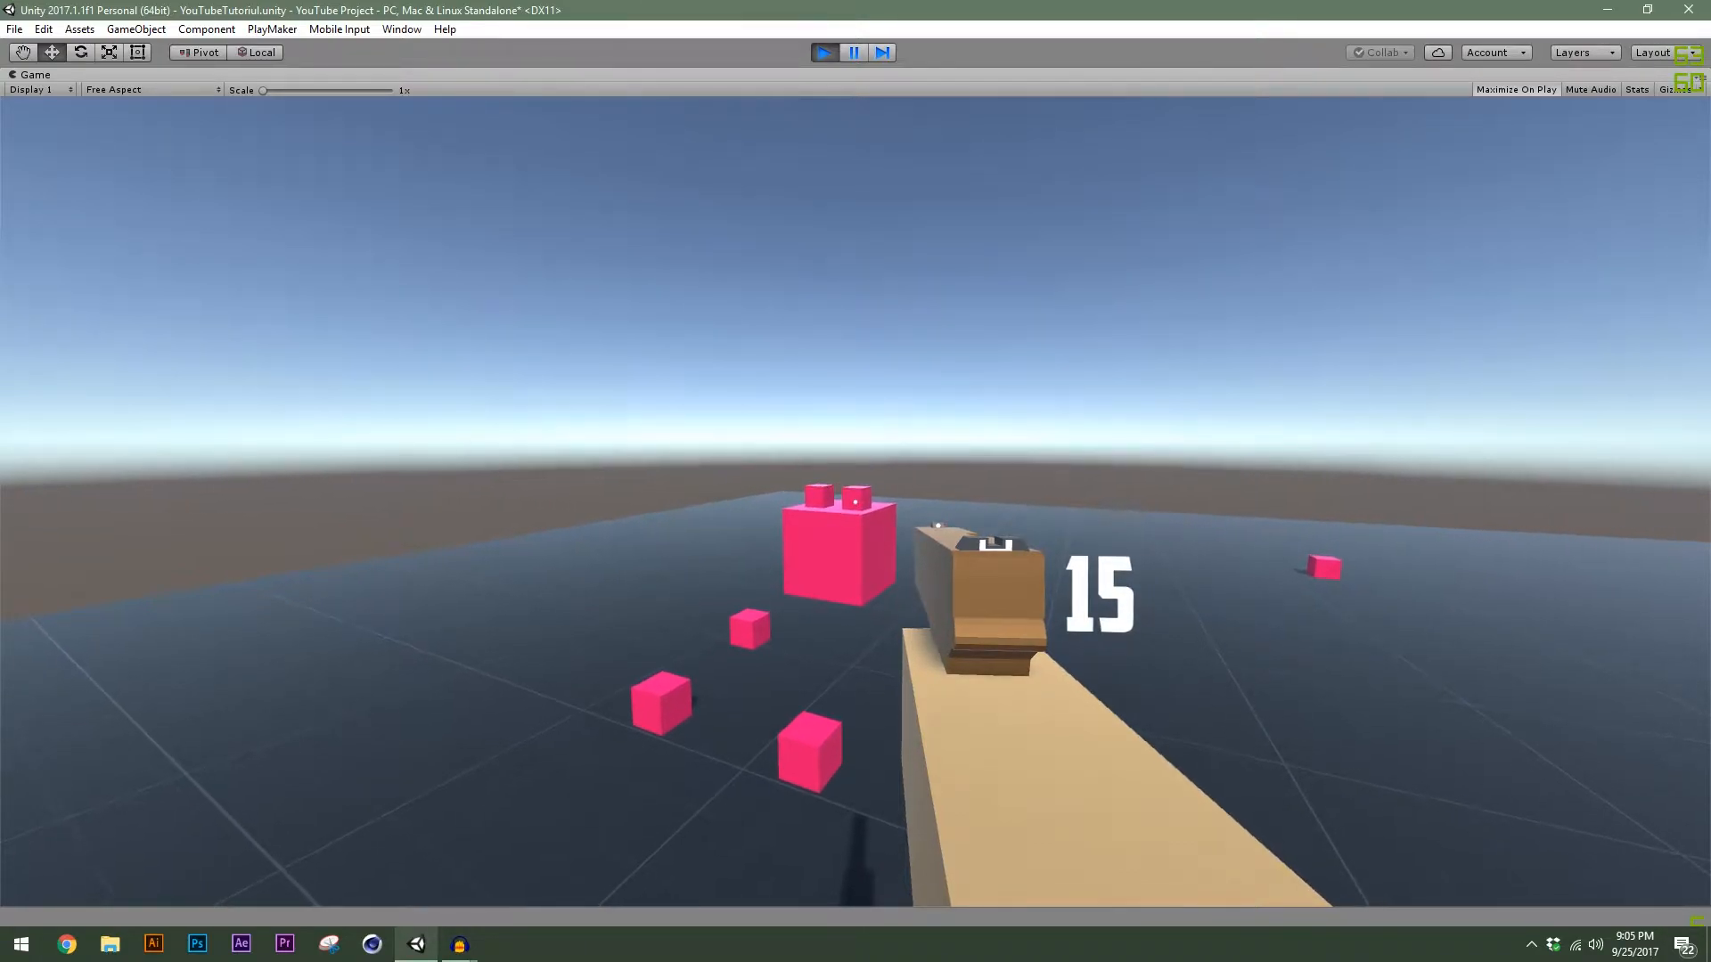
# Play-test the pistol by shooting at the pink target cubes both from the hip and while aiming down the sights.
pyautogui.click(855, 500)
pyautogui.click(856, 501)
pyautogui.click(855, 501)
pyautogui.click(856, 501)
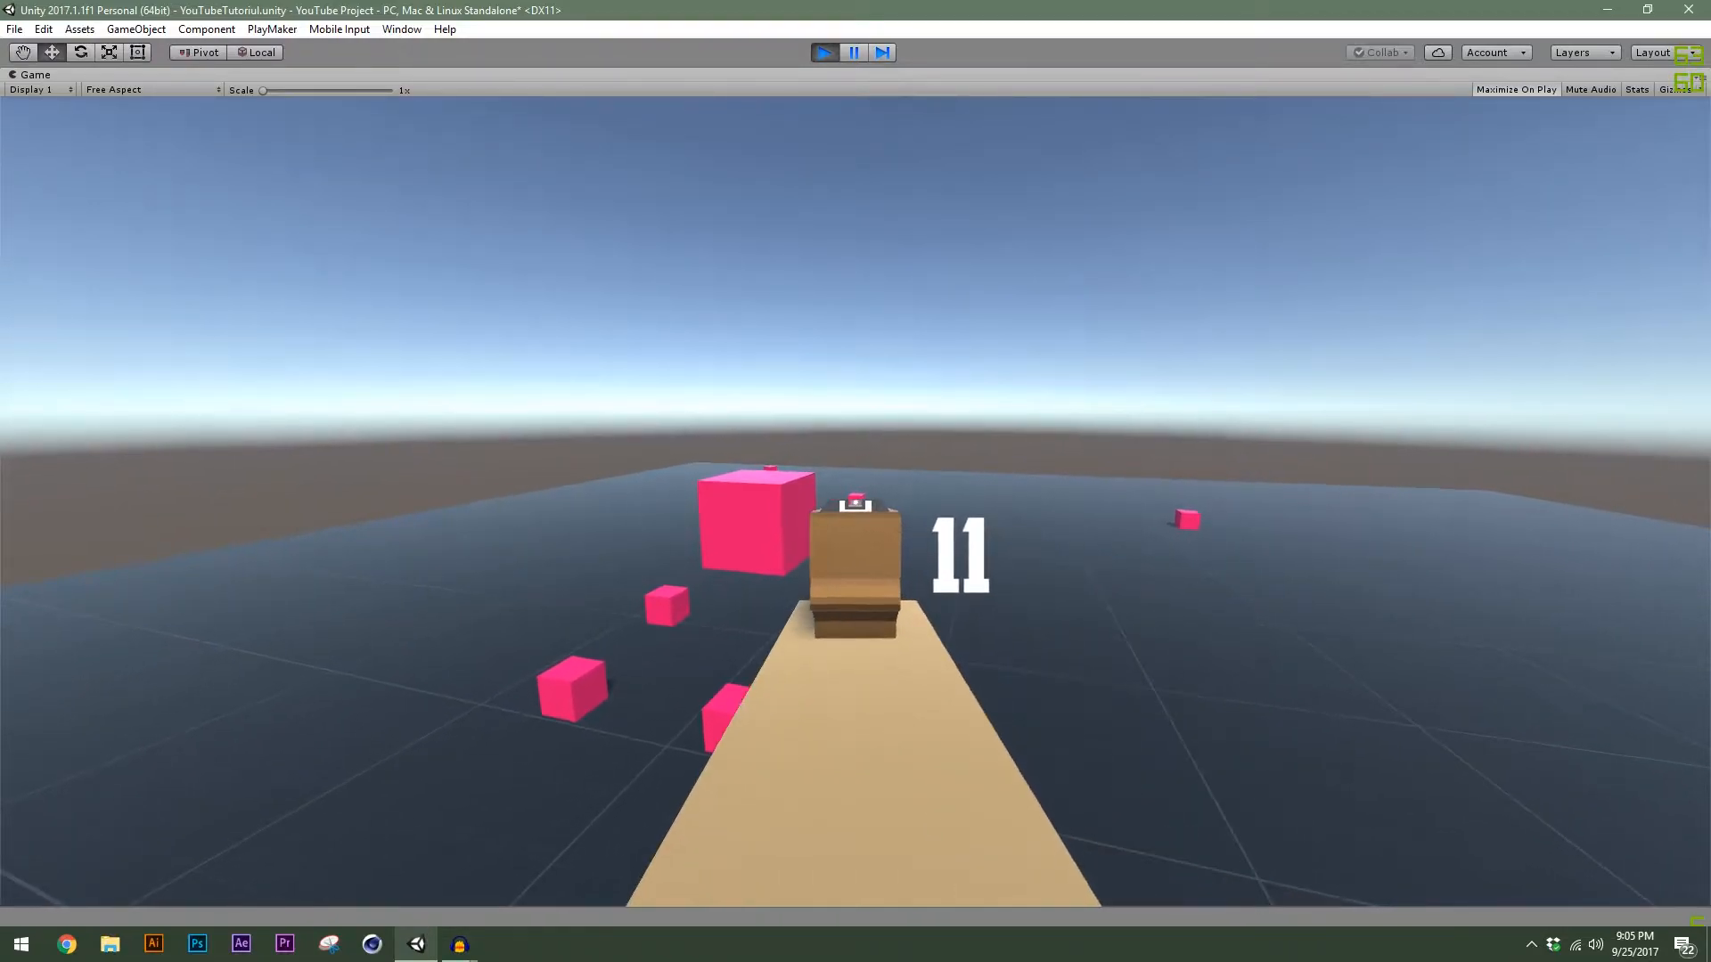
pyautogui.click(855, 503)
pyautogui.click(856, 504)
pyautogui.click(856, 504)
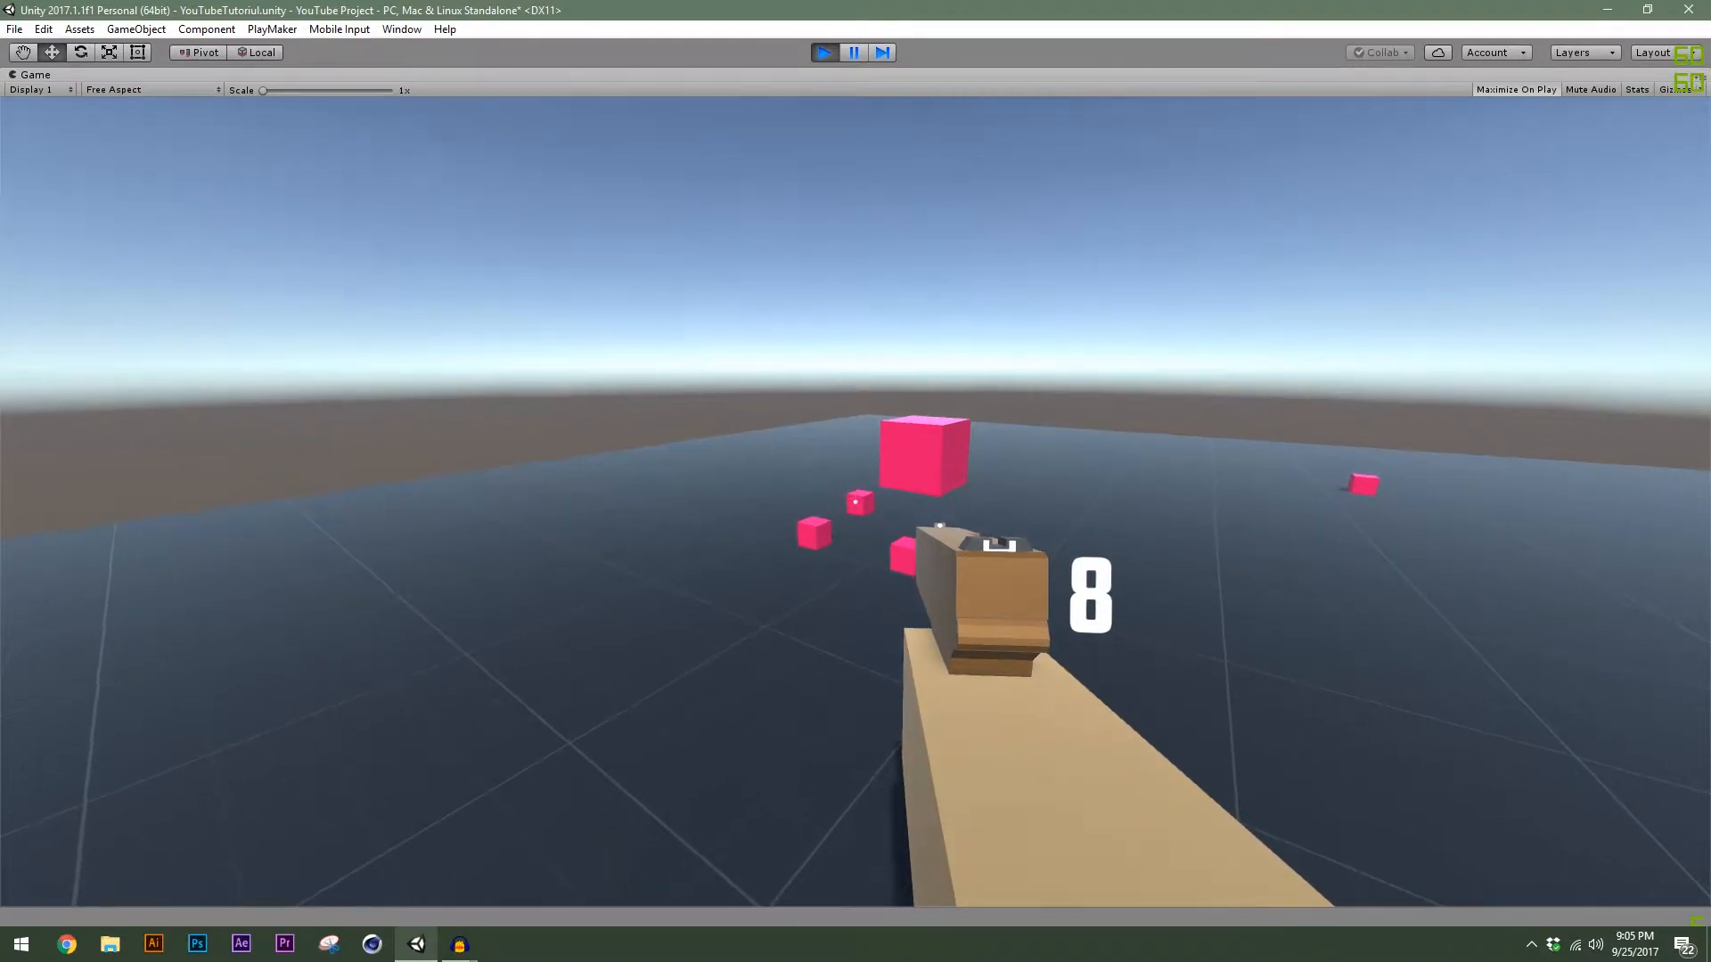
pyautogui.rightClick(856, 502)
pyautogui.click(856, 502)
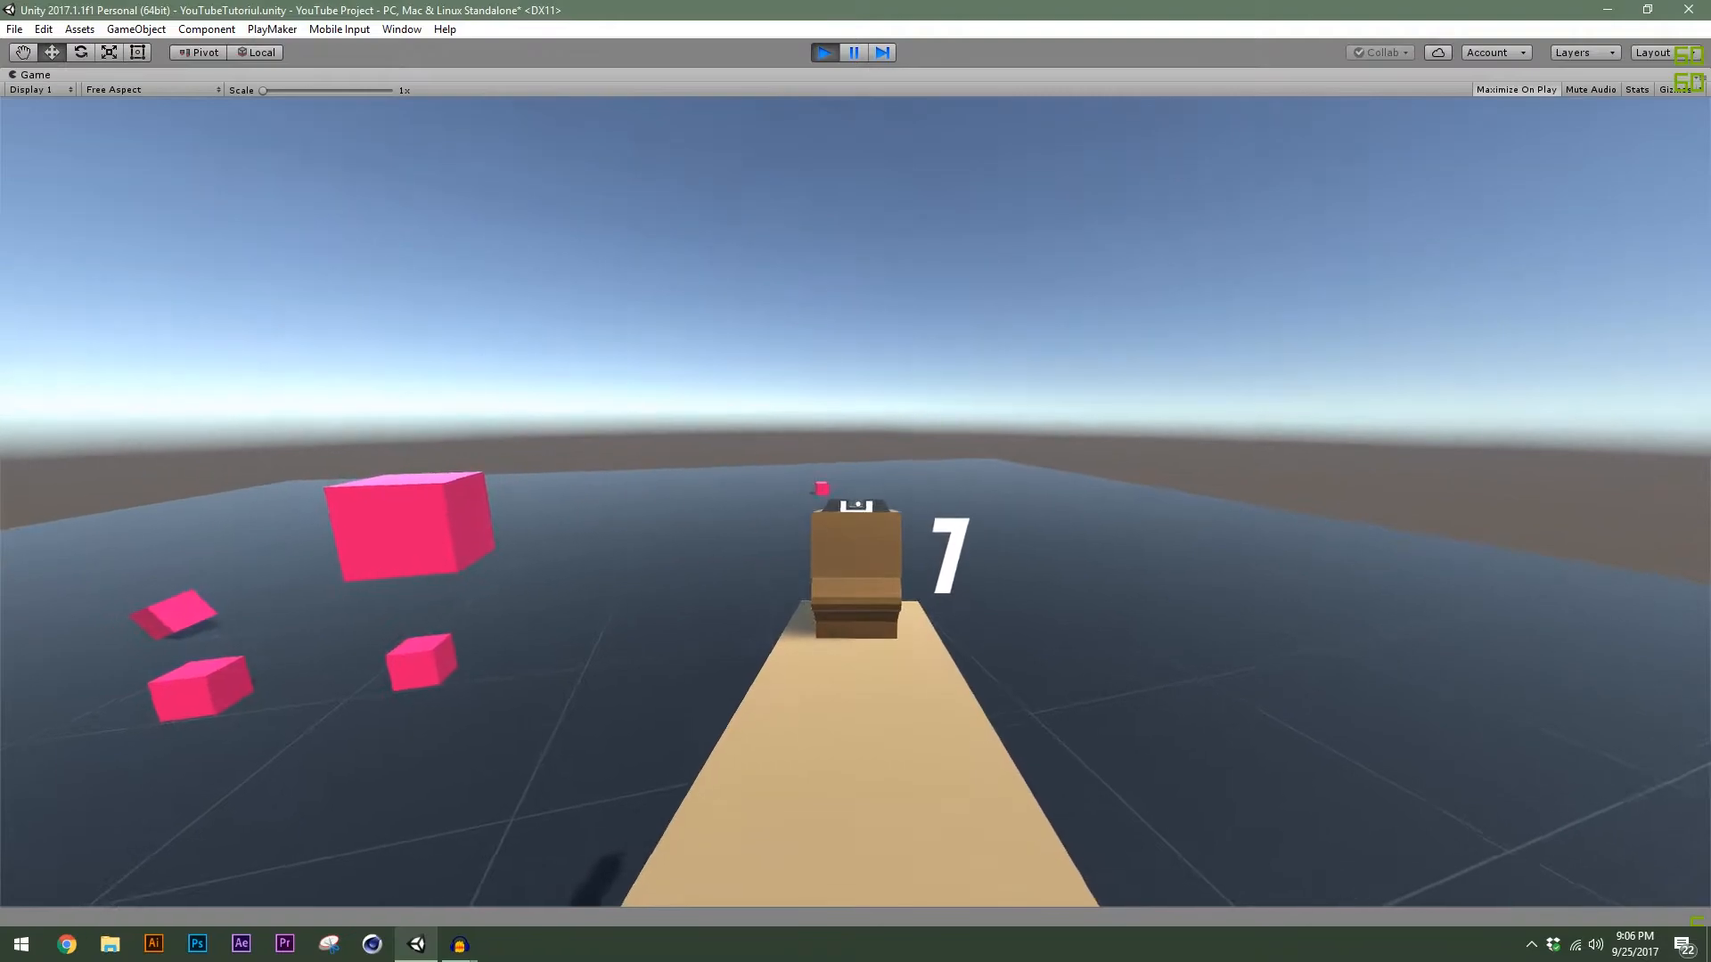
pyautogui.click(855, 501)
pyautogui.click(856, 502)
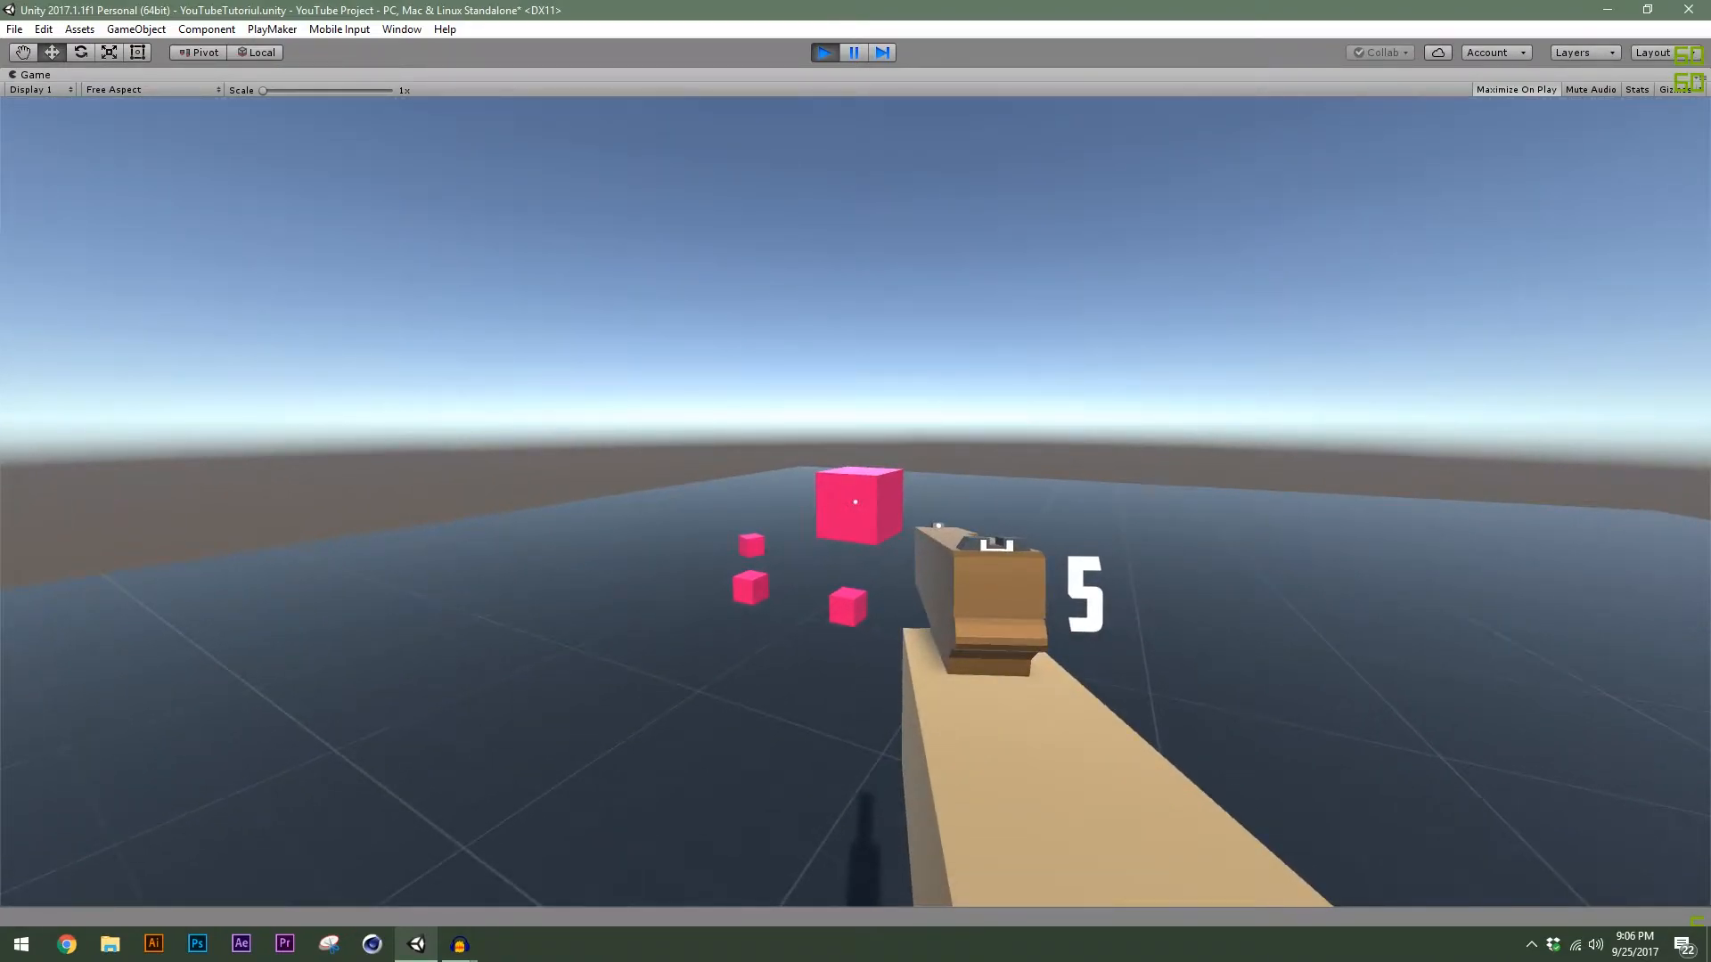
pyautogui.click(855, 501)
pyautogui.click(855, 501)
pyautogui.click(856, 502)
pyautogui.click(855, 502)
pyautogui.click(855, 502)
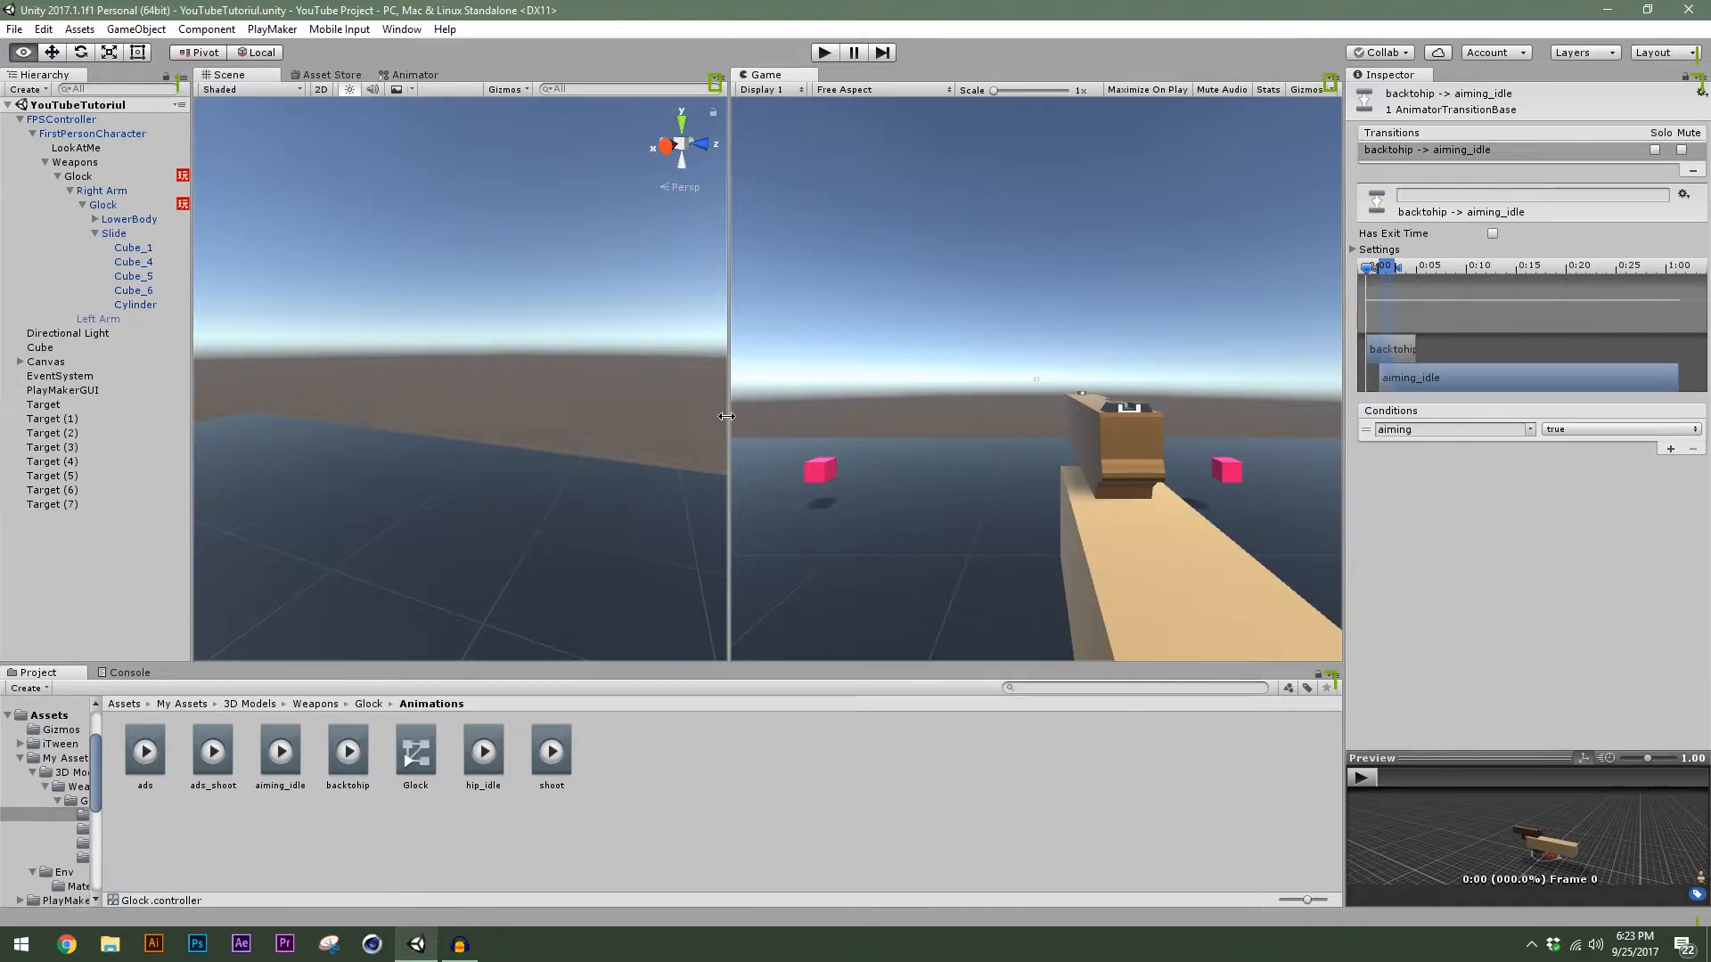
# Enlarge the Game view, run the game to fire several test shots at the targets, and stop play mode.
pyautogui.moveTo(716, 417); pyautogui.dragTo(597, 418)
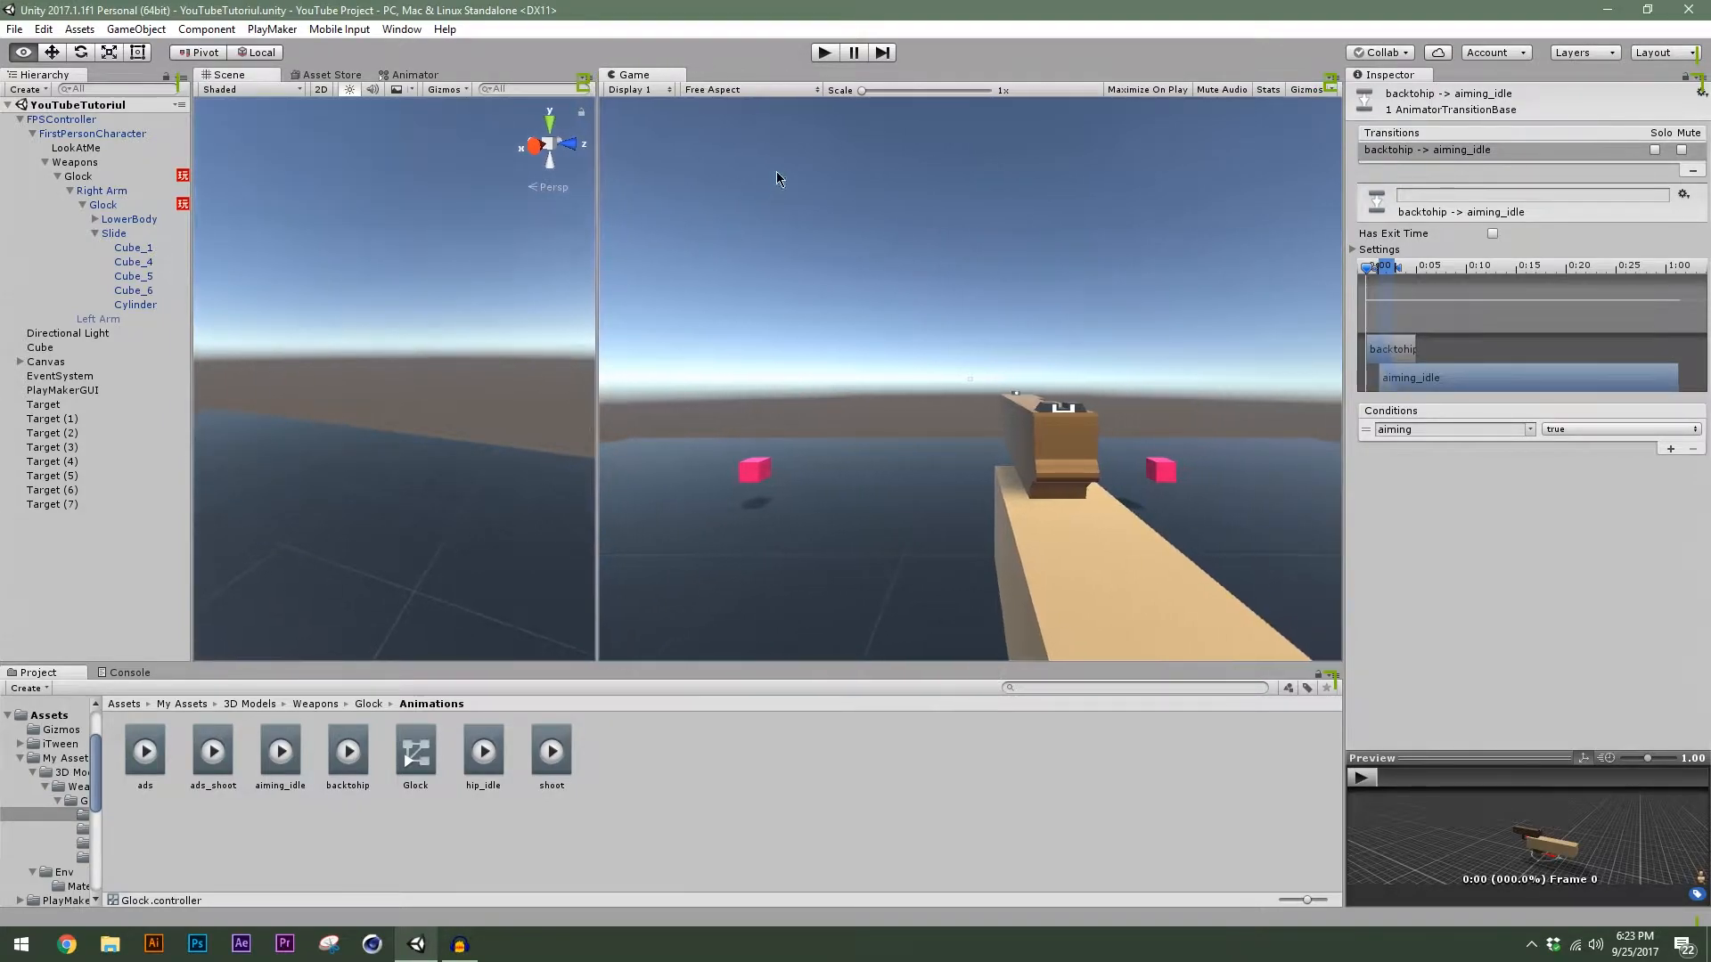
pyautogui.click(825, 51)
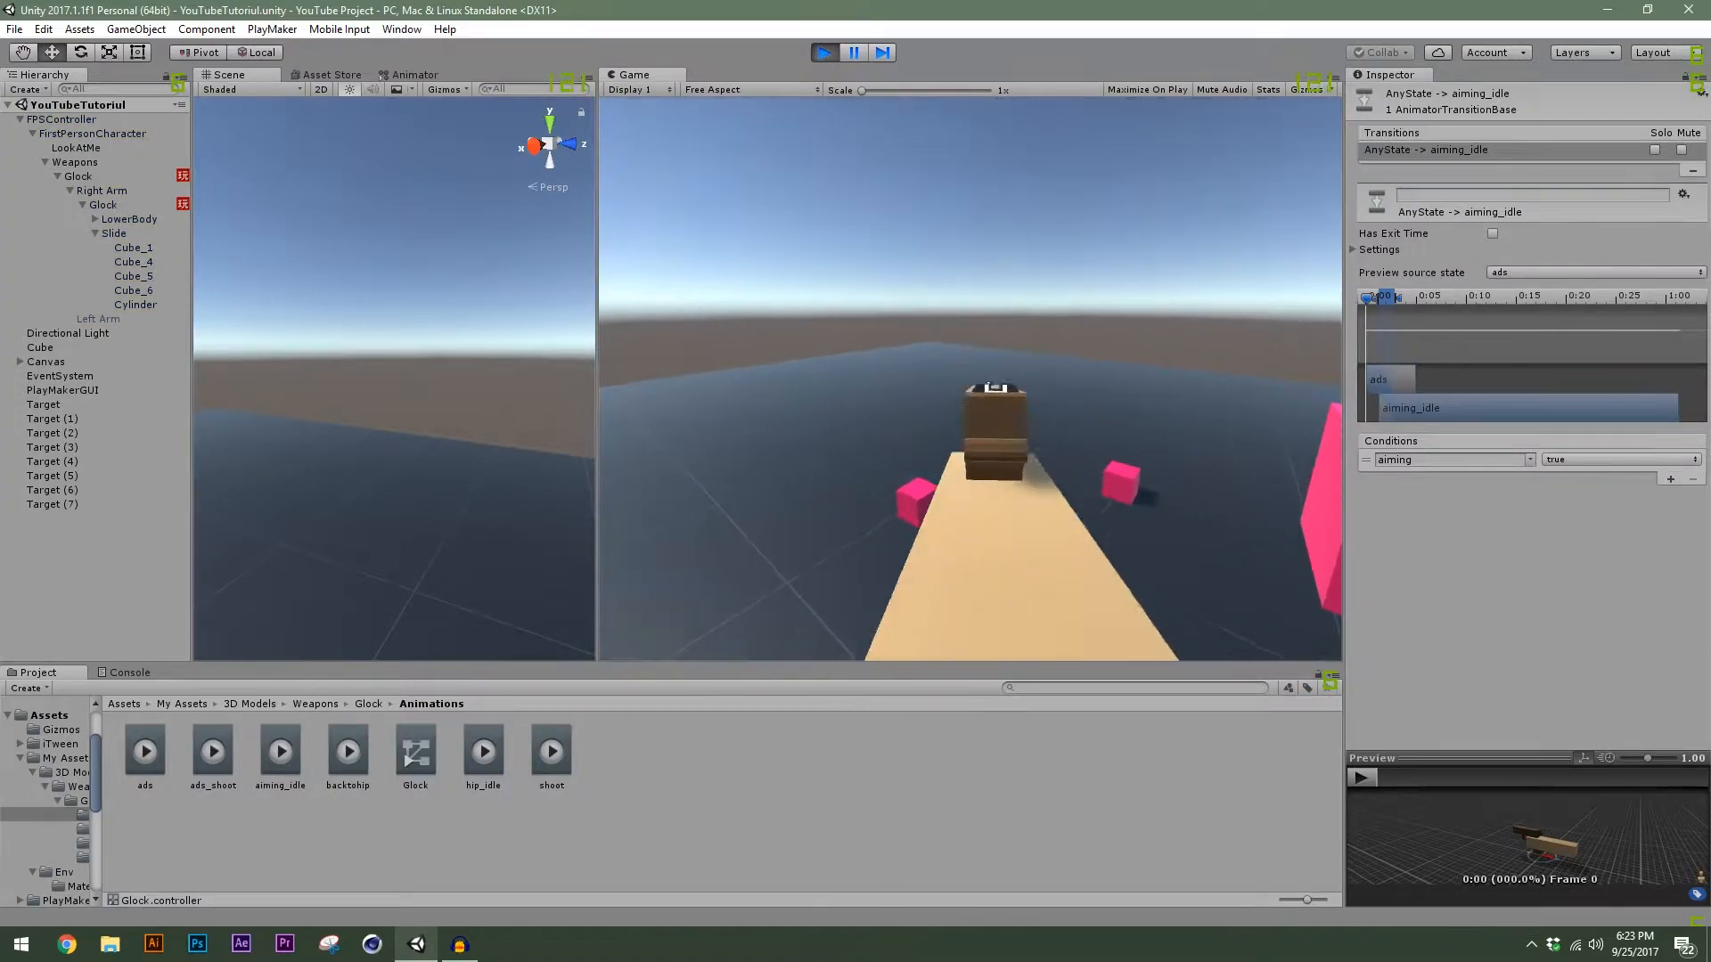
pyautogui.click(971, 378)
pyautogui.click(971, 378)
pyautogui.click(970, 379)
pyautogui.click(970, 379)
pyautogui.click(971, 379)
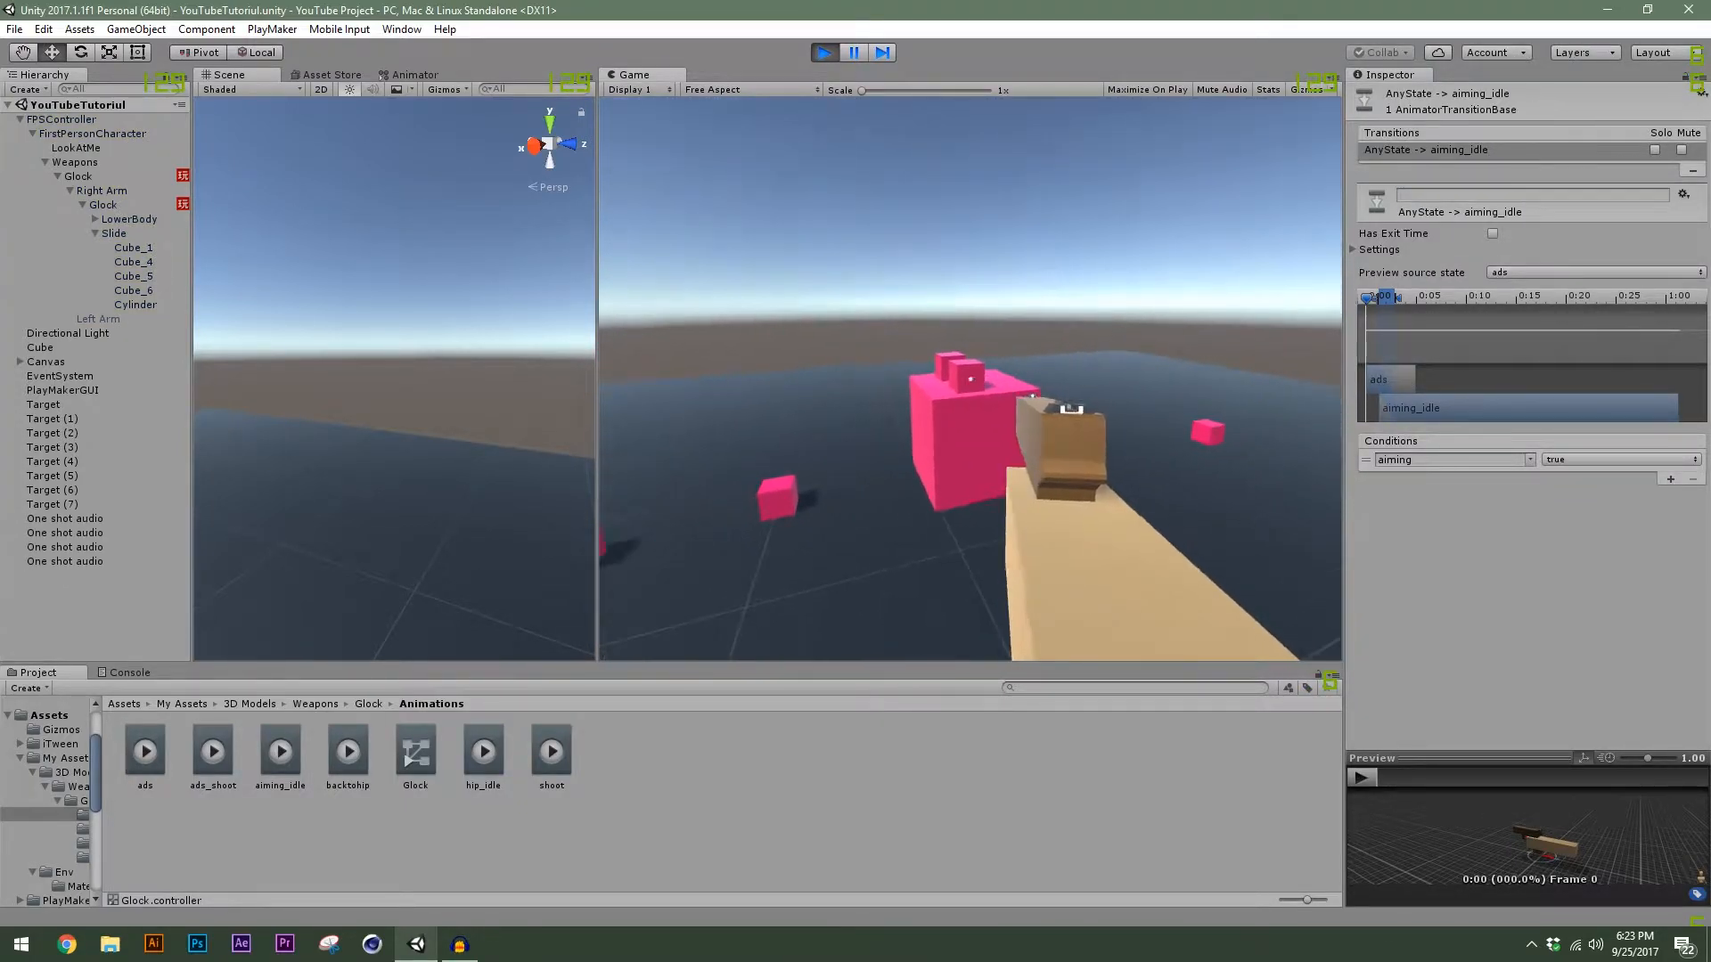
pyautogui.press('Escape')
pyautogui.click(822, 59)
# Widen the Scene view and examine the pistol and arm model from the side and front.
pyautogui.moveTo(597, 190); pyautogui.dragTo(753, 223)
pyautogui.scroll(-6, 614, 409)
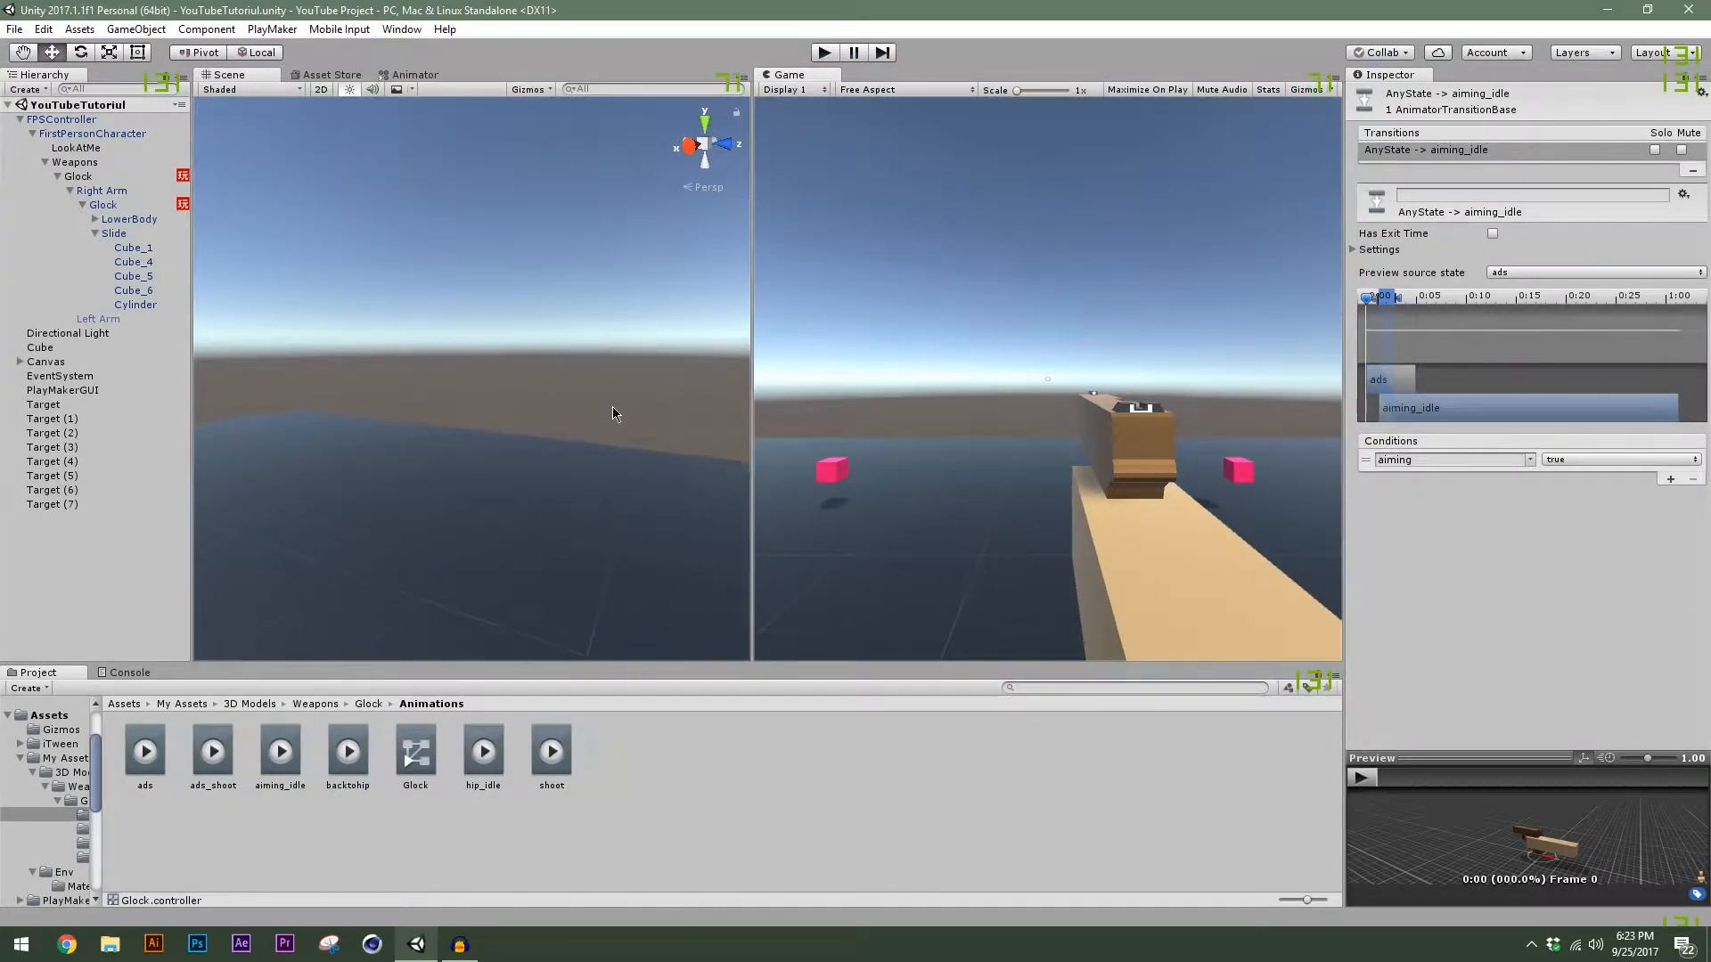
pyautogui.moveTo(590, 430); pyautogui.dragTo(600, 294, button='middle')
pyautogui.scroll(-4, 606, 346)
pyautogui.scroll(-3, 606, 345)
pyautogui.keyDown('alt'); pyautogui.moveTo(570, 296); pyautogui.dragTo(584, 359); pyautogui.keyUp('alt')
pyautogui.scroll(3, 591, 420)
pyautogui.scroll(5, 591, 427)
pyautogui.moveTo(591, 428); pyautogui.dragTo(556, 410, button='middle')
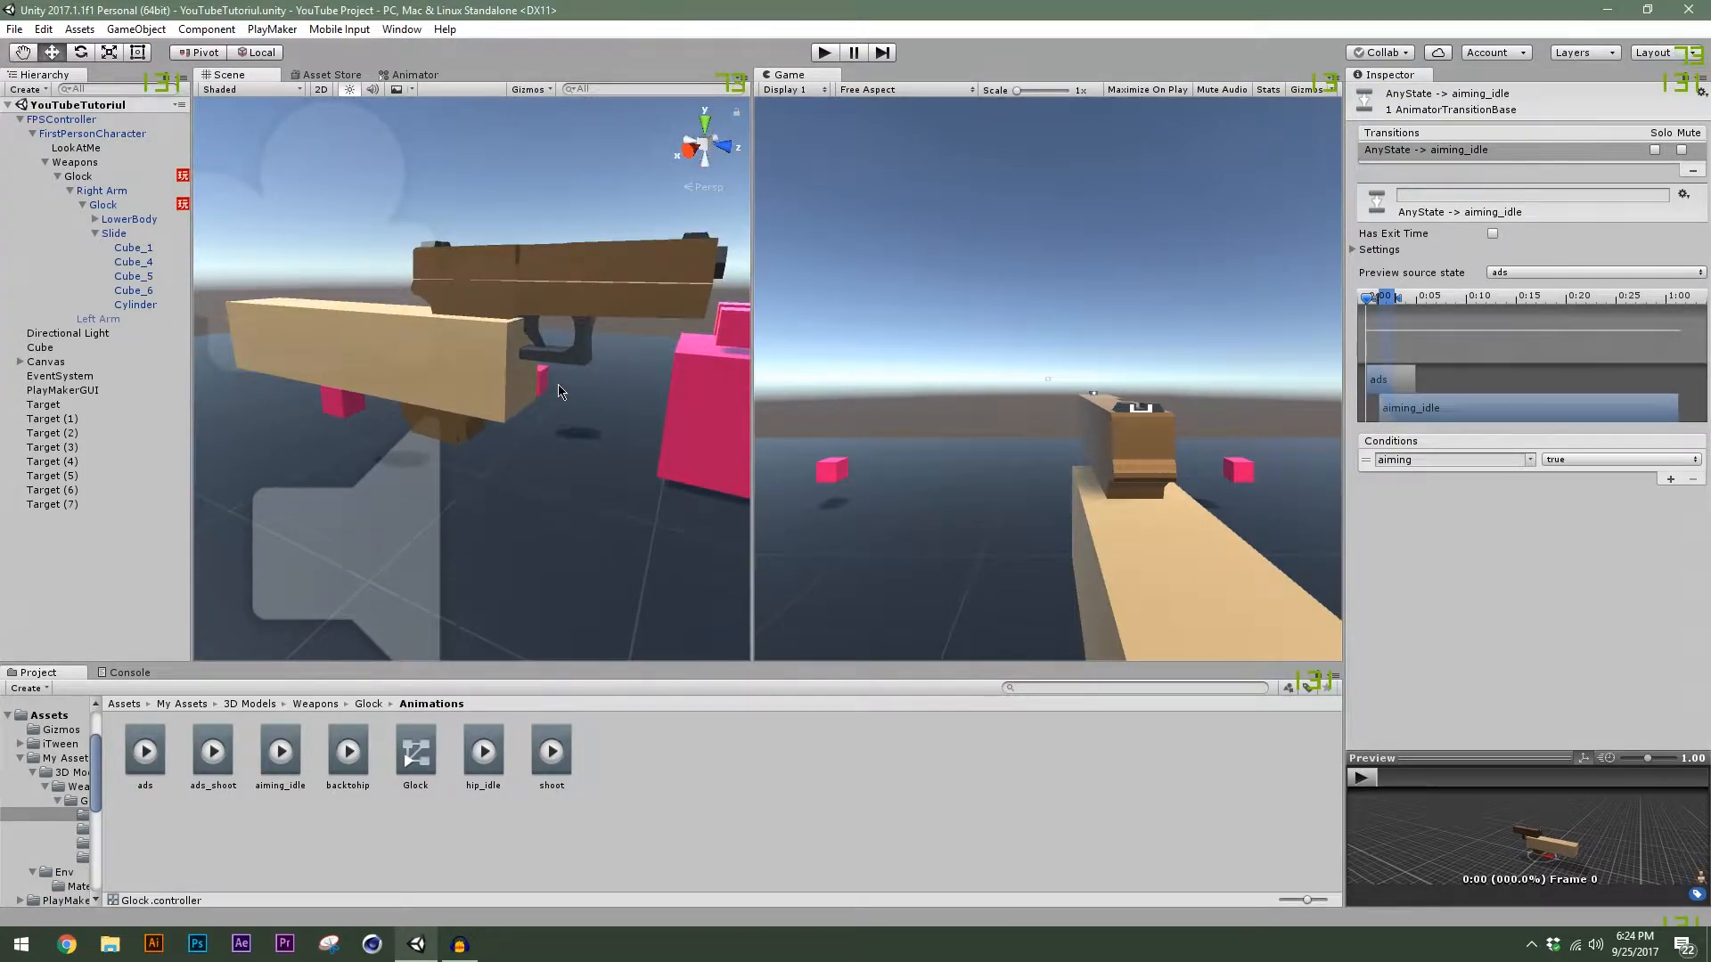
pyautogui.scroll(-3, 556, 405)
pyautogui.keyDown('alt'); pyautogui.moveTo(559, 388); pyautogui.dragTo(506, 330); pyautogui.keyUp('alt')
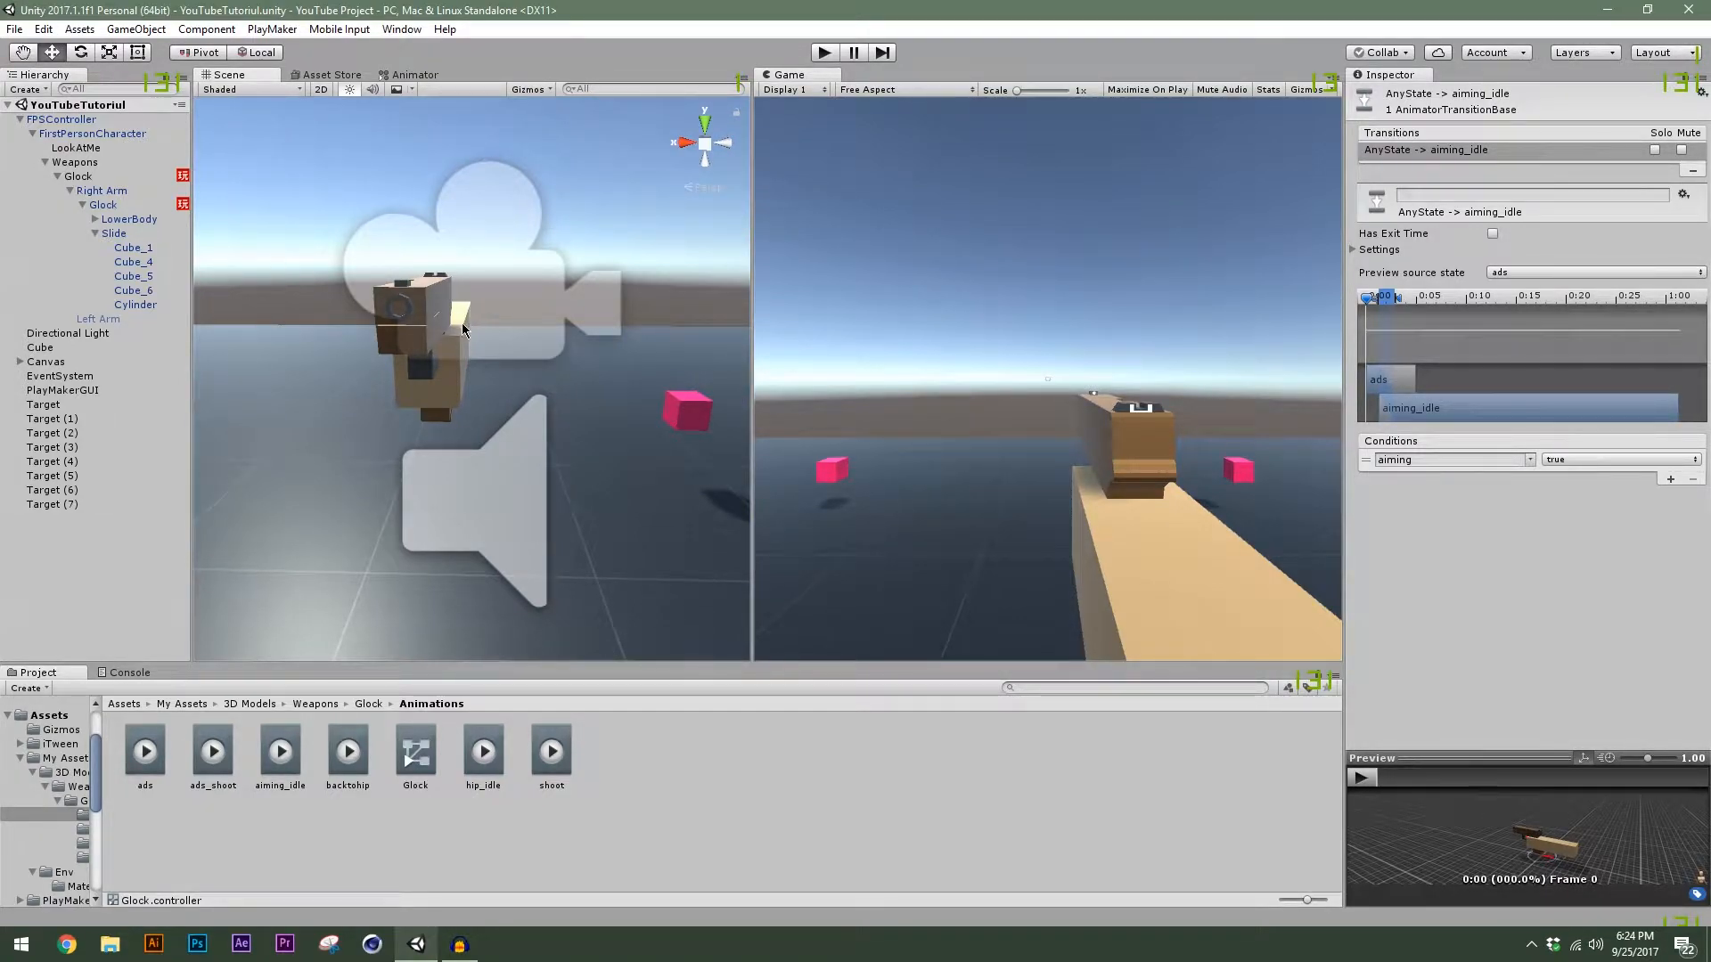
# Show the Glock controller's state graph in the Animator, laid out so its states and transitions are in view.
pyautogui.click(414, 76)
pyautogui.scroll(-3, 533, 333)
pyautogui.keyDown('alt'); pyautogui.moveTo(607, 296); pyautogui.dragTo(546, 460); pyautogui.keyUp('alt')
pyautogui.keyDown('alt'); pyautogui.moveTo(745, 341); pyautogui.dragTo(1100, 315); pyautogui.keyUp('alt')
pyautogui.keyDown('alt'); pyautogui.moveTo(830, 396); pyautogui.dragTo(924, 417); pyautogui.keyUp('alt')
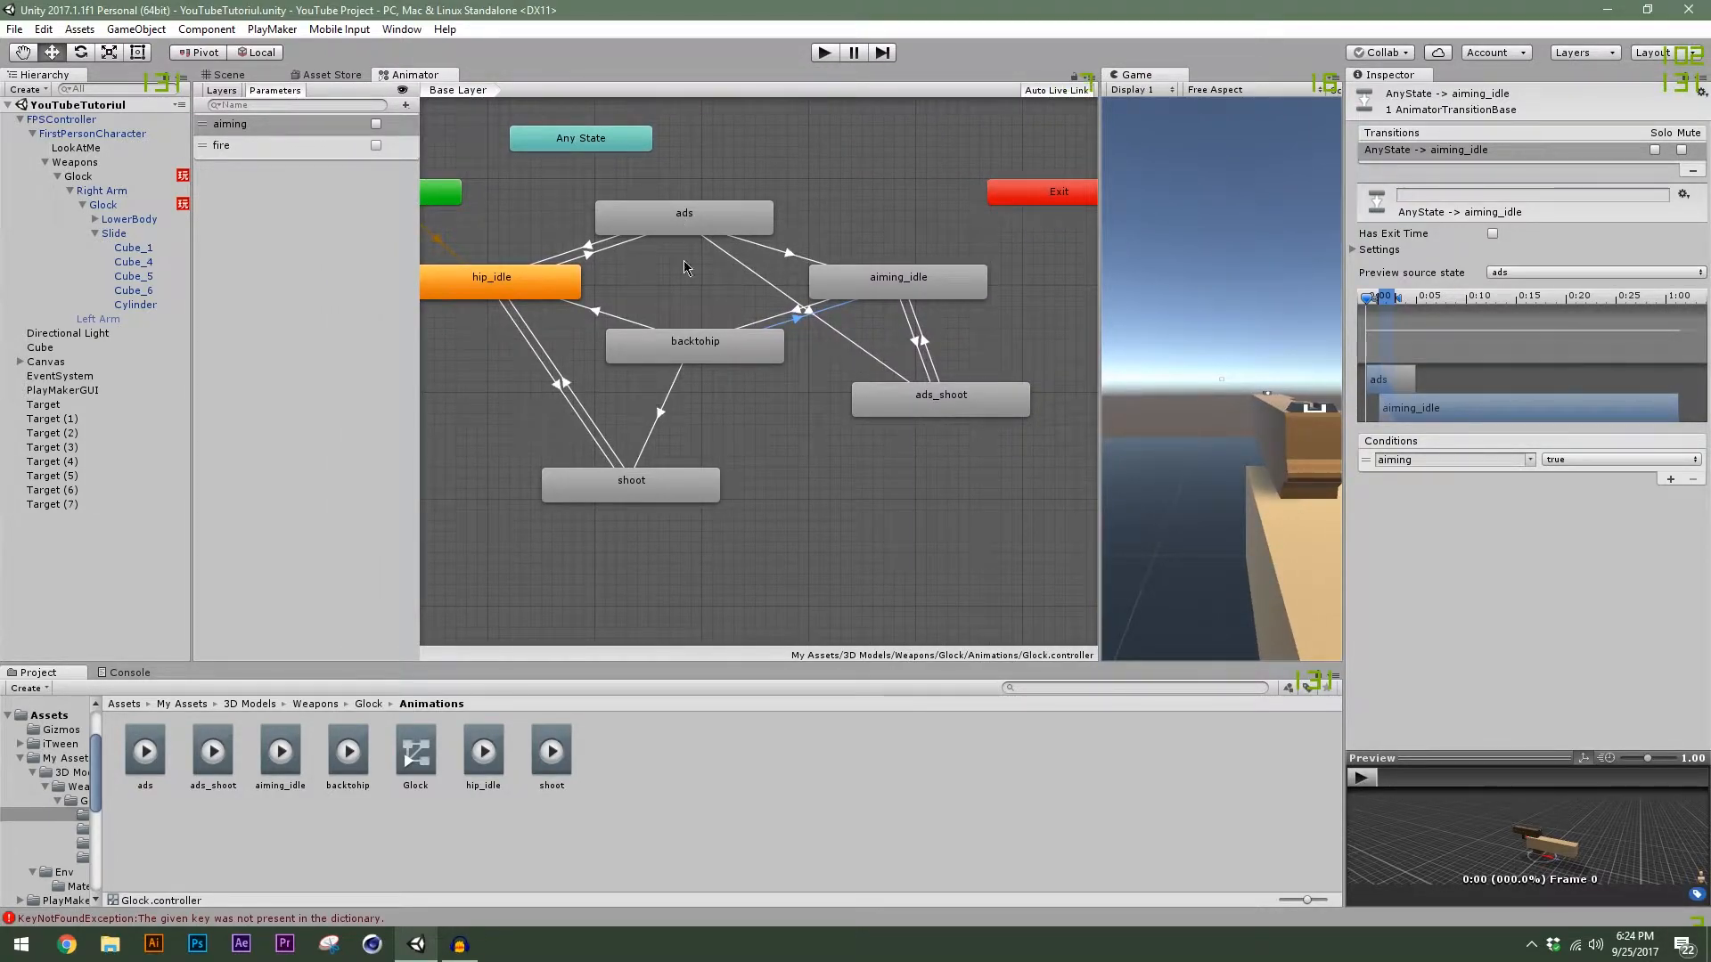
pyautogui.moveTo(1101, 237); pyautogui.dragTo(1031, 237)
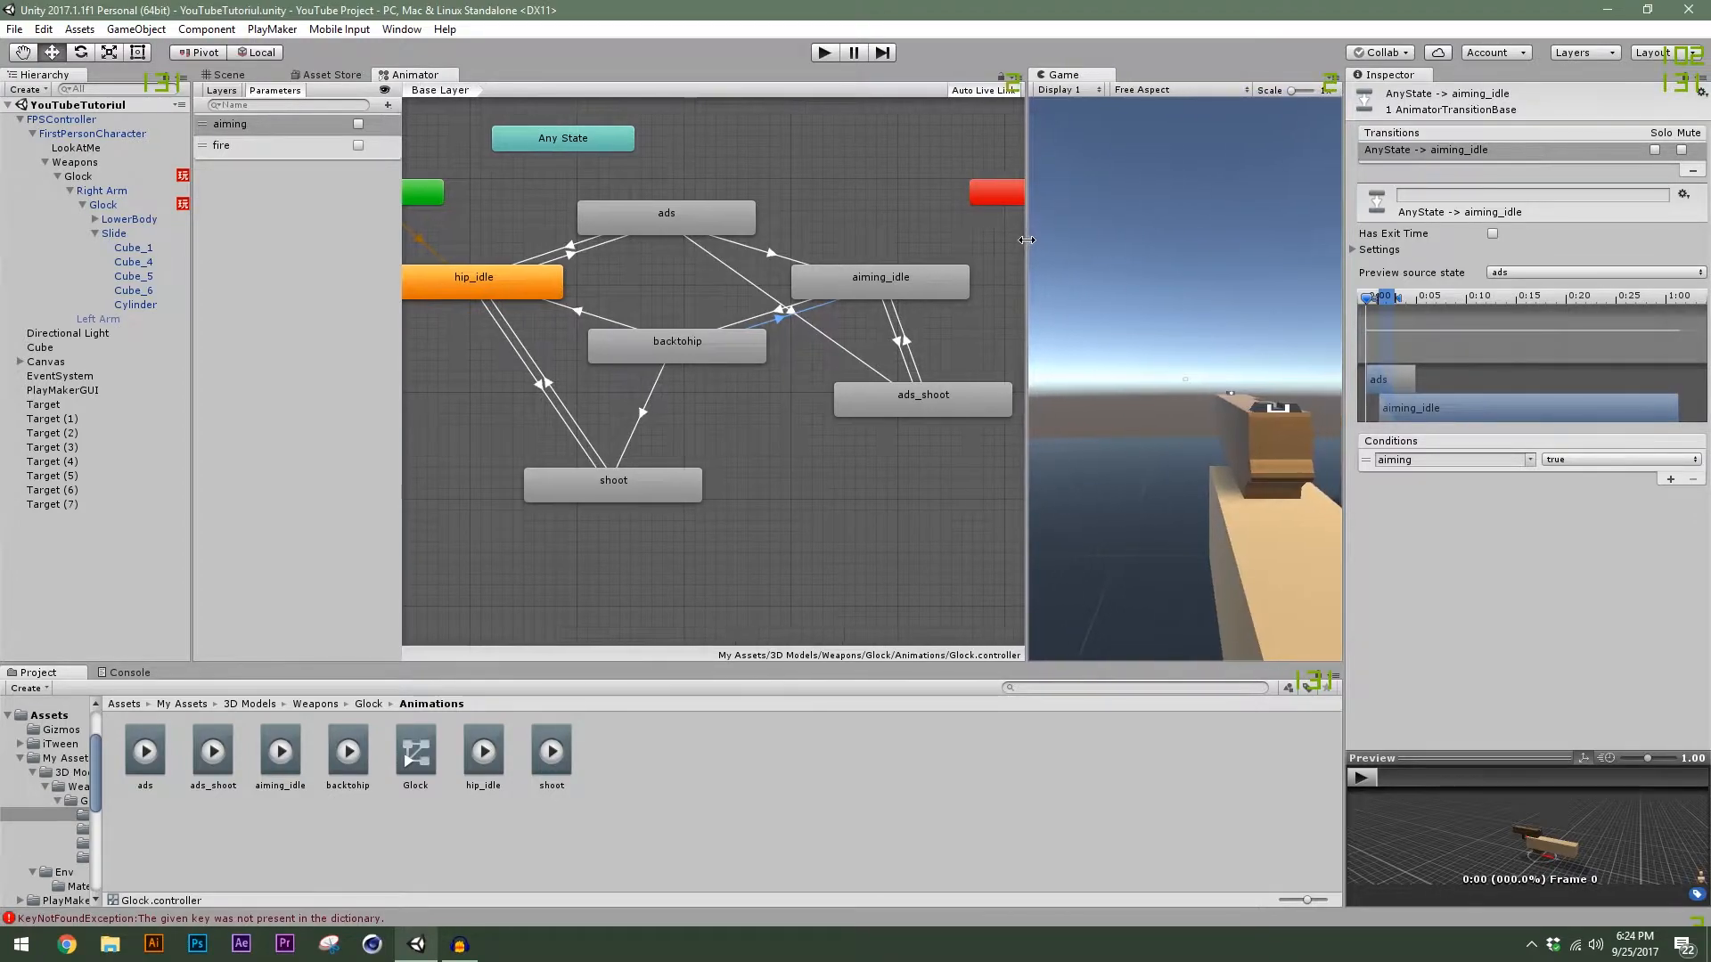
# Inspect the shoot and ads_shoot states in the animator graph to compare their settings and transitions.
pyautogui.click(599, 492)
pyautogui.click(895, 409)
pyautogui.click(648, 494)
pyautogui.moveTo(1031, 374); pyautogui.dragTo(952, 374)
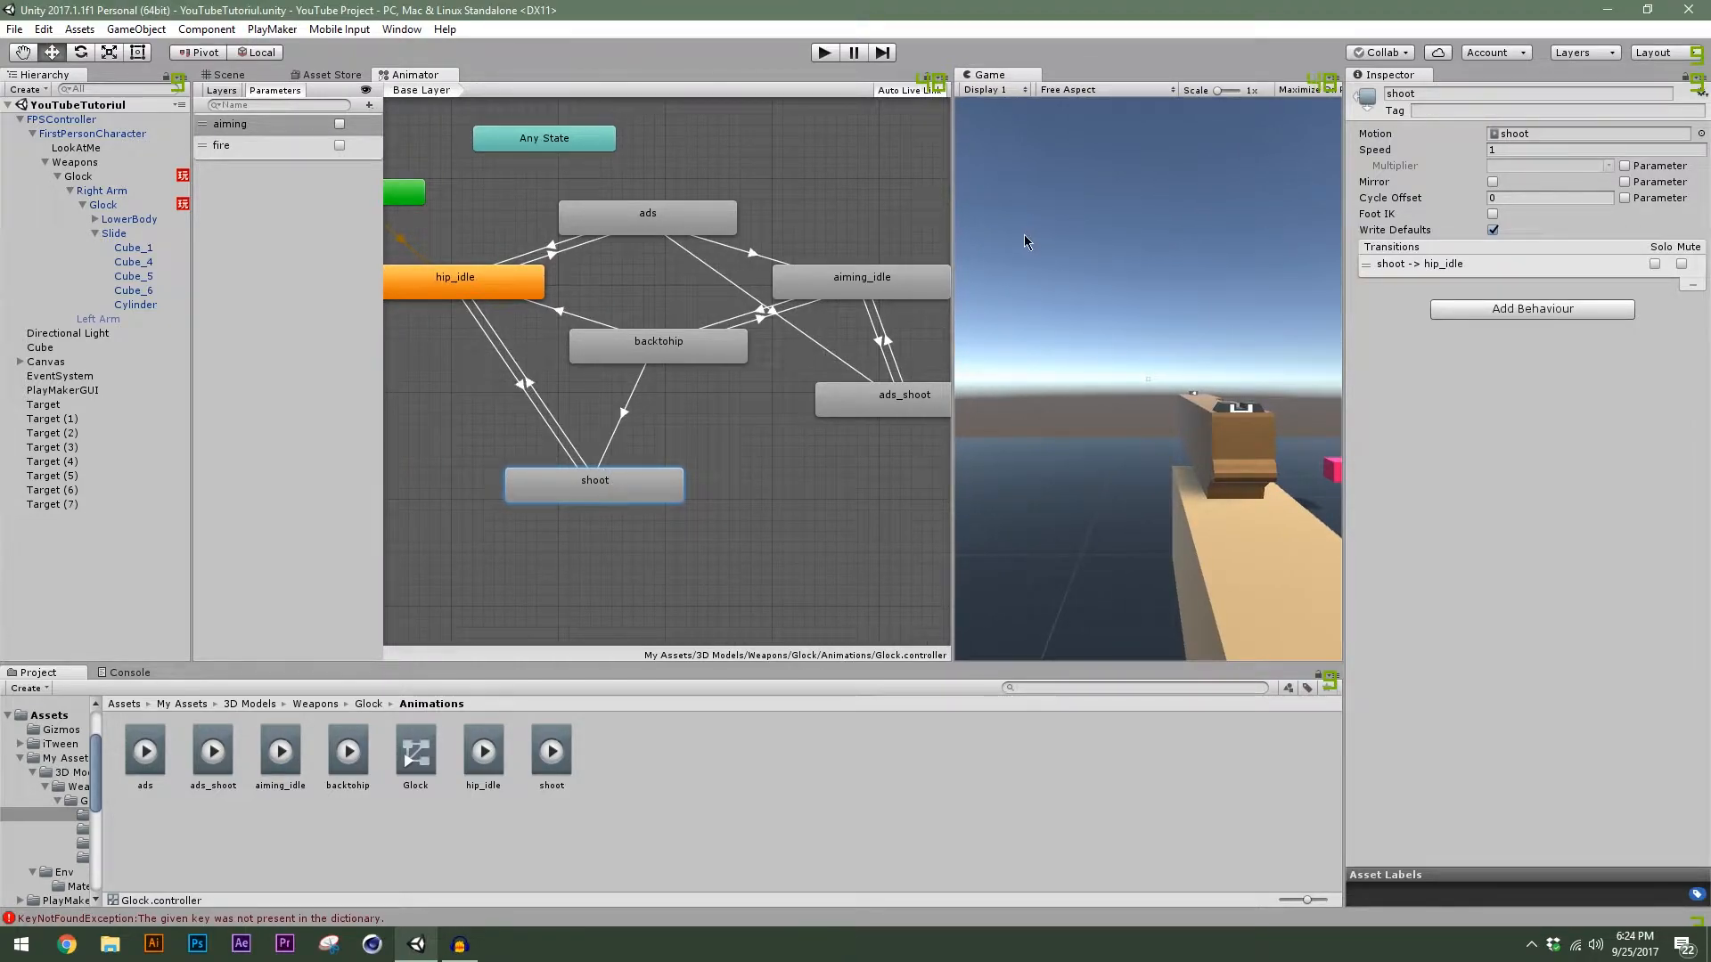
pyautogui.click(896, 403)
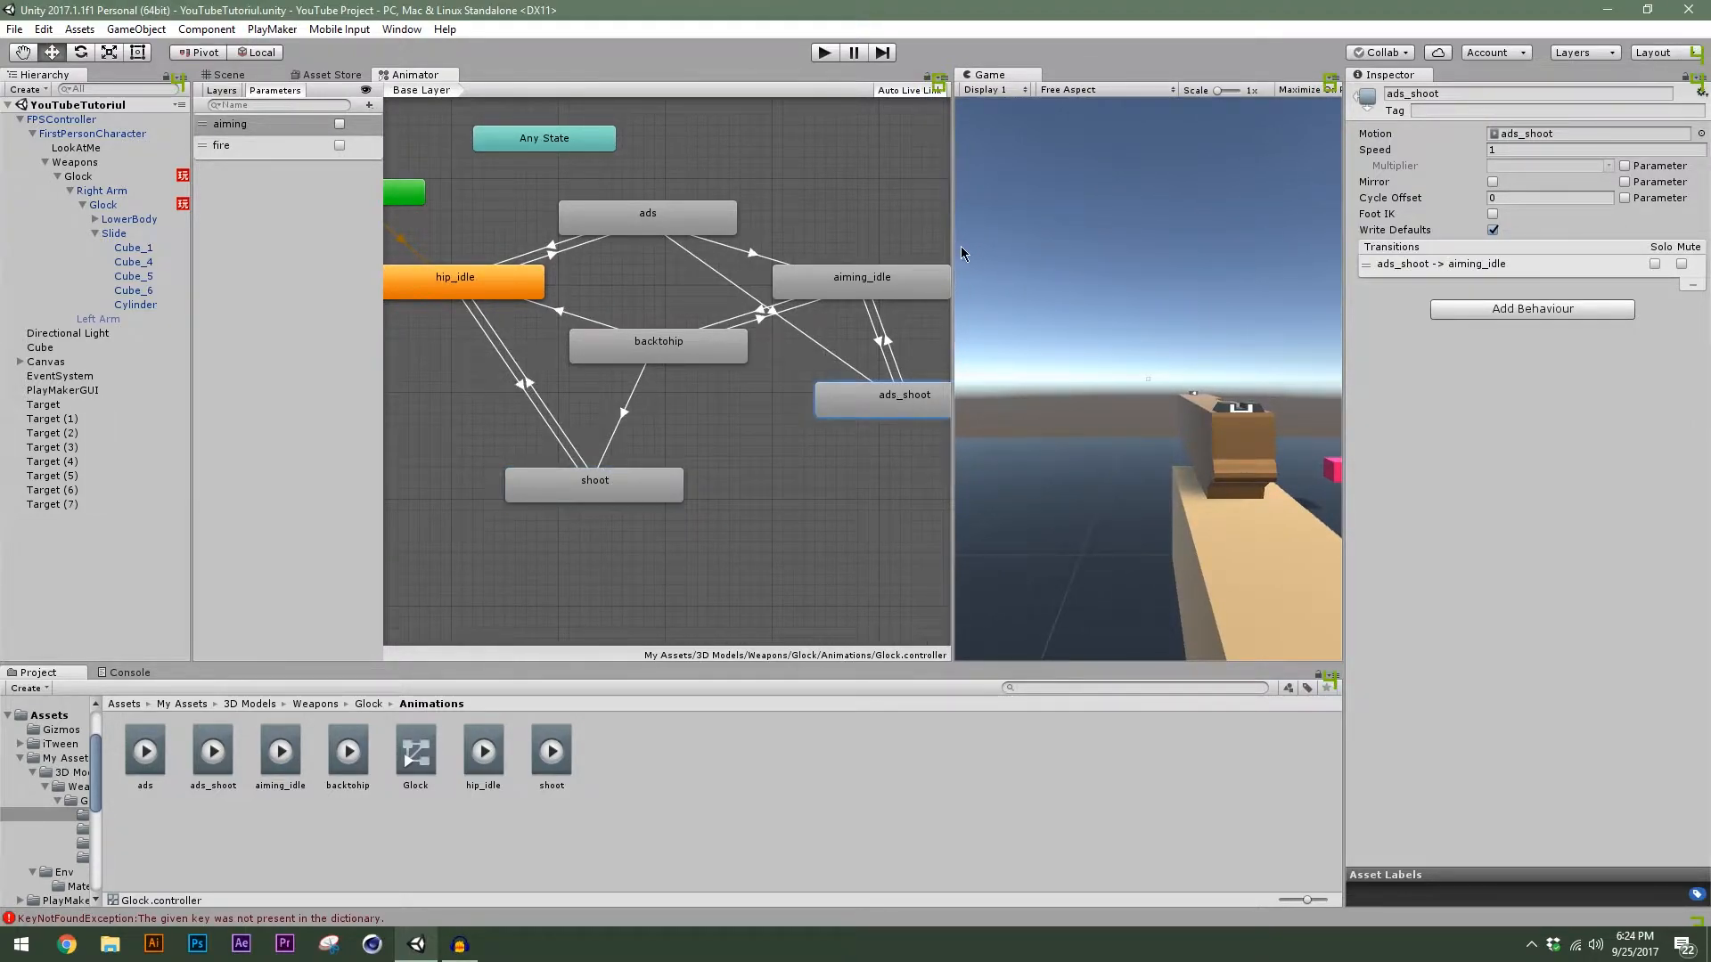
pyautogui.moveTo(953, 230); pyautogui.dragTo(1039, 257)
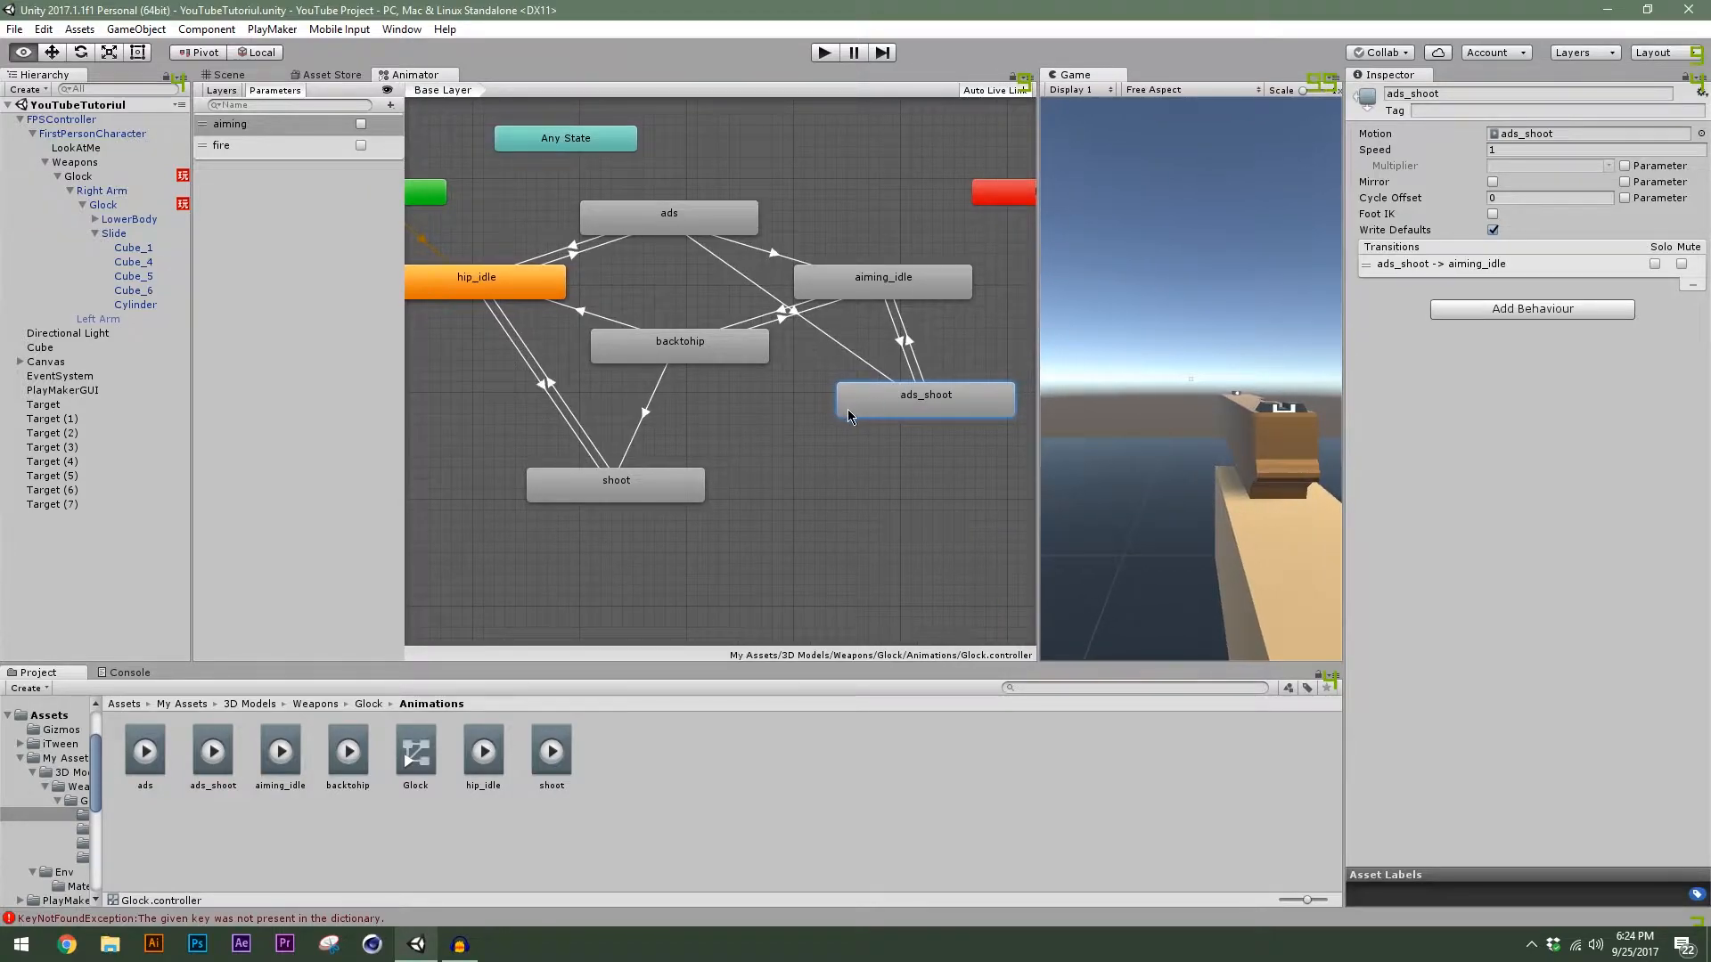
pyautogui.keyDown('alt'); pyautogui.moveTo(806, 427); pyautogui.dragTo(805, 429); pyautogui.keyUp('alt')
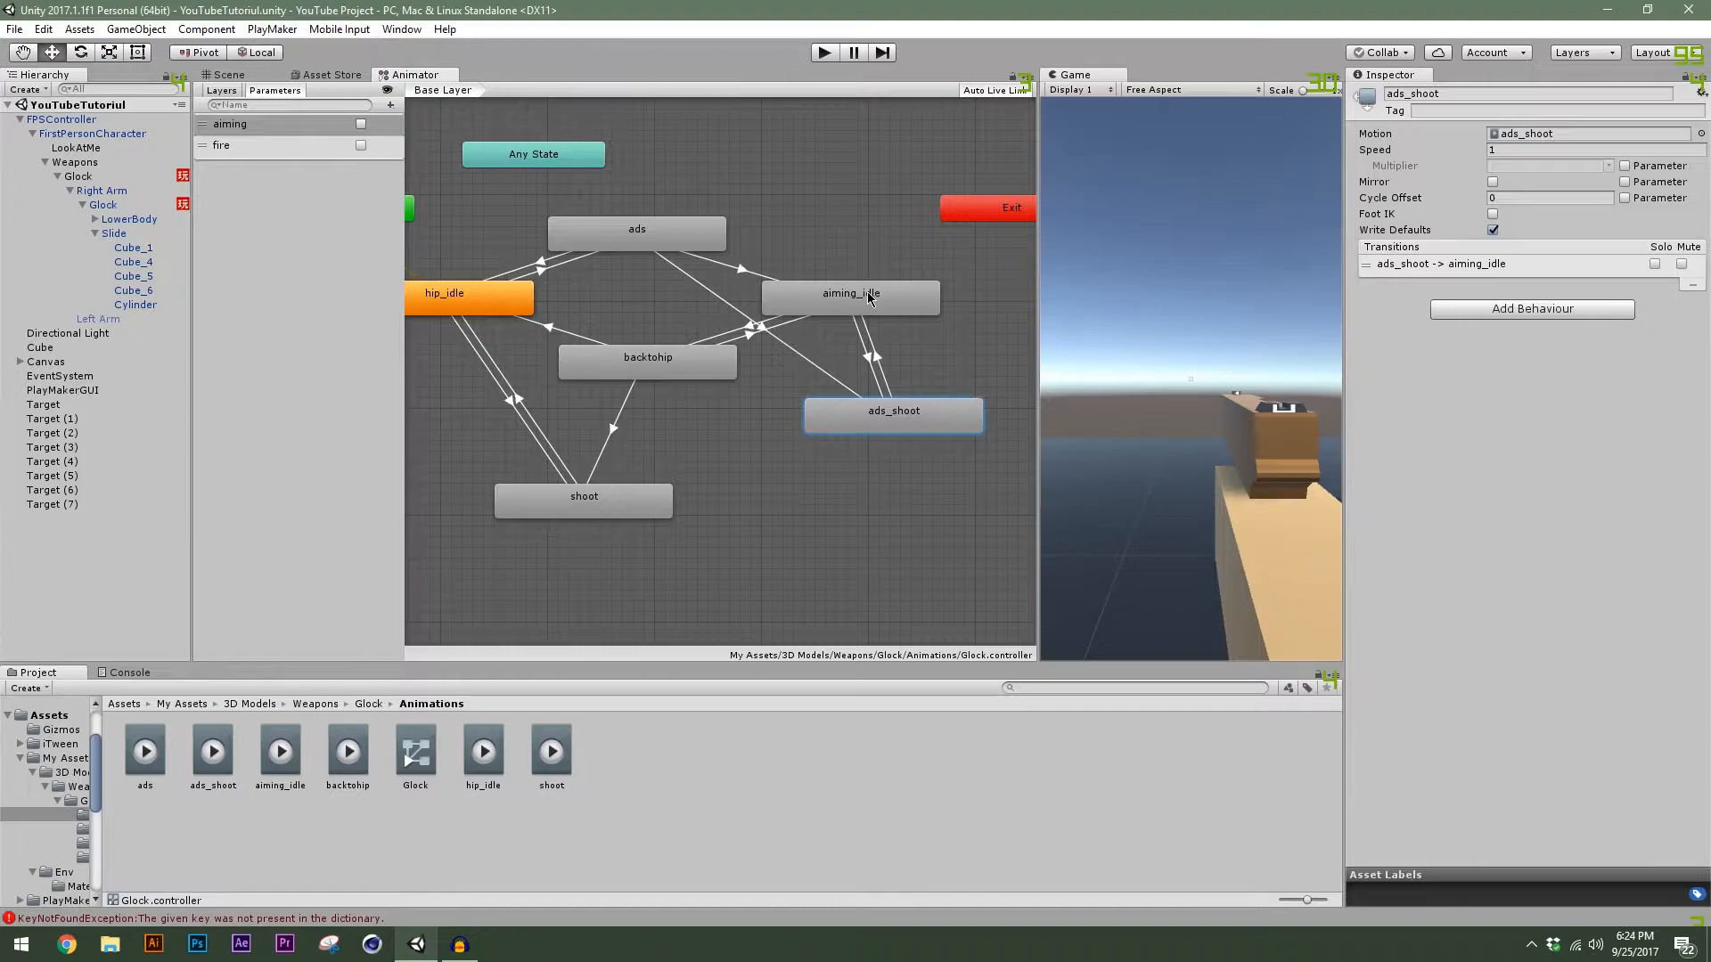
pyautogui.moveTo(1037, 283); pyautogui.dragTo(991, 288)
pyautogui.click(627, 499)
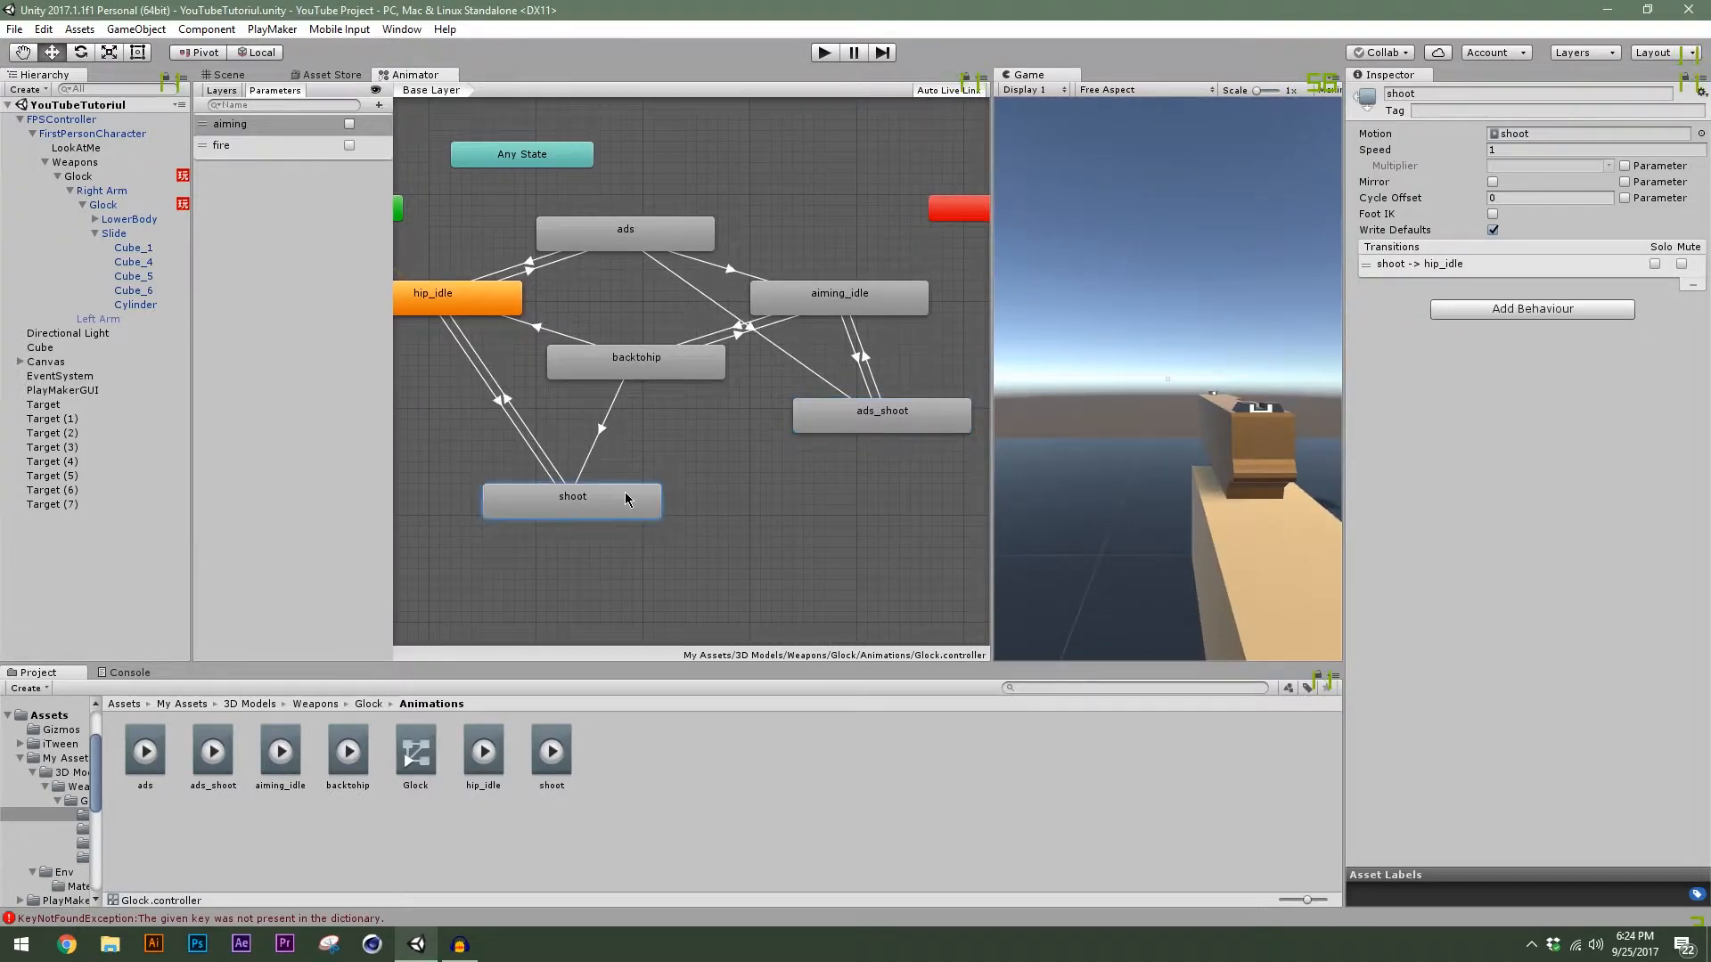
pyautogui.moveTo(990, 283); pyautogui.dragTo(1021, 285)
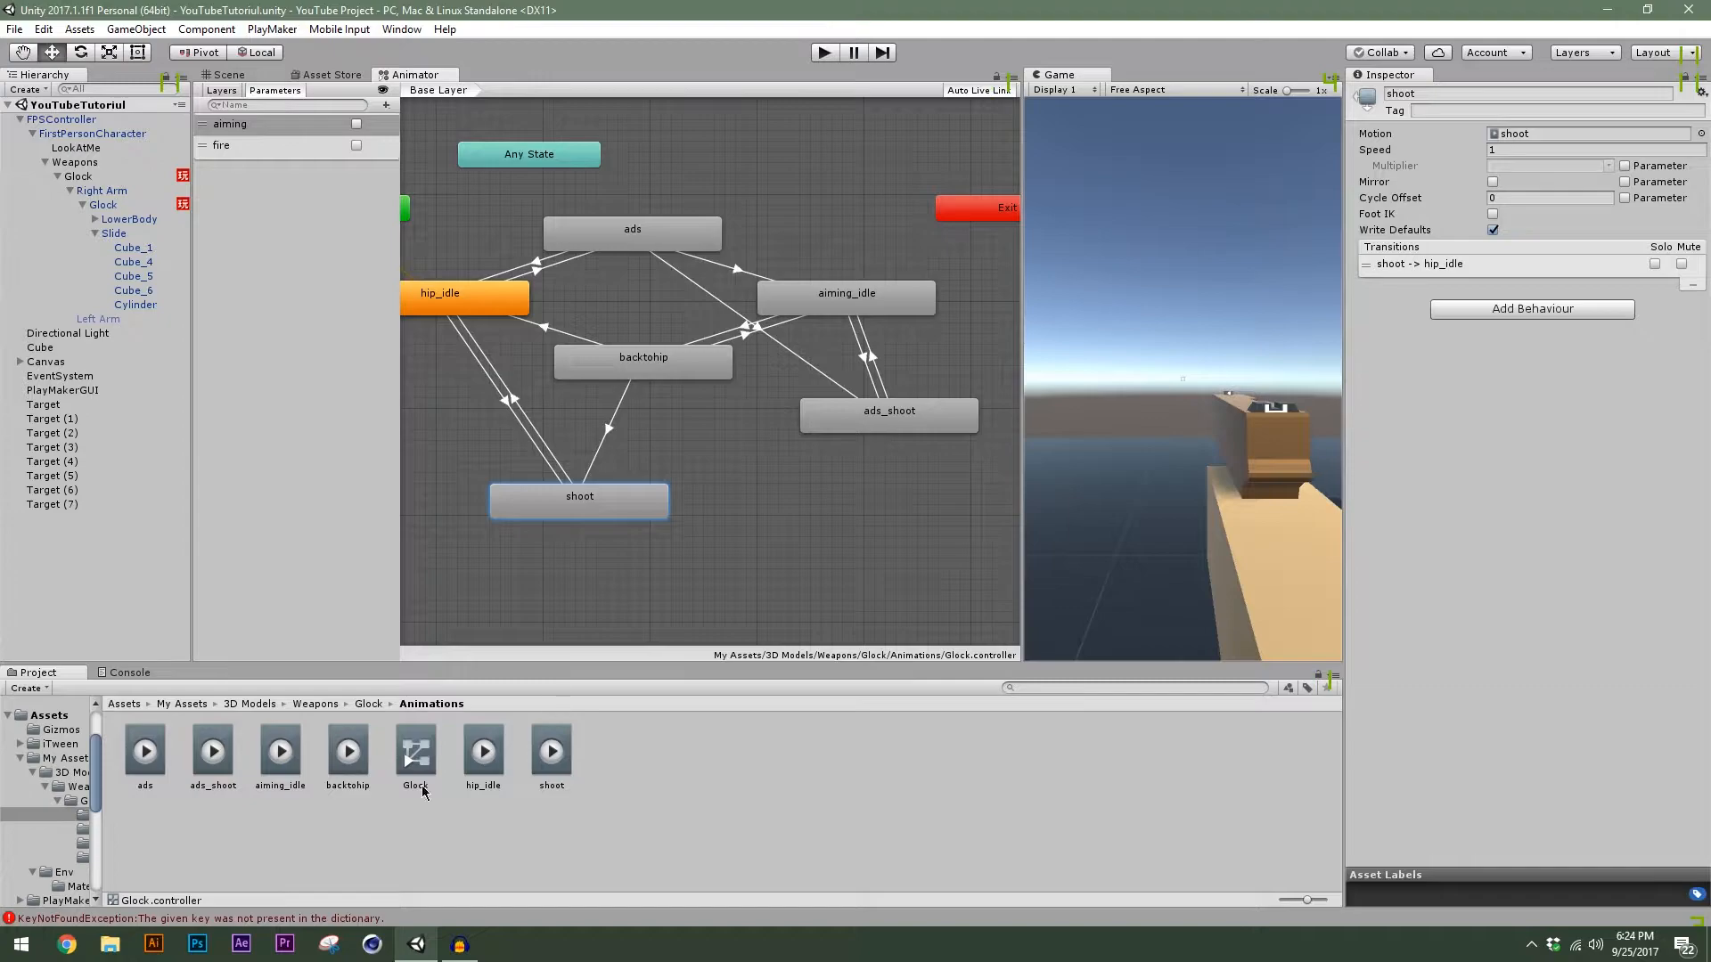
# Review the error in the Console, clear it, and return to the Glock animation assets.
pyautogui.click(371, 919)
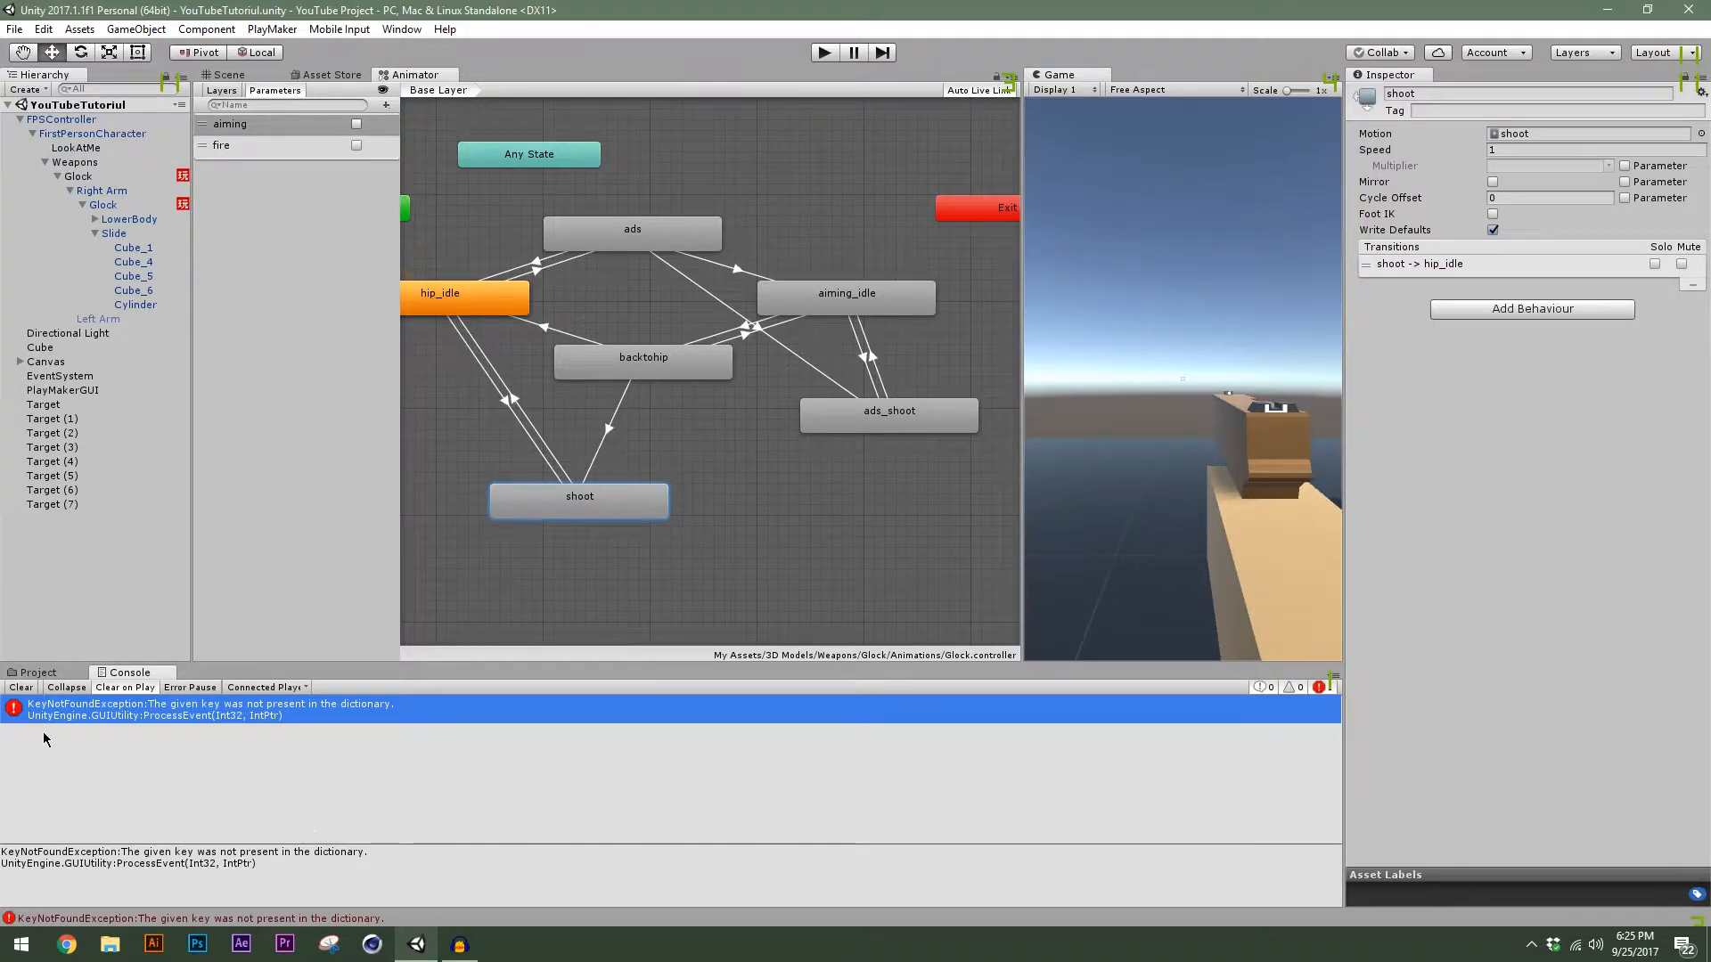
pyautogui.click(21, 688)
pyautogui.click(38, 672)
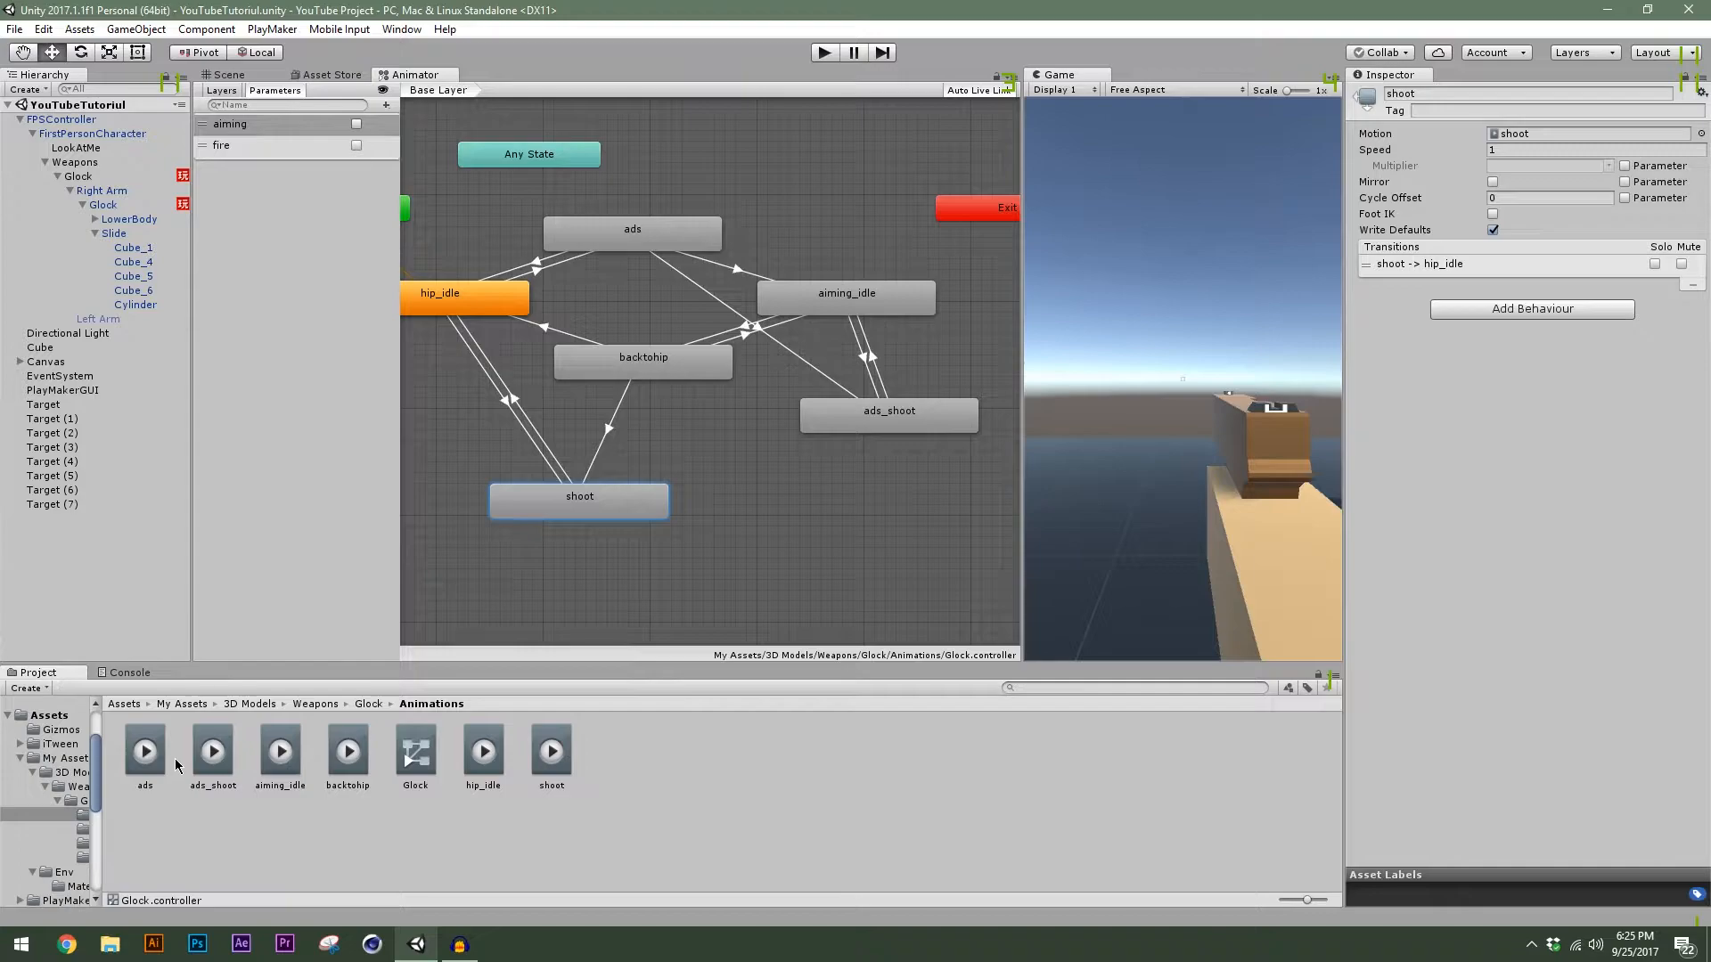
pyautogui.moveTo(1023, 349); pyautogui.dragTo(891, 376)
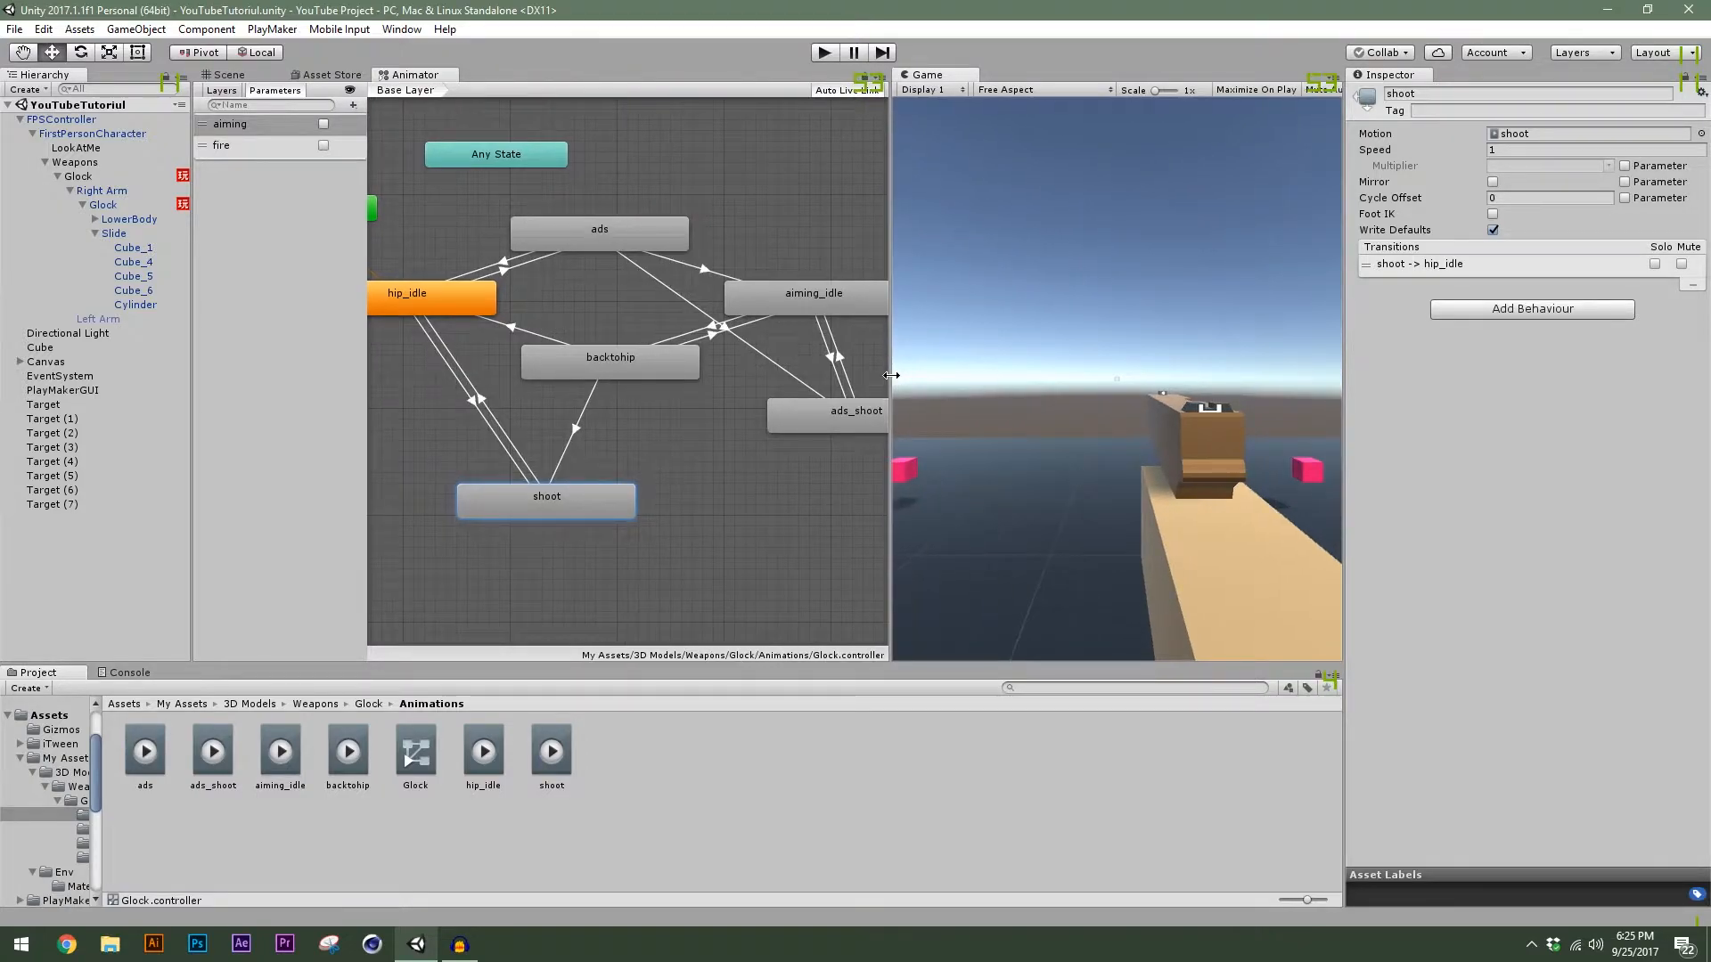
pyautogui.moveTo(891, 418); pyautogui.dragTo(771, 435)
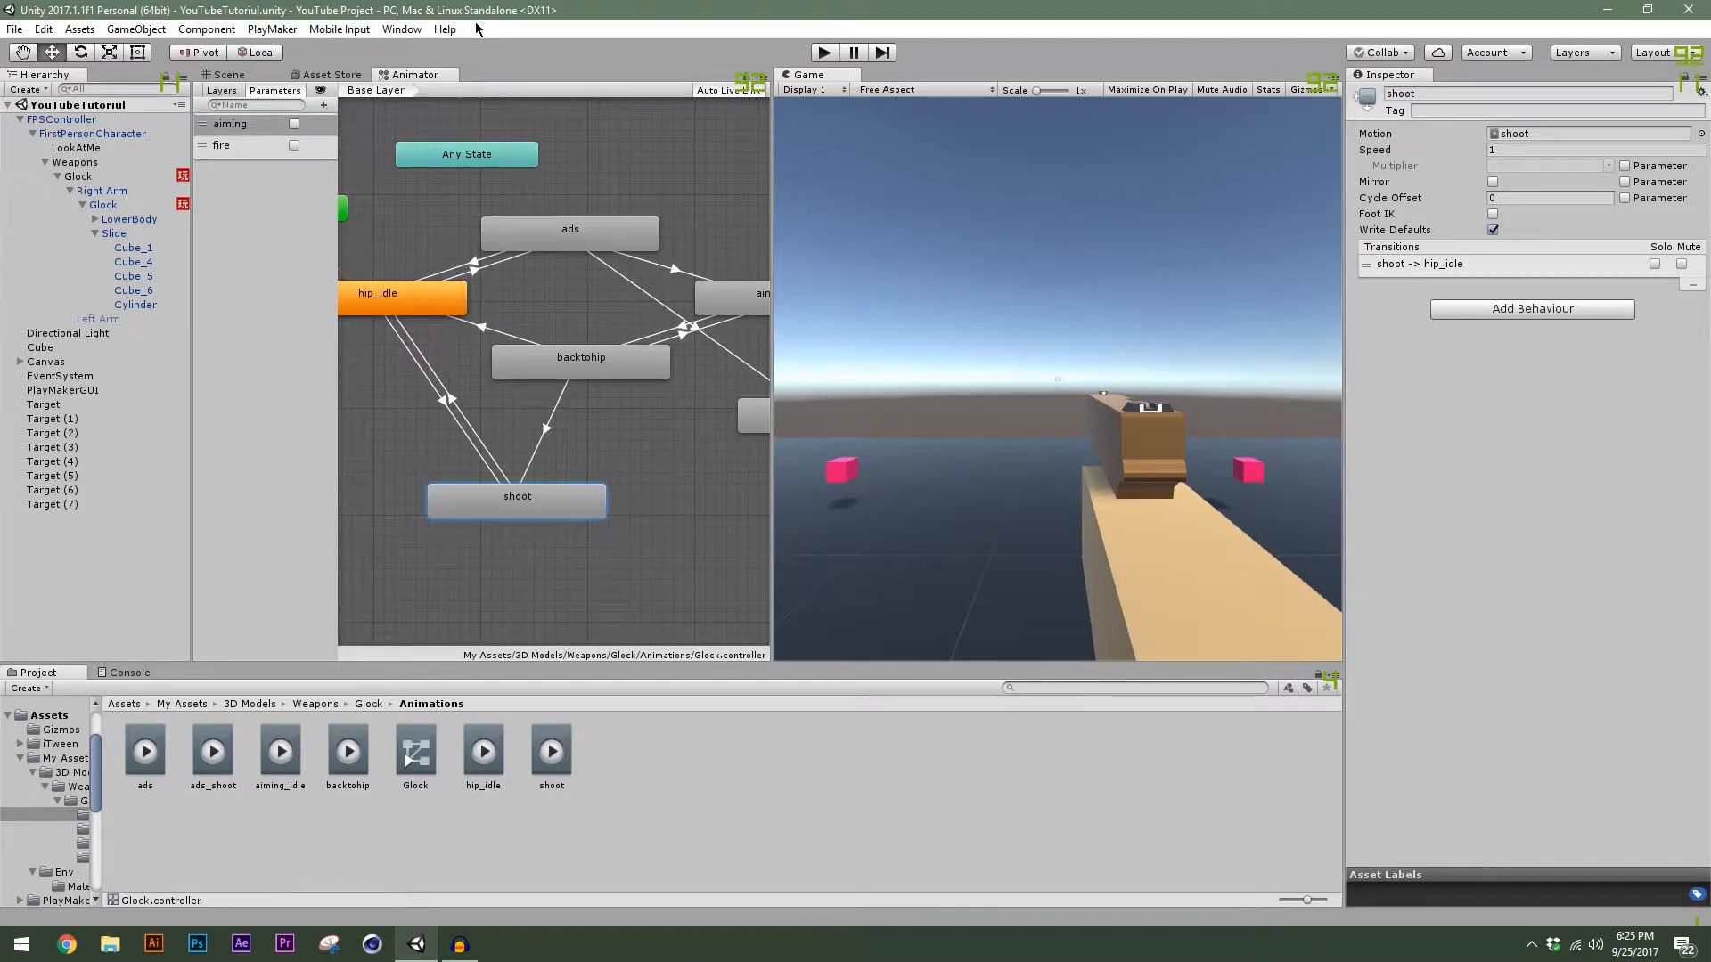
pyautogui.click(419, 30)
pyautogui.moveTo(445, 30)
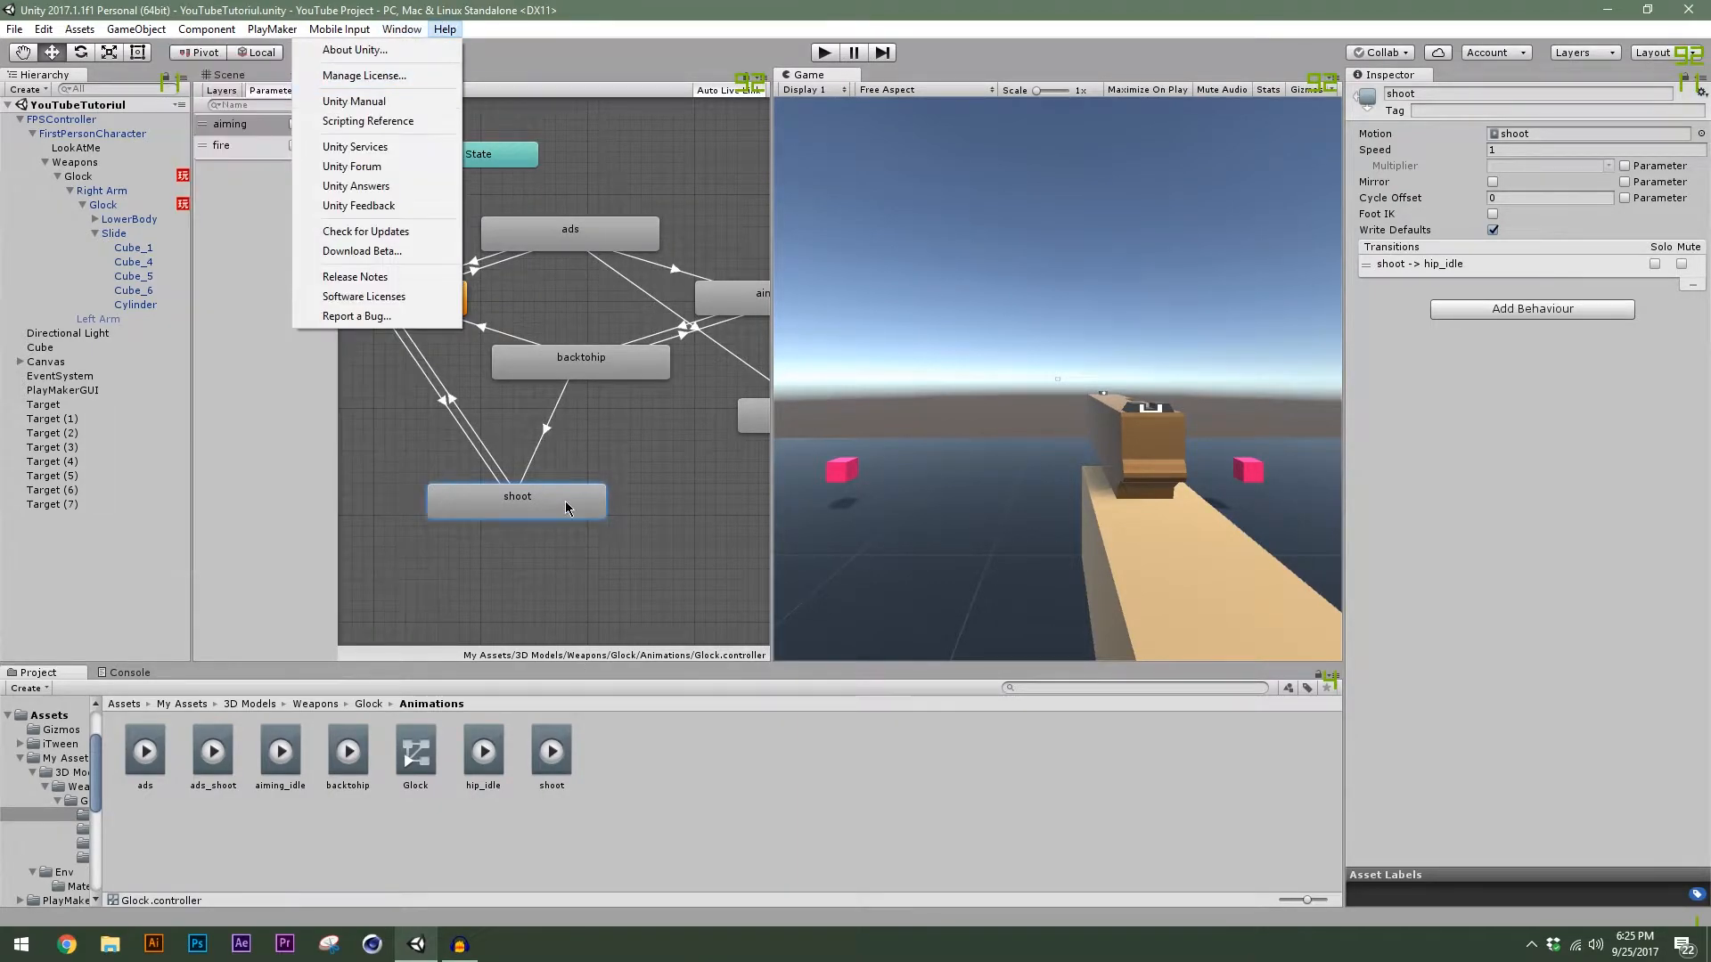
pyautogui.click(689, 474)
# Check the ads_shoot state in the widened Animator, open the Animation window, and enlarge the Game view.
pyautogui.moveTo(770, 370); pyautogui.dragTo(1014, 361)
pyautogui.click(887, 419)
pyautogui.click(402, 29)
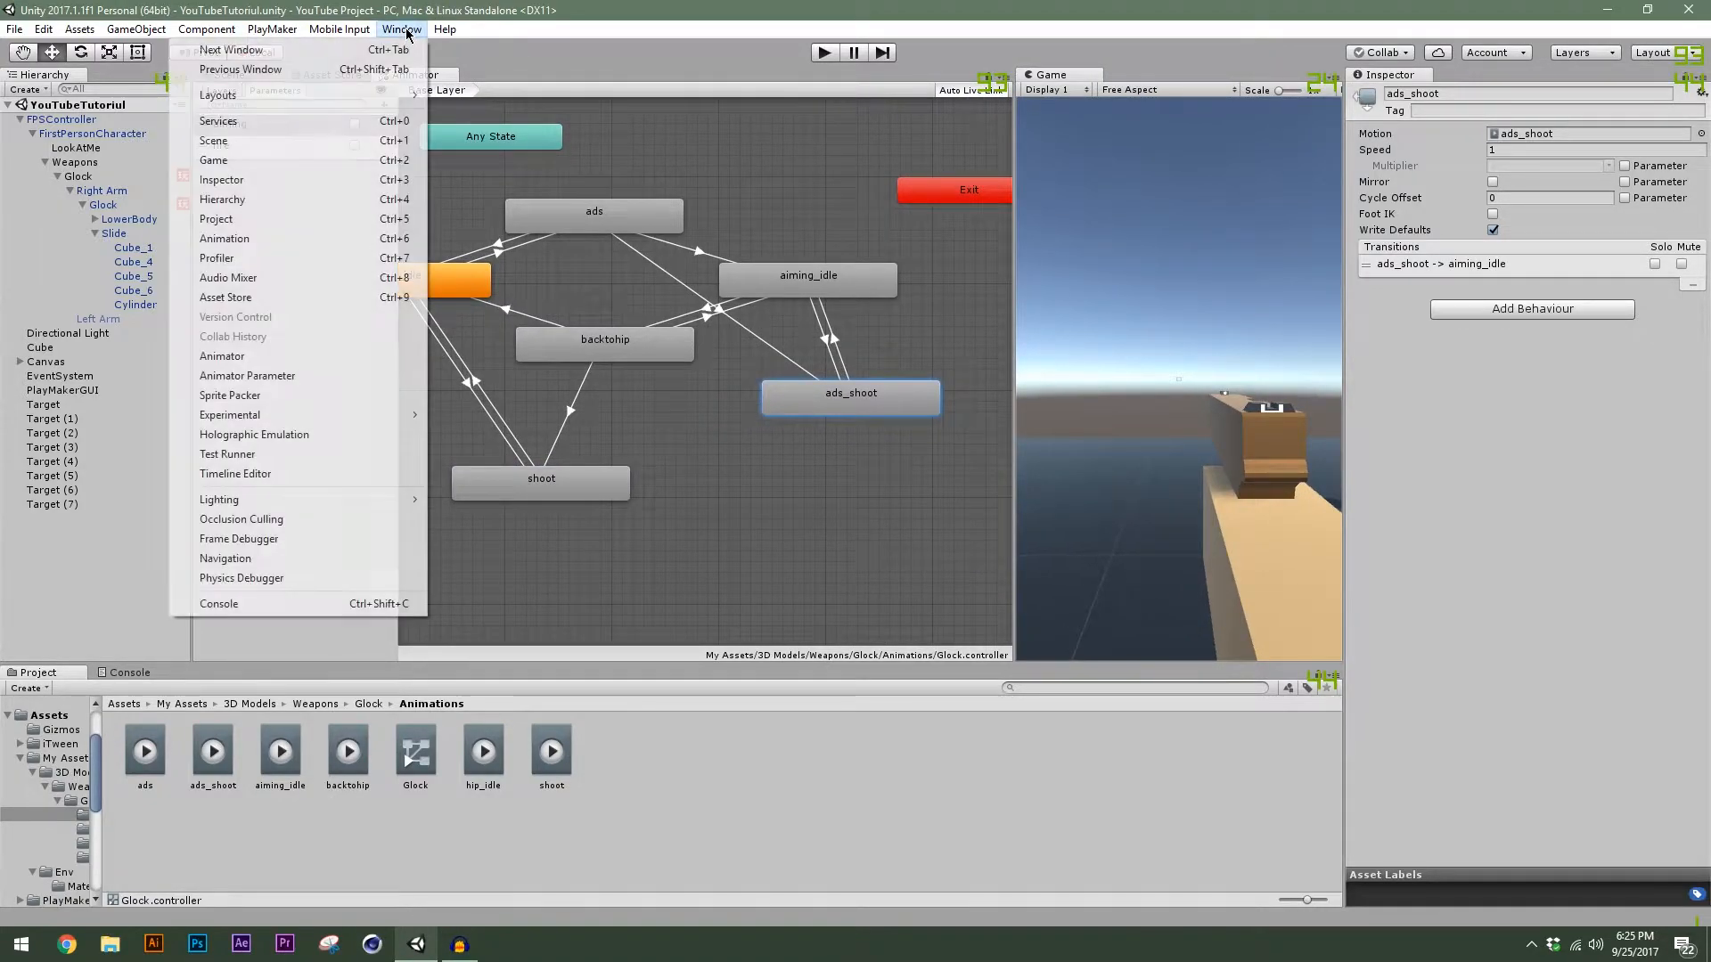
pyautogui.click(223, 238)
pyautogui.moveTo(1014, 285); pyautogui.dragTo(667, 317)
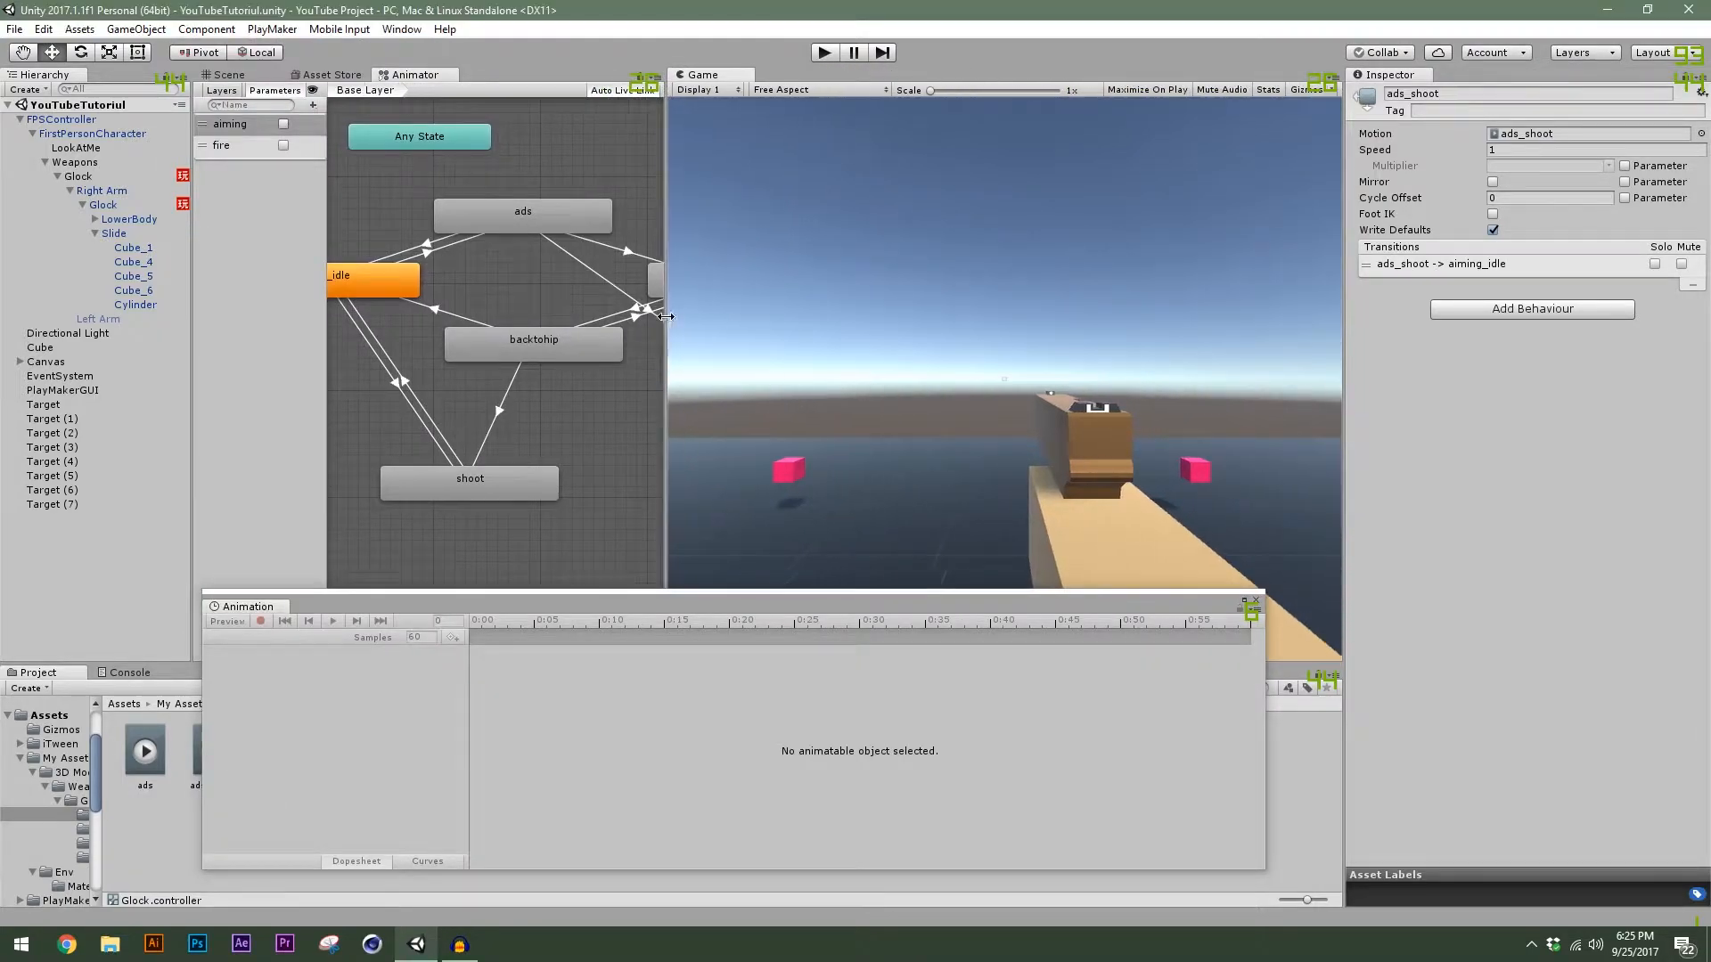
# Select the Glock object under Weapons and load its shoot clip in the Animation window.
pyautogui.click(79, 176)
pyautogui.moveTo(596, 602); pyautogui.dragTo(613, 601)
pyautogui.click(323, 638)
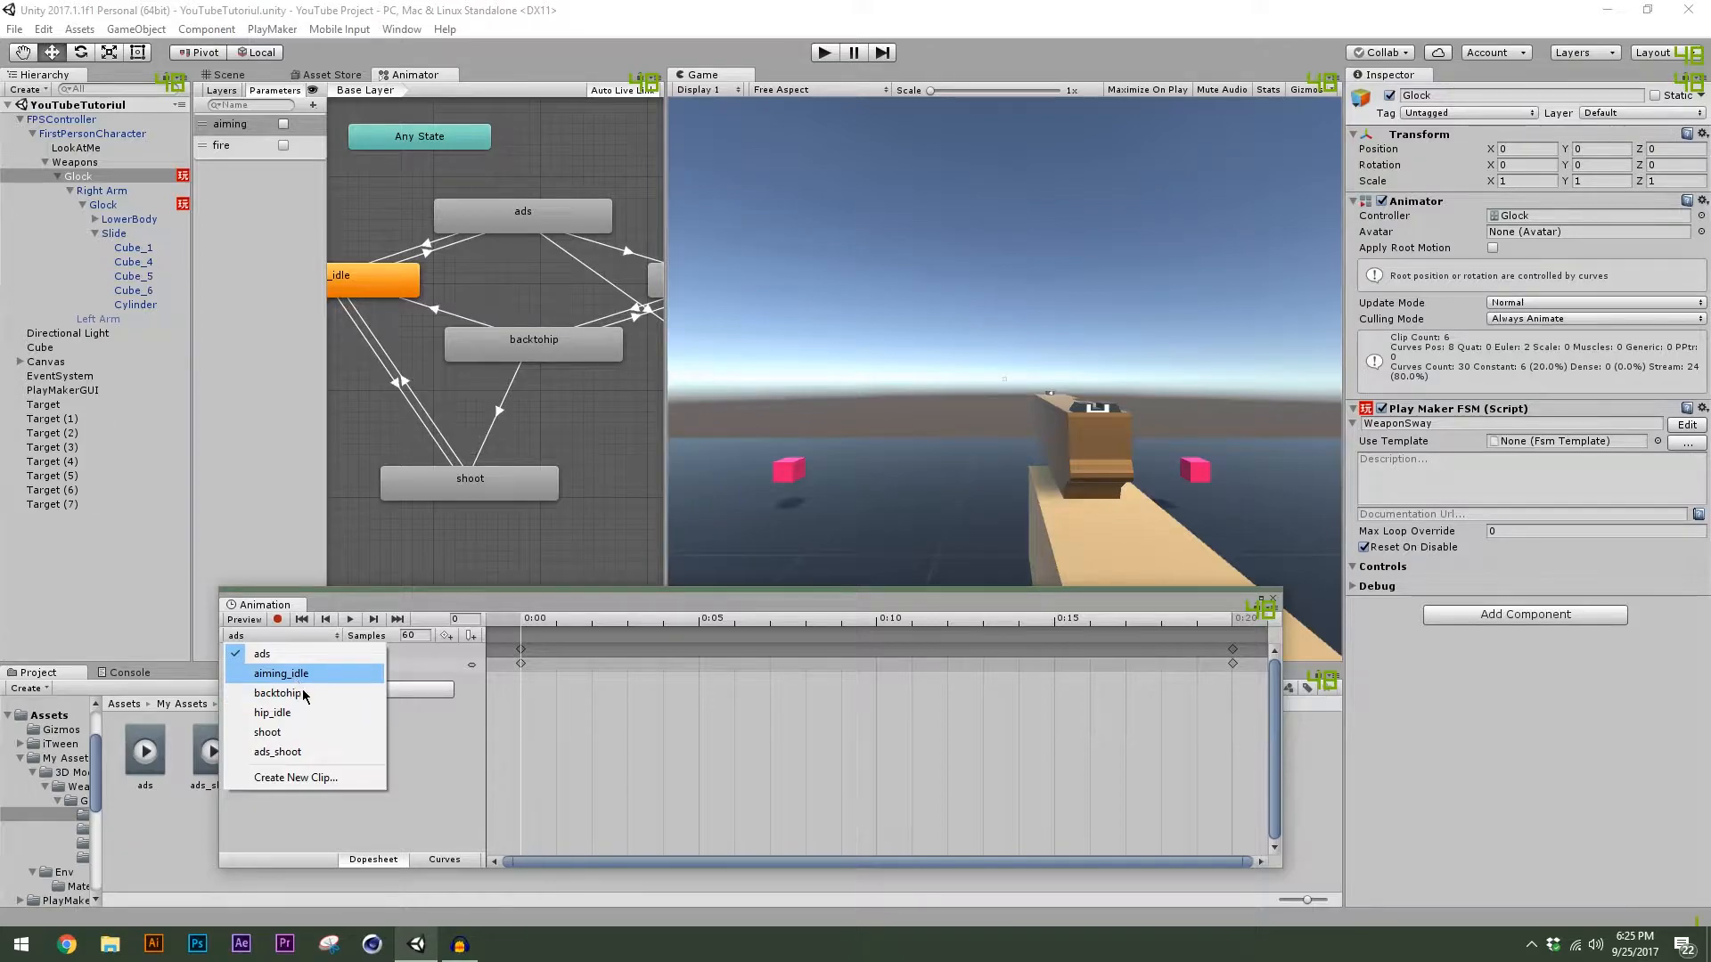
pyautogui.click(313, 656)
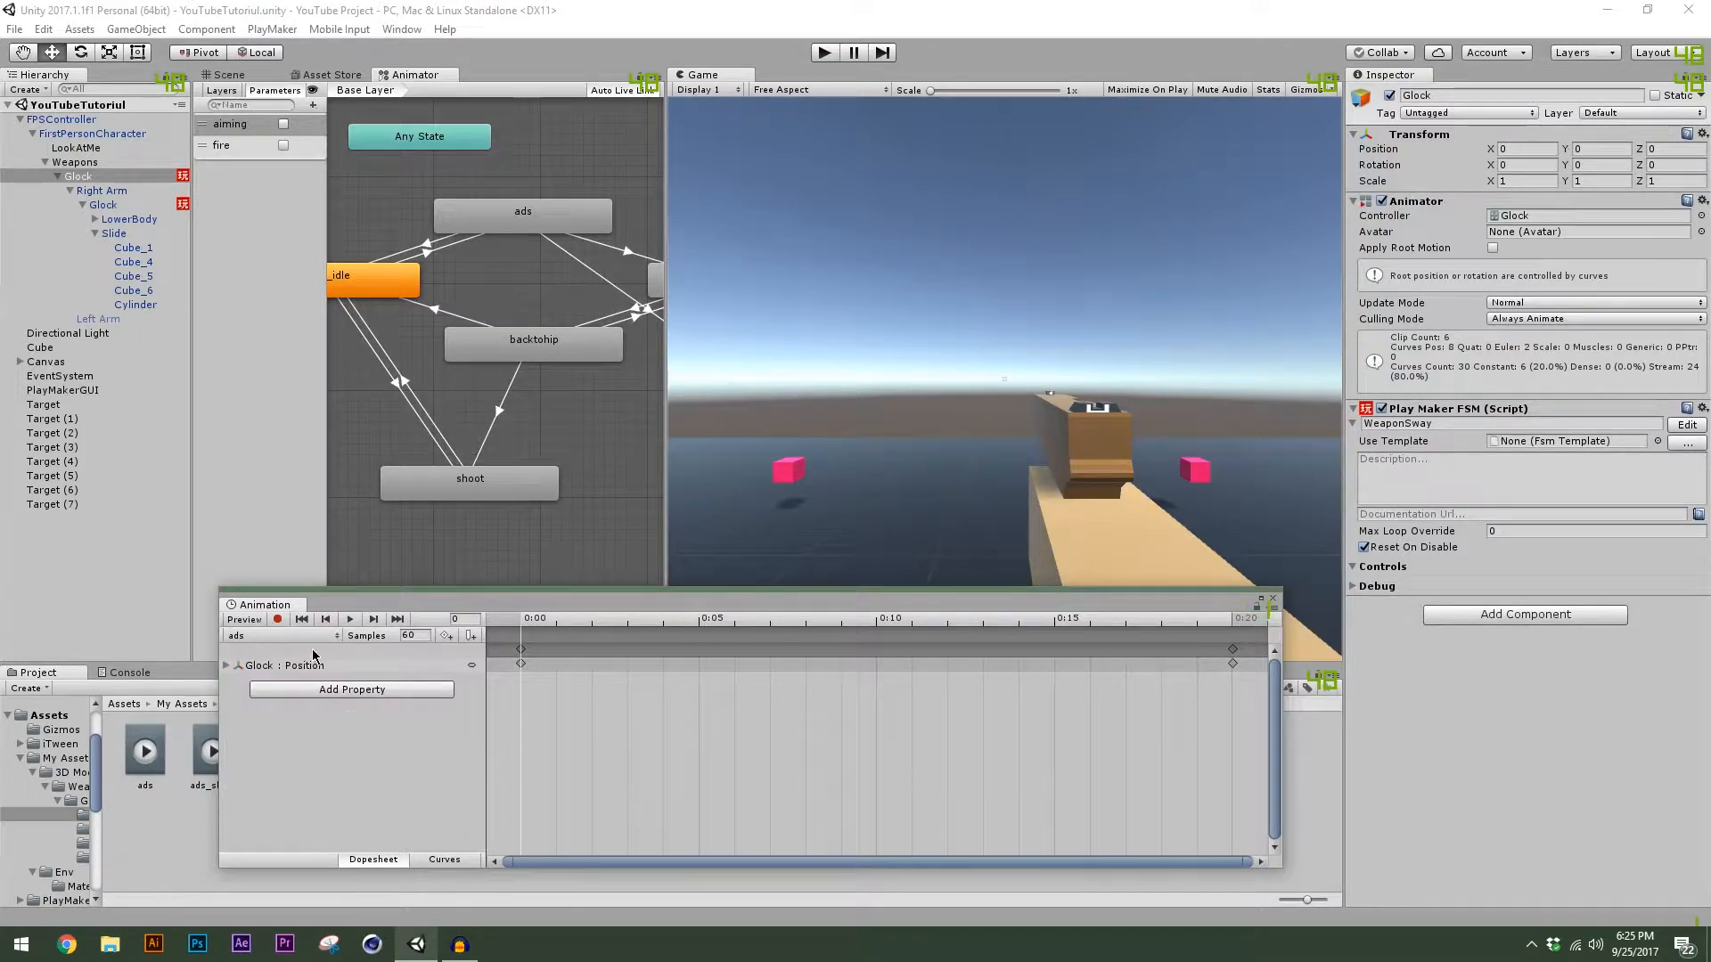
pyautogui.click(306, 636)
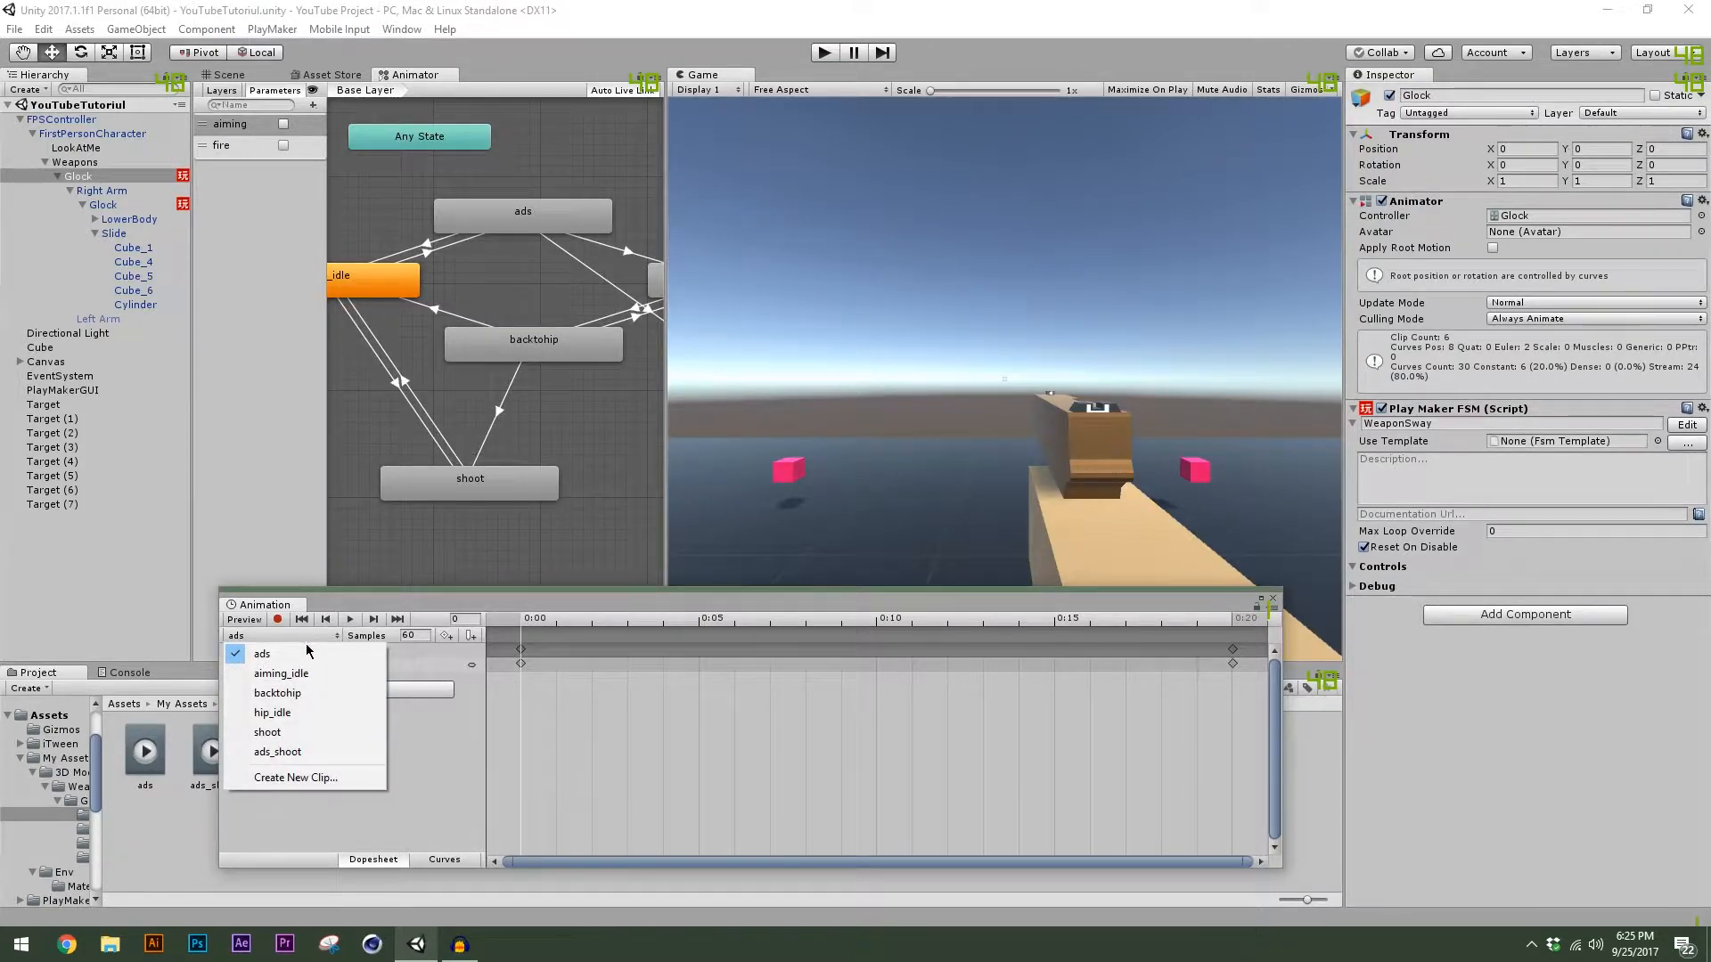
pyautogui.click(322, 738)
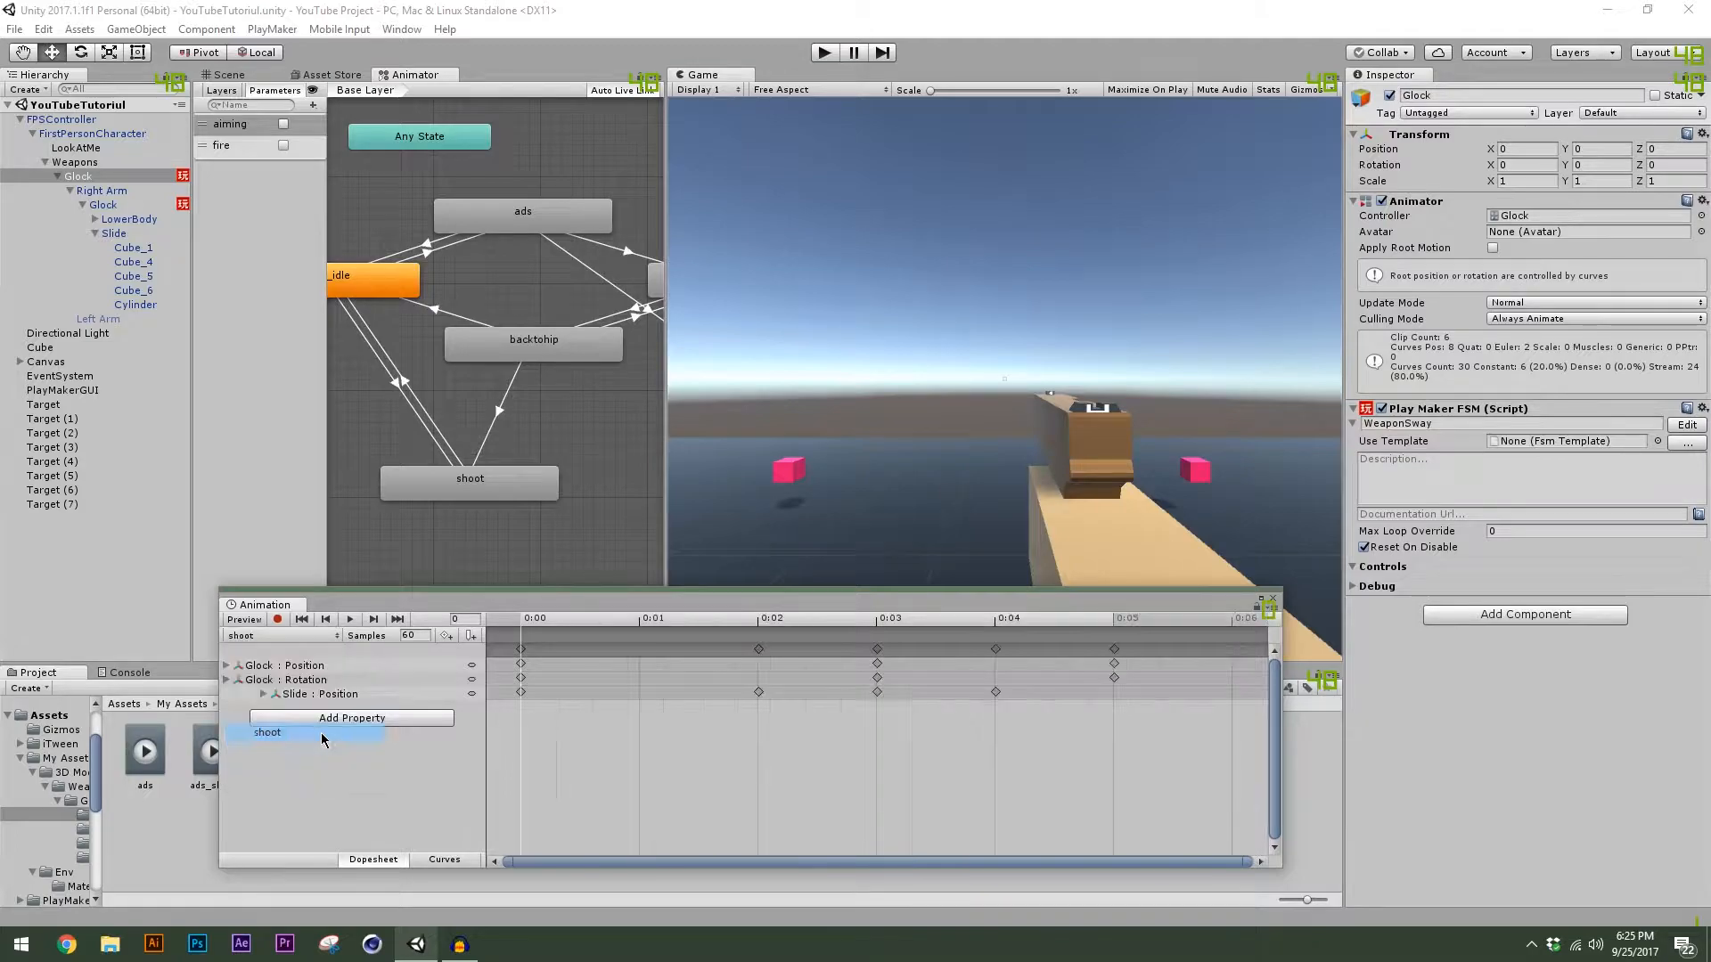
# Widen the Animation window and place it below the Animator and Game views so the full shoot timeline shows.
pyautogui.moveTo(556, 598); pyautogui.dragTo(525, 617)
pyautogui.moveTo(1253, 657); pyautogui.dragTo(1440, 657)
pyautogui.moveTo(1205, 617); pyautogui.dragTo(1178, 624)
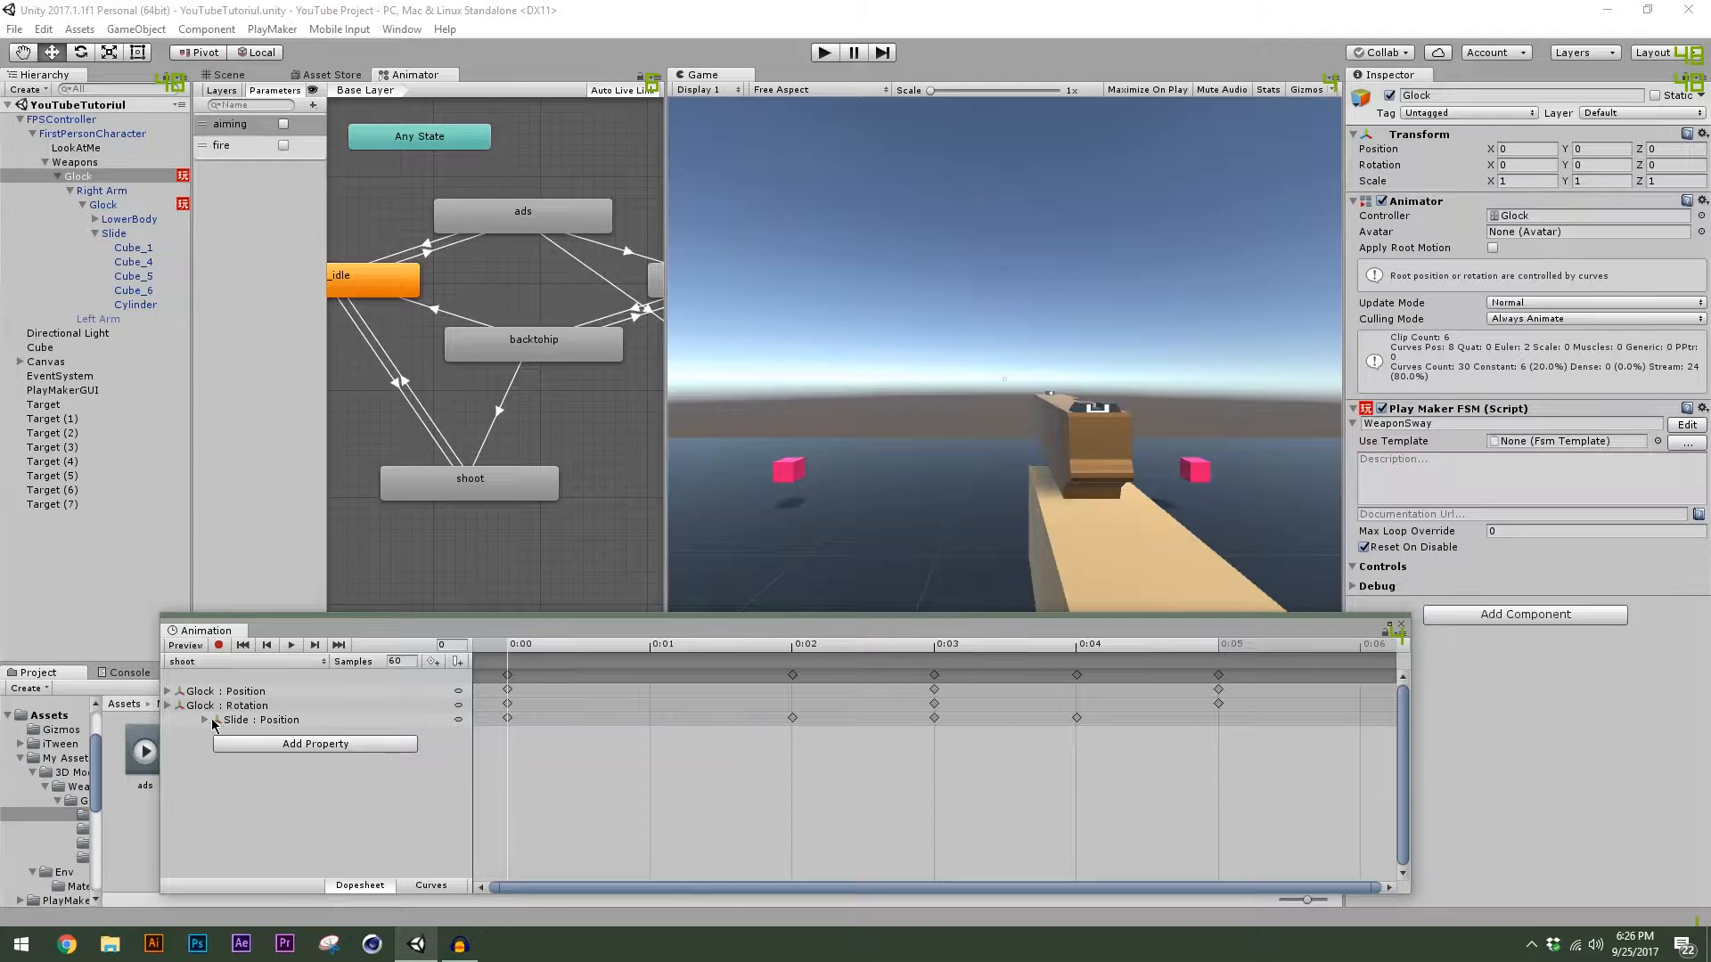
pyautogui.moveTo(547, 629); pyautogui.dragTo(480, 641)
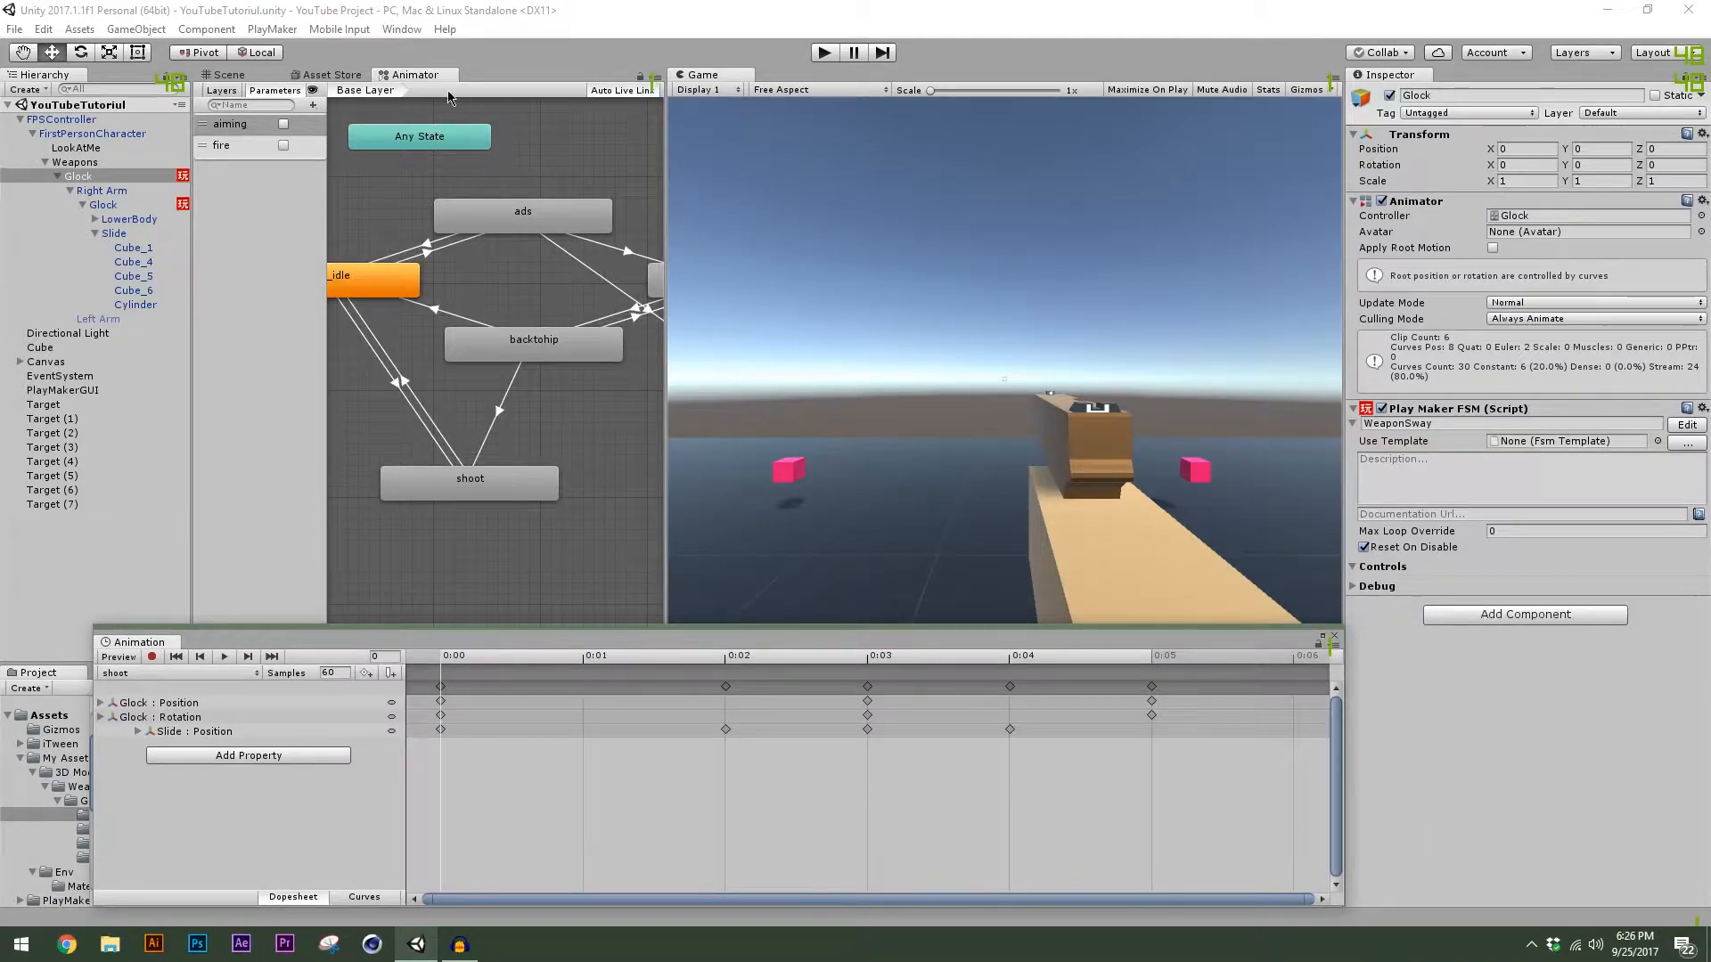
# Frame the pistol side-on in the Scene view and put the shoot clip into preview mode with recording off.
pyautogui.click(229, 74)
pyautogui.moveTo(437, 381); pyautogui.dragTo(481, 389, button='middle')
pyautogui.keyDown('alt'); pyautogui.moveTo(481, 390); pyautogui.dragTo(408, 405); pyautogui.keyUp('alt')
pyautogui.moveTo(408, 405); pyautogui.dragTo(465, 411, button='middle')
pyautogui.scroll(3, 505, 376)
pyautogui.keyDown('alt'); pyautogui.moveTo(555, 353); pyautogui.dragTo(518, 363); pyautogui.keyUp('alt')
pyautogui.moveTo(518, 364); pyautogui.dragTo(429, 365, button='middle')
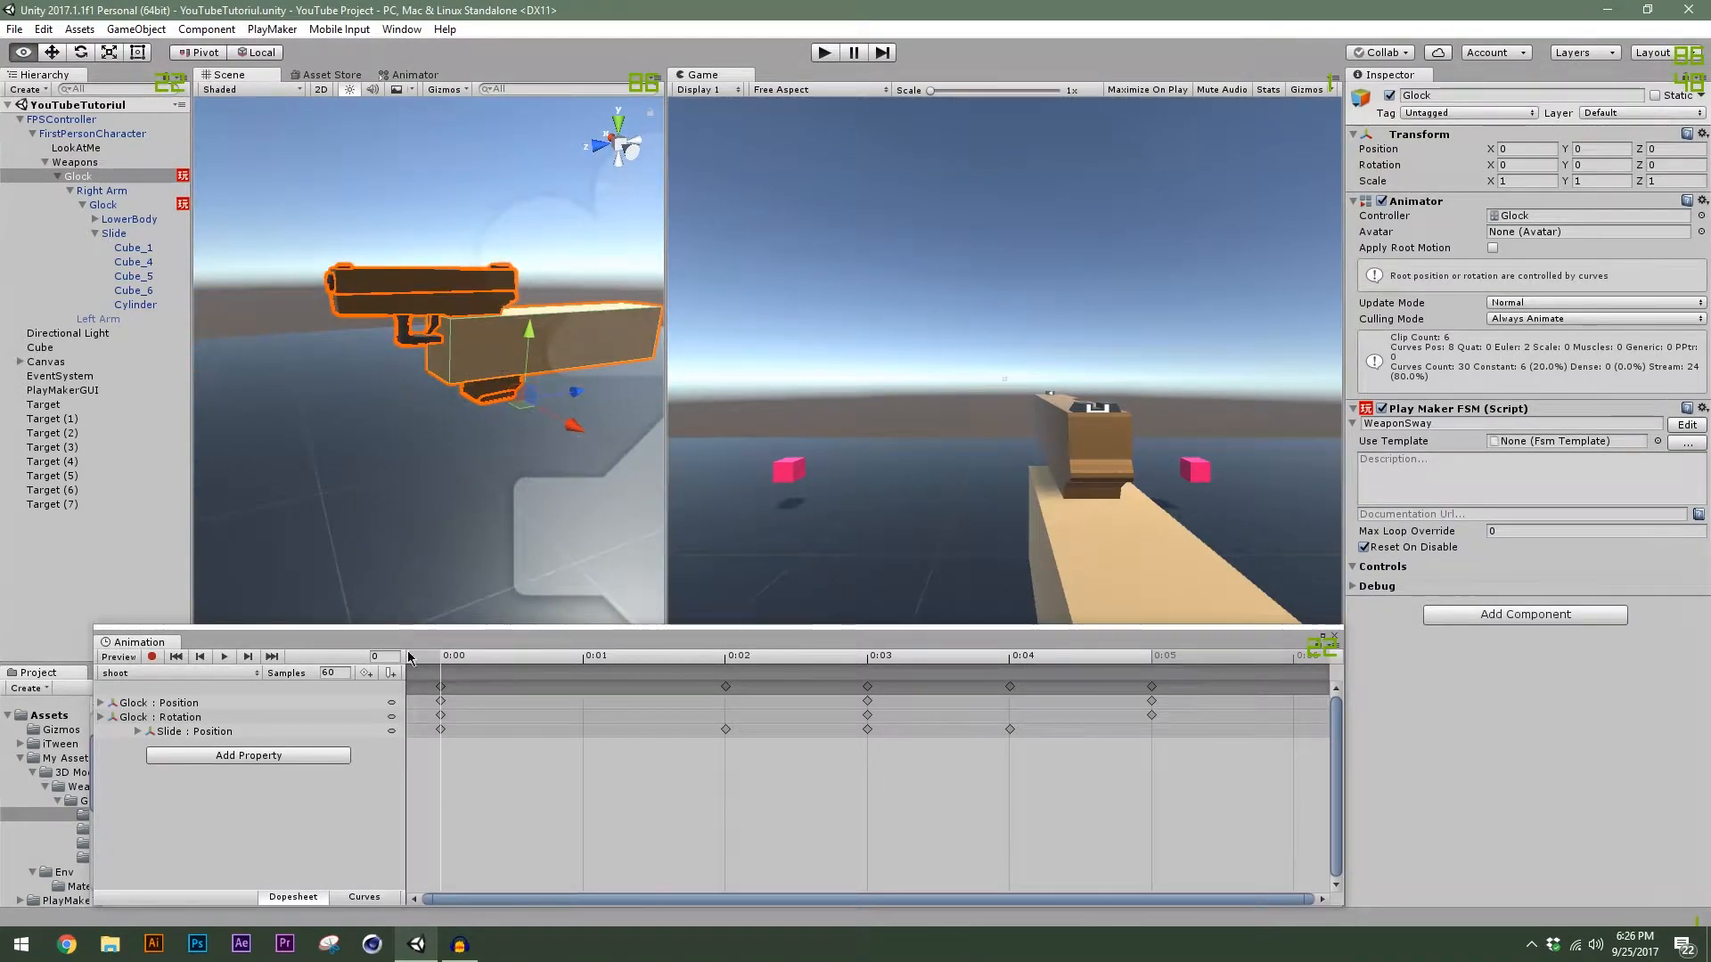
pyautogui.click(153, 657)
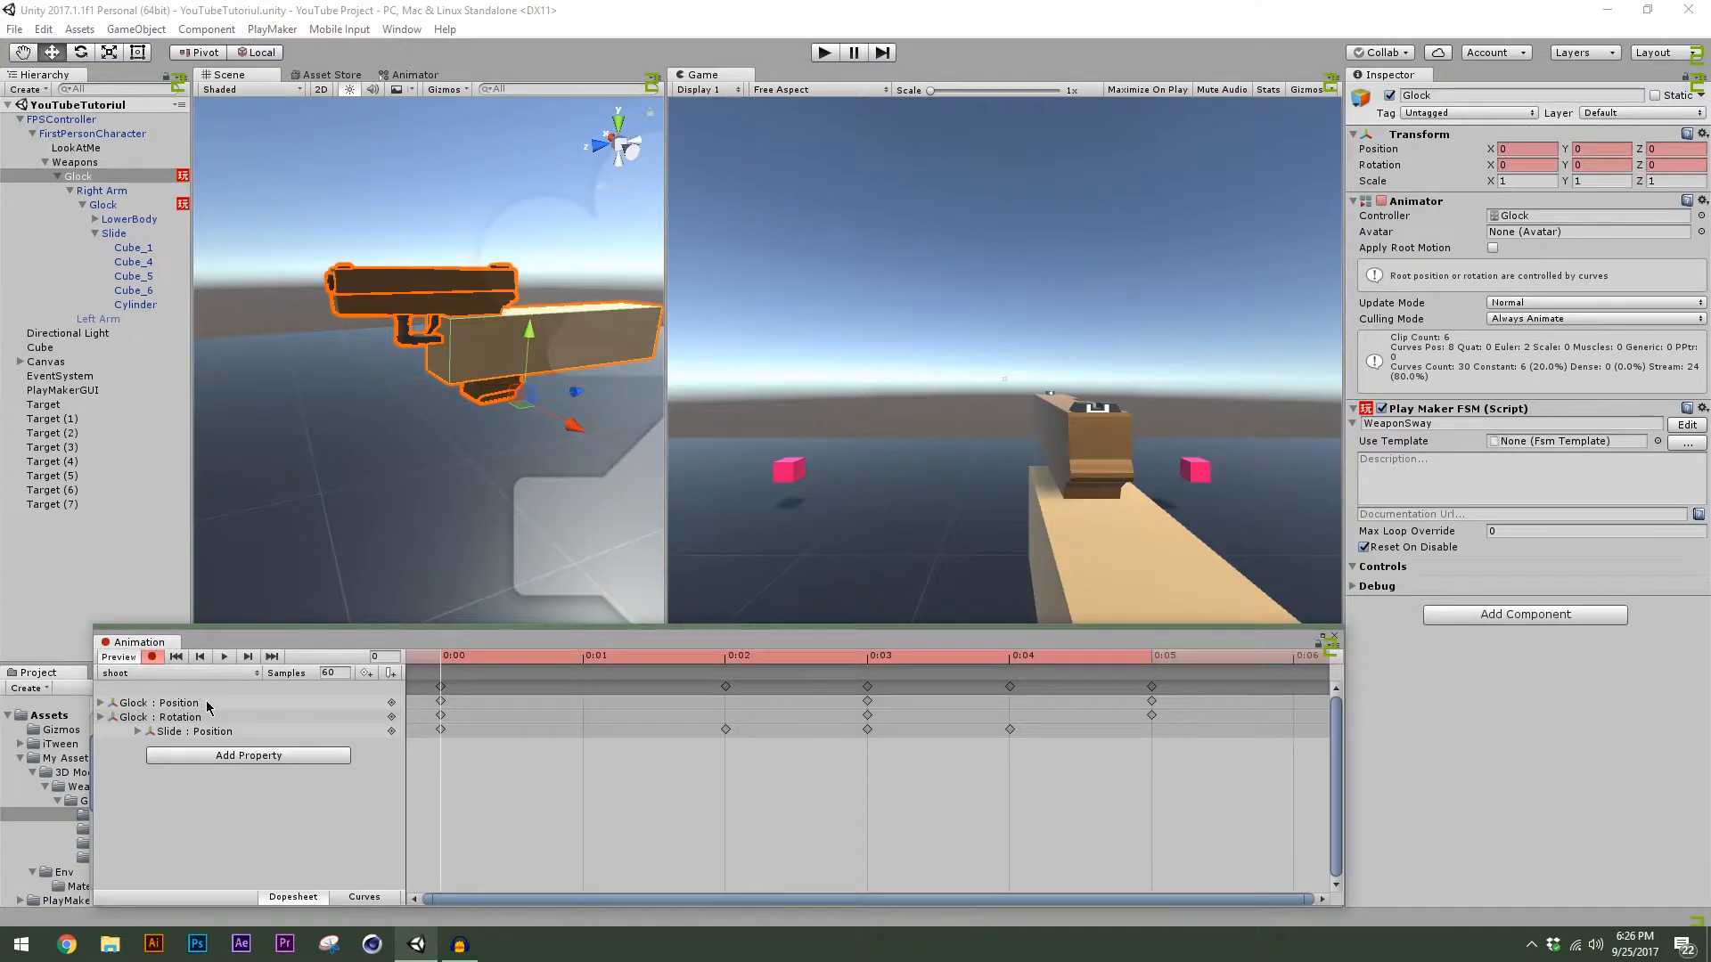
pyautogui.click(153, 657)
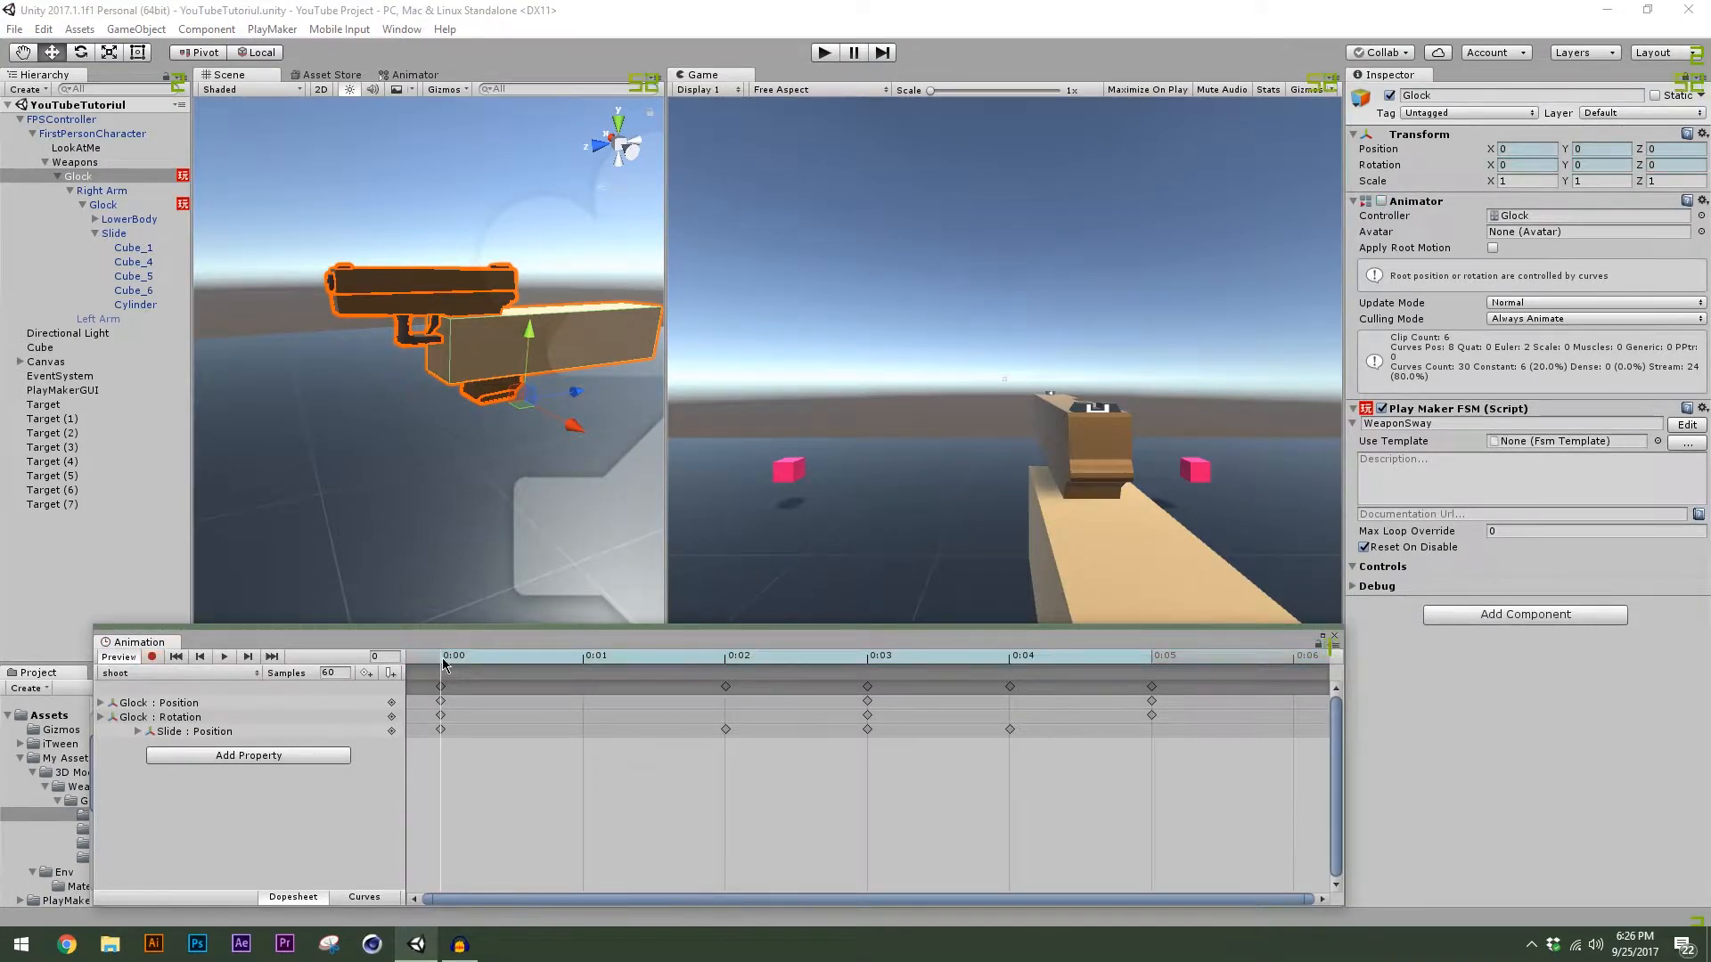
# Scrub the shoot clip and check the slide's position keyframes at 0:02 and 0:04, returning to 0:00.
pyautogui.moveTo(462, 661); pyautogui.dragTo(532, 686)
pyautogui.click(729, 719)
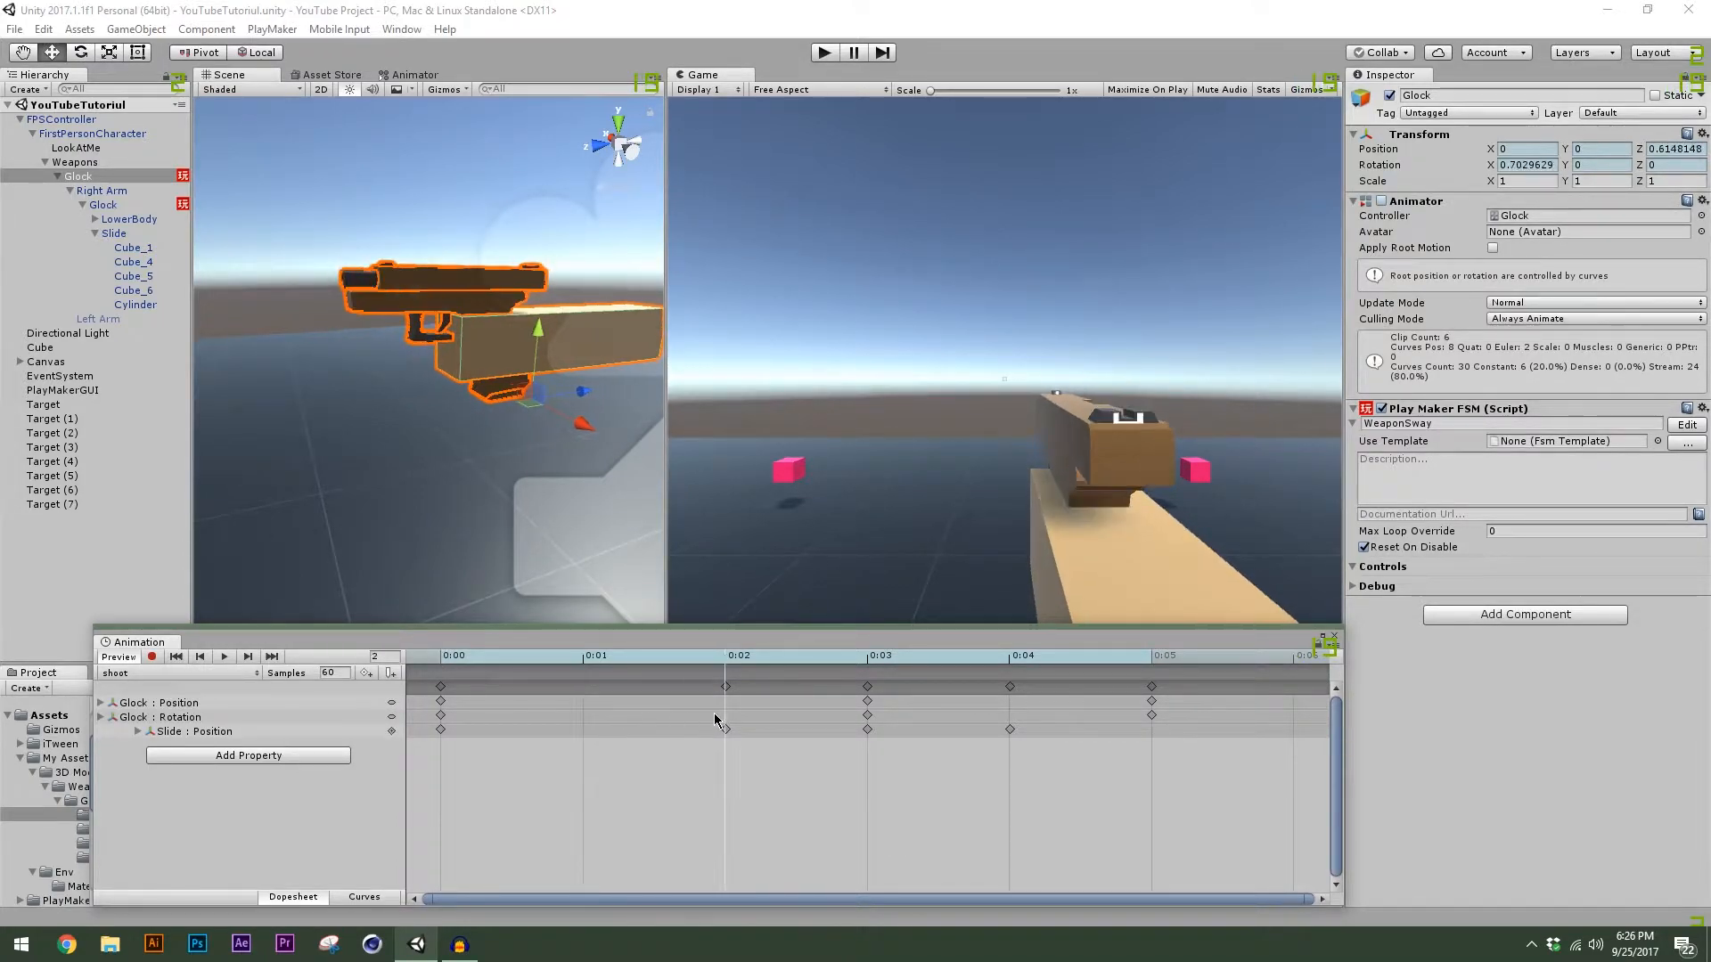
pyautogui.keyDown('alt'); pyautogui.moveTo(554, 446); pyautogui.dragTo(494, 444); pyautogui.keyUp('alt')
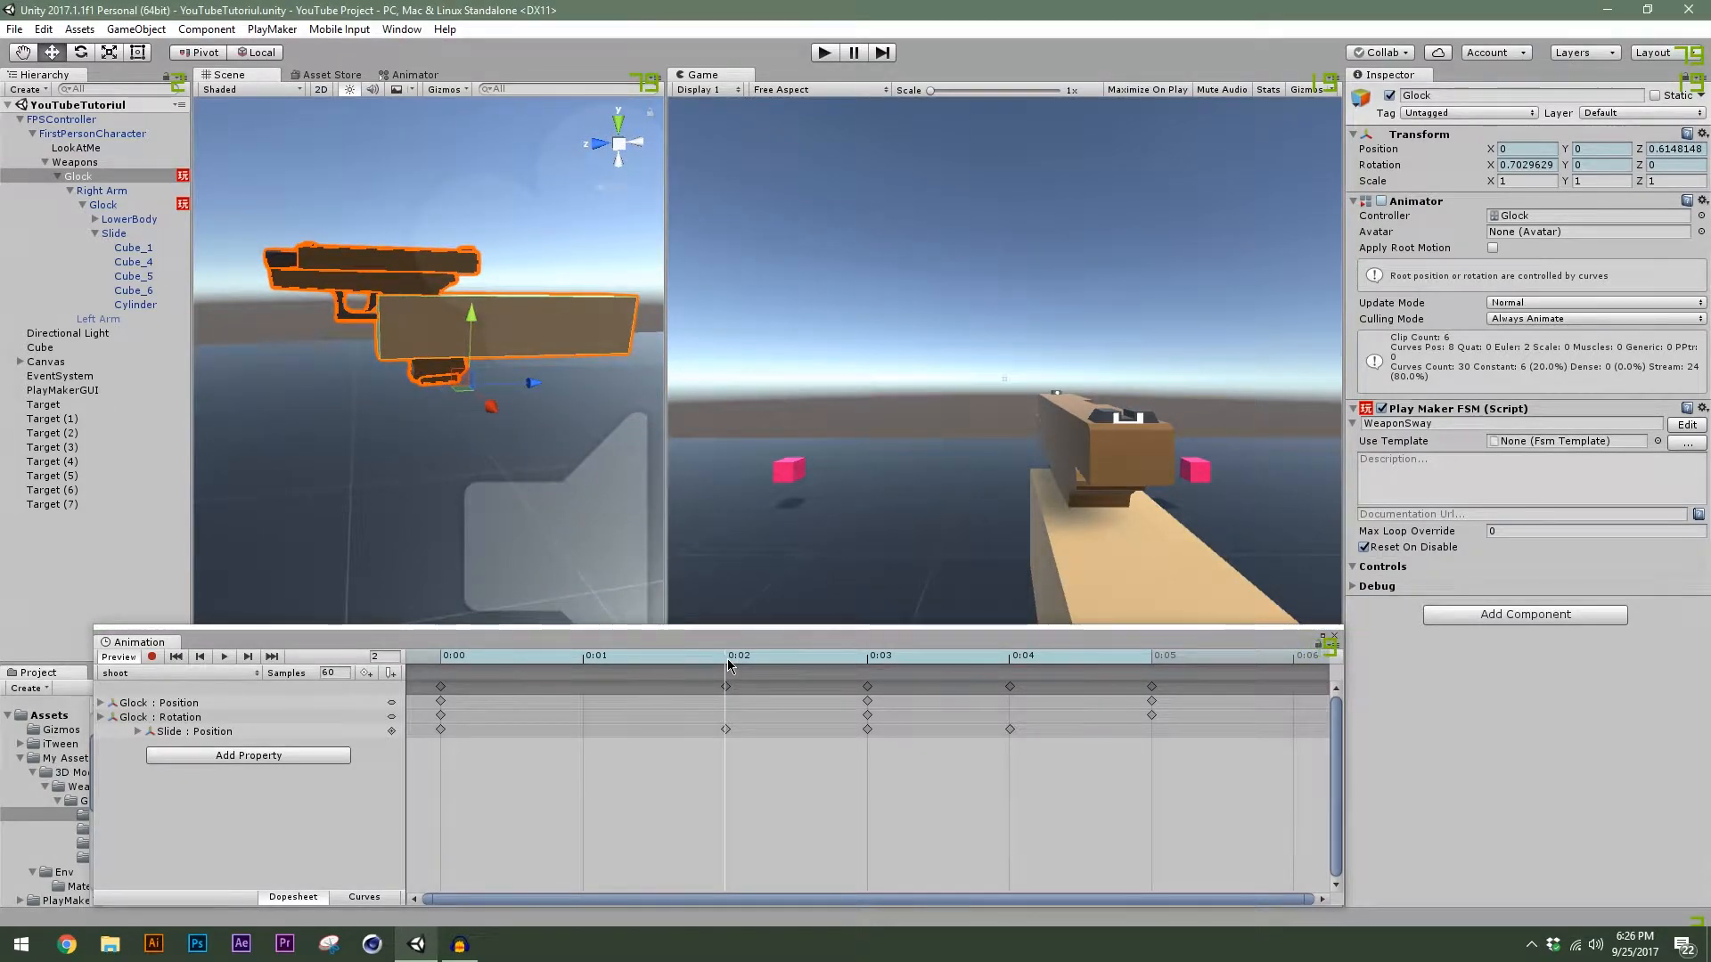
pyautogui.click(727, 730)
pyautogui.moveTo(734, 661); pyautogui.dragTo(984, 729)
pyautogui.click(1010, 729)
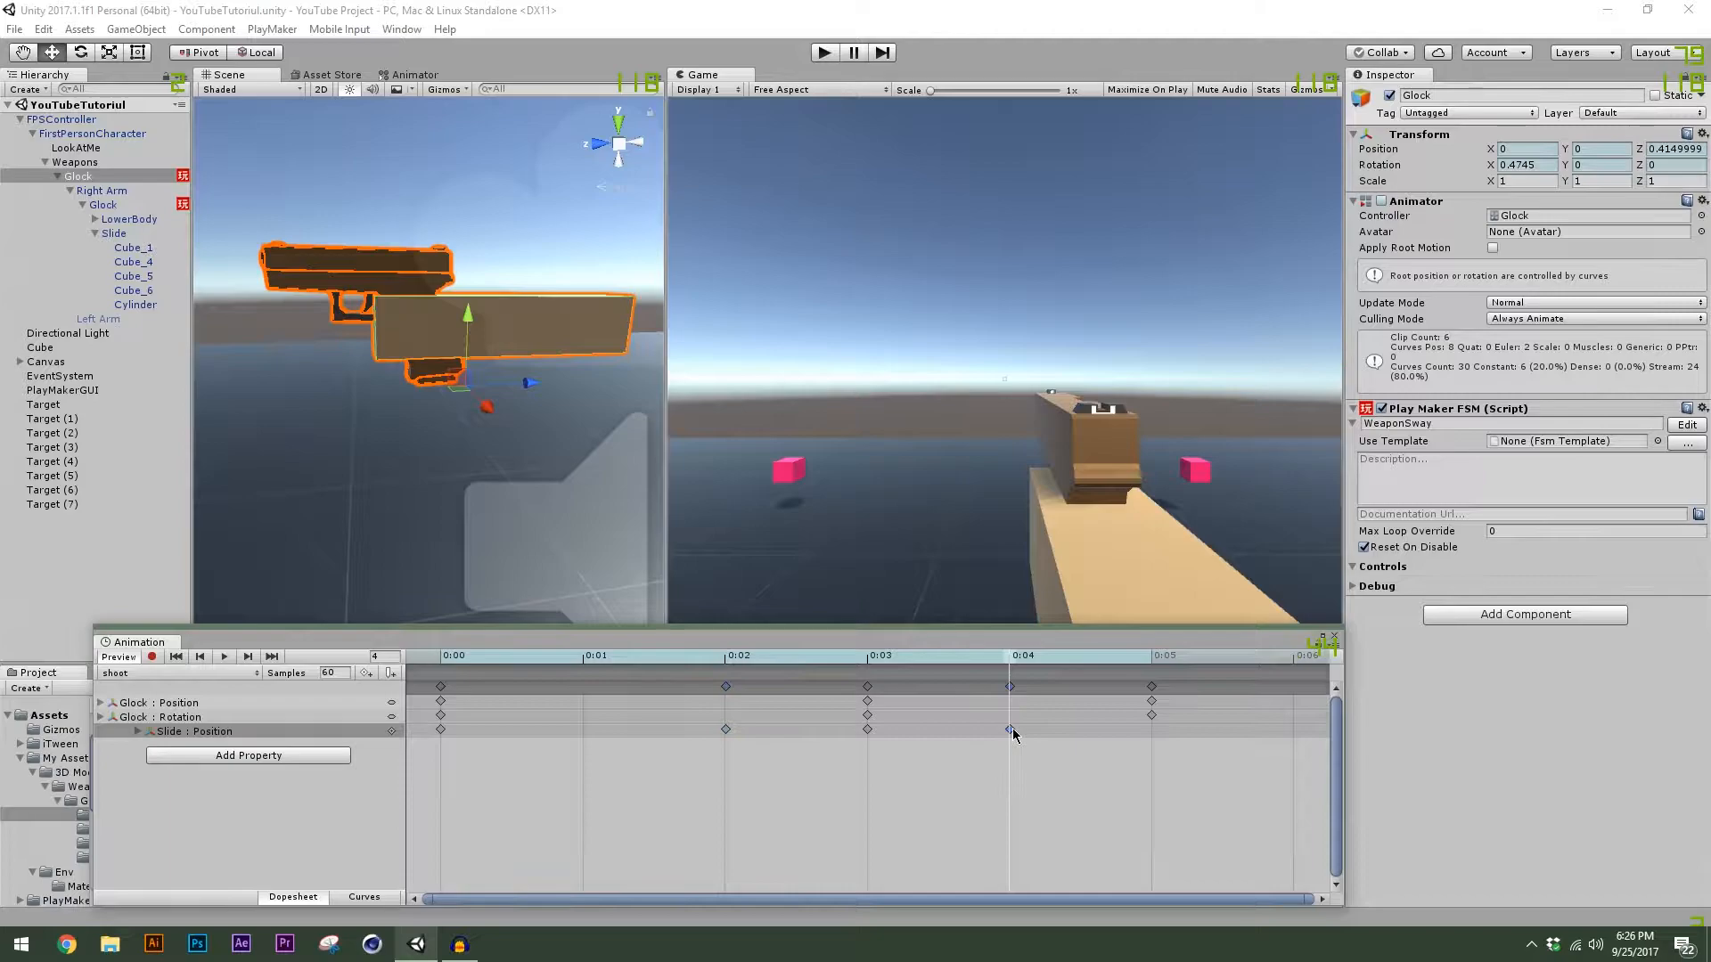
pyautogui.moveTo(1014, 660); pyautogui.dragTo(367, 754)
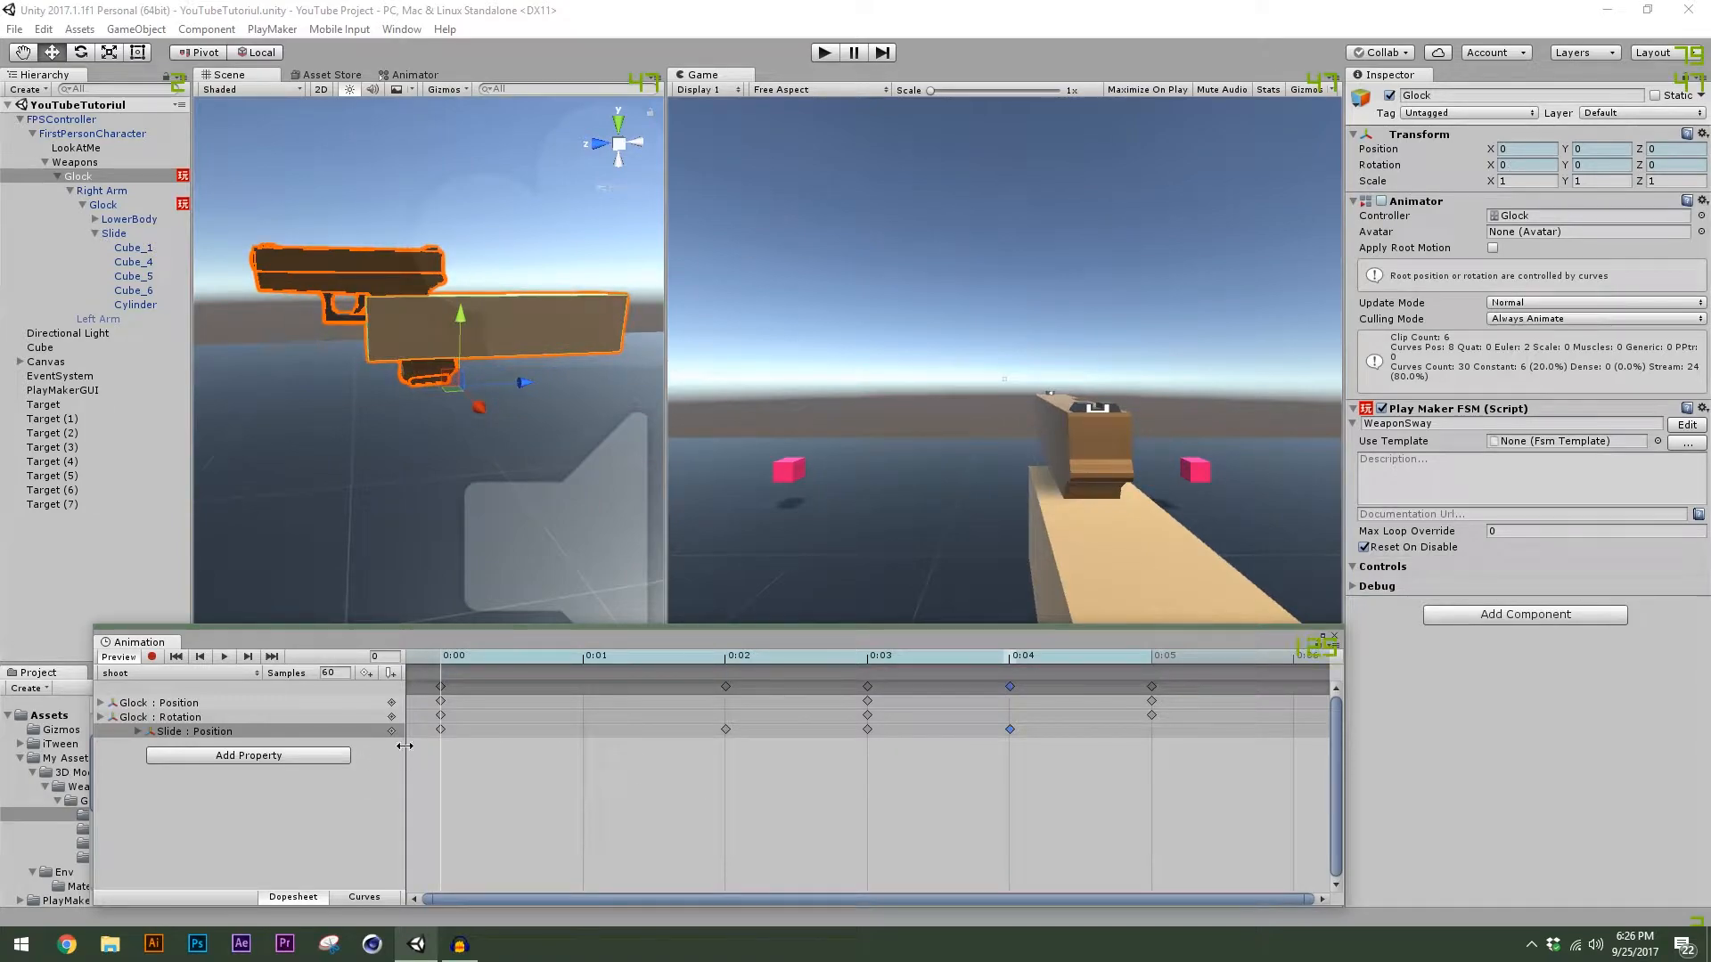
# Examine the Glock's Position track across the shoot timeline and move the Animation window slightly up.
pyautogui.click(303, 704)
pyautogui.moveTo(450, 659); pyautogui.dragTo(970, 804)
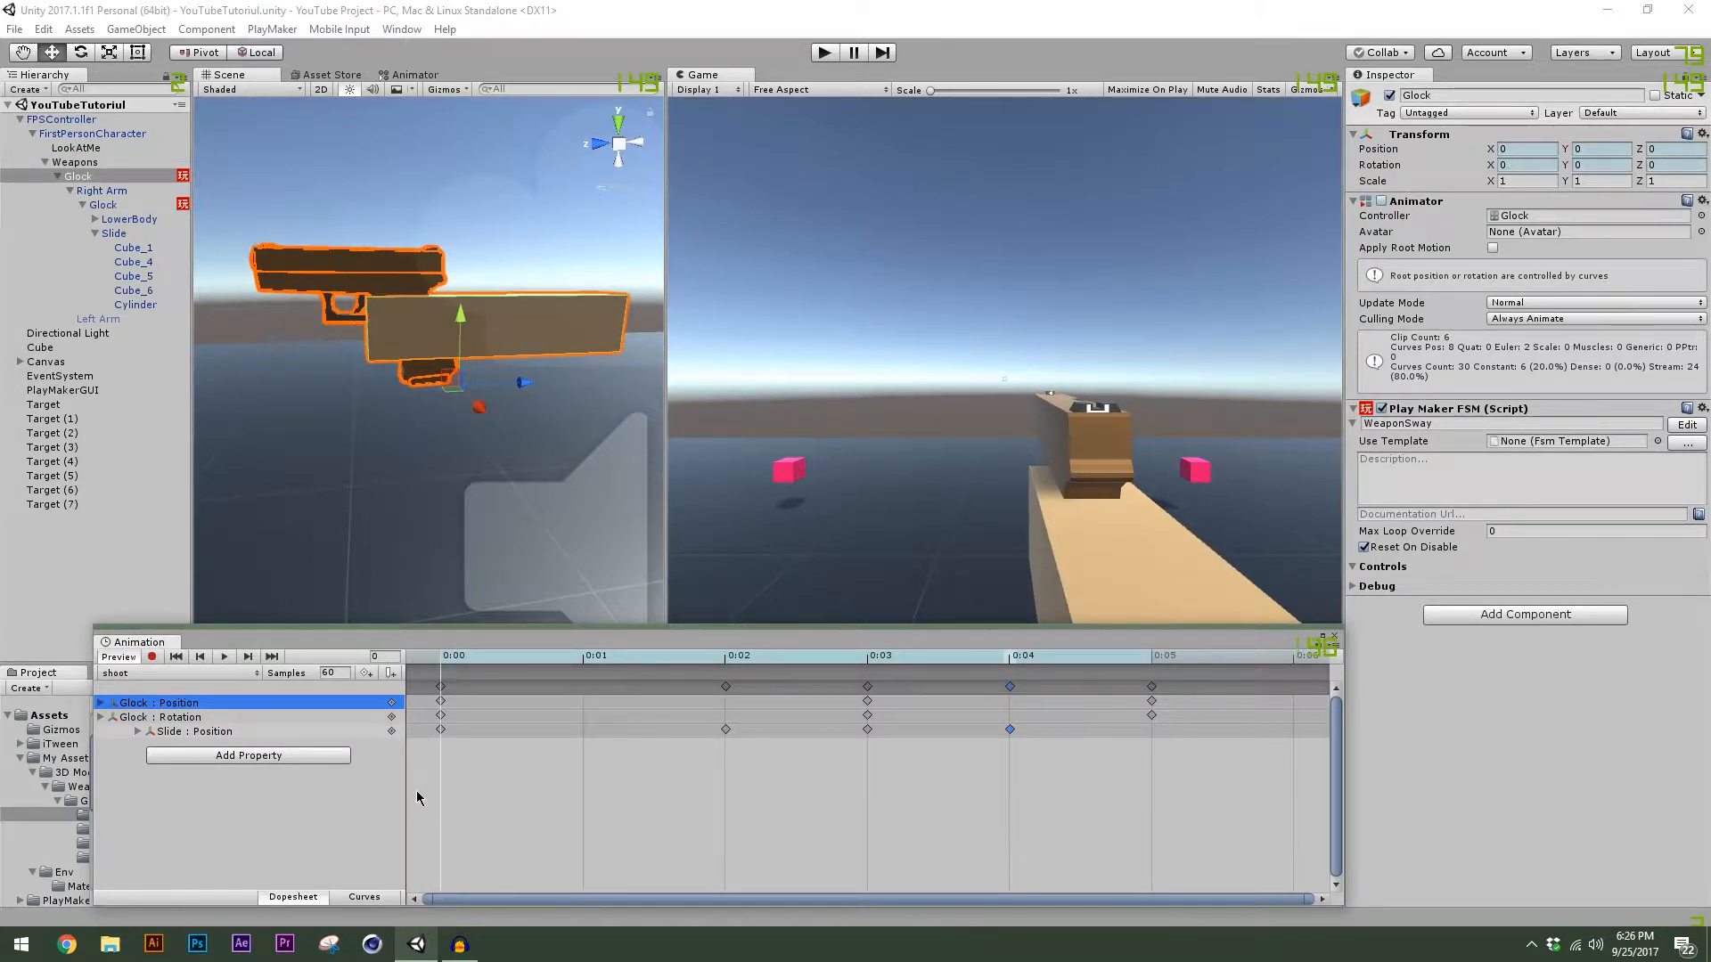
pyautogui.moveTo(424, 786); pyautogui.dragTo(882, 833)
pyautogui.moveTo(660, 830); pyautogui.dragTo(310, 805)
pyautogui.moveTo(355, 640); pyautogui.dragTo(318, 623)
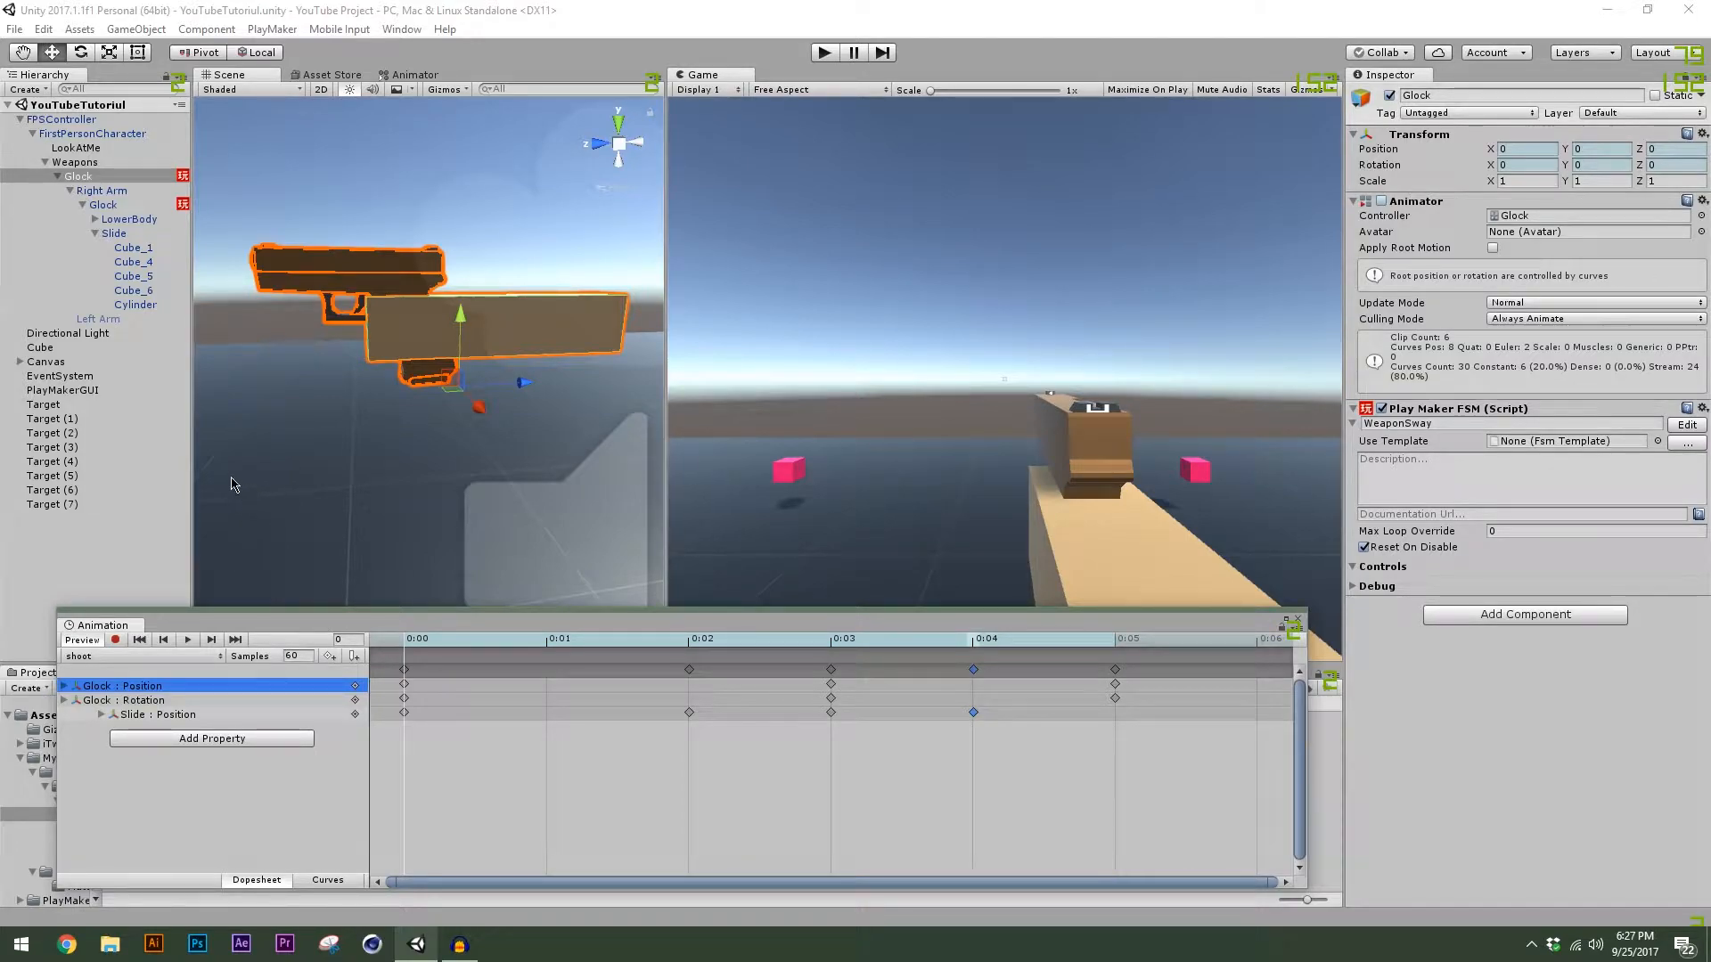
# Lock the Inspector on the Slide object and reload the Glock's shoot clip in the Animation window.
pyautogui.click(123, 234)
pyautogui.click(1683, 77)
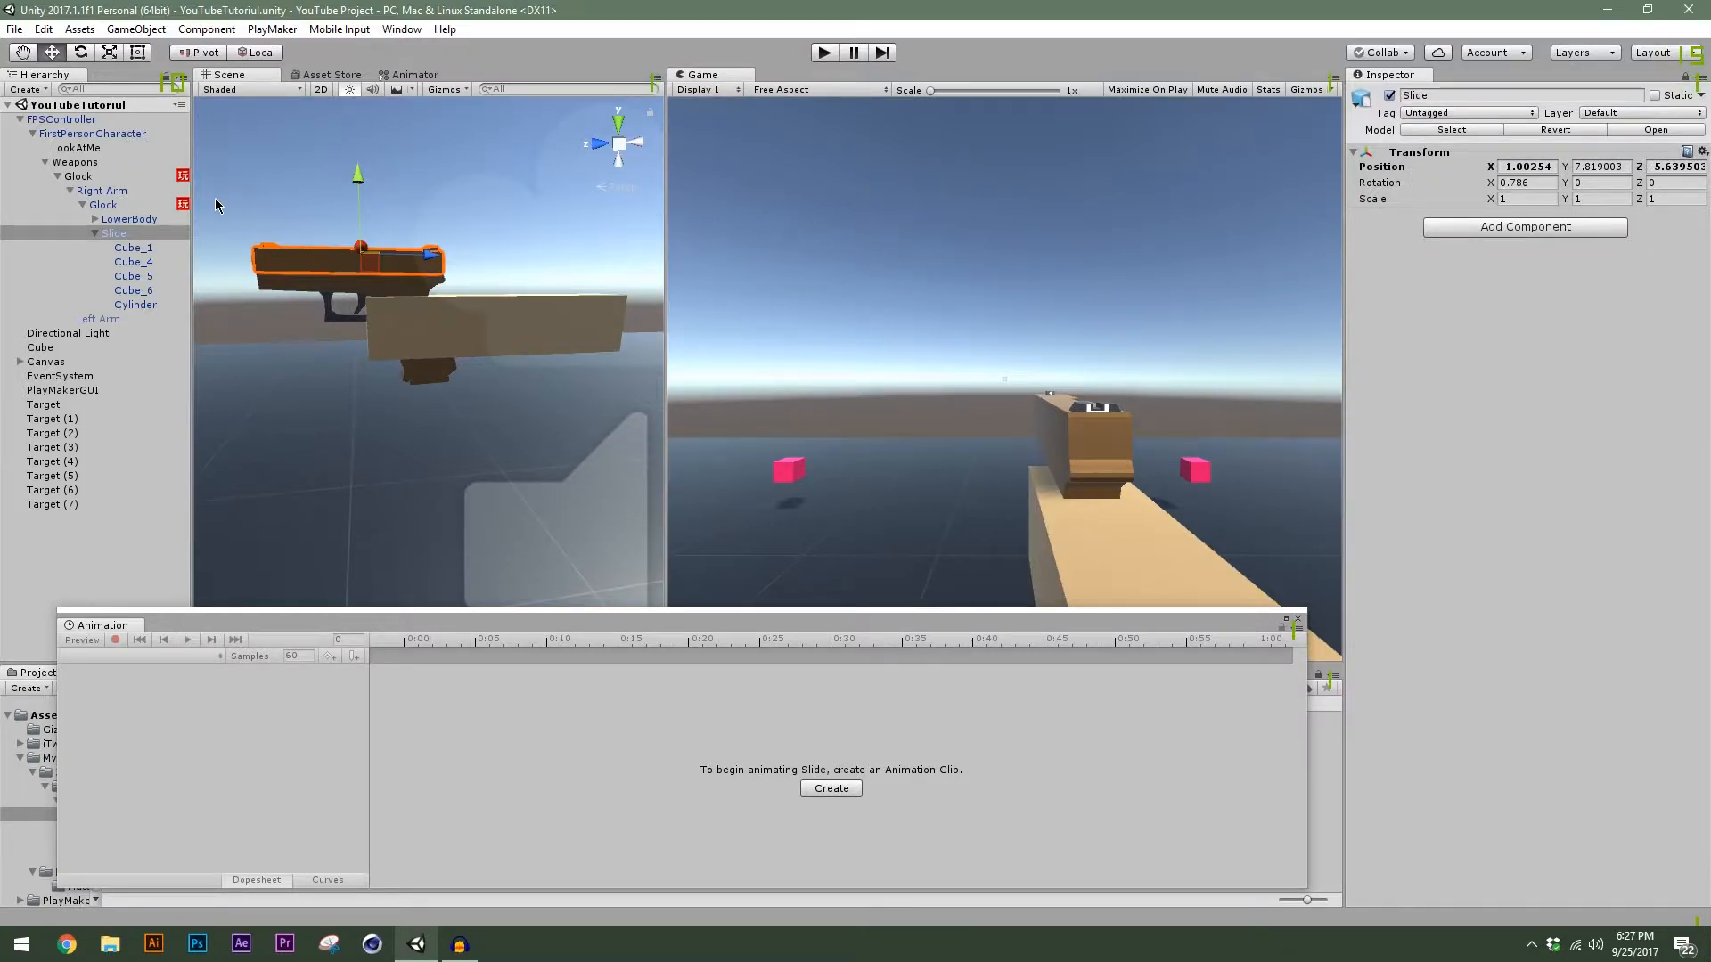
pyautogui.click(107, 175)
pyautogui.moveTo(296, 618); pyautogui.dragTo(300, 590)
pyautogui.click(80, 656)
pyautogui.click(112, 628)
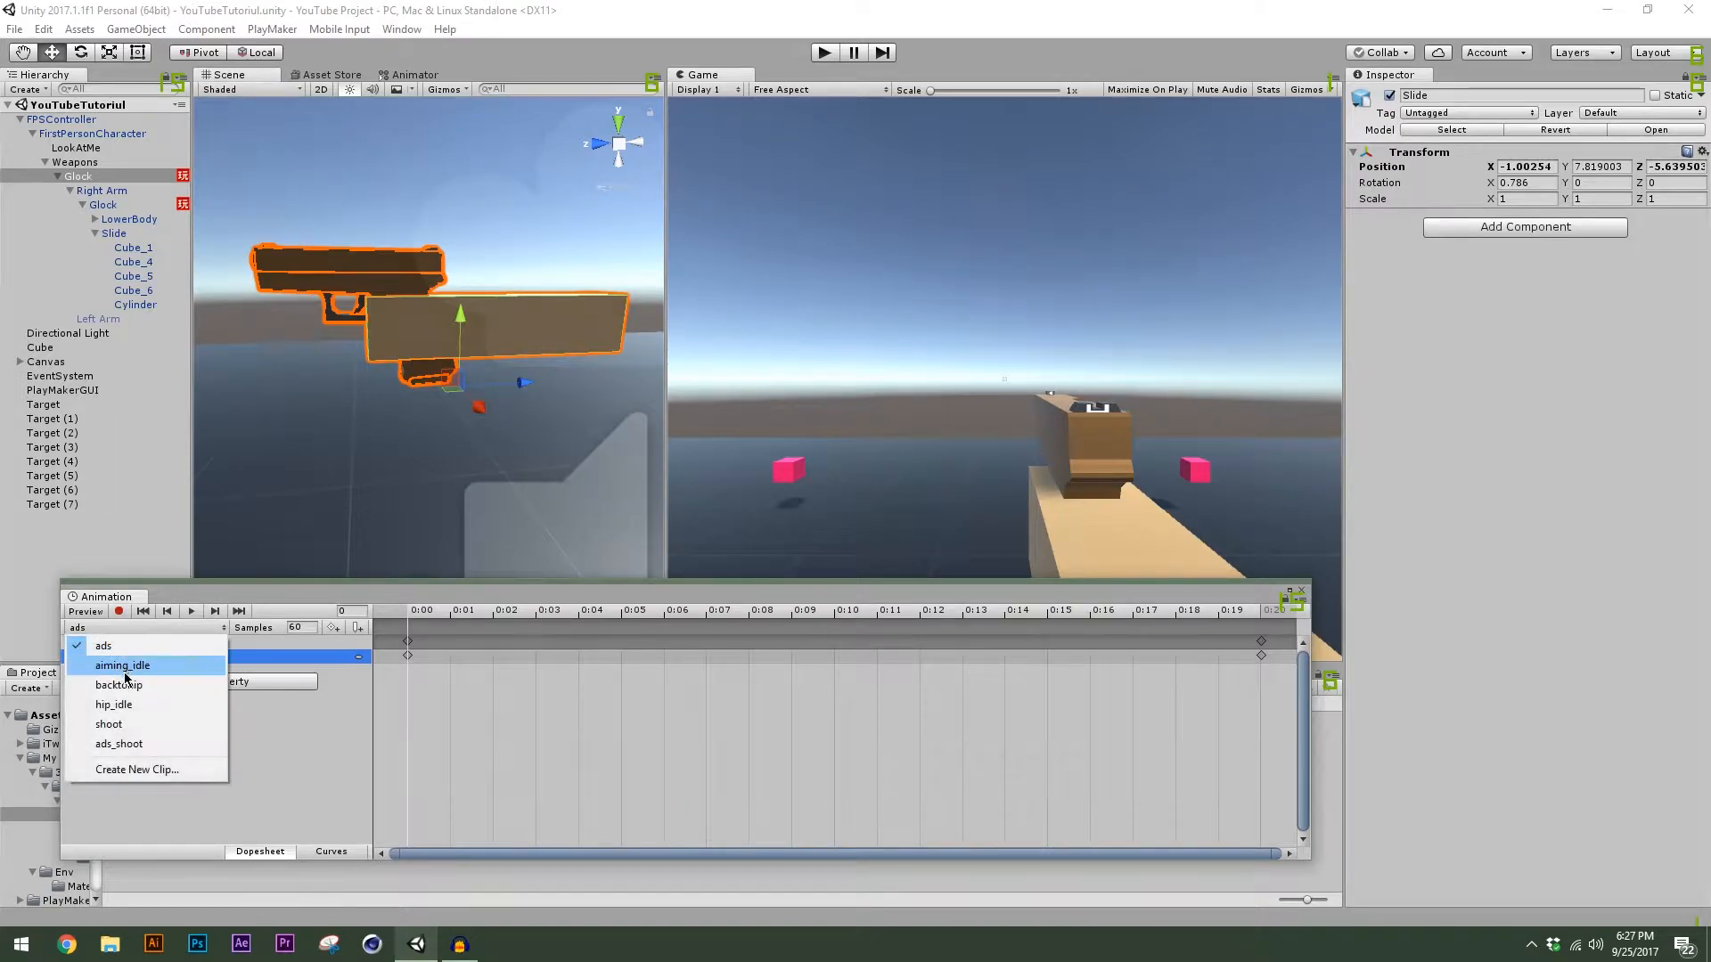
pyautogui.click(127, 722)
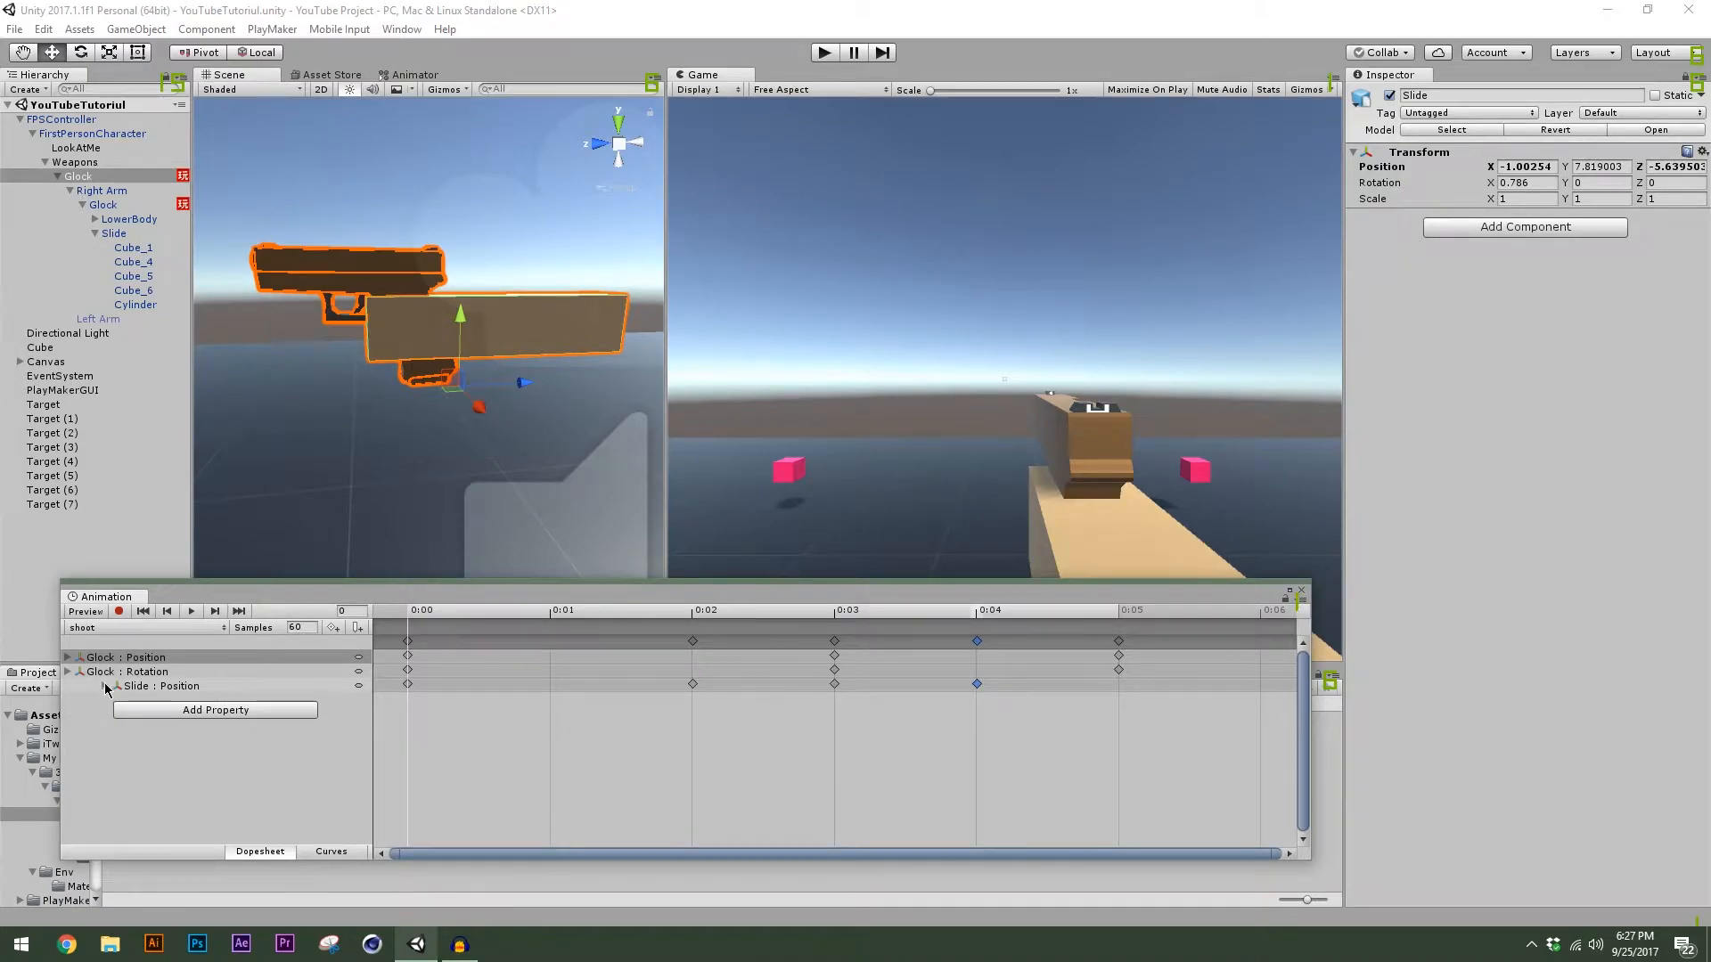
# Browse the animatable properties down to the Slide's Transform without adding any, and select the existing Slide Position track.
pyautogui.click(147, 710)
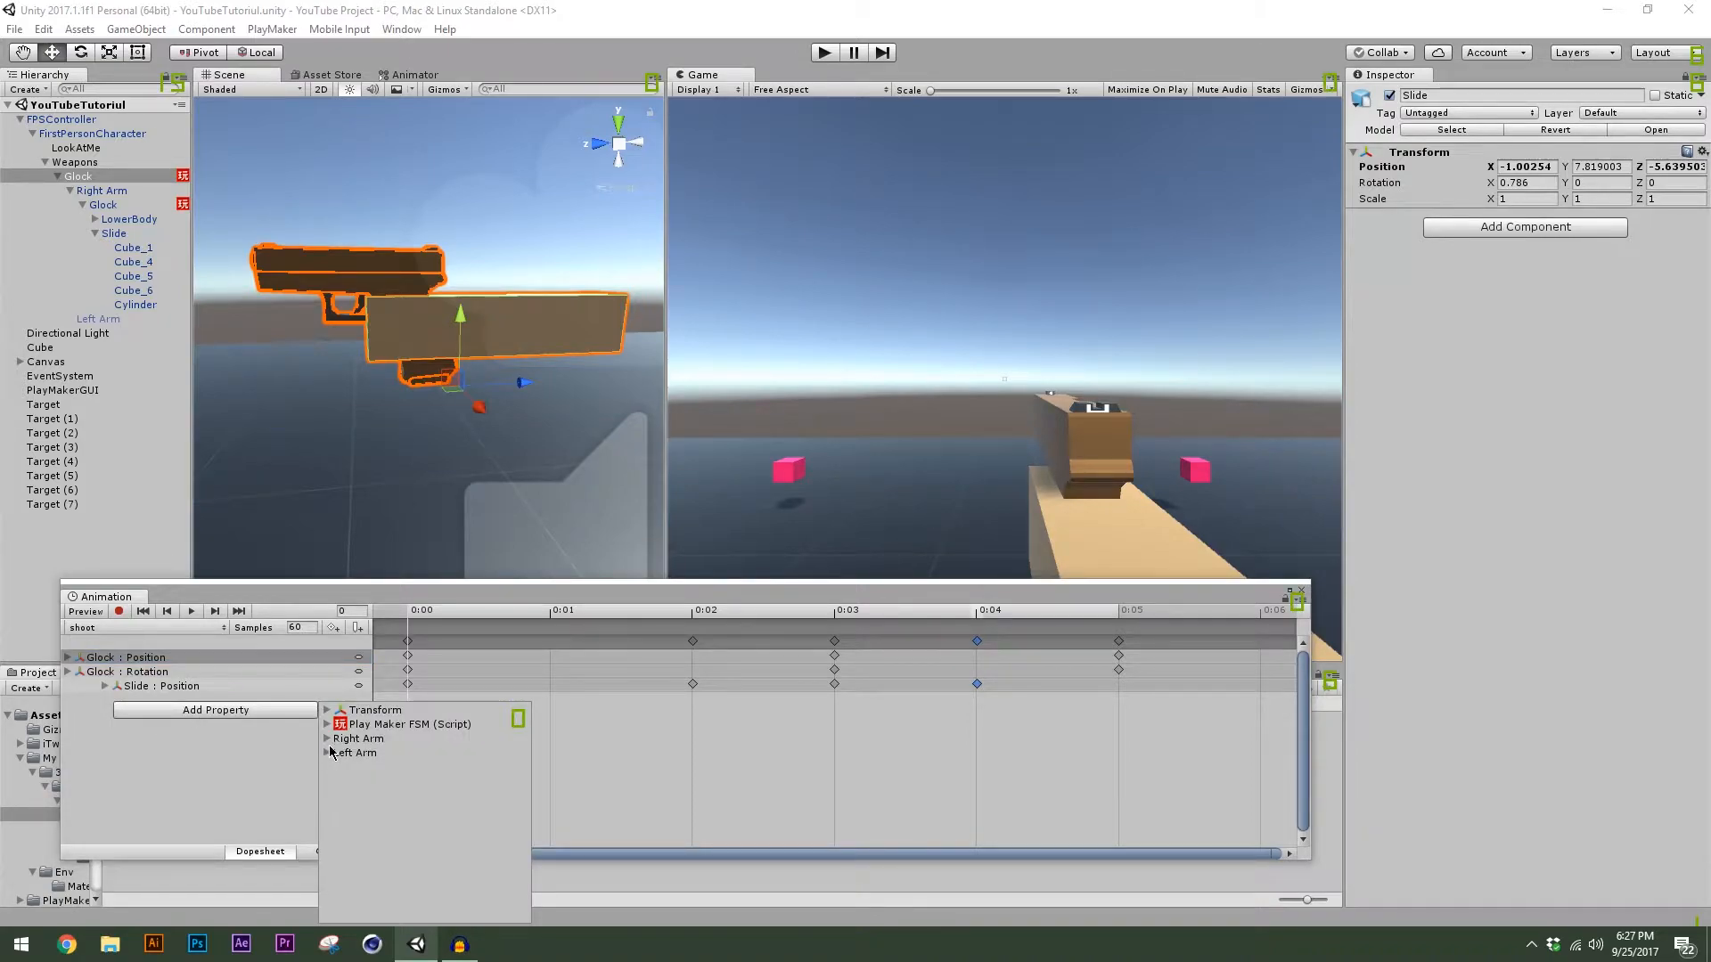
pyautogui.click(328, 739)
pyautogui.click(340, 810)
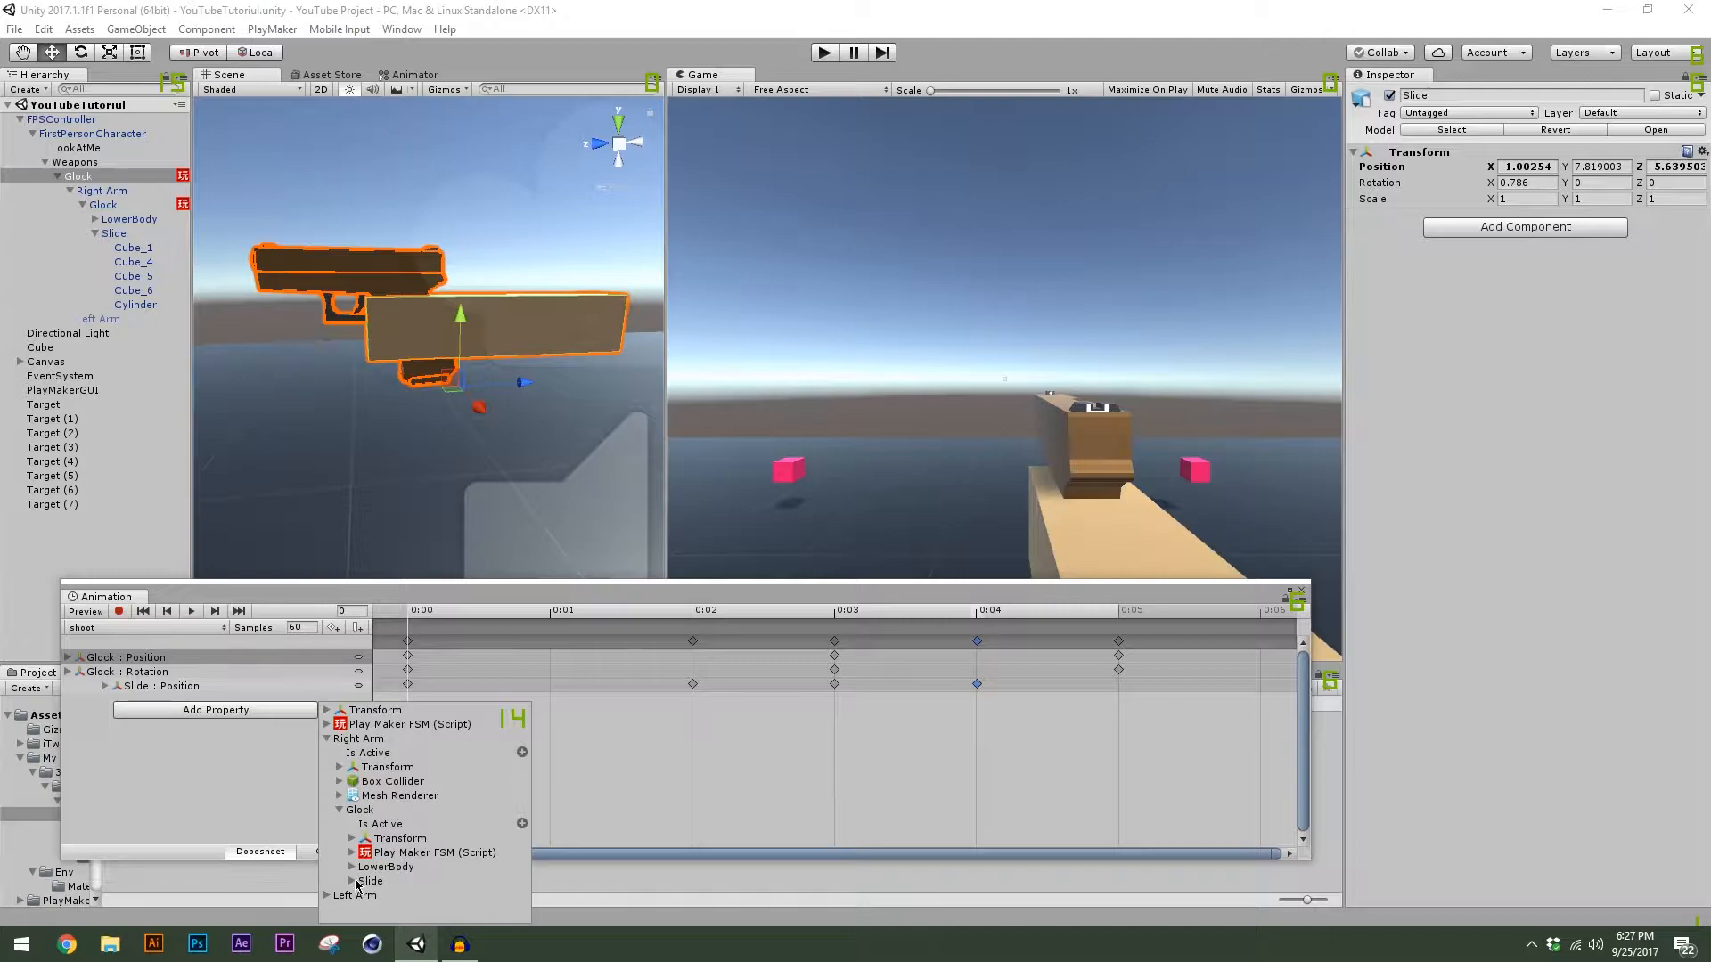
pyautogui.click(352, 881)
pyautogui.click(368, 832)
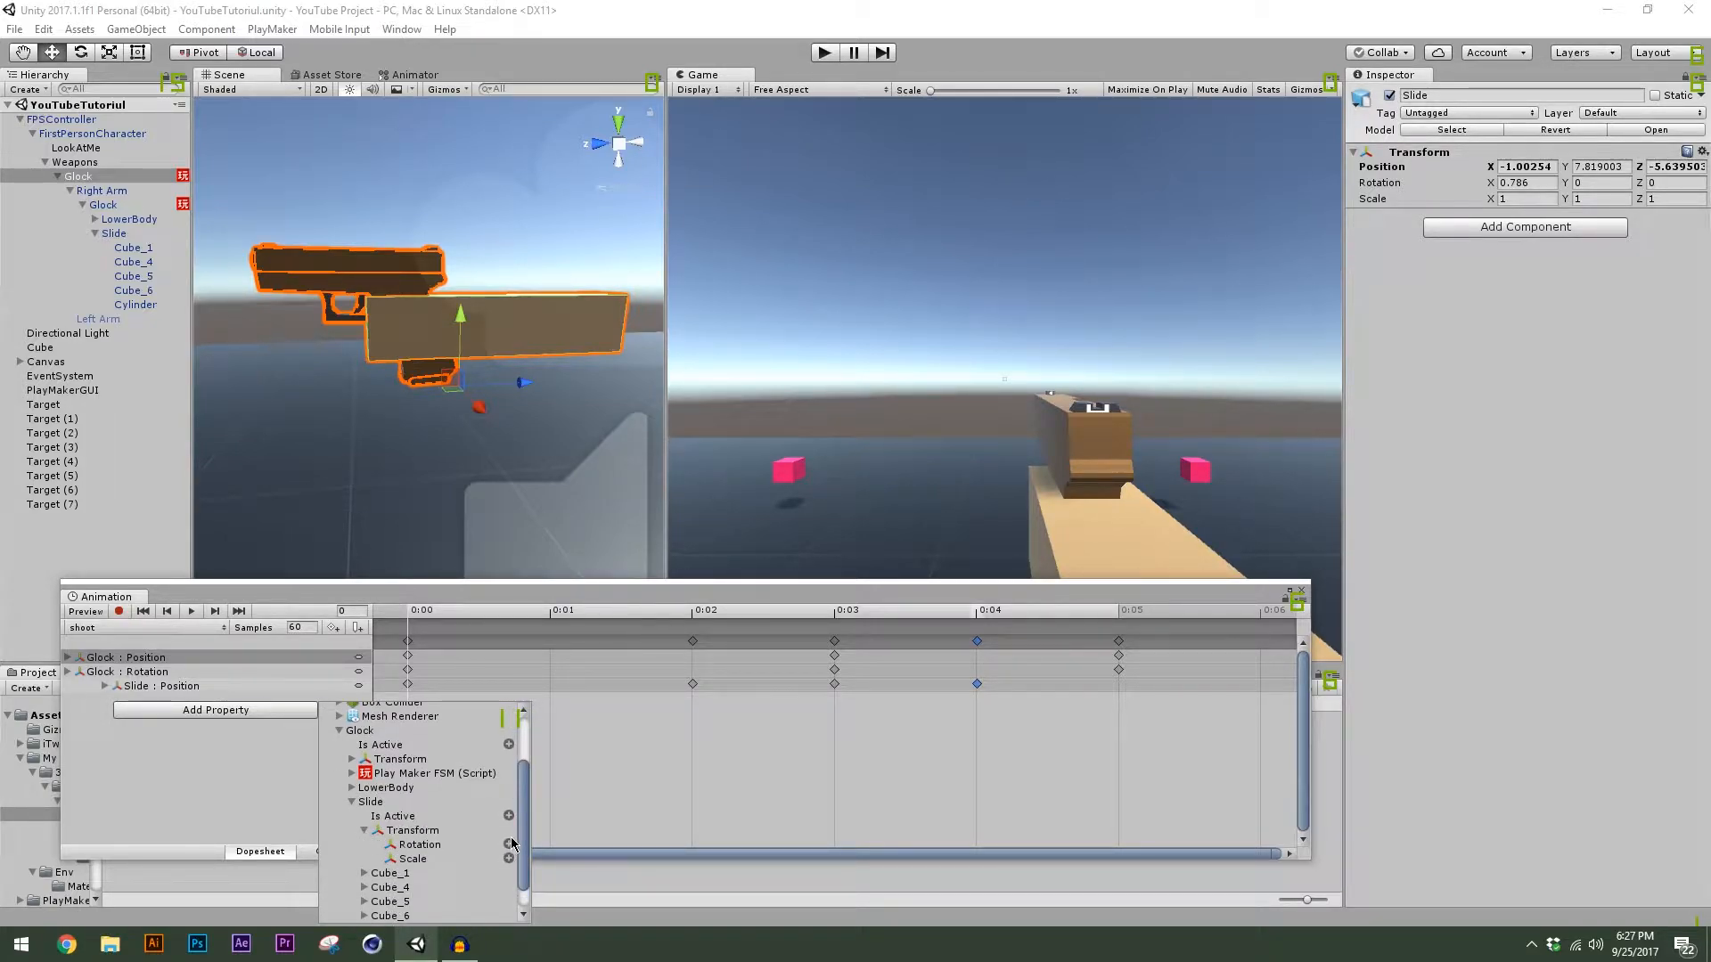
pyautogui.click(175, 792)
pyautogui.click(224, 684)
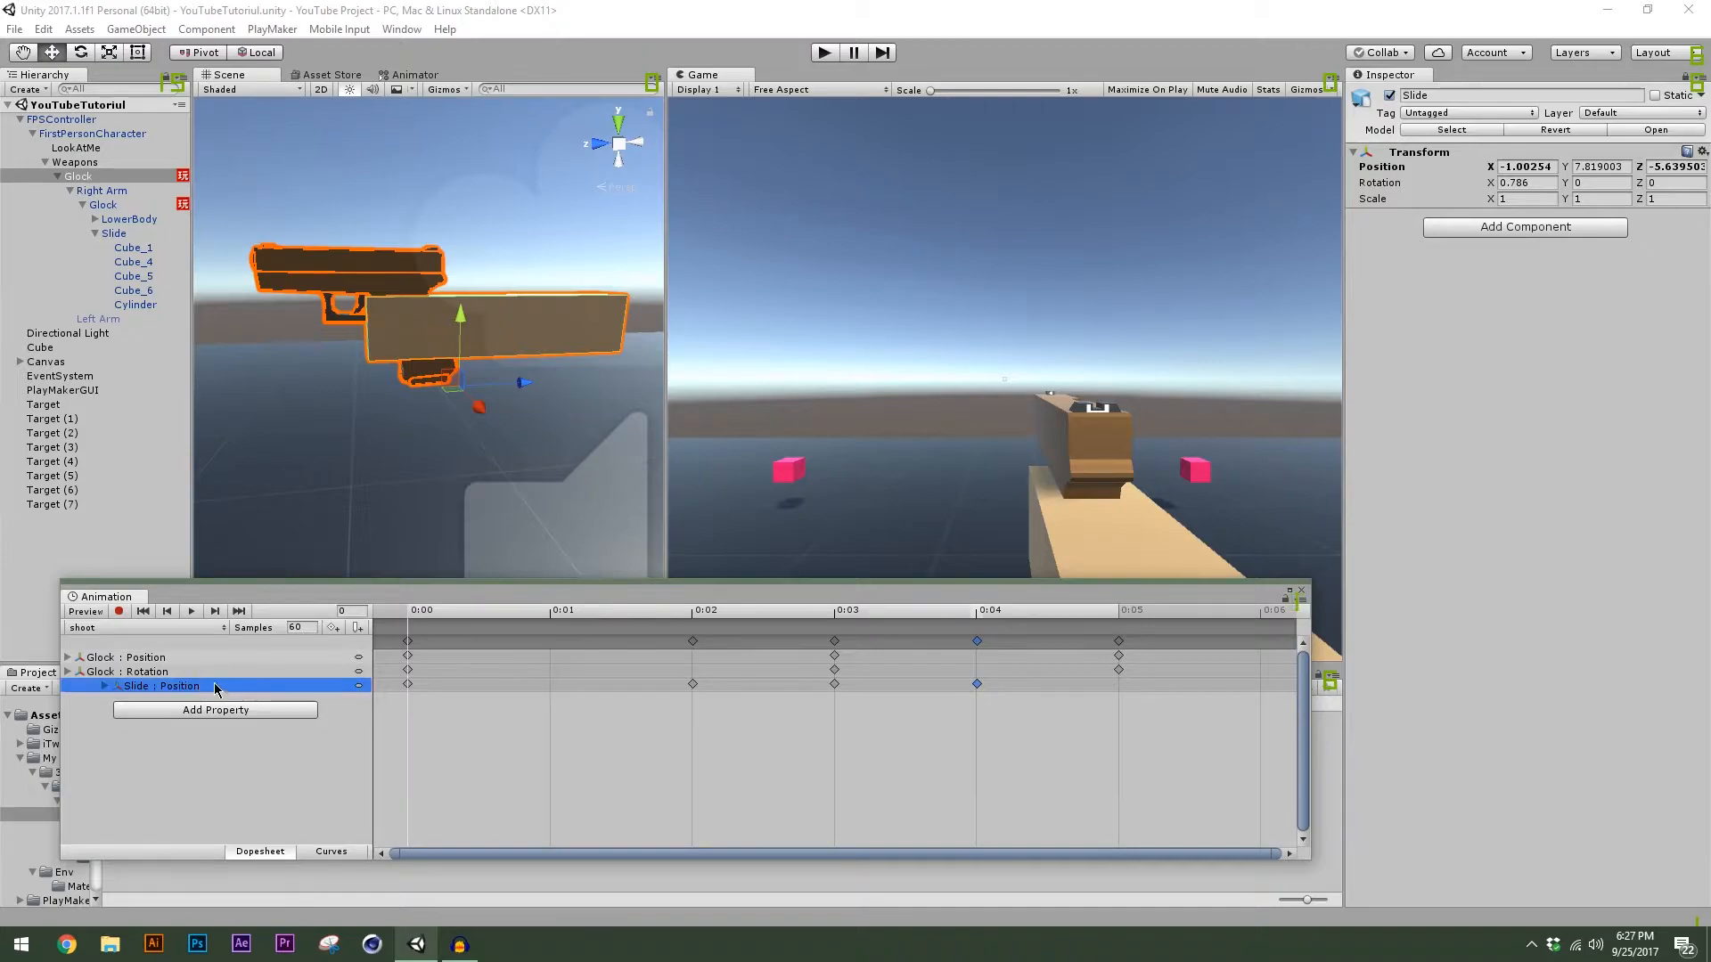
# Switch recording on and off, and compare the Slide's Z position at frames 2 and 0 of the shoot clip.
pyautogui.click(118, 611)
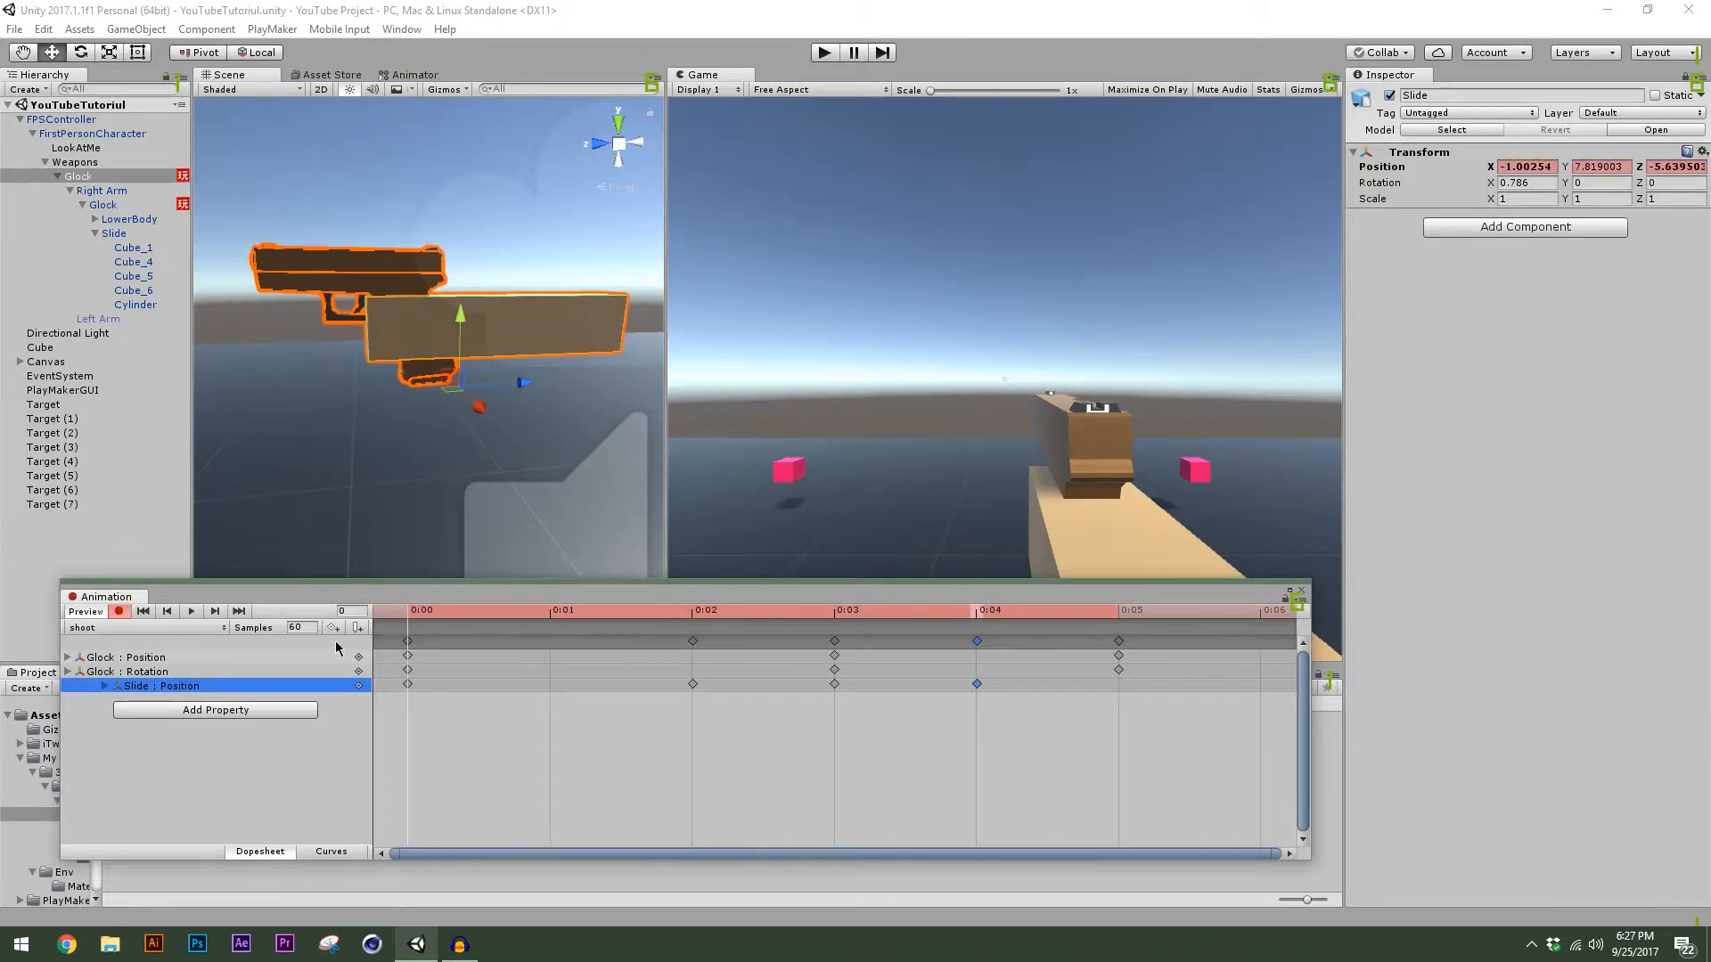
pyautogui.click(118, 611)
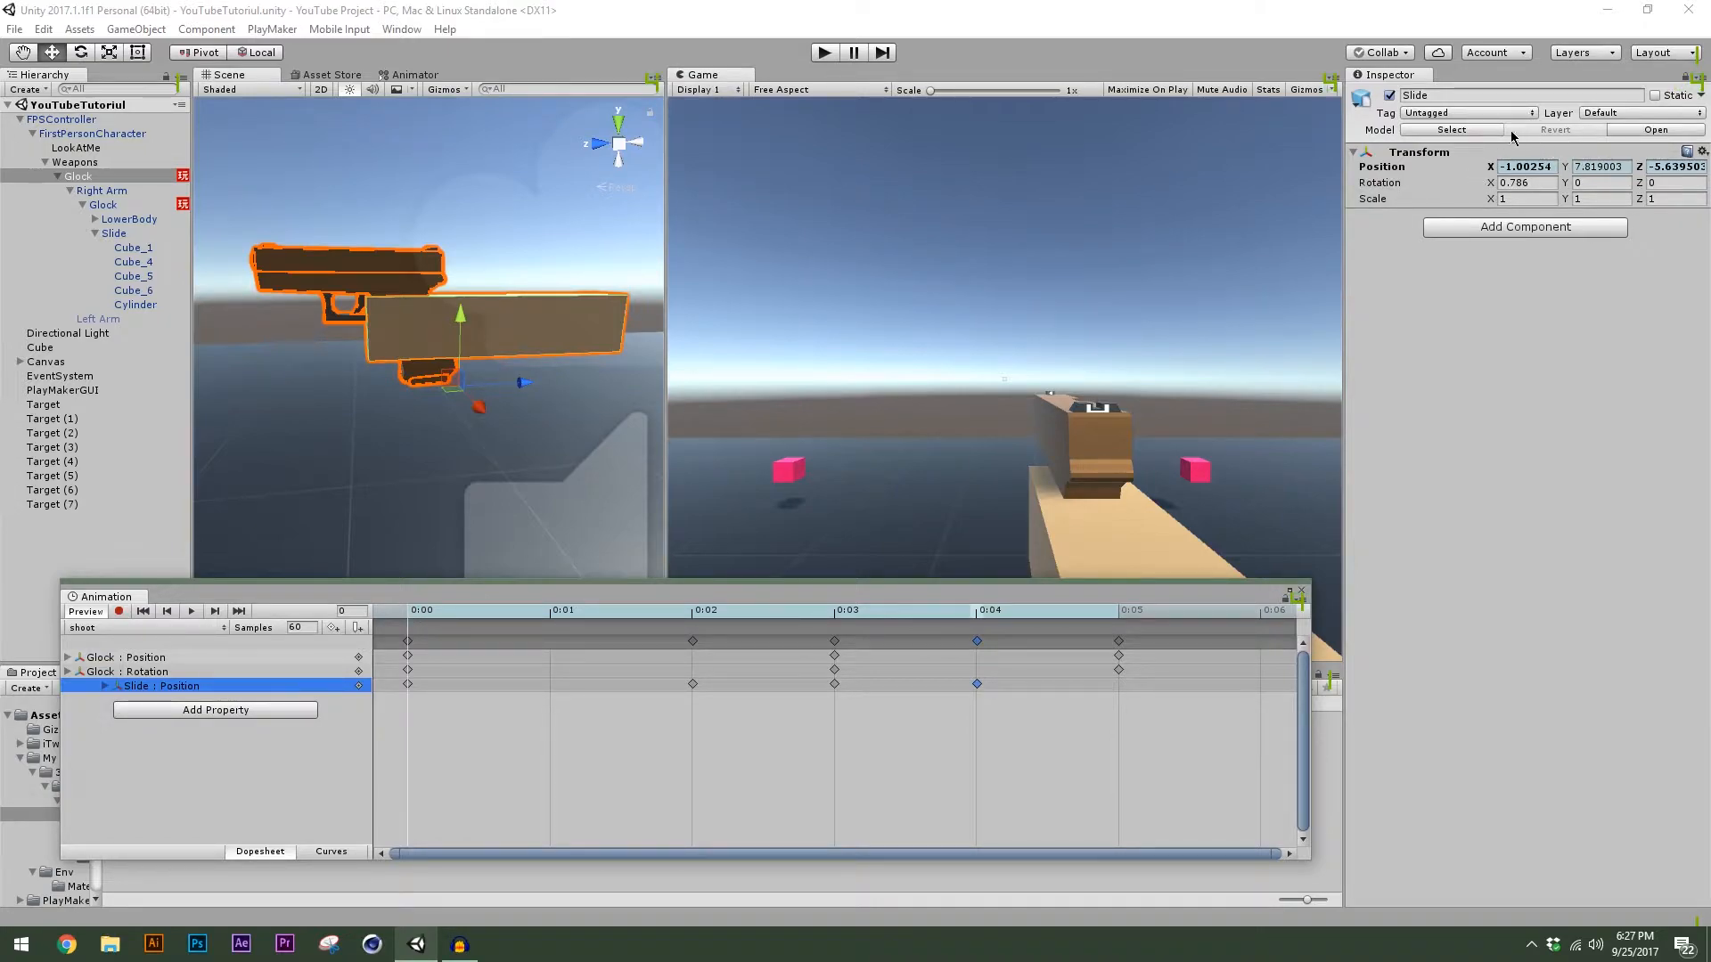
pyautogui.moveTo(402, 619); pyautogui.dragTo(671, 642)
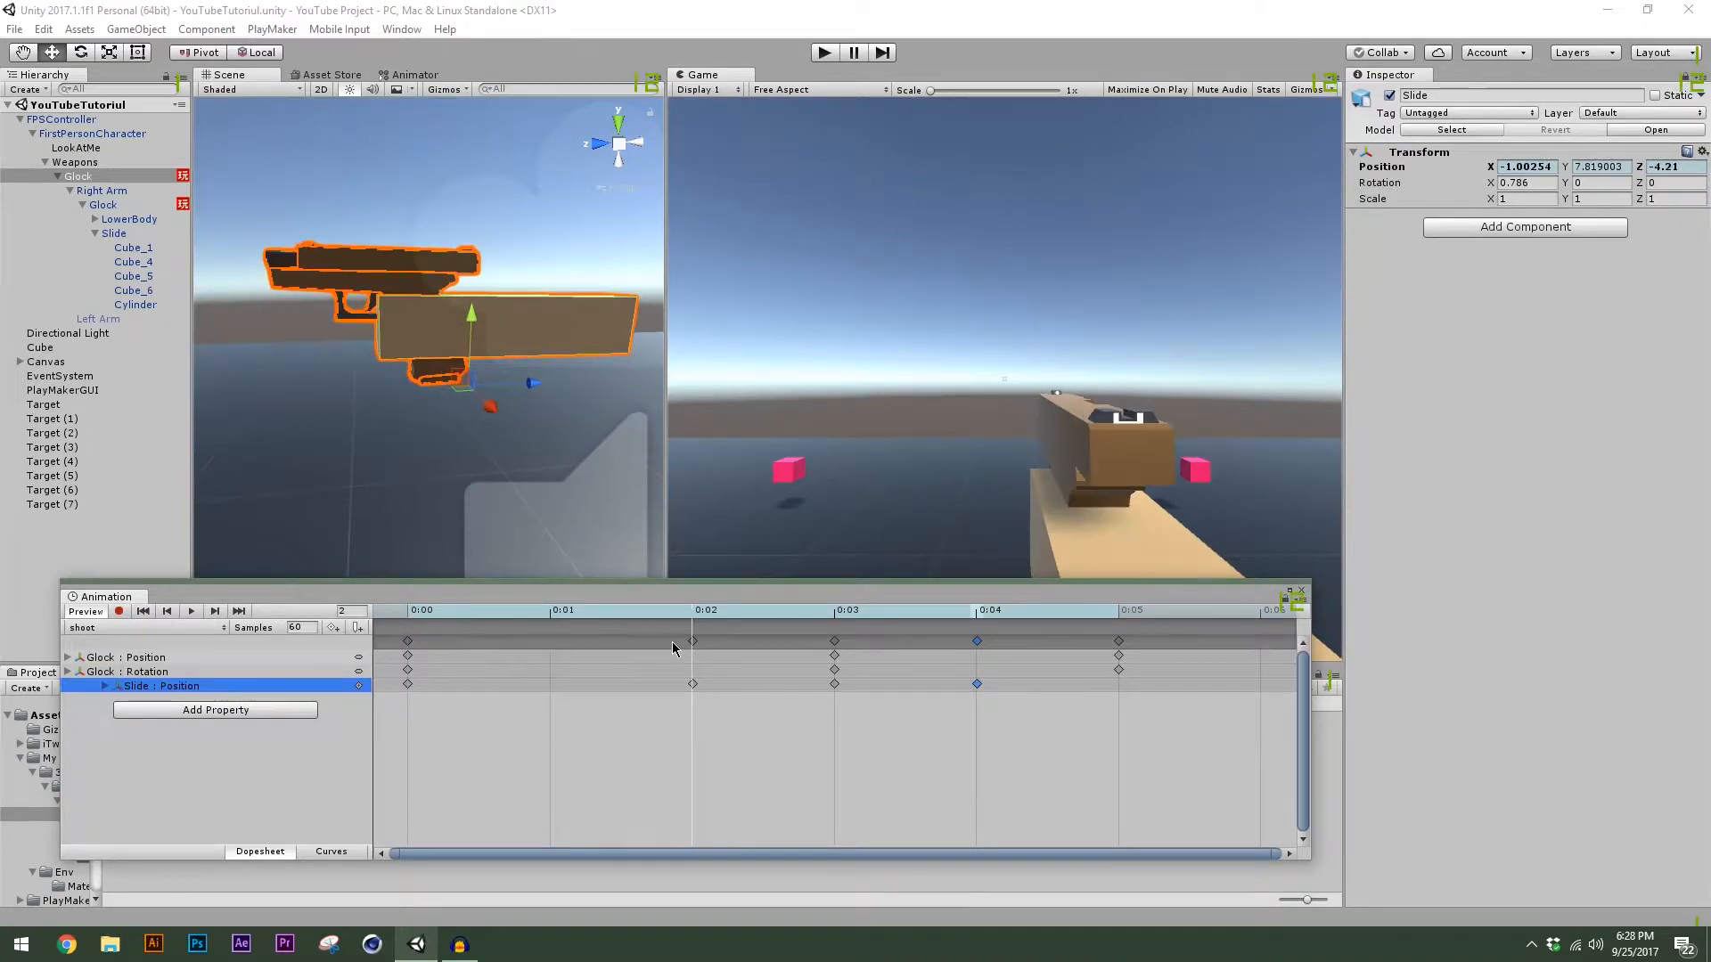
pyautogui.moveTo(1640, 168); pyautogui.dragTo(1651, 176)
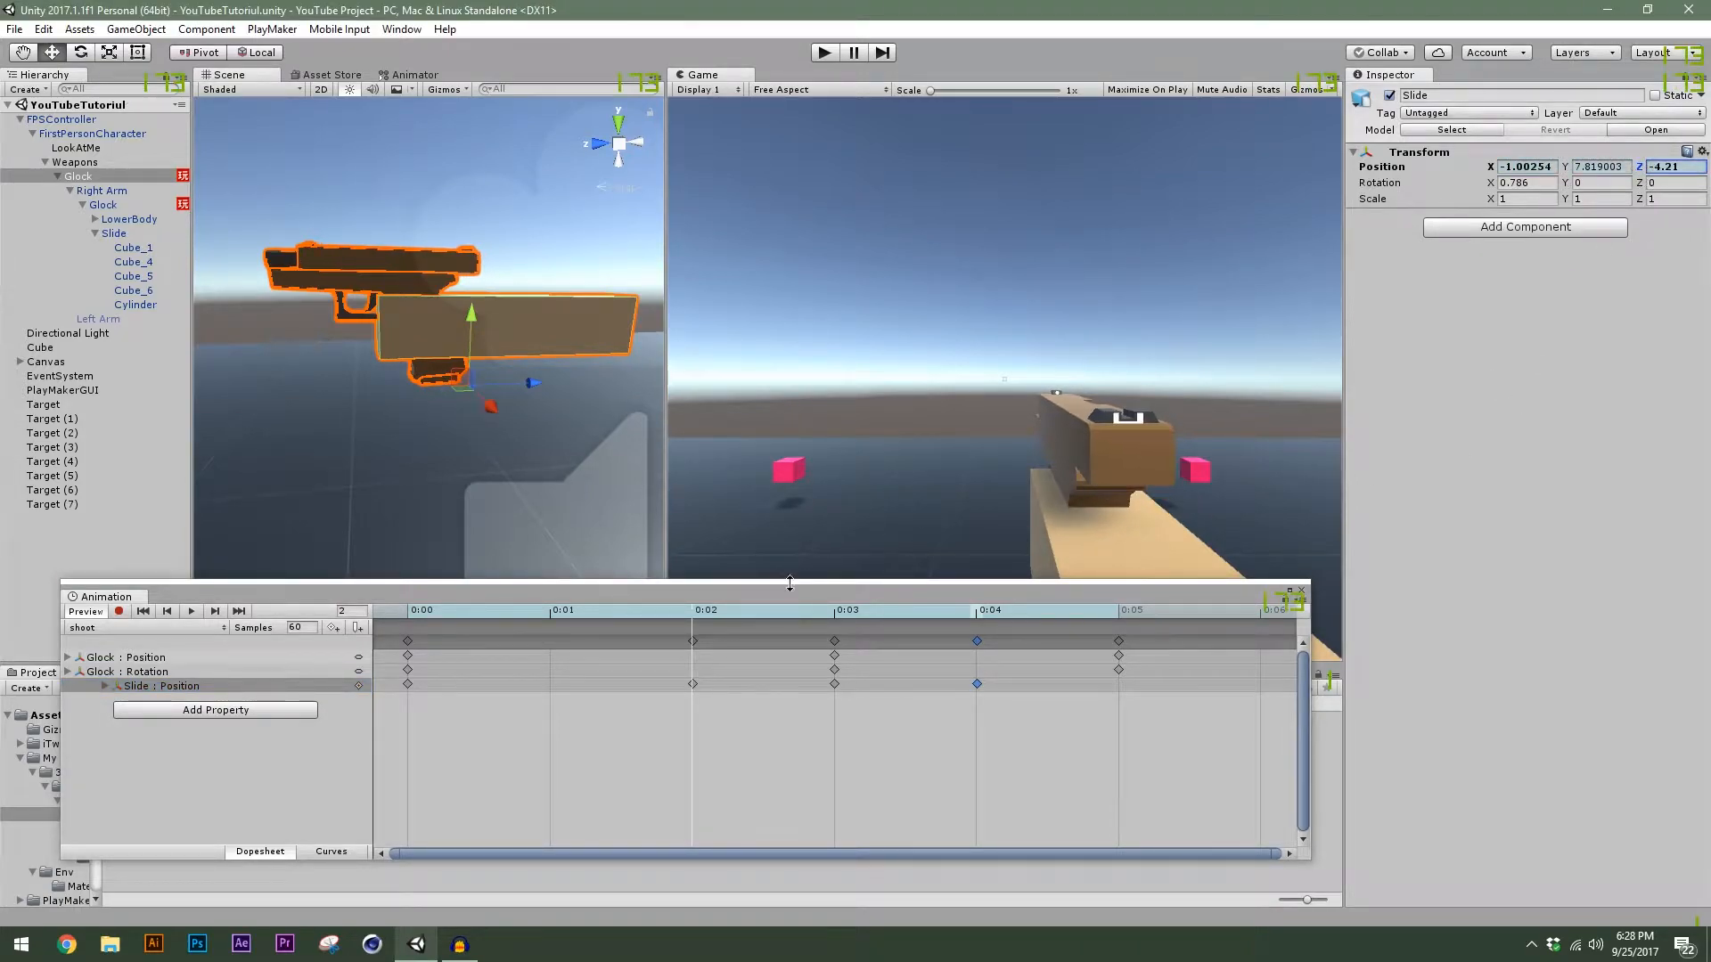
pyautogui.click(719, 611)
pyautogui.moveTo(720, 613); pyautogui.dragTo(361, 700)
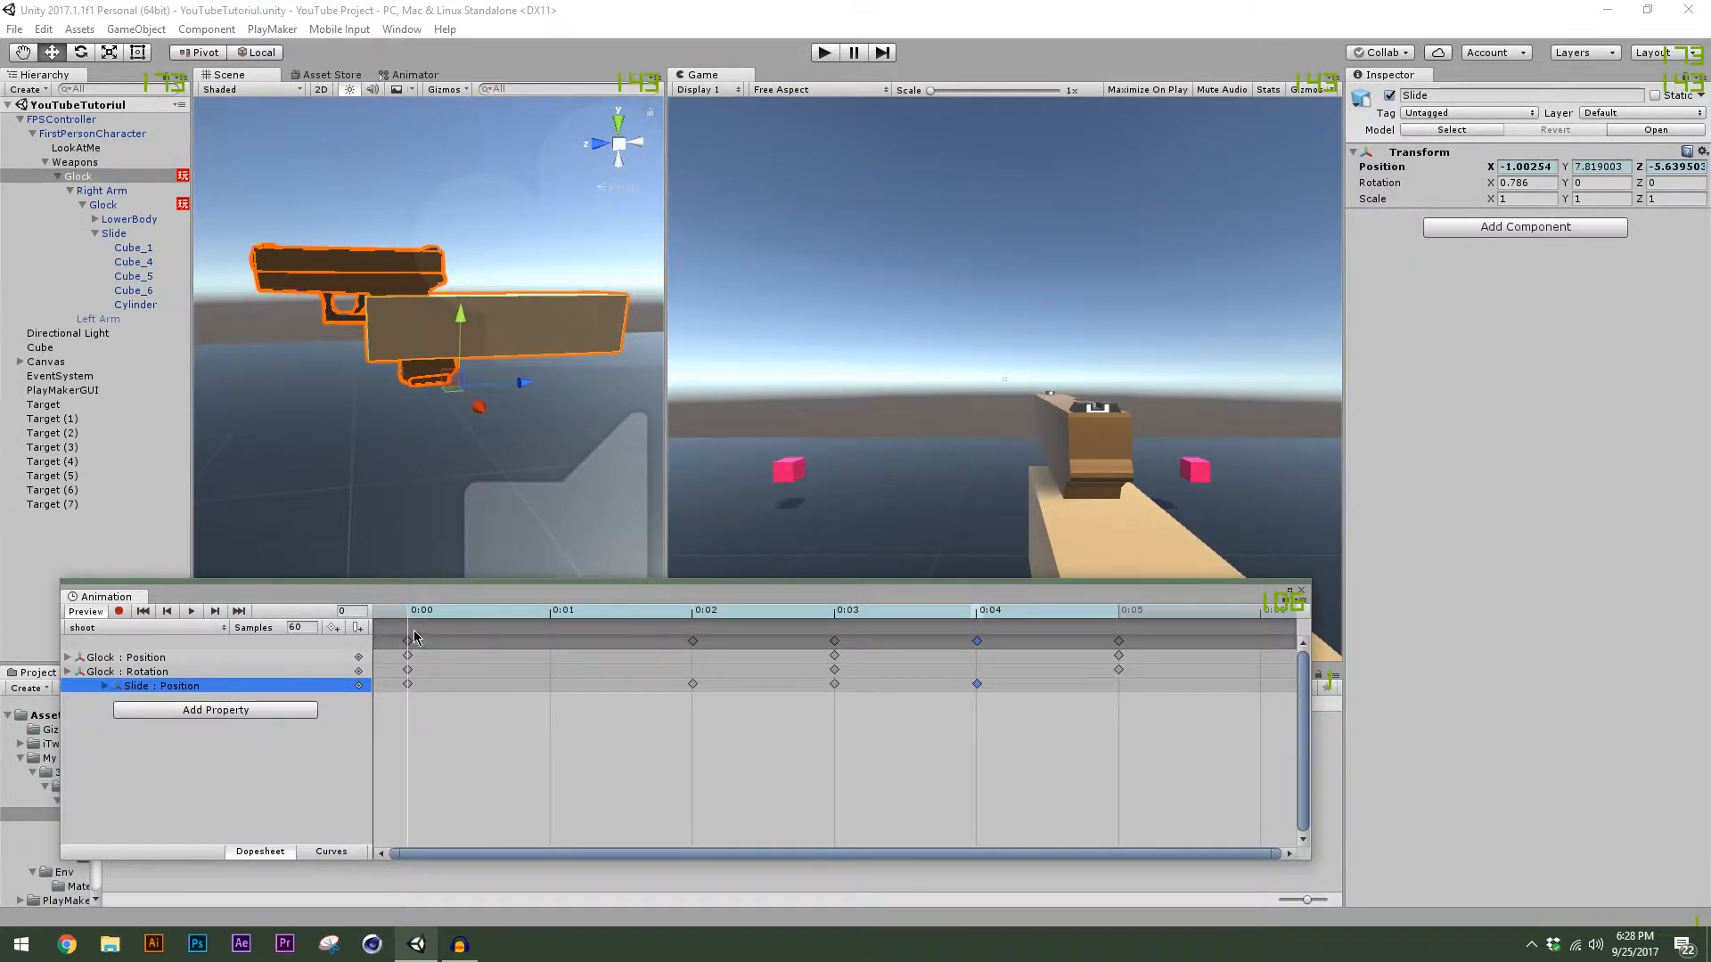
pyautogui.moveTo(413, 616); pyautogui.dragTo(401, 700)
pyautogui.click(344, 710)
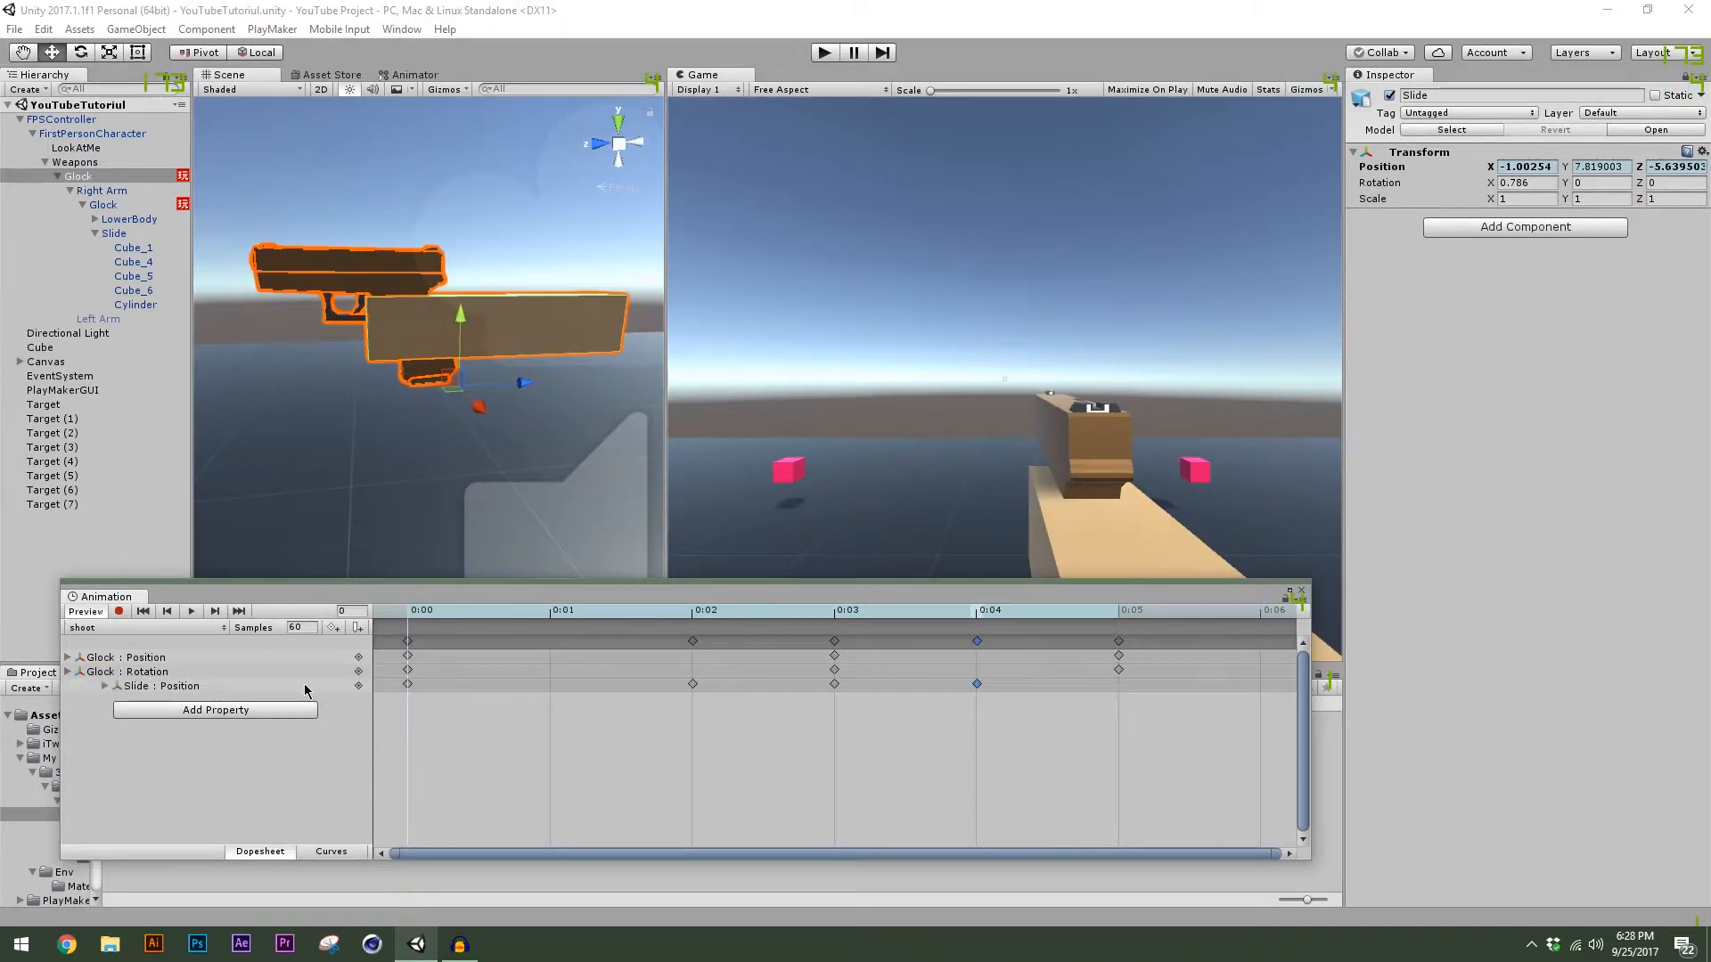
# Load the ads_shoot clip and examine the Glock's position keys at 0:00 and 0:03.
pyautogui.click(183, 629)
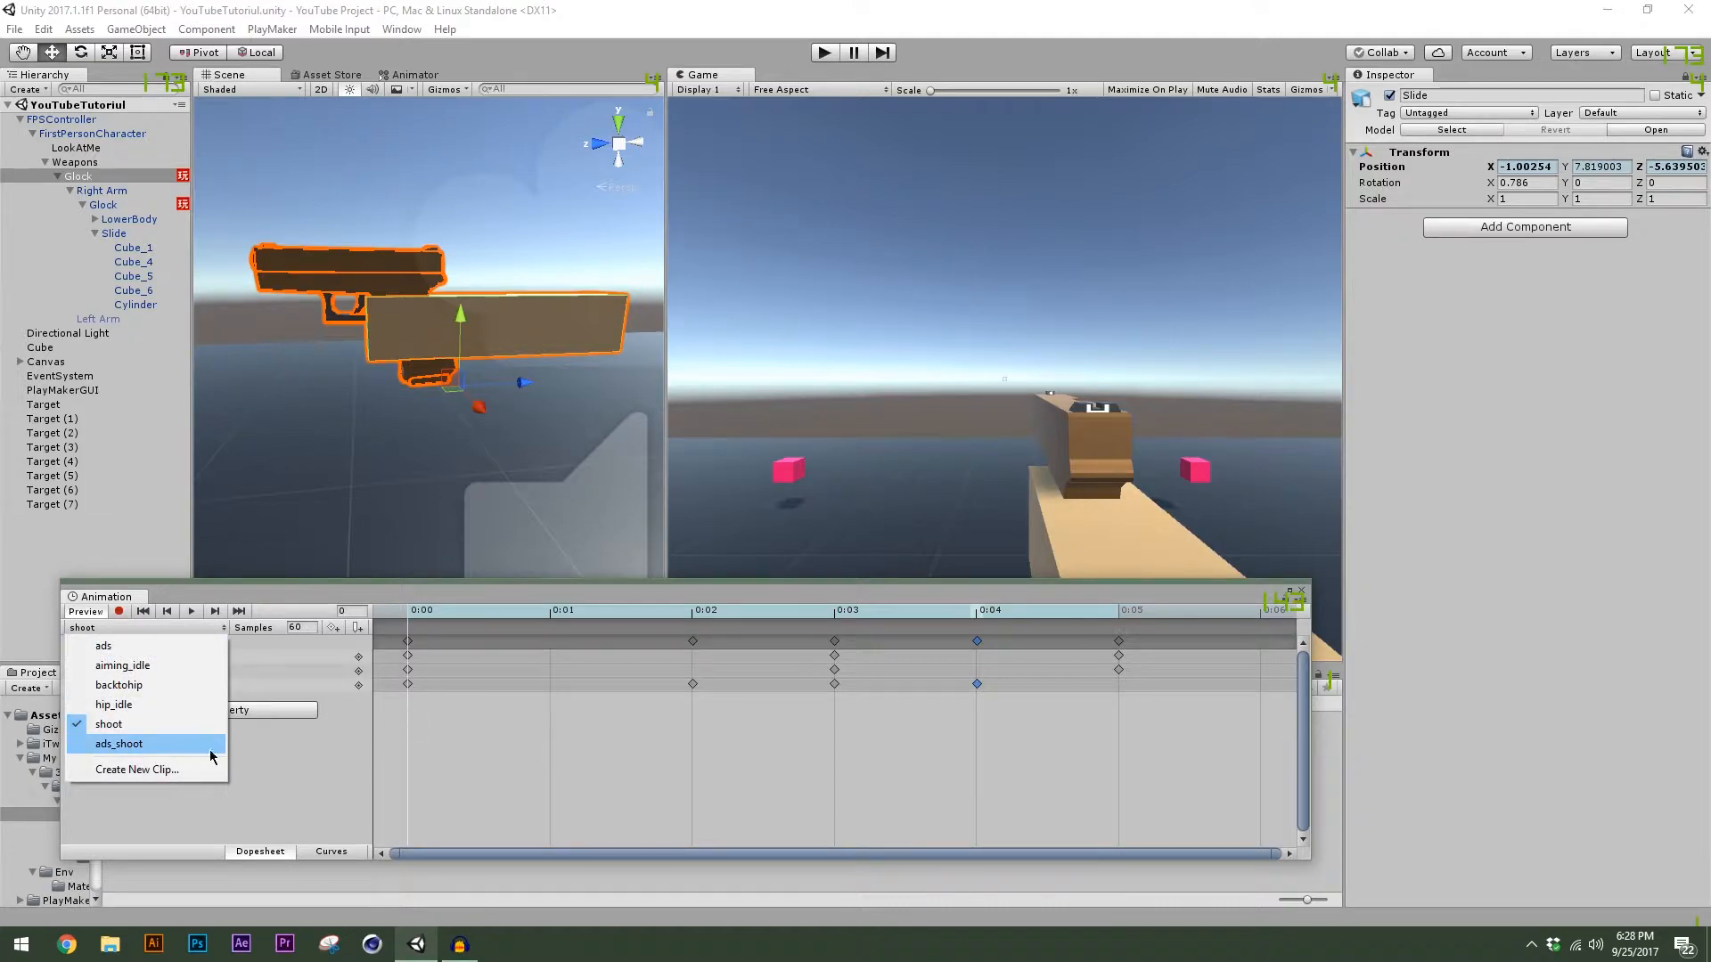
pyautogui.click(118, 745)
pyautogui.moveTo(431, 616); pyautogui.dragTo(374, 659)
pyautogui.click(190, 659)
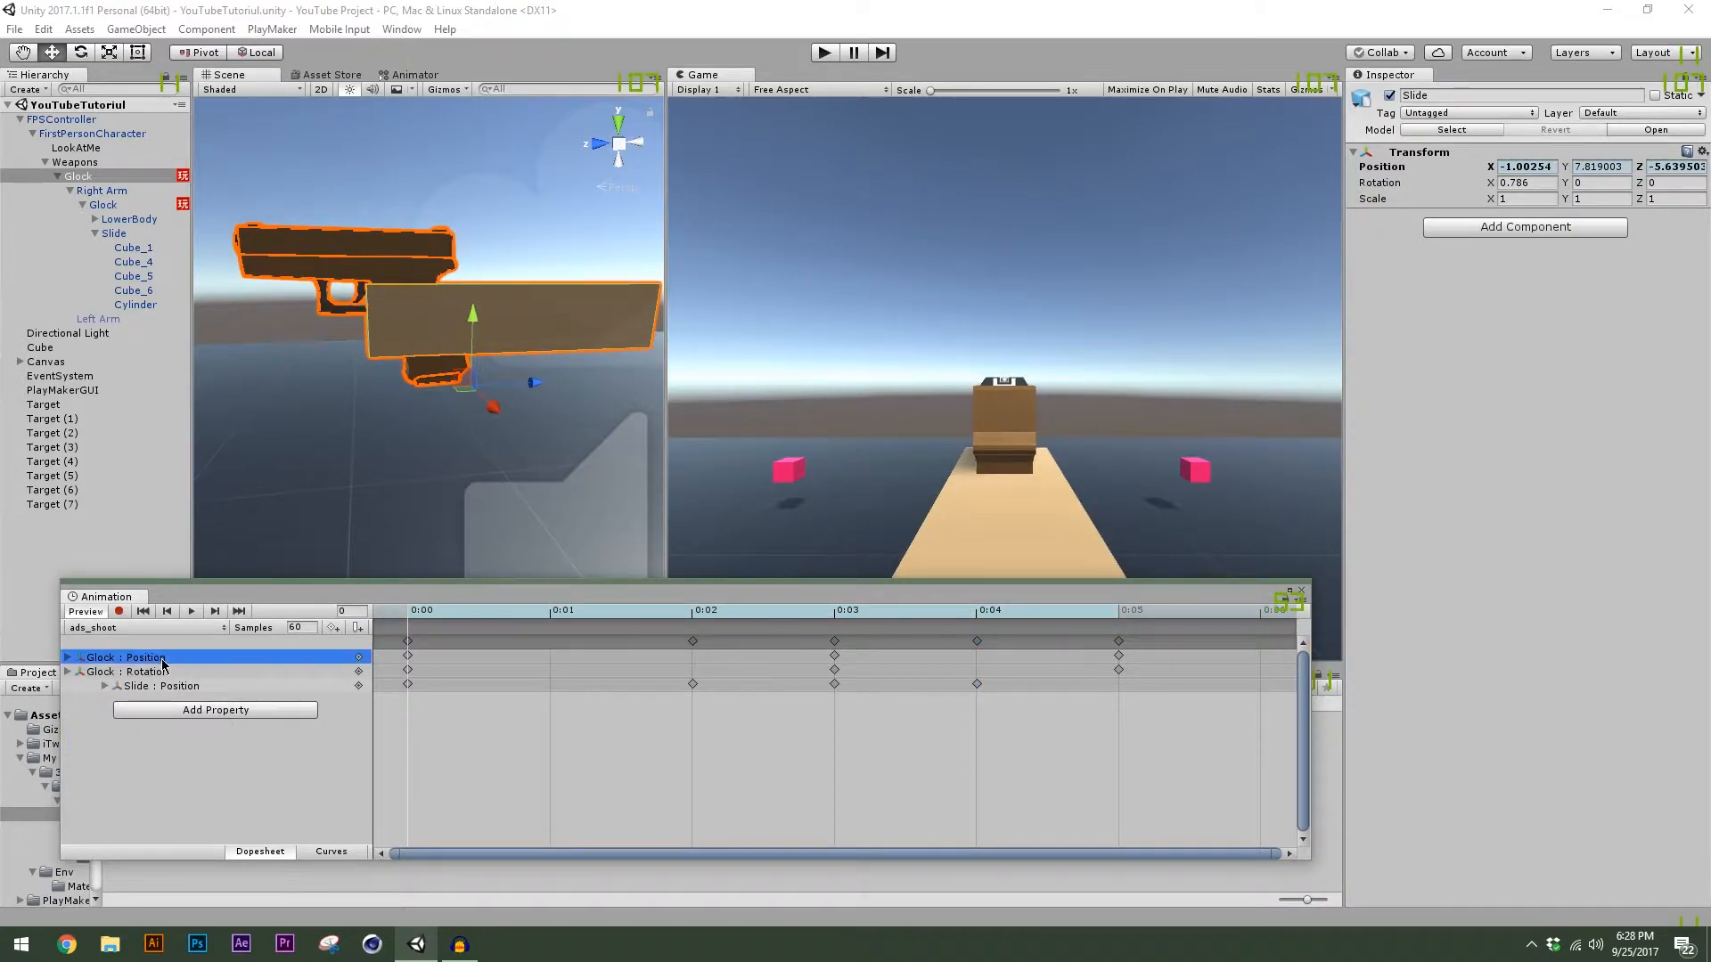
pyautogui.click(409, 657)
pyautogui.moveTo(419, 612); pyautogui.dragTo(803, 659)
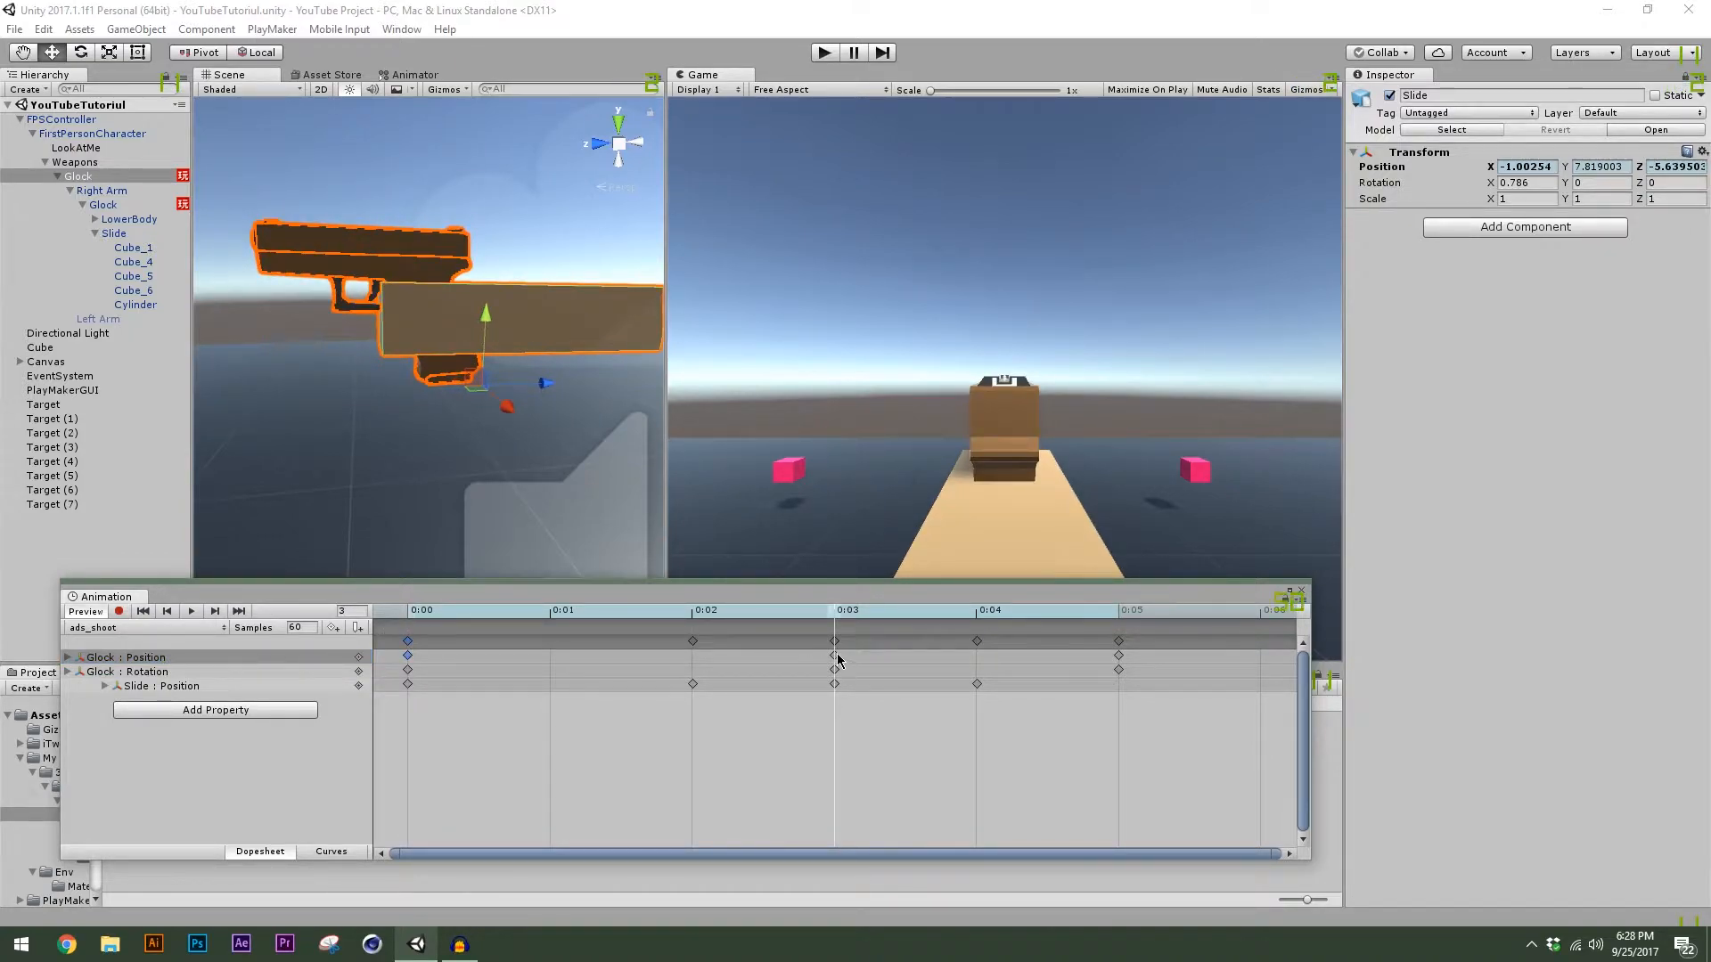
pyautogui.moveTo(878, 615); pyautogui.dragTo(404, 669)
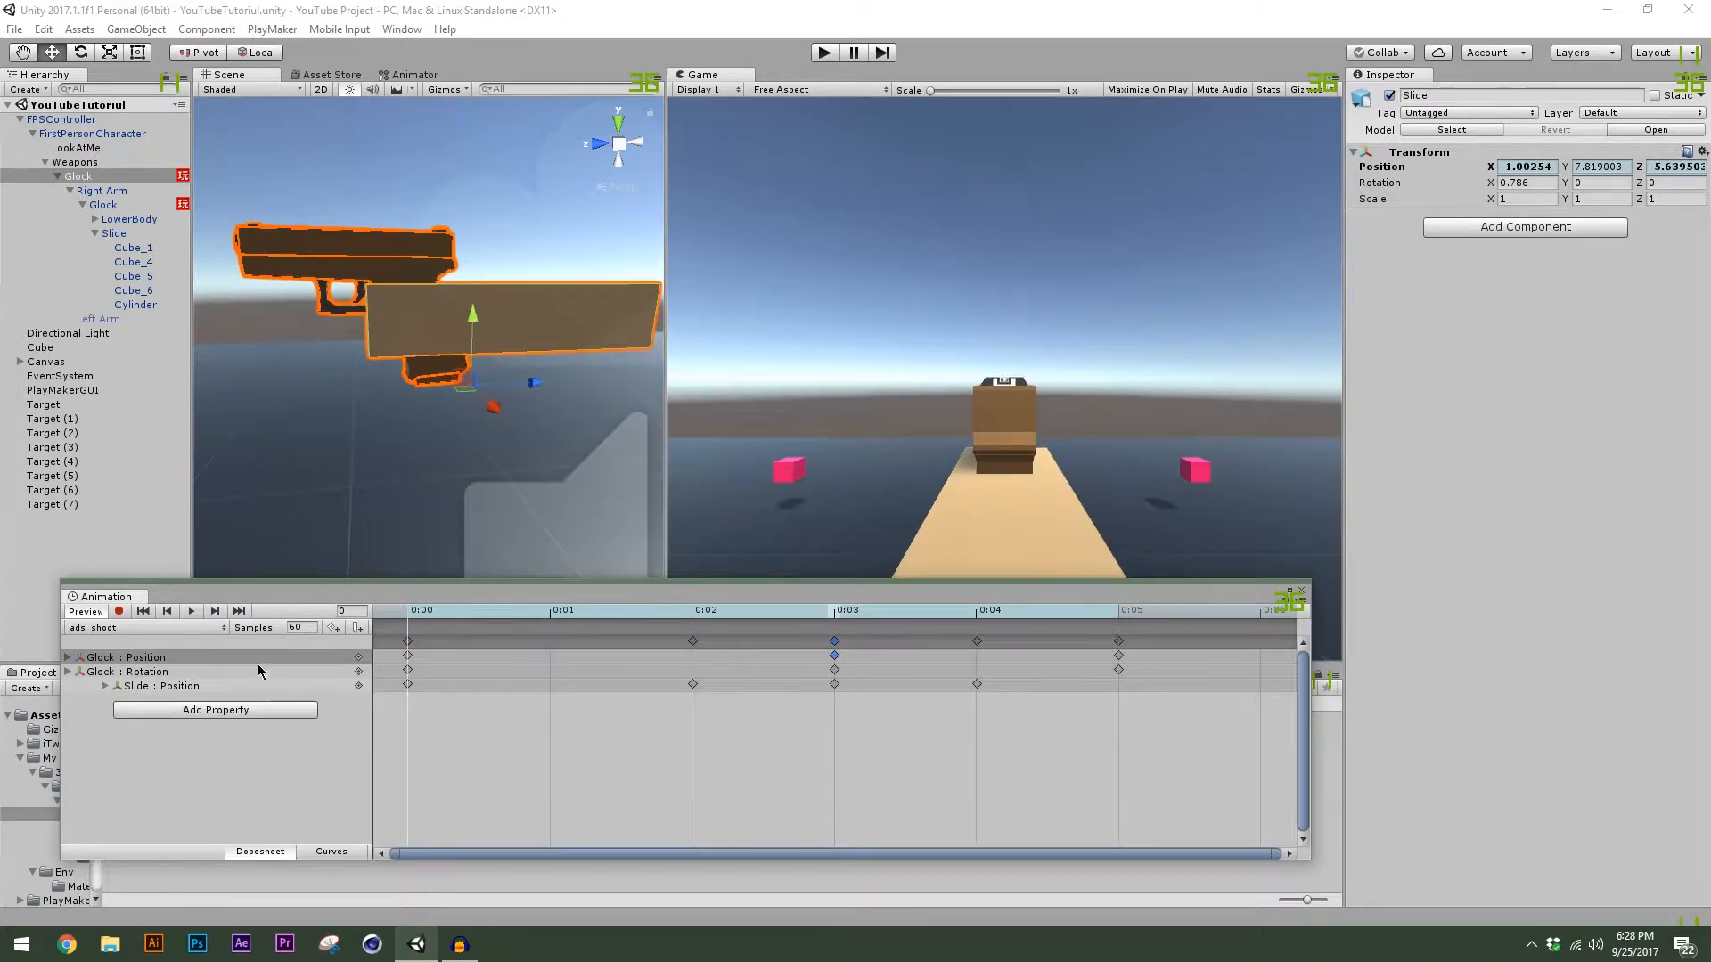
# Compare the aiming_idle clip's pose with the first frame of ads_shoot.
pyautogui.click(147, 625)
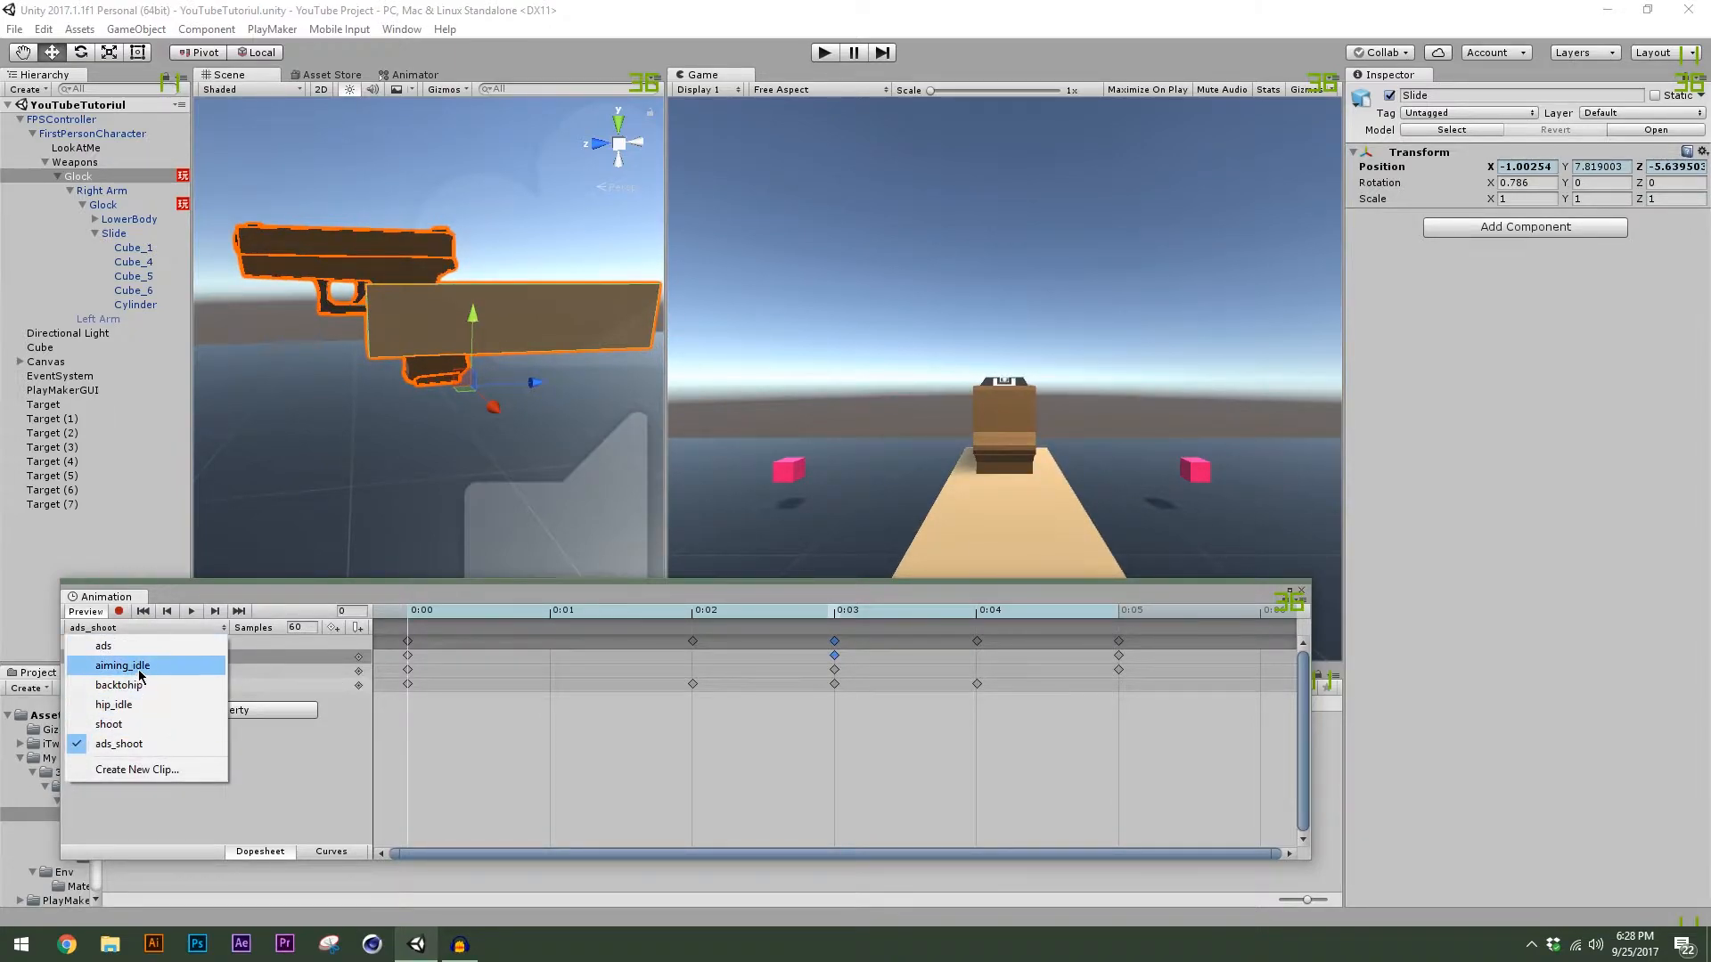
pyautogui.click(150, 667)
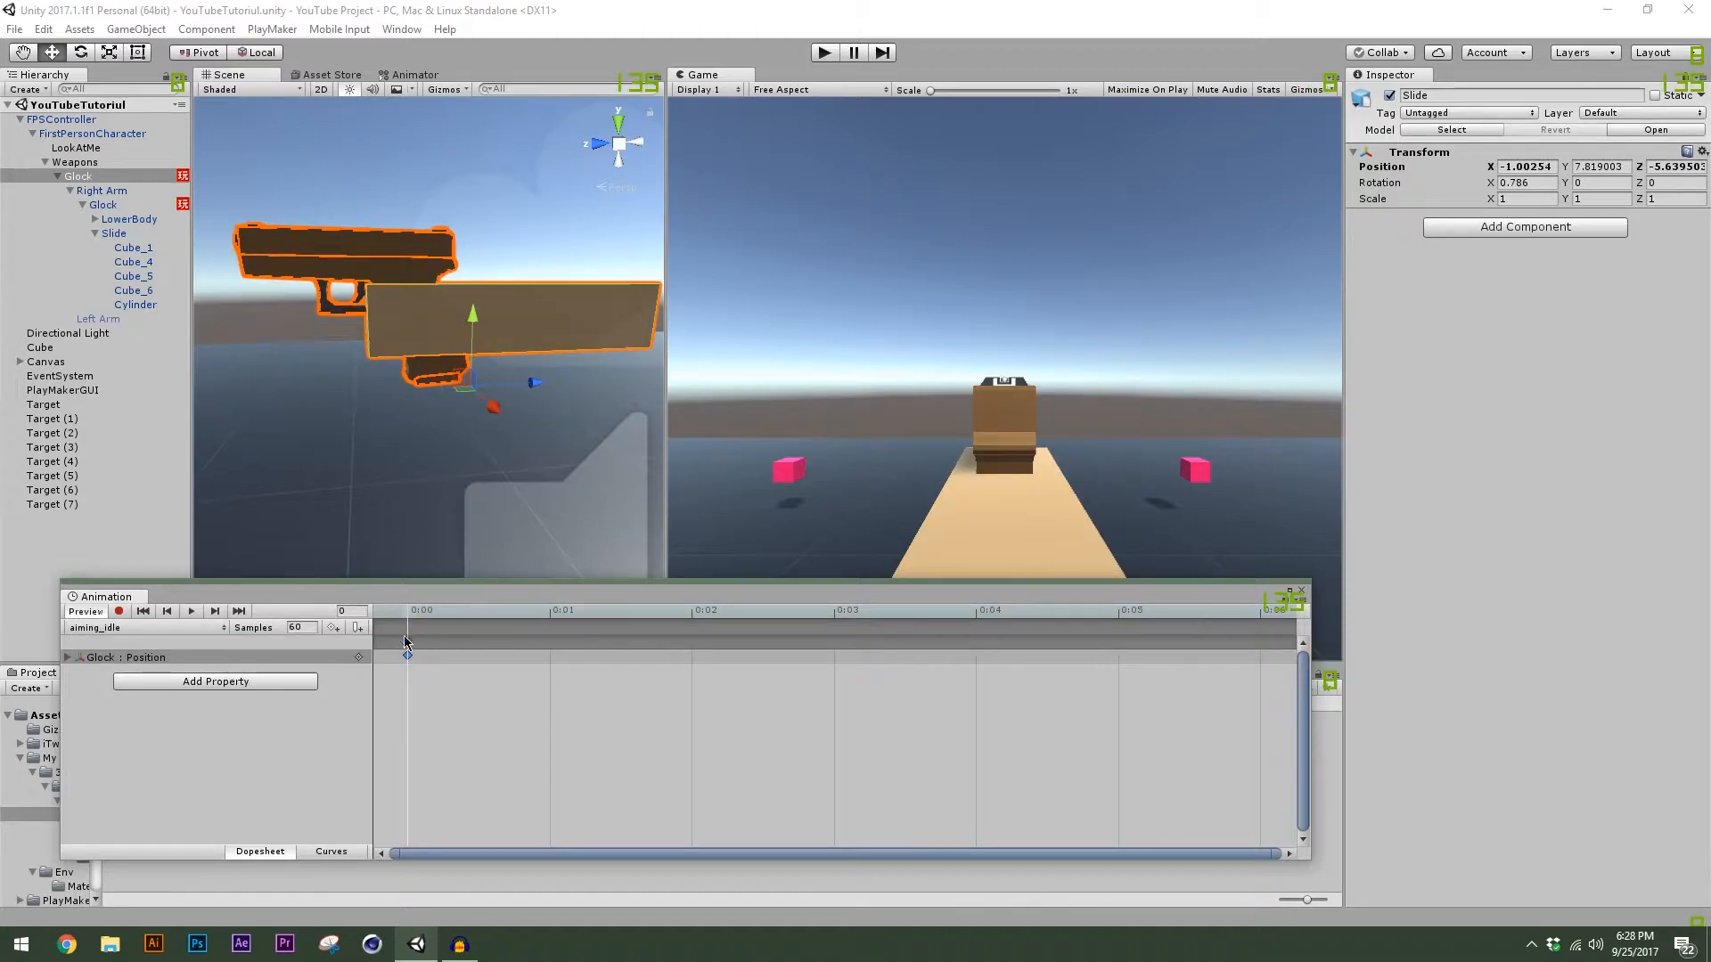
pyautogui.click(178, 628)
pyautogui.click(166, 747)
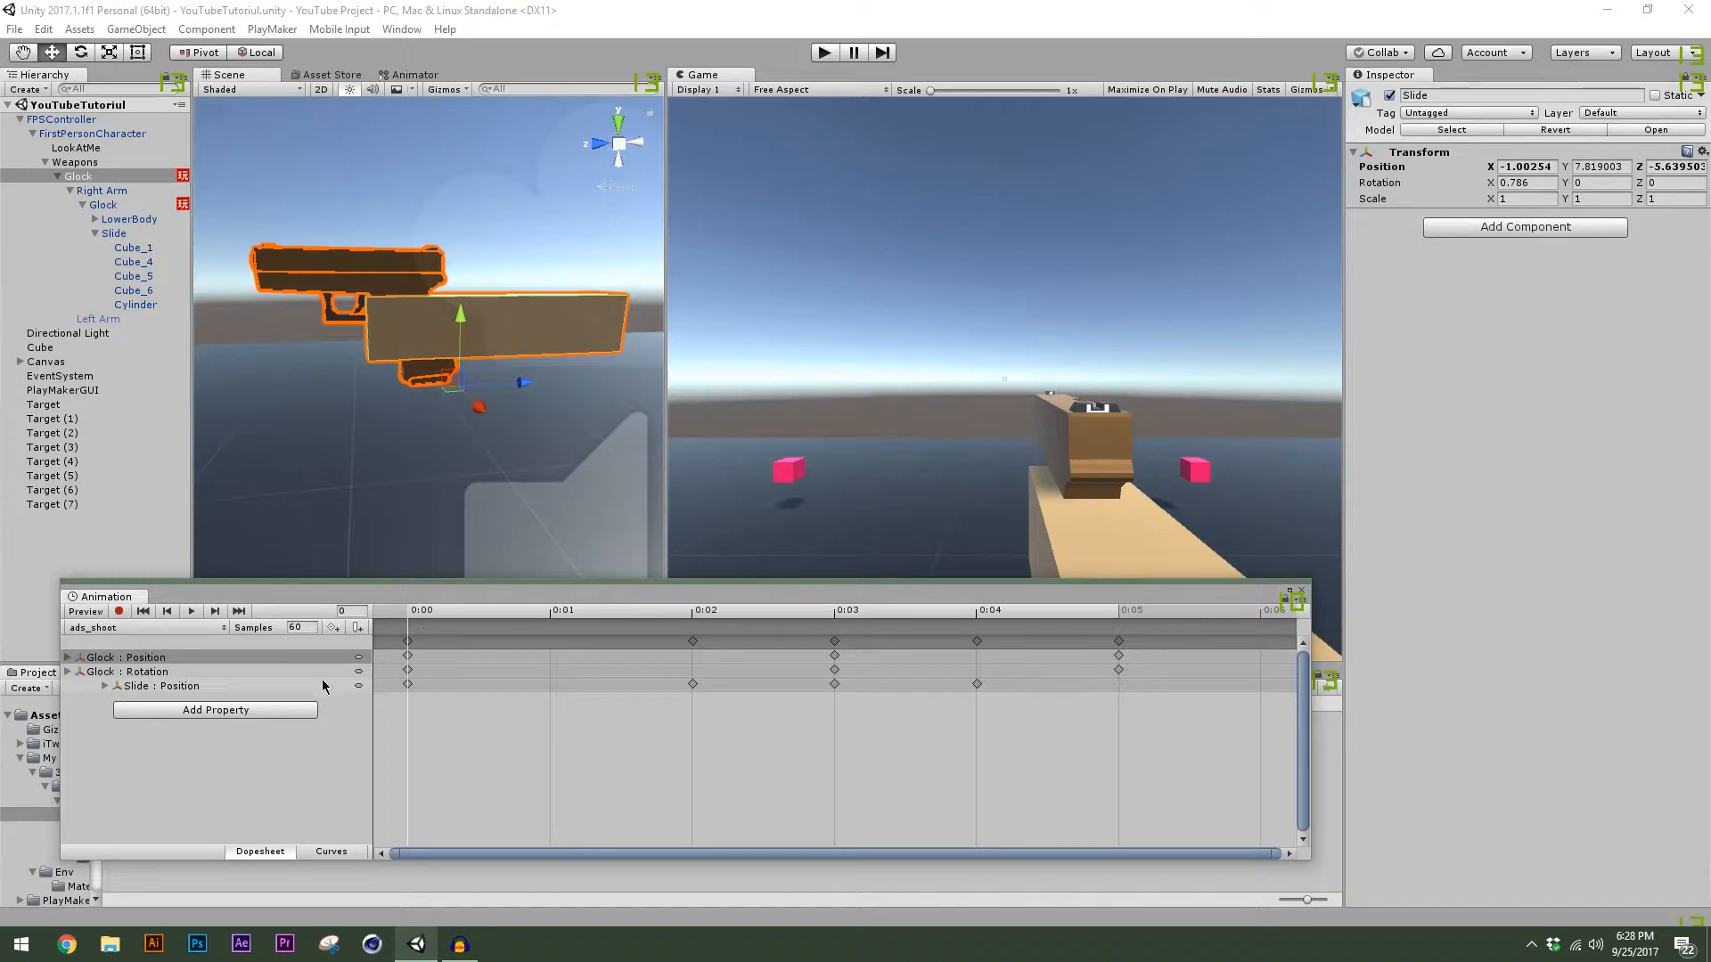
pyautogui.moveTo(415, 613); pyautogui.dragTo(266, 751)
# Switch back to the shoot clip and close the Animation window.
pyautogui.click(147, 627)
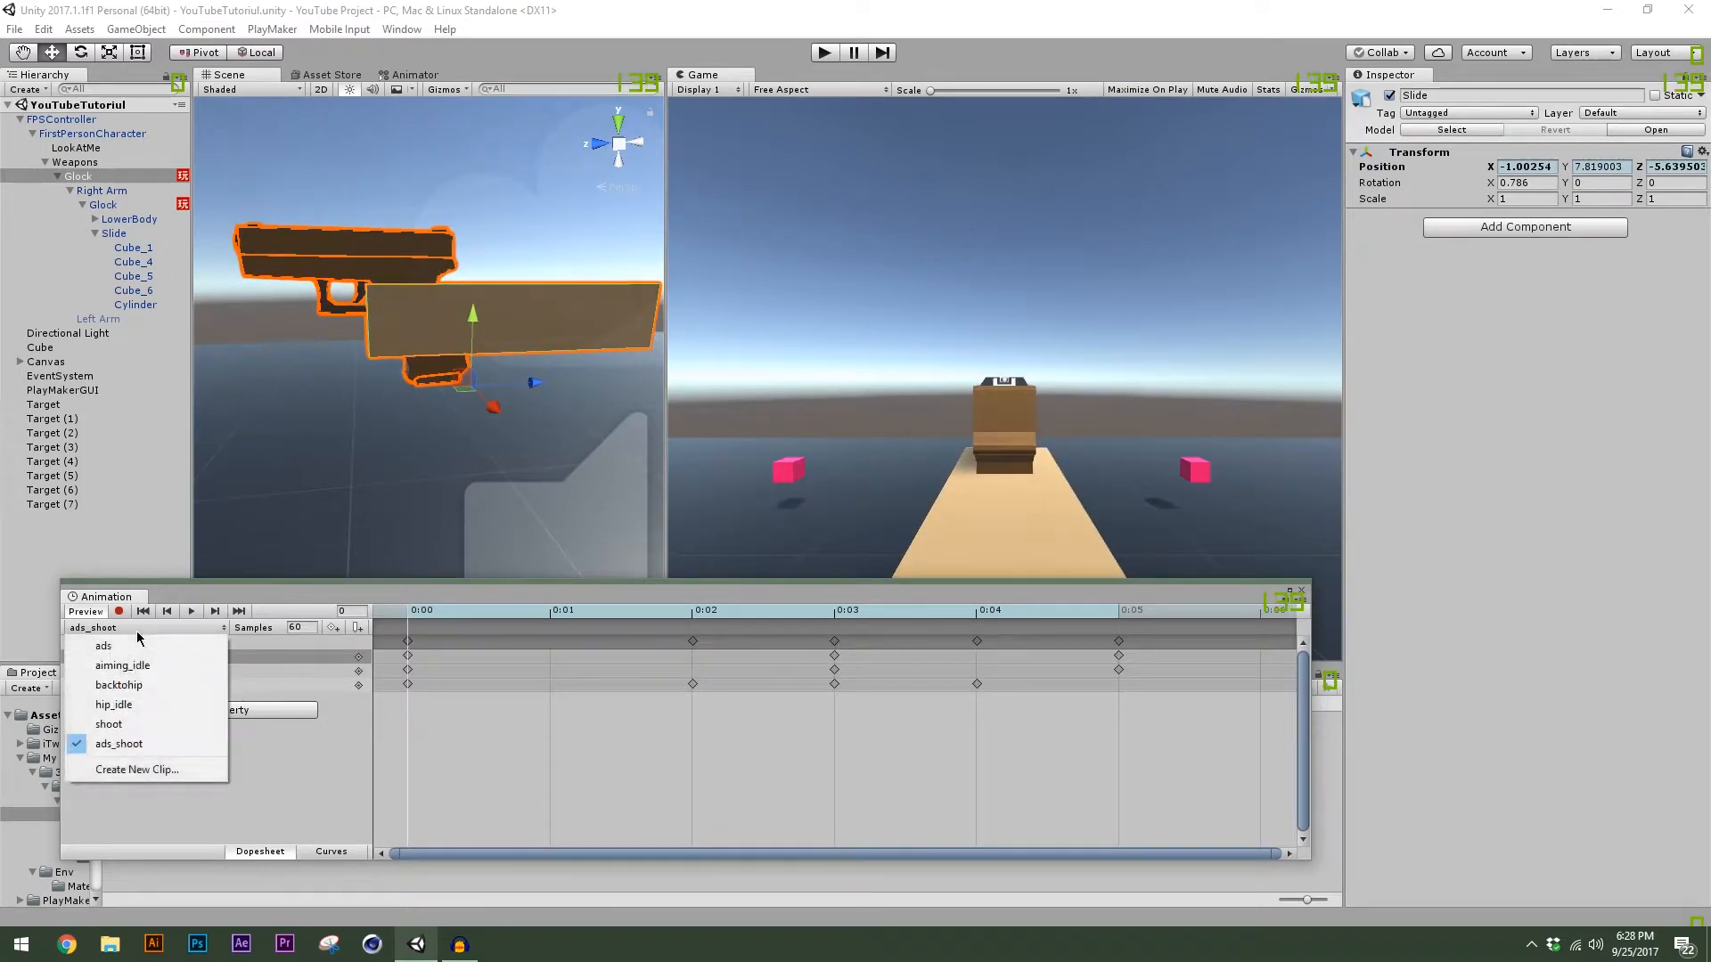
pyautogui.click(133, 722)
pyautogui.moveTo(1063, 596); pyautogui.dragTo(1104, 597)
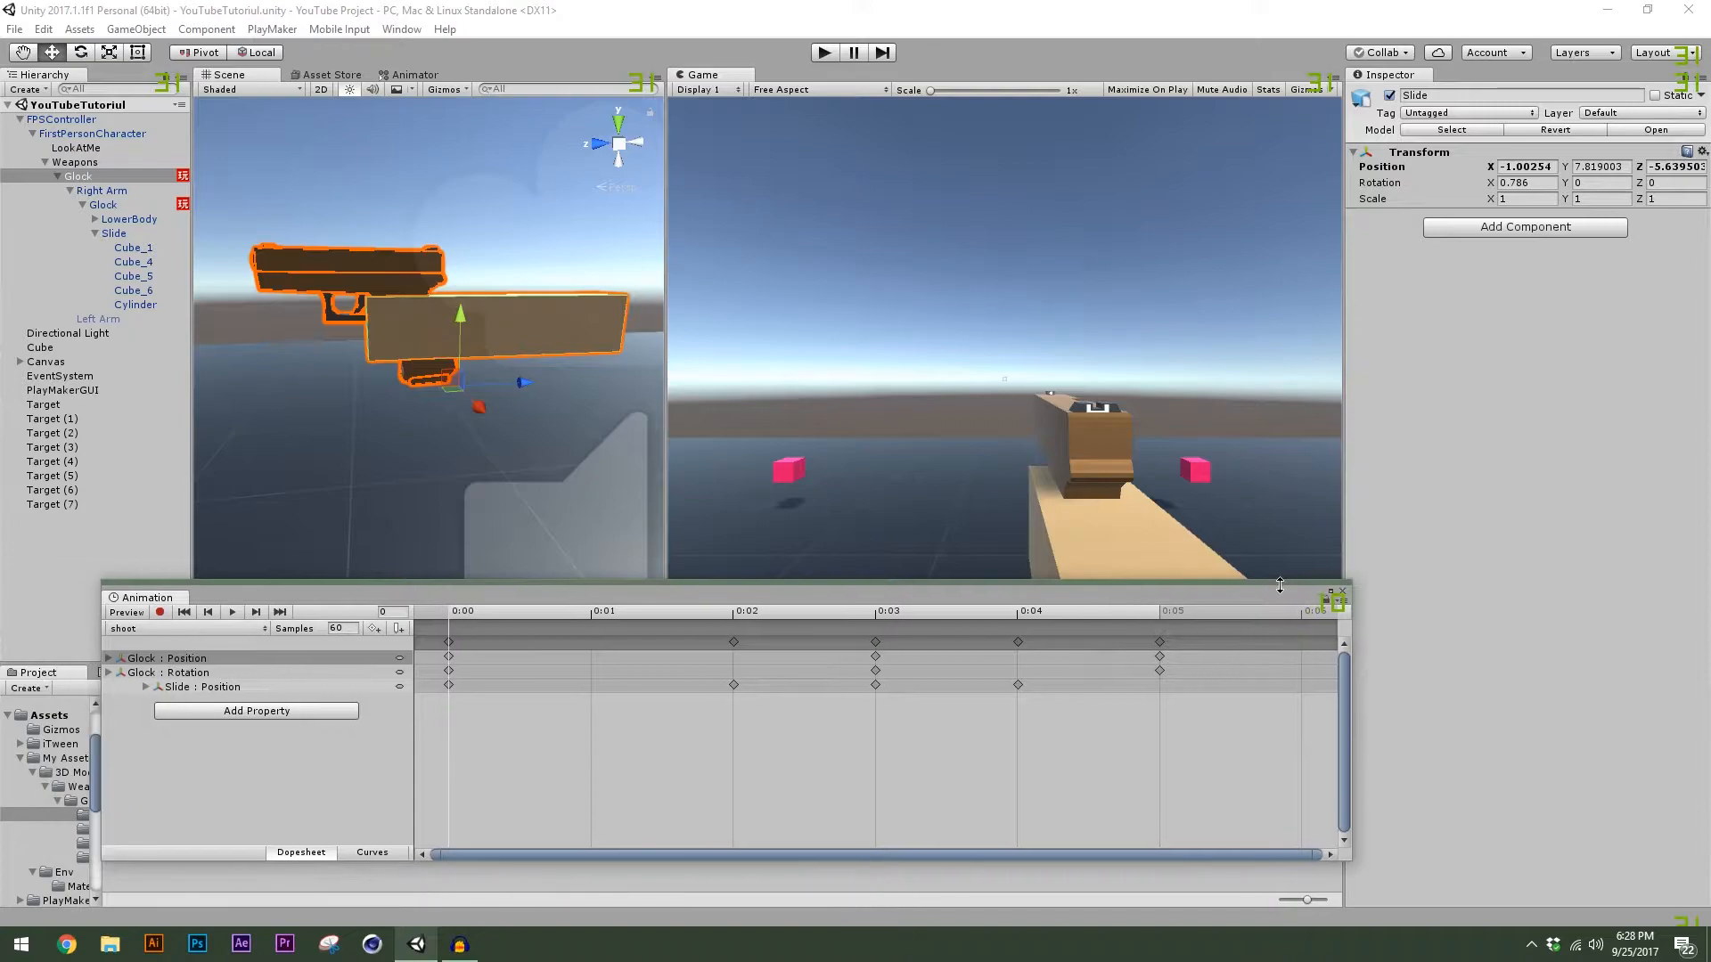
pyautogui.click(1343, 591)
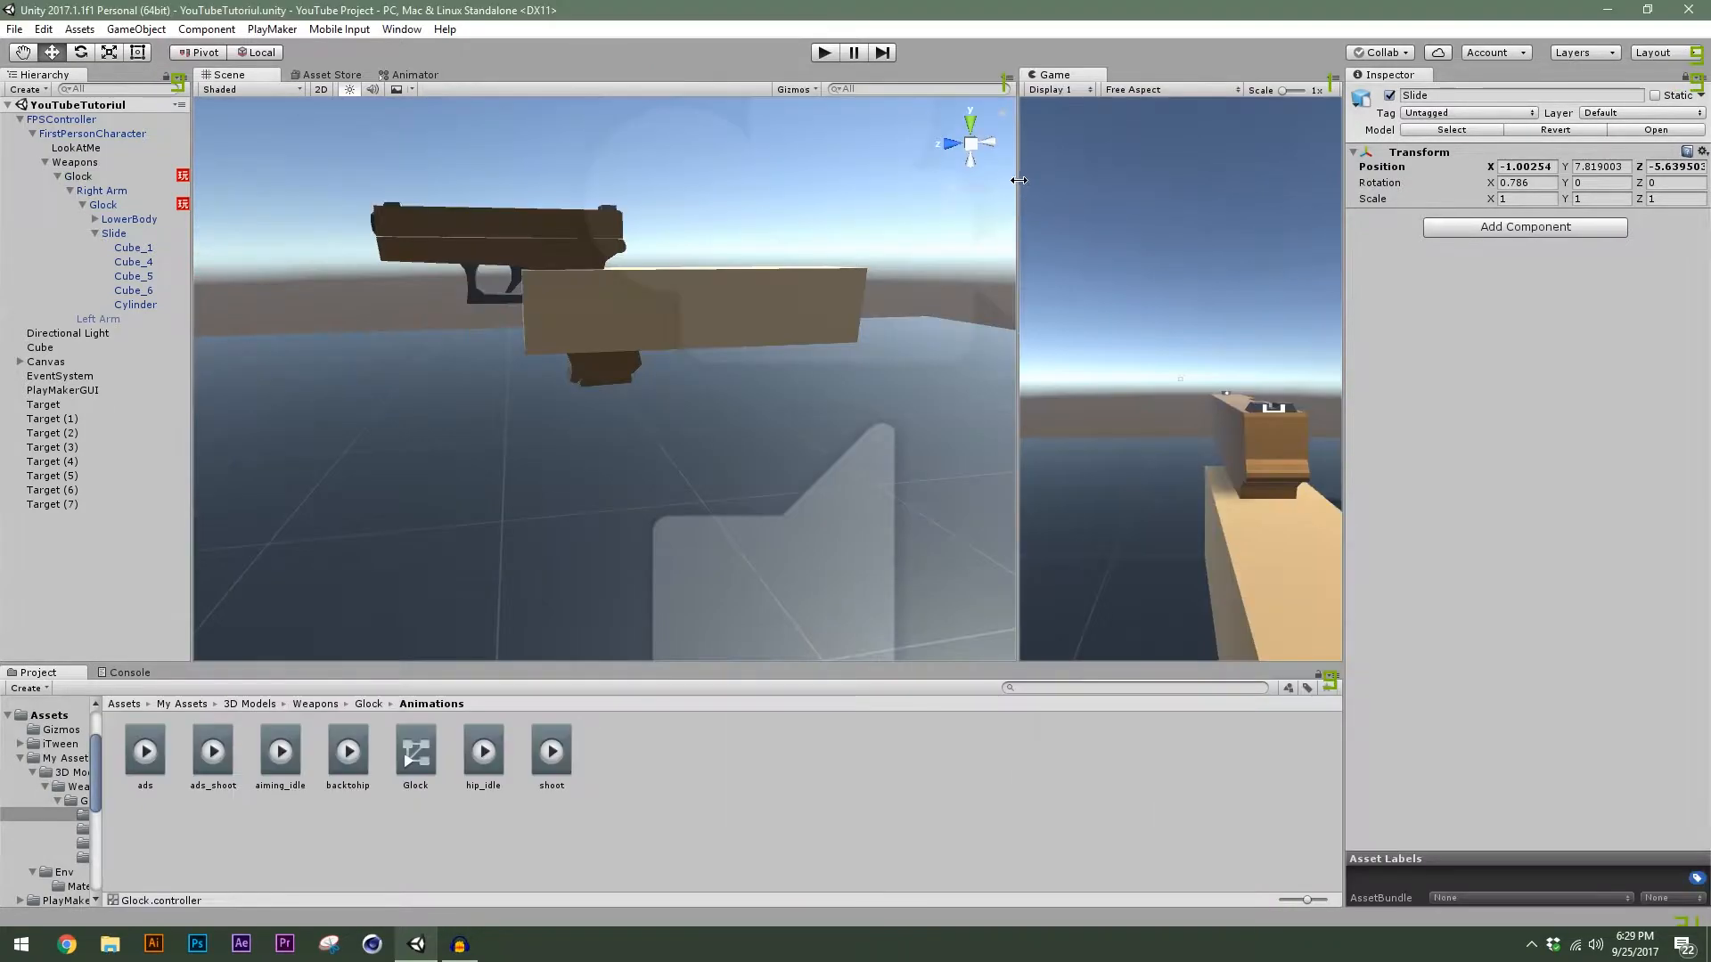
# Open the Animator graph, review the transitions around the shoot state, and select the fire parameter.
pyautogui.click(424, 74)
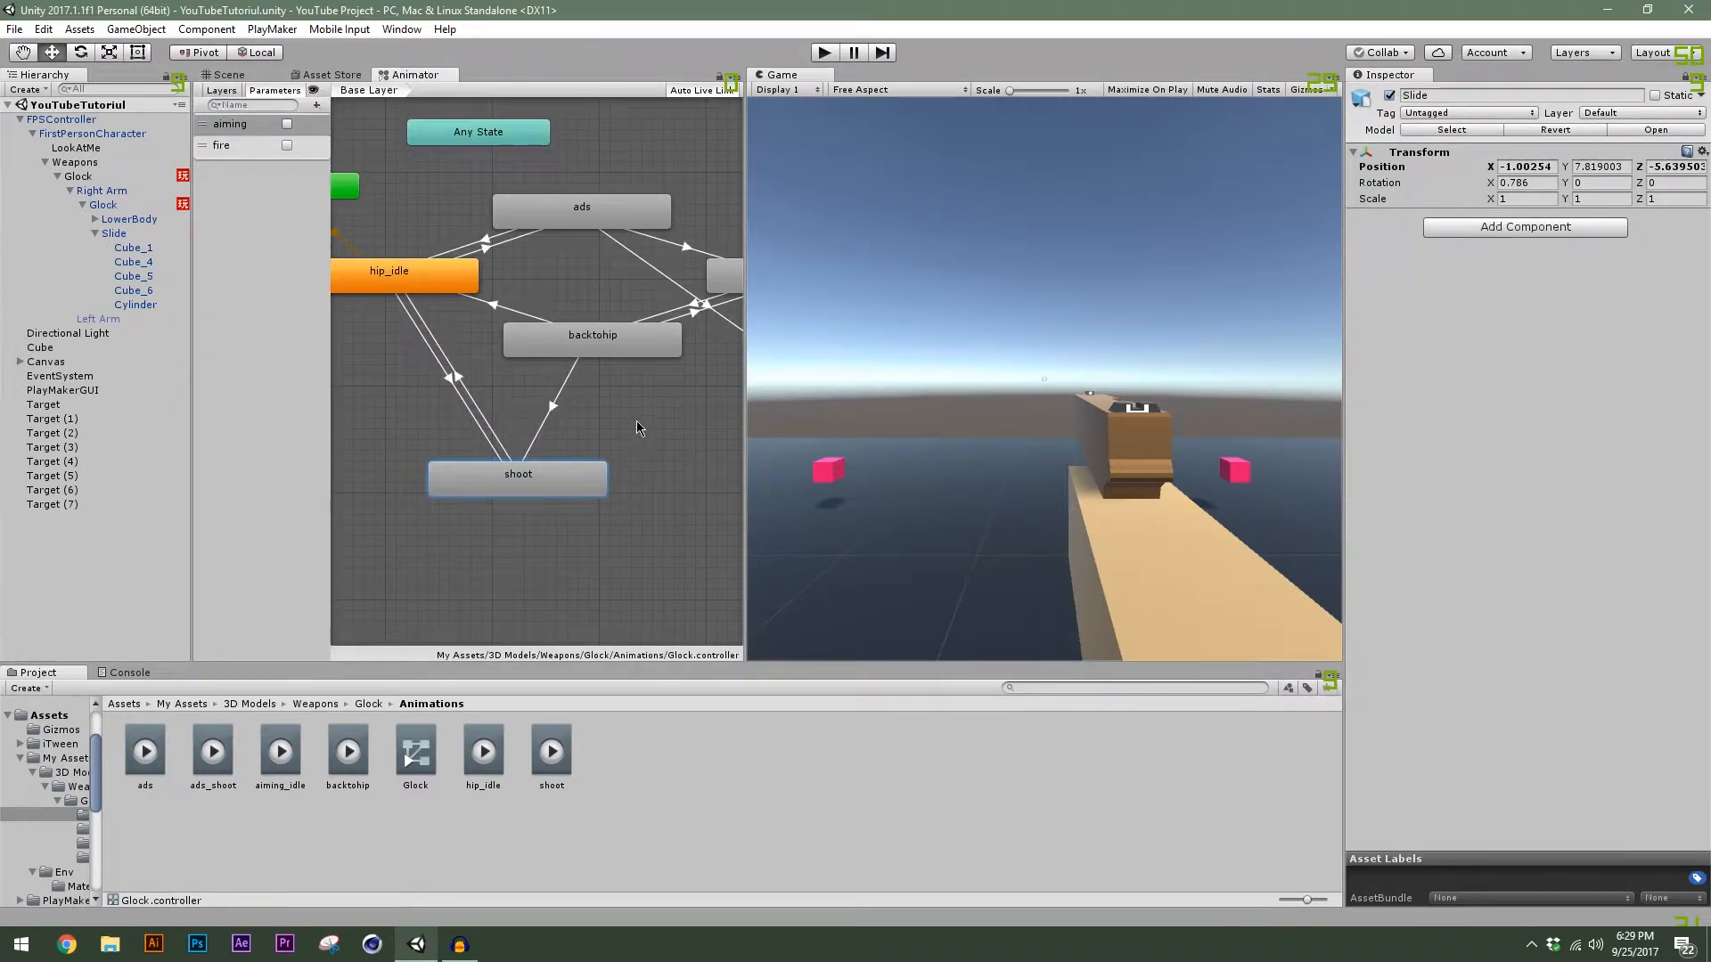
pyautogui.moveTo(638, 417)
pyautogui.keyDown('alt'); pyautogui.mouseDown()
pyautogui.moveTo(454, 462)
pyautogui.moveTo(616, 403)
pyautogui.mouseUp(); pyautogui.keyUp('alt')
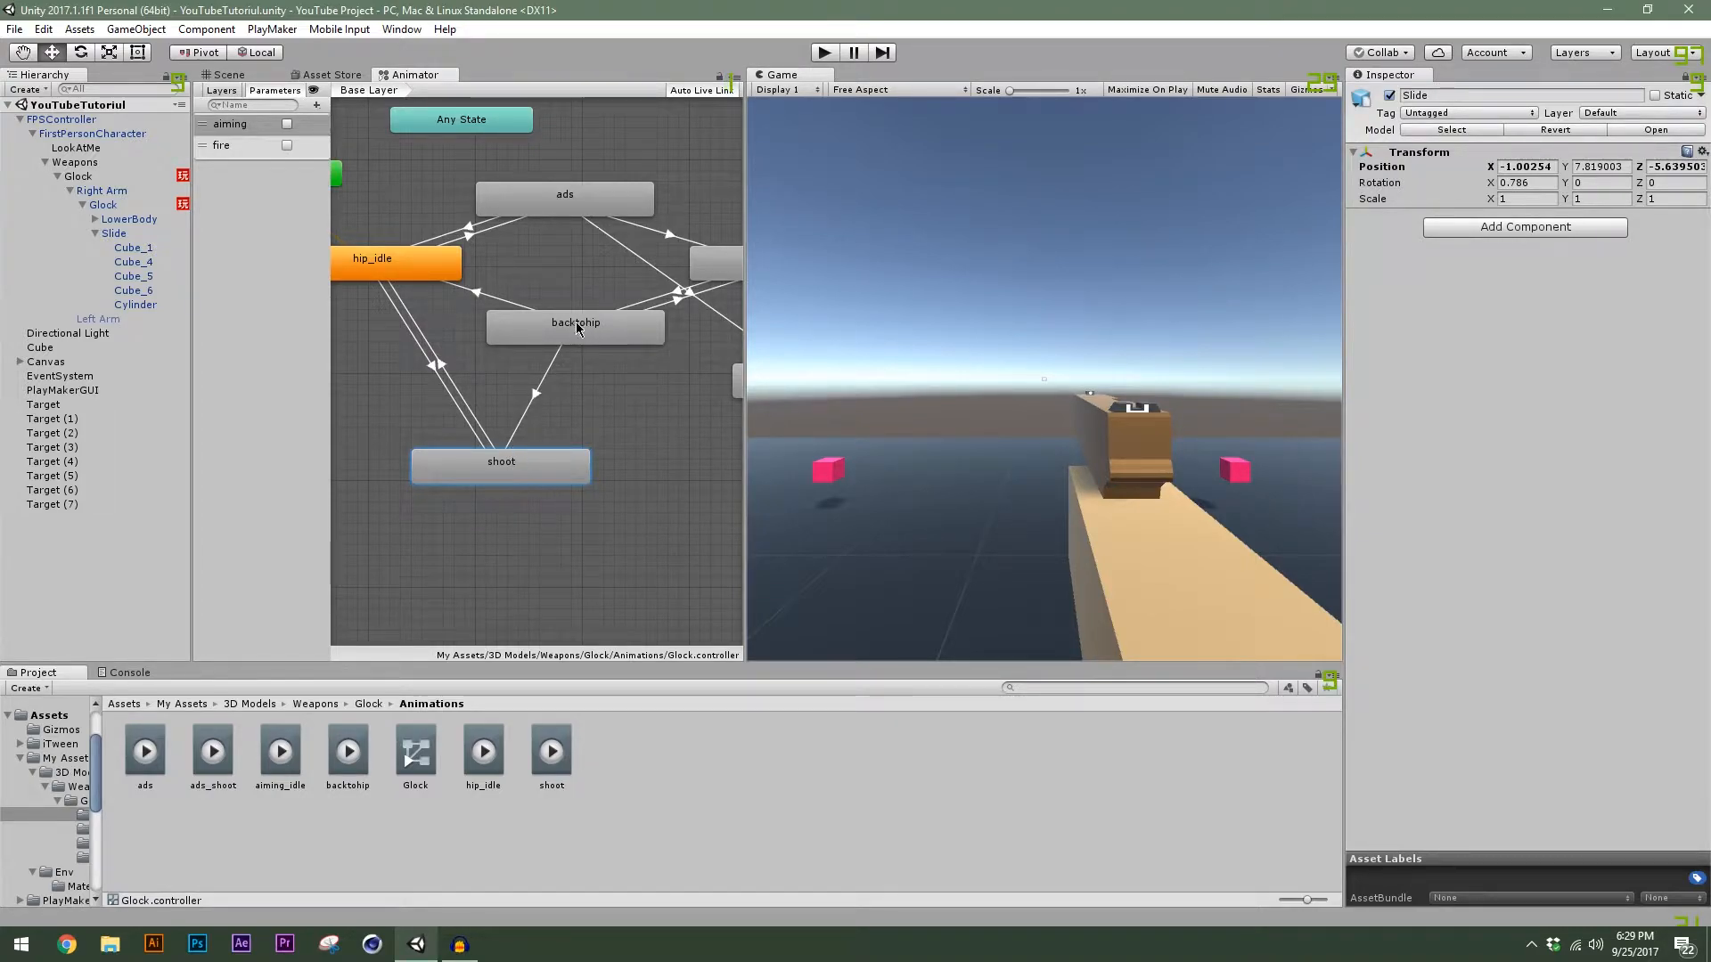
pyautogui.moveTo(556, 429)
pyautogui.keyDown('alt'); pyautogui.mouseDown()
pyautogui.moveTo(586, 455)
pyautogui.moveTo(388, 487)
pyautogui.moveTo(576, 444)
pyautogui.mouseUp(); pyautogui.keyUp('alt')
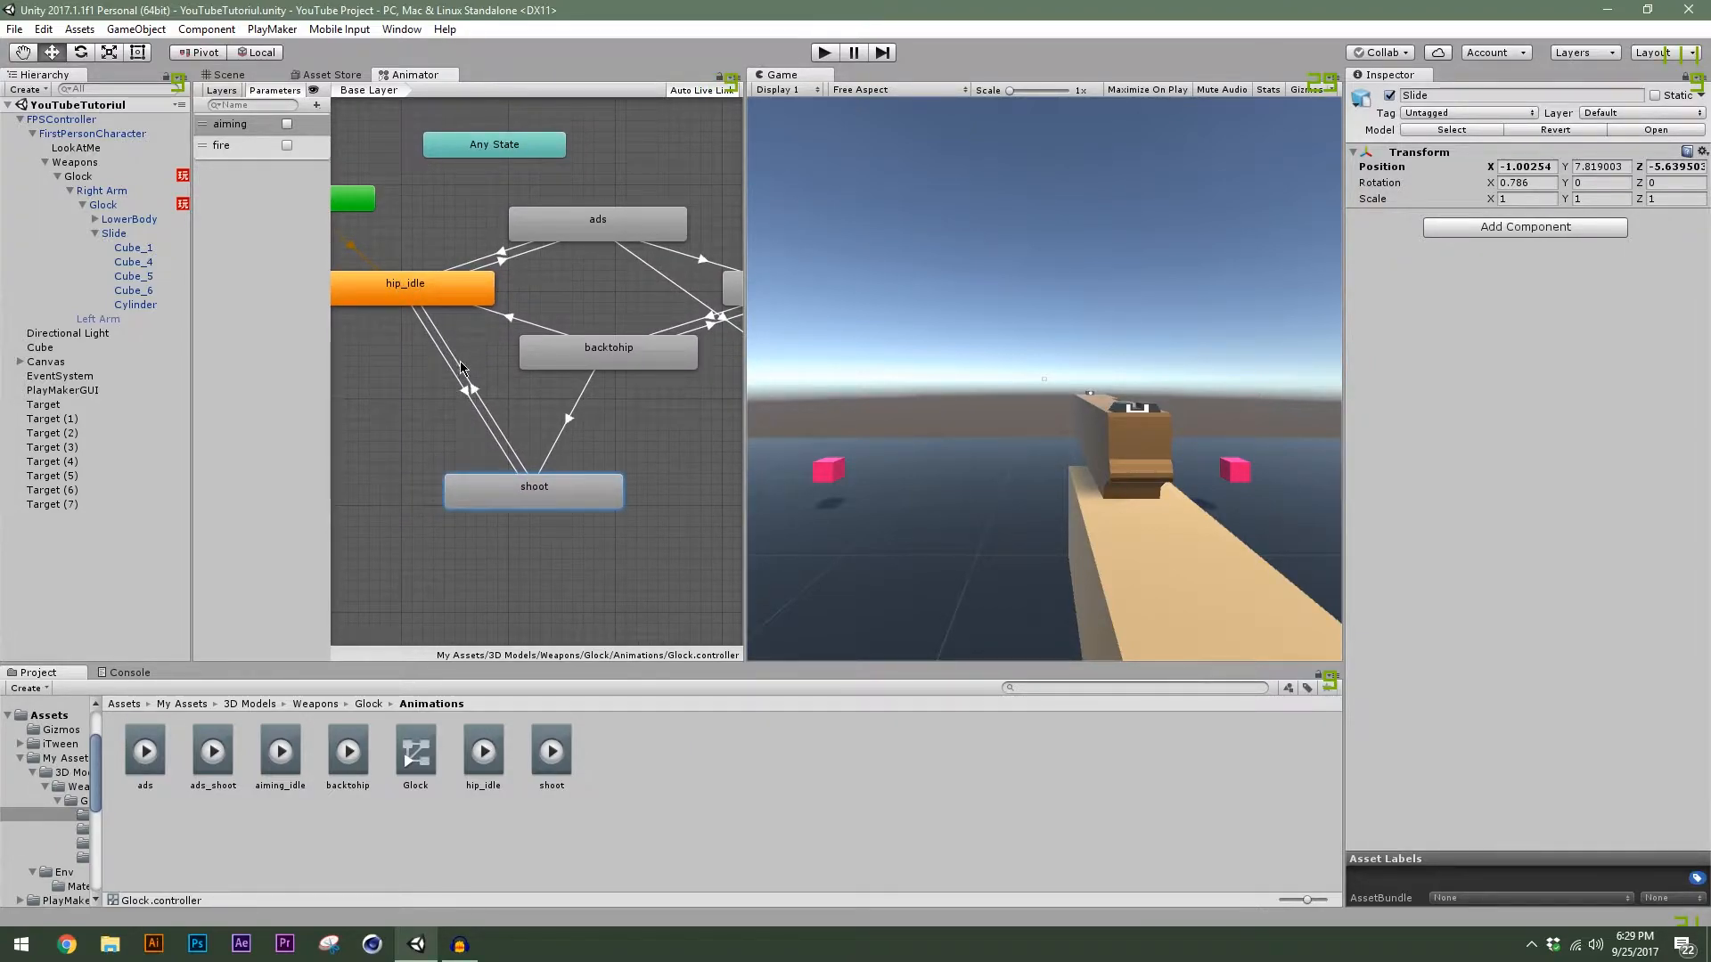
pyautogui.click(225, 150)
pyautogui.click(254, 185)
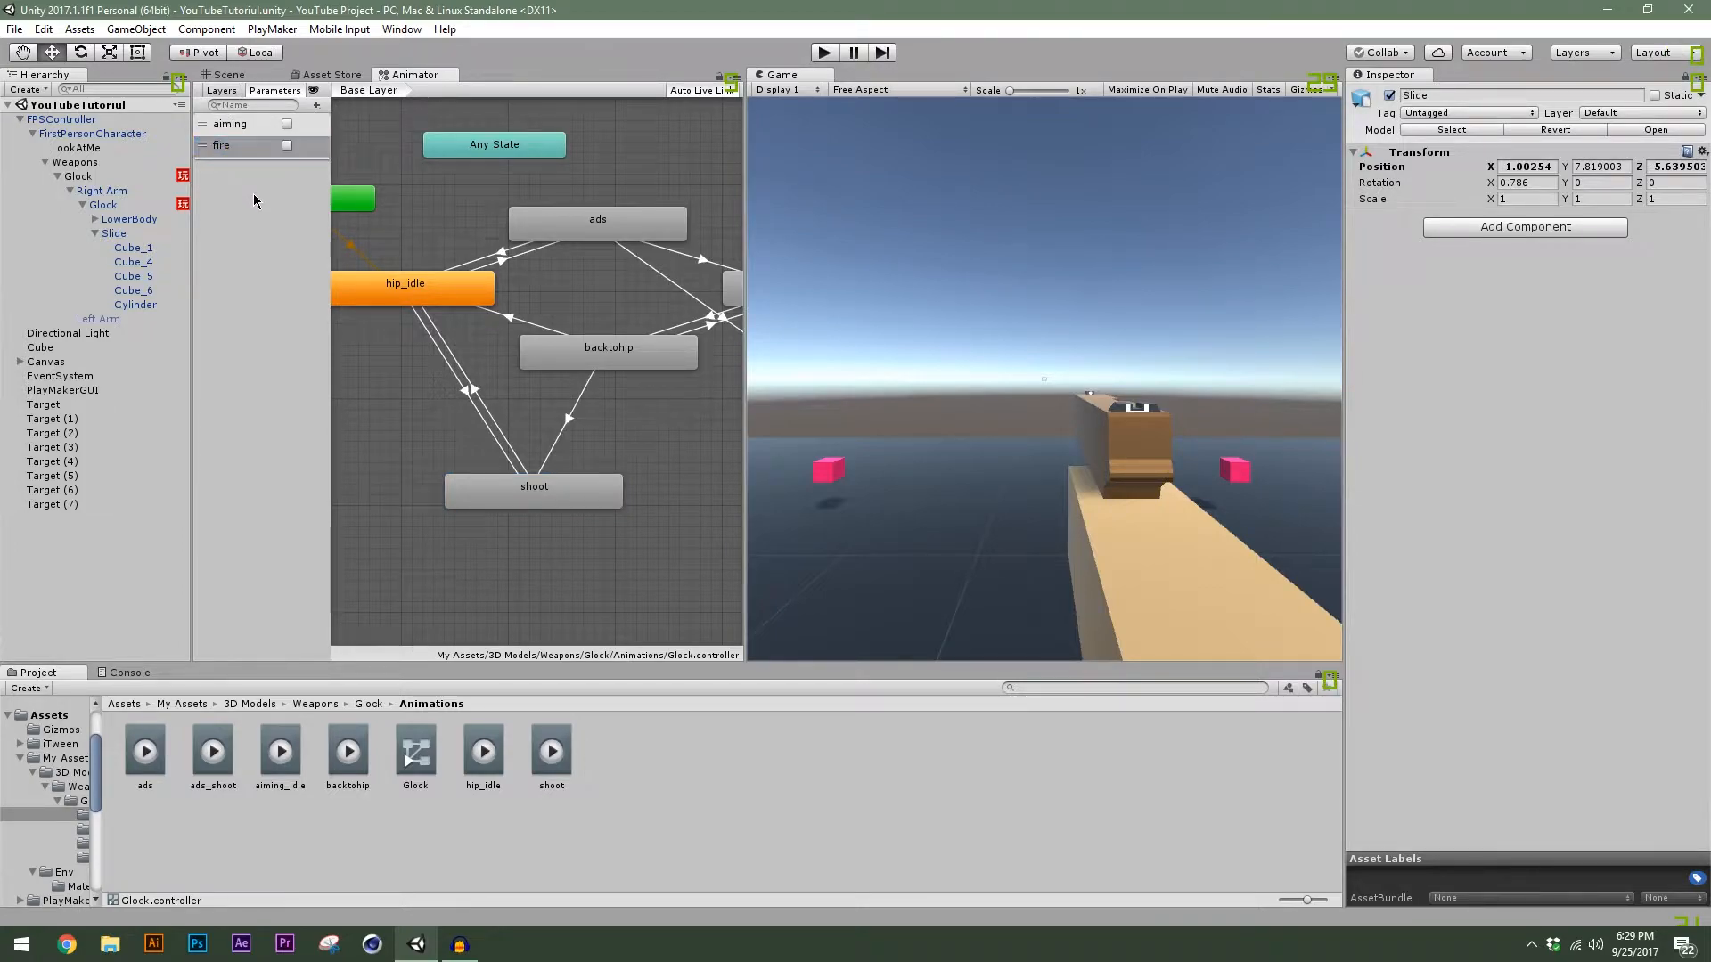
# Select the Glock under Right Arm and open its Shoot FSM in the PlayMaker editor.
pyautogui.click(127, 206)
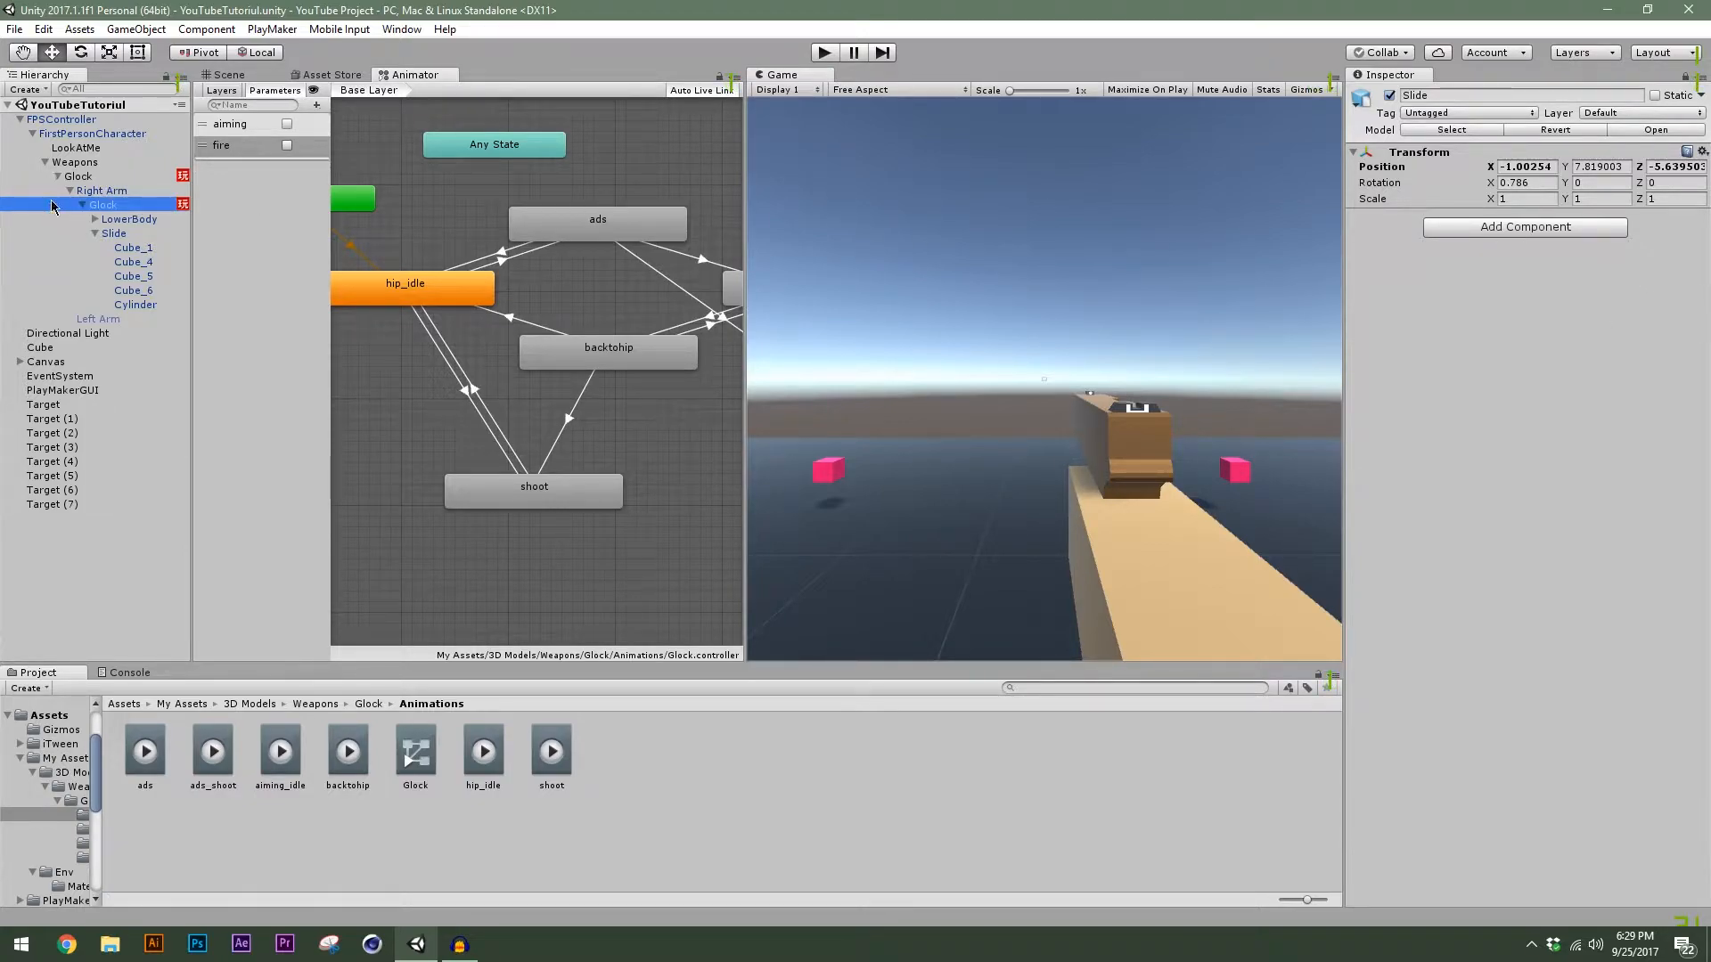
pyautogui.click(72, 176)
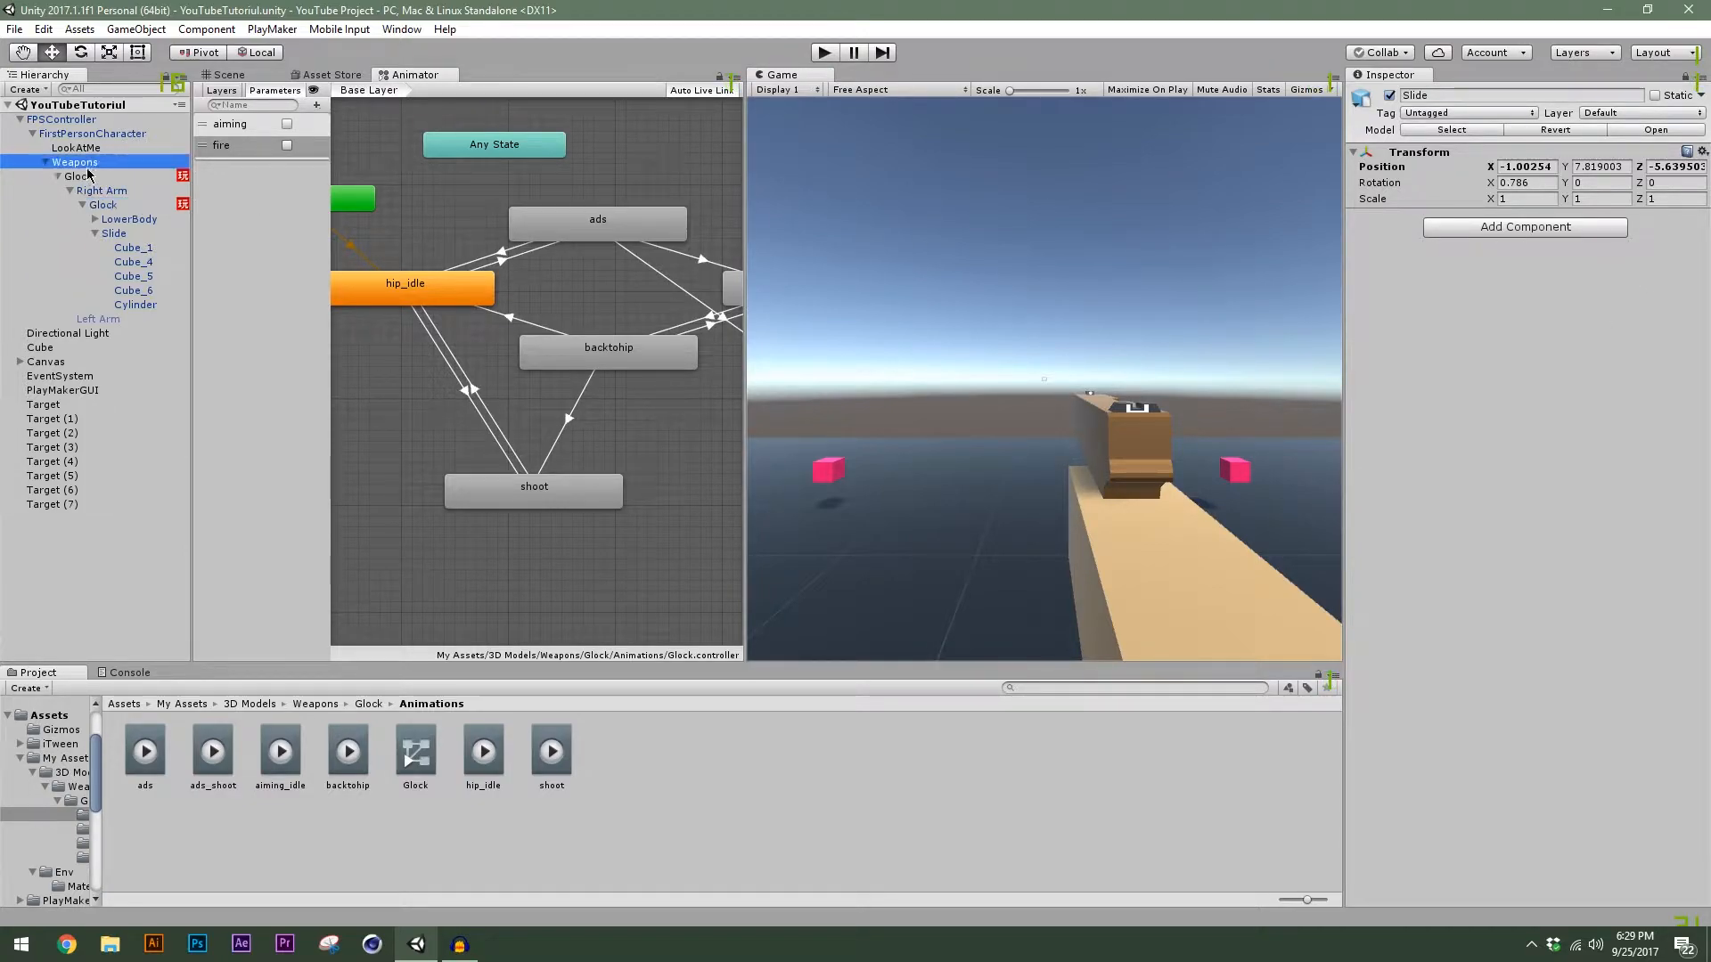
pyautogui.click(1687, 77)
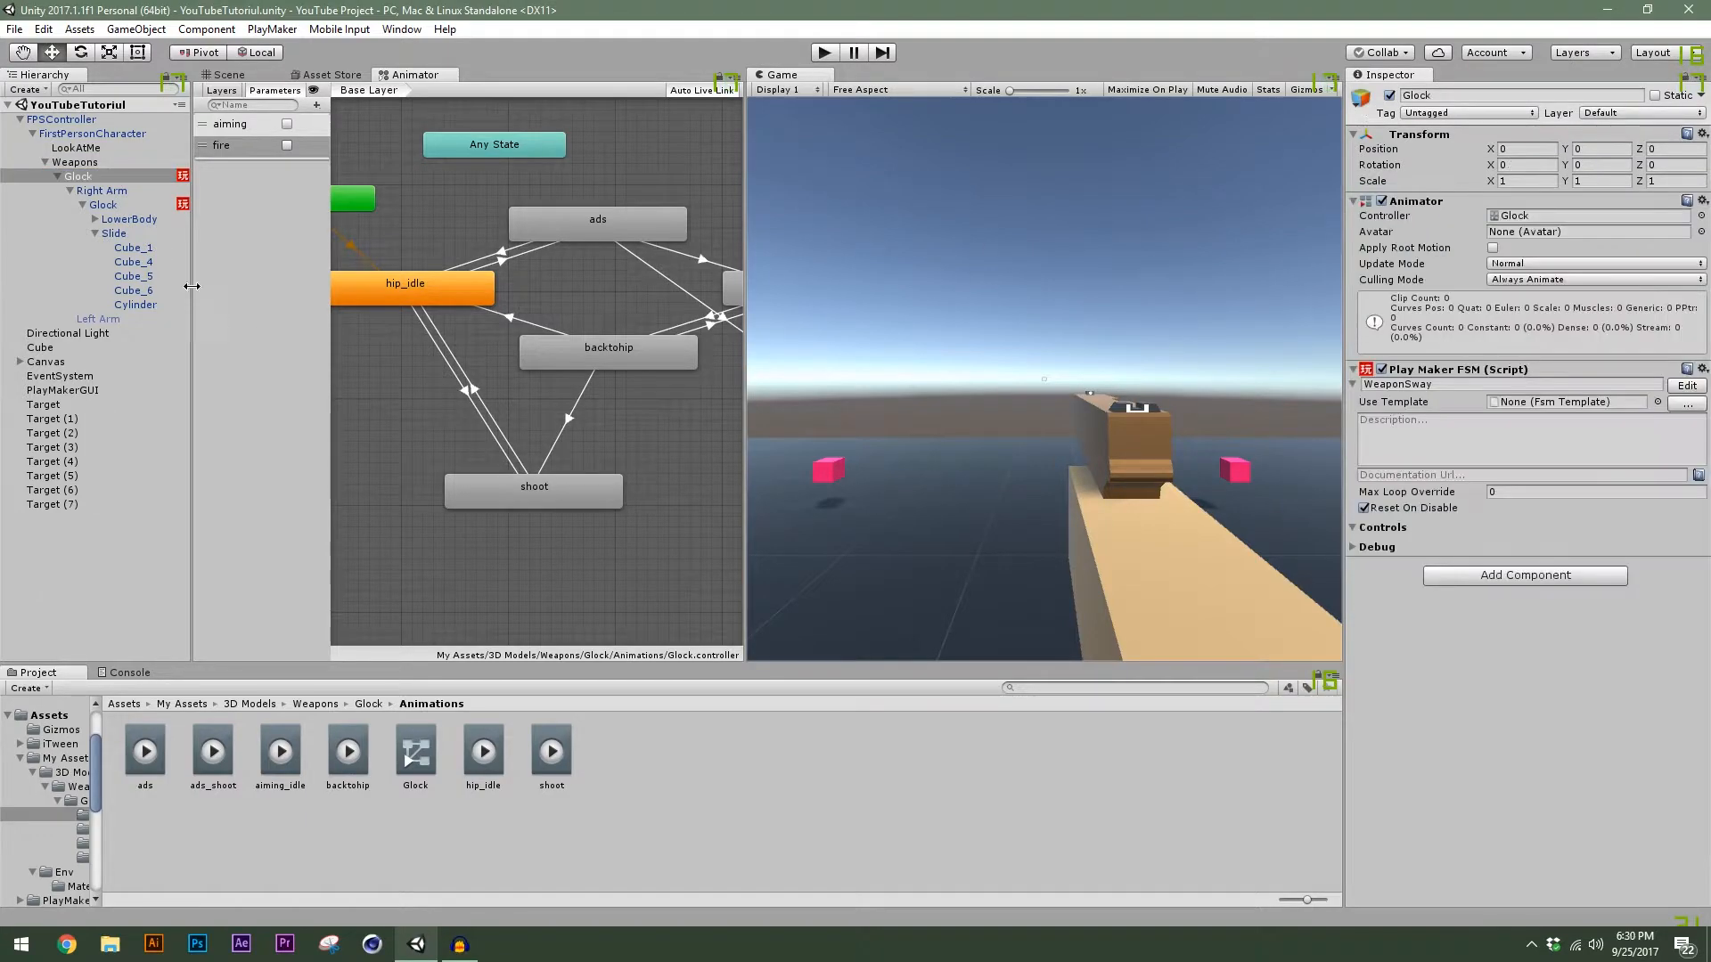
pyautogui.click(119, 204)
pyautogui.click(1680, 410)
pyautogui.moveTo(831, 248); pyautogui.dragTo(864, 197)
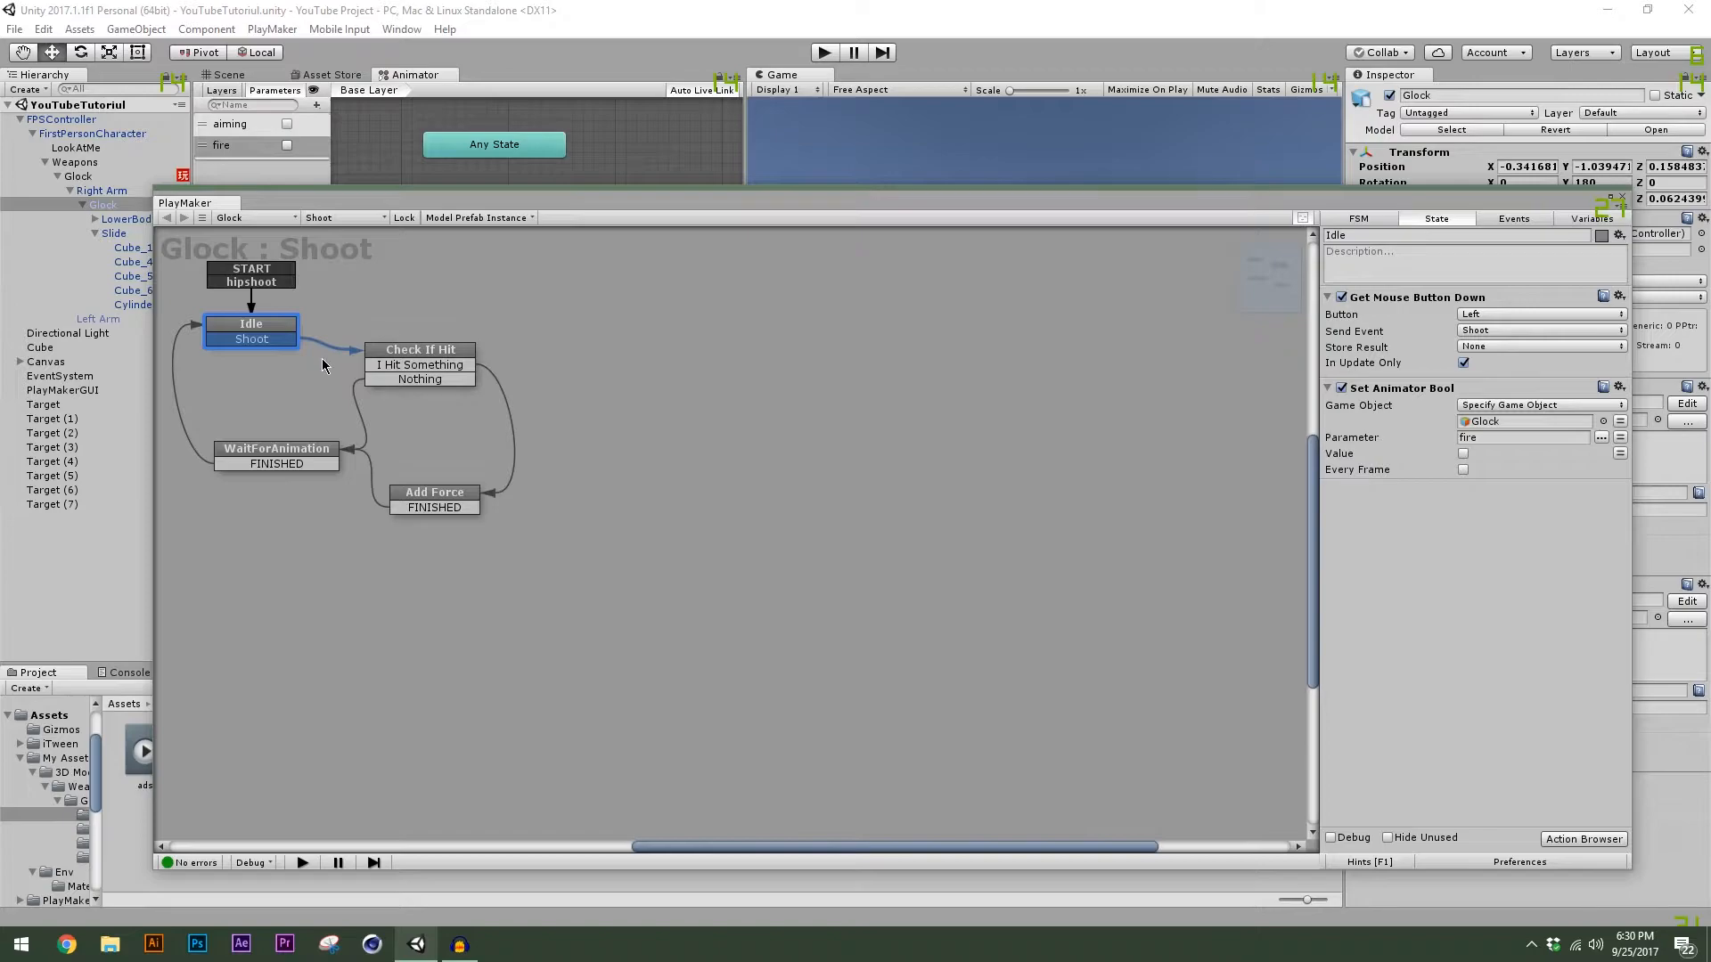
# Examine the Check If Hit state's Set Animator Bool action for the fire parameter.
pyautogui.click(424, 350)
pyautogui.moveTo(847, 203); pyautogui.dragTo(829, 191)
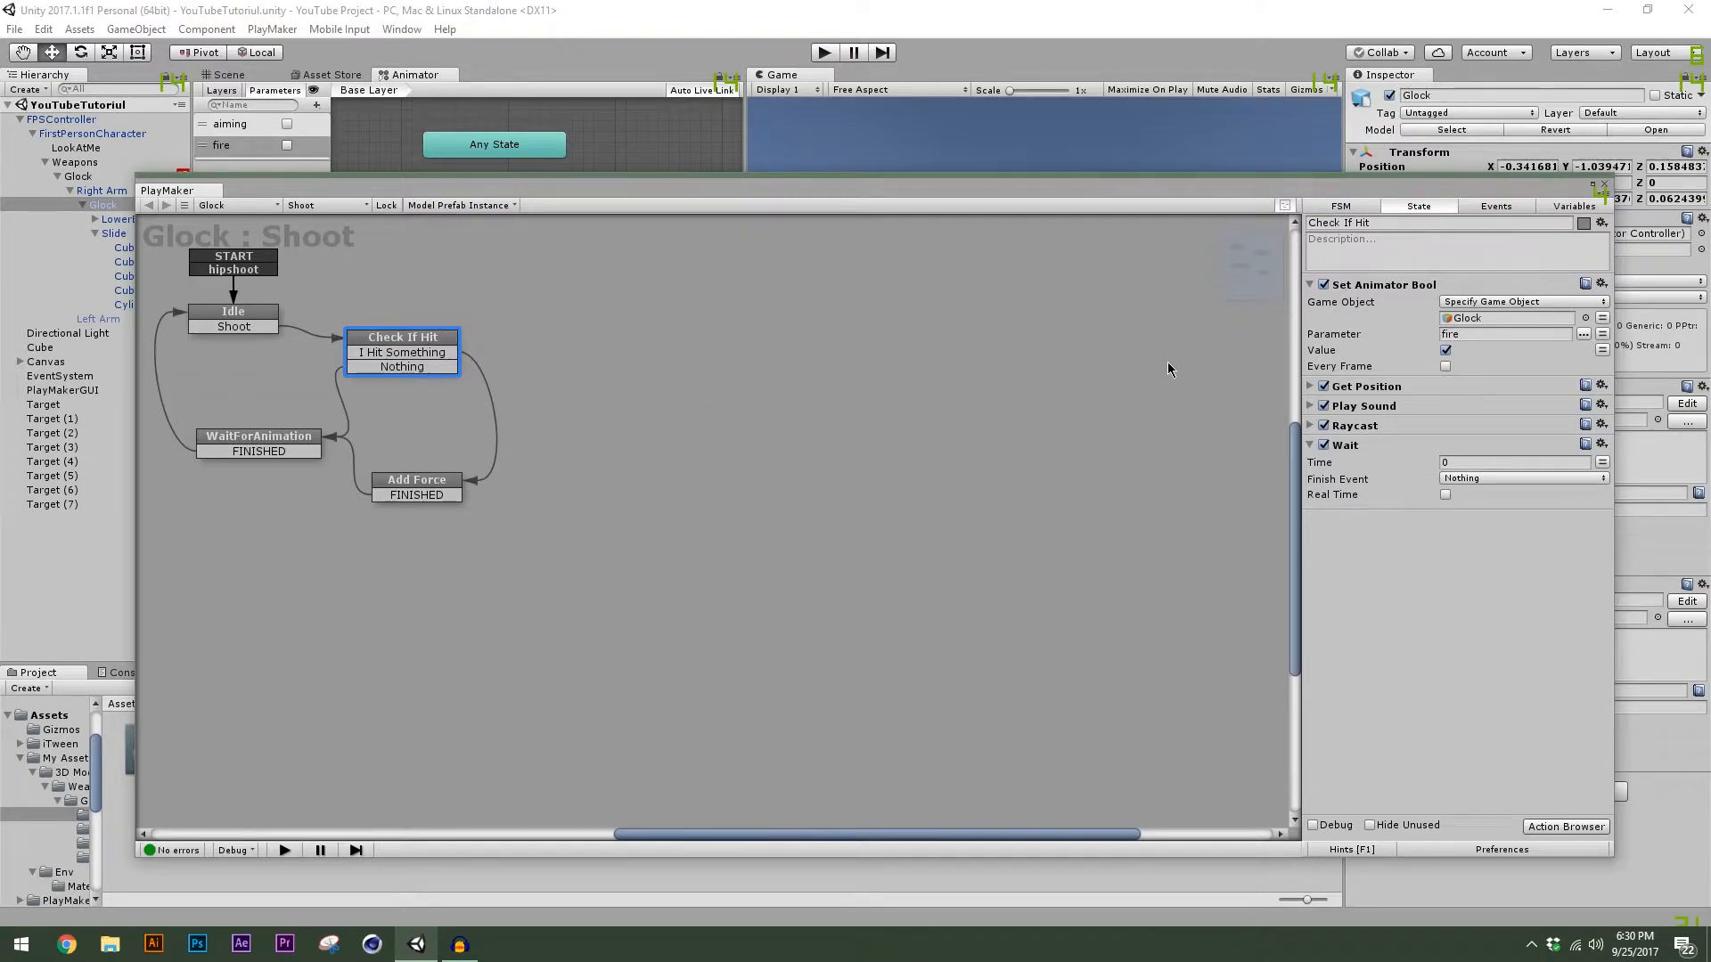
pyautogui.moveTo(1284, 198); pyautogui.dragTo(1282, 189)
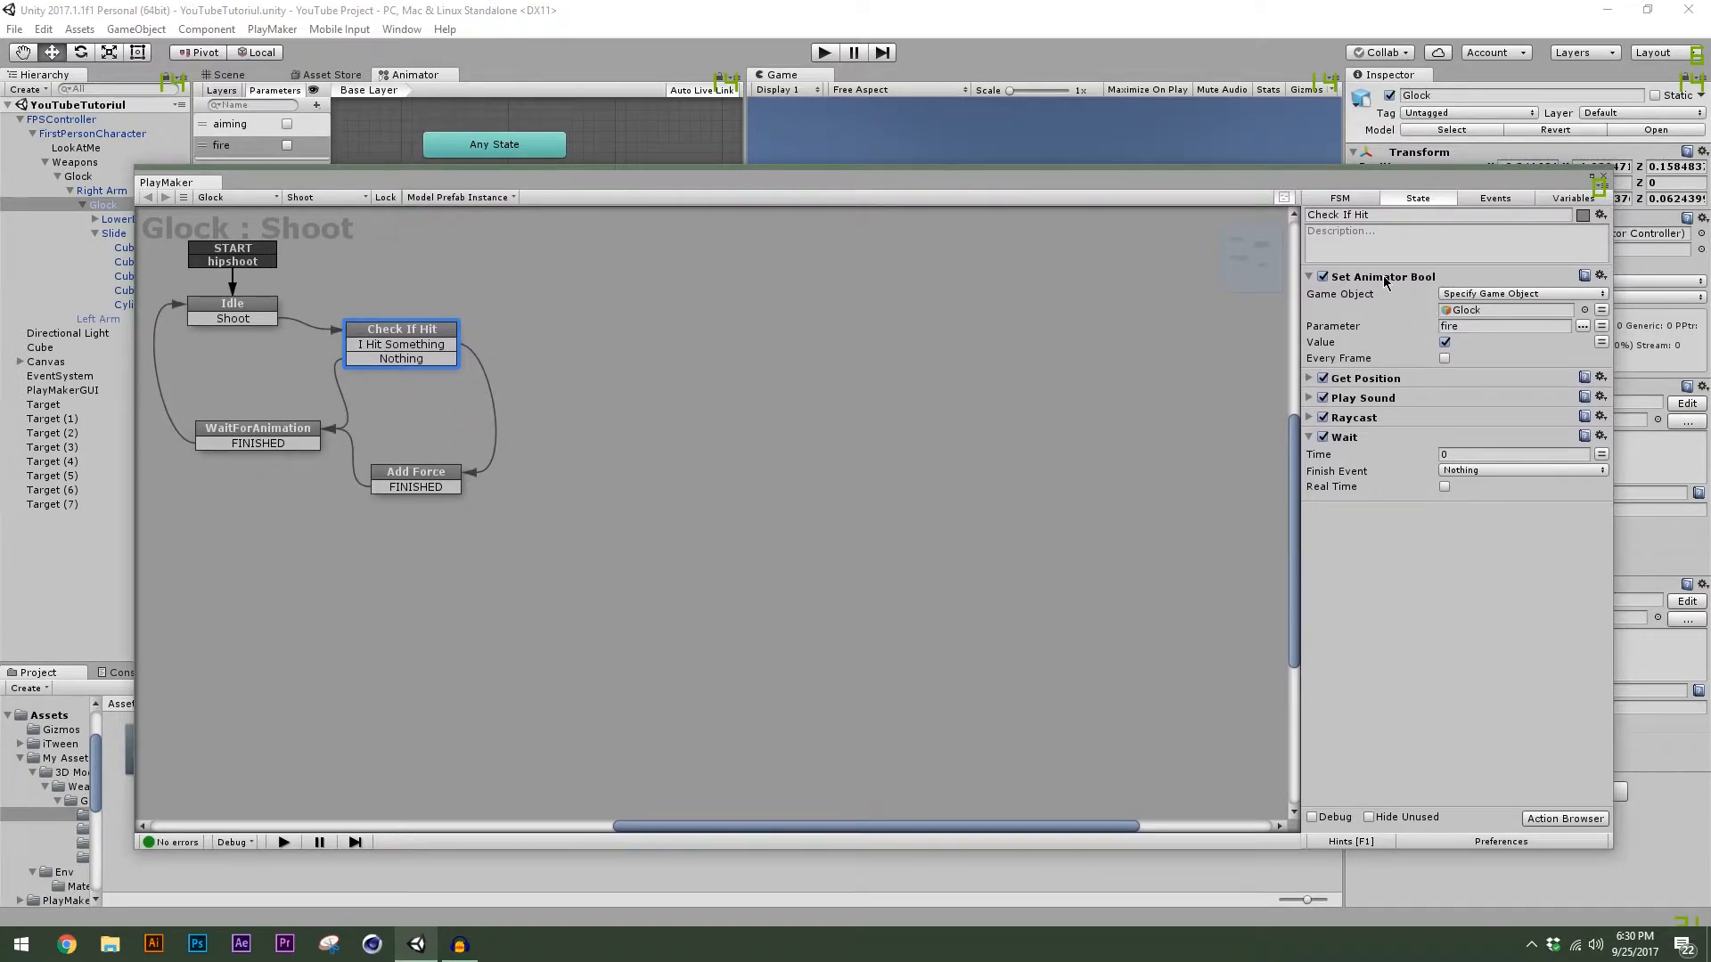
pyautogui.moveTo(1230, 196); pyautogui.dragTo(1157, 241)
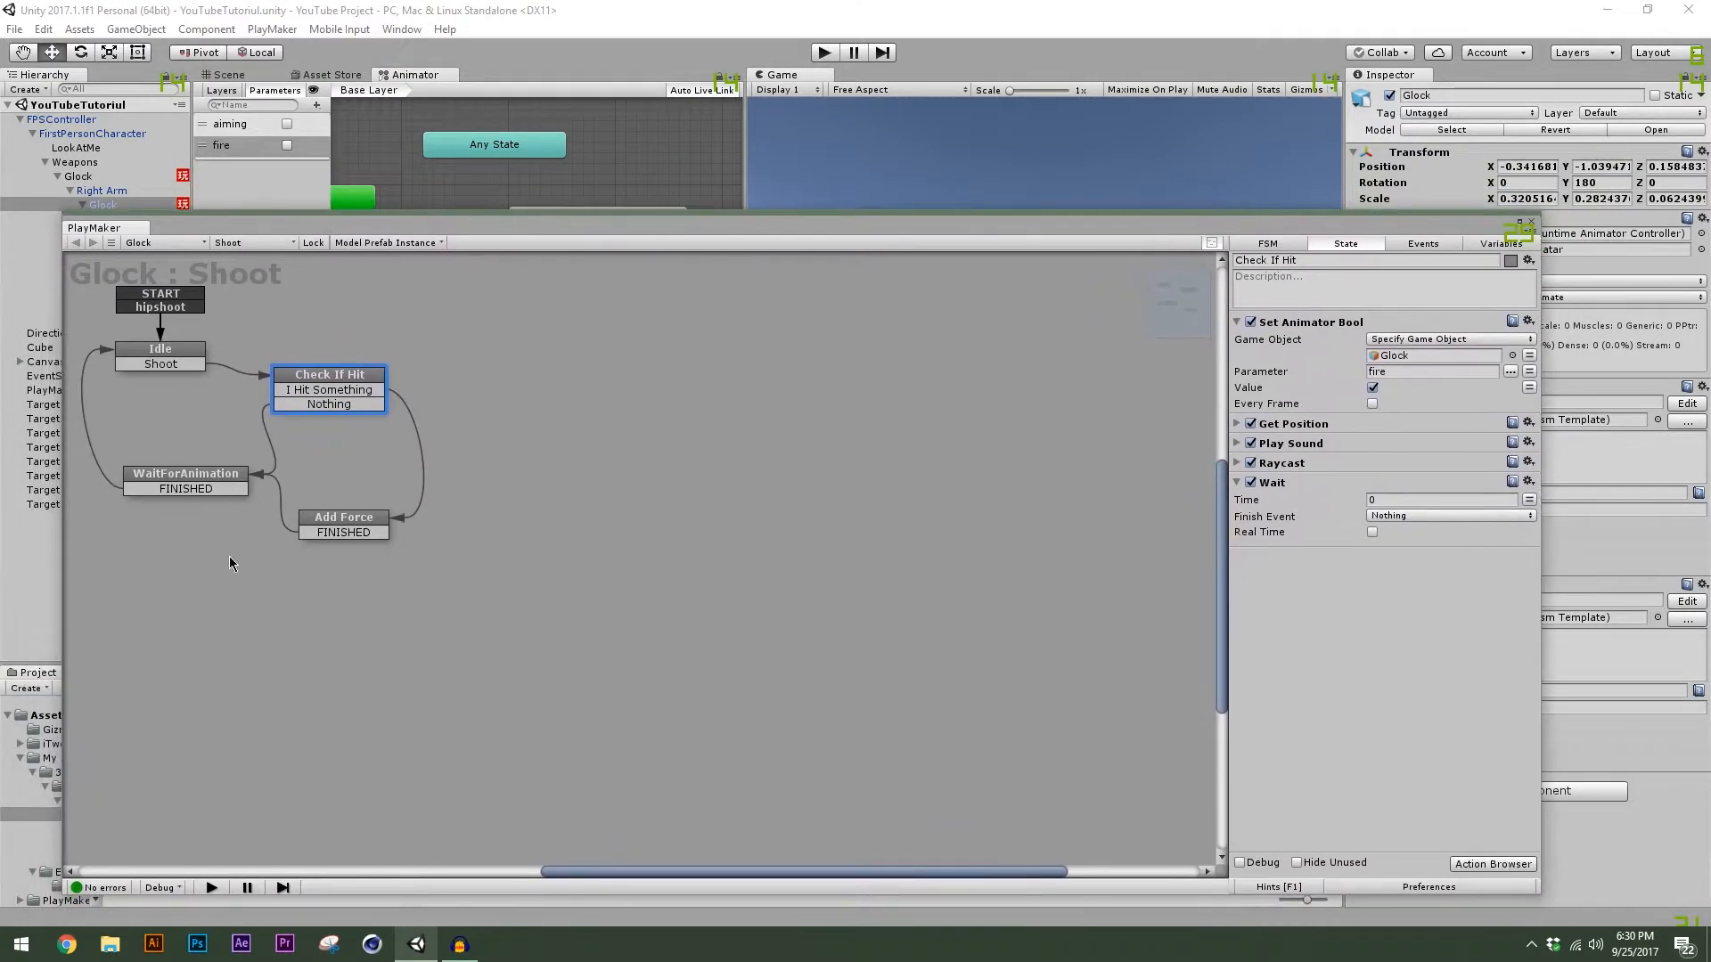
# Try rerouting the Nothing transition of Check If Hit and the FINISHED transition of Add Force straight to Idle, bypassing WaitForAnimation.
pyautogui.click(225, 486)
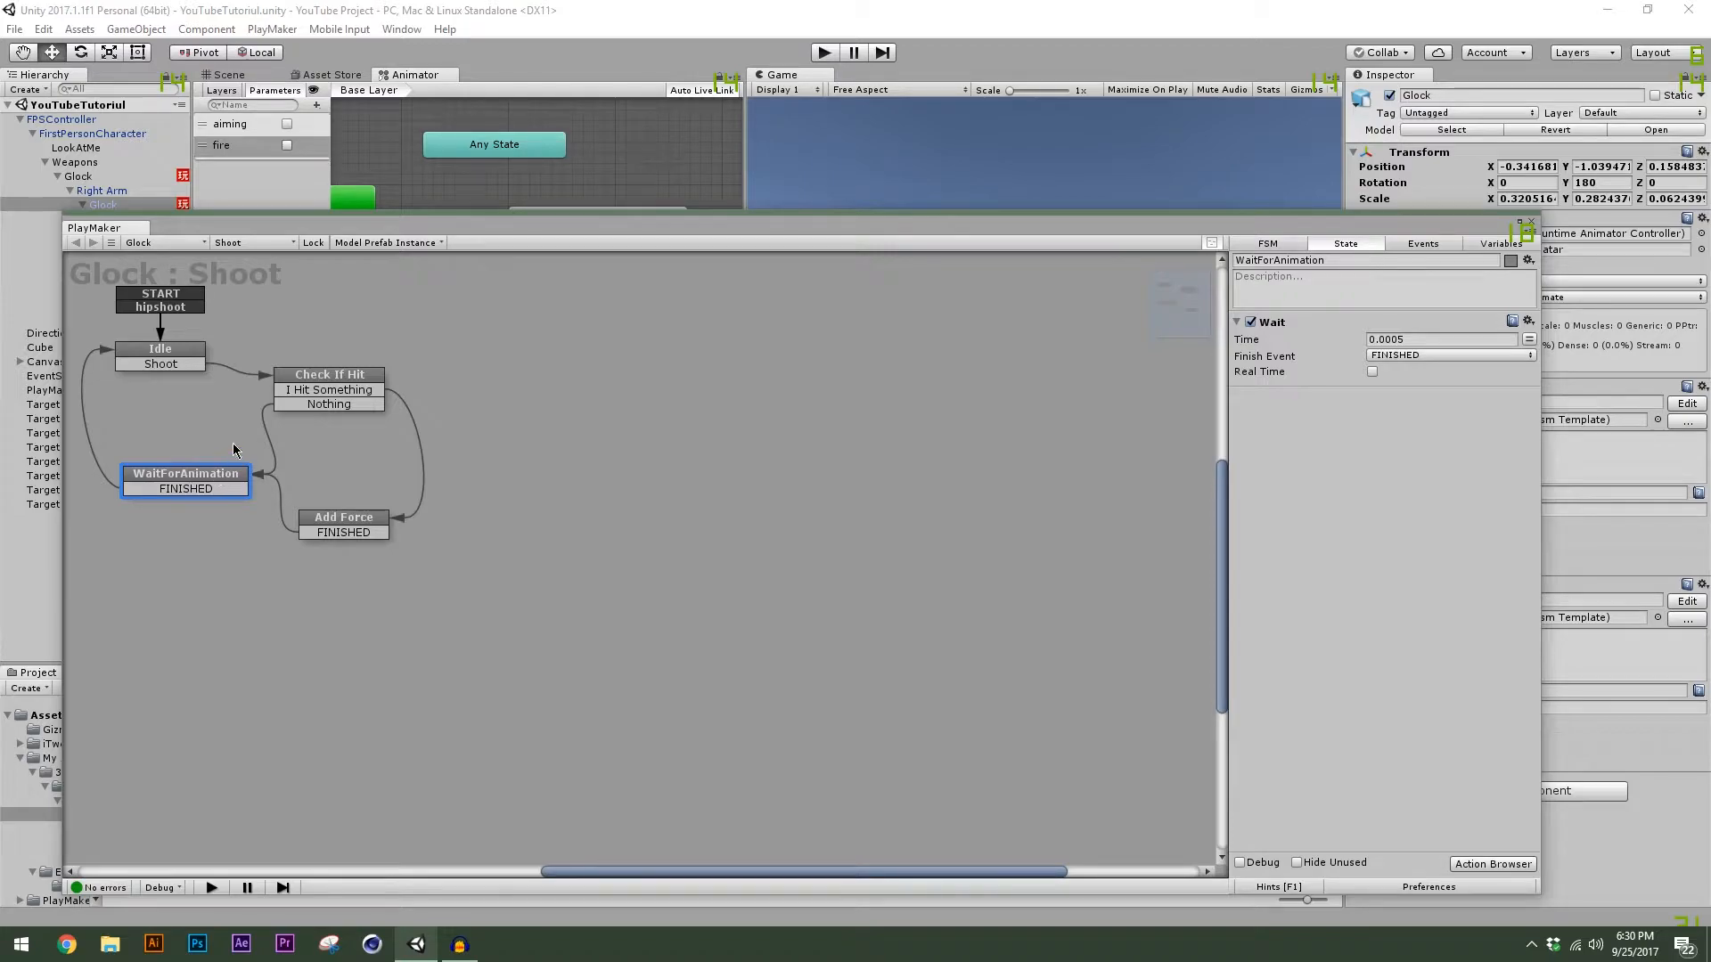
pyautogui.moveTo(287, 406); pyautogui.dragTo(196, 354)
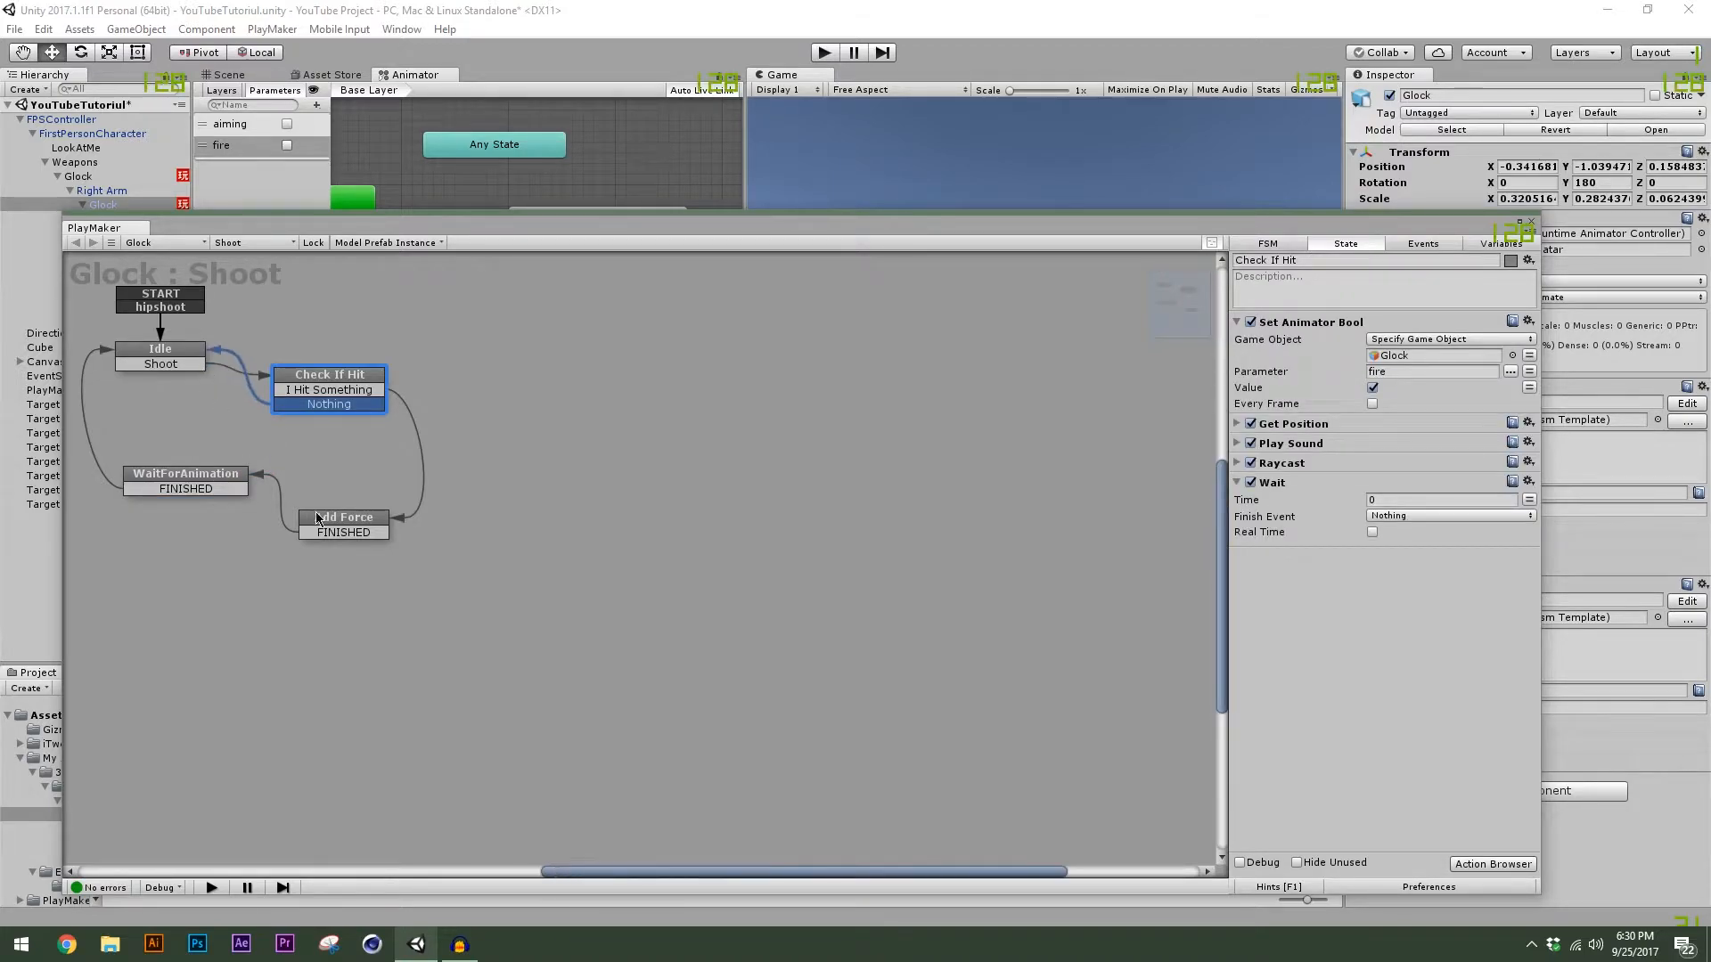
pyautogui.moveTo(312, 532); pyautogui.dragTo(201, 358)
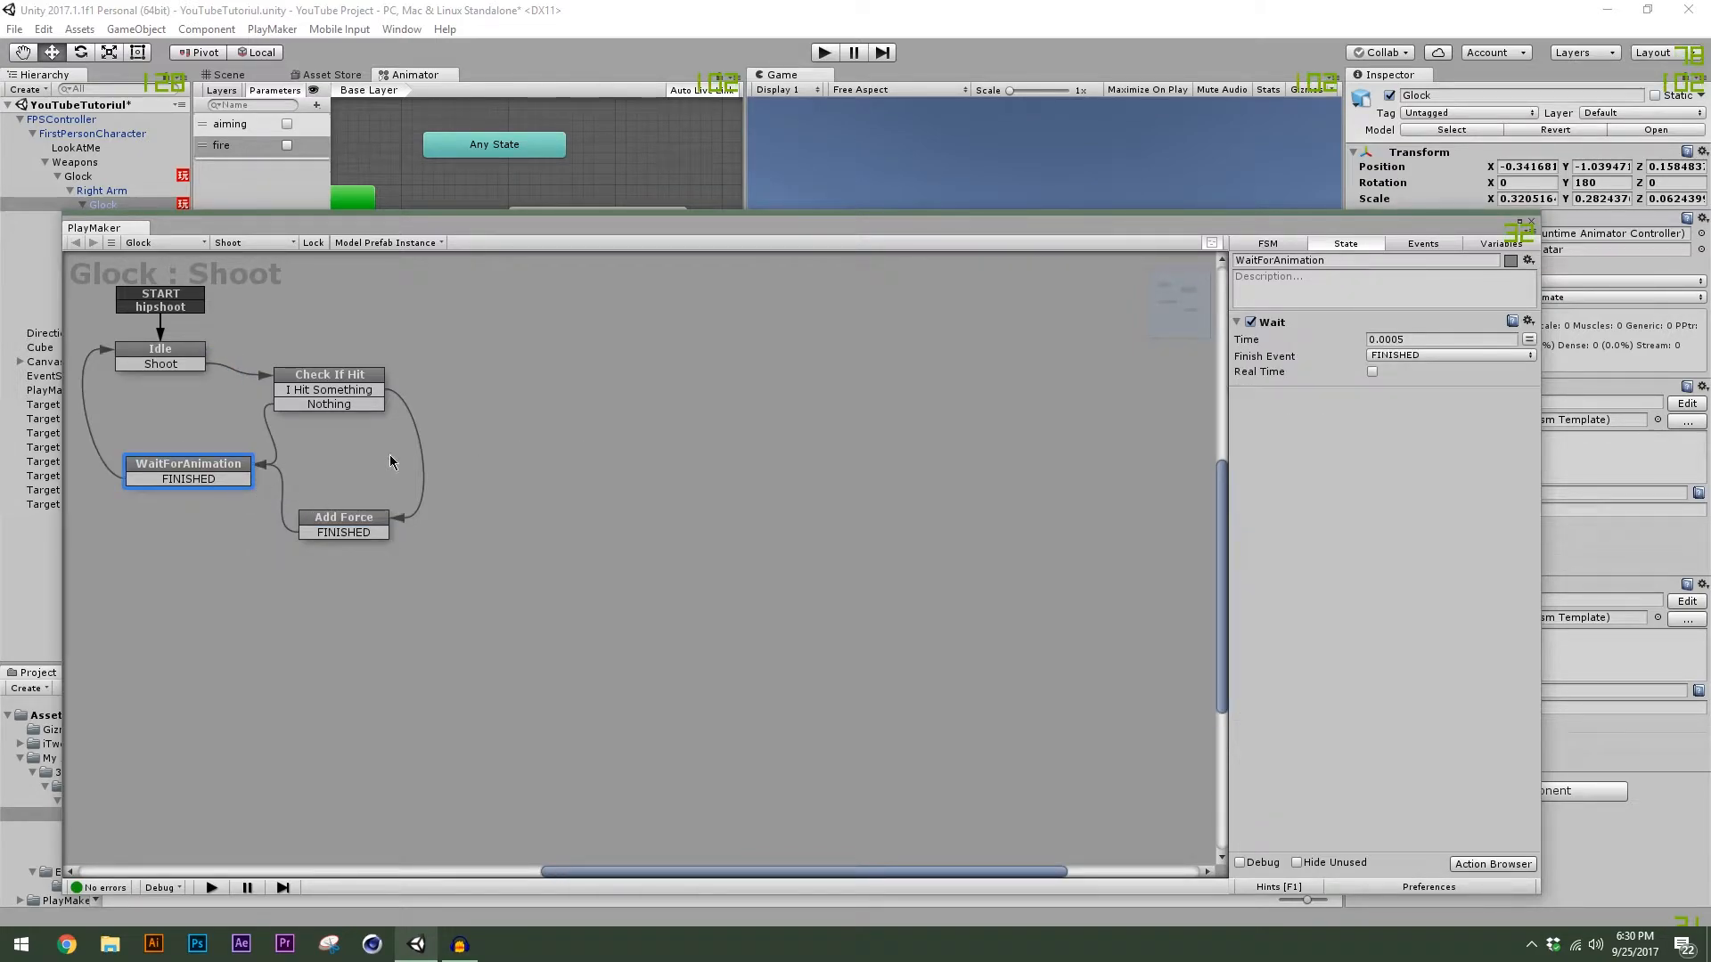
# Compare the Wait action in WaitForAnimation with the Idle state's Set Animator Bool action for fire.
pyautogui.click(1276, 321)
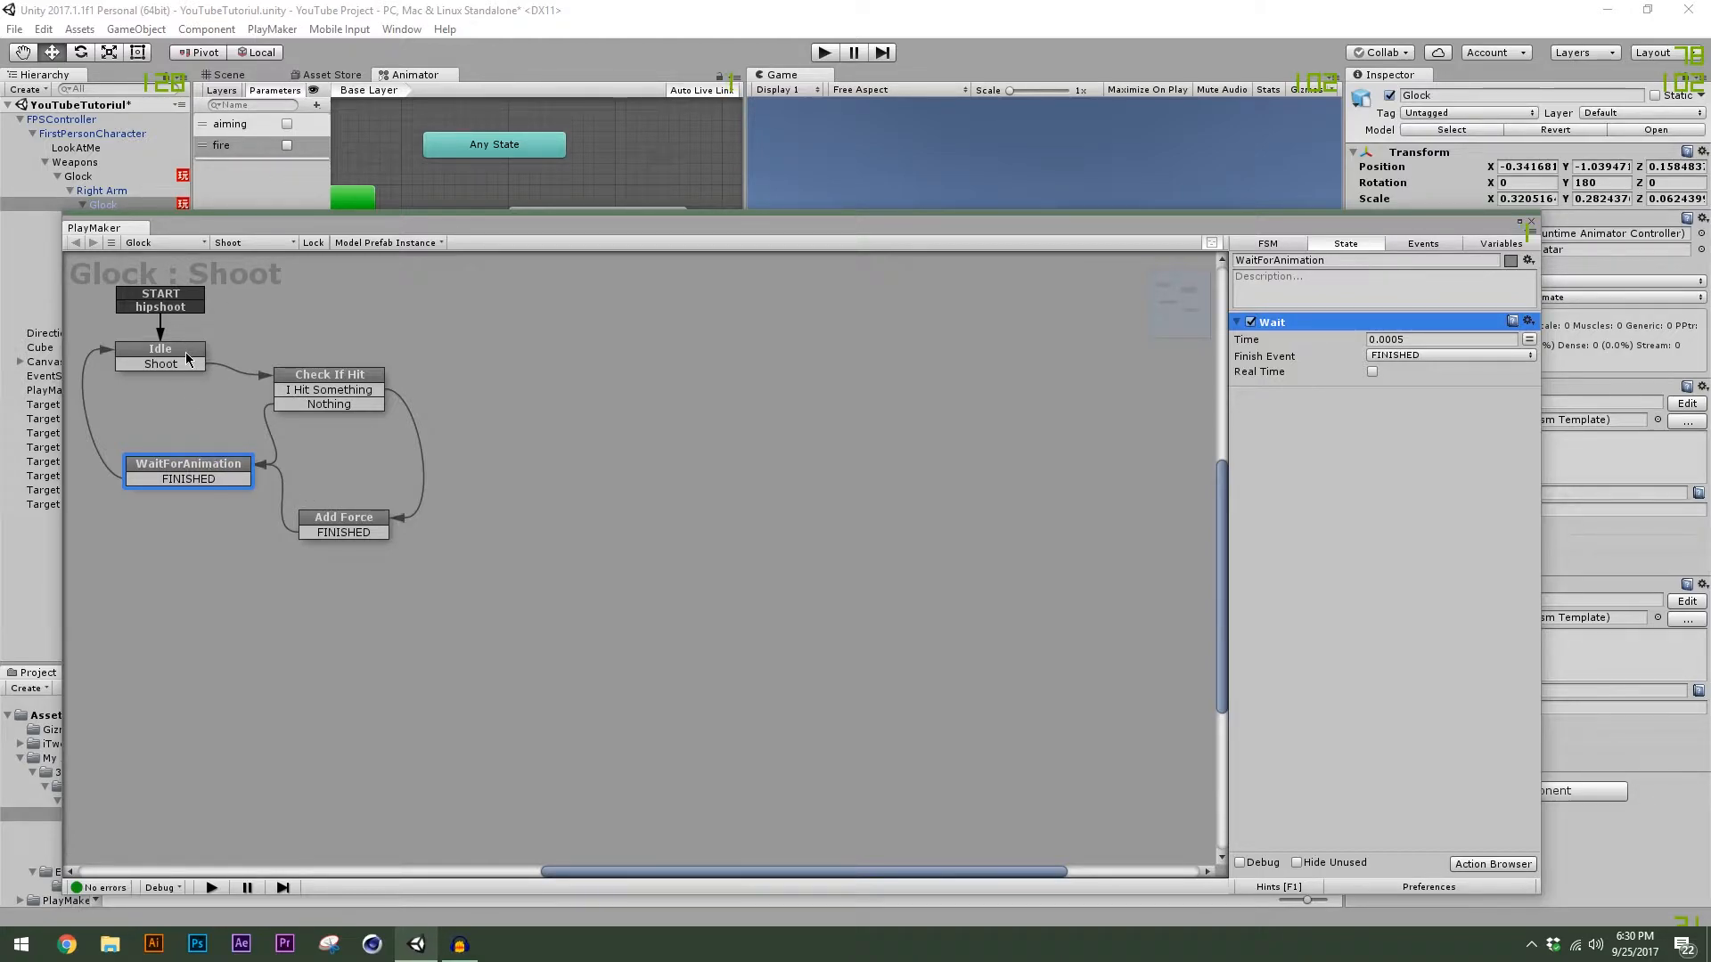
pyautogui.click(185, 352)
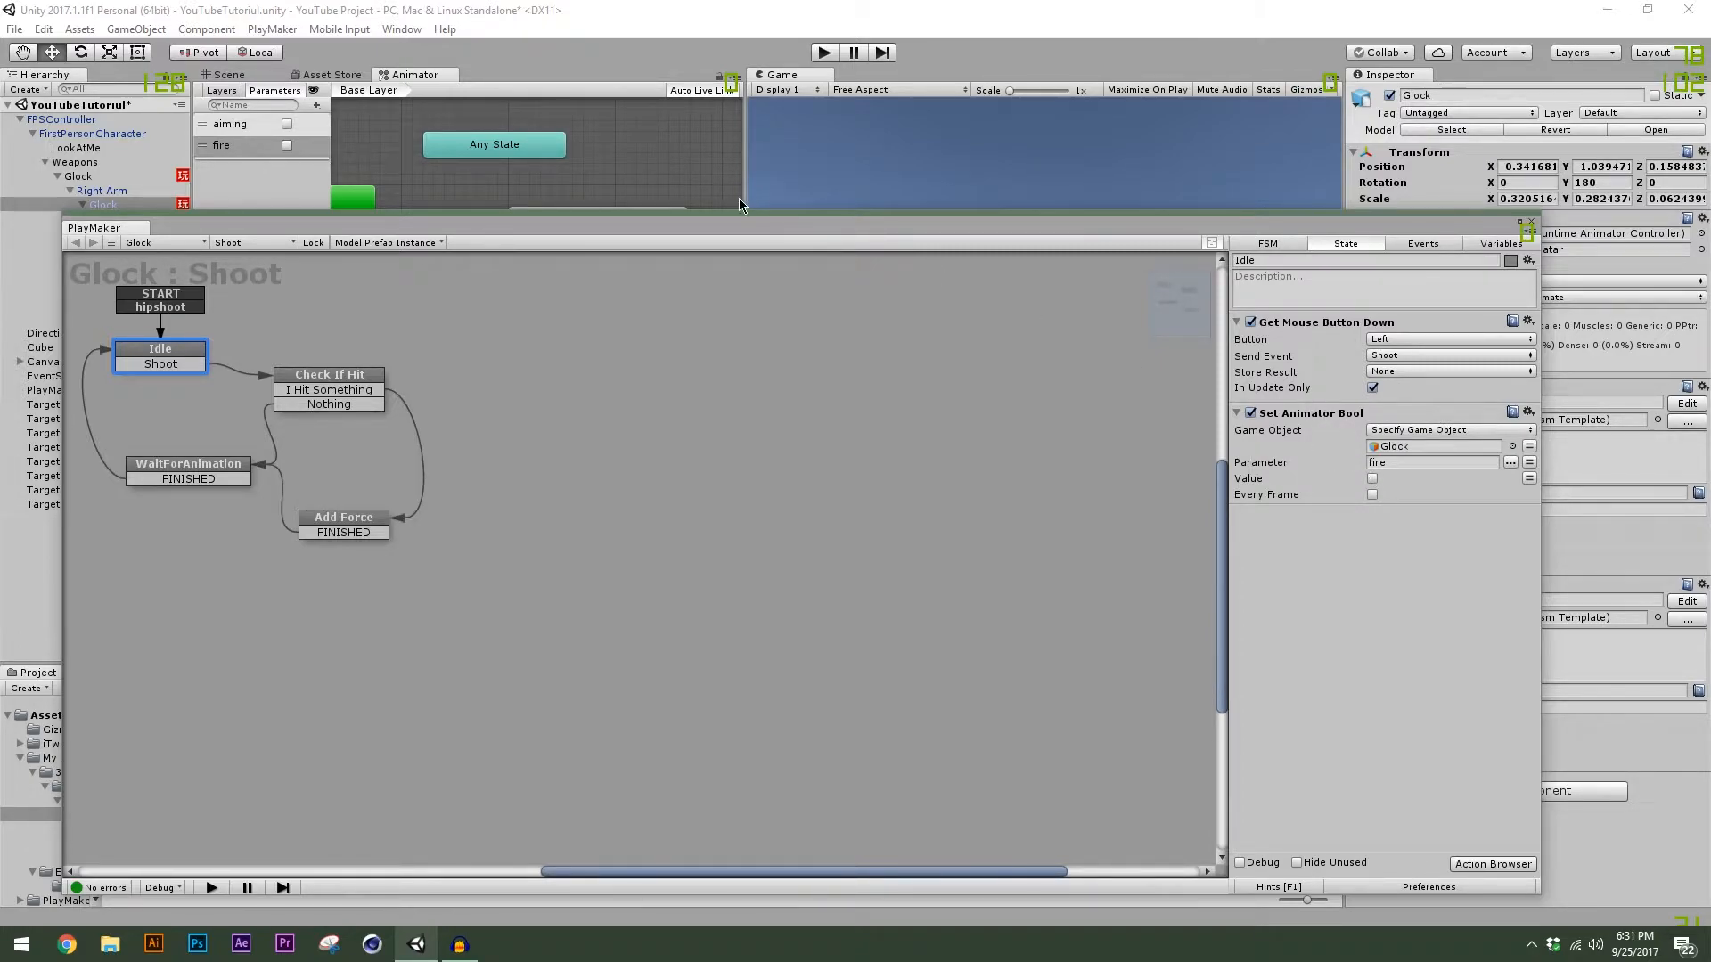
pyautogui.moveTo(756, 229); pyautogui.dragTo(750, 226)
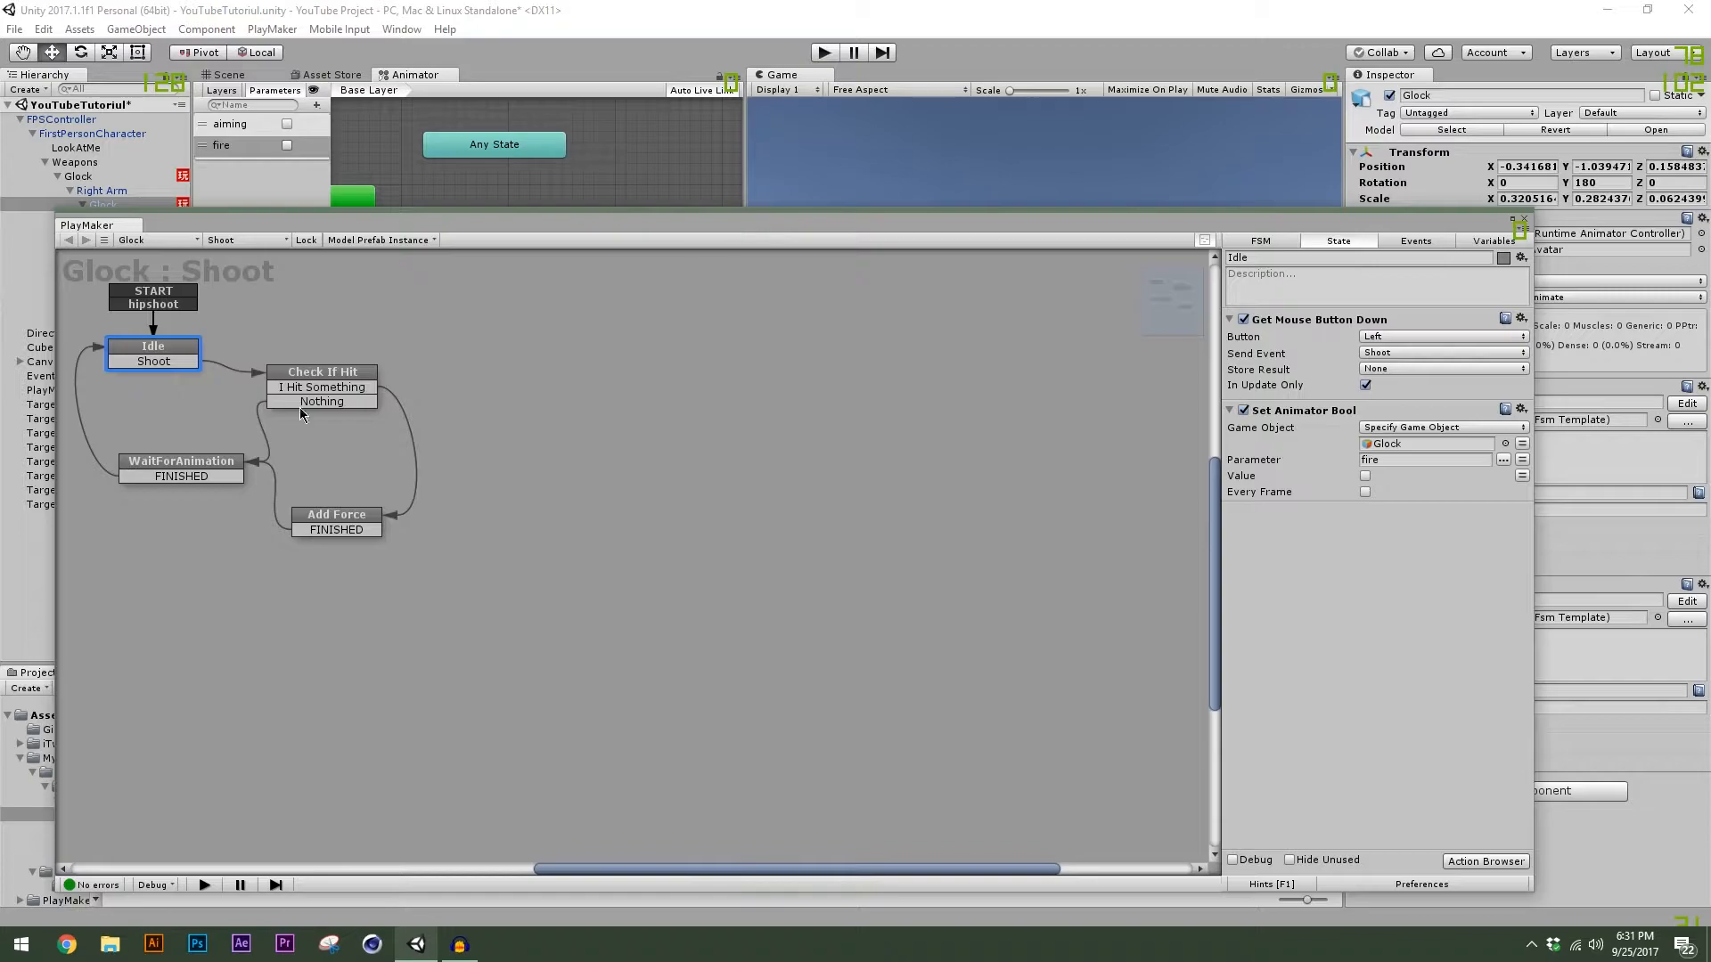
pyautogui.click(196, 470)
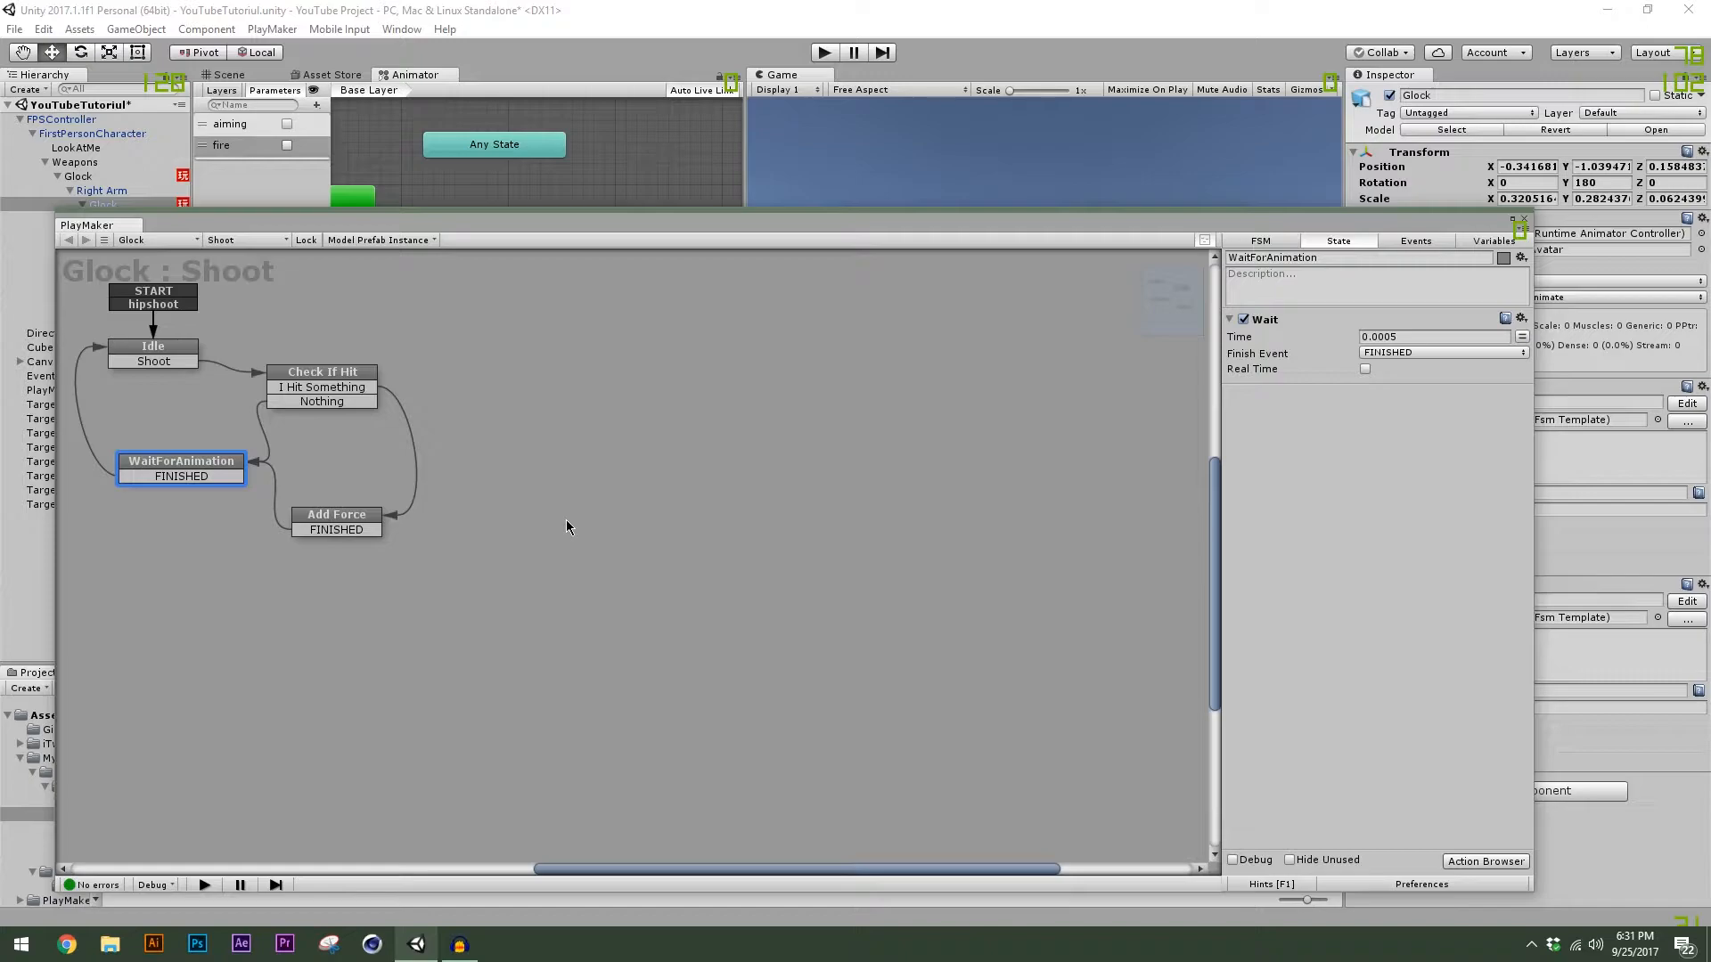
pyautogui.click(186, 359)
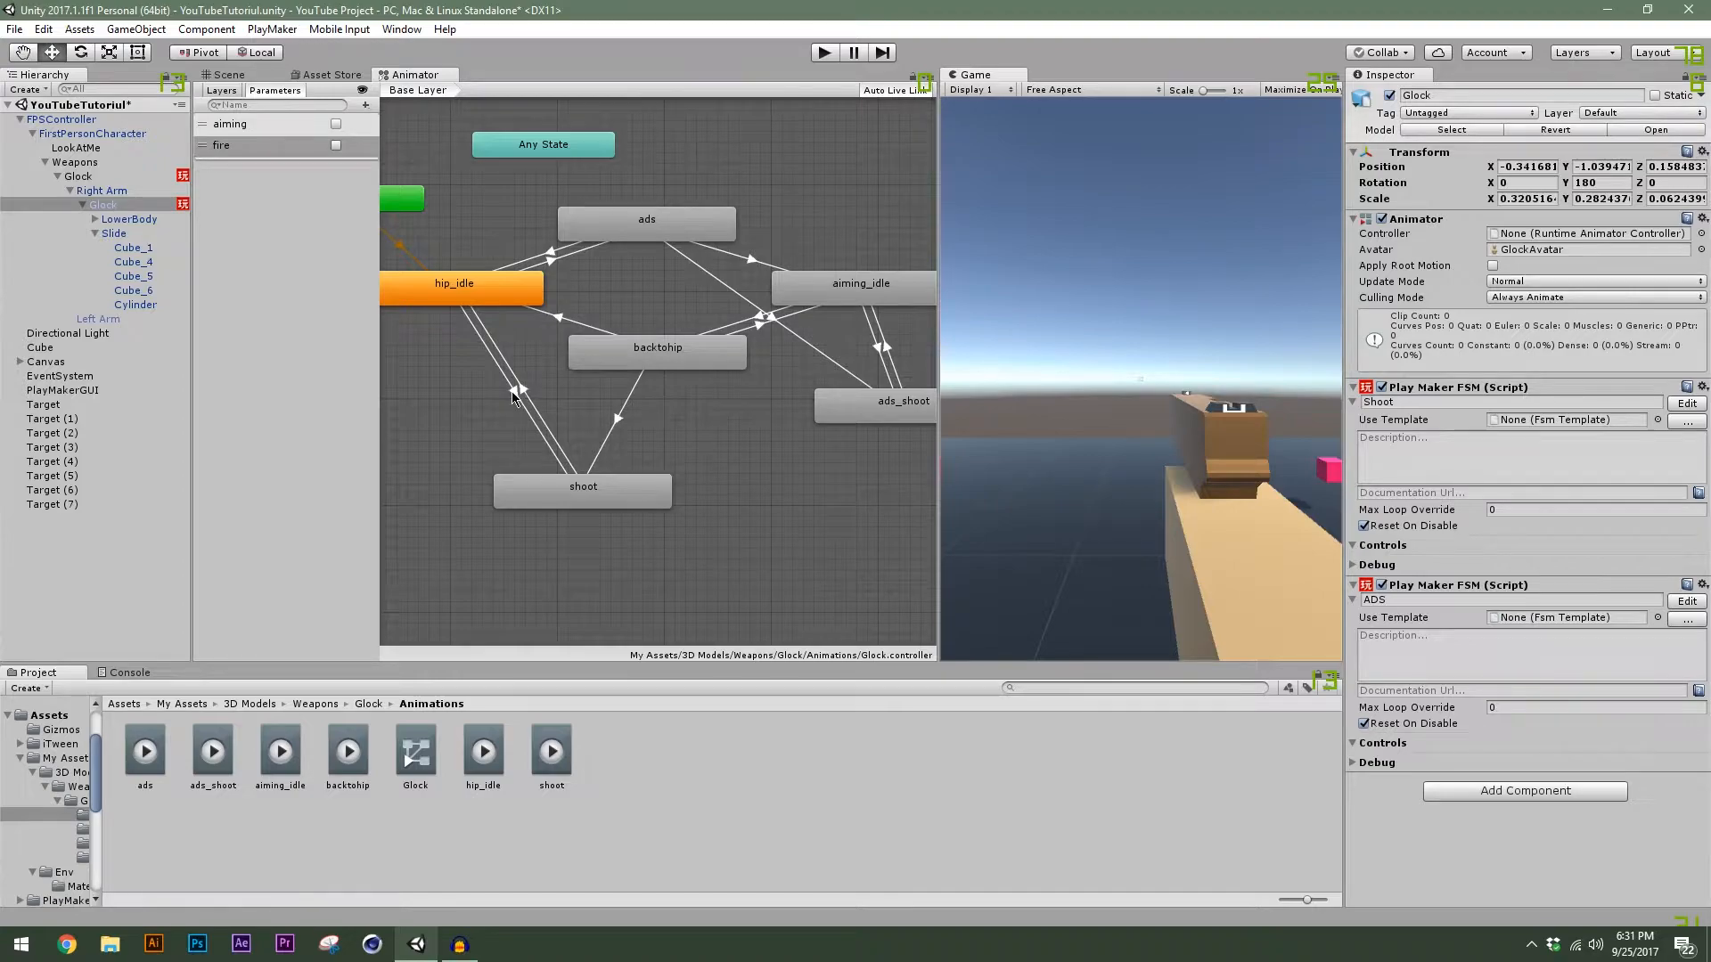
# Review the Animator transitions between hip_idle and shoot in both directions, checking their conditions and exit time.
pyautogui.click(515, 397)
pyautogui.click(590, 496)
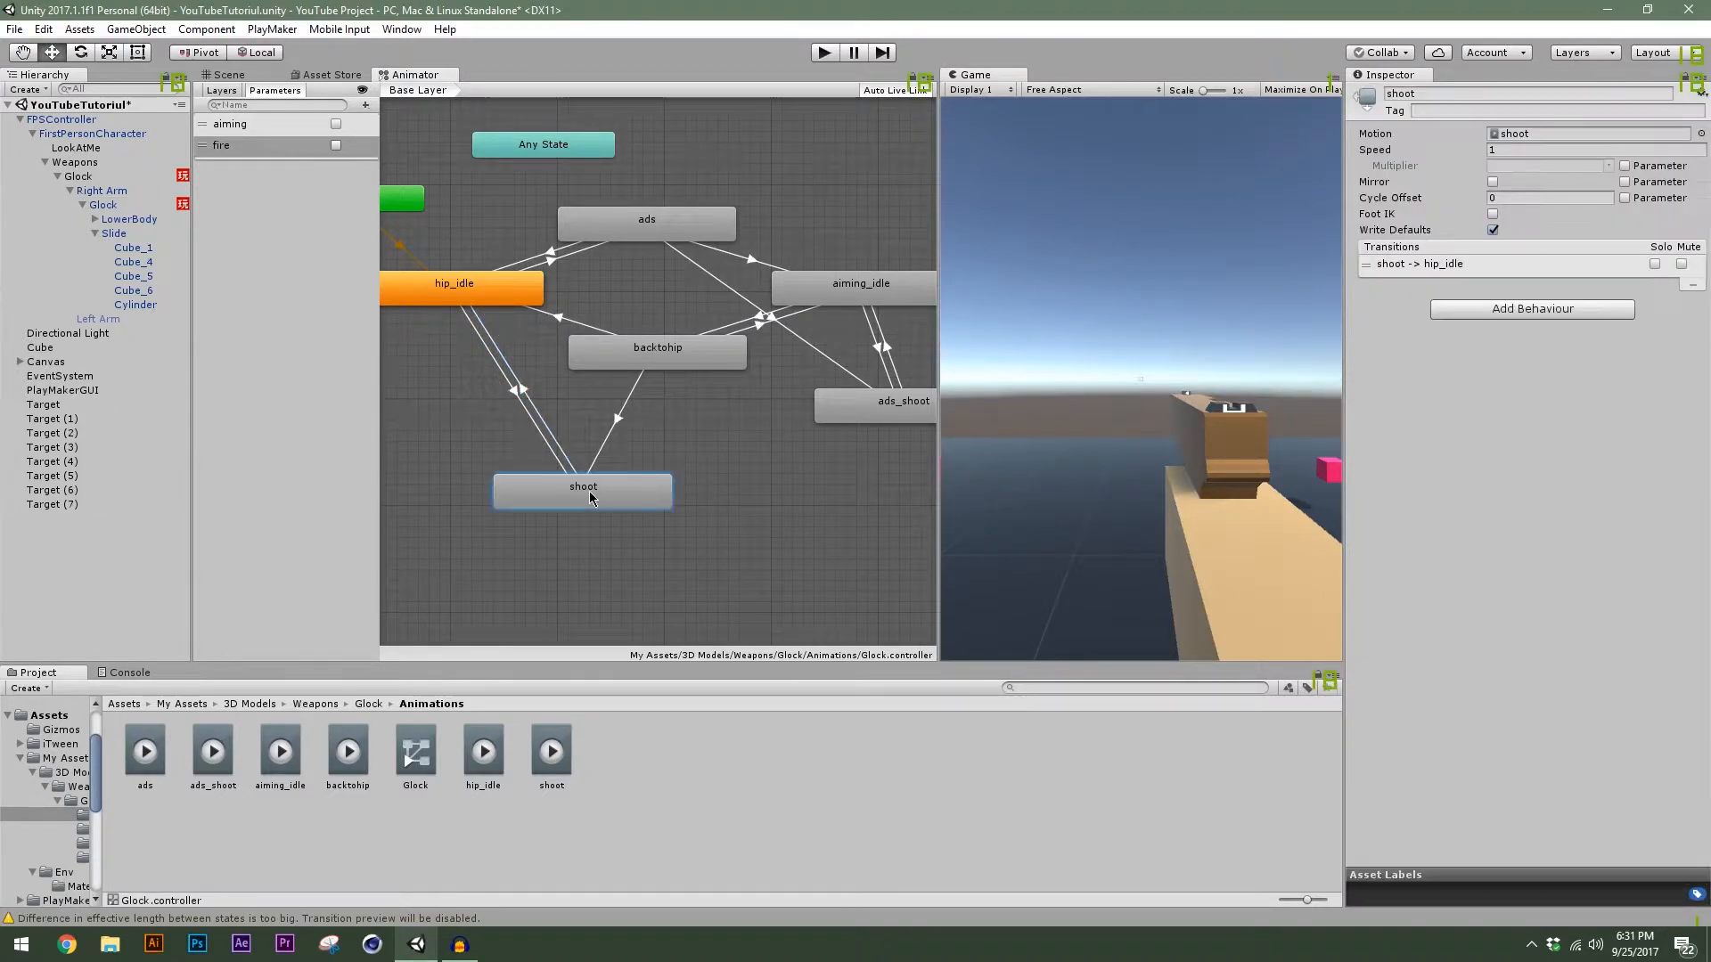
pyautogui.click(522, 381)
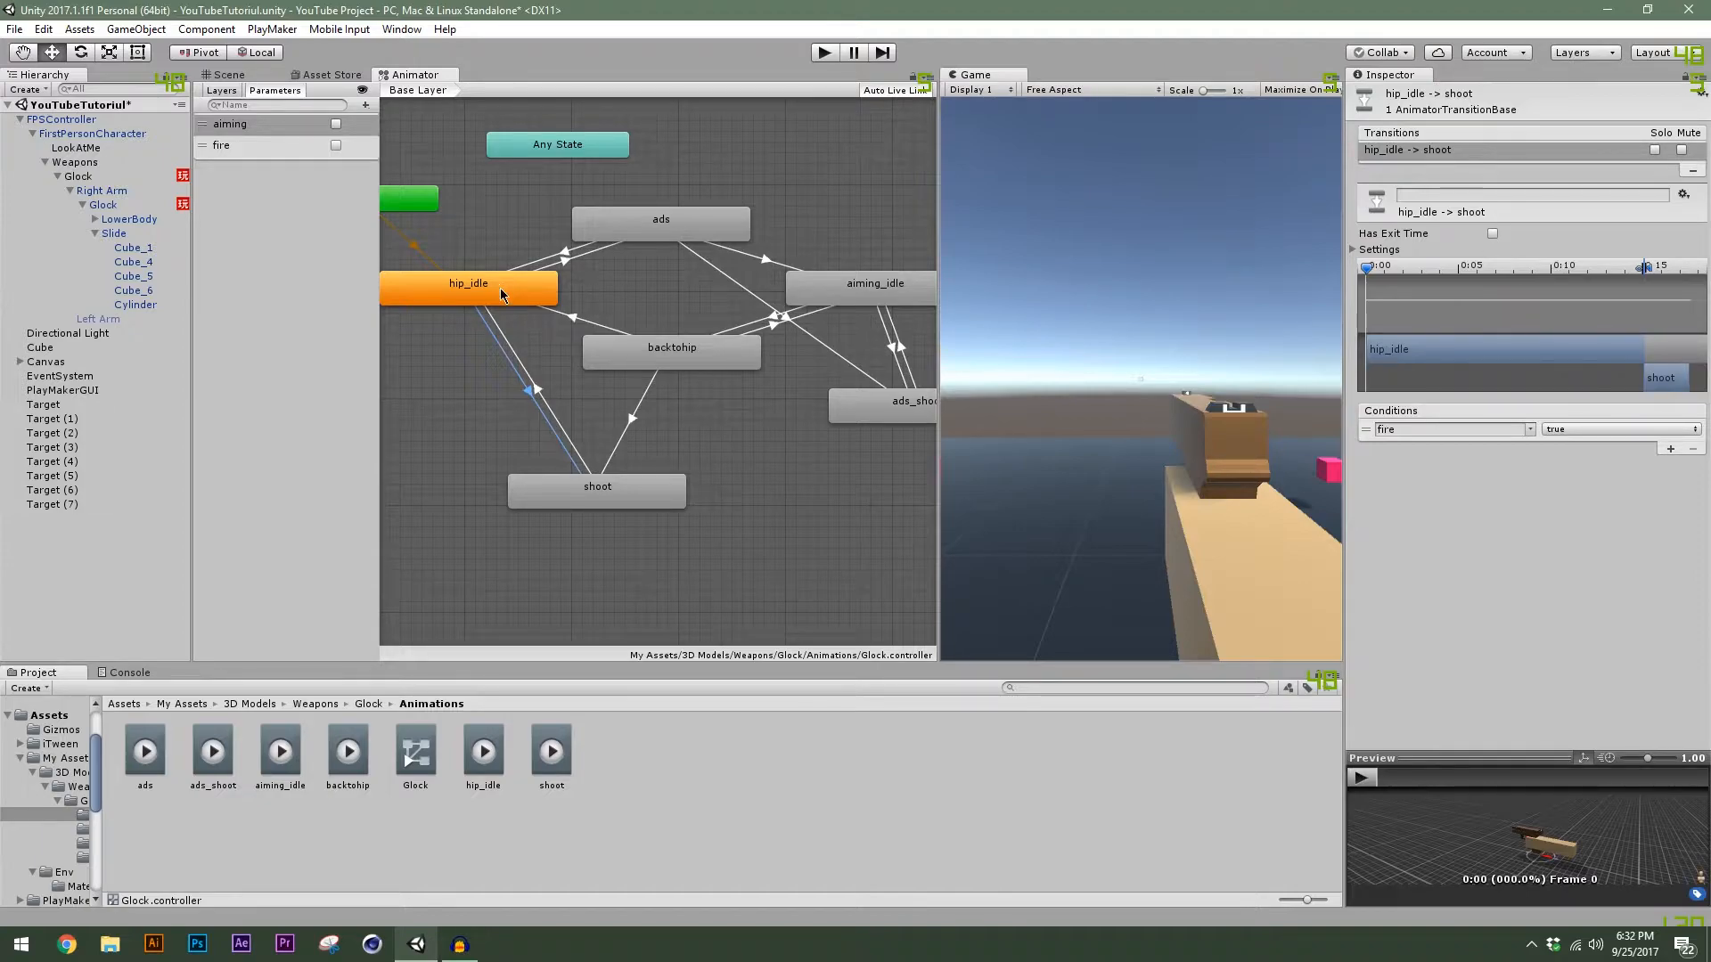
pyautogui.click(537, 392)
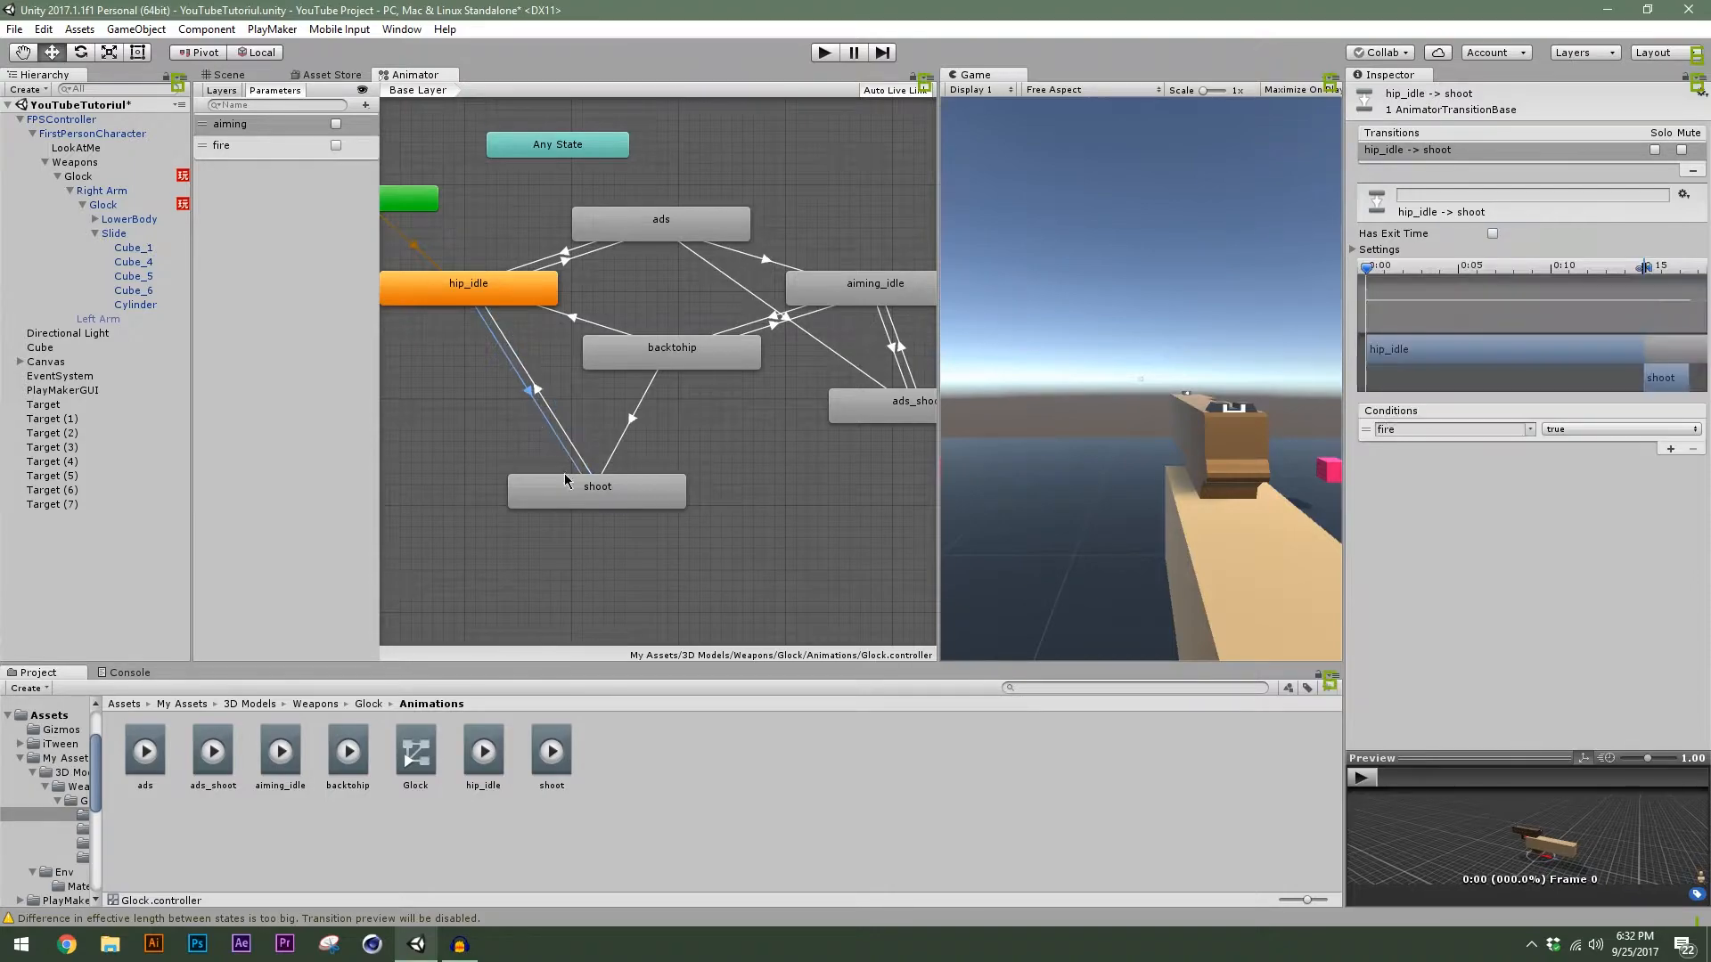
pyautogui.click(499, 299)
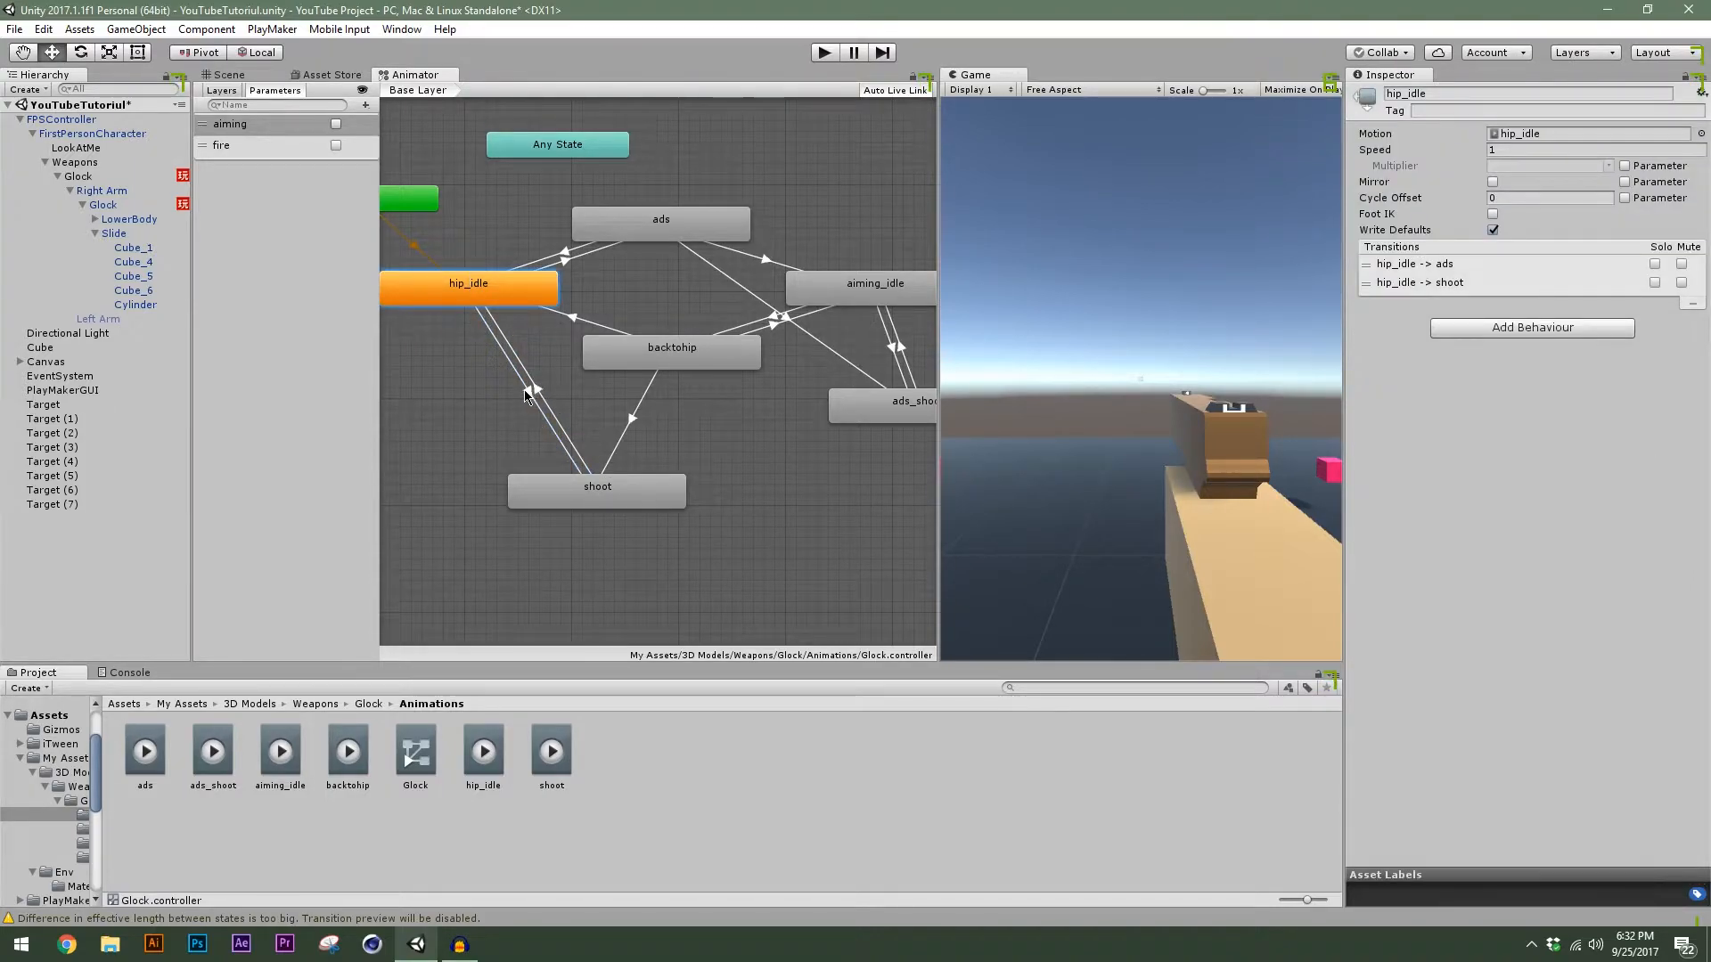
pyautogui.click(527, 395)
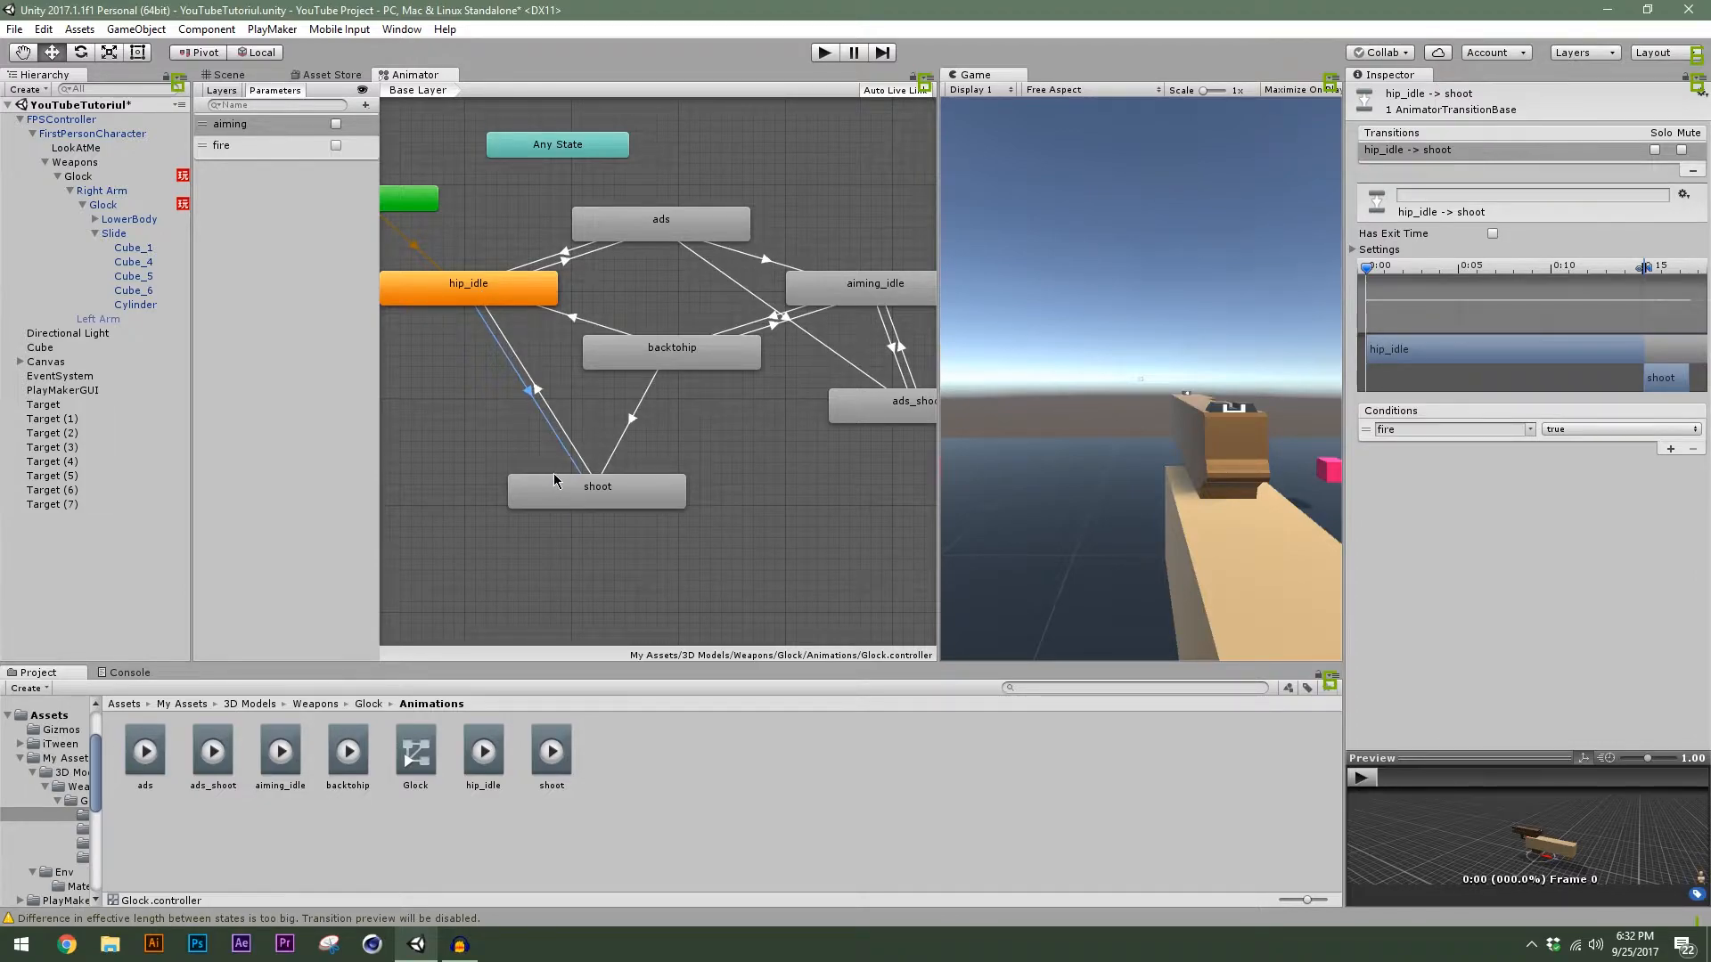
pyautogui.click(545, 395)
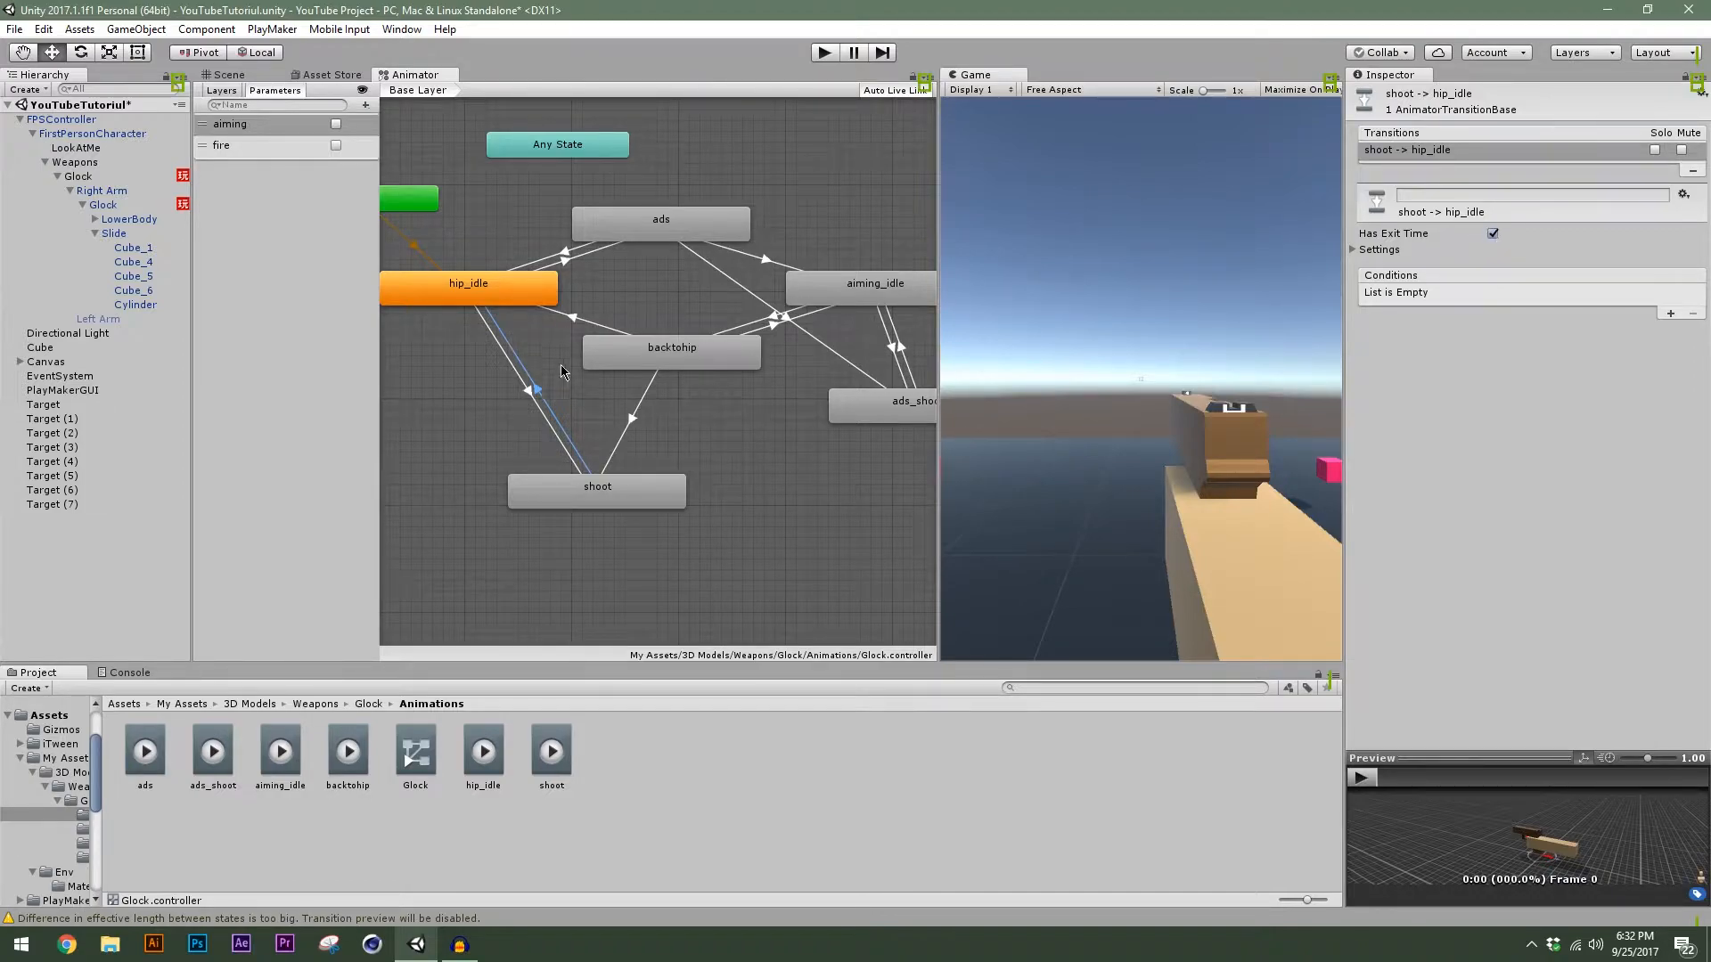
pyautogui.click(487, 294)
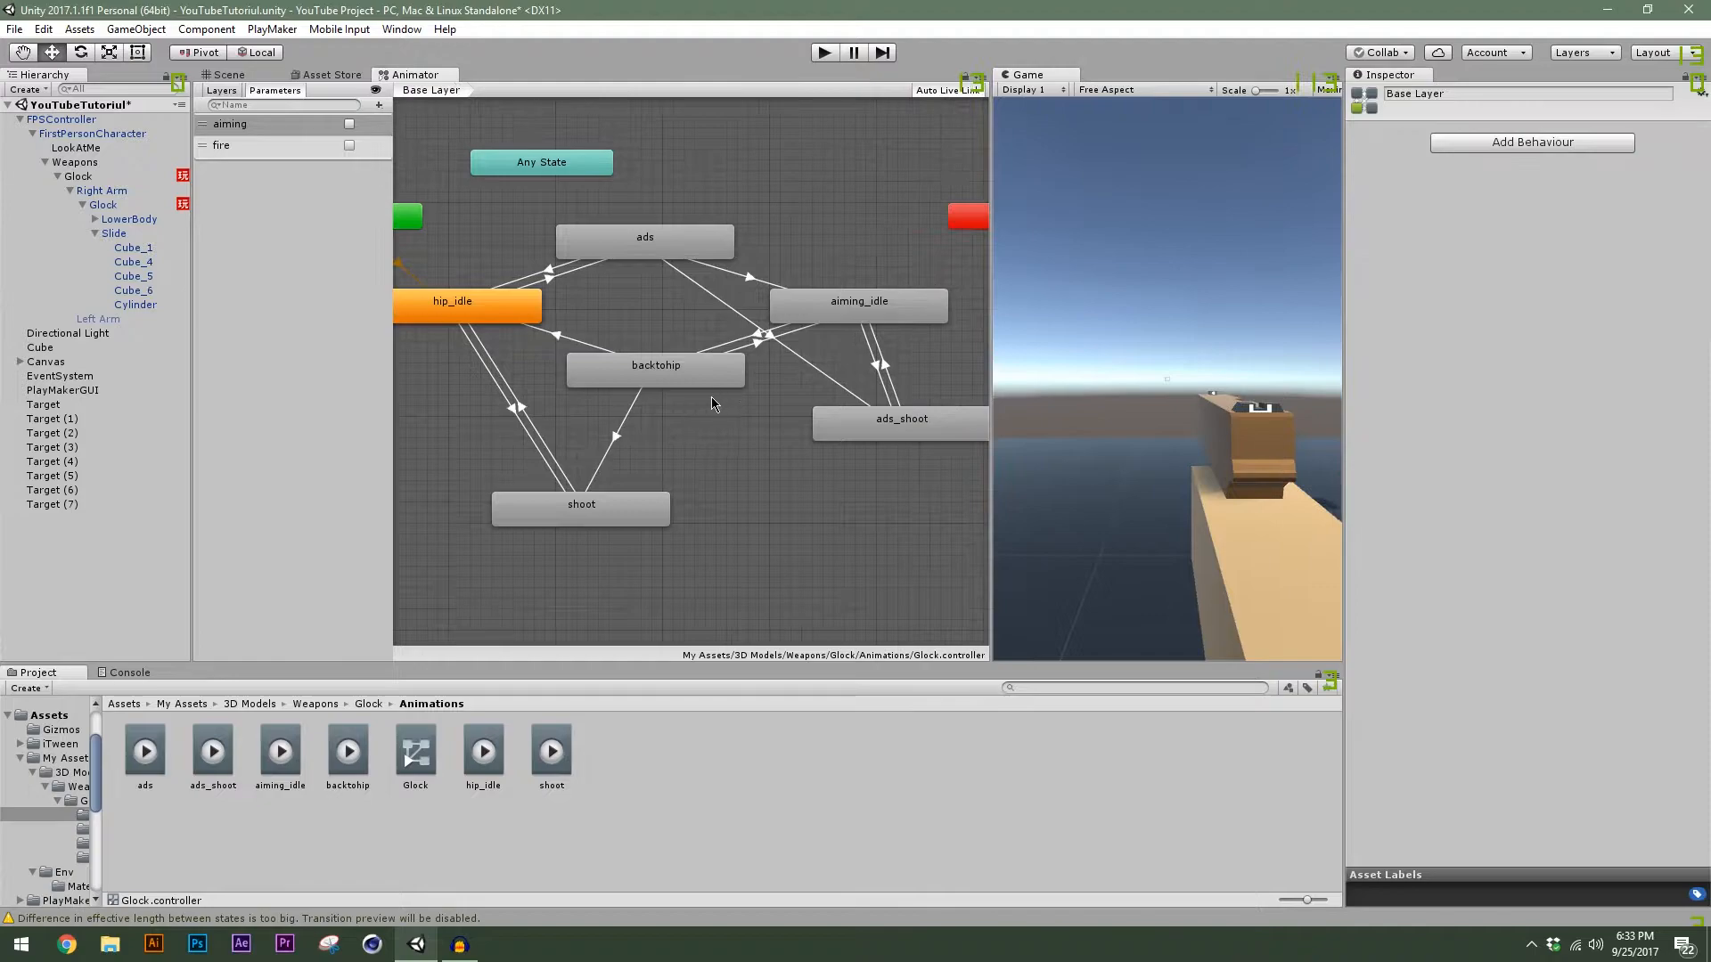
# Examine the backtohip state and its transition to shoot, and compare the aiming_idle and hip_idle states it connects.
pyautogui.click(663, 382)
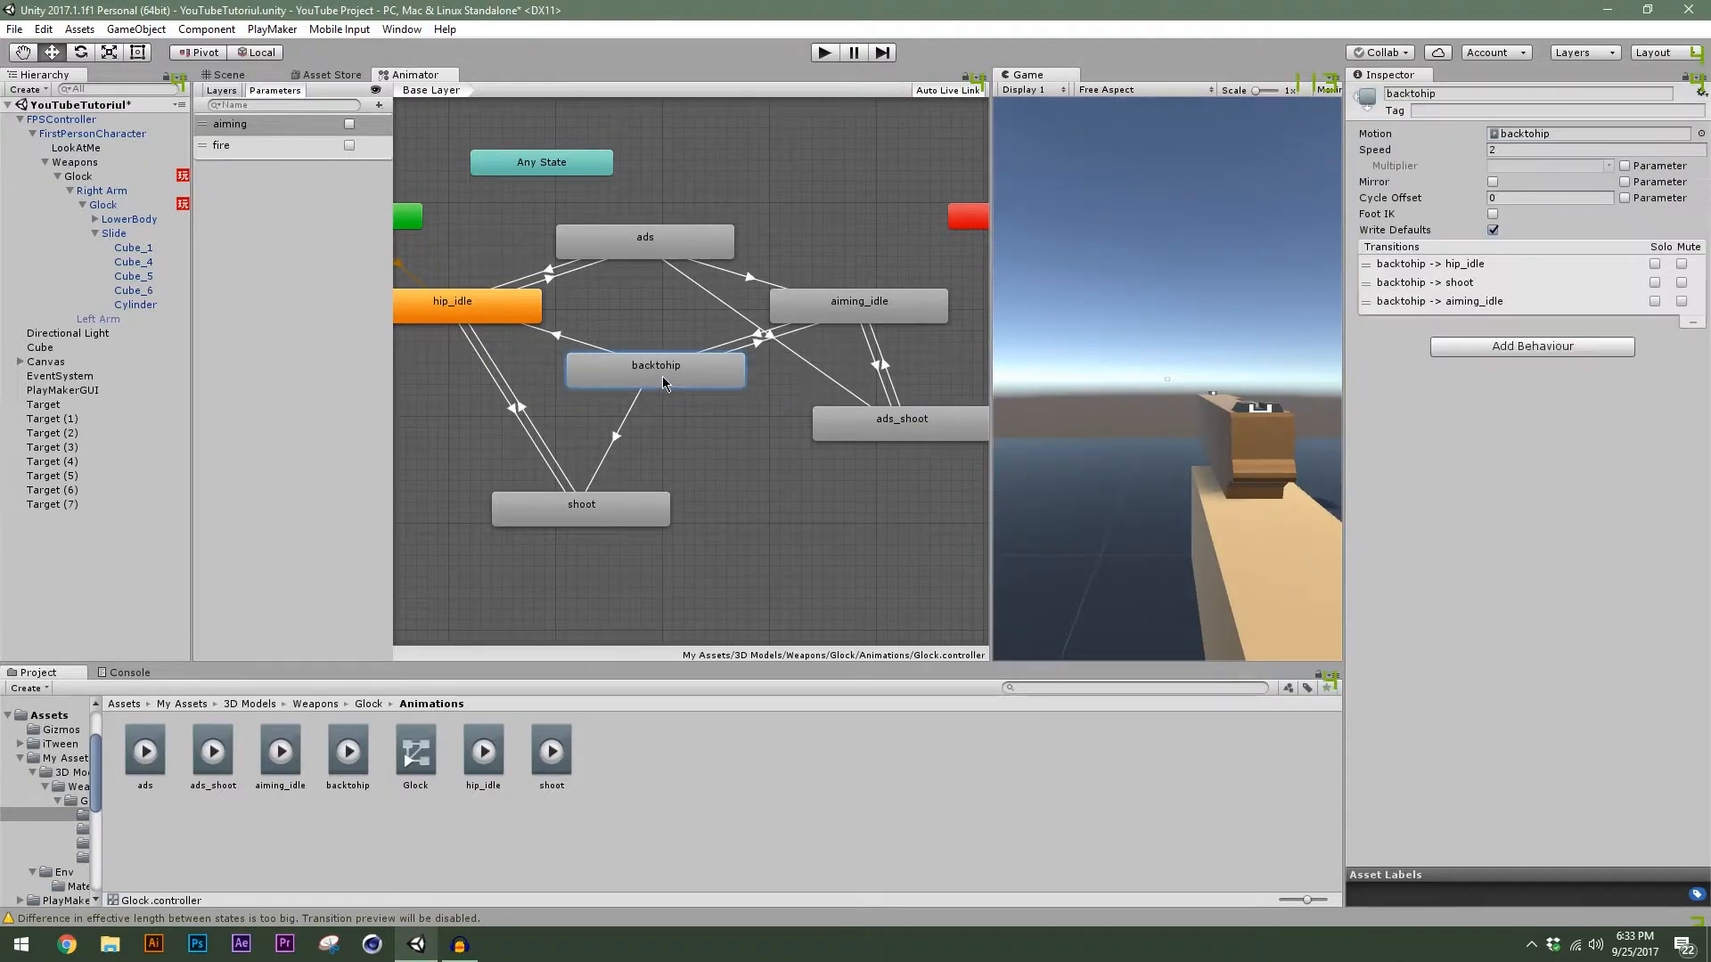
pyautogui.click(616, 442)
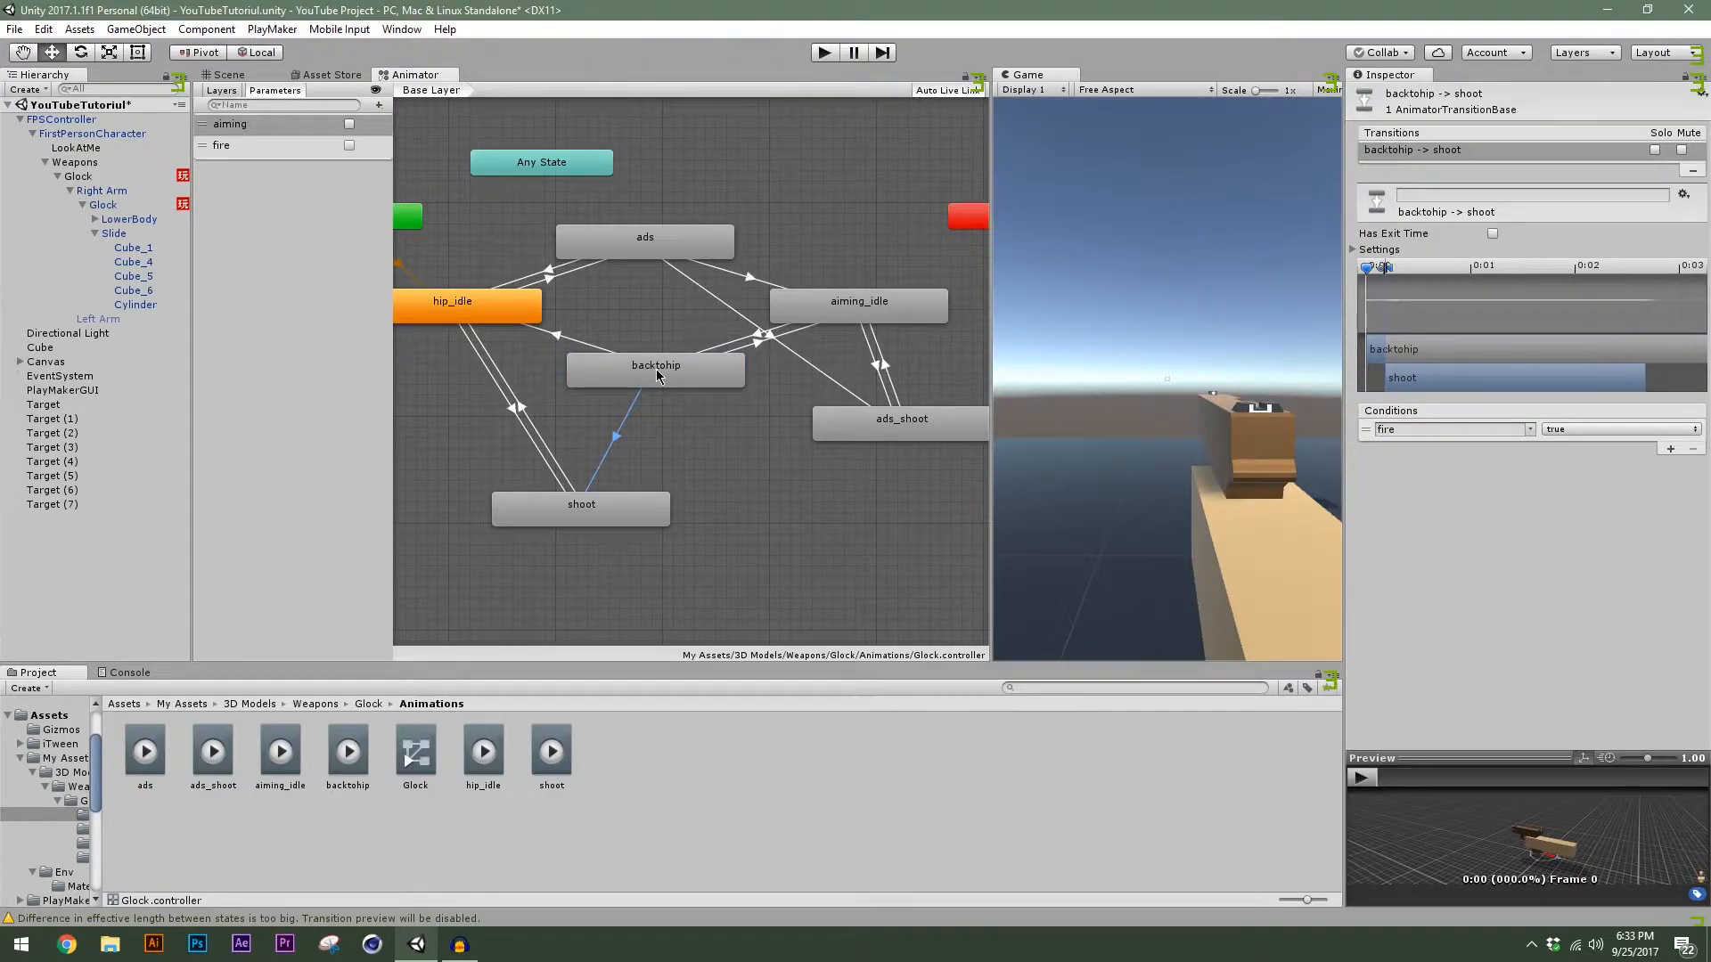
pyautogui.click(868, 303)
pyautogui.click(464, 311)
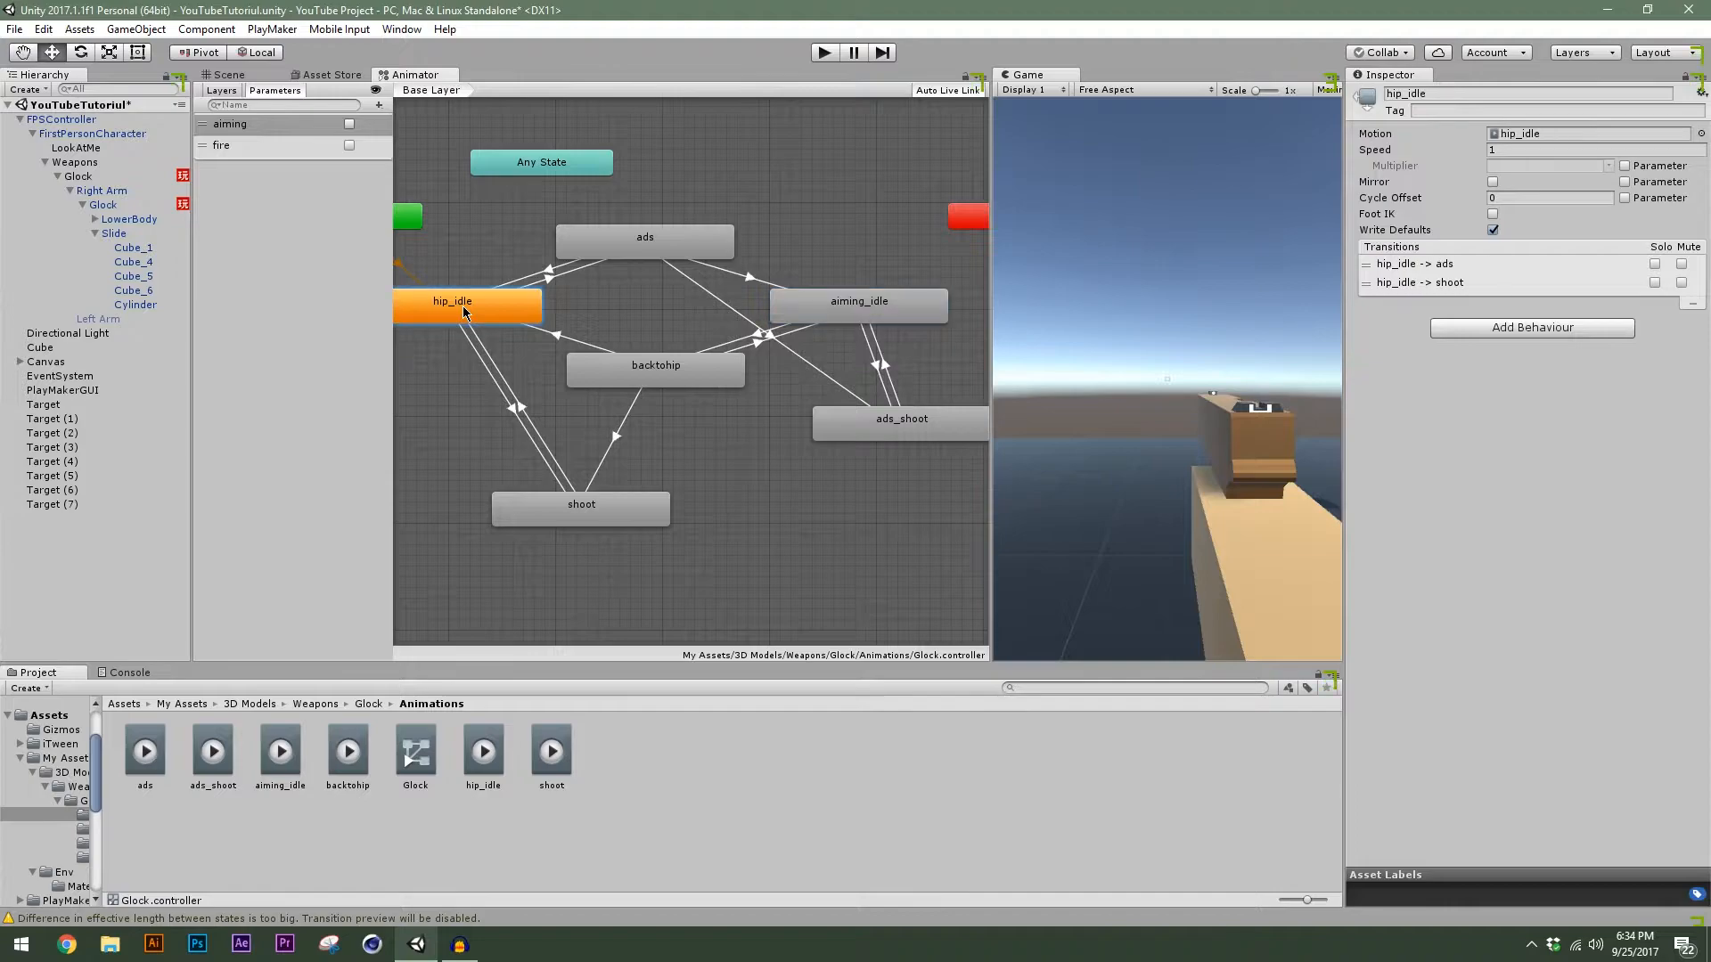
pyautogui.click(924, 309)
pyautogui.click(474, 307)
pyautogui.click(848, 317)
pyautogui.click(486, 310)
# Trace the firing path from backtohip through its fire transition to the shoot state.
pyautogui.click(646, 376)
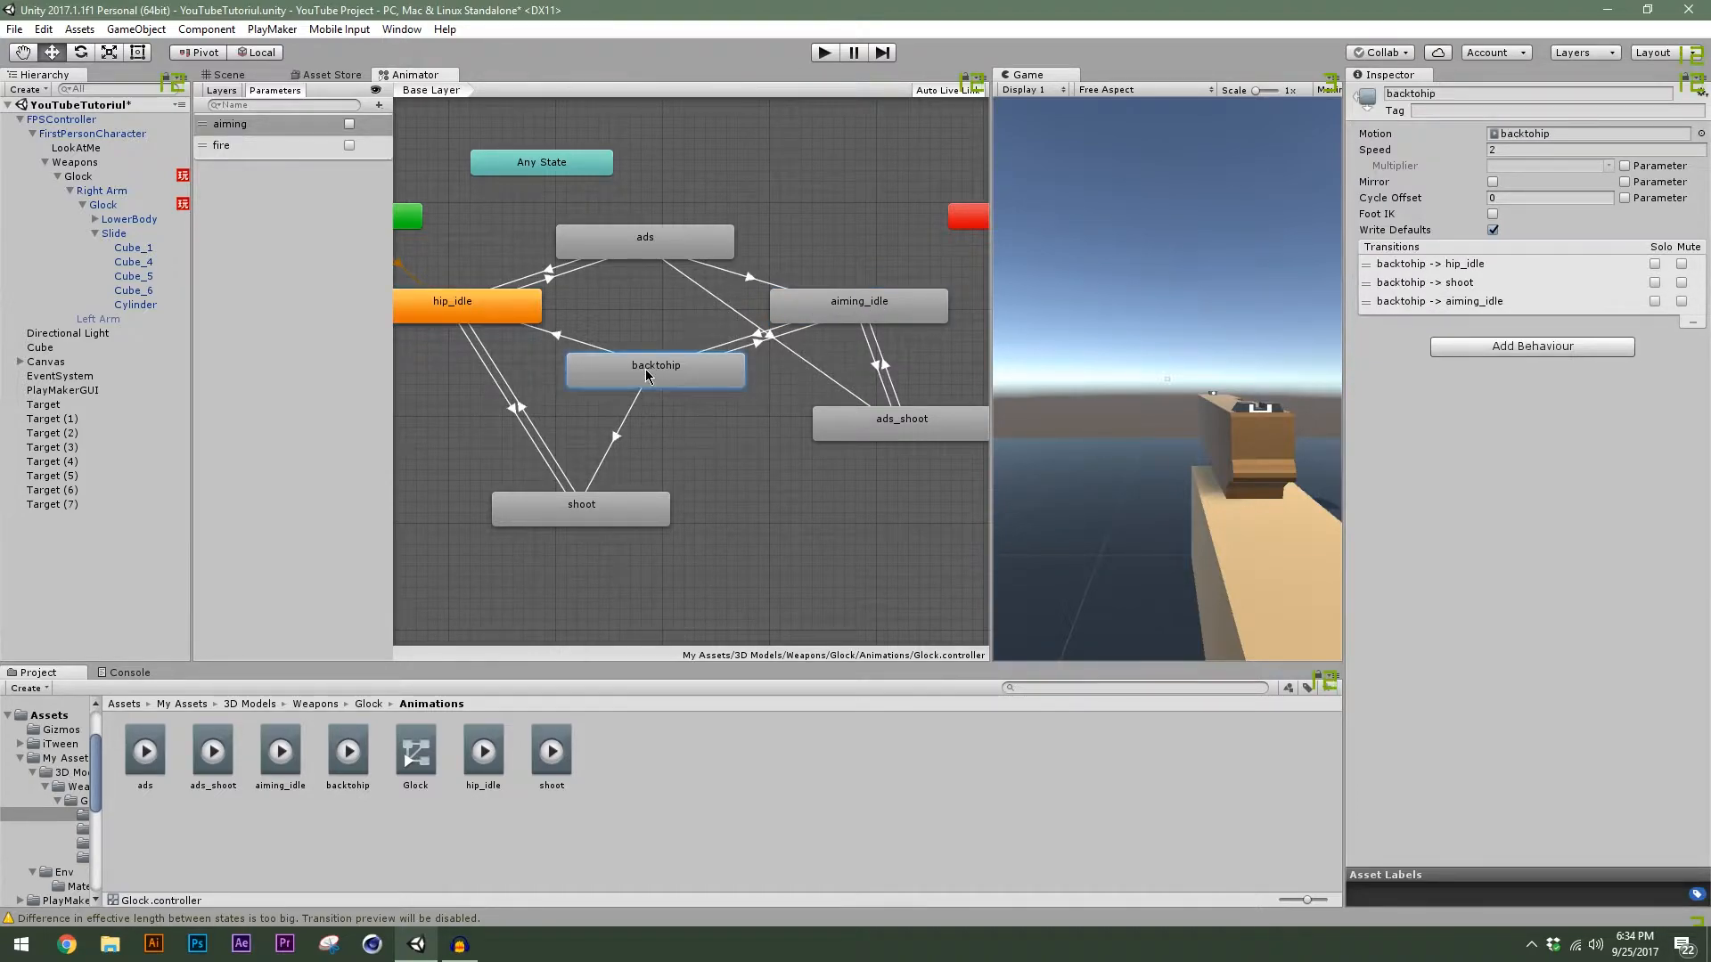
pyautogui.click(613, 443)
pyautogui.click(595, 519)
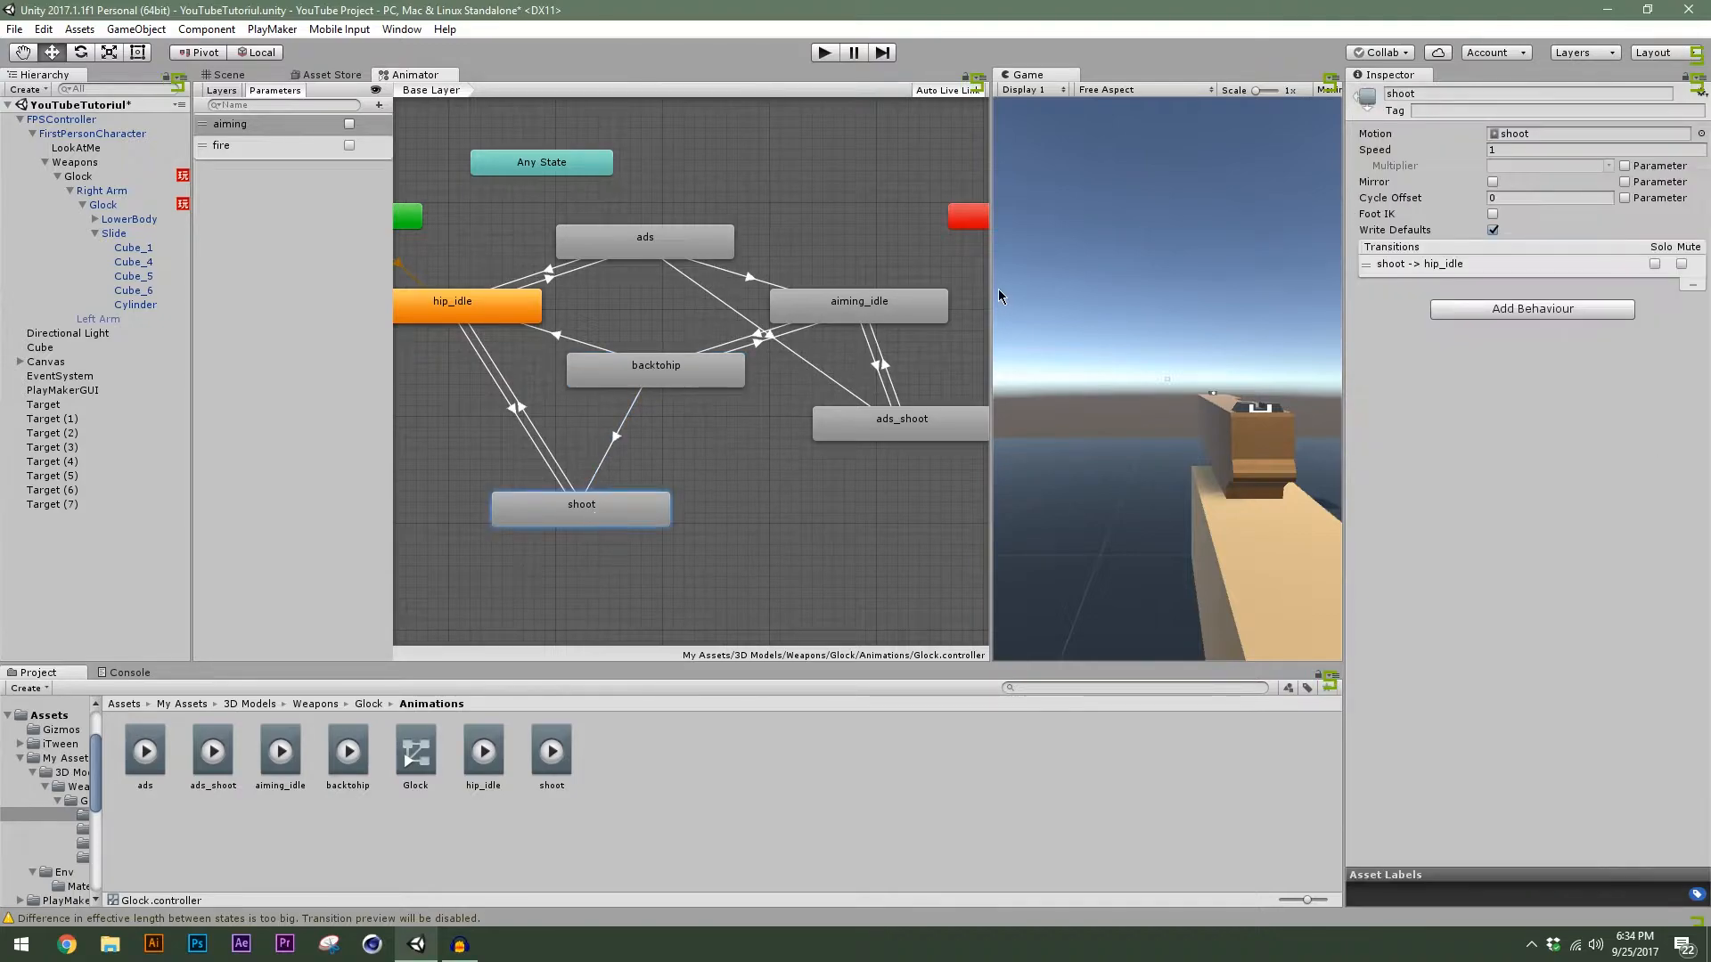
pyautogui.moveTo(991, 308); pyautogui.dragTo(933, 307)
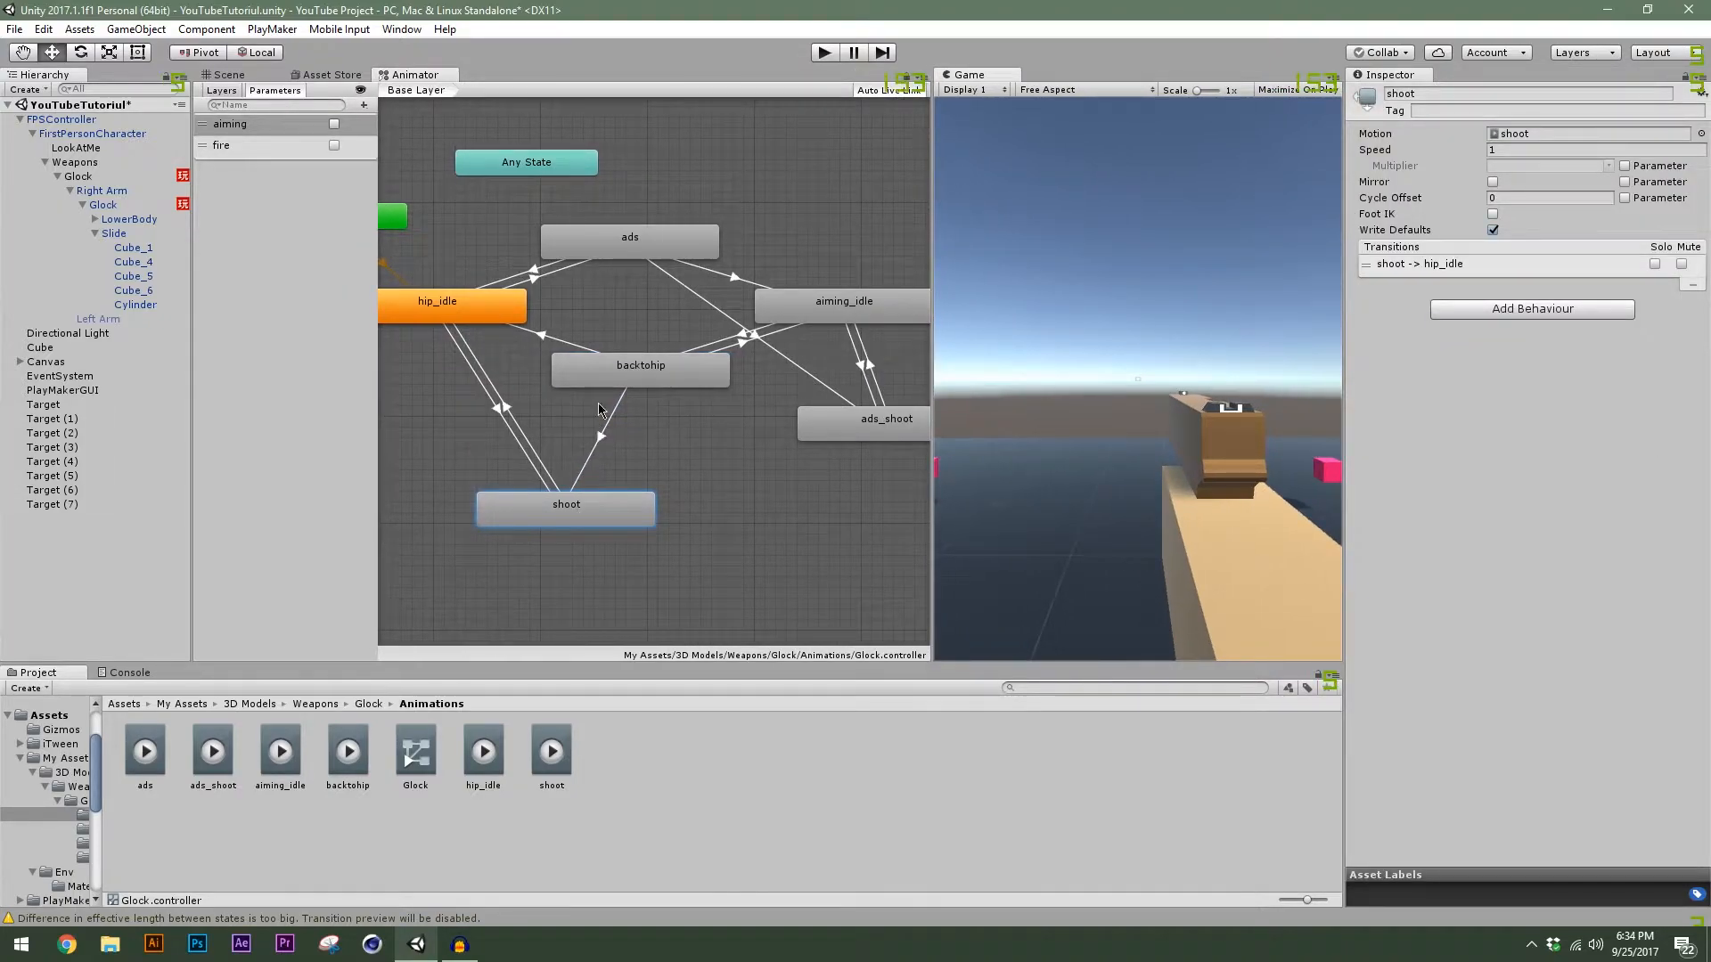
pyautogui.click(642, 378)
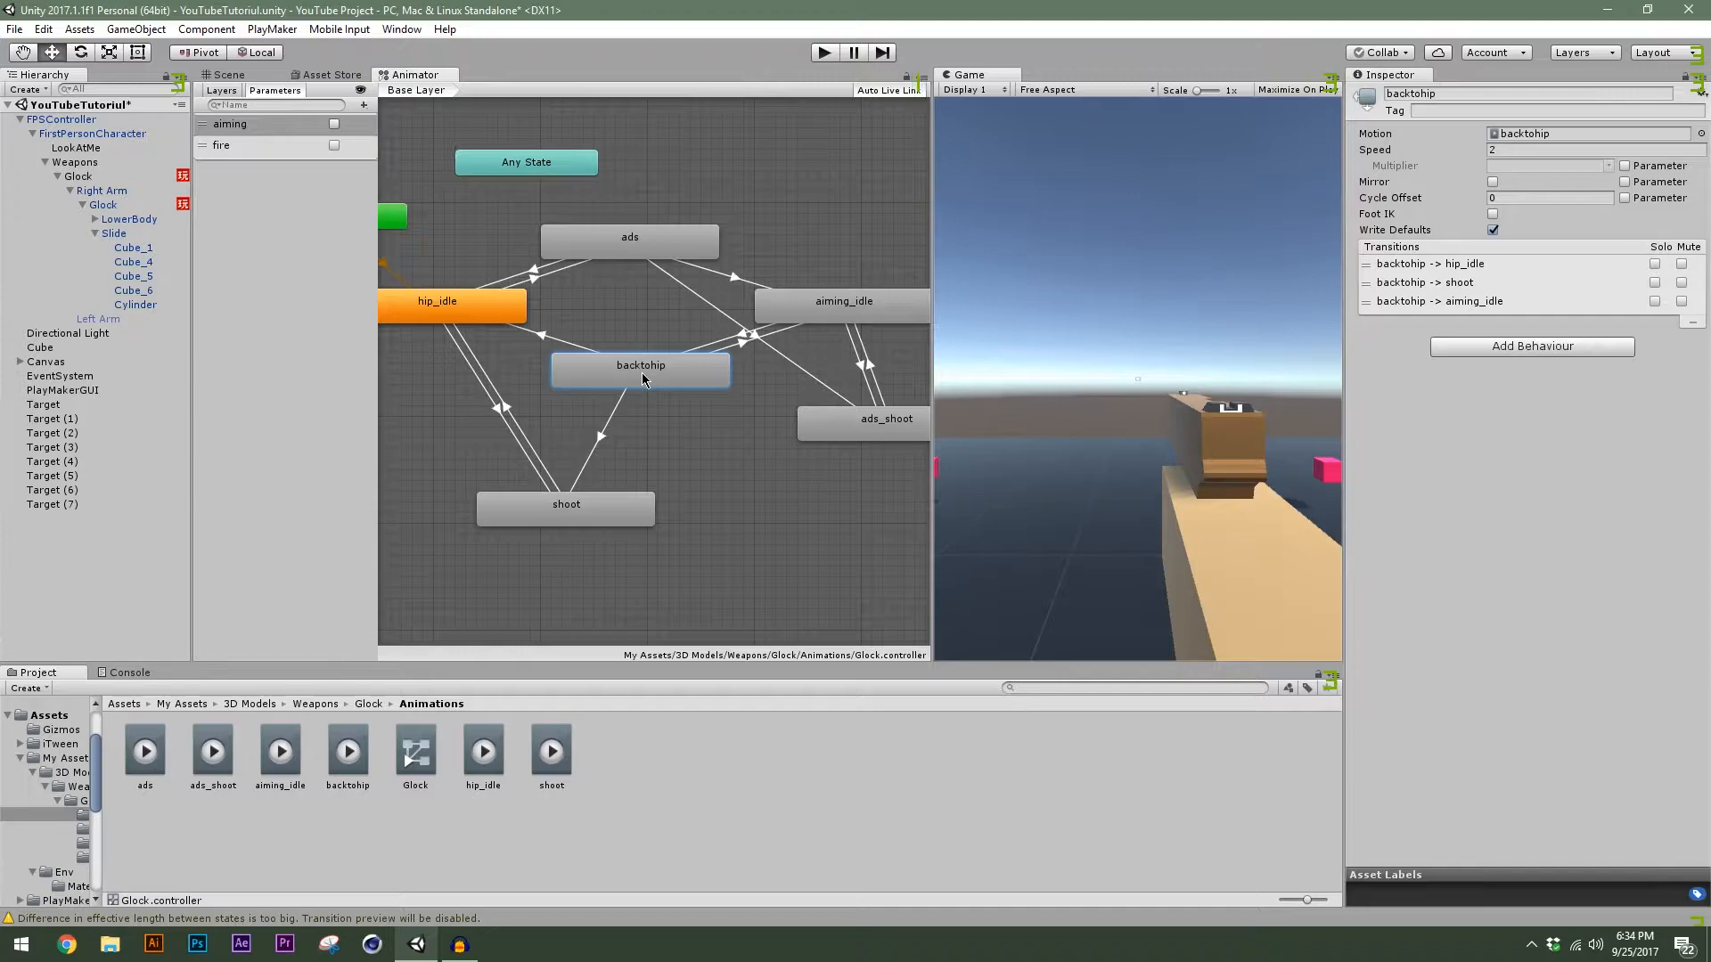
pyautogui.click(602, 441)
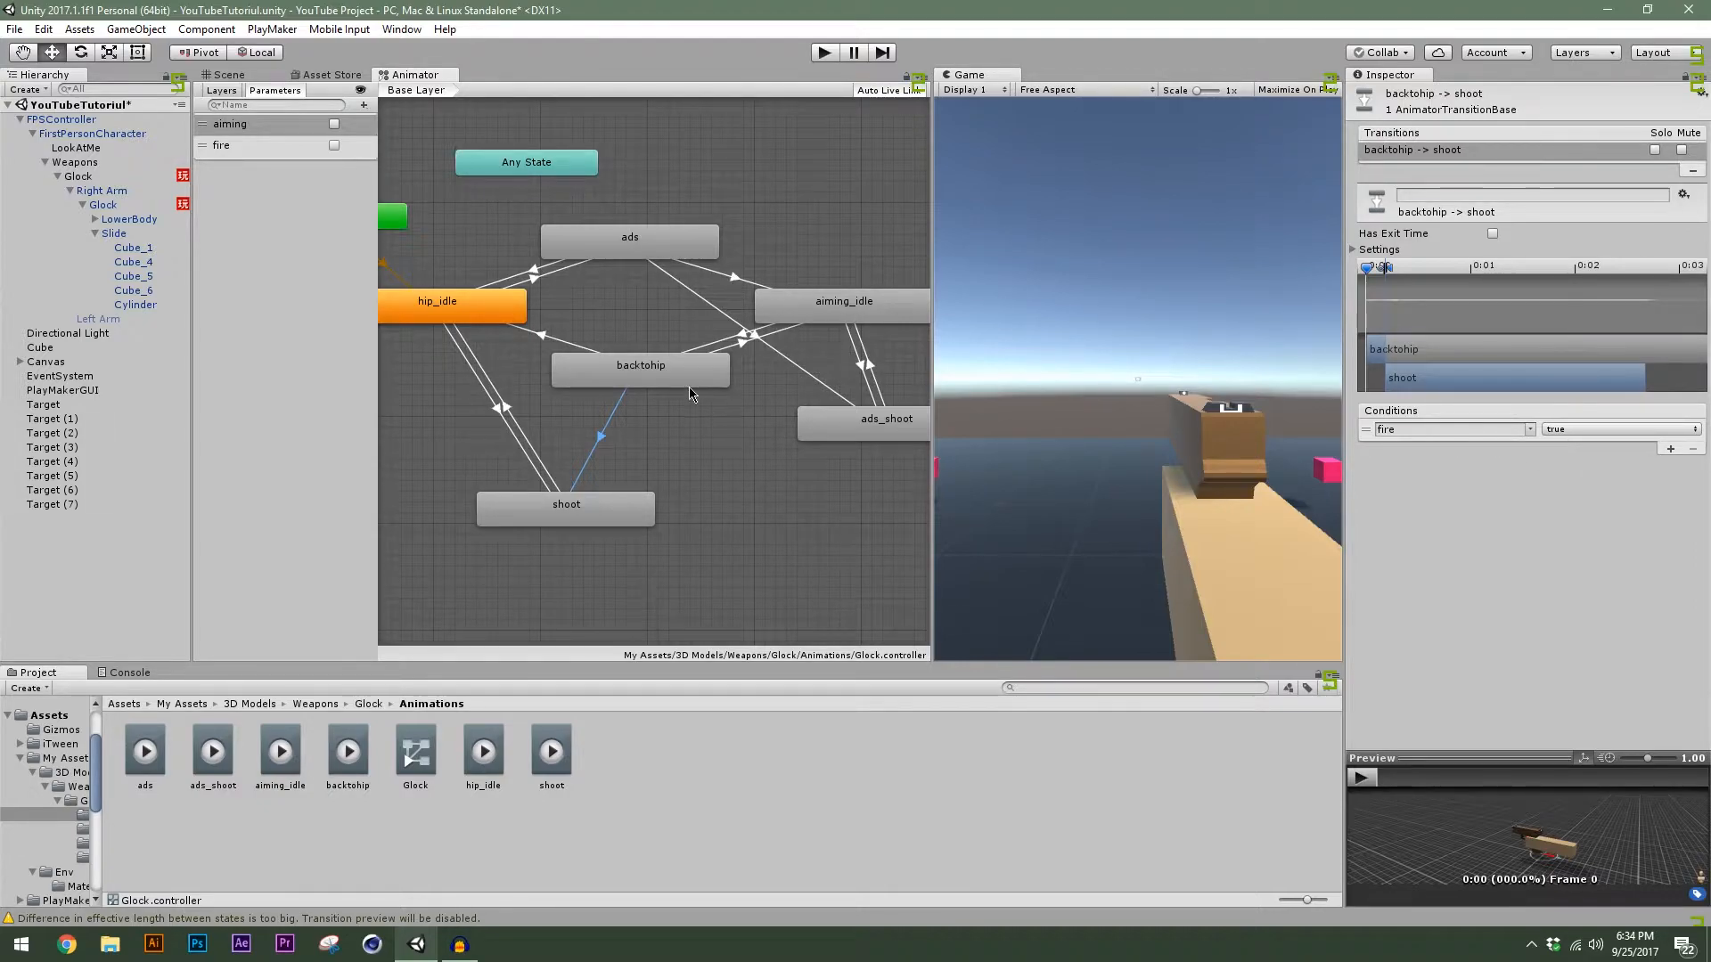
pyautogui.click(630, 372)
pyautogui.click(602, 439)
pyautogui.click(573, 518)
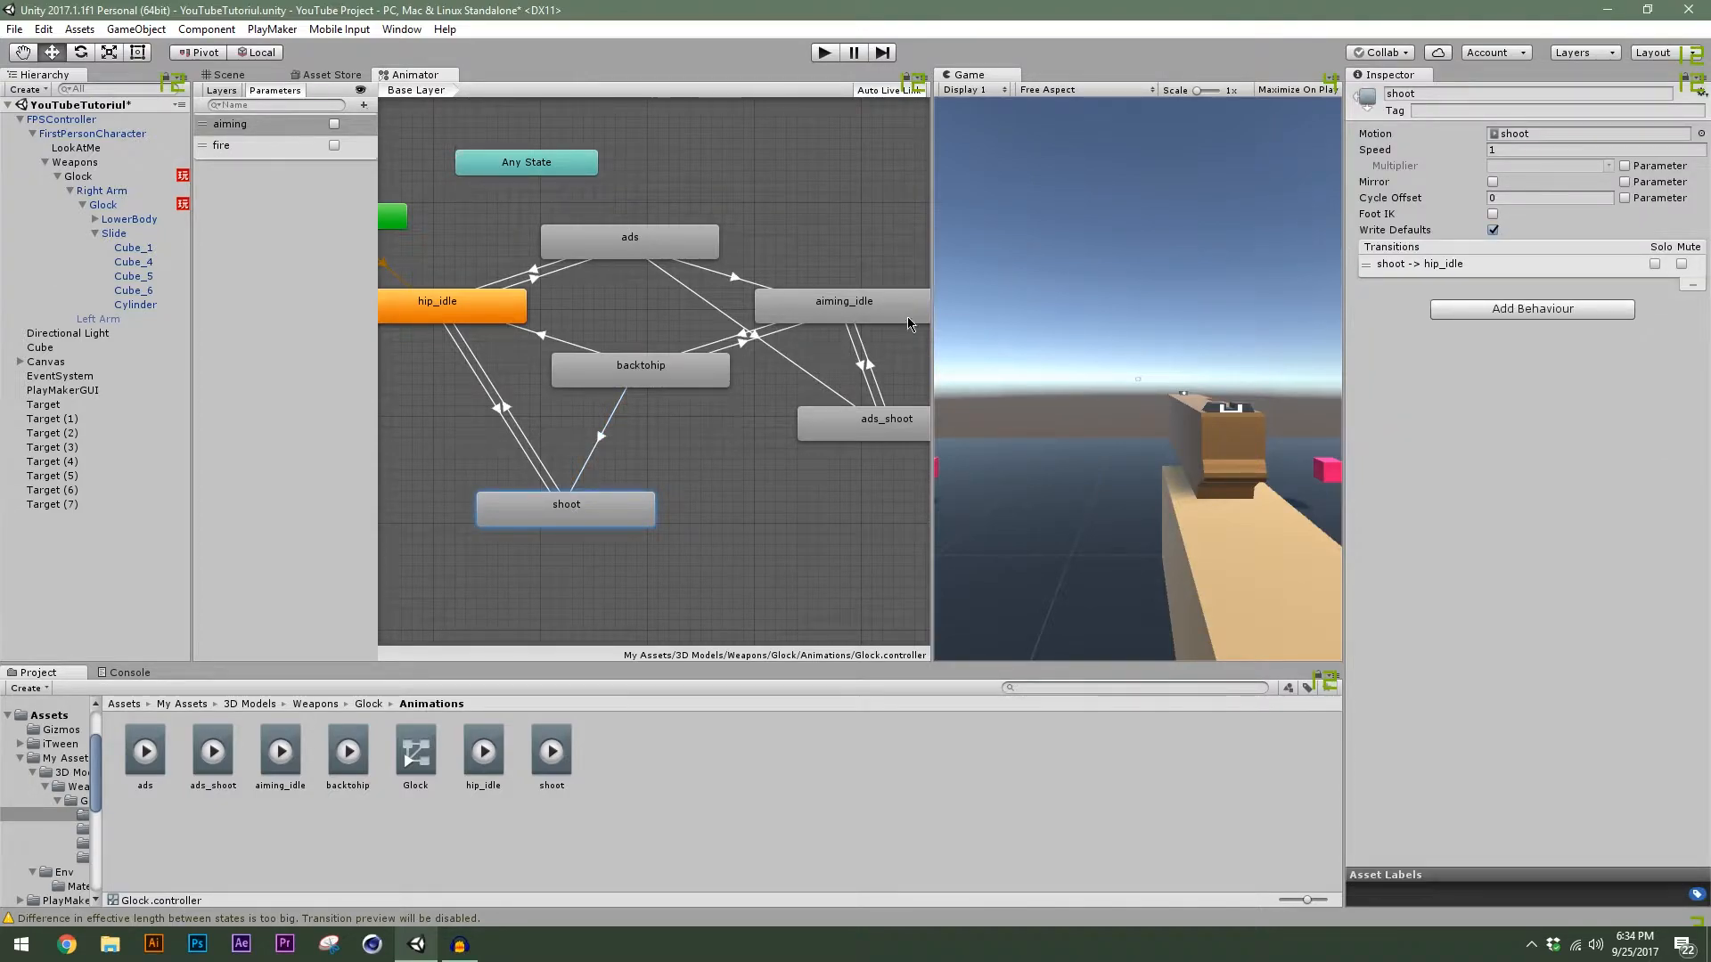
# Trace the firing path from the ads state through its fire transition to ads_shoot.
pyautogui.moveTo(931, 258); pyautogui.dragTo(1125, 287)
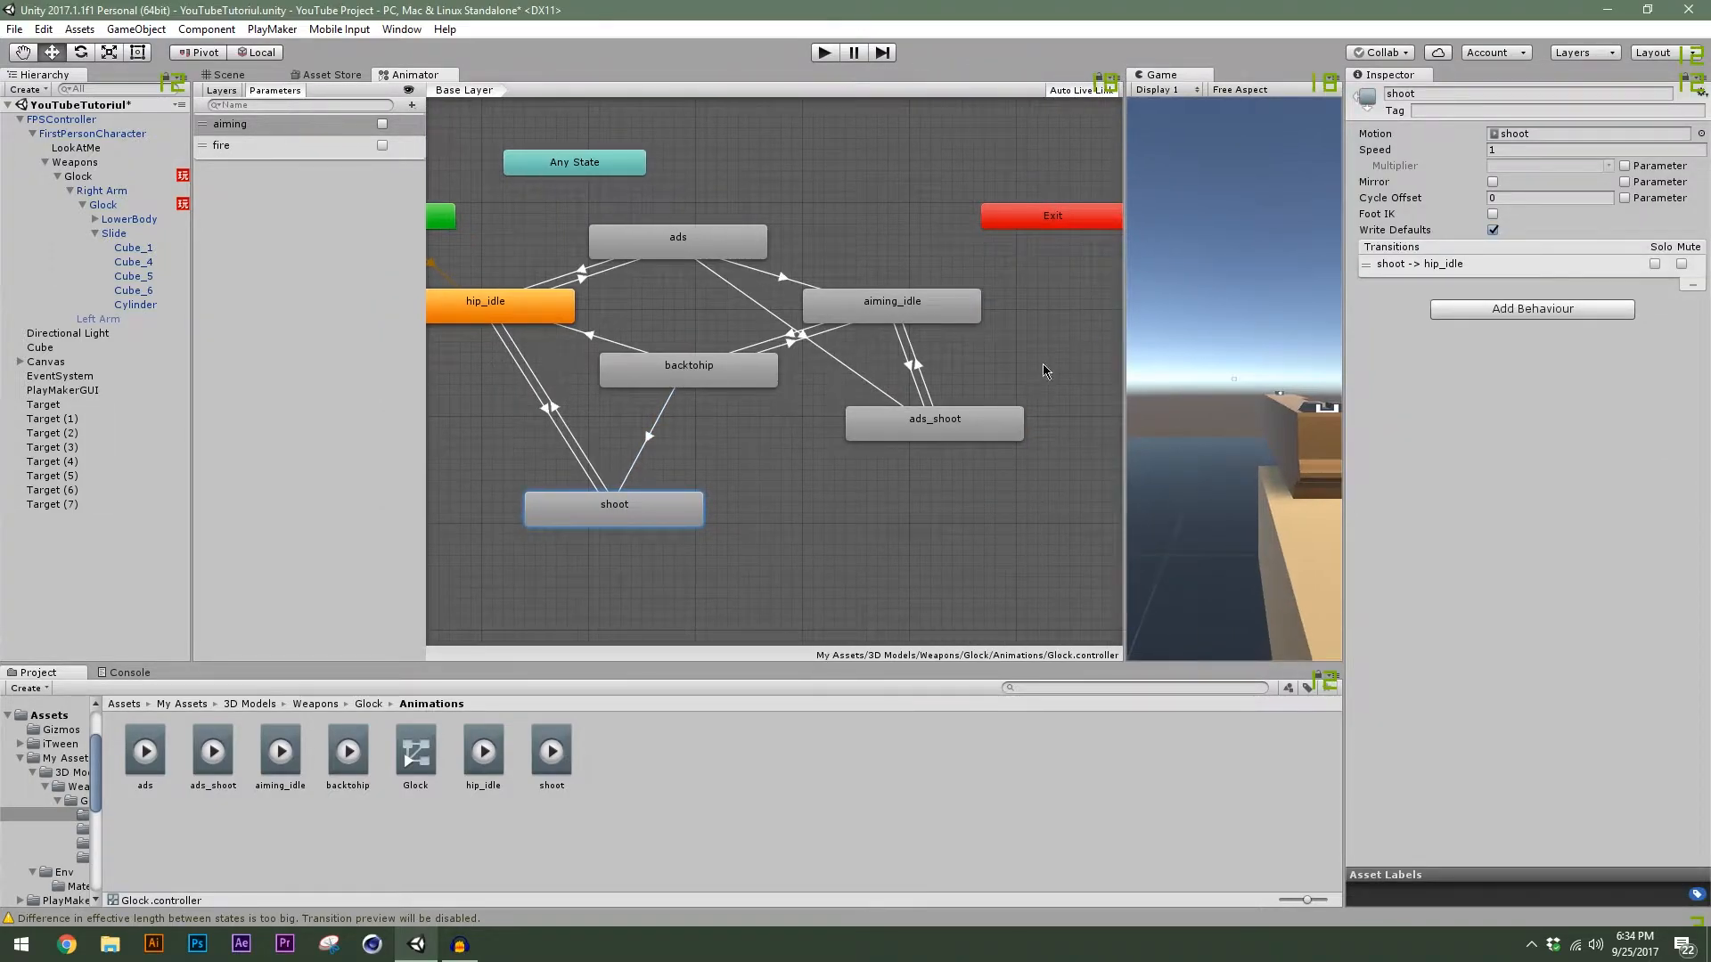
pyautogui.click(677, 245)
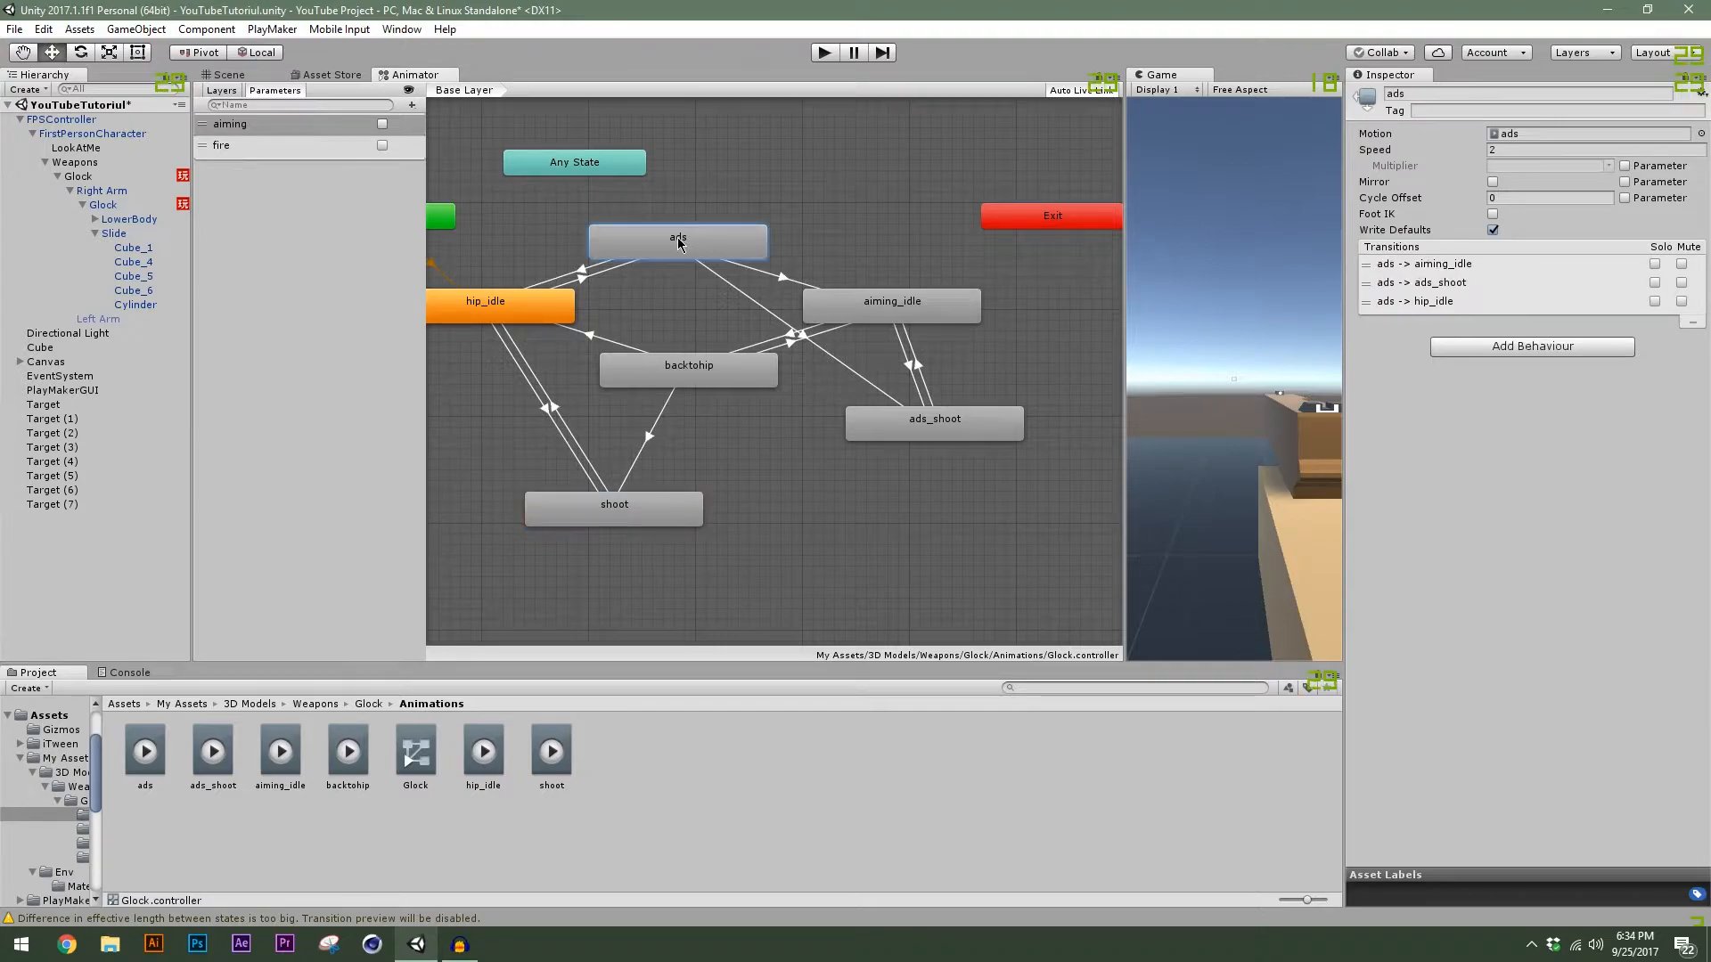
pyautogui.click(740, 290)
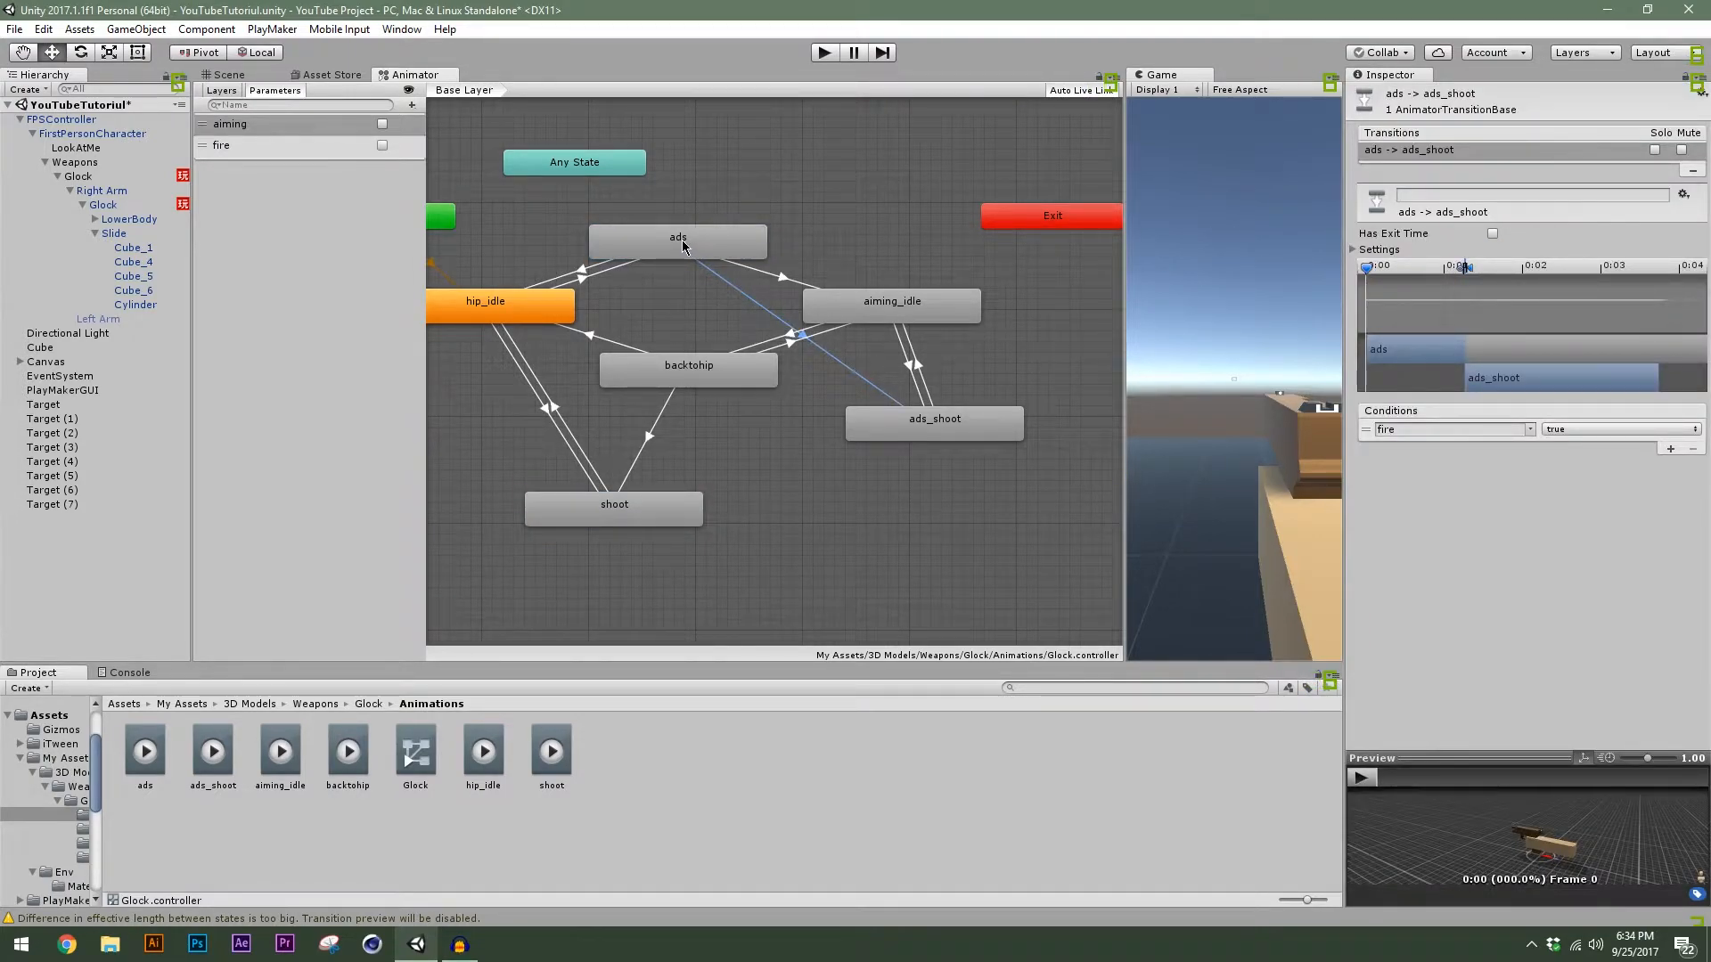
pyautogui.click(688, 250)
pyautogui.click(737, 294)
pyautogui.click(934, 422)
# Inspect the aiming_idle state and the condition on the transition from ads to hip_idle.
pyautogui.moveTo(1126, 307); pyautogui.dragTo(1163, 312)
pyautogui.moveTo(982, 353)
pyautogui.mouseDown(button='middle')
pyautogui.moveTo(966, 361)
pyautogui.moveTo(1008, 352)
pyautogui.mouseUp(button='middle')
pyautogui.click(943, 309)
pyautogui.click(617, 278)
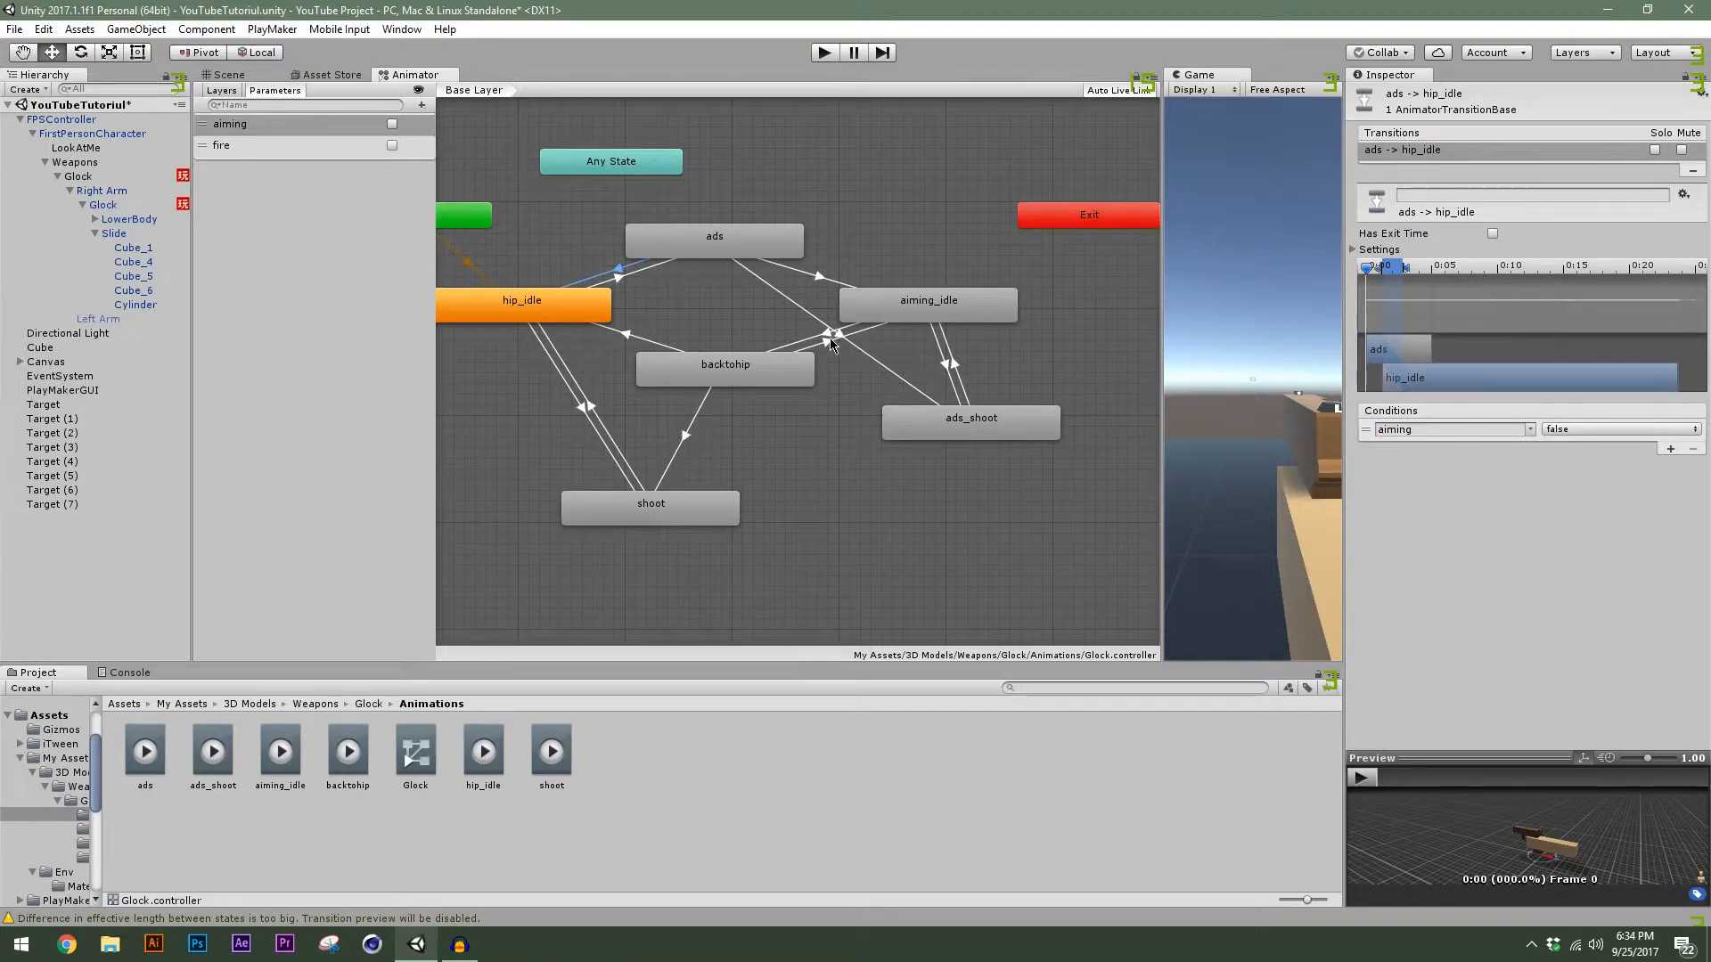
# Examine the aiming_idle and ads_shoot states and the fire condition on the transitions between them.
pyautogui.click(944, 314)
pyautogui.click(996, 426)
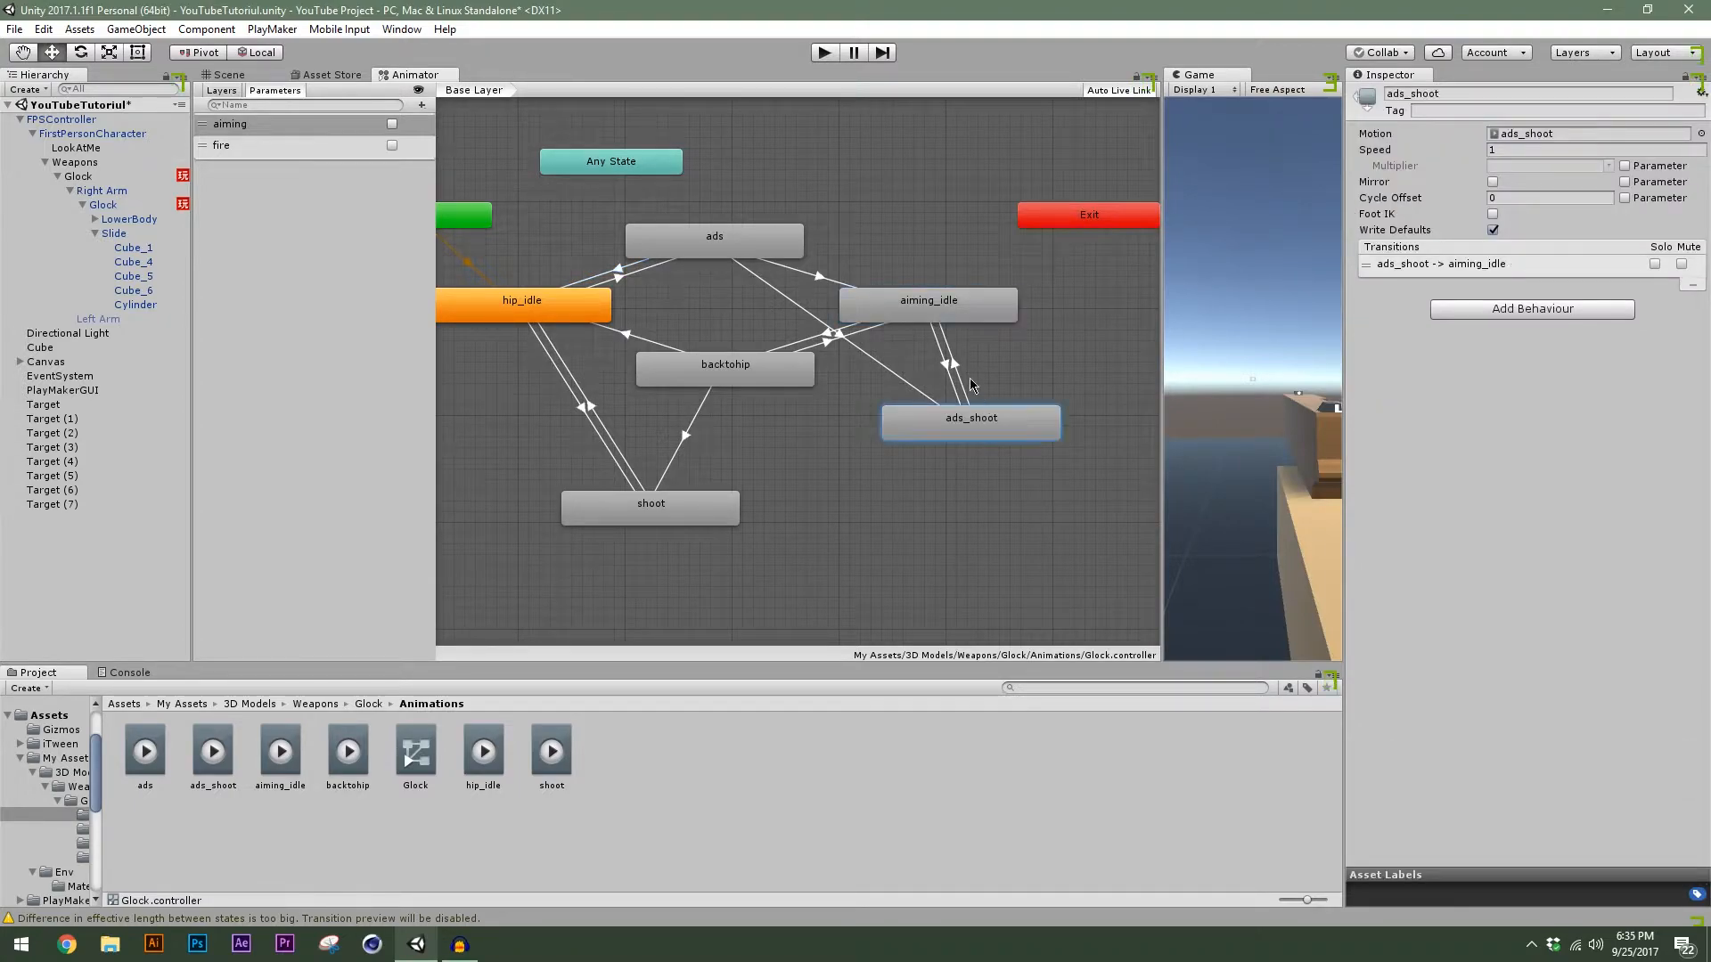
pyautogui.click(899, 353)
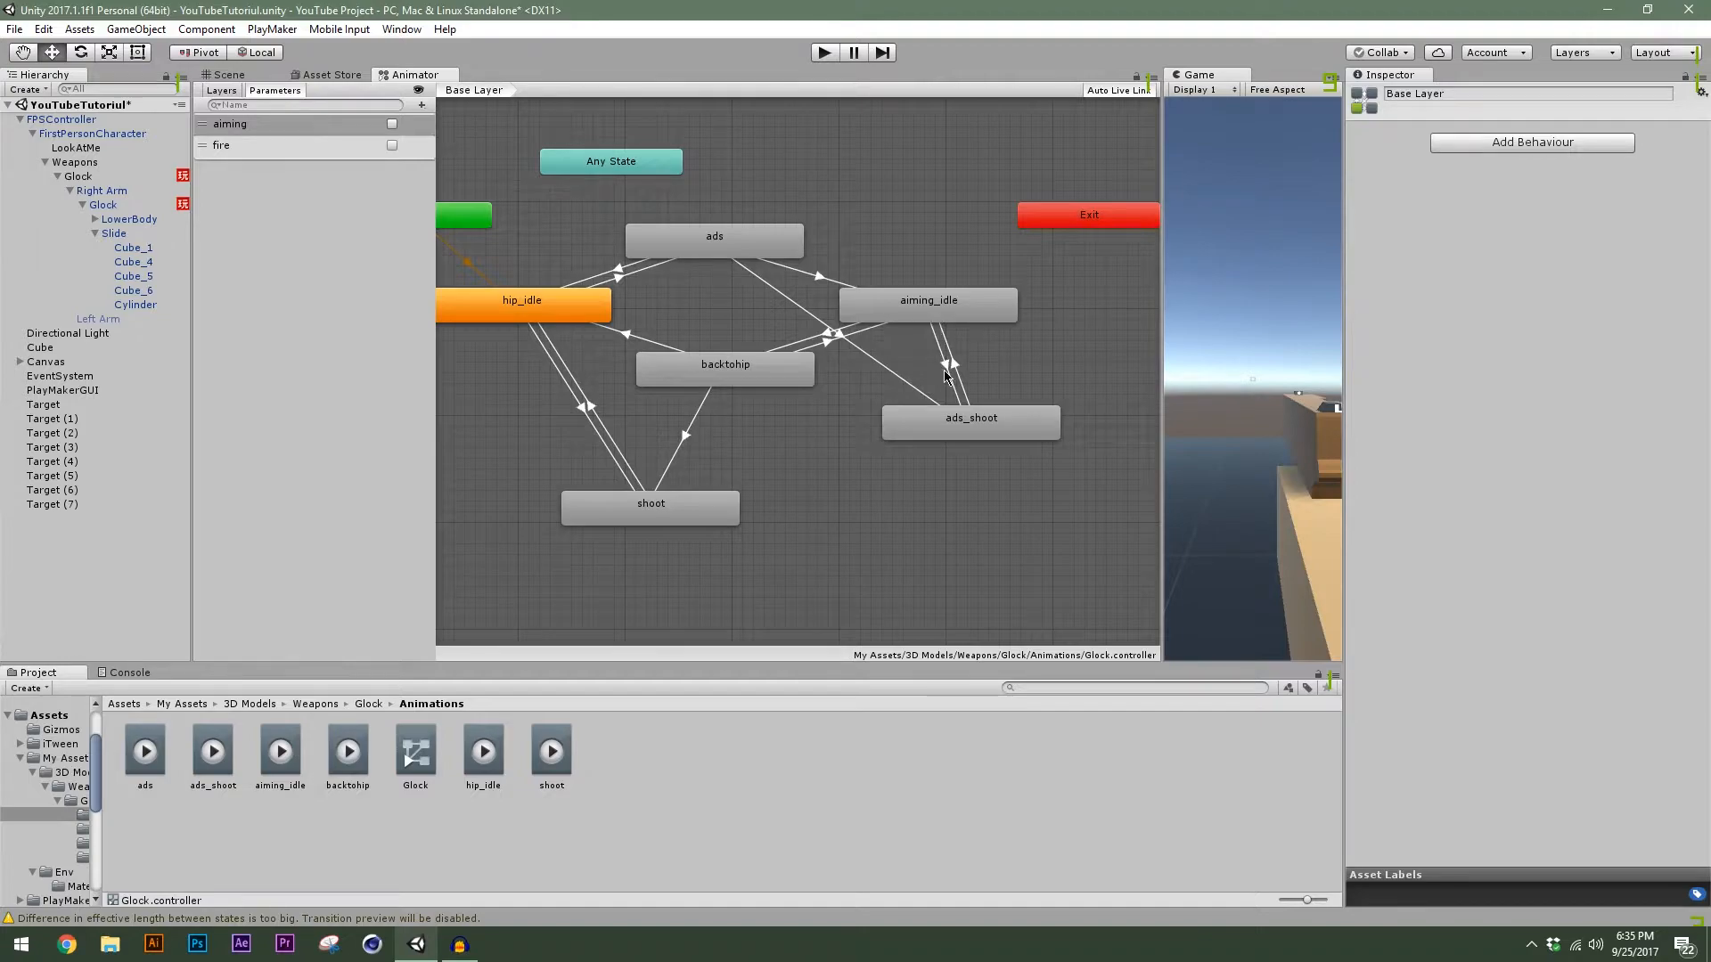
pyautogui.click(972, 435)
pyautogui.click(946, 367)
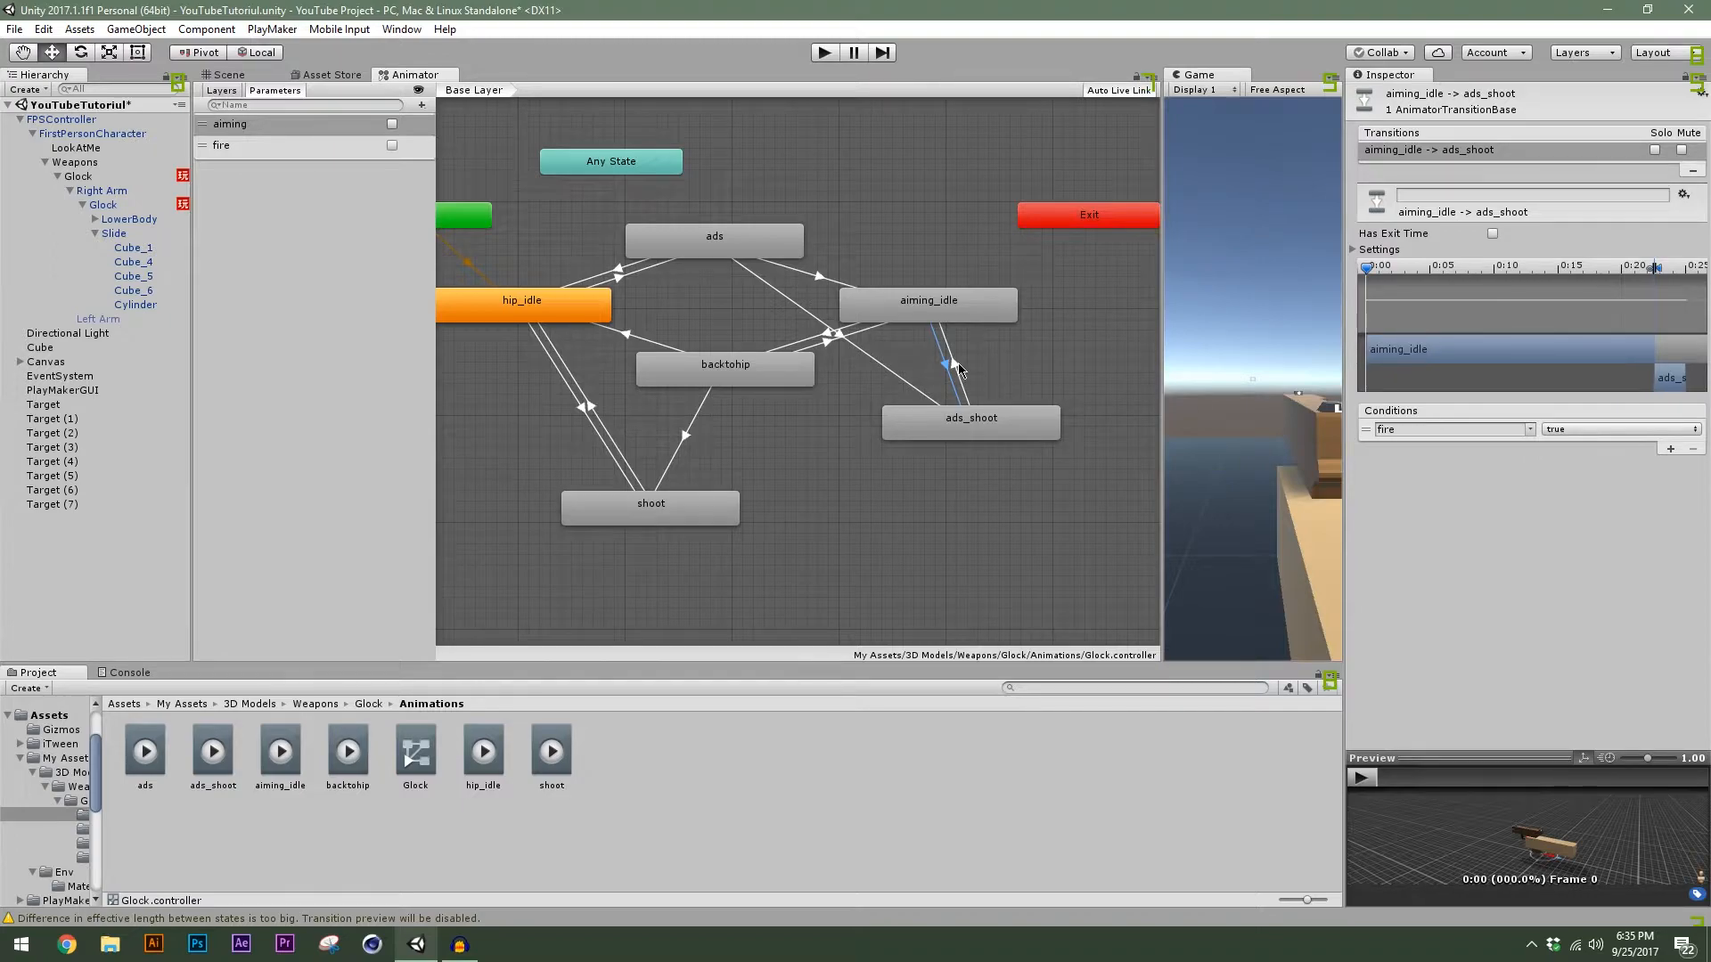
pyautogui.click(983, 414)
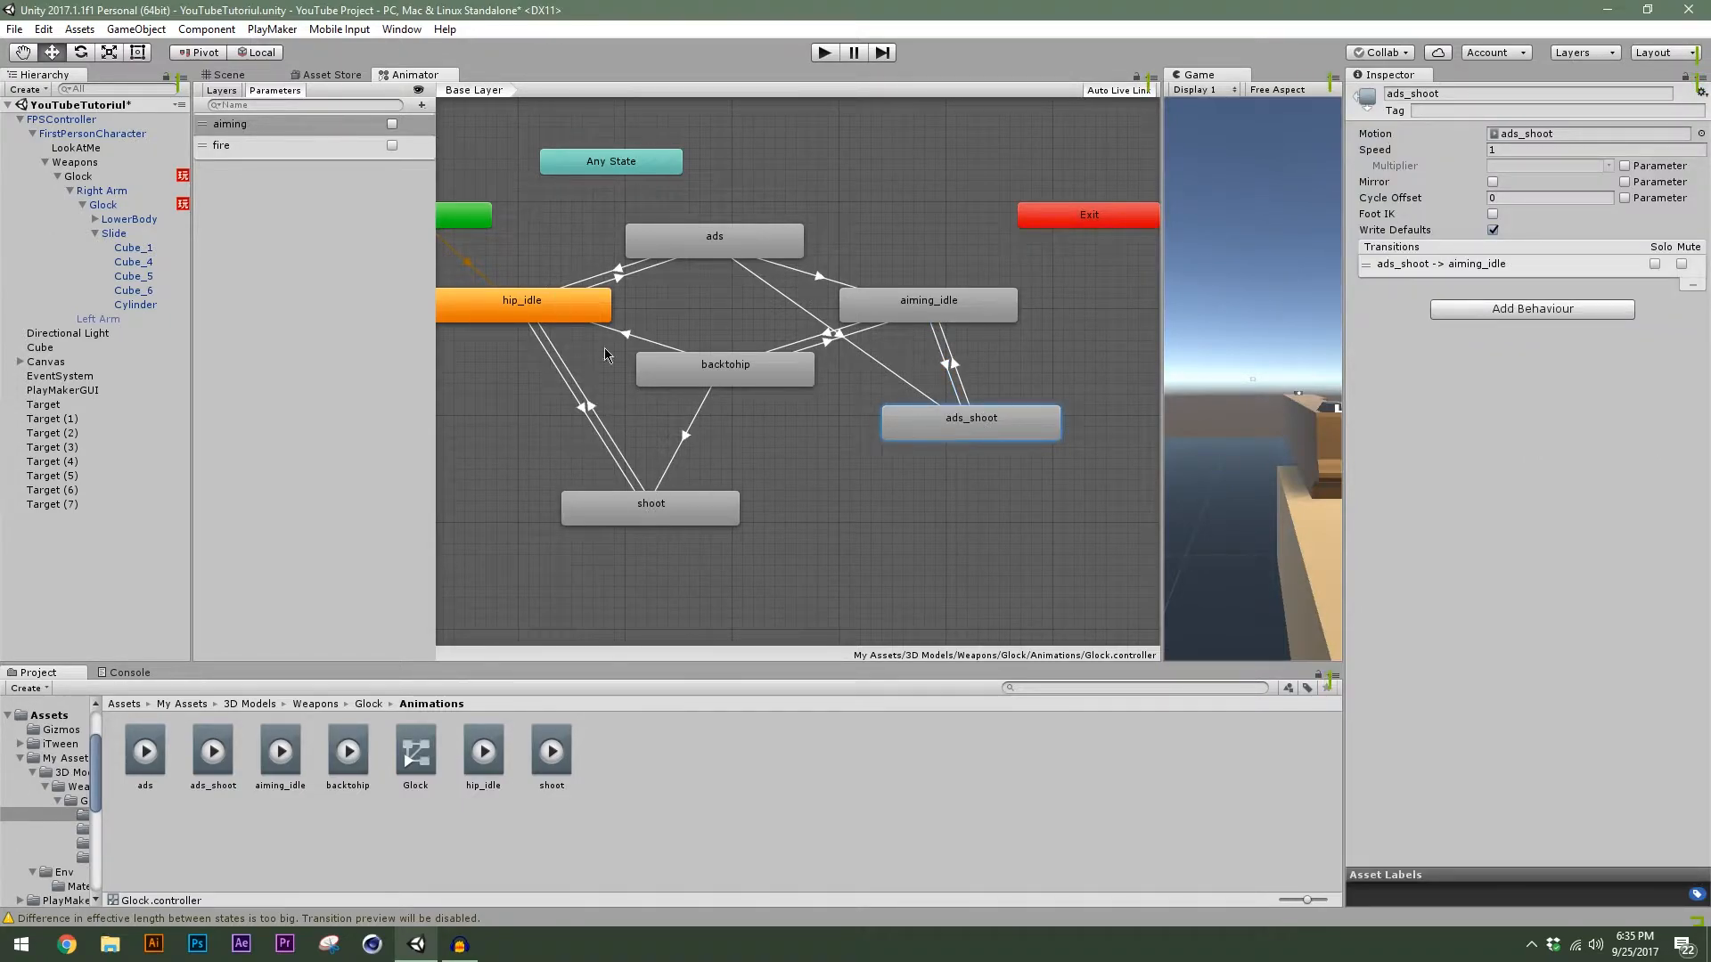
pyautogui.click(956, 364)
pyautogui.click(941, 316)
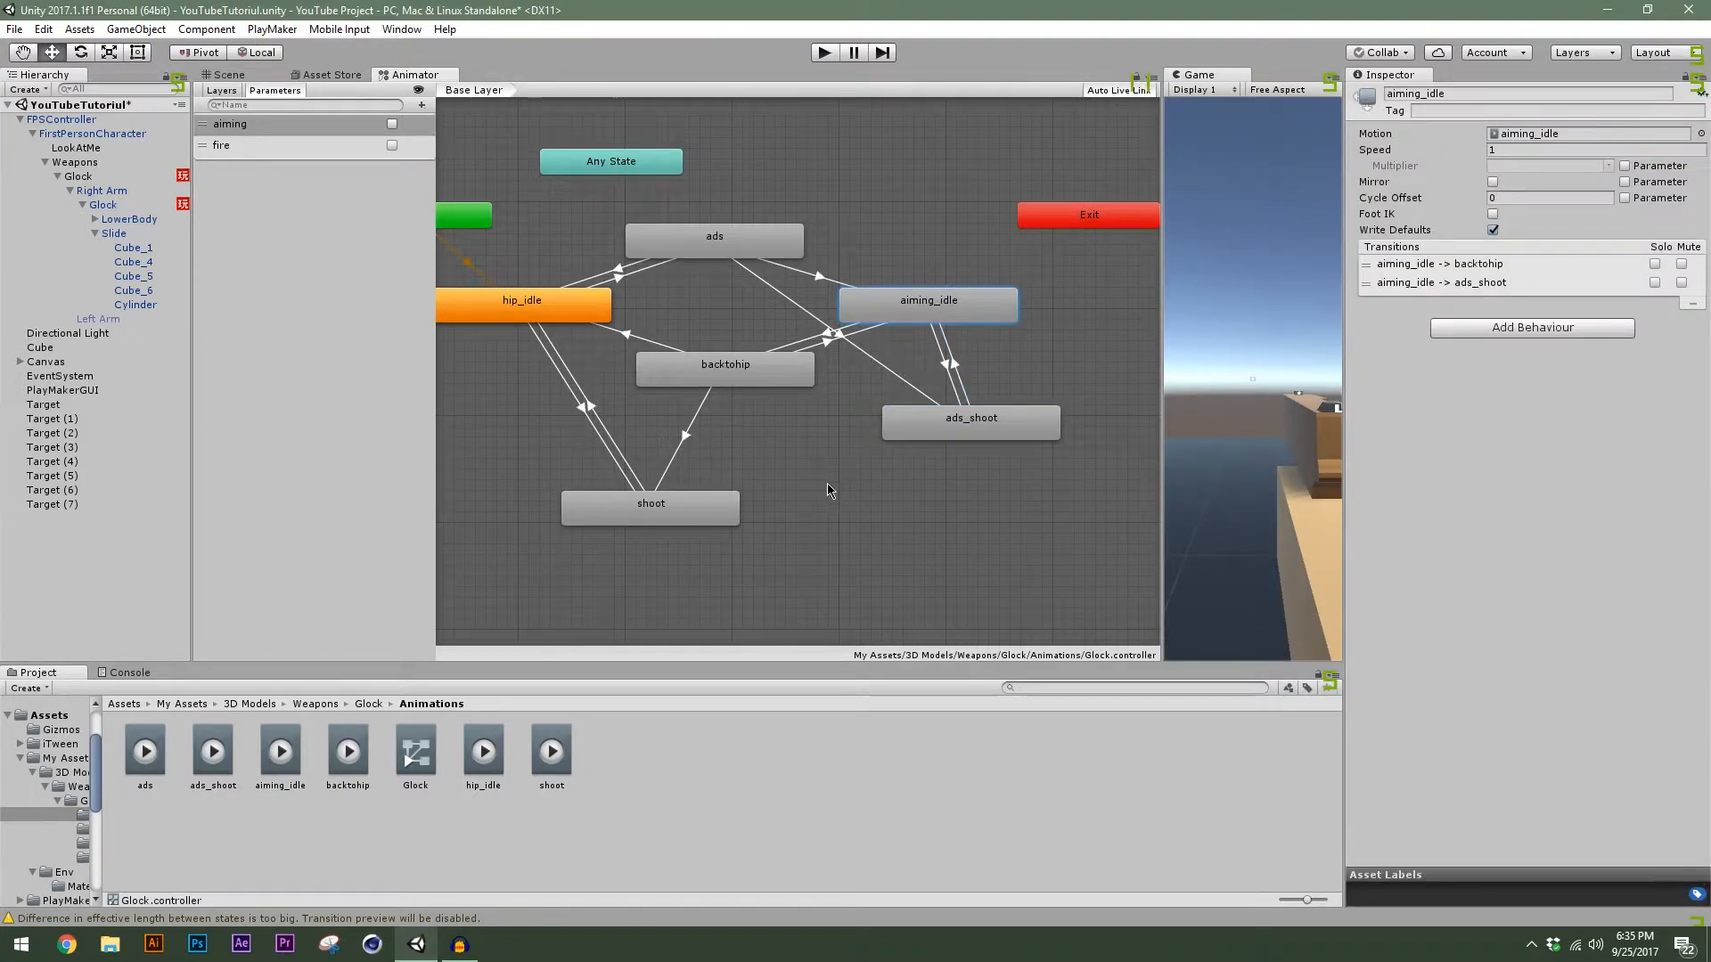
pyautogui.click(809, 451)
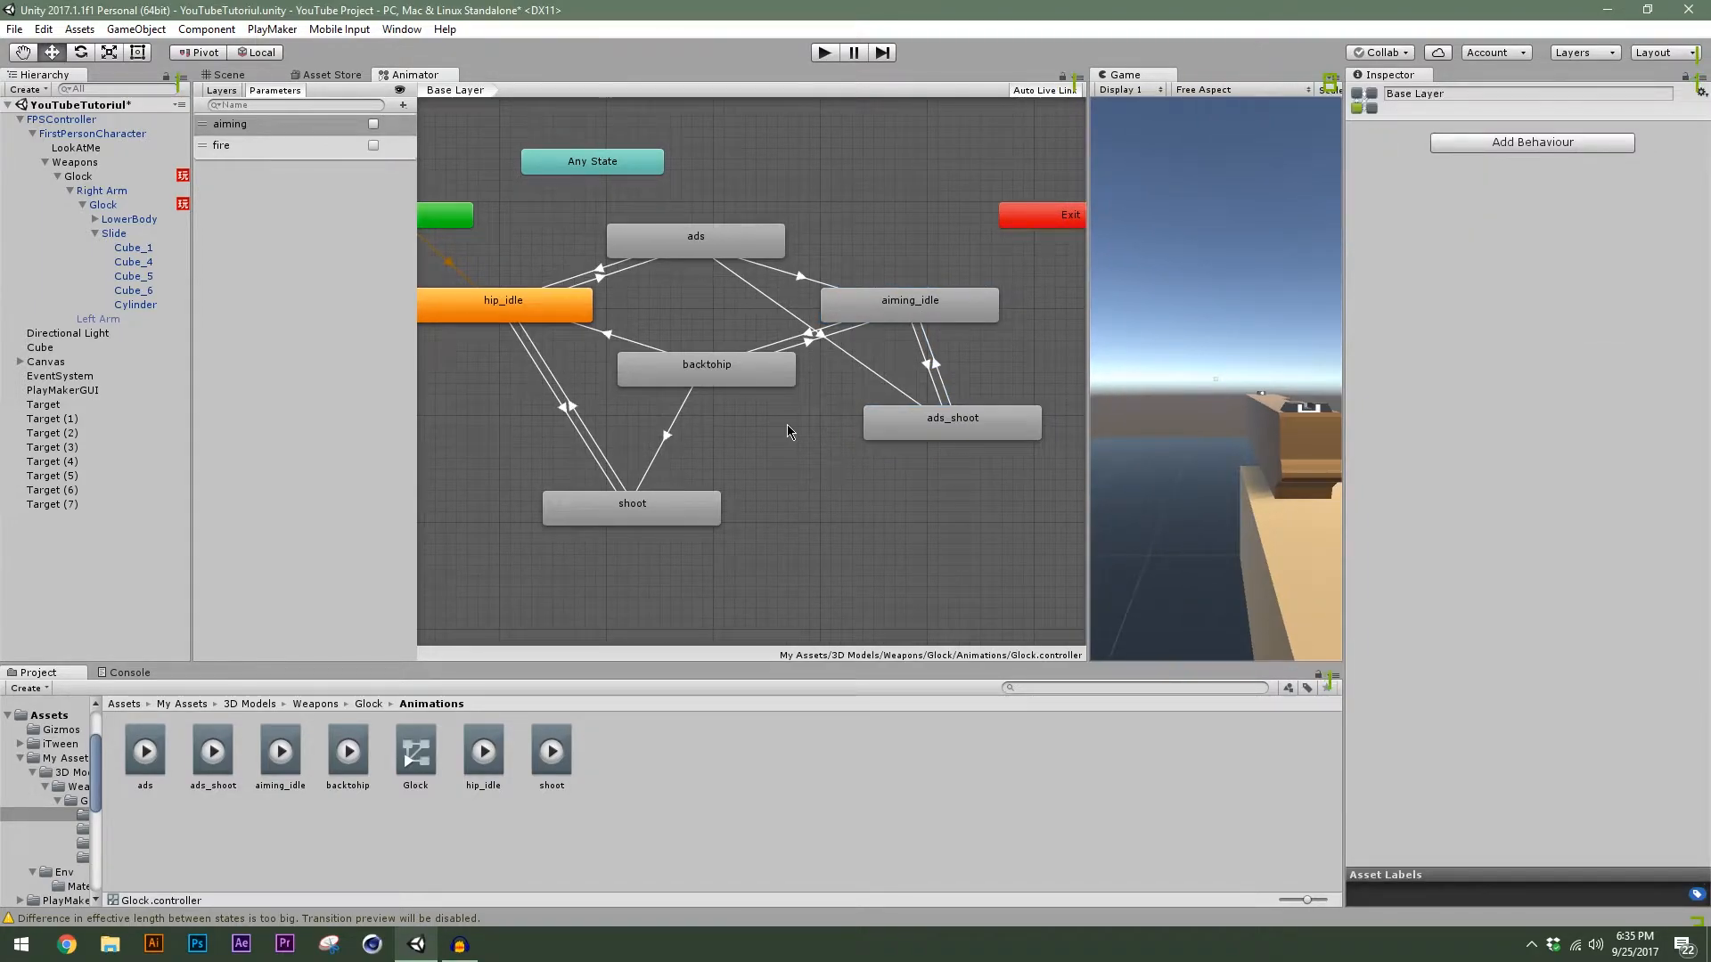
# Compare the hip_idle, backtohip and shoot states and their outgoing transitions to review the hip-fire path.
pyautogui.click(493, 312)
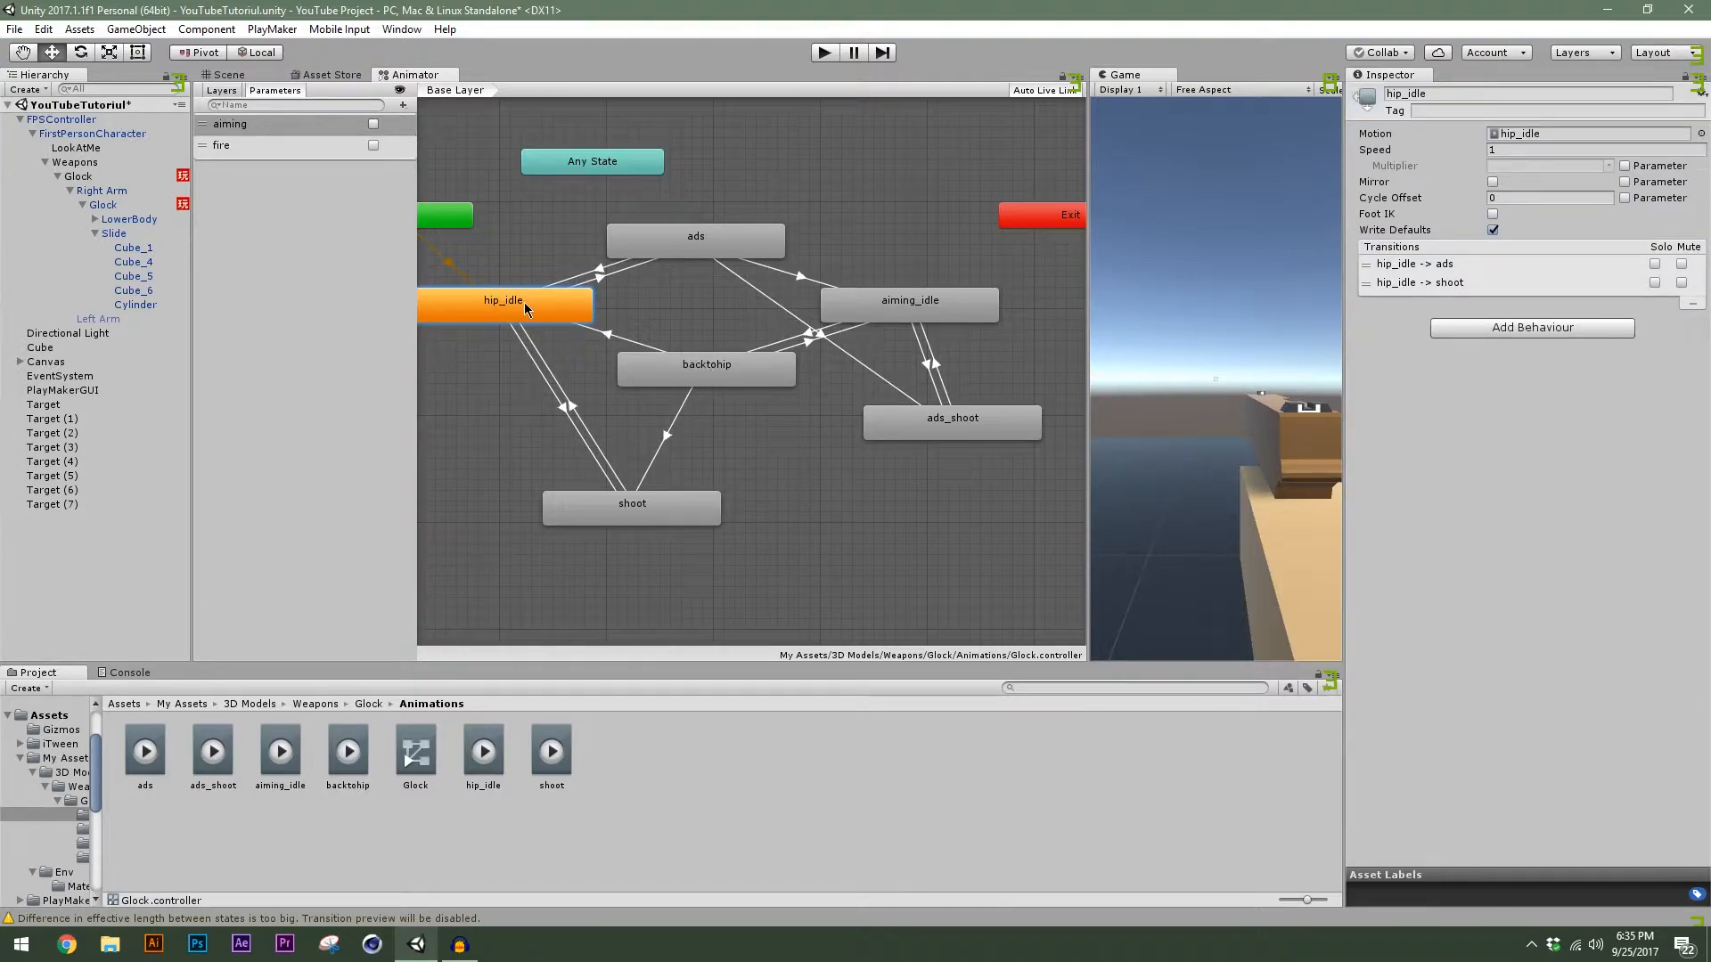
pyautogui.click(709, 372)
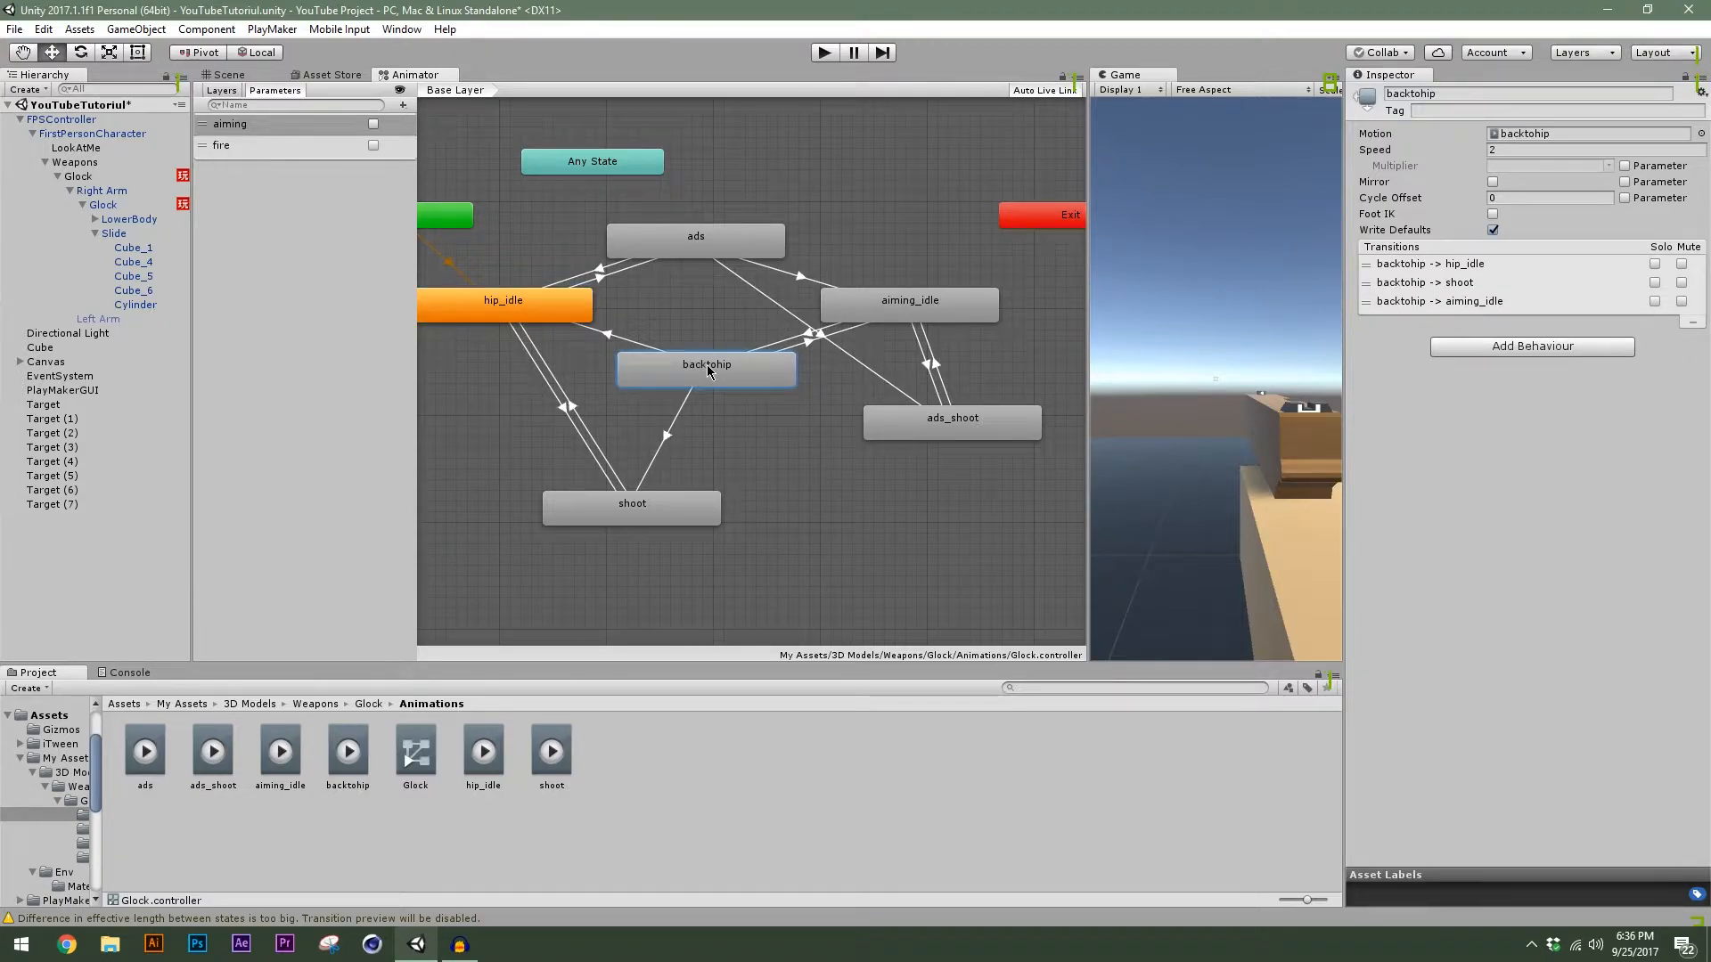
pyautogui.click(661, 507)
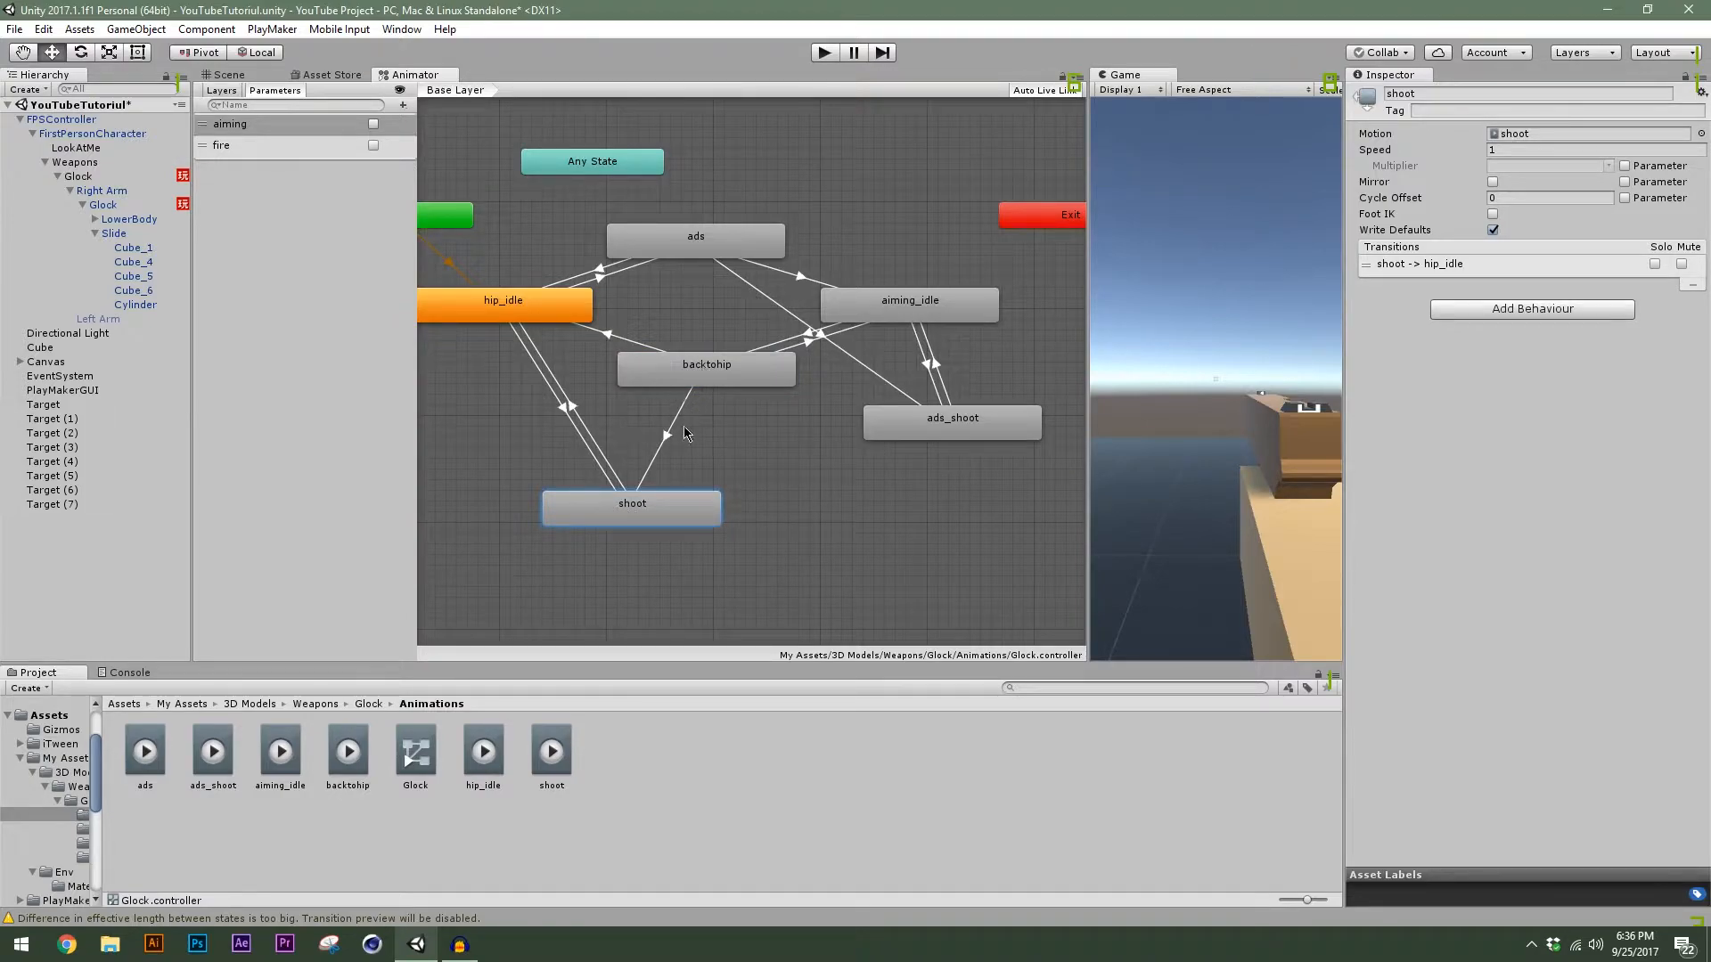
pyautogui.moveTo(1090, 329)
pyautogui.mouseDown()
pyautogui.moveTo(1034, 329)
pyautogui.moveTo(1087, 329)
pyautogui.mouseUp()
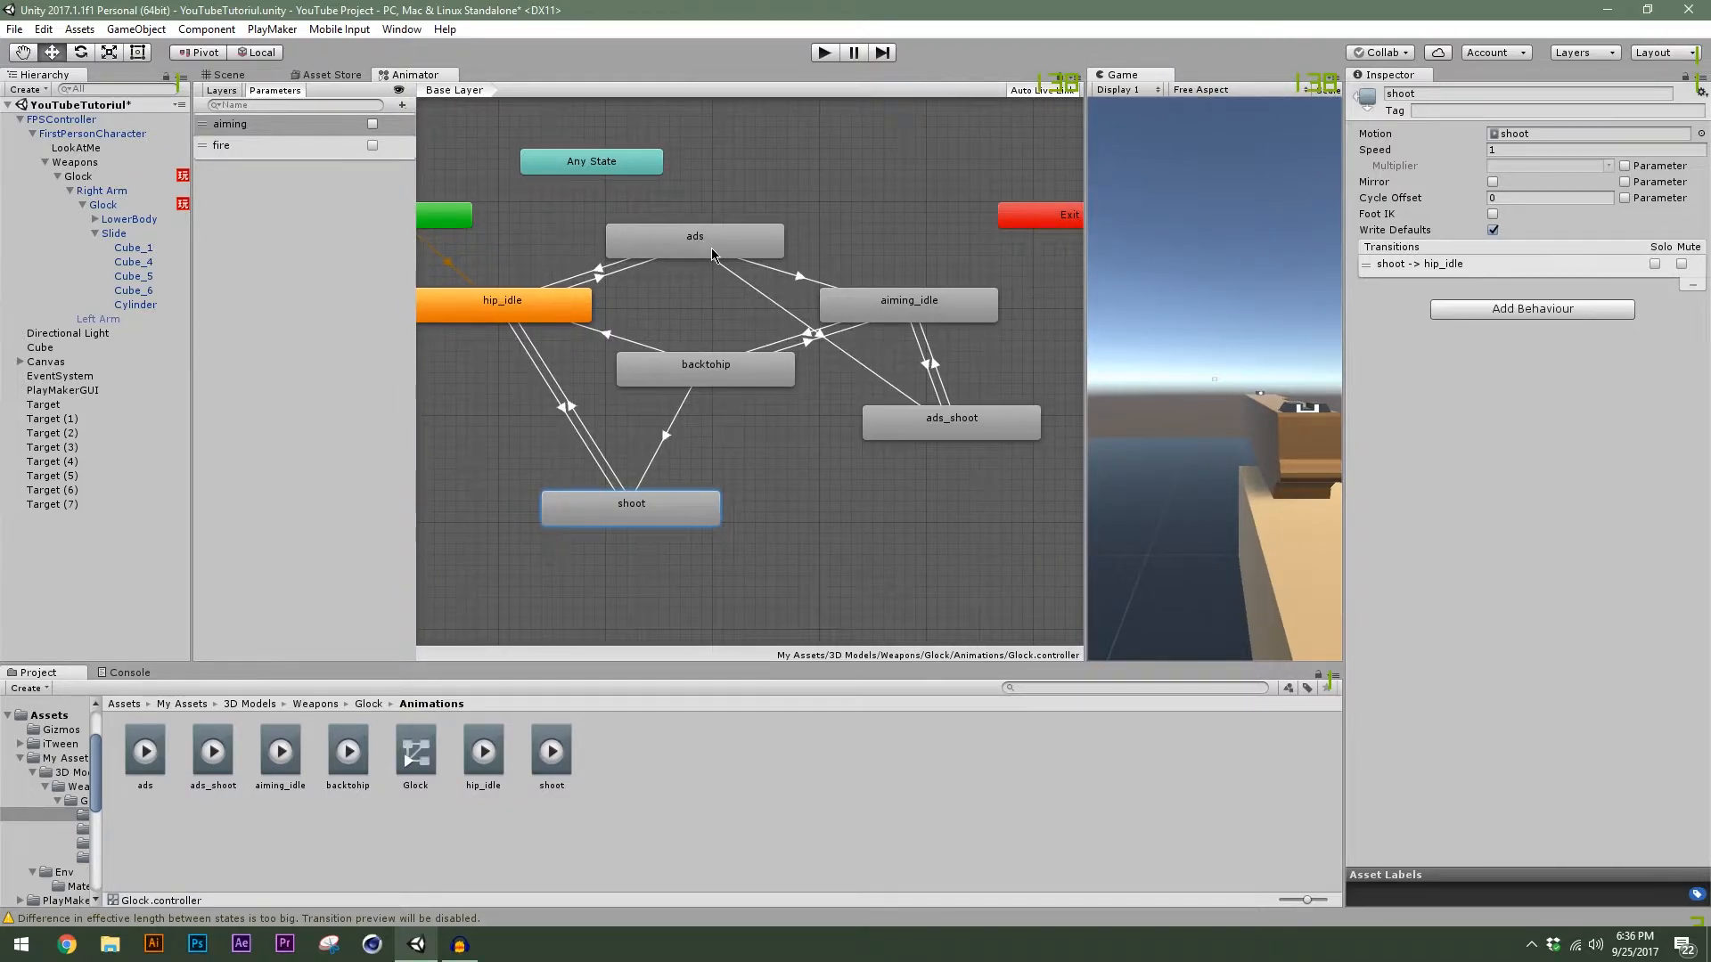
# Review the aimed firing path by inspecting the ads, aiming_idle and ads_shoot states in turn.
pyautogui.click(711, 251)
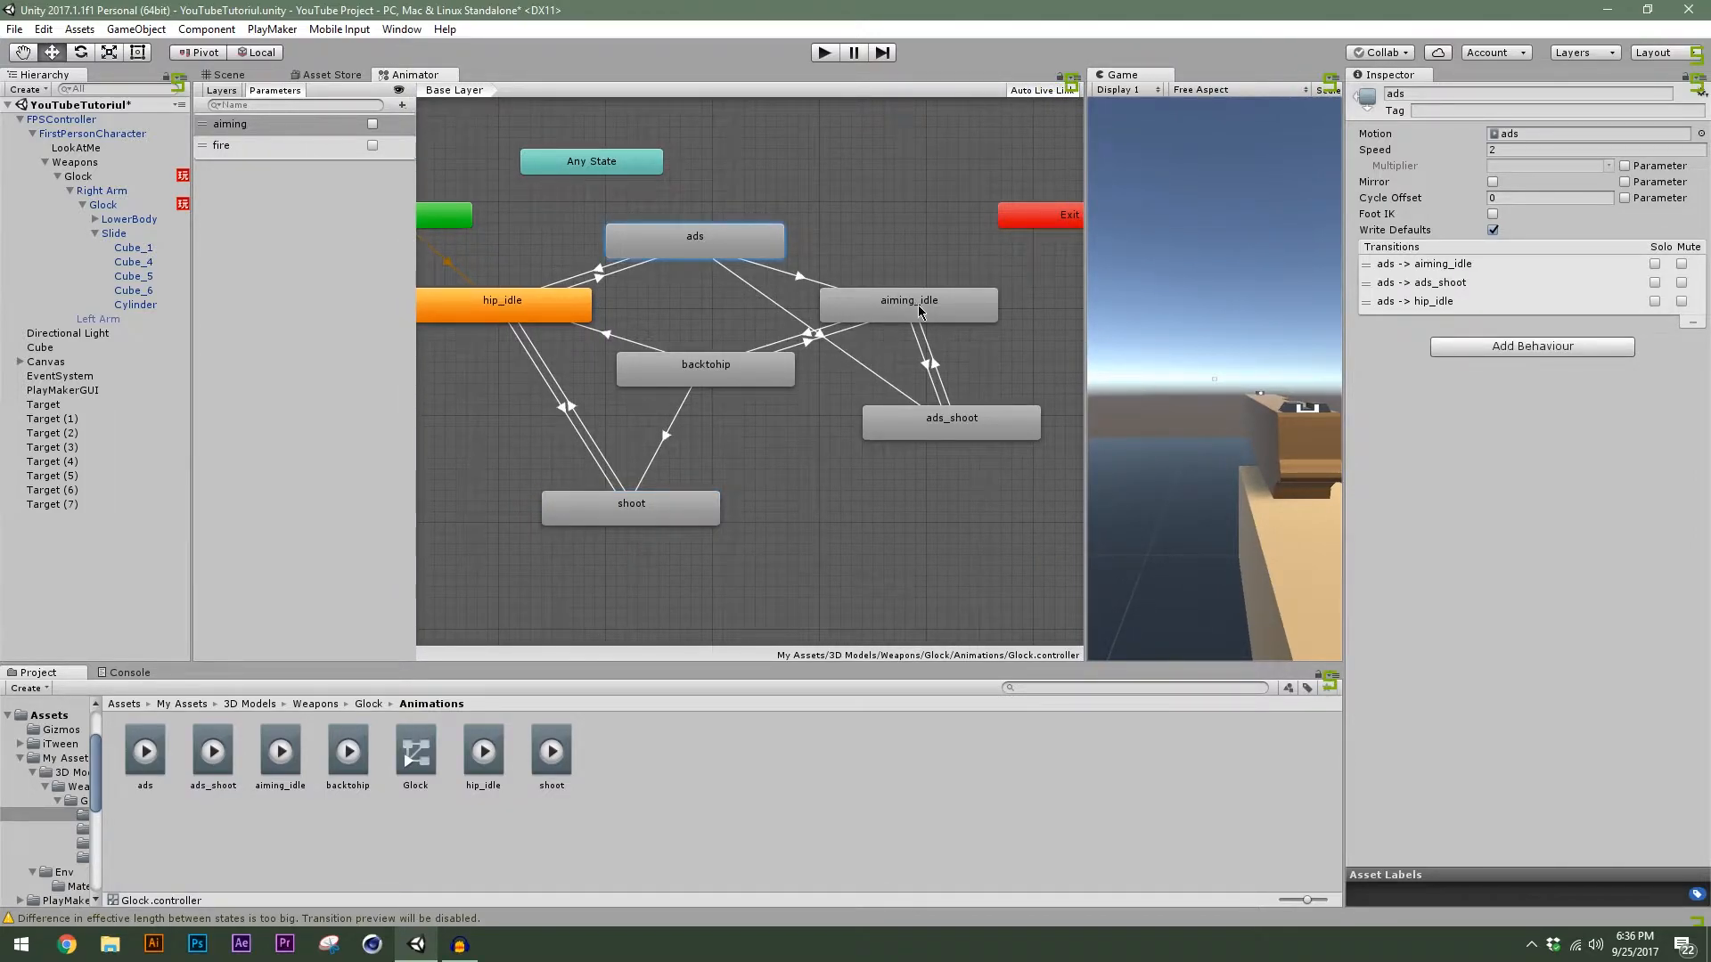
pyautogui.click(927, 314)
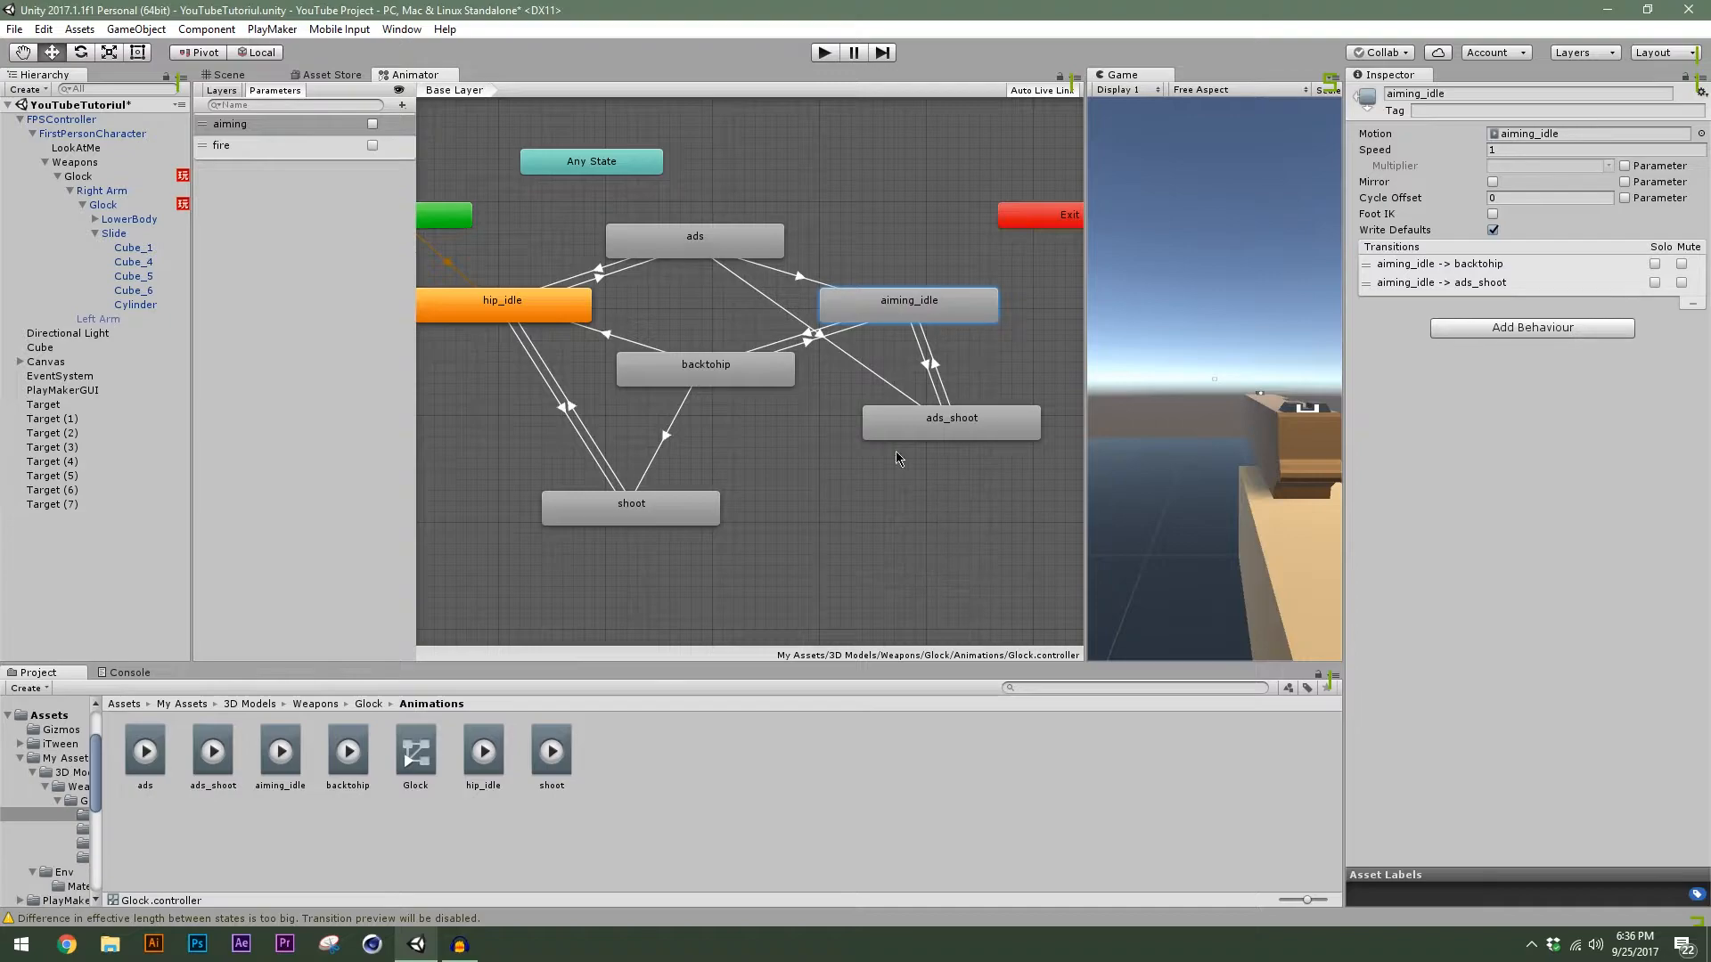
pyautogui.click(940, 437)
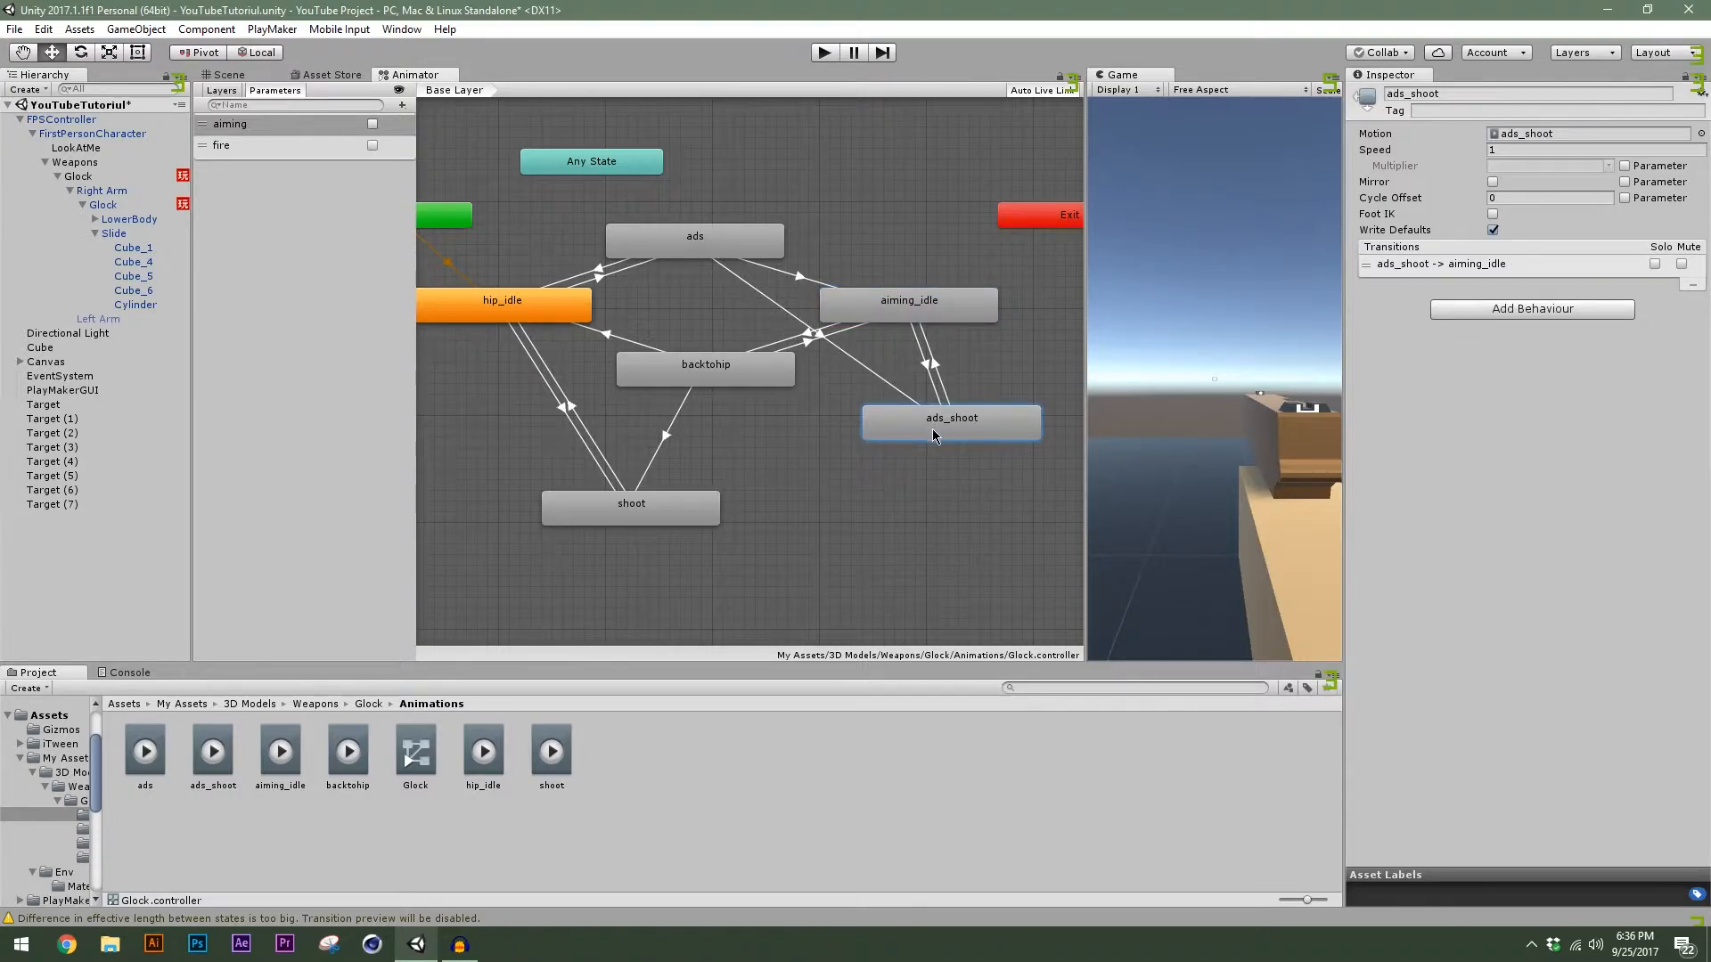
# Play-test the scene with the Game view resized beside the Animator graph, and stop the game.
pyautogui.moveTo(1086, 305); pyautogui.dragTo(715, 344)
pyautogui.click(882, 483)
pyautogui.click(824, 51)
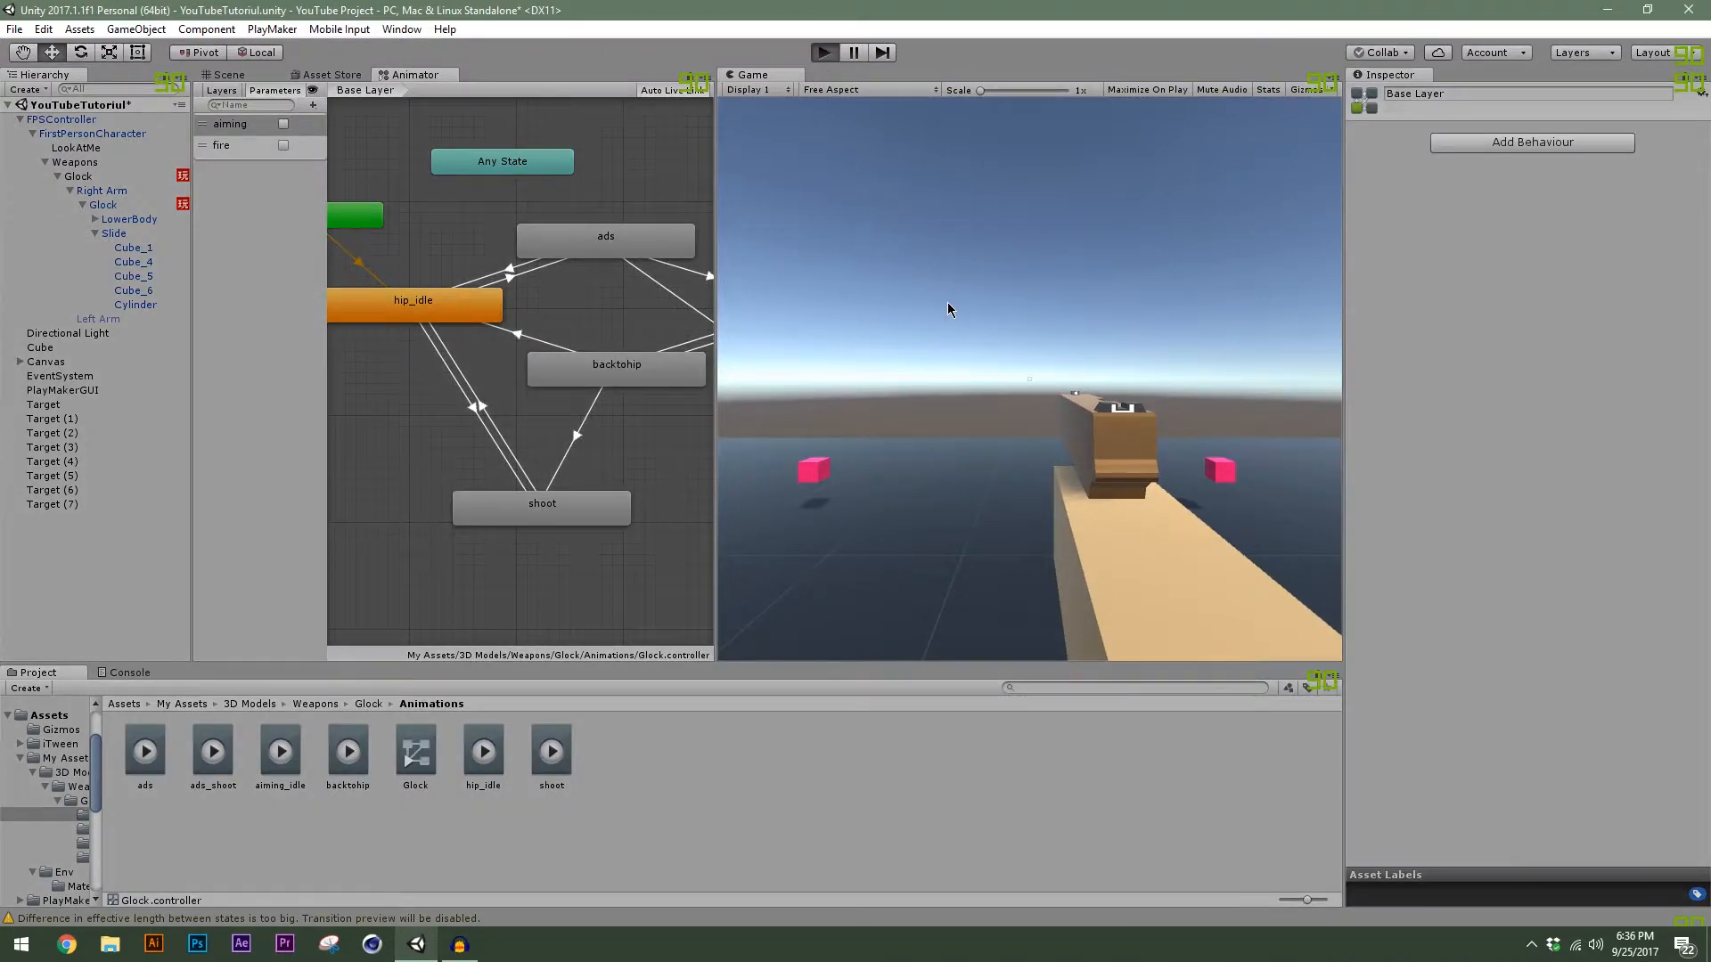
pyautogui.moveTo(715, 303); pyautogui.dragTo(918, 302)
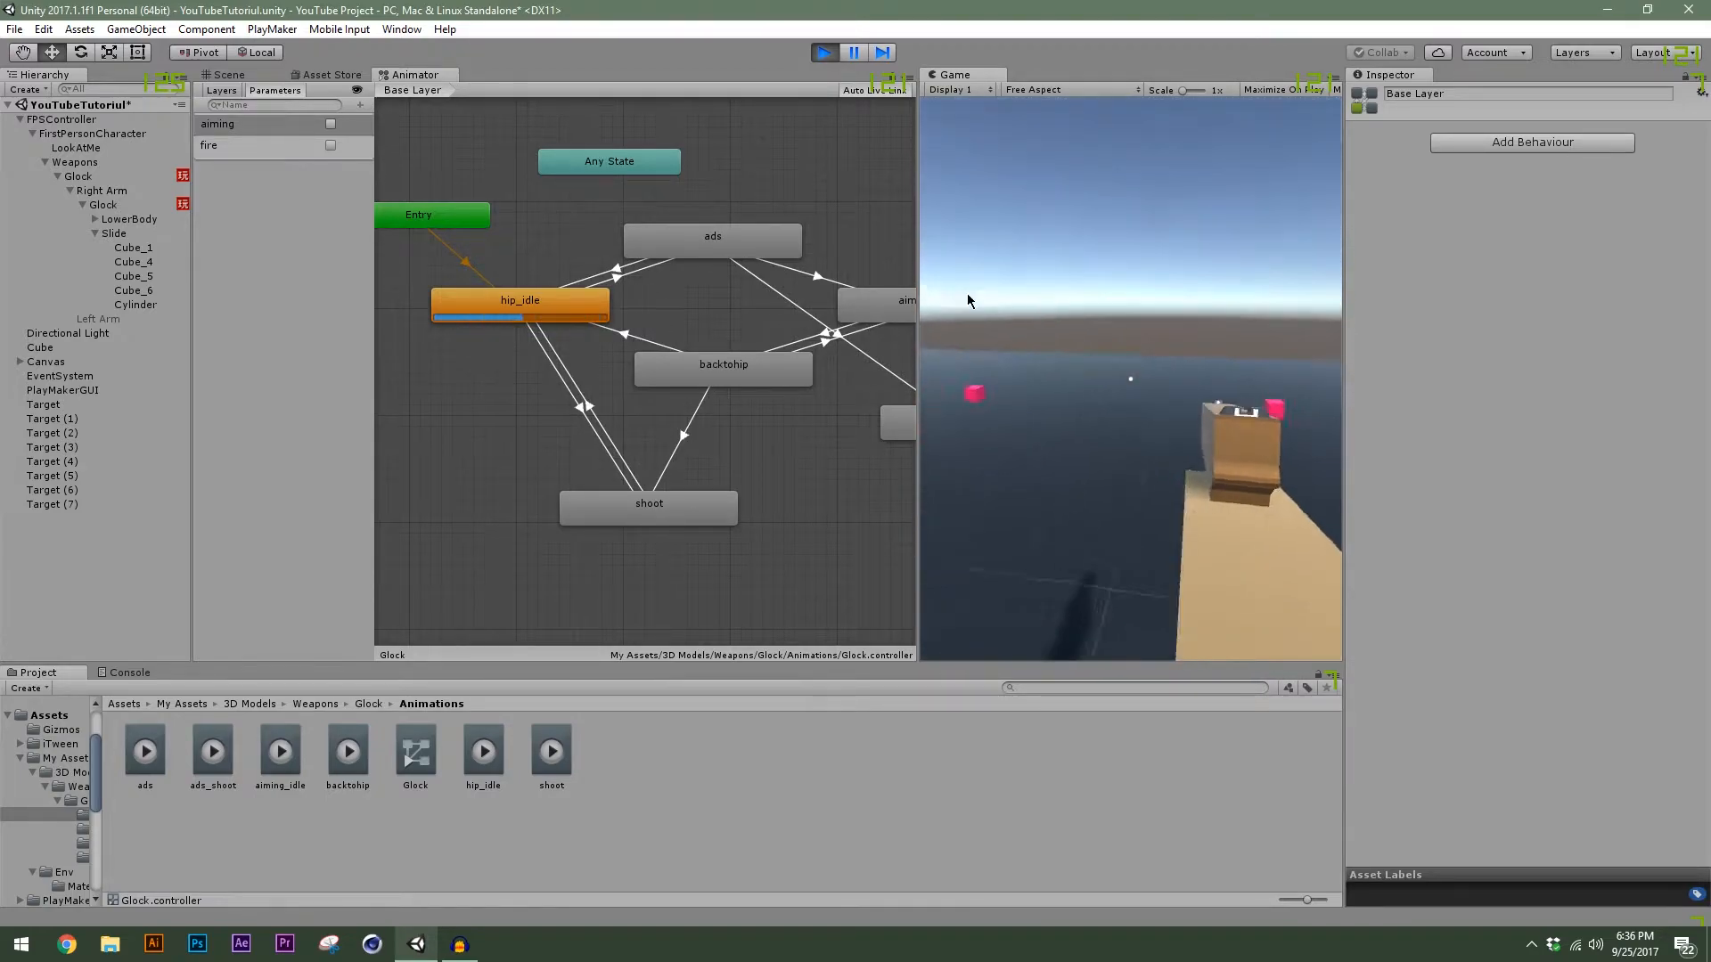
pyautogui.hotkey('ctrl', 'p')
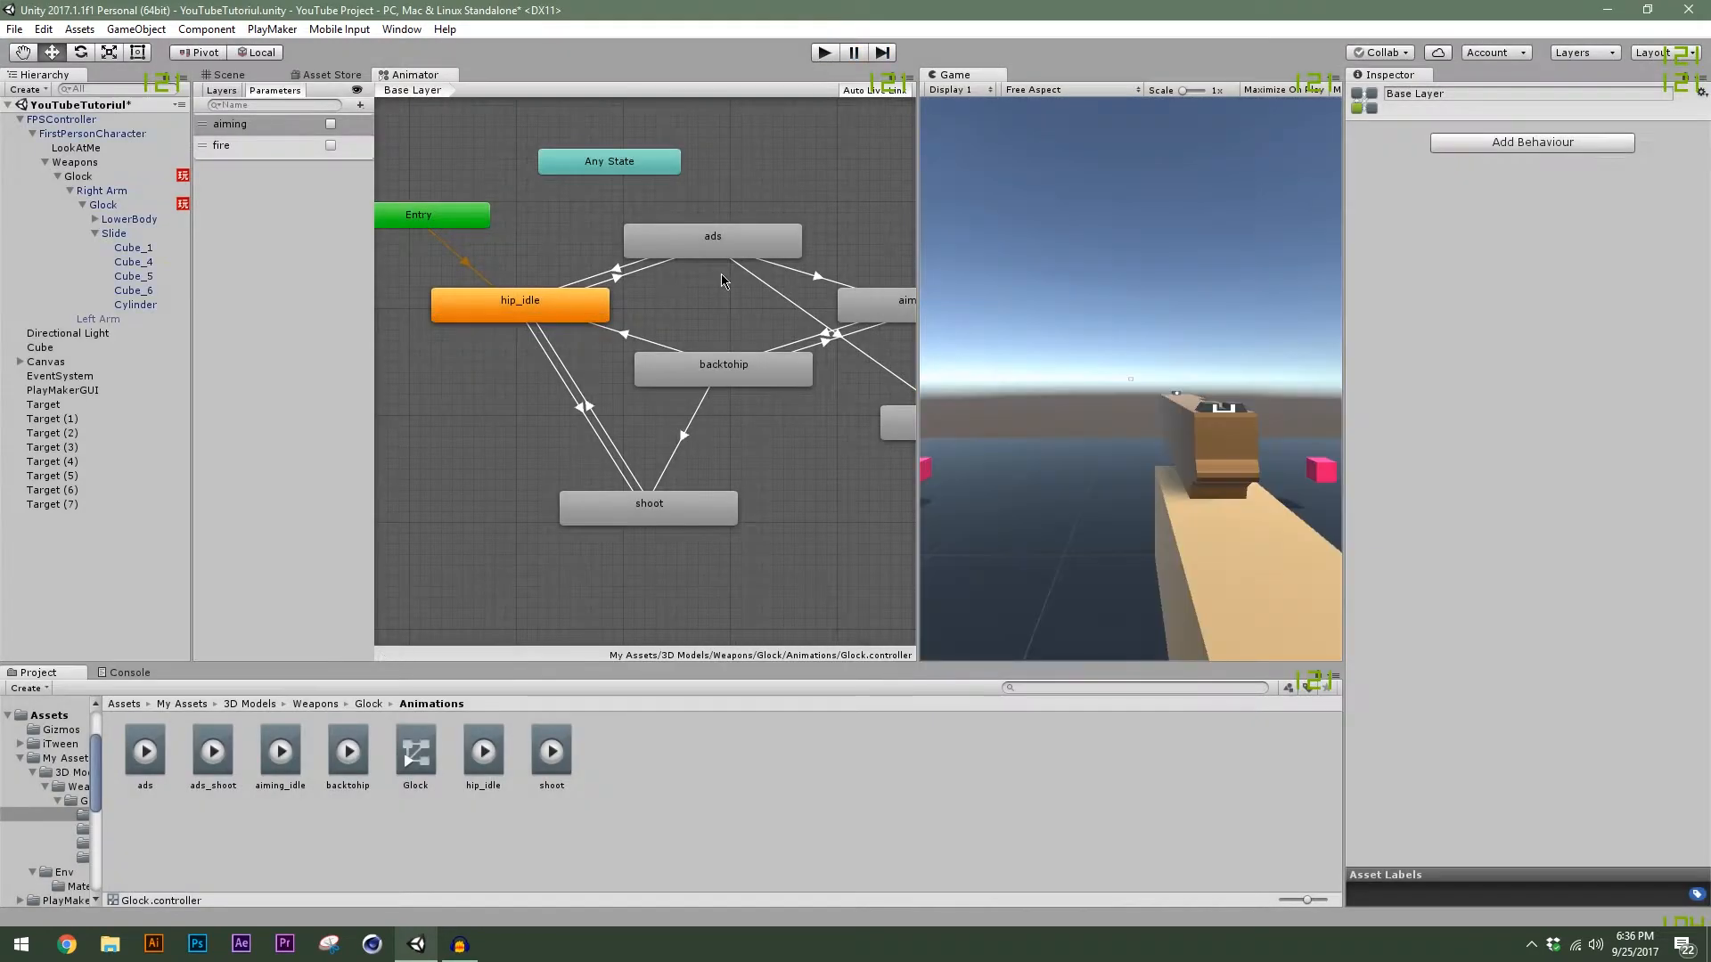
# Inspect the ads to hip_idle transition and scrub its preview timeline to frame 4.
pyautogui.click(615, 277)
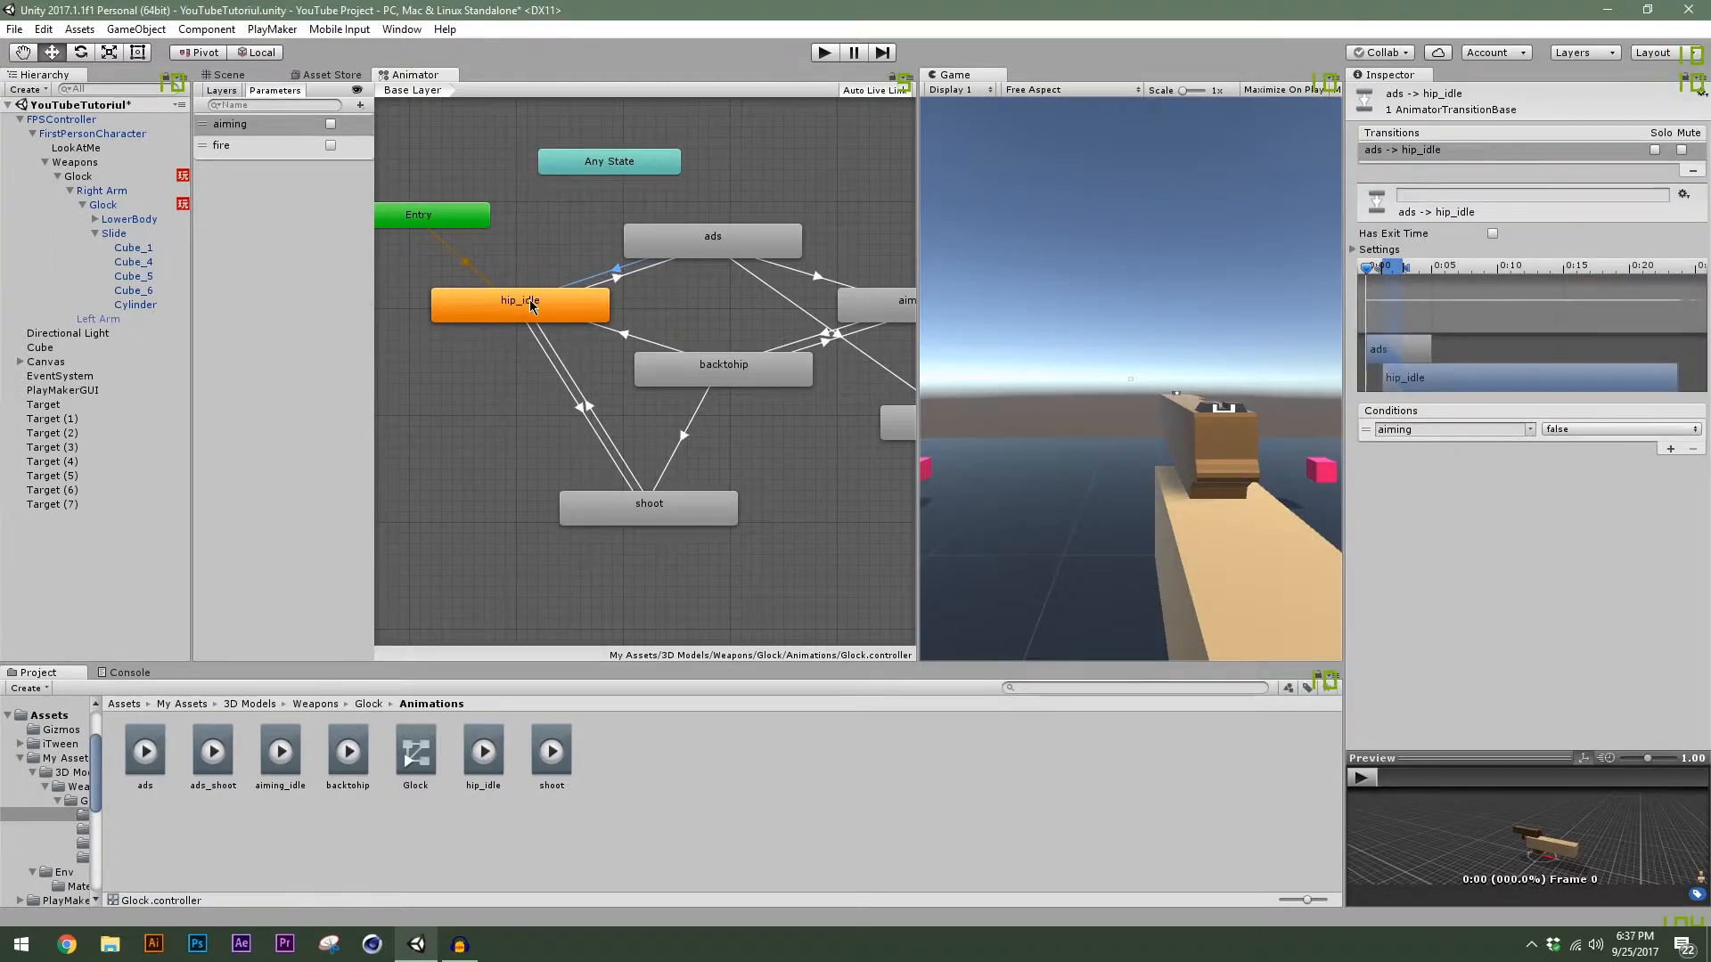
pyautogui.moveTo(918, 258); pyautogui.dragTo(888, 258)
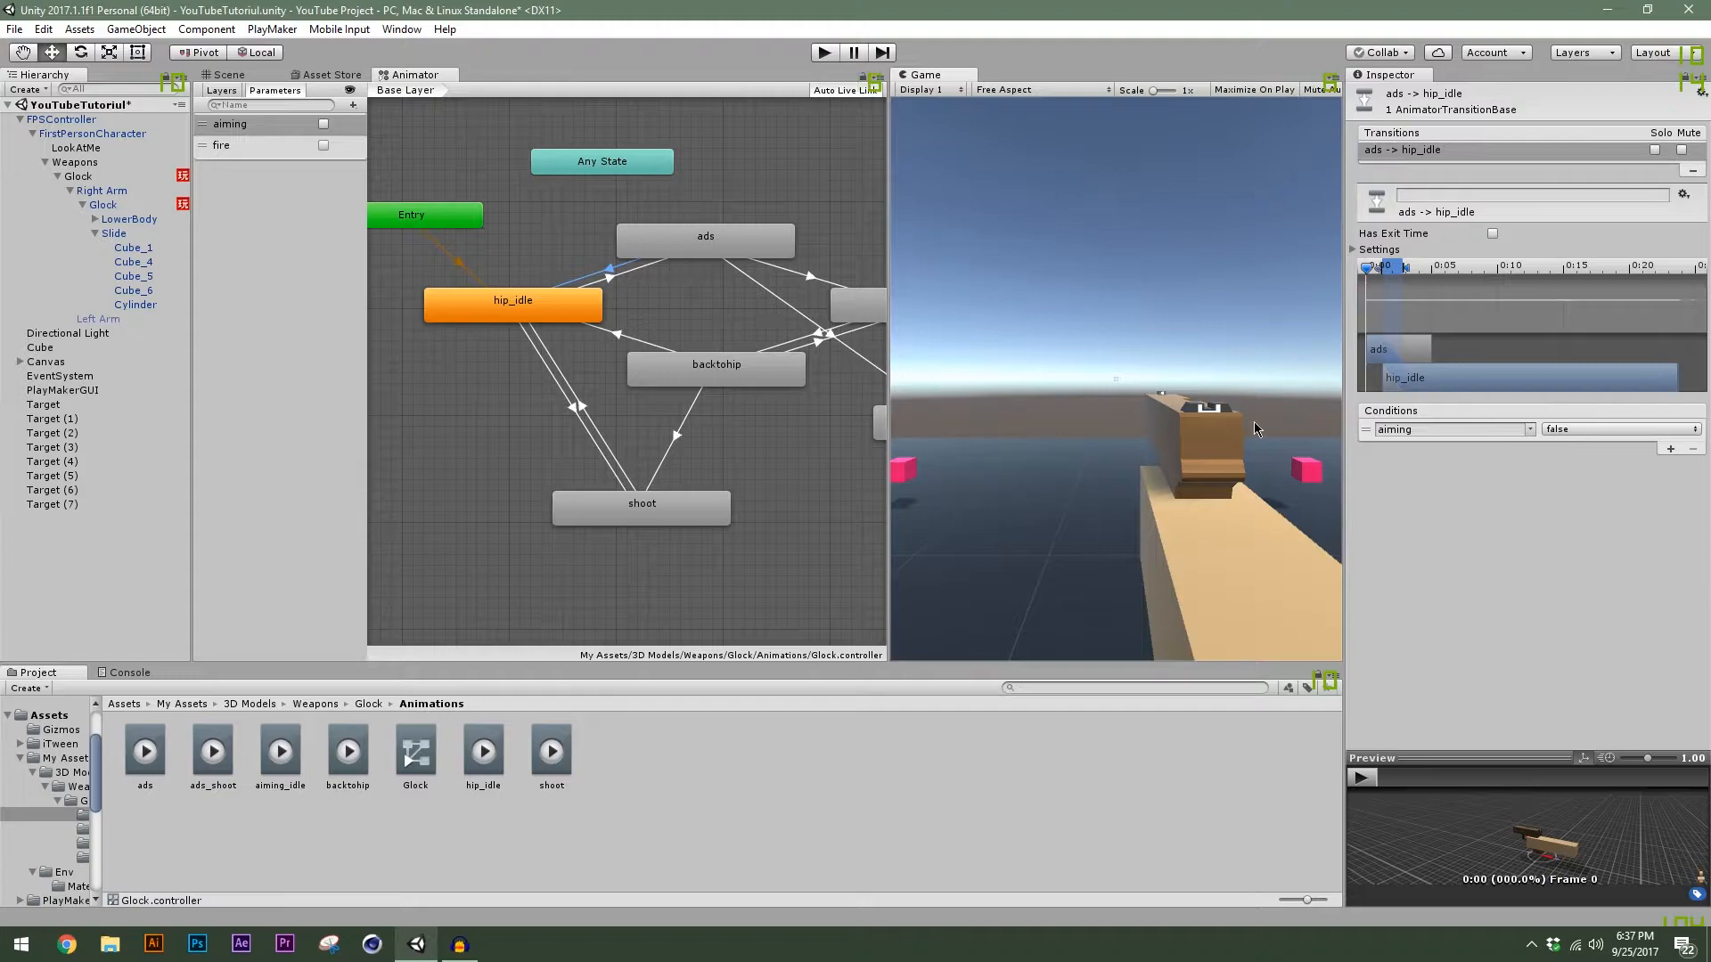
pyautogui.scroll(10, 1387, 367)
pyautogui.moveTo(1358, 269); pyautogui.dragTo(1403, 284)
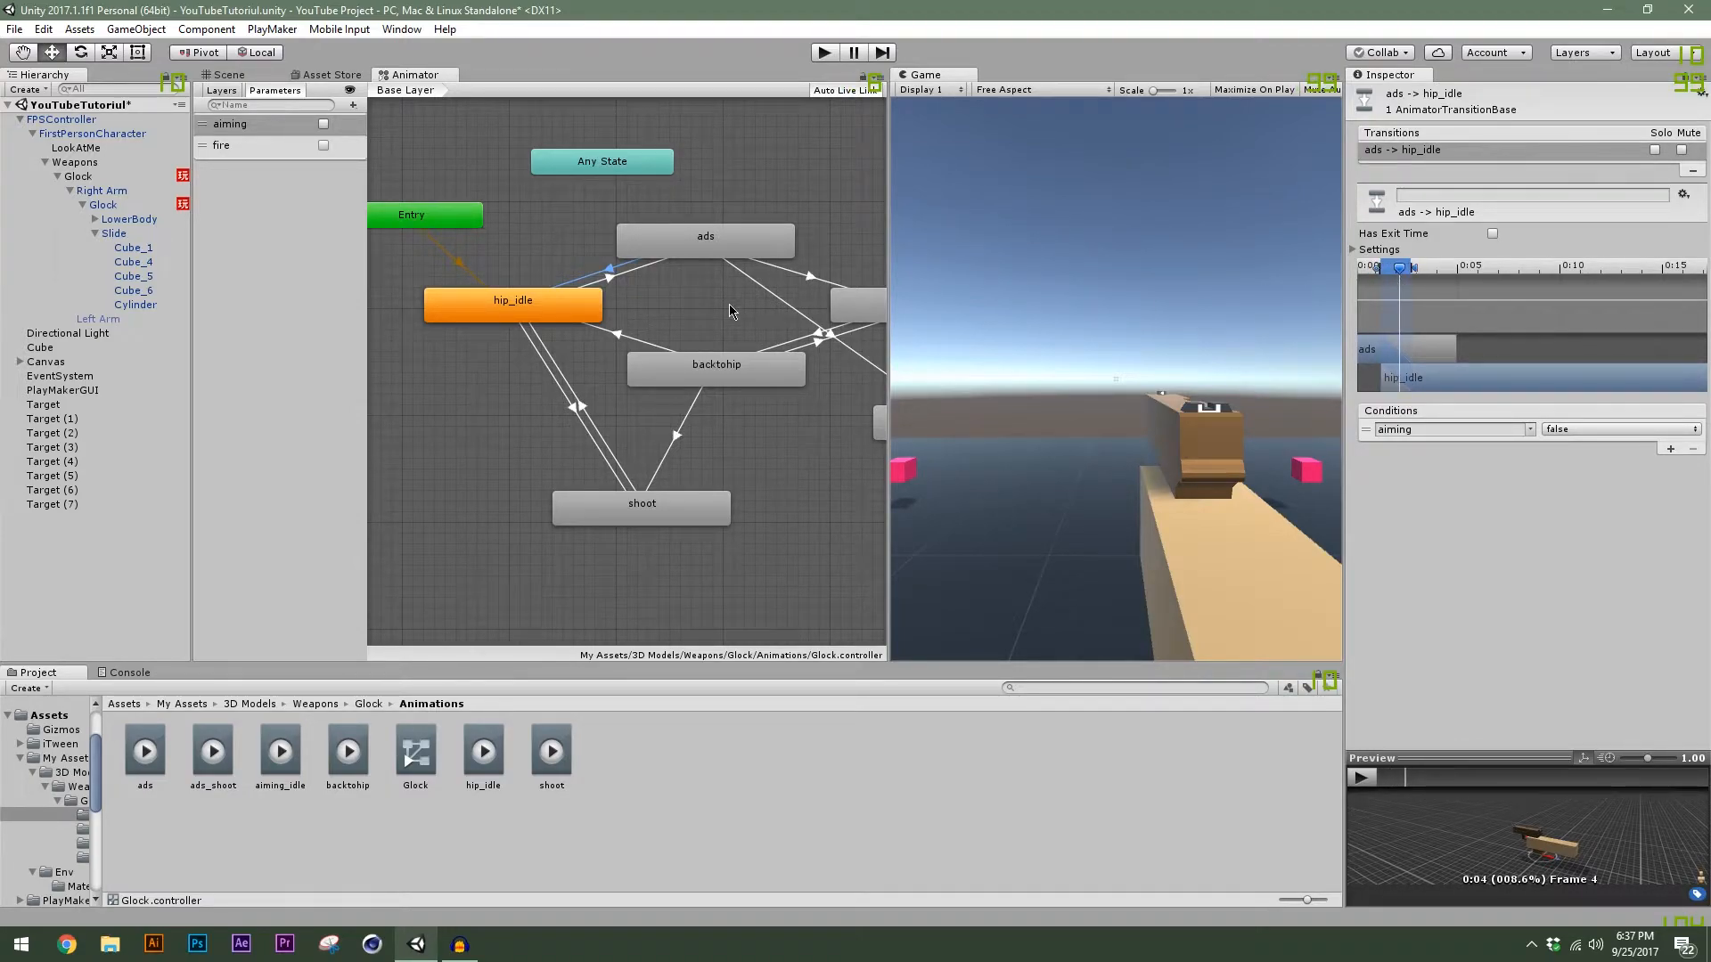
# Run the game, aim down the sights and back while watching the active Animator states, and stop it.
pyautogui.moveTo(889, 308); pyautogui.dragTo(917, 311)
pyautogui.hotkey('ctrl', 'p')
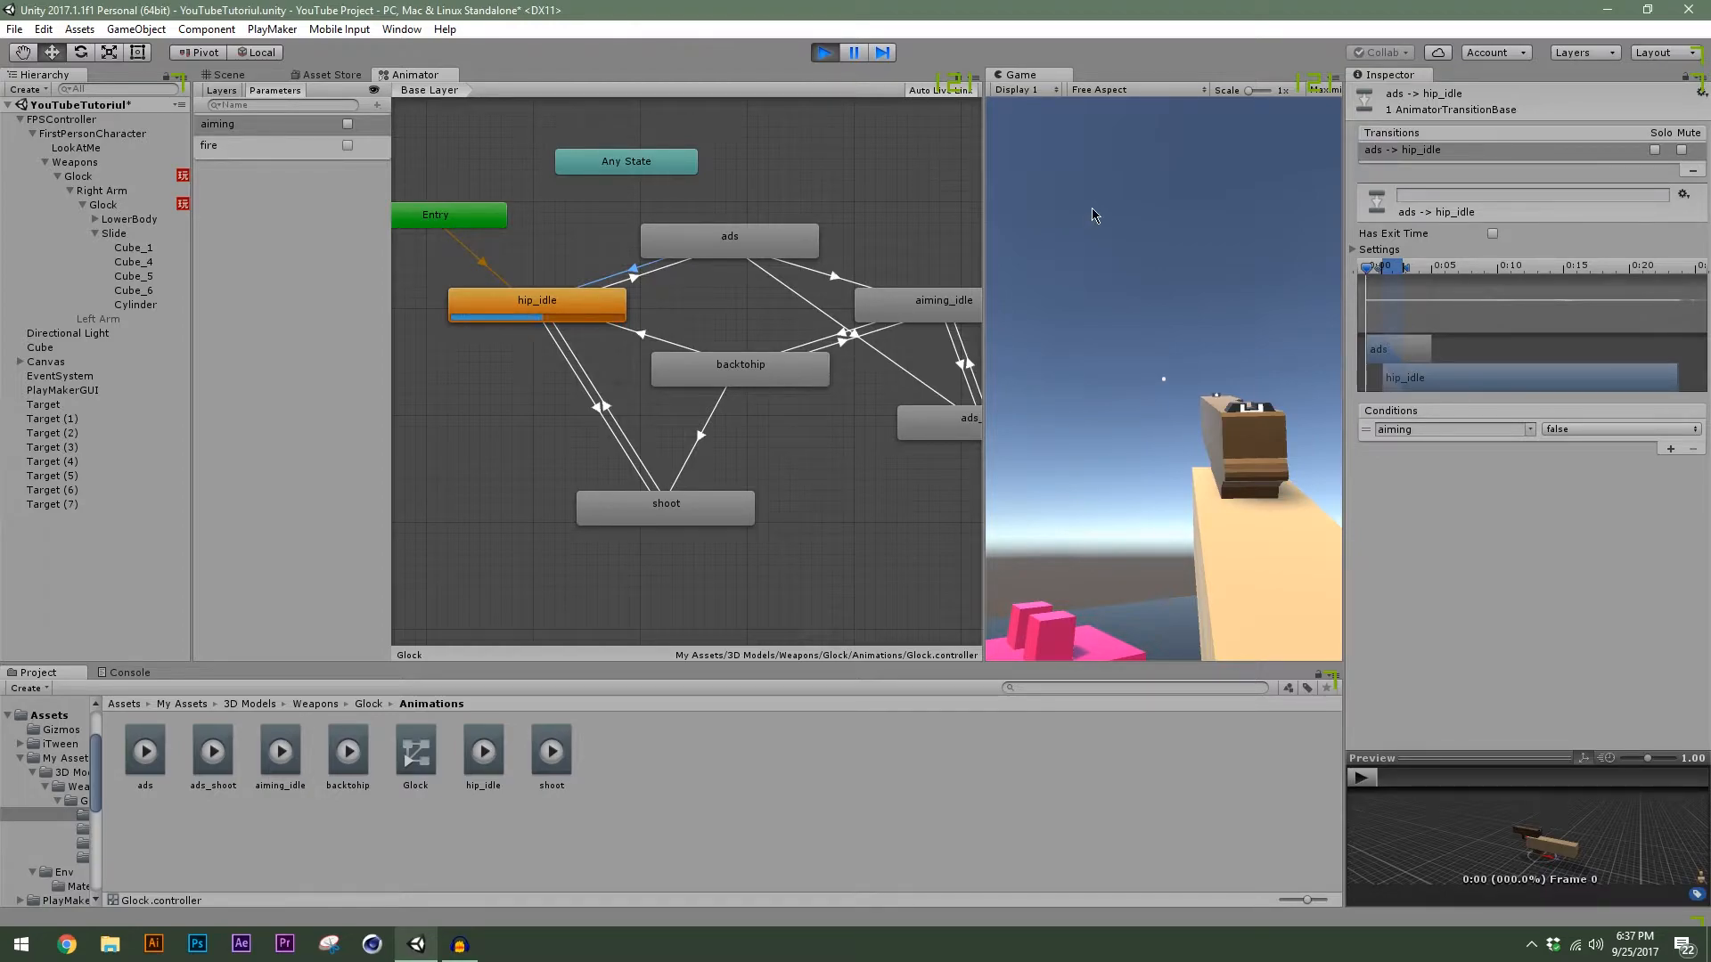
pyautogui.click(1138, 391)
pyautogui.rightClick(1146, 511)
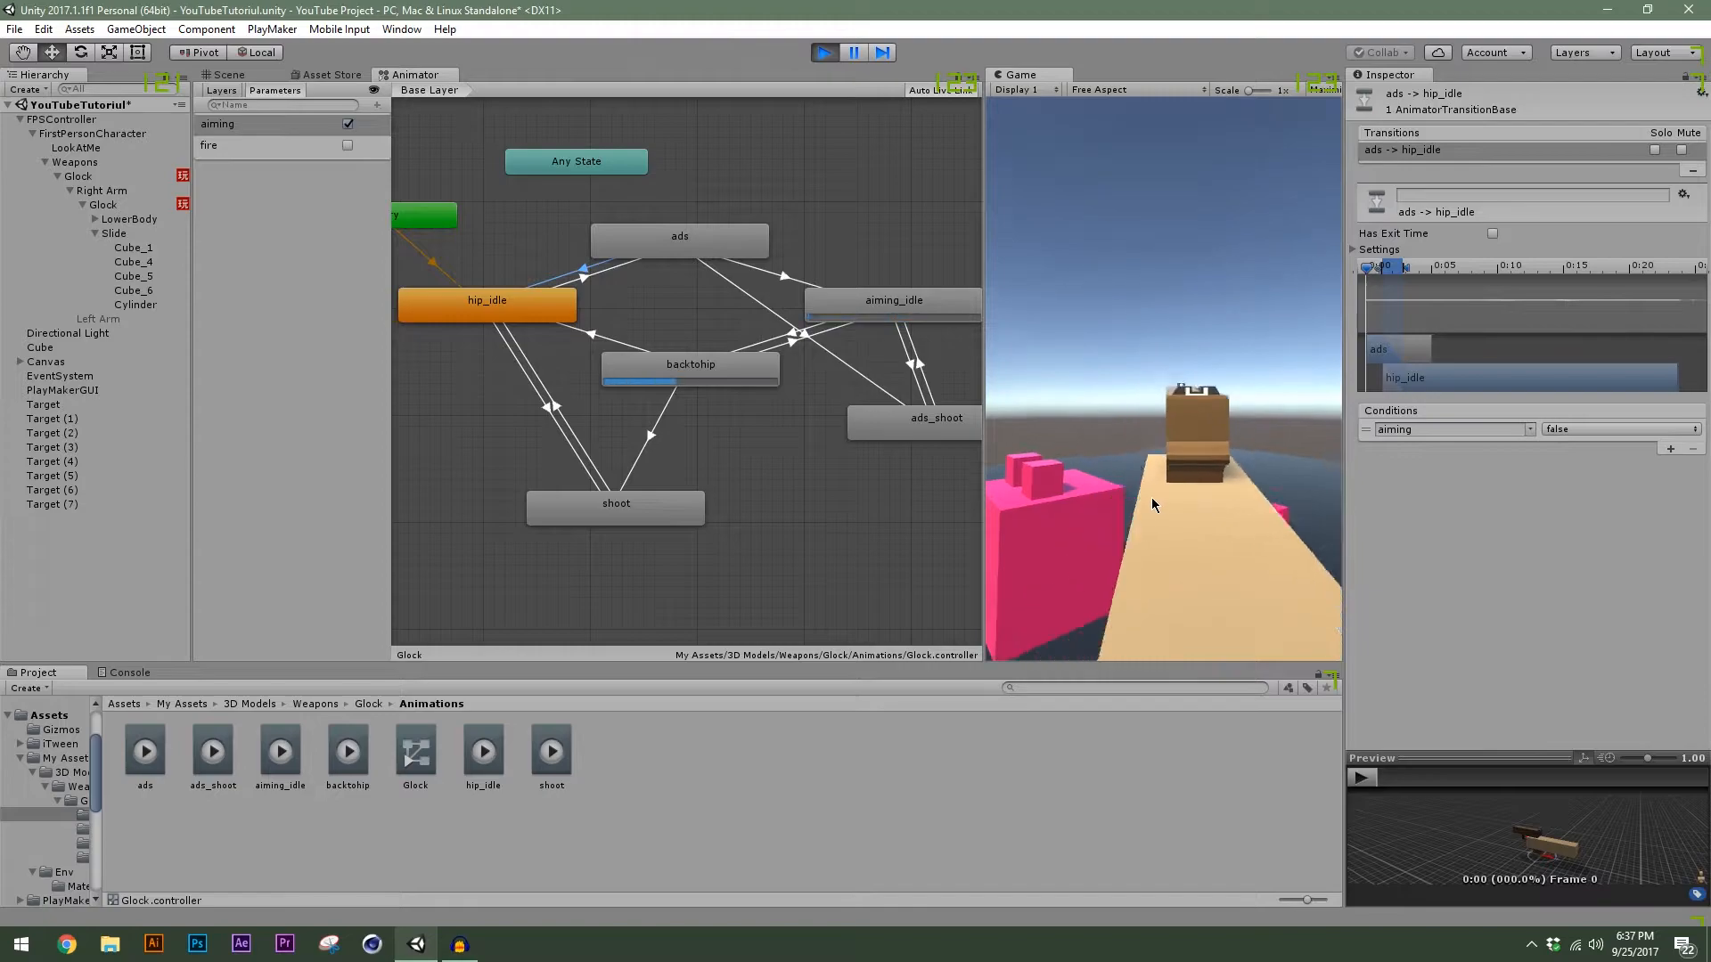
pyautogui.moveTo(1150, 495); pyautogui.dragTo(1134, 551, button='right')
pyautogui.click(824, 52)
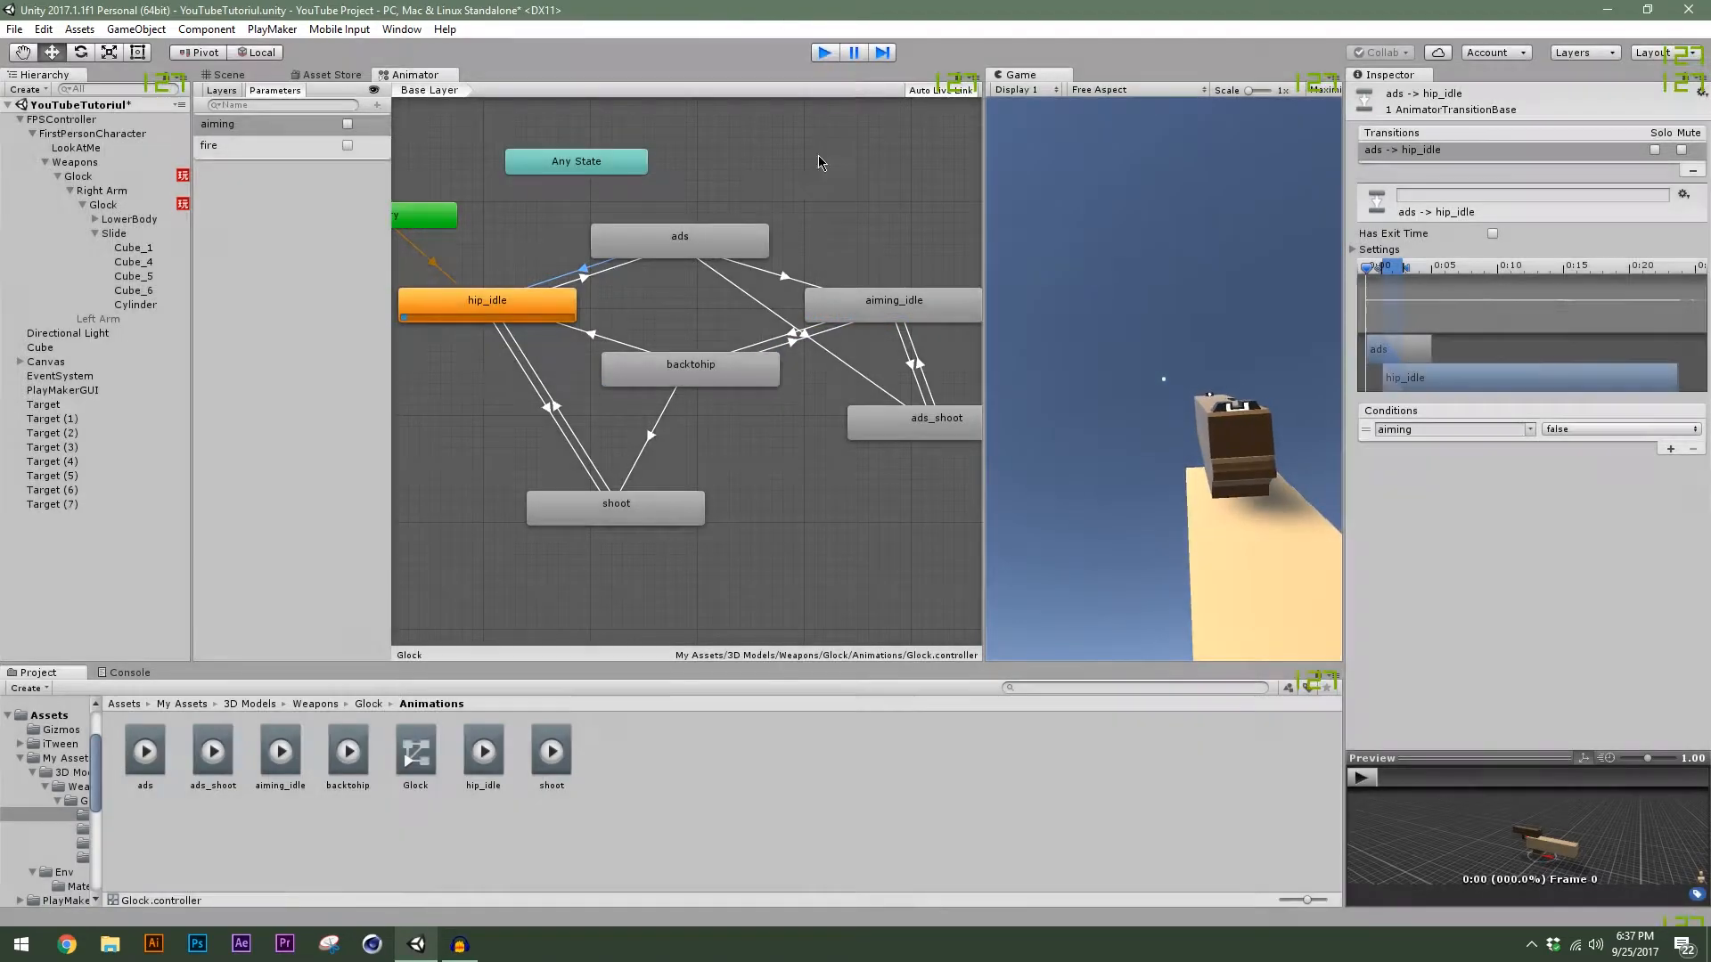
# Inspect the aiming condition and timeline of the transition from backtohip to aiming_idle.
pyautogui.click(794, 342)
pyautogui.scroll(6, 1396, 352)
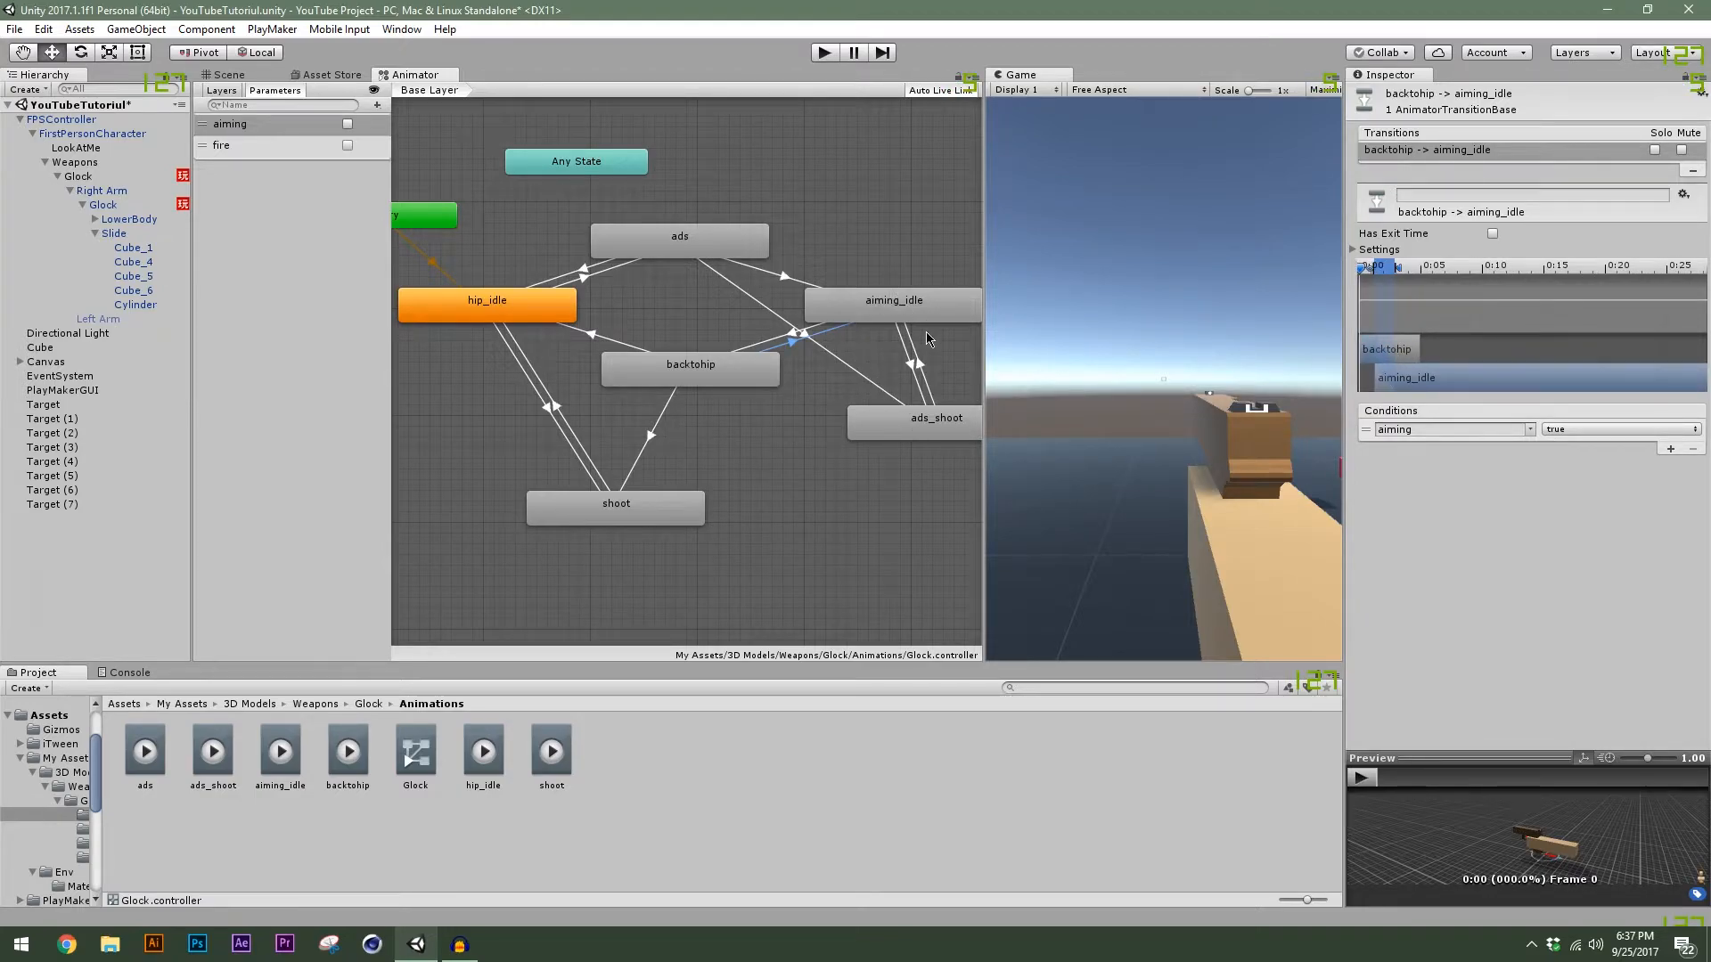
pyautogui.scroll(-2, 753, 254)
pyautogui.scroll(1, 749, 278)
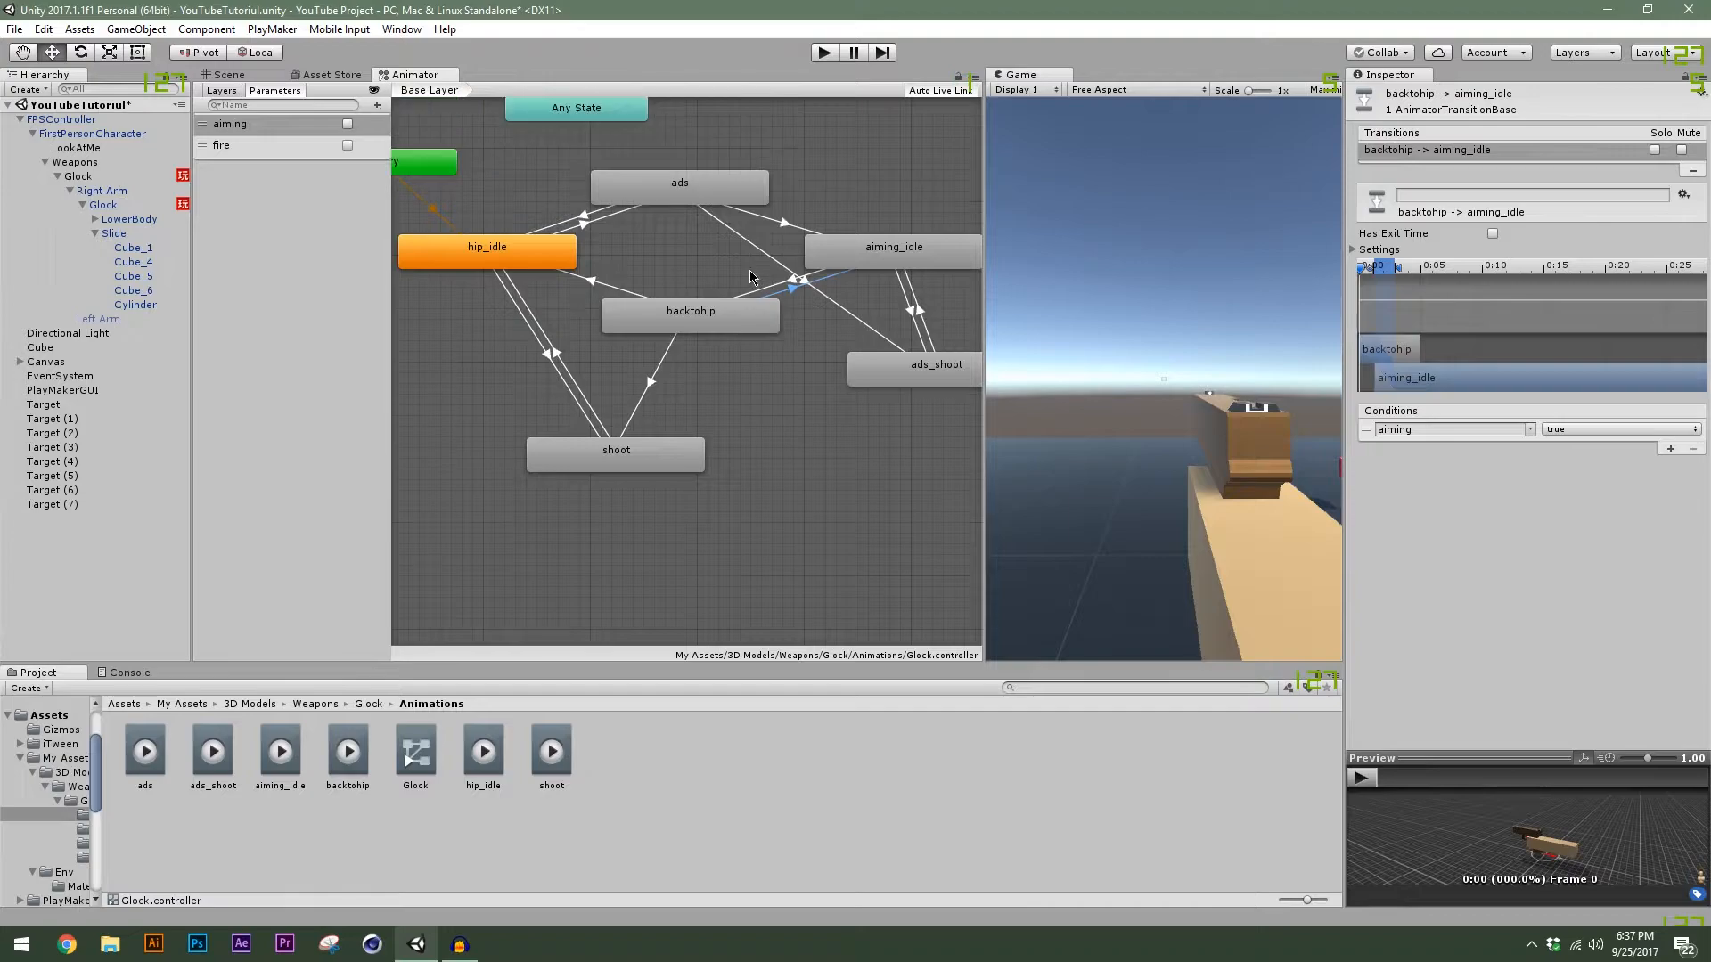
# Widen the Game view and run the game again to test aiming the Glock.
pyautogui.moveTo(983, 137); pyautogui.dragTo(916, 139)
pyautogui.hotkey('ctrl', 'p')
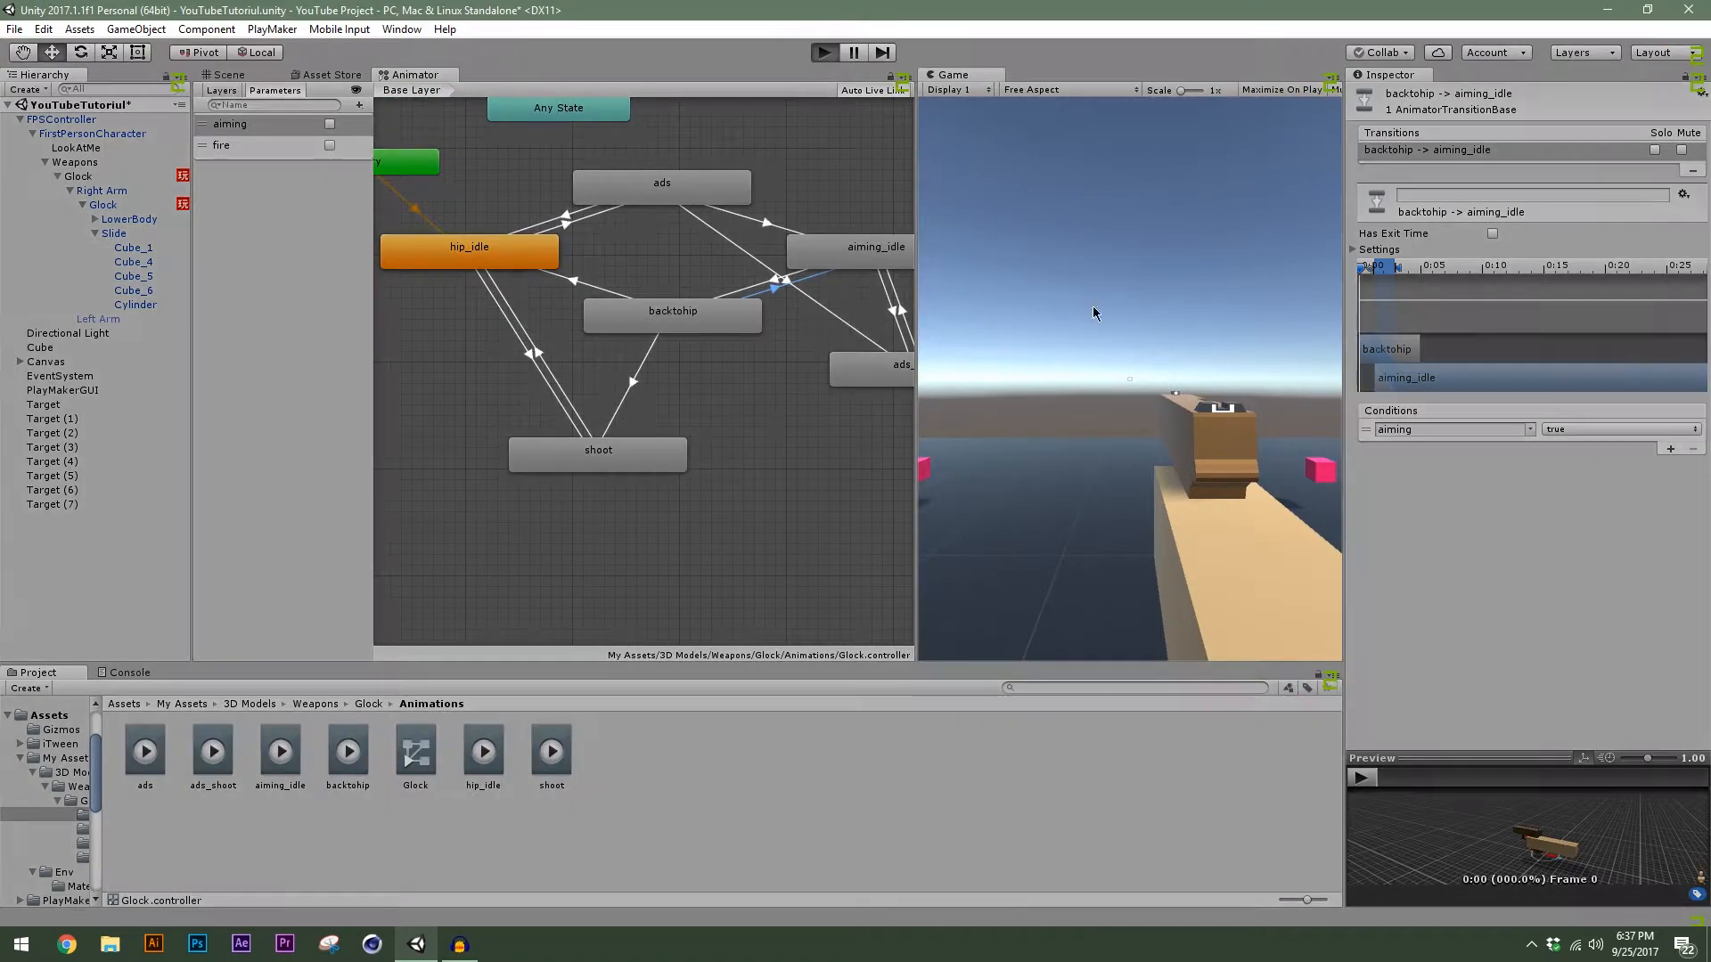
pyautogui.rightClick(1159, 424)
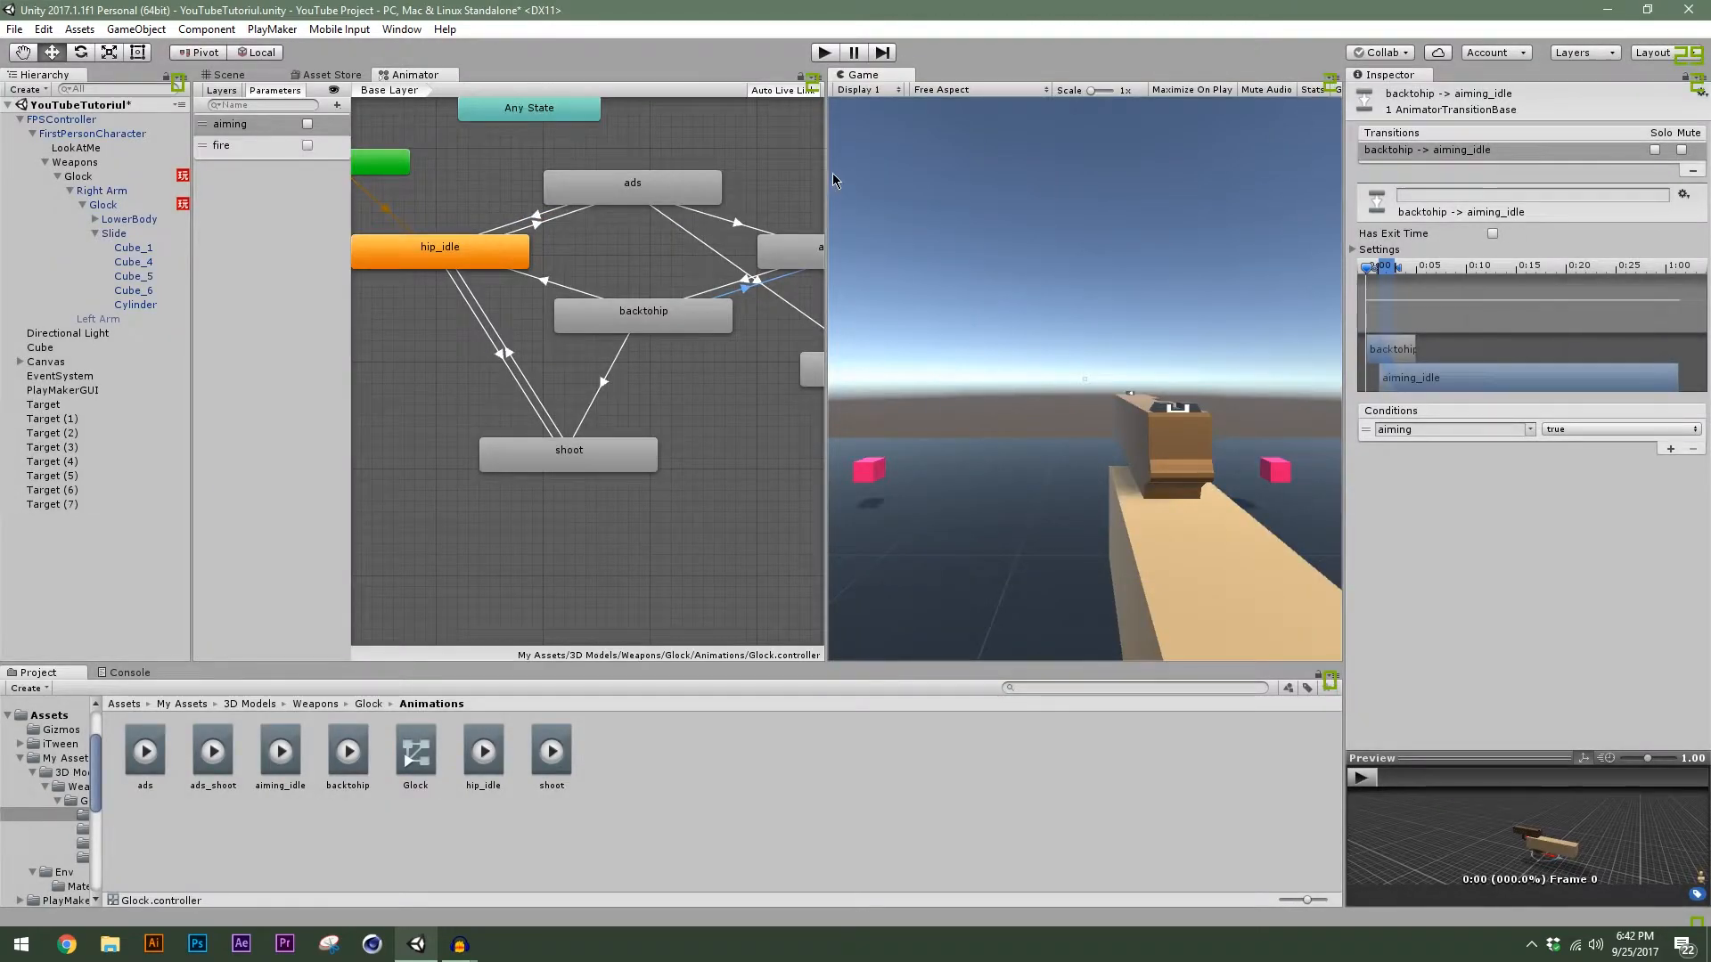
# Play-test repeated aiming and firing of the Glock from hip and sights against the live Animator graph, and stop the game.
pyautogui.moveTo(832, 180); pyautogui.dragTo(859, 178)
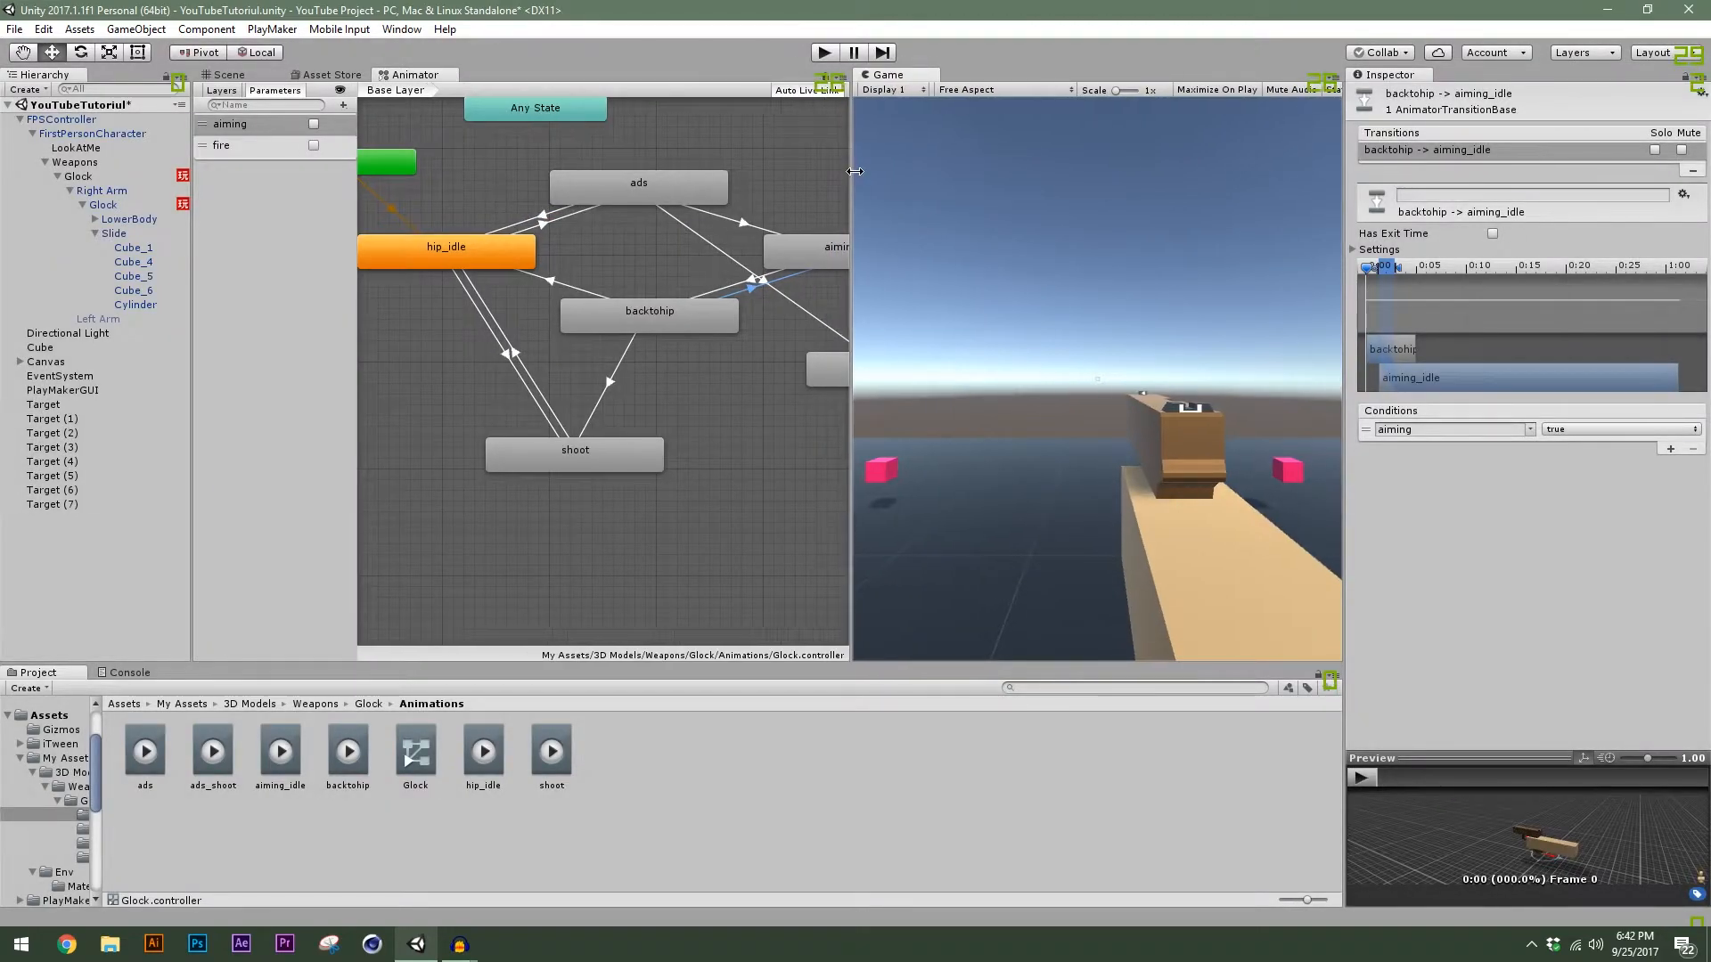
pyautogui.click(825, 55)
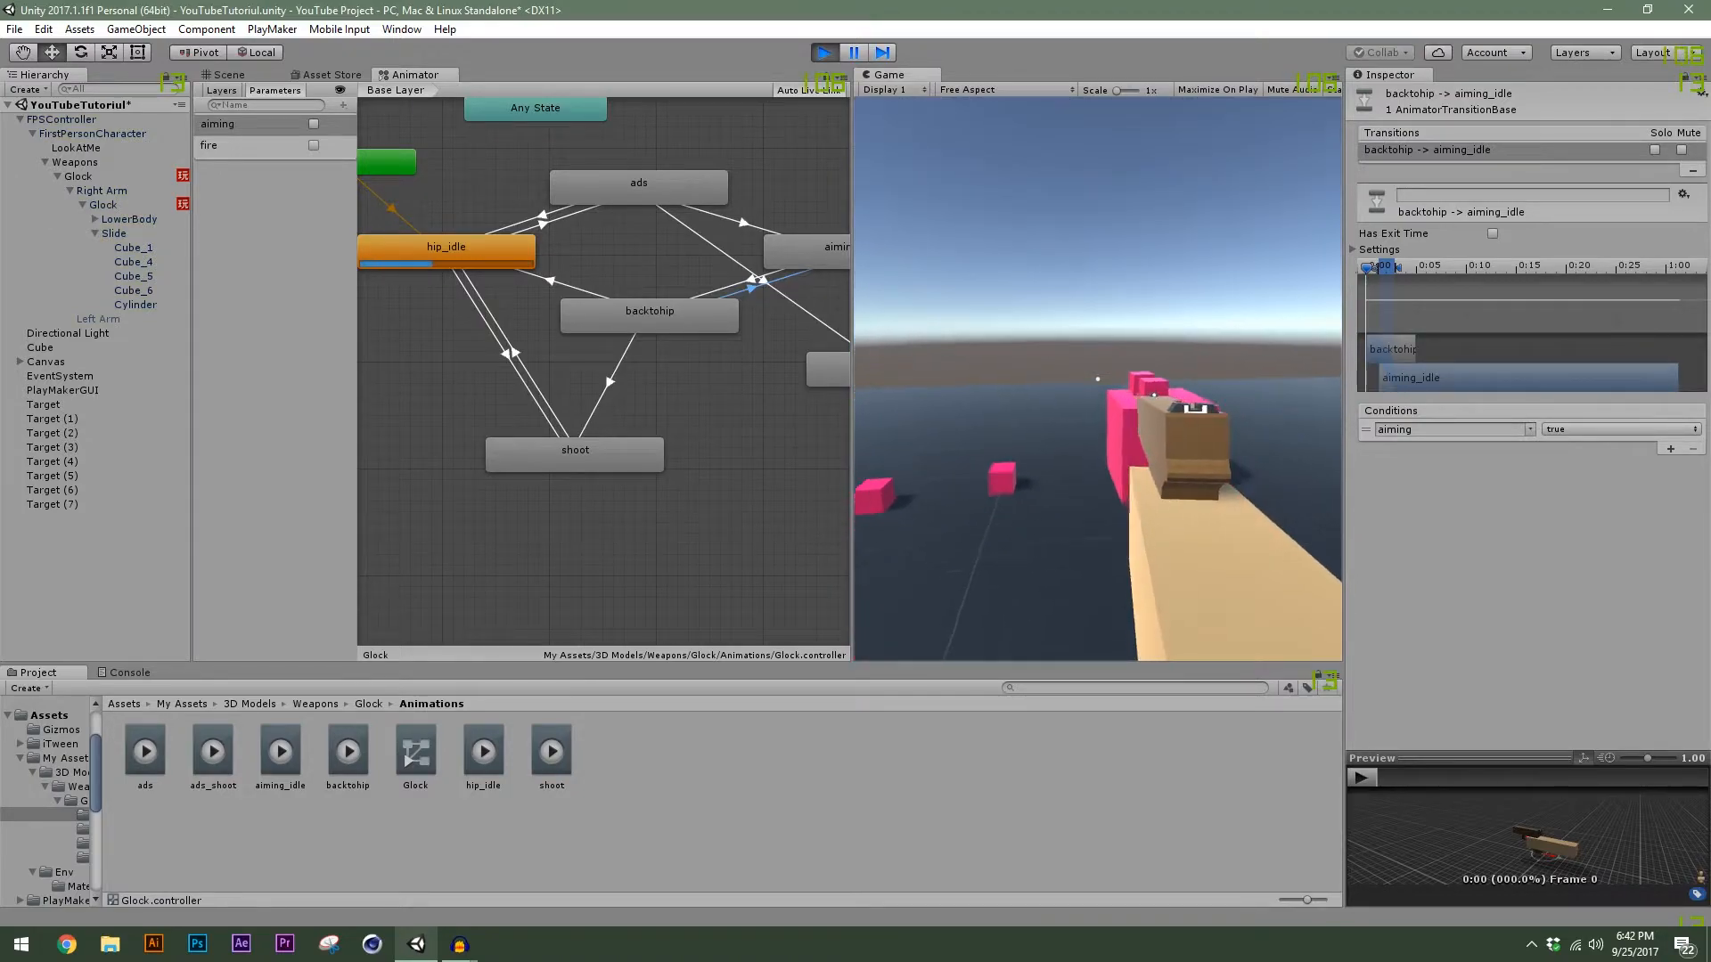
pyautogui.rightClick(1098, 378)
pyautogui.click(1098, 379)
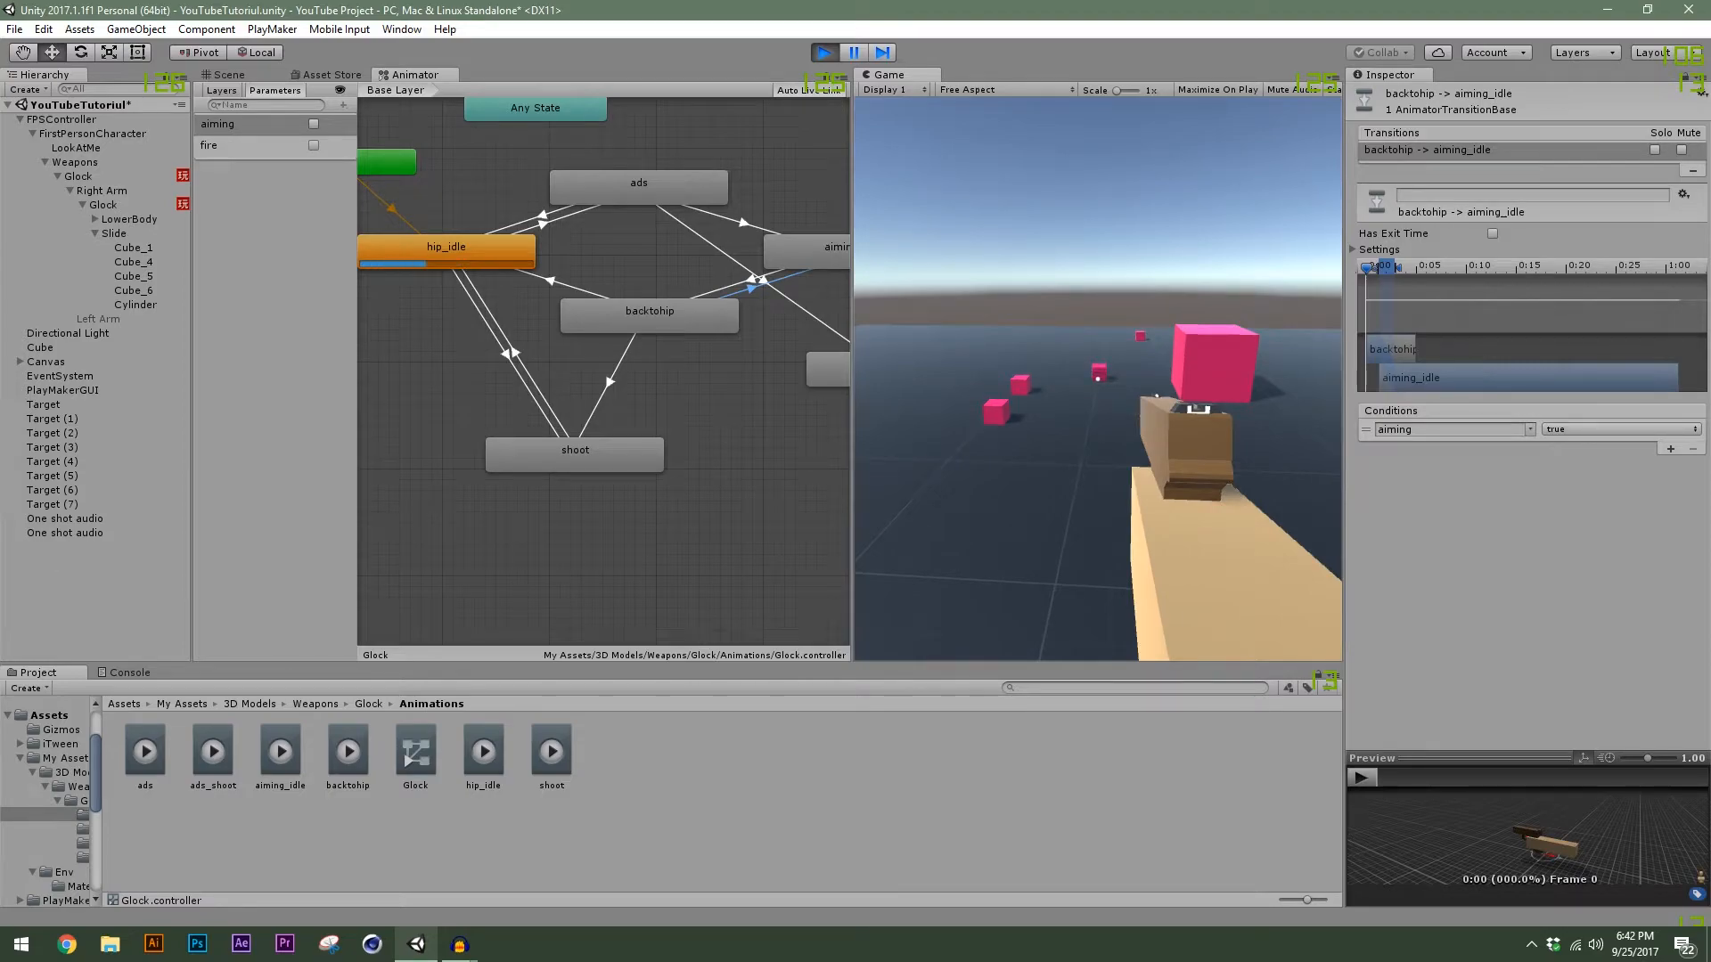
pyautogui.rightClick(1098, 379)
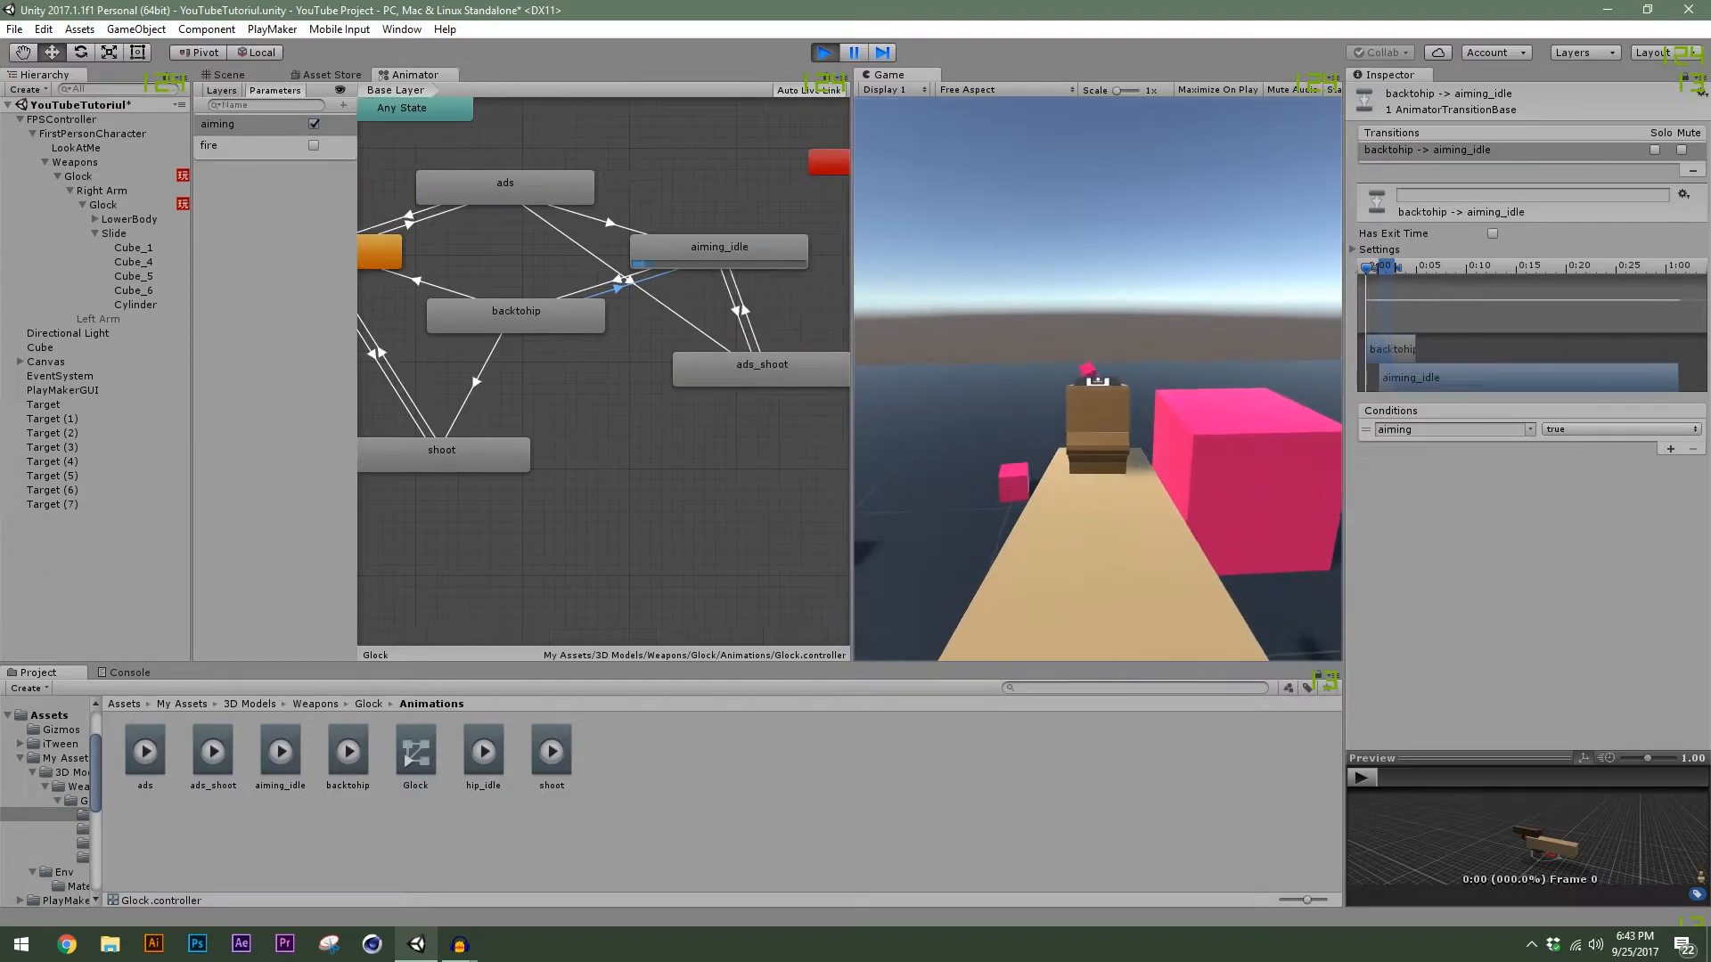
pyautogui.click(1098, 379)
pyautogui.rightClick(1098, 379)
pyautogui.click(1098, 378)
pyautogui.rightClick(1098, 379)
pyautogui.rightClick(1098, 378)
pyautogui.click(1098, 379)
pyautogui.rightClick(1098, 379)
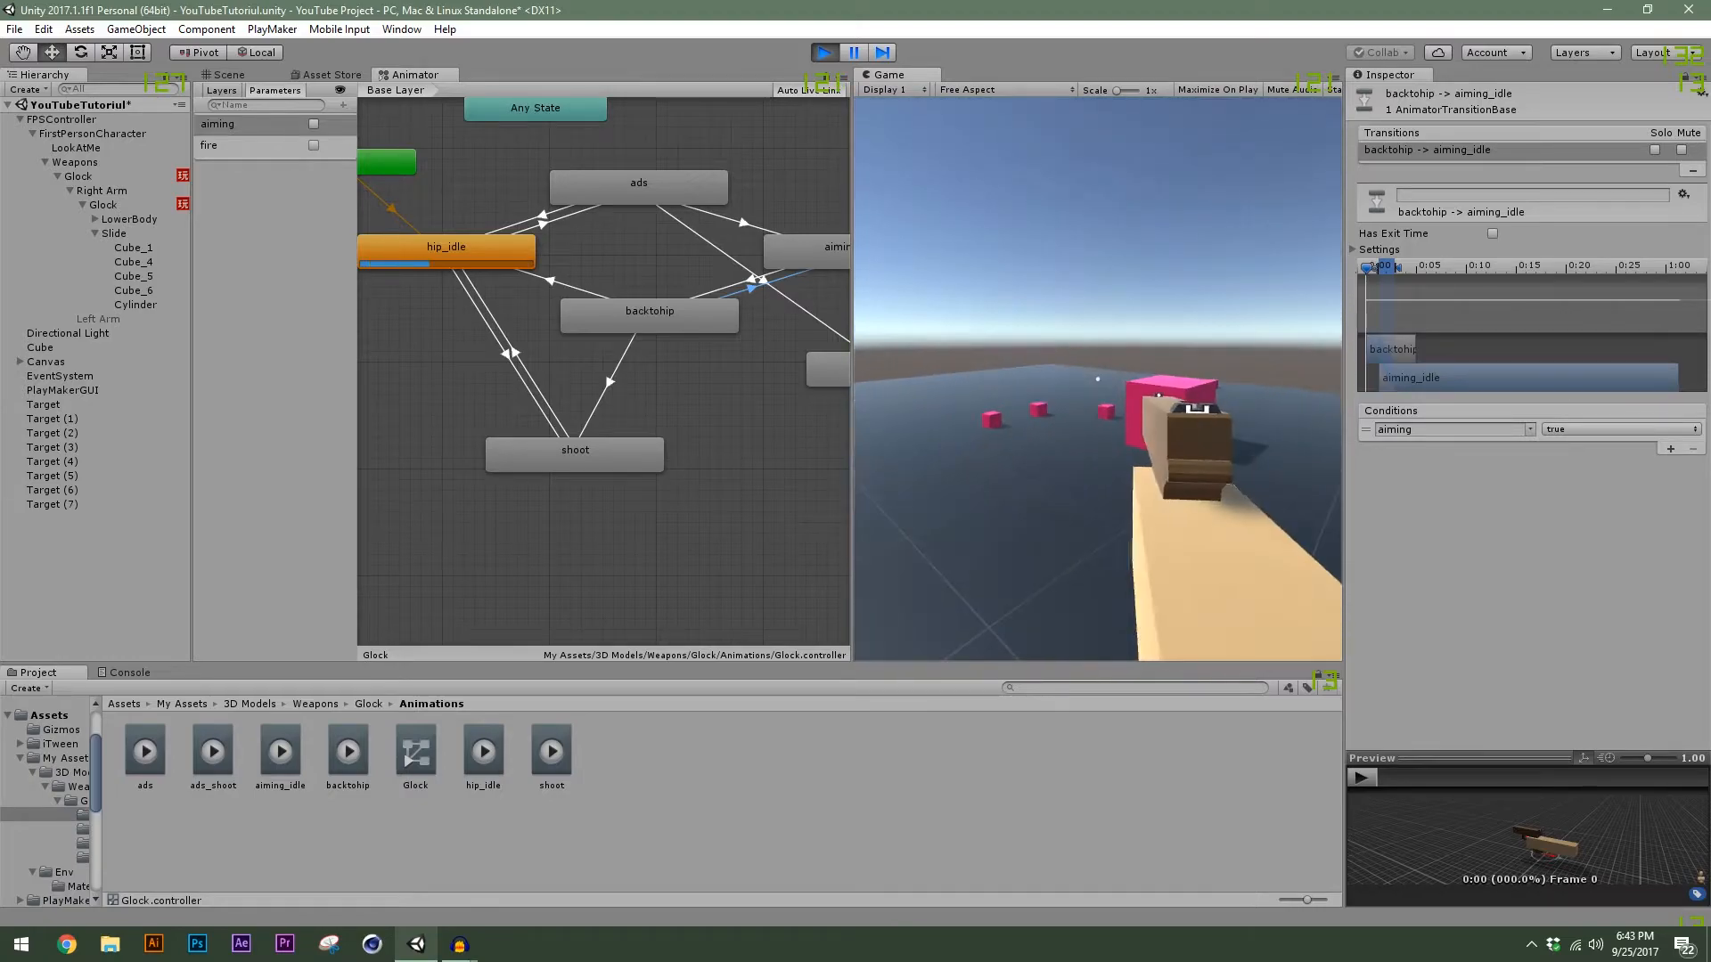
pyautogui.press('Escape')
pyautogui.click(824, 52)
# Select the Magazine object inside the Glock's LowerBody in the scene hierarchy.
pyautogui.click(82, 205)
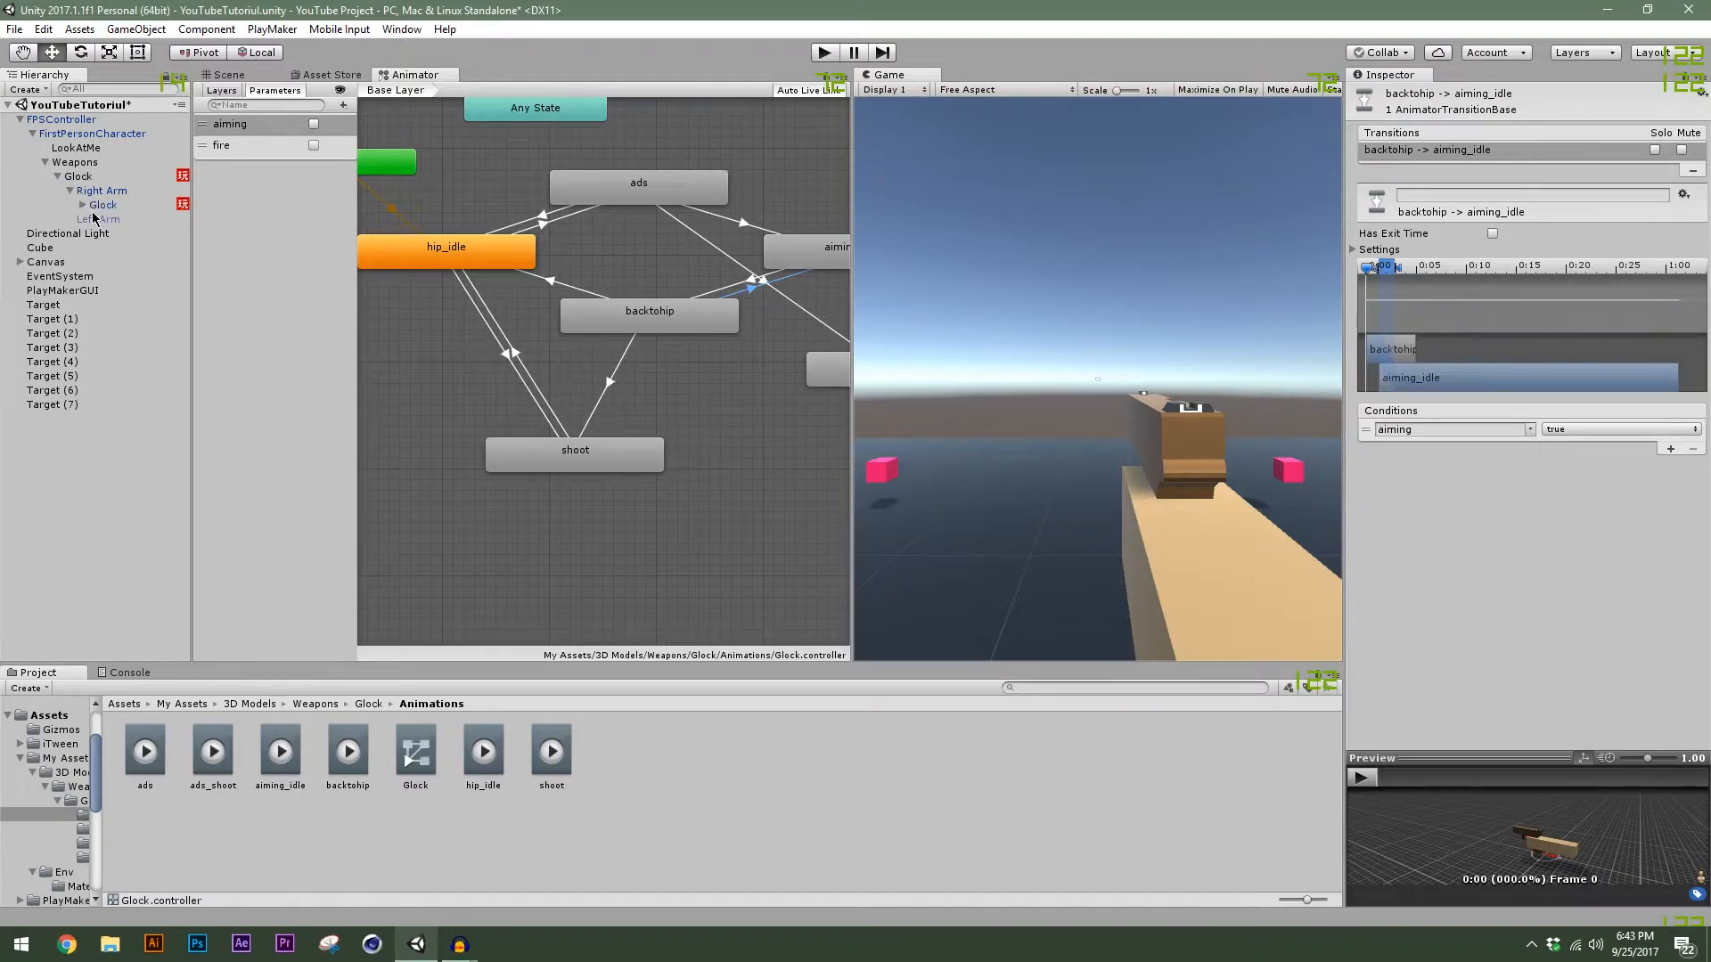
pyautogui.click(89, 206)
pyautogui.click(84, 206)
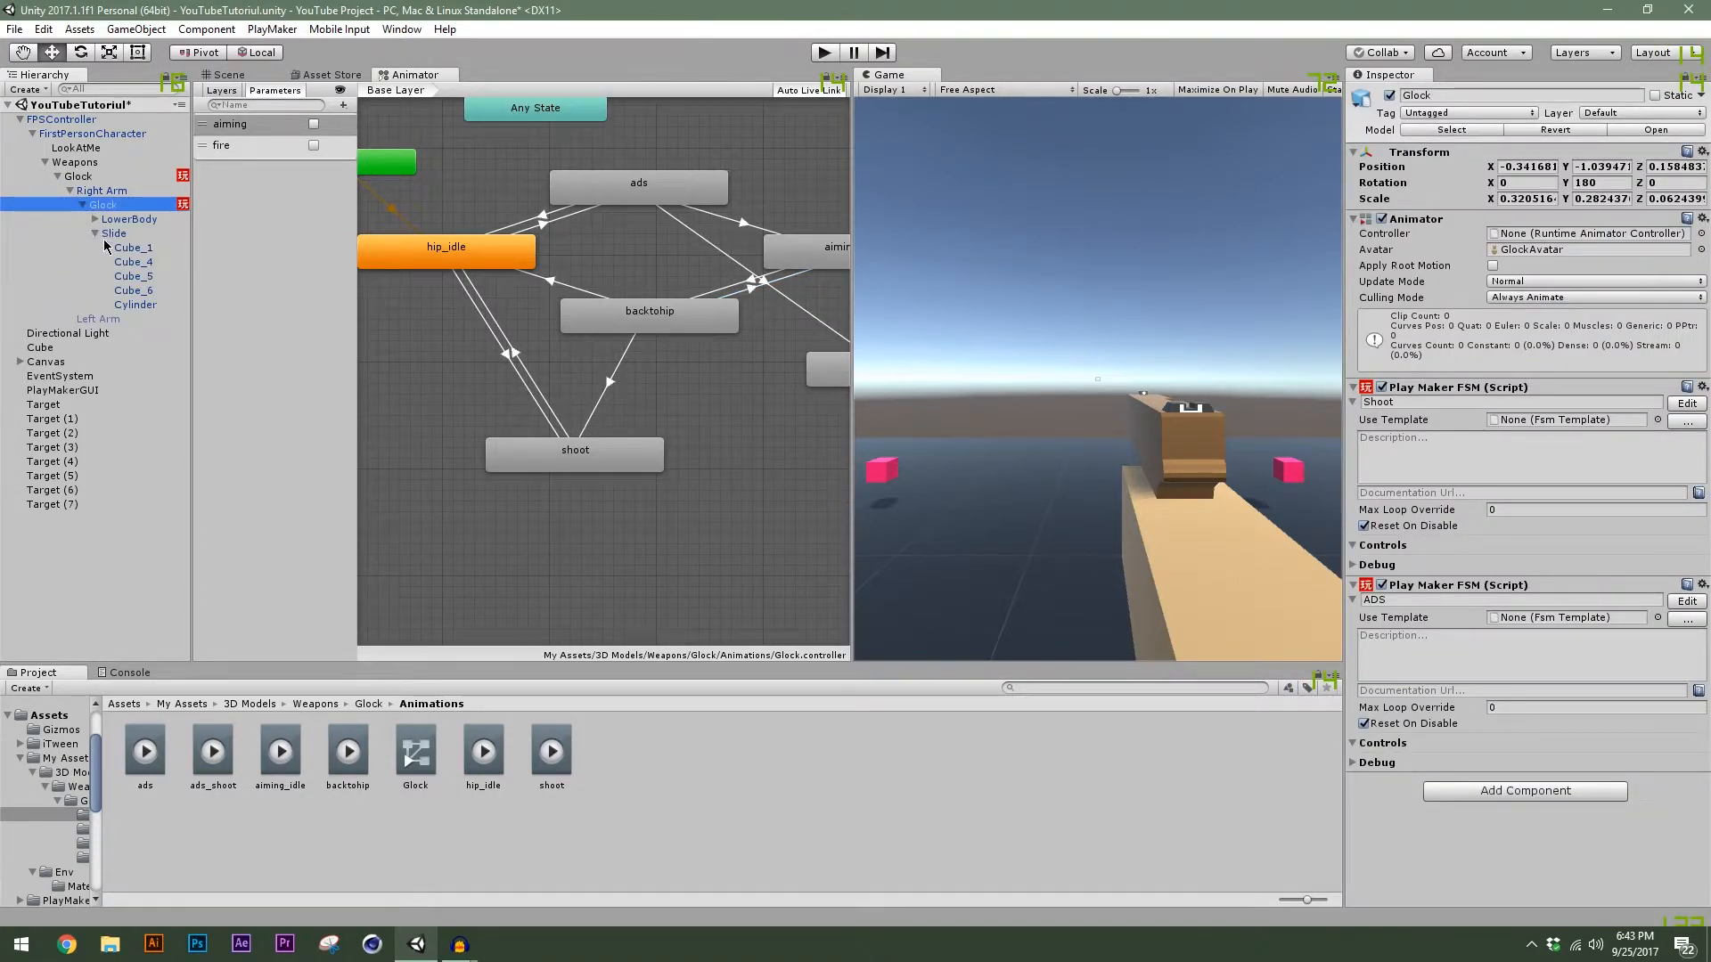
pyautogui.click(95, 234)
pyautogui.click(95, 234)
pyautogui.click(94, 220)
pyautogui.click(134, 248)
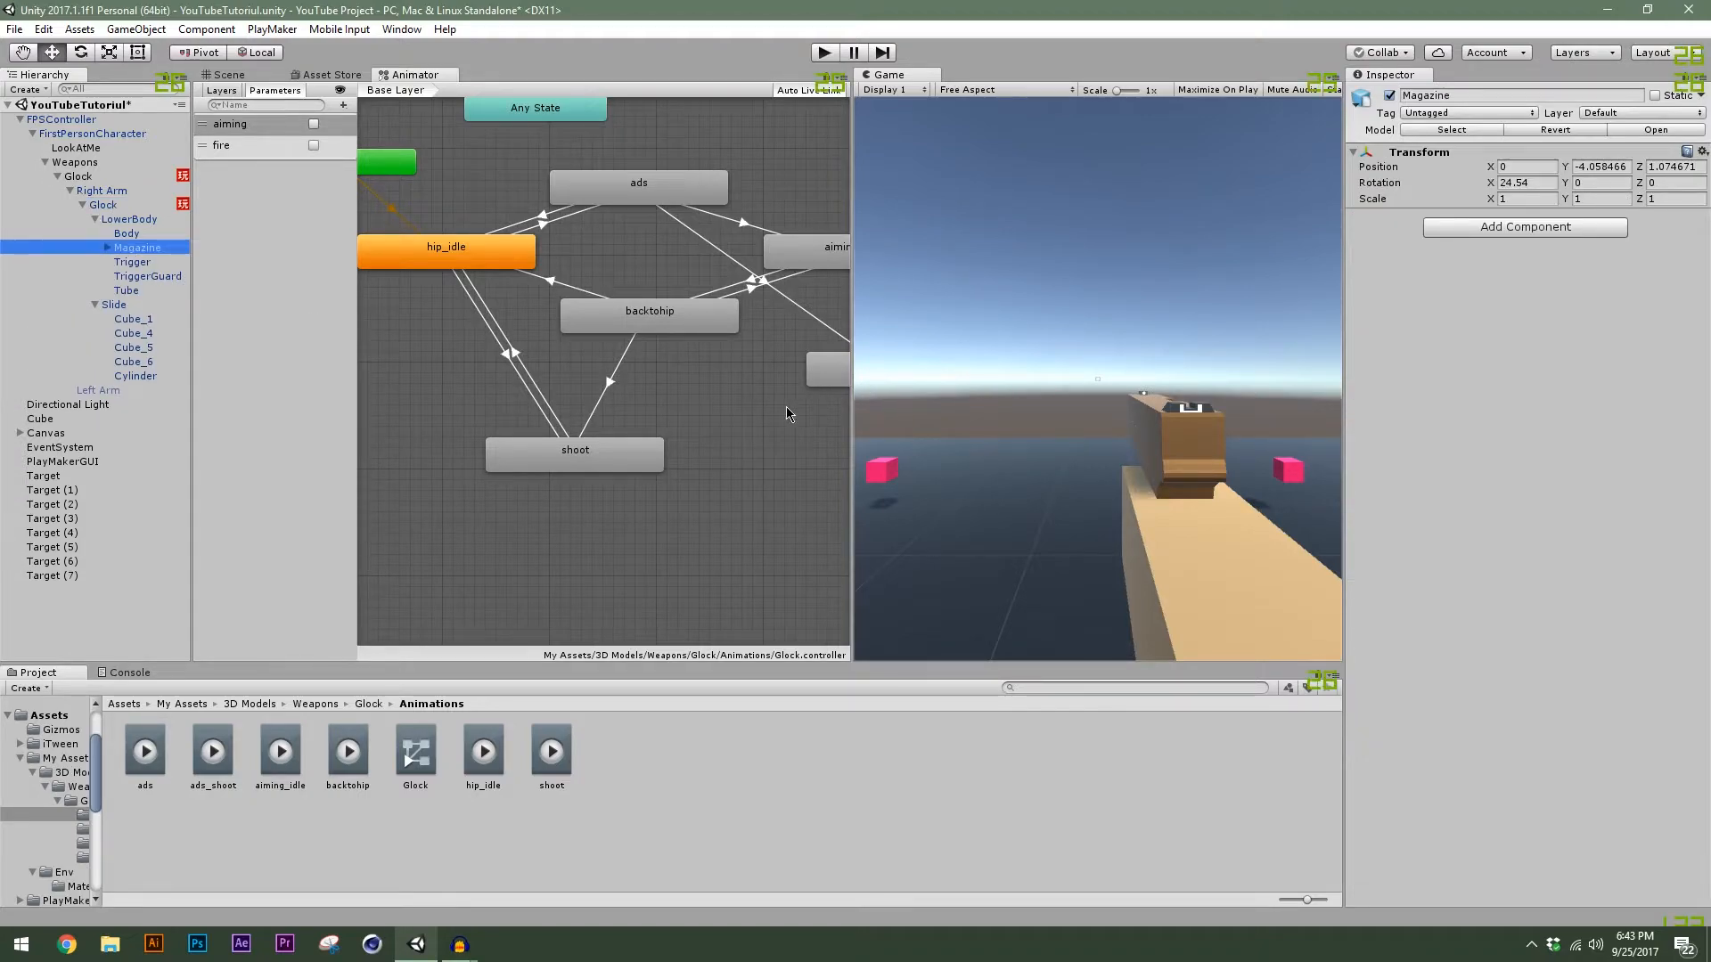
# Add a PlayMakerFSM component to the Glock's Magazine object and name the FSM Ammo.
pyautogui.click(257, 76)
pyautogui.keyDown('alt'); pyautogui.moveTo(506, 358); pyautogui.dragTo(538, 378); pyautogui.keyUp('alt')
pyautogui.moveTo(624, 385); pyautogui.dragTo(465, 331, button='middle')
pyautogui.scroll(5, 548, 364)
pyautogui.click(1469, 228)
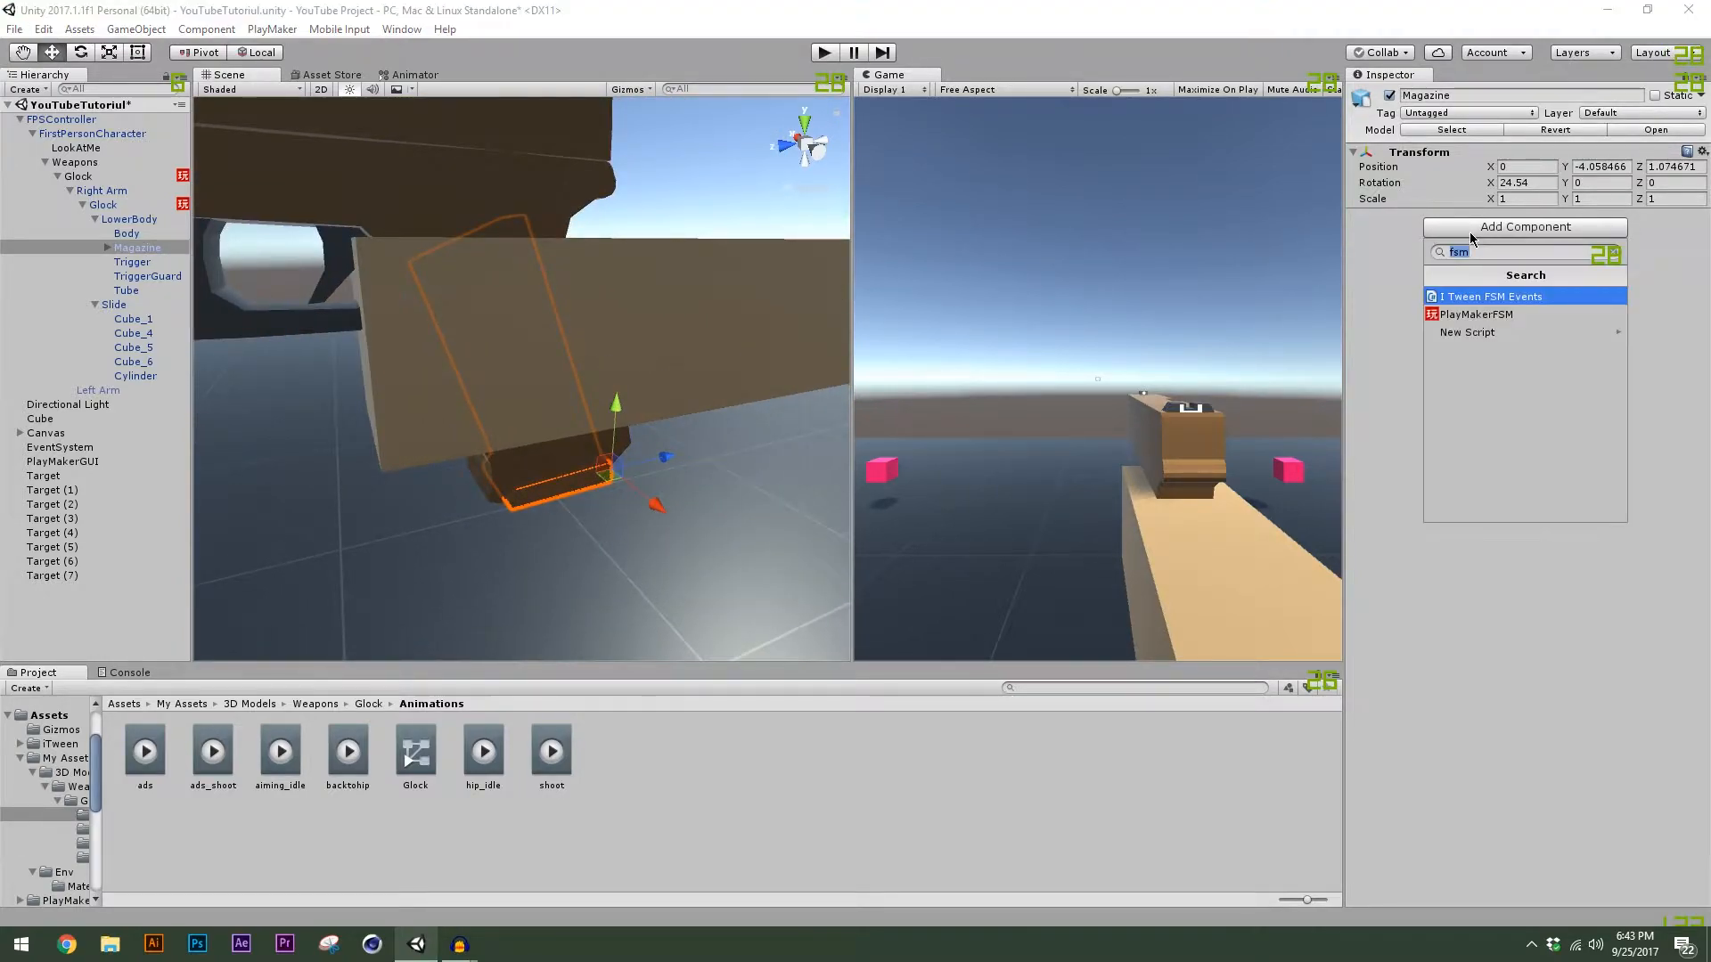
pyautogui.click(1476, 314)
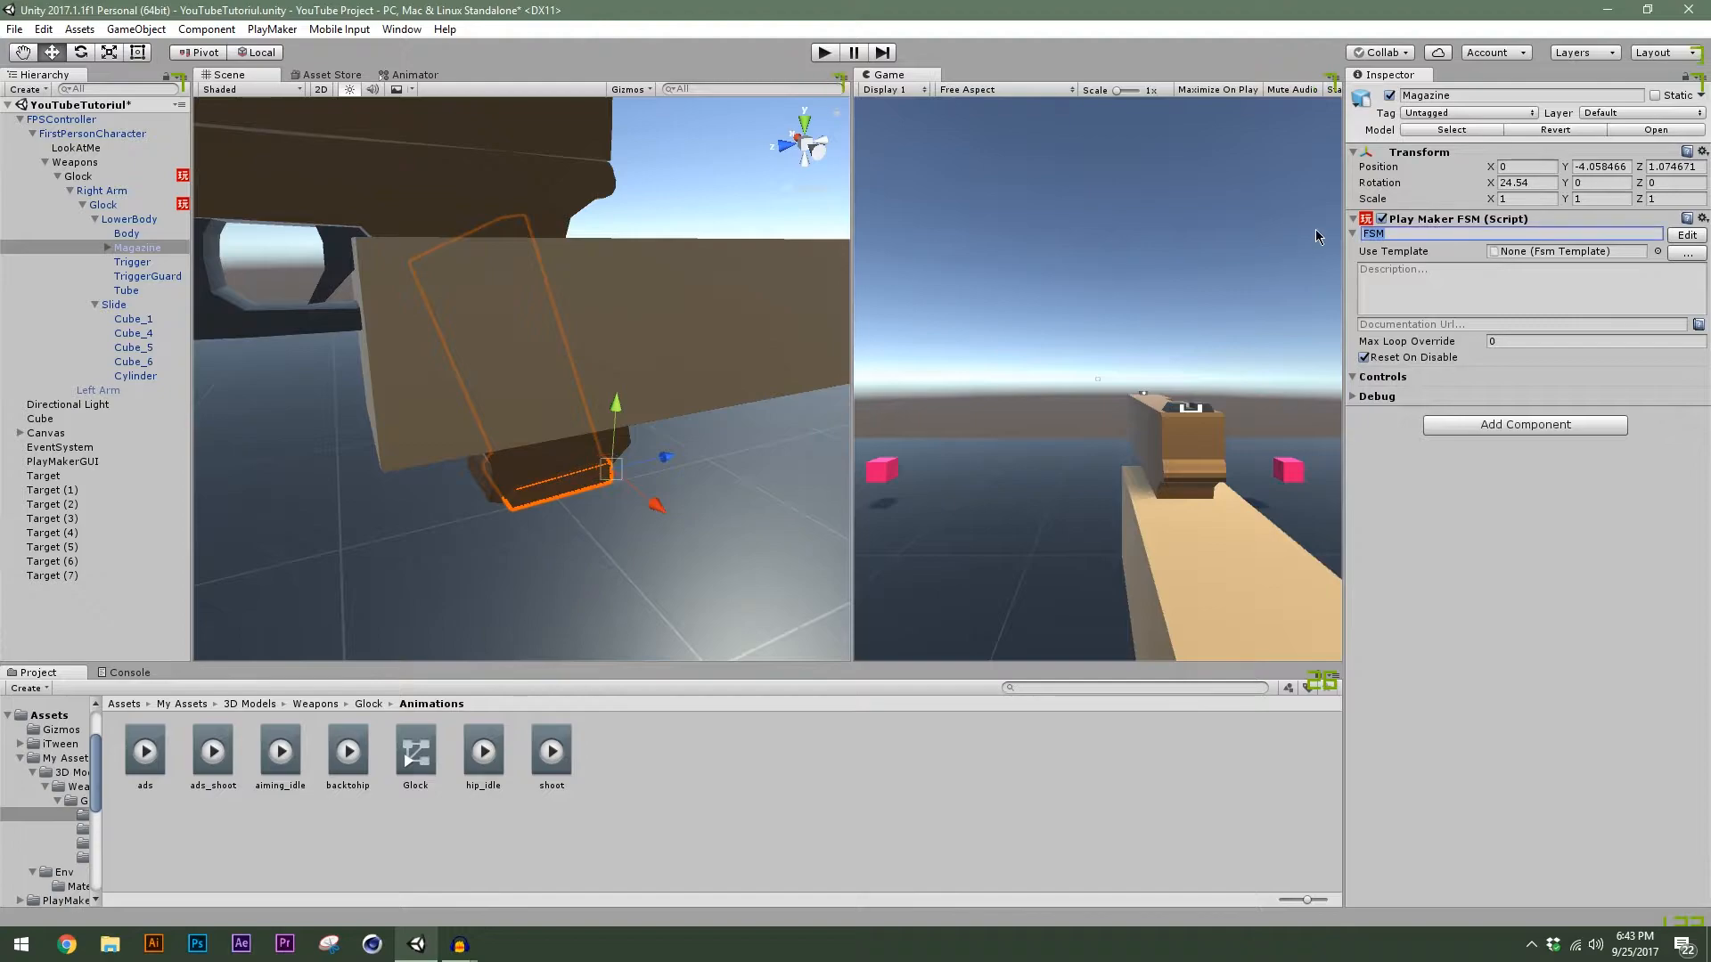
pyautogui.write('Ammo')
# Open the Ammo FSM for editing and rename its start state InitialAmmo.
pyautogui.click(1687, 235)
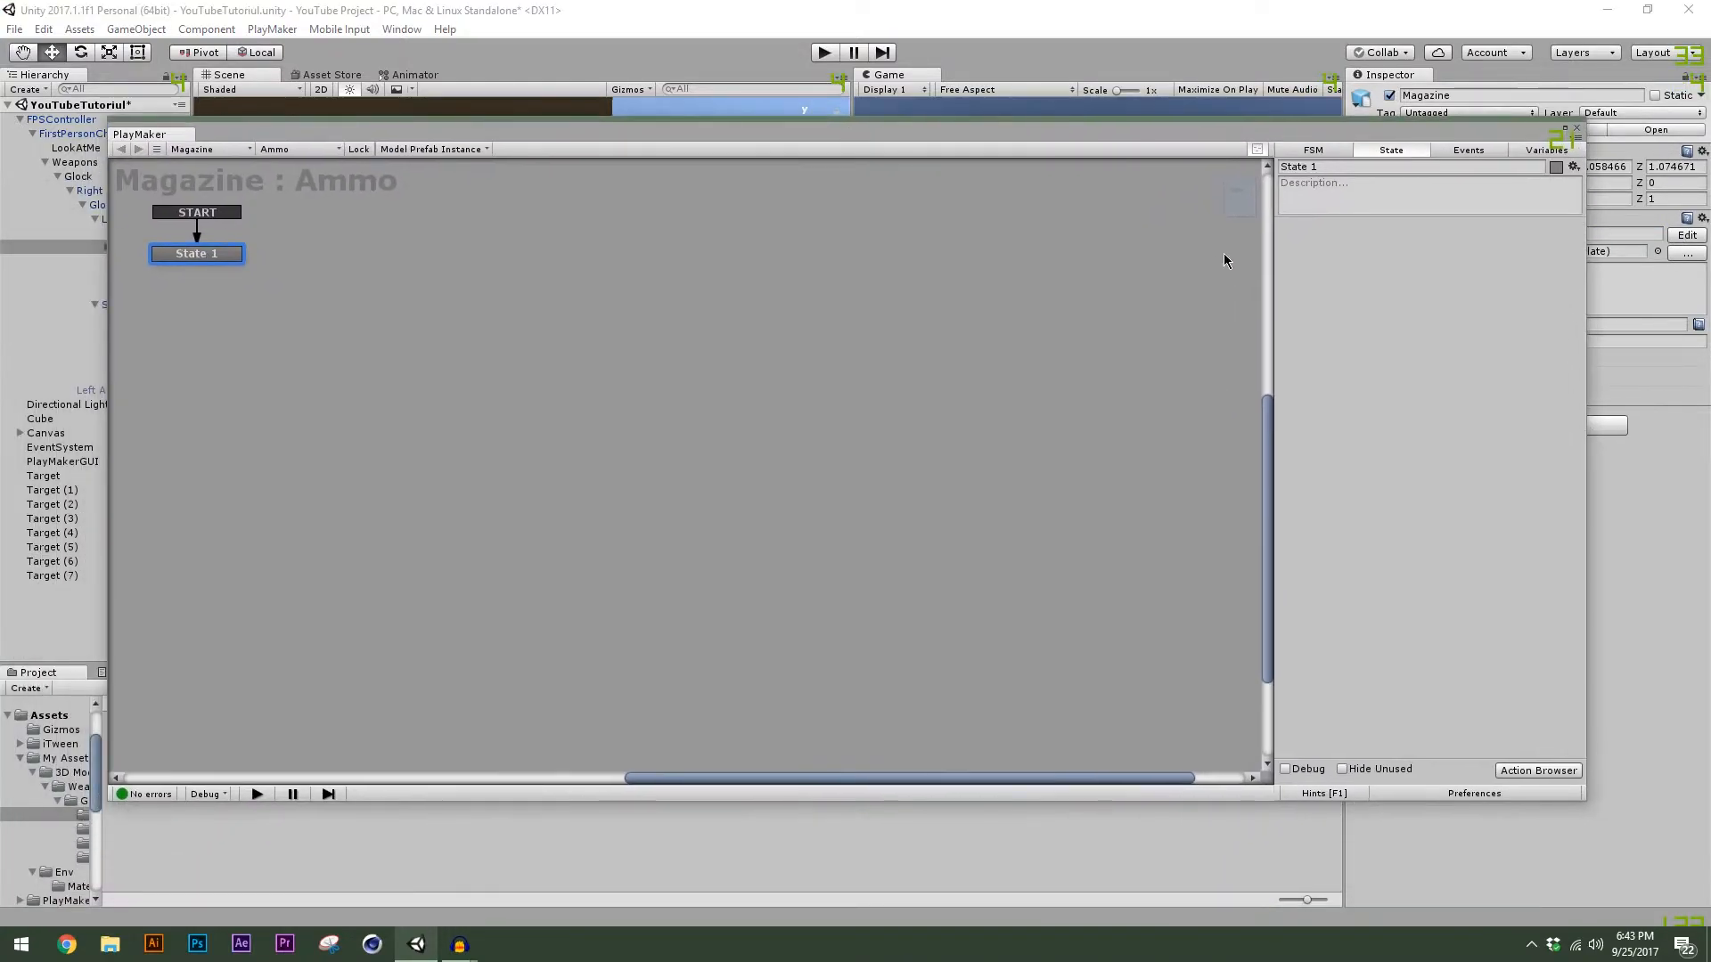
pyautogui.click(1333, 166)
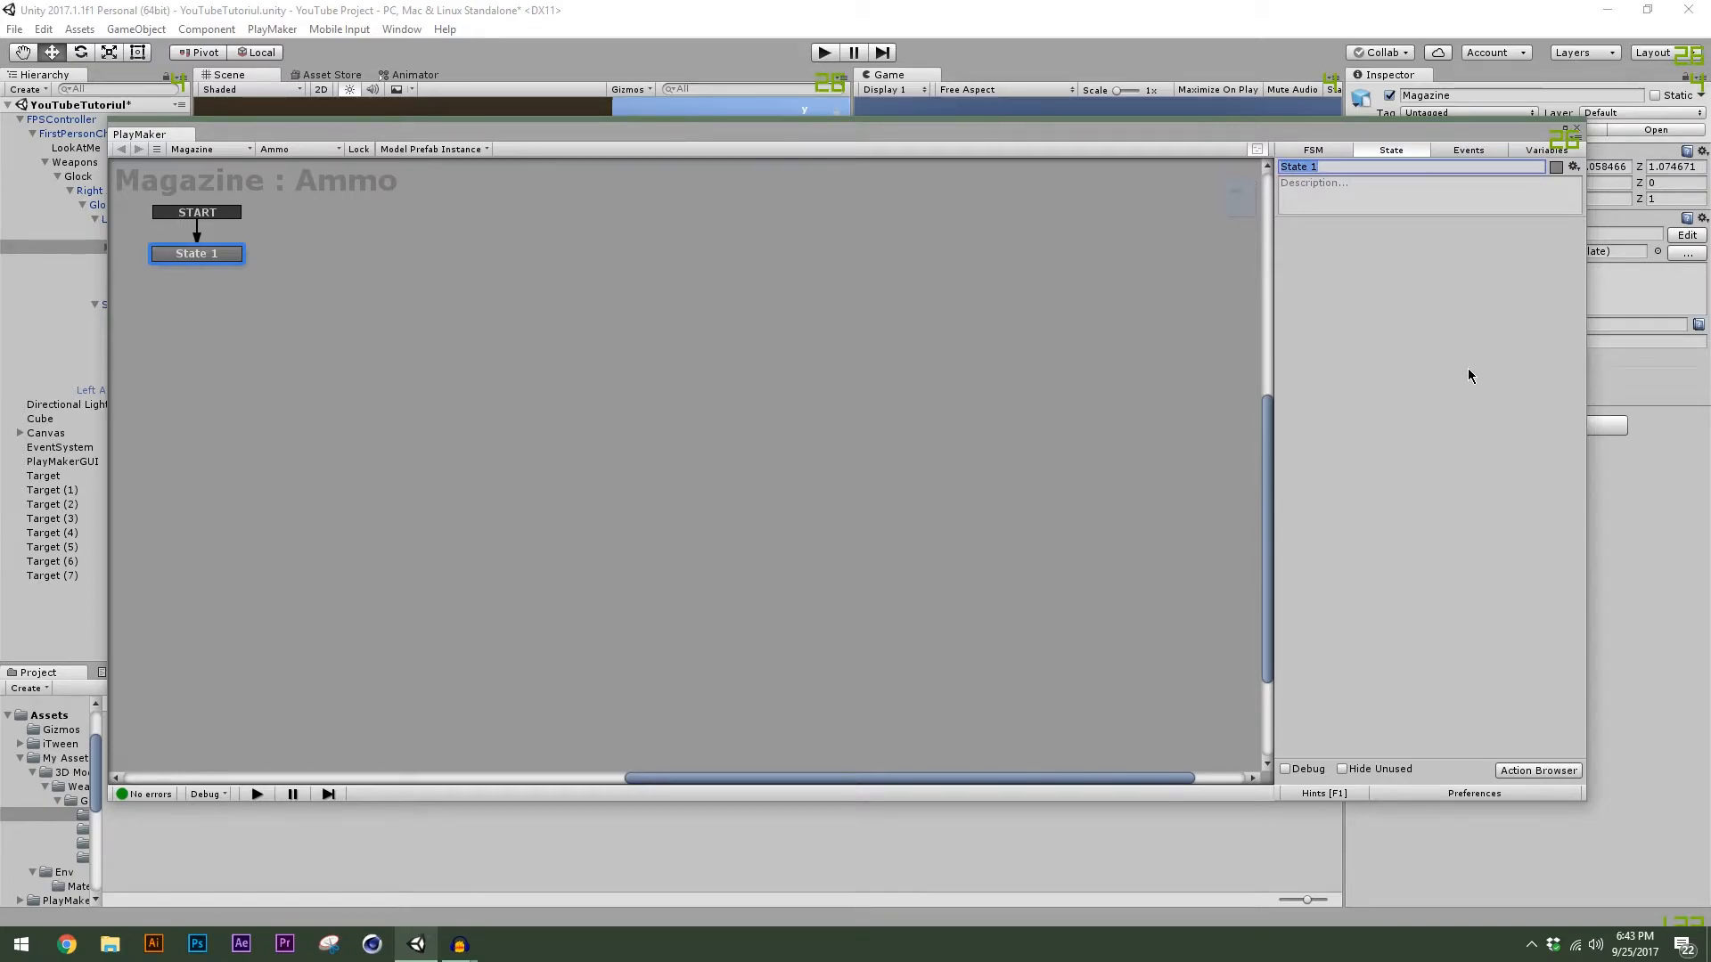
pyautogui.write('In')
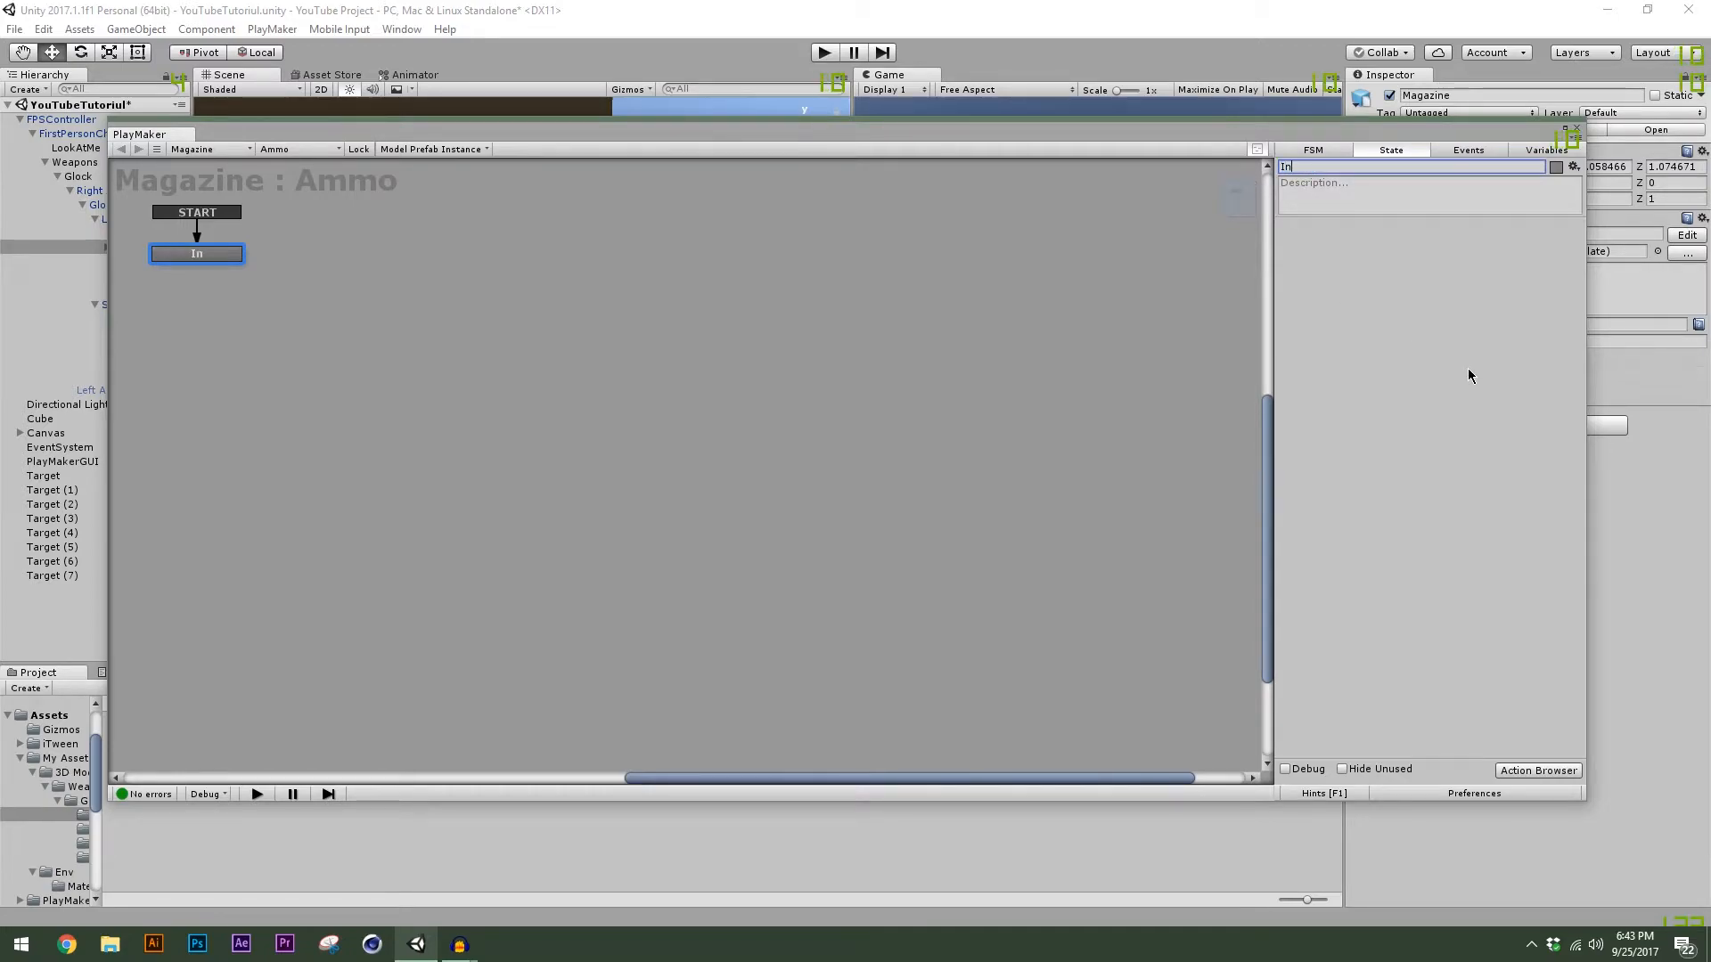
pyautogui.write('itialAmmo')
# Create a Float variable named Ammo in the Magazine's FSM.
pyautogui.click(1532, 151)
pyautogui.click(1411, 728)
pyautogui.write('Am')
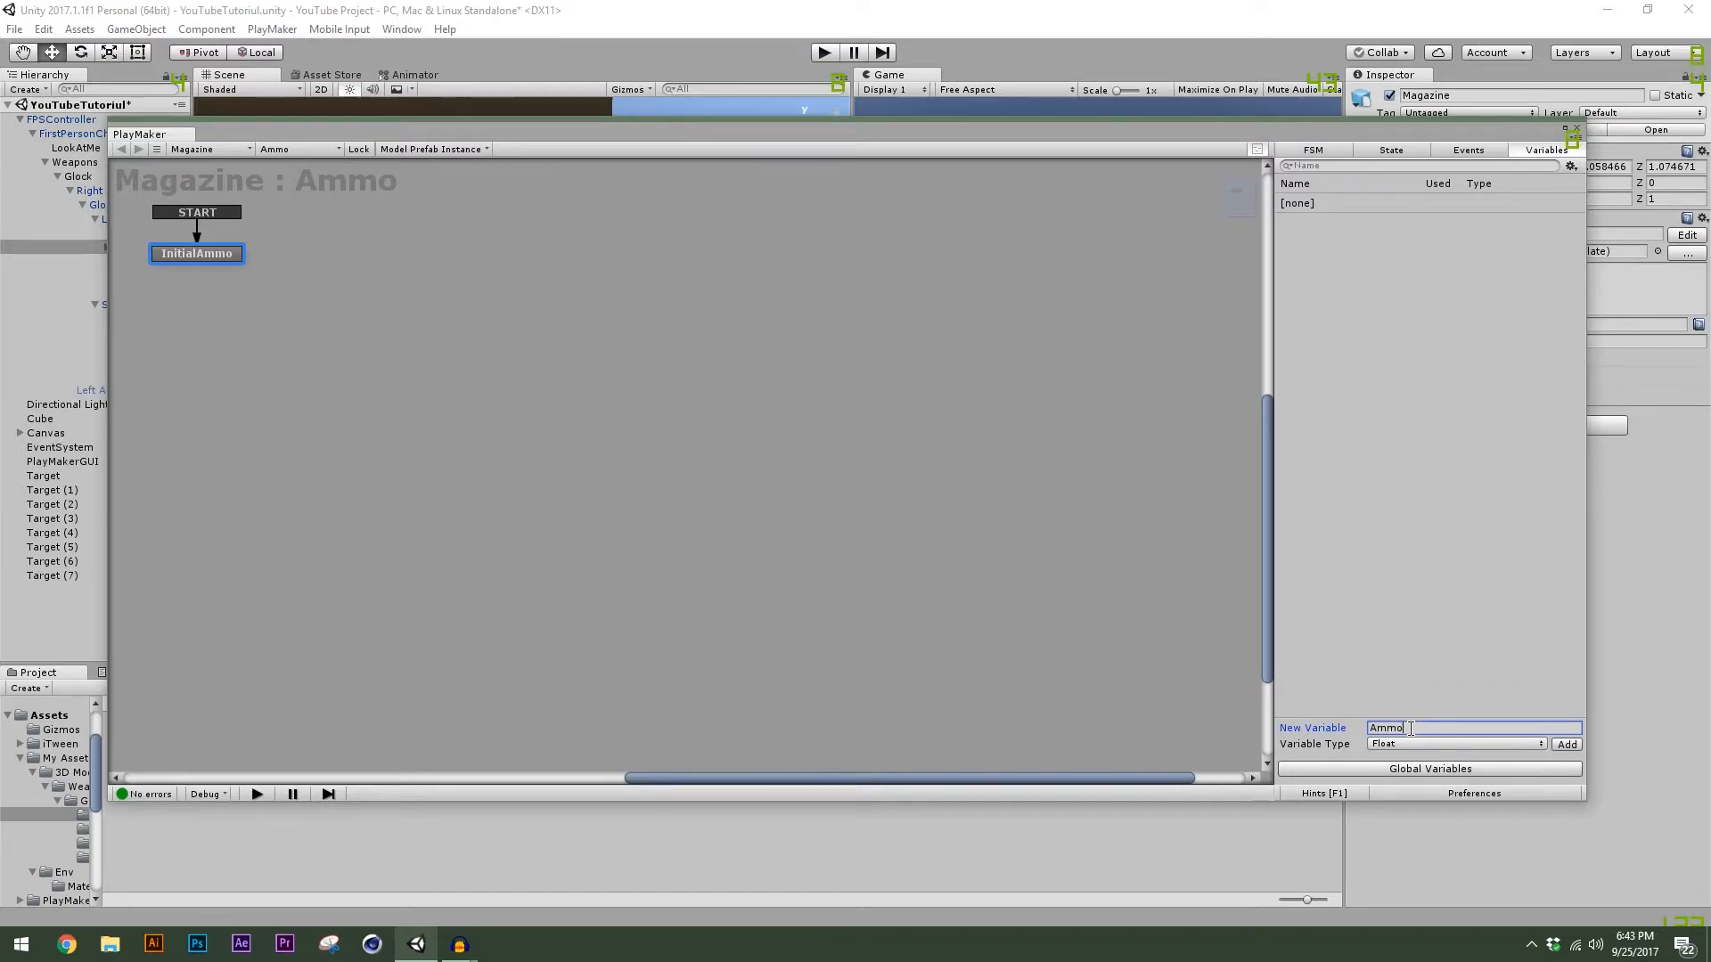
pyautogui.click(1566, 745)
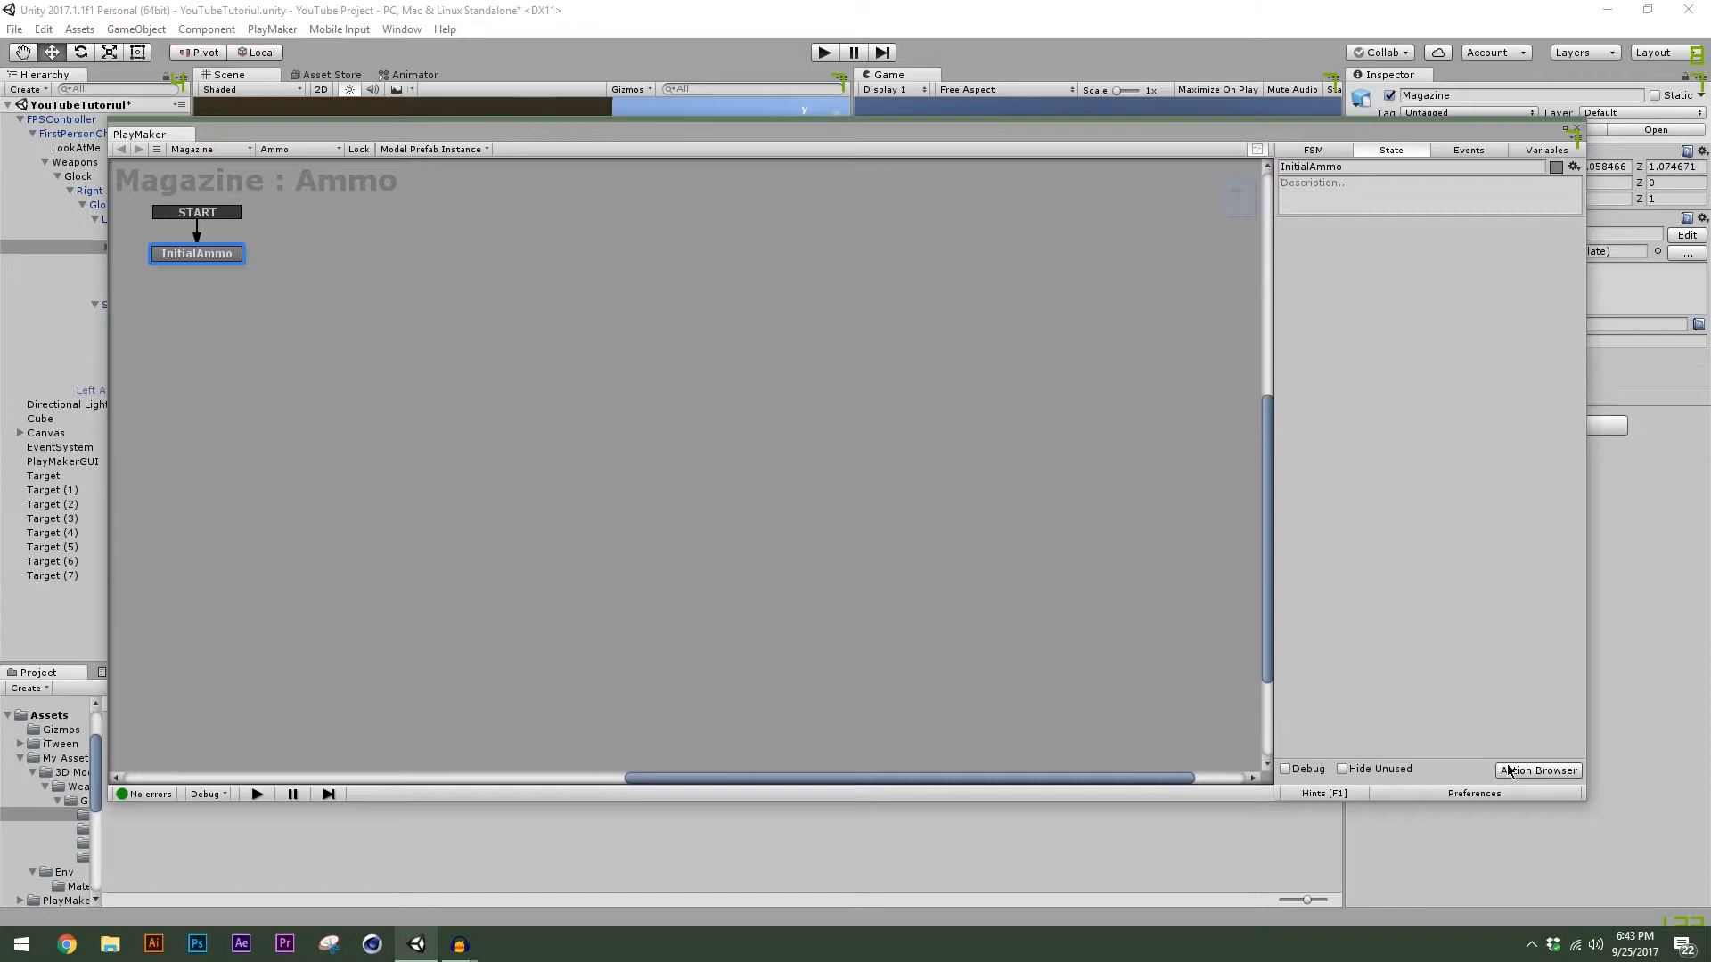
# Add a Set Float Value action to the InitialAmmo state.
pyautogui.click(1506, 770)
pyautogui.write('se')
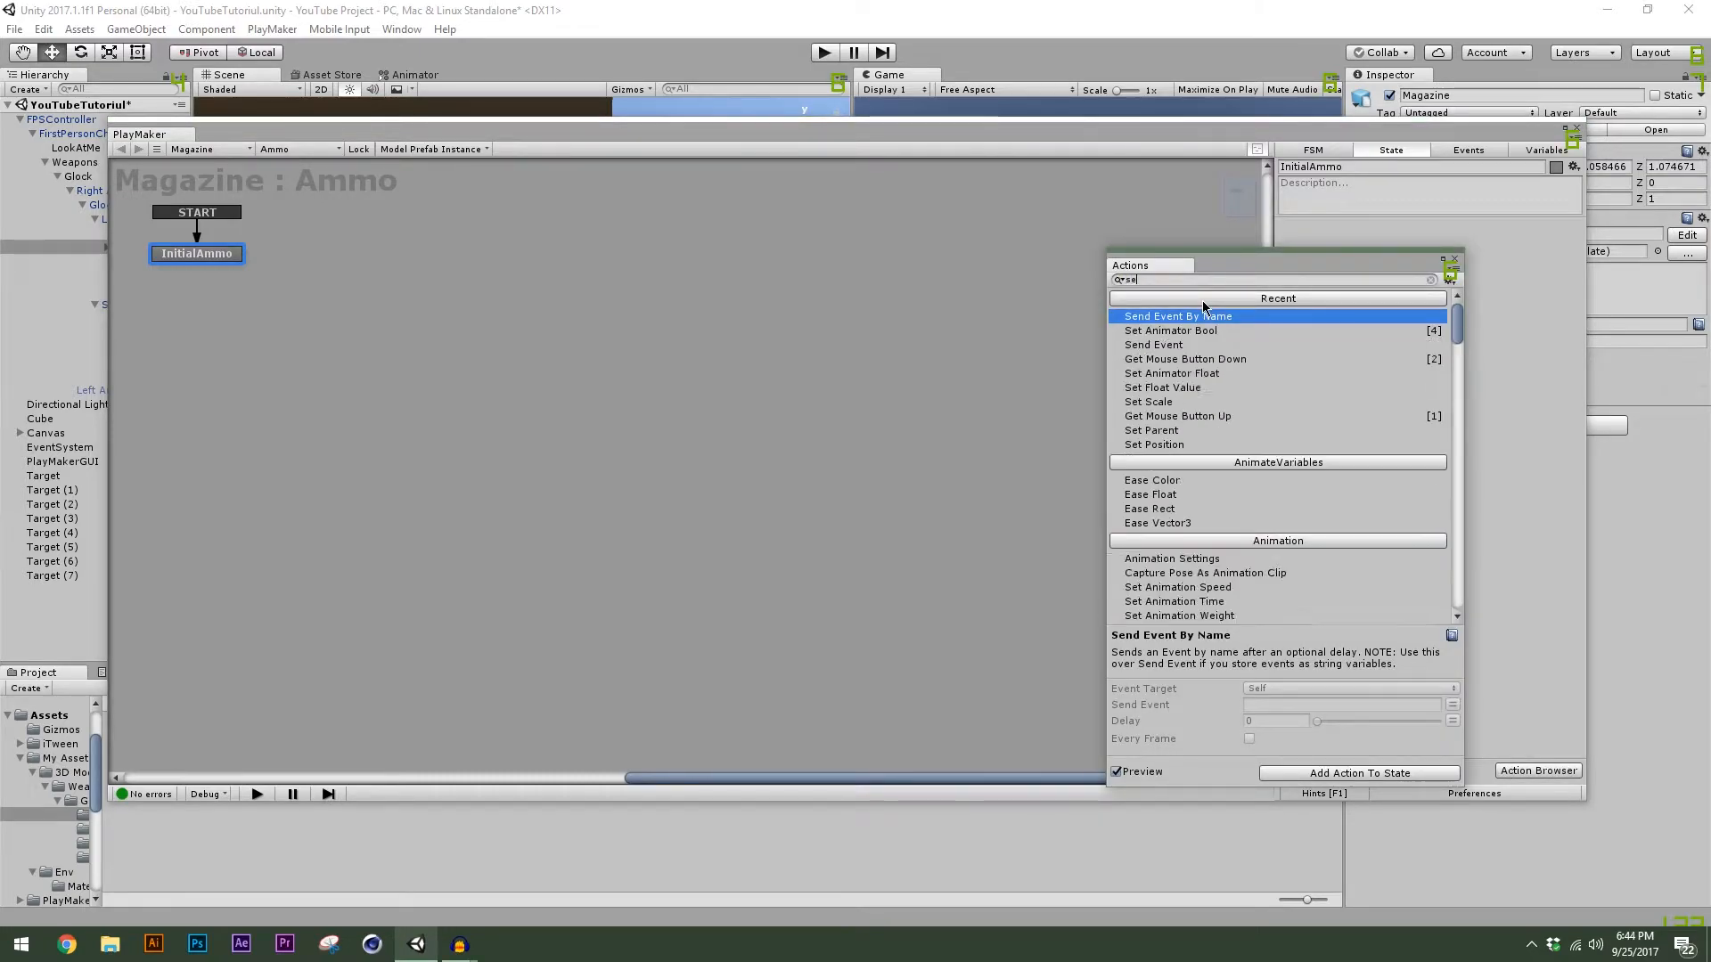
pyautogui.write('t floa')
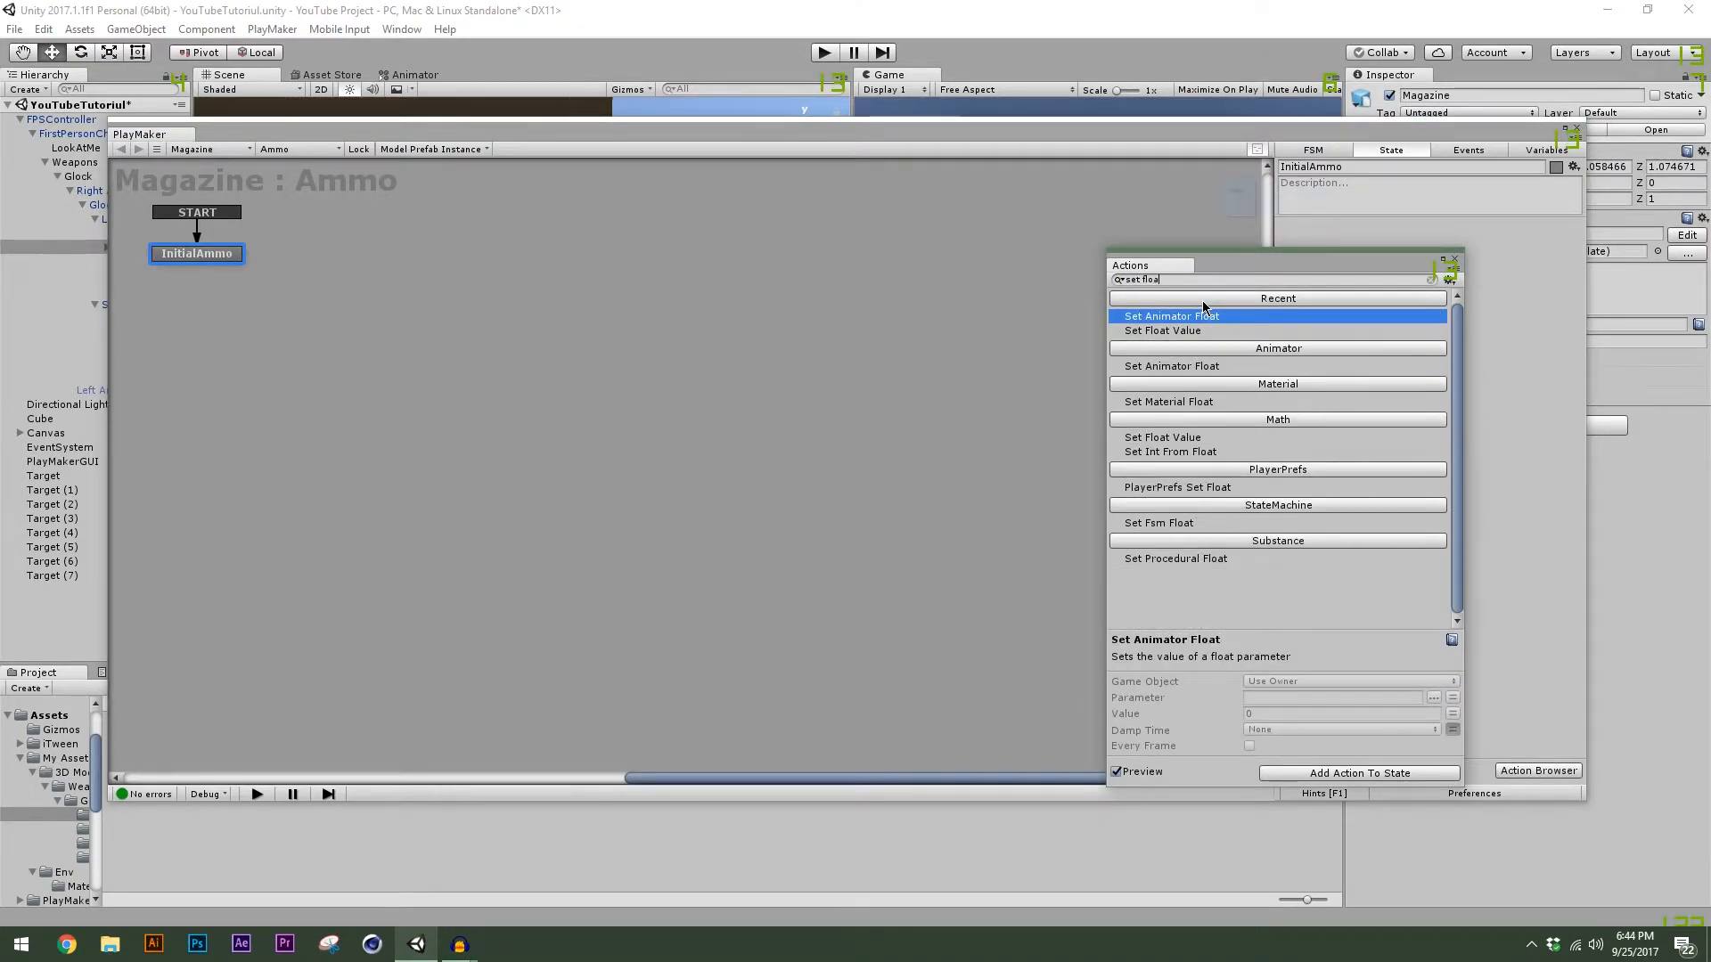
pyautogui.doubleClick(1205, 331)
pyautogui.click(1454, 260)
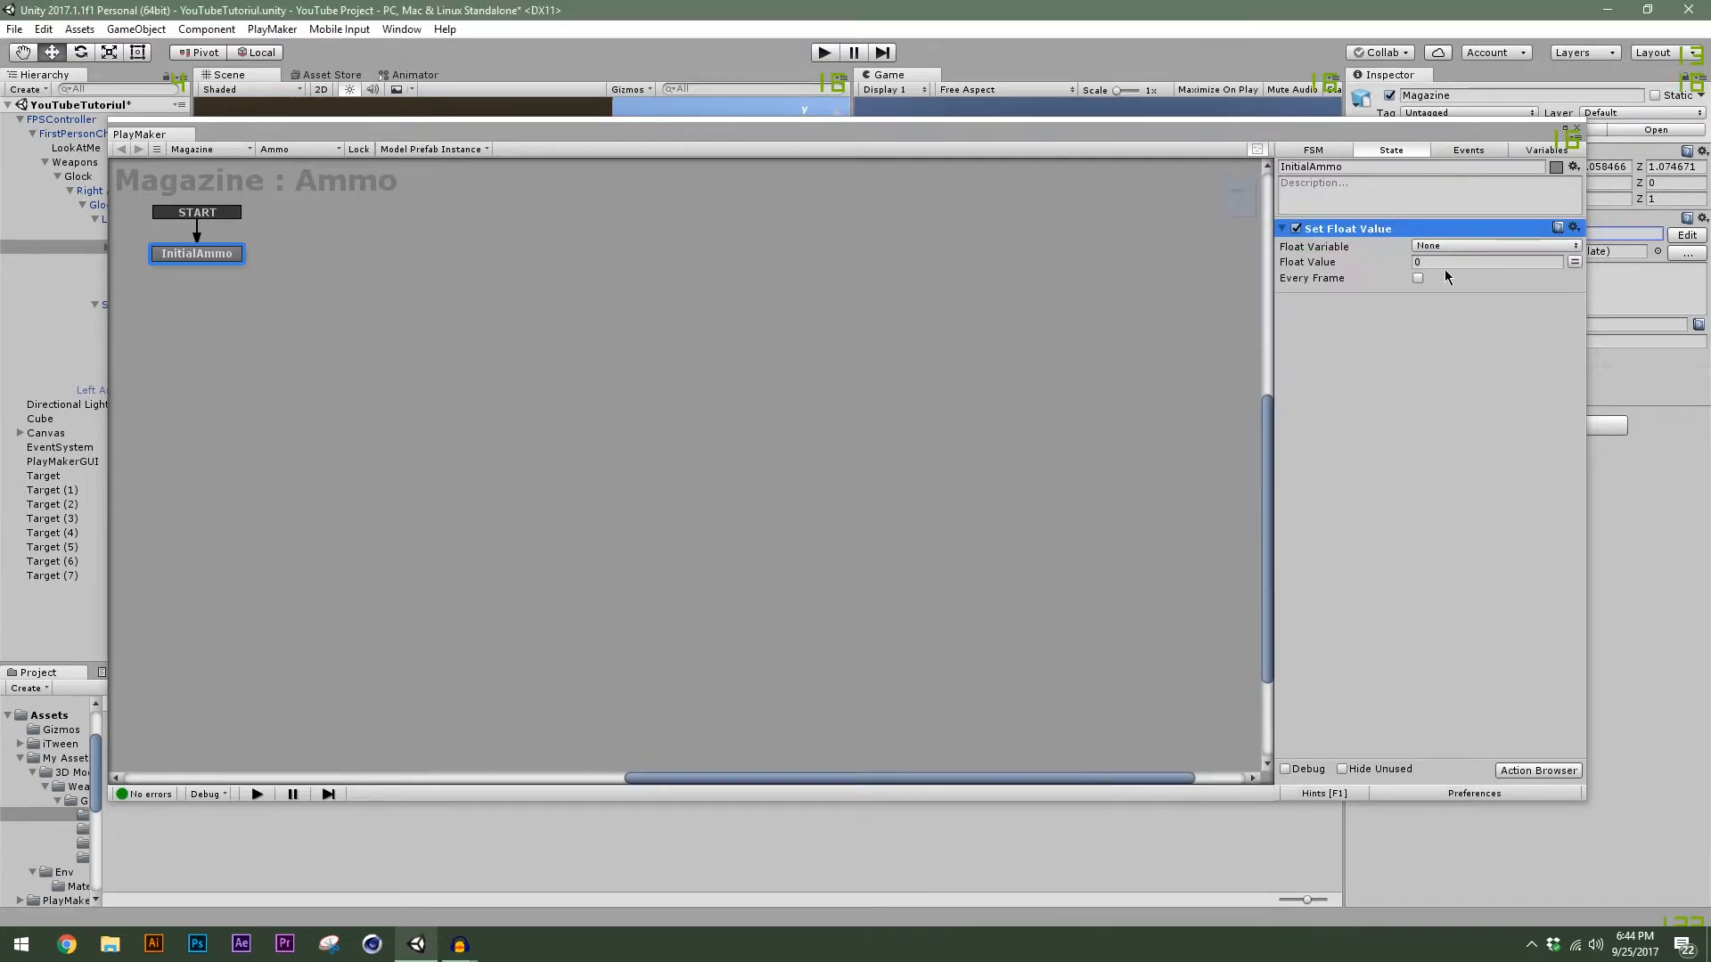
# Set the float value of InitialAmmo's Set Float Value action to 15.
pyautogui.click(1386, 267)
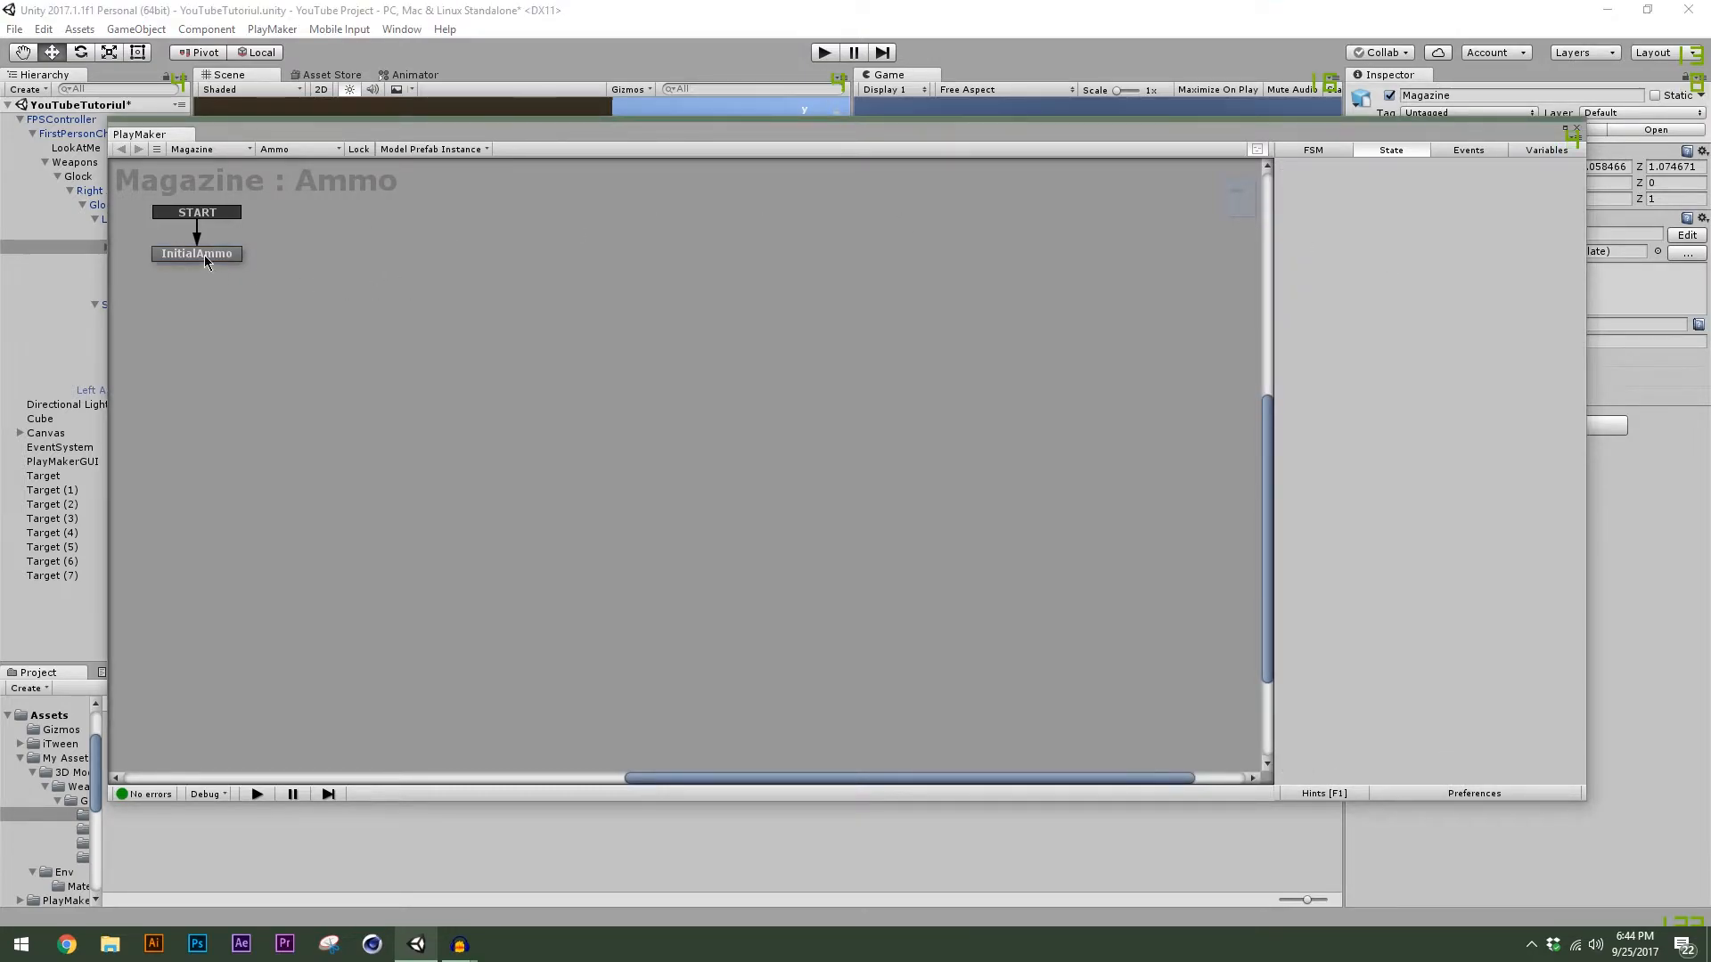
pyautogui.click(204, 254)
pyautogui.click(1388, 270)
pyautogui.write('15')
pyautogui.click(1453, 386)
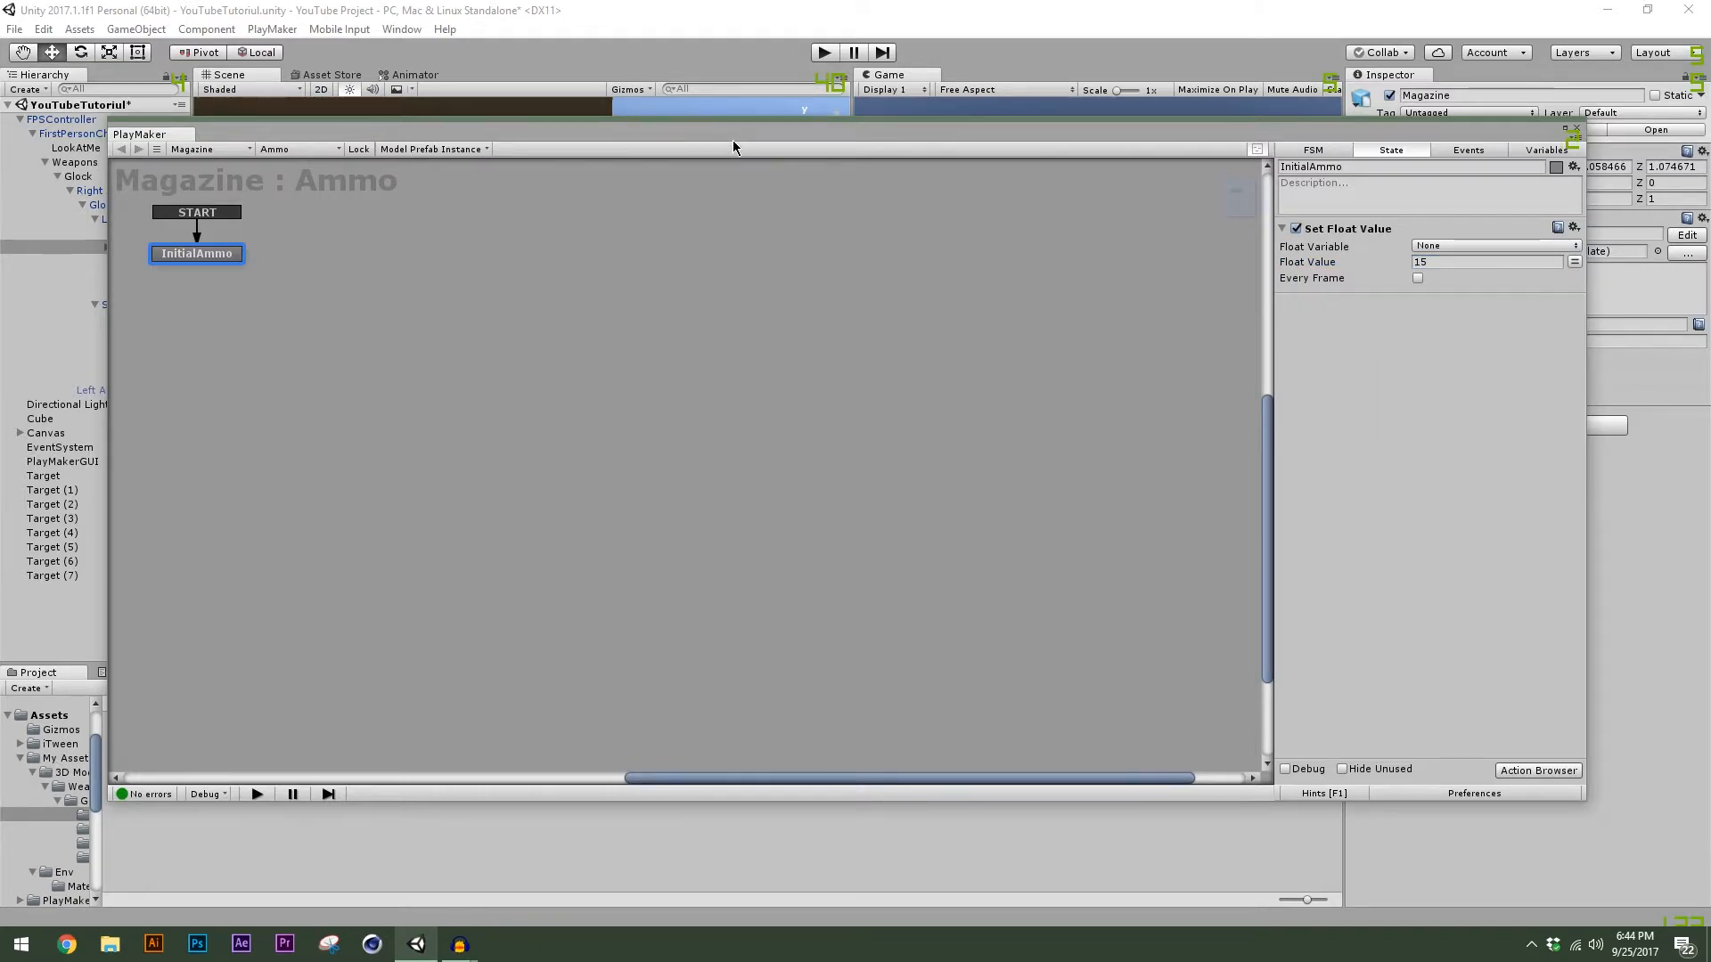
# Add a second state beside InitialAmmo in the Ammo FSM and name it SubtractAmmo.
pyautogui.moveTo(558, 136); pyautogui.dragTo(557, 145)
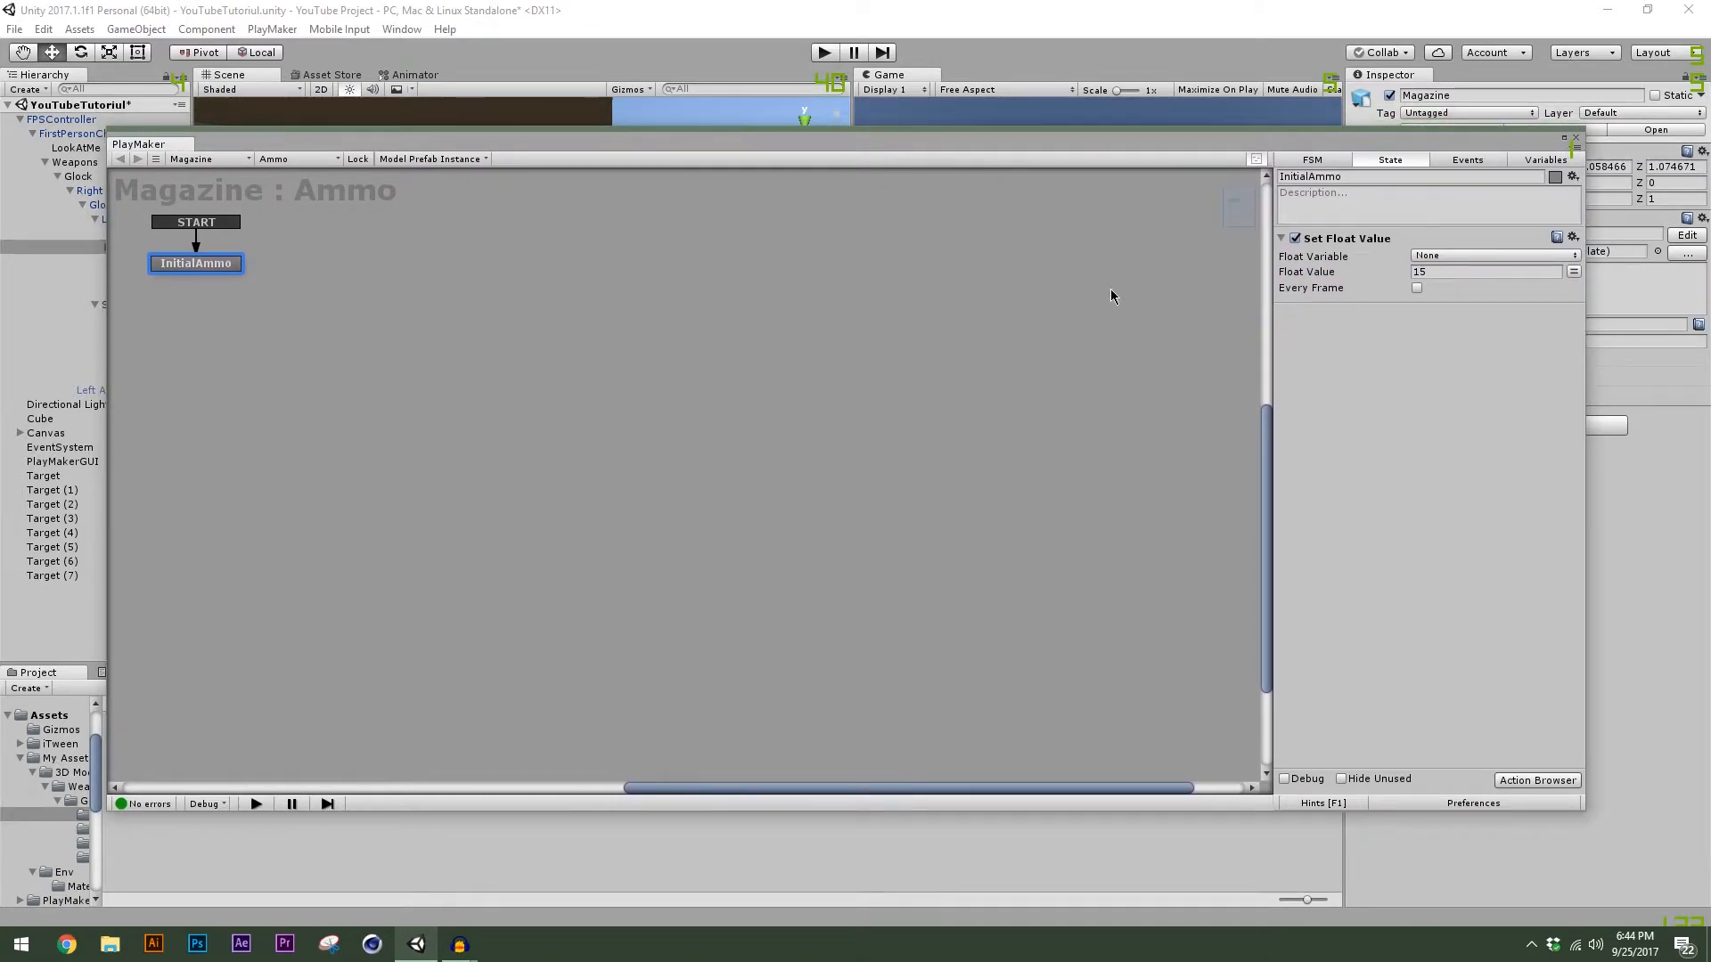
pyautogui.moveTo(1125, 148); pyautogui.dragTo(1114, 153)
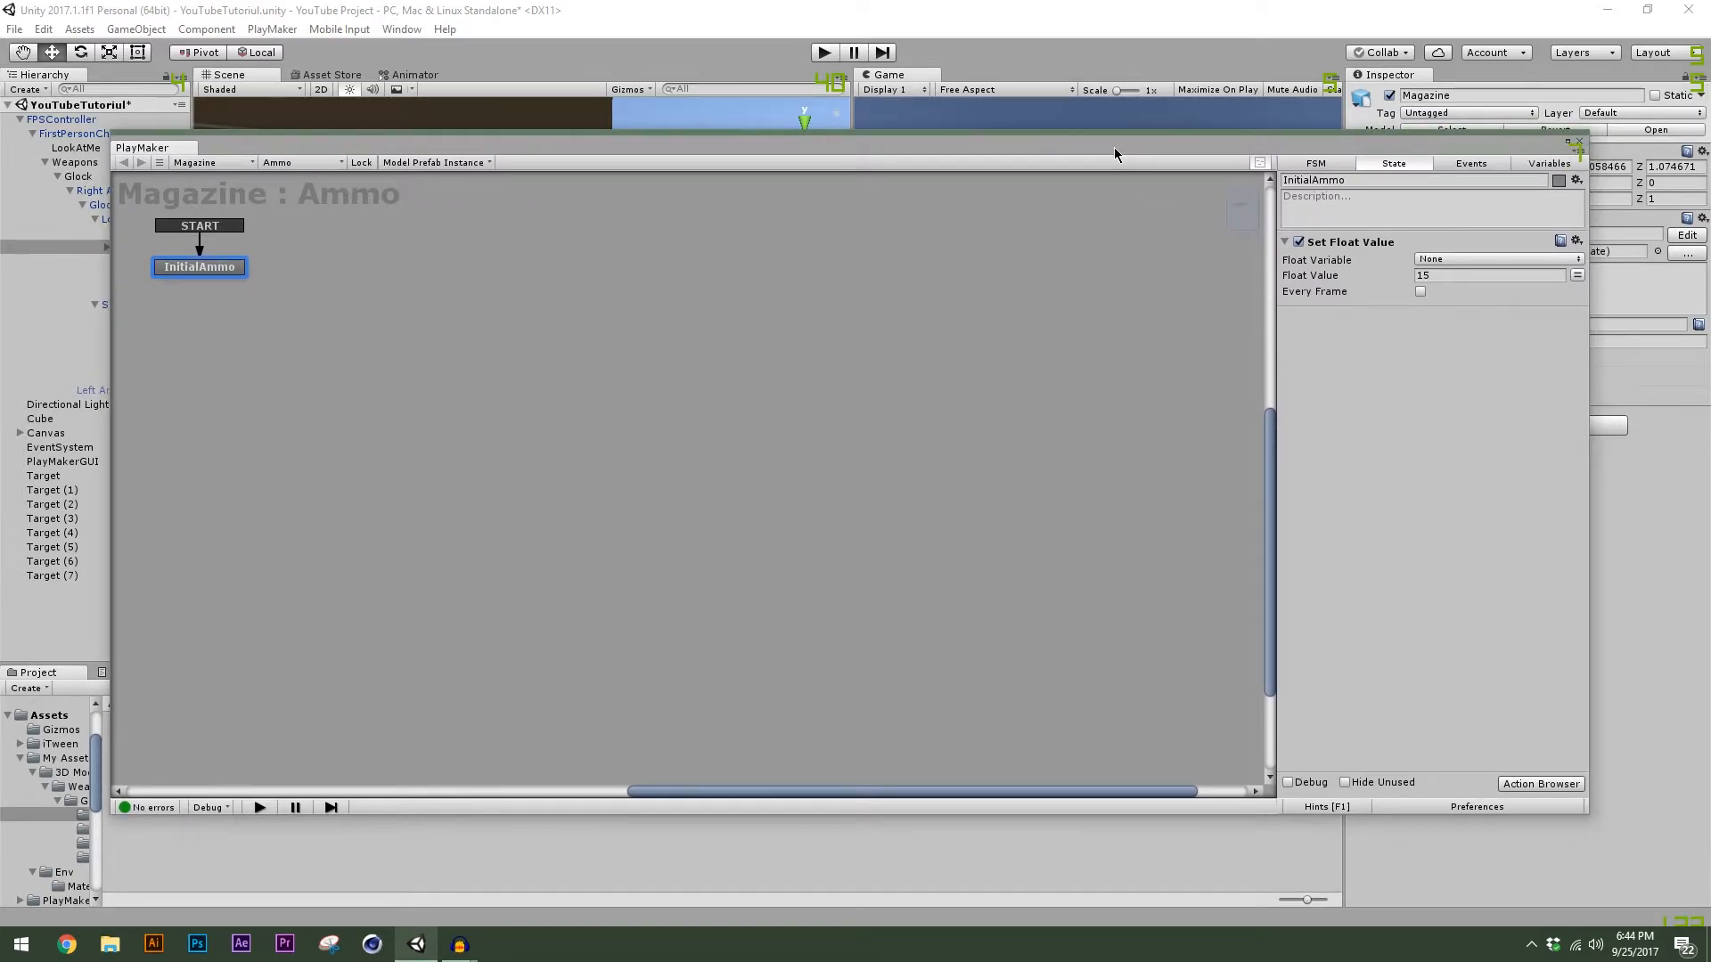
pyautogui.rightClick(366, 306)
pyautogui.click(417, 317)
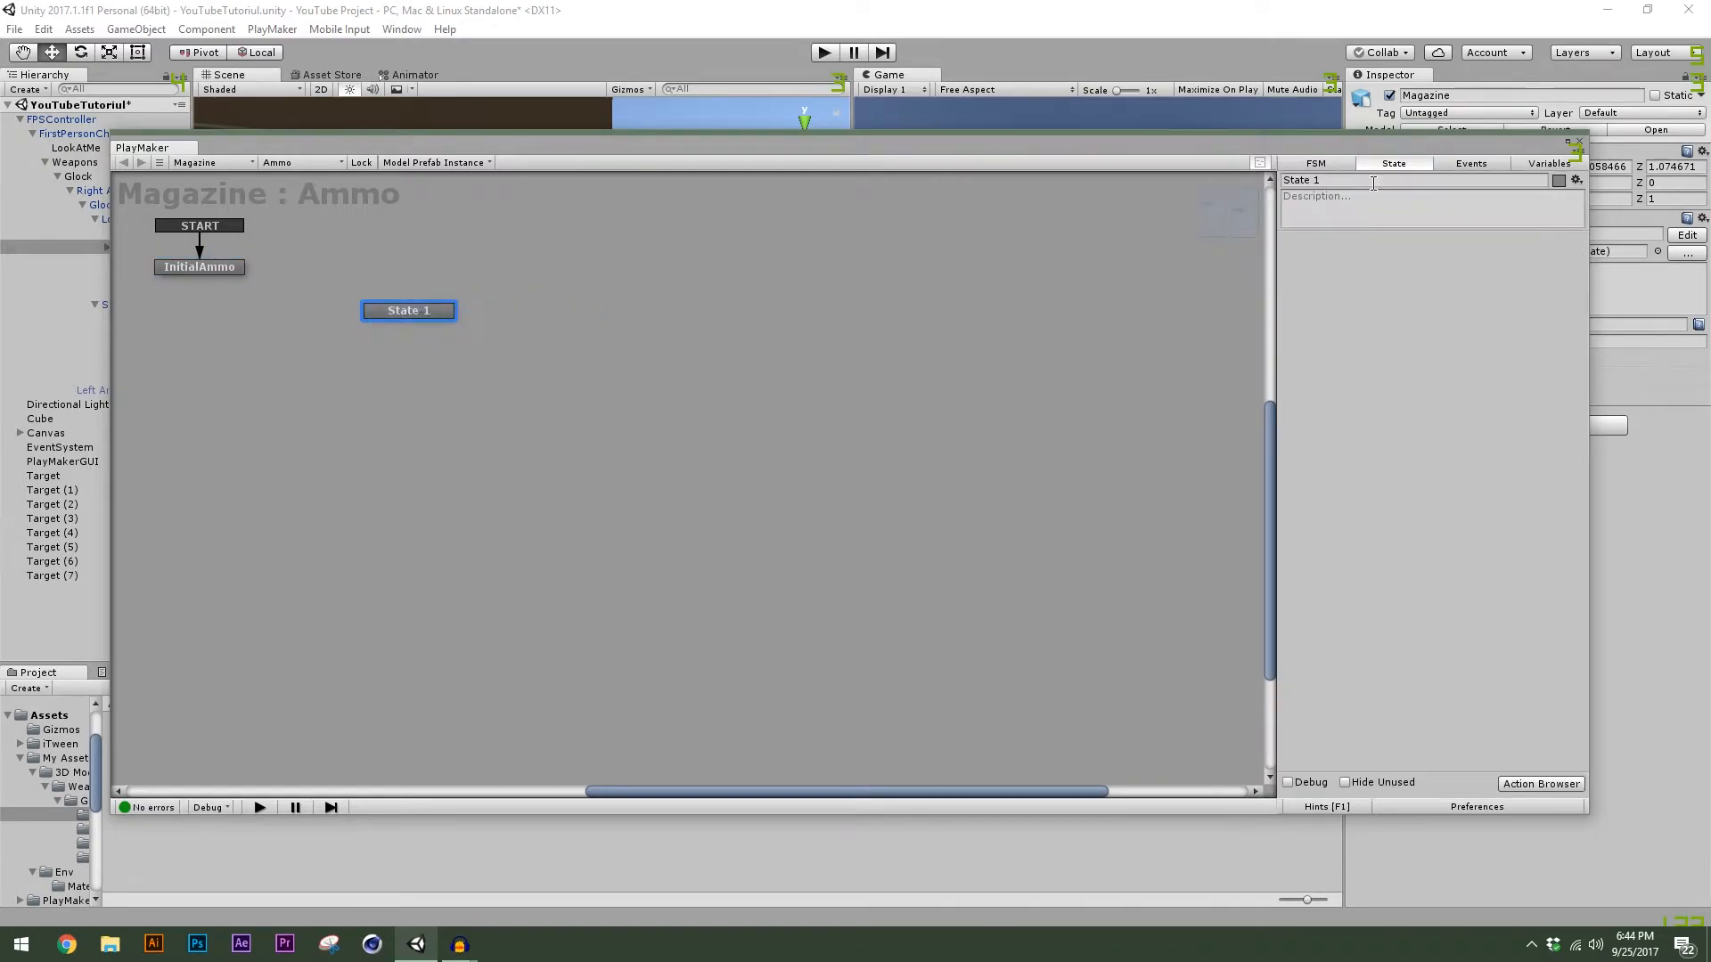
pyautogui.write('SubtractAmmo')
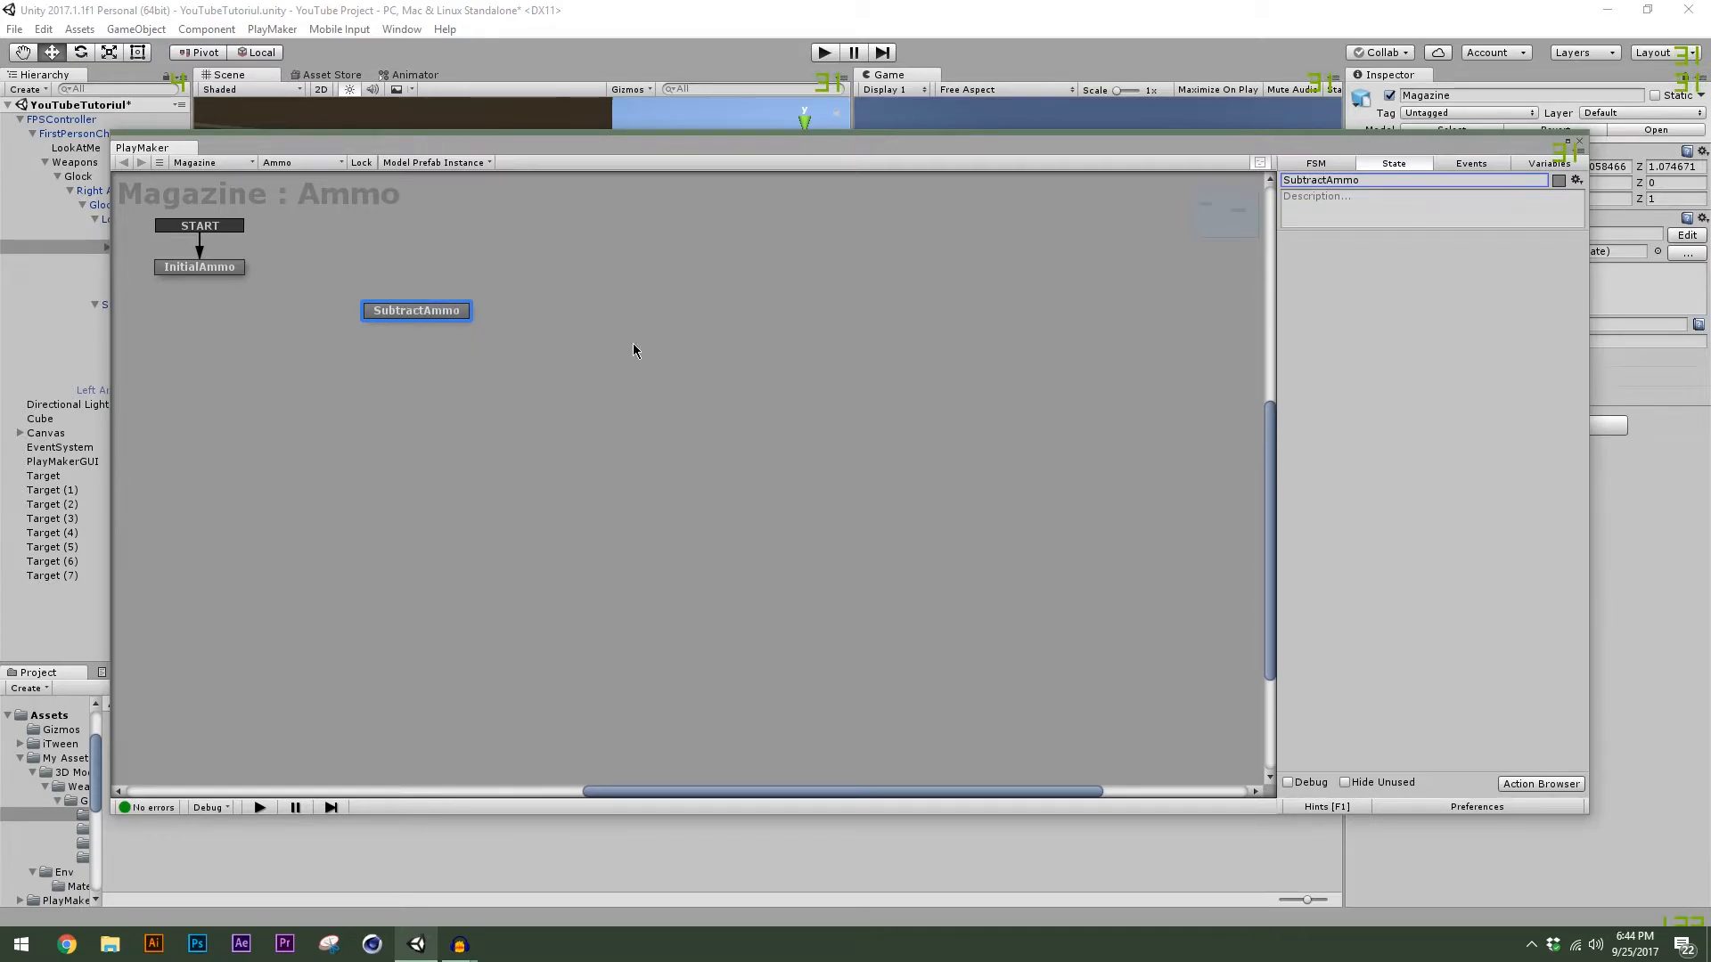
# Create an event named Fire in the Ammo FSM.
pyautogui.click(1486, 166)
pyautogui.click(1402, 757)
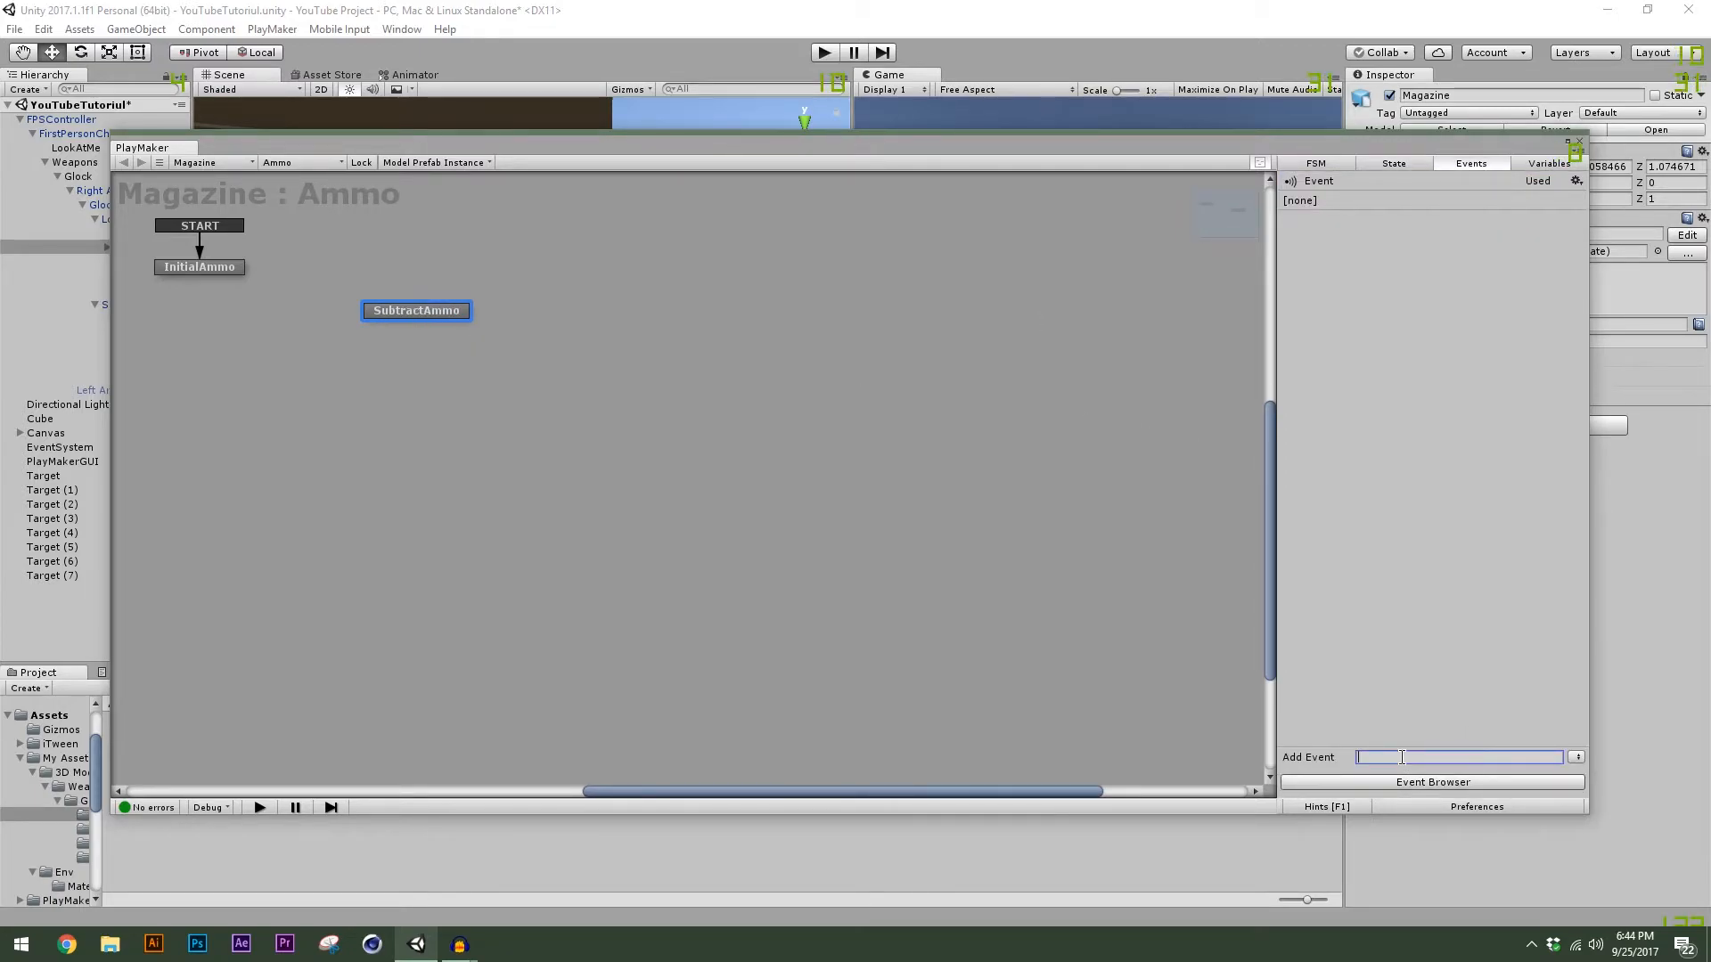
pyautogui.write('Fire')
pyautogui.press('Return')
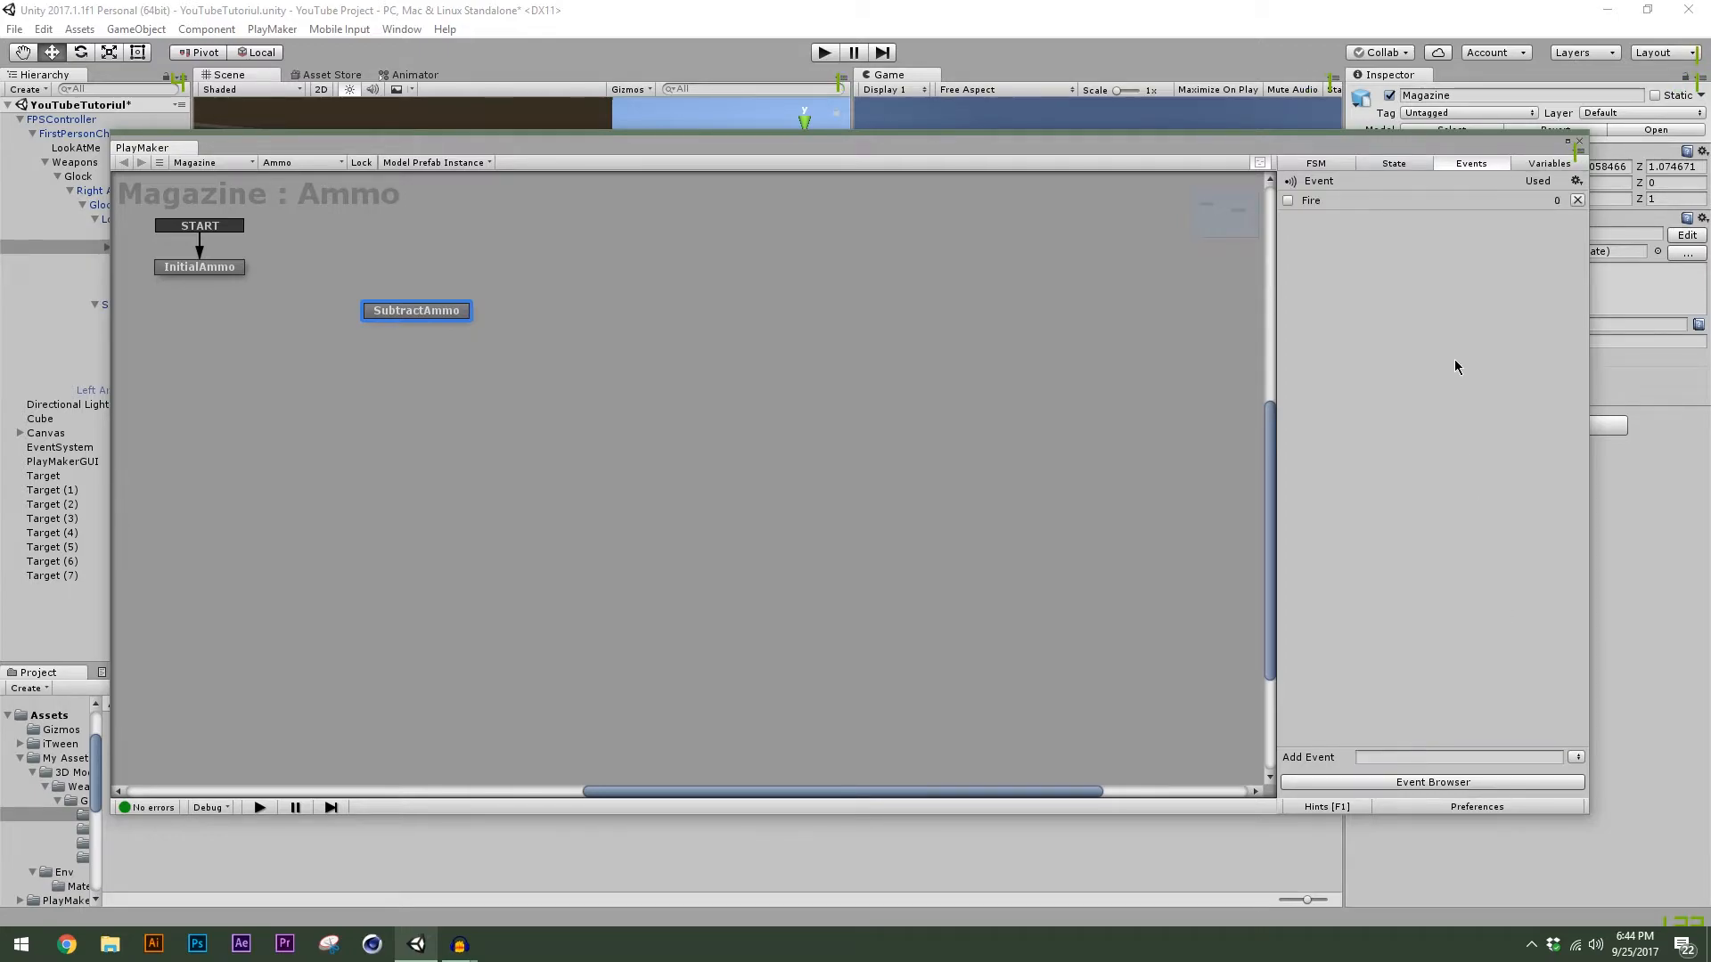
# Add a global transition on the Fire event to the SubtractAmmo state and shift the state slightly.
pyautogui.rightClick(385, 318)
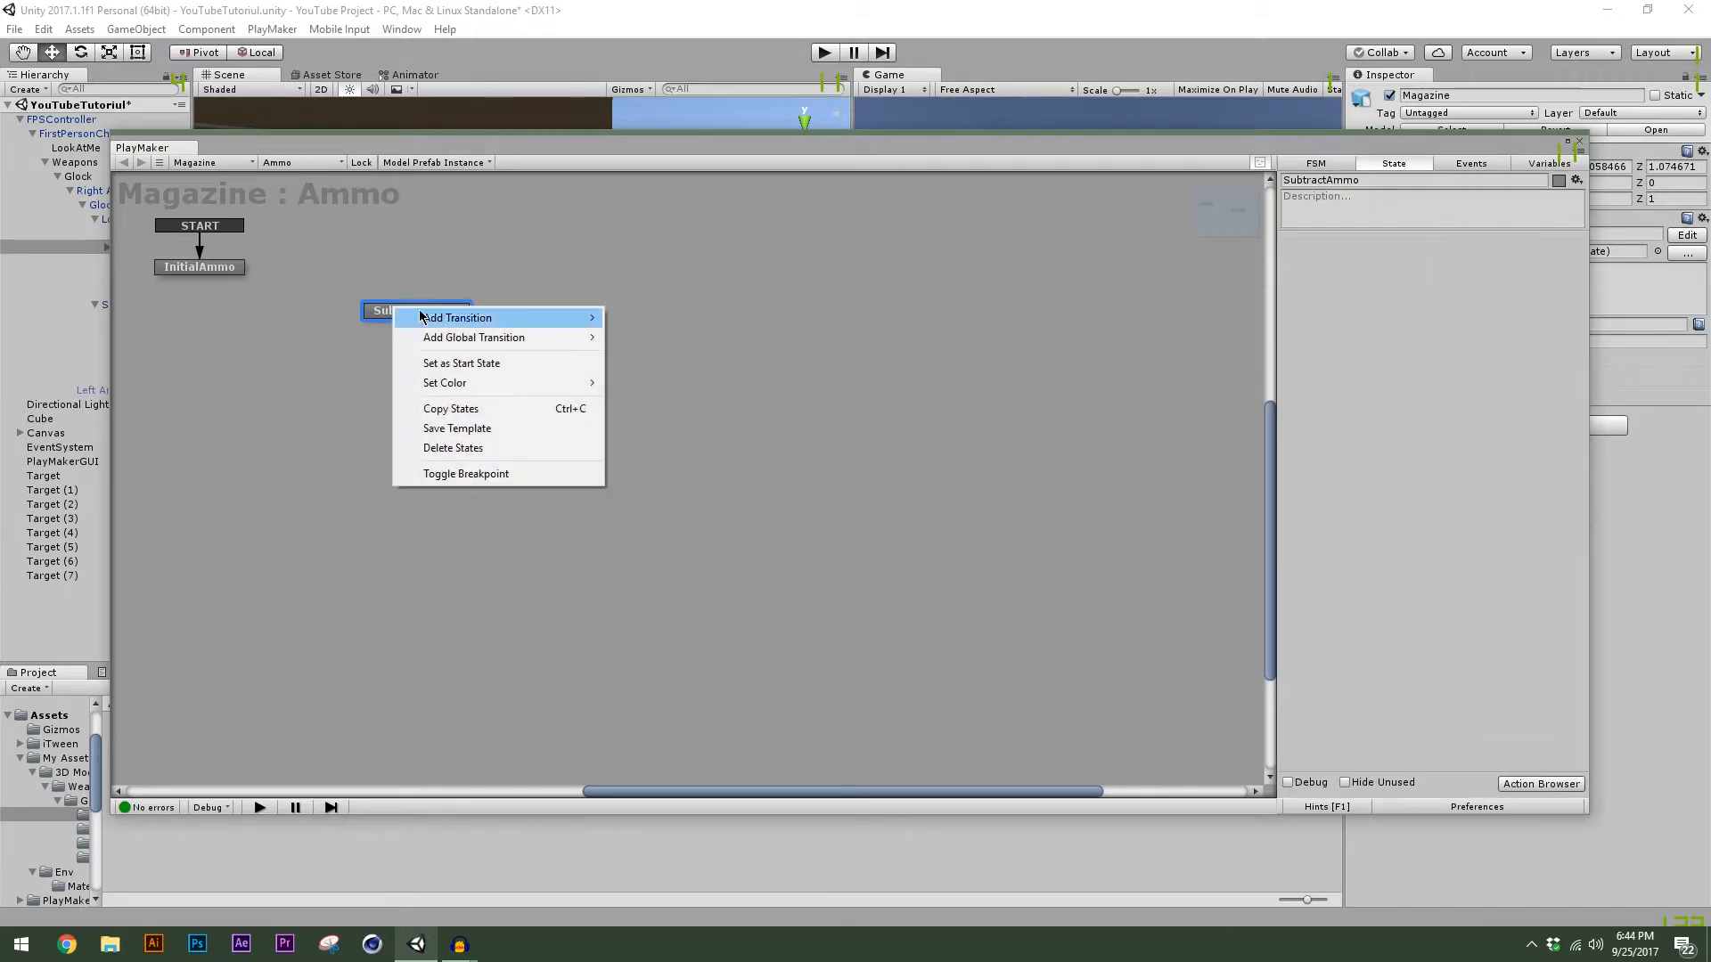
pyautogui.moveTo(441, 337)
pyautogui.click(364, 338)
pyautogui.moveTo(413, 311); pyautogui.dragTo(397, 290)
# Open the Shoot FSM of the Glock model under Right Arm for editing.
pyautogui.moveTo(699, 147); pyautogui.dragTo(827, 277)
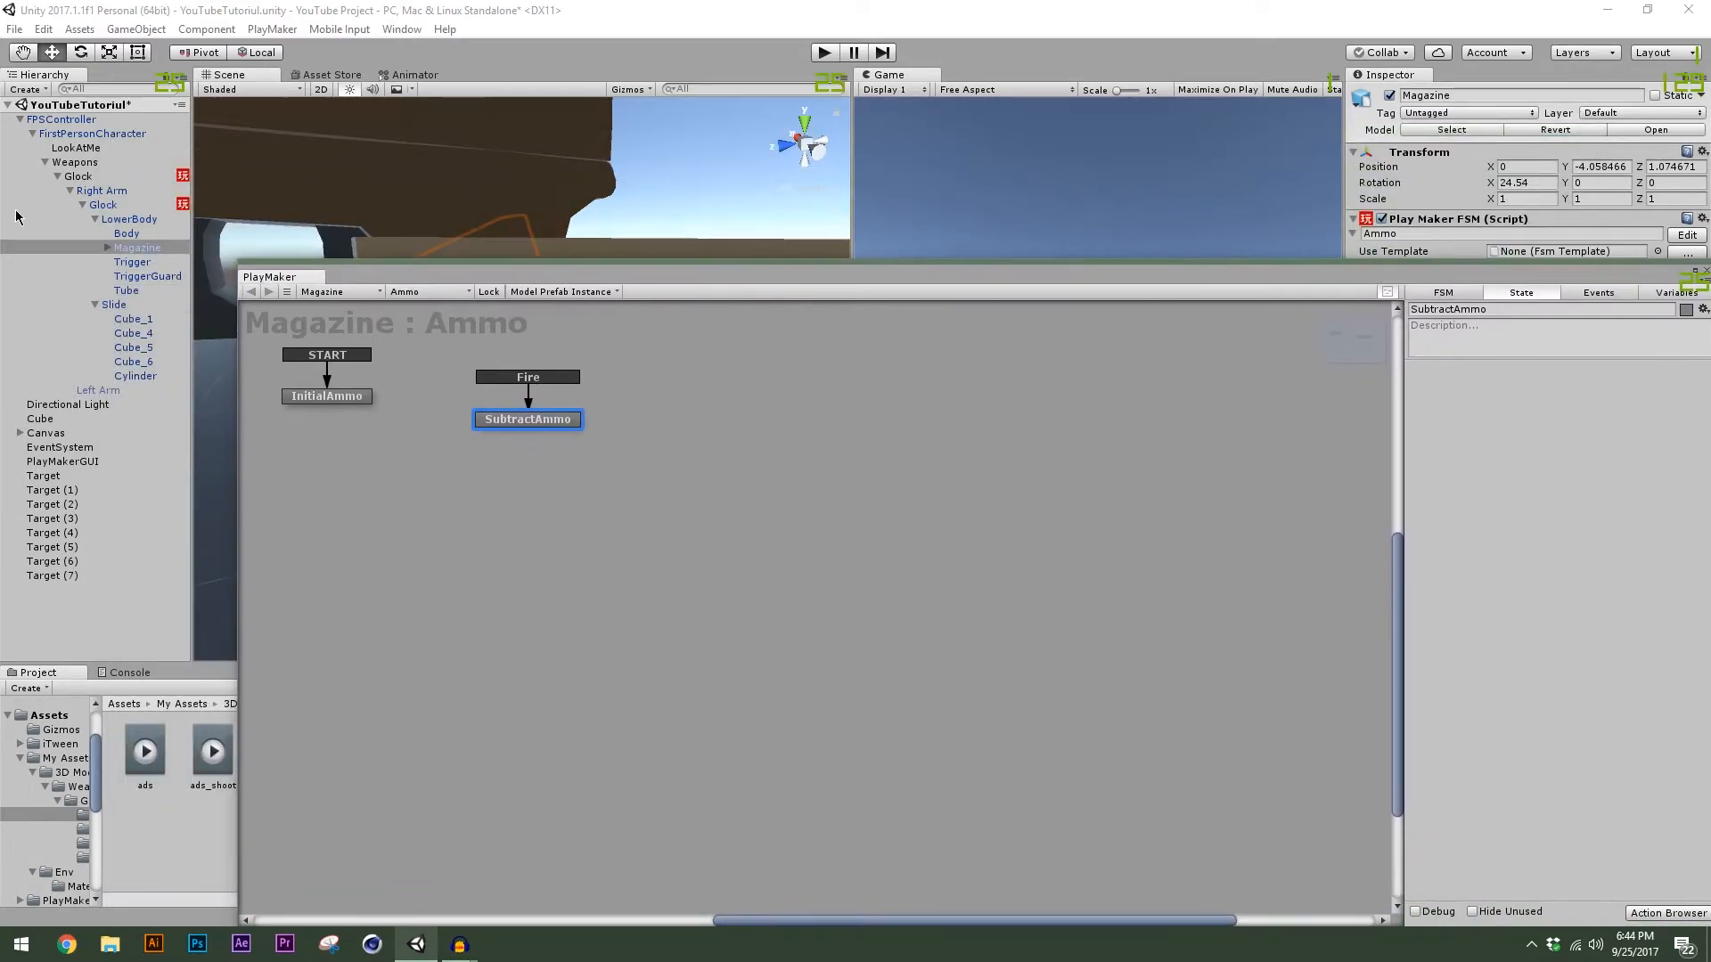
pyautogui.click(108, 205)
pyautogui.moveTo(1430, 276); pyautogui.dragTo(1016, 259)
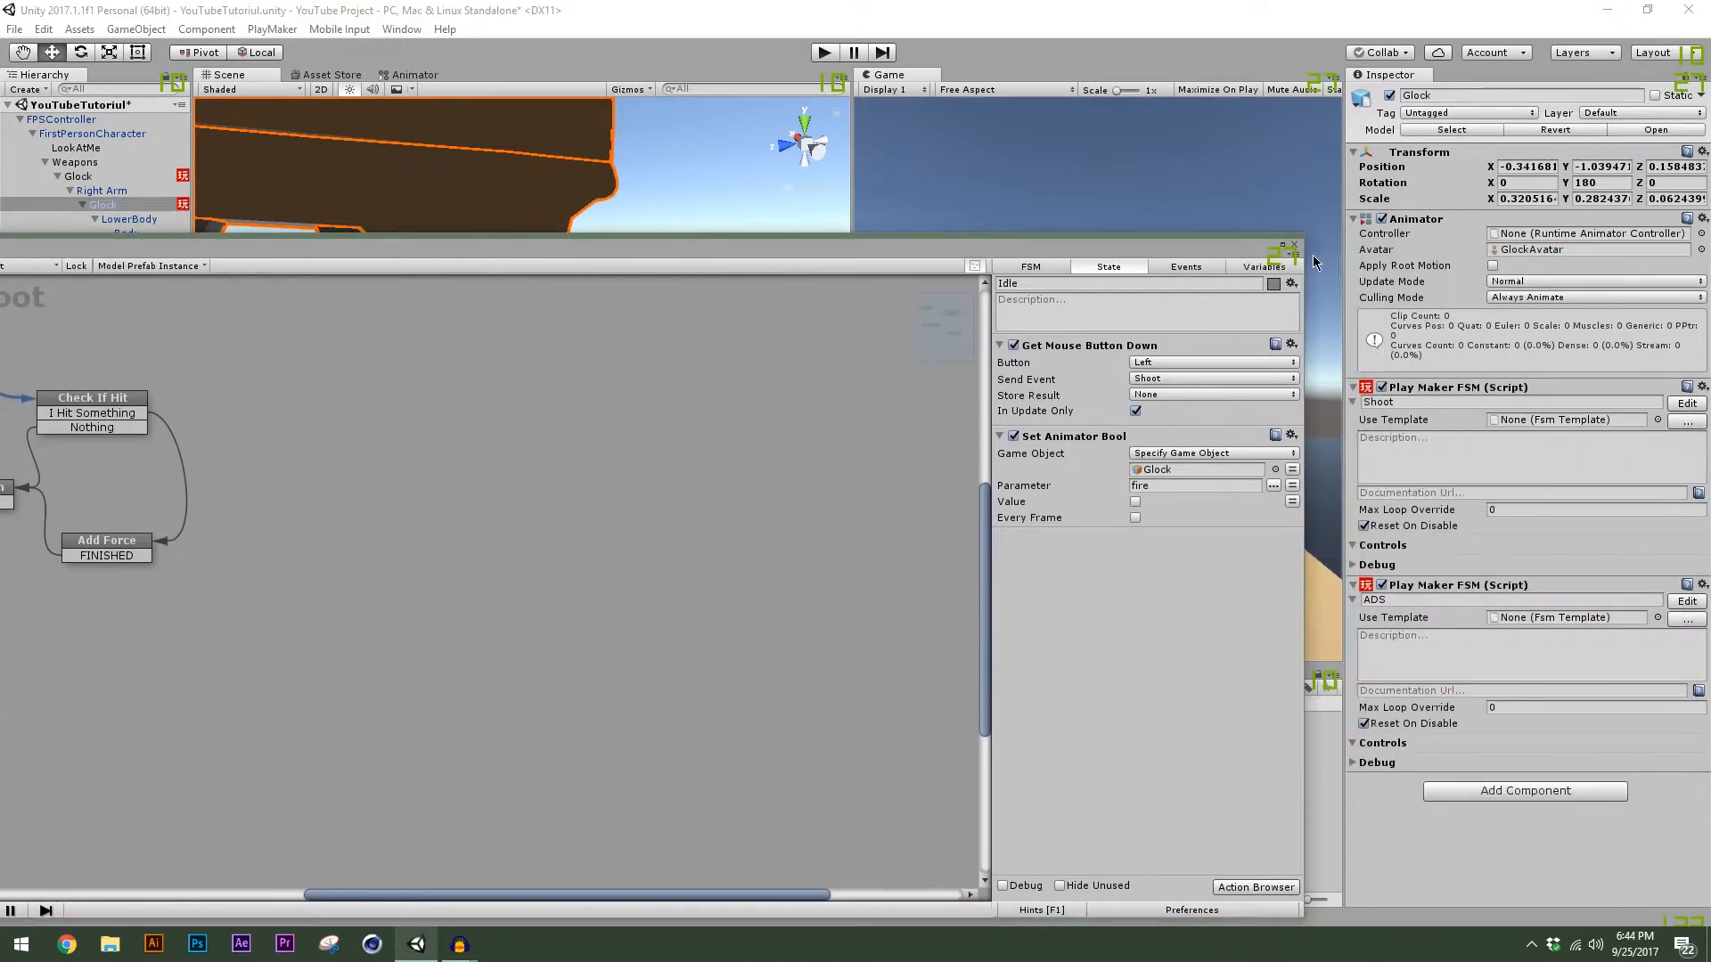
pyautogui.click(1293, 255)
pyautogui.click(1687, 403)
pyautogui.moveTo(610, 253); pyautogui.dragTo(741, 143)
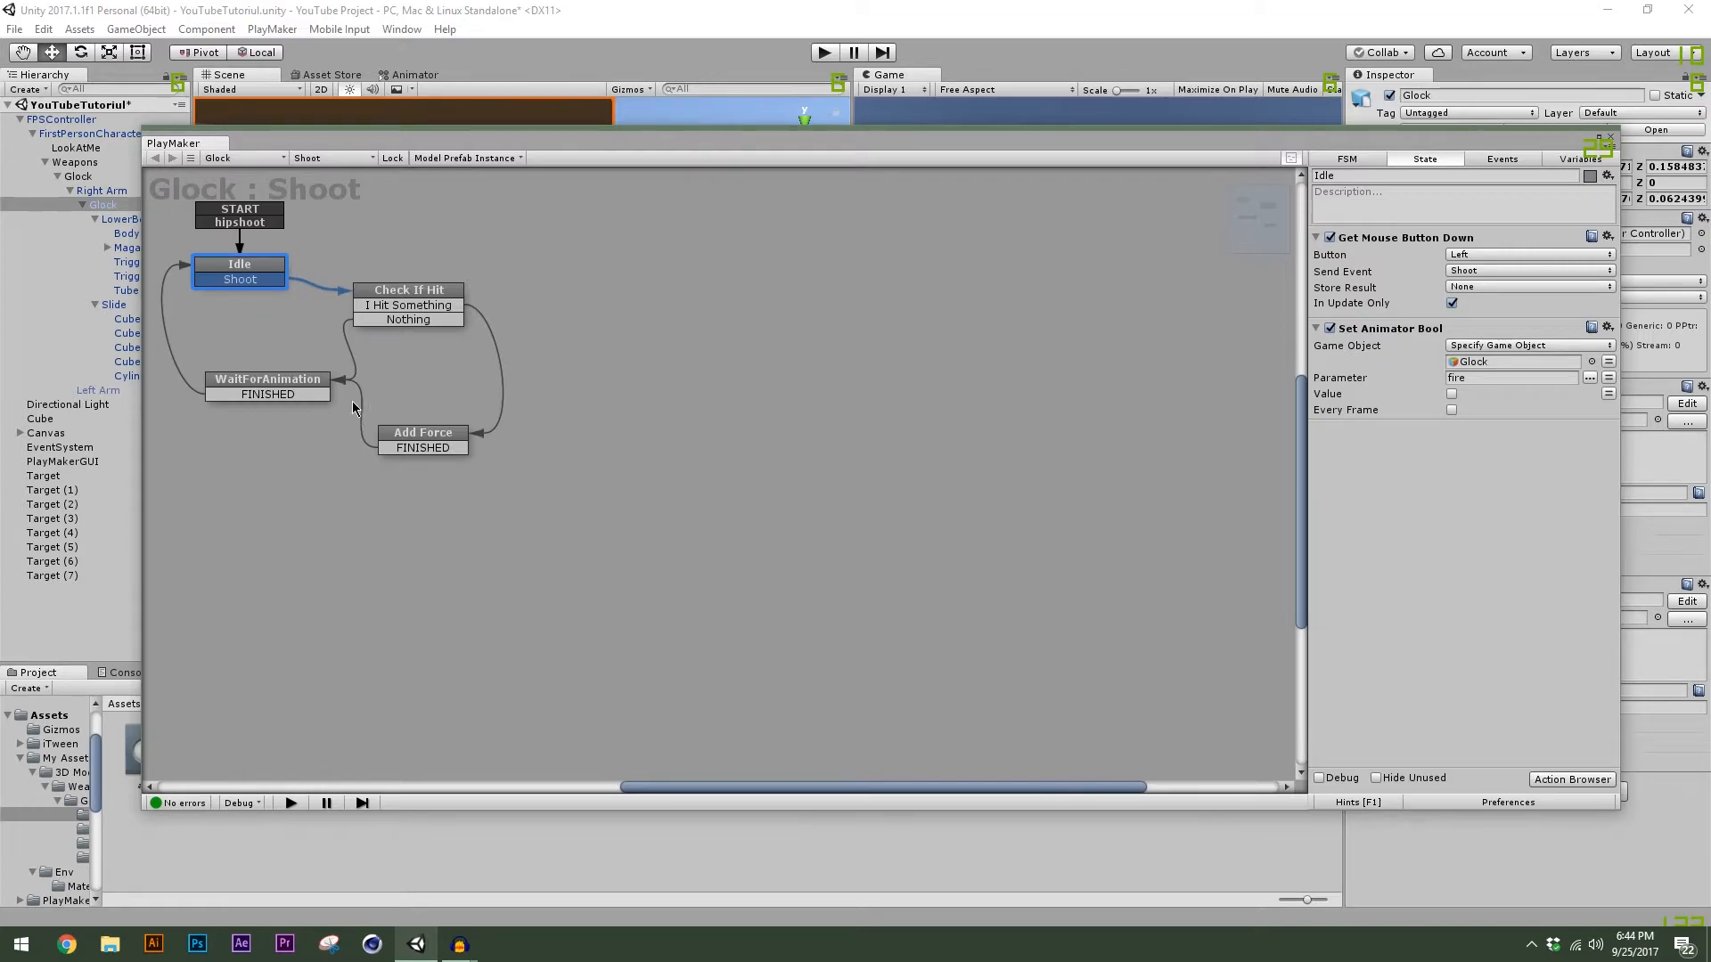
# Collapse the Set Animator Bool action of the Check If Hit state and open the Action Browser for that state.
pyautogui.click(411, 292)
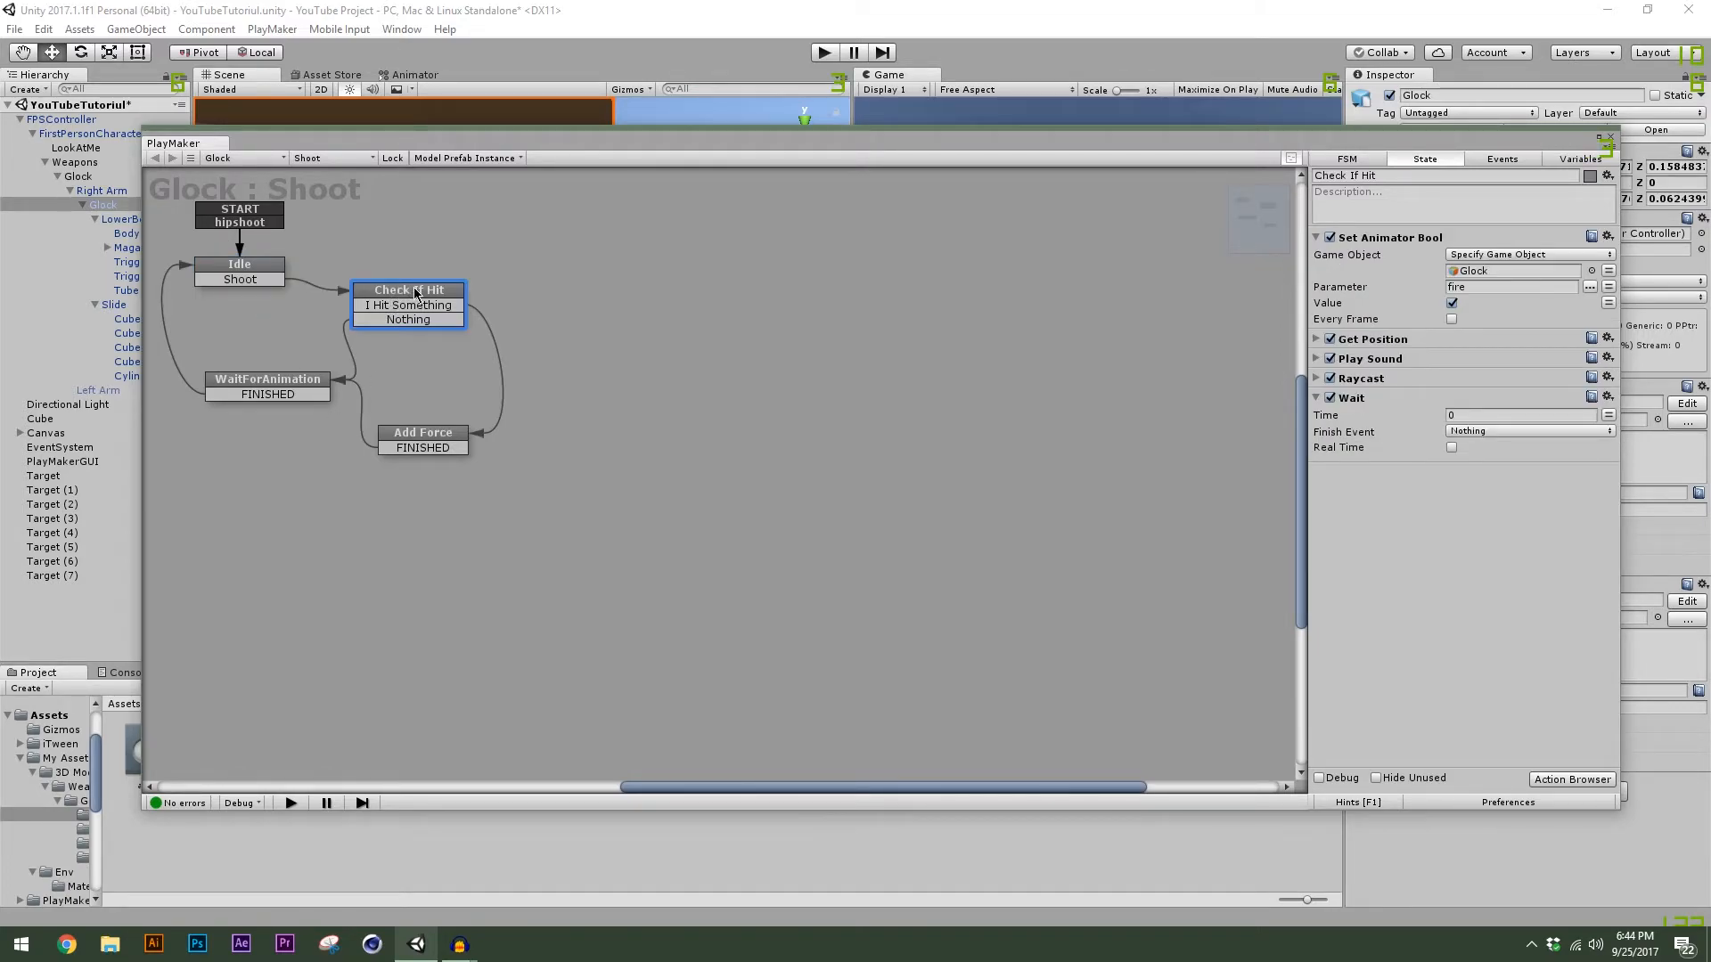
pyautogui.click(1317, 238)
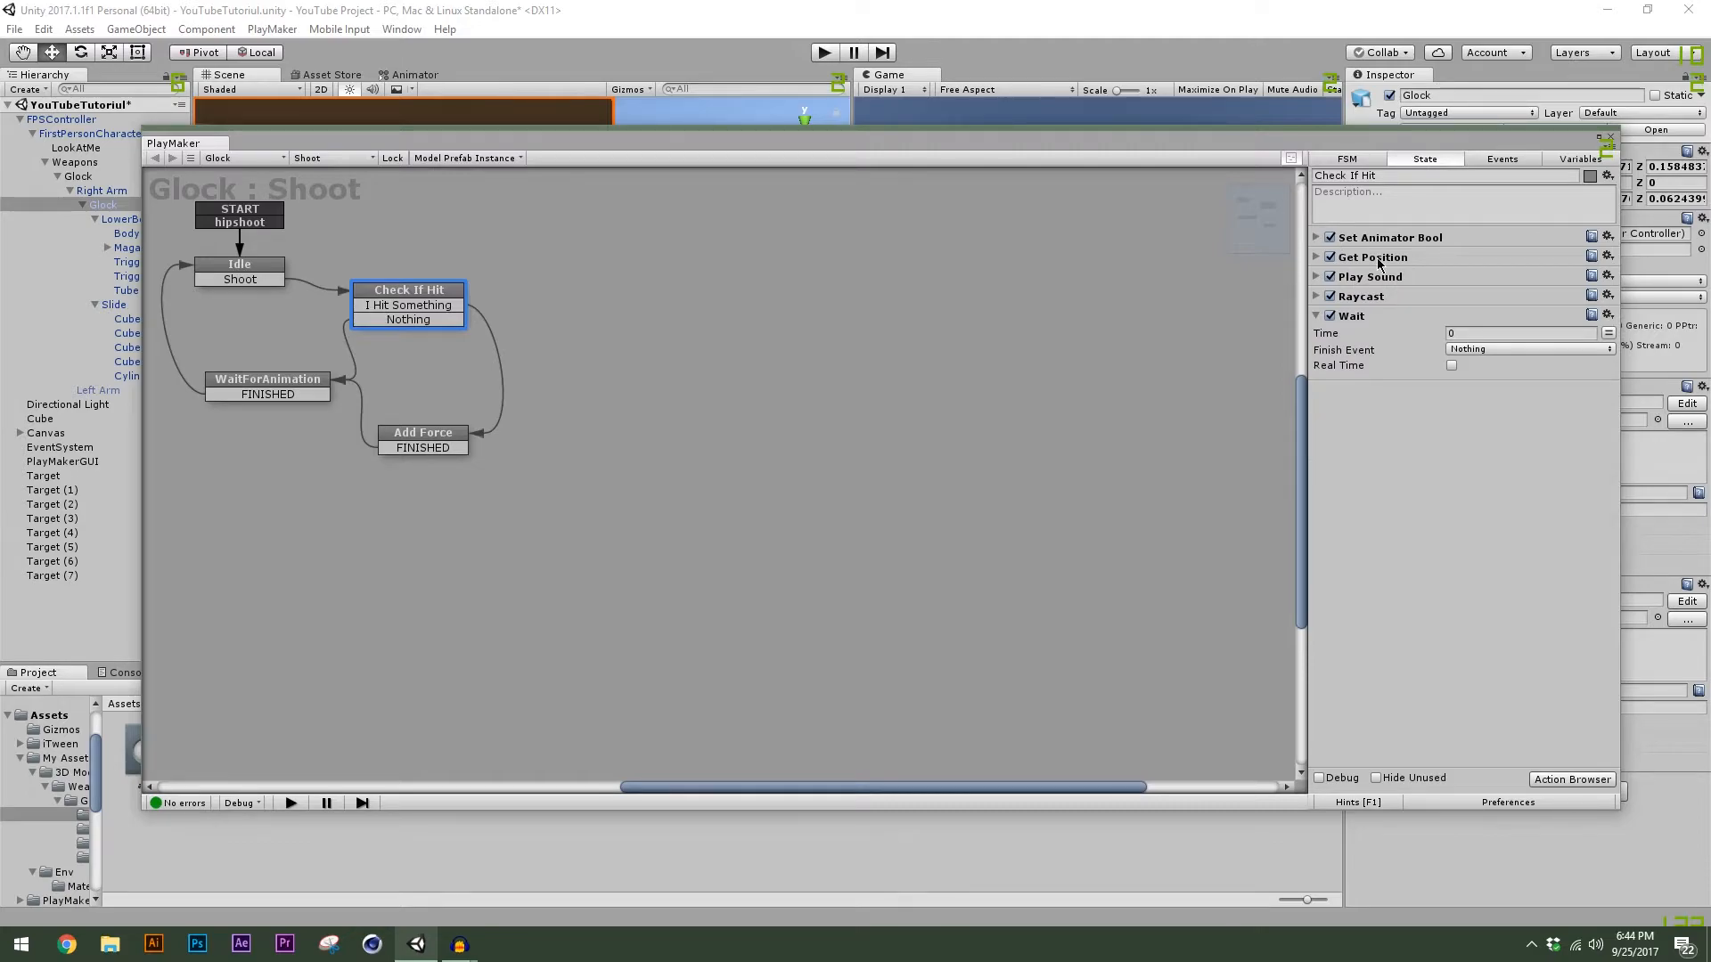
pyautogui.click(1573, 779)
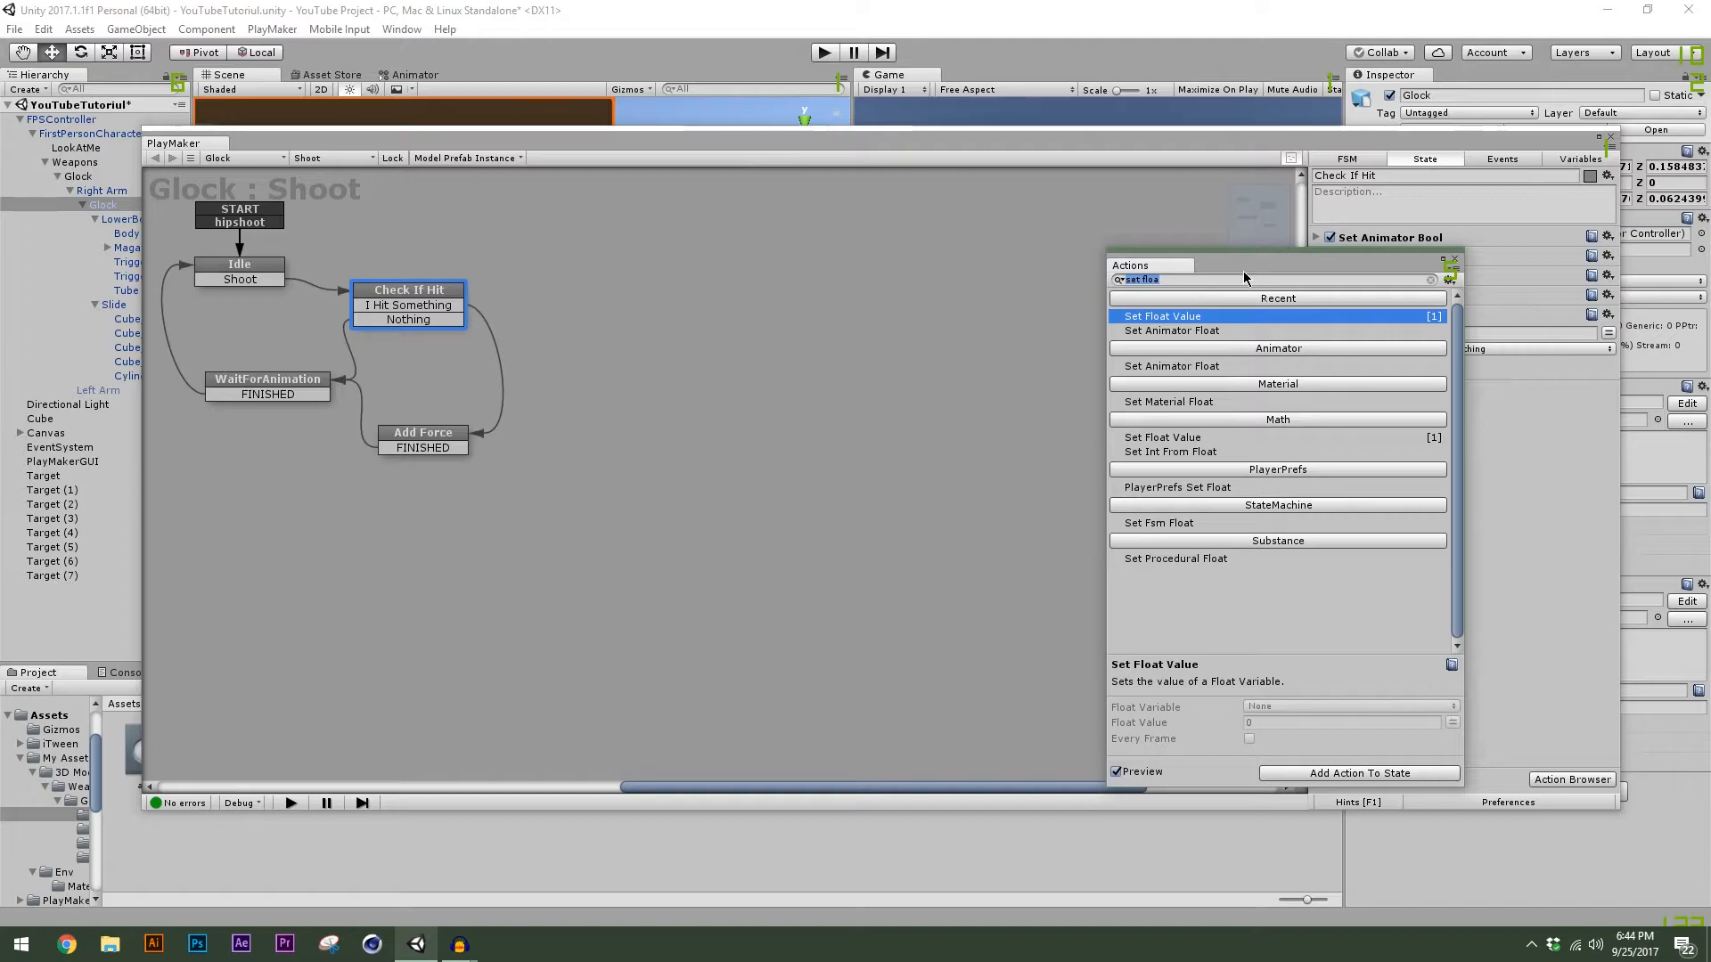
pyautogui.write('subtr')
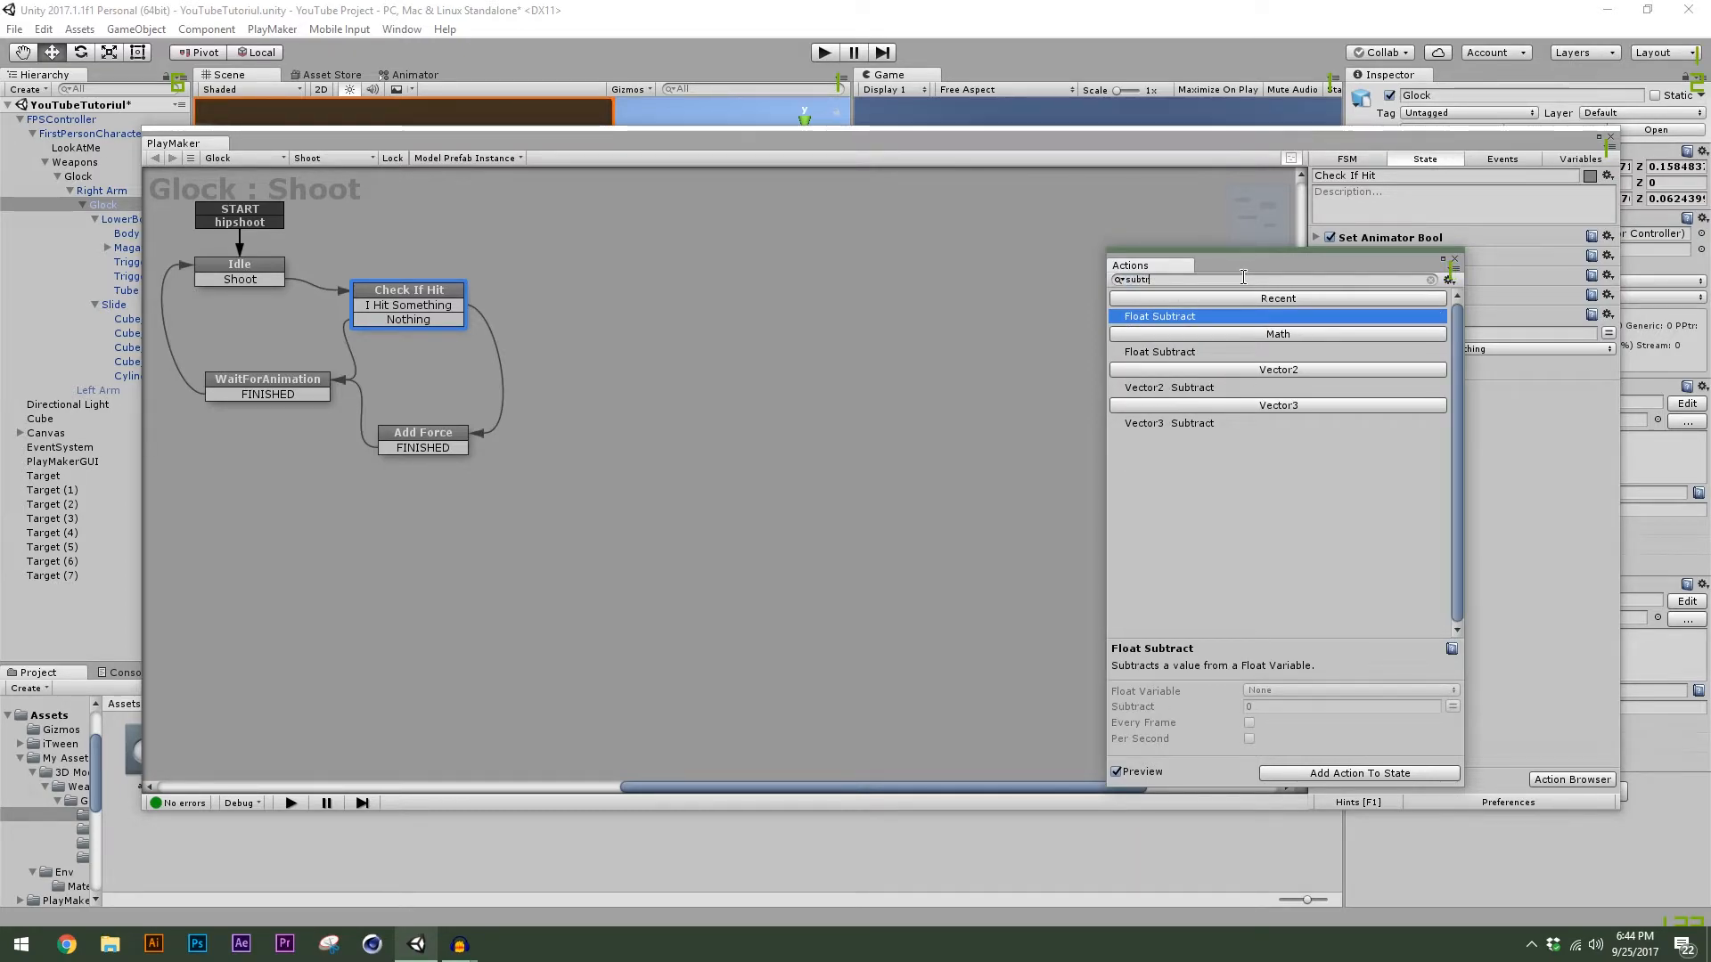
pyautogui.moveTo(1155, 279); pyautogui.dragTo(1101, 292)
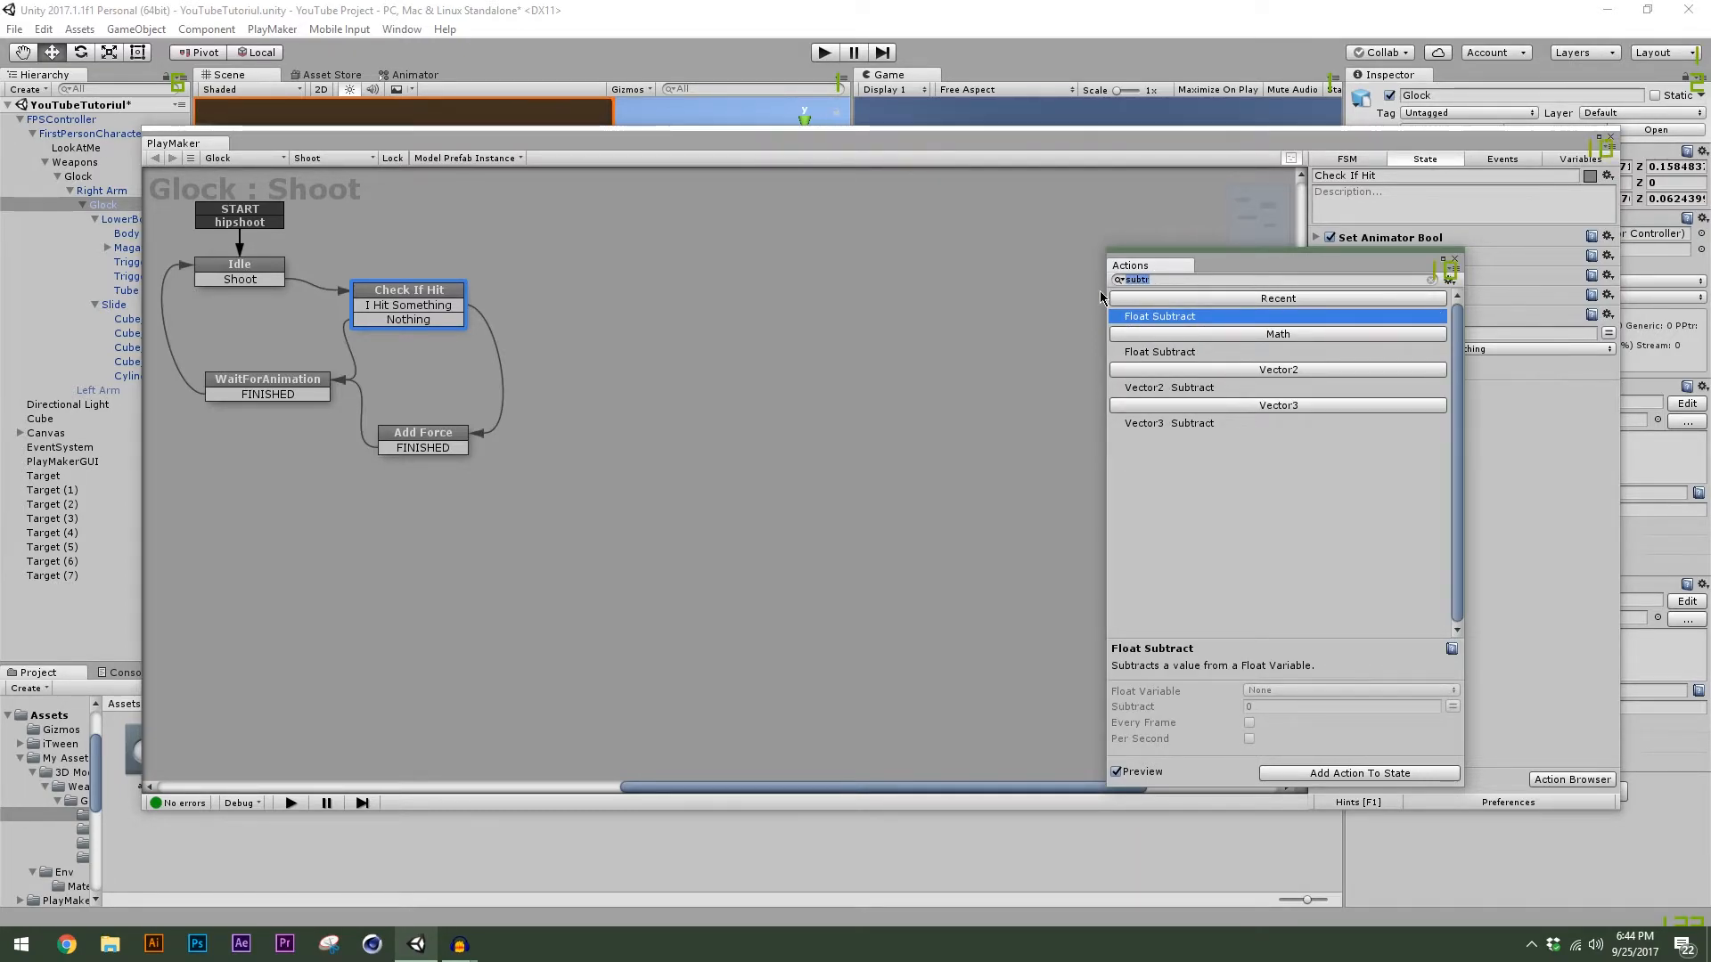
pyautogui.press('BackSpace')
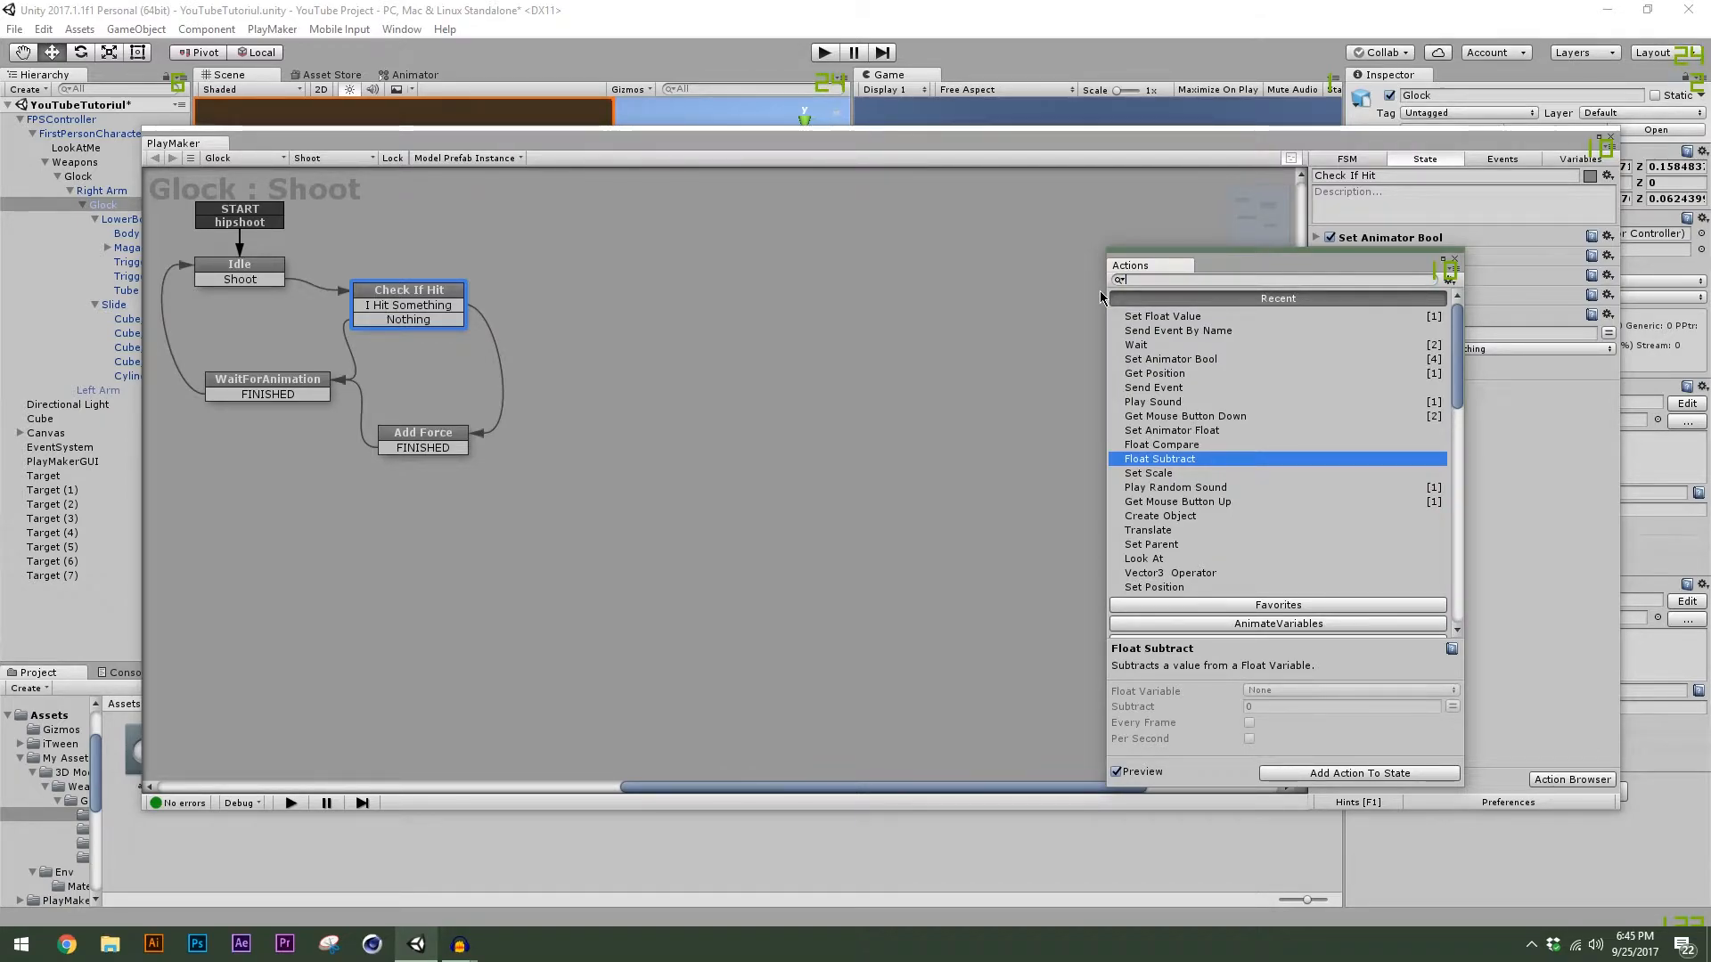
# Add a Send Event By Name action to Check If Hit and place it first in the state's action order.
pyautogui.write('send')
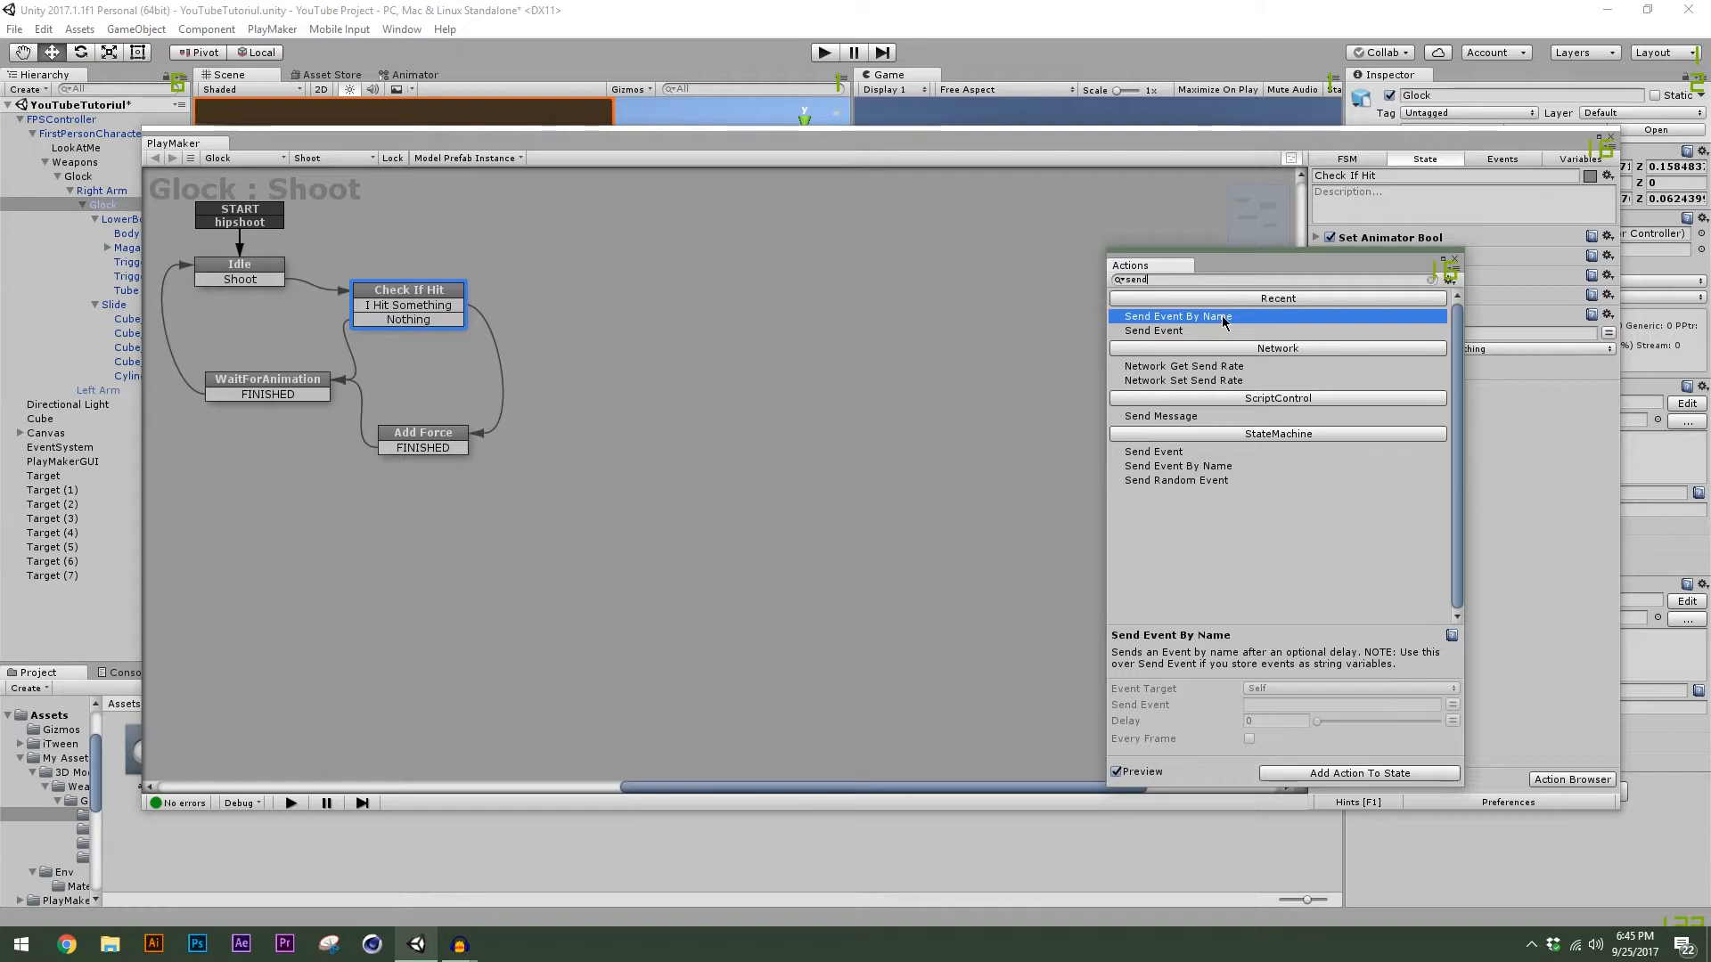
pyautogui.doubleClick(1223, 321)
pyautogui.click(1456, 259)
pyautogui.moveTo(1425, 390); pyautogui.dragTo(1400, 239)
pyautogui.click(1317, 237)
pyautogui.click(1317, 237)
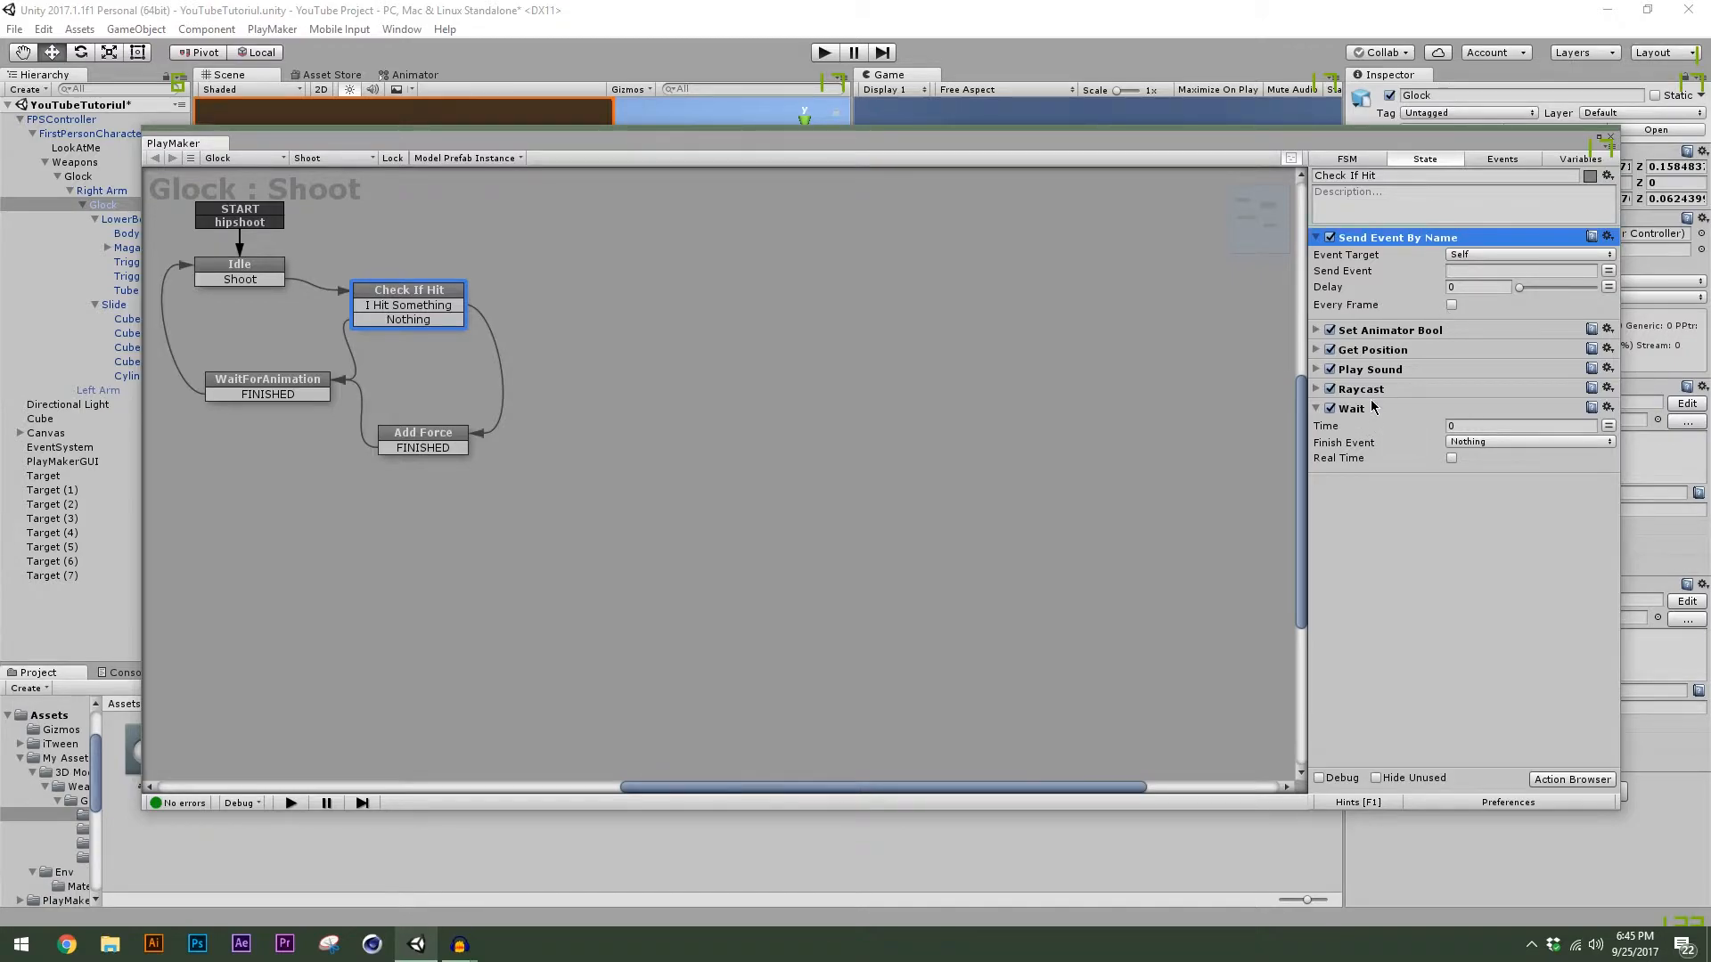
# Set the Send Event By Name target to Game Object FSM and specify the Magazine as its game object.
pyautogui.click(1498, 256)
pyautogui.click(1476, 317)
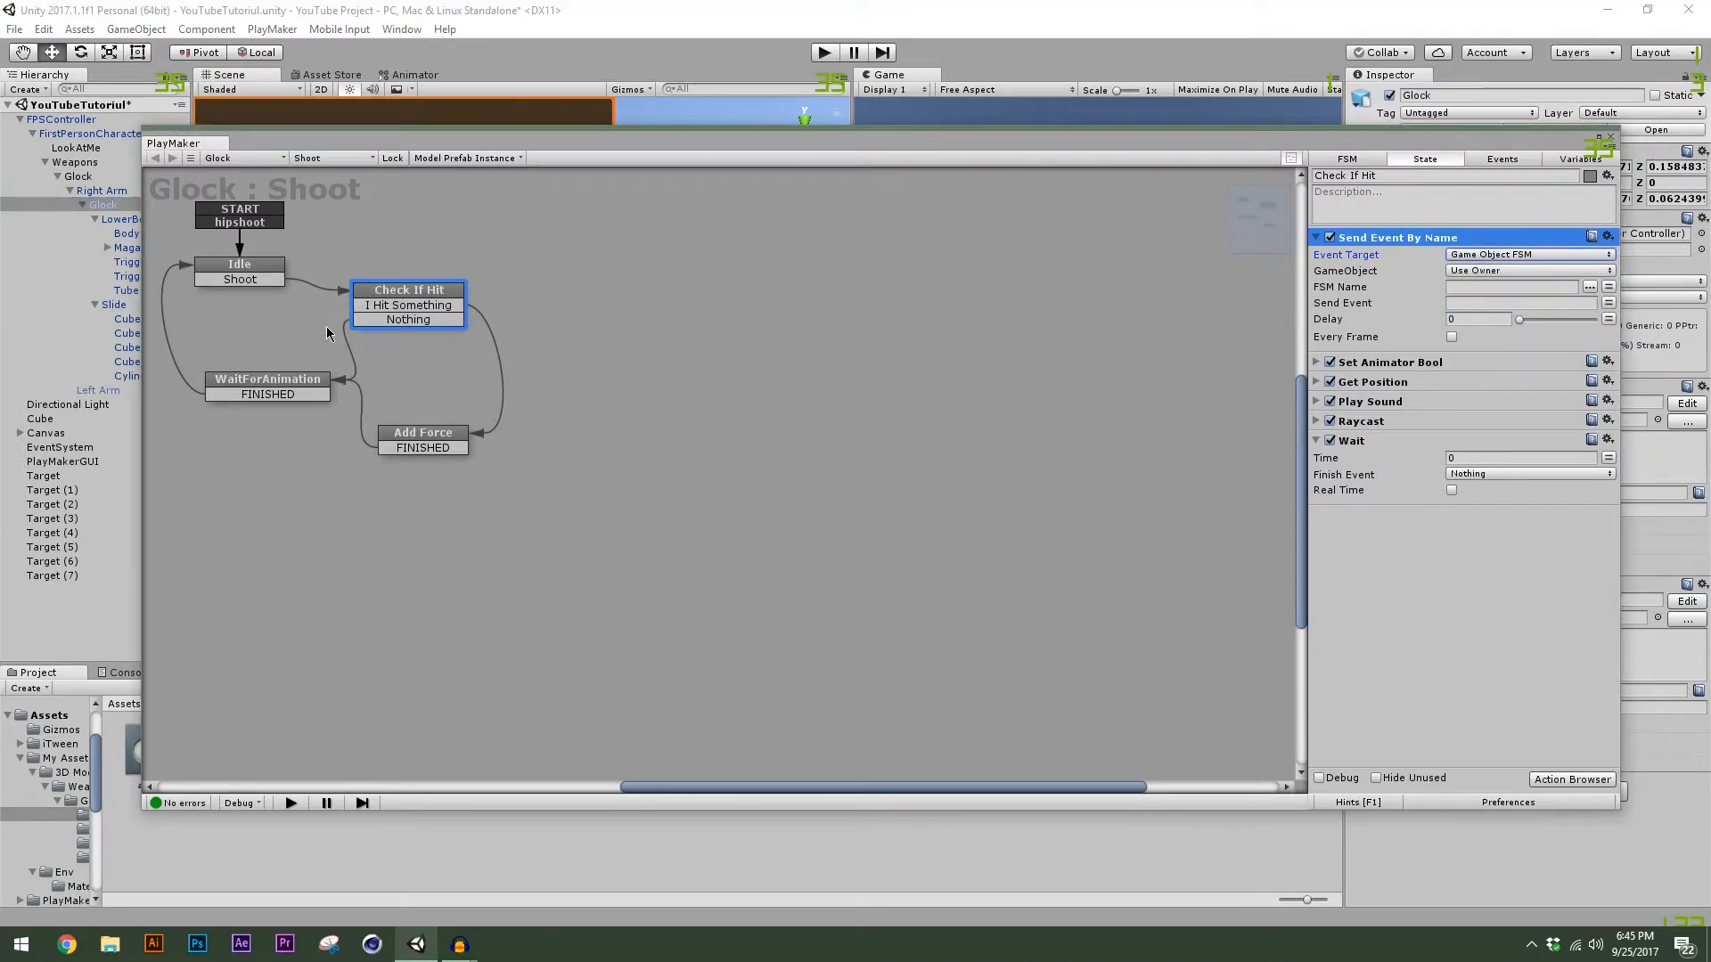
pyautogui.click(1530, 270)
pyautogui.click(1516, 313)
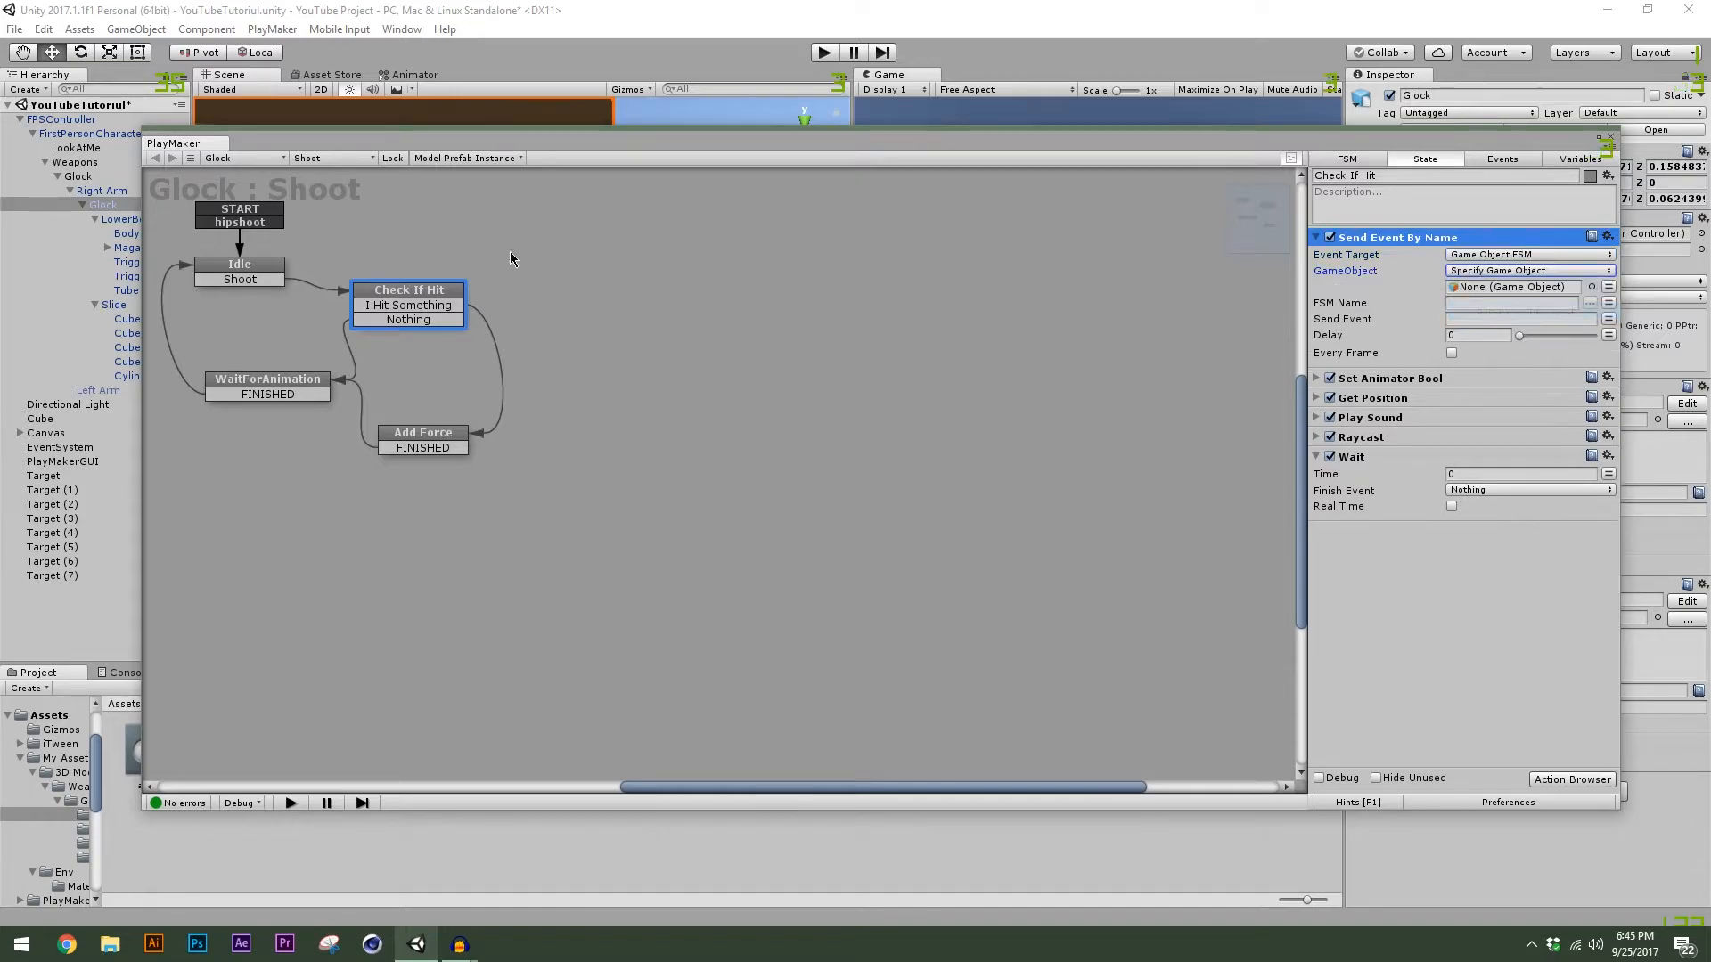
pyautogui.moveTo(343, 144); pyautogui.dragTo(369, 135)
pyautogui.moveTo(139, 249); pyautogui.dragTo(1558, 280)
# Choose Ammo as the target FSM name and enter Fire as the event to send.
pyautogui.click(1614, 294)
pyautogui.click(1649, 305)
pyautogui.click(1502, 309)
pyautogui.write('Fire')
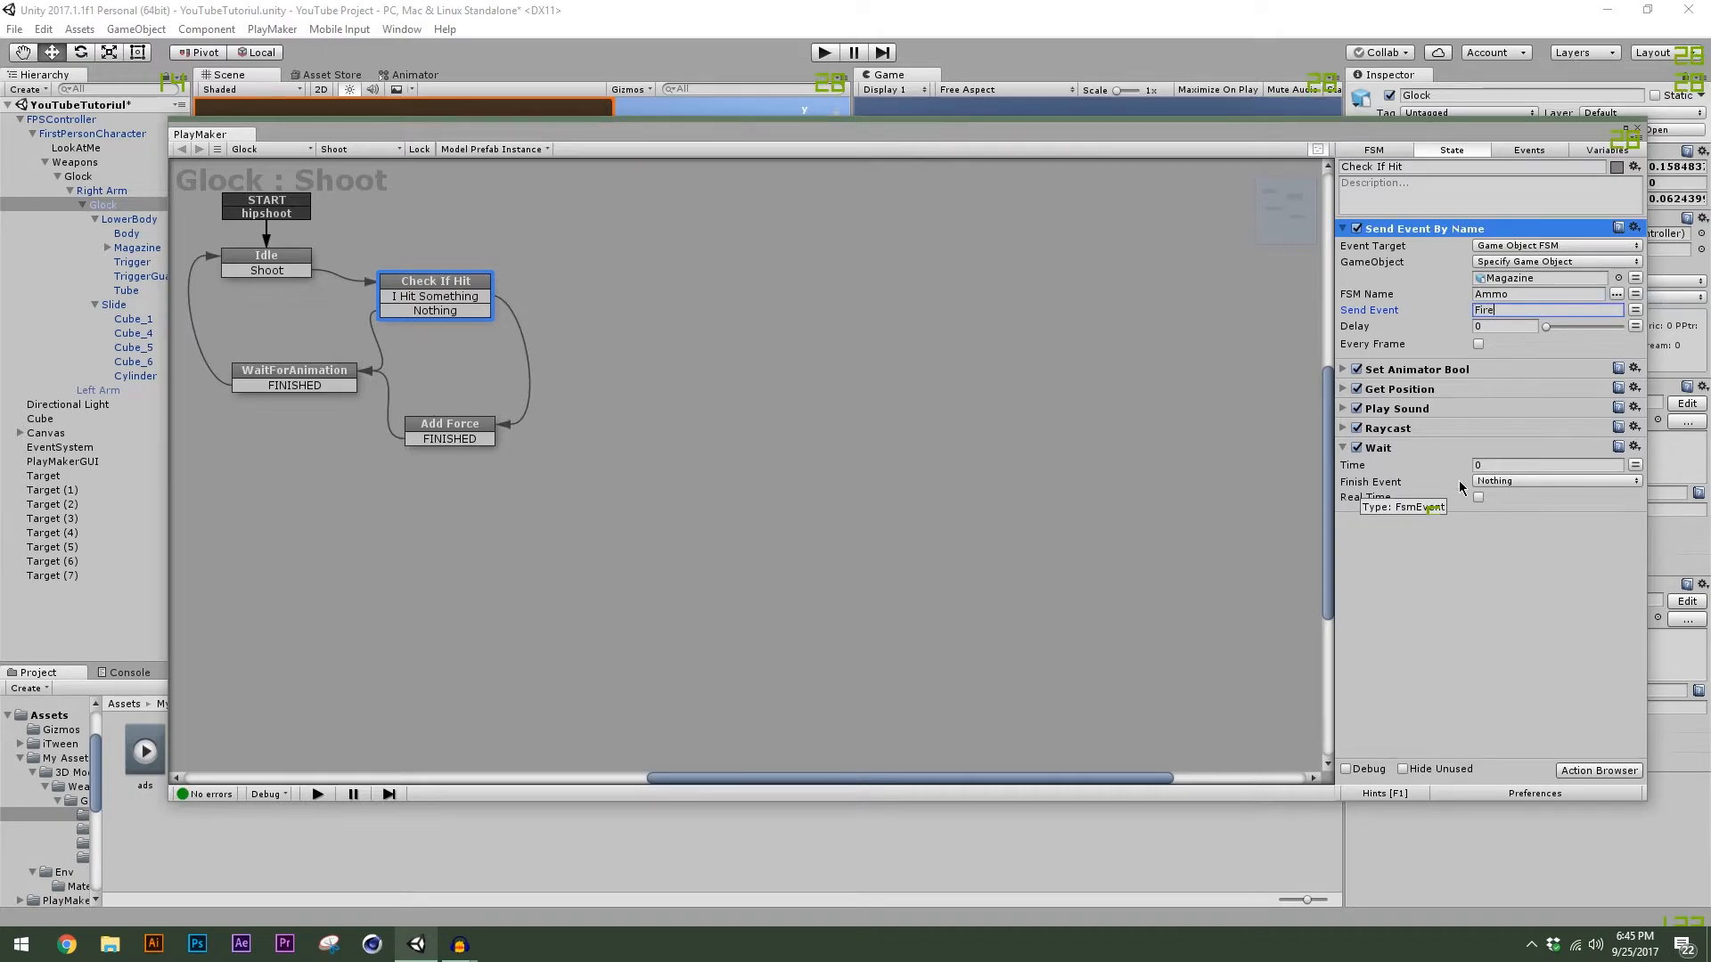
pyautogui.click(1457, 595)
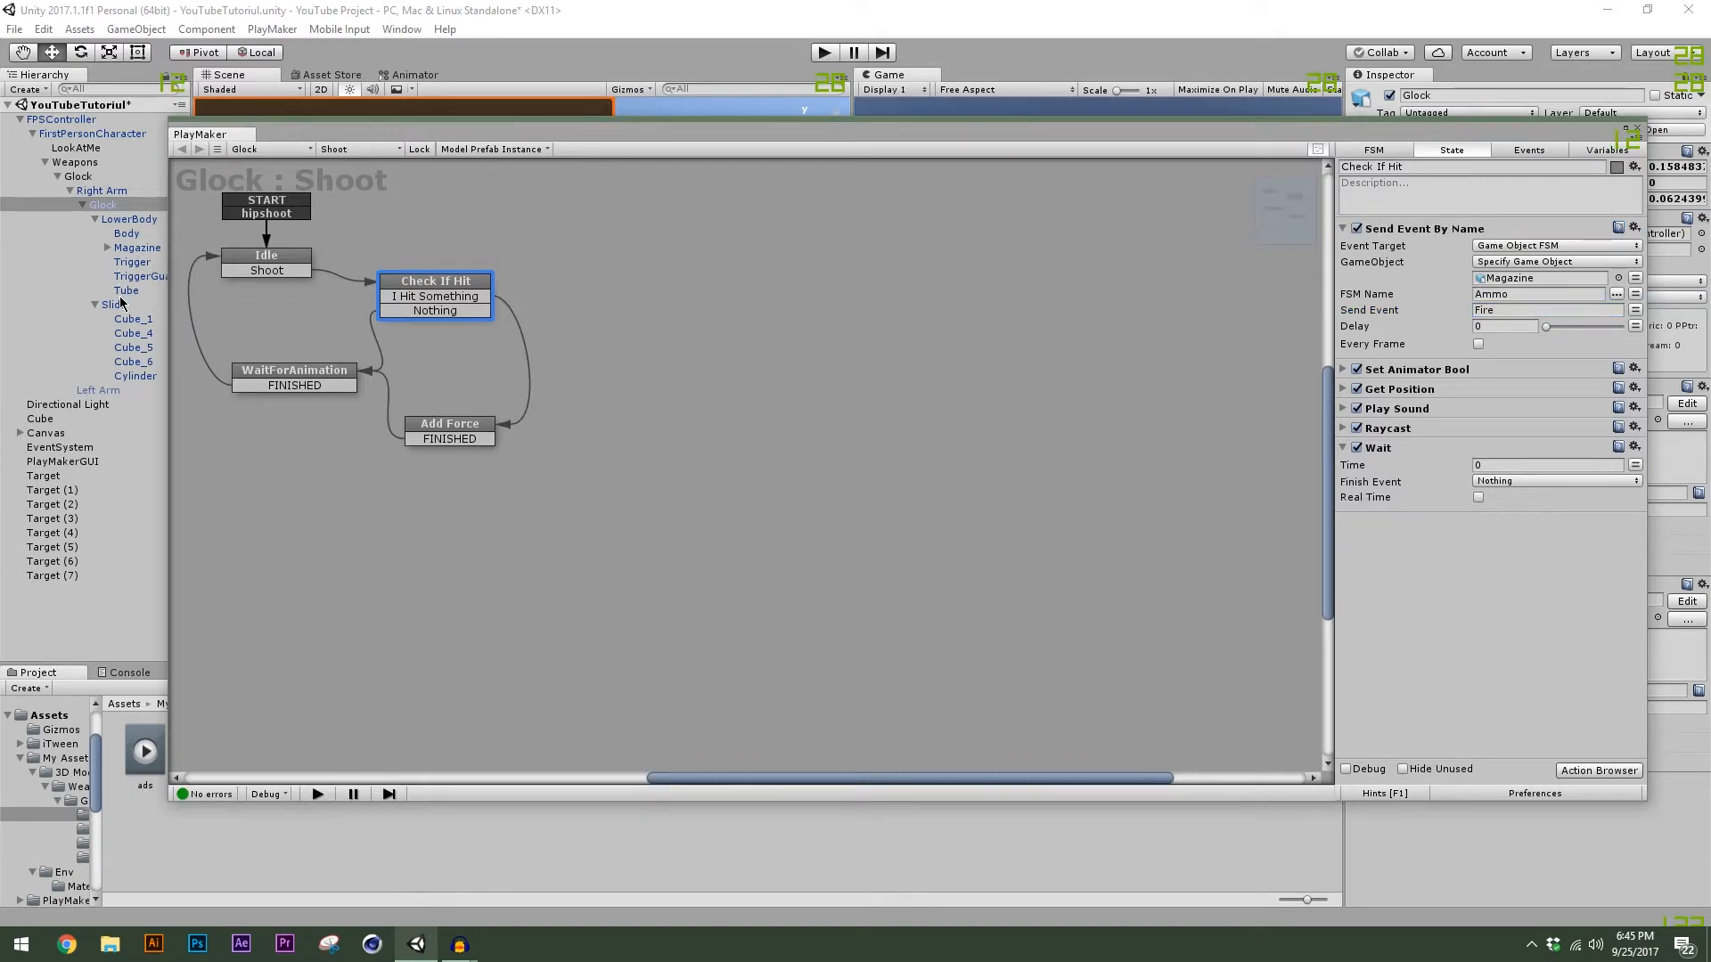
# Add a Float Subtract action to the SubtractAmmo state of the Magazine's Ammo FSM, with Subtract set to 1.
pyautogui.click(137, 248)
pyautogui.click(465, 278)
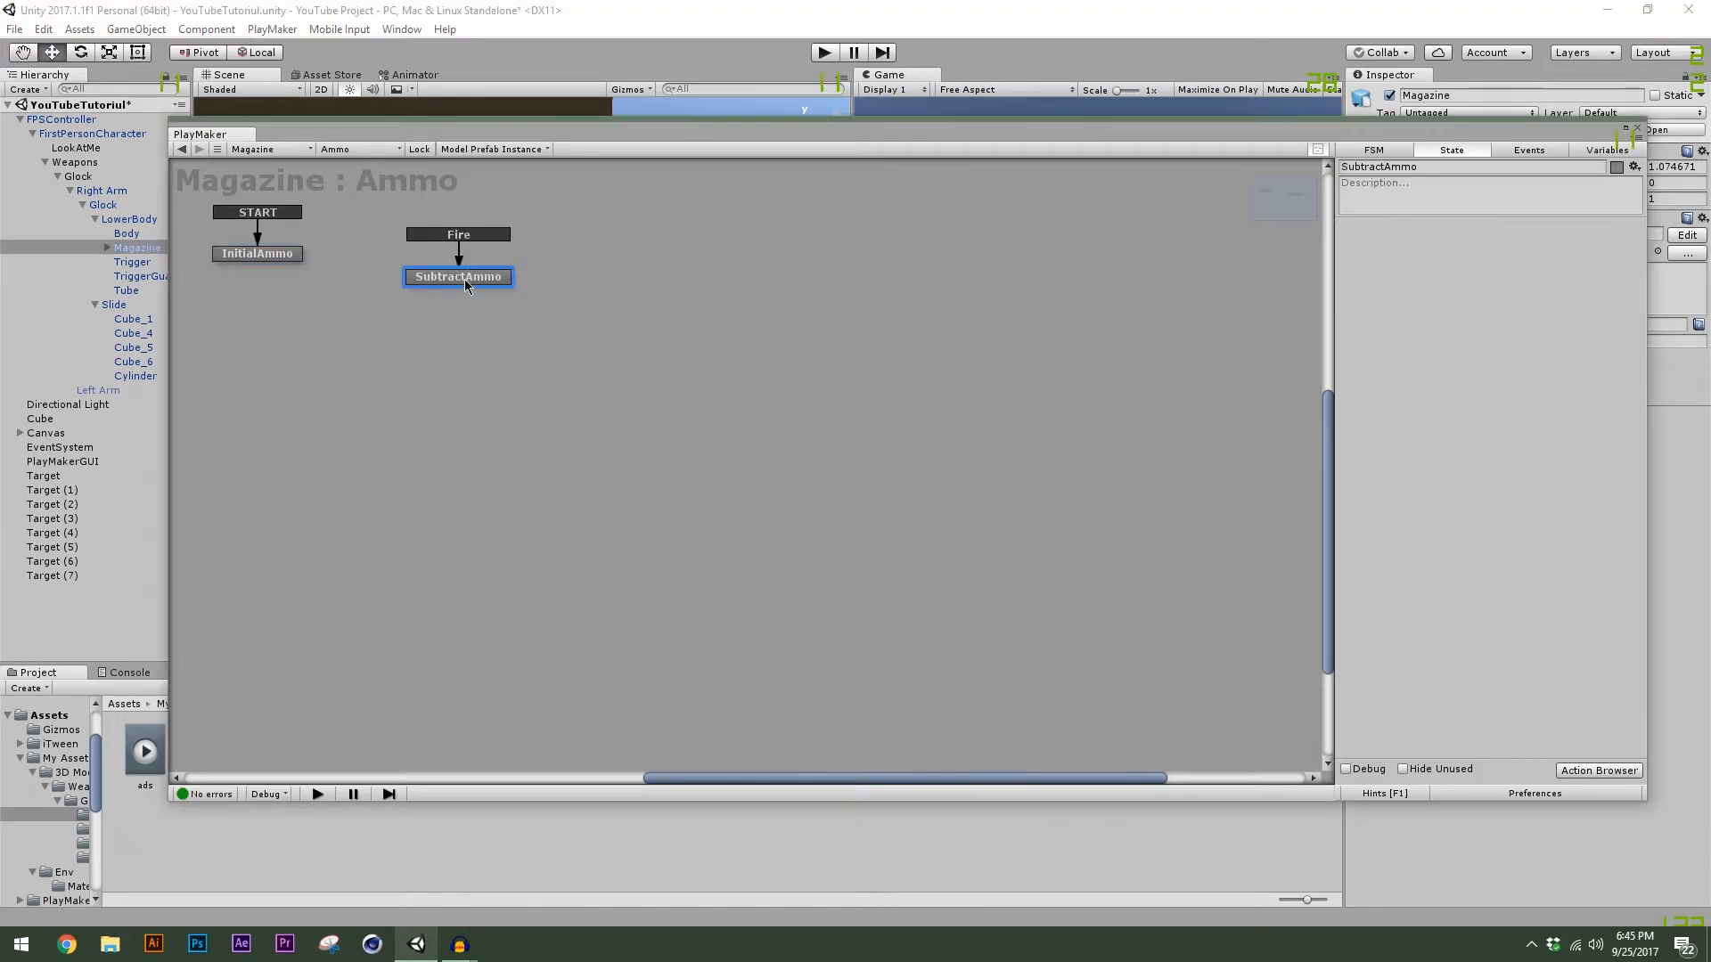
pyautogui.click(559, 357)
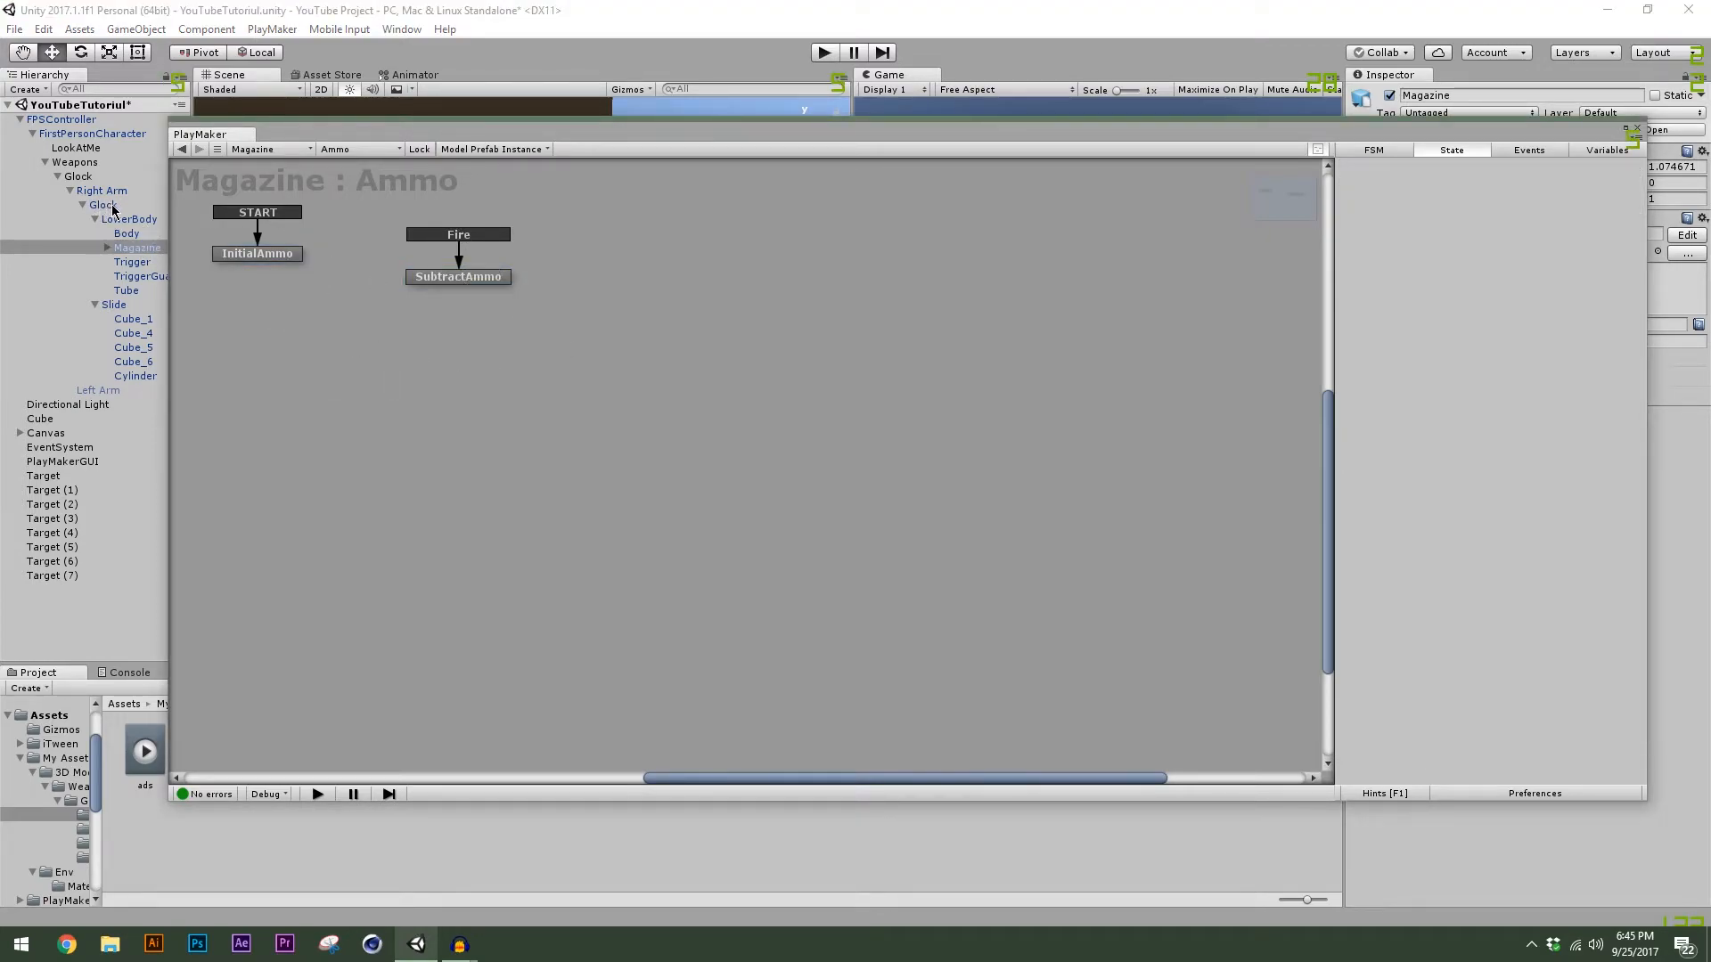
pyautogui.click(454, 284)
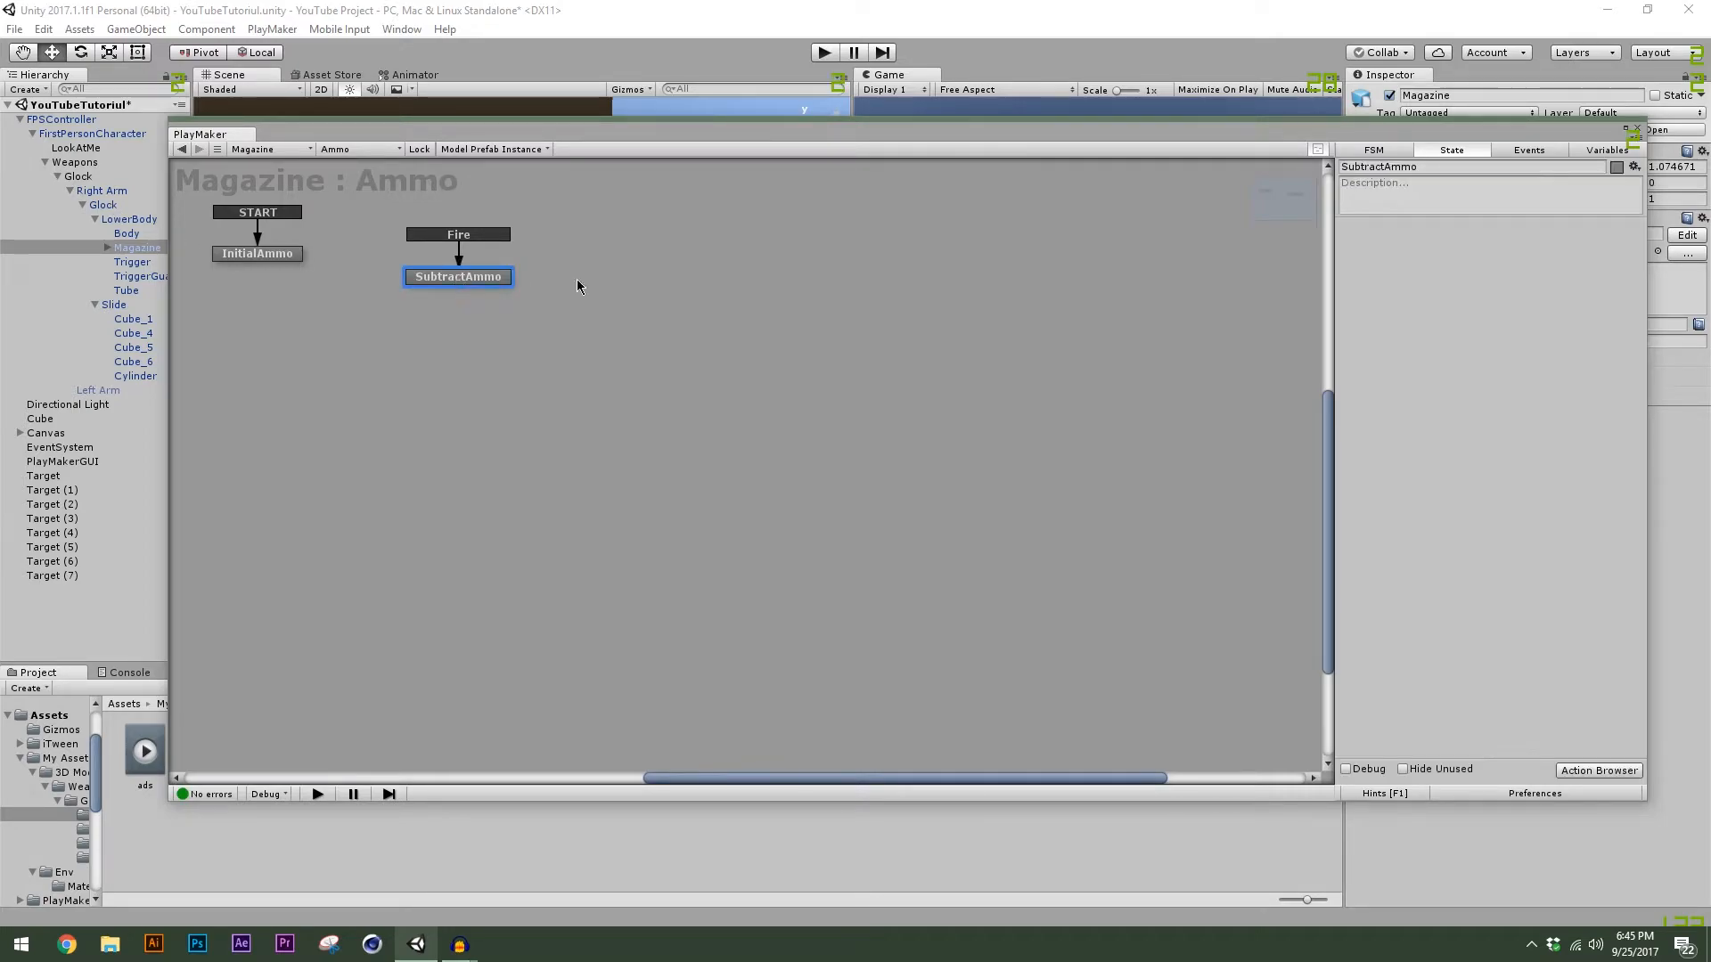
pyautogui.click(1613, 772)
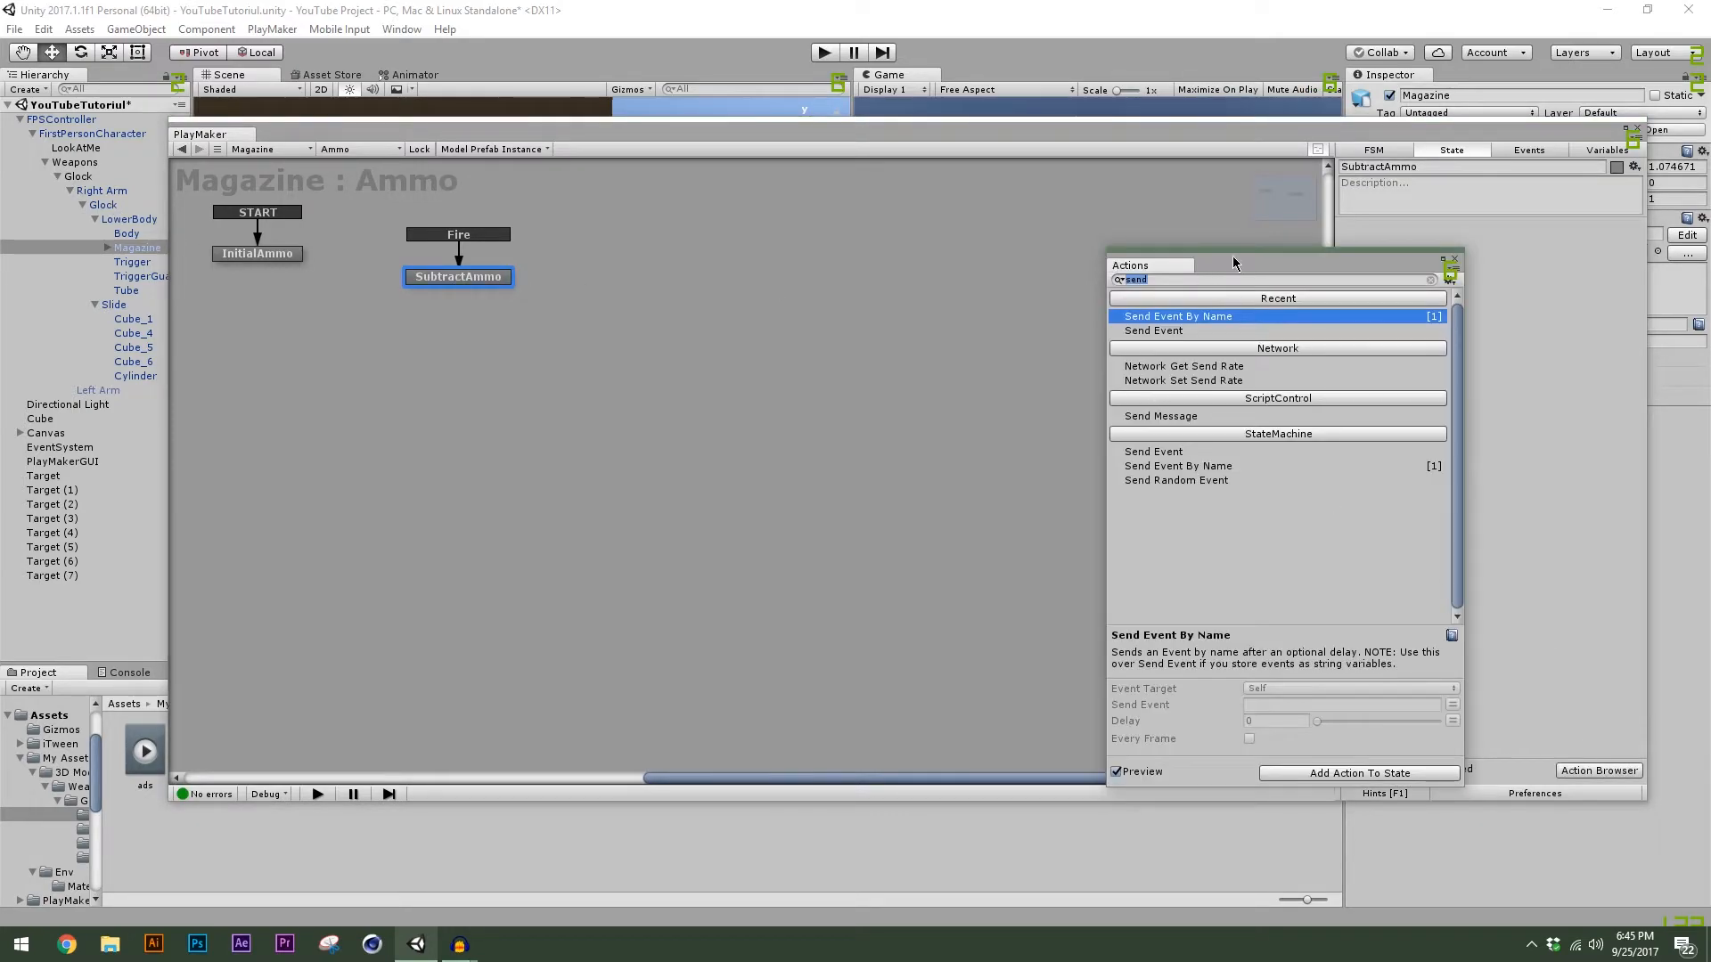
pyautogui.moveTo(1234, 263); pyautogui.dragTo(1174, 266)
pyautogui.write('float subt')
pyautogui.press('Return')
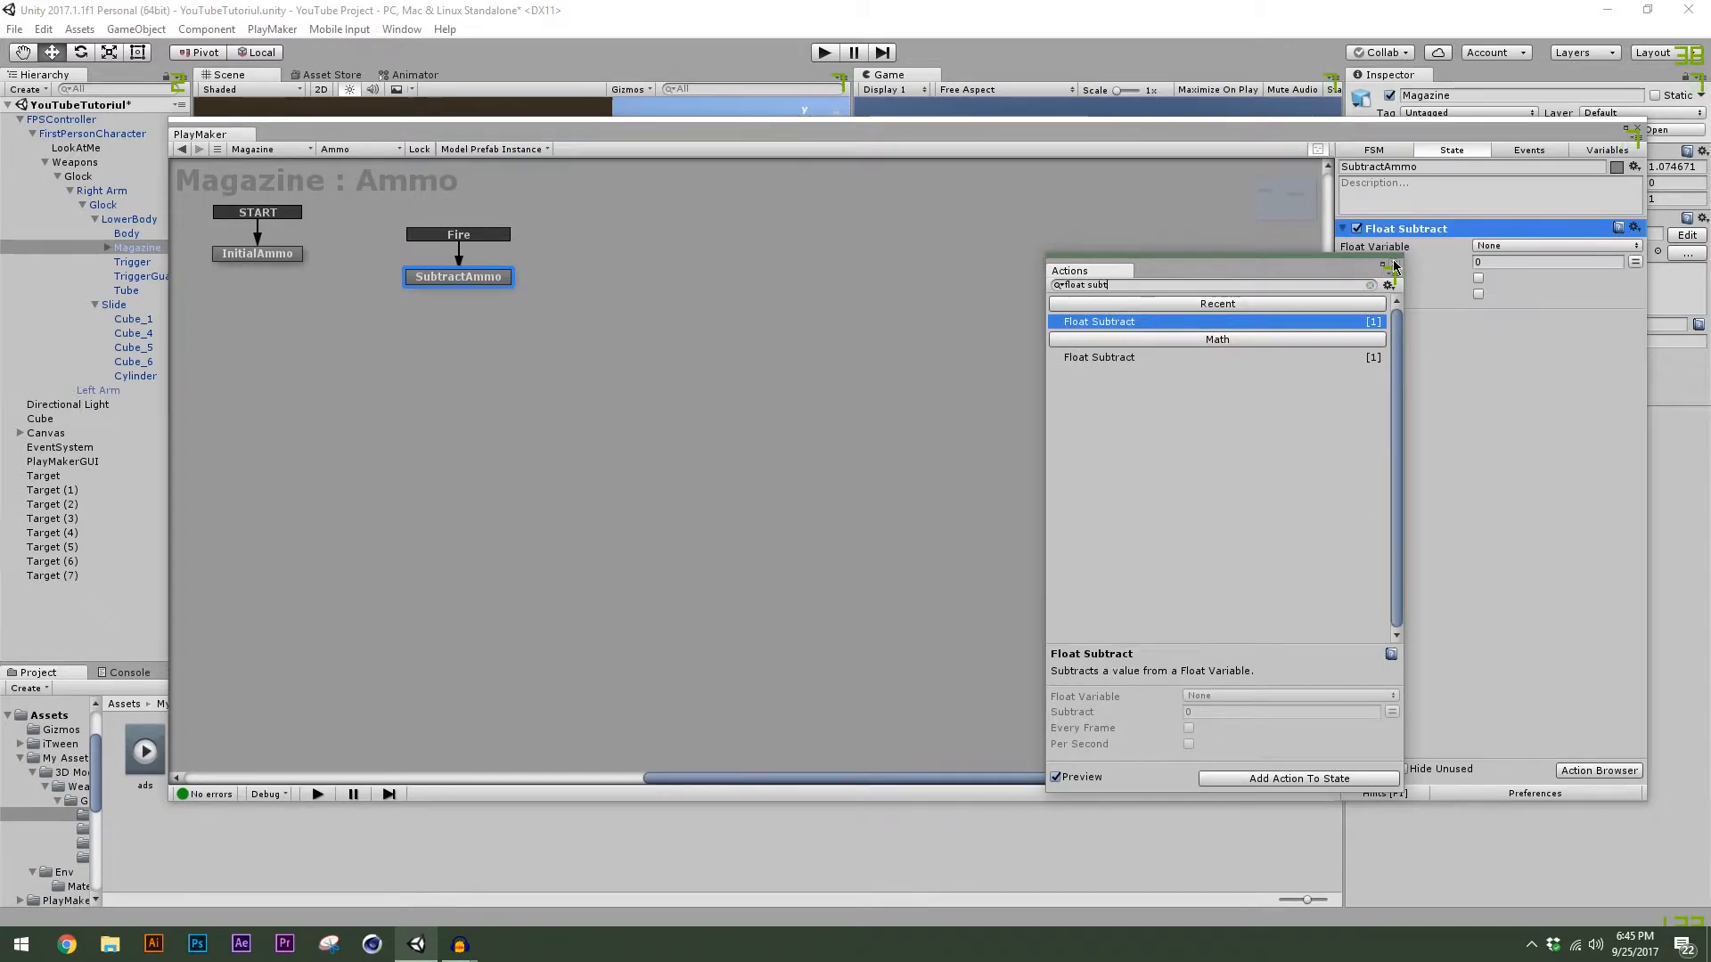
pyautogui.click(1395, 264)
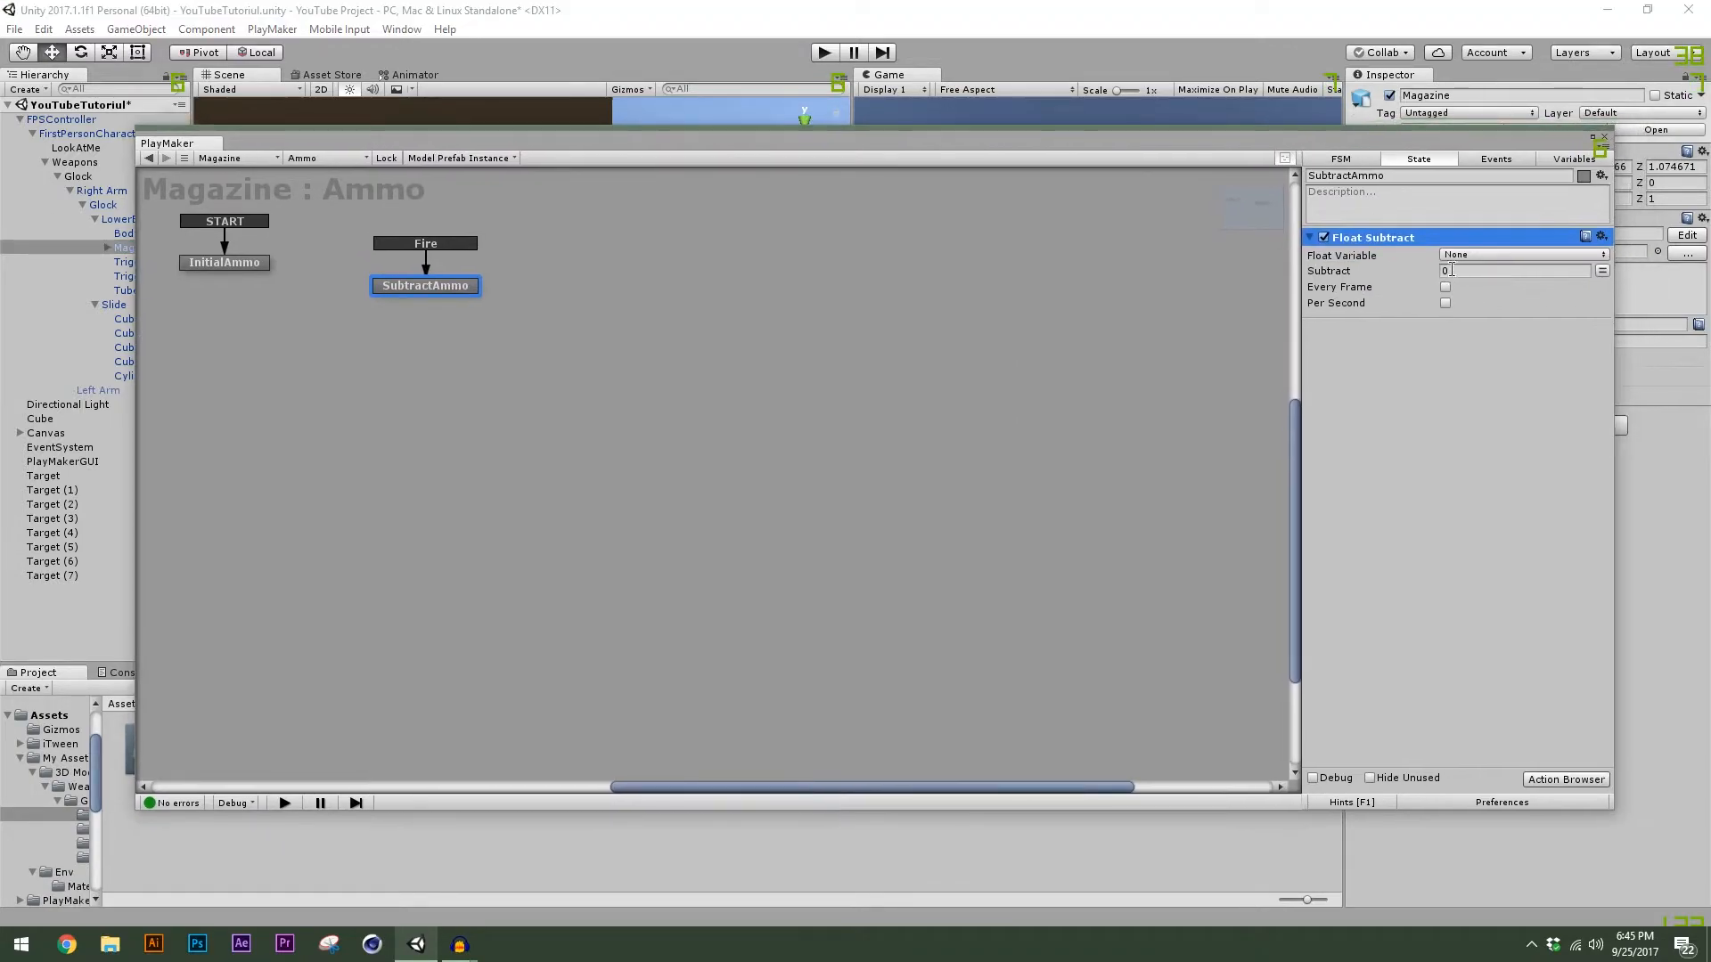
# Add a new state below SubtractAmmo in the Ammo FSM and name it Idle.
pyautogui.rightClick(308, 385)
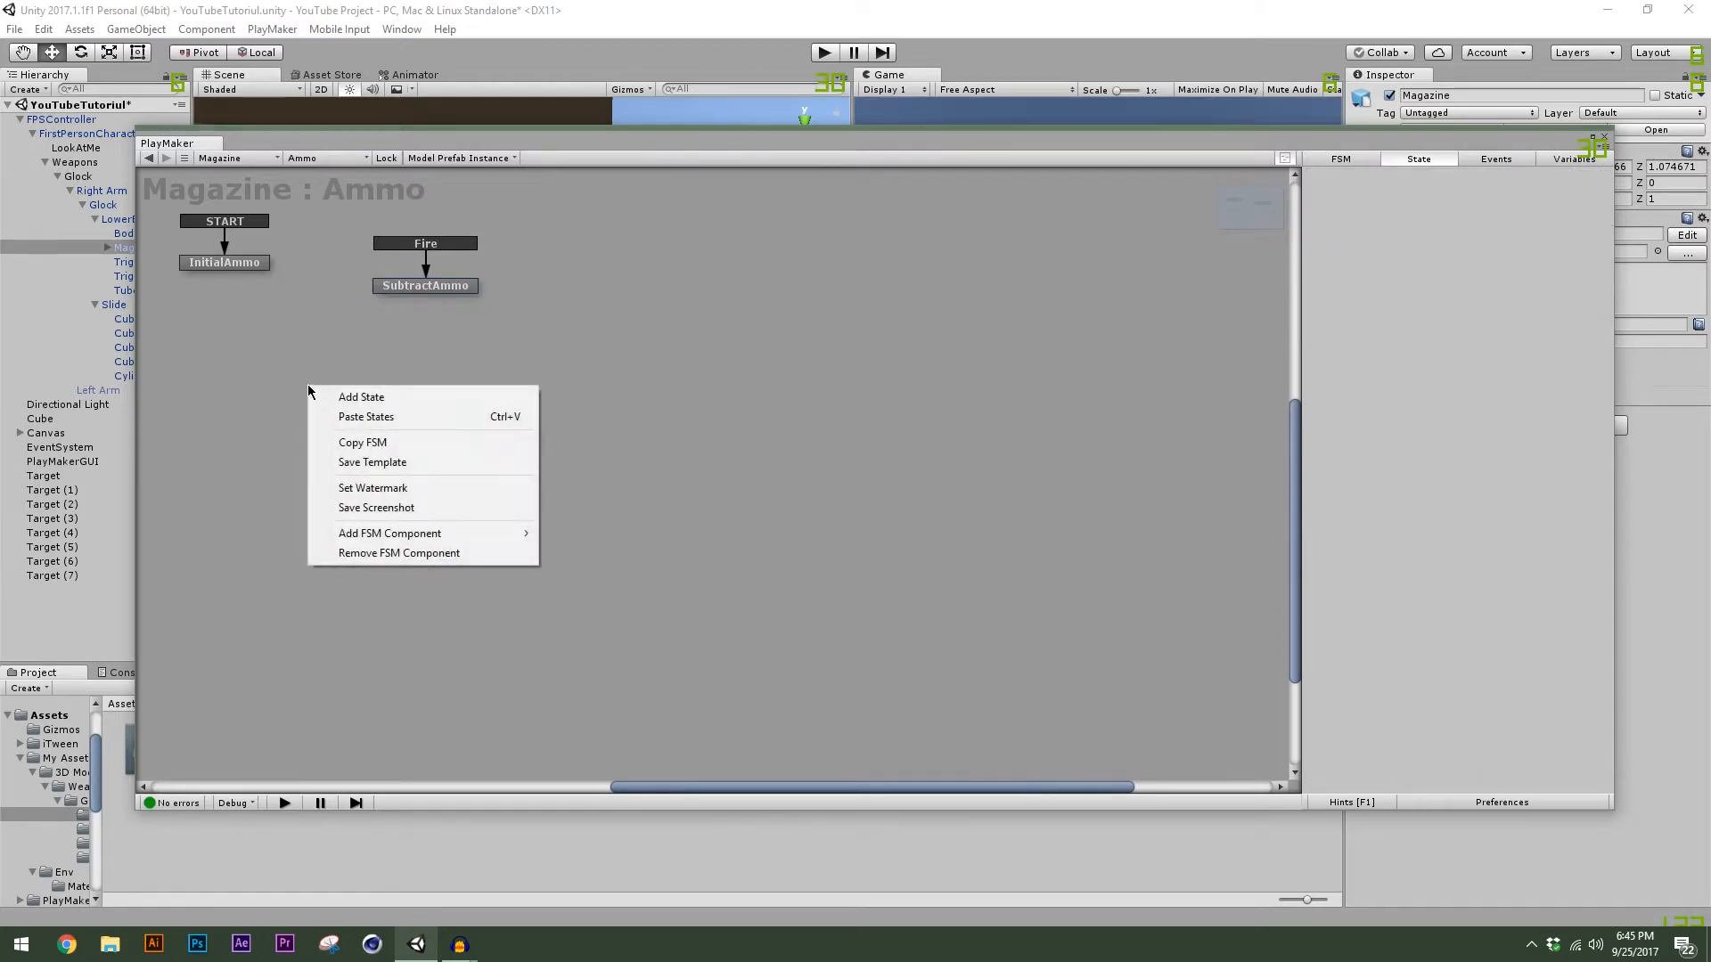
pyautogui.click(361, 397)
pyautogui.moveTo(392, 390); pyautogui.dragTo(430, 402)
pyautogui.click(1386, 176)
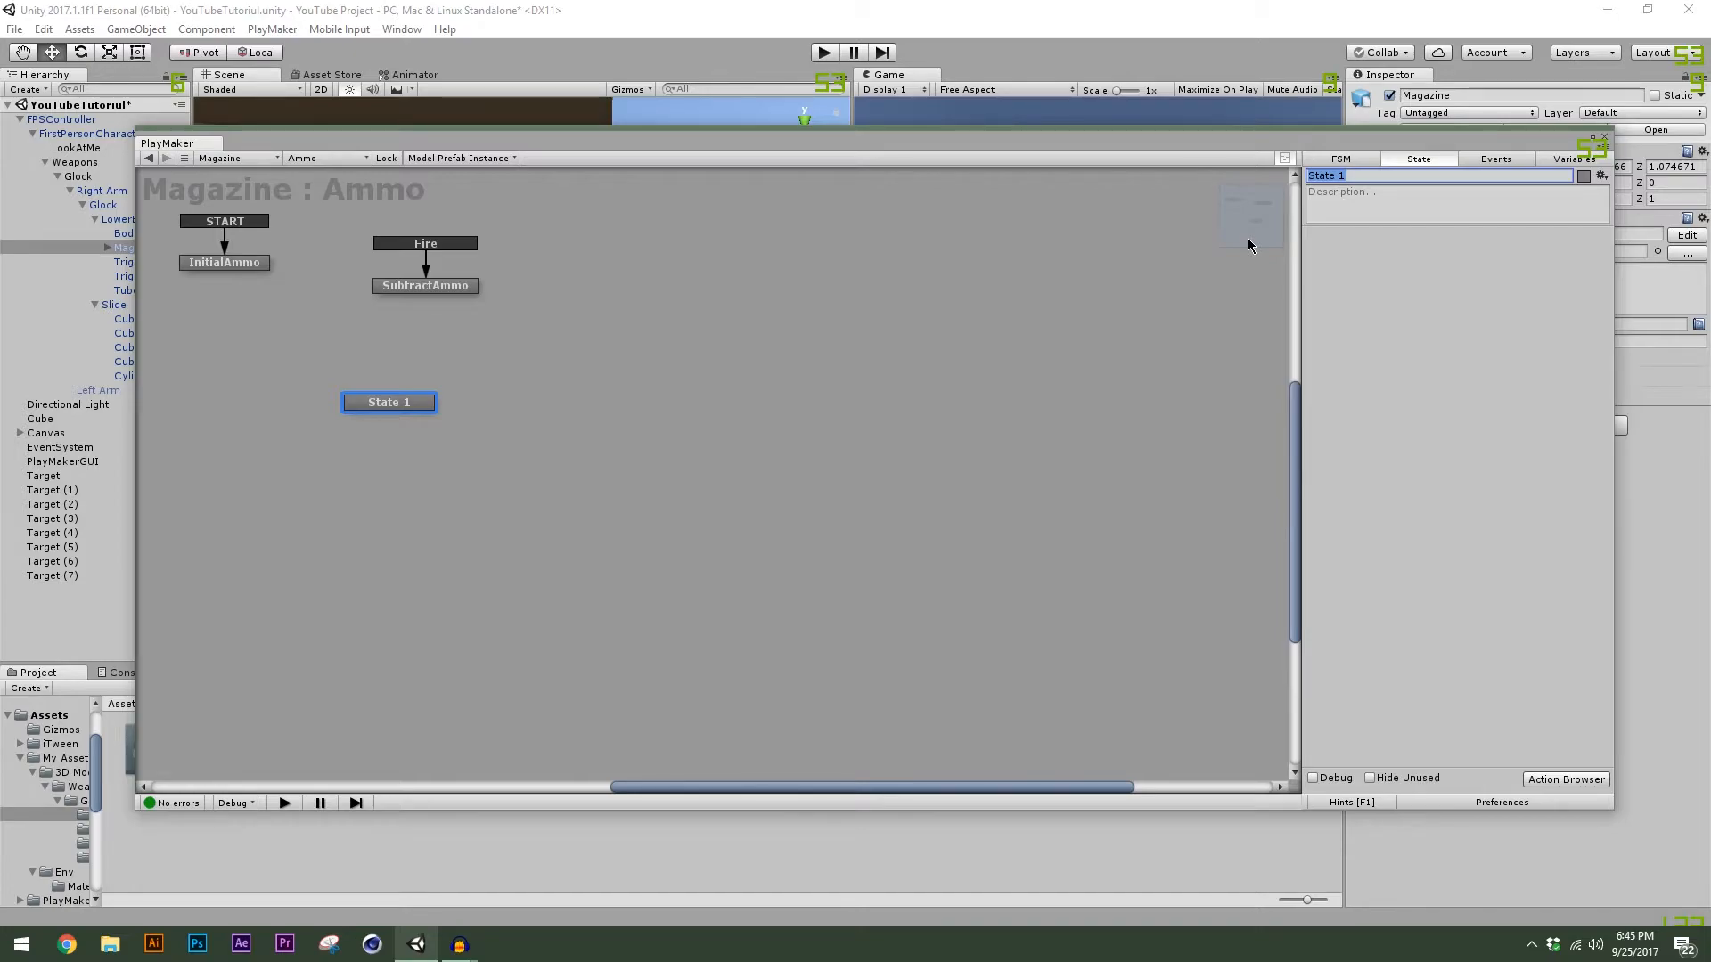
pyautogui.write('Idle')
# Find the Float Compare action in the Action Browser and add it to the Idle state.
pyautogui.click(1565, 780)
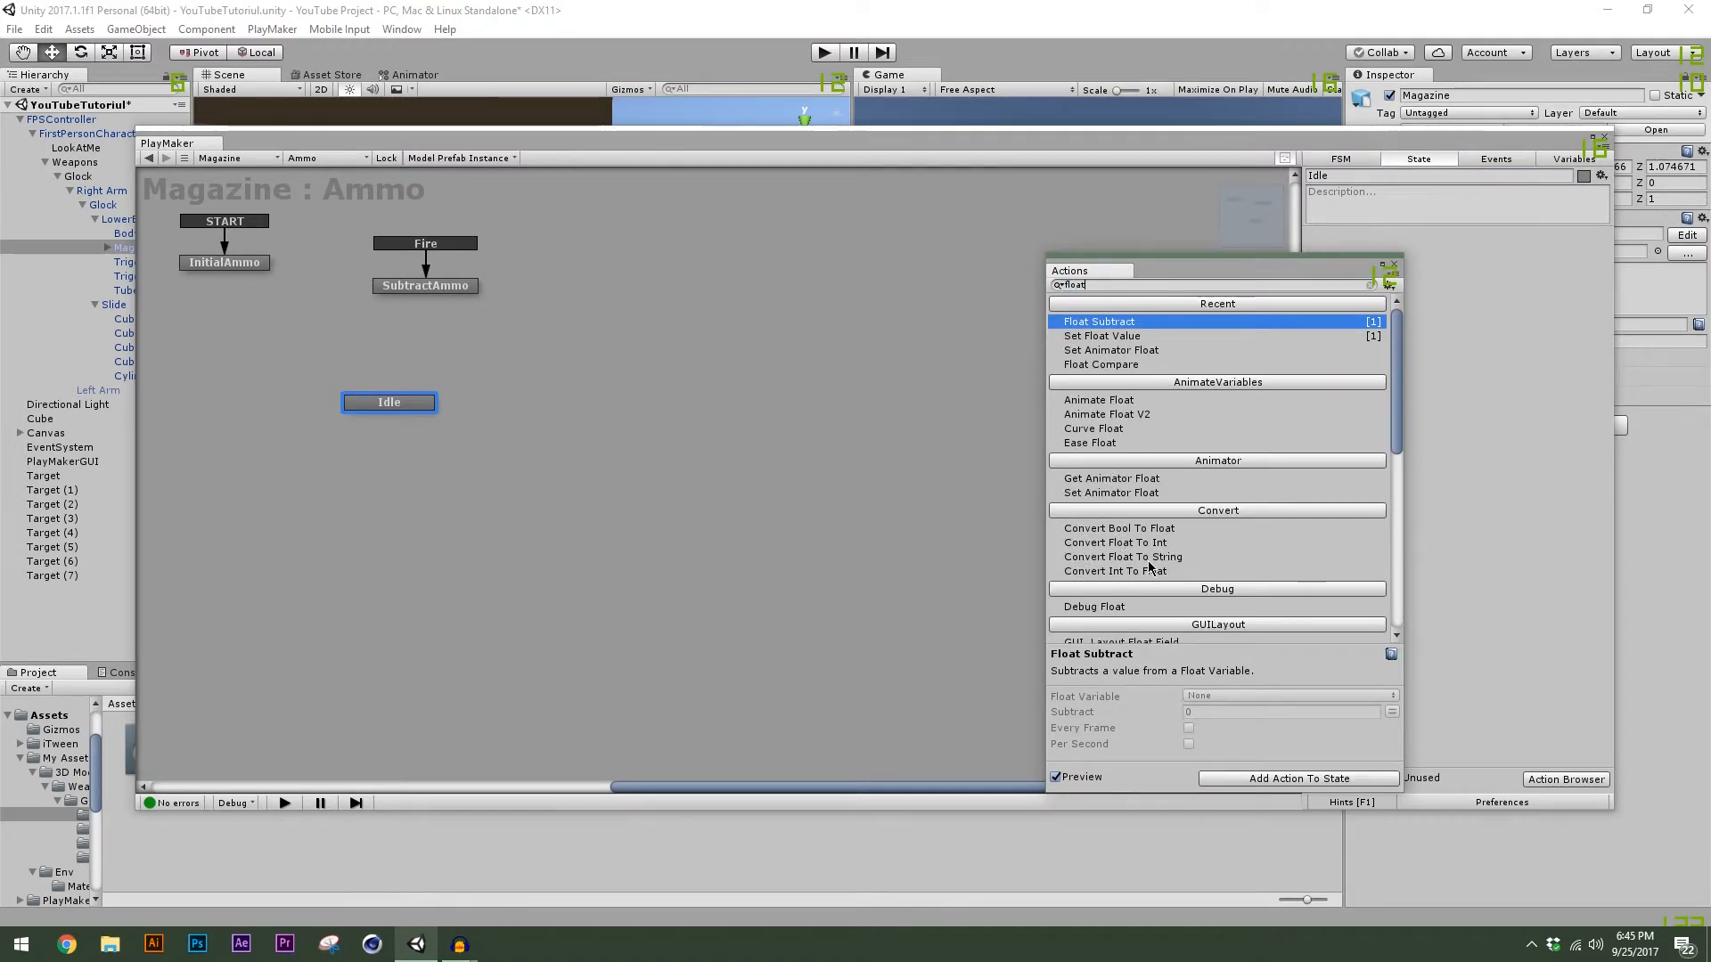
pyautogui.moveTo(1175, 269); pyautogui.dragTo(1171, 231)
pyautogui.write('comp')
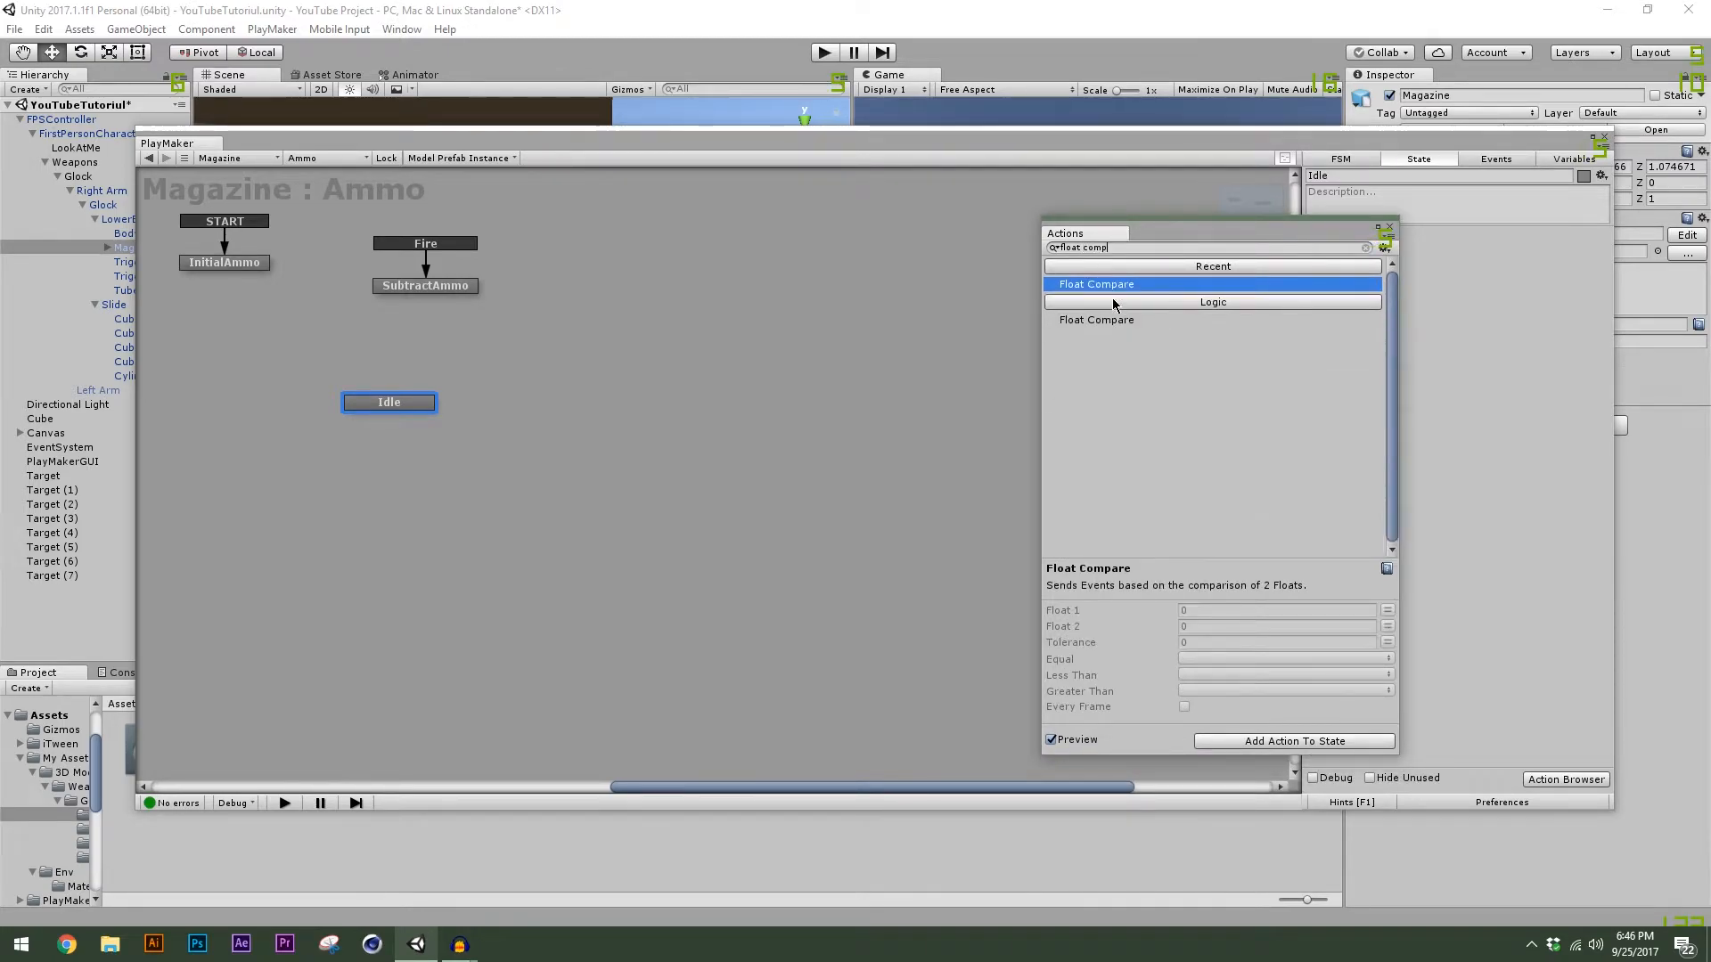
pyautogui.doubleClick(1190, 285)
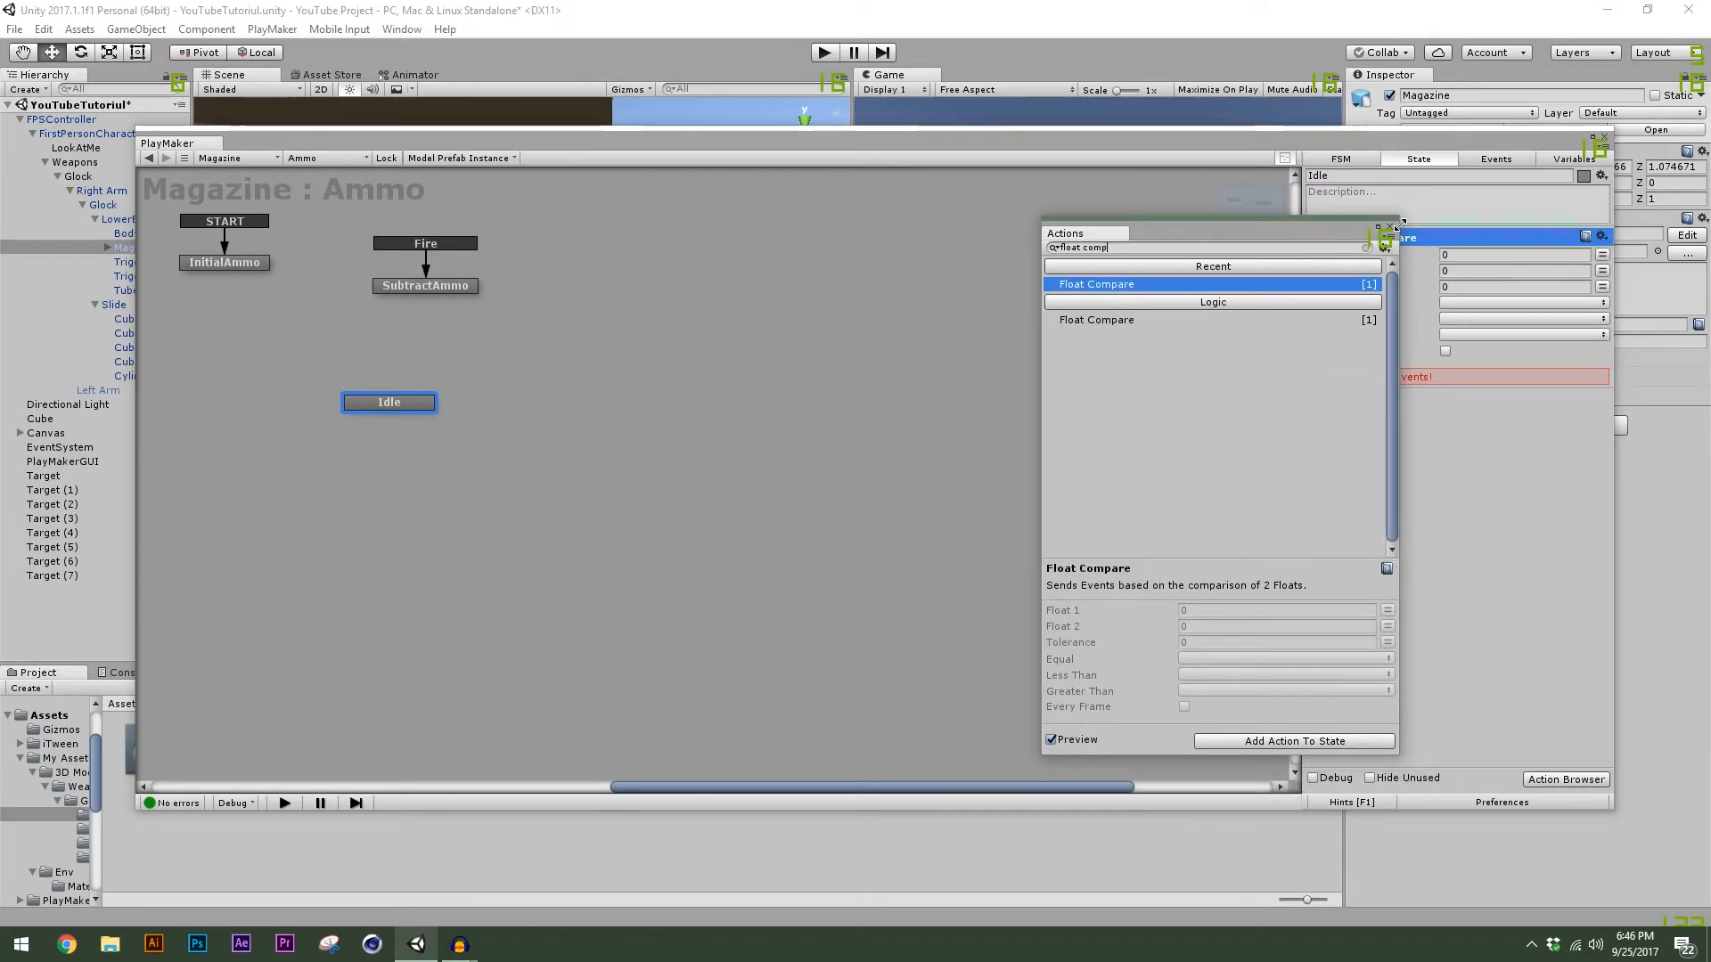
pyautogui.click(1390, 227)
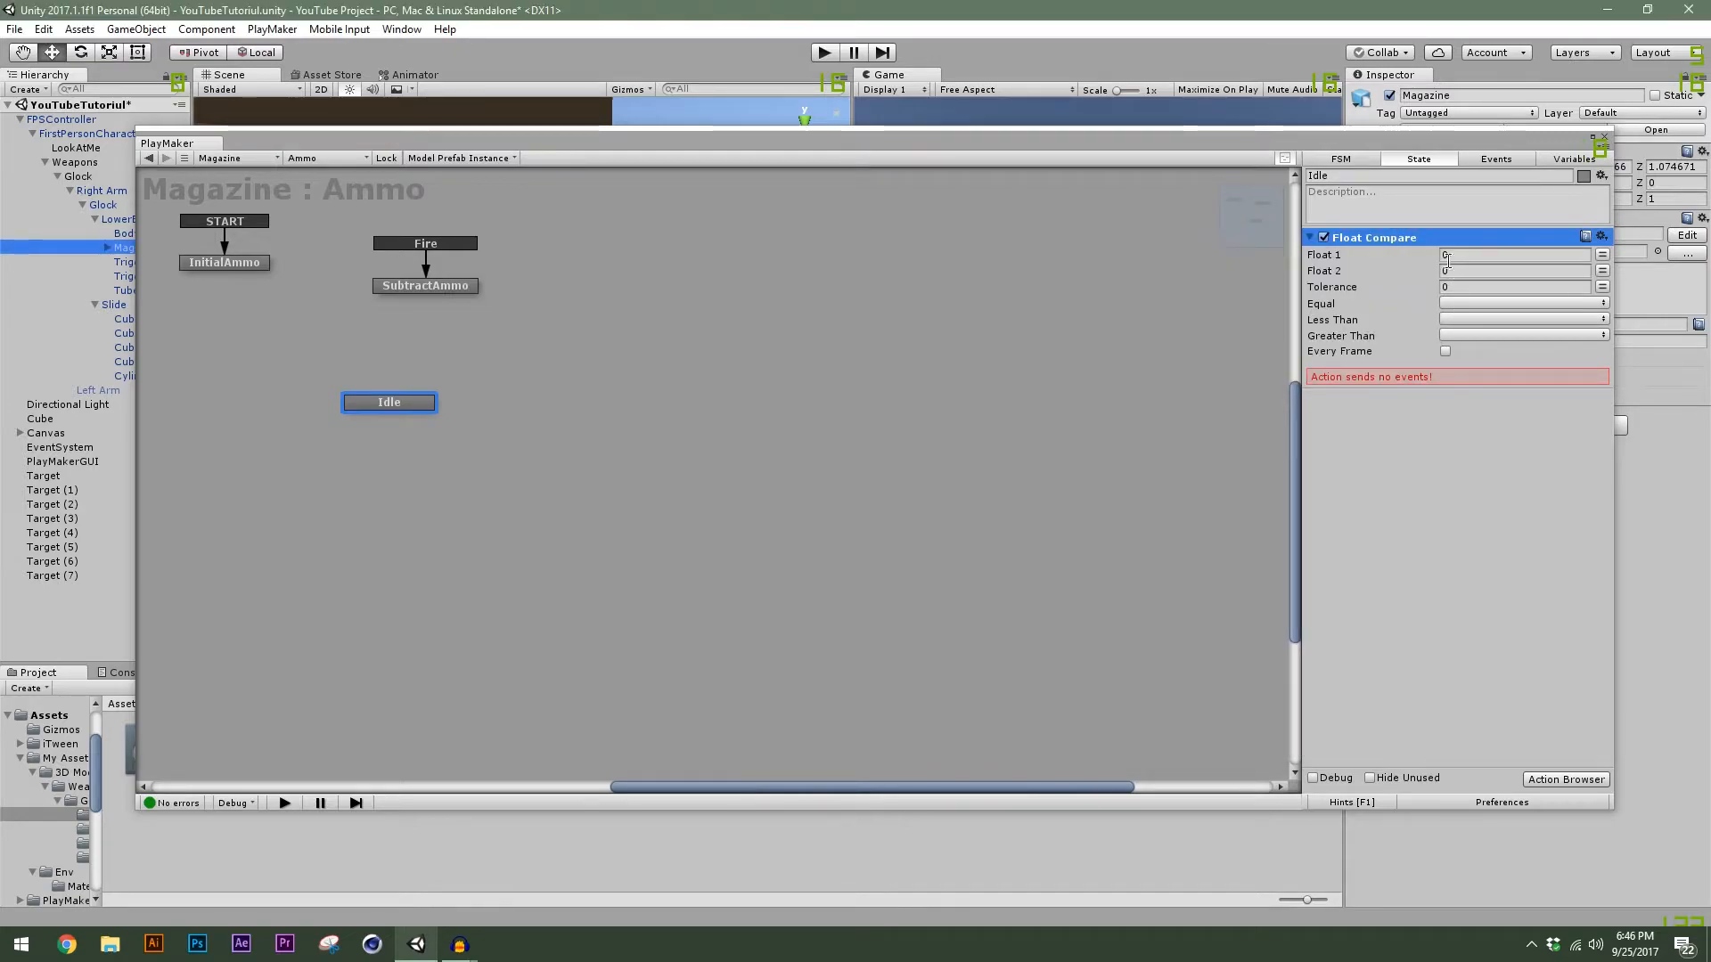
# Set Float 1 of the Idle state's Float Compare action to the Ammo variable.
pyautogui.click(1603, 255)
pyautogui.click(364, 401)
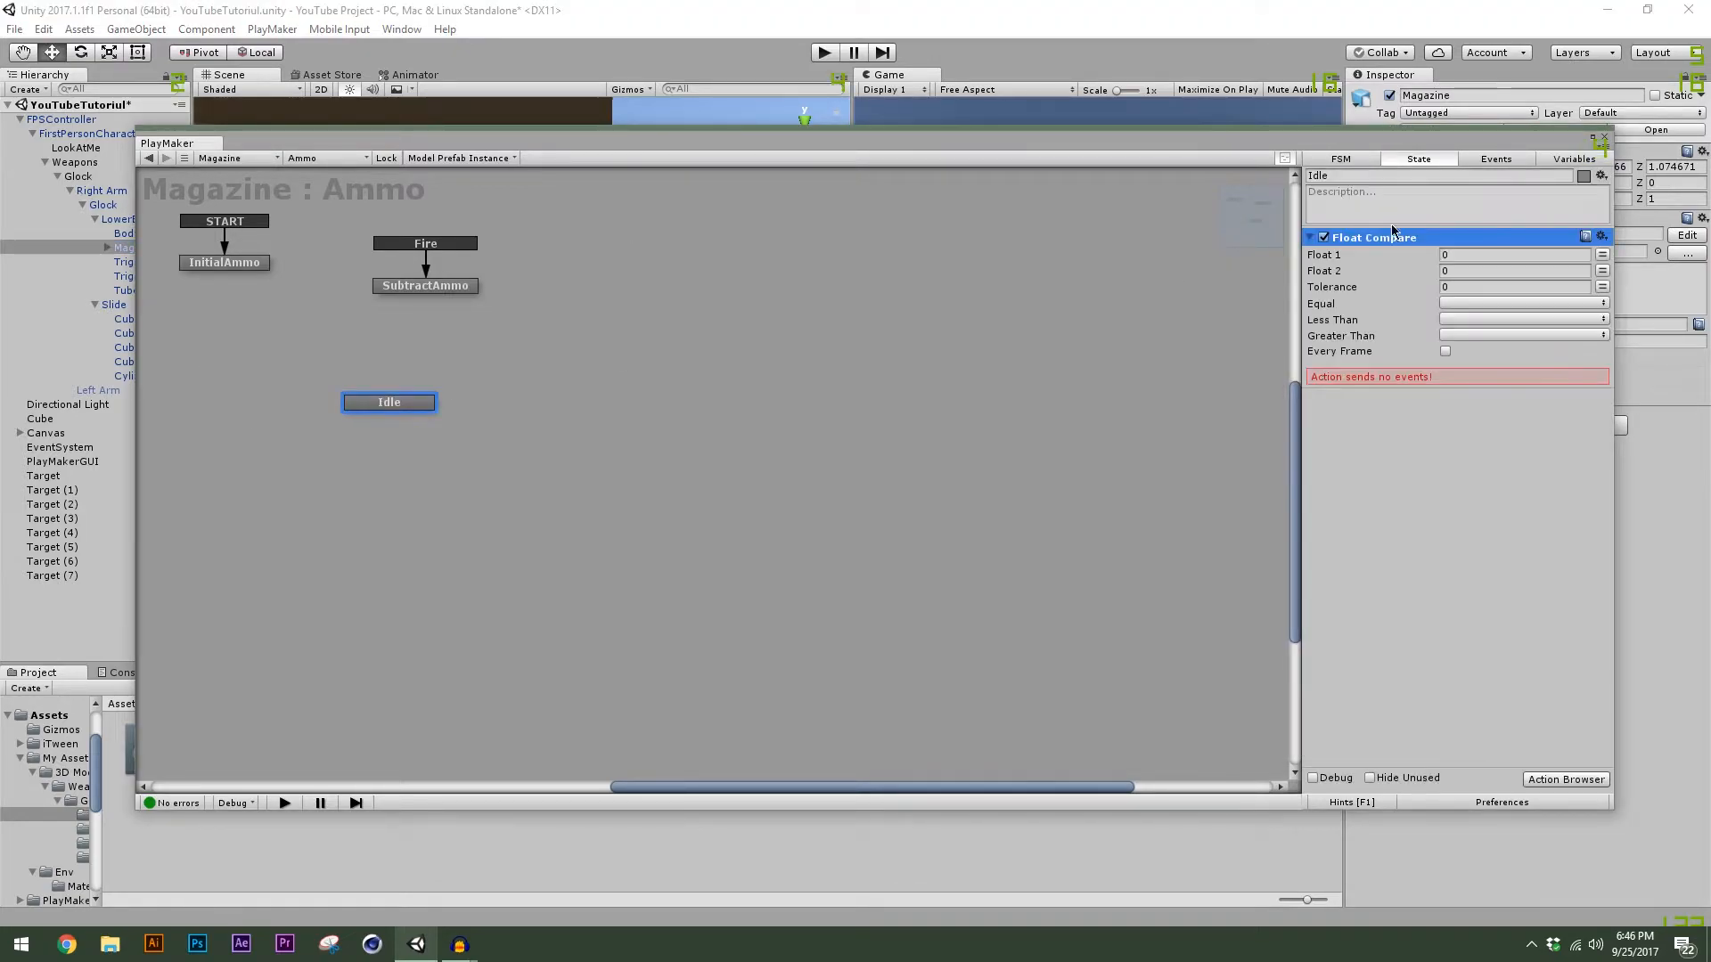
pyautogui.click(1602, 255)
pyautogui.click(1462, 256)
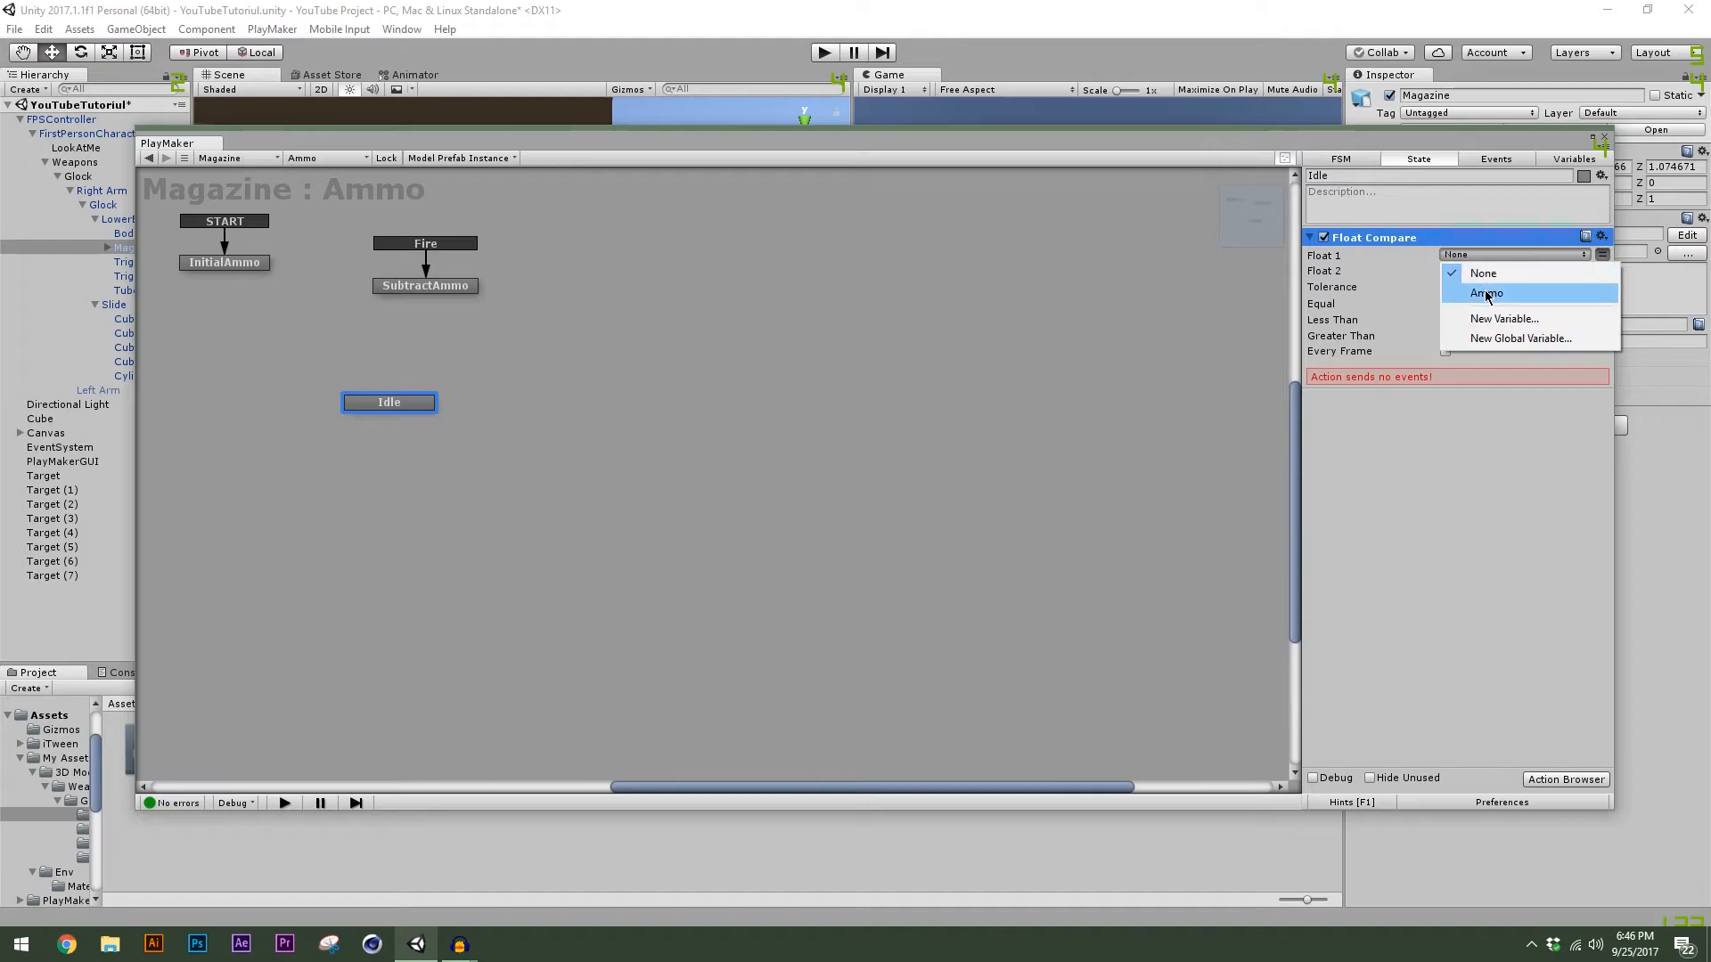
pyautogui.click(1484, 286)
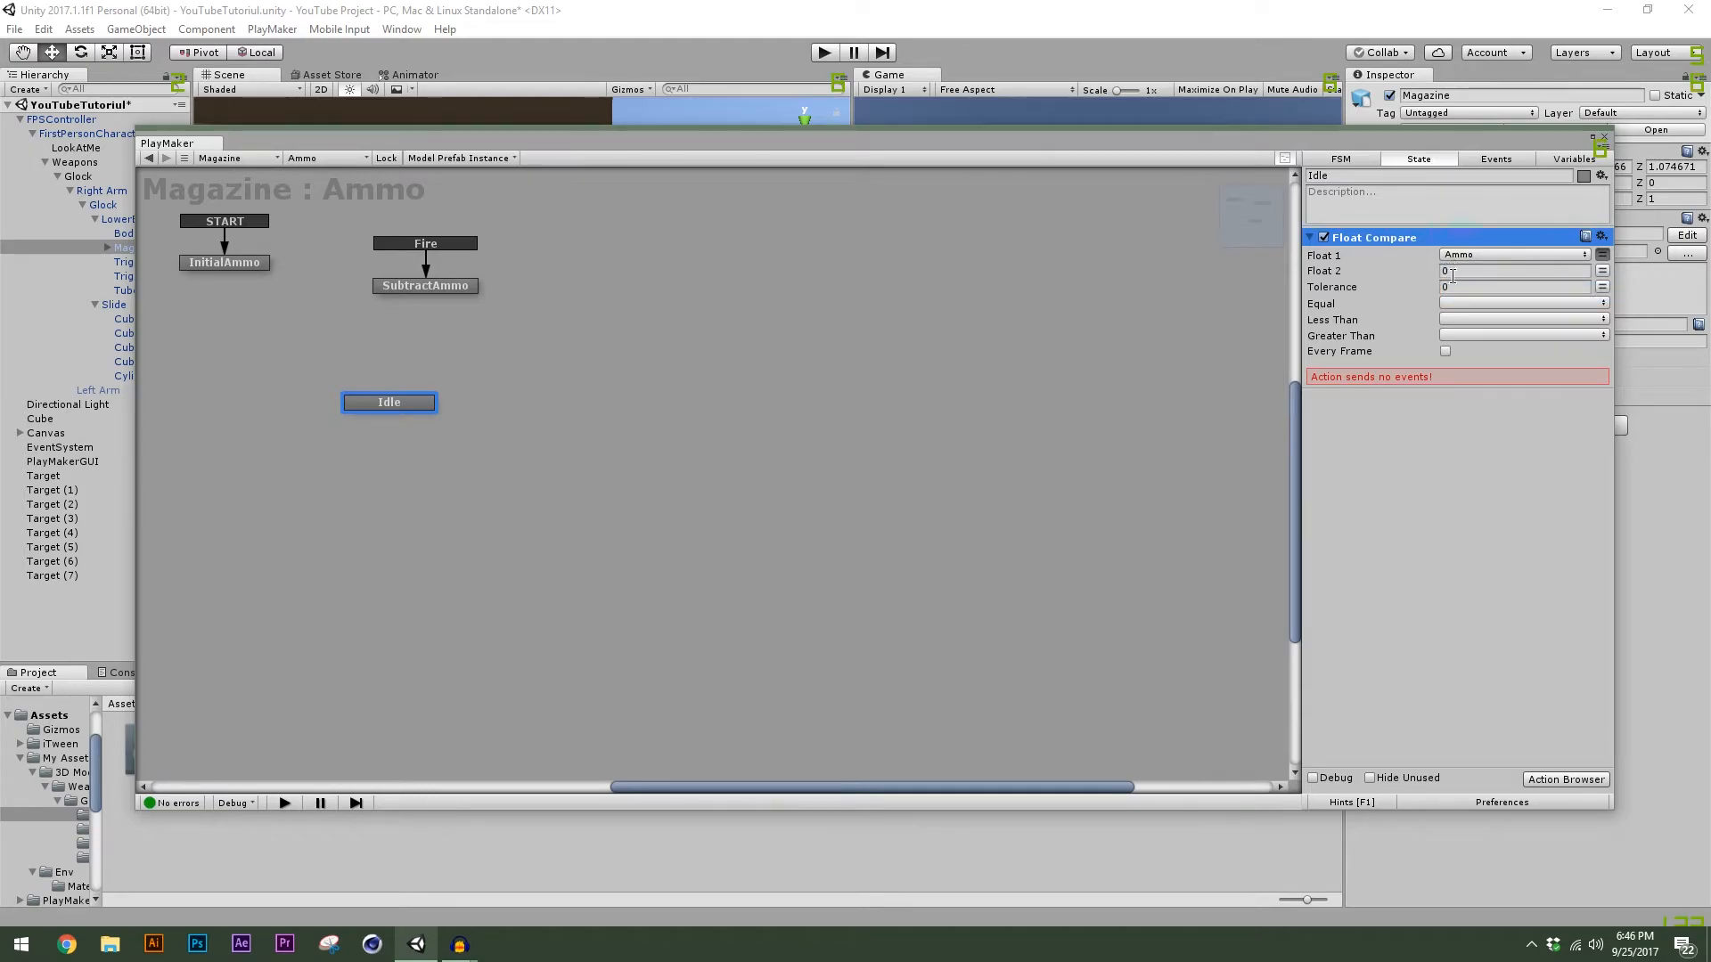
pyautogui.click(1452, 304)
pyautogui.click(1392, 450)
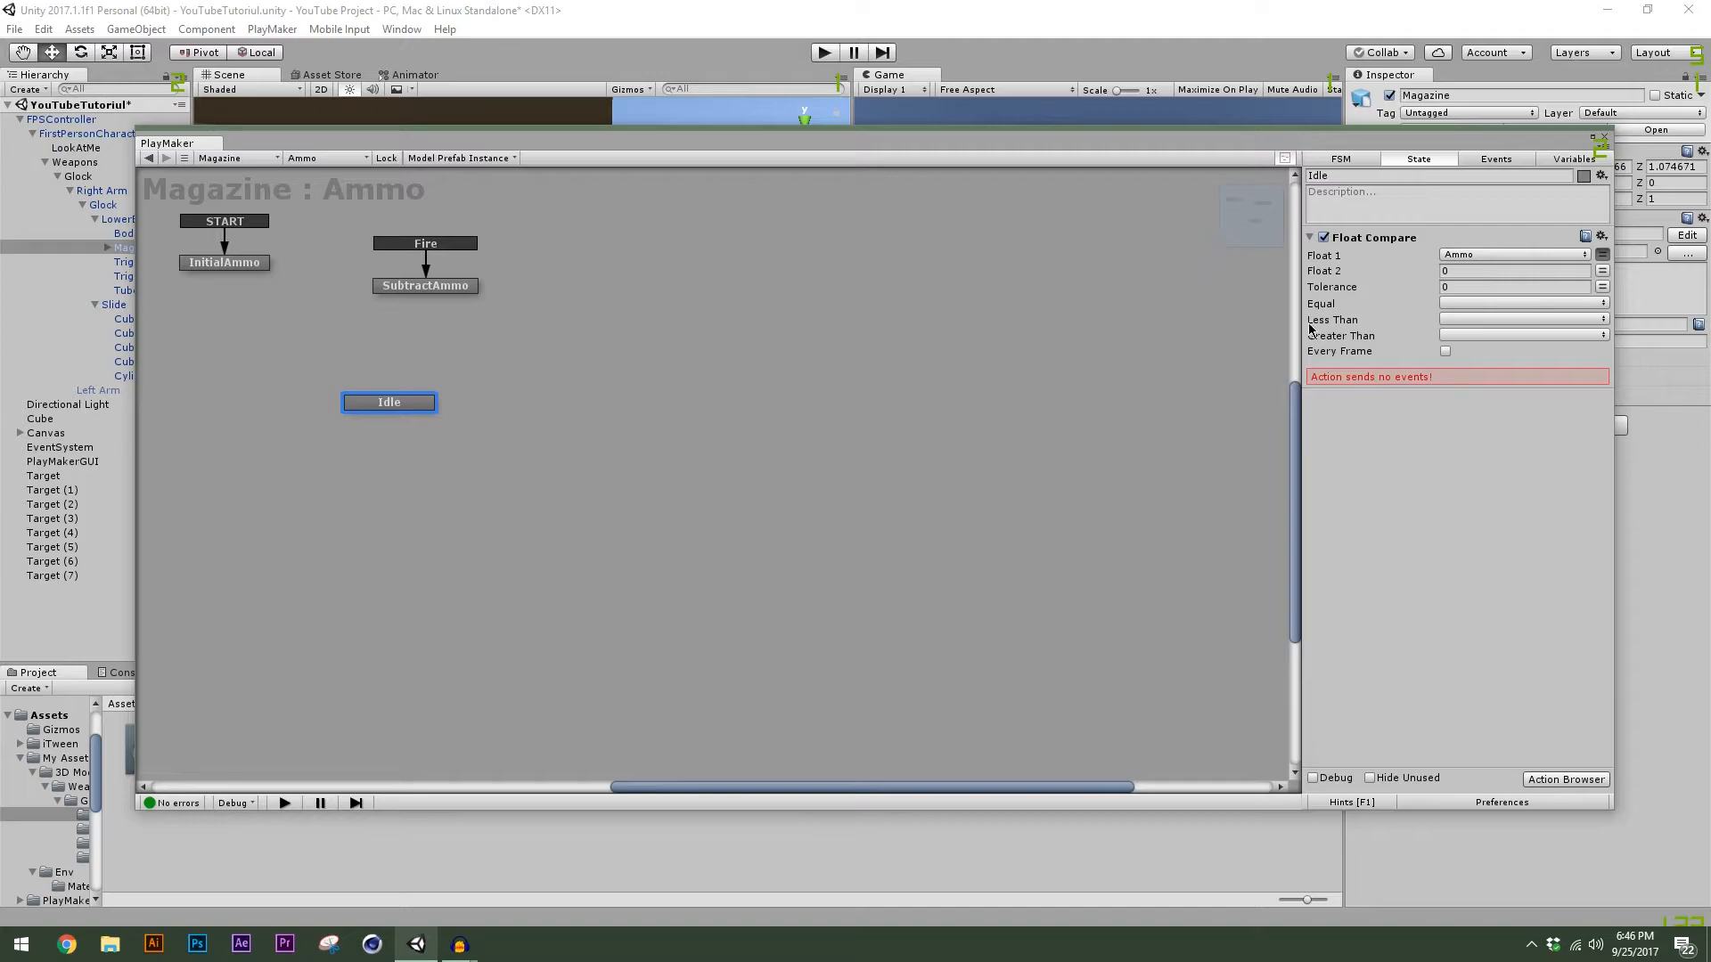
# Add another state below Idle in the Ammo FSM and name it NoAmmo.
pyautogui.rightClick(436, 494)
pyautogui.click(473, 504)
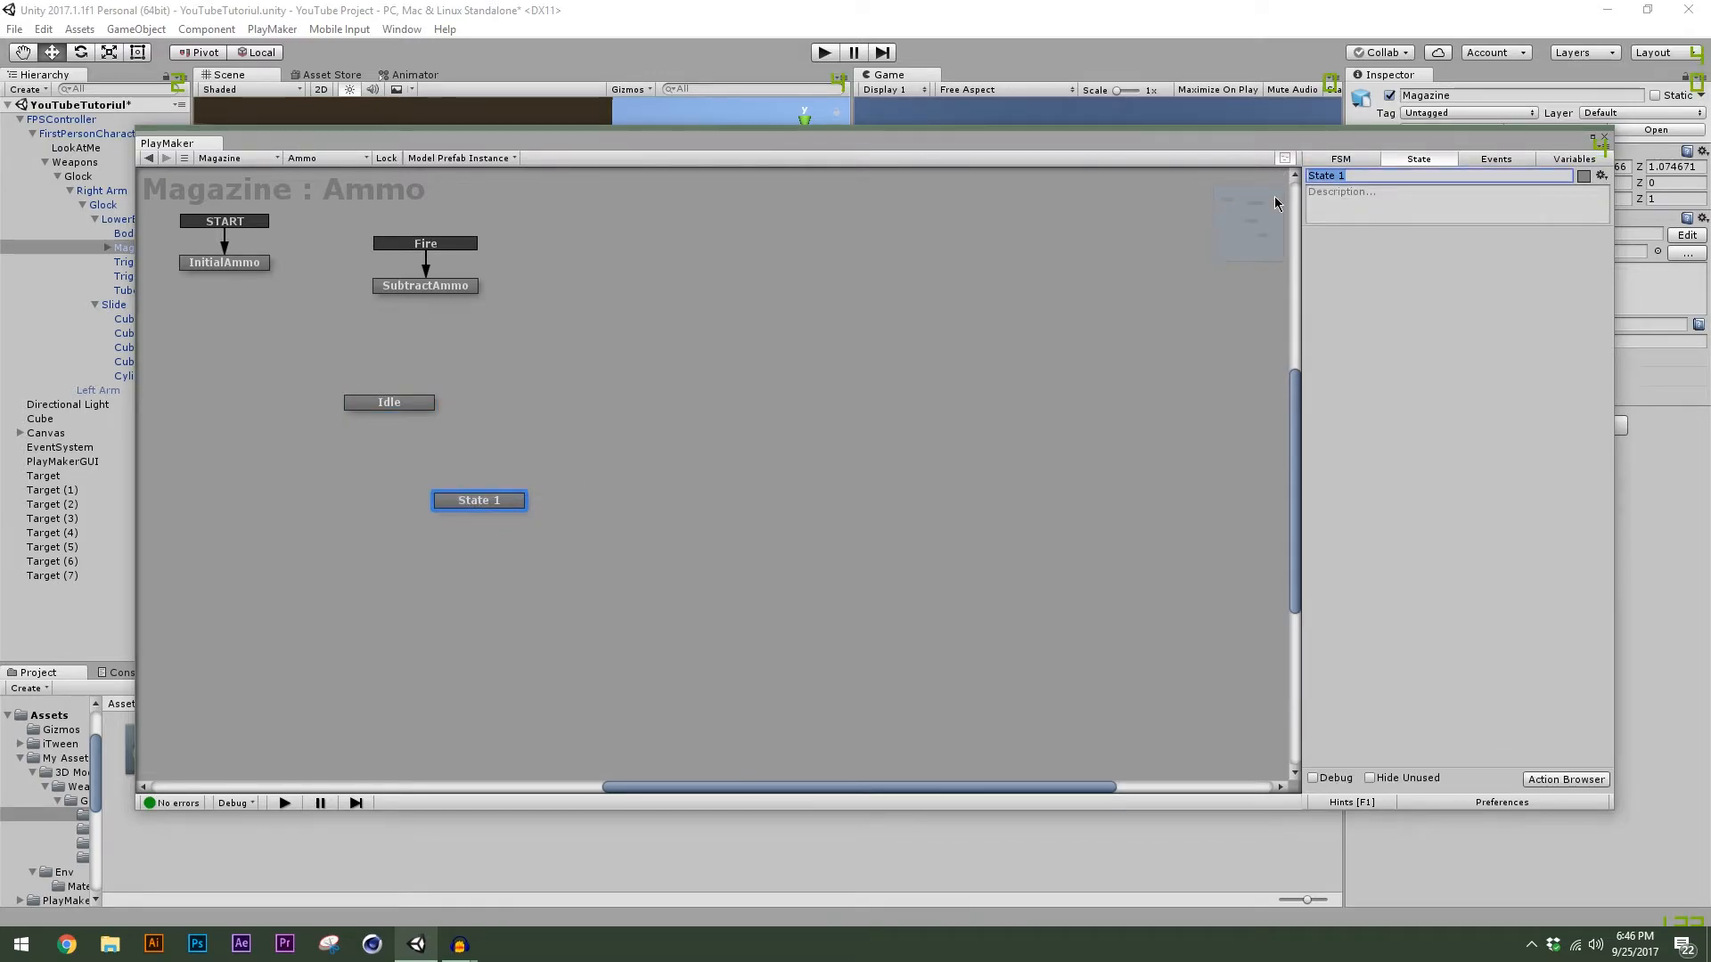
pyautogui.write('NoAmmo')
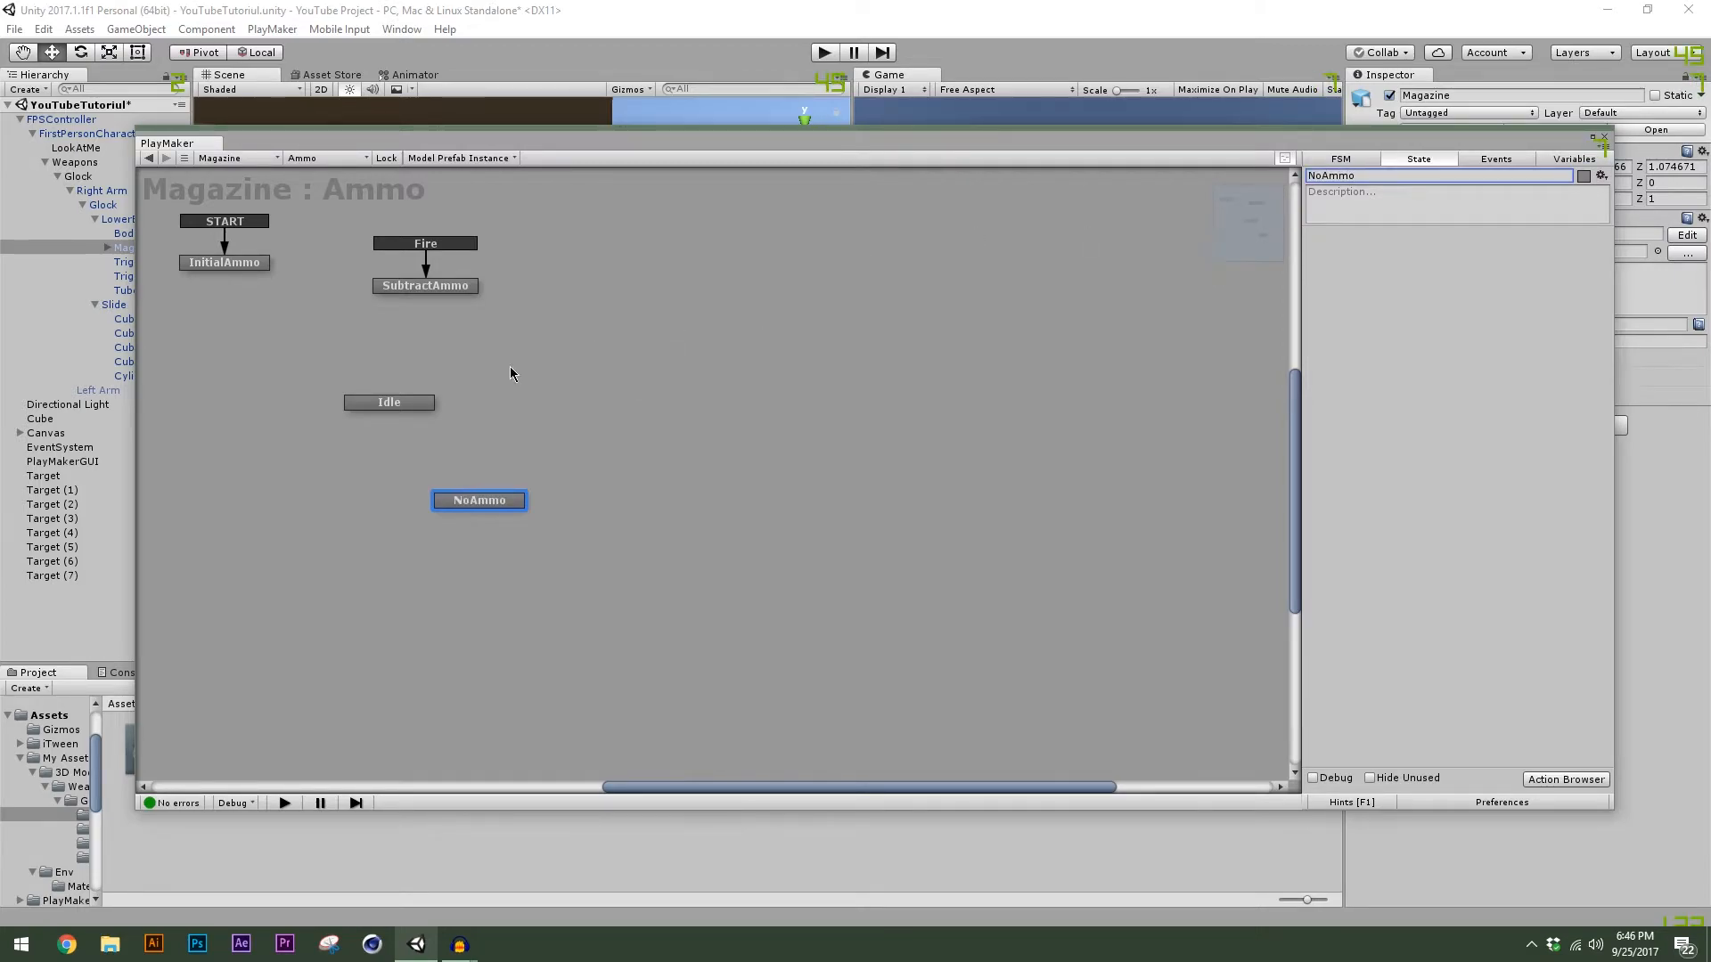
# Create a new event named noammo in the Ammo FSM.
pyautogui.click(399, 408)
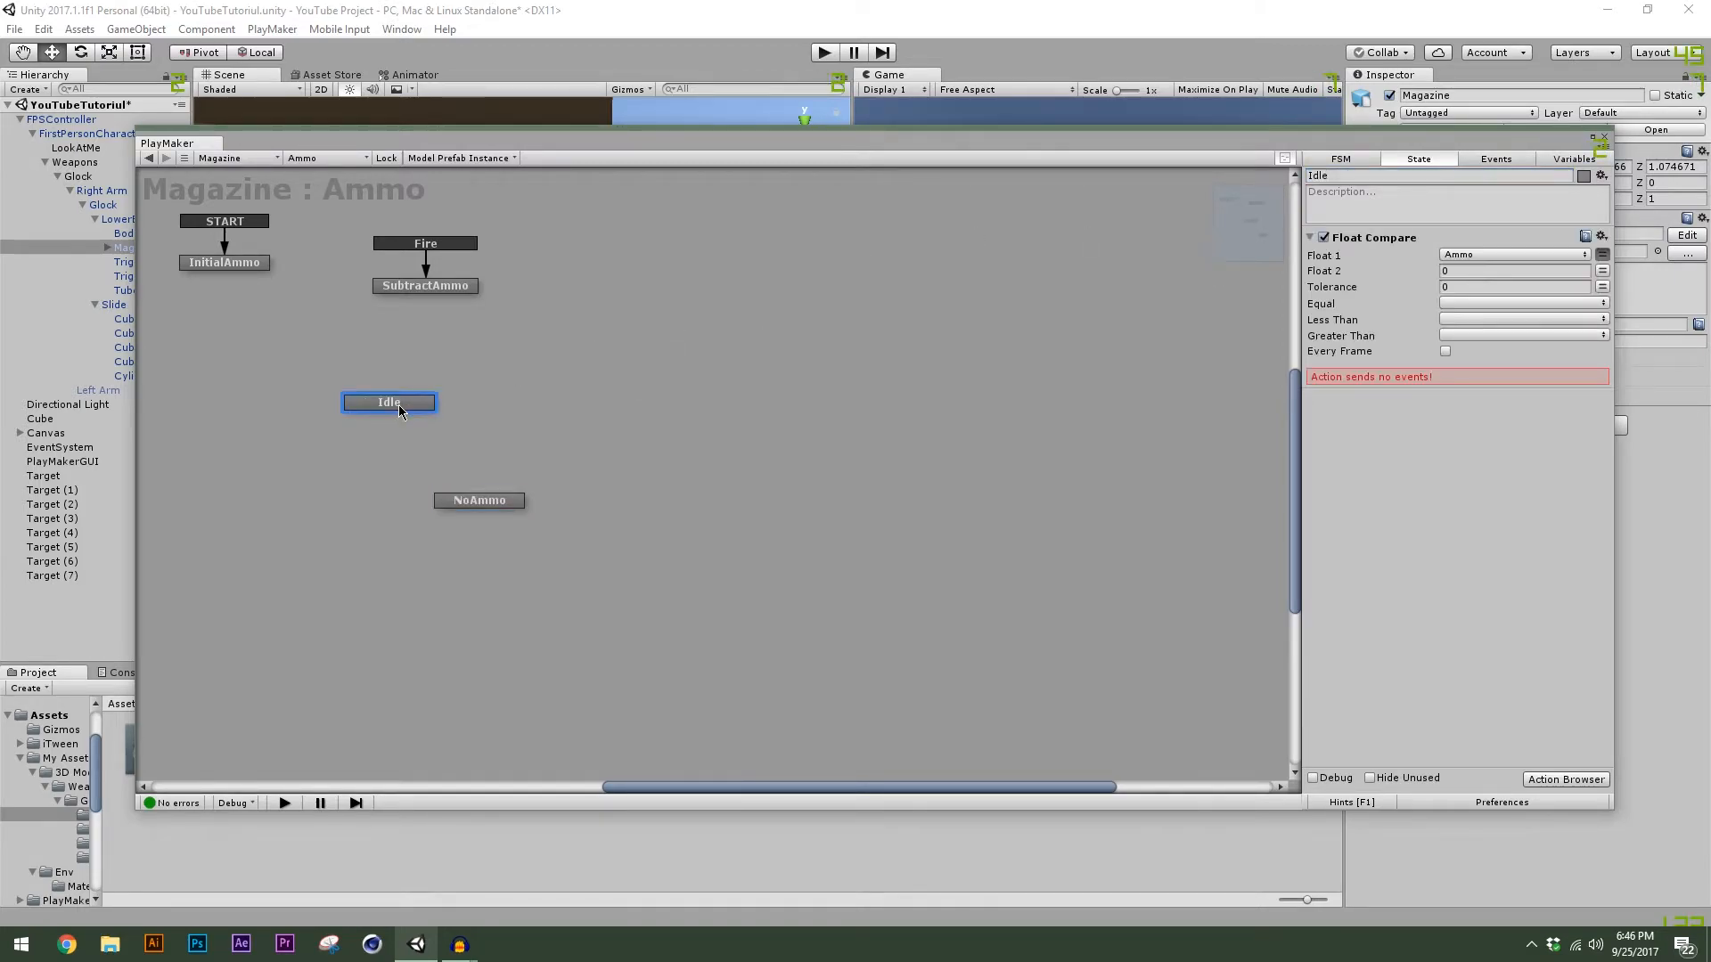
pyautogui.click(1495, 160)
pyautogui.click(1462, 753)
pyautogui.write('noammo')
pyautogui.press('Return')
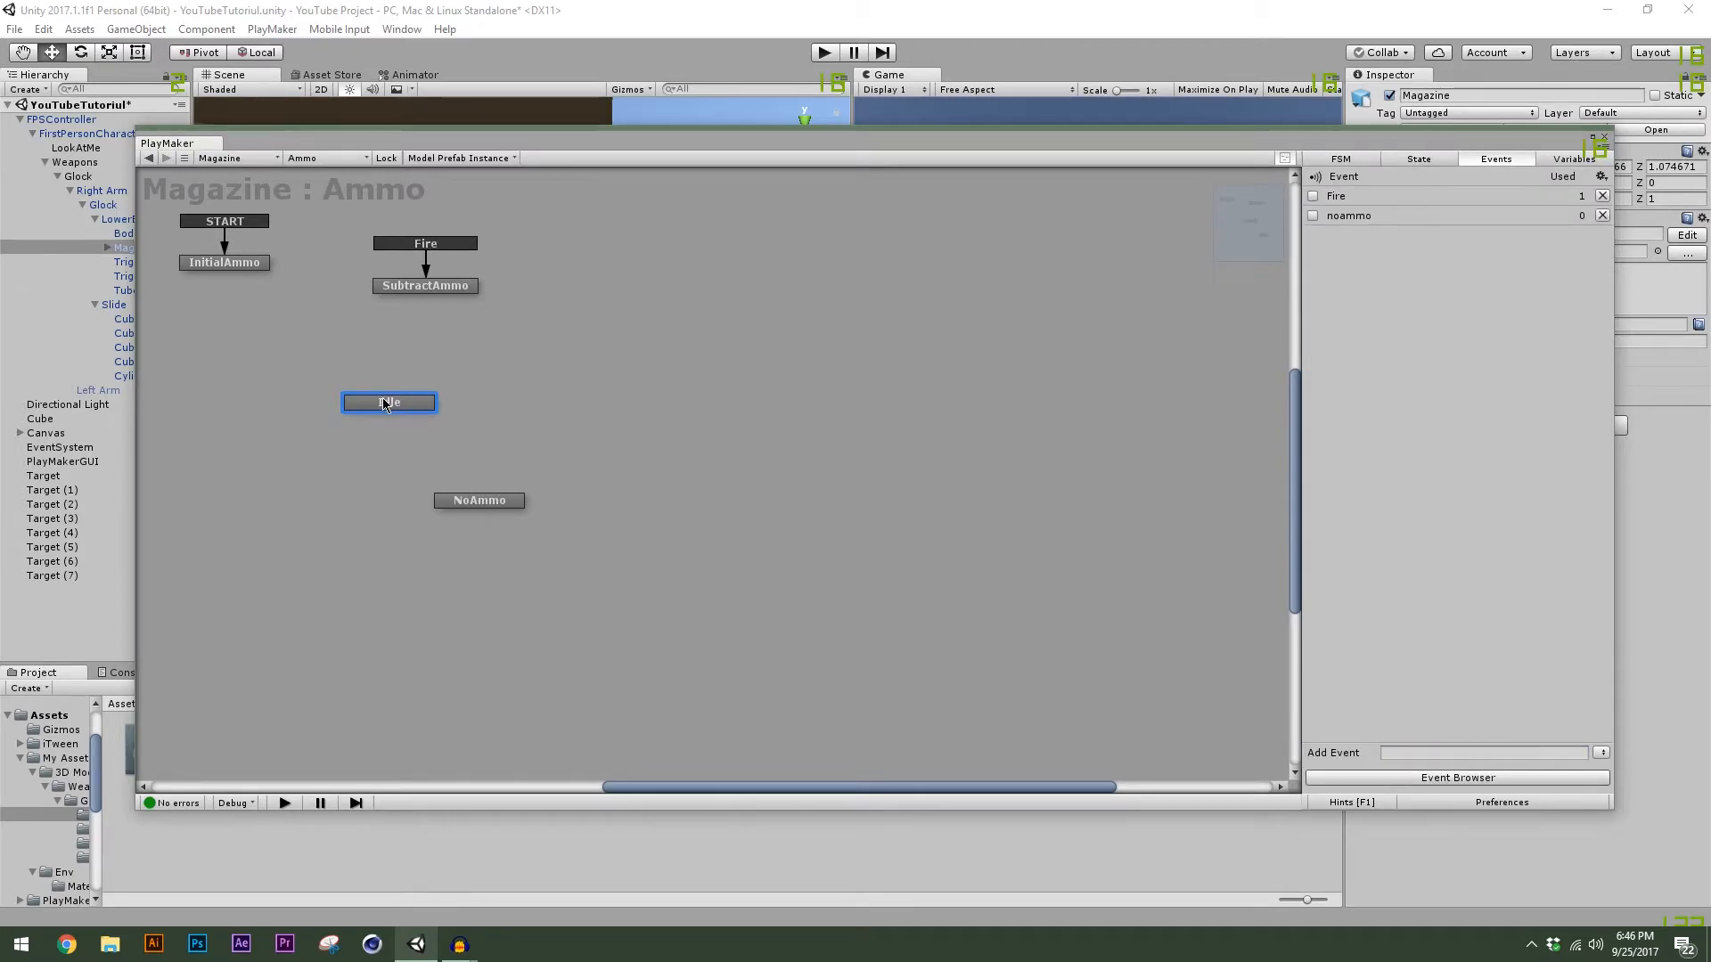
# Add a noammo transition to the Idle state and link it to the NoAmmo state.
pyautogui.rightClick(385, 403)
pyautogui.moveTo(433, 410)
pyautogui.click(313, 432)
pyautogui.moveTo(391, 421); pyautogui.dragTo(481, 501)
pyautogui.rightClick(427, 289)
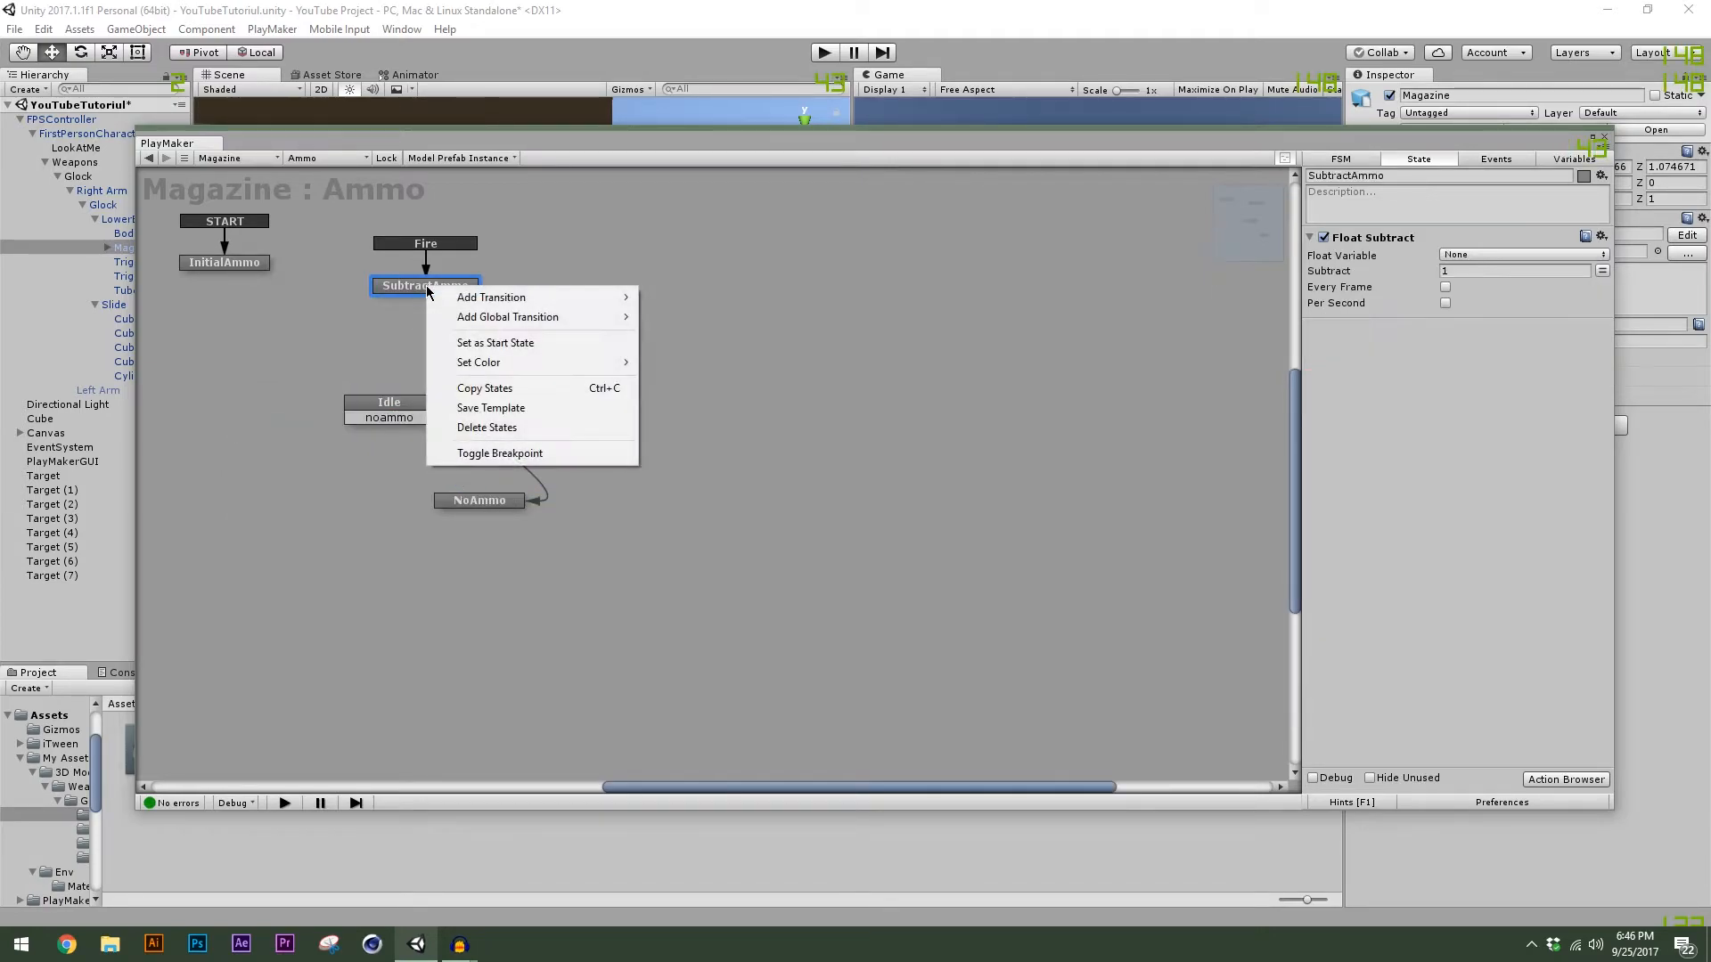
pyautogui.moveTo(472, 298)
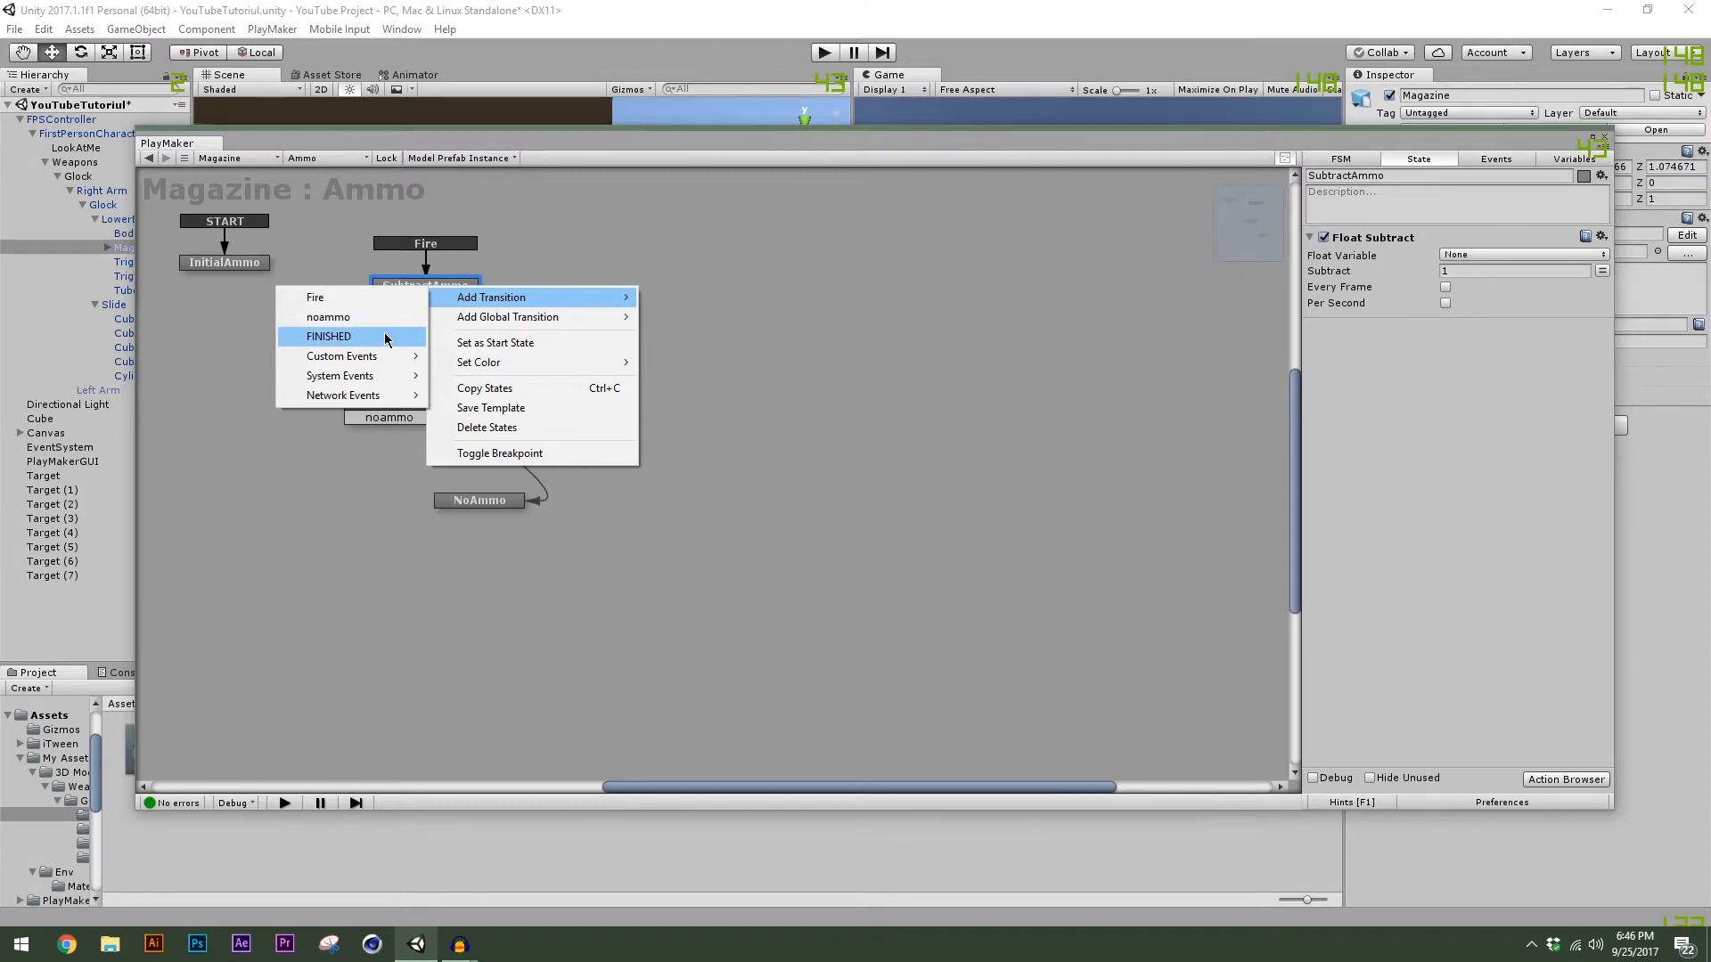
pyautogui.click(1566, 778)
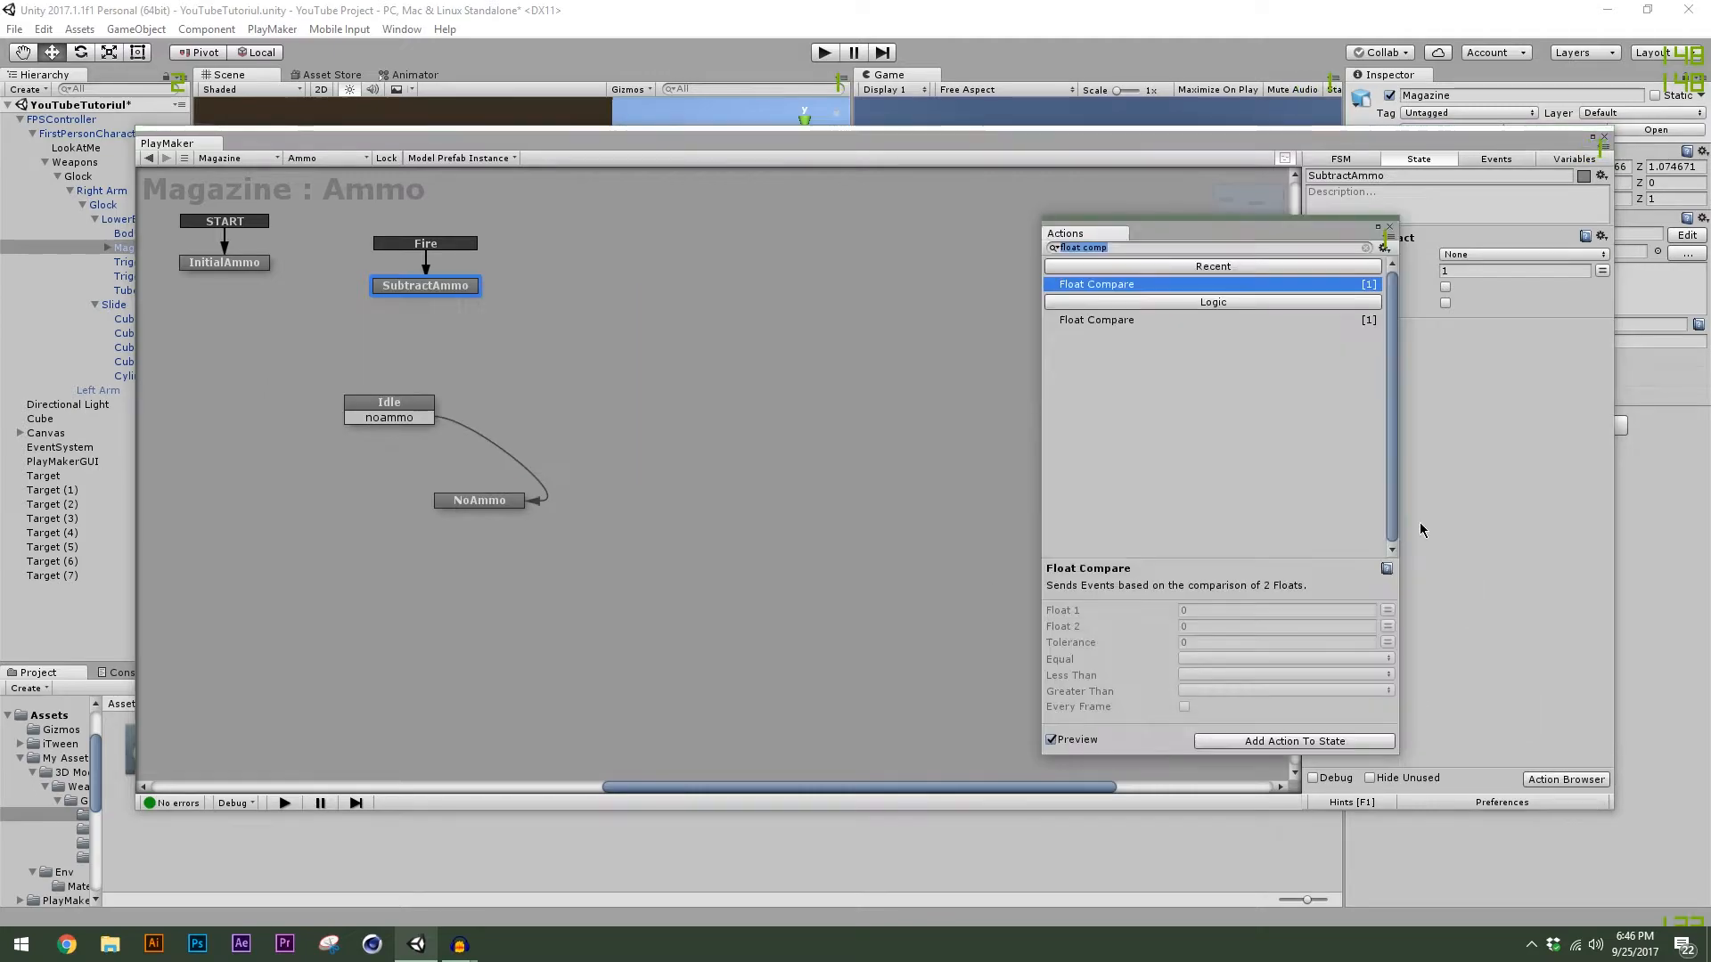
pyautogui.write('wait')
pyautogui.press('Return')
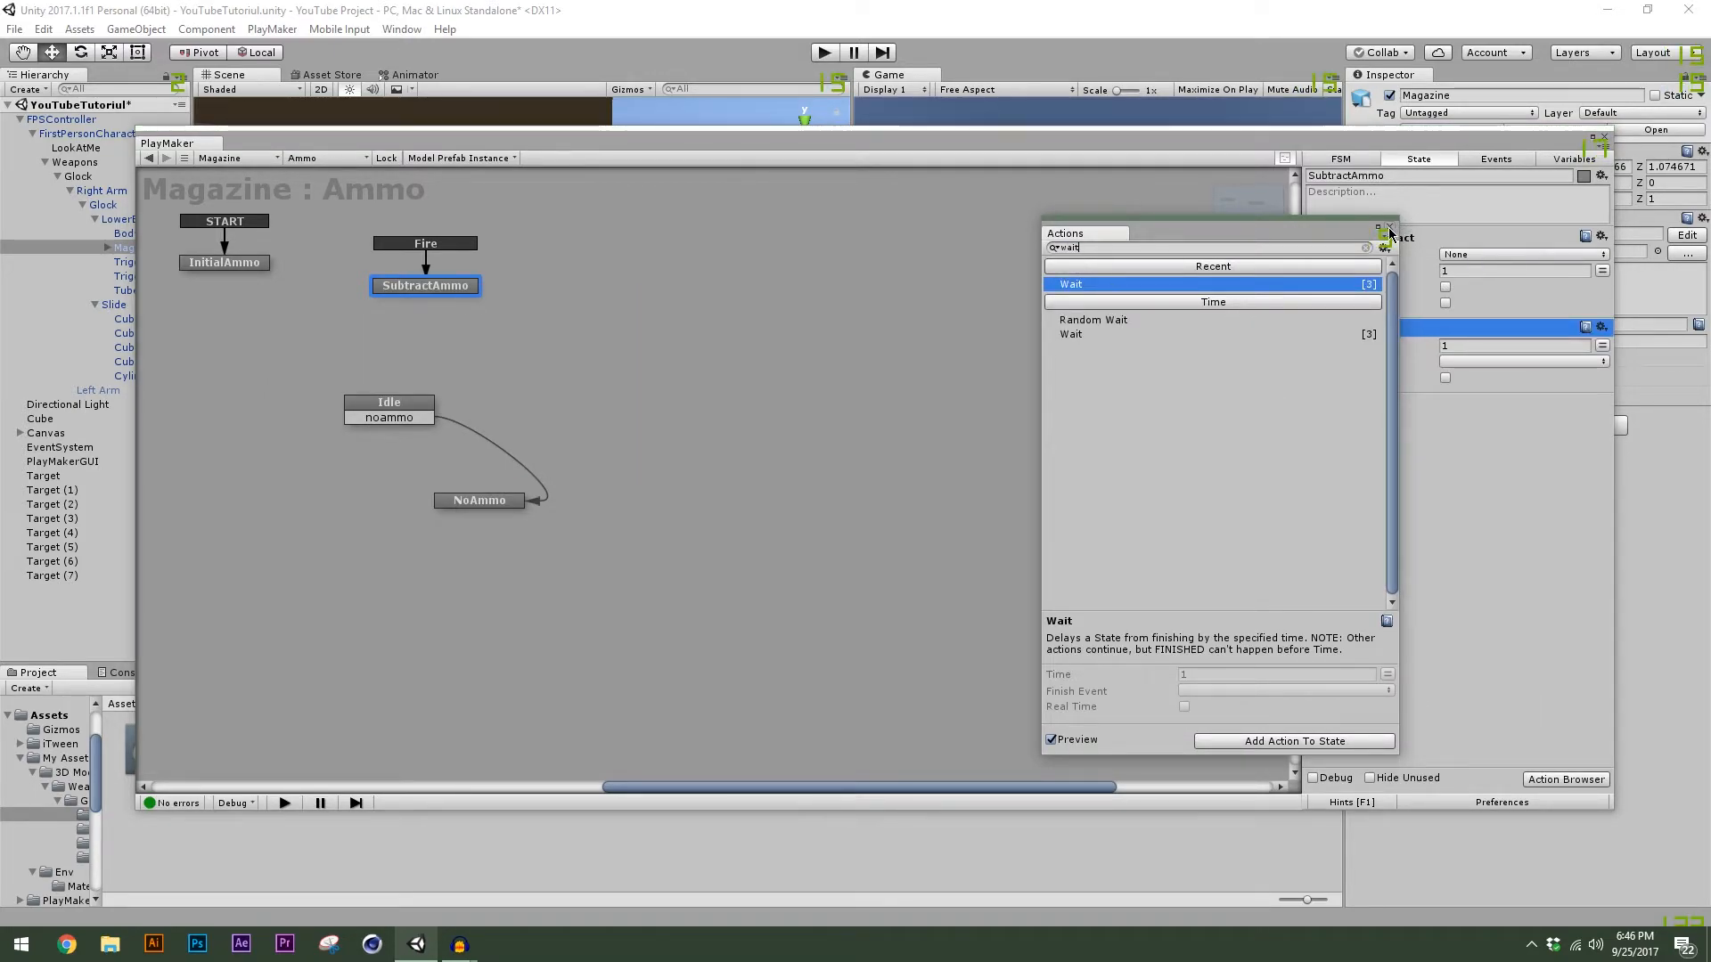
pyautogui.click(1390, 234)
pyautogui.rightClick(1363, 327)
pyautogui.click(1398, 640)
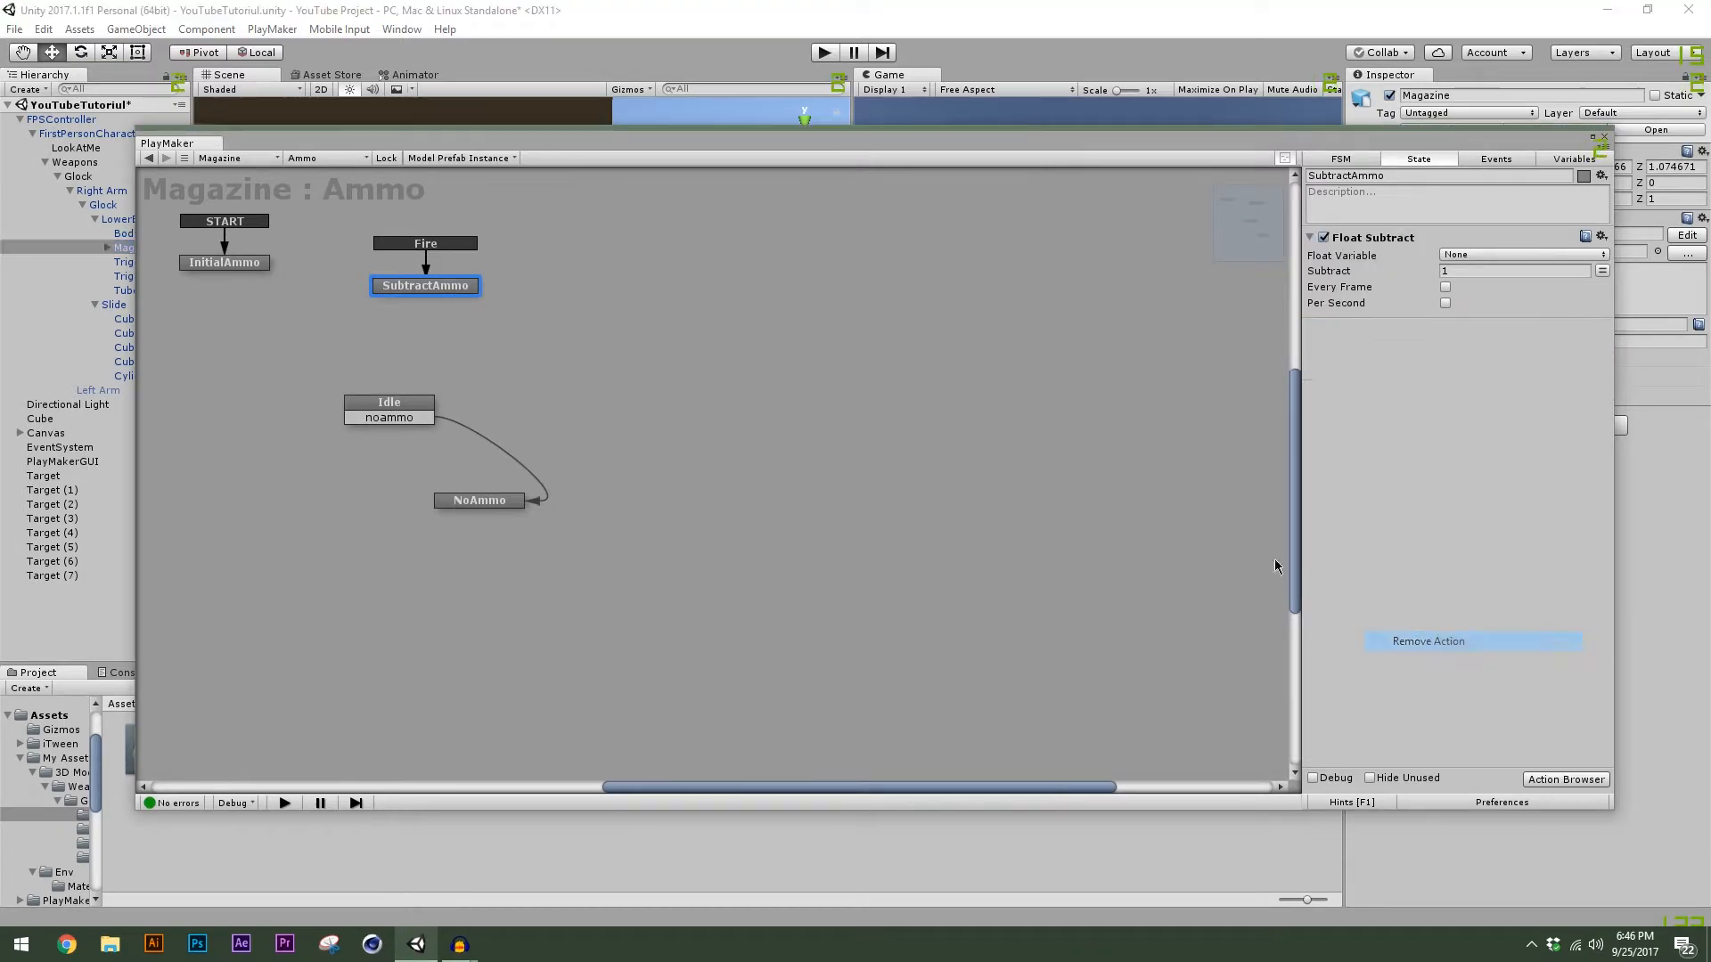
# Add a FINISHED transition from SubtractAmmo to Idle and move the Idle state between SubtractAmmo and NoAmmo.
pyautogui.rightClick(457, 287)
pyautogui.moveTo(472, 298)
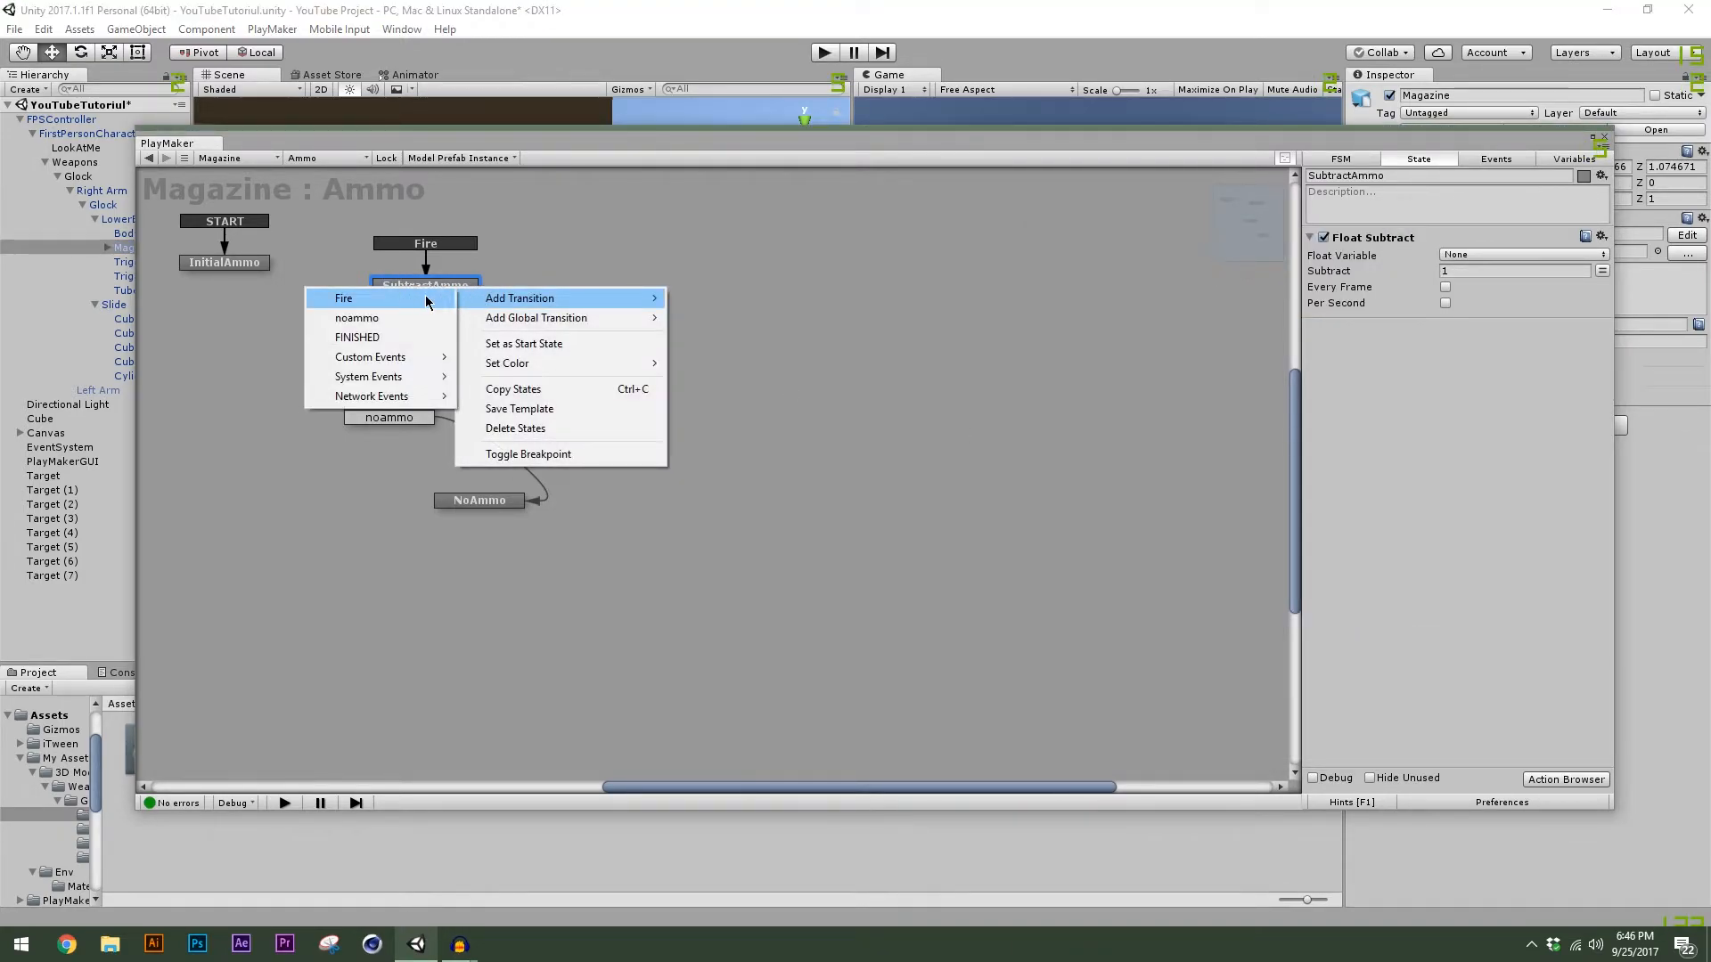
pyautogui.click(406, 337)
pyautogui.moveTo(448, 304); pyautogui.dragTo(490, 387)
pyautogui.click(456, 294)
pyautogui.click(490, 388)
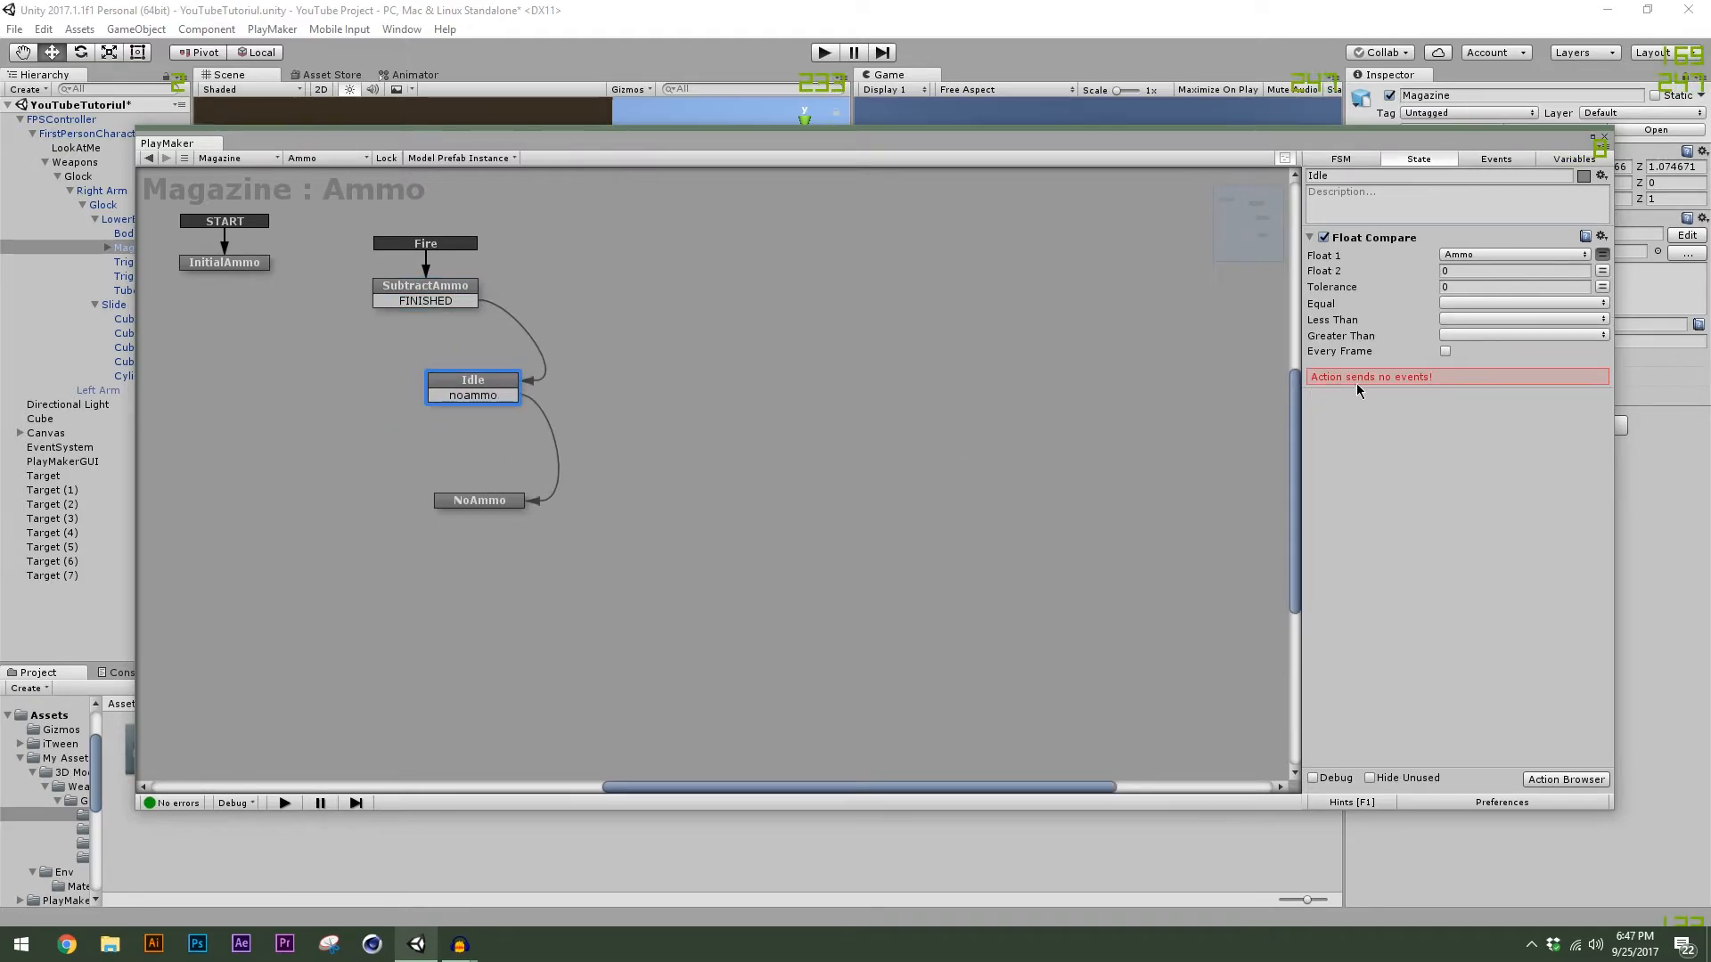
# Set both the Equal and Less Than events of Idle's Float Compare action to noammo.
pyautogui.click(1479, 303)
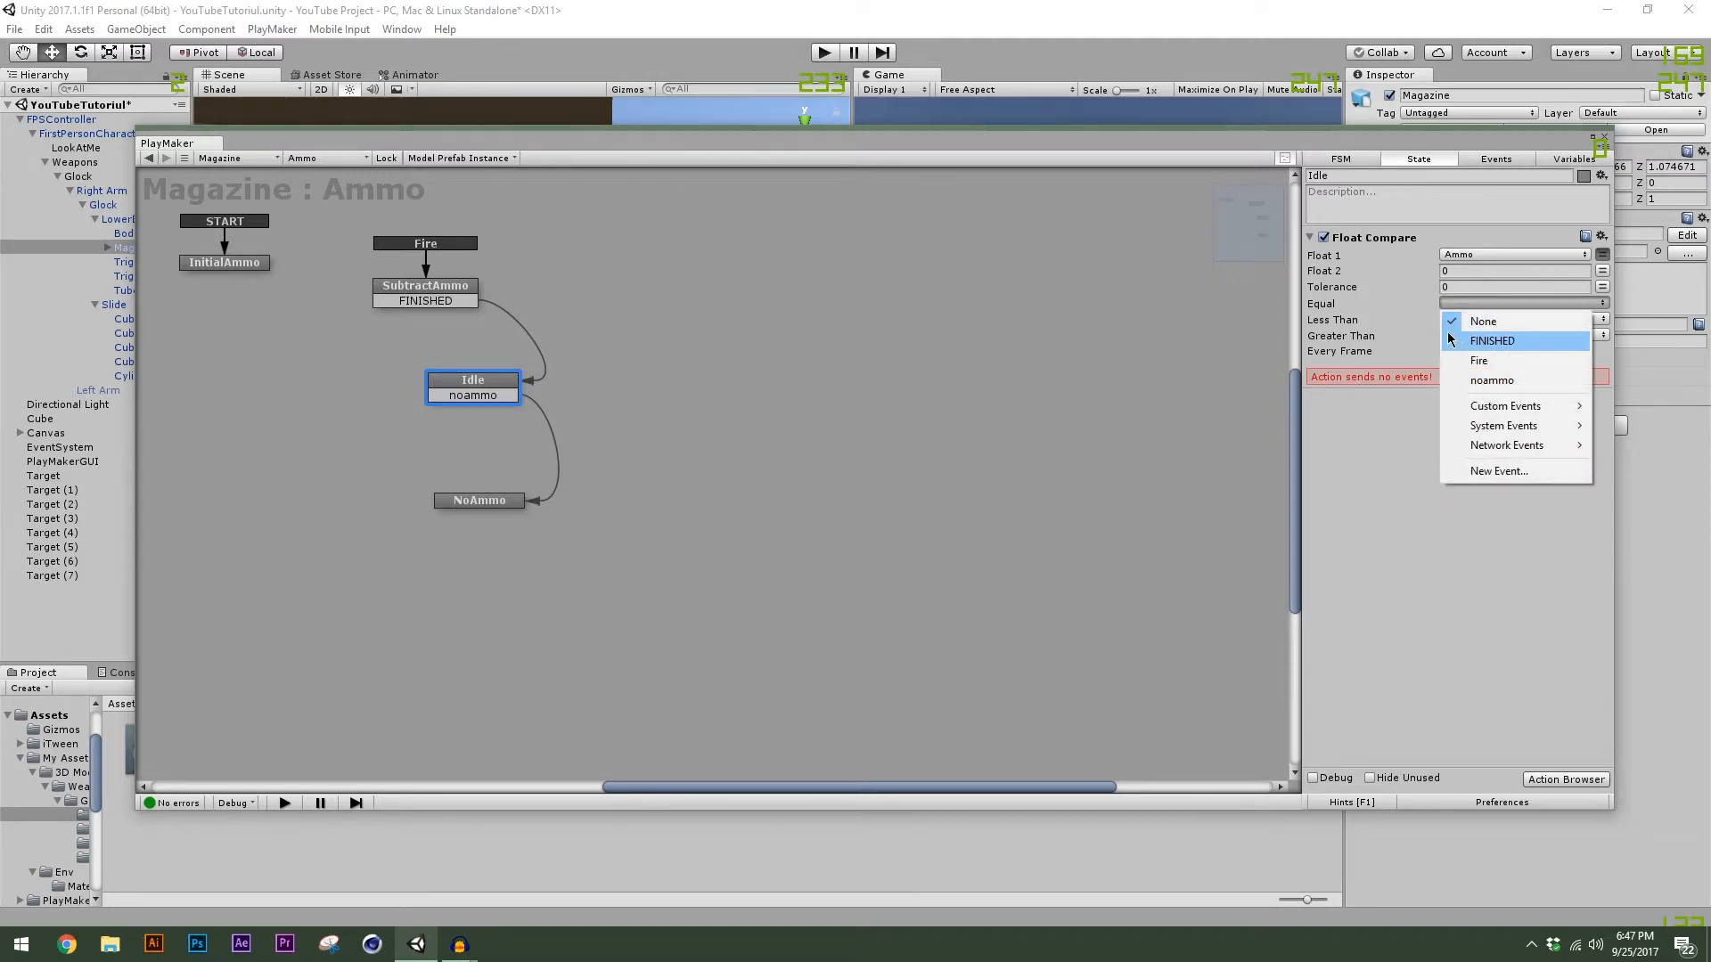
pyautogui.click(1504, 381)
pyautogui.click(1497, 319)
pyautogui.click(1493, 396)
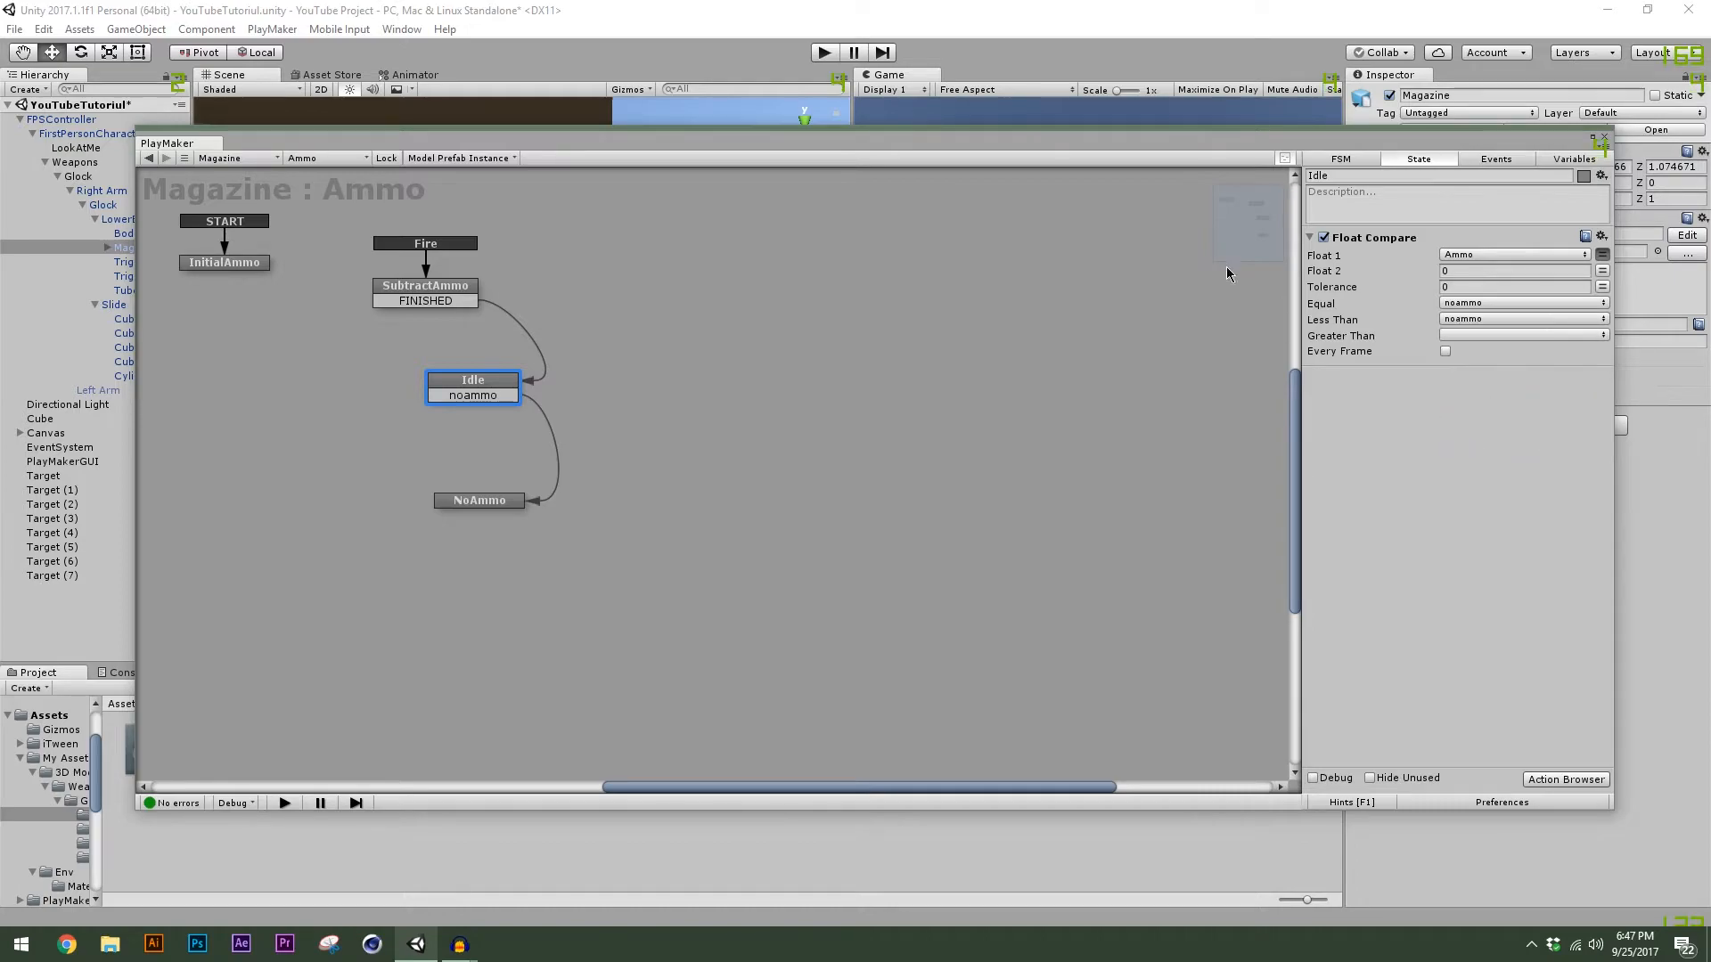
# Expose the Ammo variable in the Inspector and close the PlayMaker editor window.
pyautogui.moveTo(1234, 147); pyautogui.dragTo(979, 201)
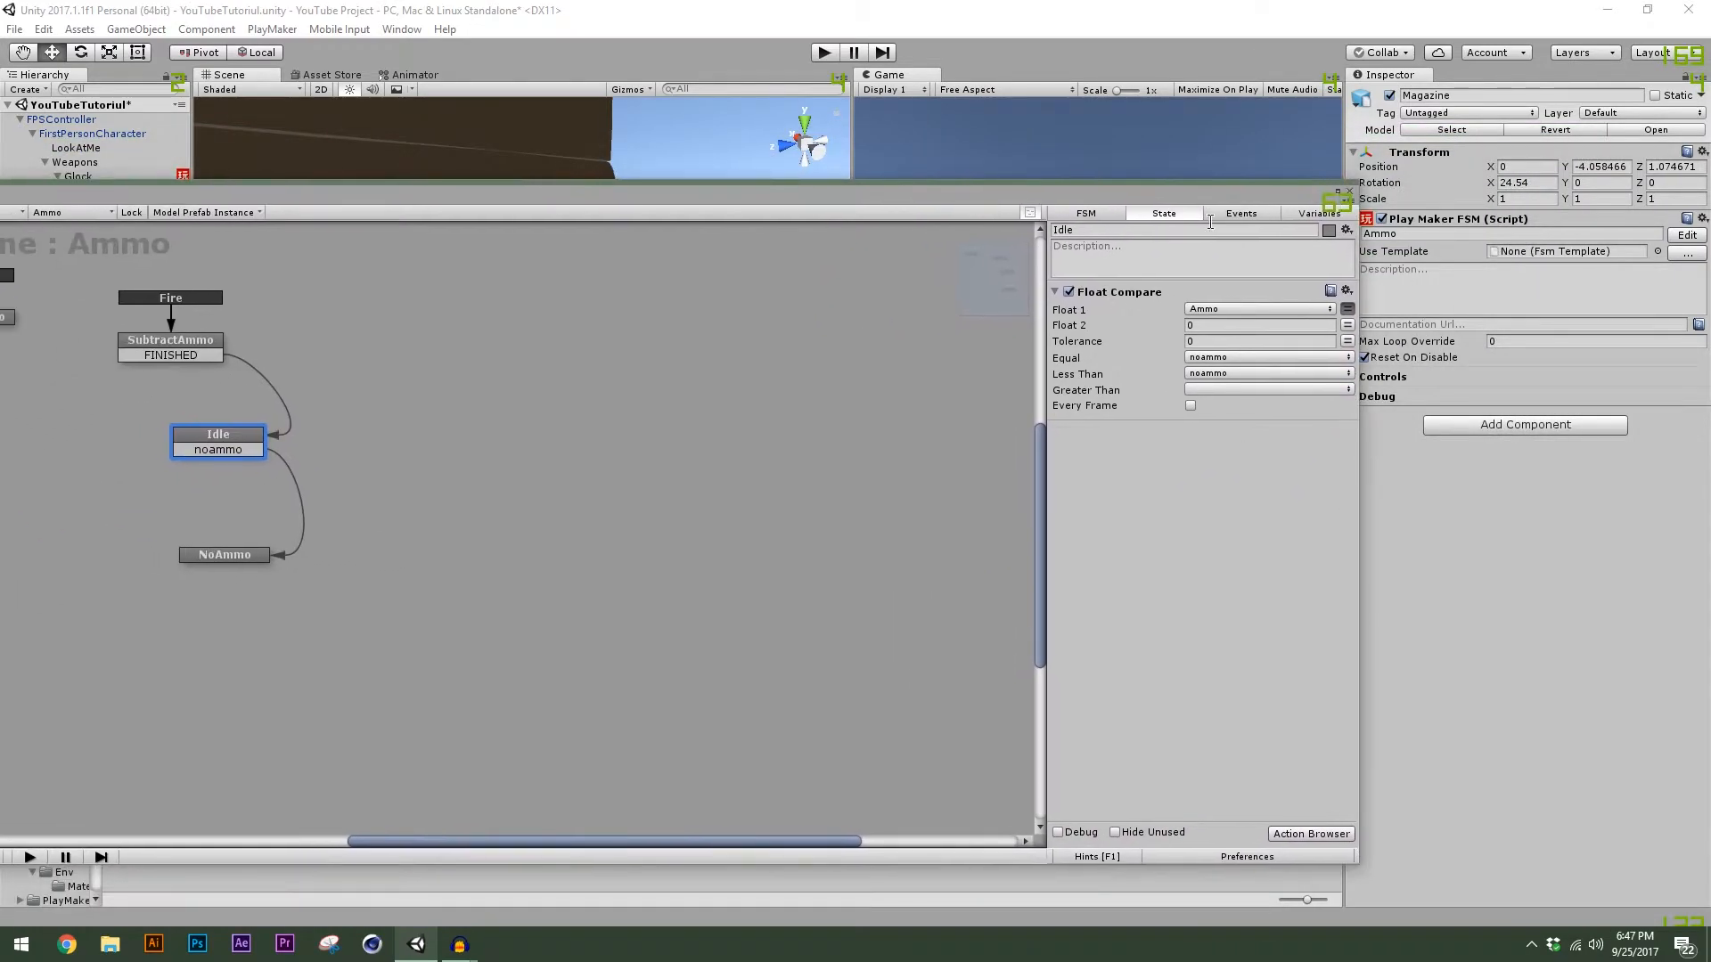
pyautogui.click(1310, 214)
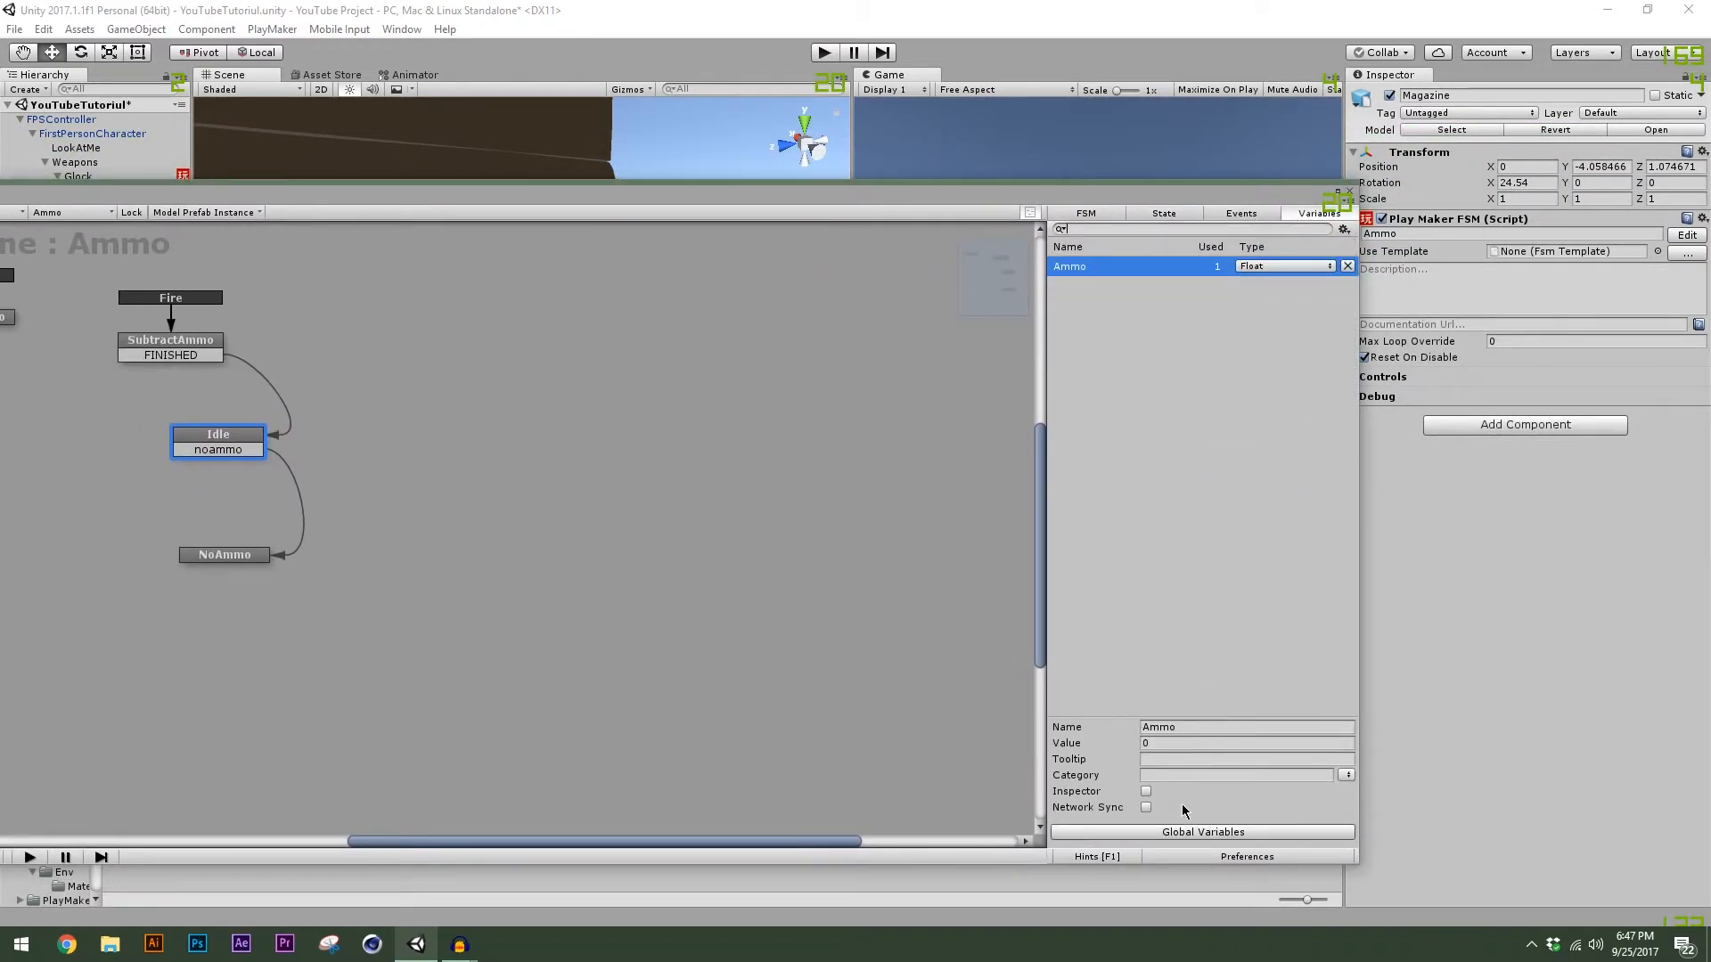
pyautogui.click(1146, 793)
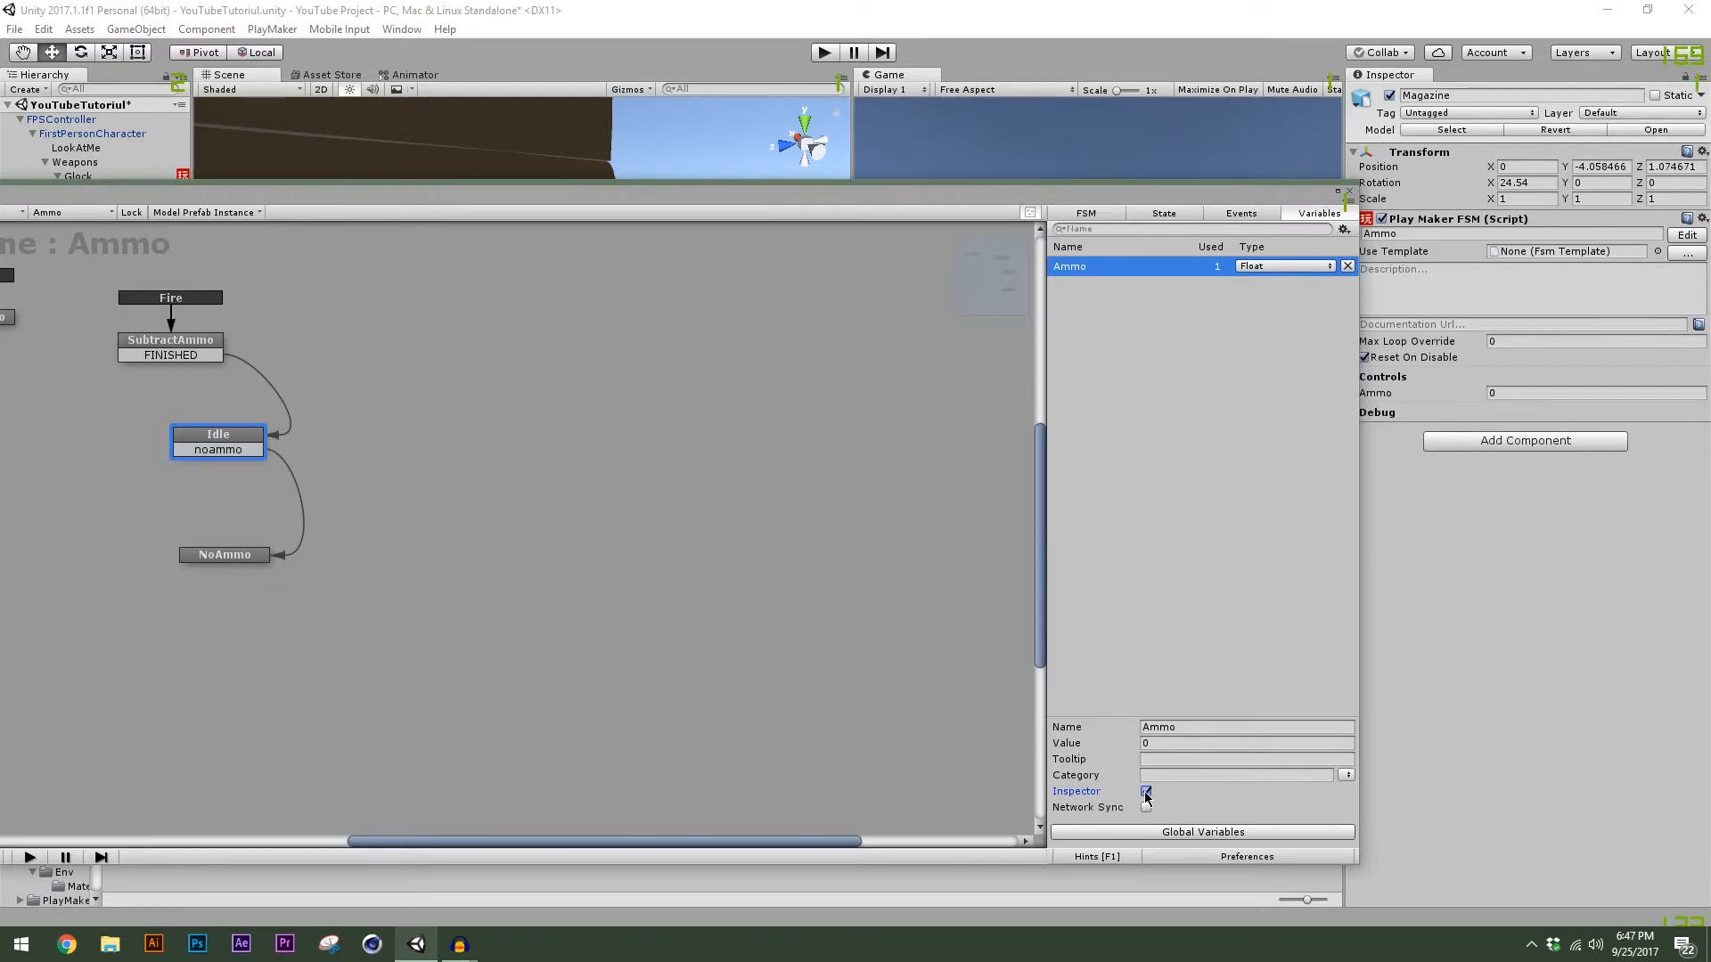
pyautogui.moveTo(1283, 194); pyautogui.dragTo(1264, 207)
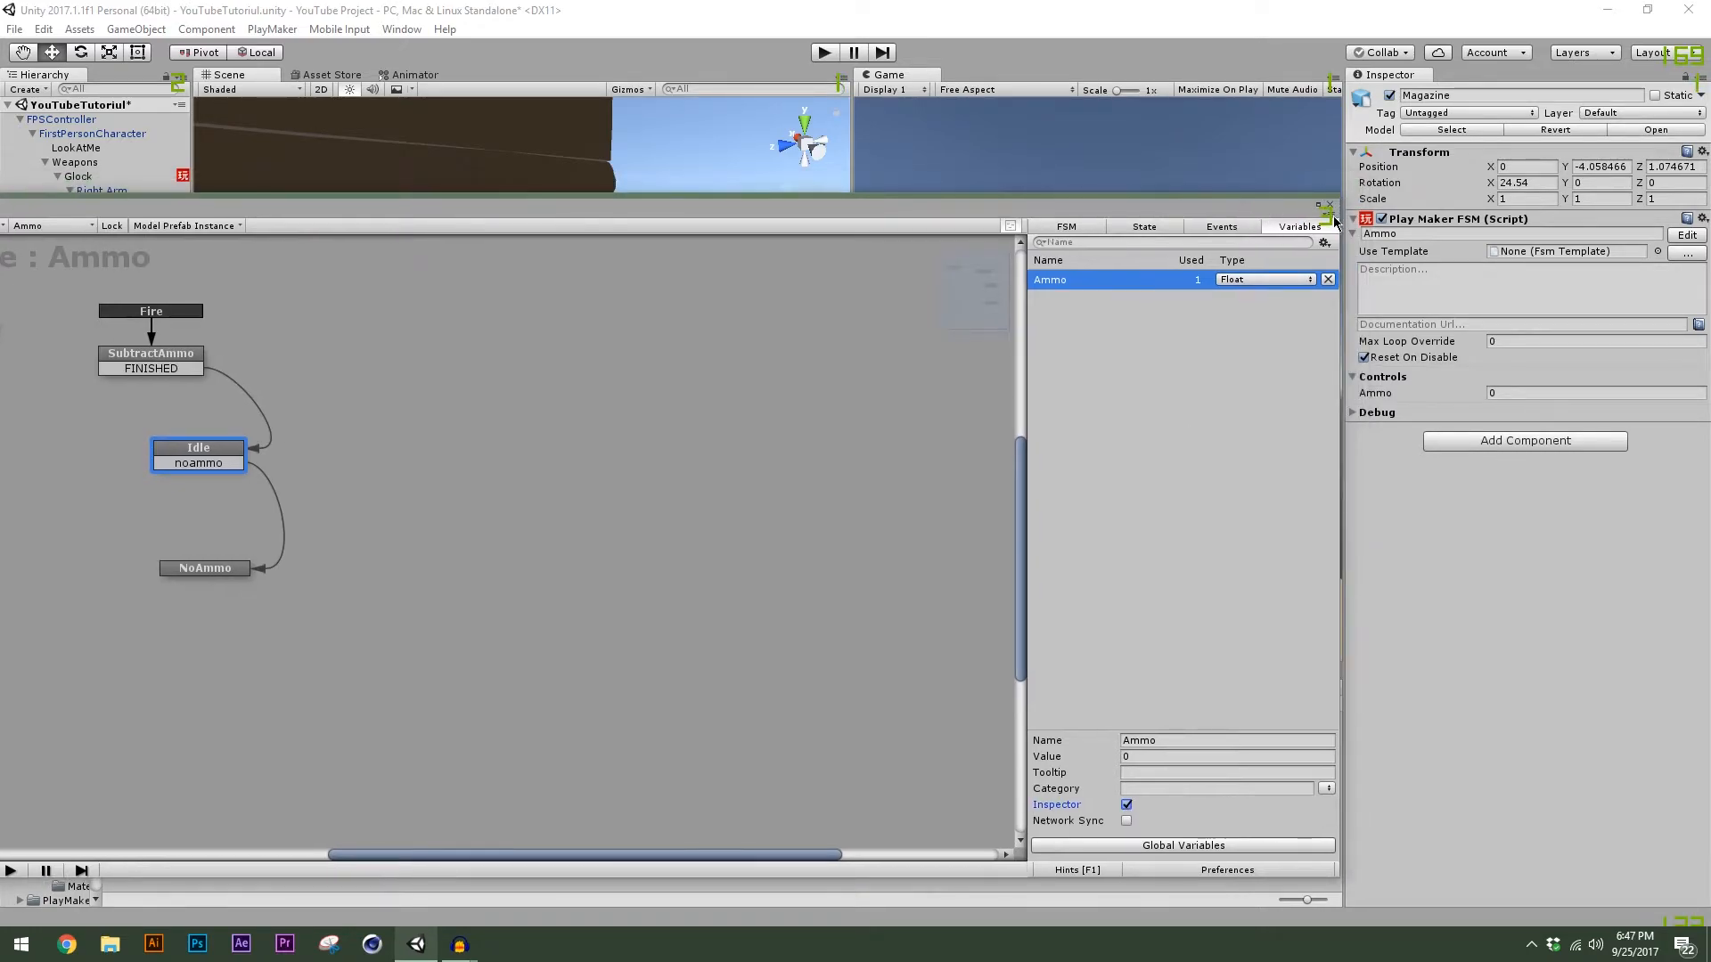
pyautogui.click(1331, 204)
# Run the game to test the Magazine's Ammo variable while firing, and stop play mode.
pyautogui.click(824, 53)
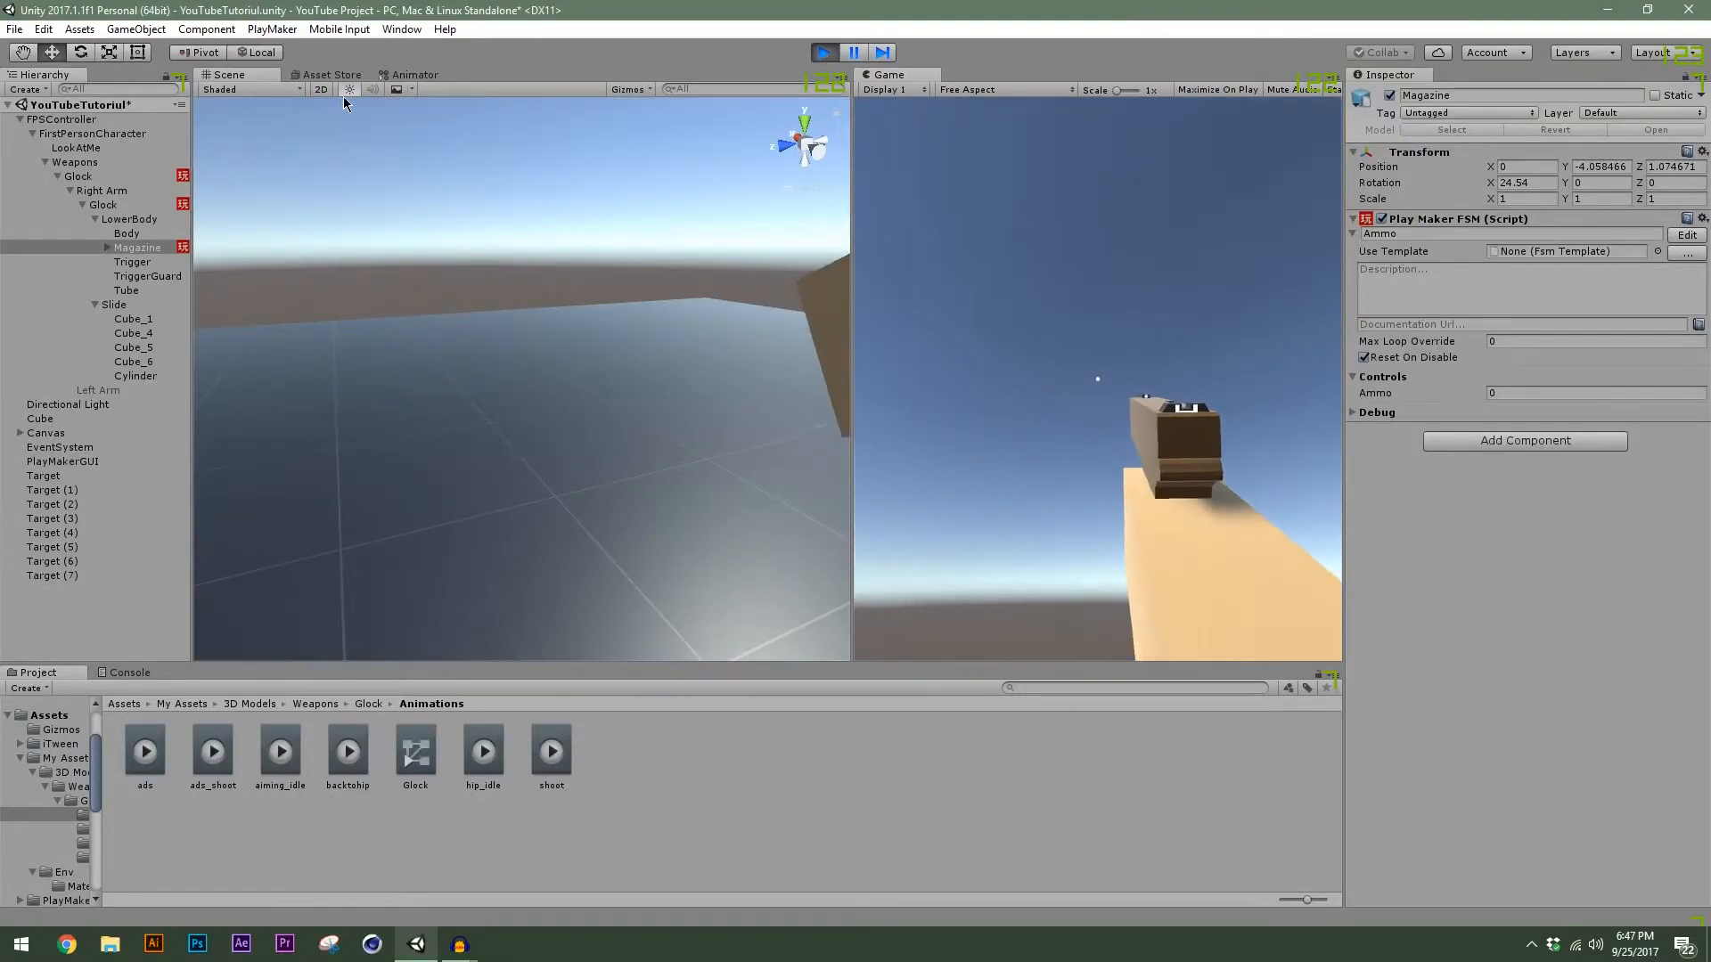
pyautogui.click(825, 52)
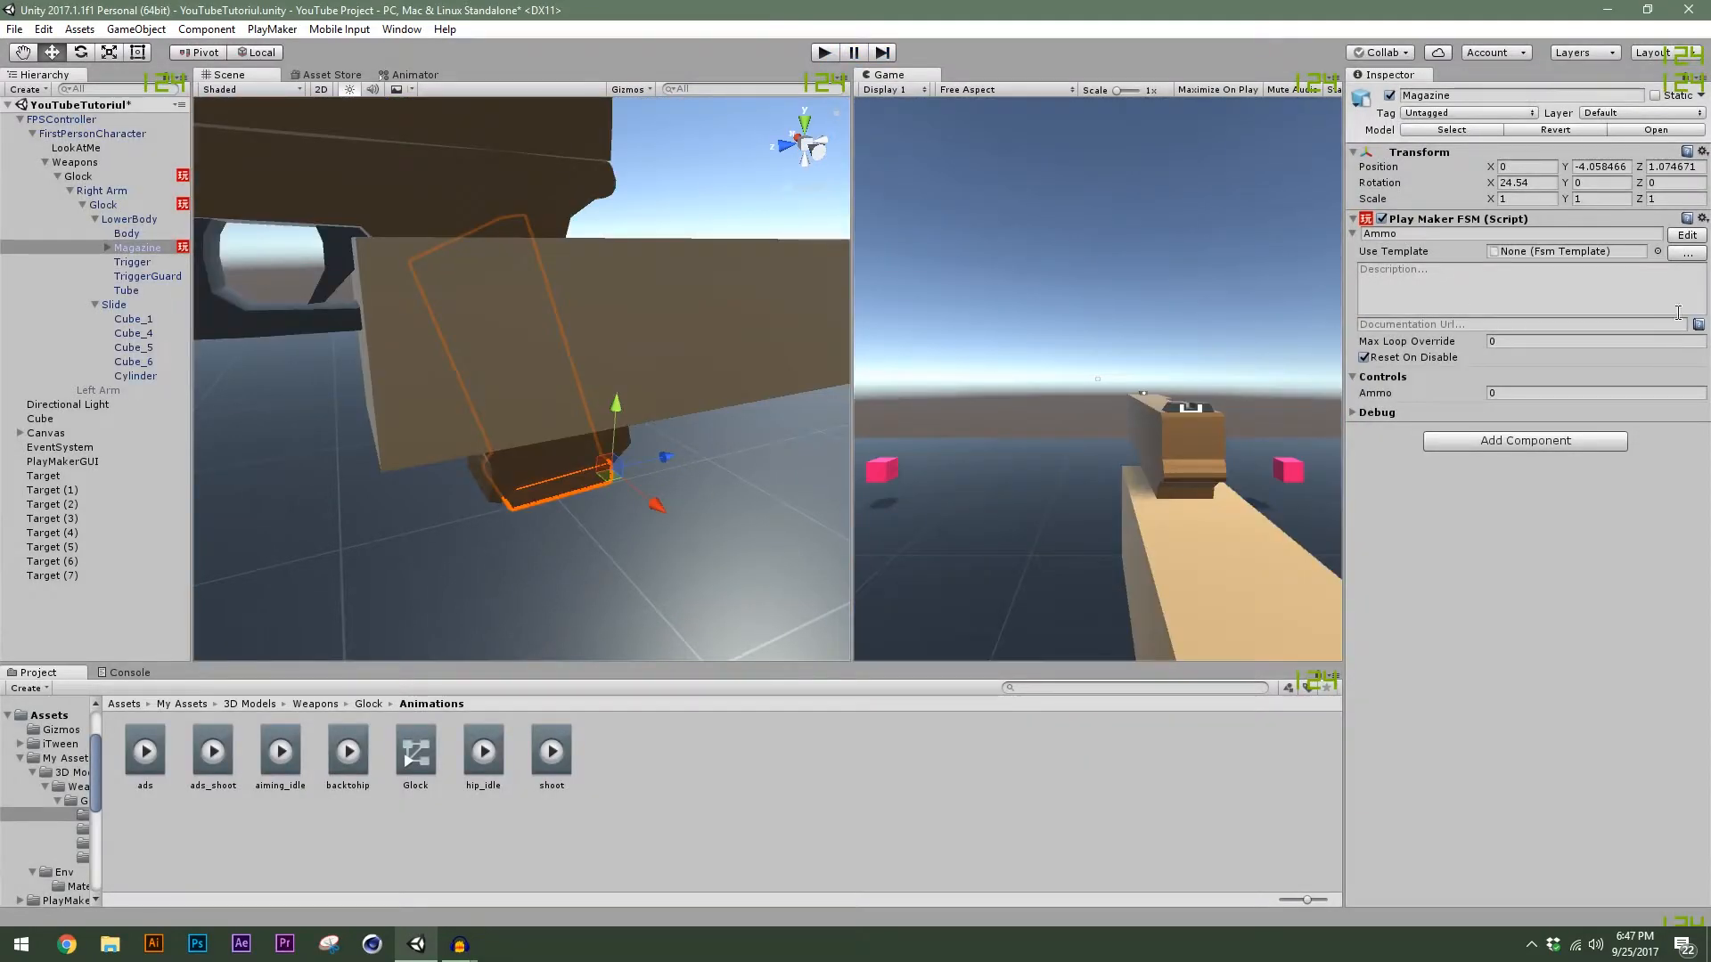
# Open the Magazine's Ammo FSM in the PlayMaker editor, run the game to check its active state, and stop play mode.
pyautogui.click(1686, 236)
pyautogui.moveTo(785, 220); pyautogui.dragTo(816, 516)
pyautogui.click(824, 52)
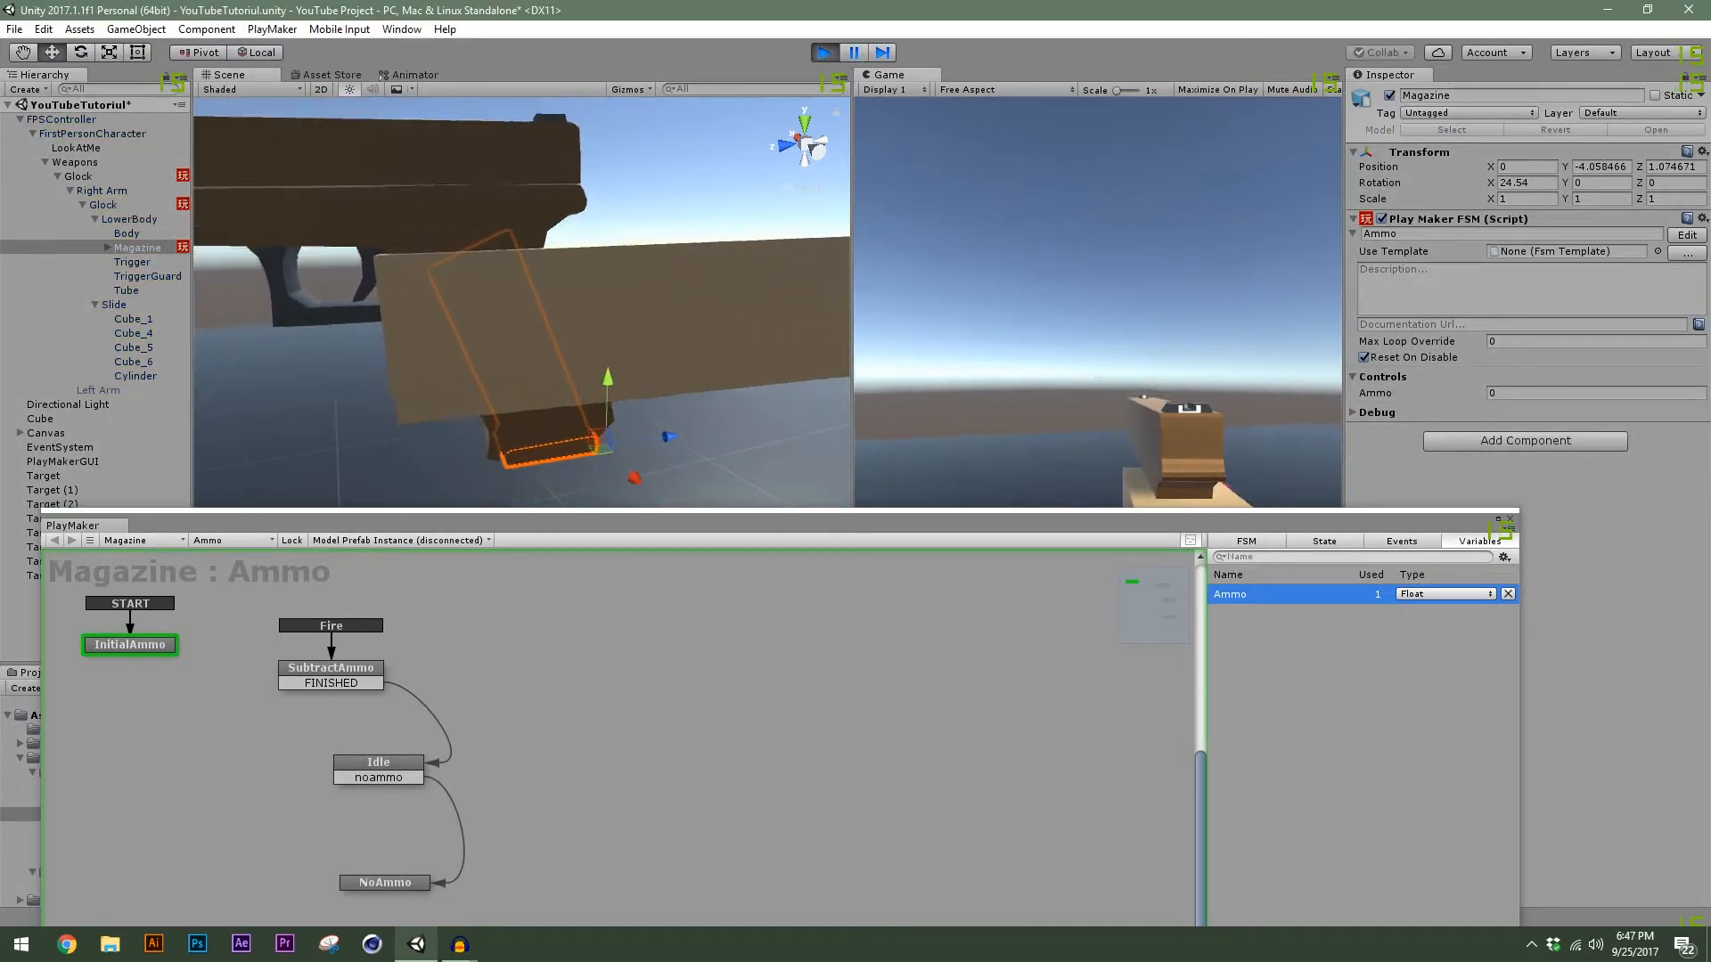
pyautogui.click(824, 52)
# Set the Float Variable to Ammo in both InitialAmmo's Set Float Value action and SubtractAmmo's Float Subtract action.
pyautogui.moveTo(624, 520); pyautogui.dragTo(653, 223)
pyautogui.click(138, 383)
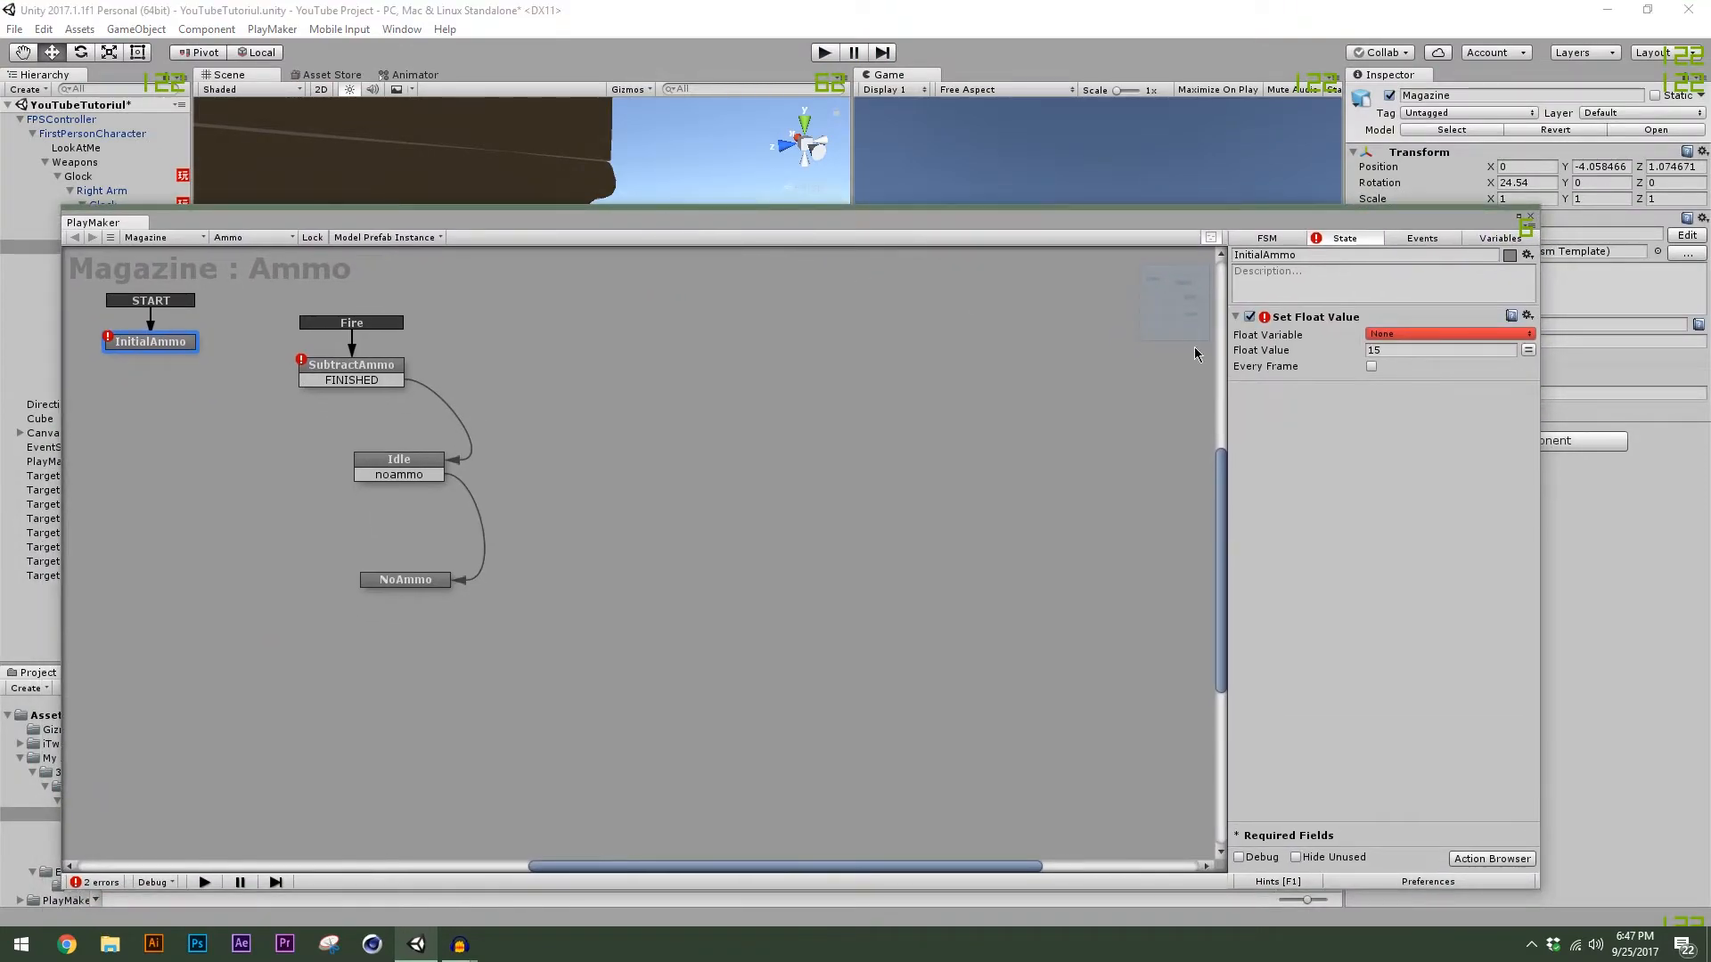
pyautogui.click(1417, 335)
pyautogui.click(1424, 372)
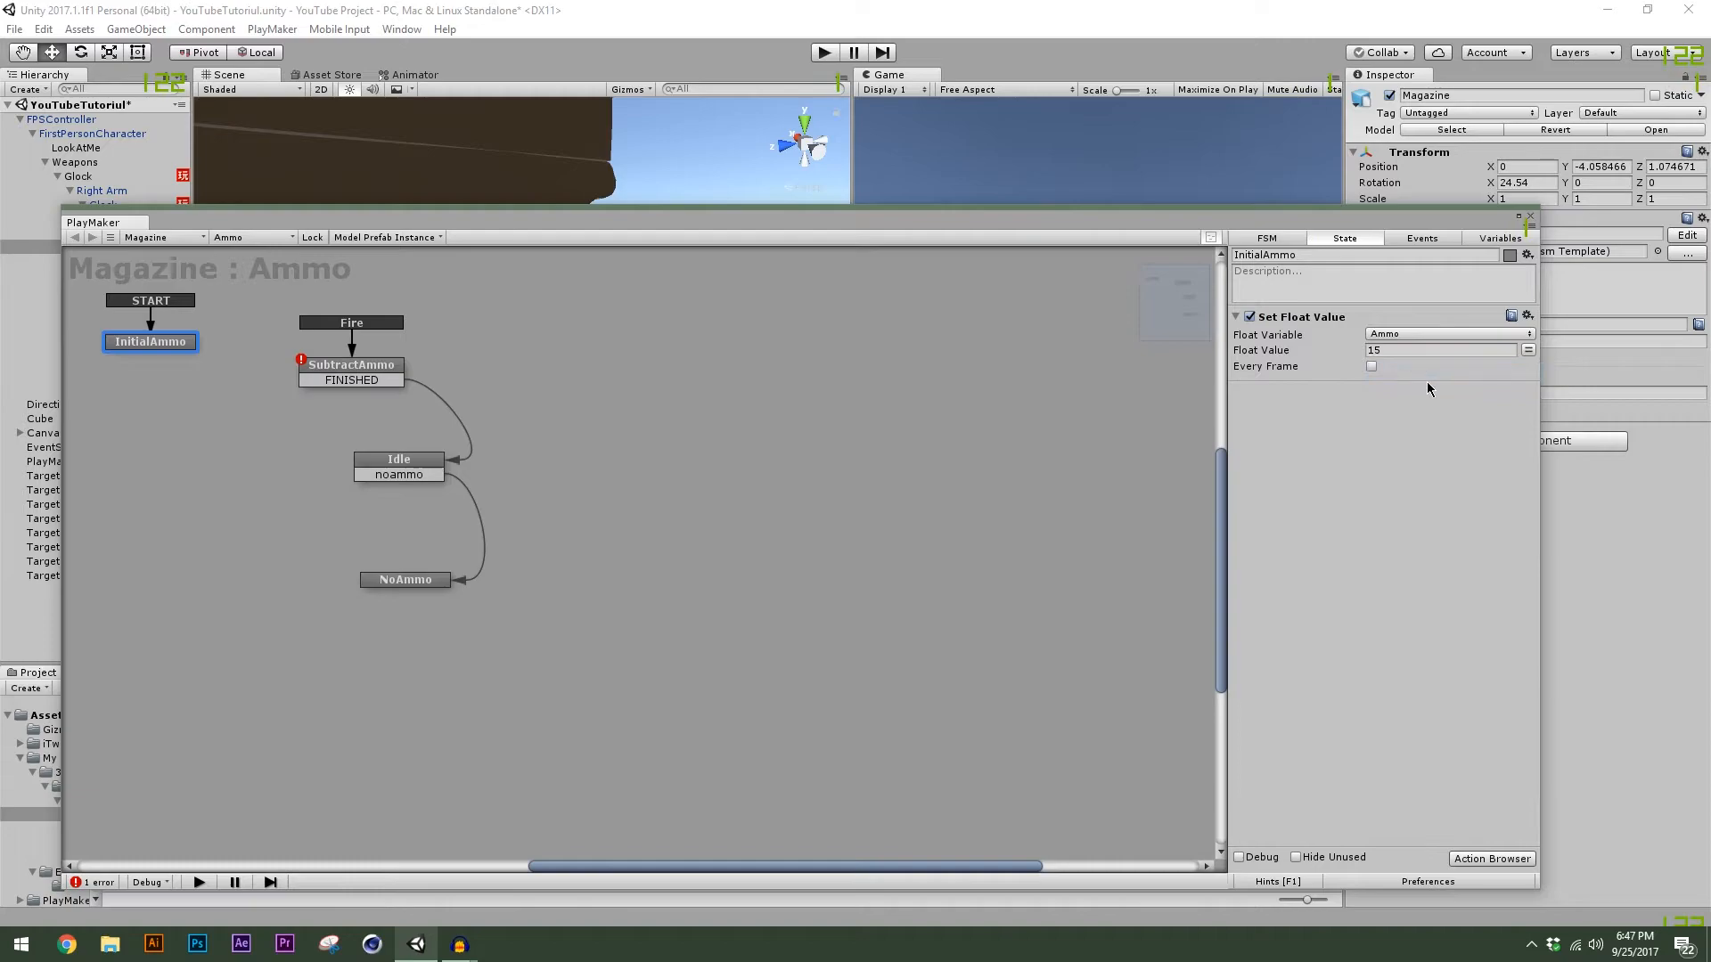
pyautogui.click(339, 372)
pyautogui.click(1390, 335)
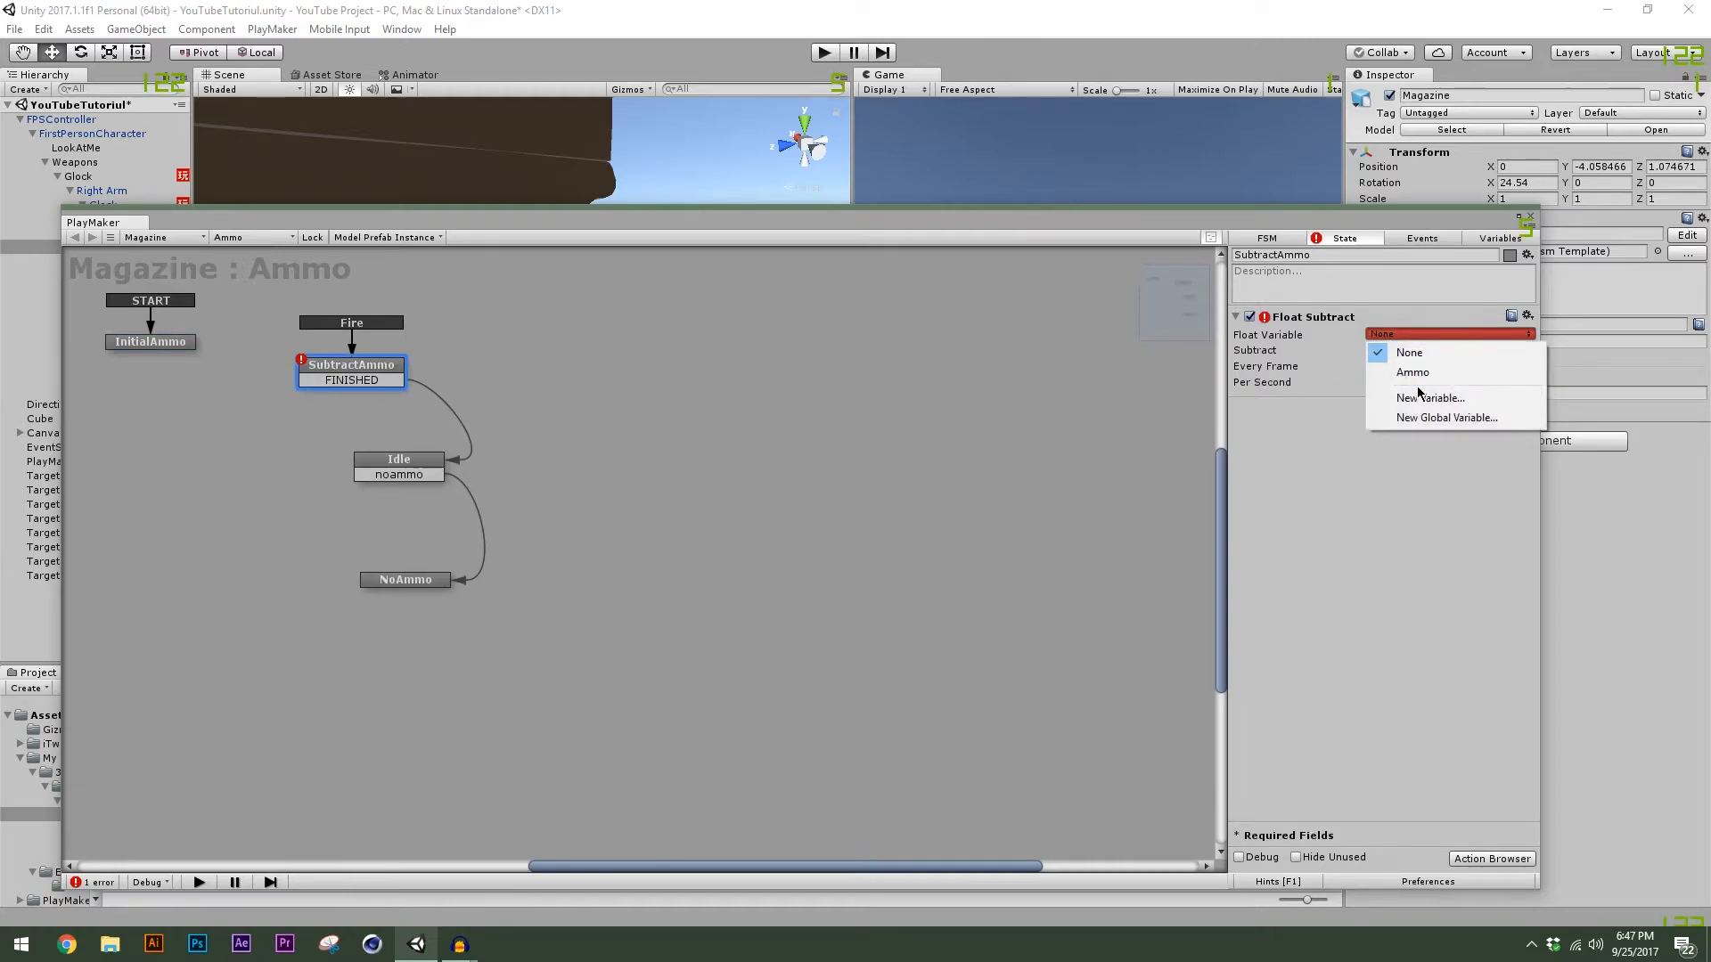
pyautogui.click(1412, 373)
pyautogui.click(173, 346)
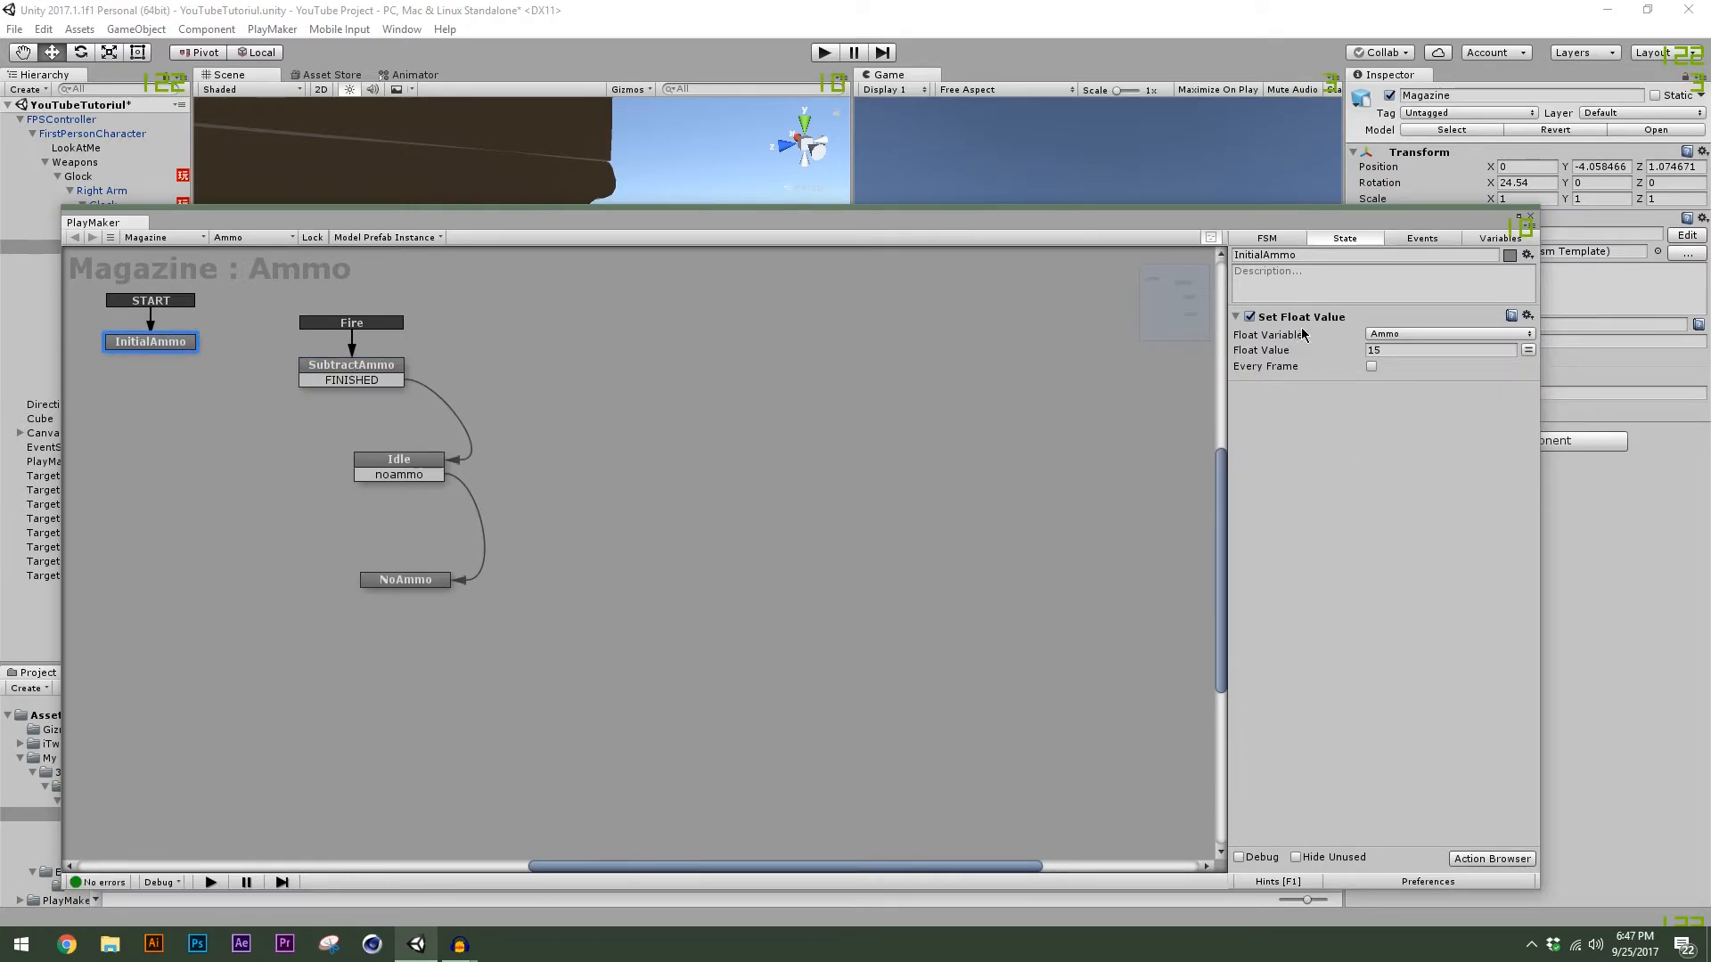
# Run the game and fire the Glock repeatedly to test the Magazine's Ammo countdown.
pyautogui.moveTo(1308, 216); pyautogui.dragTo(656, 538)
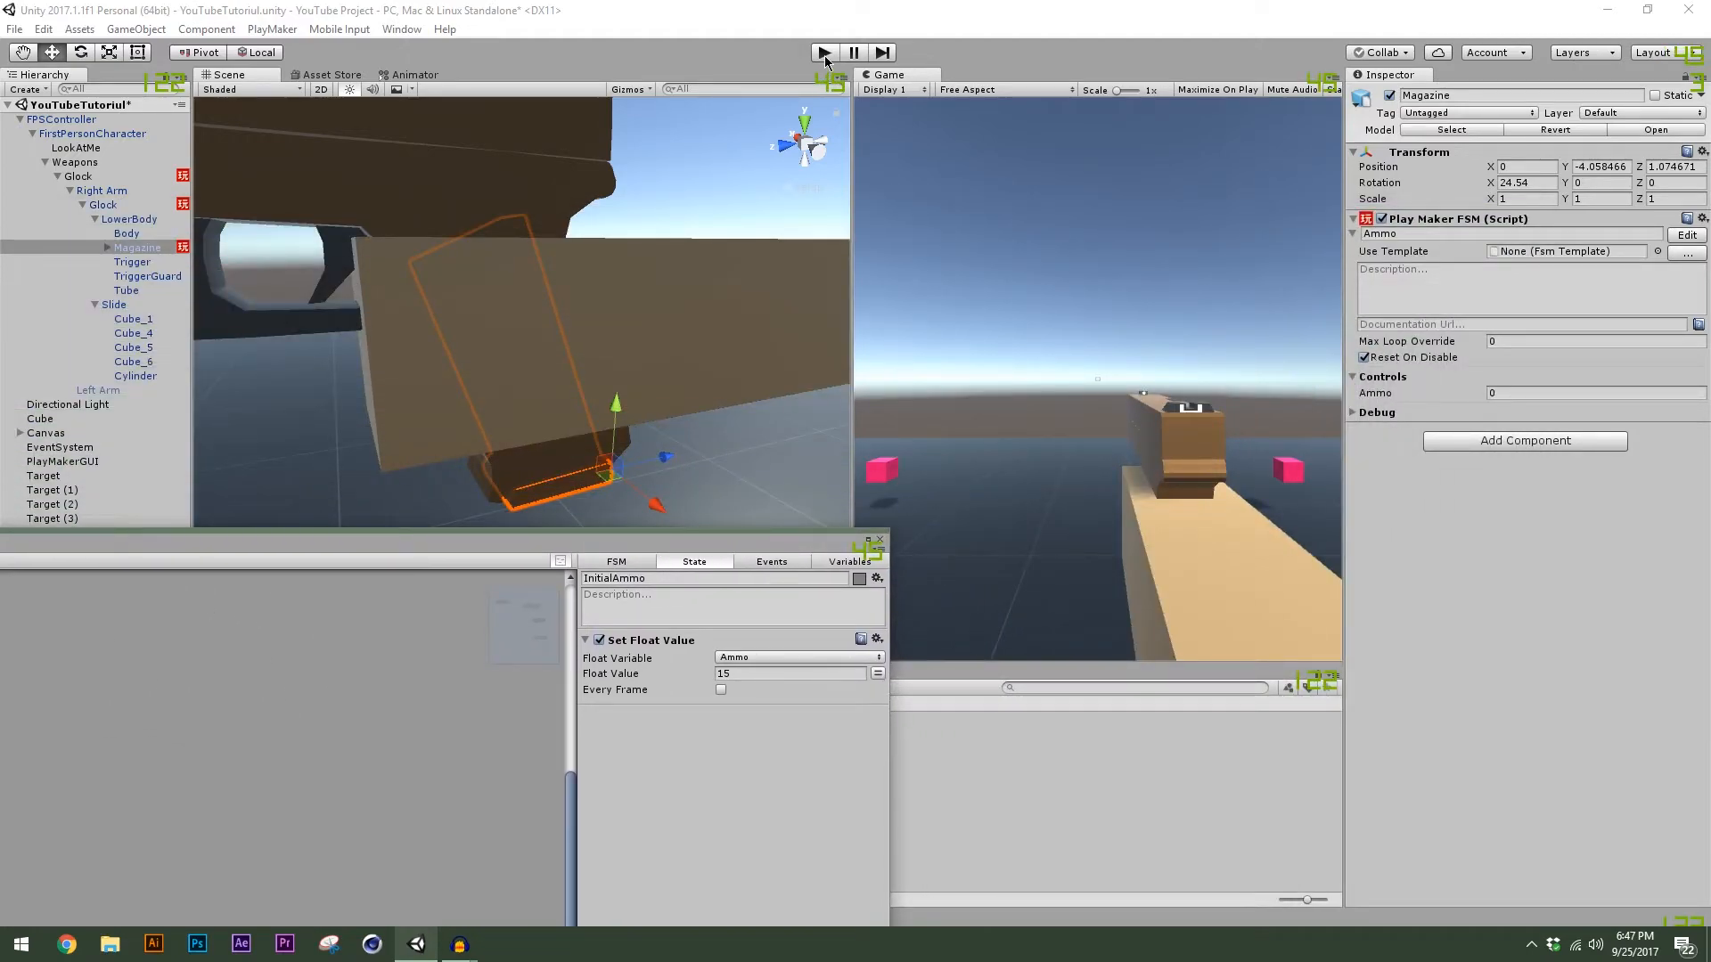
pyautogui.click(824, 54)
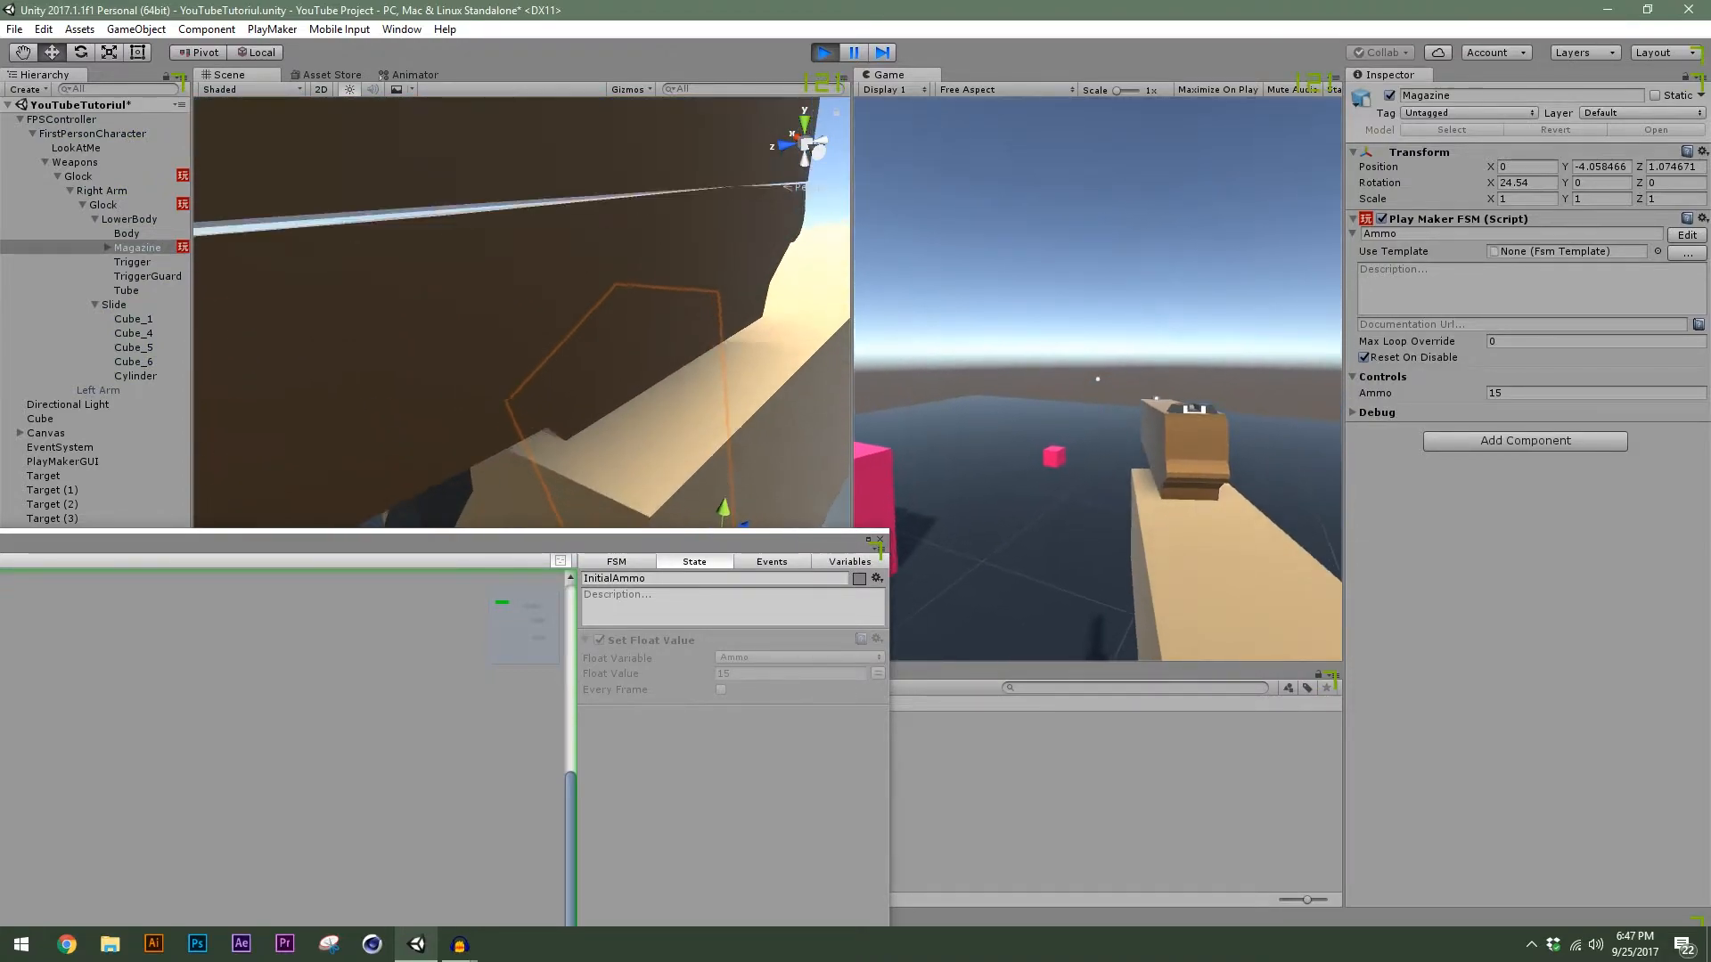
pyautogui.click(1098, 379)
pyautogui.click(1097, 379)
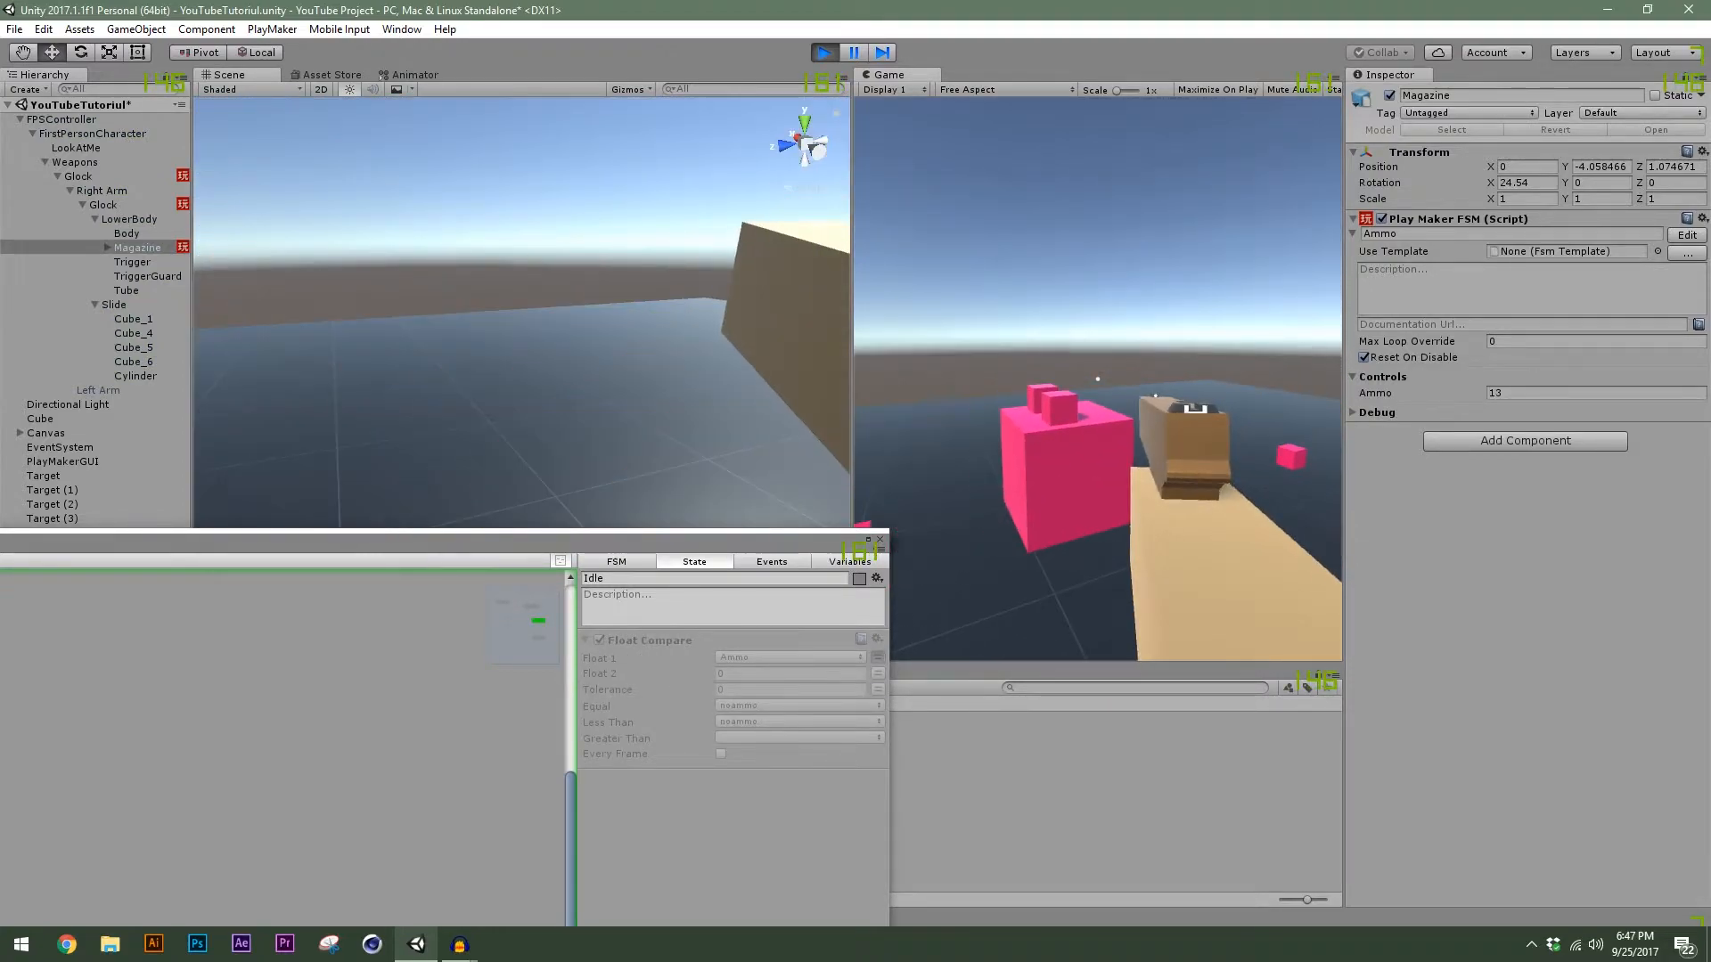
pyautogui.click(1097, 378)
pyautogui.click(1097, 379)
pyautogui.click(1098, 379)
pyautogui.click(1098, 379)
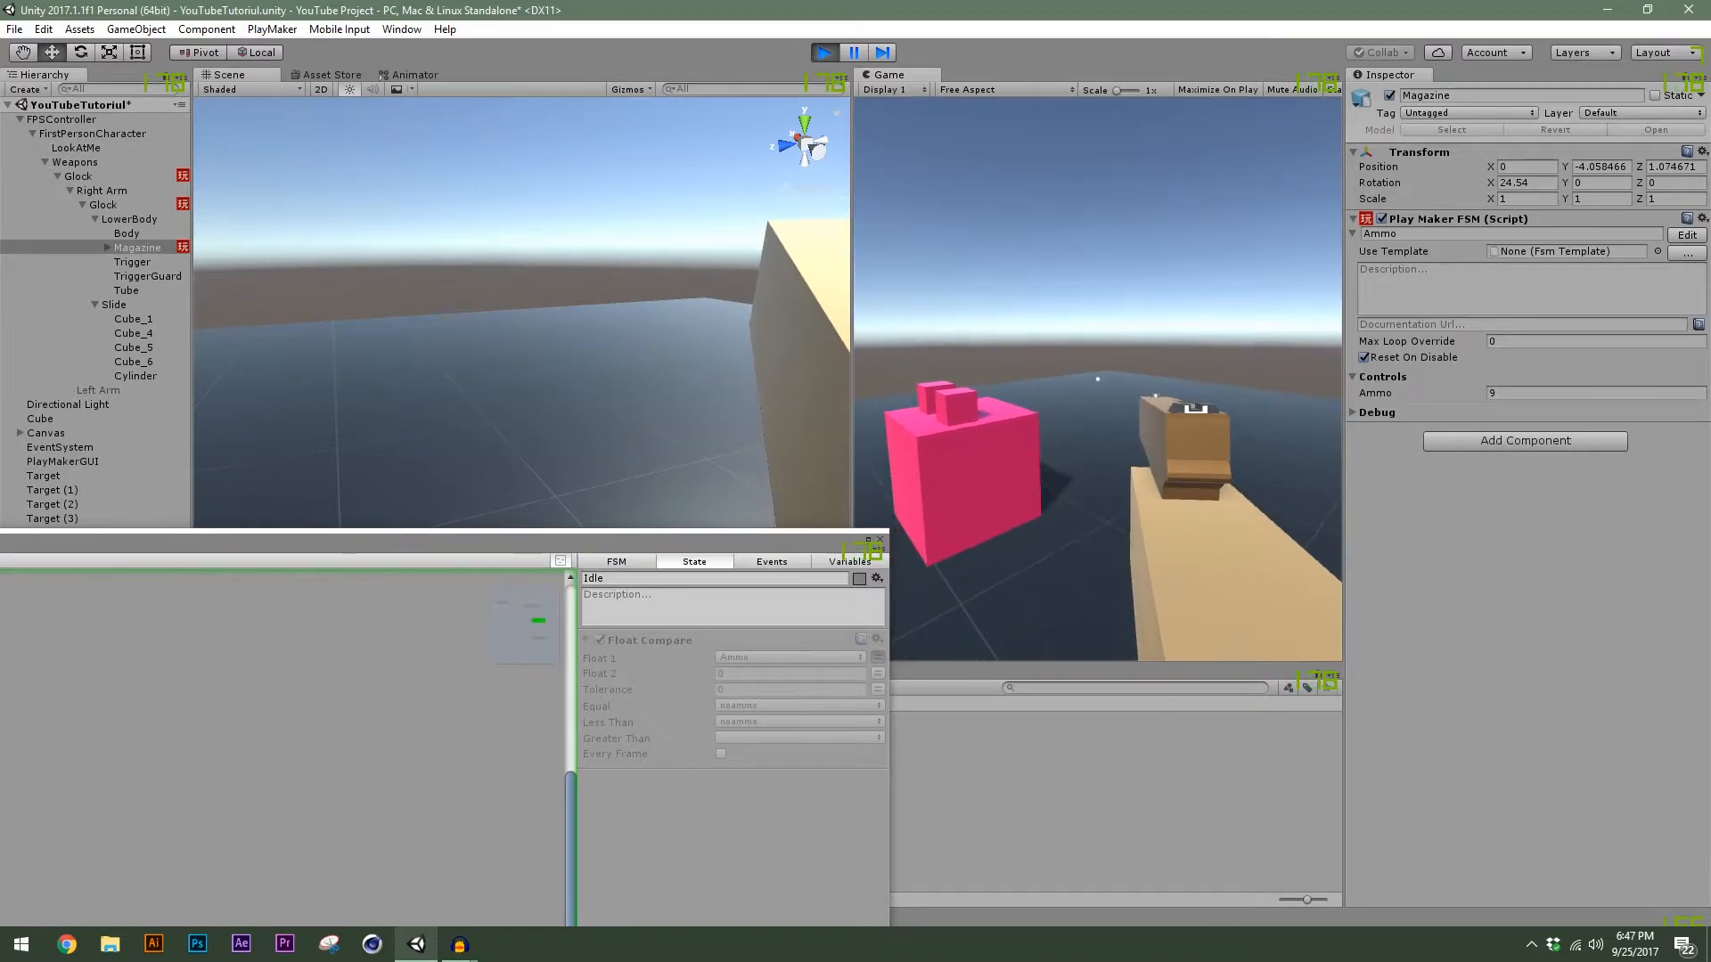
pyautogui.click(1098, 379)
pyautogui.click(1098, 379)
pyautogui.click(1098, 378)
pyautogui.click(1097, 379)
pyautogui.click(1098, 379)
pyautogui.click(1098, 379)
pyautogui.press('Escape')
# Place the Ammo FSM graph beside the Game view, fire the remaining rounds to check the NoAmmo transition, and stop play mode.
pyautogui.moveTo(749, 540); pyautogui.dragTo(1061, 128)
pyautogui.moveTo(1202, 182); pyautogui.dragTo(473, 183)
pyautogui.moveTo(321, 136); pyautogui.dragTo(609, 167)
pyautogui.click(1194, 364)
pyautogui.click(1098, 379)
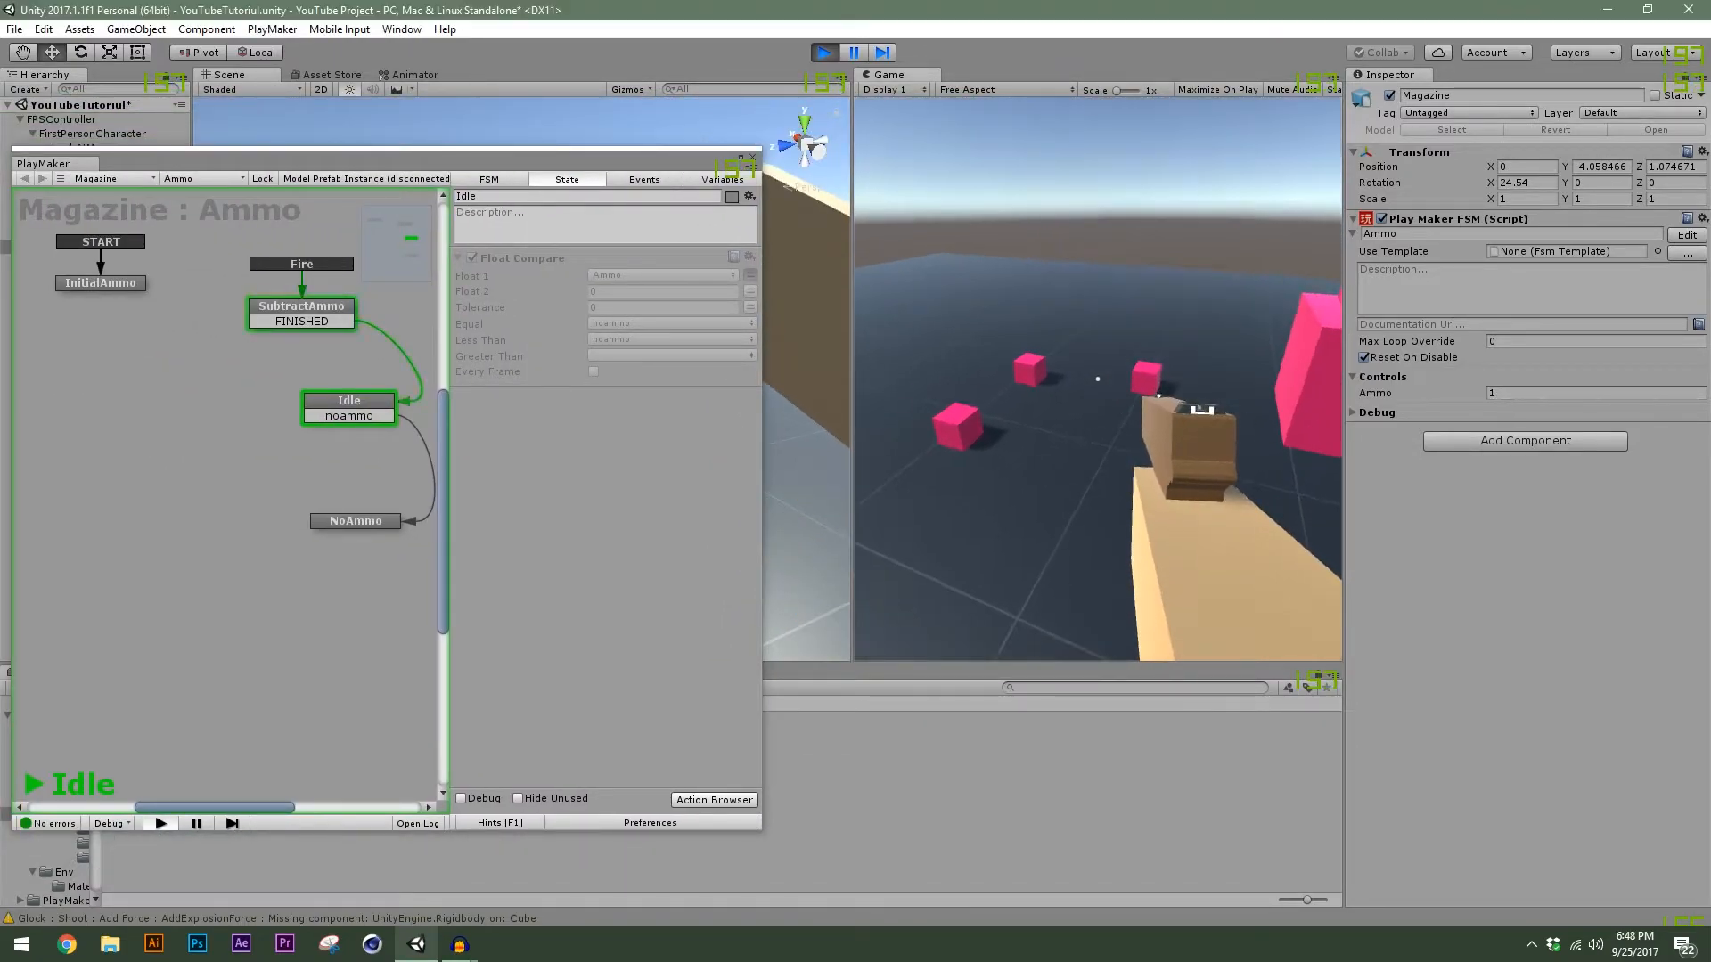
pyautogui.click(1098, 379)
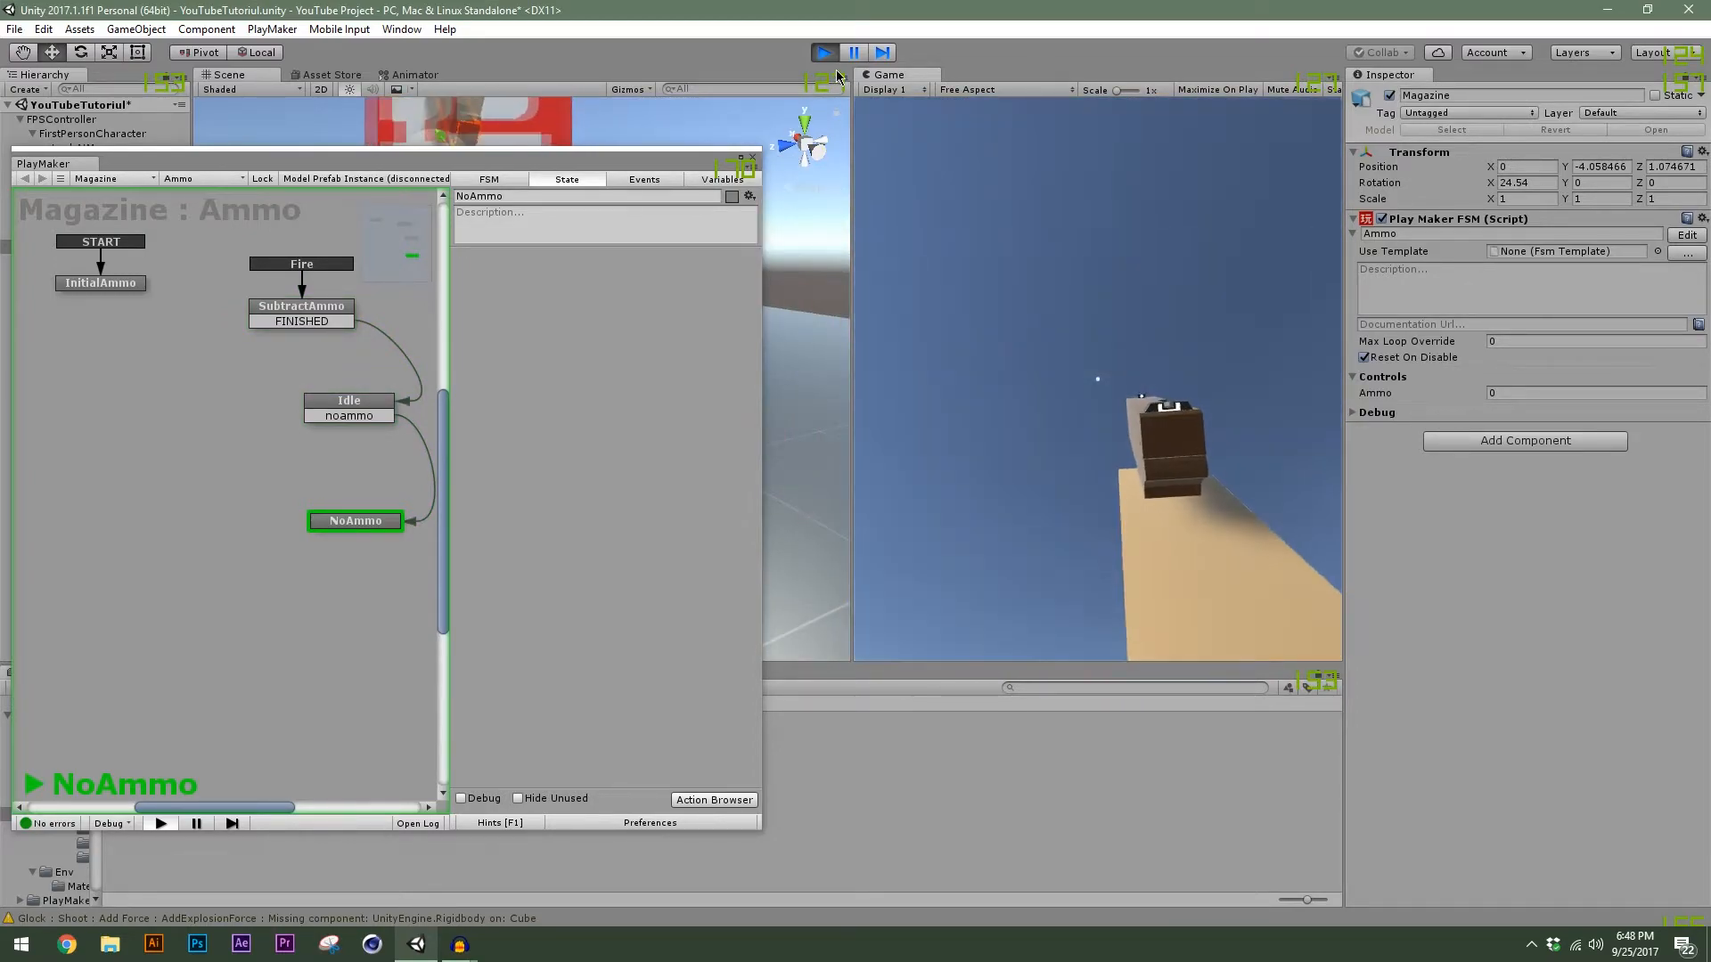
pyautogui.hotkey('ctrl', 'p')
# Add a Send Event By Name action to the Ammo FSM's NoAmmo state.
pyautogui.moveTo(493, 171); pyautogui.dragTo(1159, 150)
pyautogui.click(1021, 499)
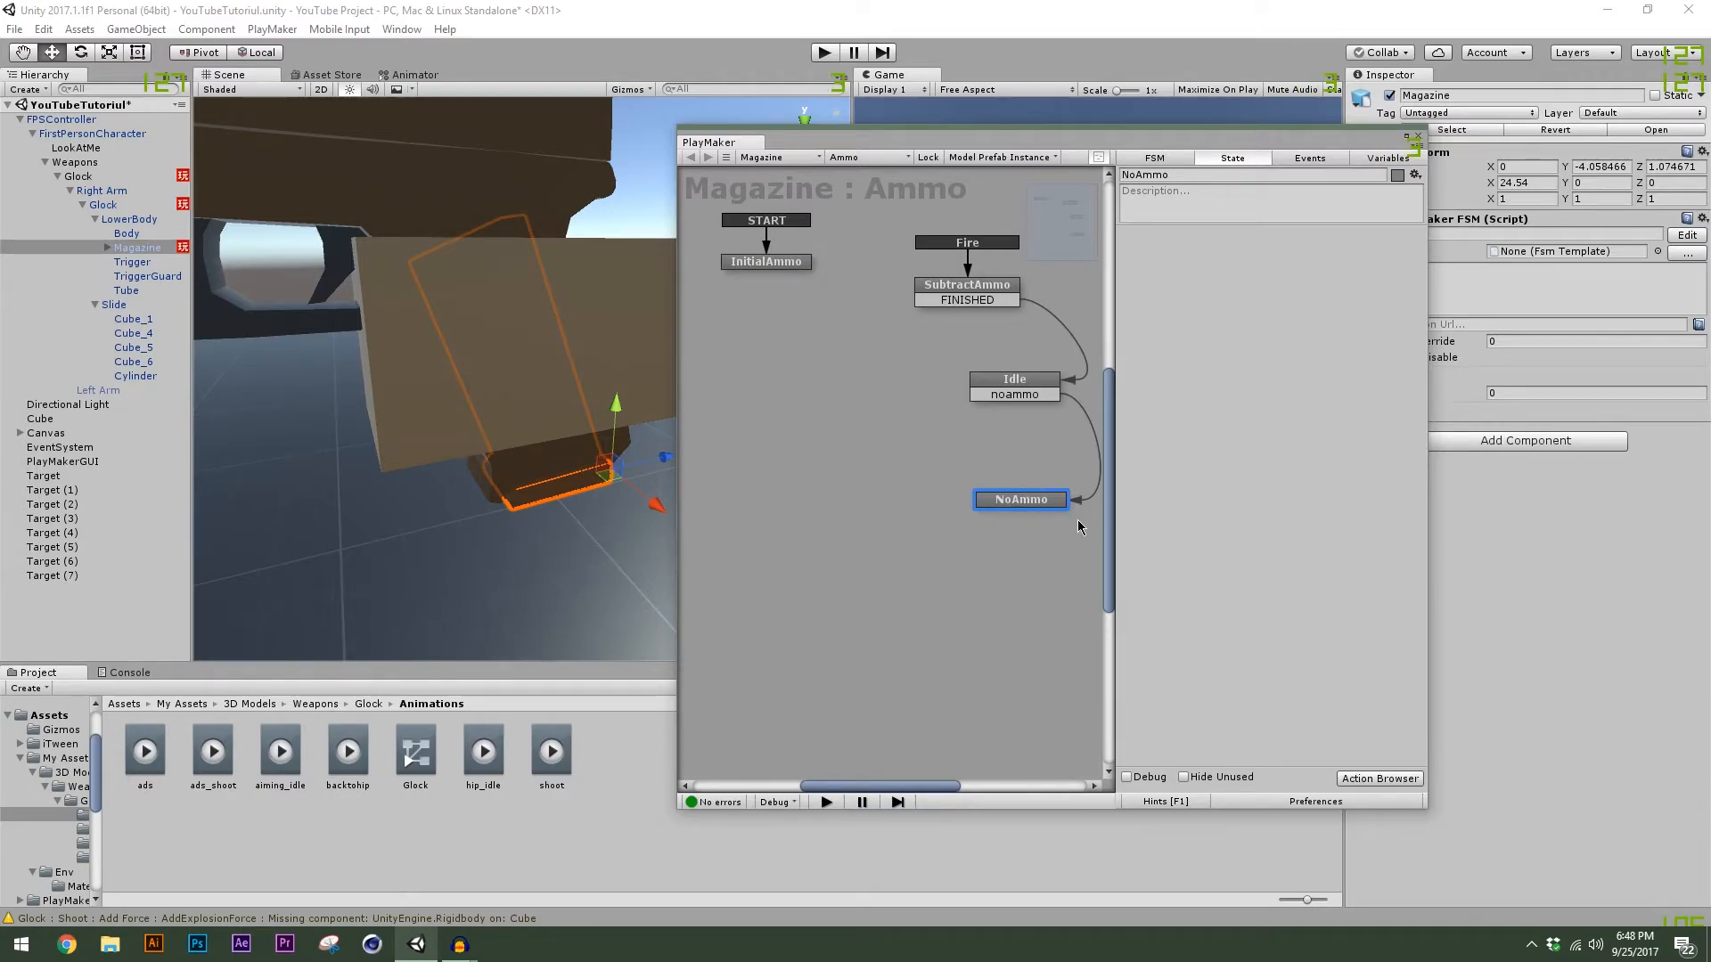
pyautogui.click(1357, 779)
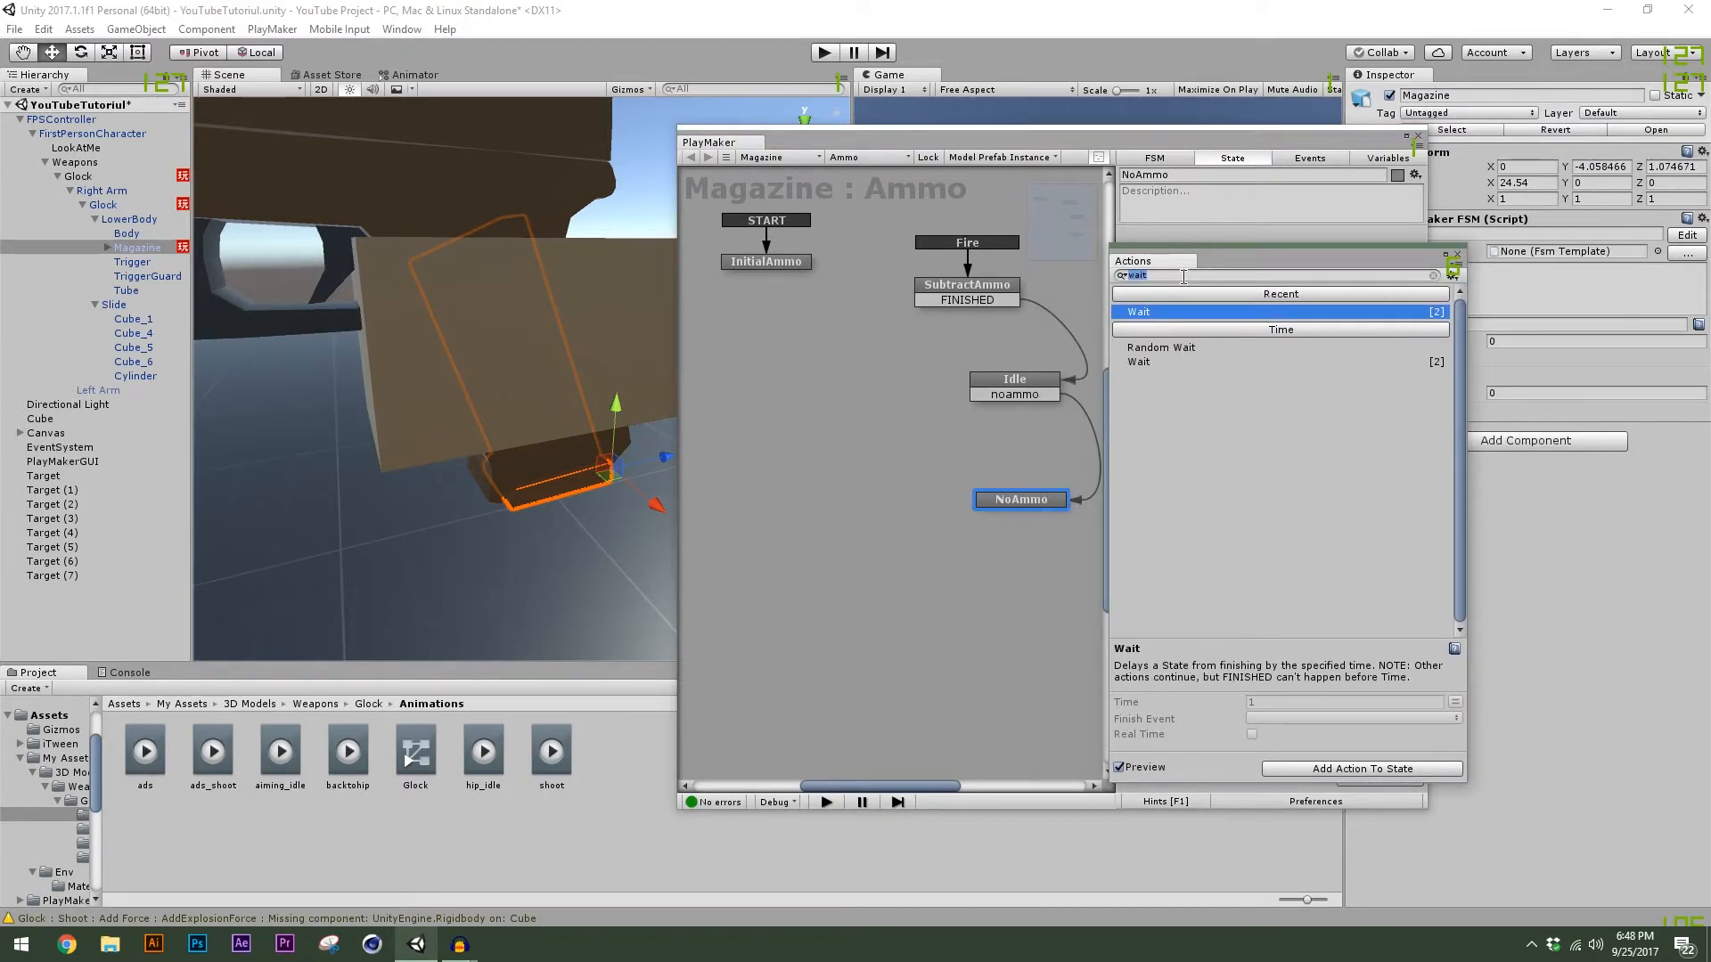
pyautogui.write('sne')
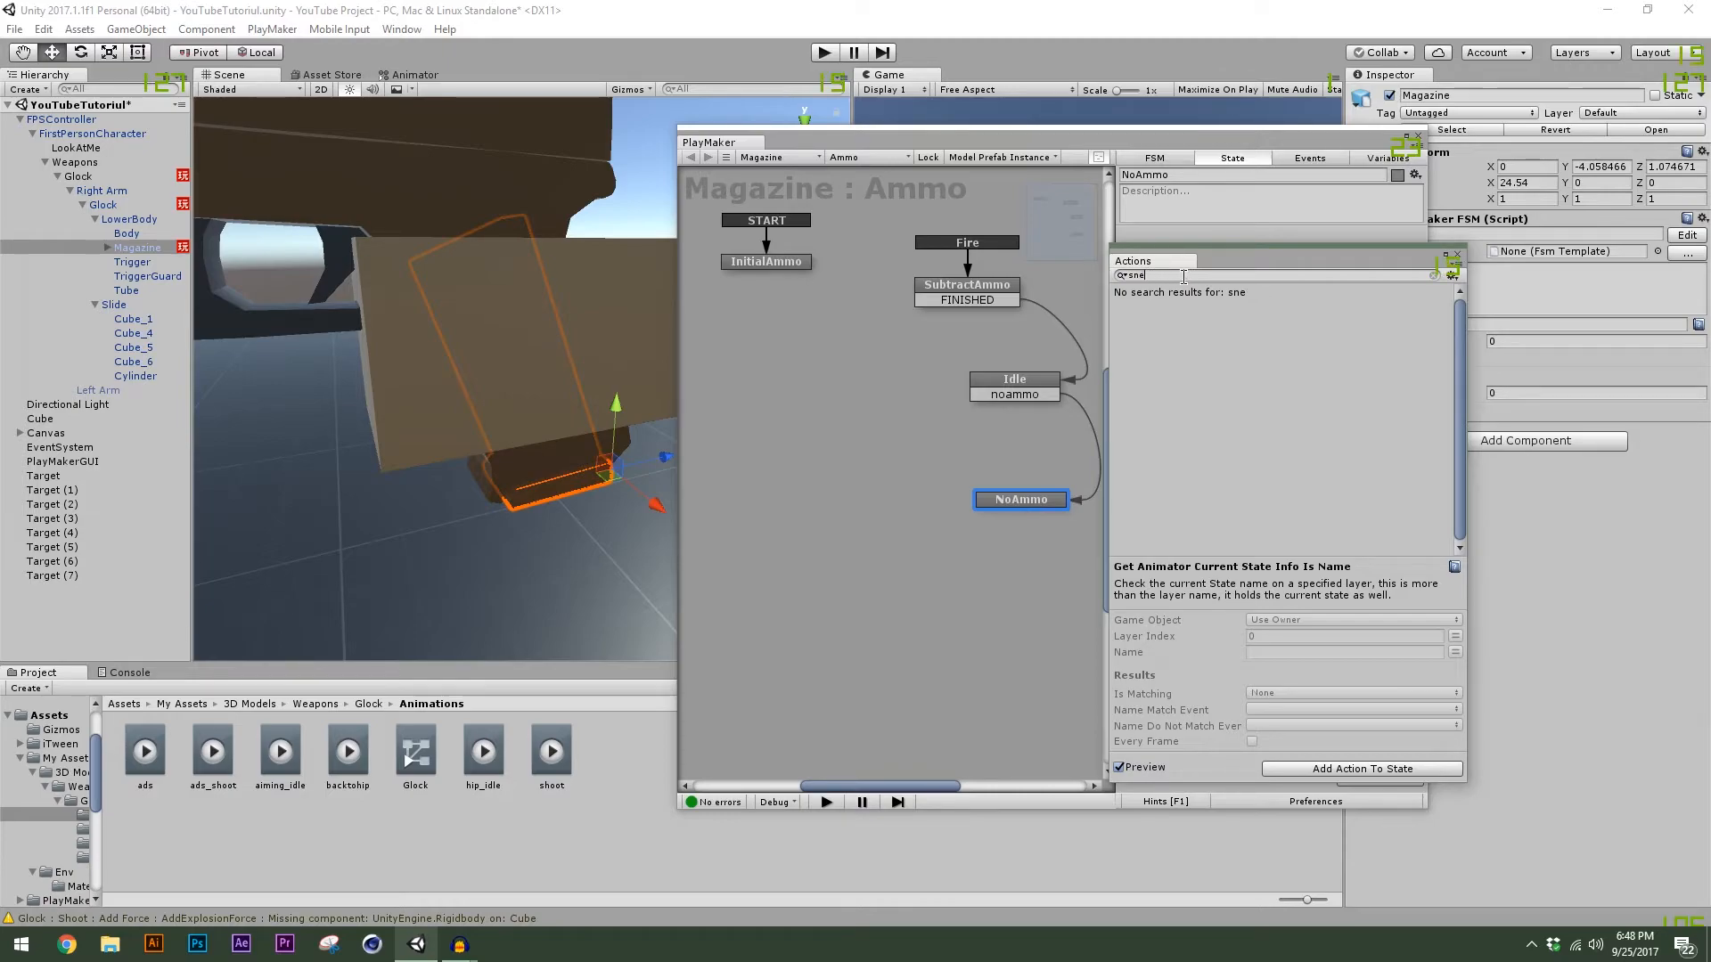
pyautogui.press('BackSpace')
pyautogui.press('BackSpace')
pyautogui.press('BackSpace')
pyautogui.write('send')
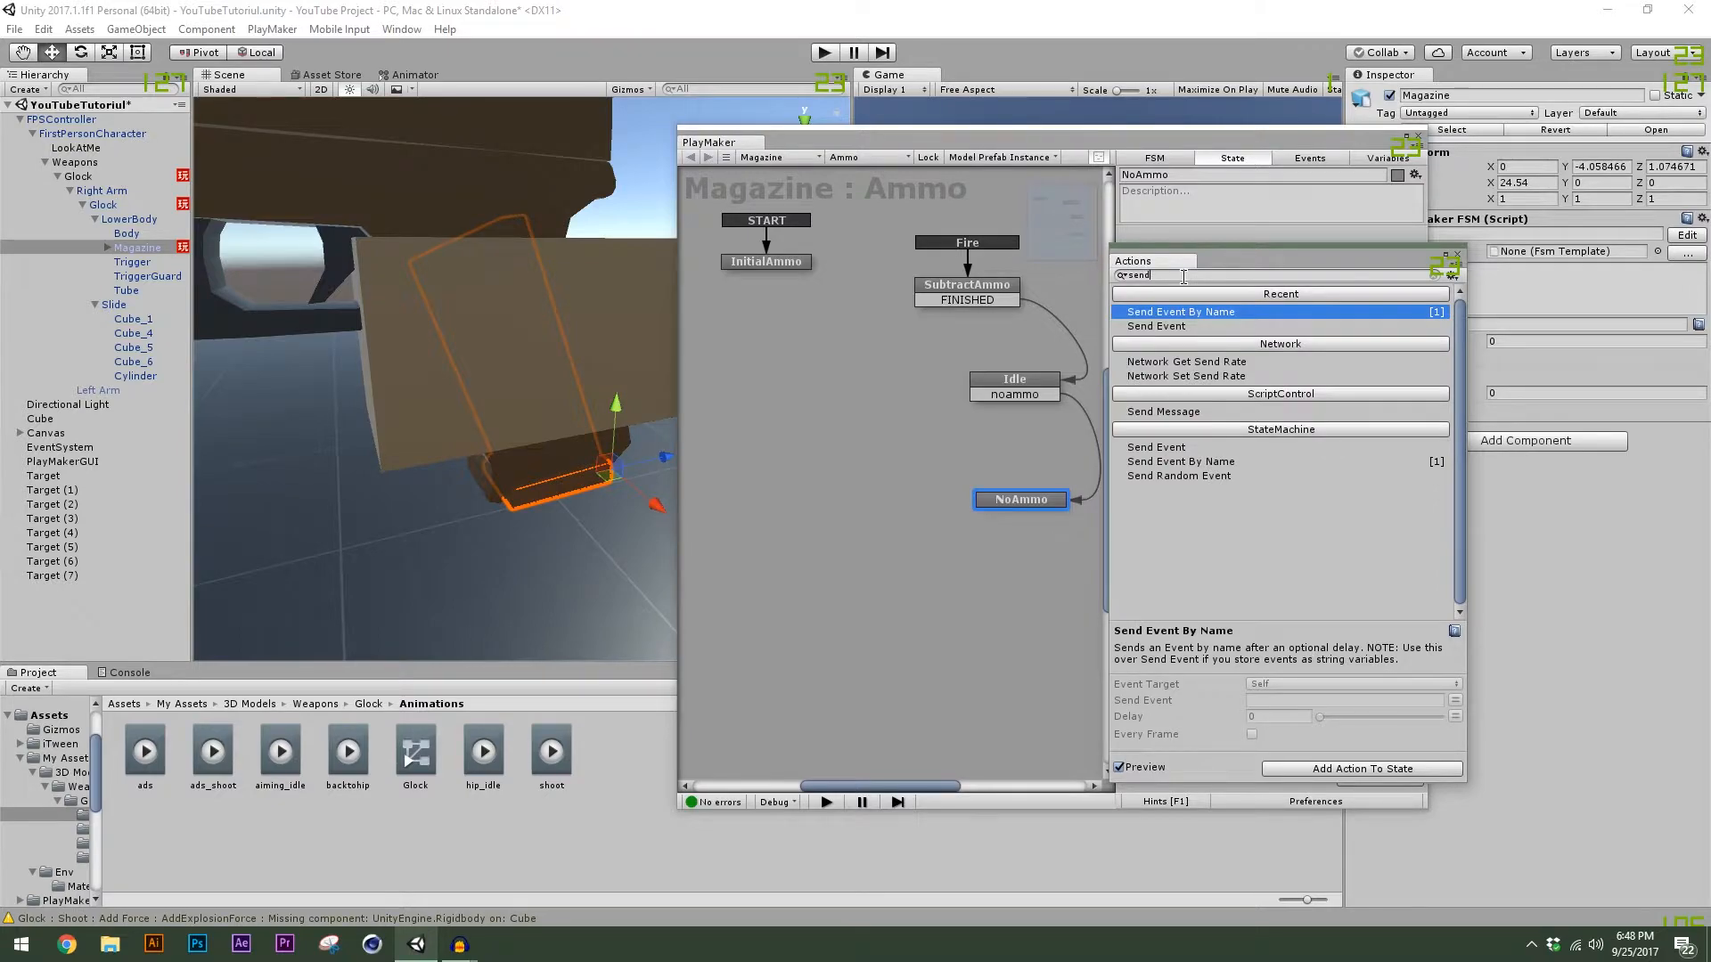
pyautogui.doubleClick(1203, 313)
pyautogui.click(1460, 255)
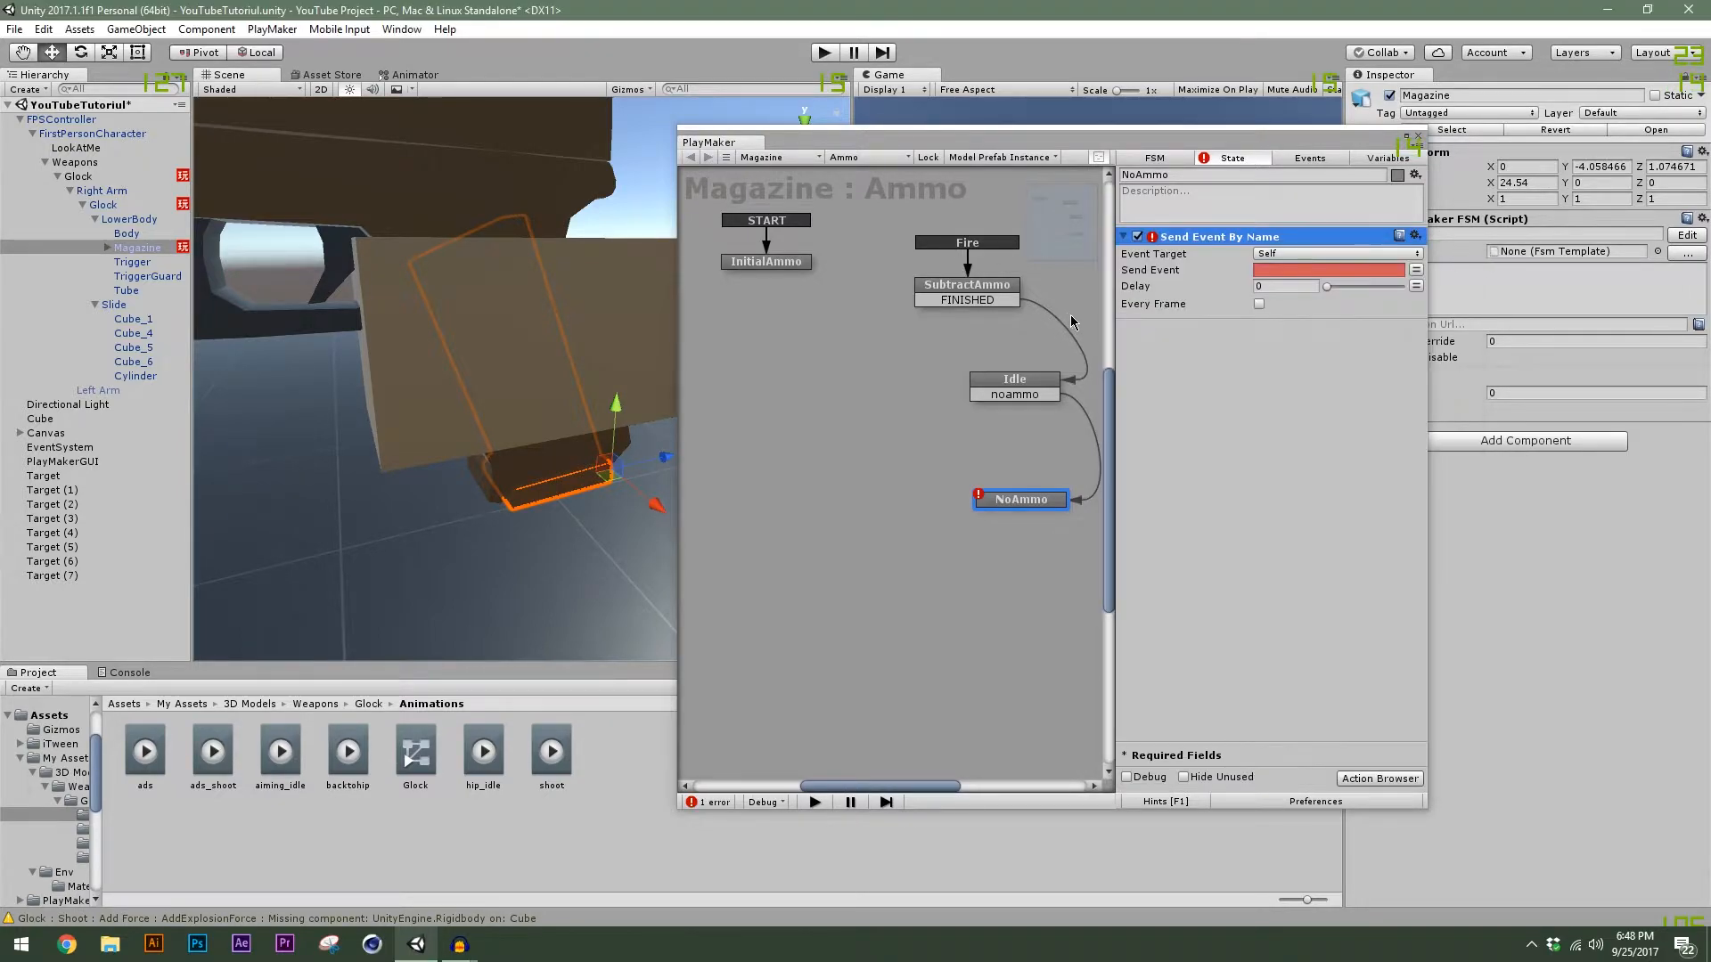
# Target the Send Event By Name action at Game Object FSM, specifying the Glock object and its Shoot FSM.
pyautogui.click(1274, 259)
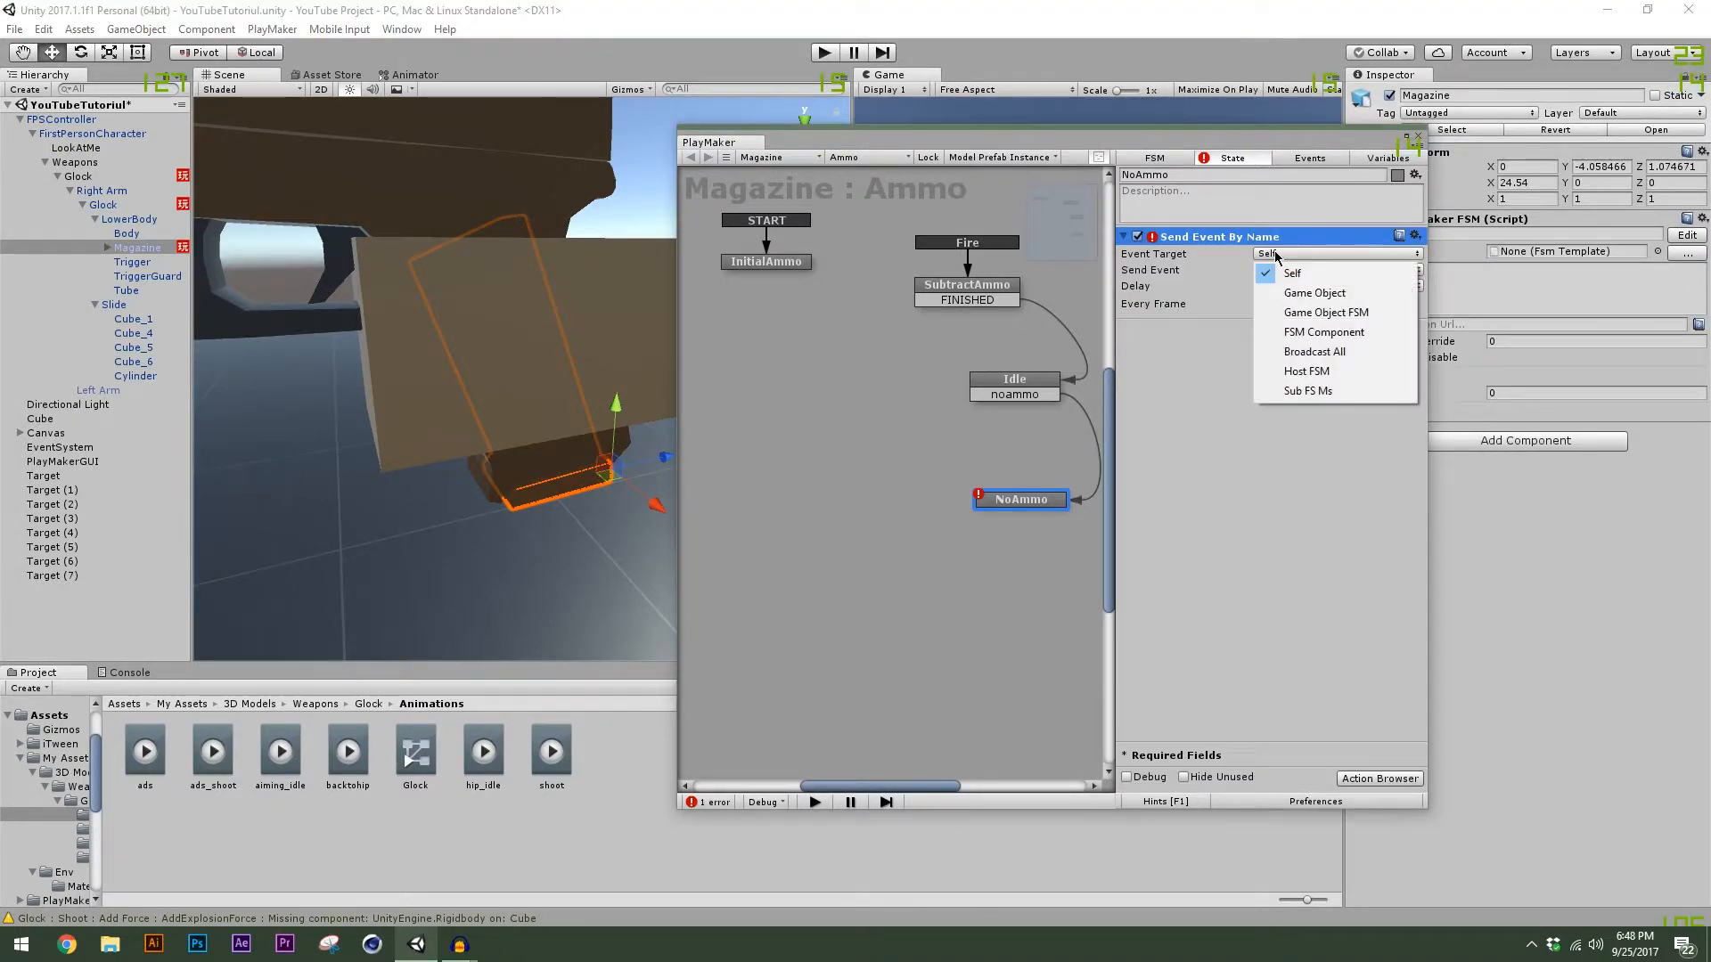
pyautogui.click(1317, 312)
pyautogui.click(1336, 269)
pyautogui.click(1328, 302)
pyautogui.moveTo(119, 206); pyautogui.dragTo(1319, 287)
pyautogui.click(1397, 302)
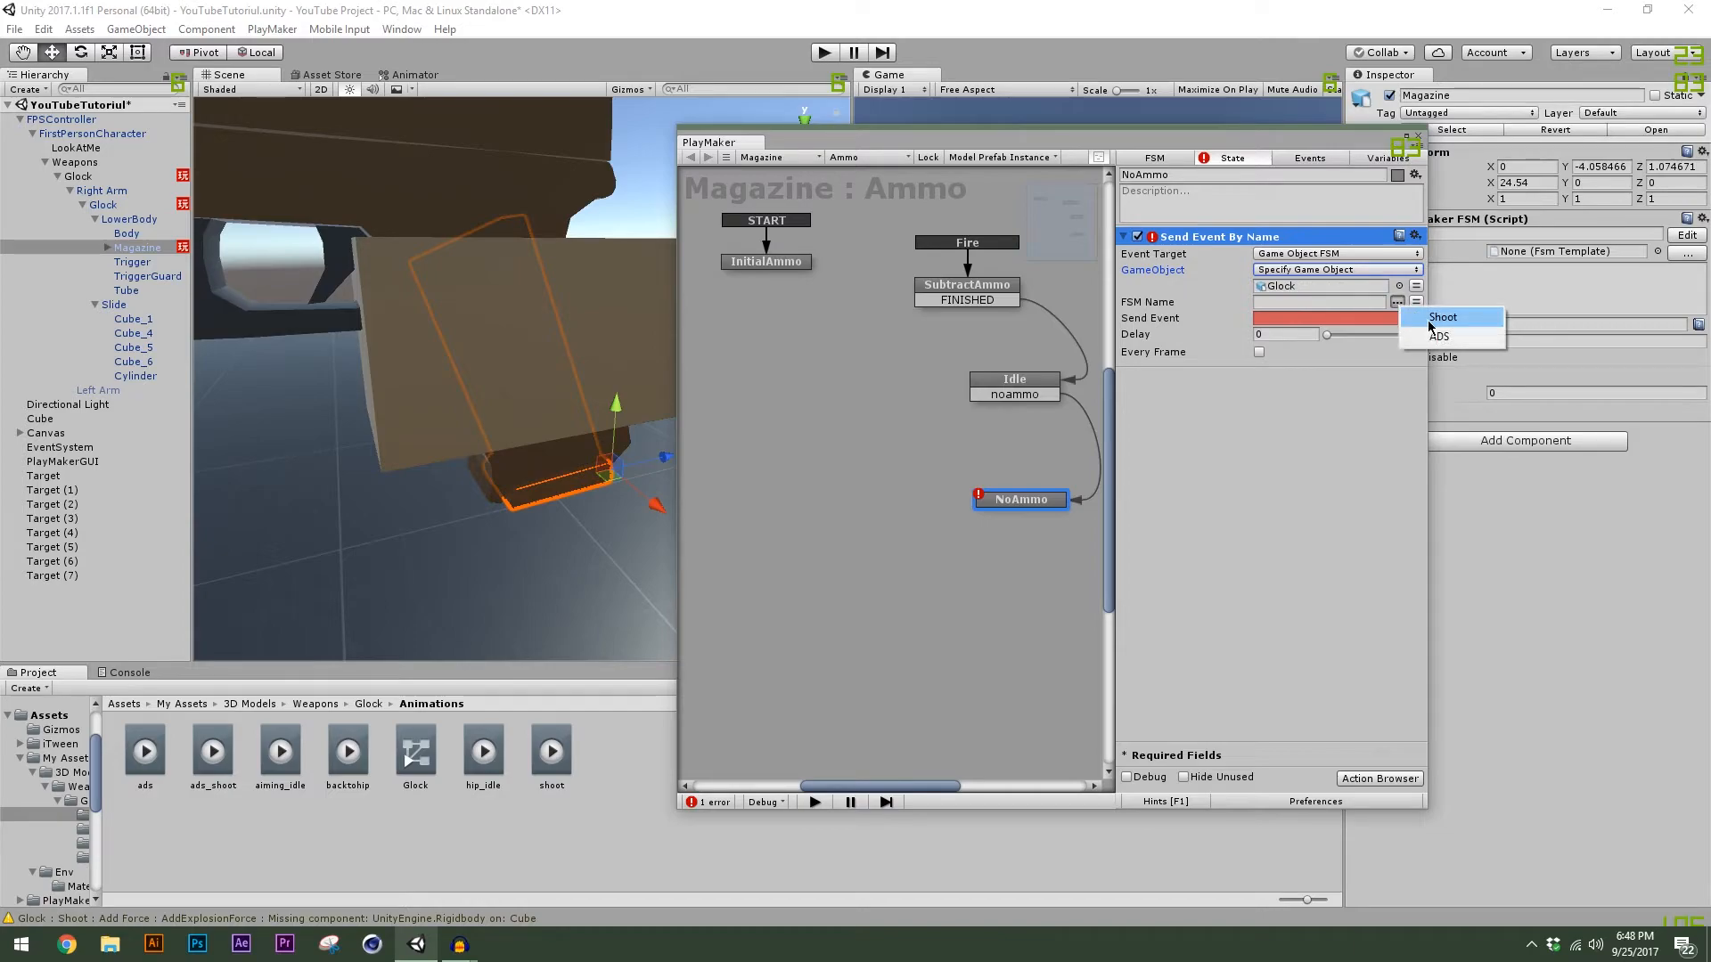
pyautogui.click(1442, 319)
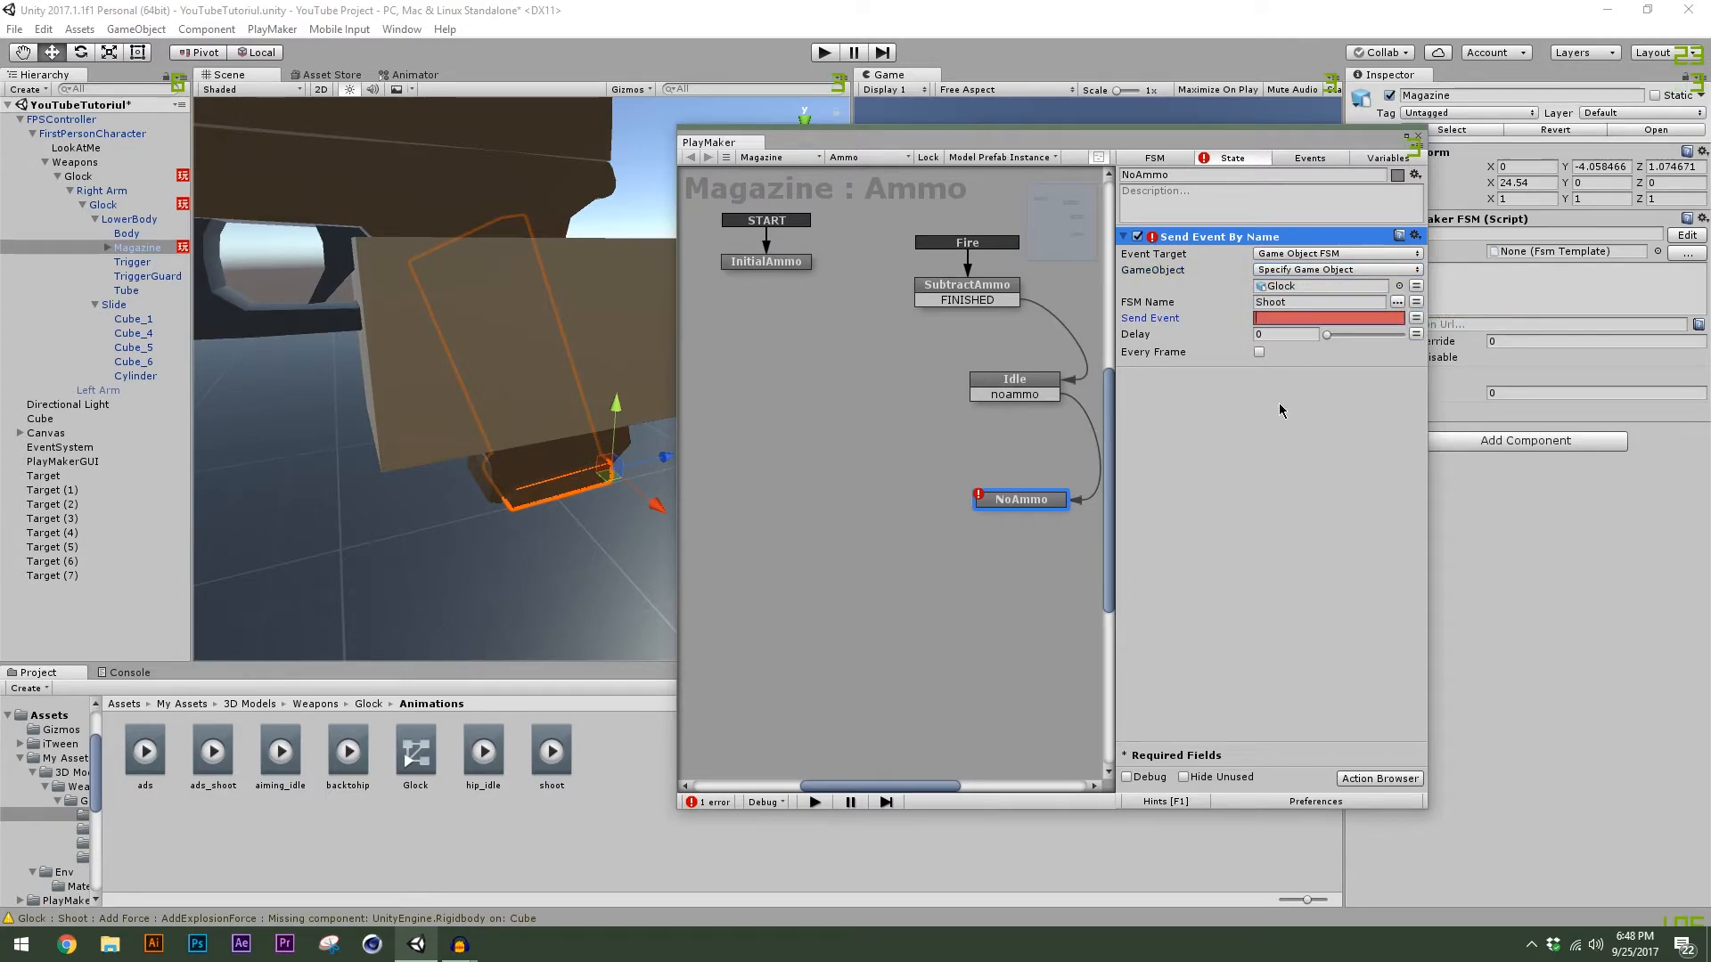
# Set the event sent by the Send Event By Name action to noammo.
pyautogui.write('NoAmm')
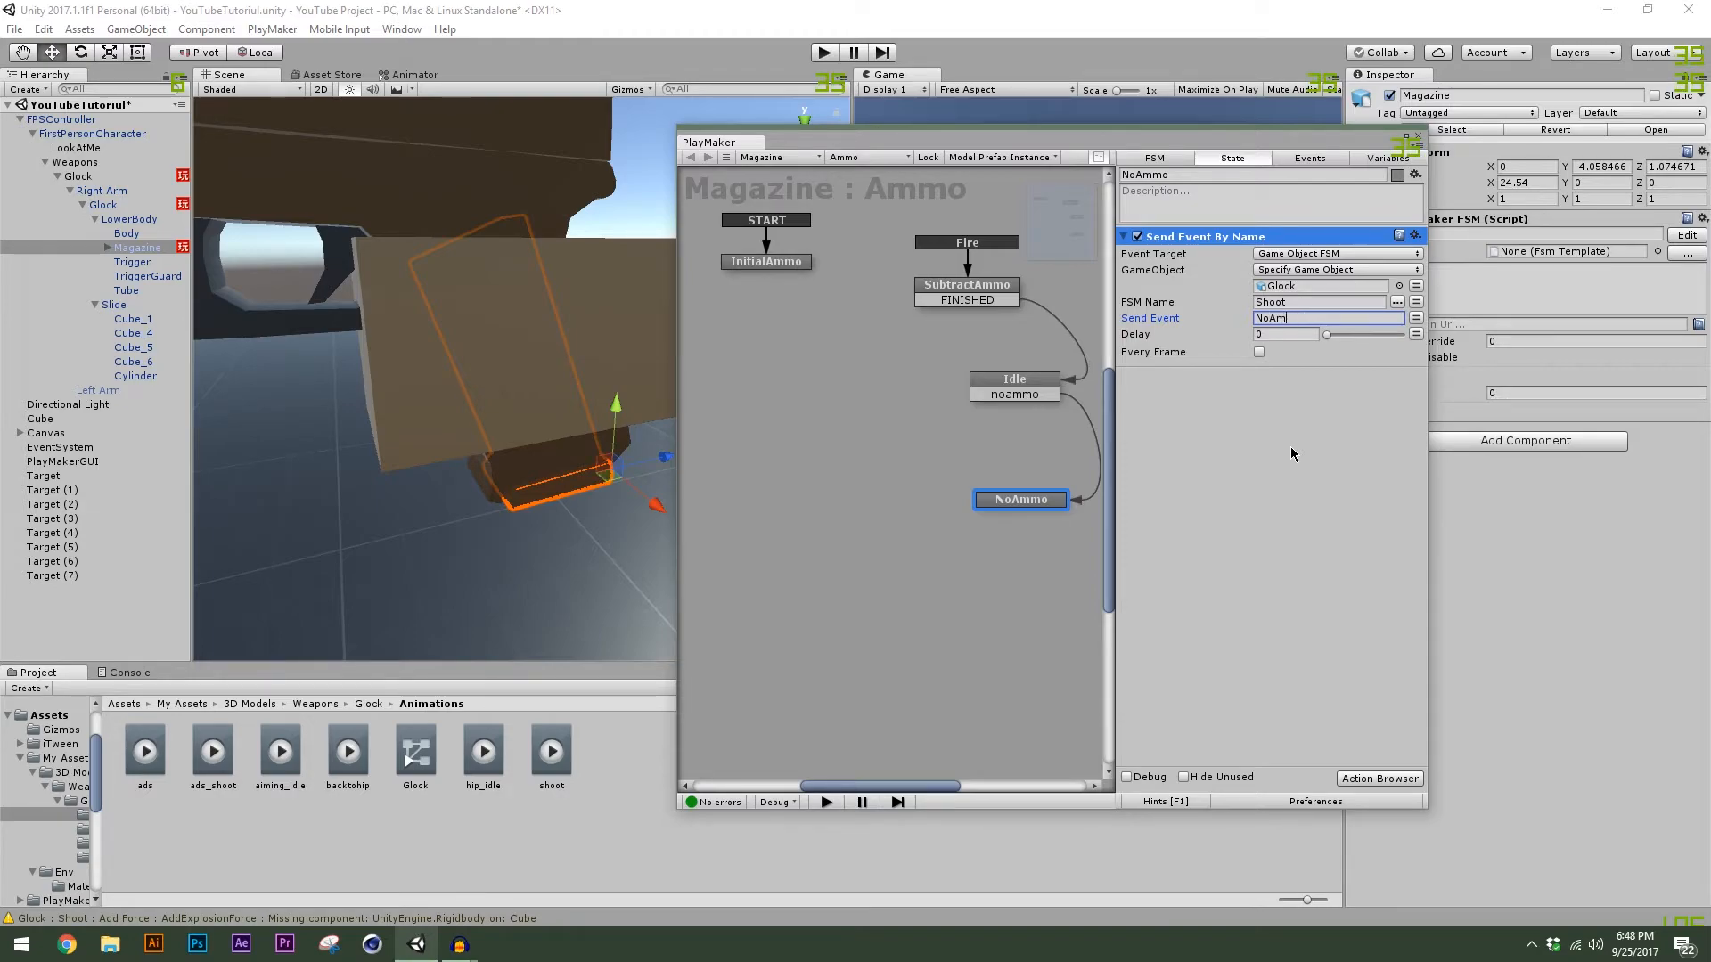
pyautogui.press('BackSpace')
pyautogui.press('BackSpace')
pyautogui.press('BackSpace')
pyautogui.press('BackSpace')
pyautogui.press('BackSpace')
pyautogui.write('noammo')
pyautogui.click(1286, 455)
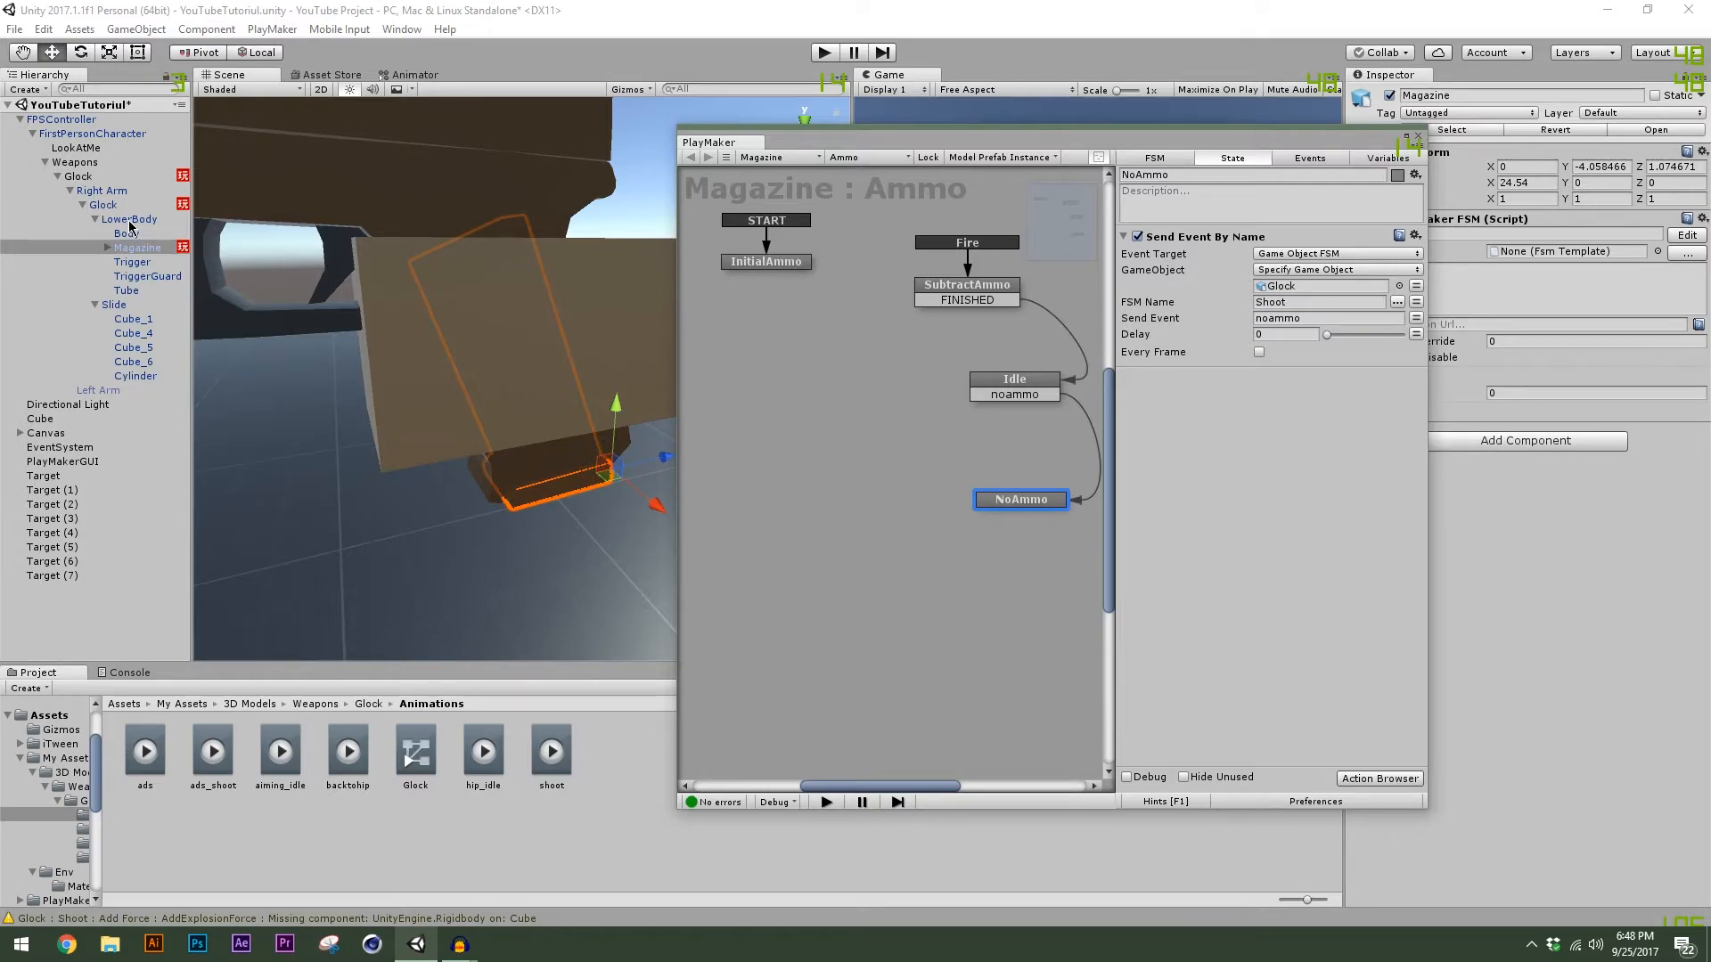
# Add a state named NoAmmo to the Glock's Shoot FSM.
pyautogui.click(105, 205)
pyautogui.moveTo(972, 149); pyautogui.dragTo(916, 154)
pyautogui.rightClick(747, 561)
pyautogui.click(779, 569)
pyautogui.click(1085, 178)
pyautogui.moveTo(1085, 178); pyautogui.dragTo(960, 180)
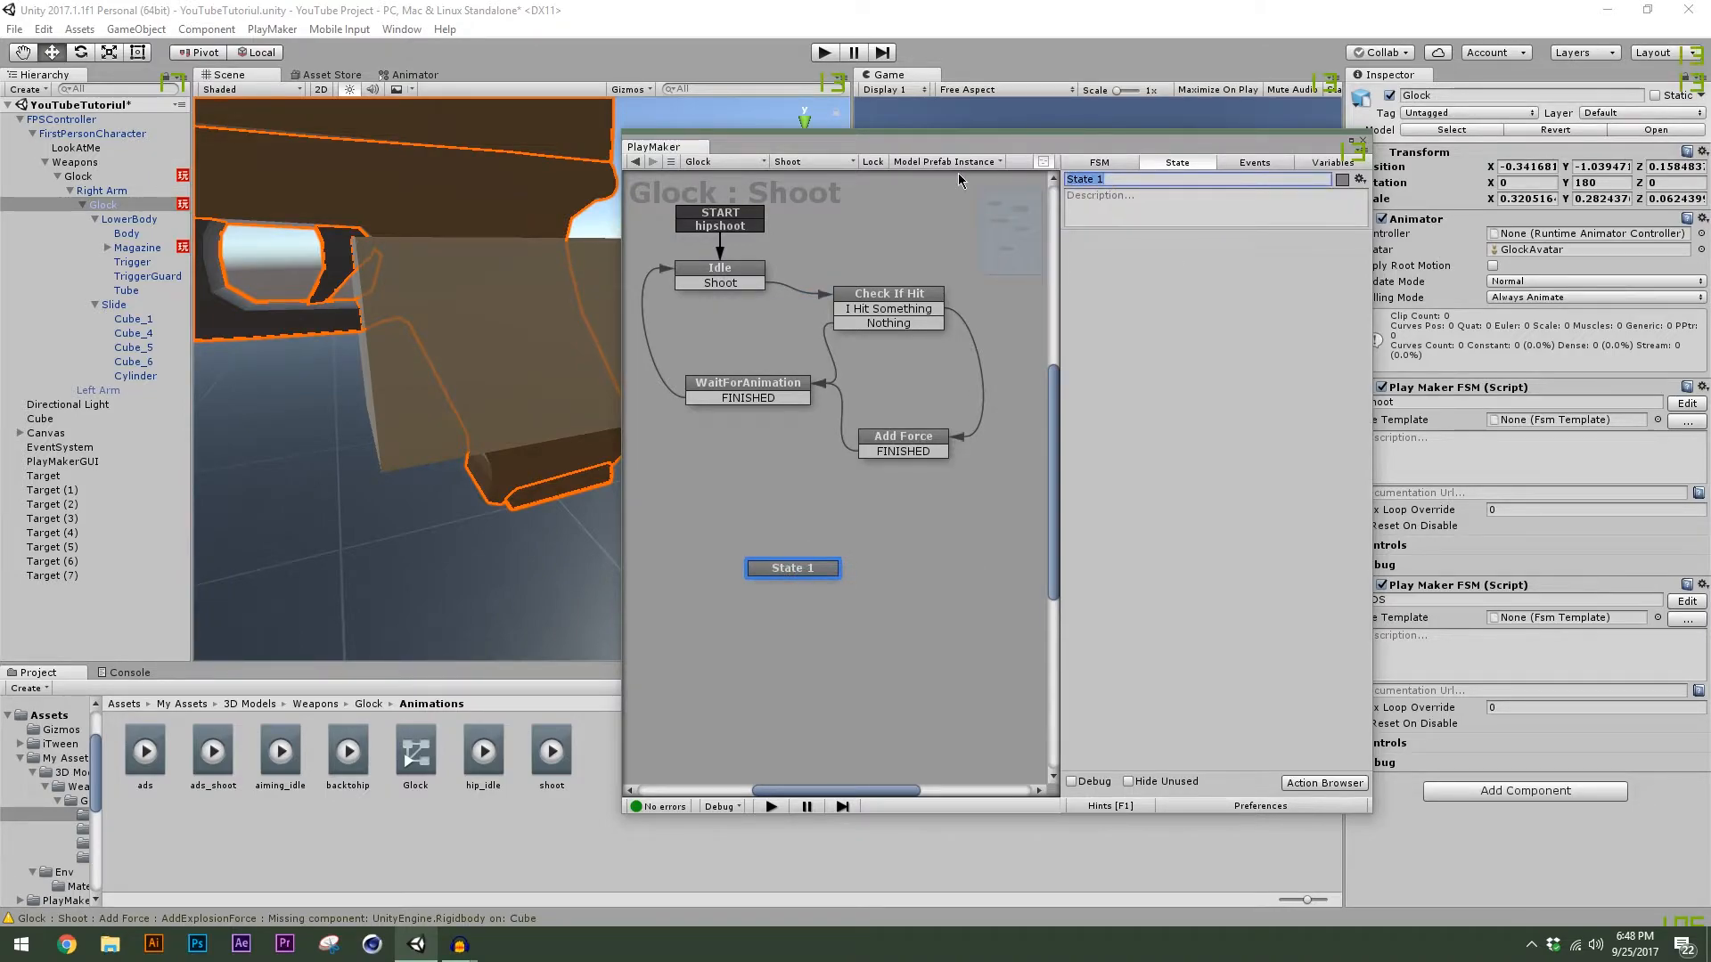
pyautogui.write('NoAmmo')
# Add an event named noammo to the Shoot FSM.
pyautogui.click(1266, 162)
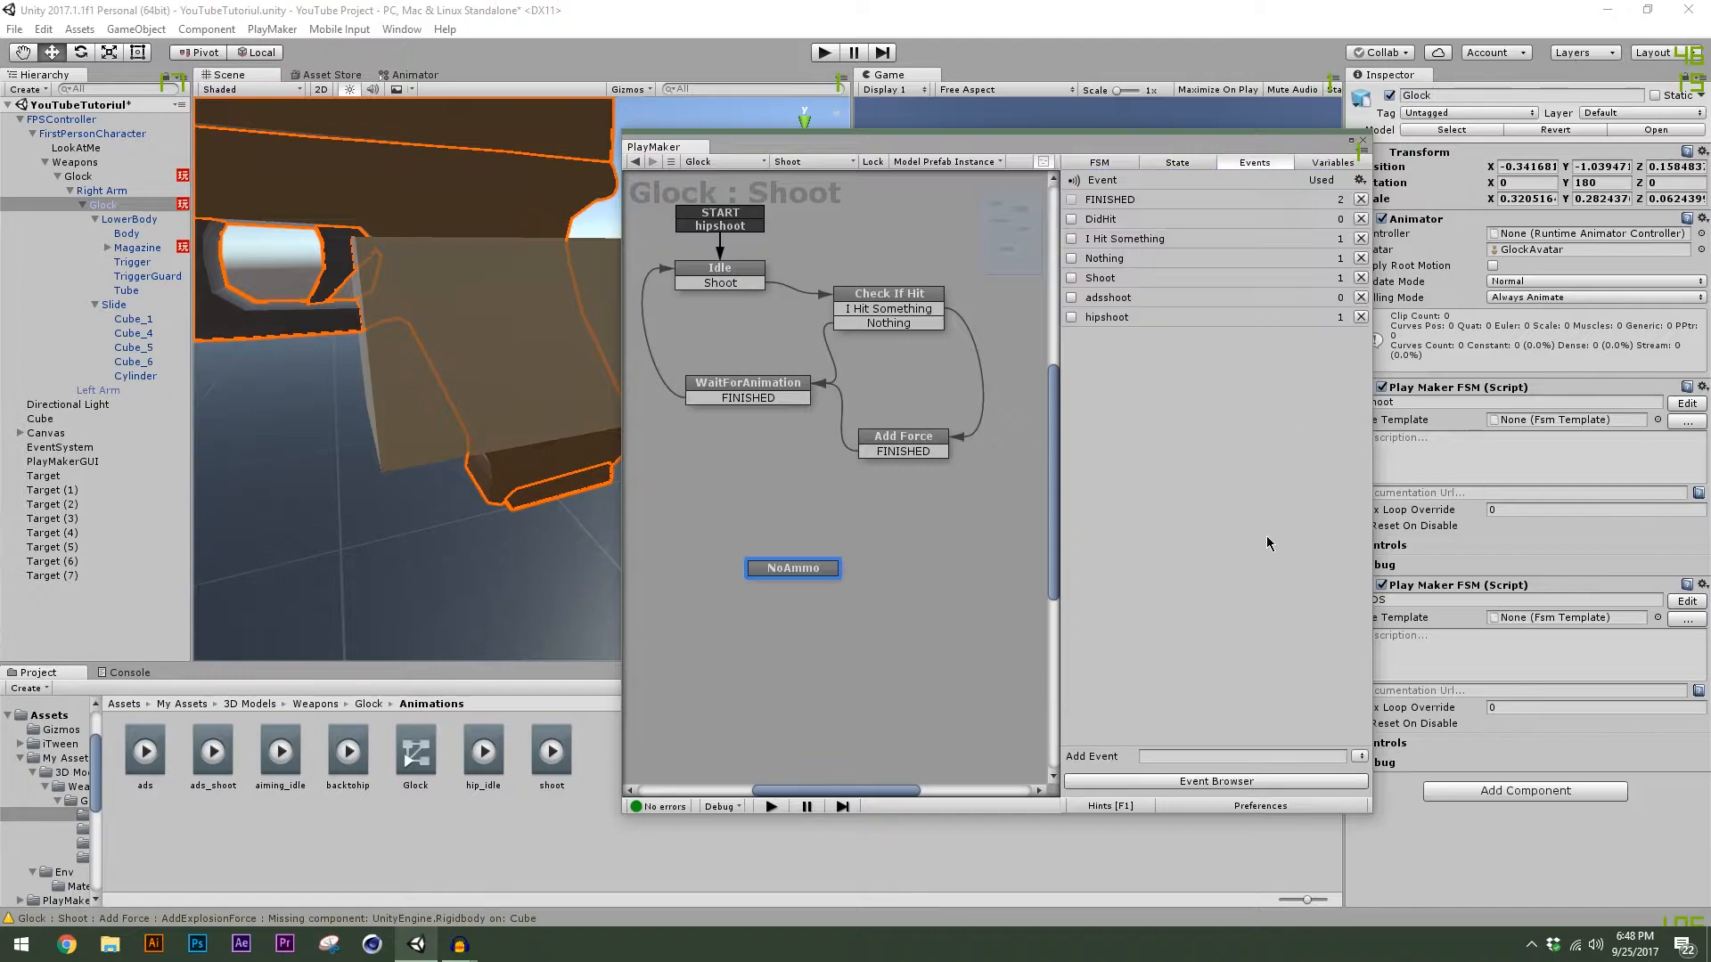
pyautogui.click(1159, 756)
pyautogui.write('noammo')
pyautogui.press('Return')
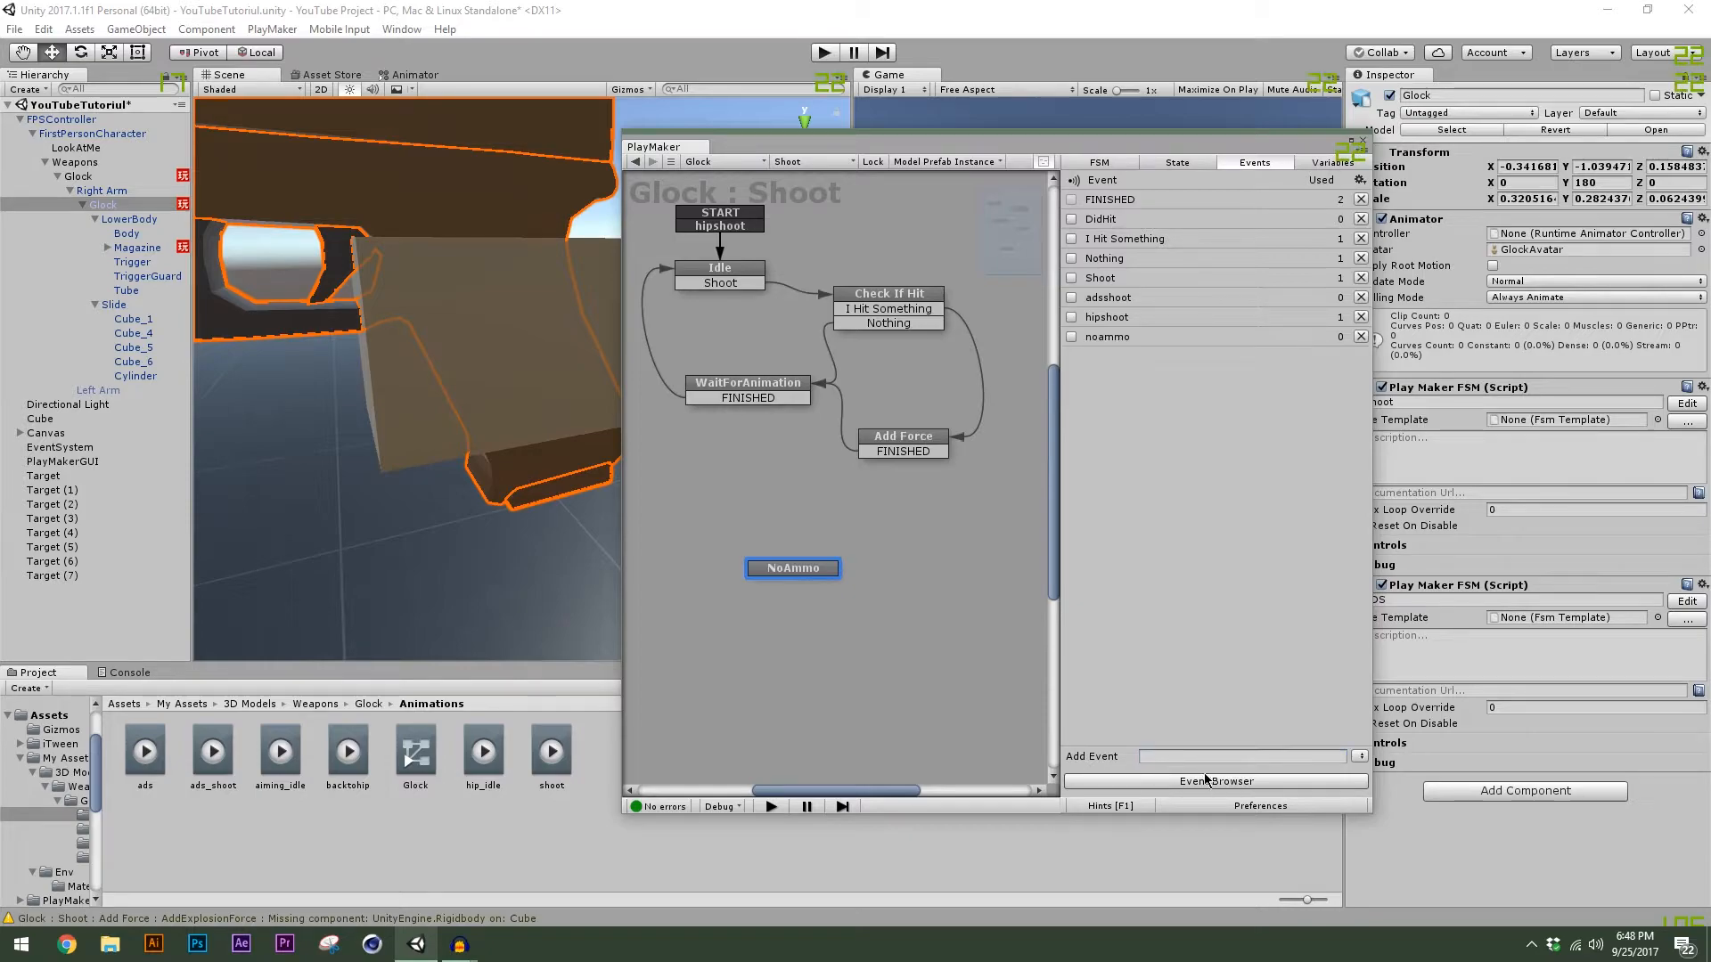
# Give the Shoot FSM's NoAmmo state a noammo global transition and move the state closer beneath WaitForAnimation.
pyautogui.rightClick(792, 569)
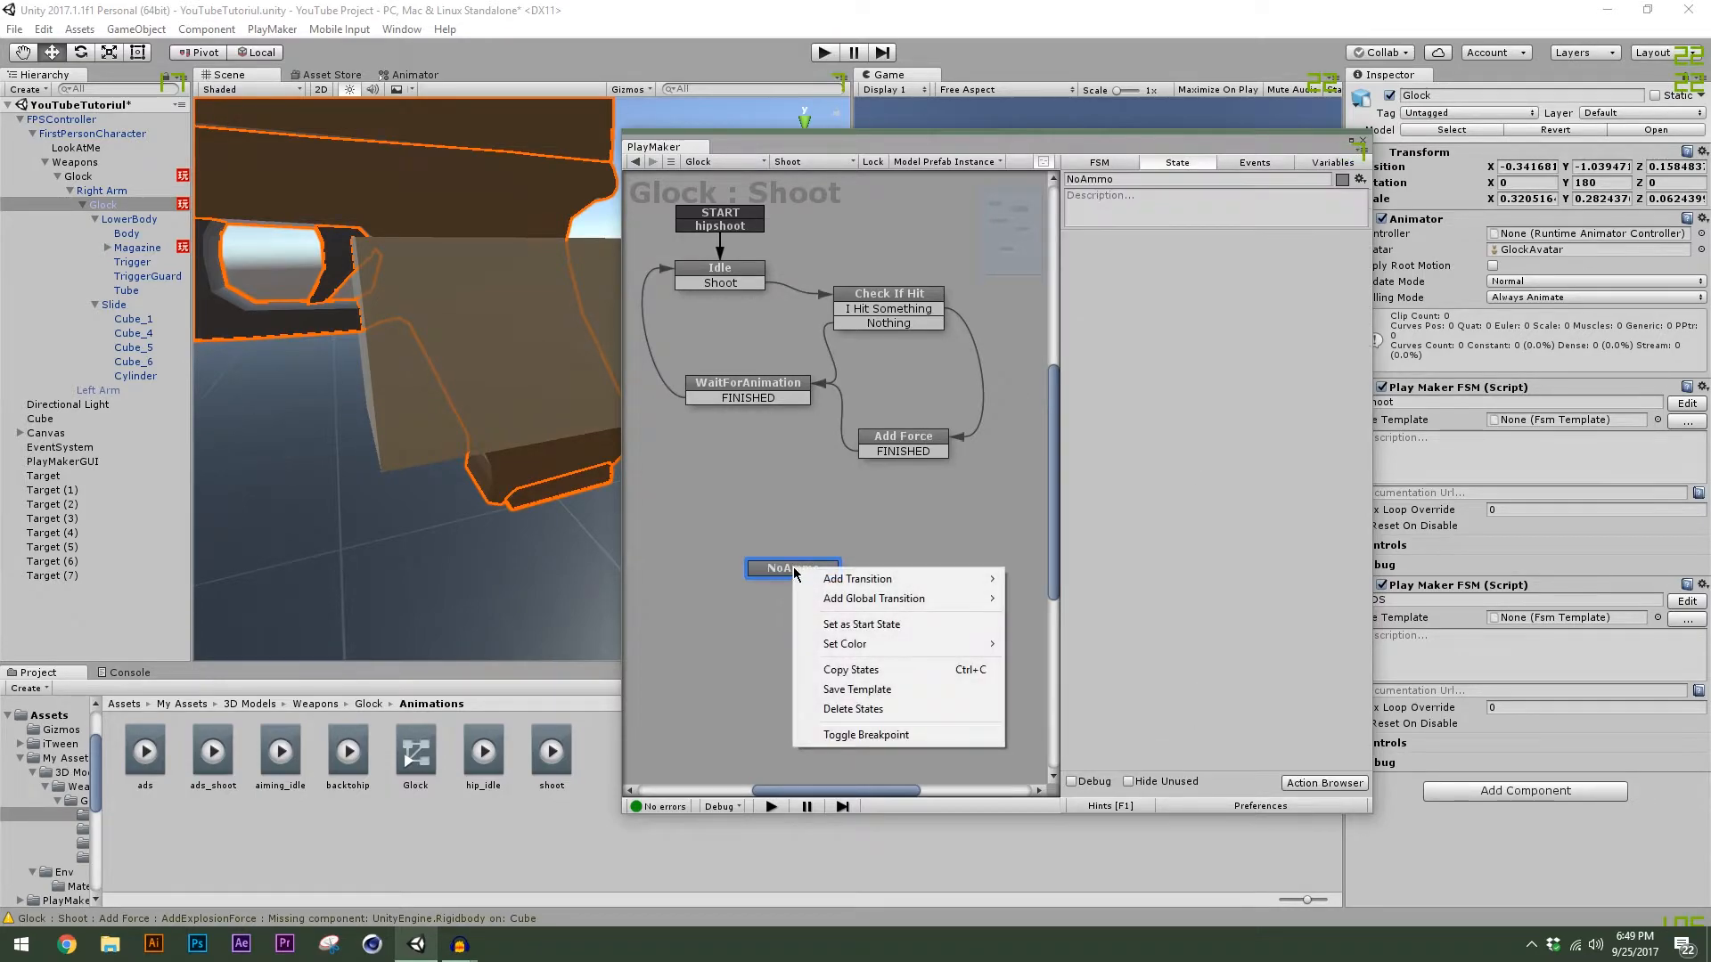
pyautogui.moveTo(891, 598)
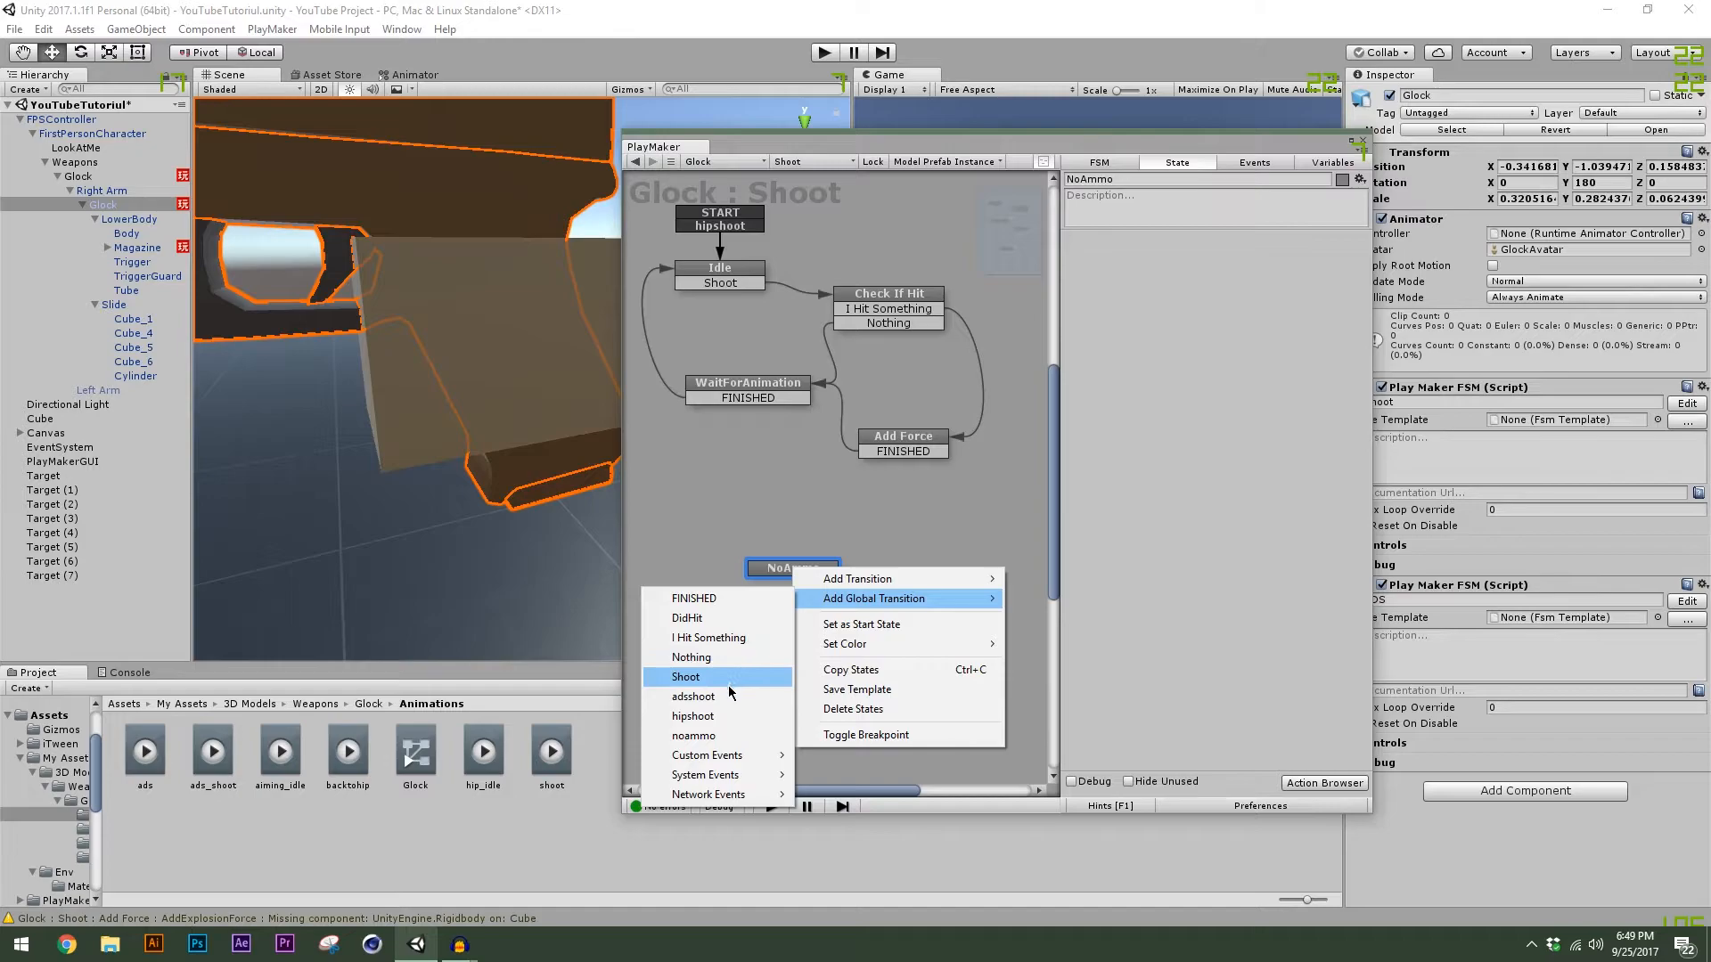
pyautogui.click(704, 735)
pyautogui.moveTo(794, 564); pyautogui.dragTo(774, 533)
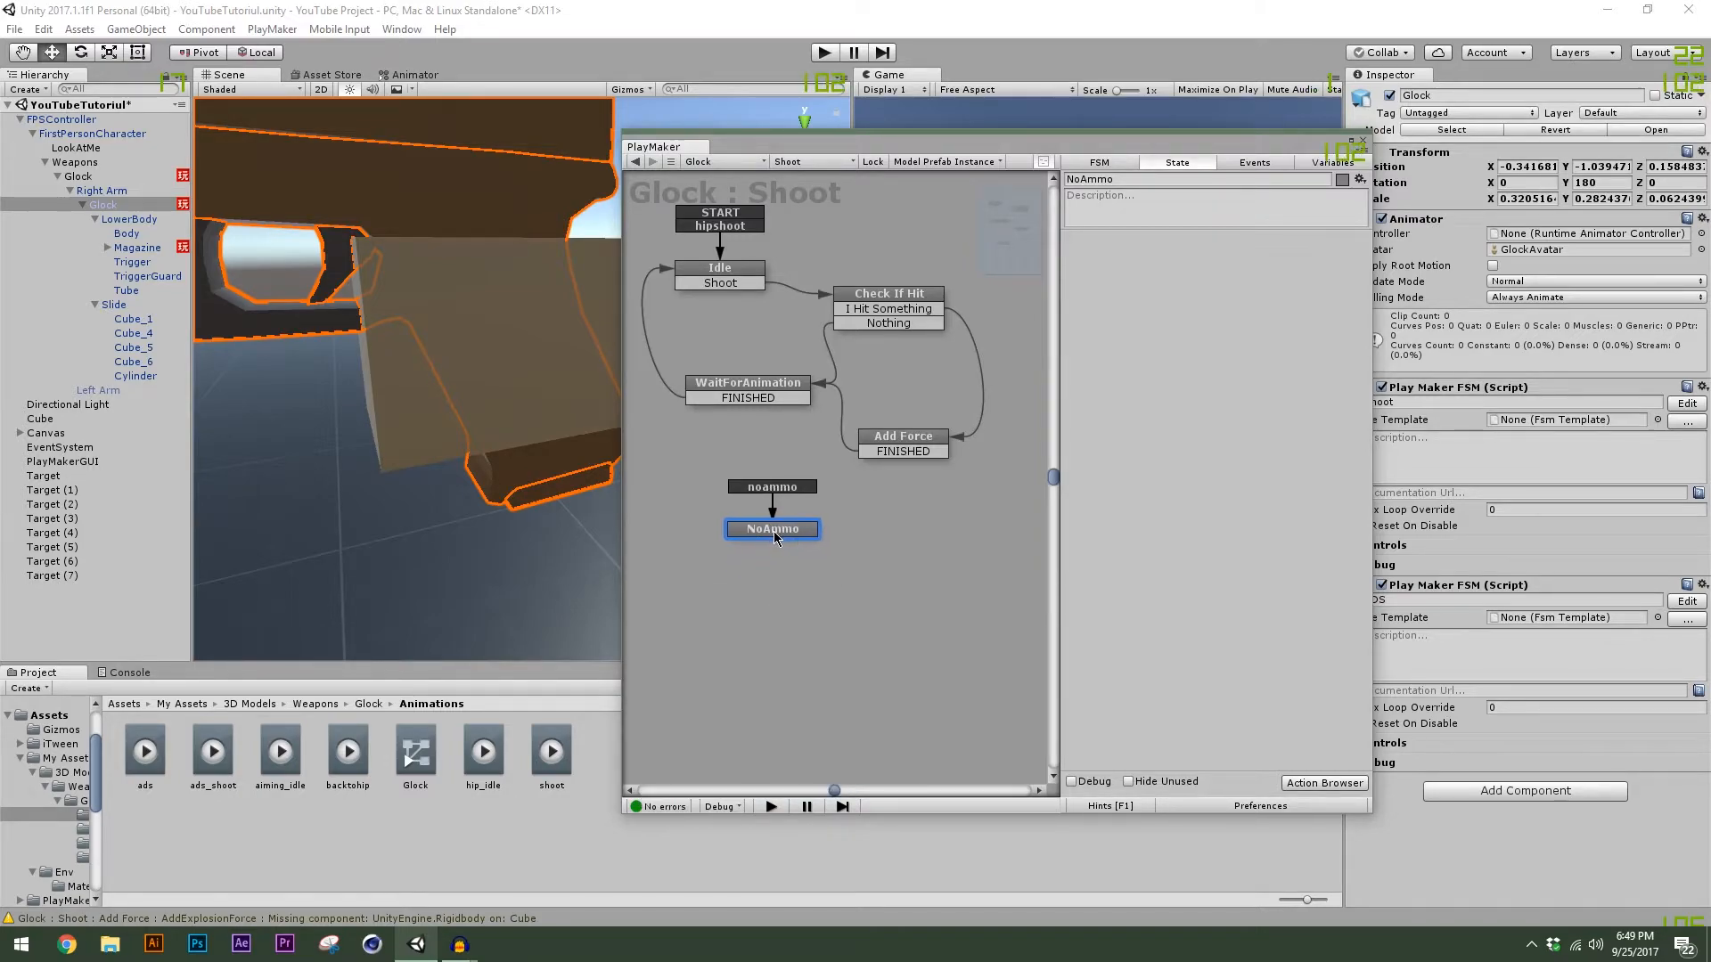
# Run the game with the Shoot FSM beside the Game view, fire until ammo runs out, and stop play mode.
pyautogui.moveTo(961, 150); pyautogui.dragTo(394, 138)
pyautogui.click(825, 52)
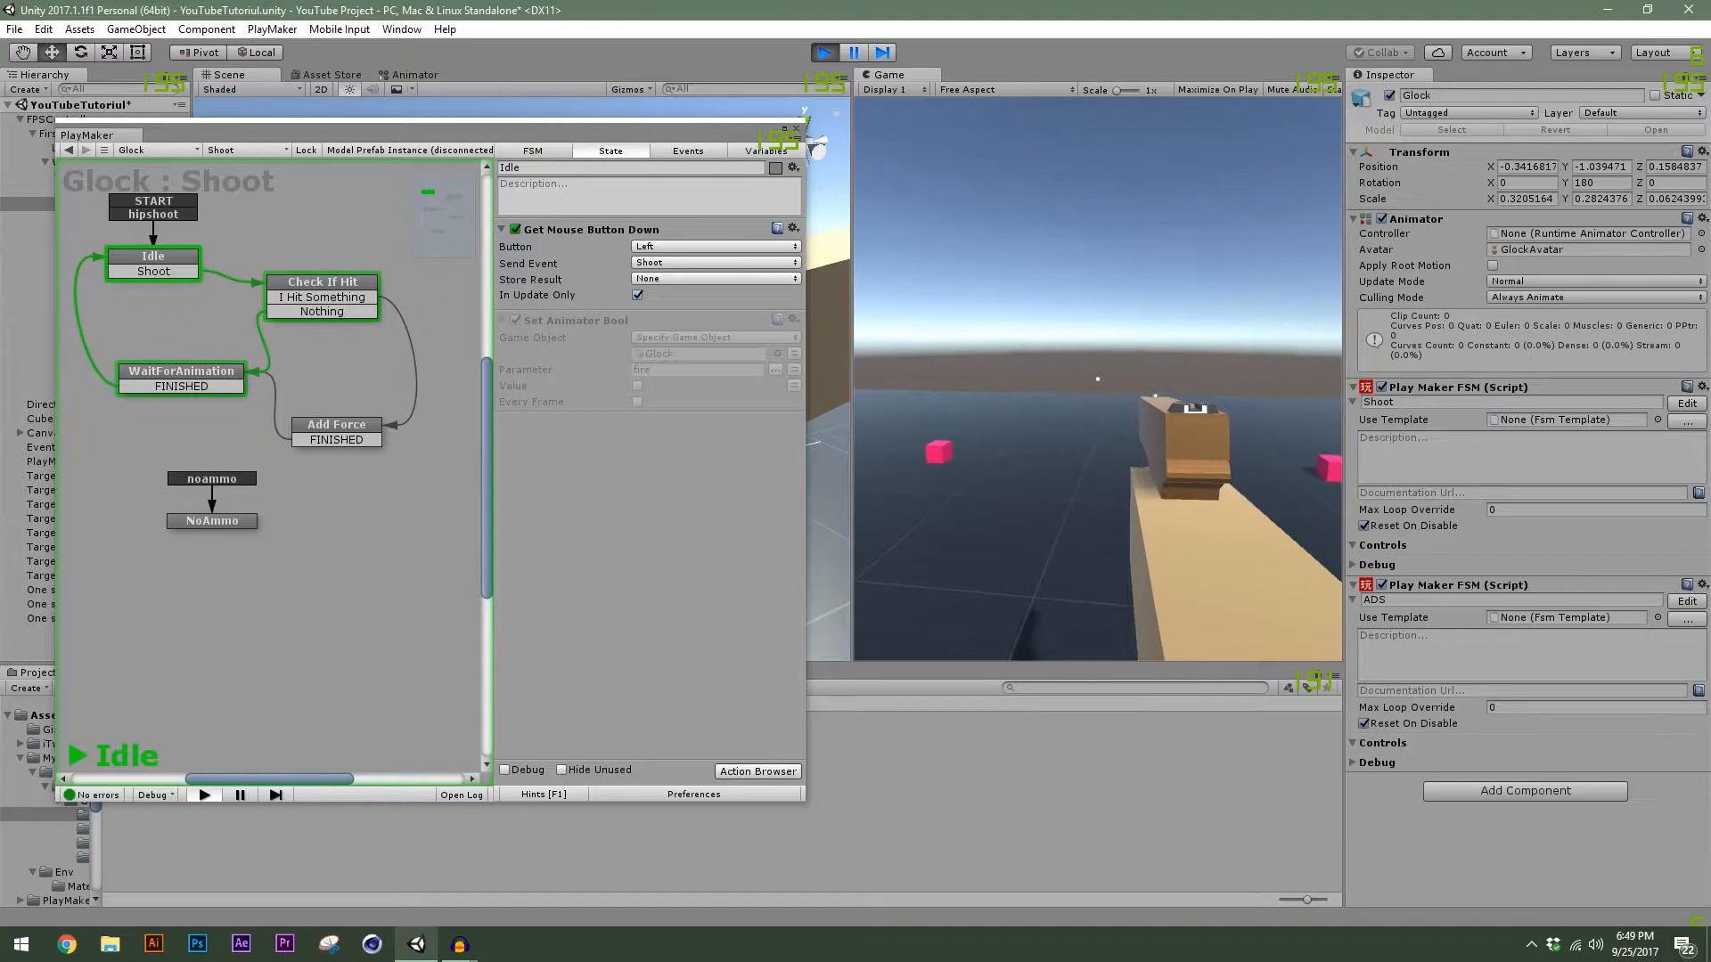
pyautogui.click(1098, 378)
pyautogui.click(1098, 379)
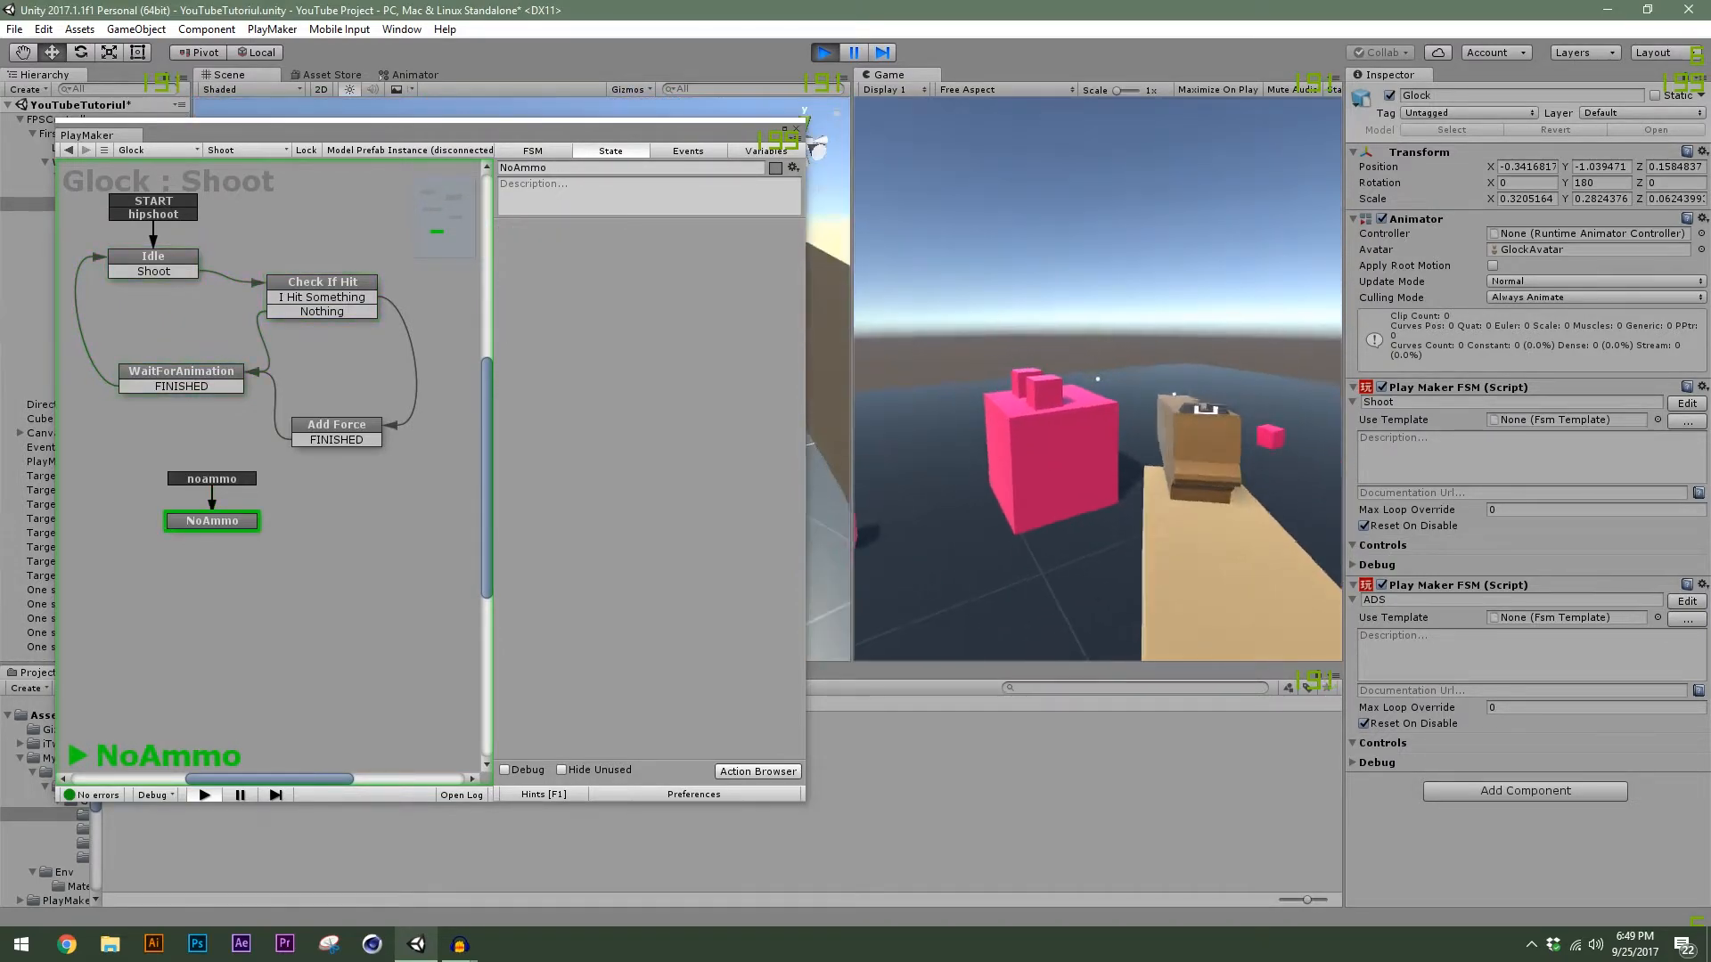
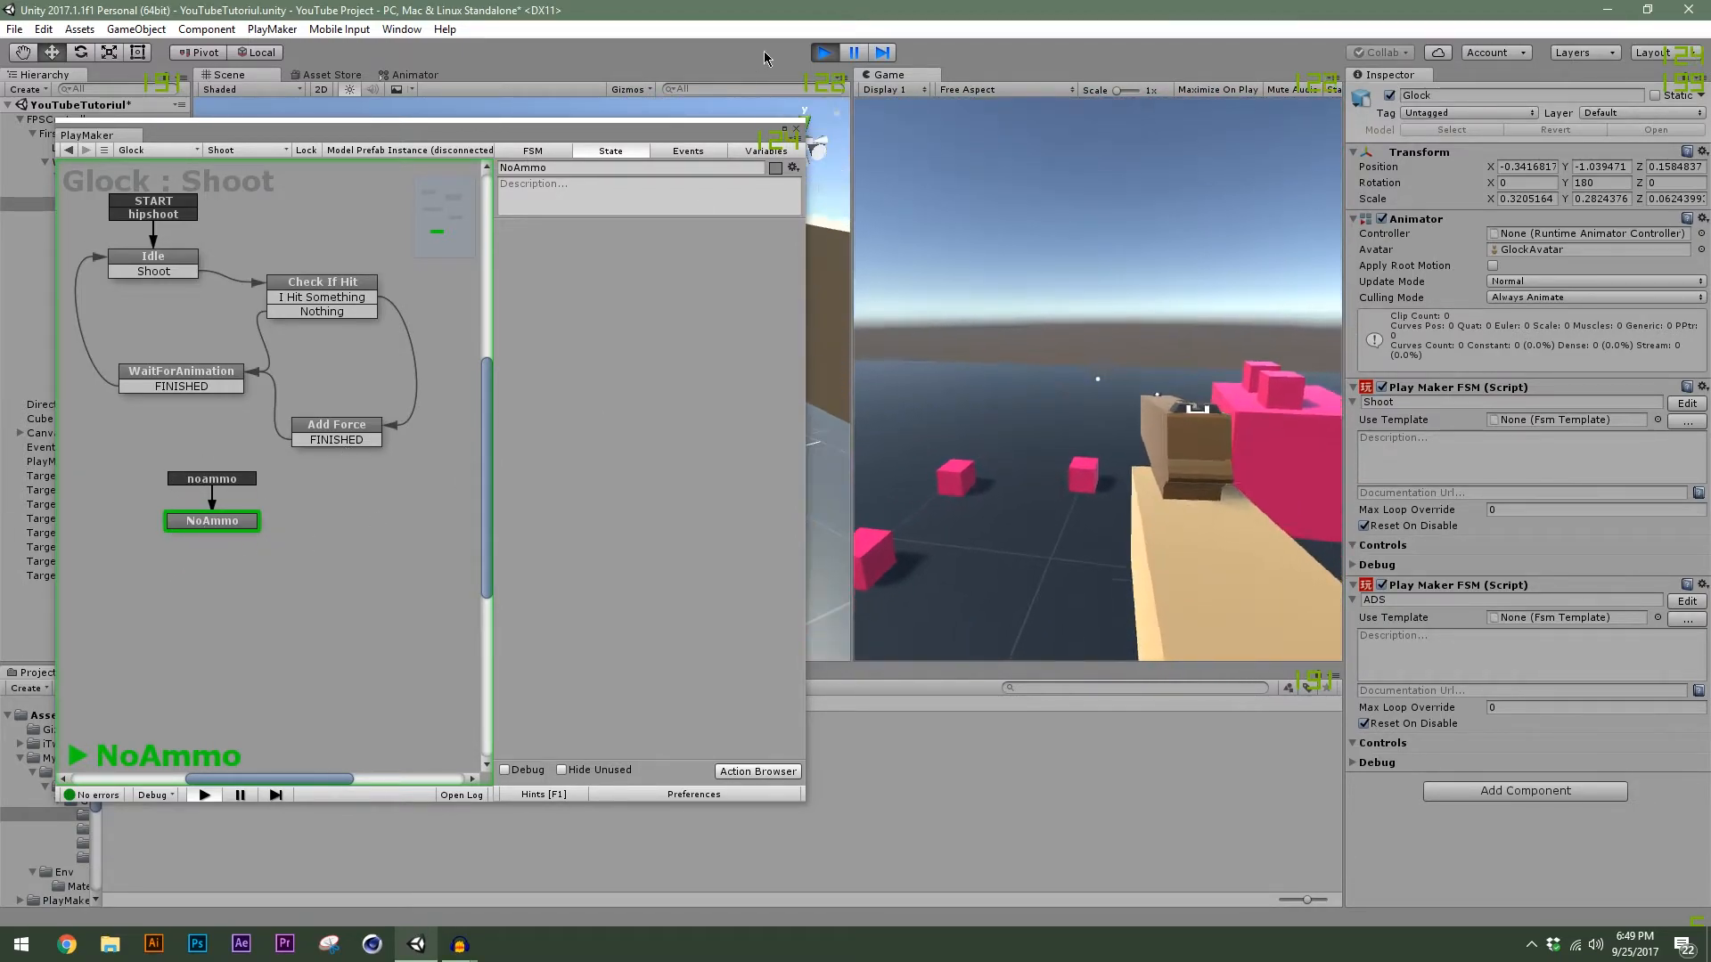
pyautogui.click(824, 51)
# Add a Wait action to the Shoot FSM's NoAmmo state.
pyautogui.moveTo(646, 139); pyautogui.dragTo(1178, 151)
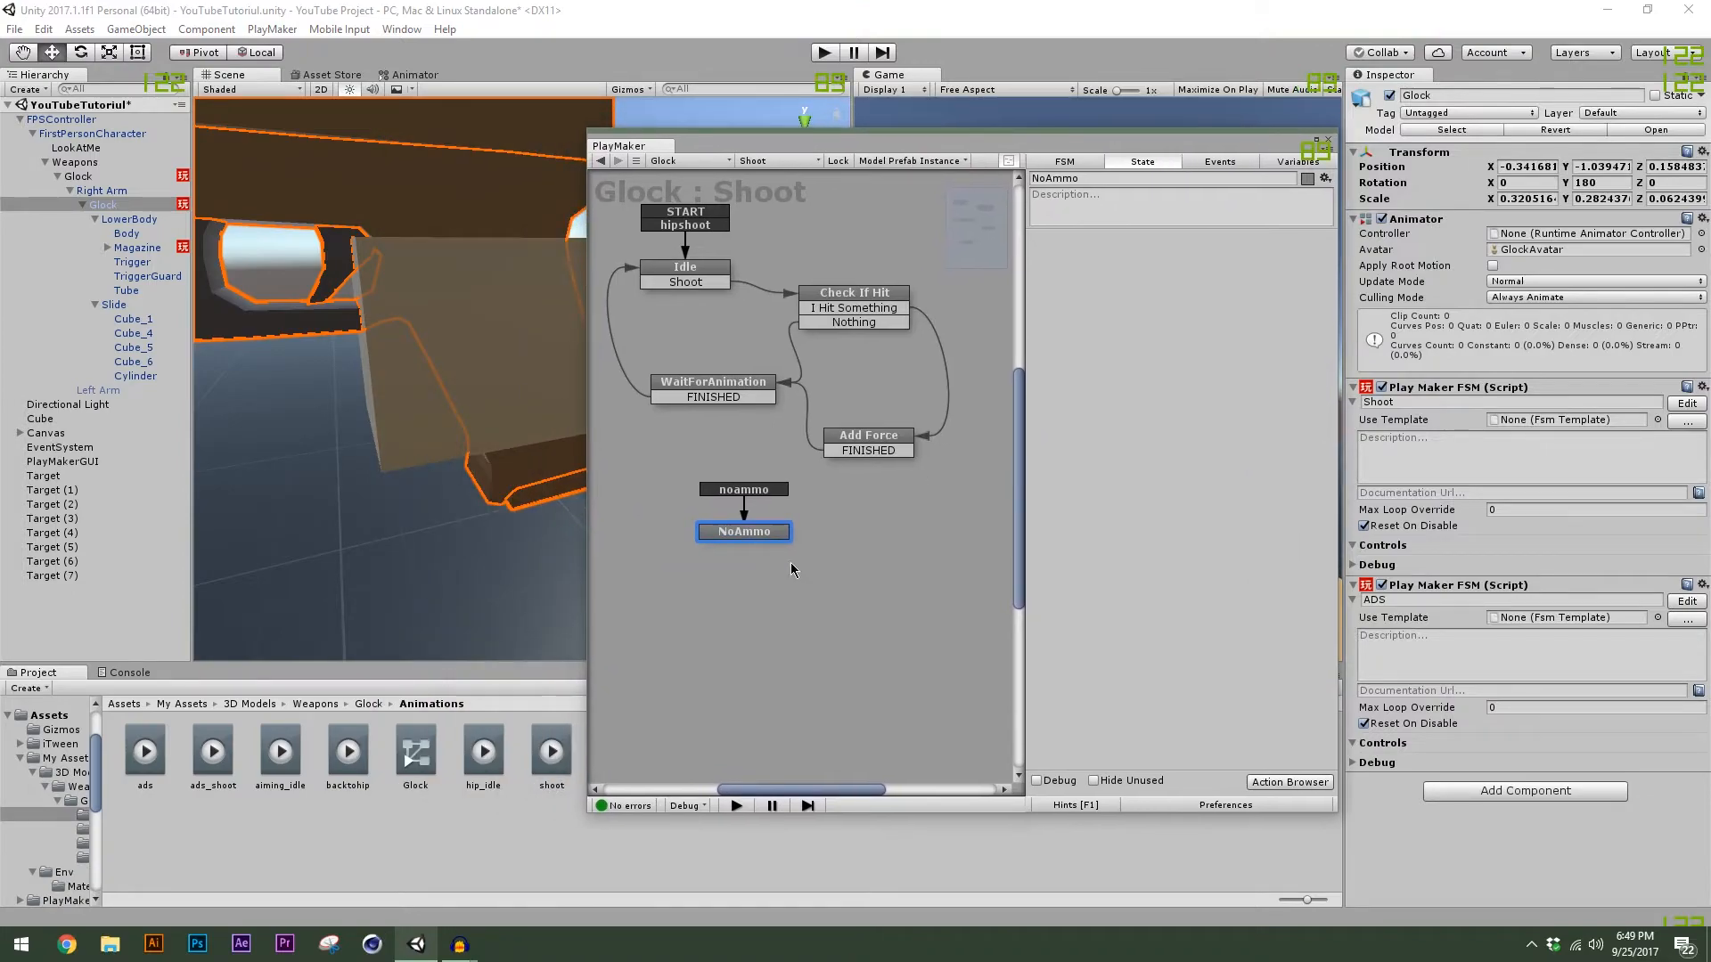
pyautogui.click(750, 565)
pyautogui.click(762, 540)
pyautogui.click(1271, 788)
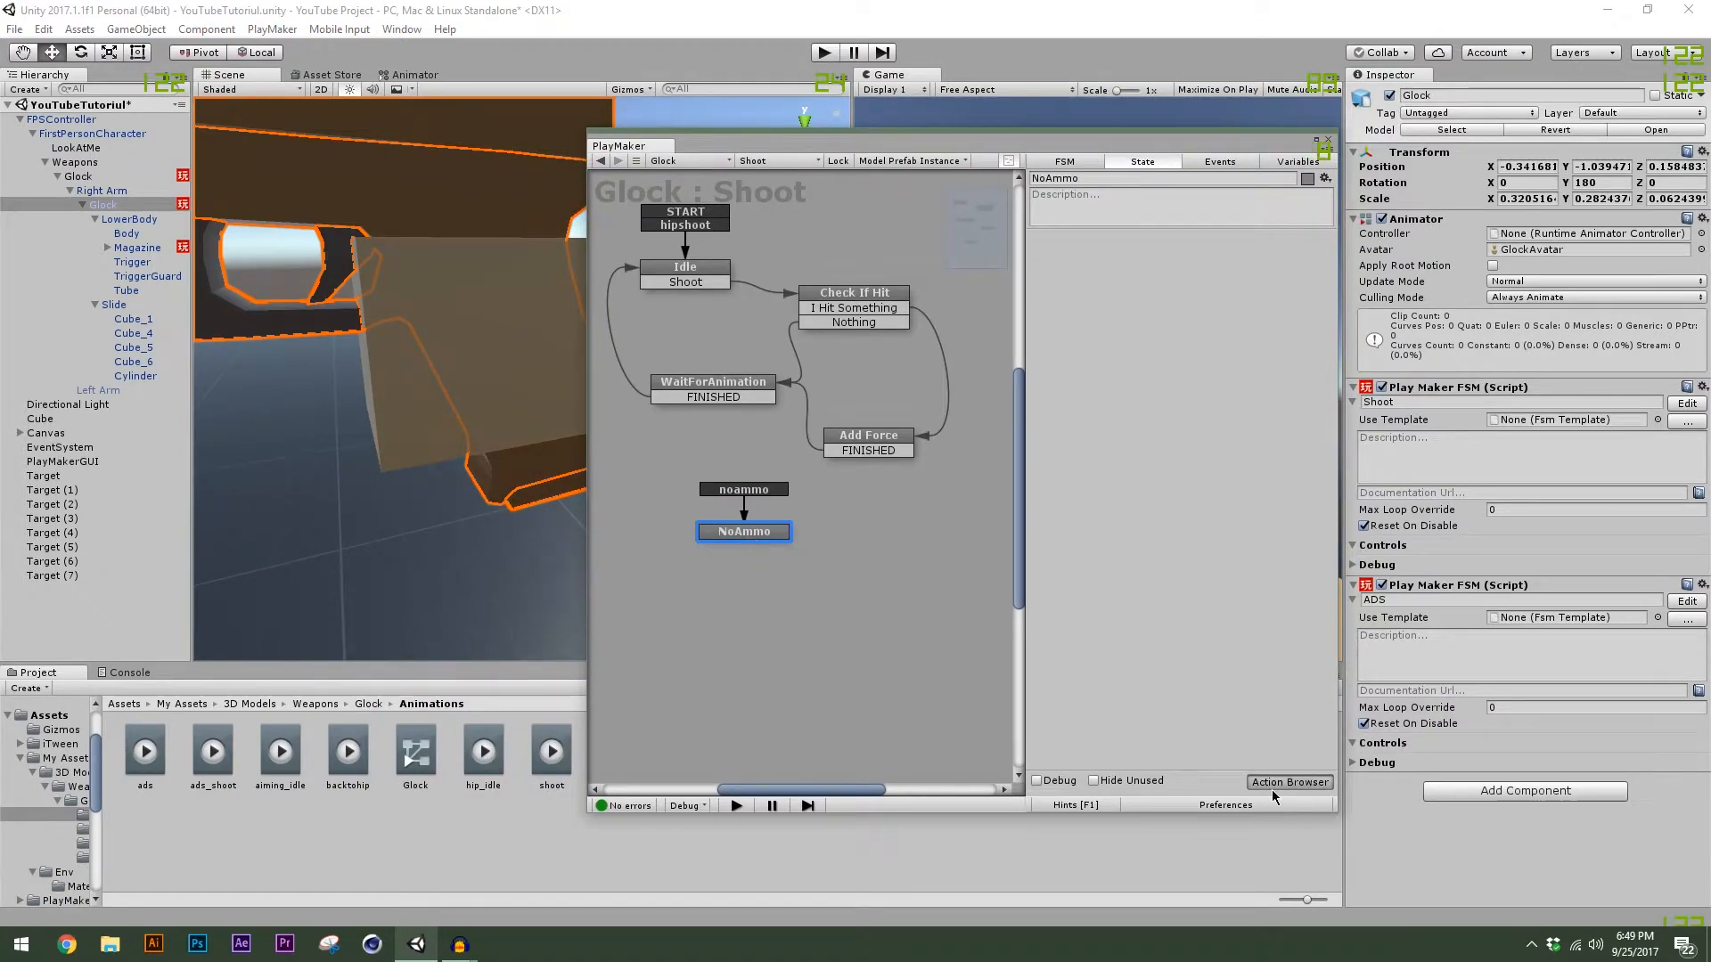
pyautogui.write('wa')
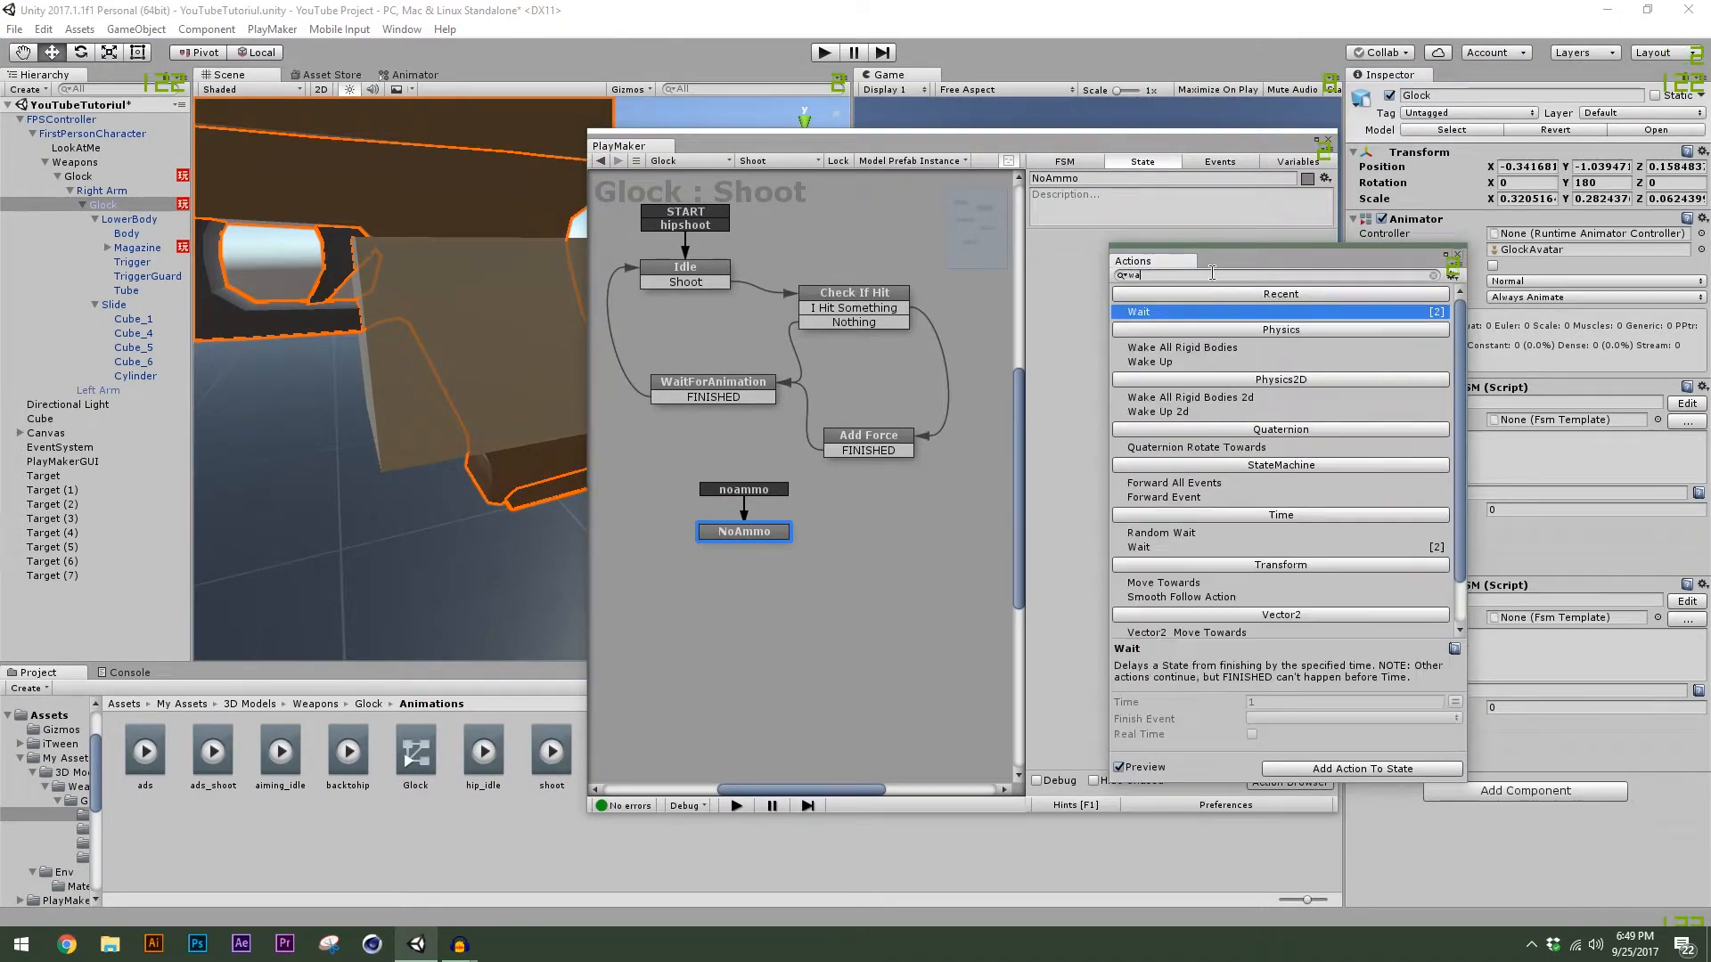
pyautogui.press('Return')
pyautogui.click(1458, 259)
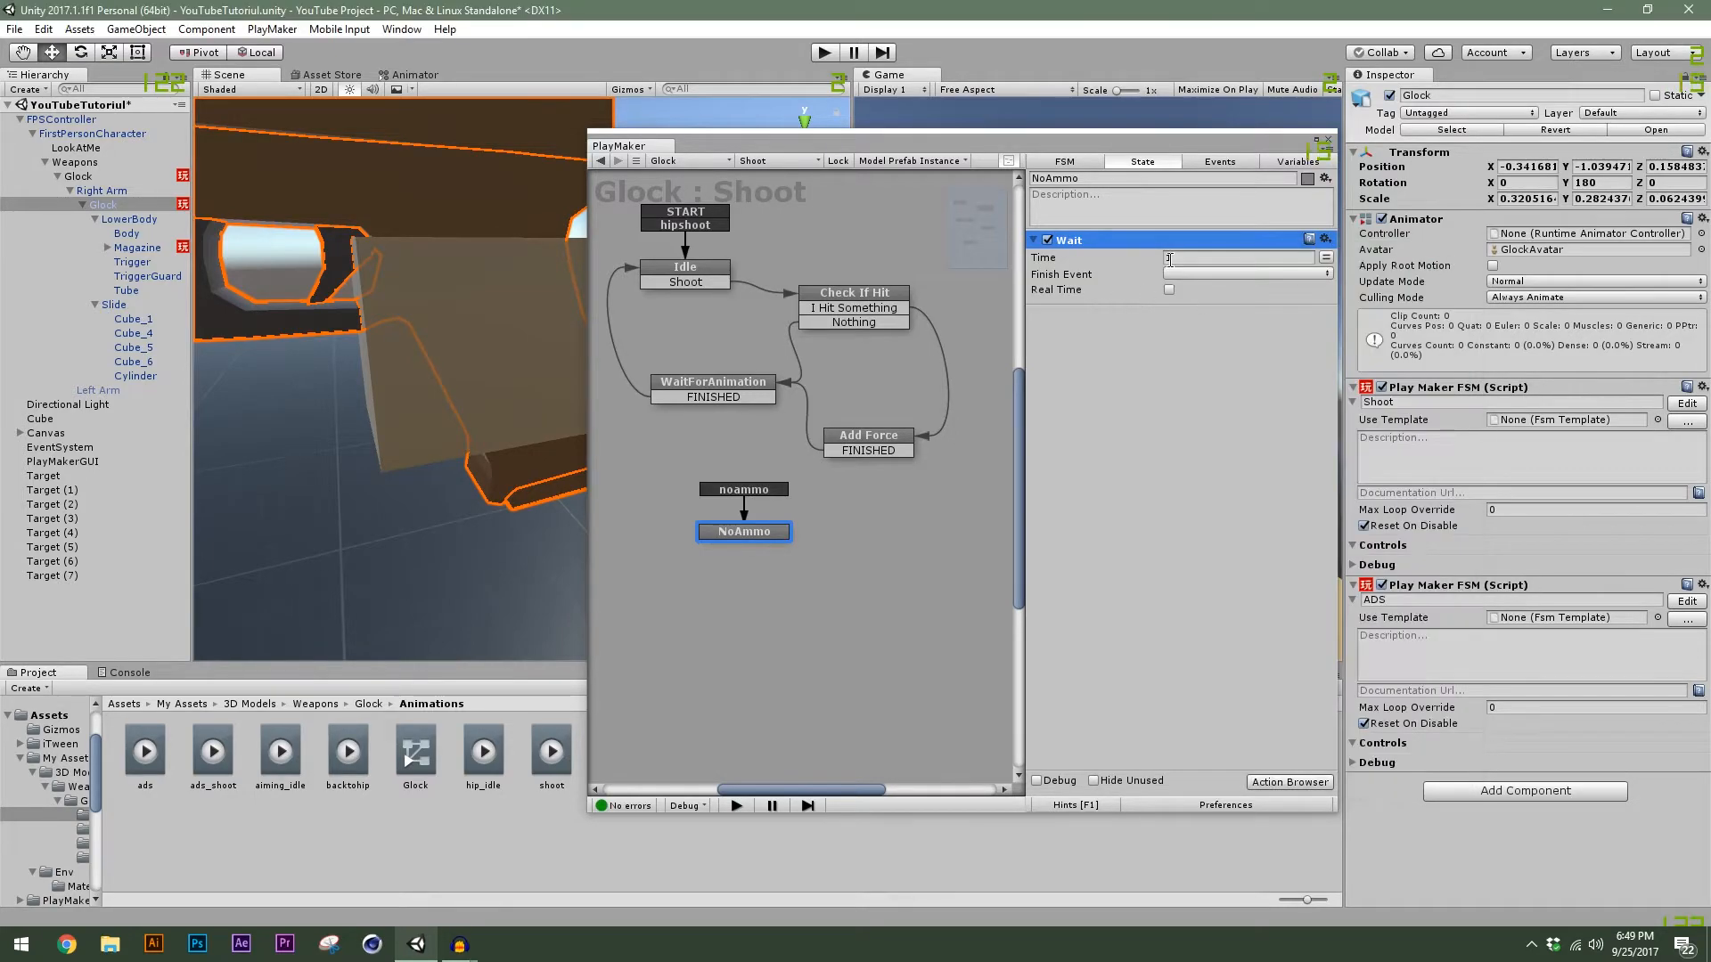
# Set the NoAmmo state's Wait time to 0.0005, matching the Wait action in WaitForAnimation.
pyautogui.click(724, 383)
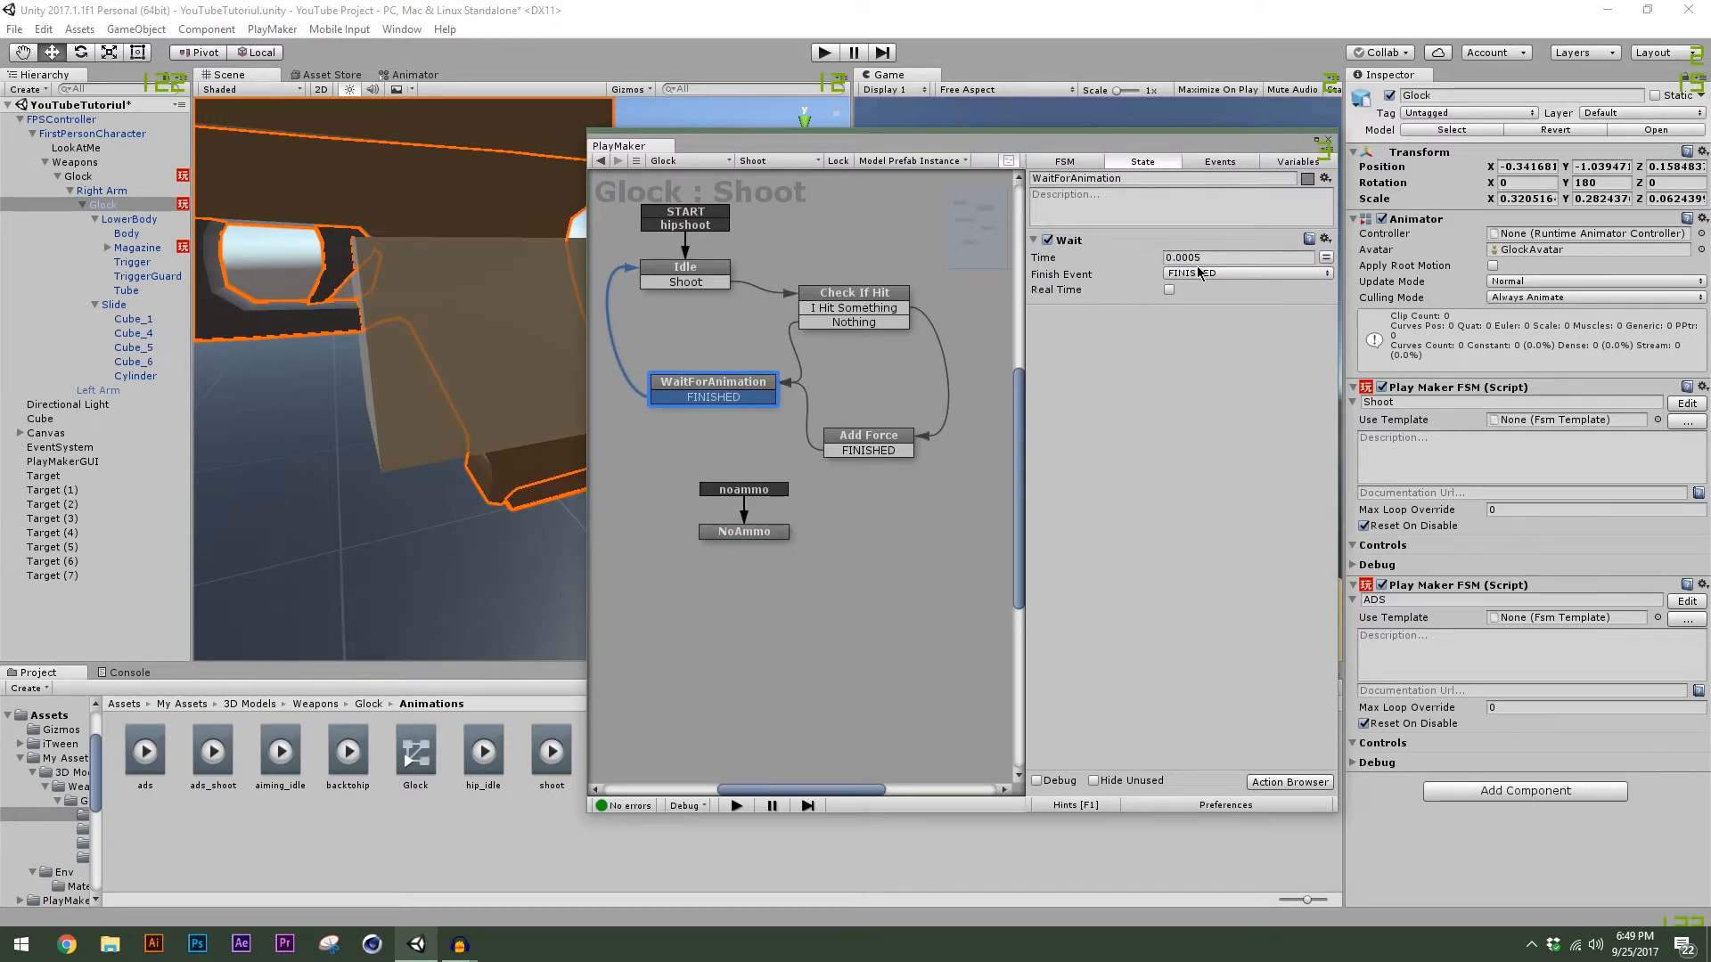
pyautogui.click(741, 533)
pyautogui.click(1176, 257)
pyautogui.write('0.0005')
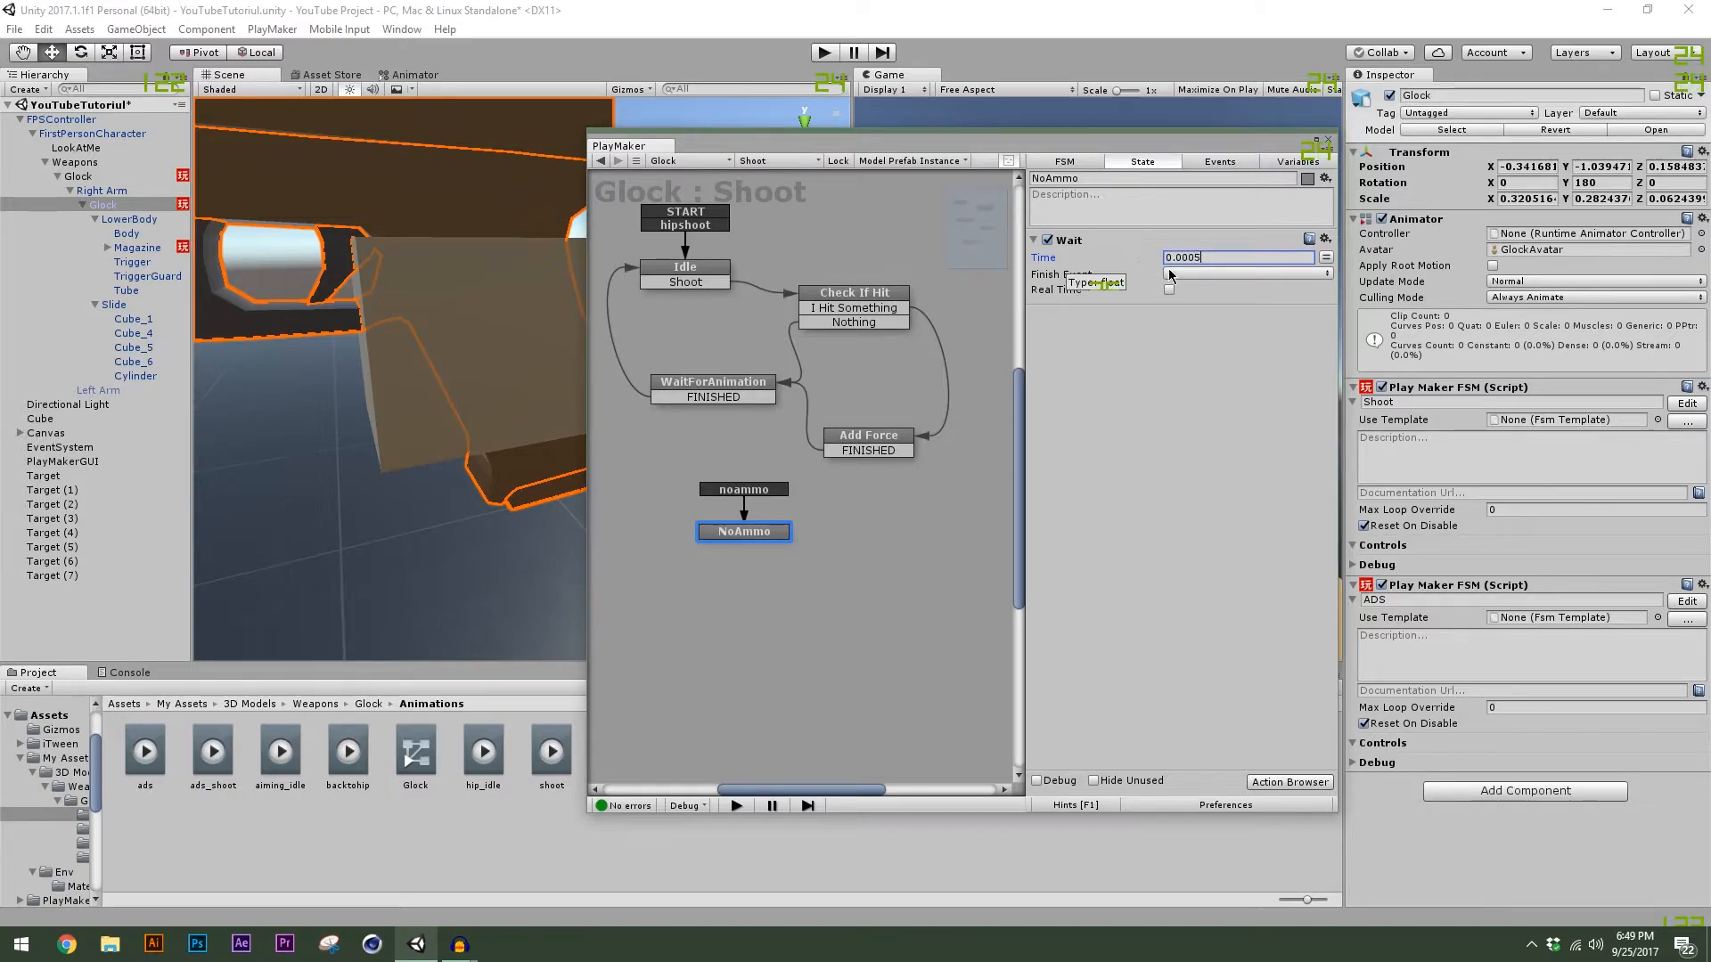
pyautogui.click(1246, 274)
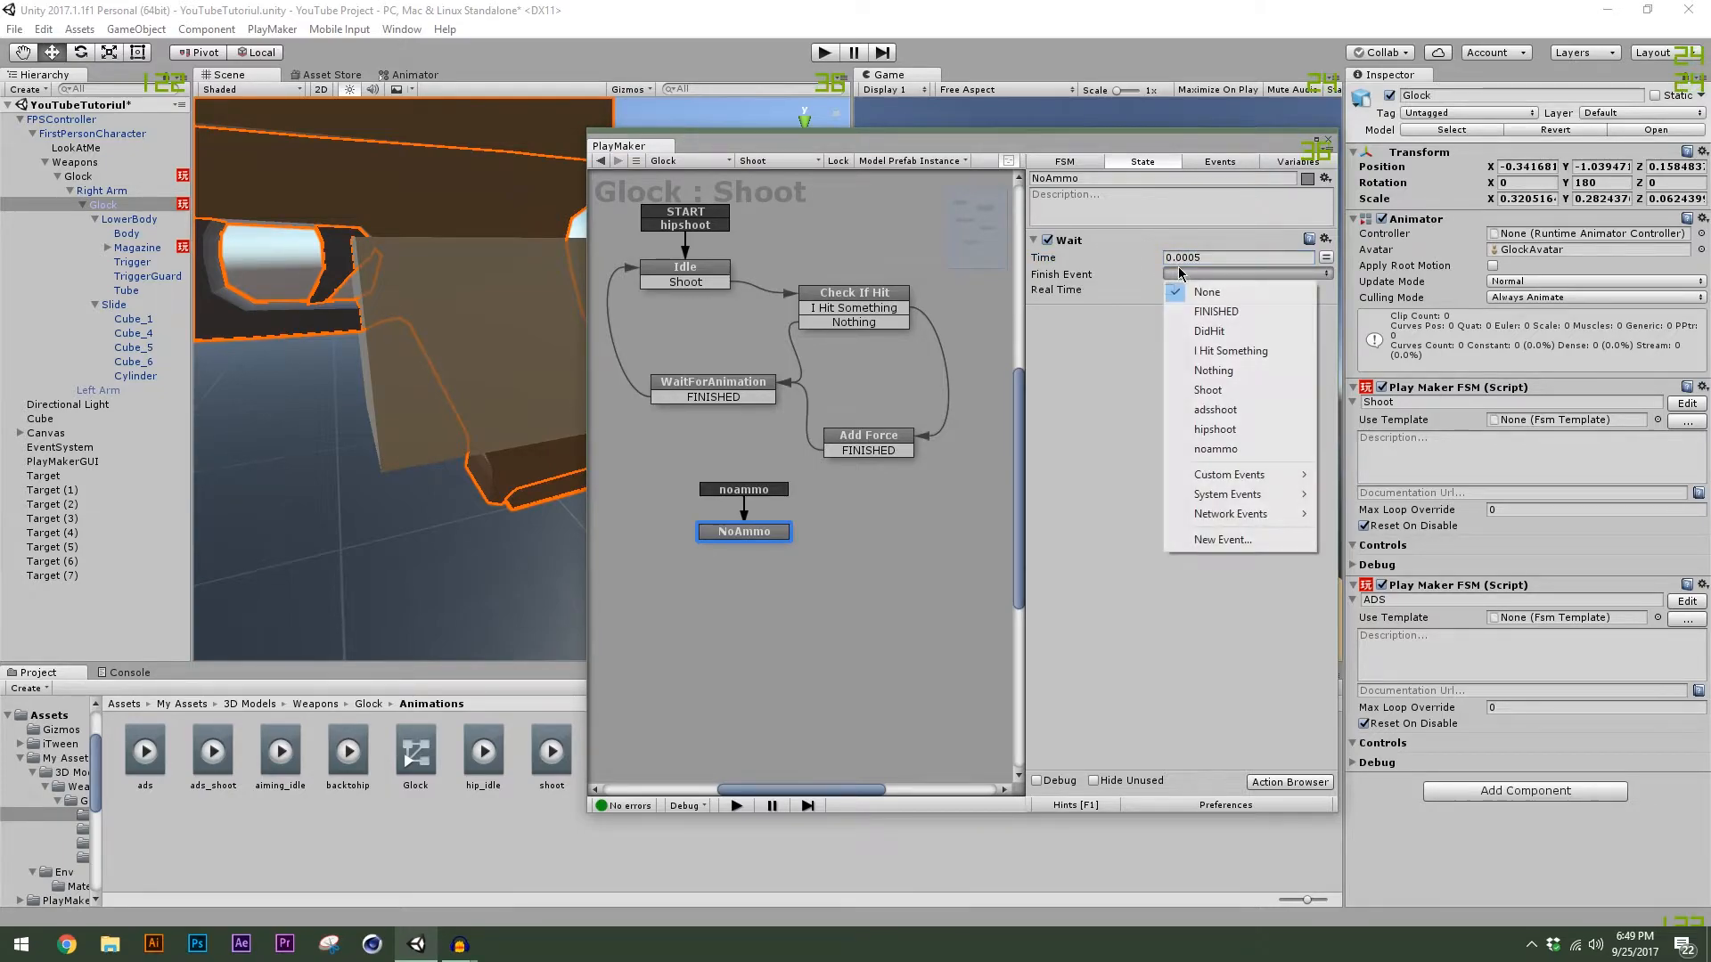
pyautogui.click(1085, 371)
# Rename the Shoot FSM's NoAmmo state as AnimationWait.
pyautogui.click(1031, 179)
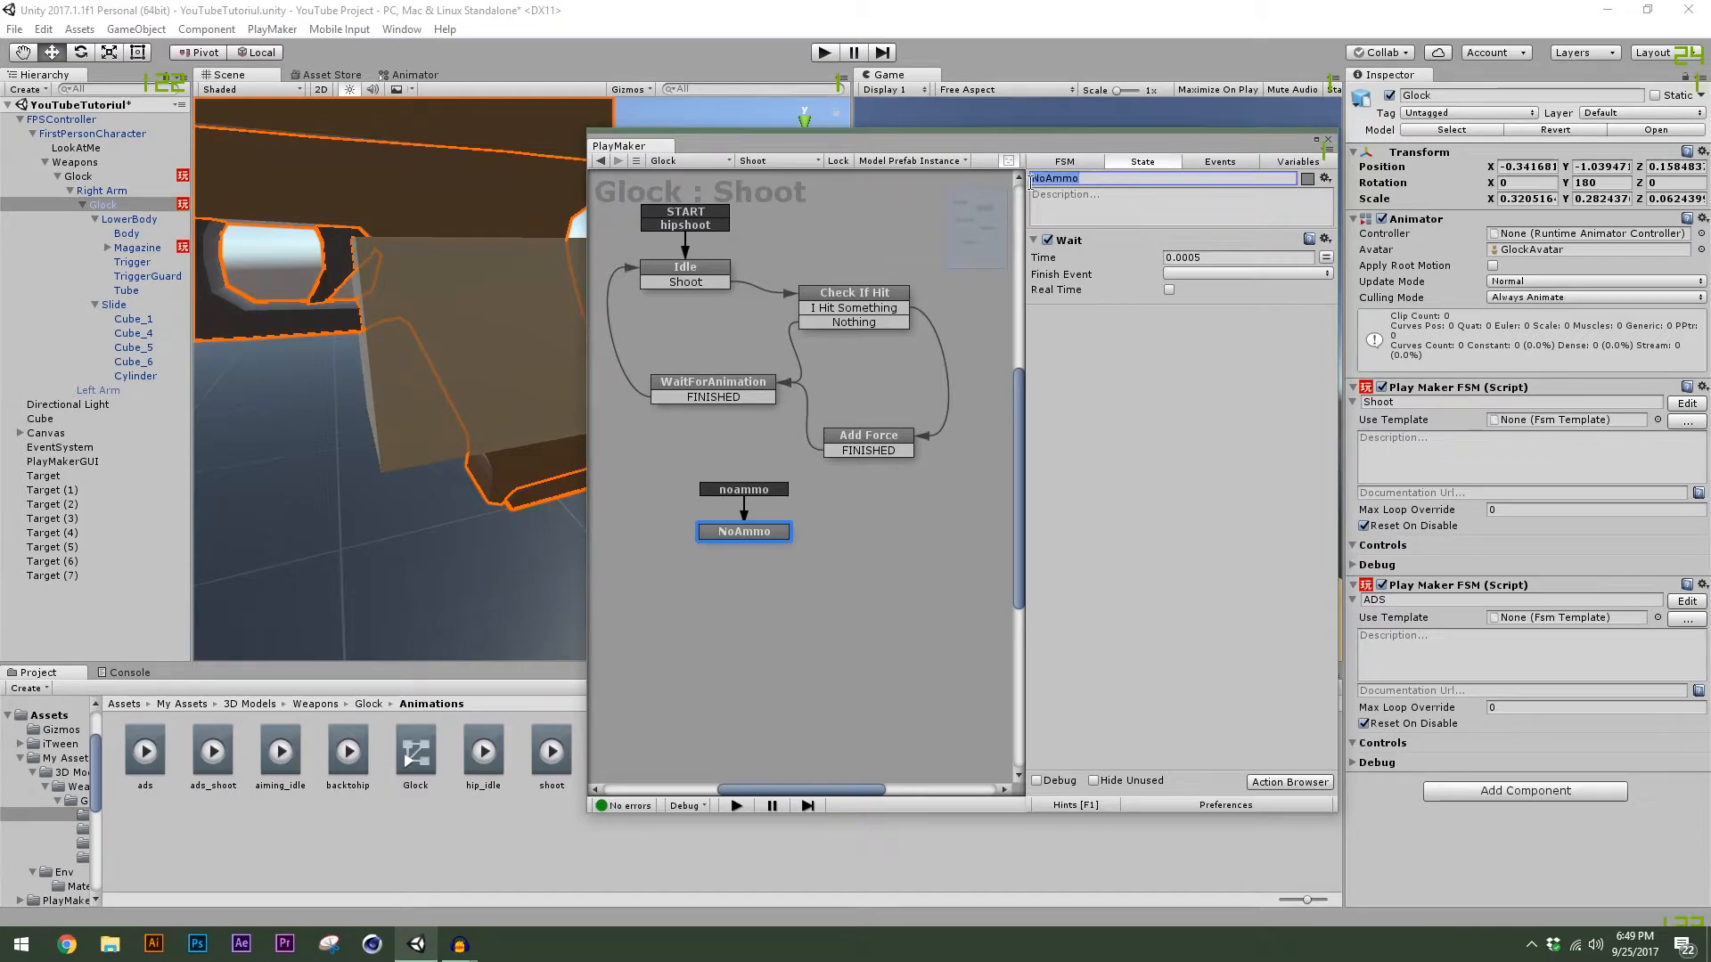
pyautogui.write('WaitForAnimatio')
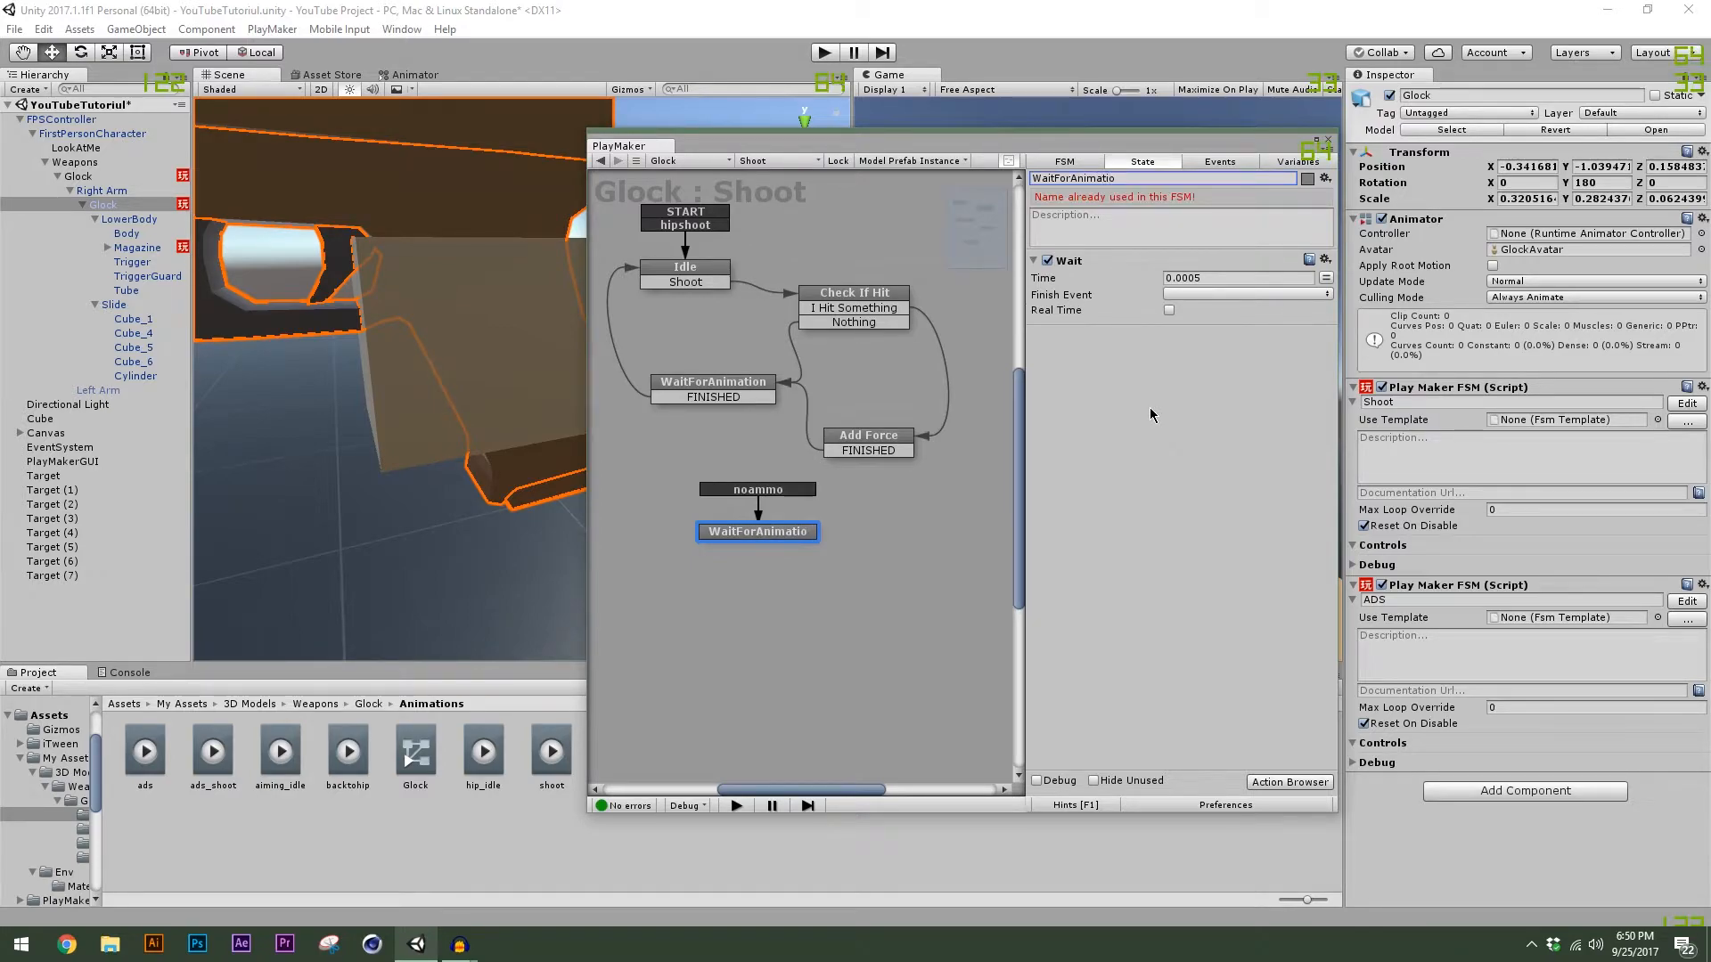
pyautogui.doubleClick(1123, 179)
pyautogui.write('n')
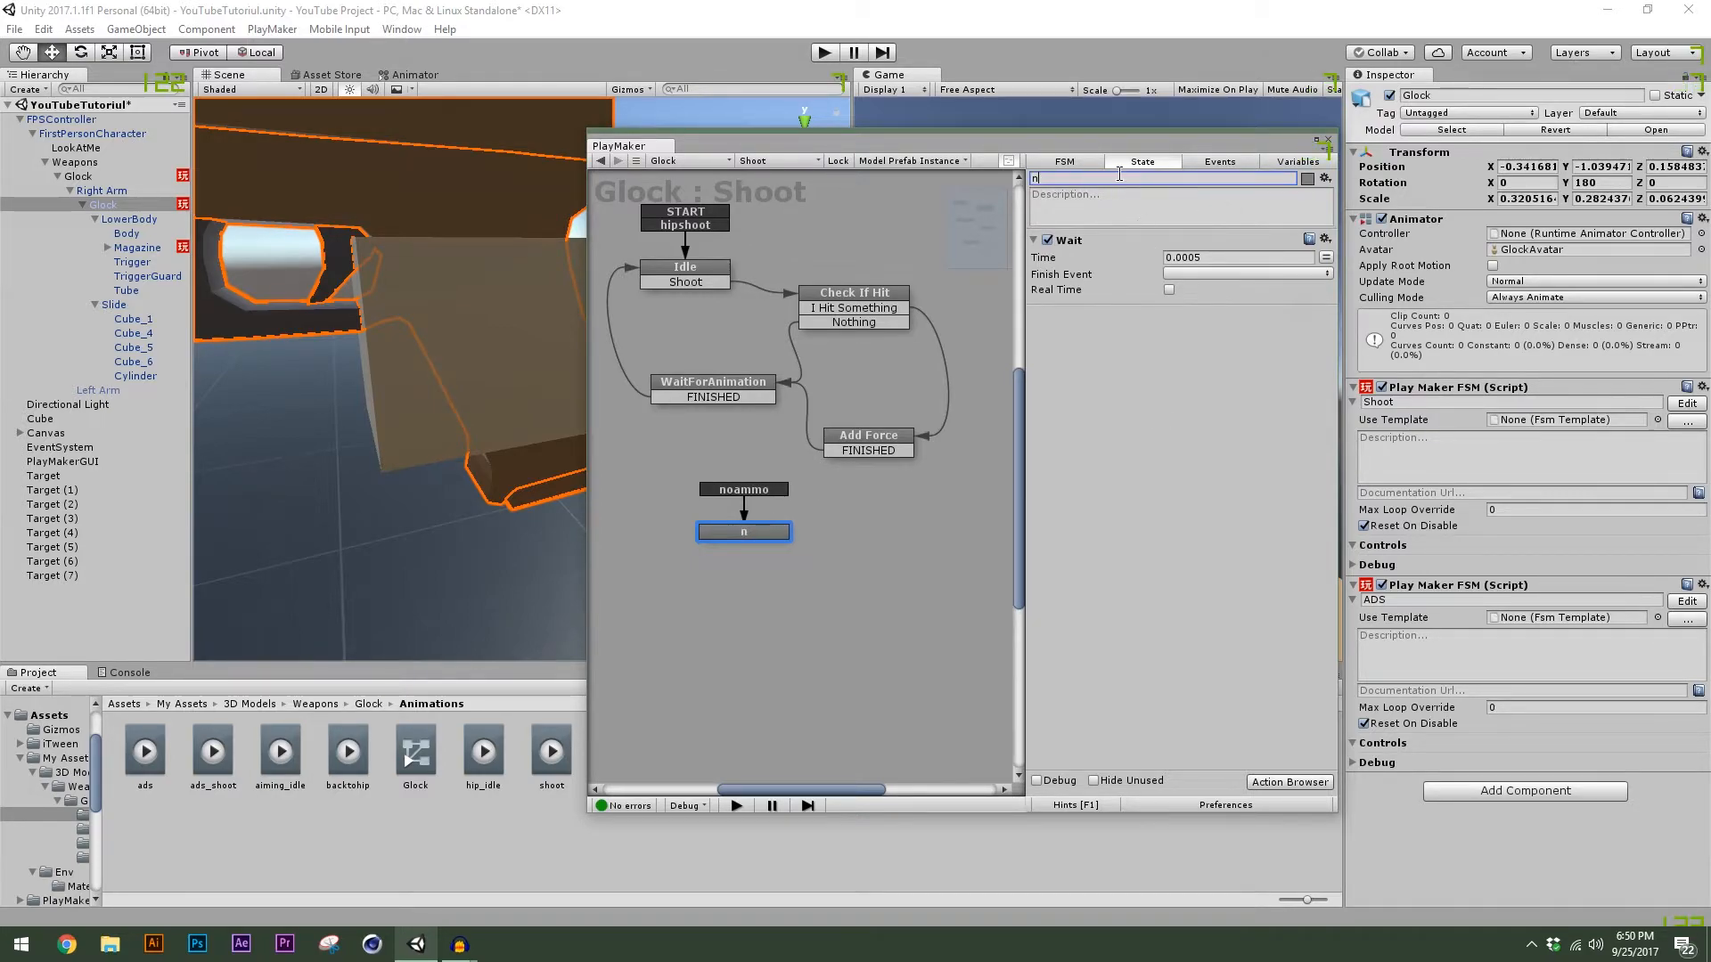
pyautogui.press('BackSpace')
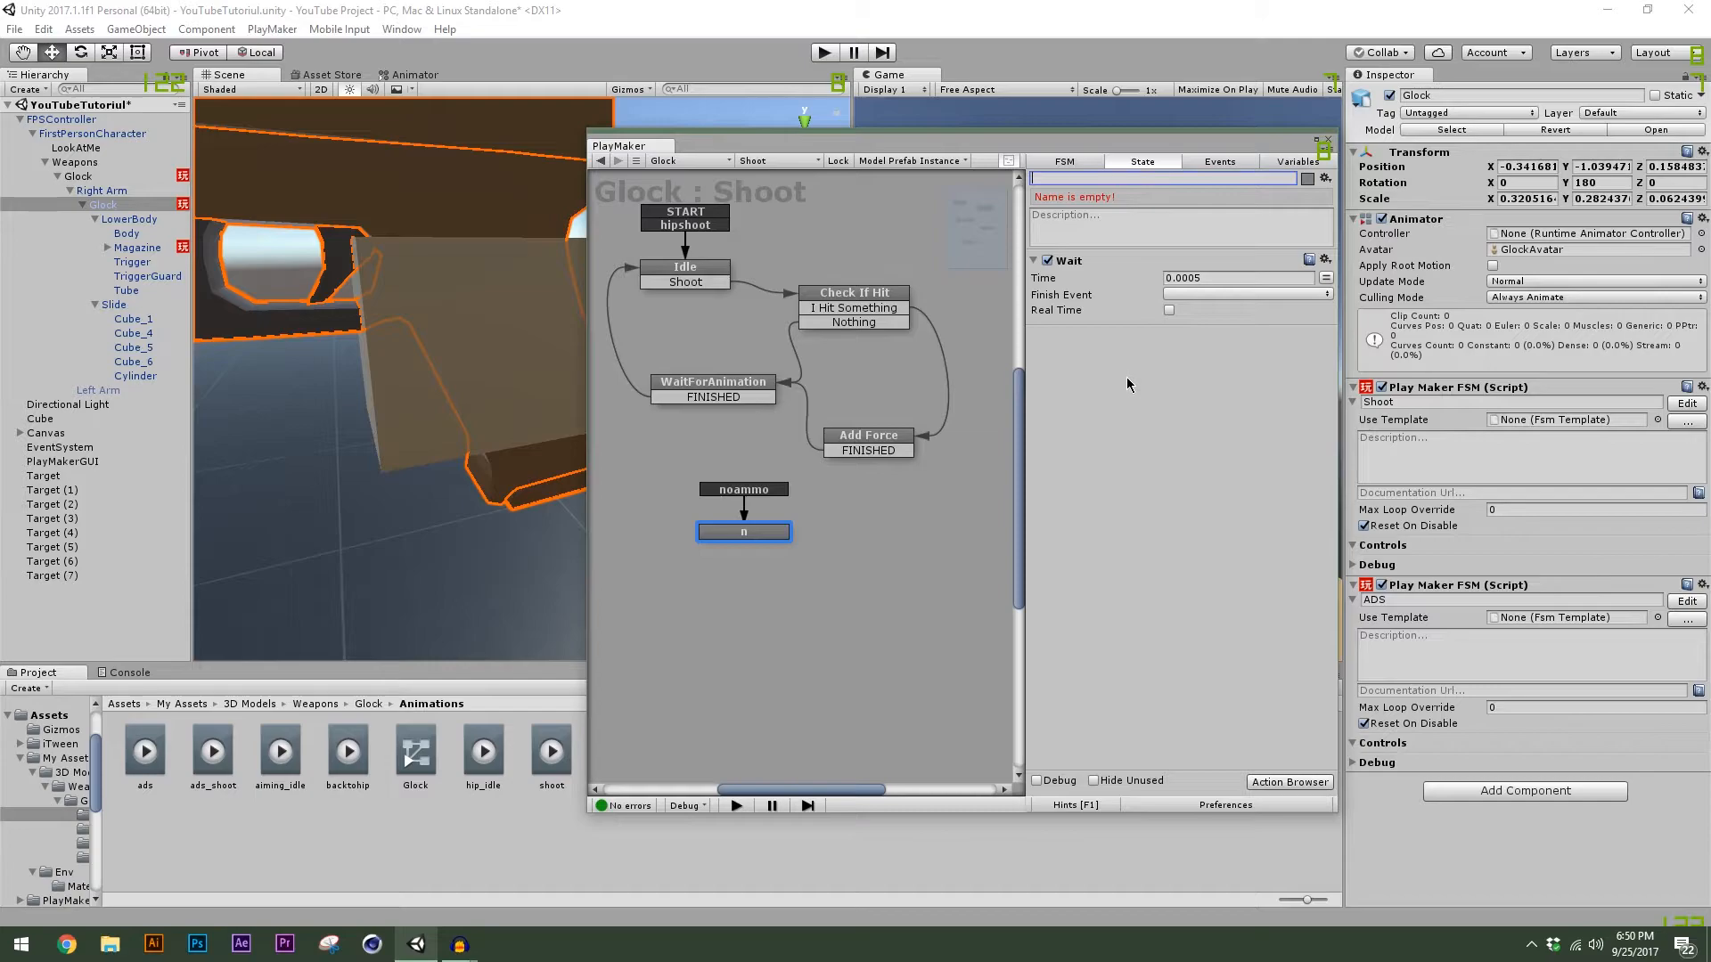
pyautogui.write('W')
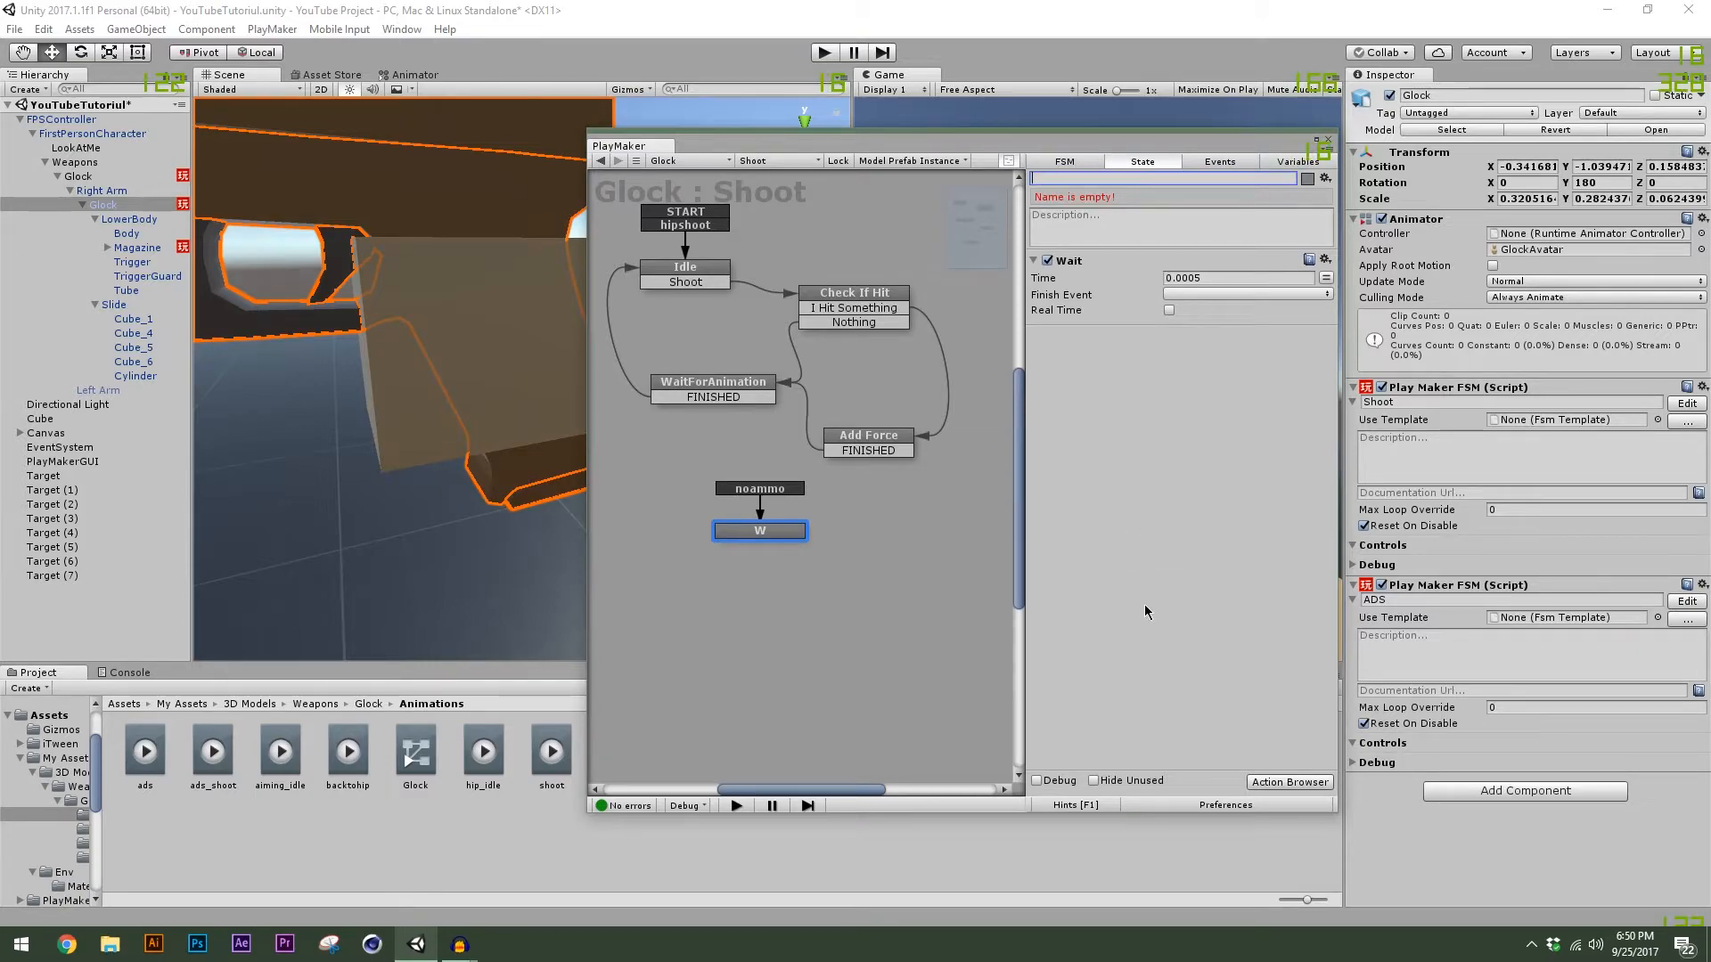
pyautogui.write('Animation')
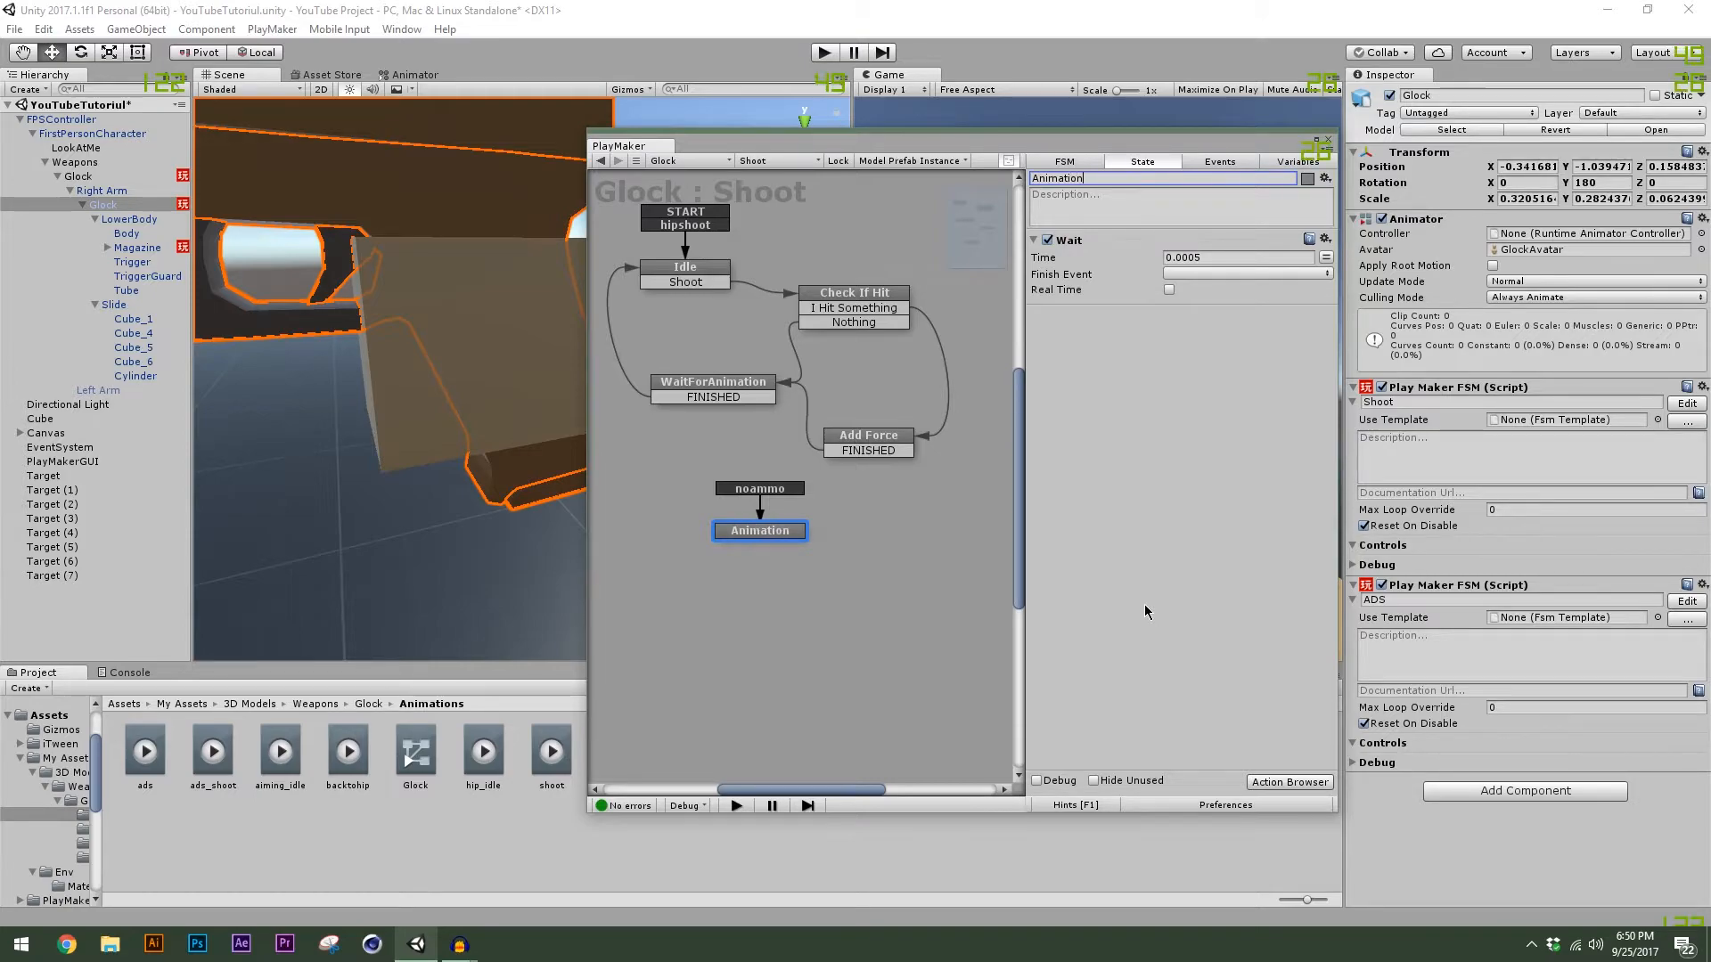
pyautogui.write('Wait')
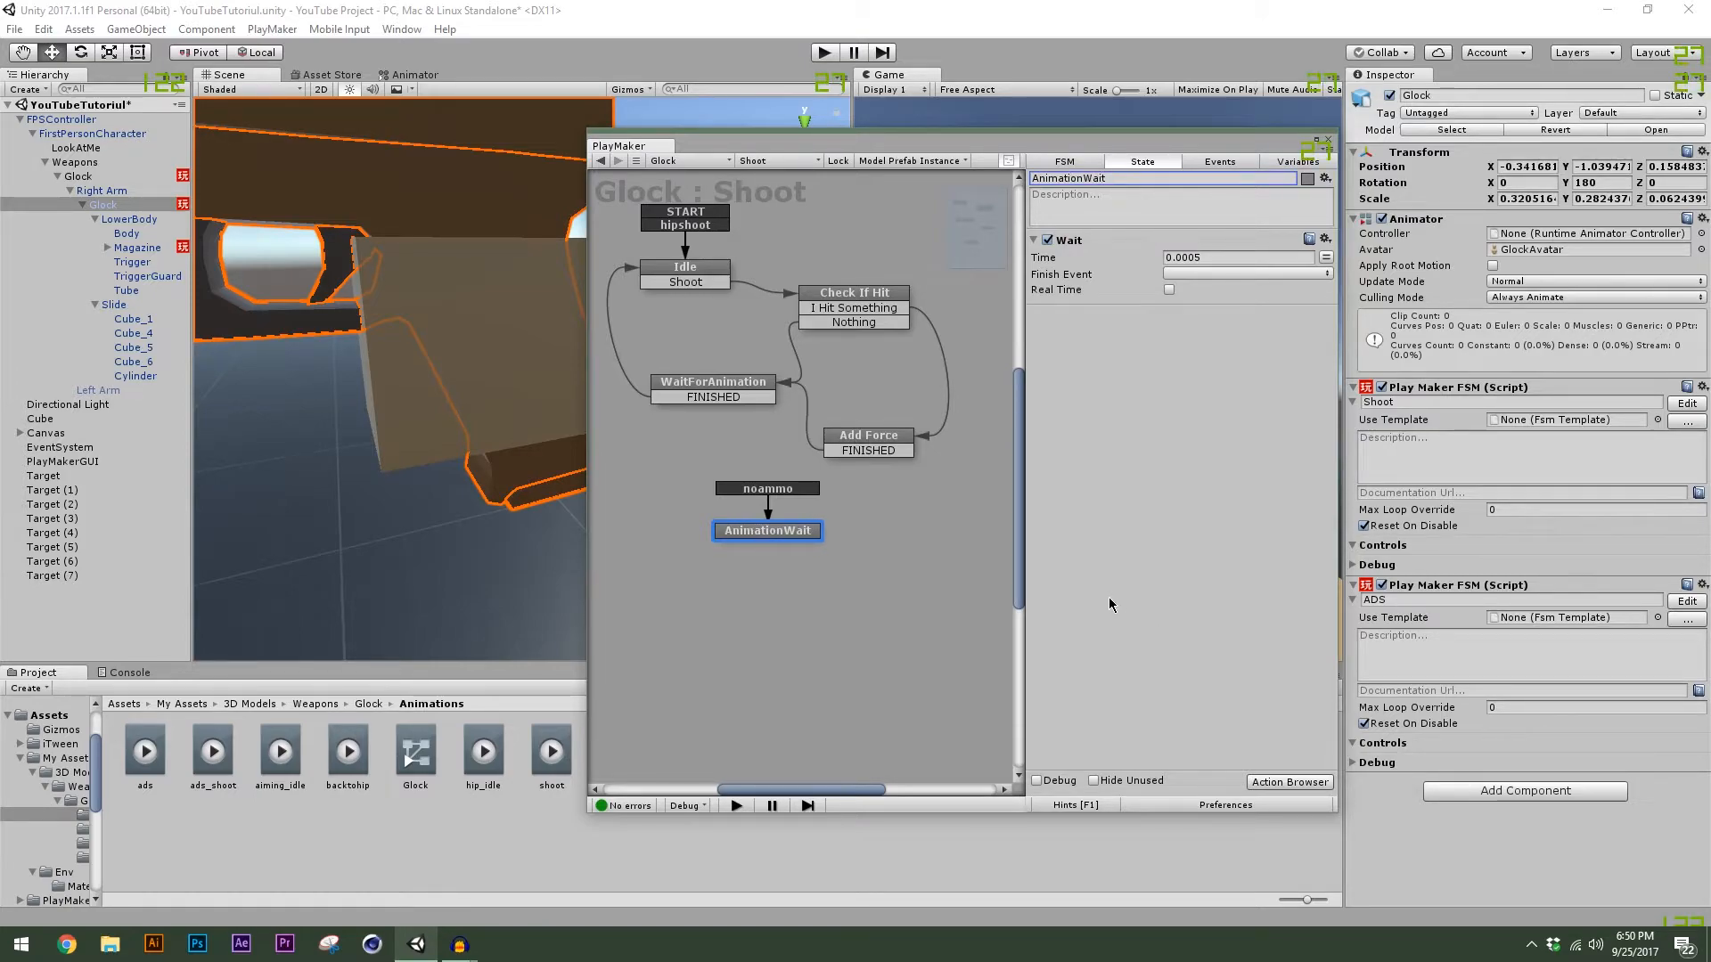
# Set the AnimationWait state's Wait finish event to FINISHED and give the state a FINISHED transition.
pyautogui.click(700, 388)
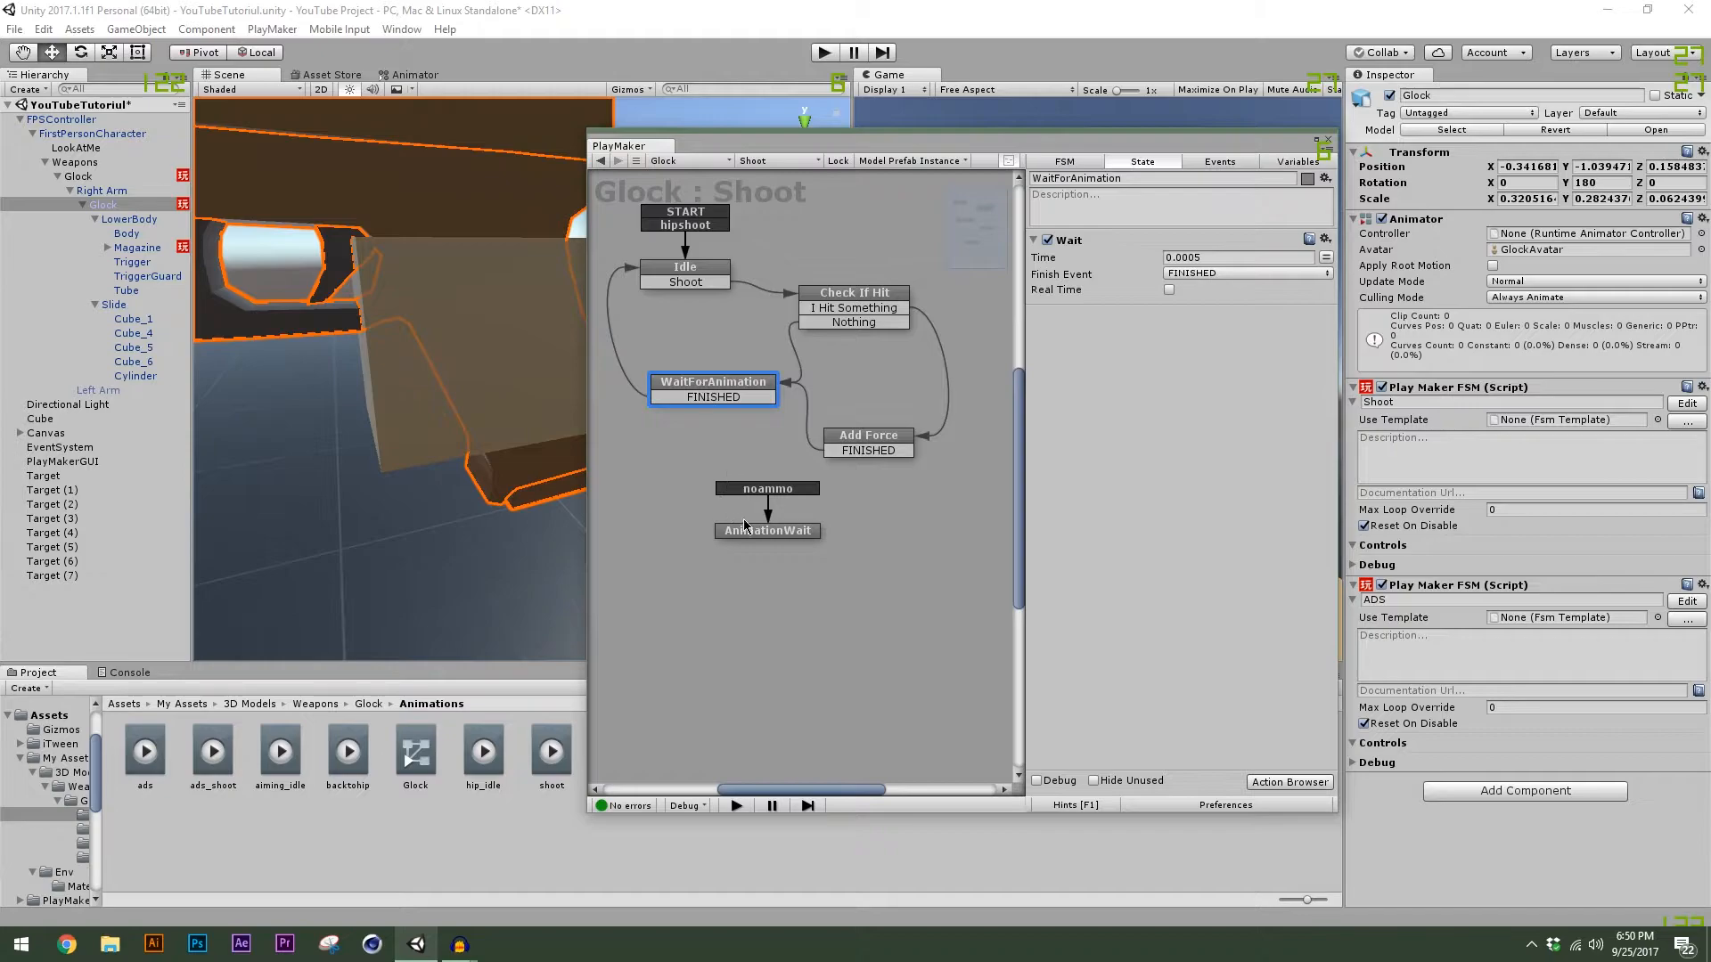
pyautogui.click(784, 530)
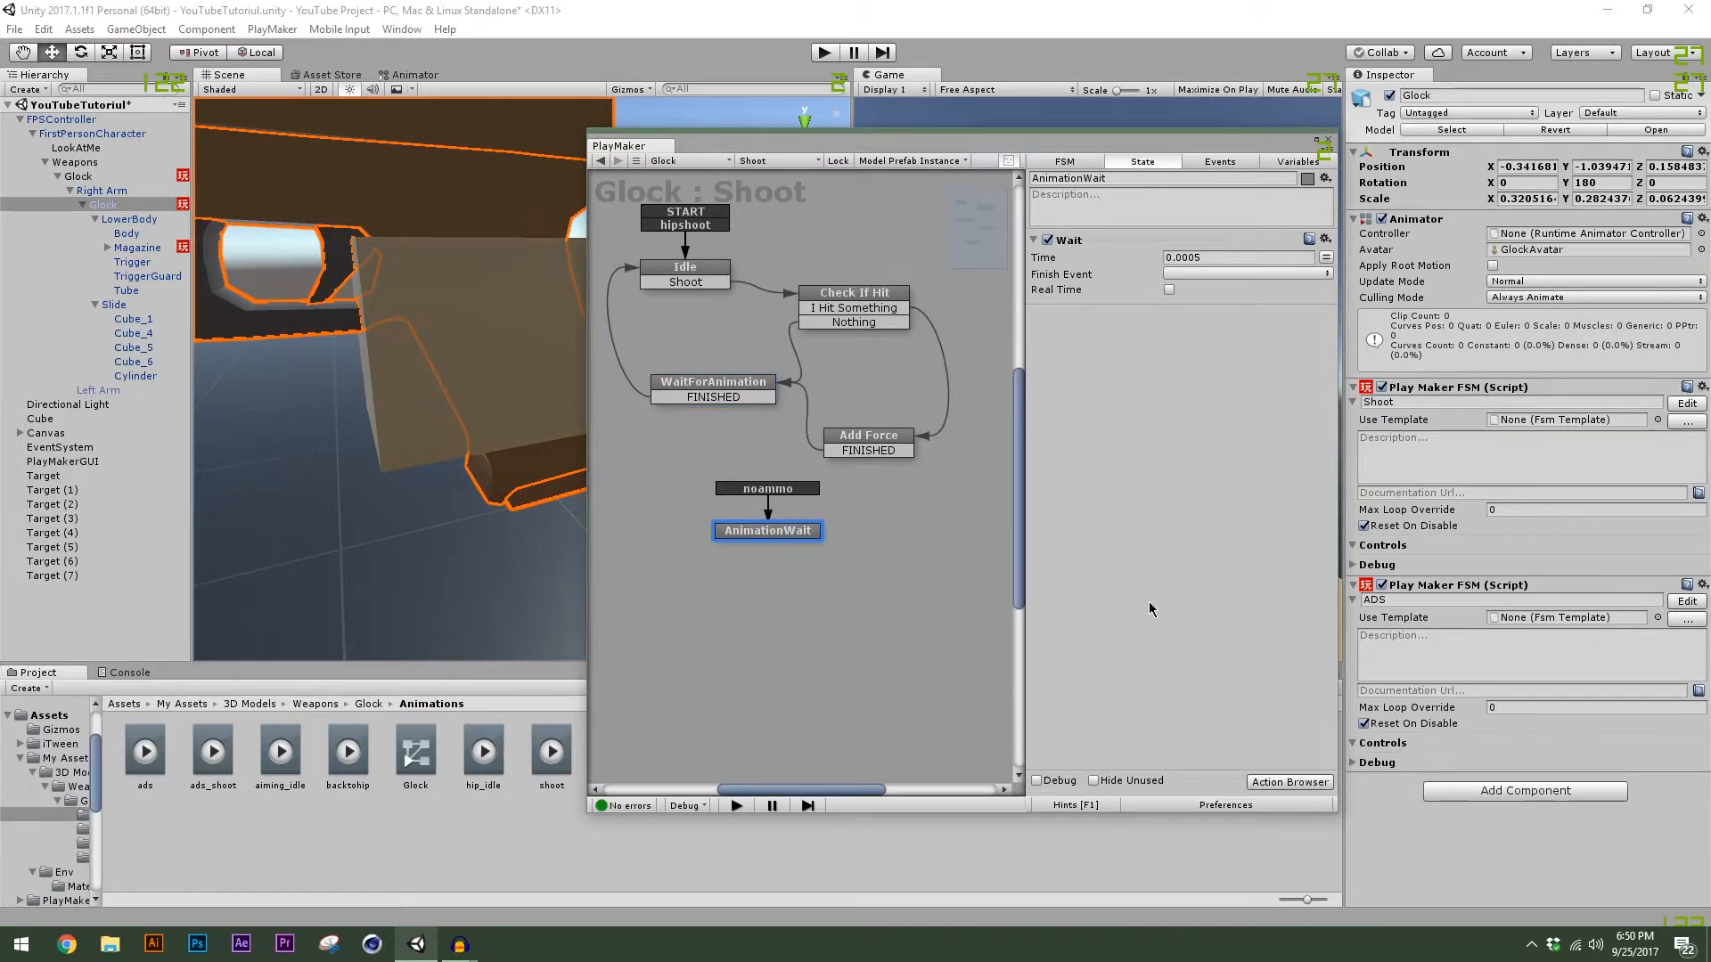
pyautogui.click(1247, 274)
pyautogui.click(1195, 305)
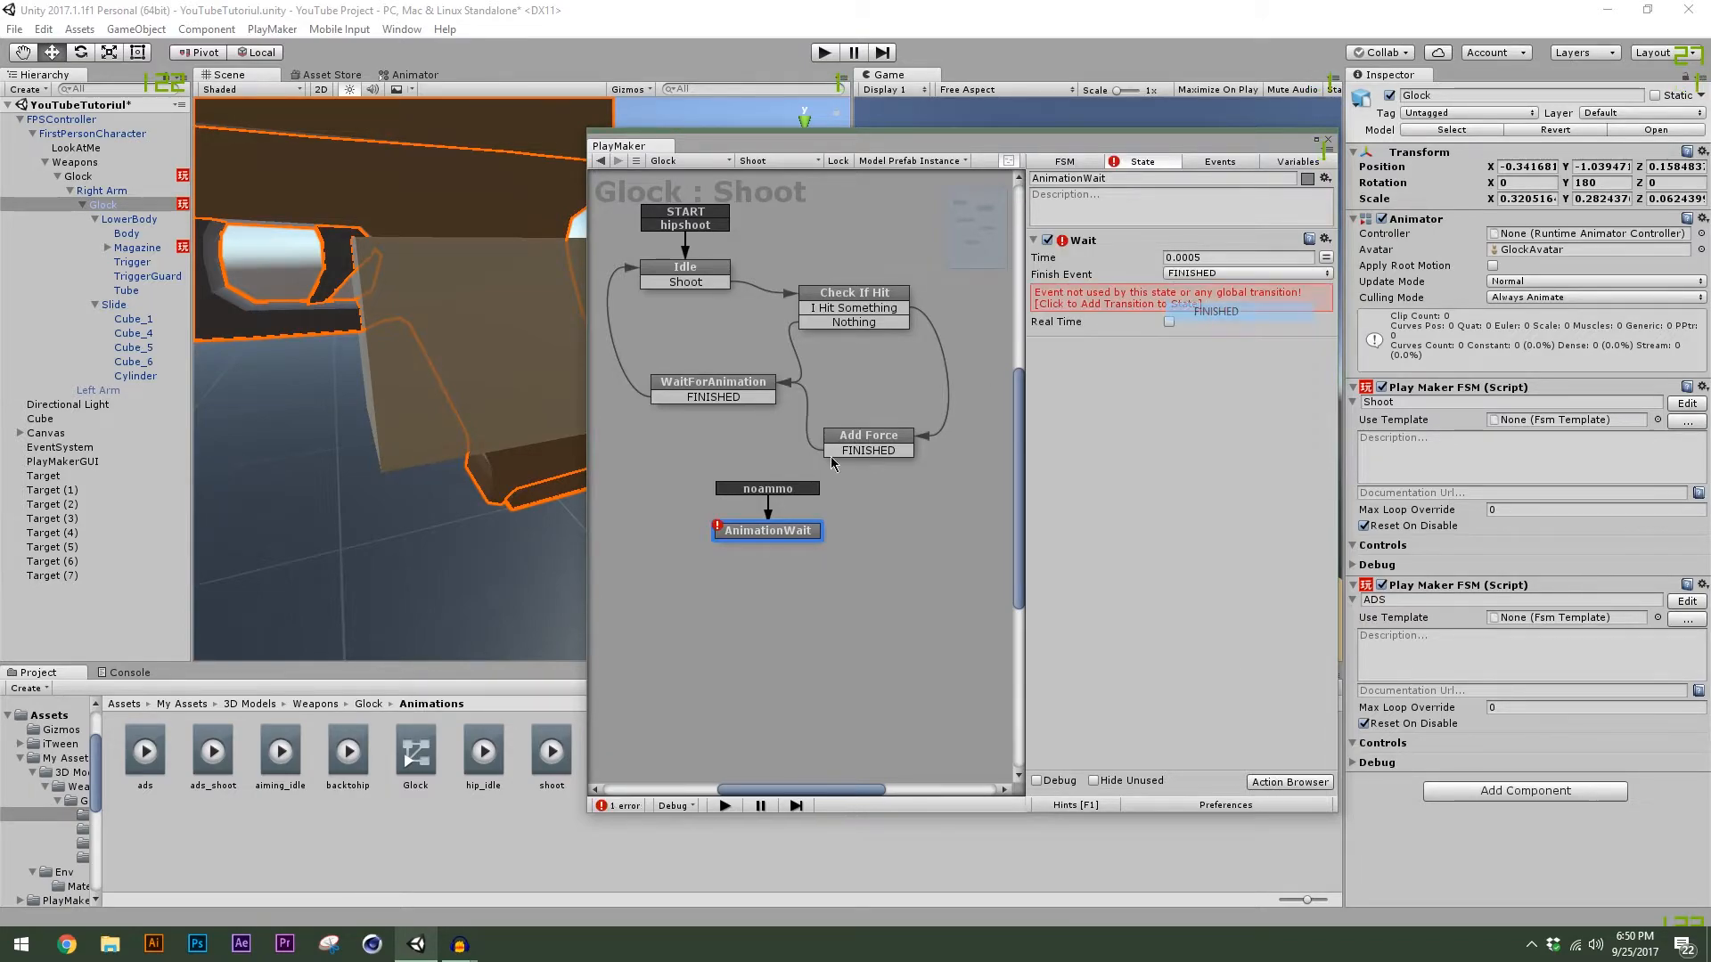
pyautogui.rightClick(793, 527)
pyautogui.moveTo(749, 535)
pyautogui.click(691, 539)
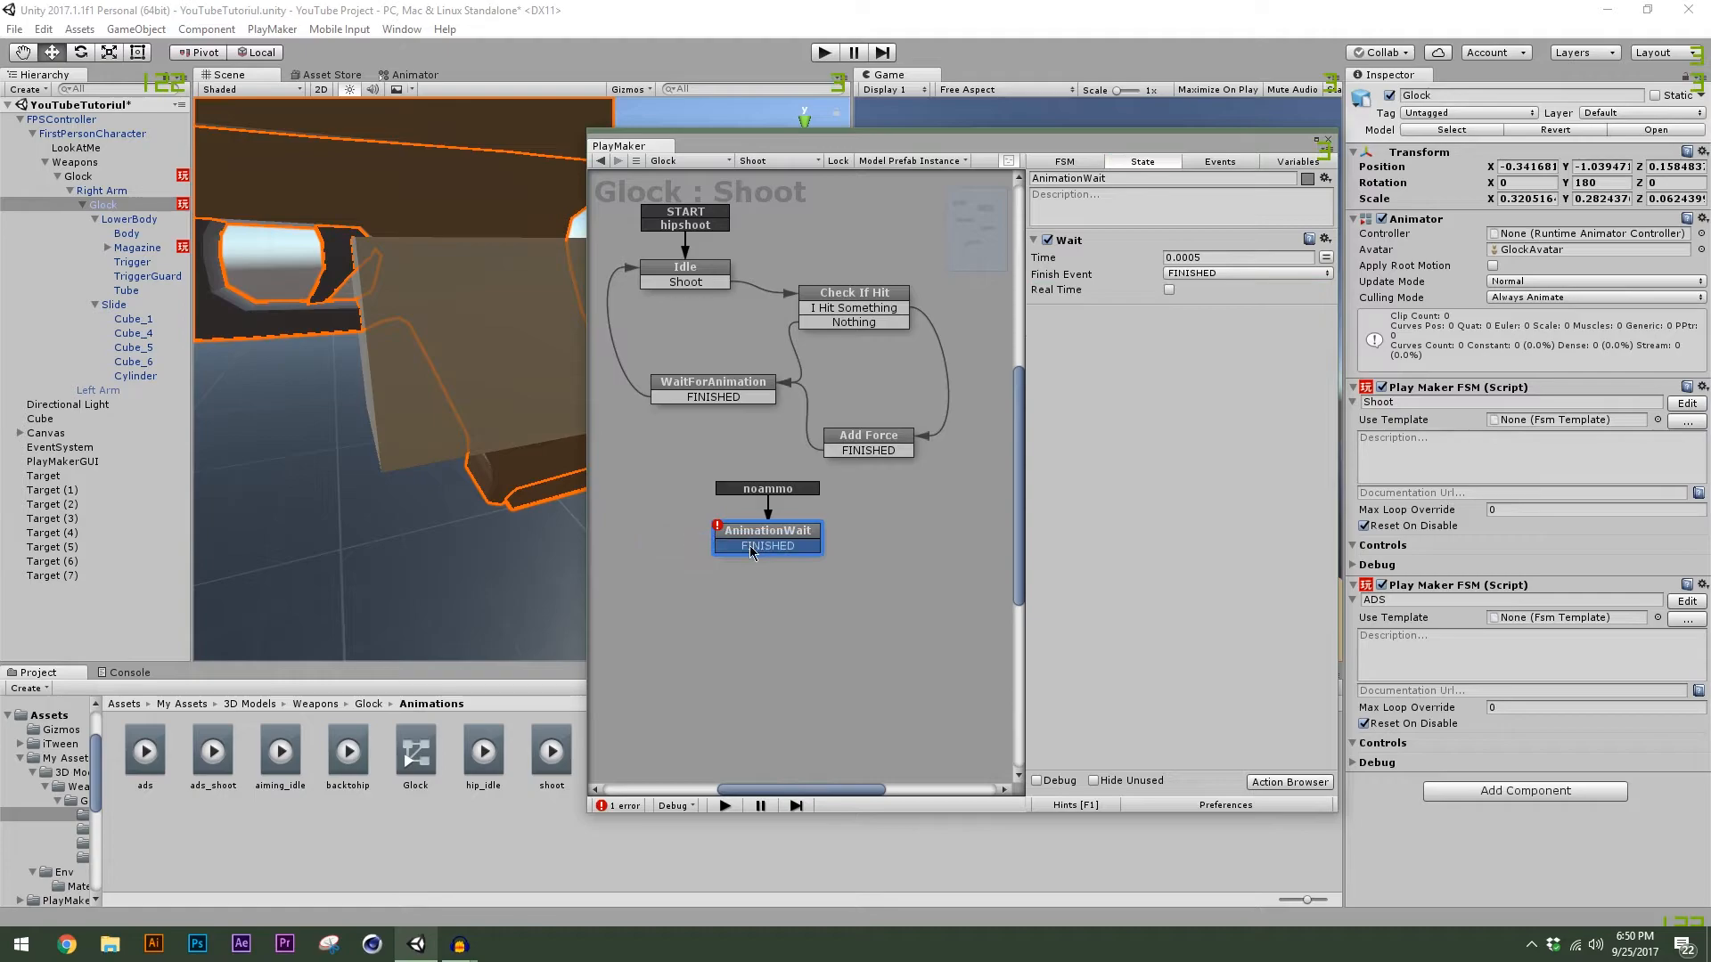
# Link AnimationWait's FINISHED transition to a new state beneath it and name that state NoAmmo.
pyautogui.moveTo(752, 547); pyautogui.dragTo(759, 670)
pyautogui.click(1072, 178)
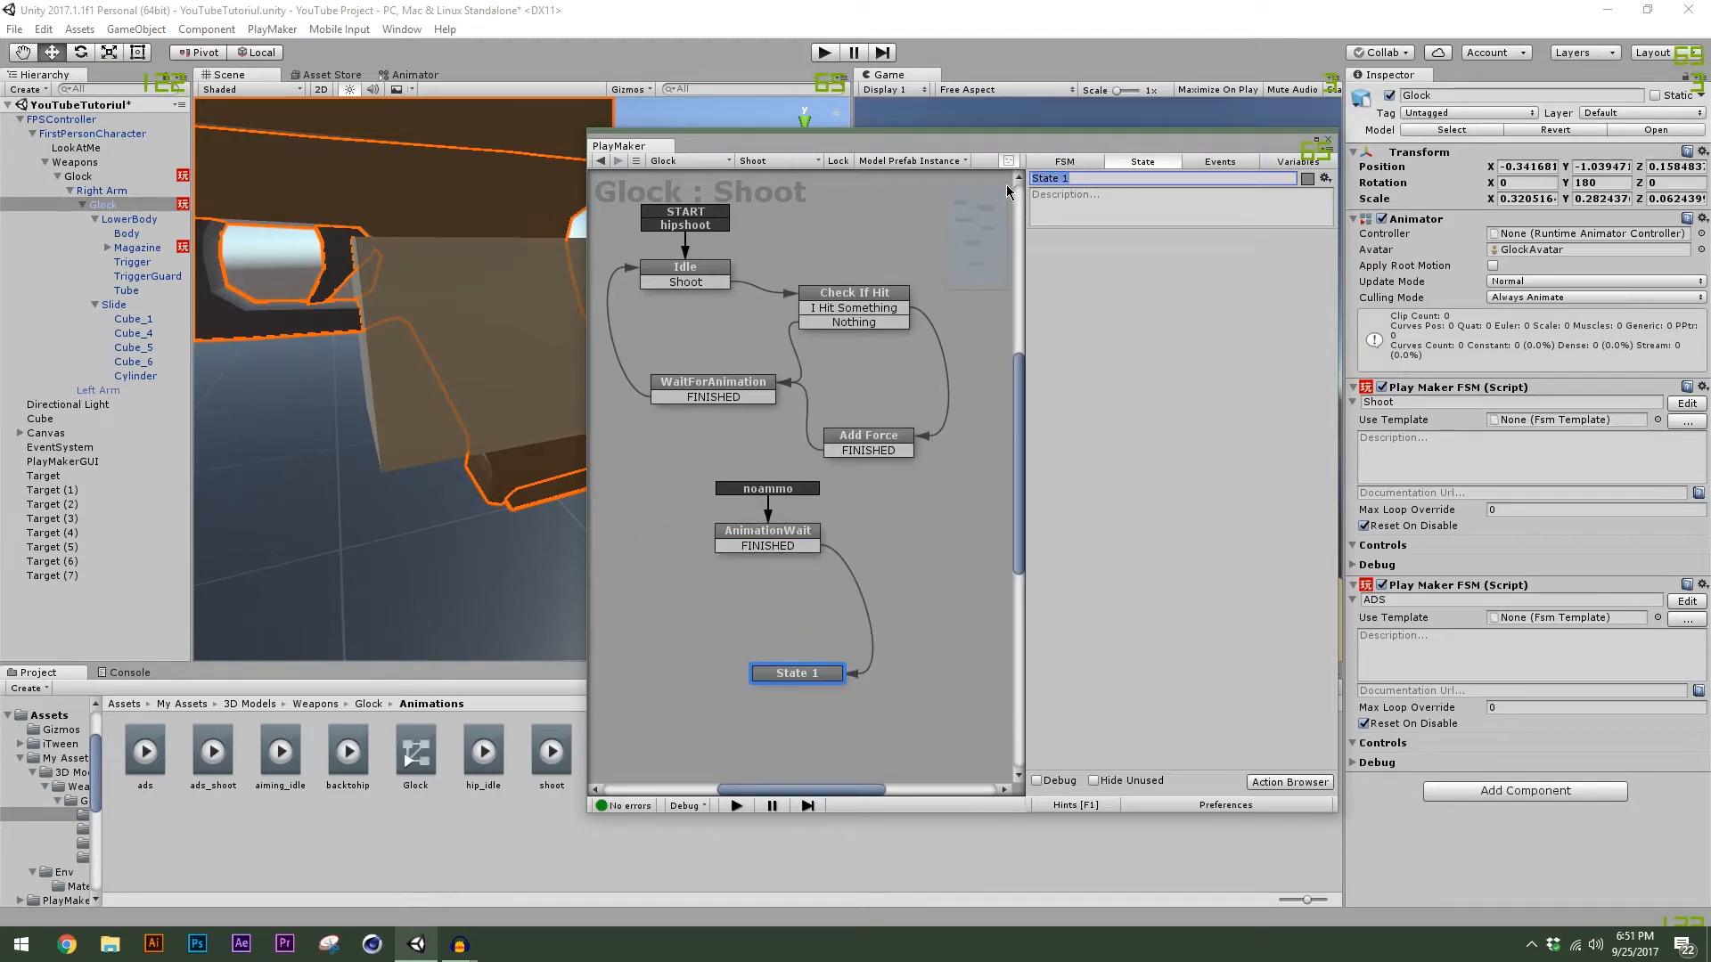
pyautogui.write('NoAmmo')
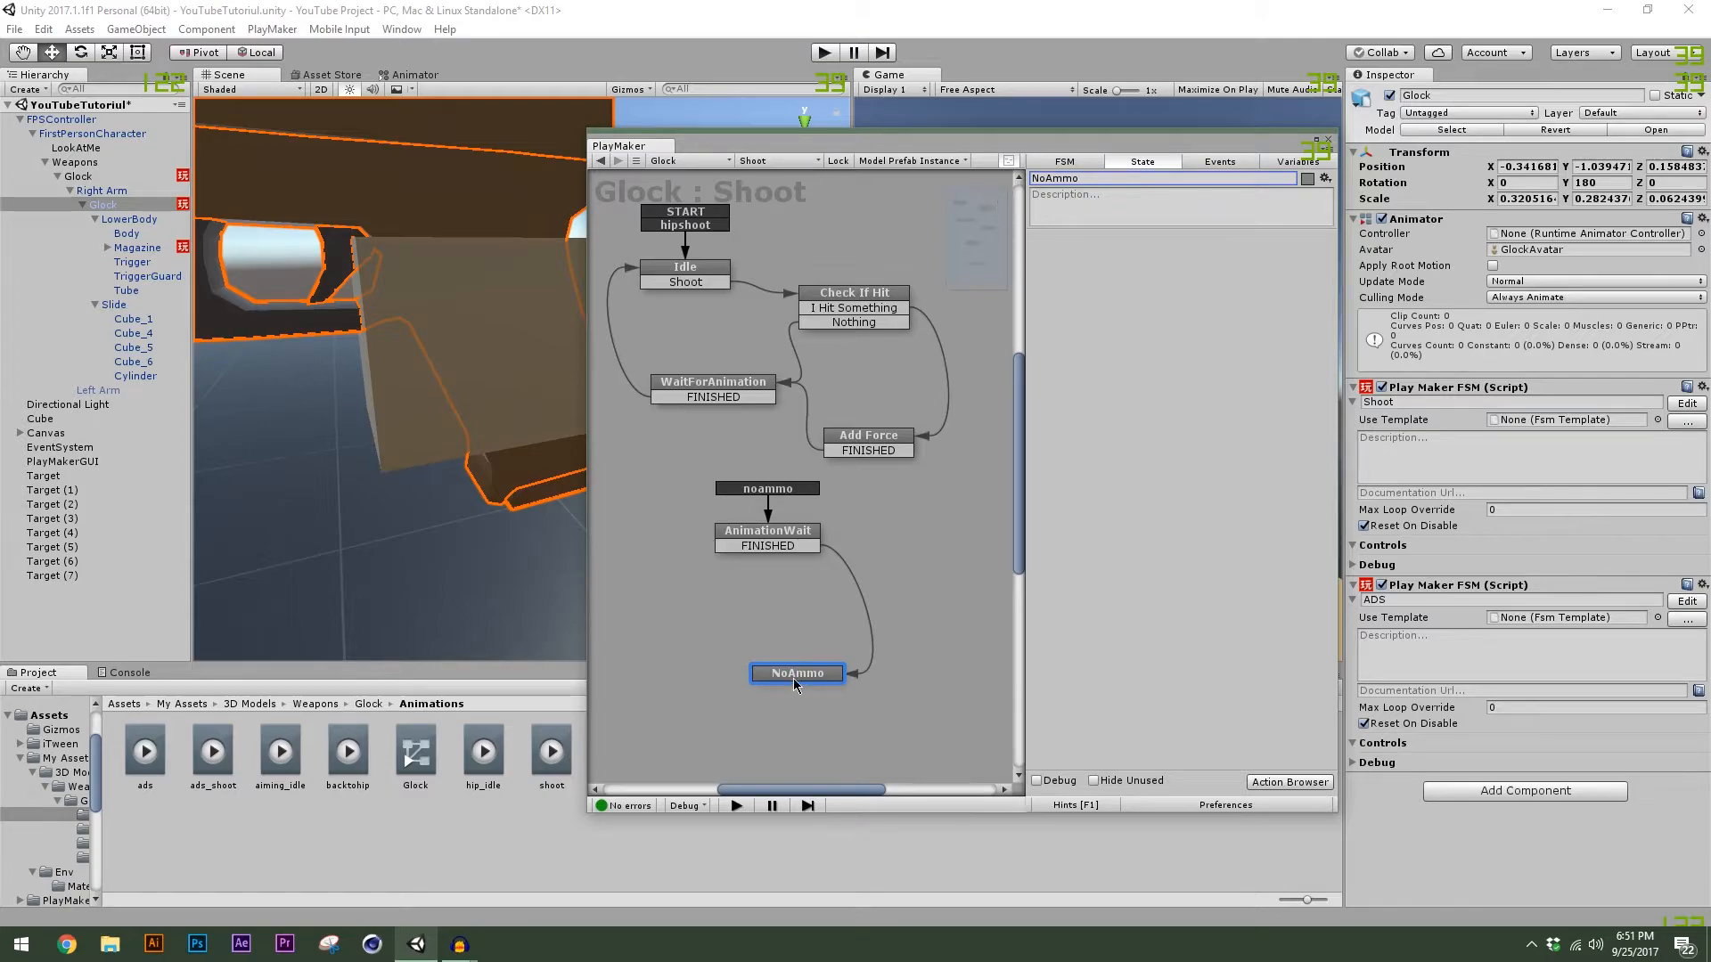
# Move the FSM editor clear of the Game view and search the available actions for "set" with the NoAmmo state selected.
pyautogui.moveTo(1090, 148); pyautogui.dragTo(575, 162)
pyautogui.click(285, 544)
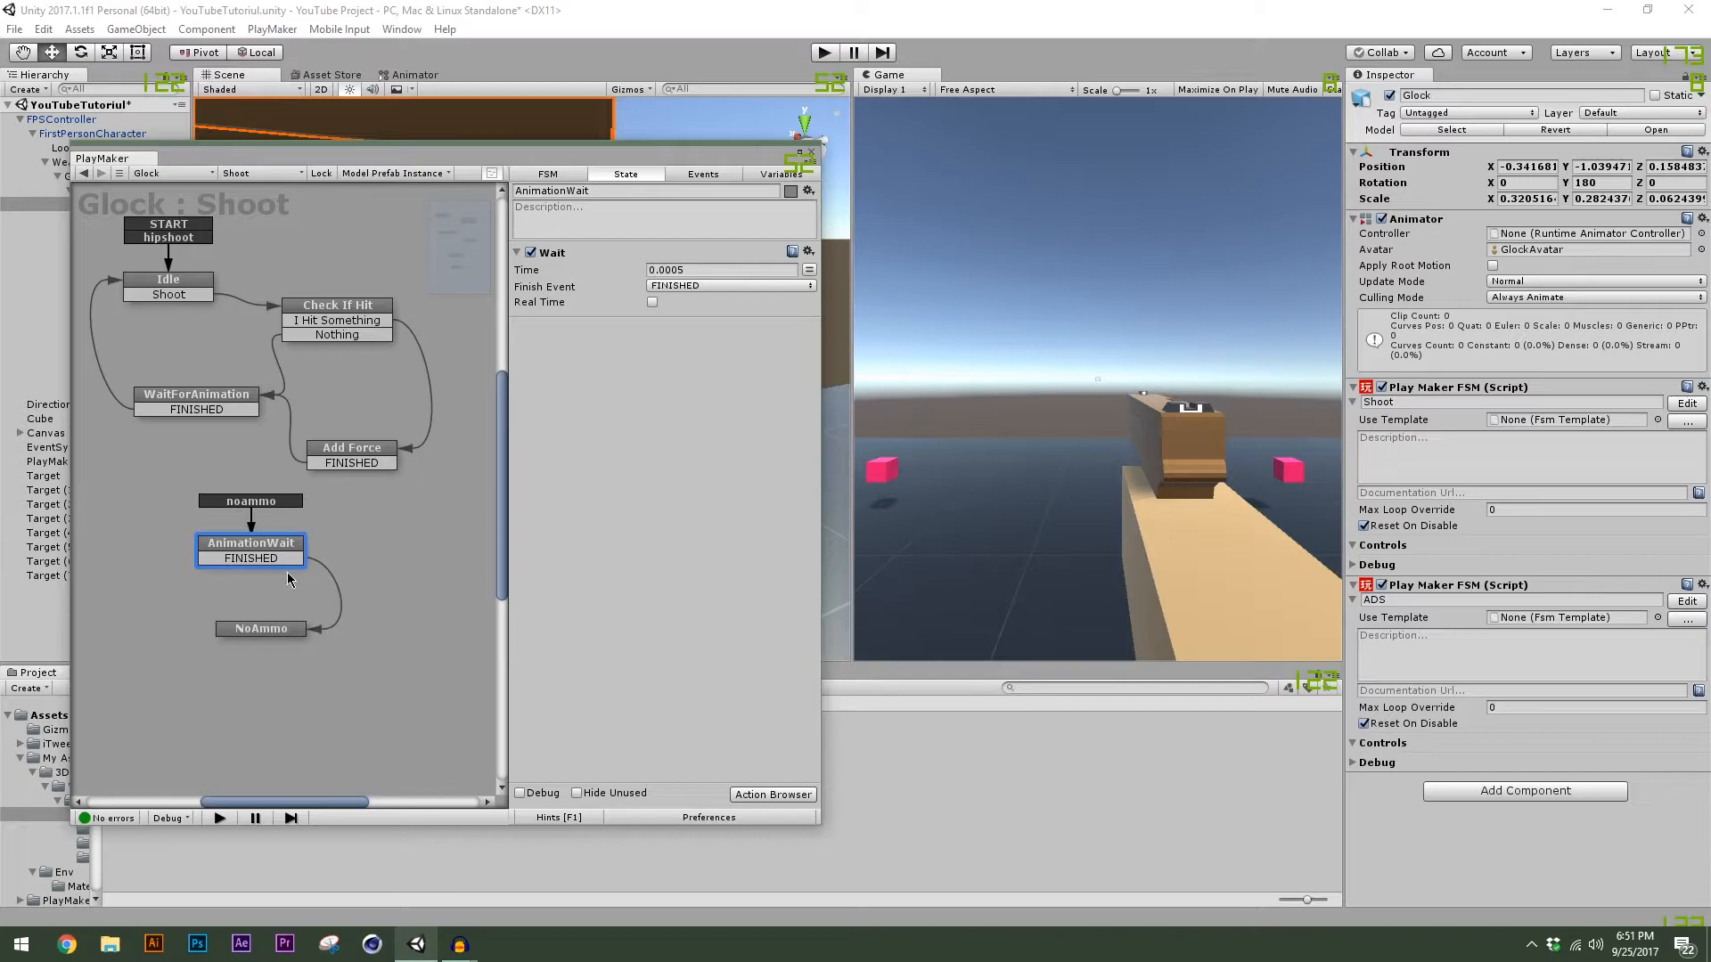
pyautogui.click(247, 629)
pyautogui.click(771, 795)
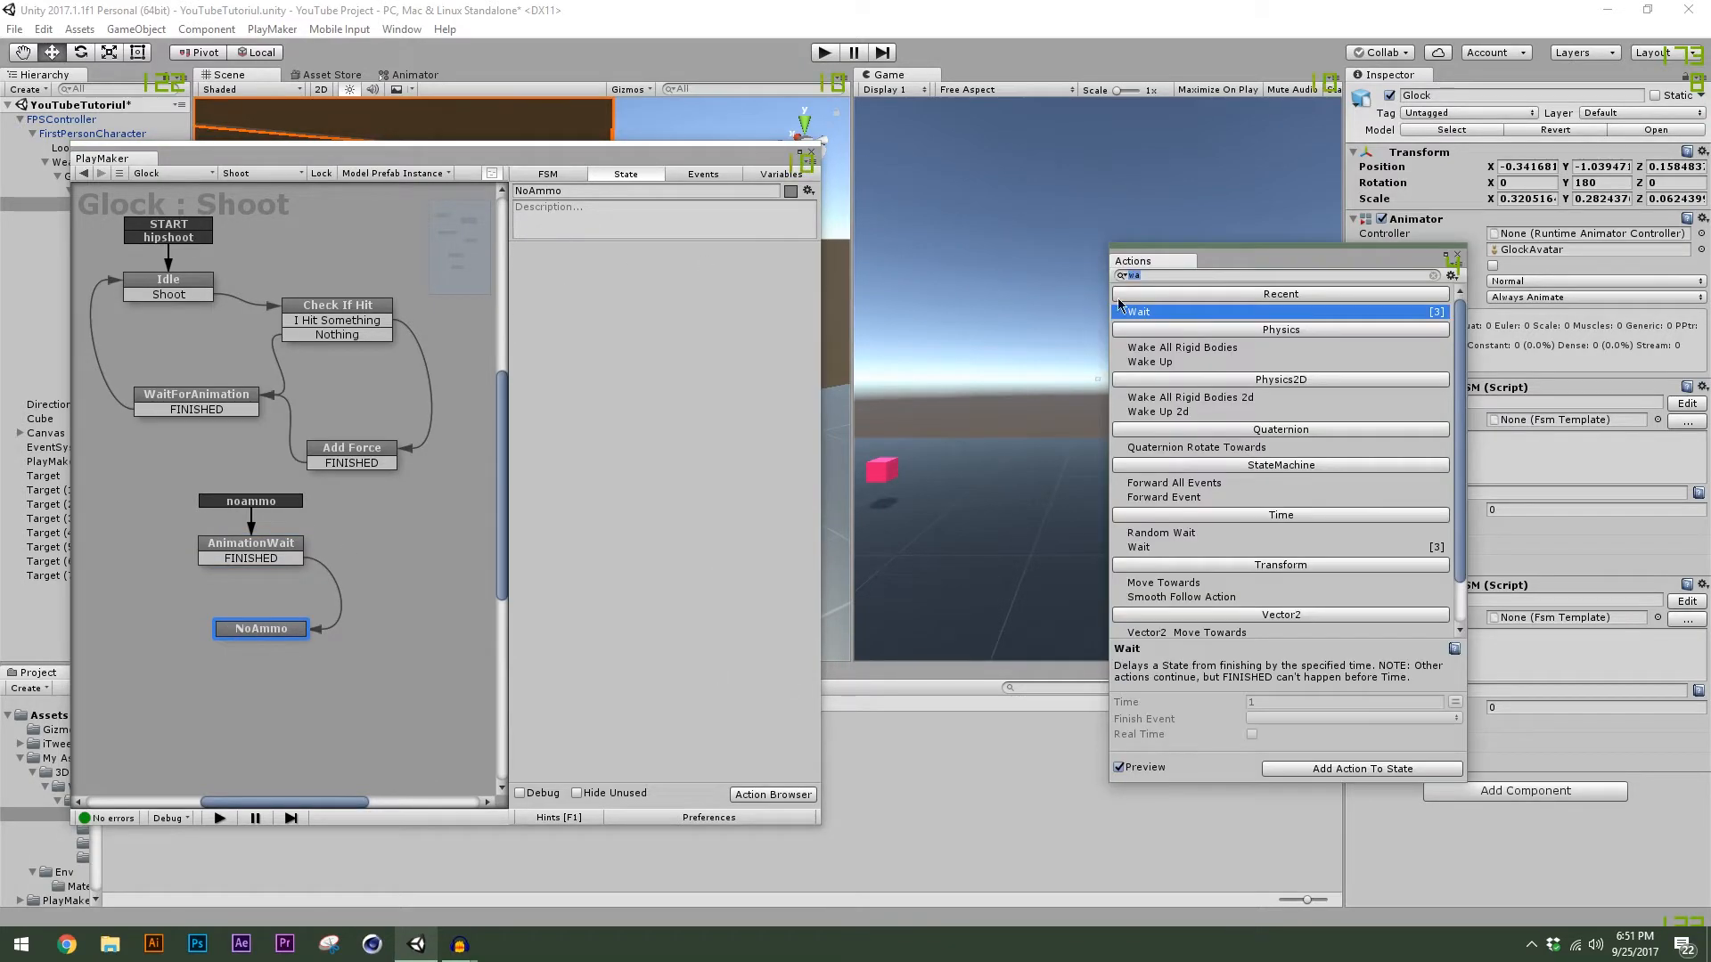
pyautogui.click(1155, 275)
pyautogui.write('set')
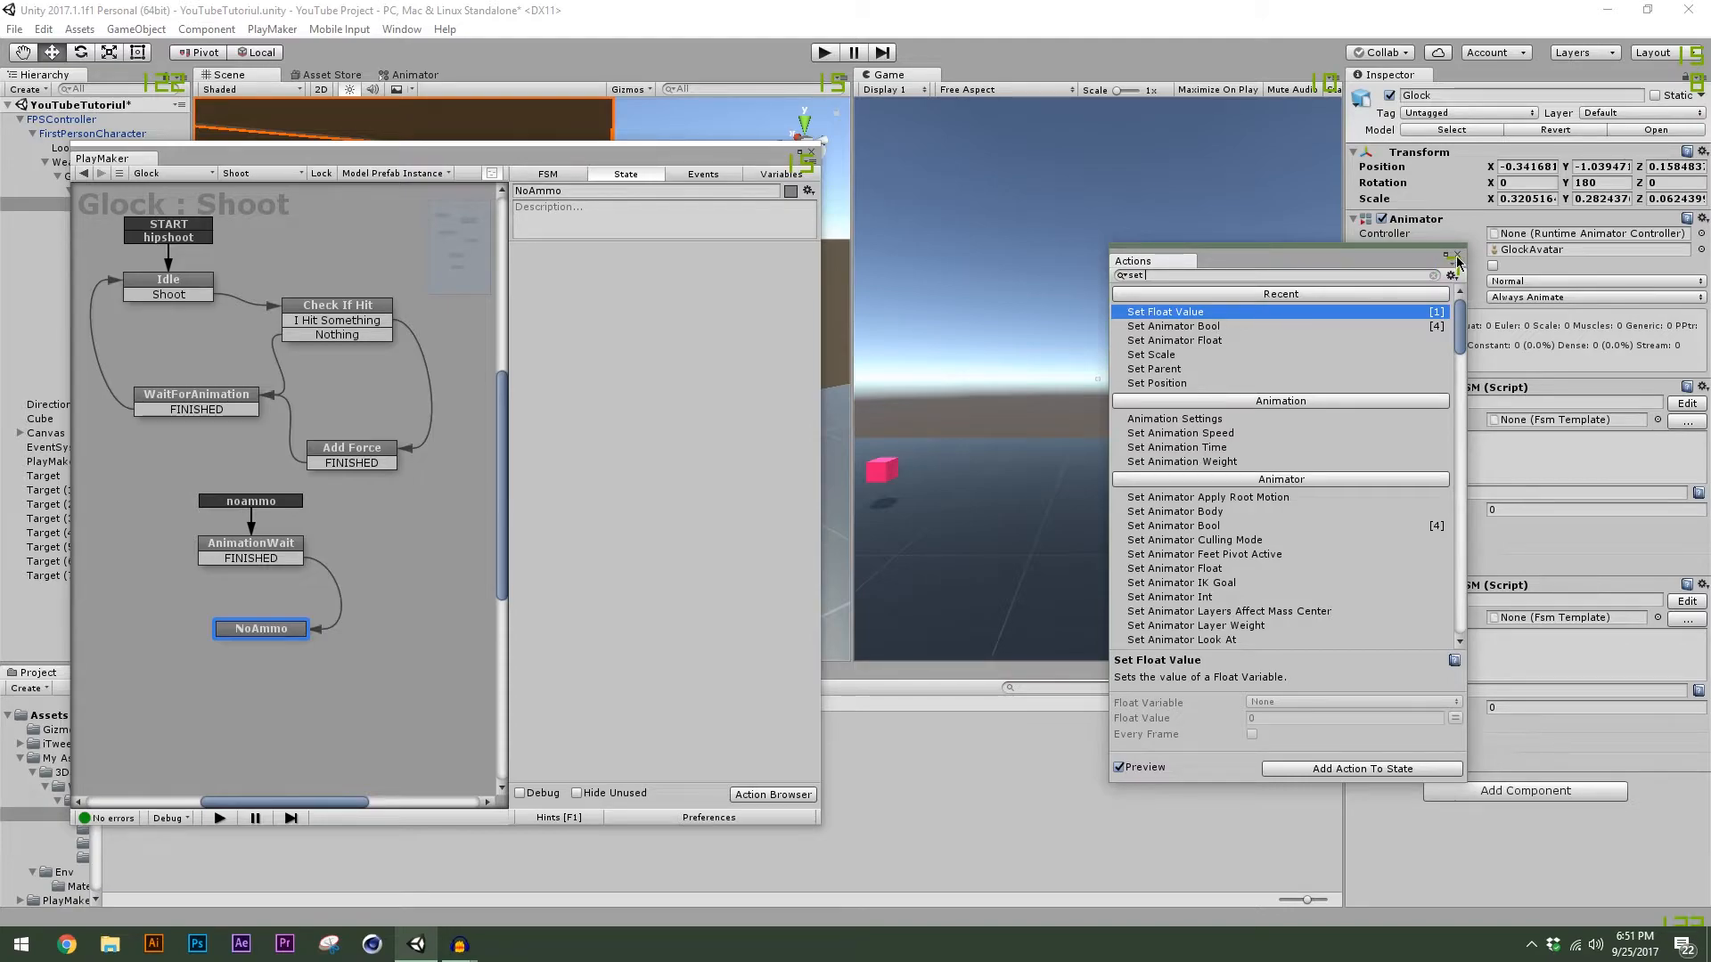
# Close the action browser and delete the NoAmmo state from the Glock's Shoot FSM.
pyautogui.click(1458, 259)
pyautogui.click(335, 311)
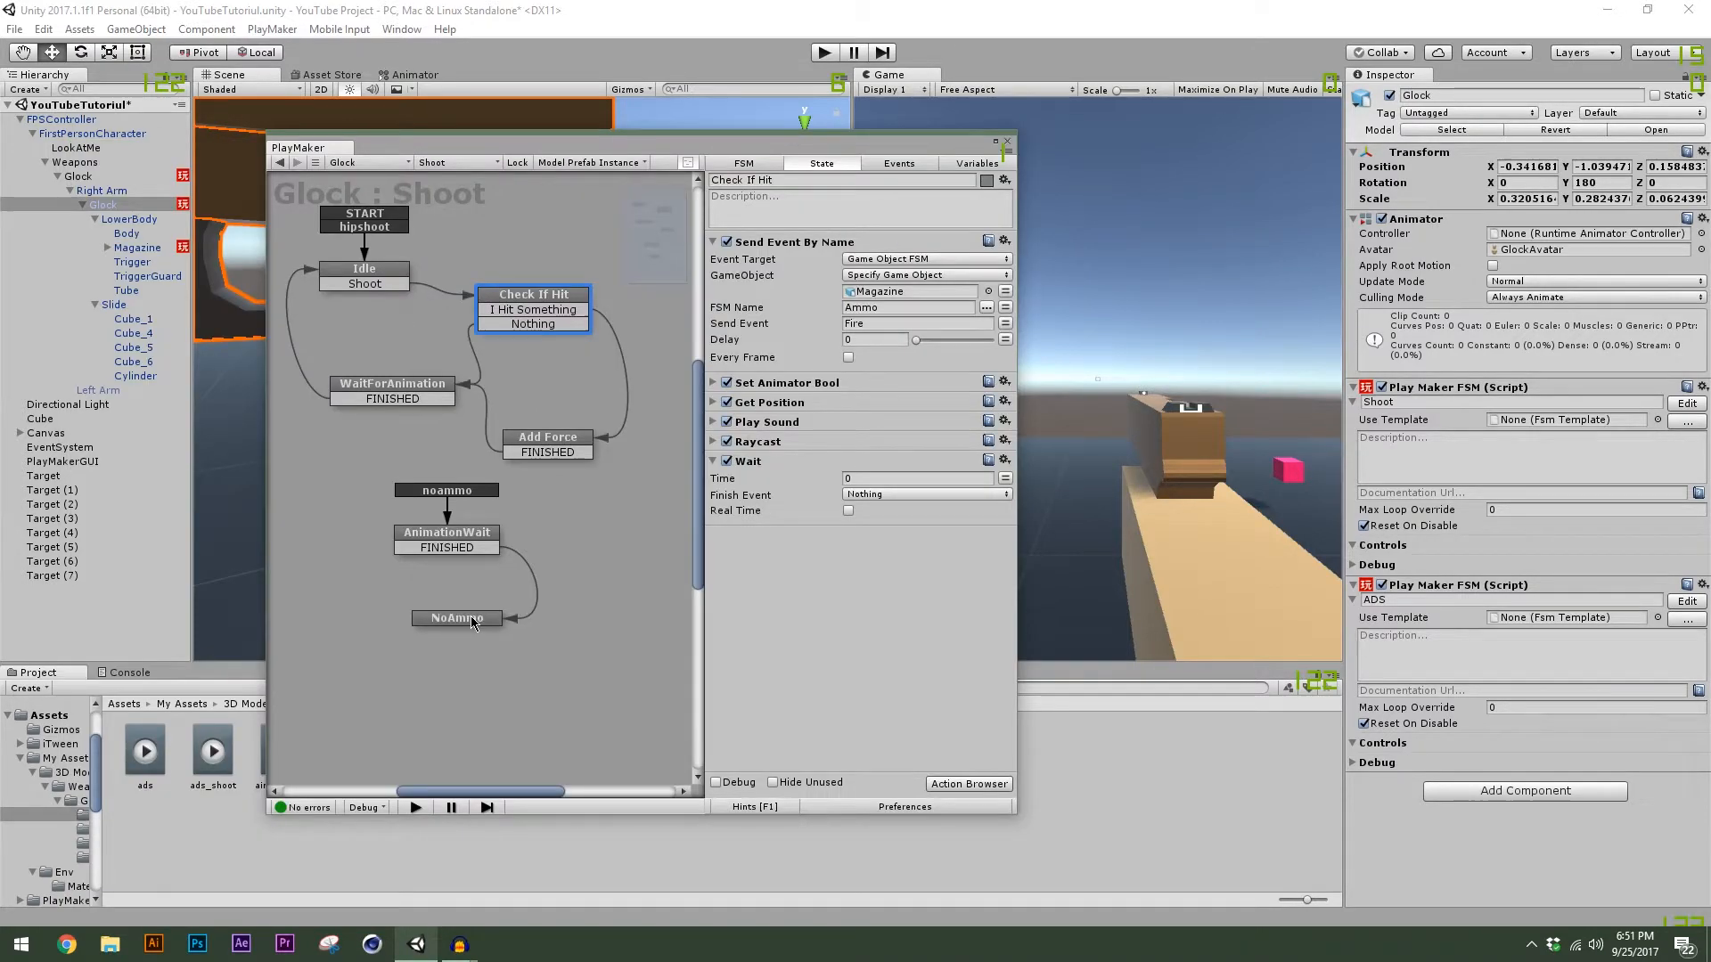
pyautogui.click(471, 616)
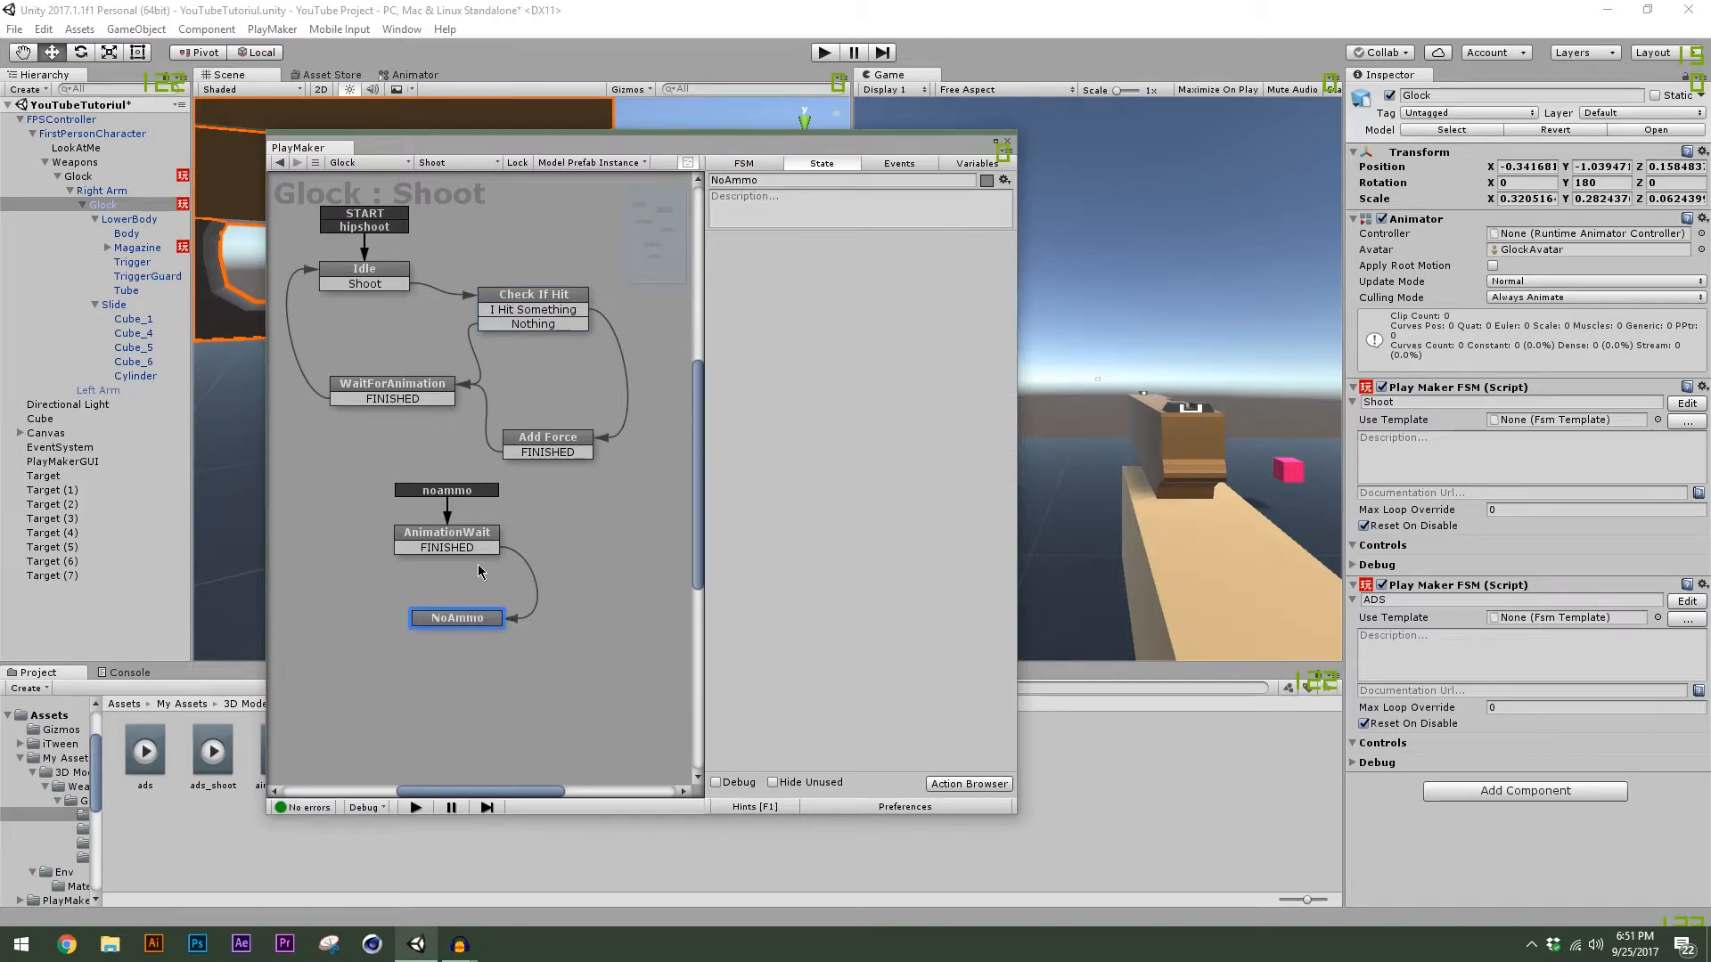
pyautogui.press('Delete')
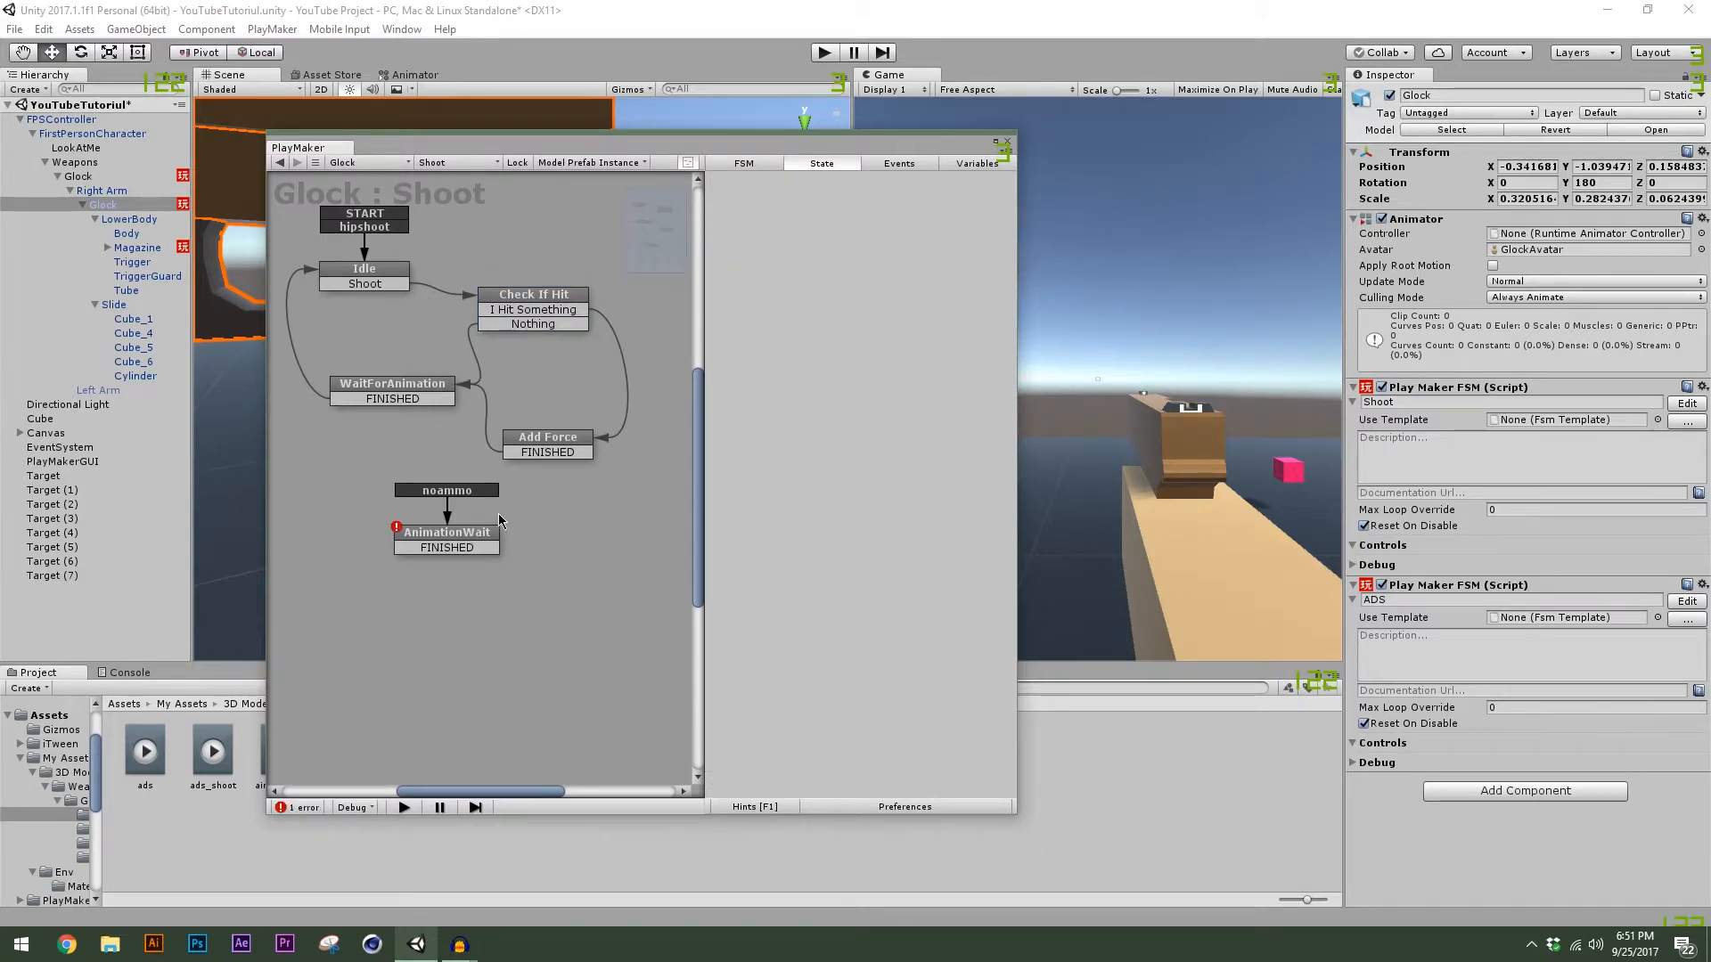
# Rename the Shoot FSM's AnimationWait state to NoAmmo and remove its Wait action.
pyautogui.click(461, 544)
pyautogui.moveTo(789, 183); pyautogui.dragTo(594, 187)
pyautogui.write('Ammo')
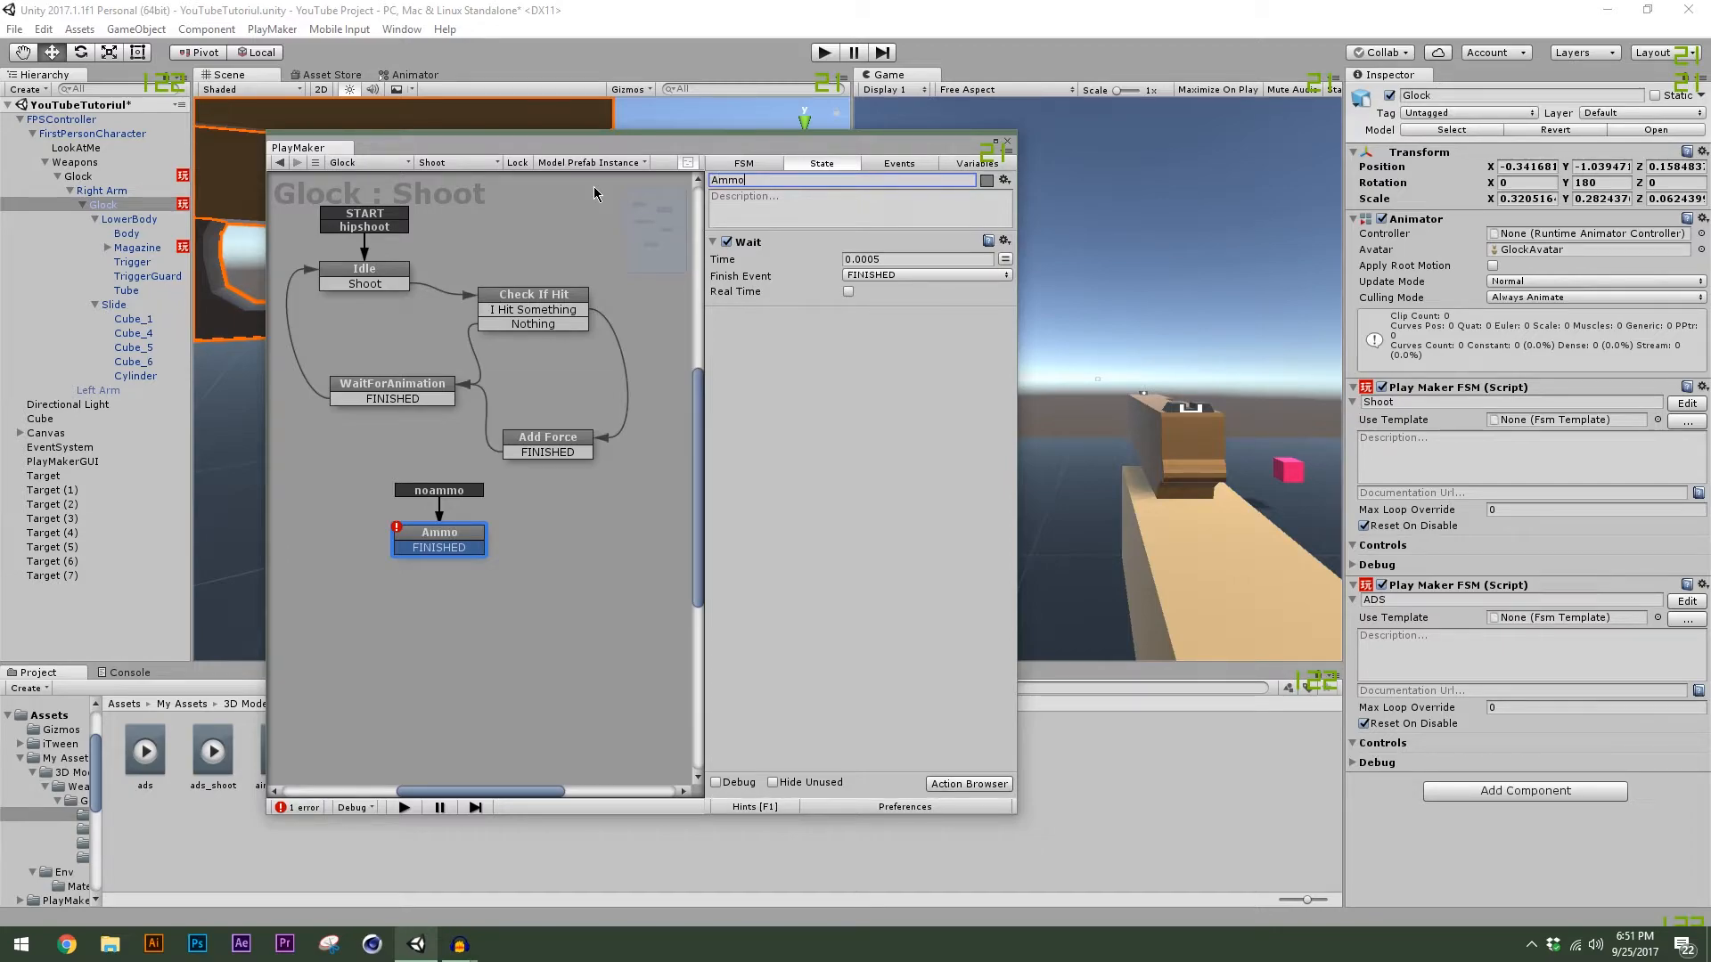
pyautogui.press('BackSpace')
pyautogui.press('BackSpace')
pyautogui.press('BackSpace')
pyautogui.press('BackSpace')
pyautogui.write('NoAmmo')
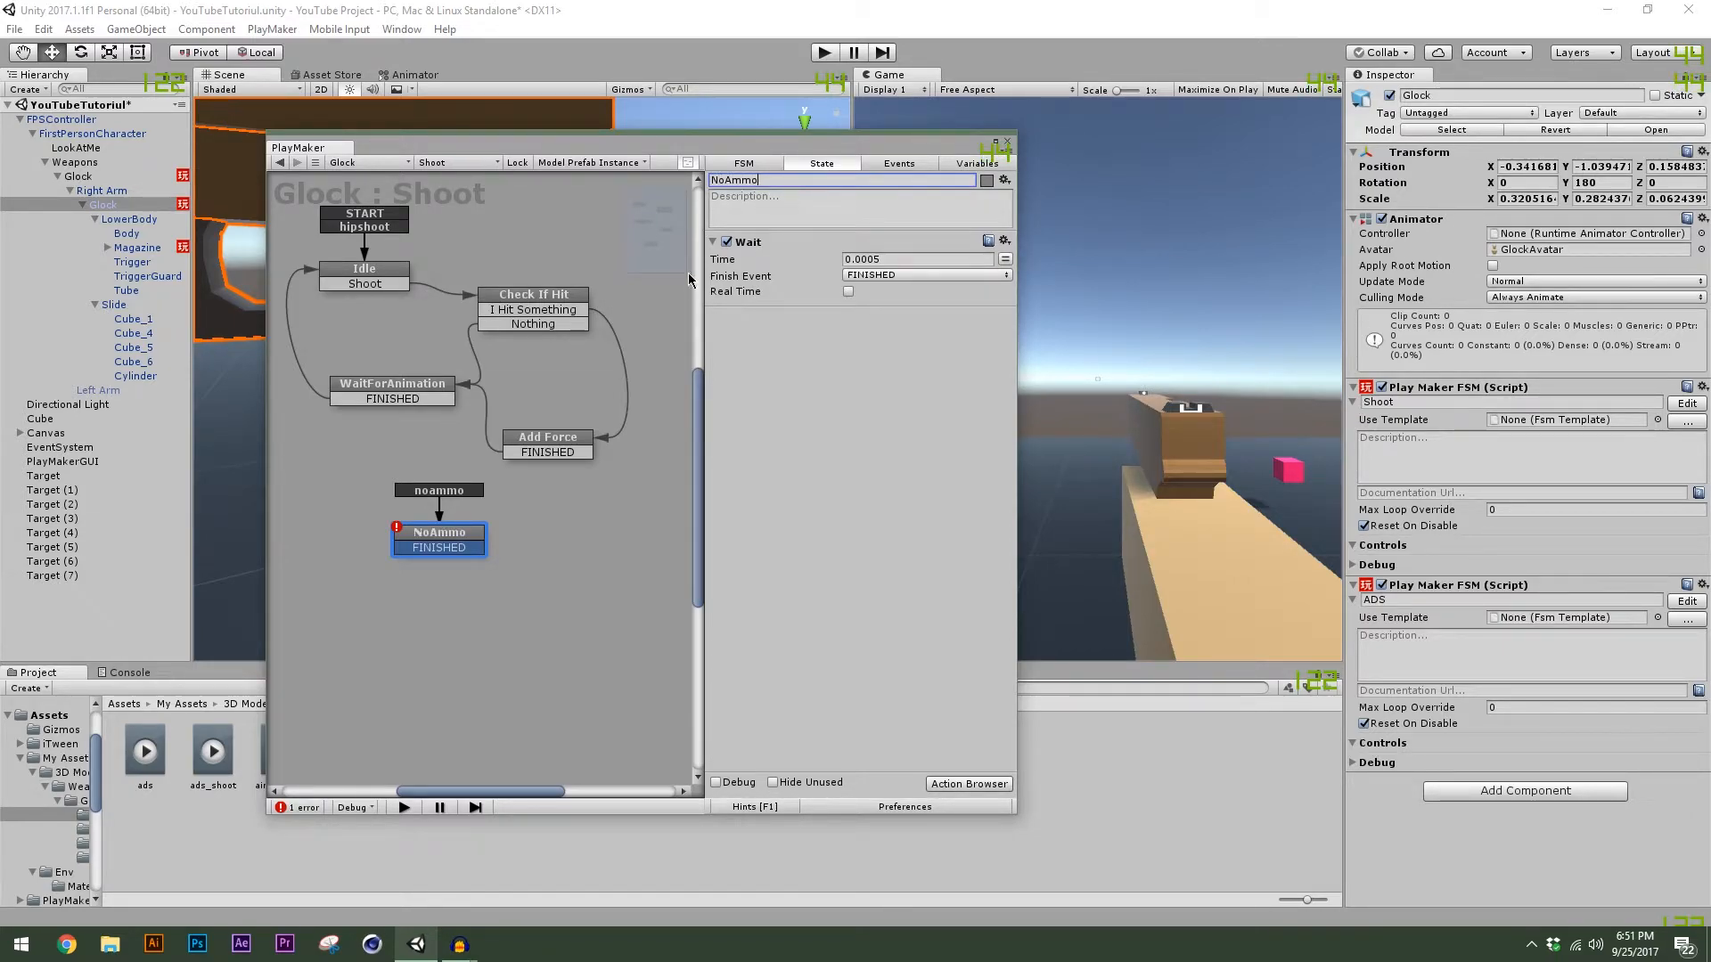
pyautogui.click(768, 551)
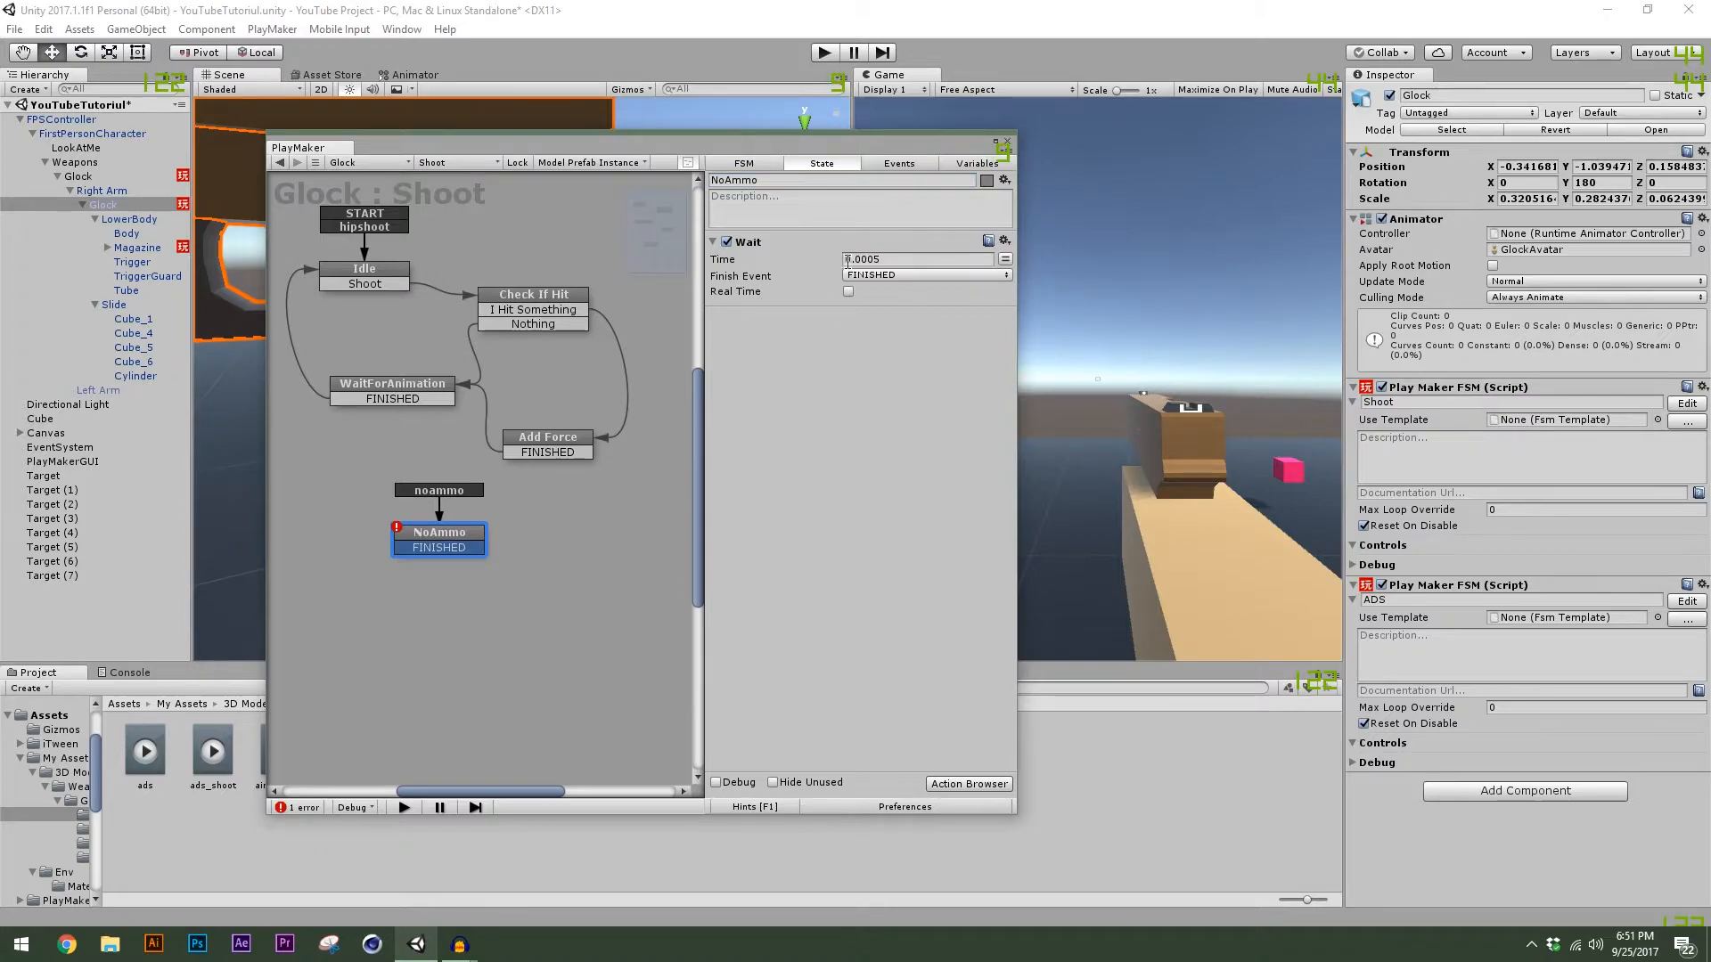
pyautogui.click(759, 246)
pyautogui.press('Delete')
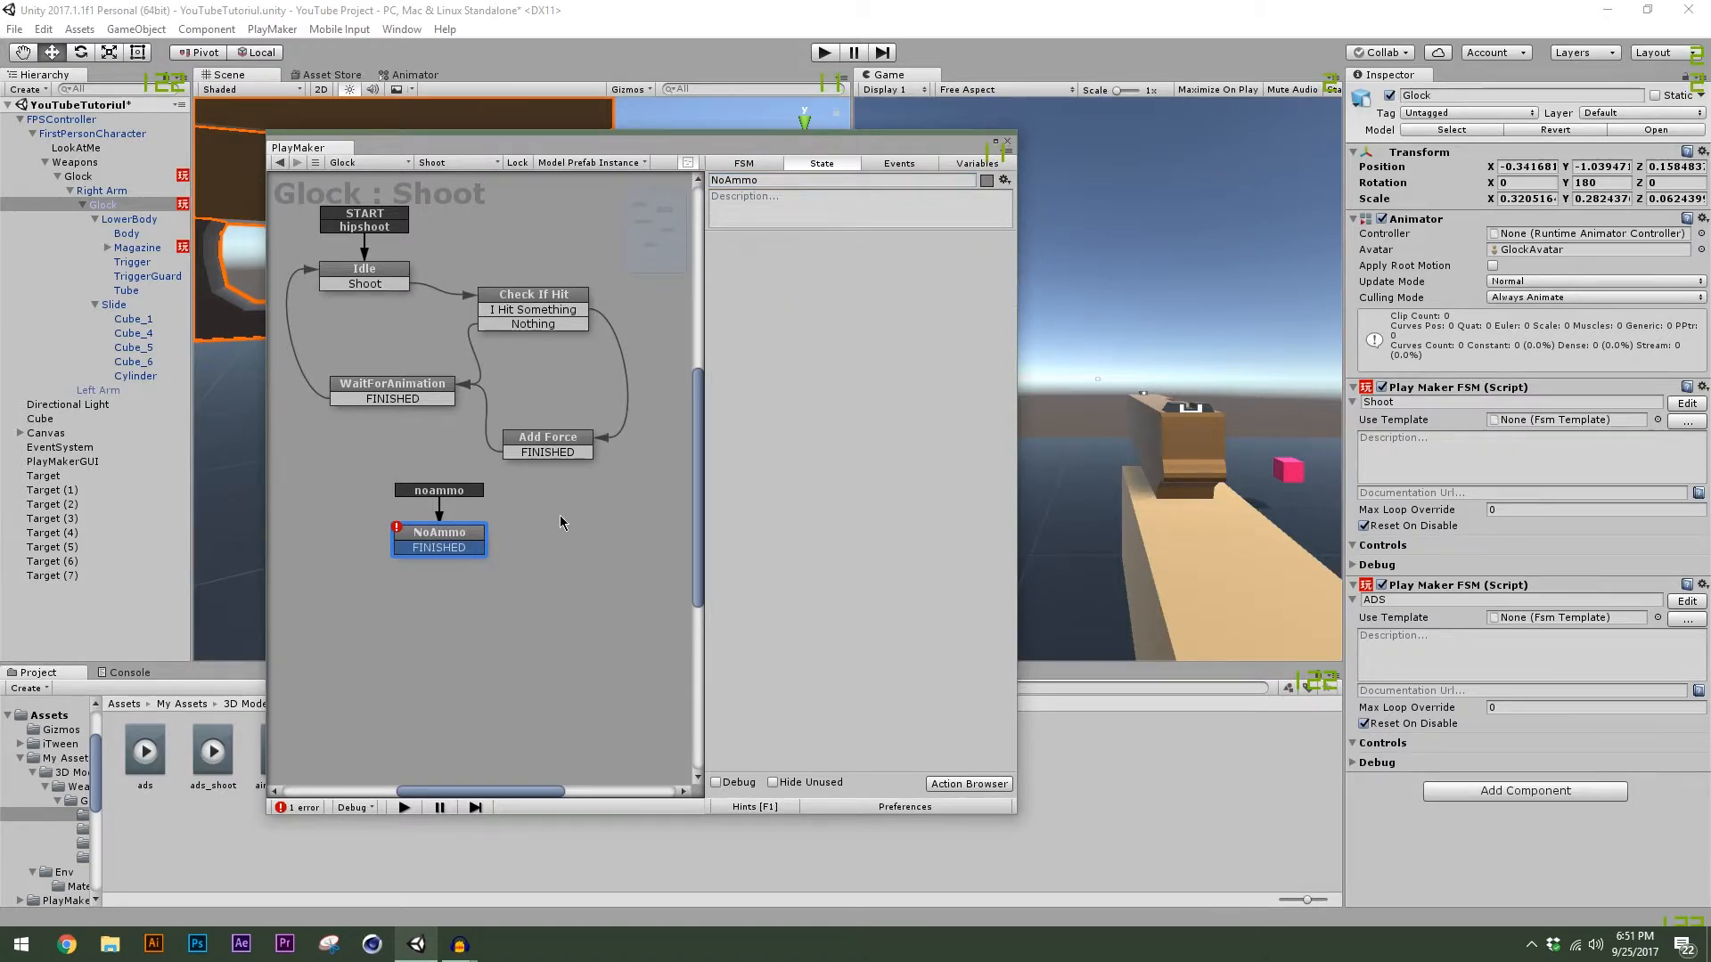
# Add a new state named WaitForAnimation between Idle and NoAmmo in the Magazine's Ammo FSM.
pyautogui.moveTo(405, 148); pyautogui.dragTo(500, 228)
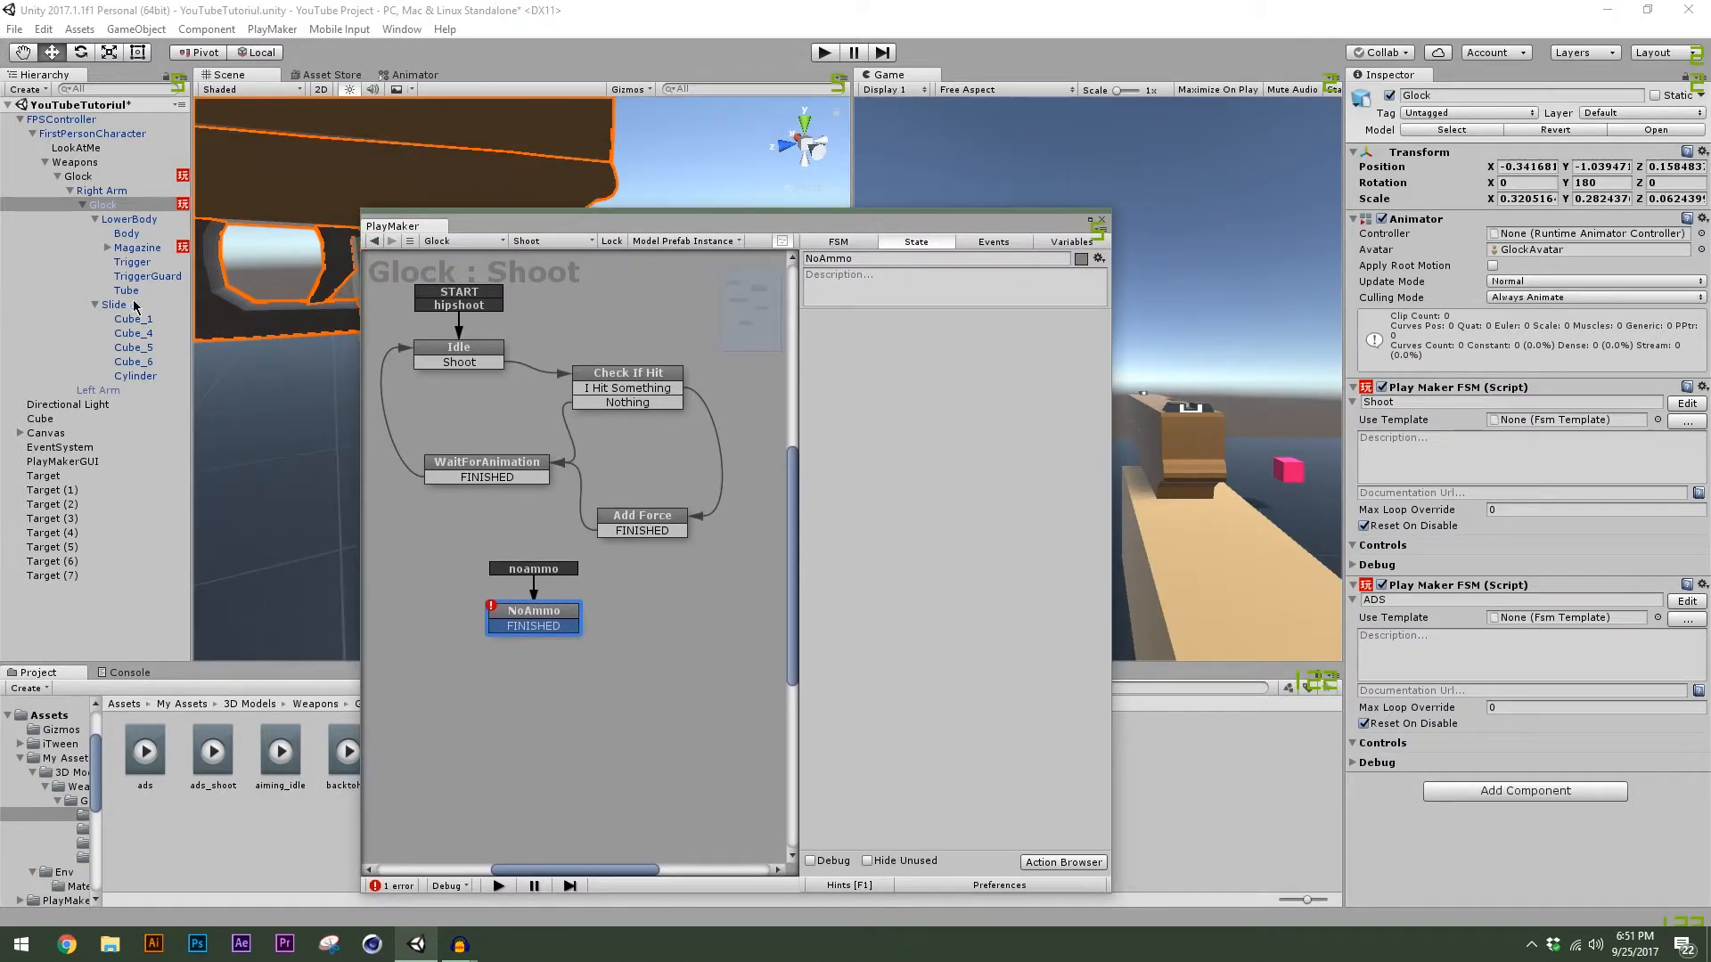
pyautogui.click(137, 247)
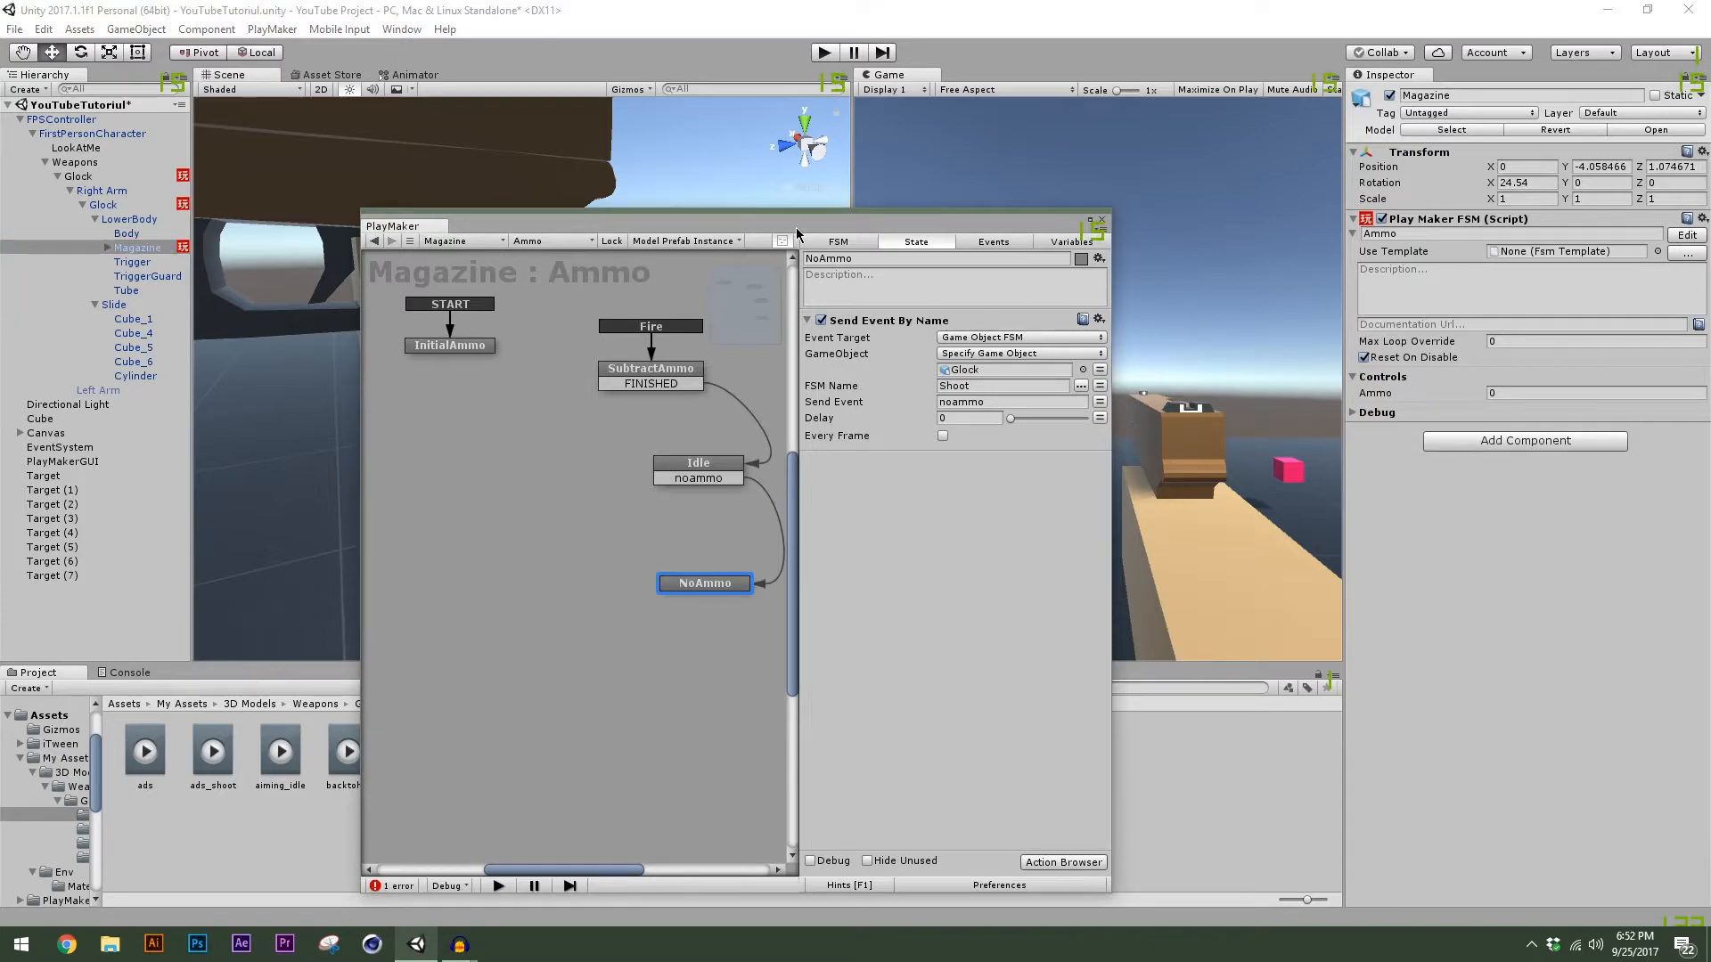
pyautogui.moveTo(797, 232); pyautogui.dragTo(785, 204)
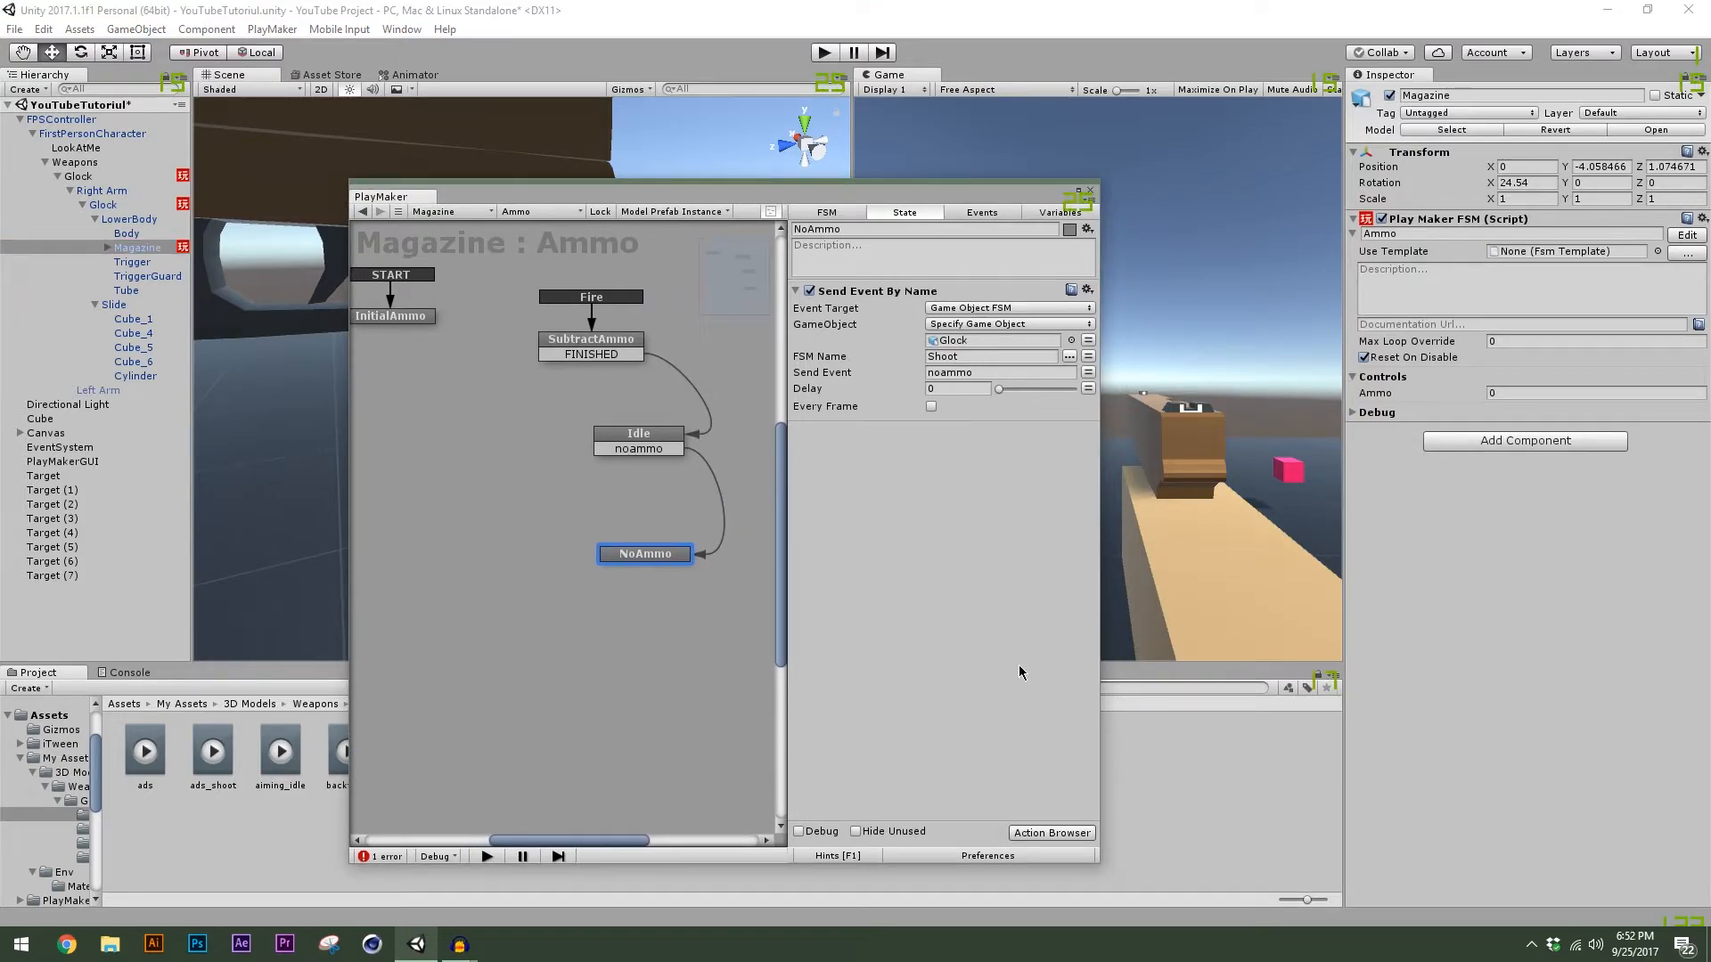
pyautogui.rightClick(637, 577)
pyautogui.click(664, 590)
pyautogui.moveTo(688, 595); pyautogui.dragTo(671, 528)
pyautogui.click(842, 230)
pyautogui.write('Wa')
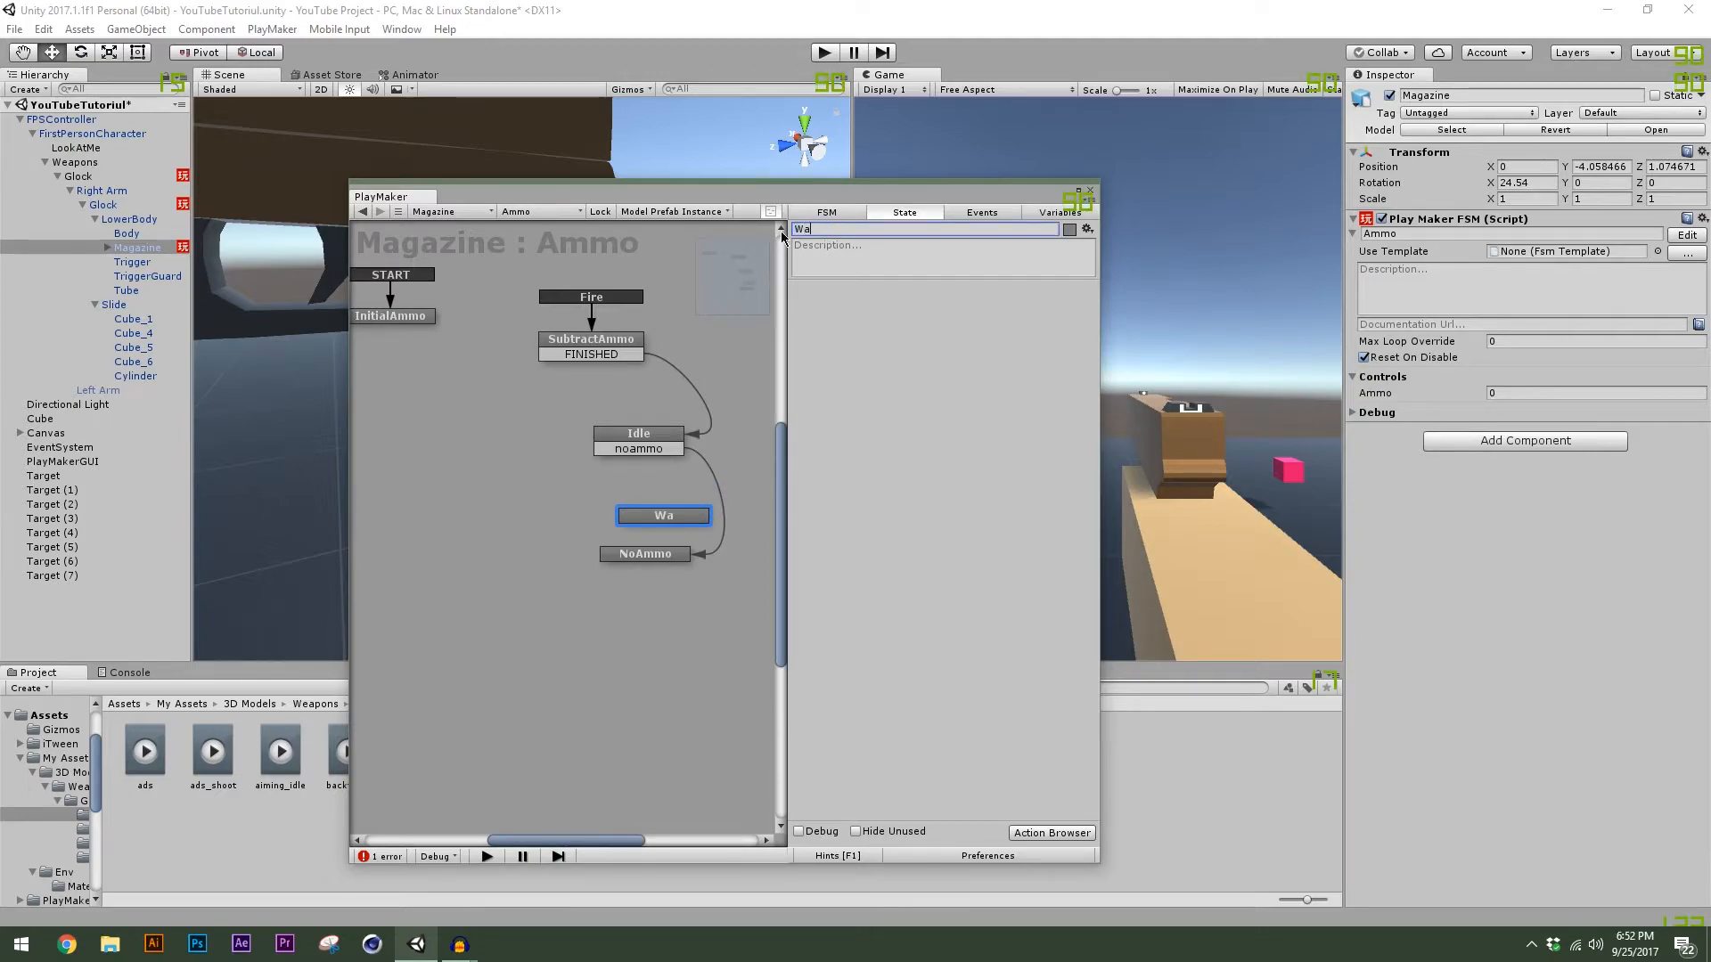
pyautogui.write('itForAnimation')
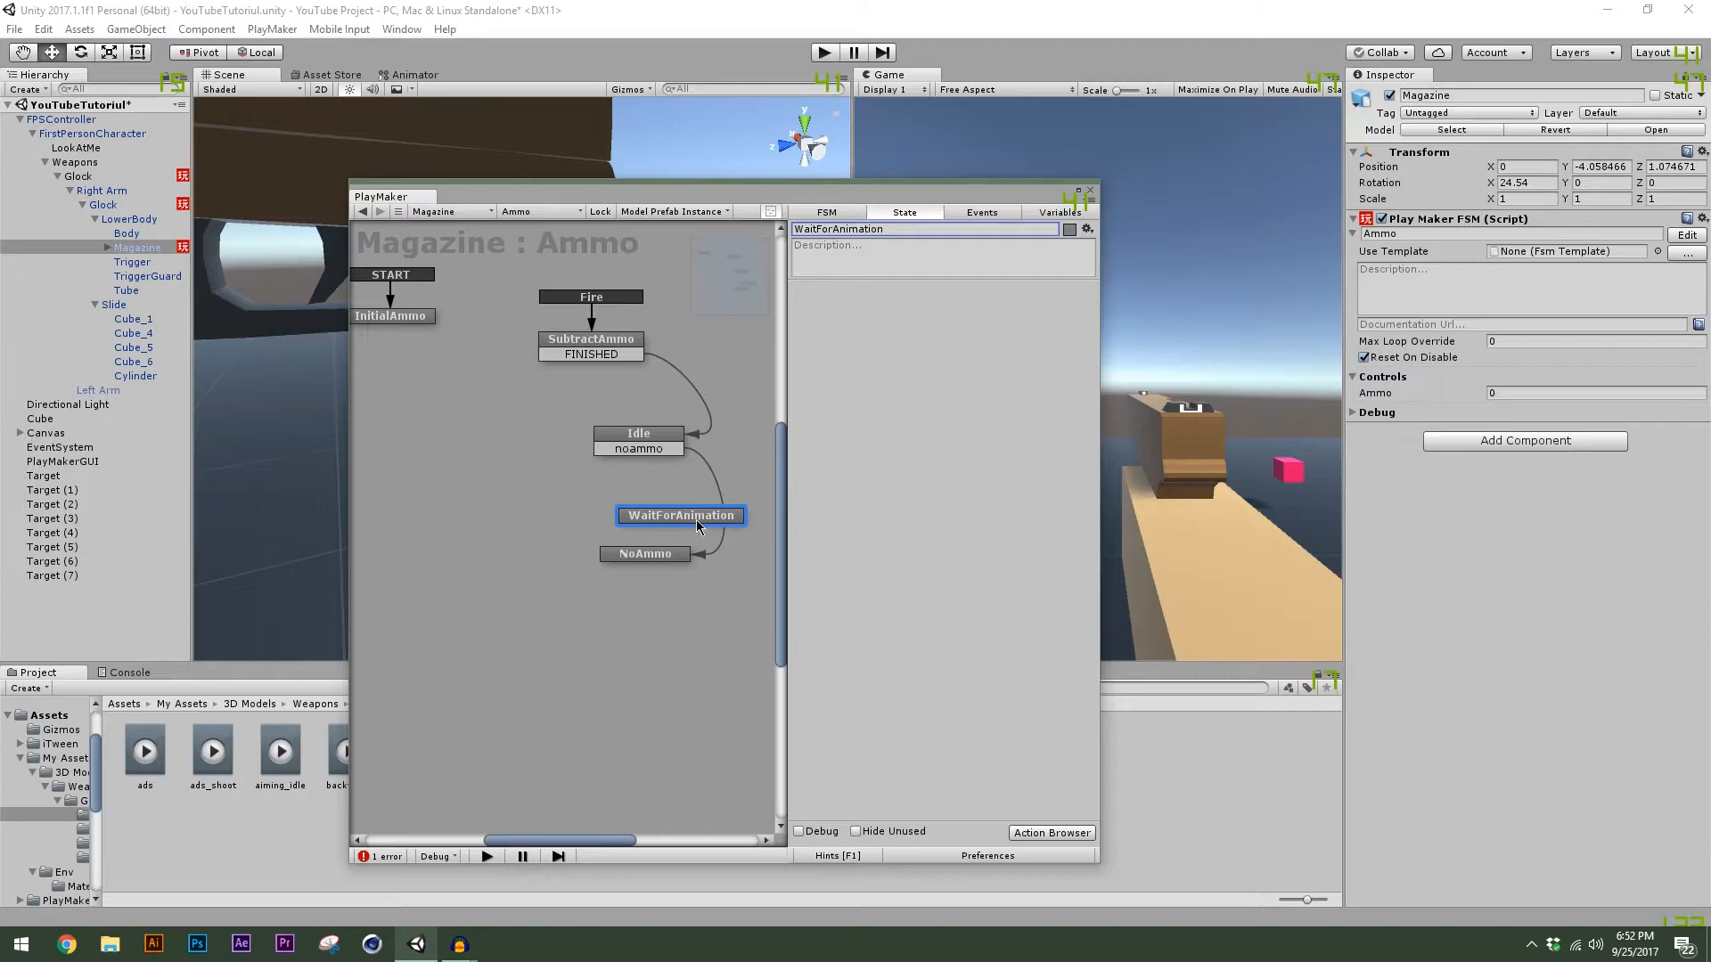
# Align WaitForAnimation beneath Idle and redirect Idle's noammo transition to it.
pyautogui.moveTo(697, 521); pyautogui.dragTo(676, 515)
pyautogui.moveTo(639, 449); pyautogui.dragTo(707, 514)
pyautogui.click(649, 505)
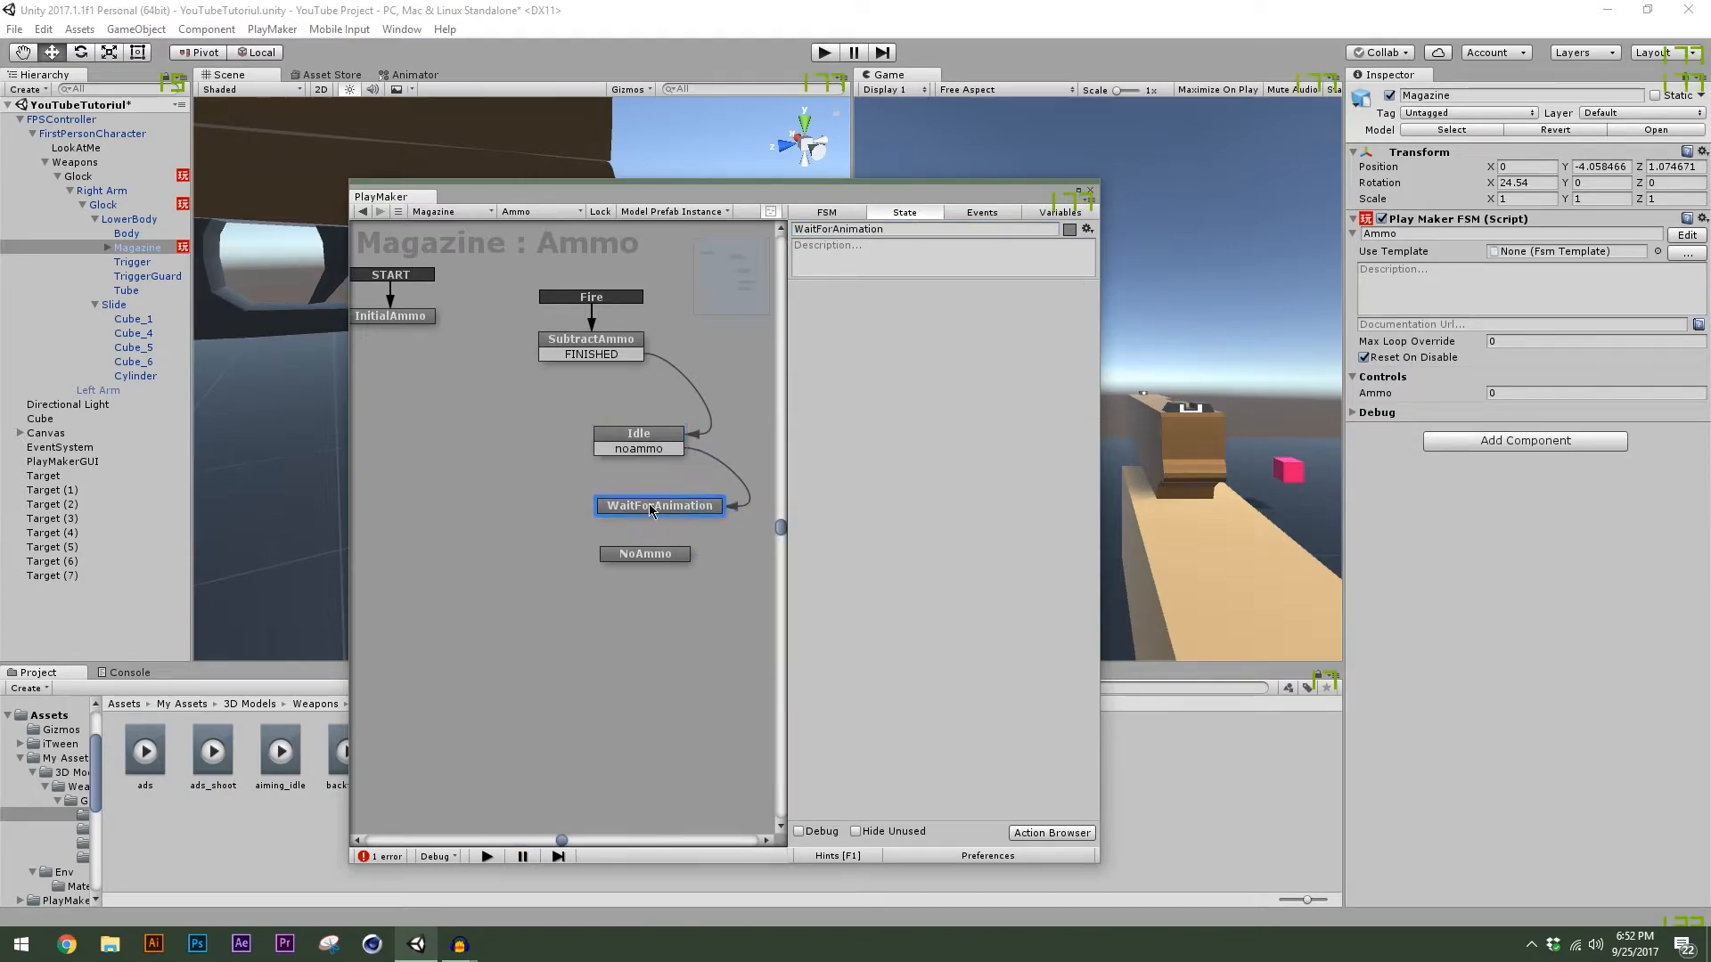
pyautogui.click(655, 440)
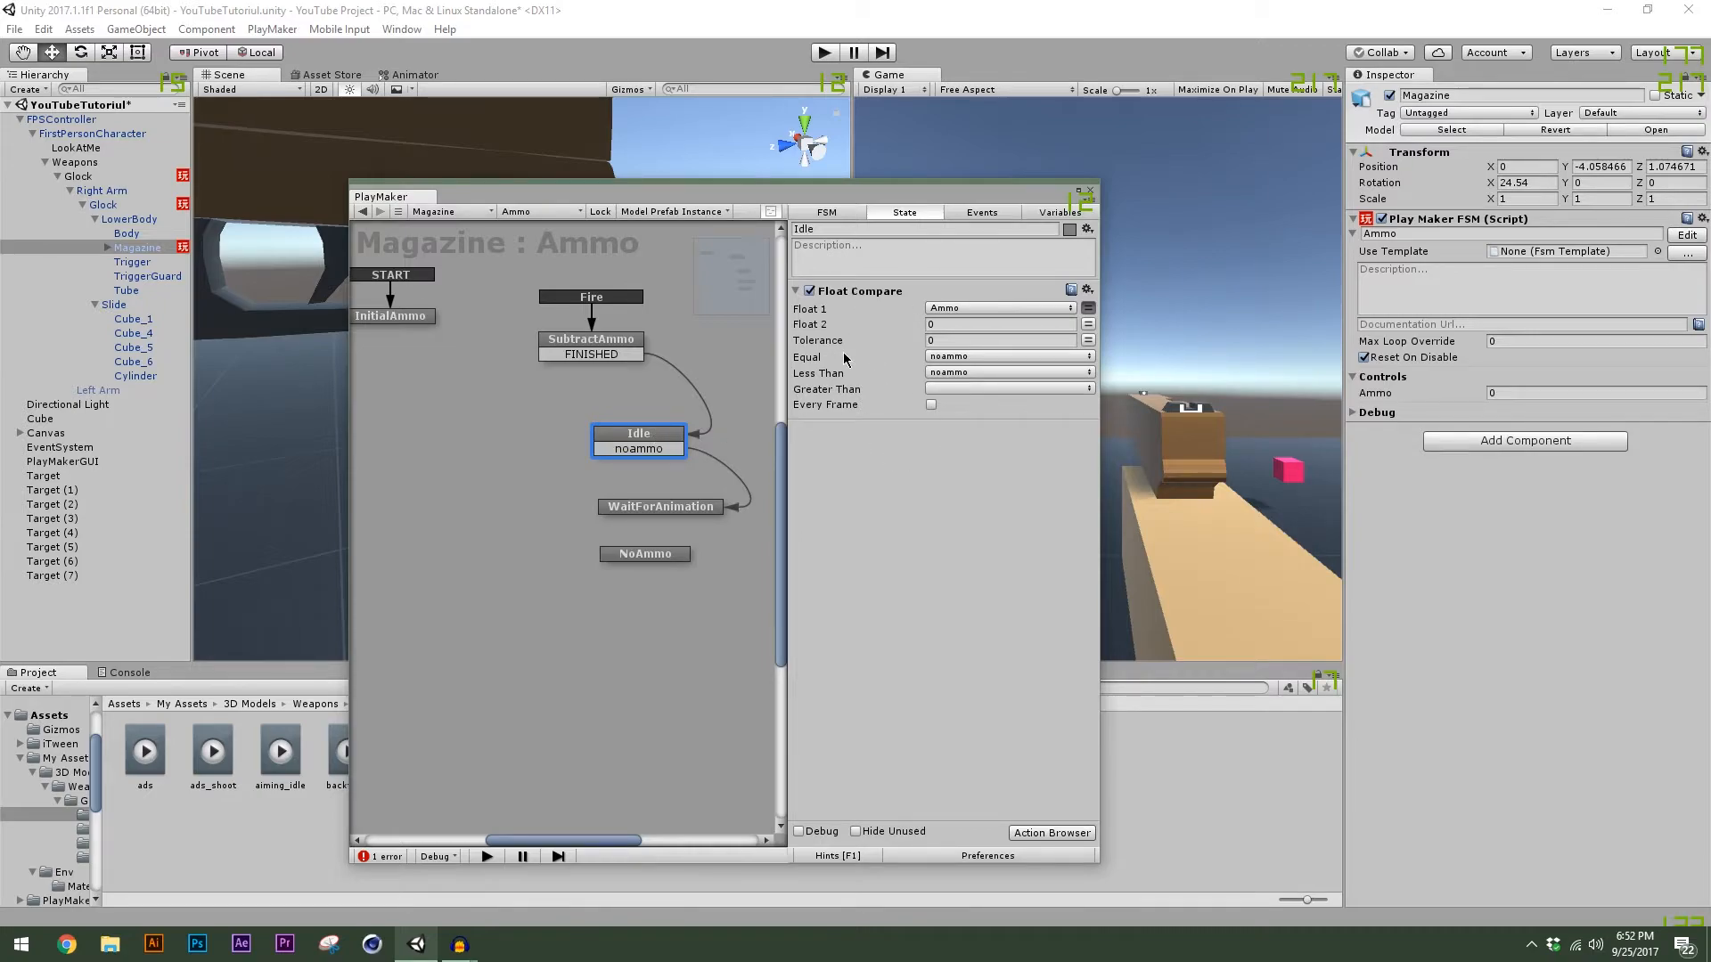
# Add a Wait action to the WaitForAnimation state with its time set to 0.0005.
pyautogui.click(646, 508)
pyautogui.click(1051, 832)
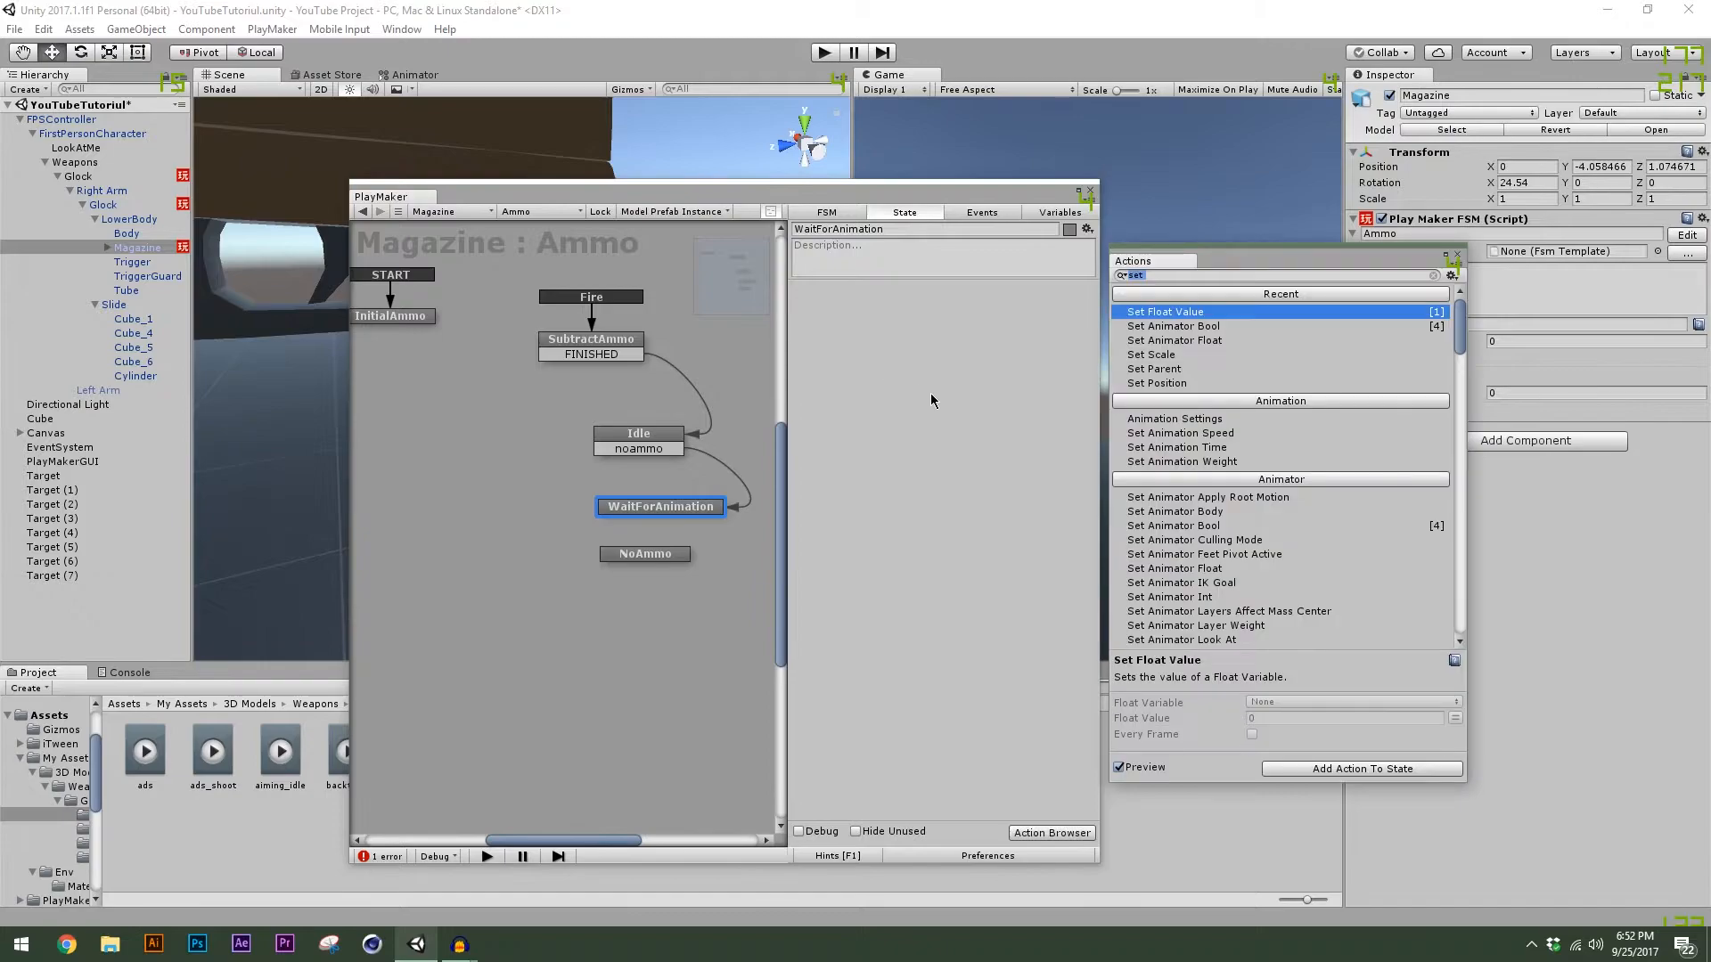
pyautogui.write('wait')
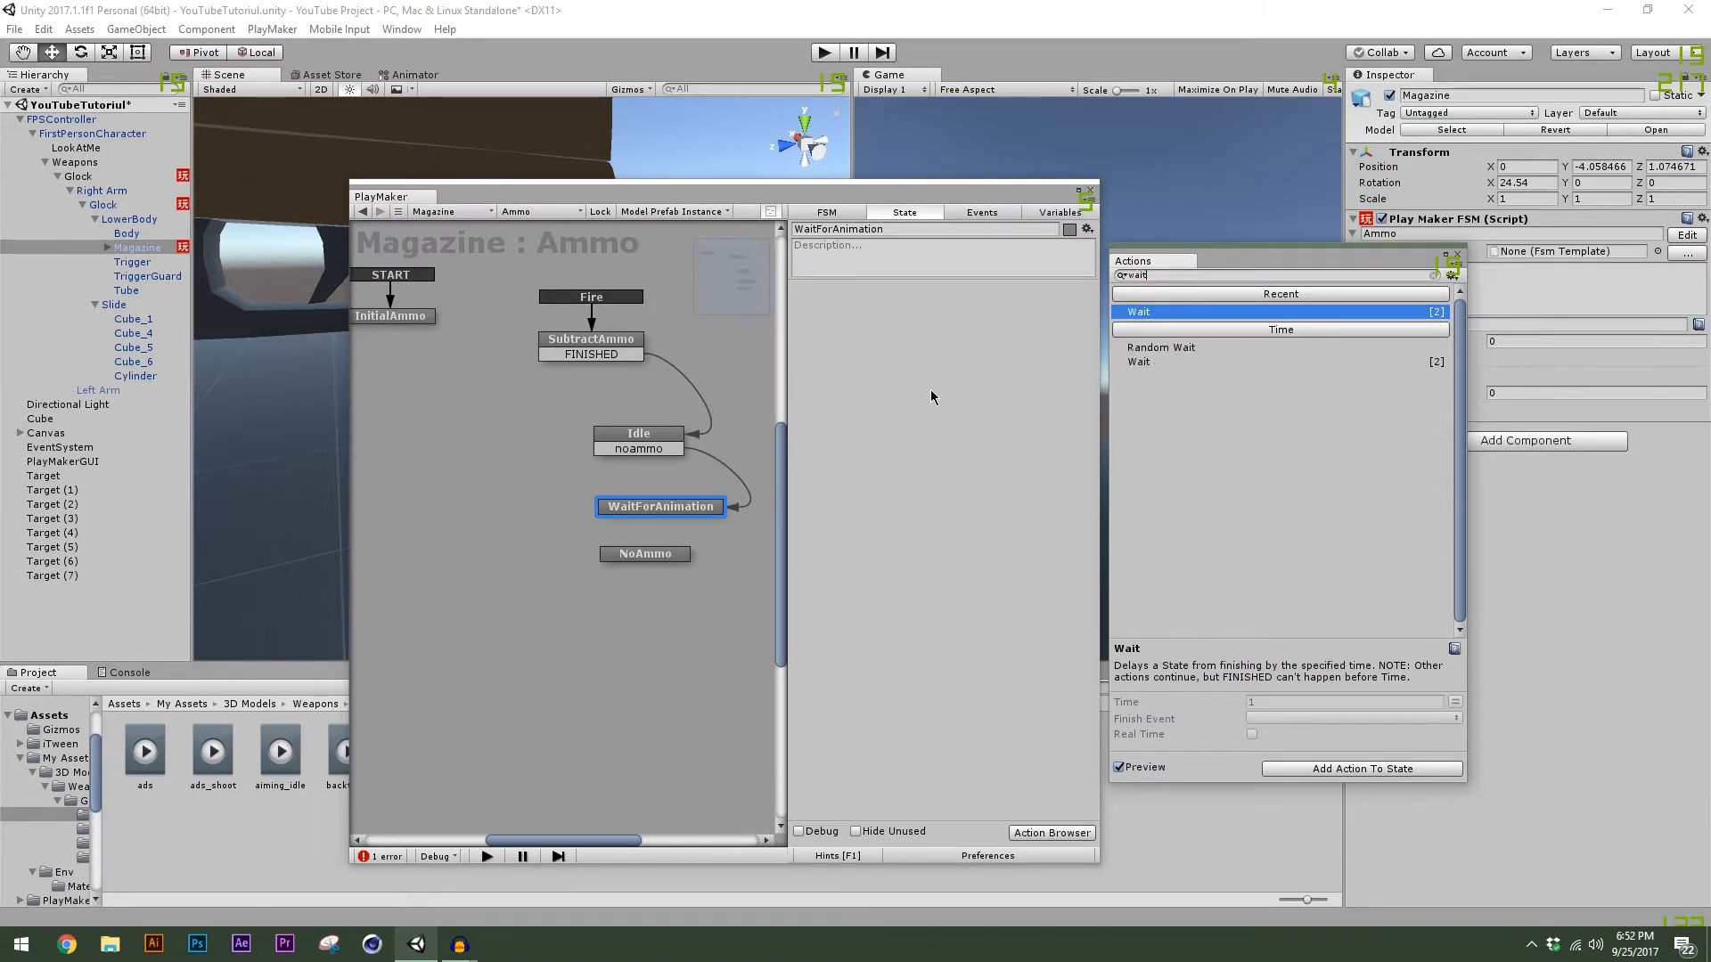
pyautogui.doubleClick(1362, 314)
pyautogui.click(1457, 254)
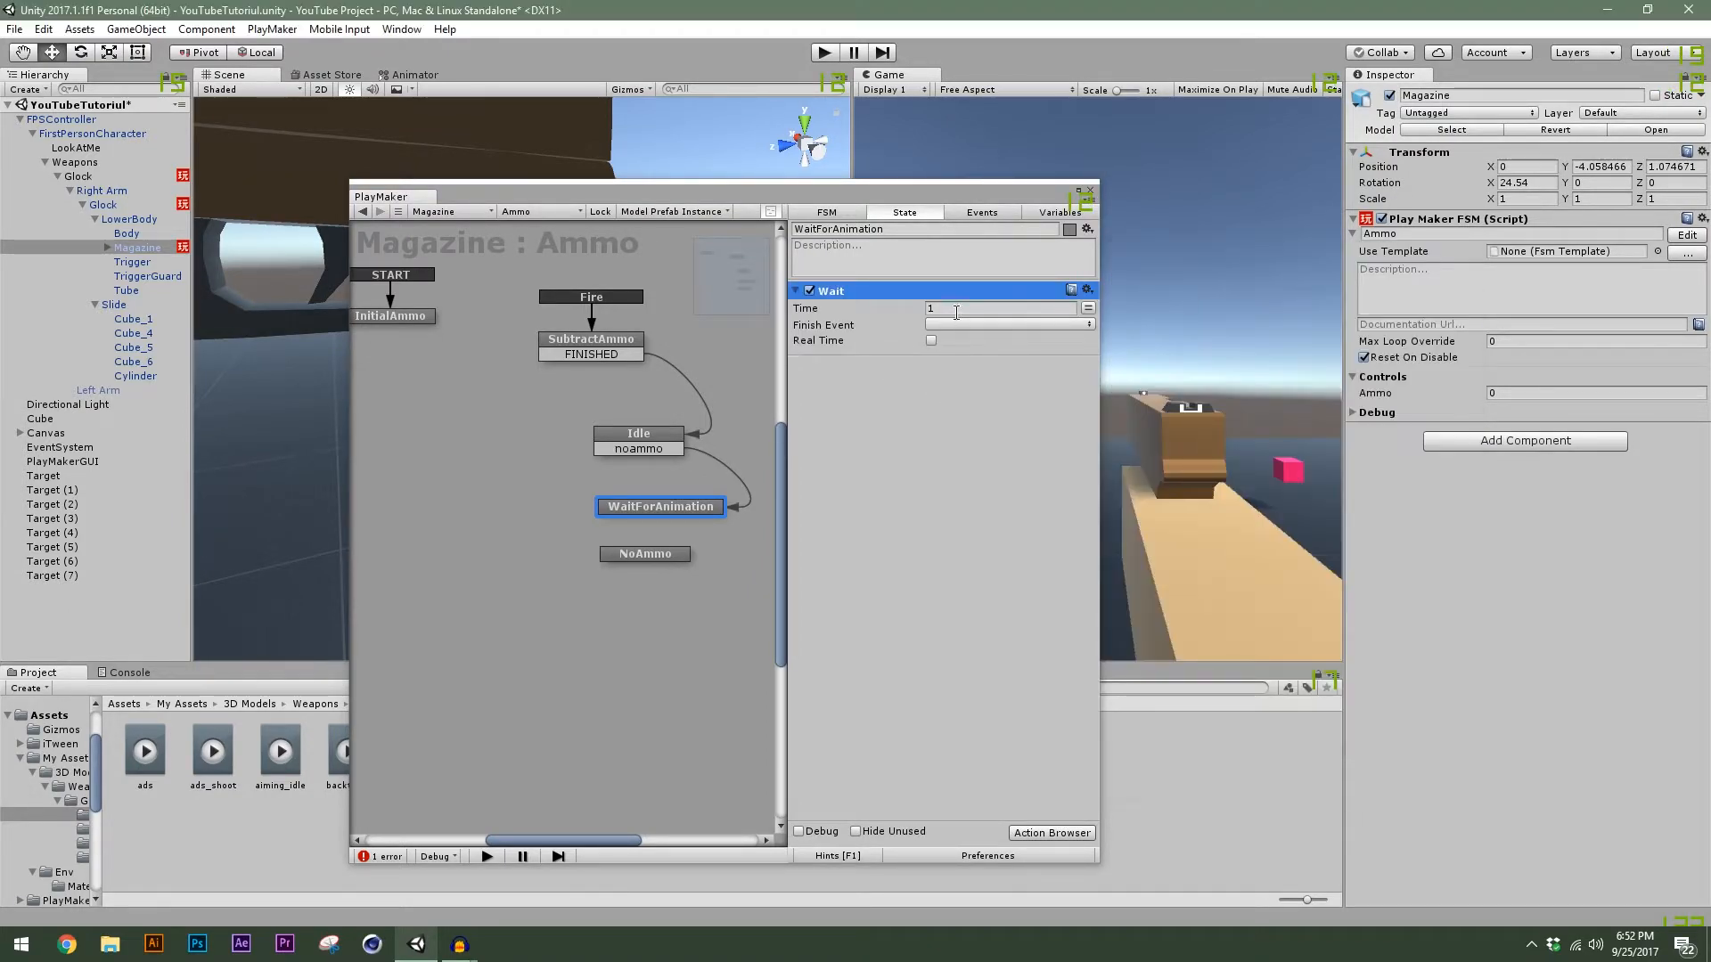
pyautogui.write('0.00')
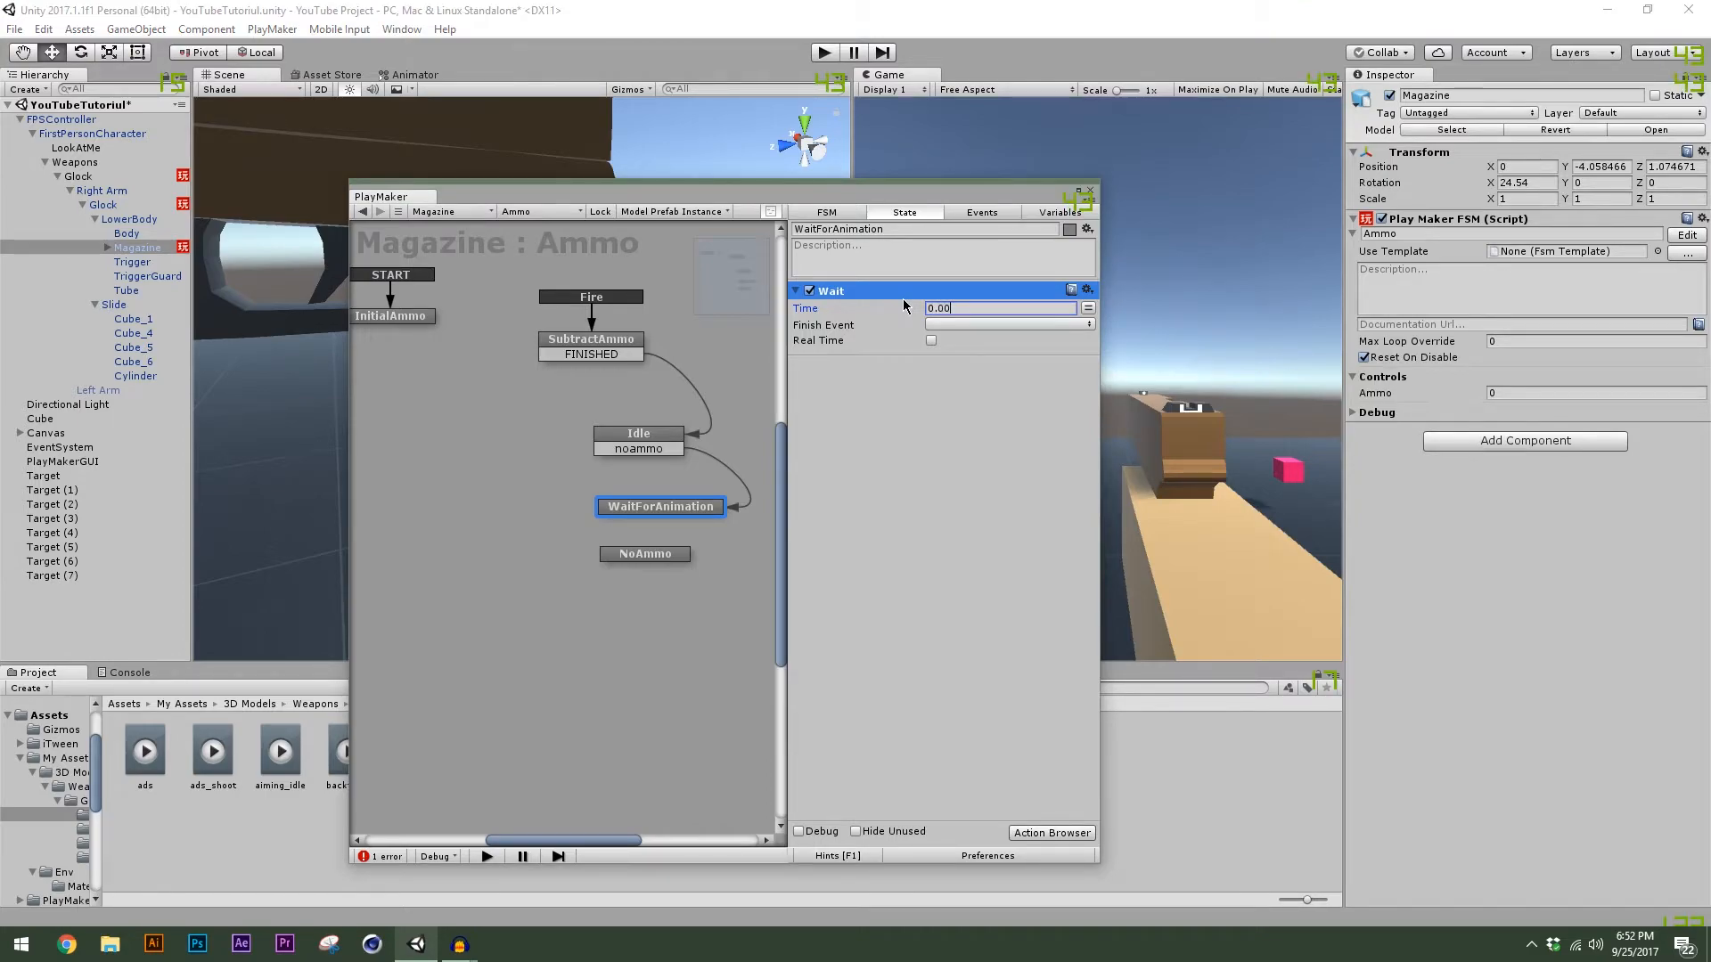
pyautogui.write('05')
# Set the Wait action's finish event to FINISHED and connect that transition from WaitForAnimation to the NoAmmo state.
pyautogui.click(956, 325)
pyautogui.click(976, 362)
pyautogui.click(843, 356)
pyautogui.moveTo(685, 523); pyautogui.dragTo(653, 615)
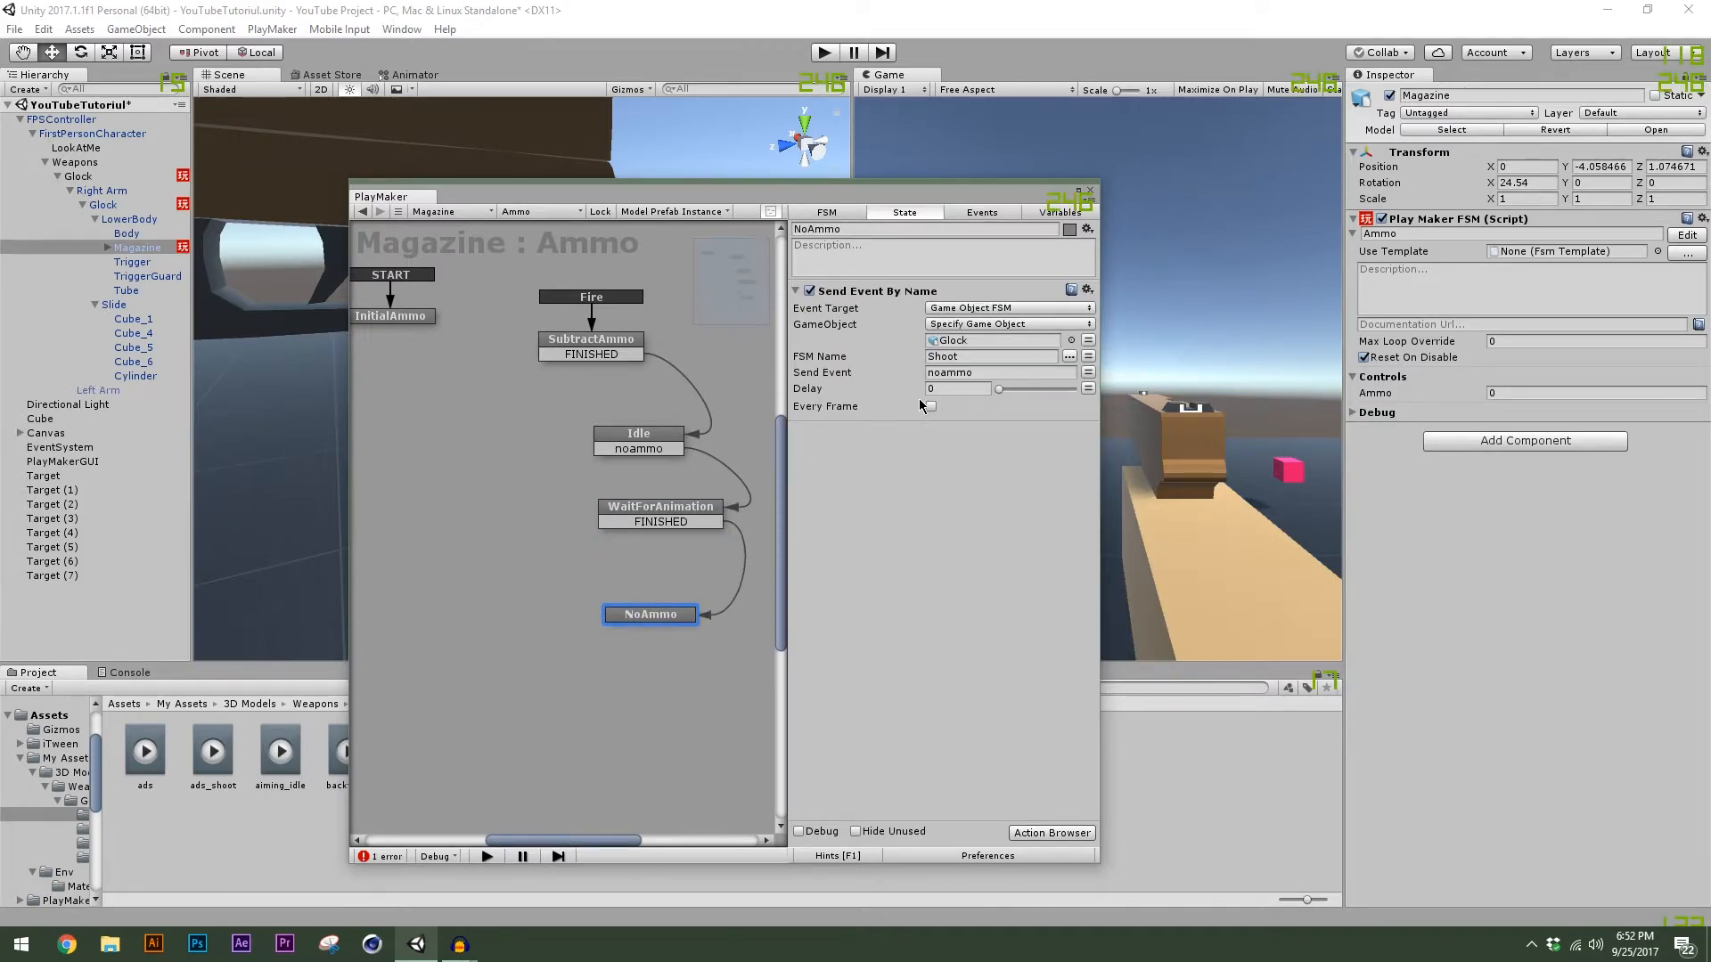
# Playtest the game with the Glock's Shoot FSM in view, firing until the ammo runs out, and stop the game.
pyautogui.moveTo(656, 198); pyautogui.dragTo(476, 192)
pyautogui.click(132, 205)
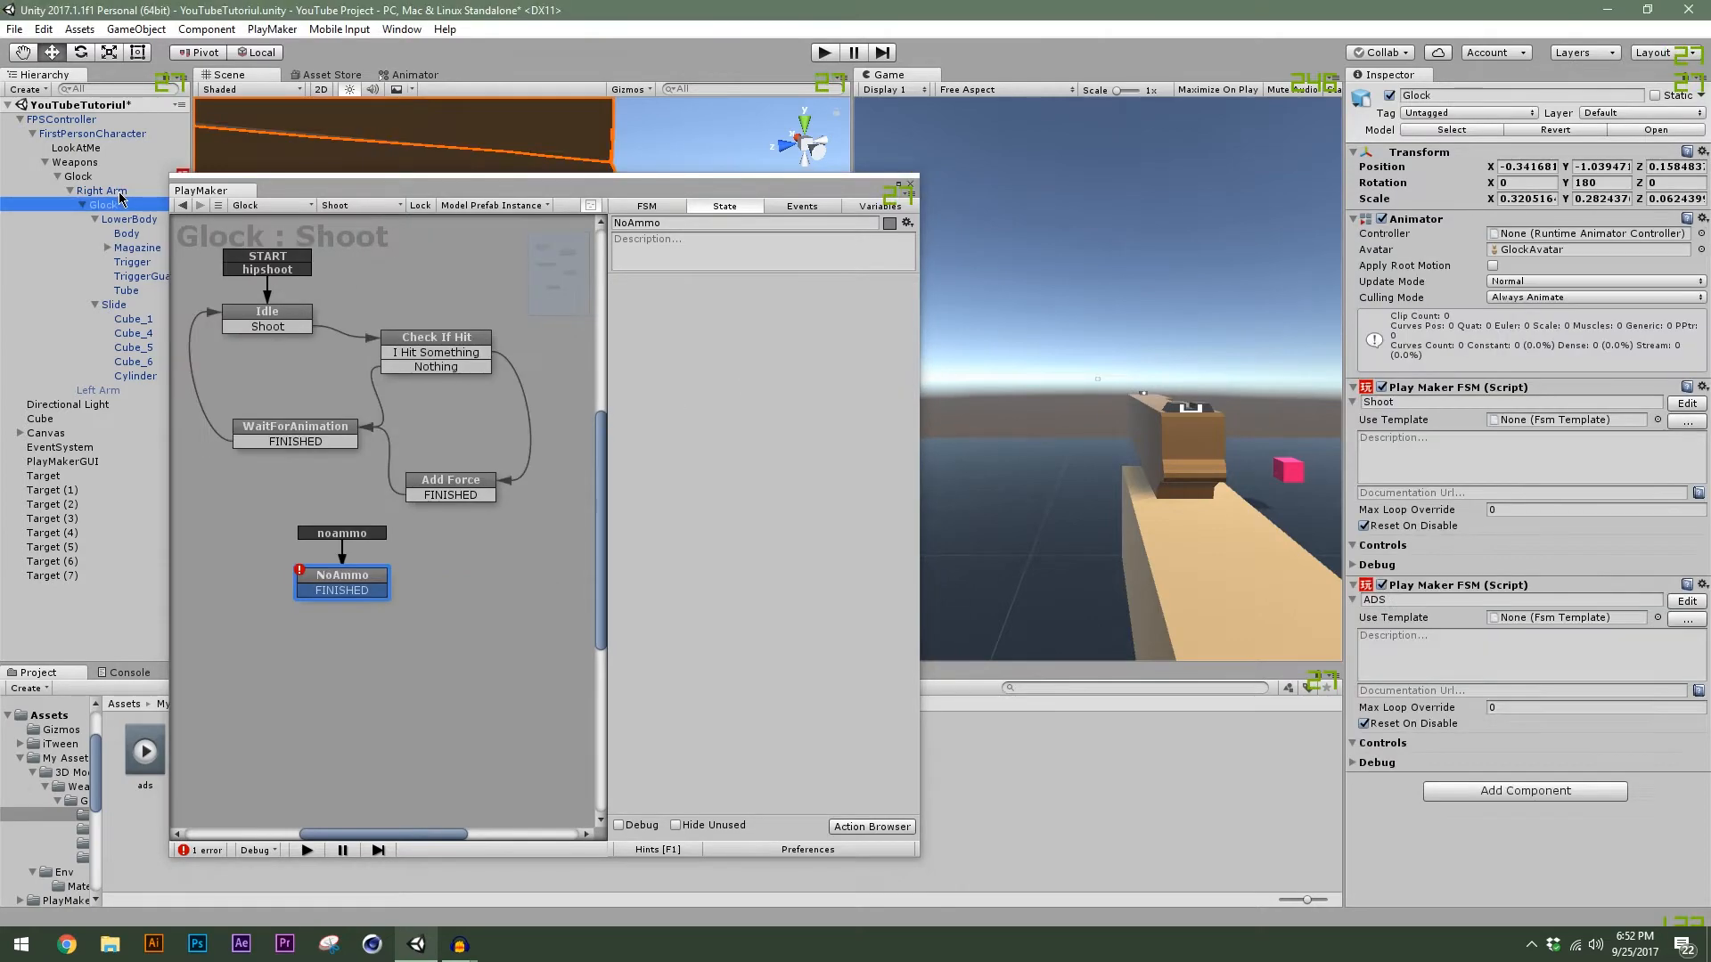
pyautogui.moveTo(267, 190); pyautogui.dragTo(137, 188)
pyautogui.click(824, 52)
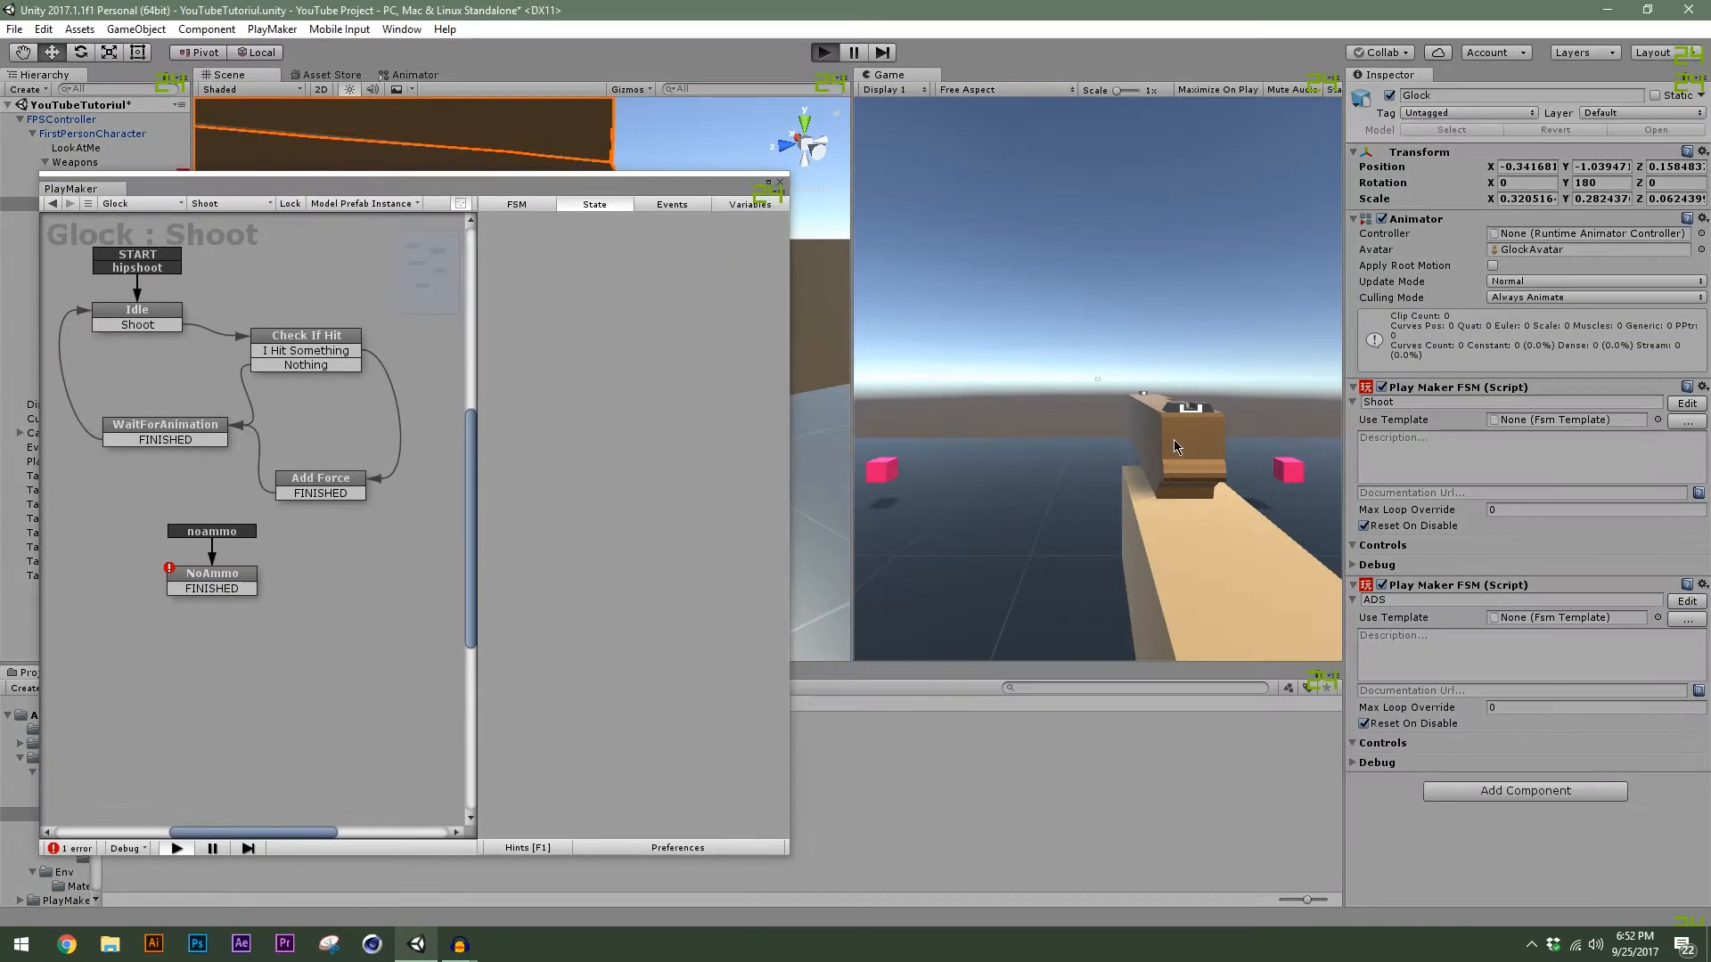
pyautogui.click(1097, 378)
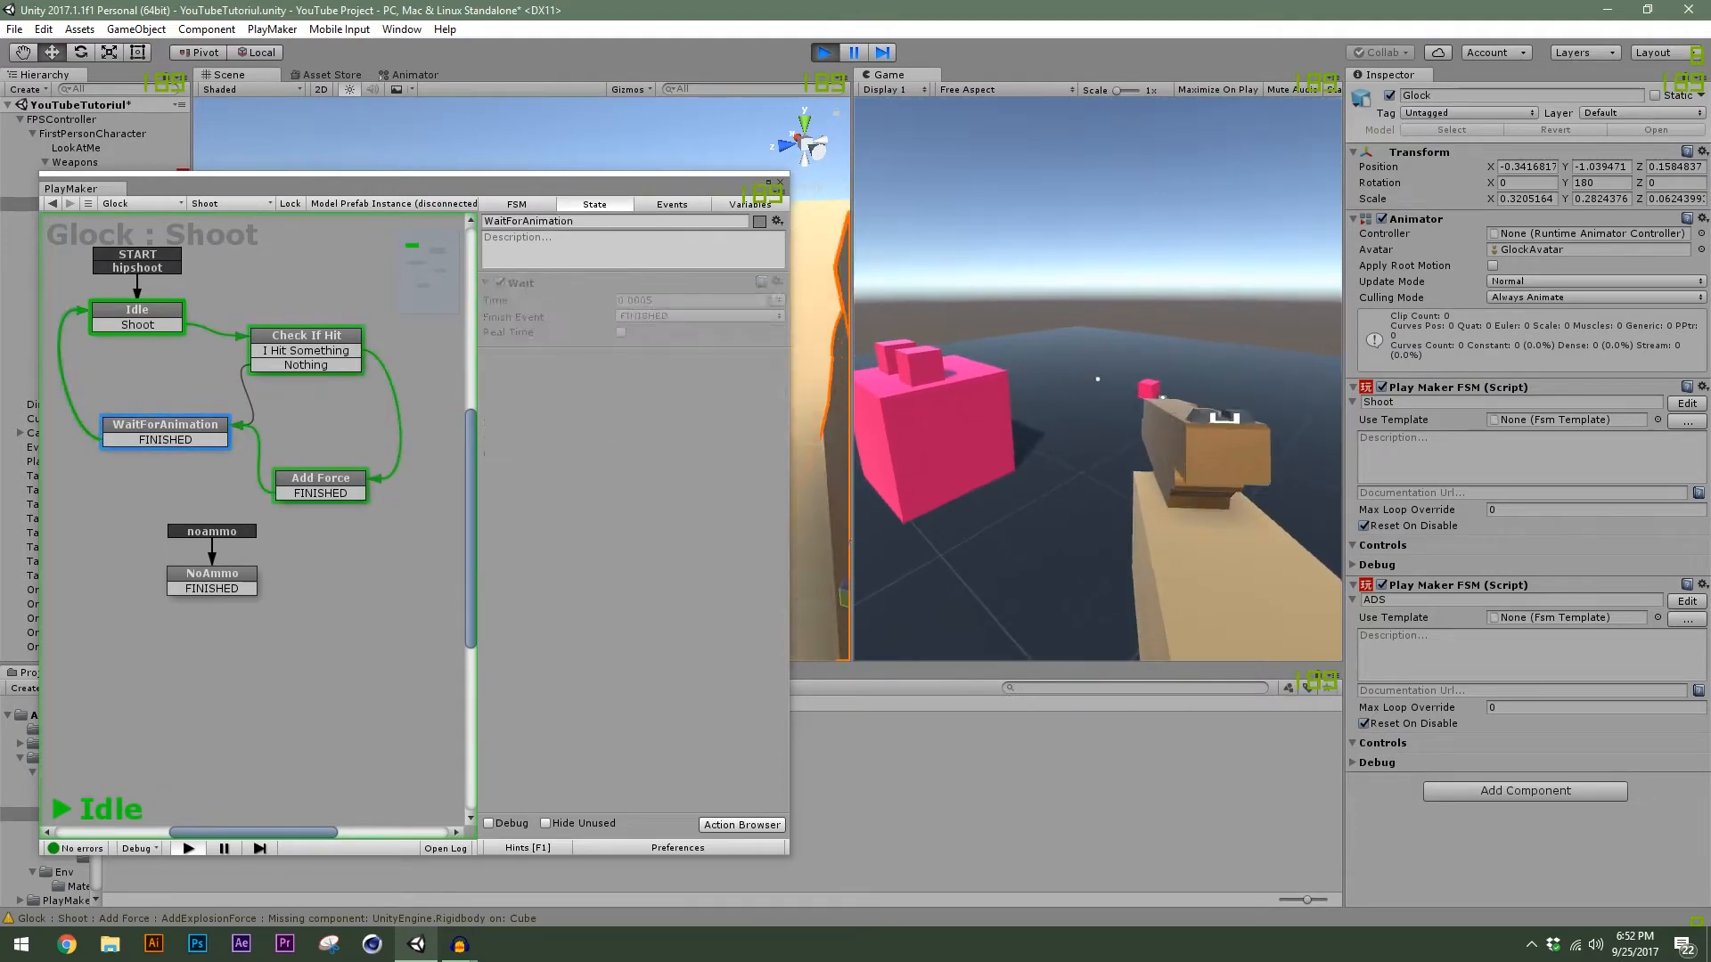
pyautogui.click(1097, 378)
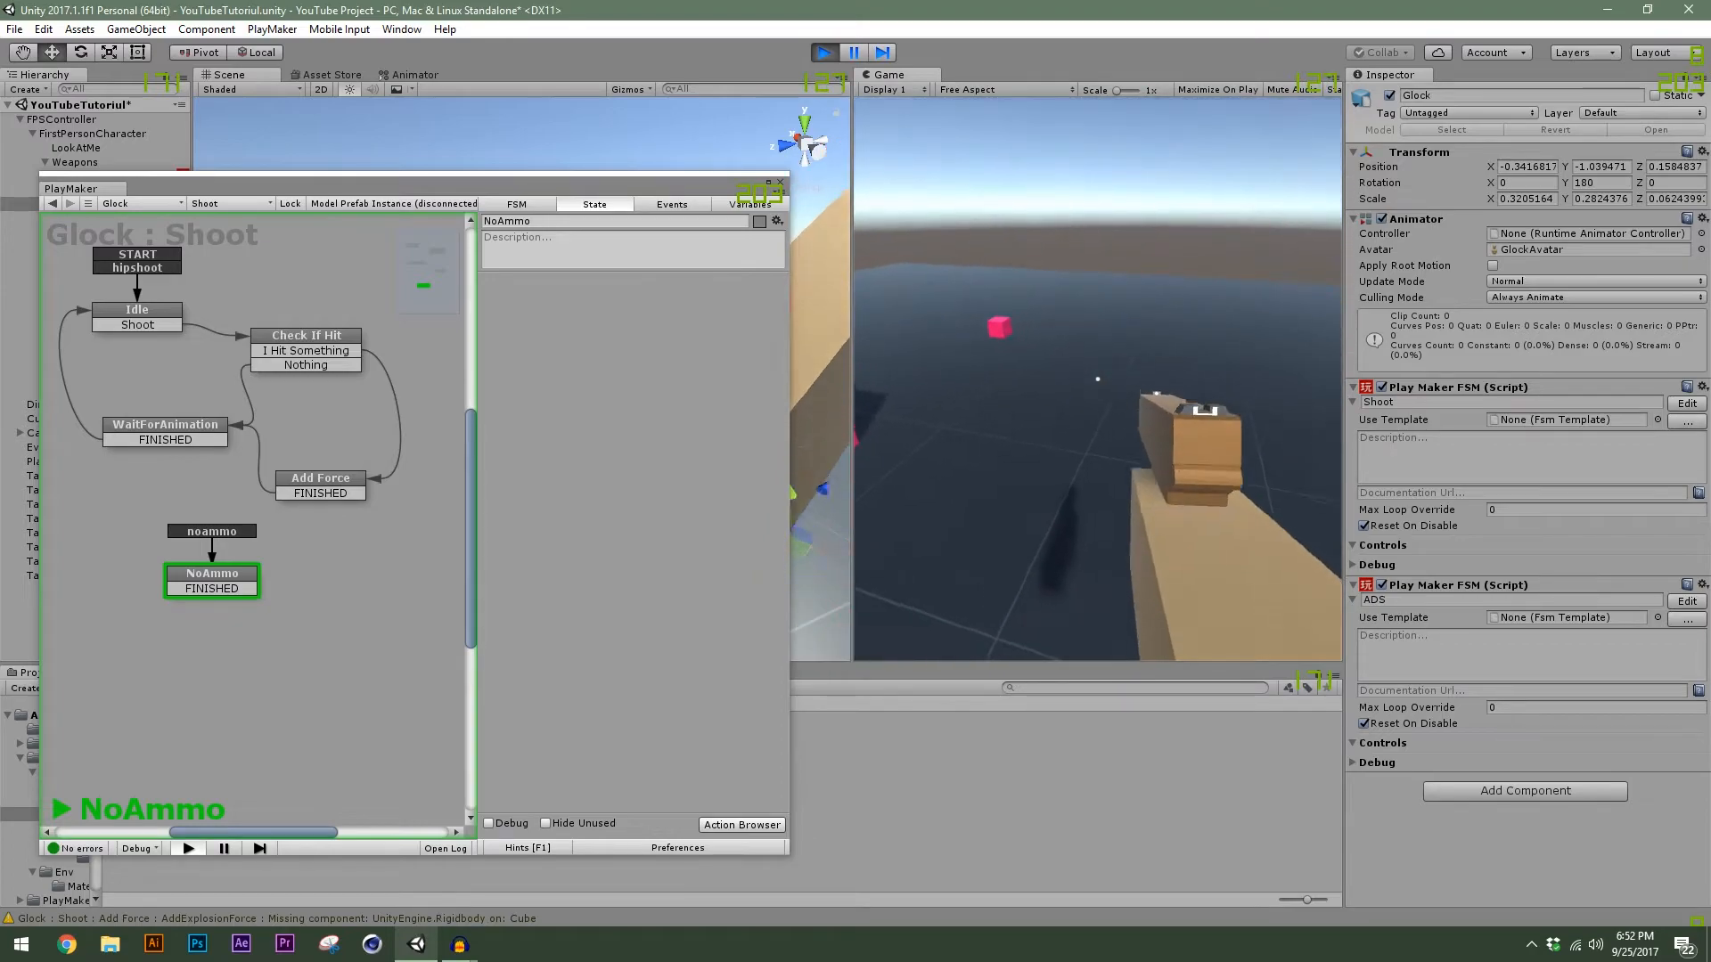
pyautogui.press('Escape')
pyautogui.click(822, 51)
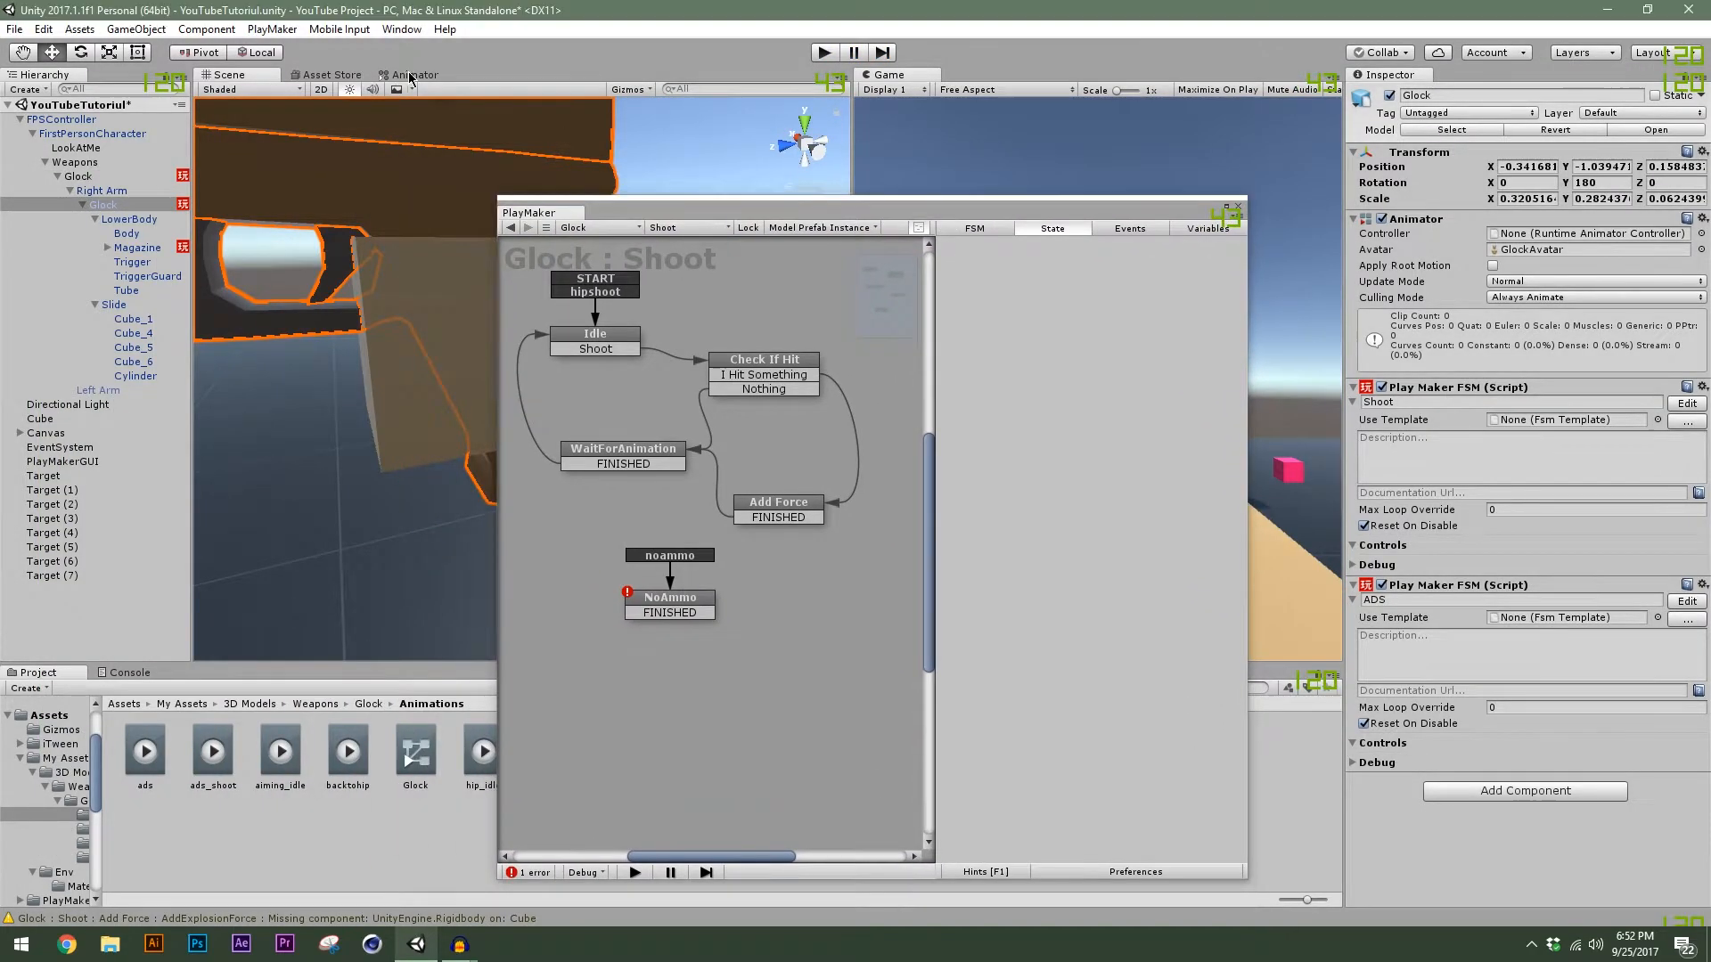
# Show the Animator graph and parameters for the parent Glock object under Weapons, with the Game view enlarged.
pyautogui.click(411, 76)
pyautogui.moveTo(552, 212); pyautogui.dragTo(23, 450)
pyautogui.click(140, 204)
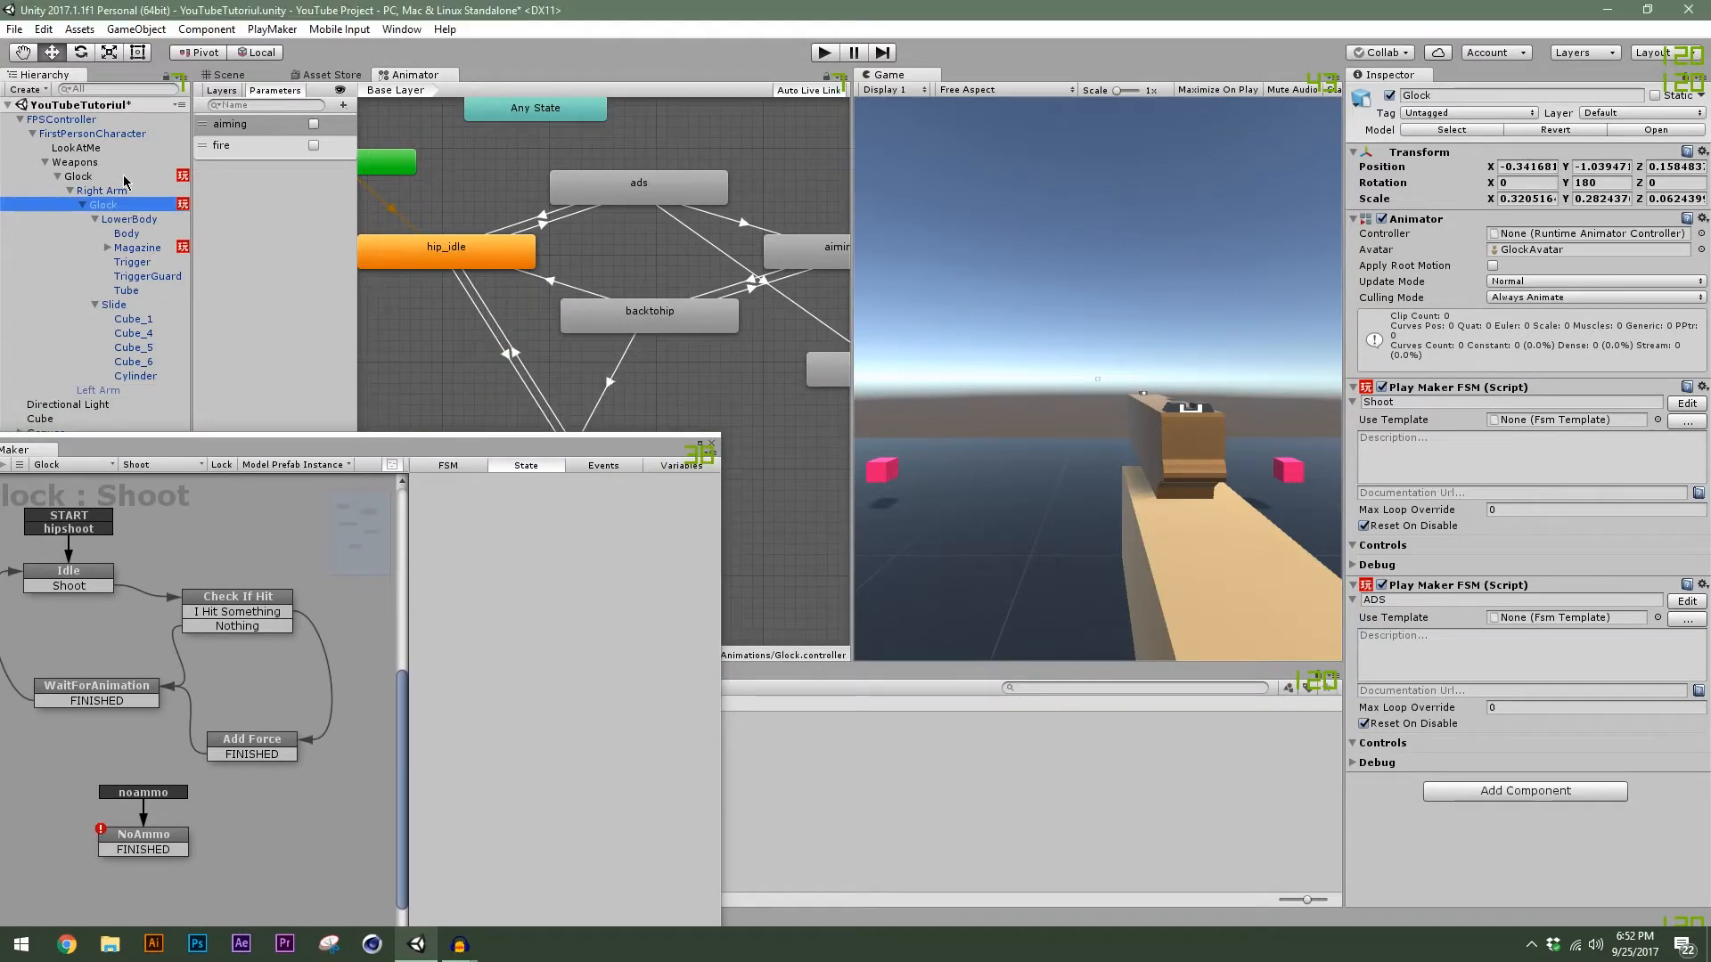
pyautogui.click(124, 177)
pyautogui.moveTo(852, 114); pyautogui.dragTo(814, 114)
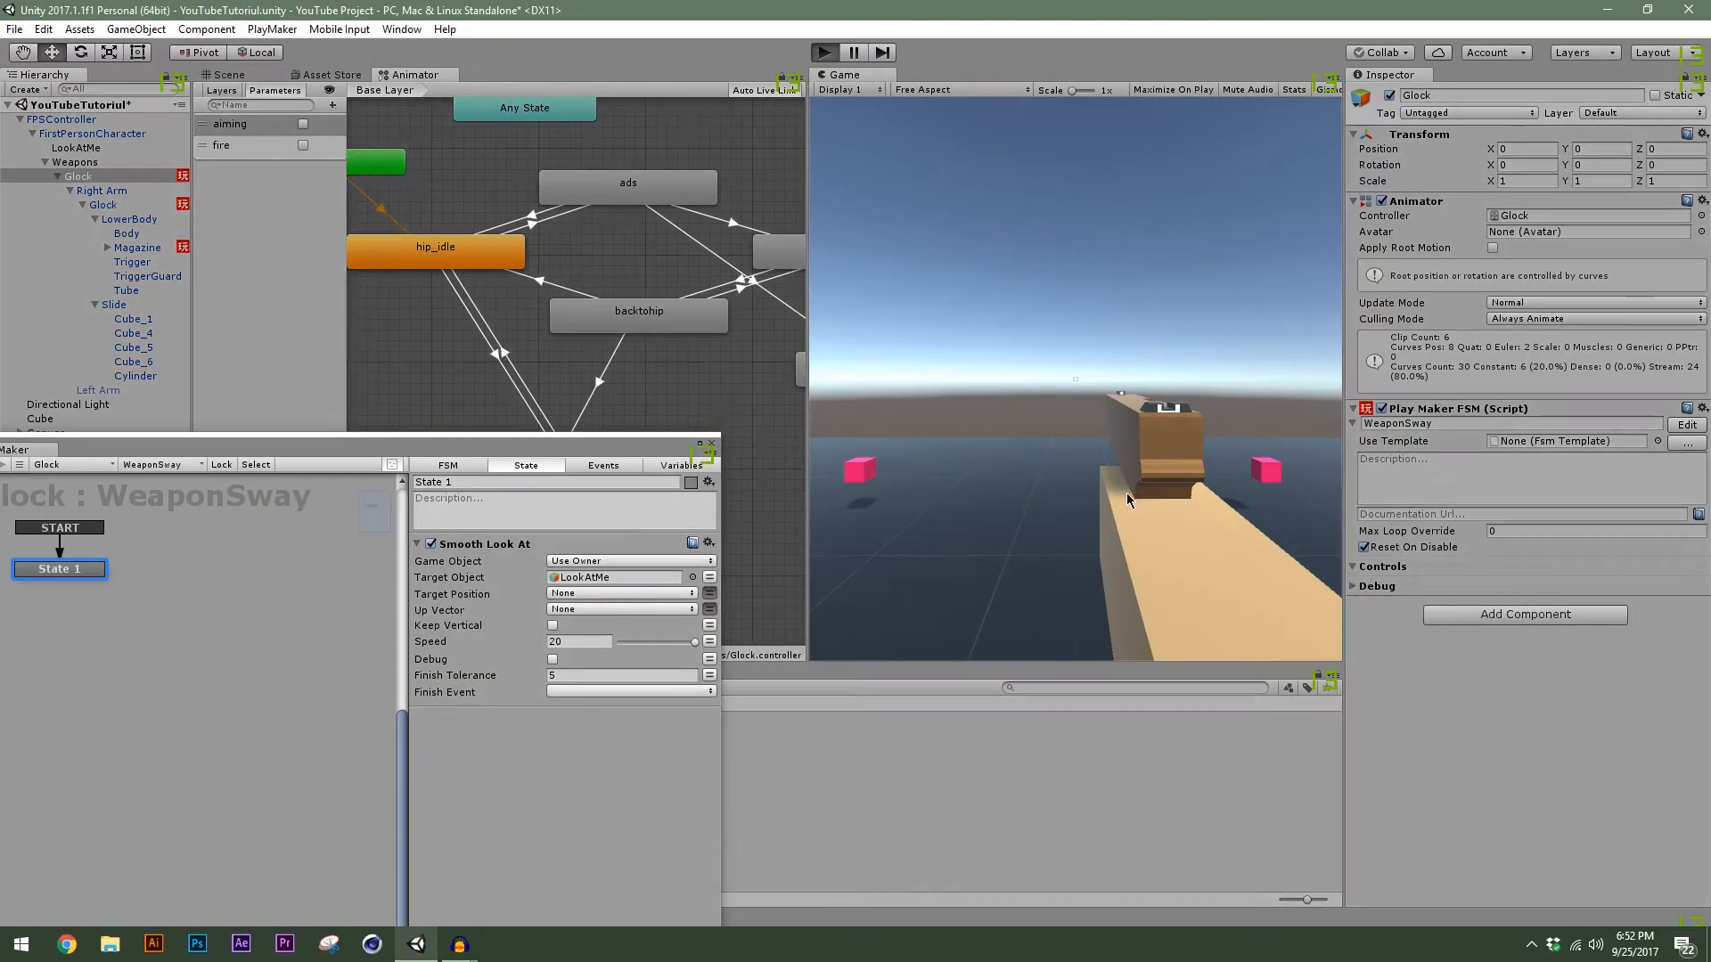
# Playtest firing the gun while checking the fire animator parameter, and stop the game.
pyautogui.hotkey('ctrl', 'p')
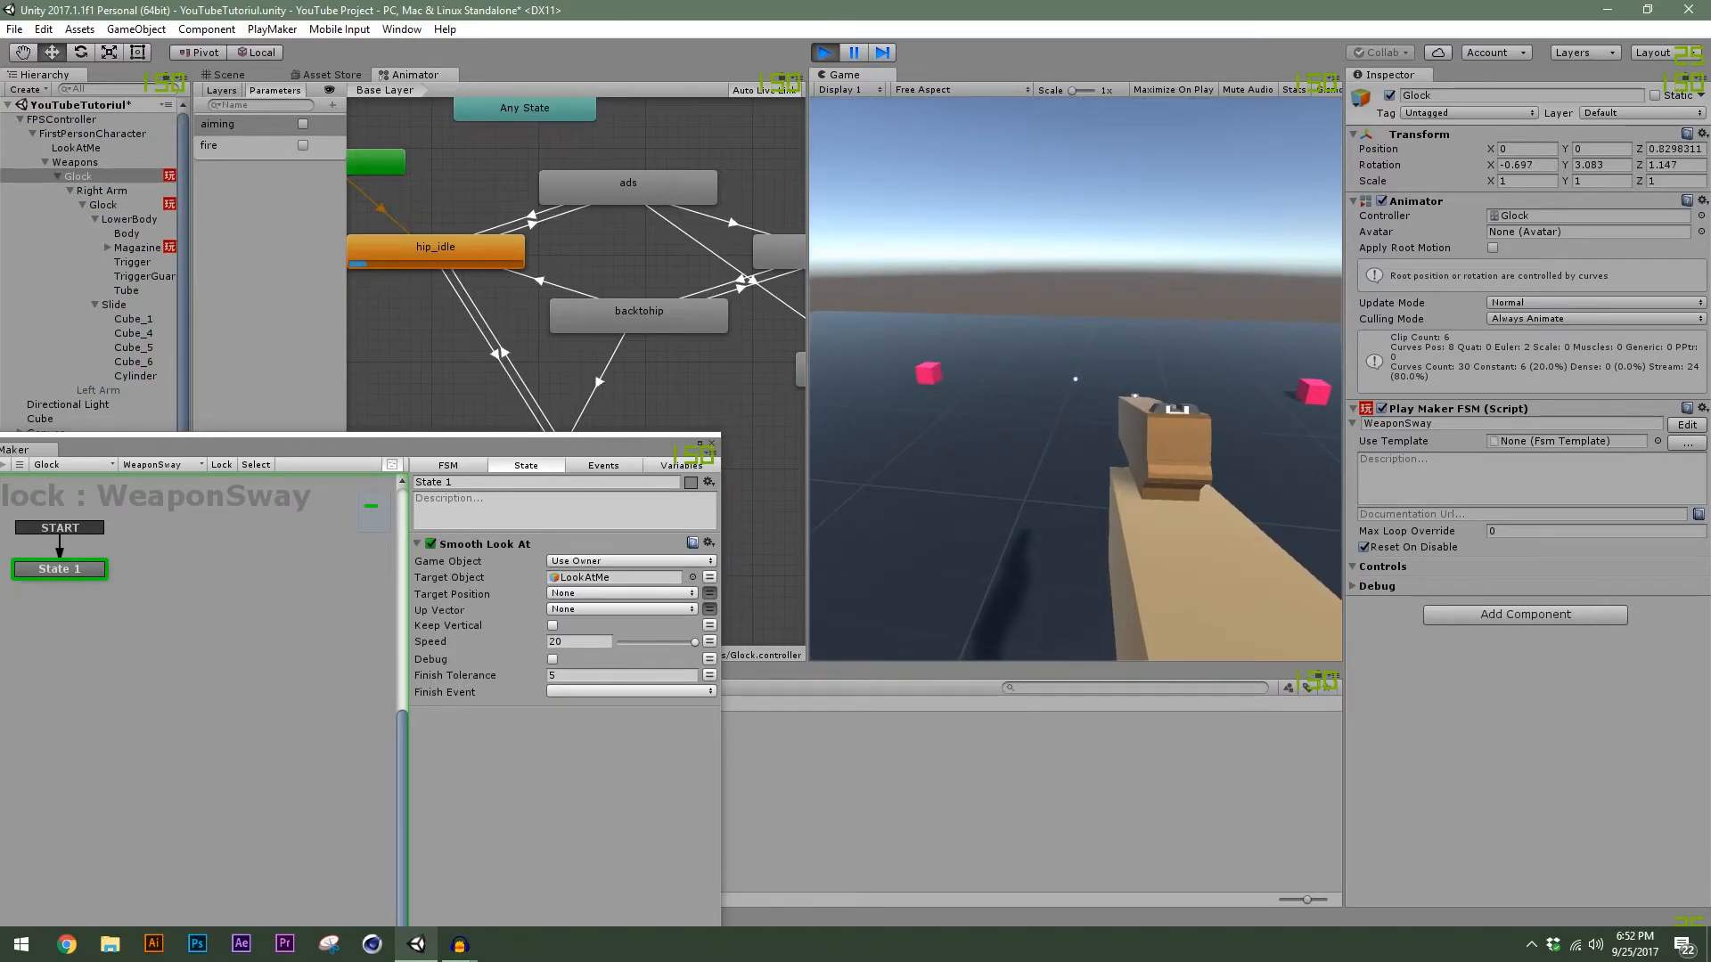
pyautogui.click(1076, 378)
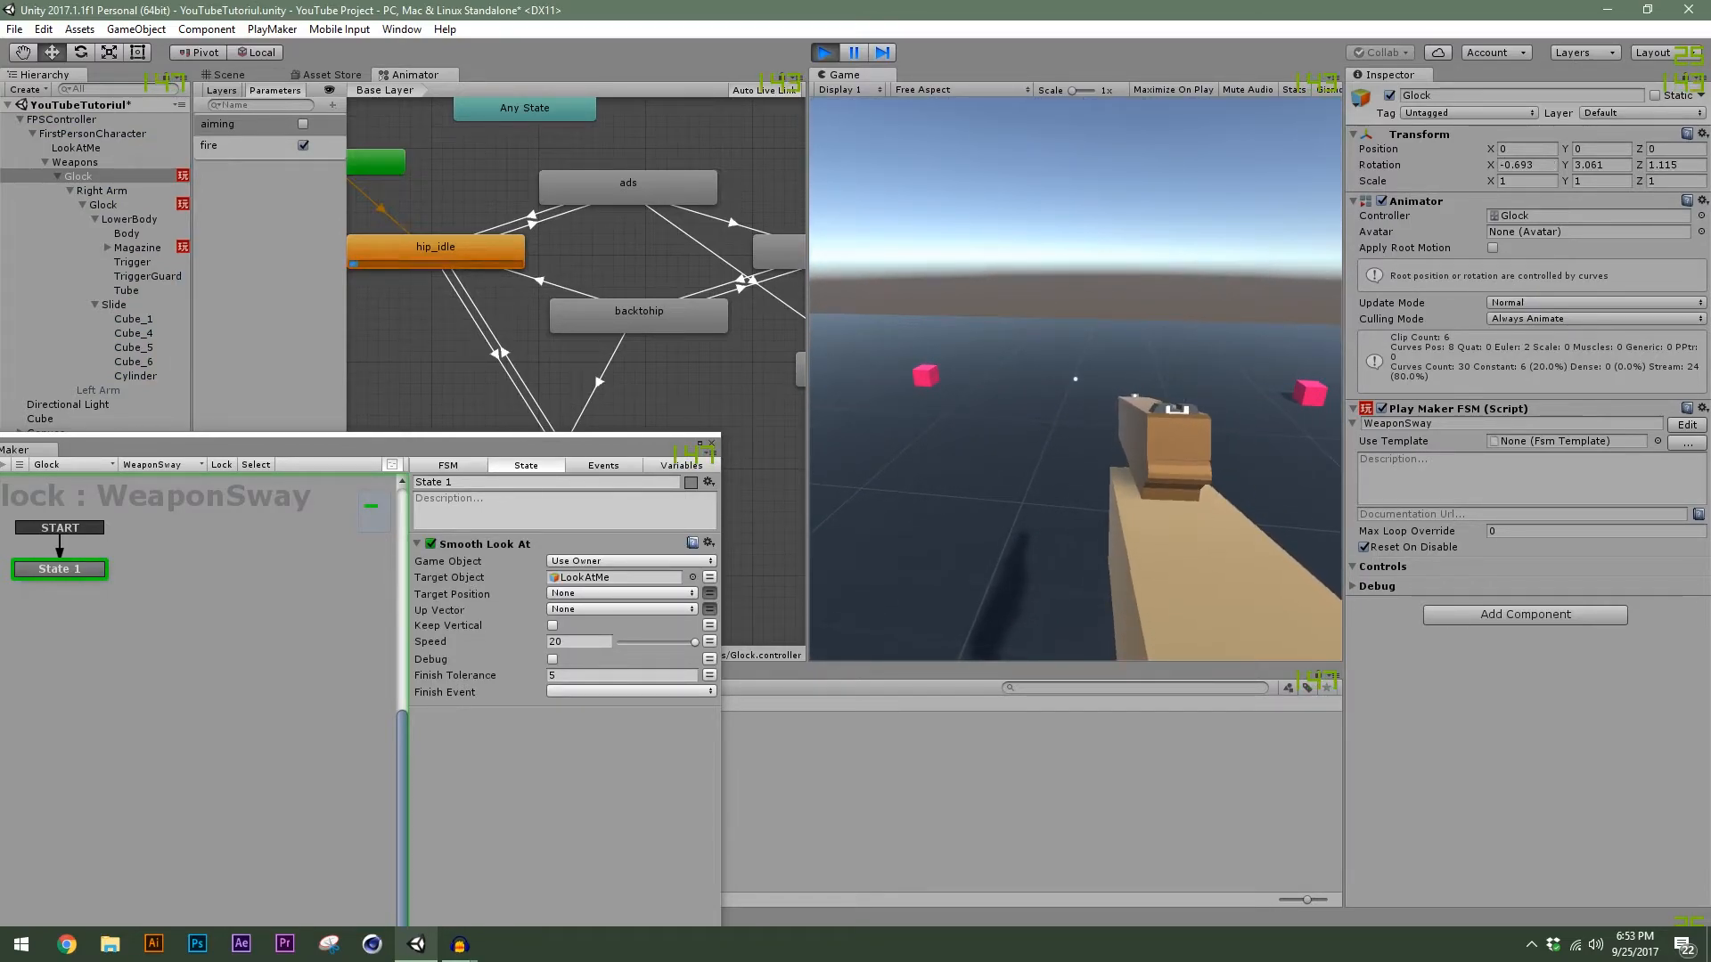
pyautogui.press('Escape')
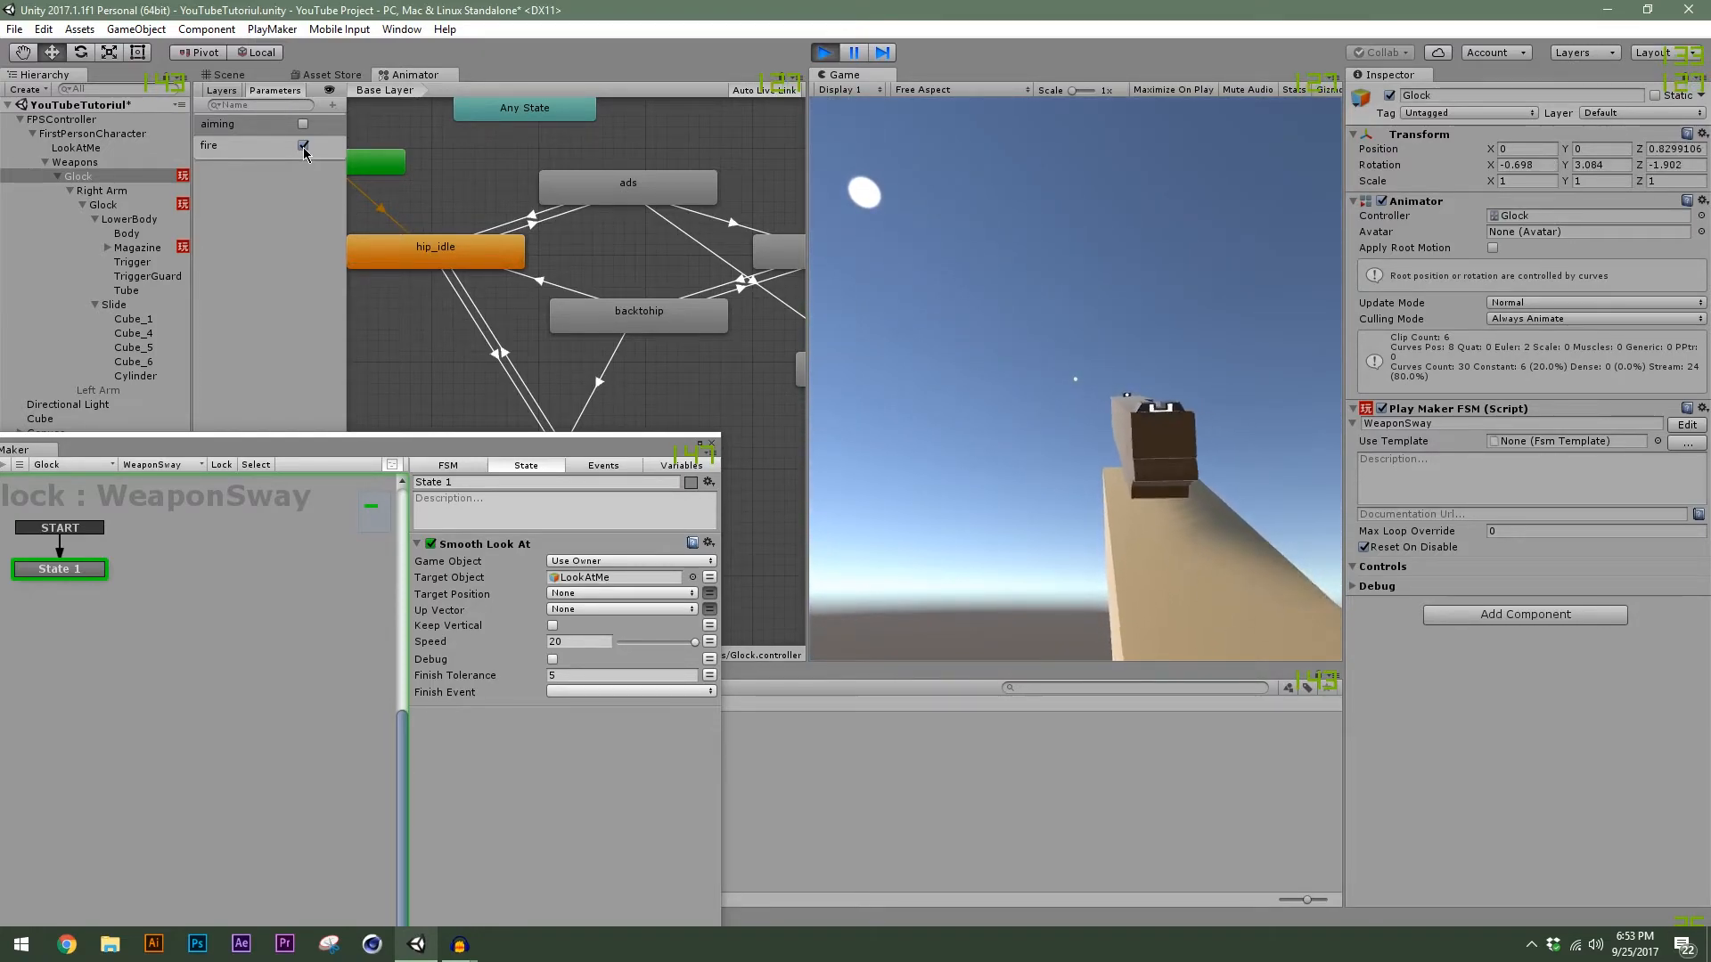
pyautogui.click(826, 53)
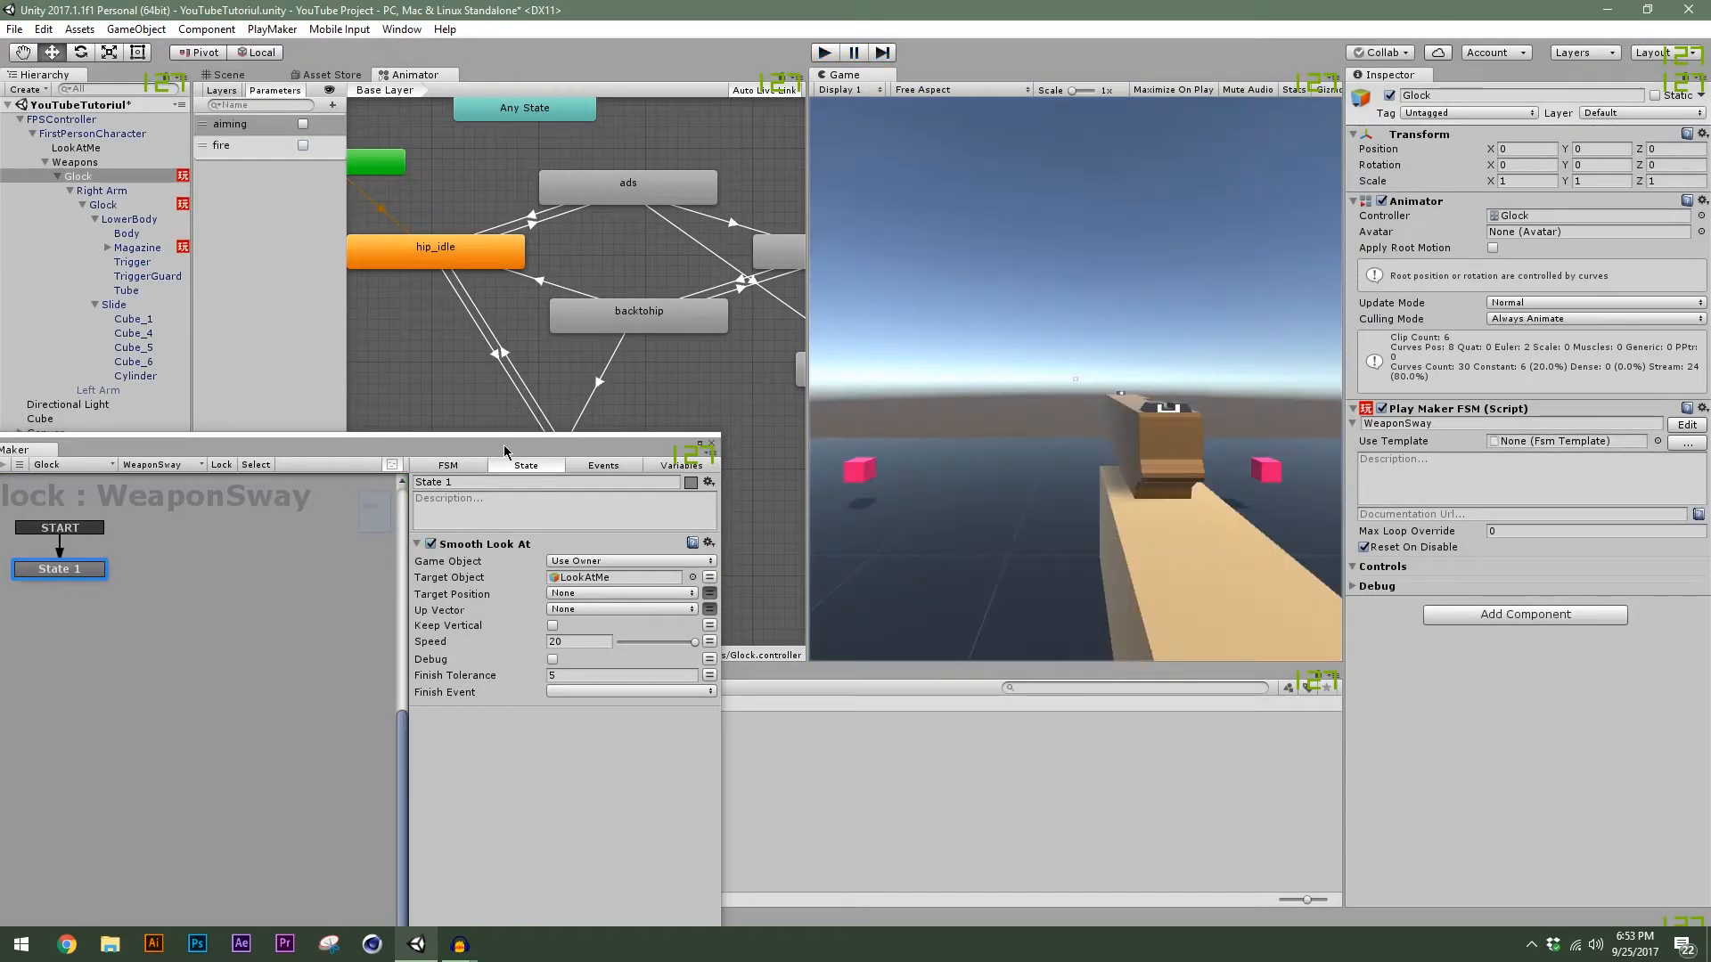
# Review the WaitForAnimation and NoAmmo states in the Magazine's Ammo FSM.
pyautogui.moveTo(494, 454); pyautogui.dragTo(1045, 288)
pyautogui.moveTo(1034, 201); pyautogui.dragTo(1028, 181)
pyautogui.click(146, 250)
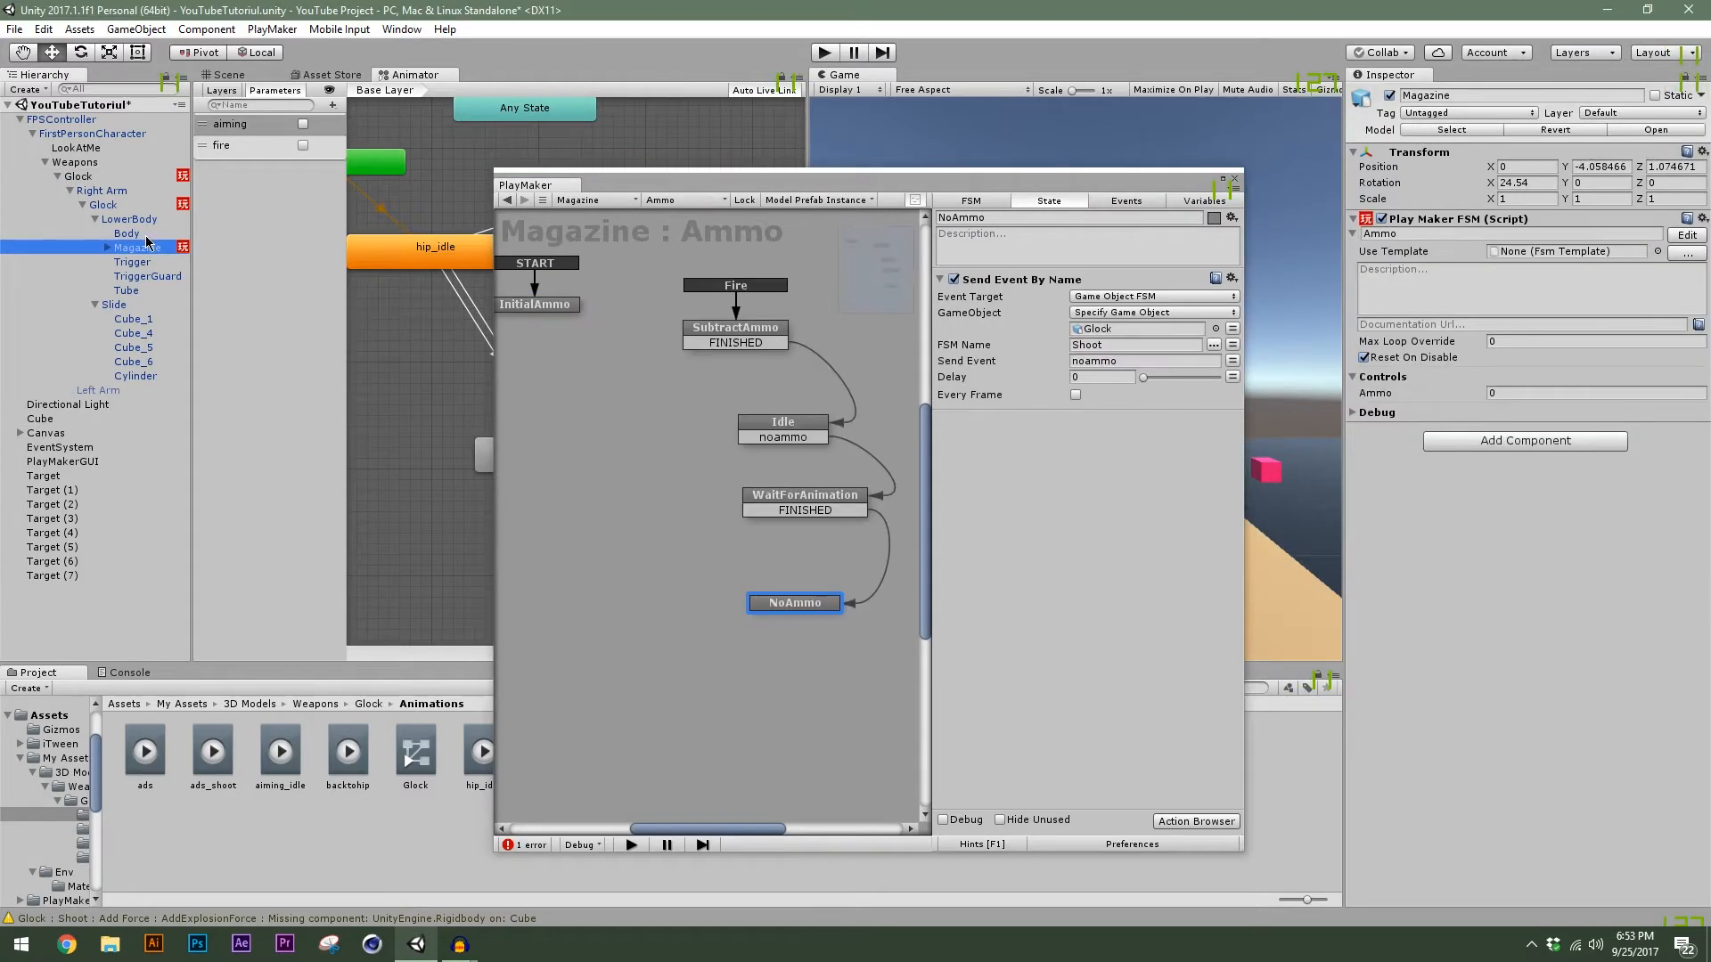
pyautogui.click(836, 499)
pyautogui.click(803, 605)
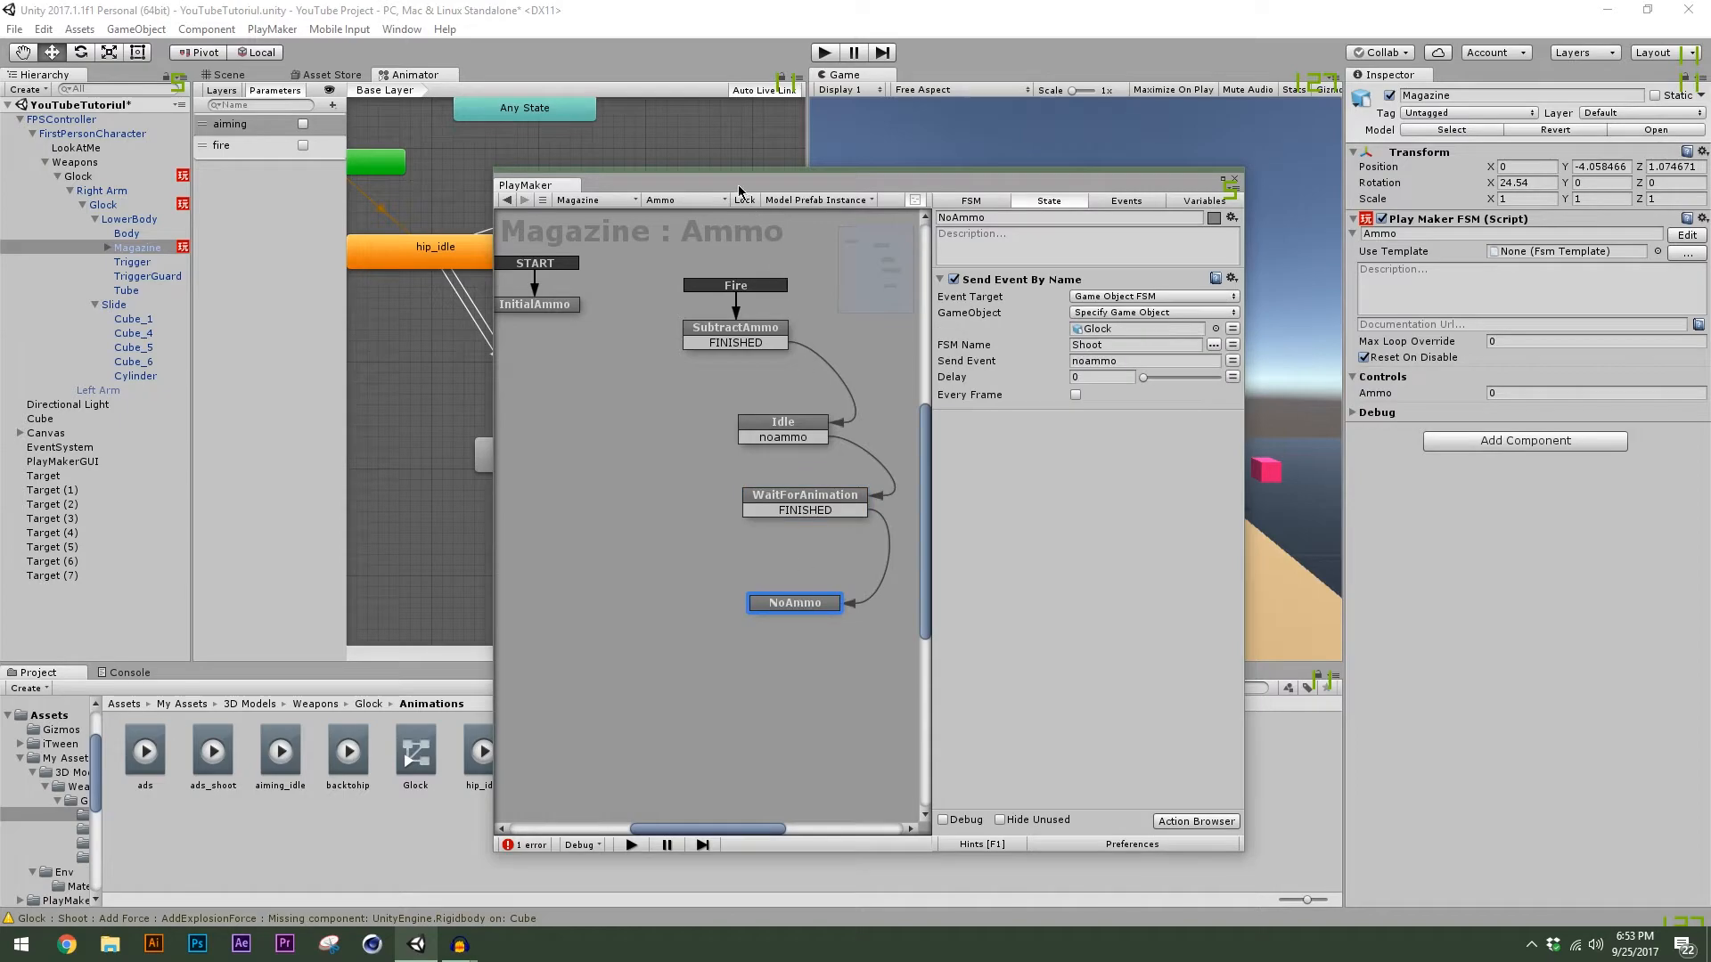
# In the lower Glock object's Shoot FSM, copy the Set Animator Bool action from the Idle state into the NoAmmo state.
pyautogui.click(112, 205)
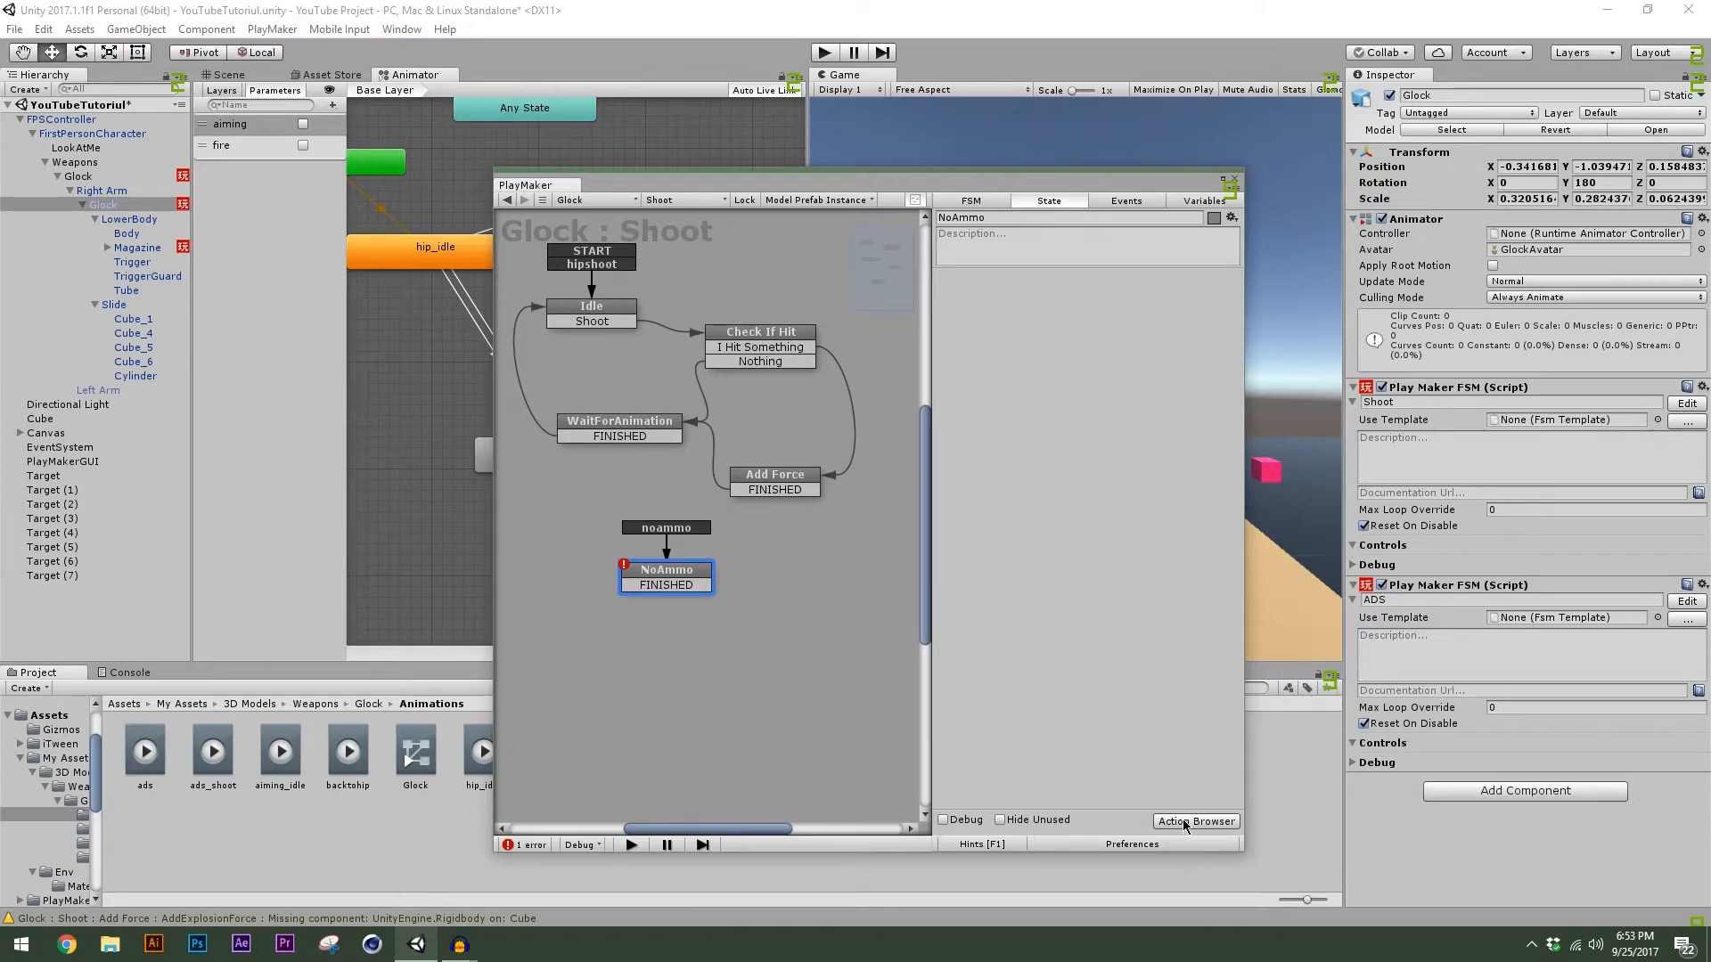
pyautogui.click(606, 316)
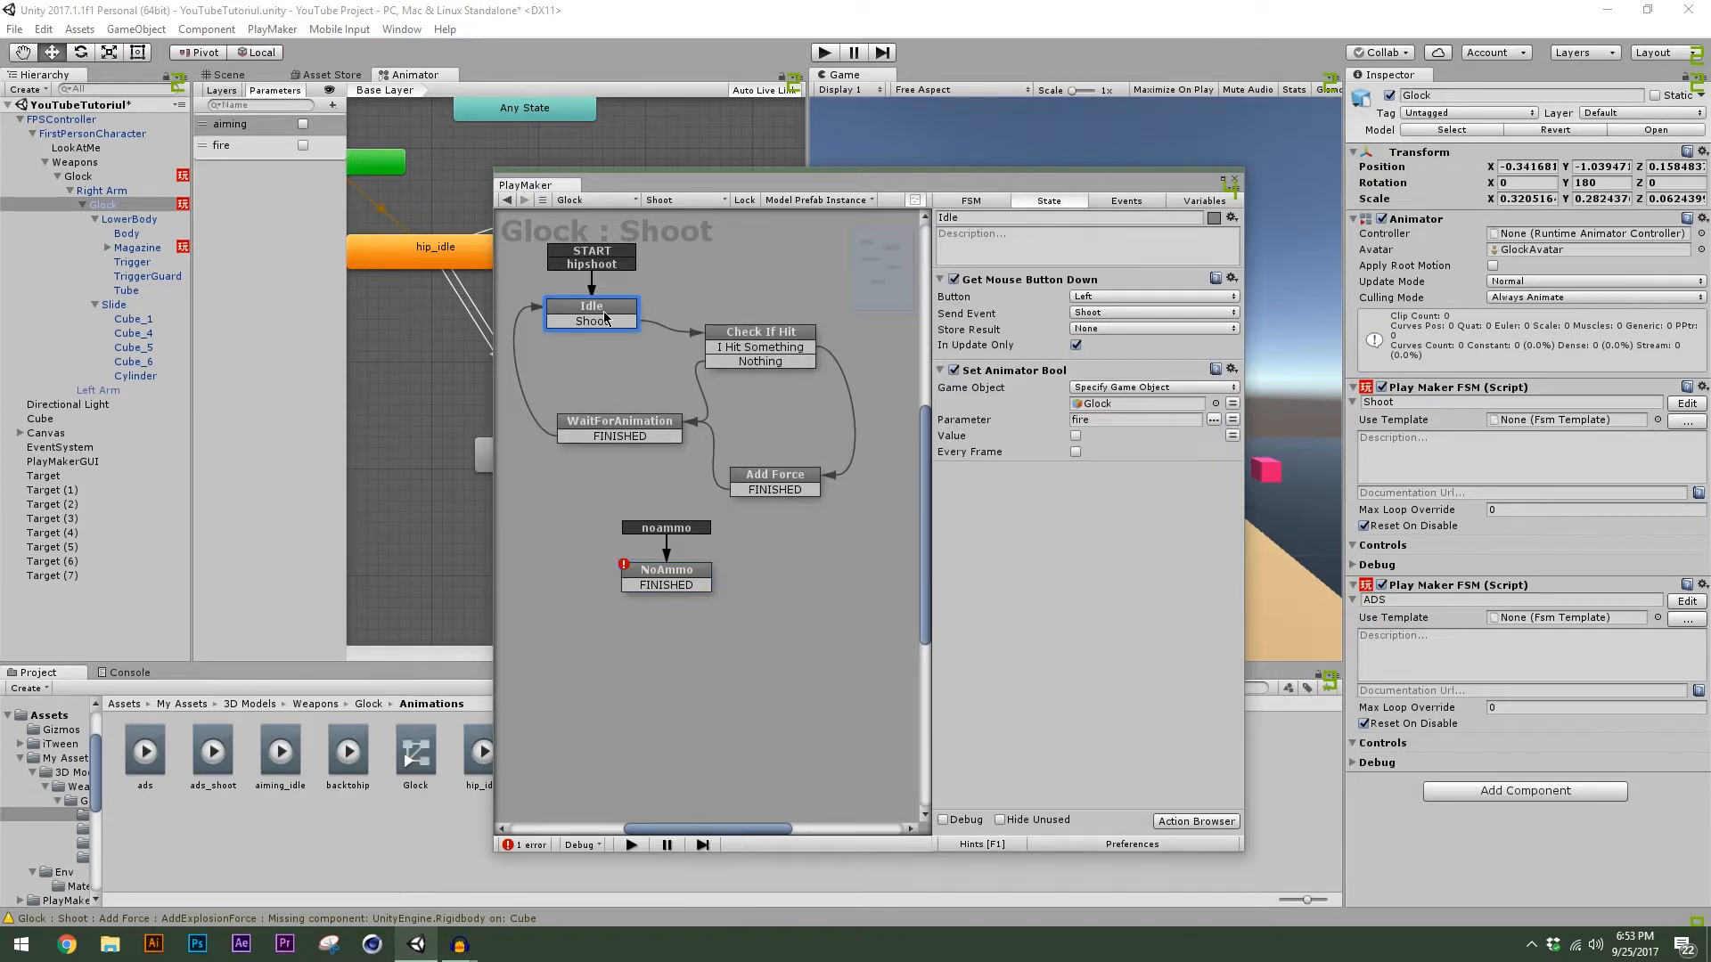
pyautogui.rightClick(1016, 372)
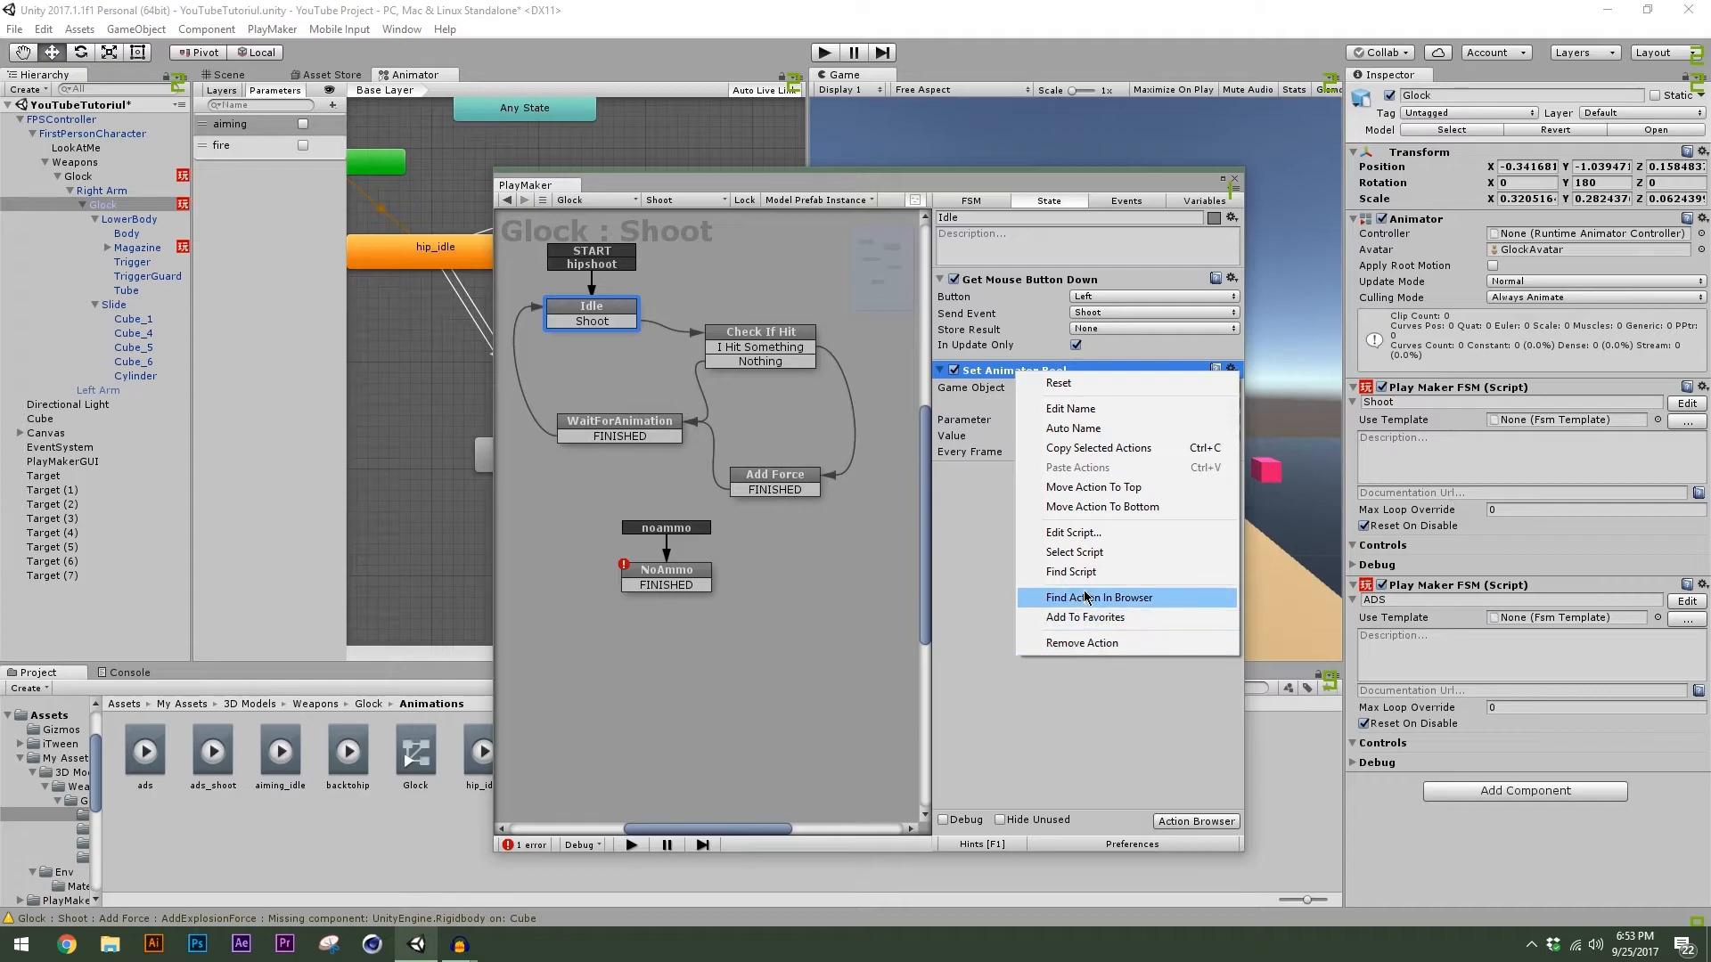
pyautogui.click(1096, 448)
pyautogui.click(650, 575)
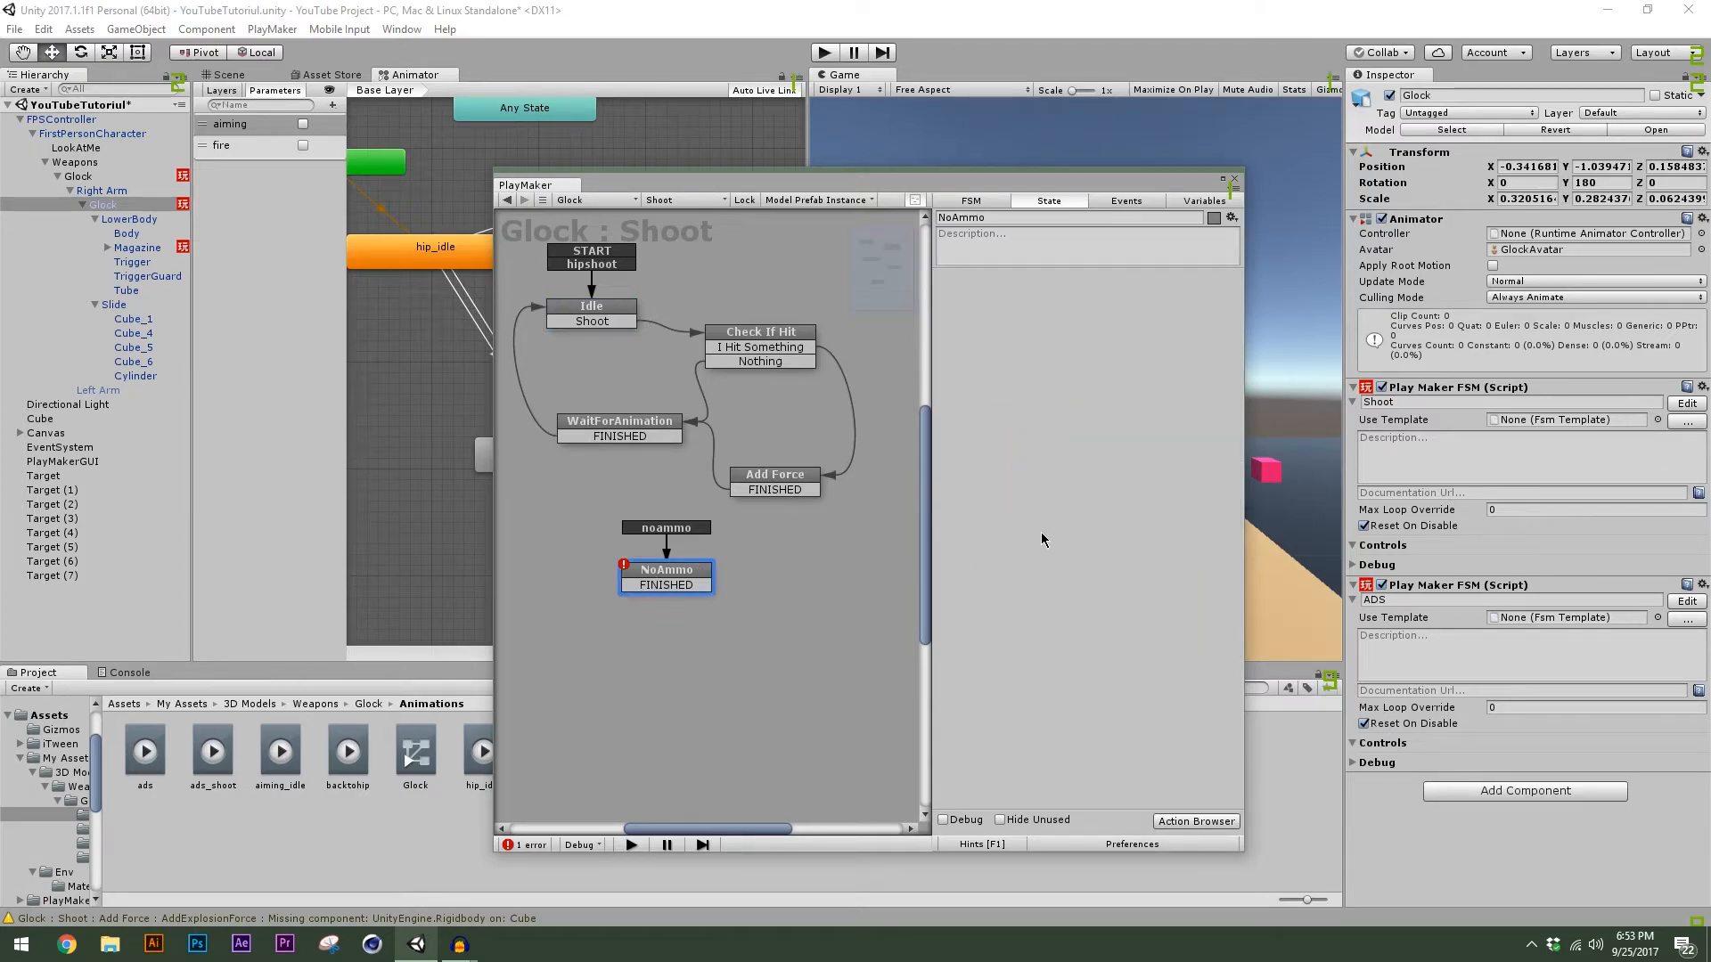
pyautogui.rightClick(1042, 539)
pyautogui.click(1120, 696)
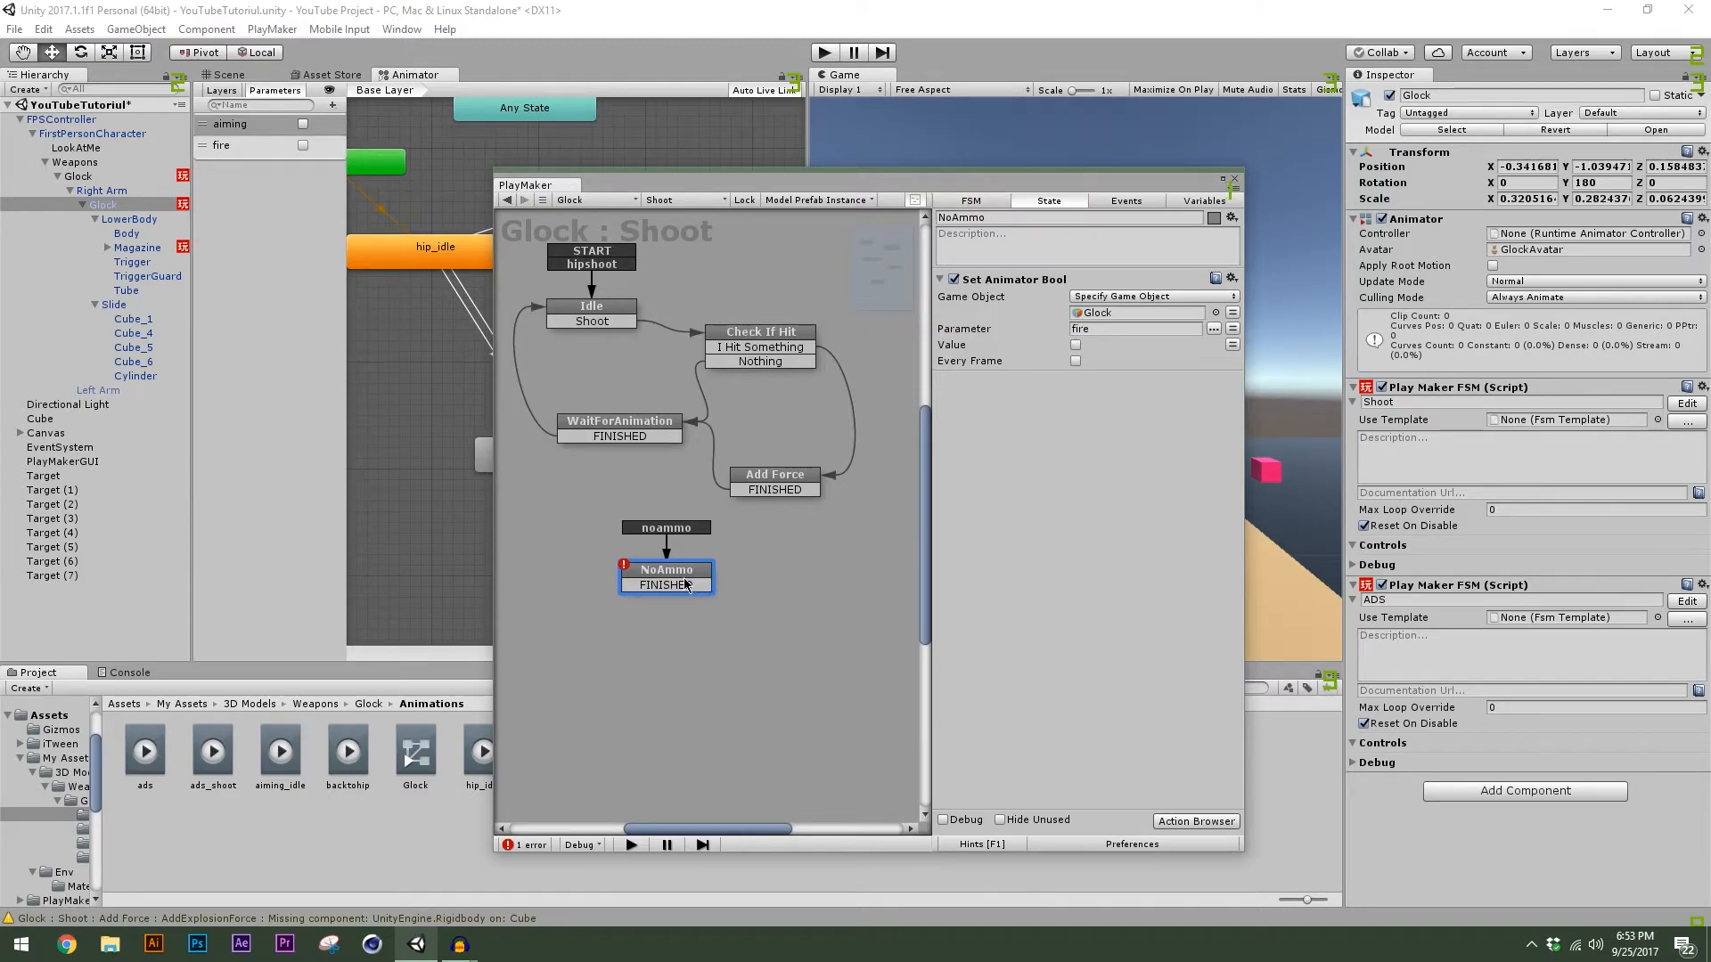
# Check the FSM error report and delete the unconnected FINISHED transition from the NoAmmo state.
pyautogui.click(526, 845)
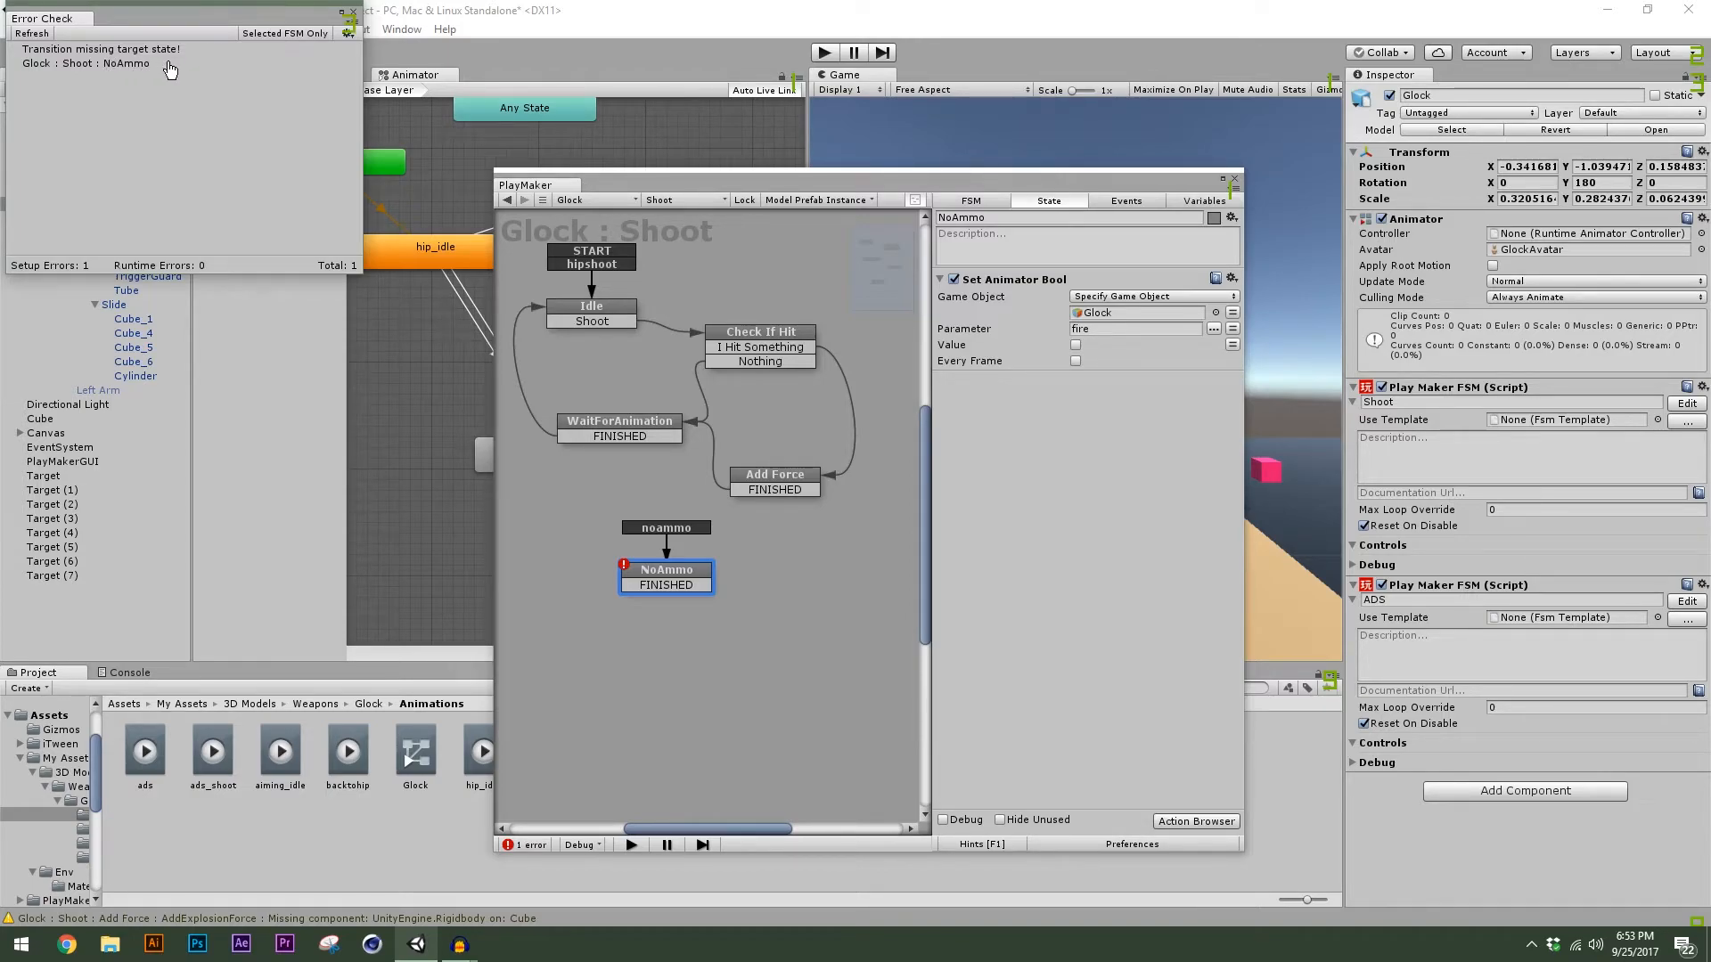
pyautogui.click(352, 13)
pyautogui.rightClick(669, 588)
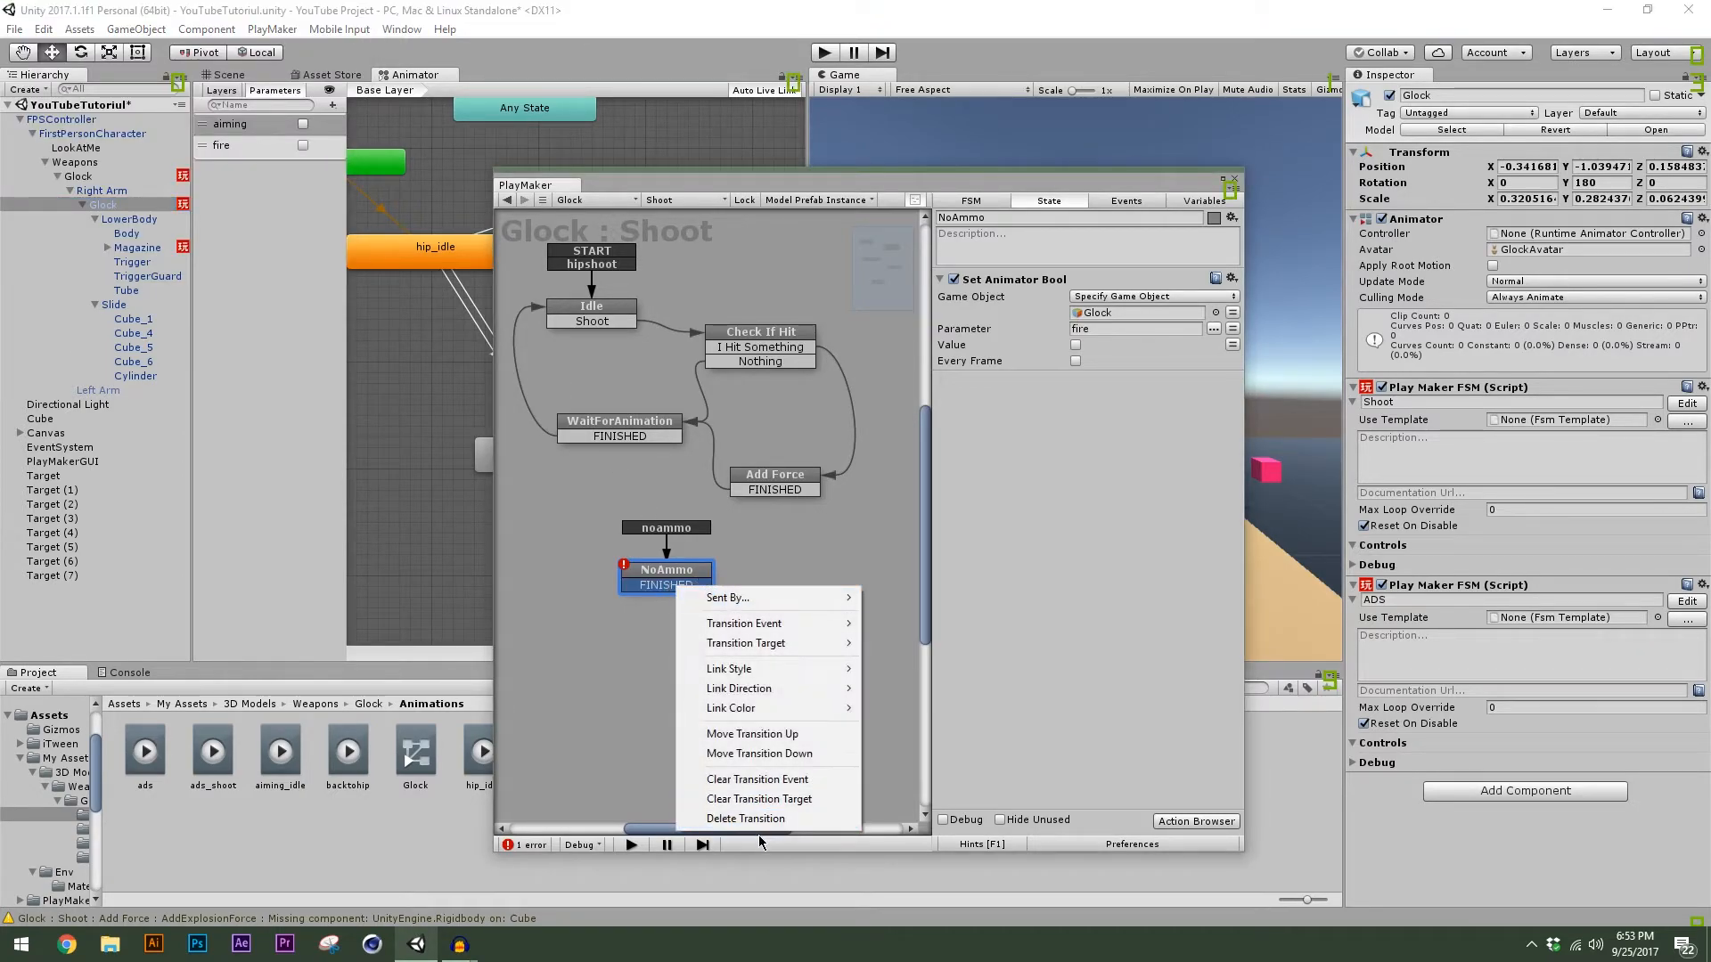
pyautogui.click(717, 818)
pyautogui.click(702, 641)
# Playtest the game beside the Shoot FSM, firing until the ammo runs out and aiming repeatedly, and stop the game.
pyautogui.moveTo(995, 193); pyautogui.dragTo(480, 340)
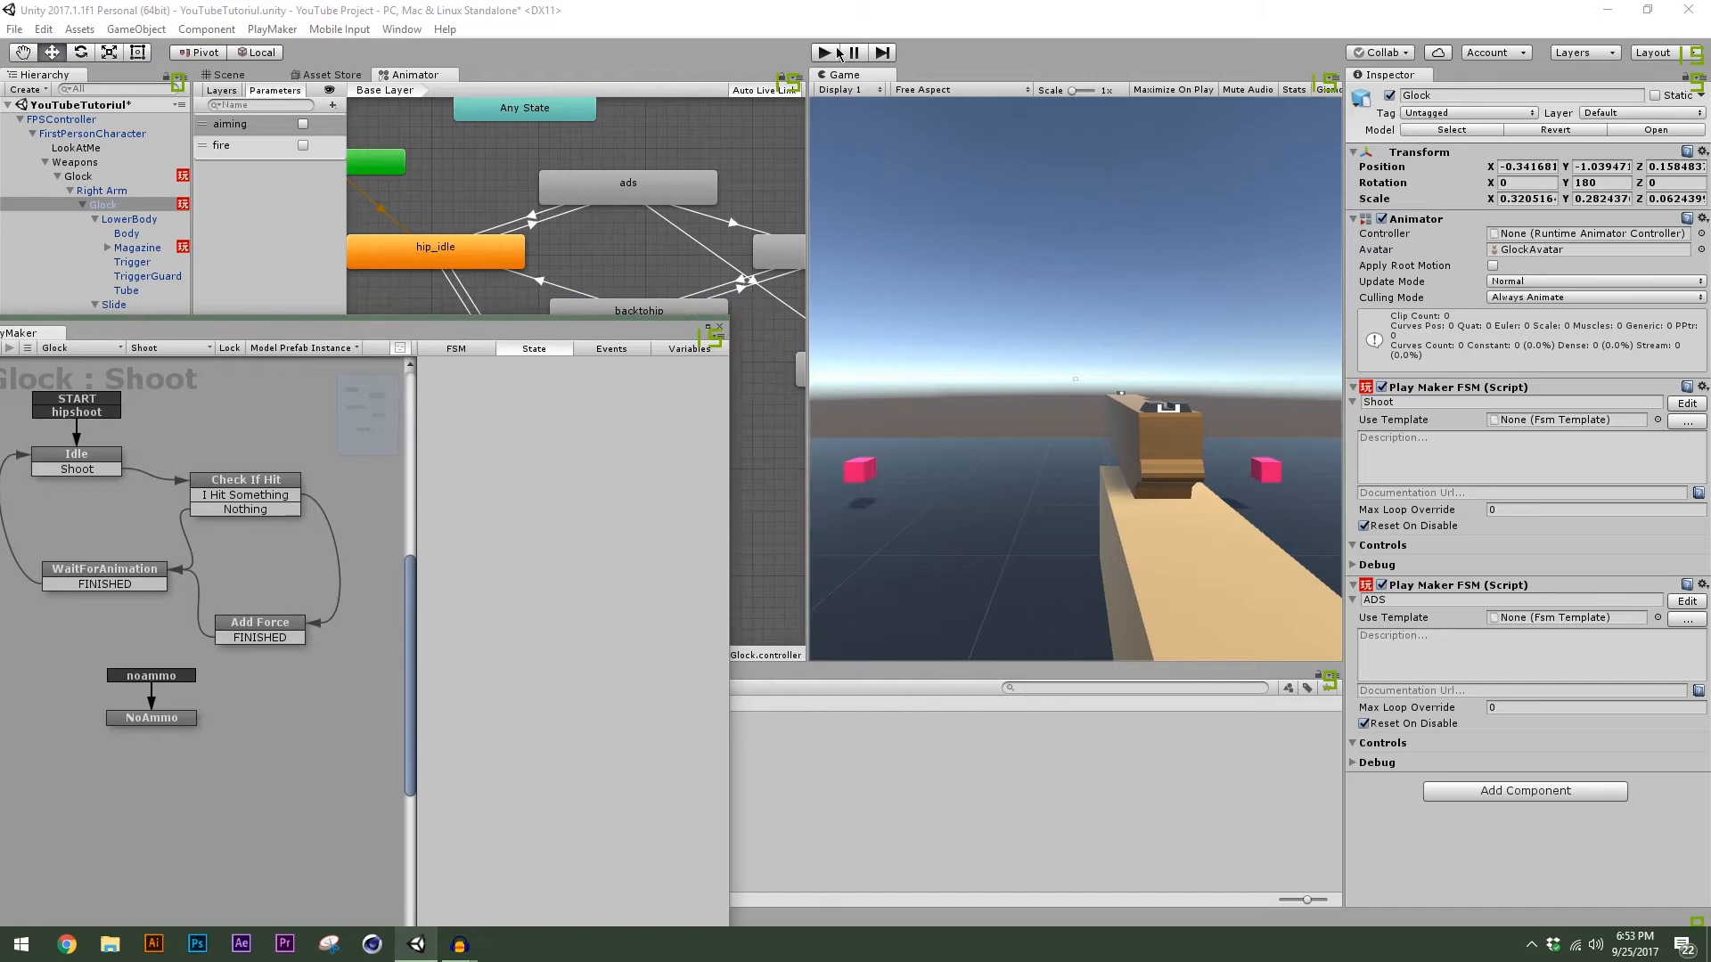
pyautogui.click(825, 54)
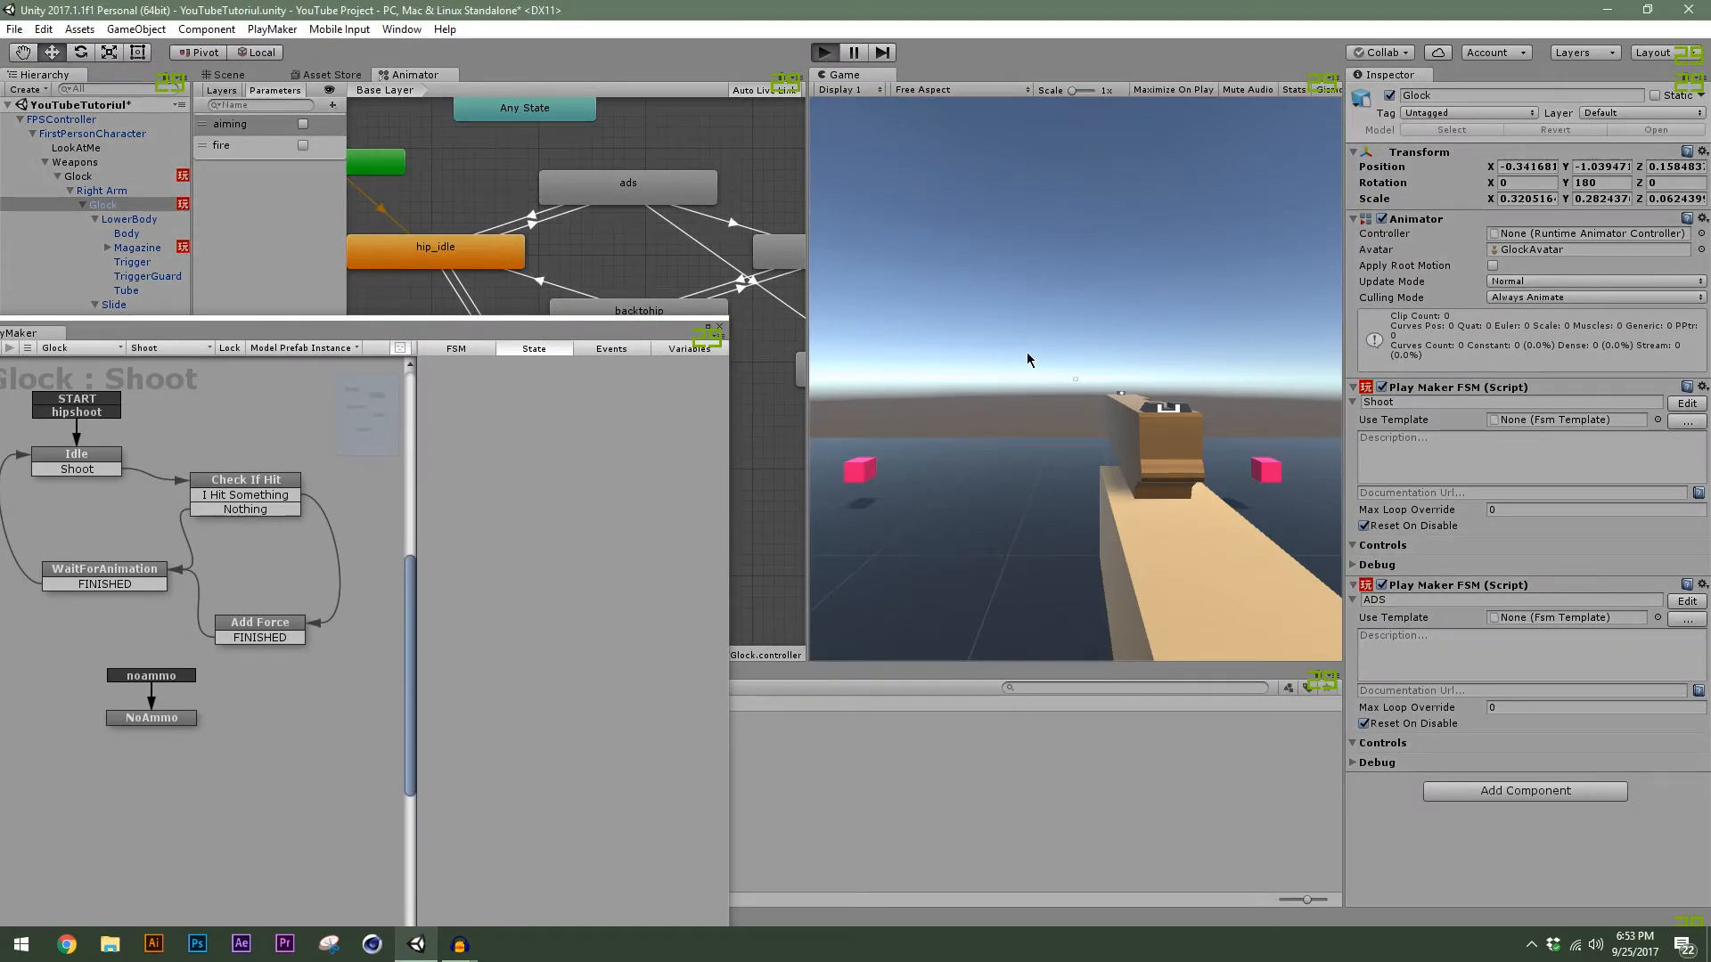
pyautogui.click(1075, 379)
pyautogui.click(1075, 378)
pyautogui.click(1076, 379)
pyautogui.click(1076, 379)
pyautogui.rightClick(1076, 379)
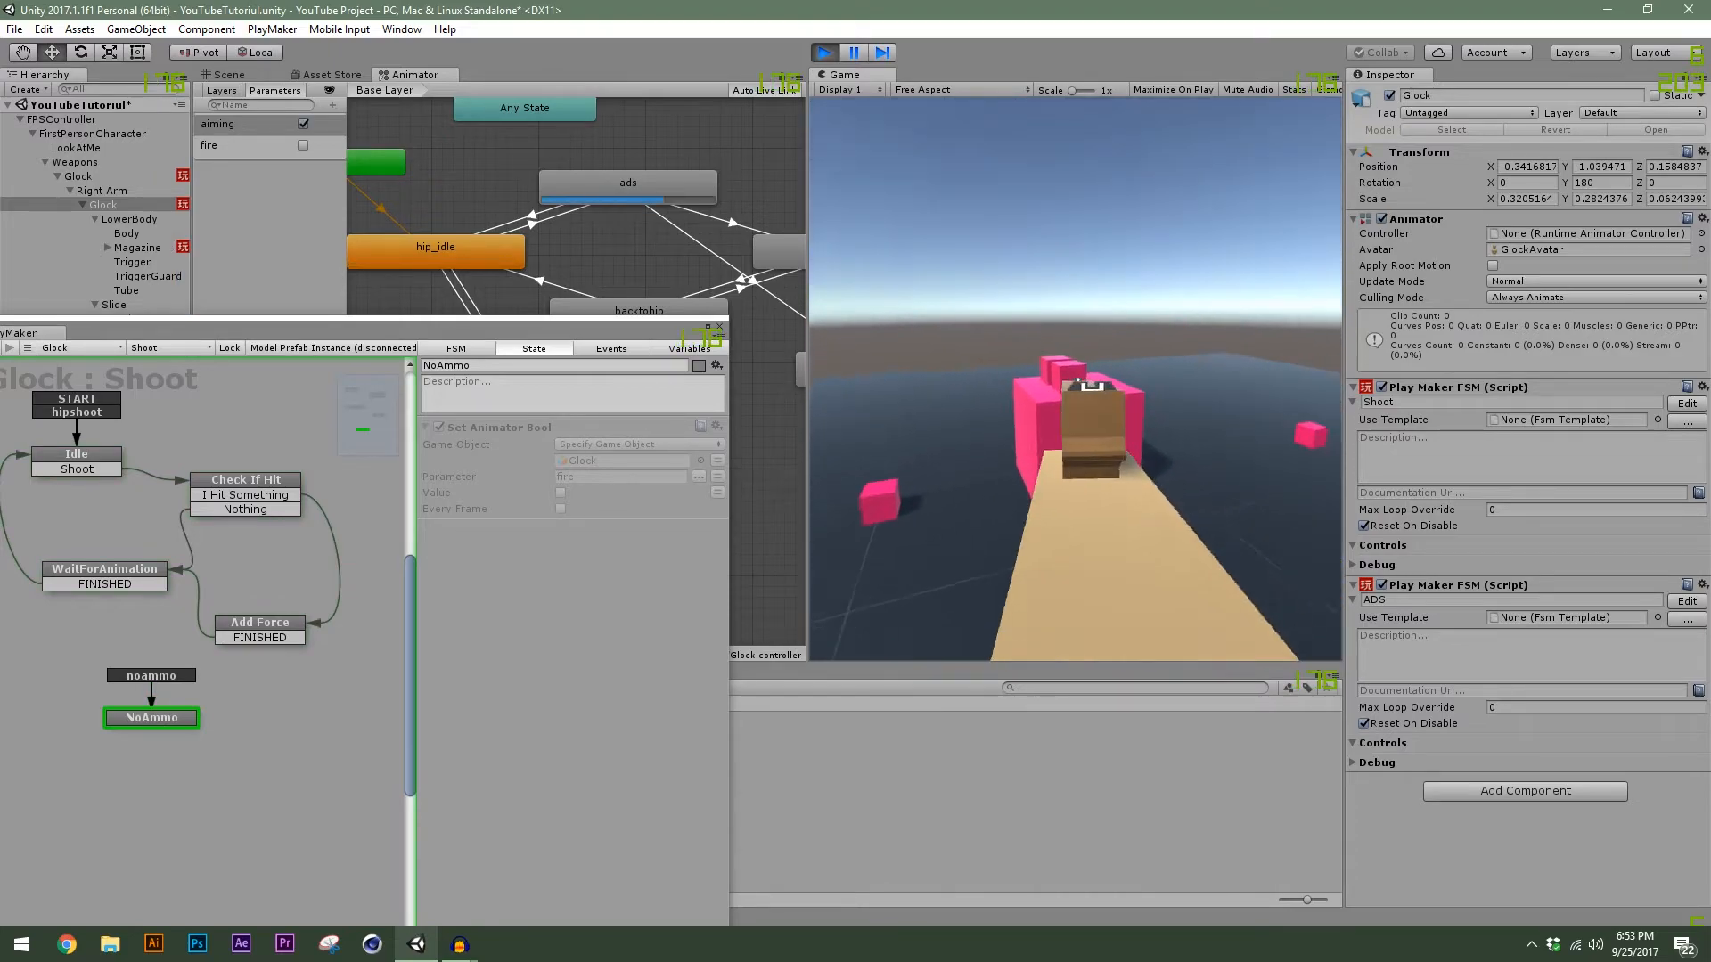
pyautogui.rightClick(1075, 379)
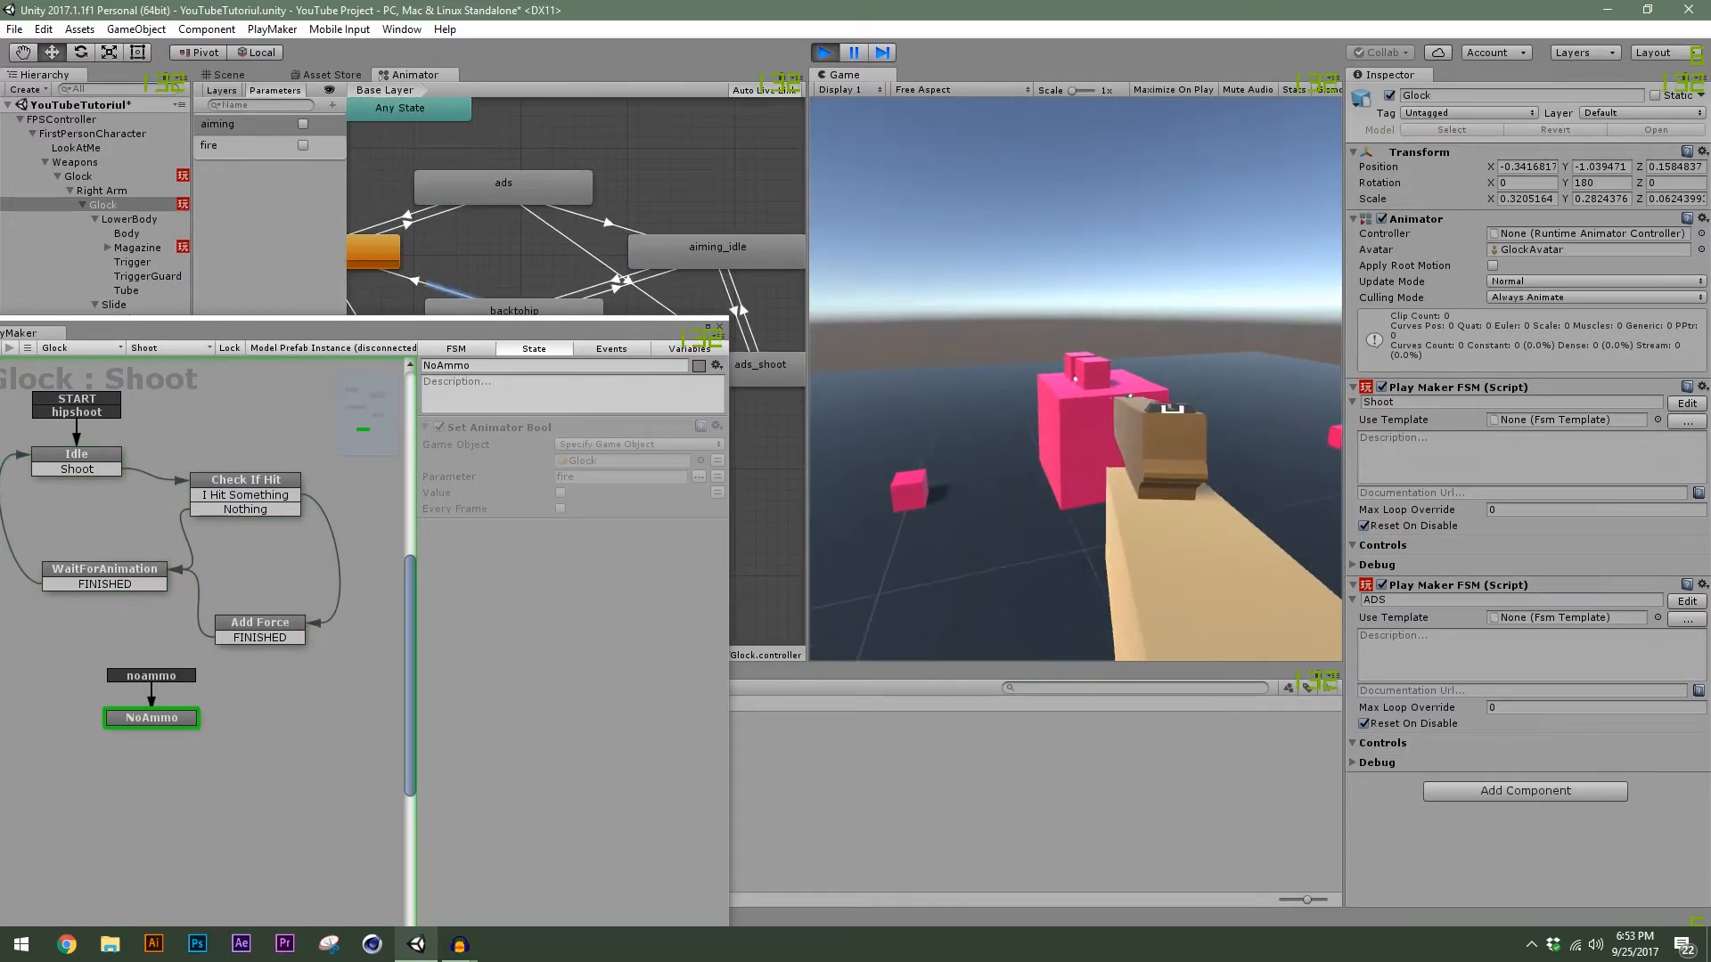
pyautogui.rightClick(1075, 379)
pyautogui.rightClick(1076, 379)
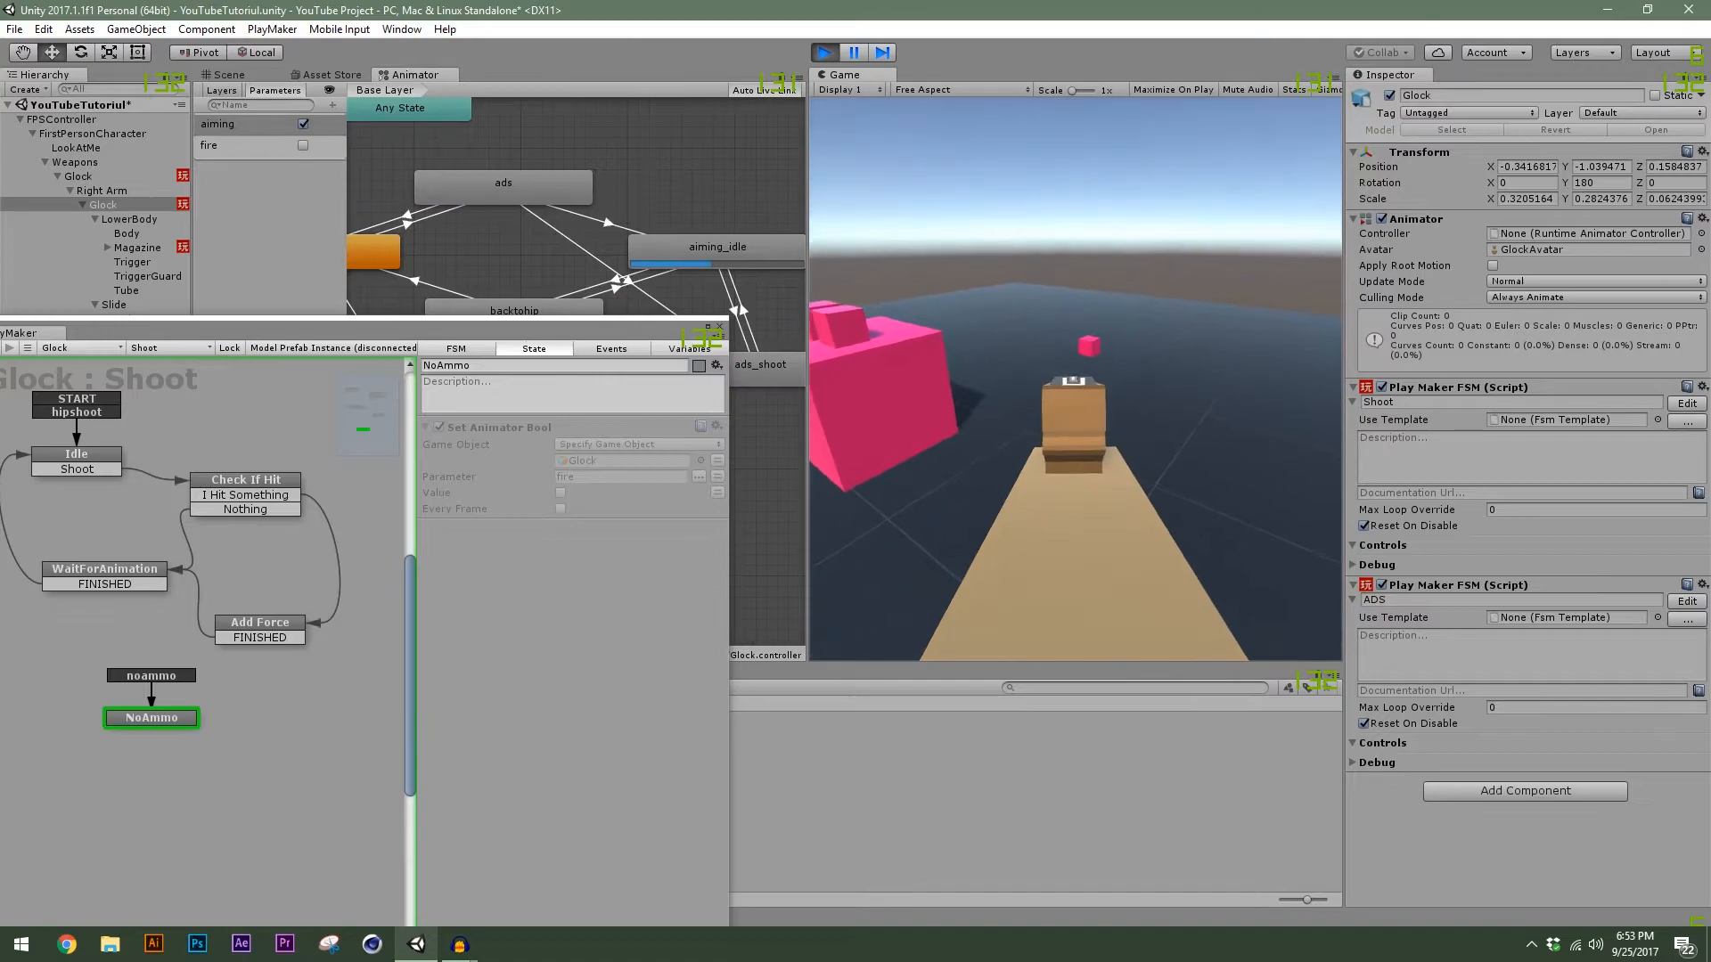
pyautogui.rightClick(1075, 379)
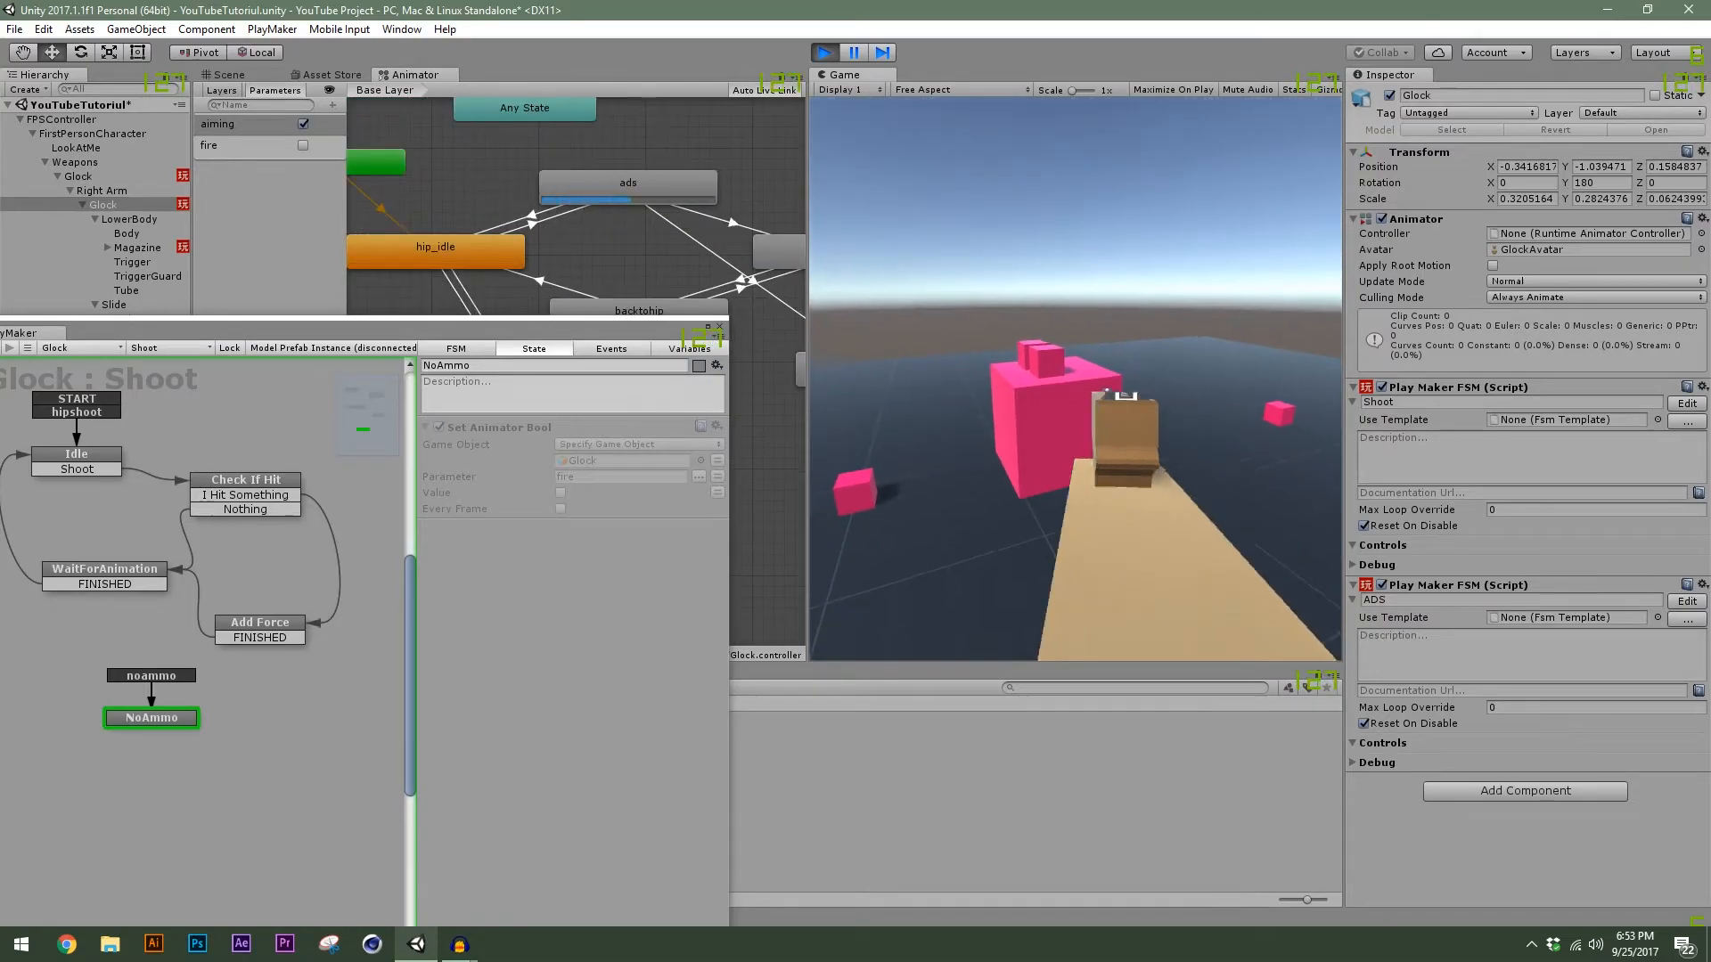
pyautogui.rightClick(1076, 378)
pyautogui.rightClick(1076, 379)
pyautogui.rightClick(1076, 379)
pyautogui.rightClick(1076, 379)
pyautogui.rightClick(1075, 378)
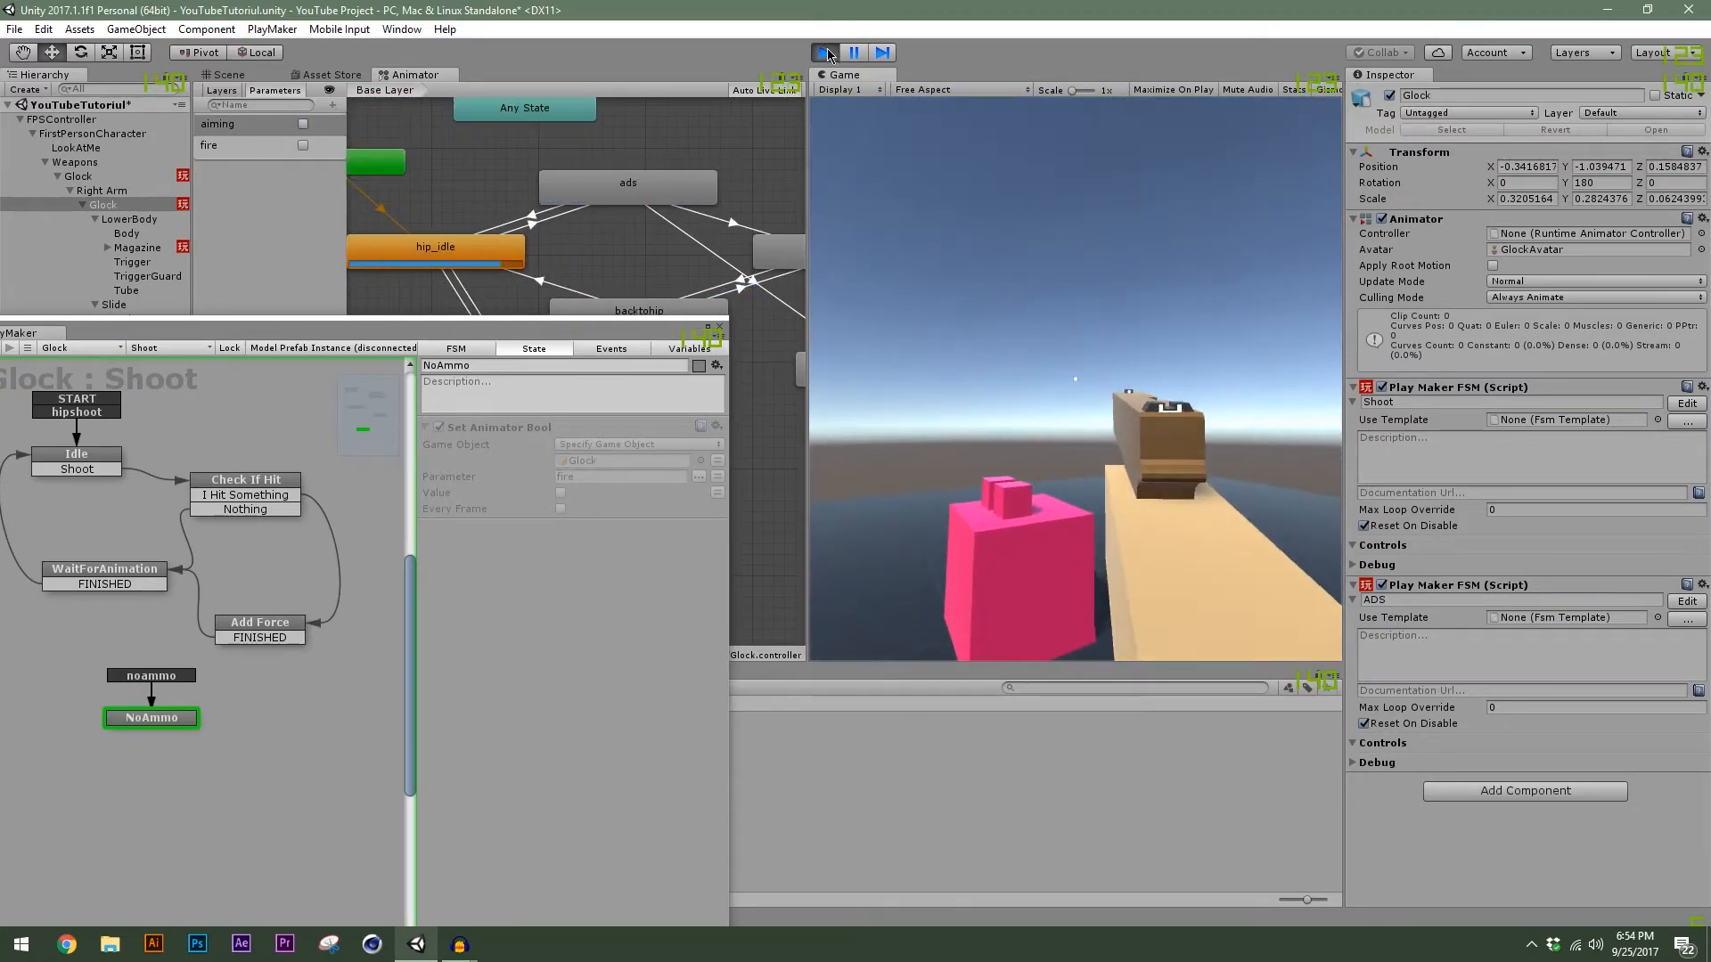
pyautogui.hotkey('ctrl', 'p')
pyautogui.moveTo(490, 329); pyautogui.dragTo(1007, 151)
pyautogui.click(688, 544)
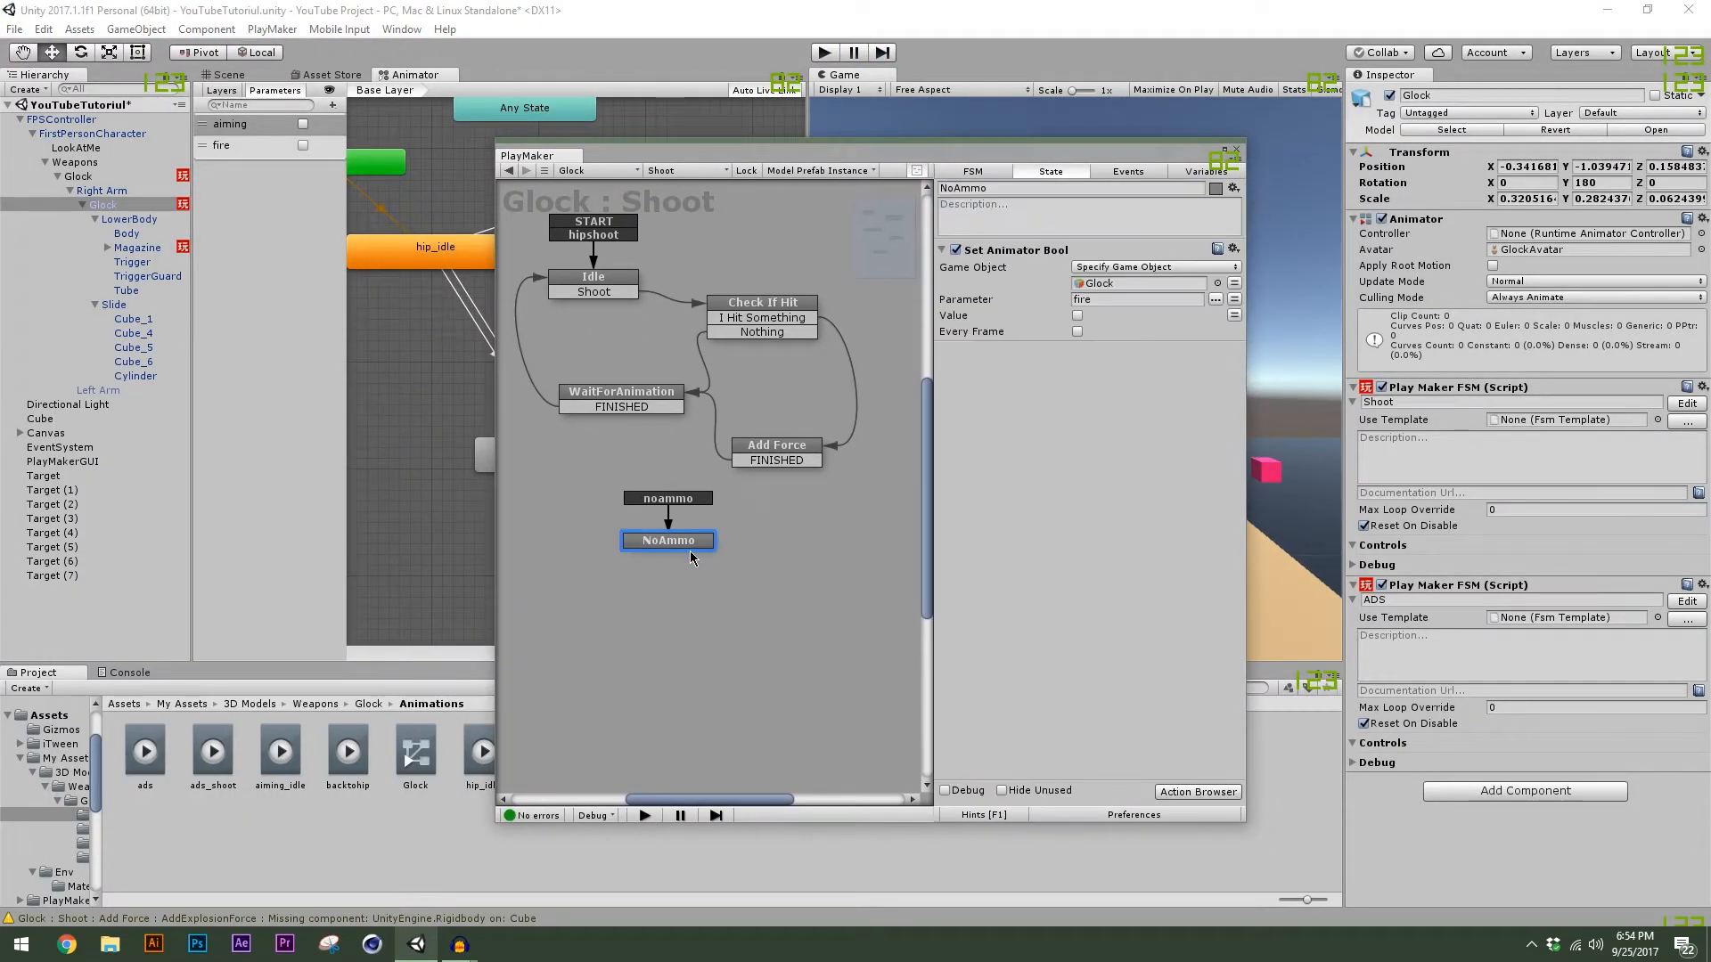
pyautogui.click(738, 569)
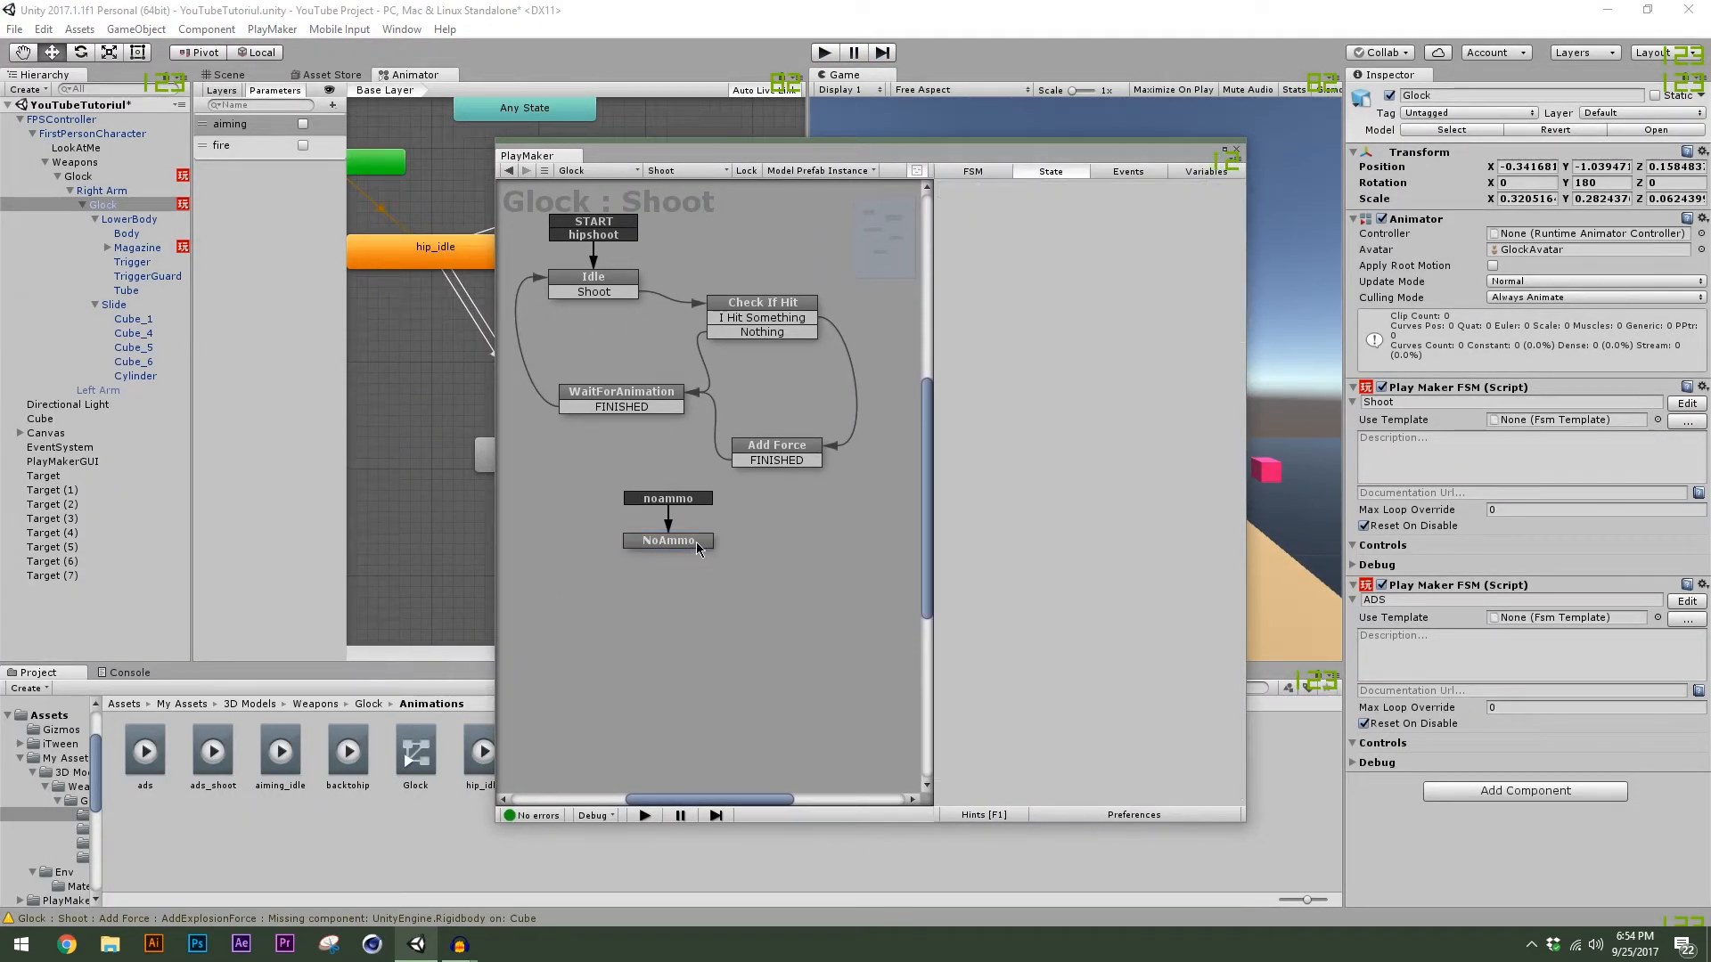
pyautogui.click(697, 541)
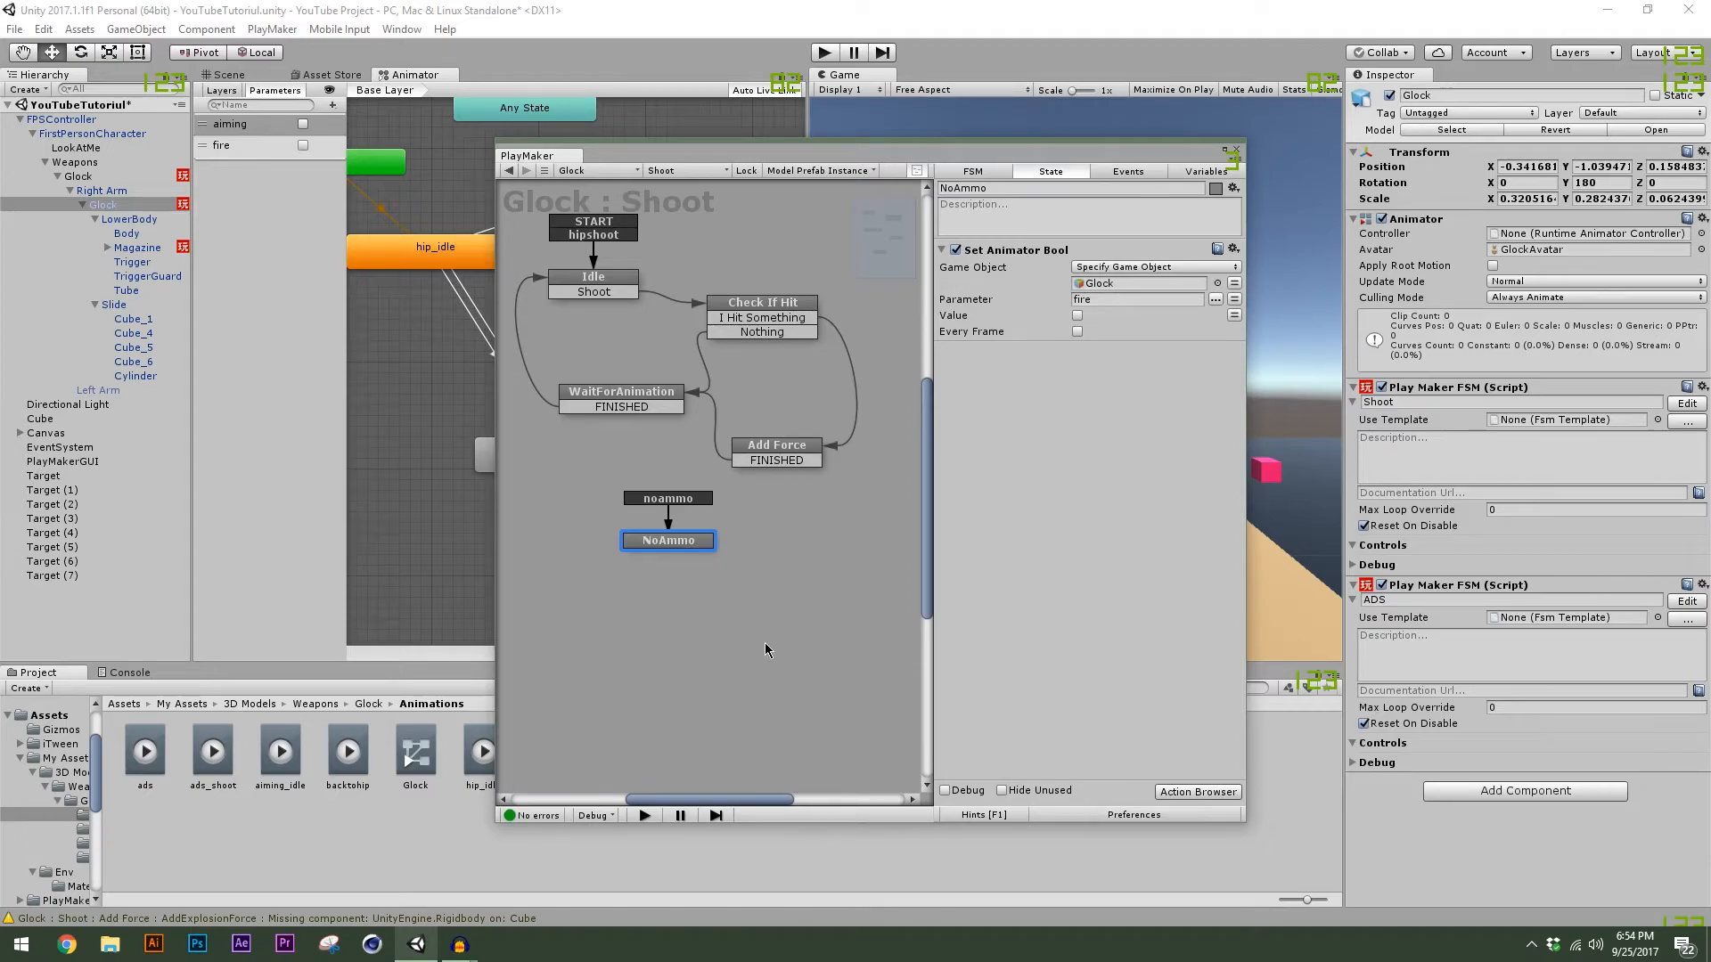
pyautogui.click(708, 640)
pyautogui.moveTo(720, 157); pyautogui.dragTo(954, 151)
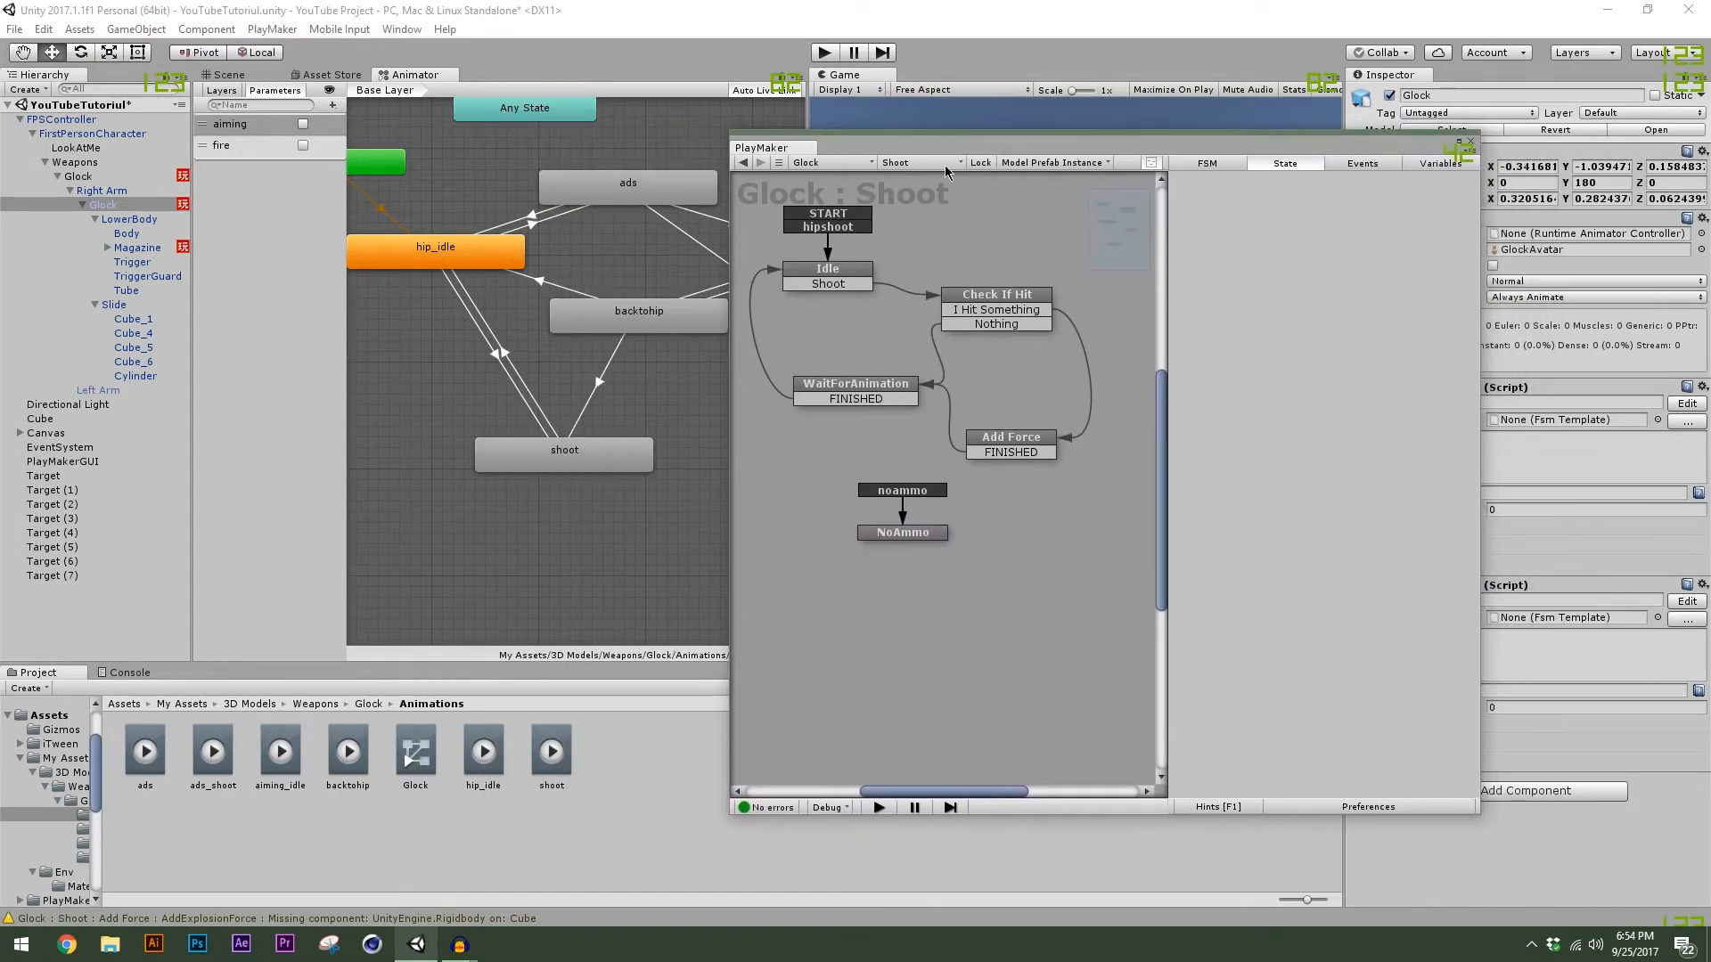
# Add a Get Key Down action to the NoAmmo state of the Shoot FSM.
pyautogui.click(886, 539)
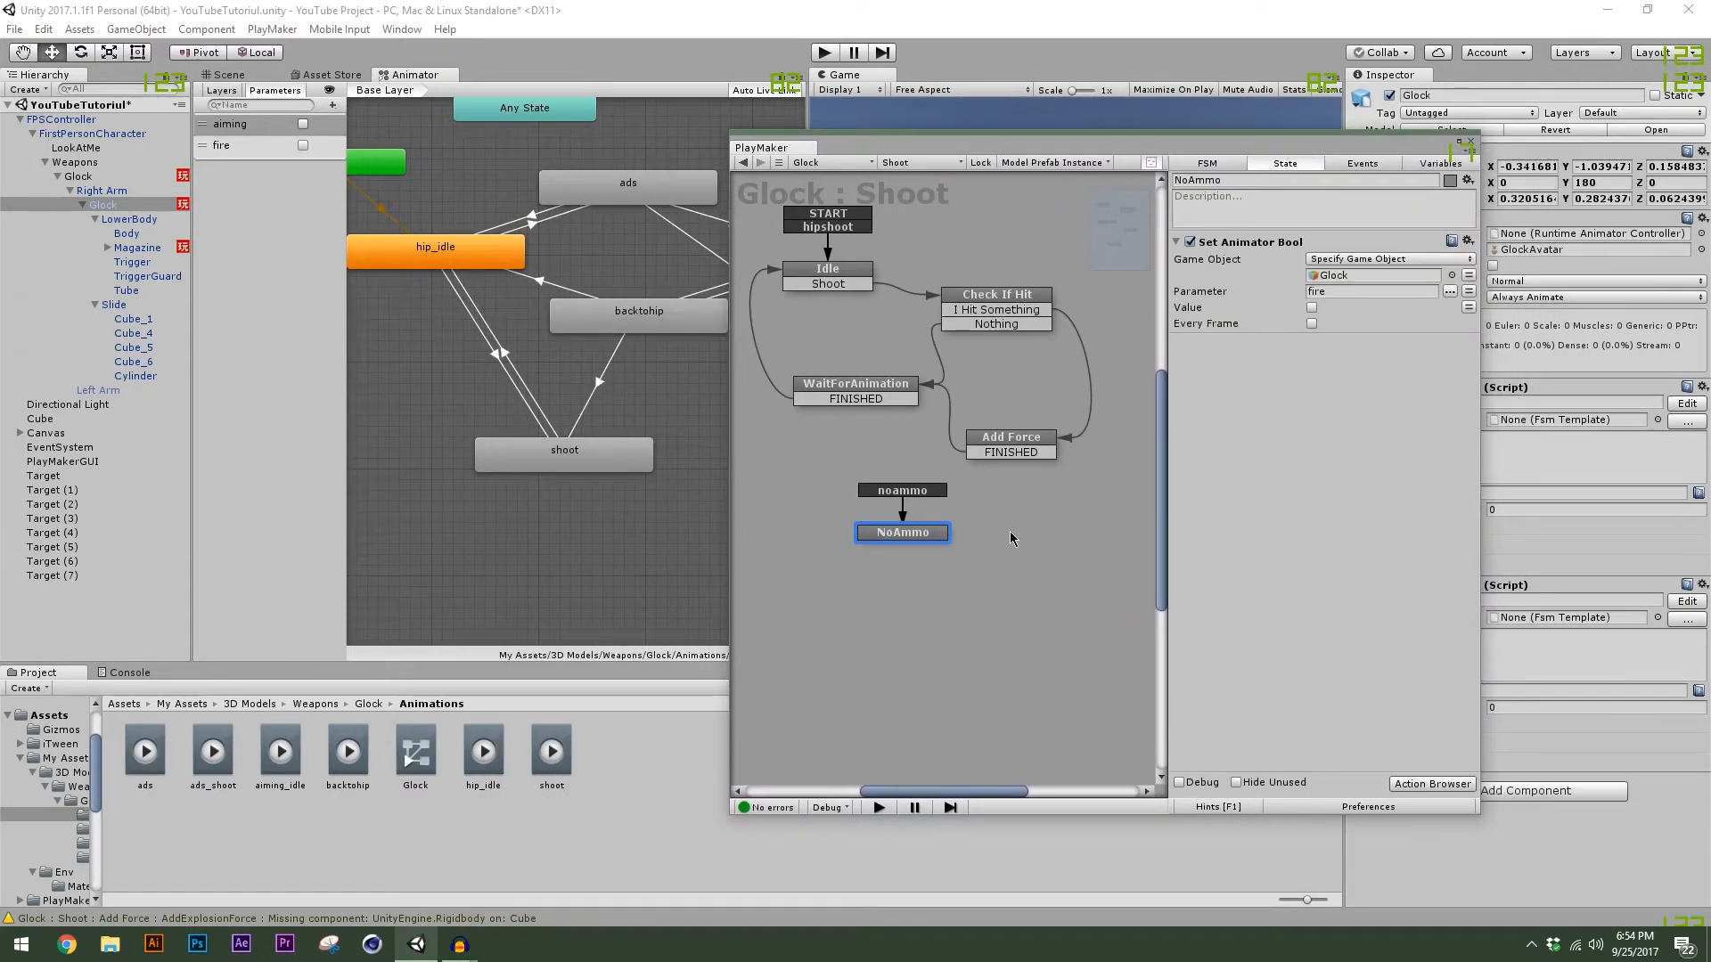
pyautogui.click(1396, 785)
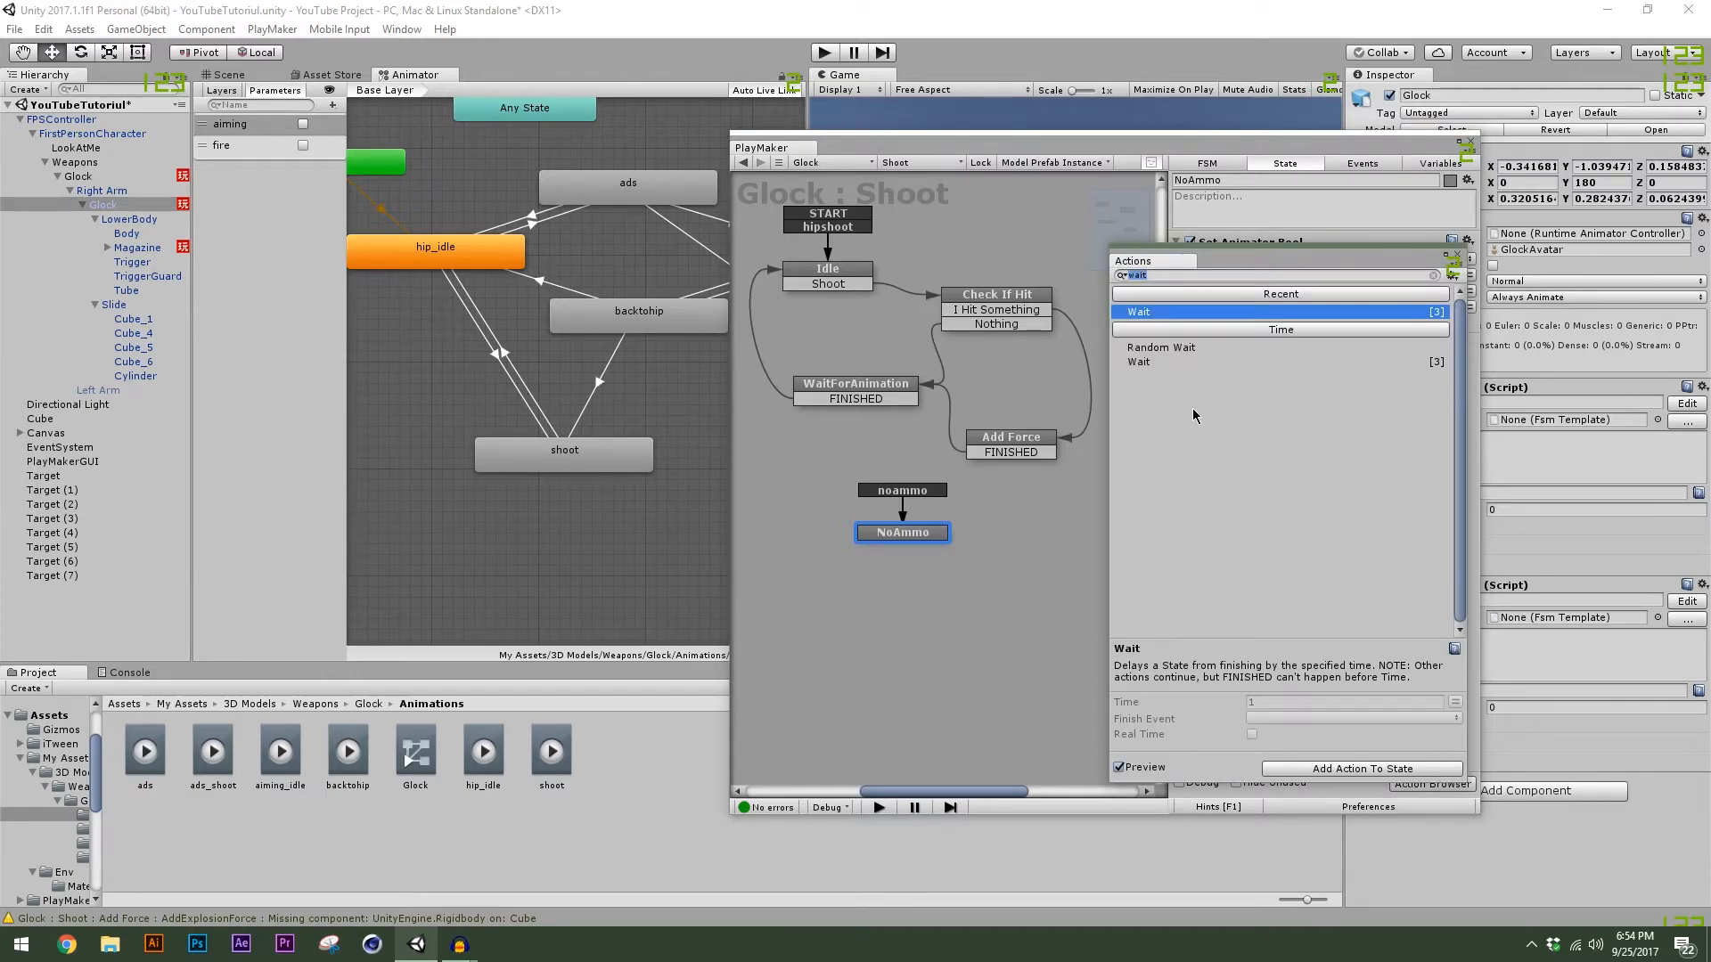
pyautogui.write('get k')
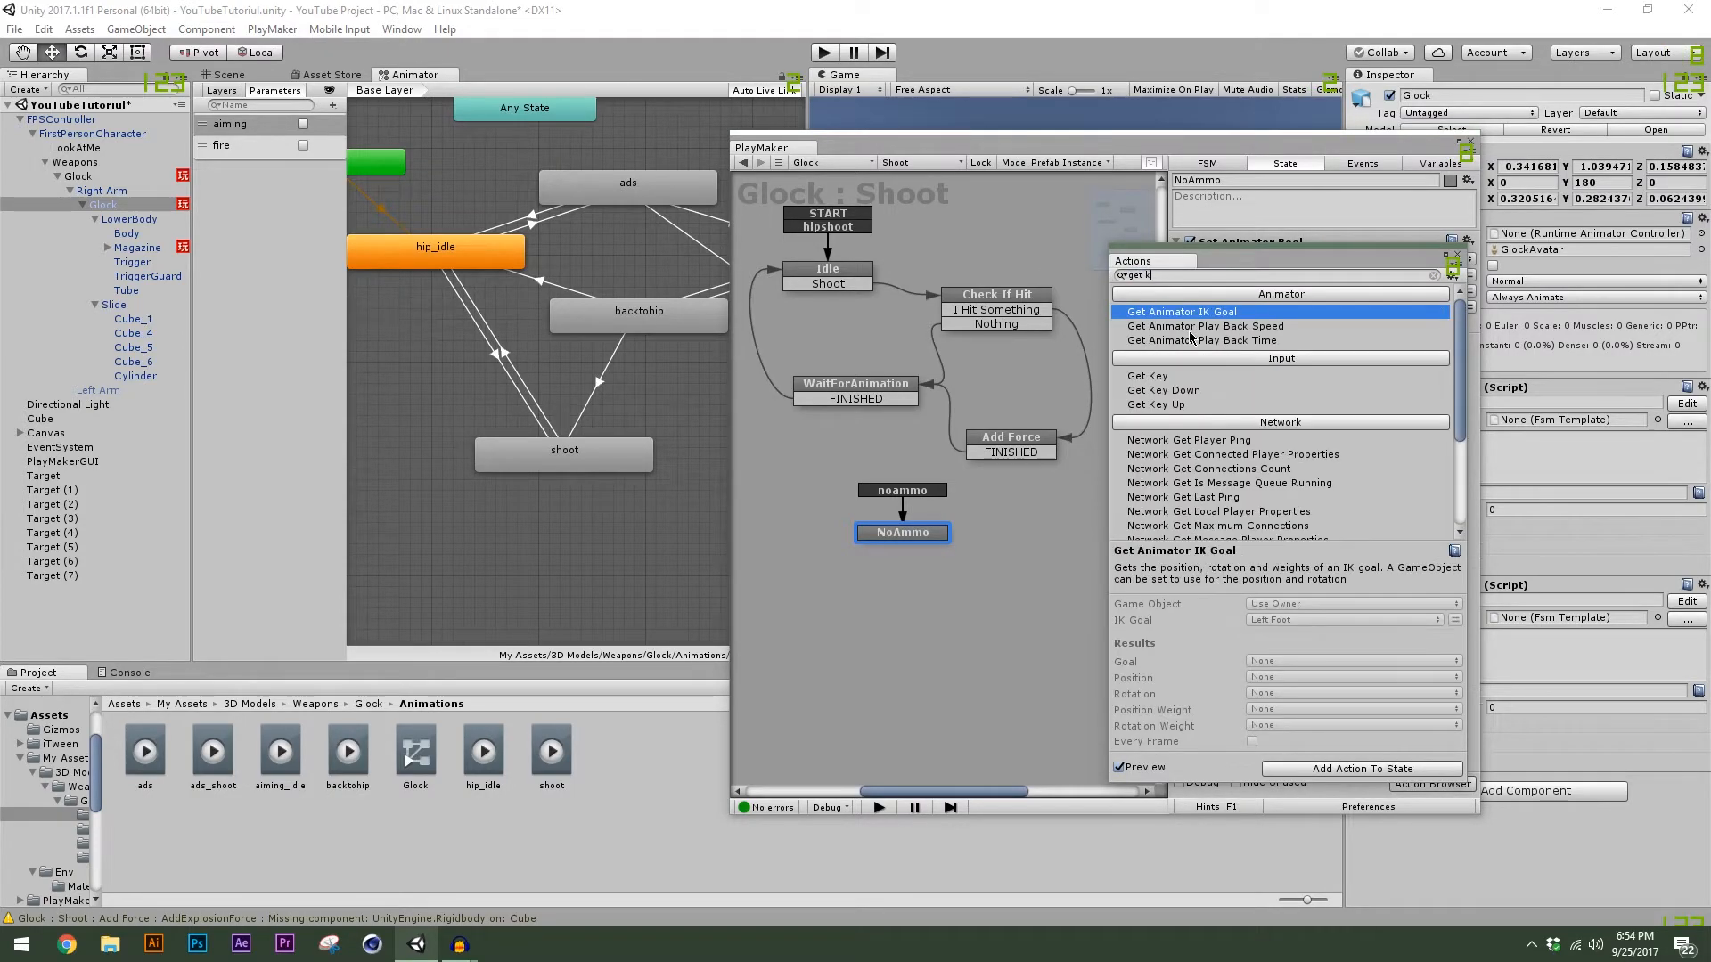
pyautogui.write('ey')
pyautogui.click(1158, 341)
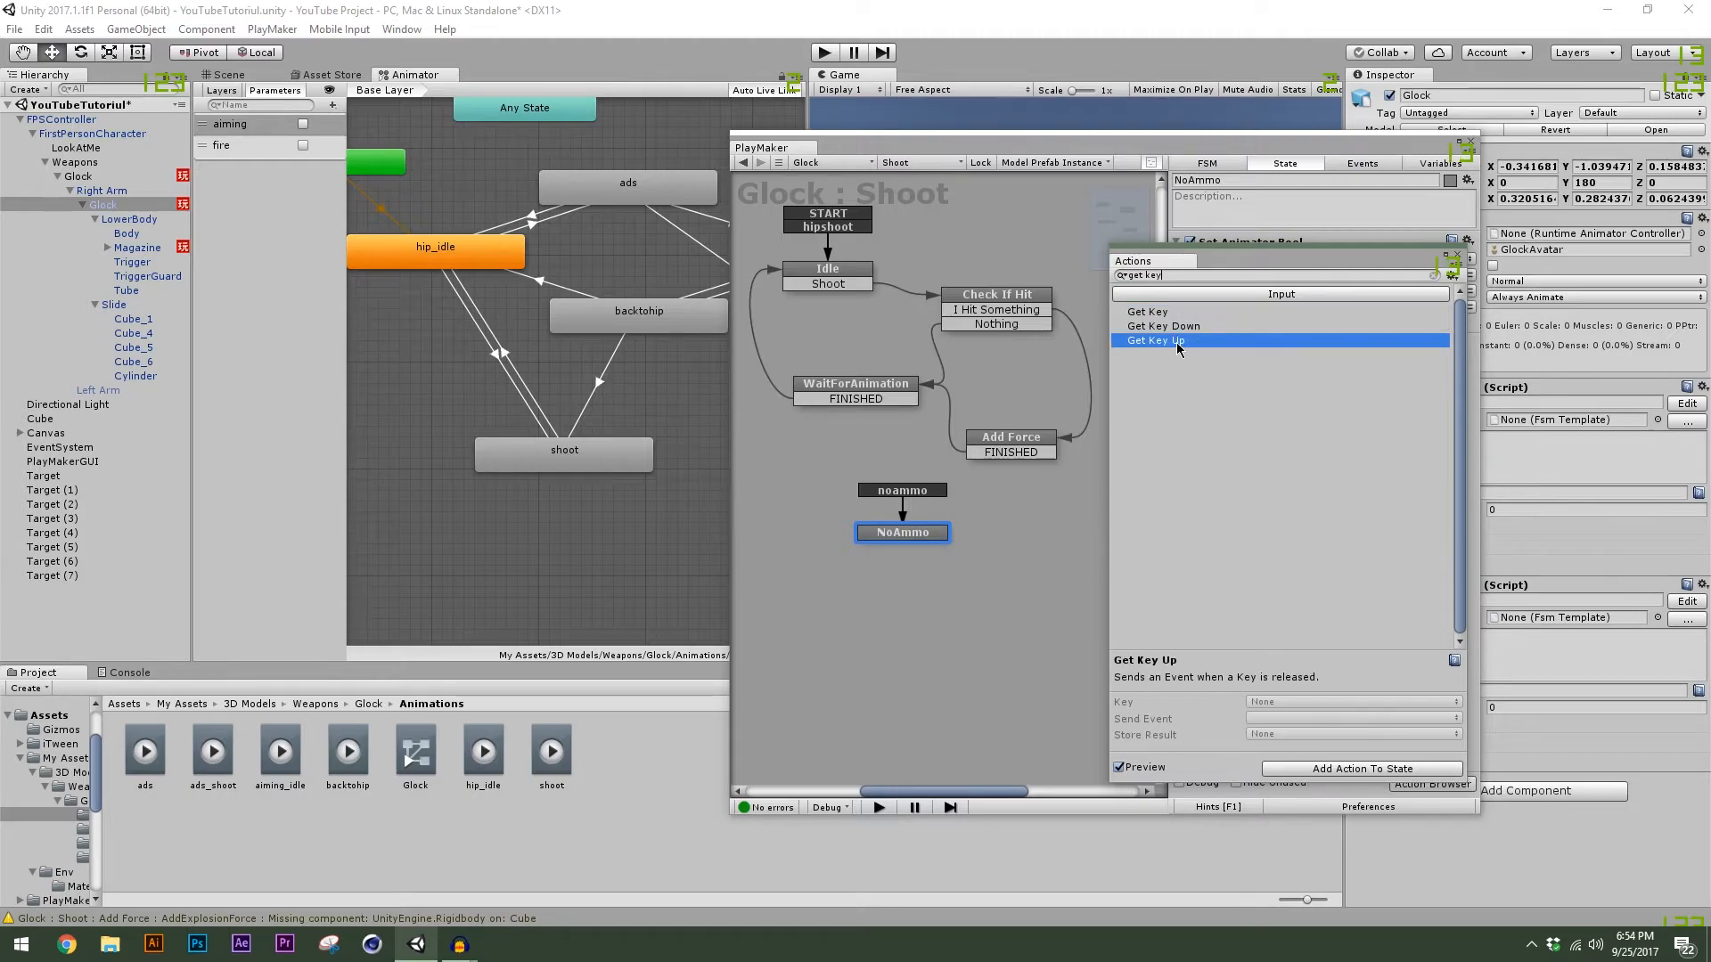
pyautogui.click(1191, 330)
pyautogui.doubleClick(1193, 329)
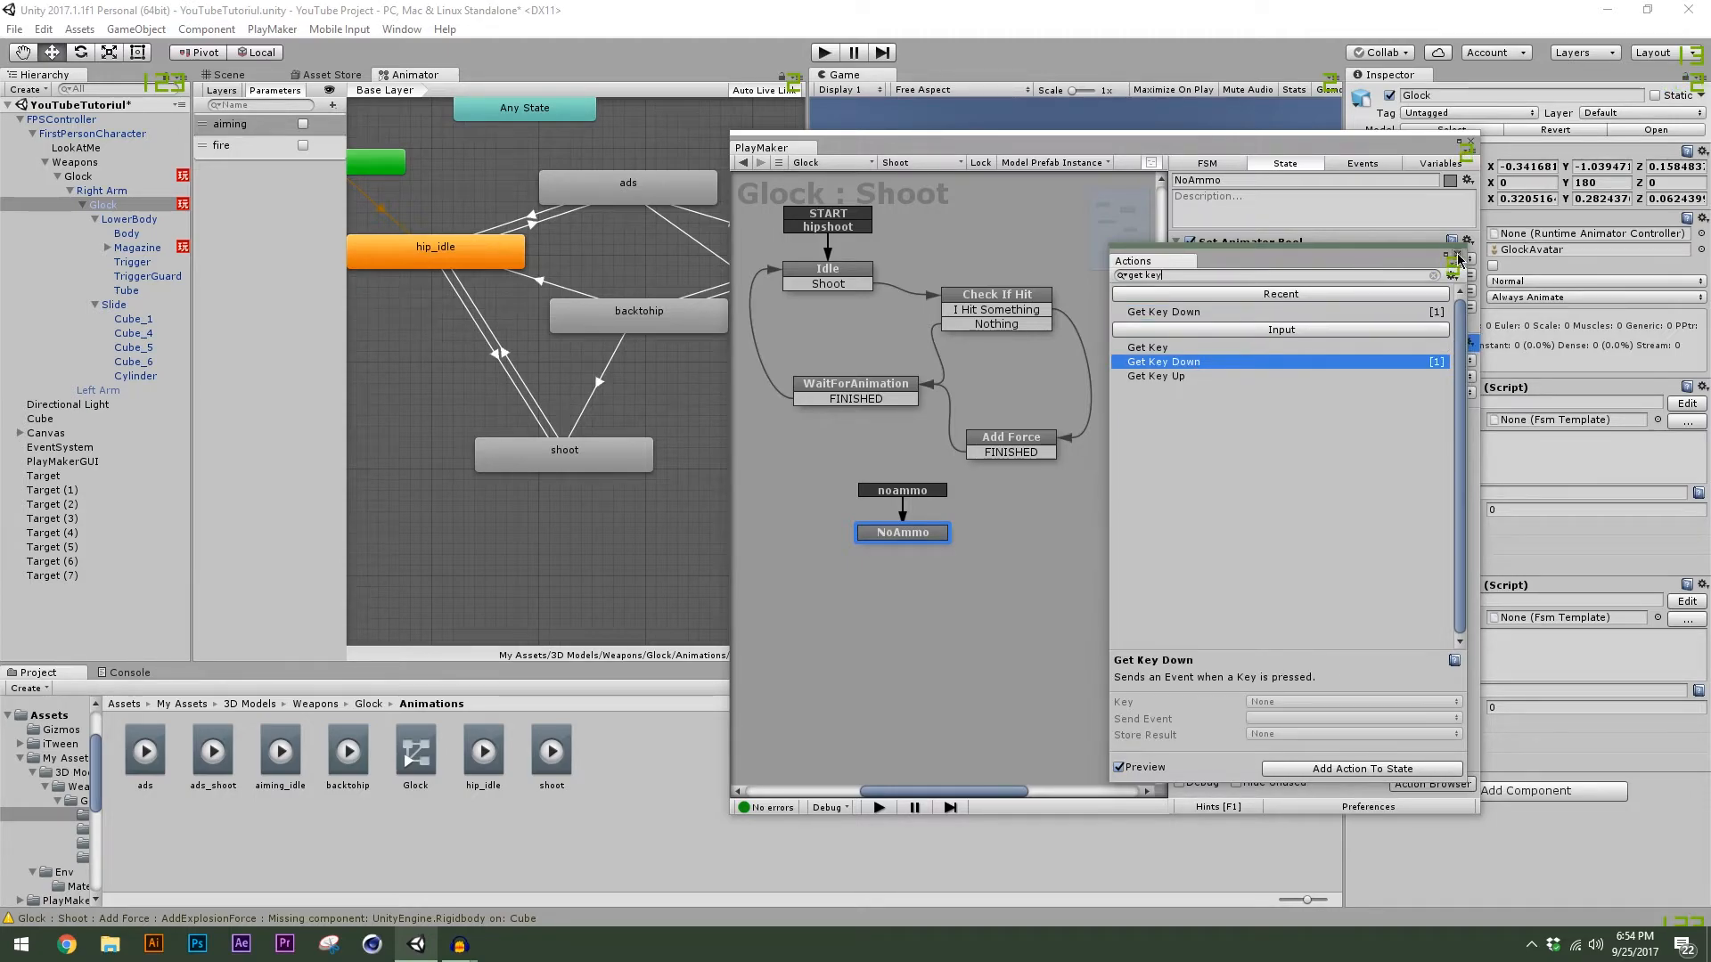
pyautogui.click(1458, 255)
# Set the Get Key Down action's key to R and have it send a new event named Reload.
pyautogui.click(1334, 361)
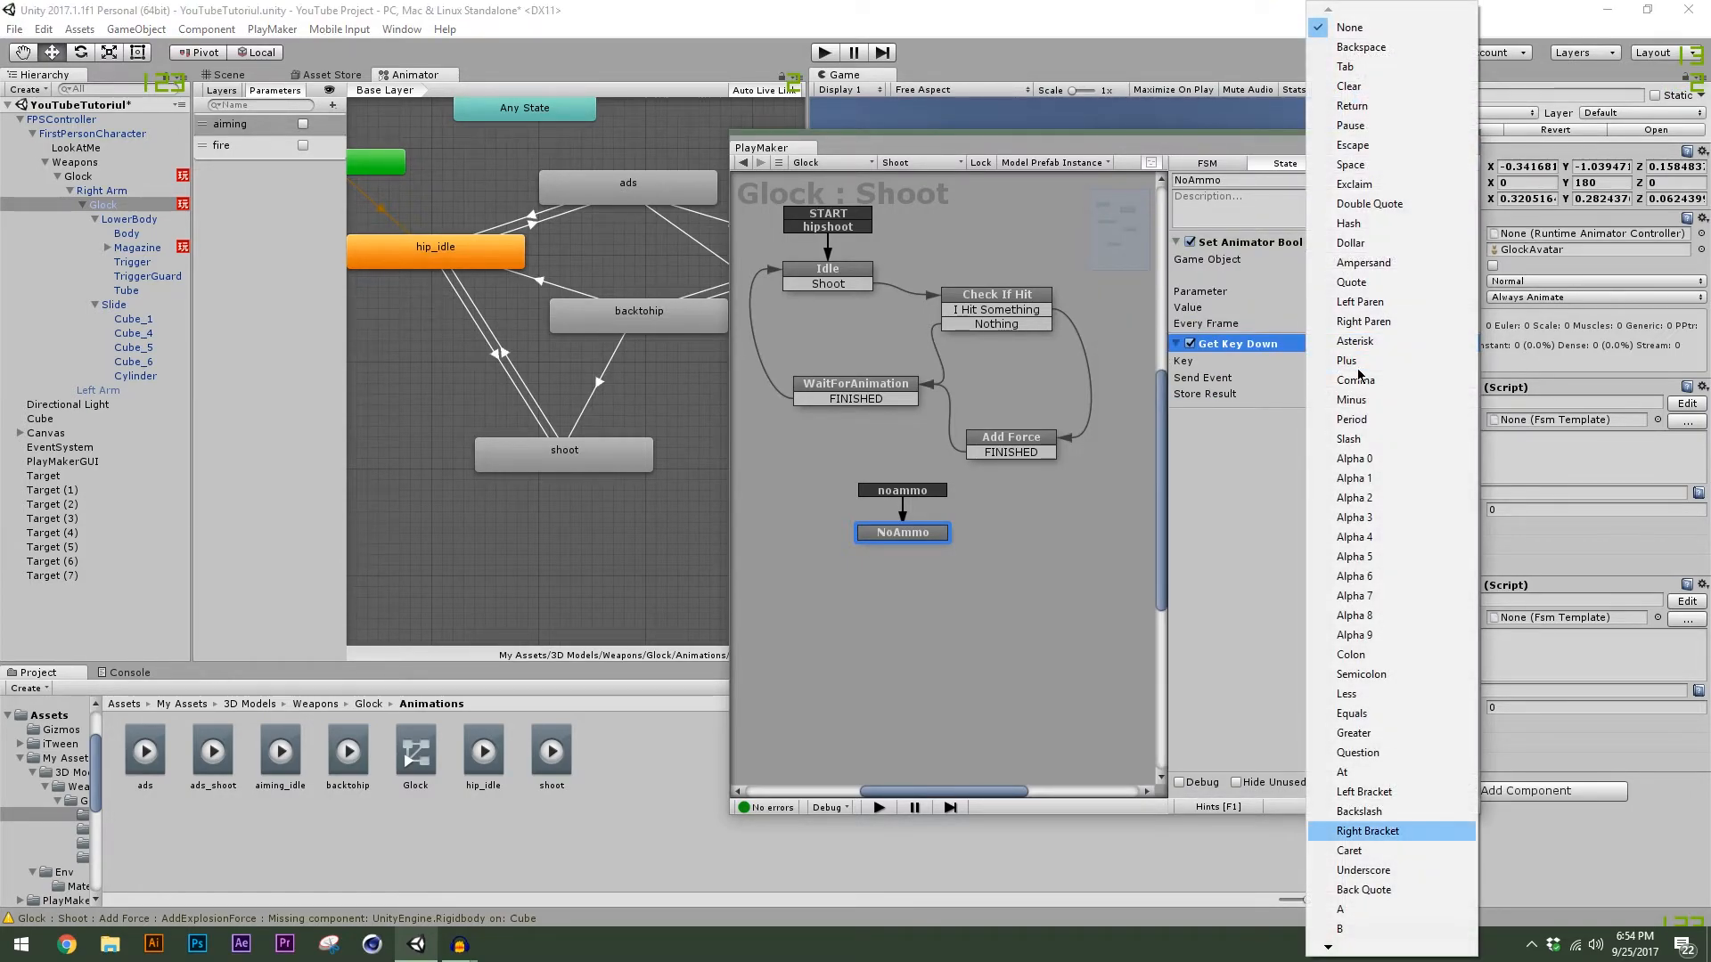
pyautogui.press('r')
pyautogui.press('r')
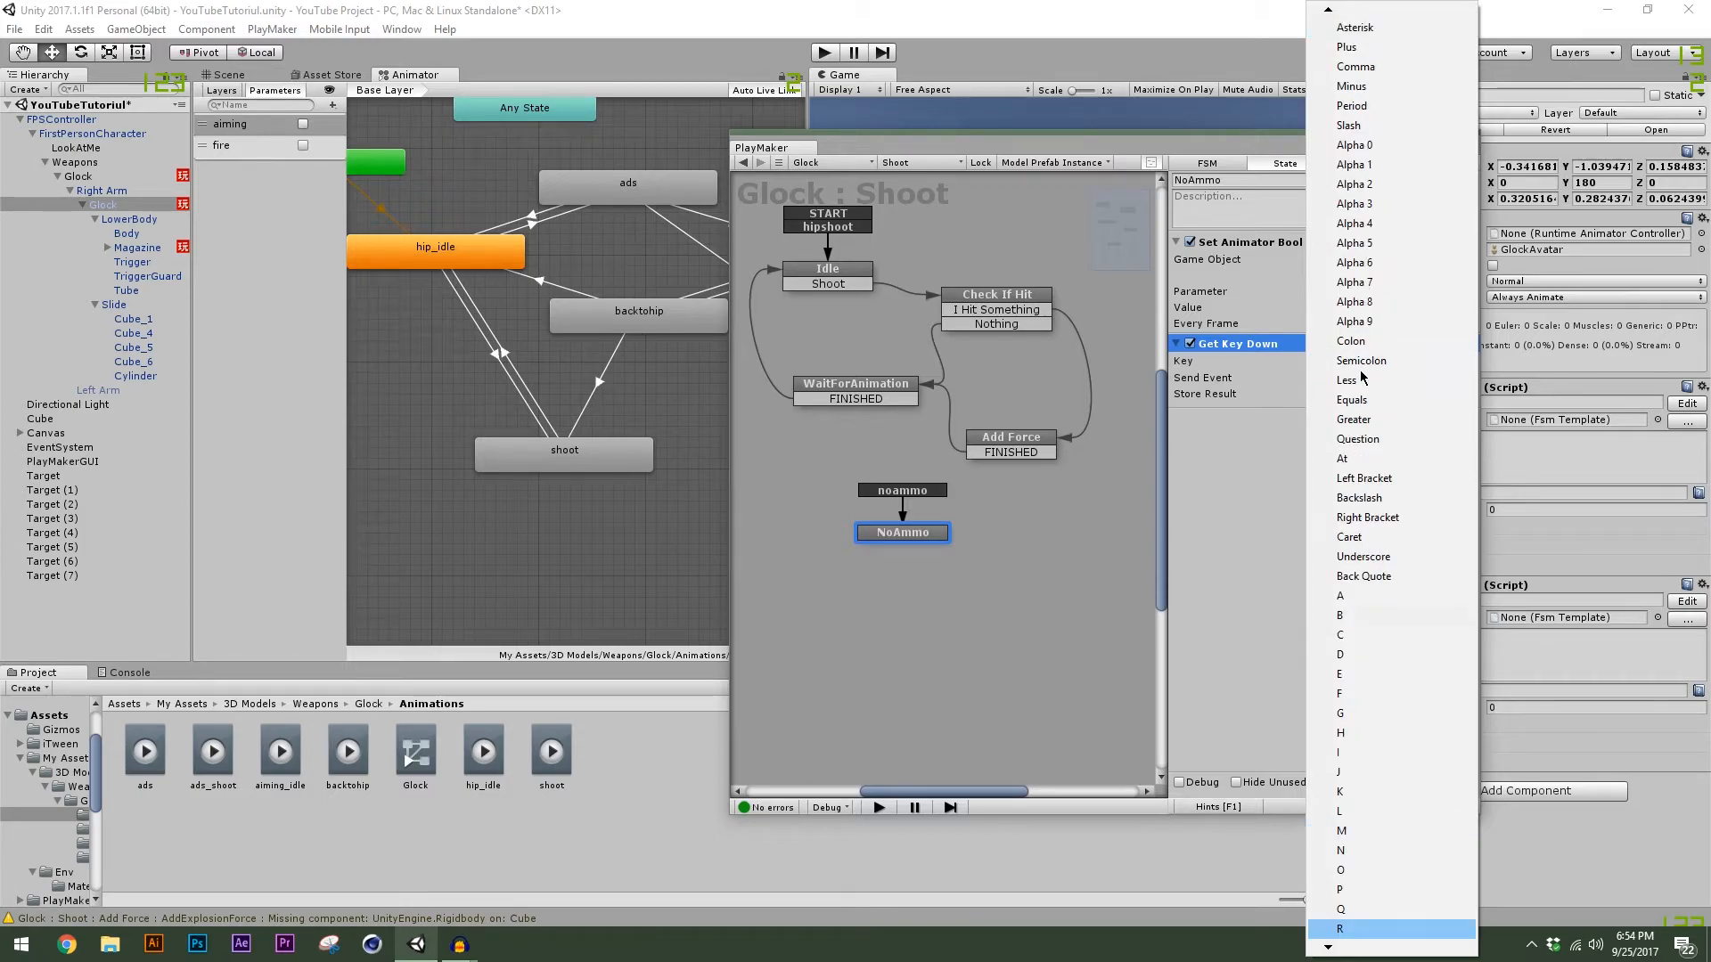
pyautogui.press('Return')
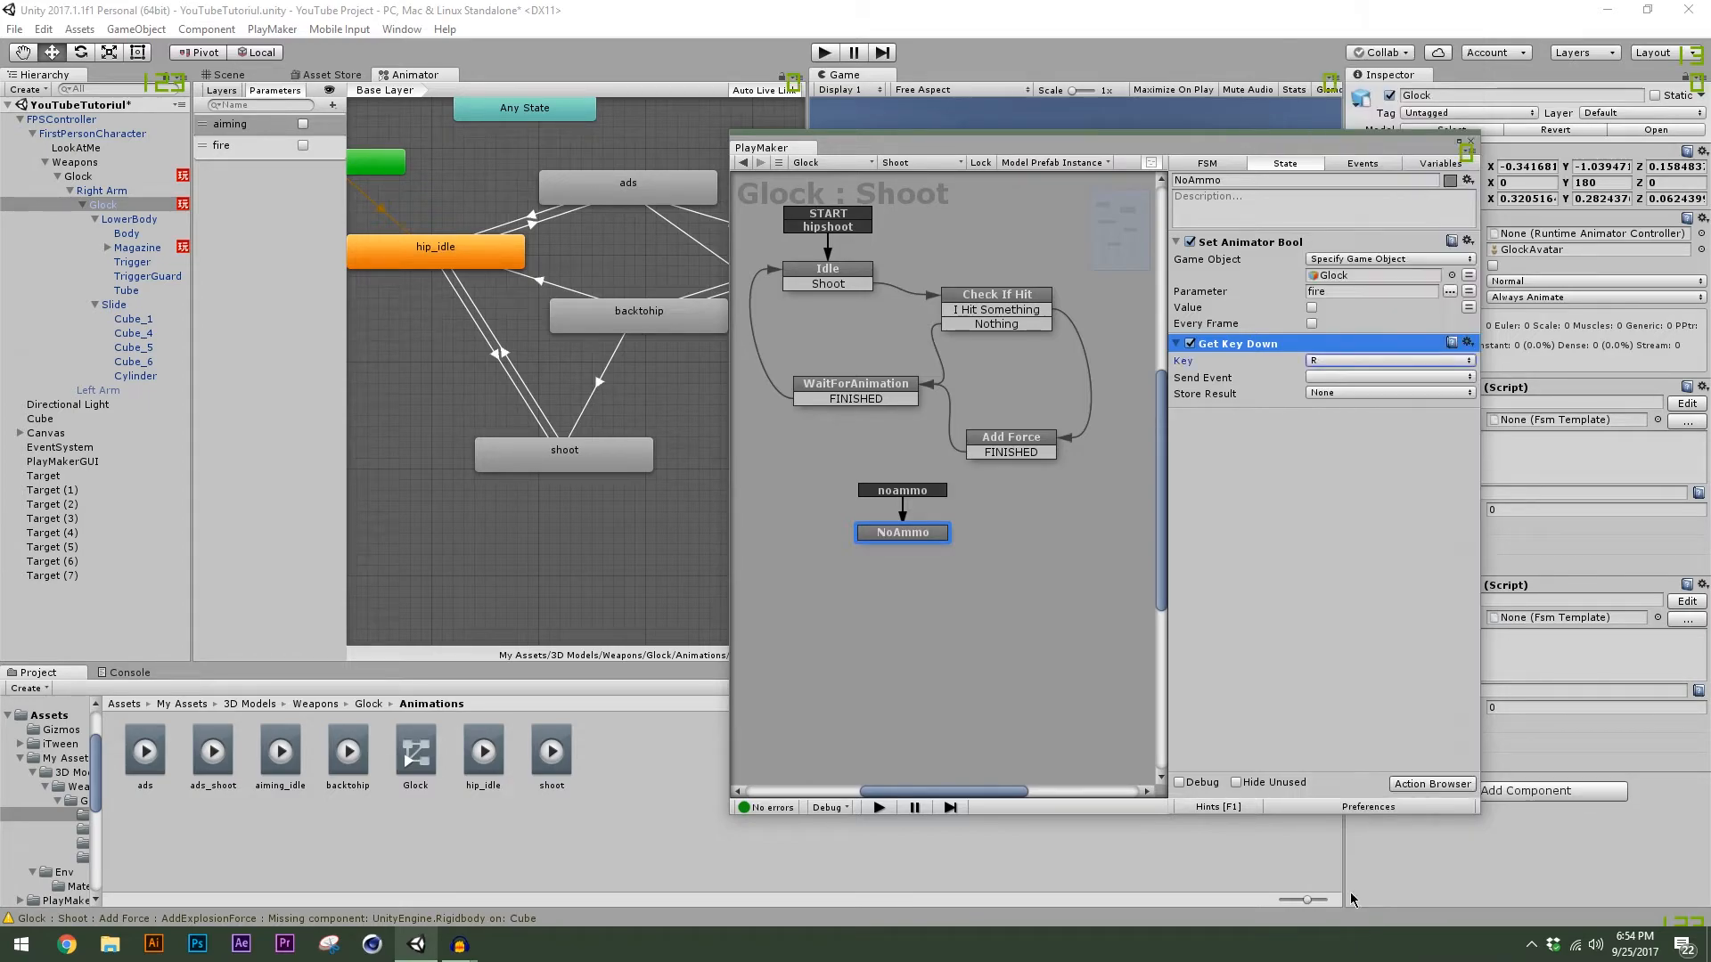
pyautogui.click(1323, 379)
pyautogui.click(1379, 647)
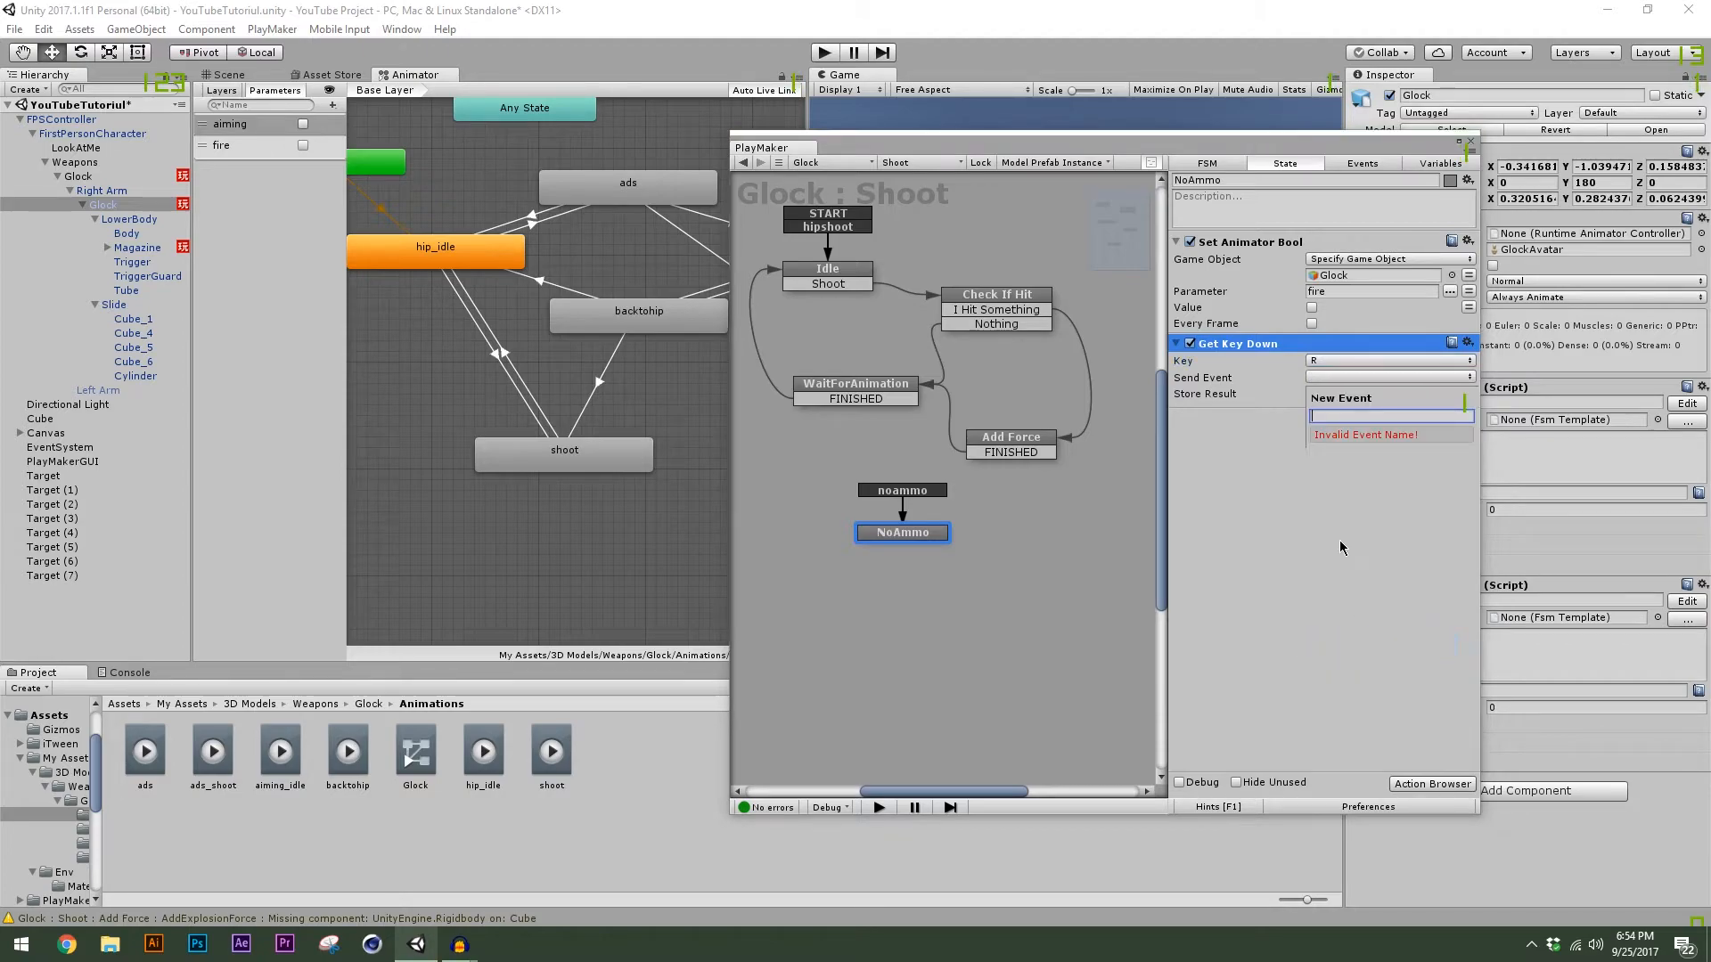
pyautogui.write('Reload')
pyautogui.press('Return')
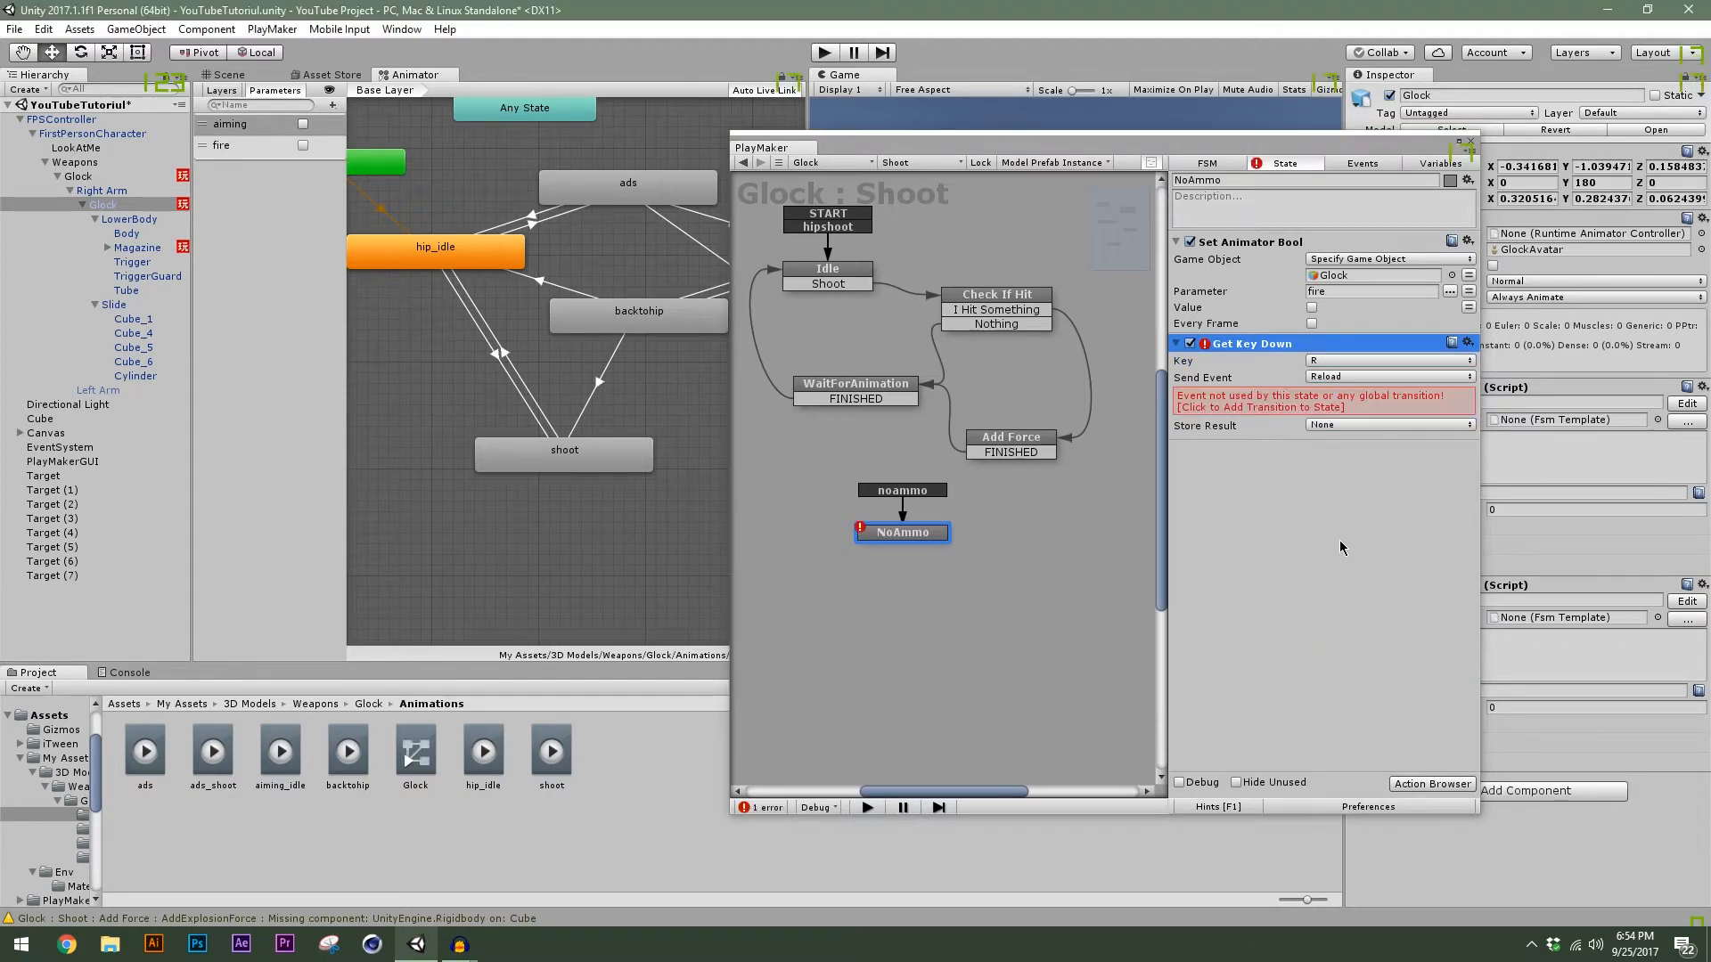
# Add the Reload transition to the NoAmmo state and link it to a new state named Reload placed below.
pyautogui.click(1271, 403)
pyautogui.moveTo(922, 548); pyautogui.dragTo(879, 619)
pyautogui.click(1224, 181)
pyautogui.write('Reload')
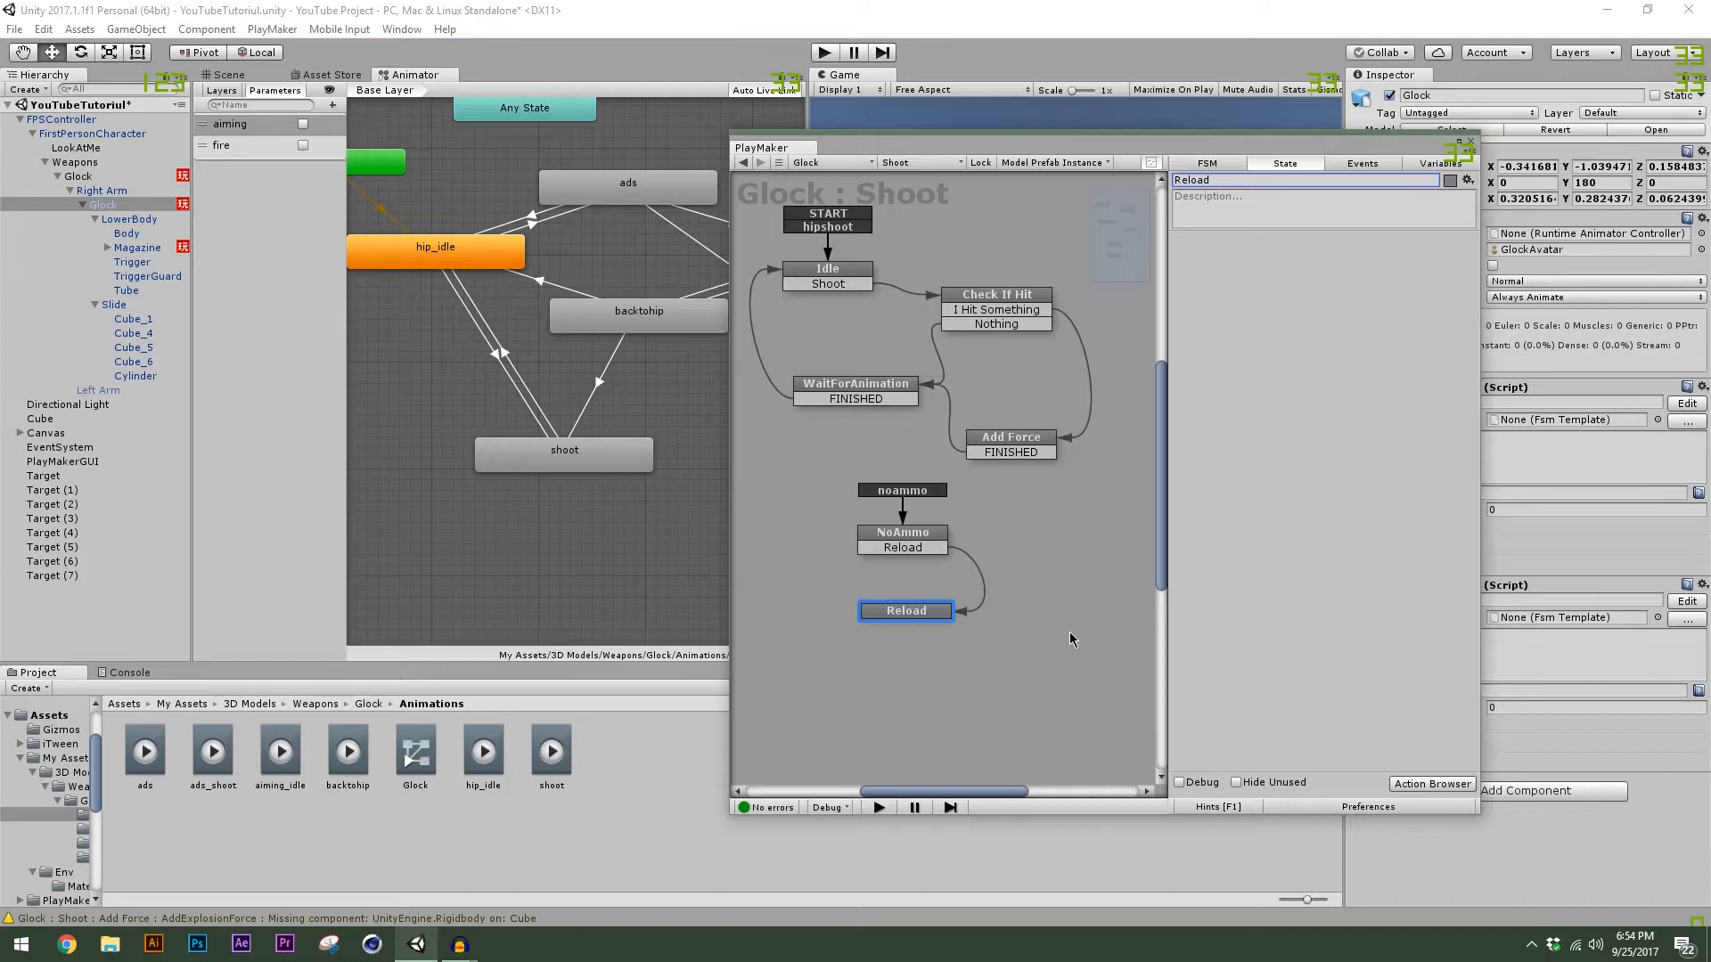
# Add a float variable named SpareAmmo to the Magazine's Ammo FSM.
pyautogui.moveTo(1028, 150); pyautogui.dragTo(826, 131)
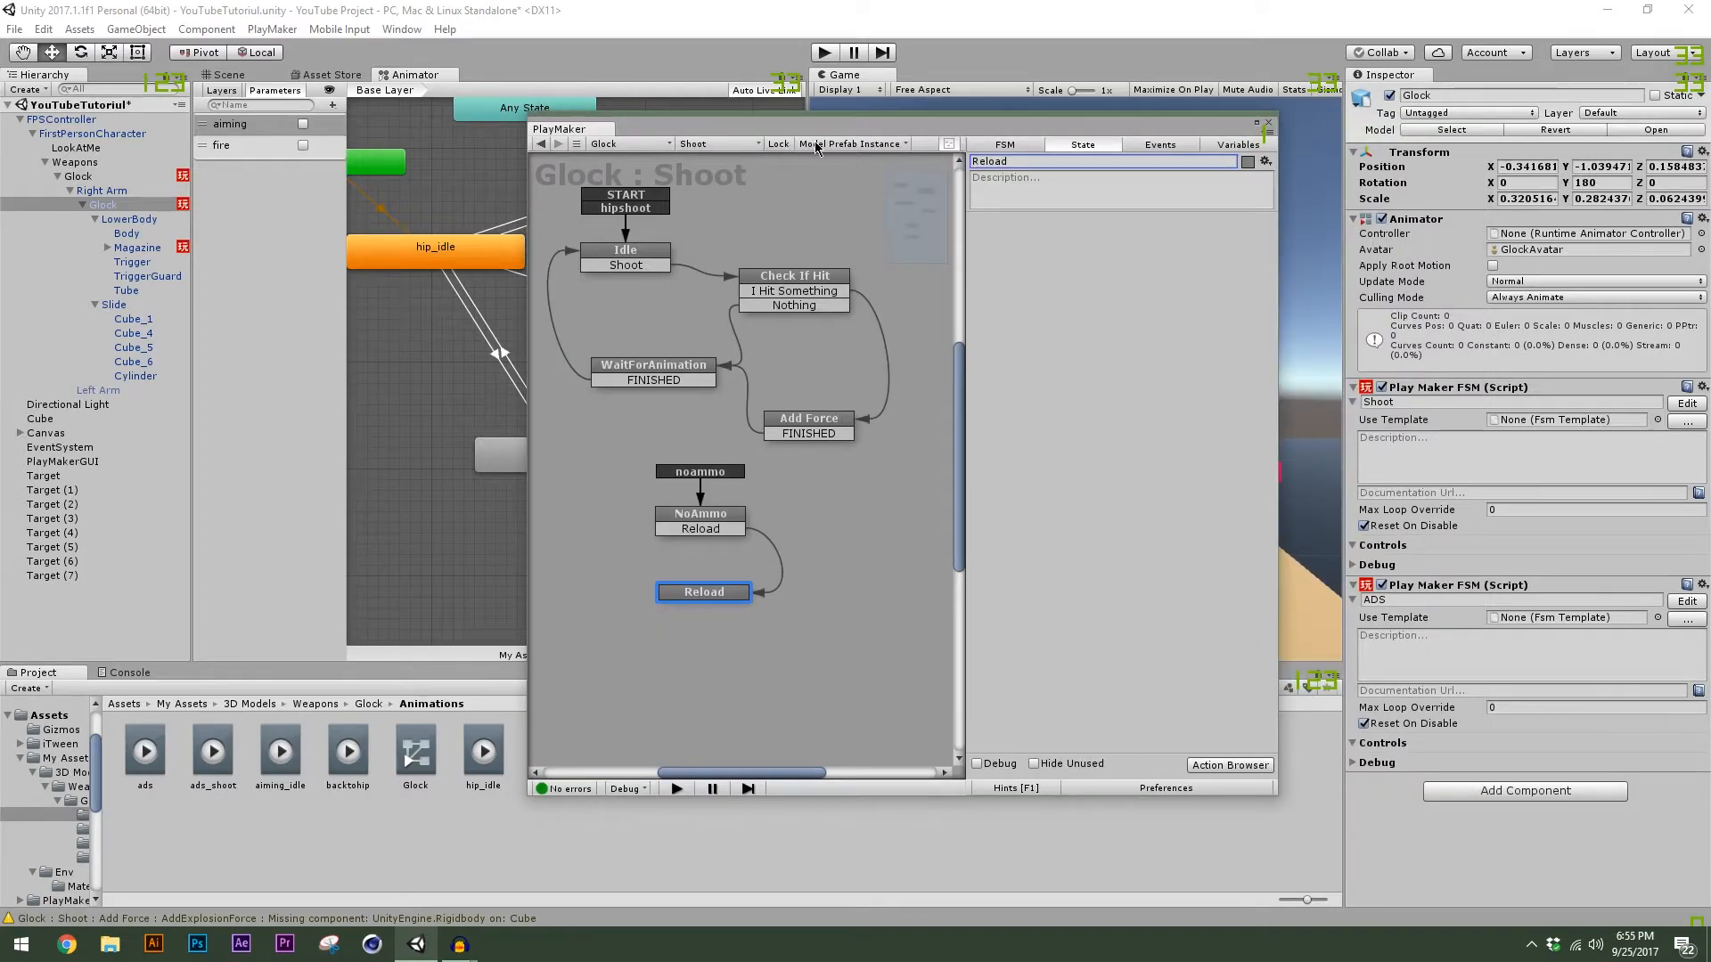
pyautogui.click(138, 249)
pyautogui.moveTo(813, 134); pyautogui.dragTo(842, 140)
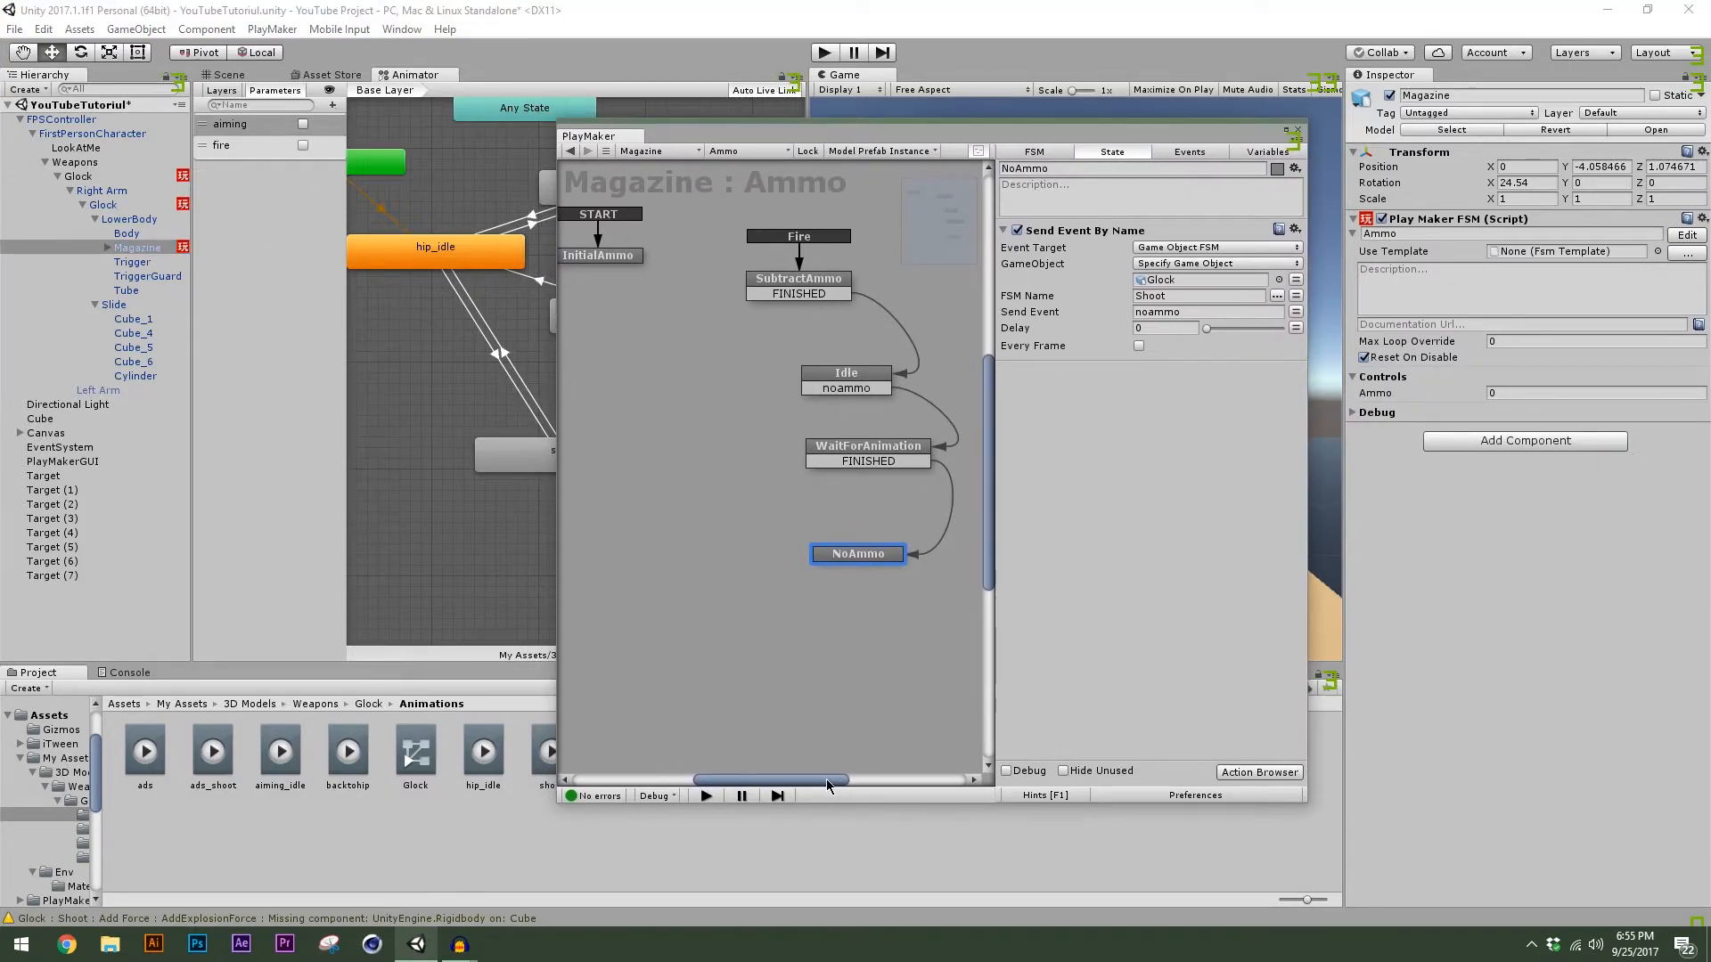
pyautogui.moveTo(828, 781); pyautogui.dragTo(808, 781)
pyautogui.click(1252, 153)
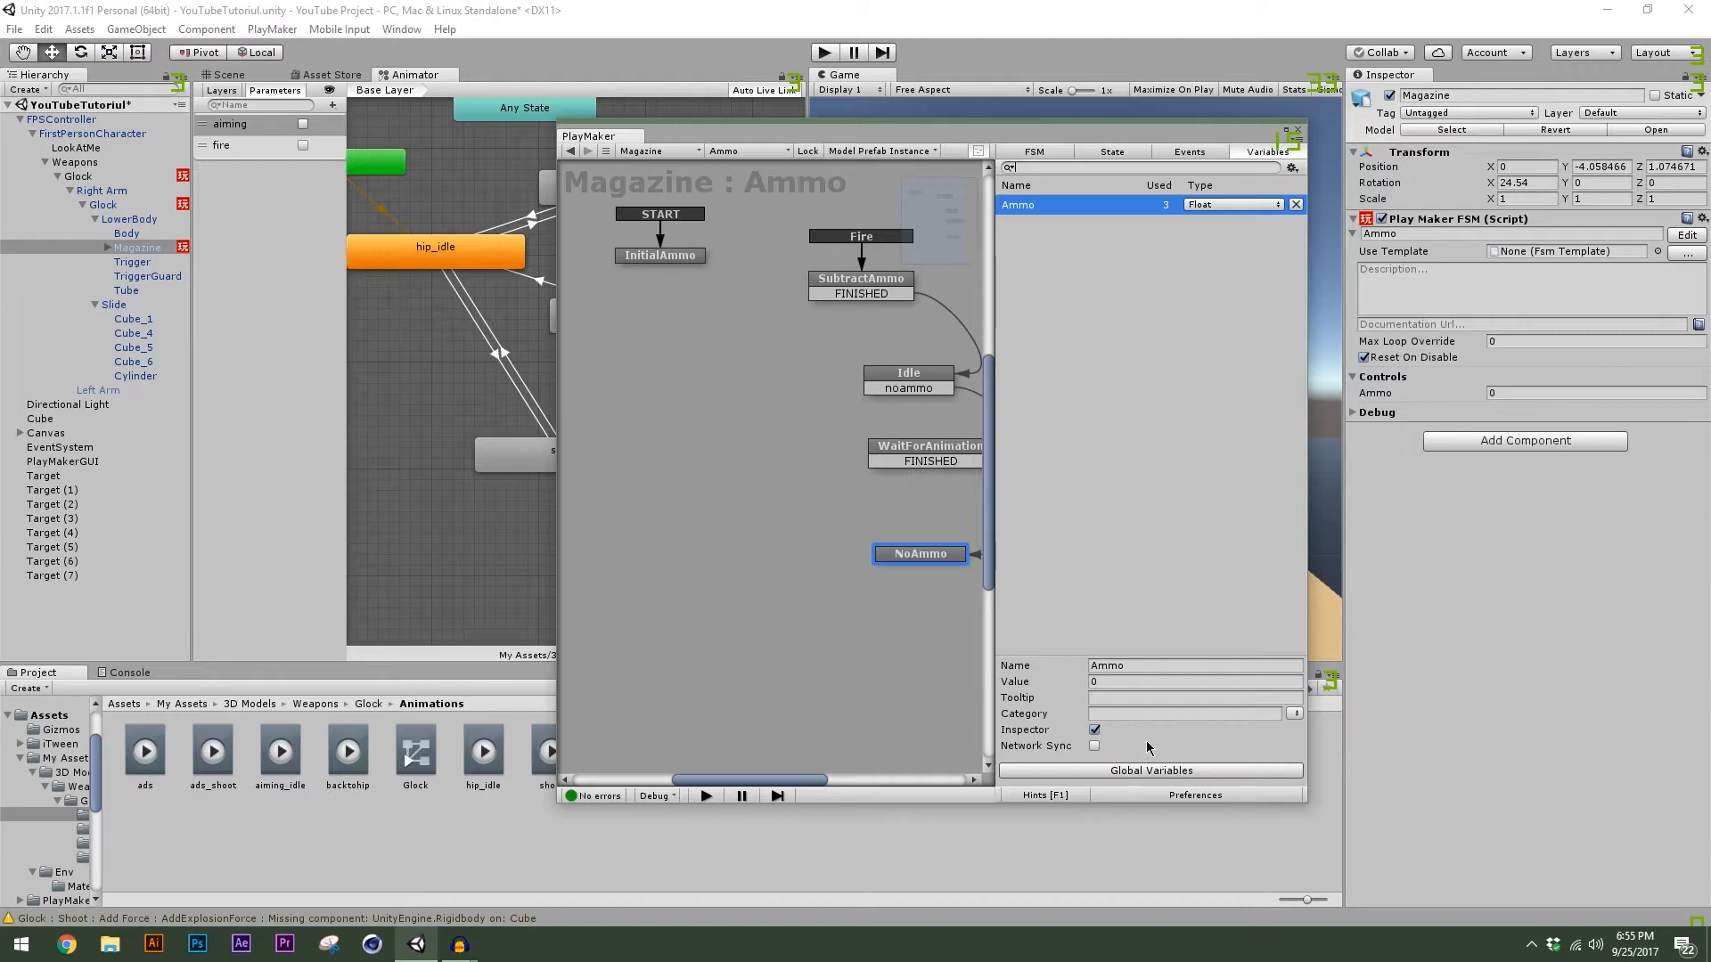
pyautogui.click(1132, 665)
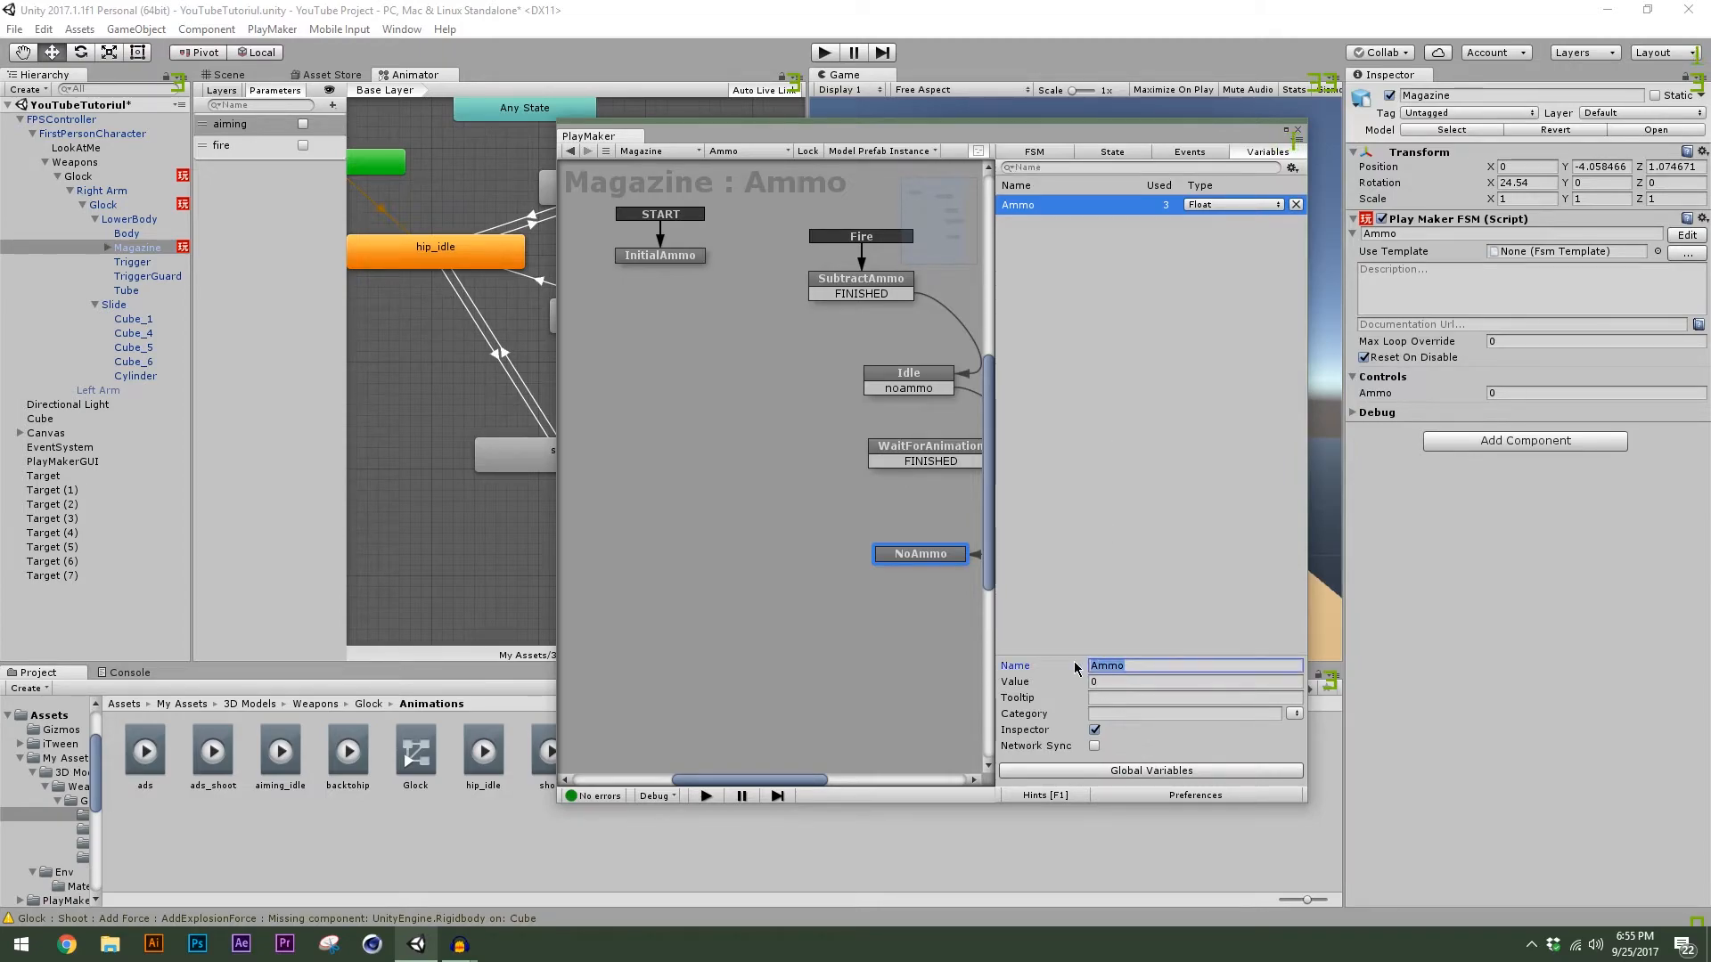
pyautogui.click(1081, 408)
pyautogui.click(1103, 729)
pyautogui.write('SpareAmmo')
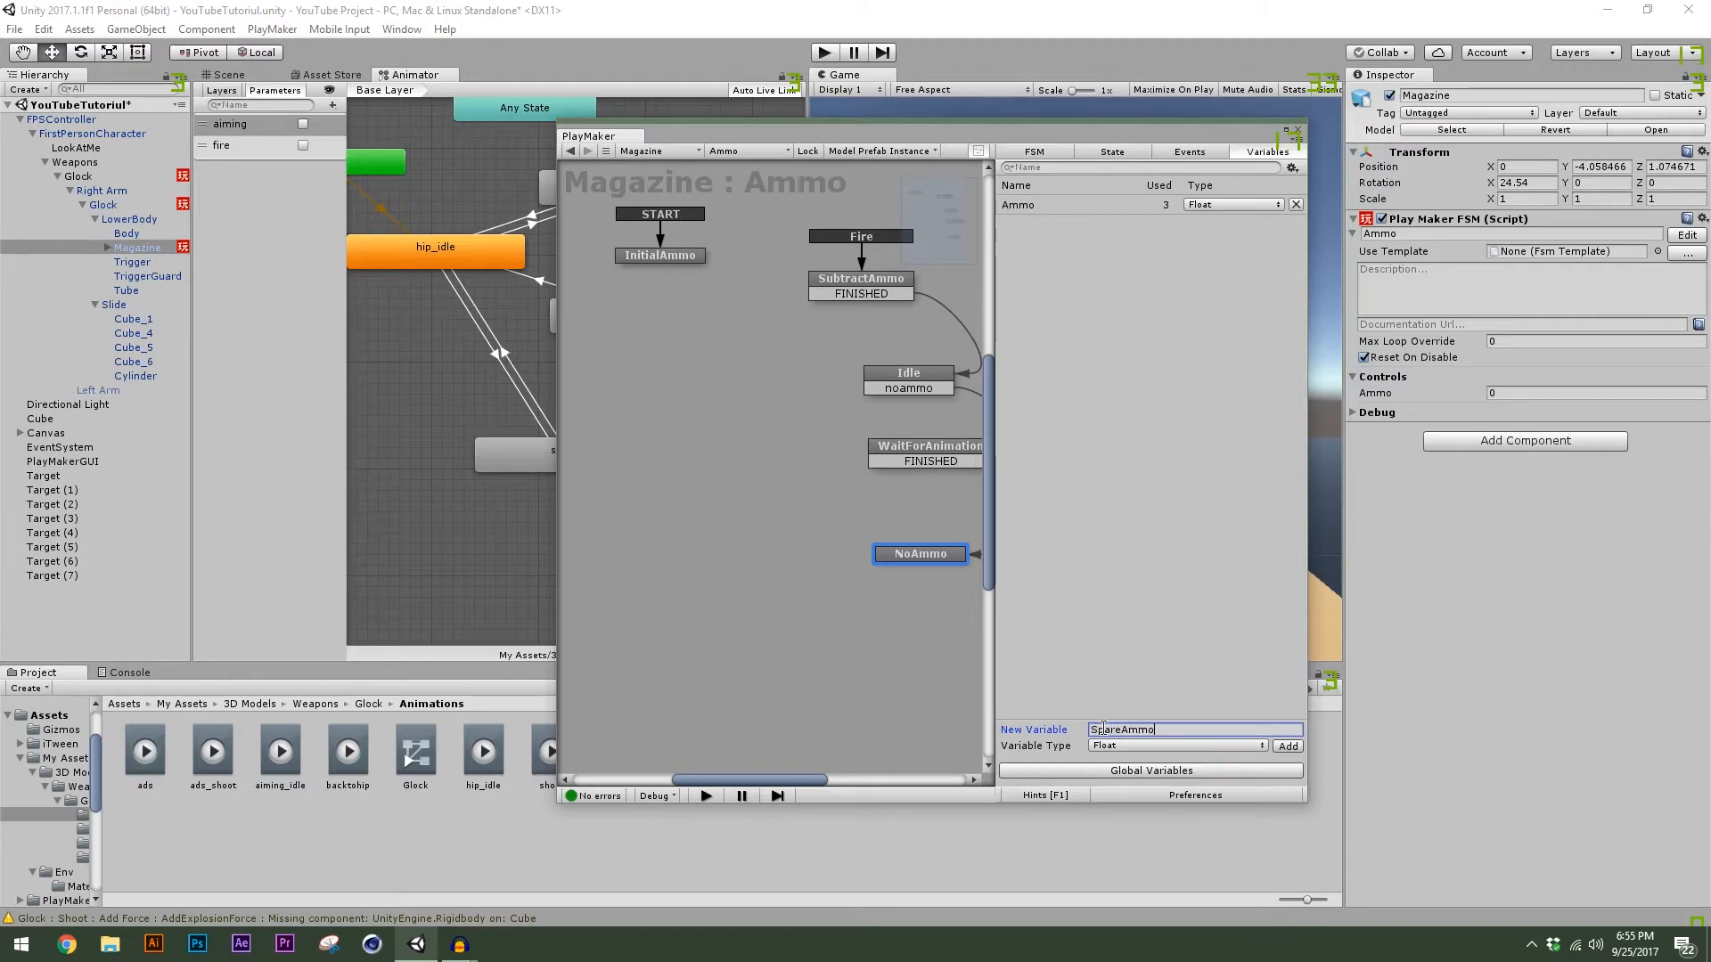
pyautogui.click(1289, 746)
# Add a second Set Float Value action to the InitialAmmo state of the Magazine's Ammo FSM.
pyautogui.click(664, 256)
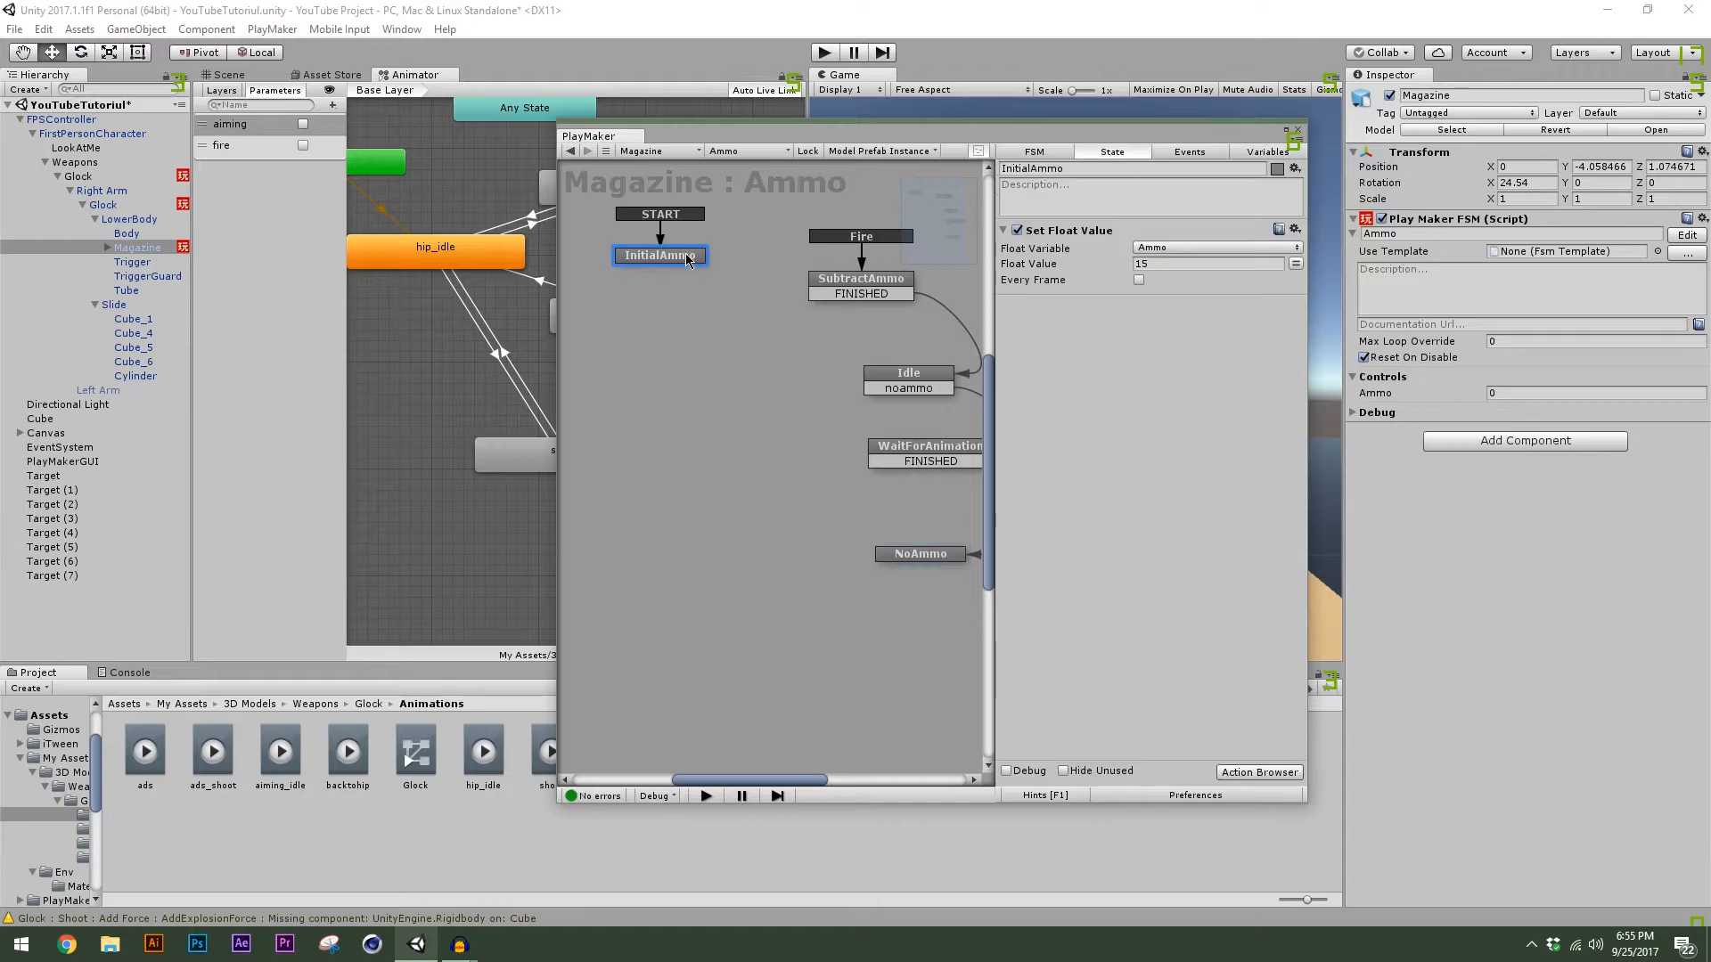
pyautogui.moveTo(921, 140); pyautogui.dragTo(1000, 150)
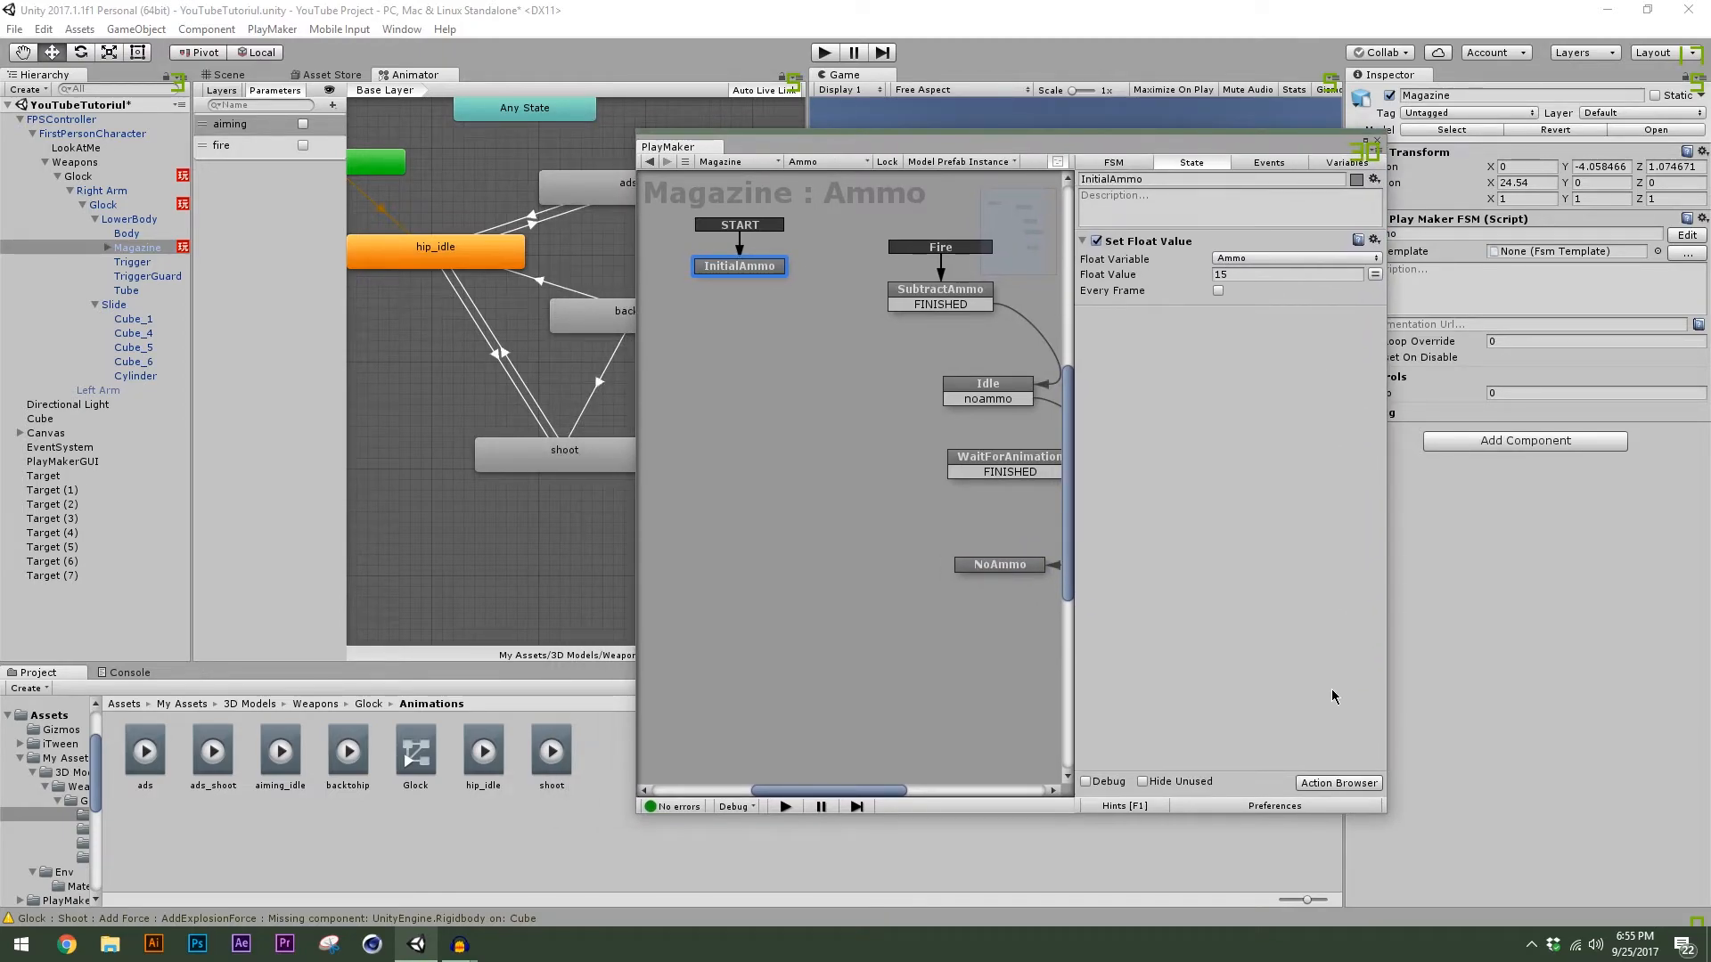
pyautogui.click(1339, 783)
pyautogui.moveTo(1216, 264); pyautogui.dragTo(1219, 408)
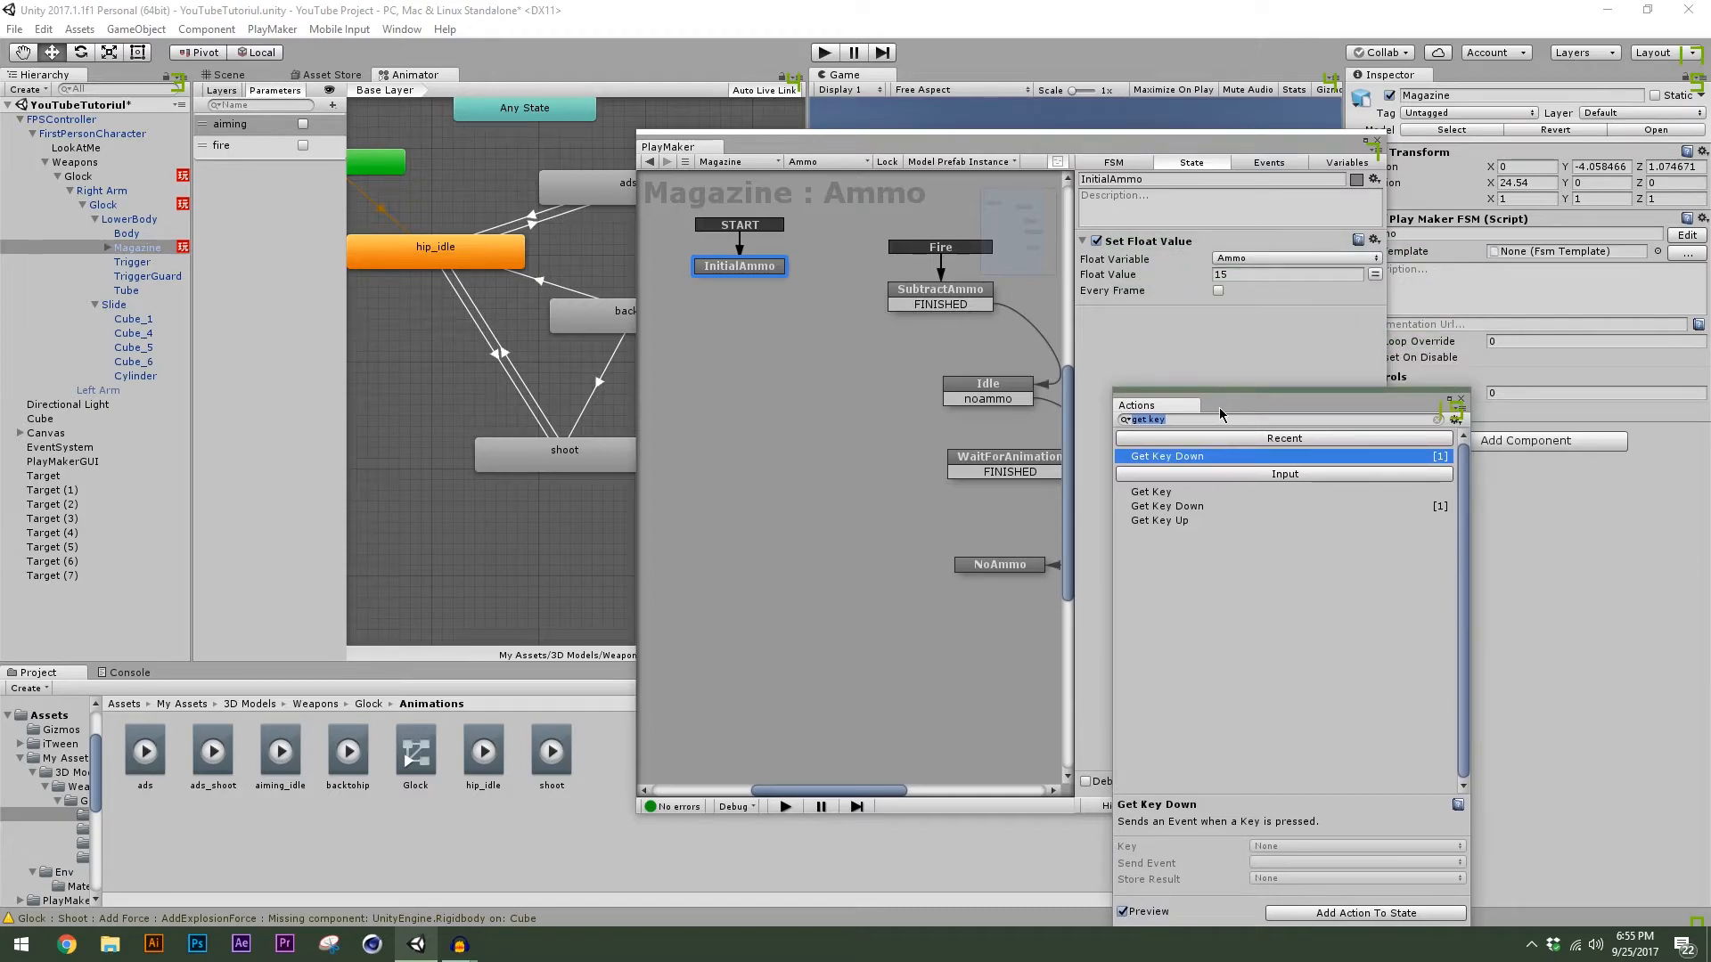
pyautogui.write('set f')
pyautogui.press('Return')
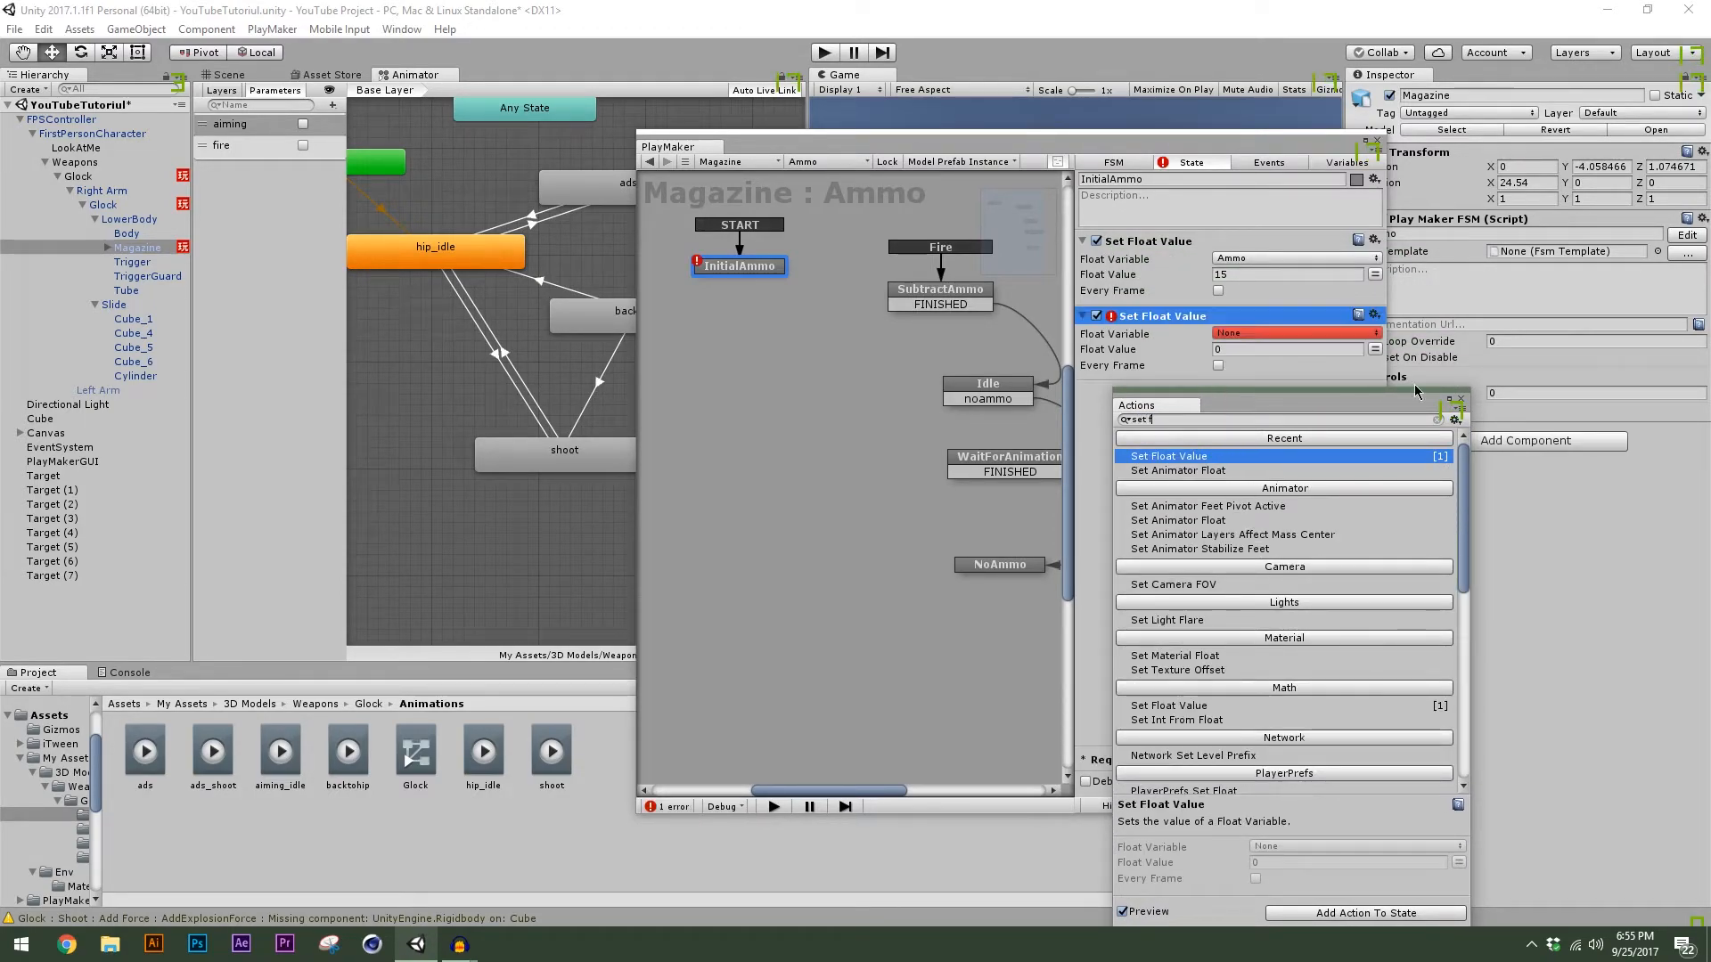
pyautogui.click(1462, 399)
# Set the new Set Float Value action's variable to SpareAmmo and its float value to 60.
pyautogui.click(1172, 322)
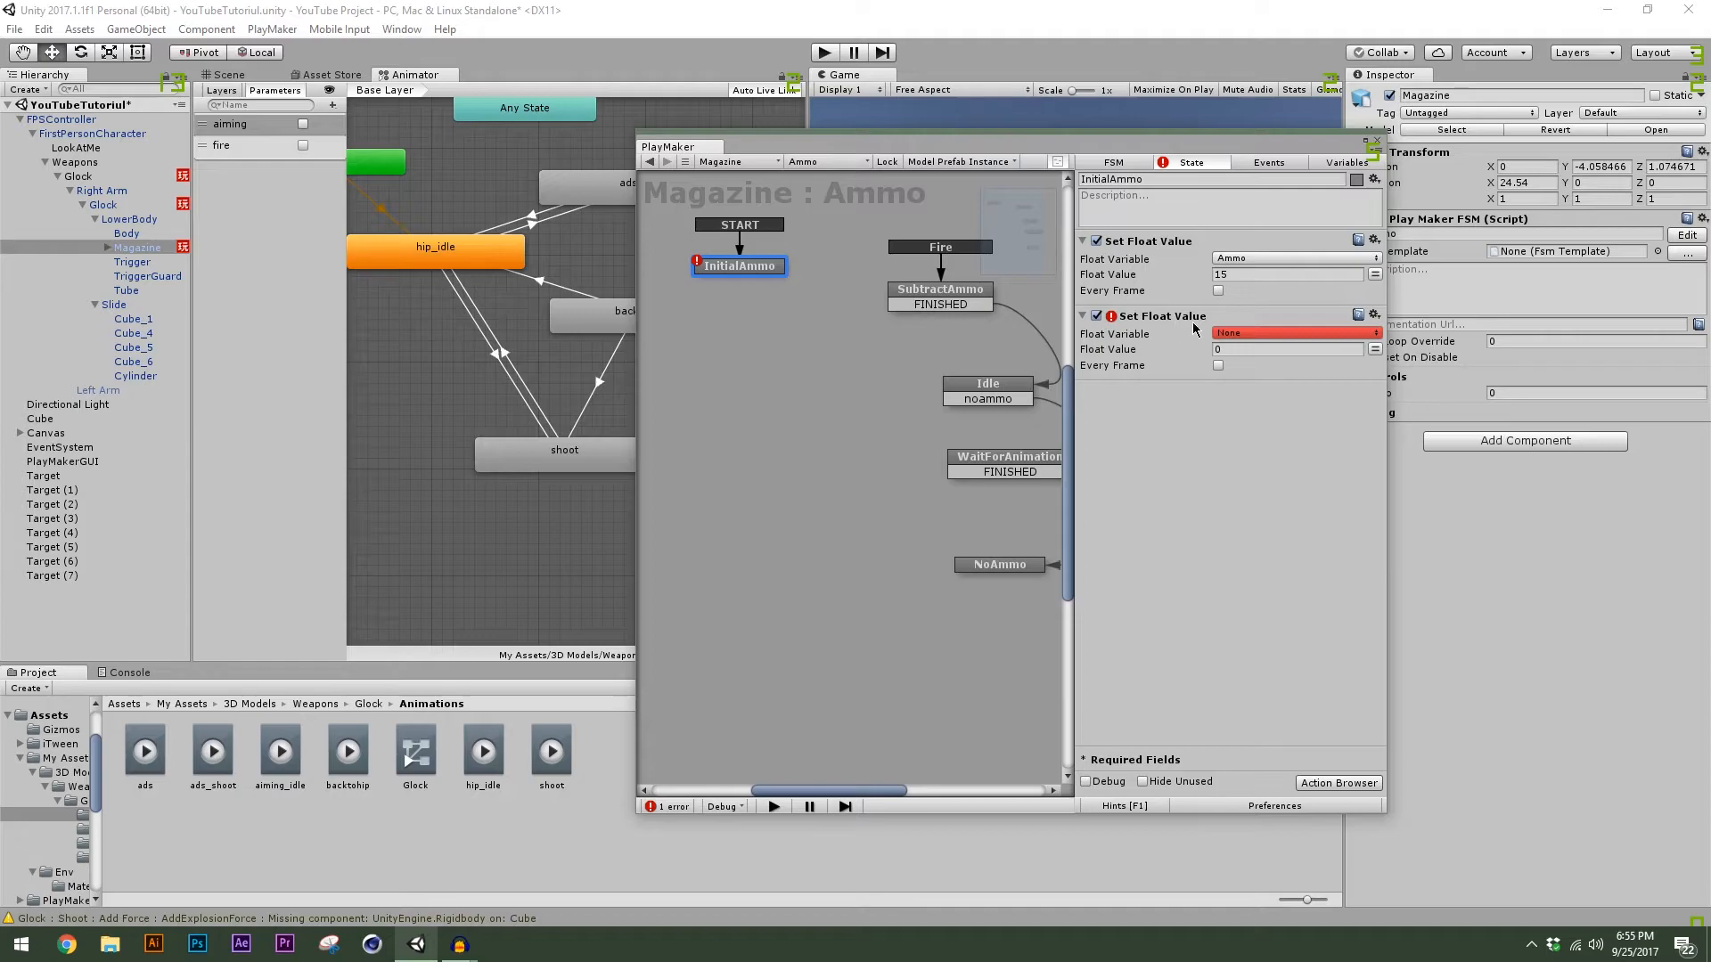
pyautogui.click(1231, 333)
pyautogui.click(1247, 392)
pyautogui.click(1224, 349)
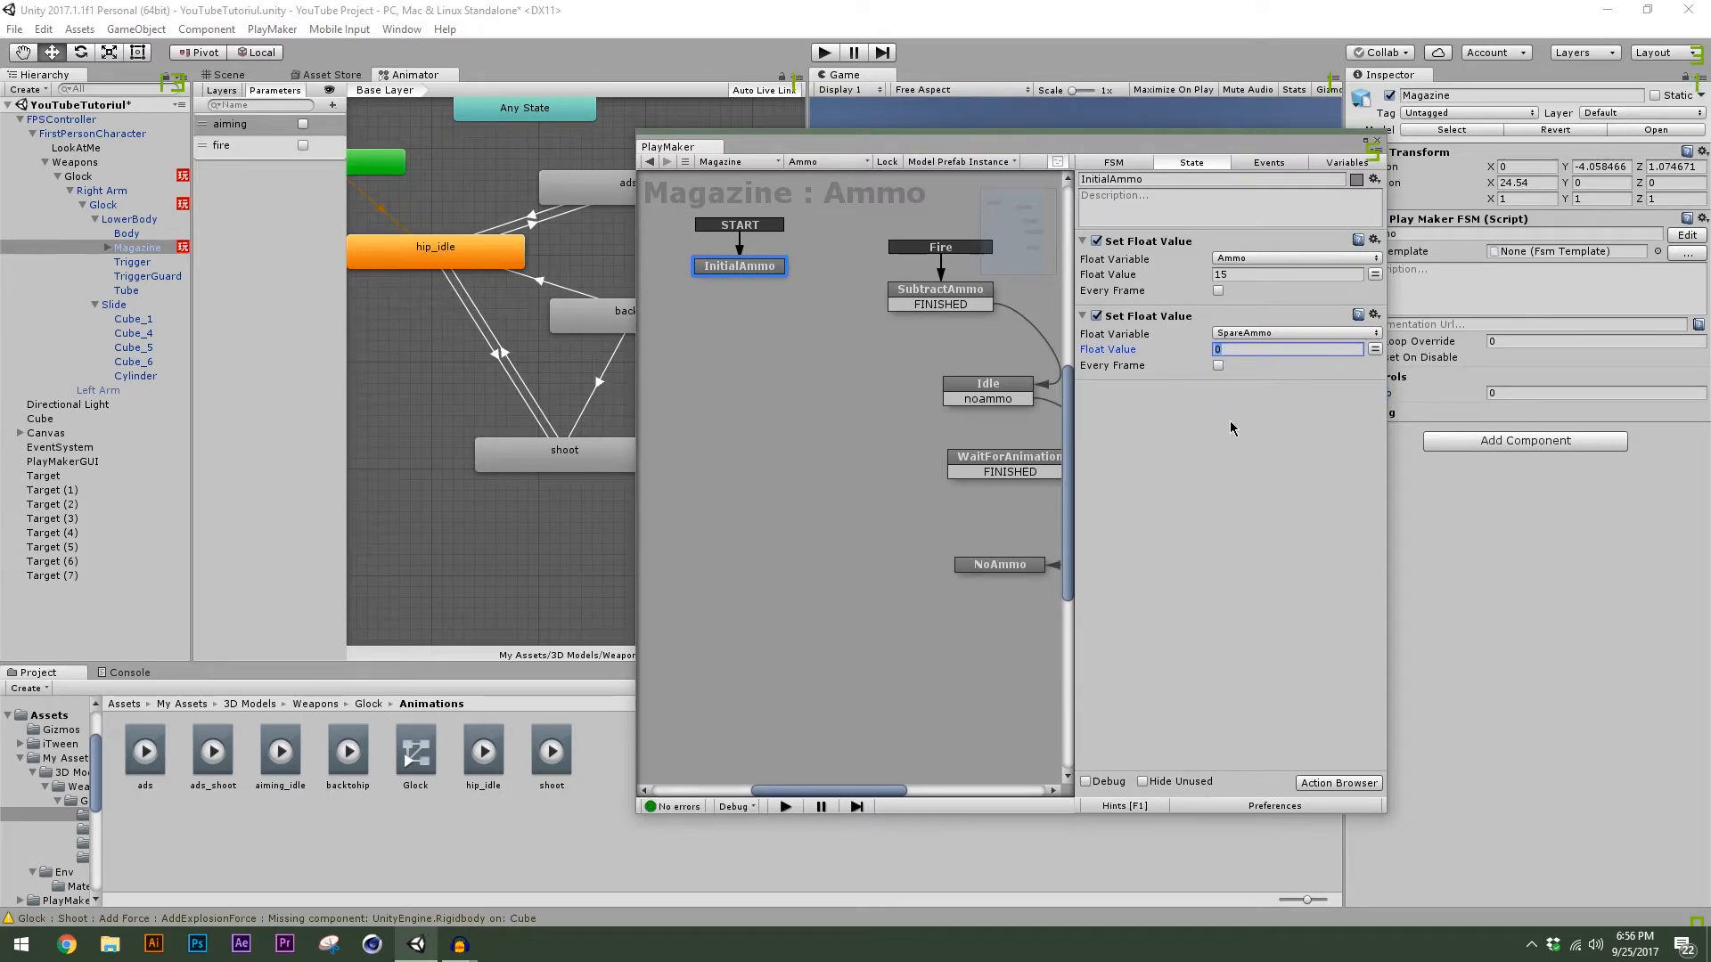
pyautogui.write('60')
pyautogui.press('Return')
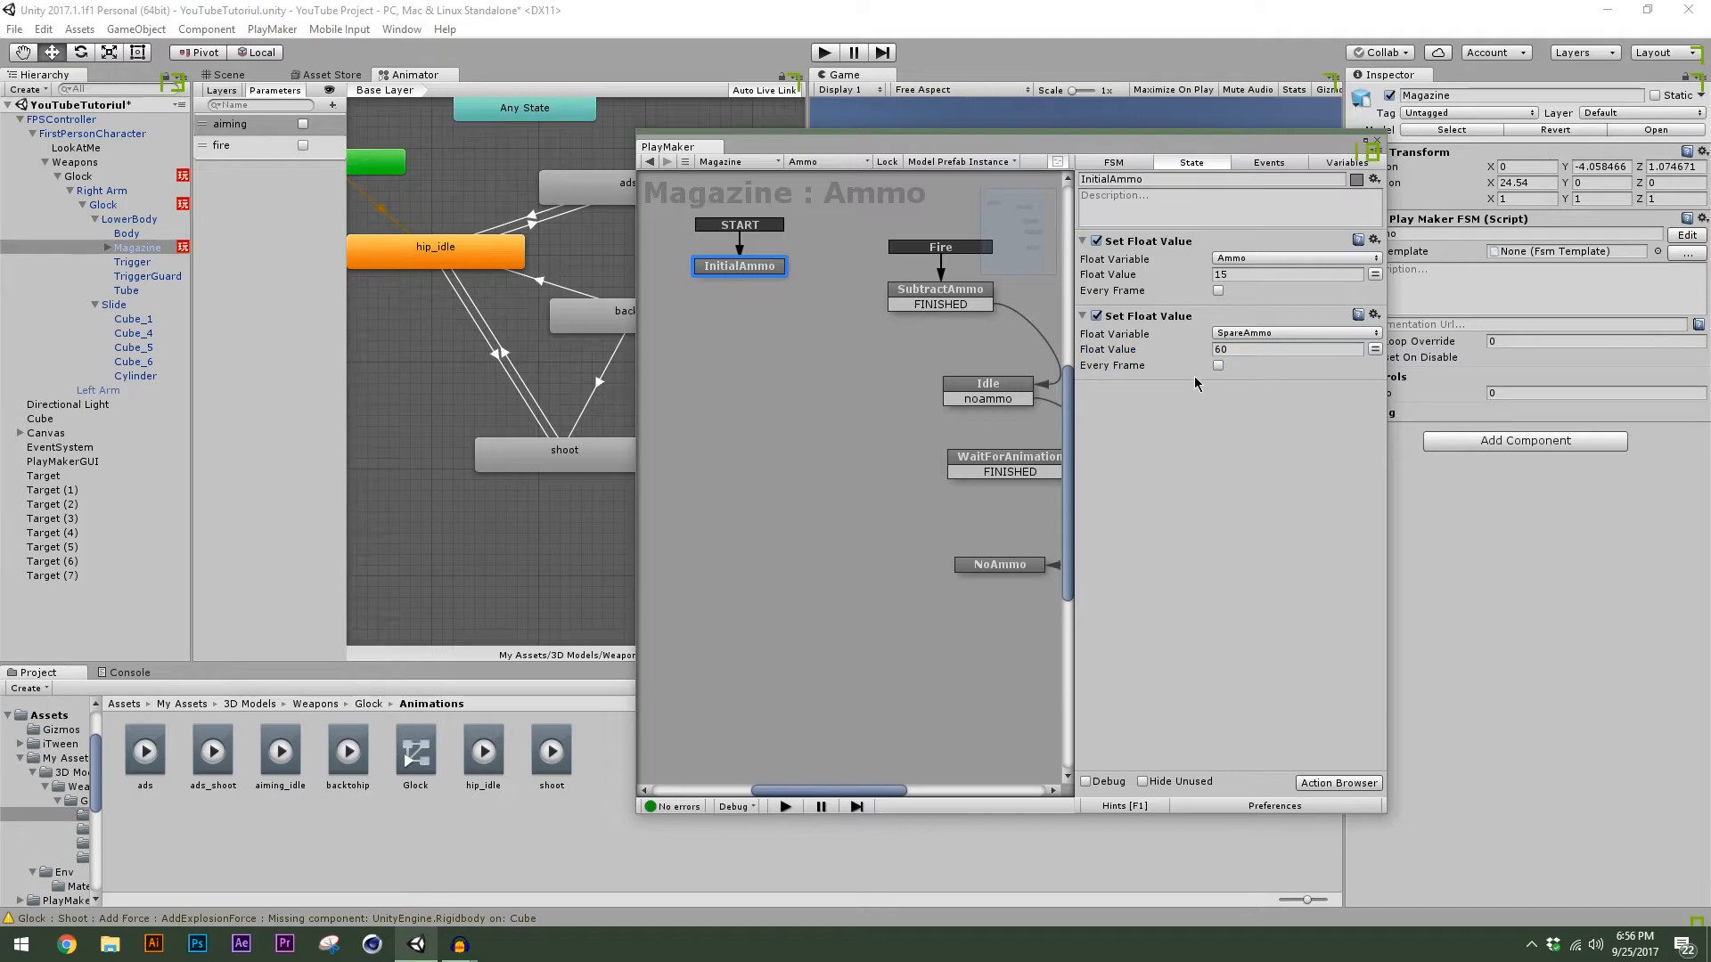
pyautogui.moveTo(859, 794); pyautogui.dragTo(864, 795)
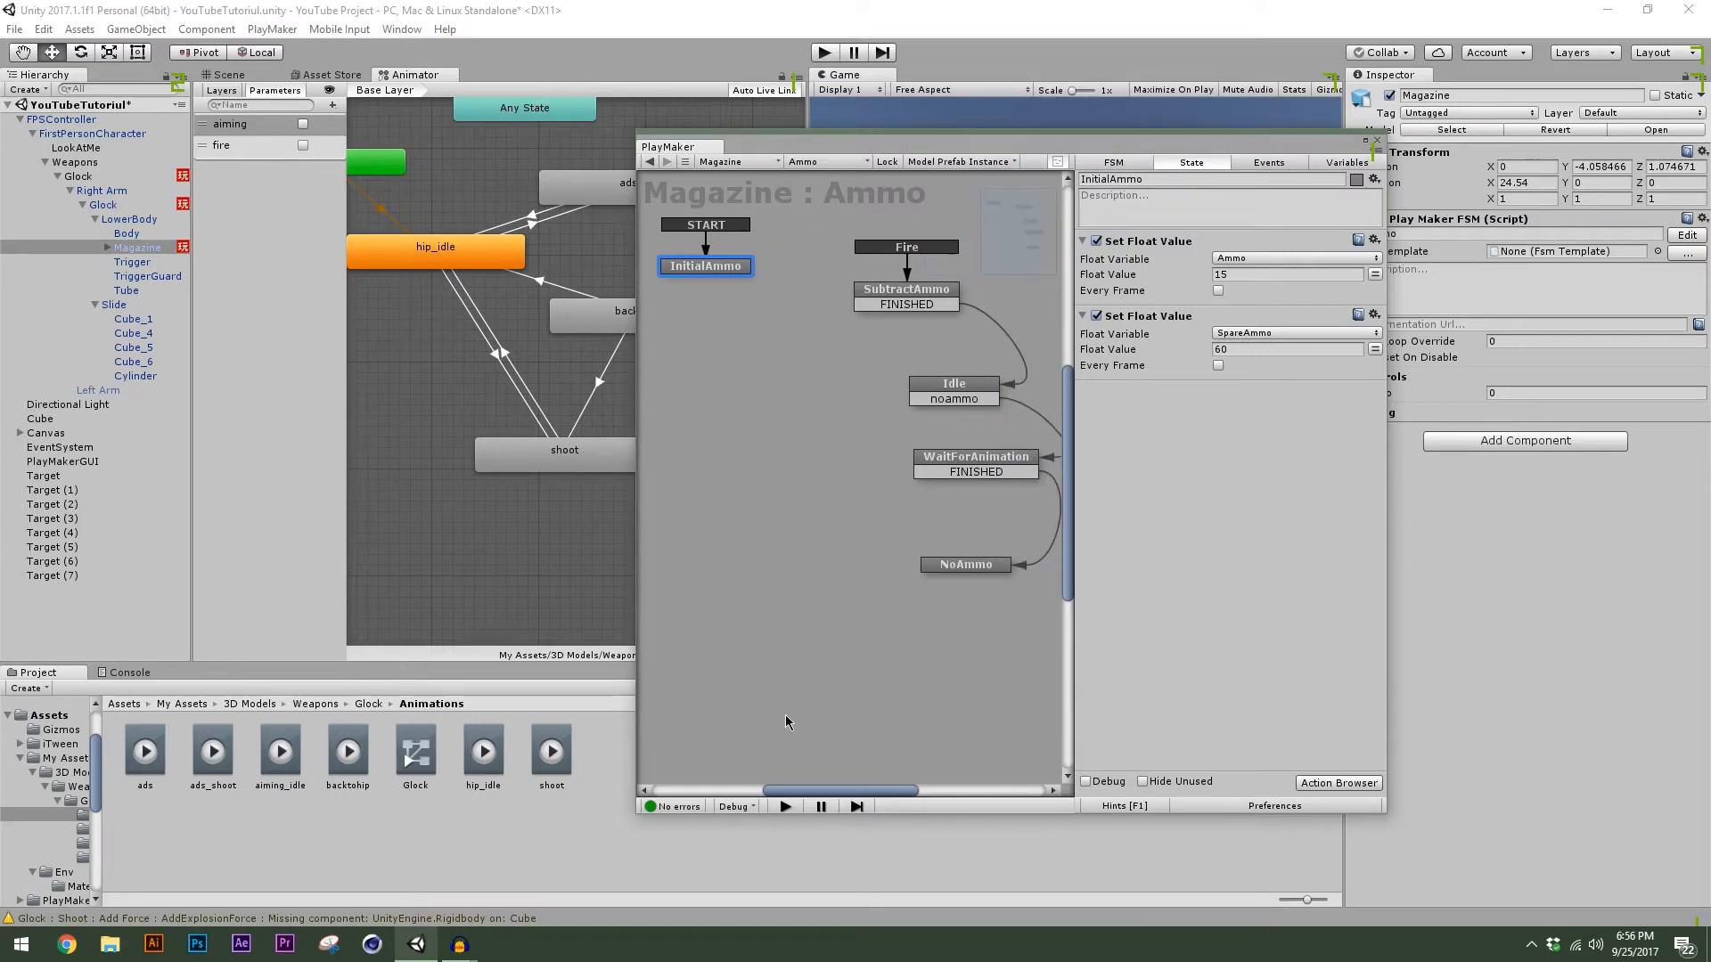
# Add a Send Event By Name action to the Reload state of the Glock's Shoot FSM.
pyautogui.click(123, 207)
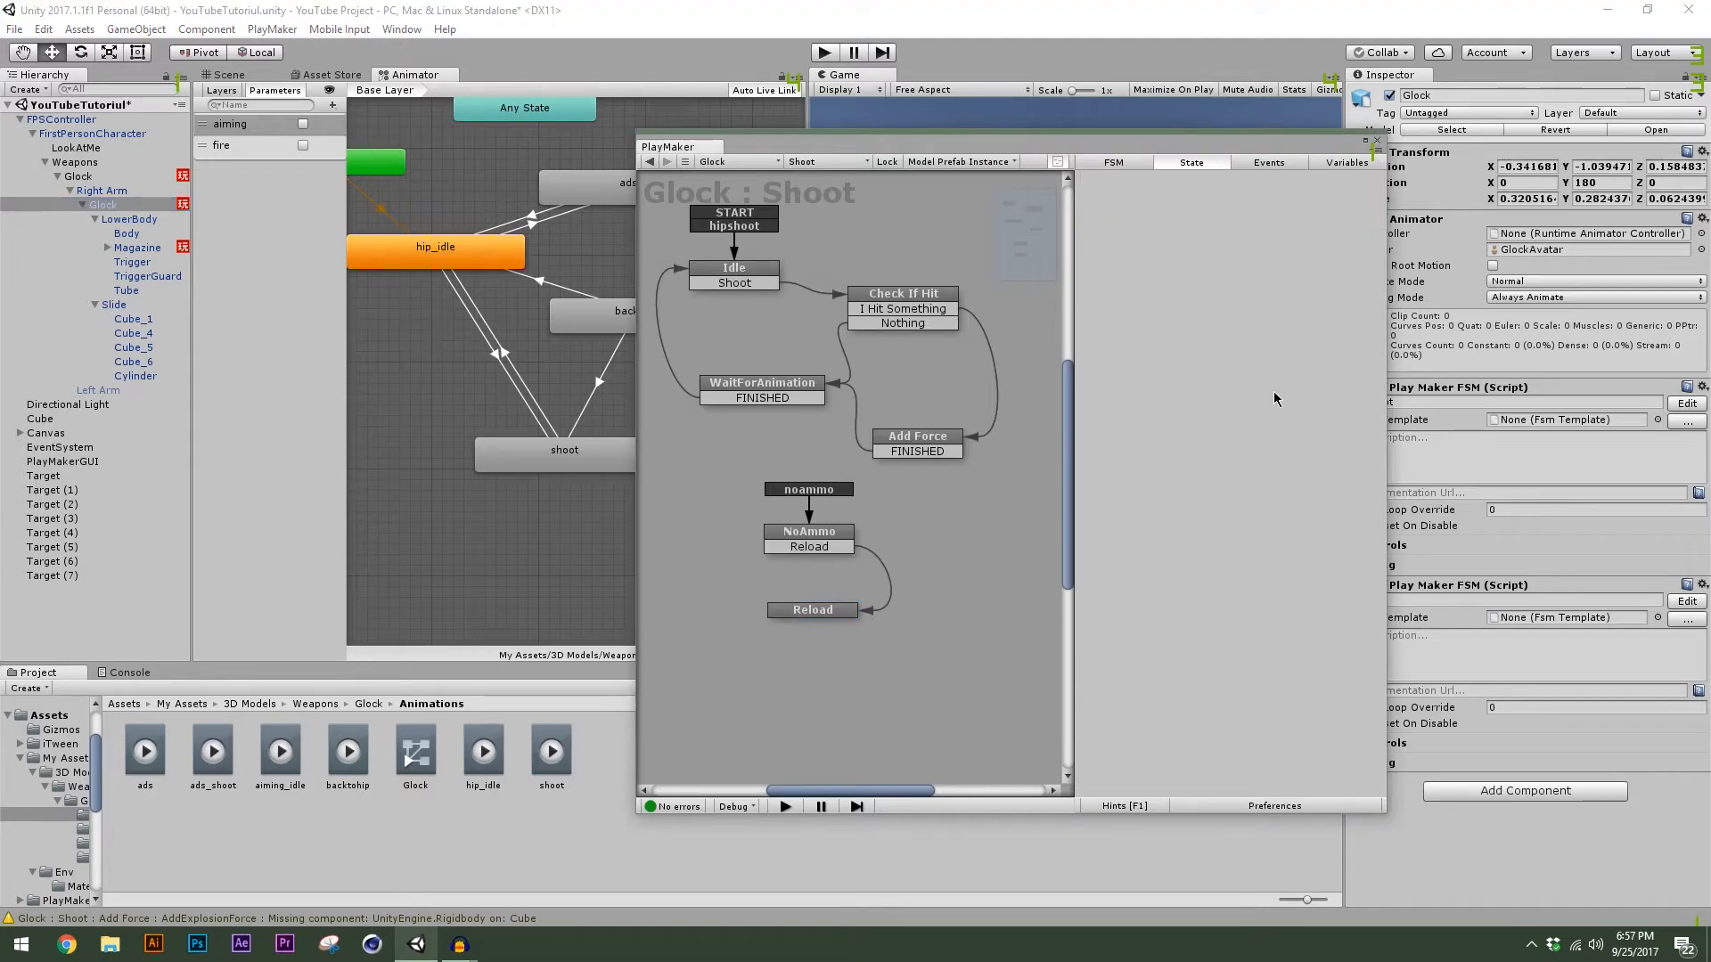
pyautogui.click(793, 613)
pyautogui.click(1339, 784)
pyautogui.write('send')
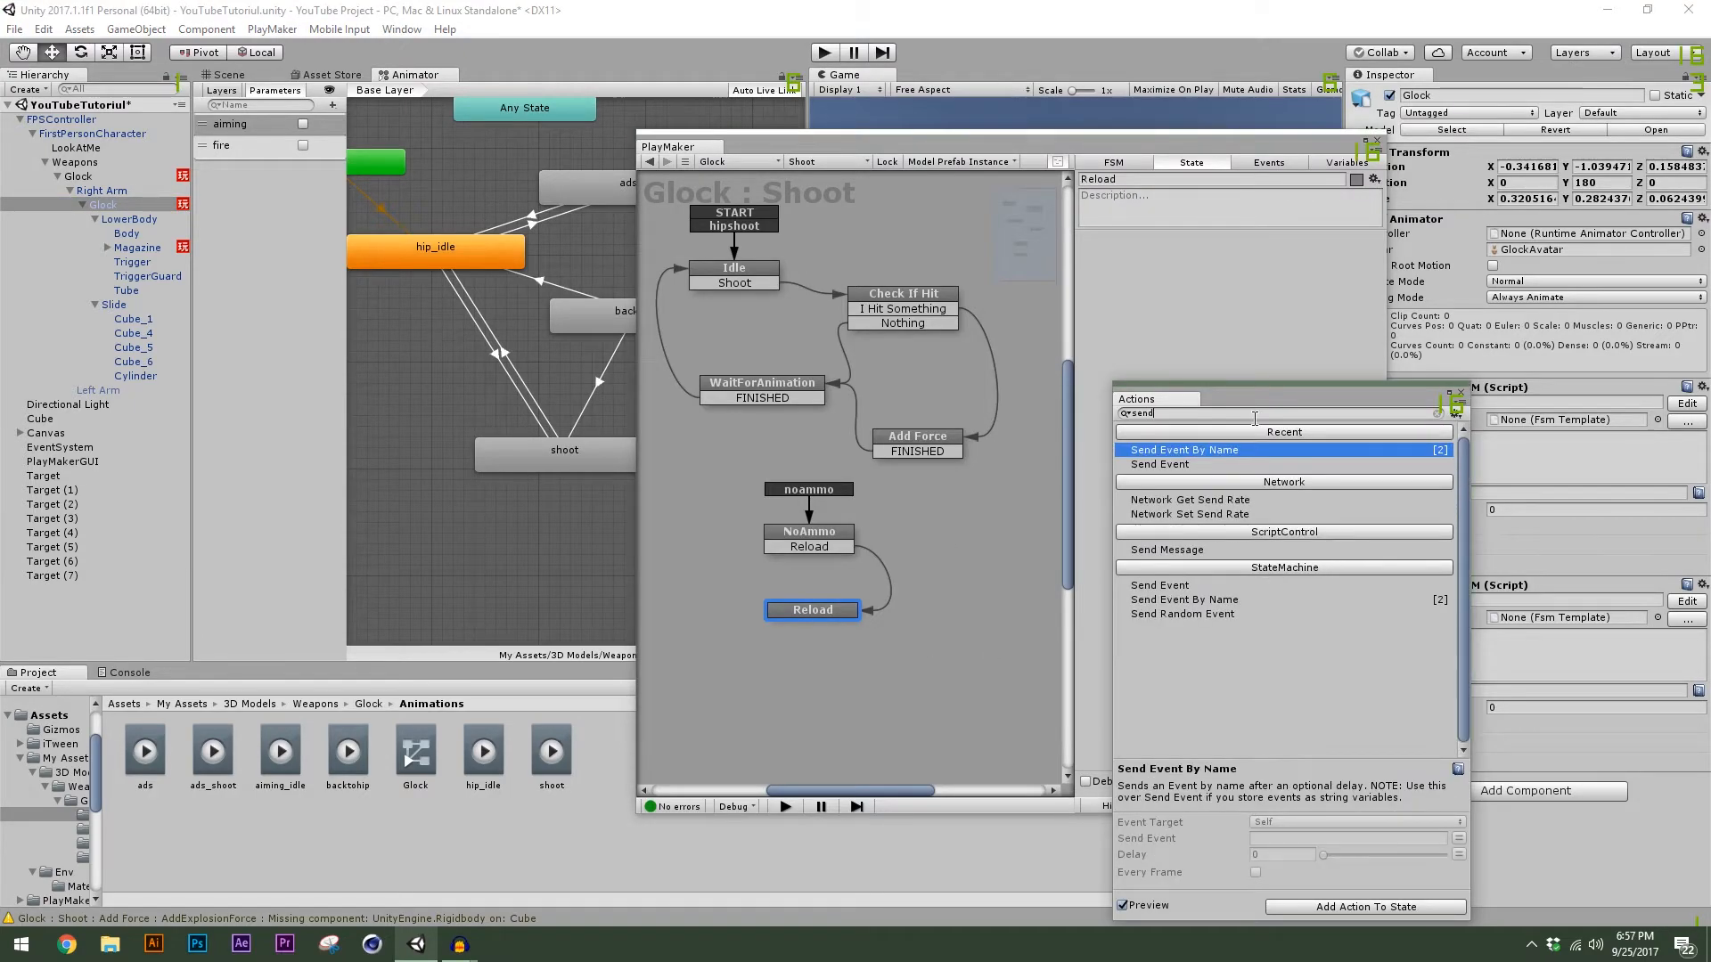
pyautogui.doubleClick(1245, 452)
pyautogui.click(1461, 393)
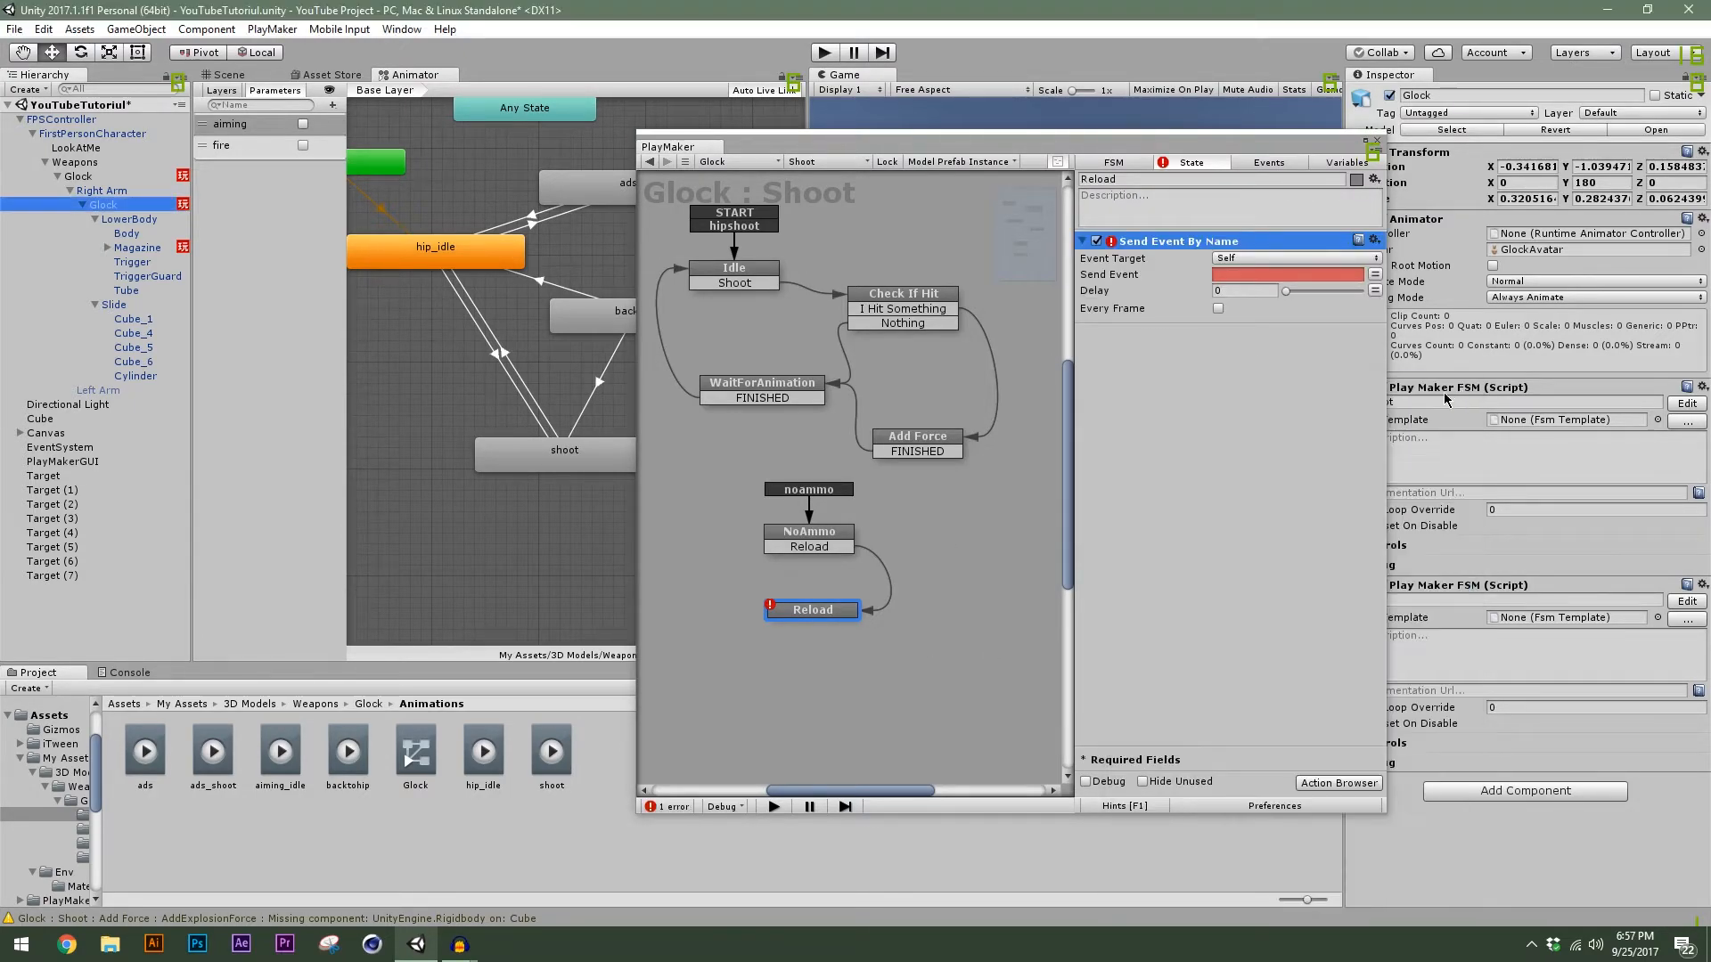
# Enter reload in lowercase as the event sent by the Send Event By Name action.
pyautogui.click(1263, 273)
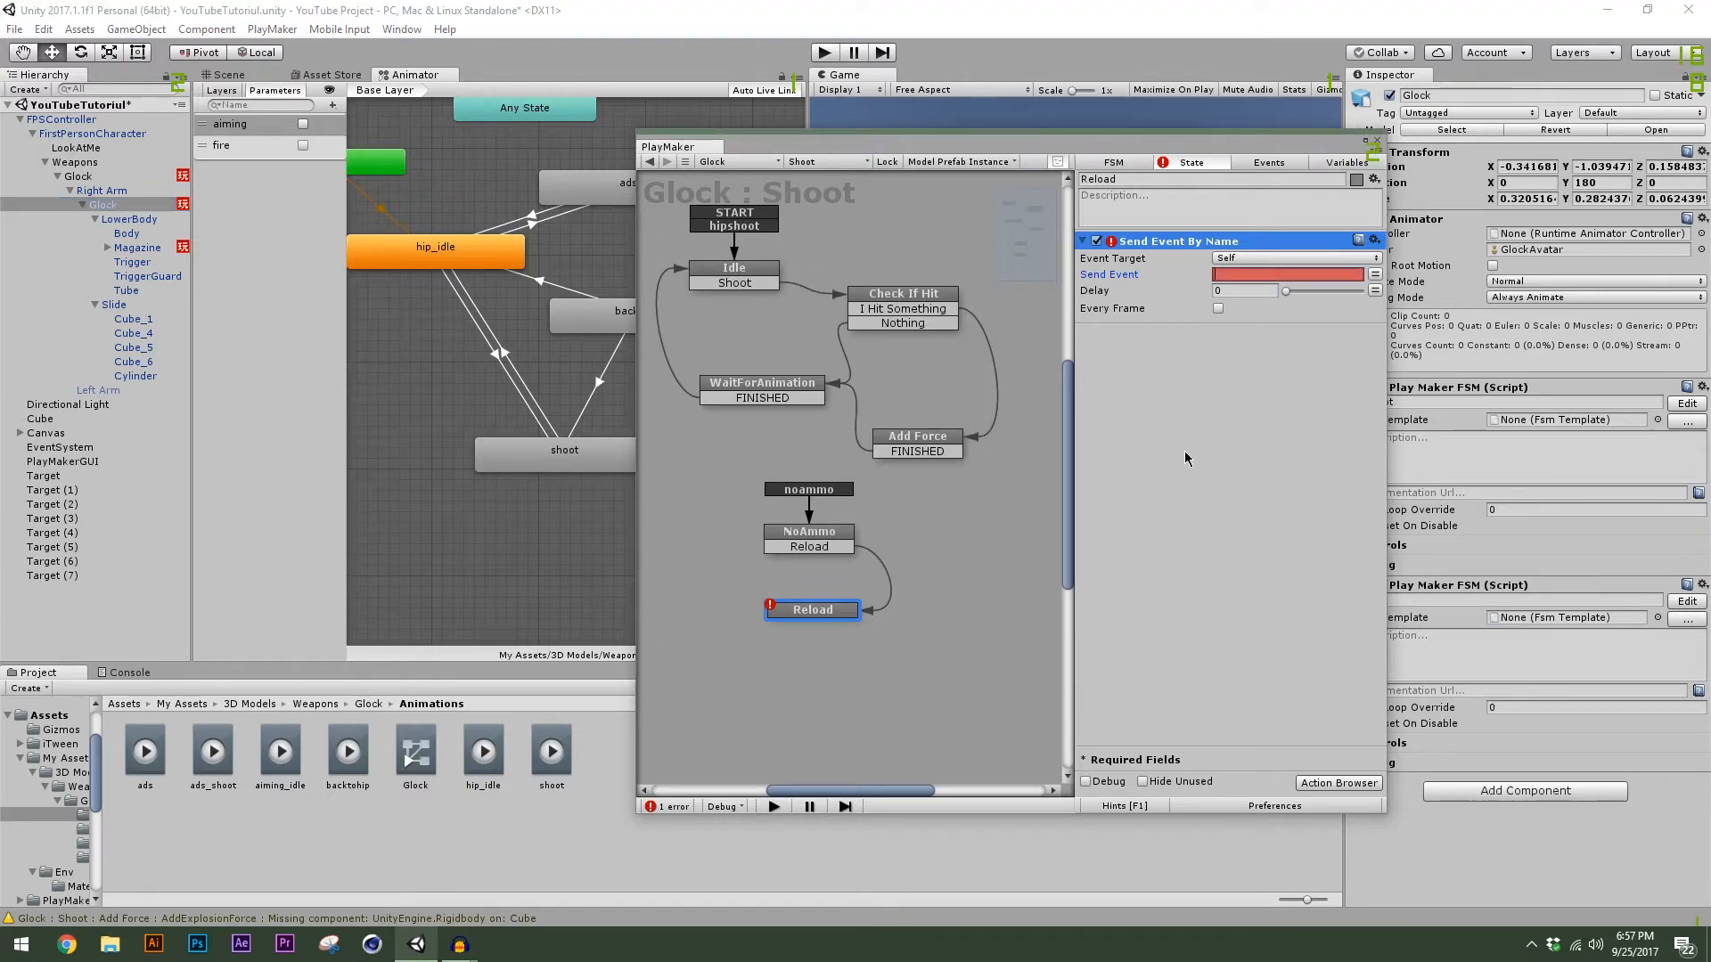
pyautogui.write('reload')
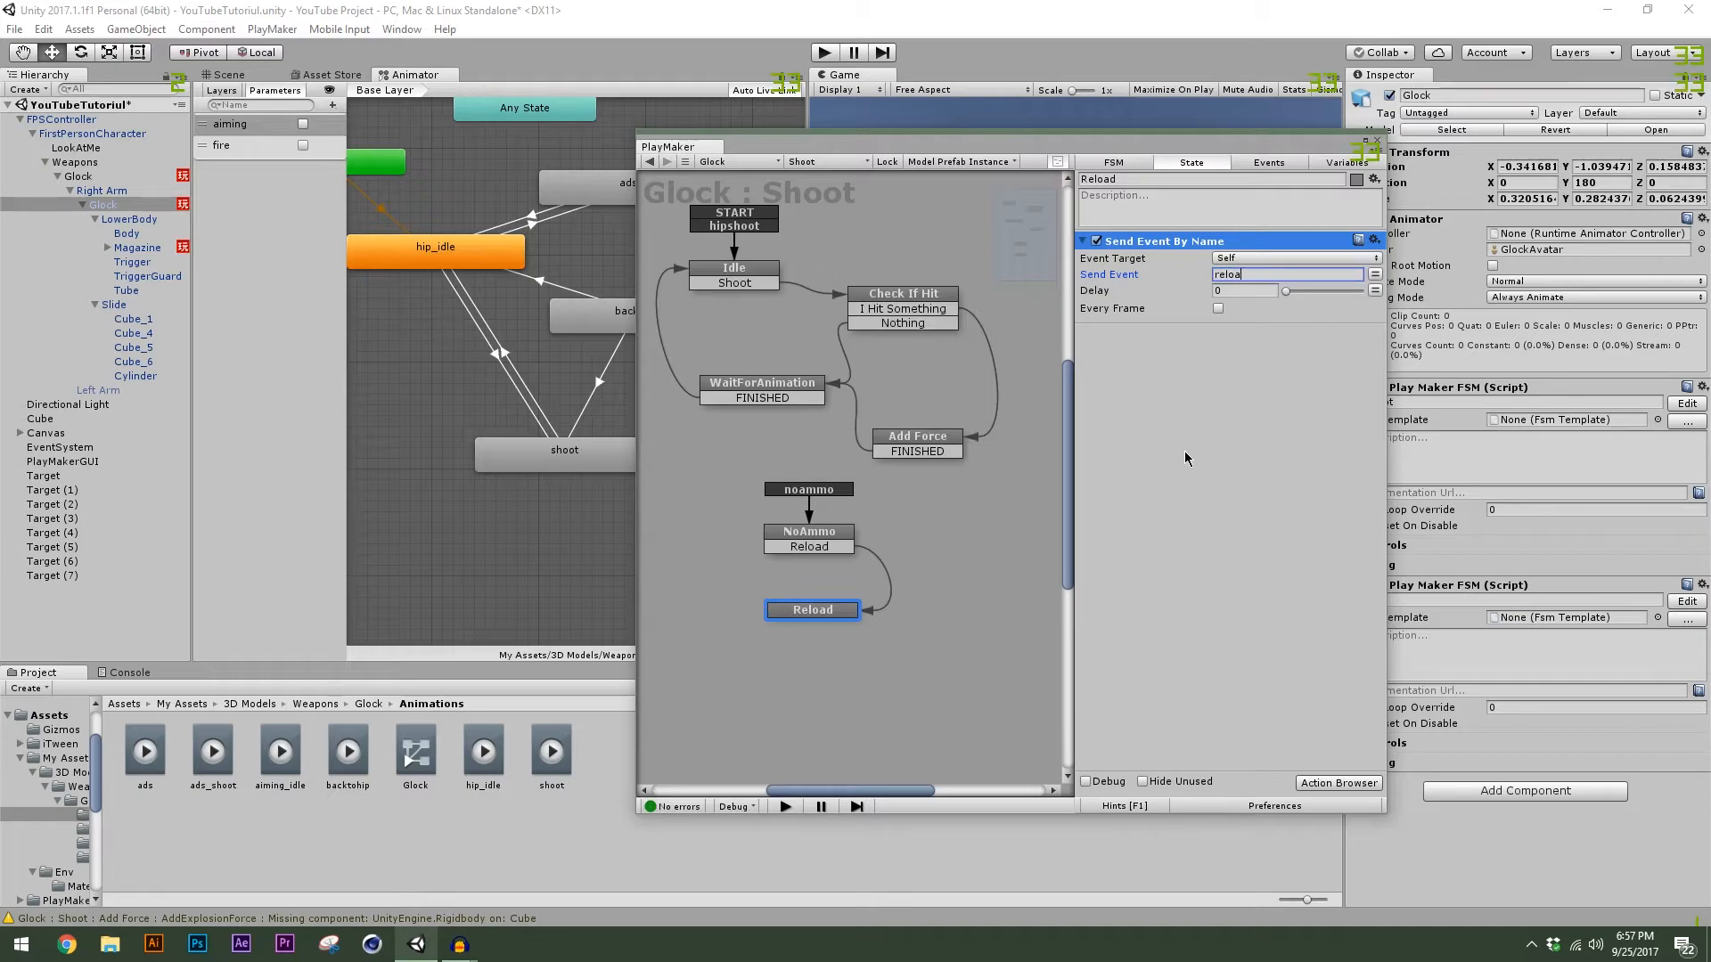
pyautogui.press('BackSpace')
pyautogui.press('BackSpace')
pyautogui.press('BackSpace')
pyautogui.press('BackSpace')
pyautogui.press('BackSpace')
pyautogui.write('Reload')
pyautogui.press('BackSpace')
pyautogui.press('BackSpace')
pyautogui.press('BackSpace')
pyautogui.press('BackSpace')
pyautogui.press('BackSpace')
pyautogui.press('BackSpace')
pyautogui.write('rea')
pyautogui.press('BackSpace')
pyautogui.write('loa')
pyautogui.click(1246, 366)
# Set the Send Event By Name action's event target to Game Object FSM.
pyautogui.click(1245, 258)
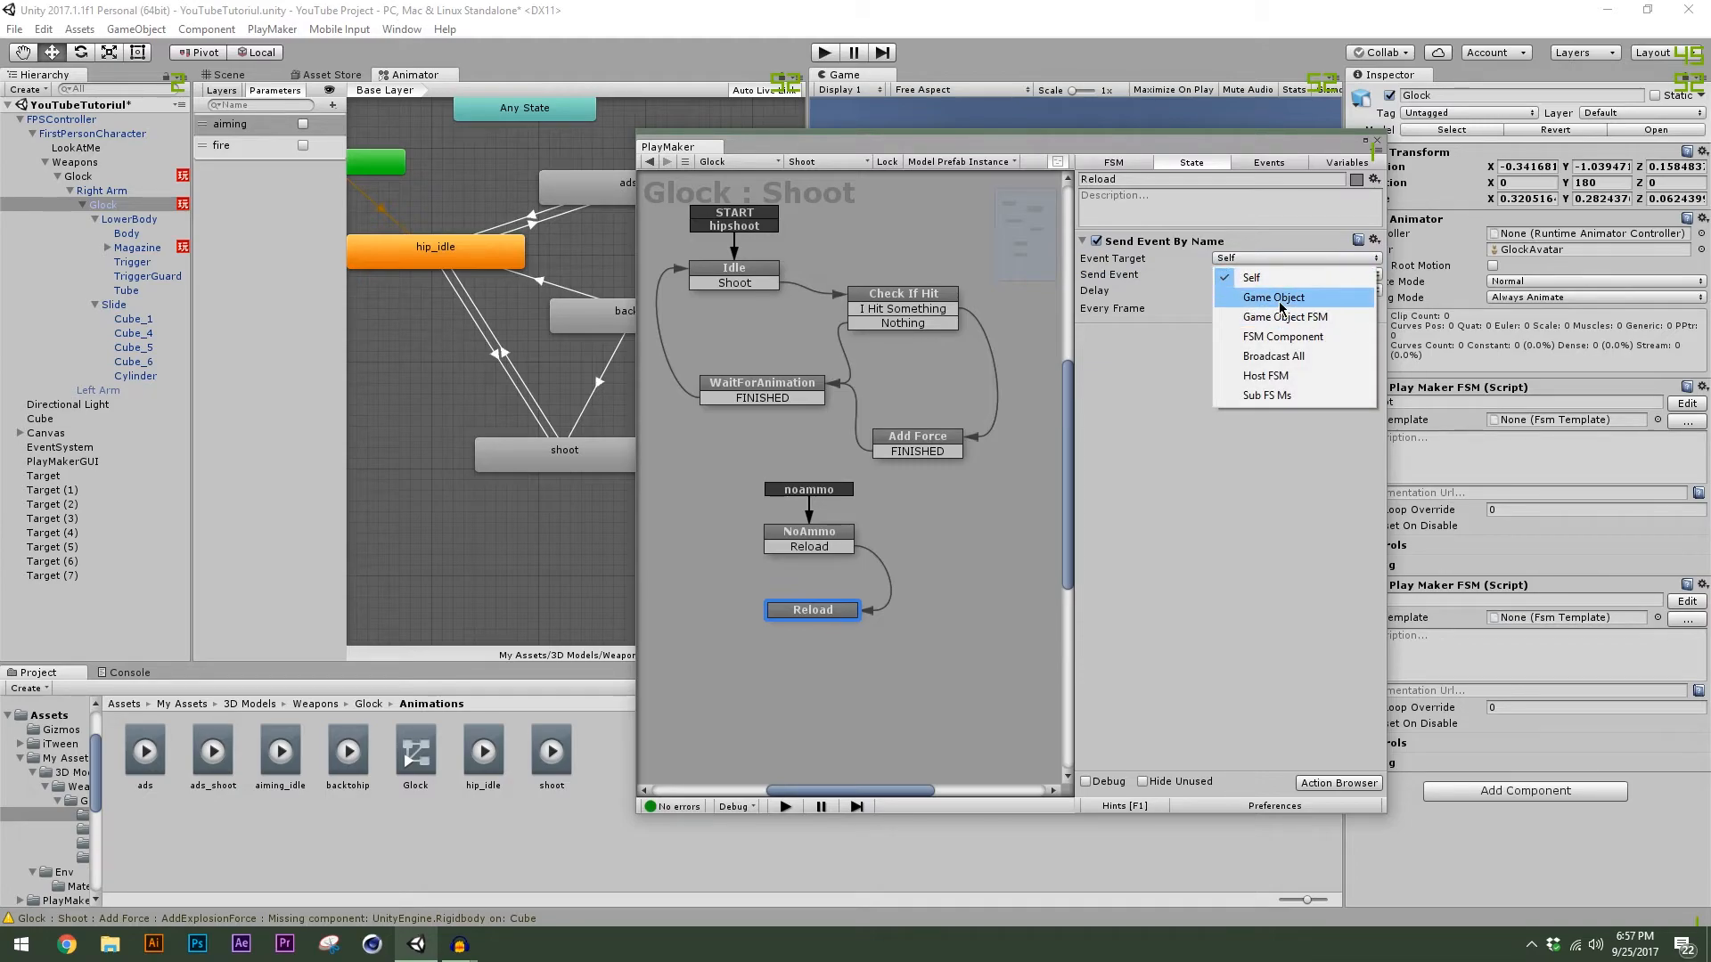
pyautogui.click(1170, 336)
pyautogui.click(1287, 259)
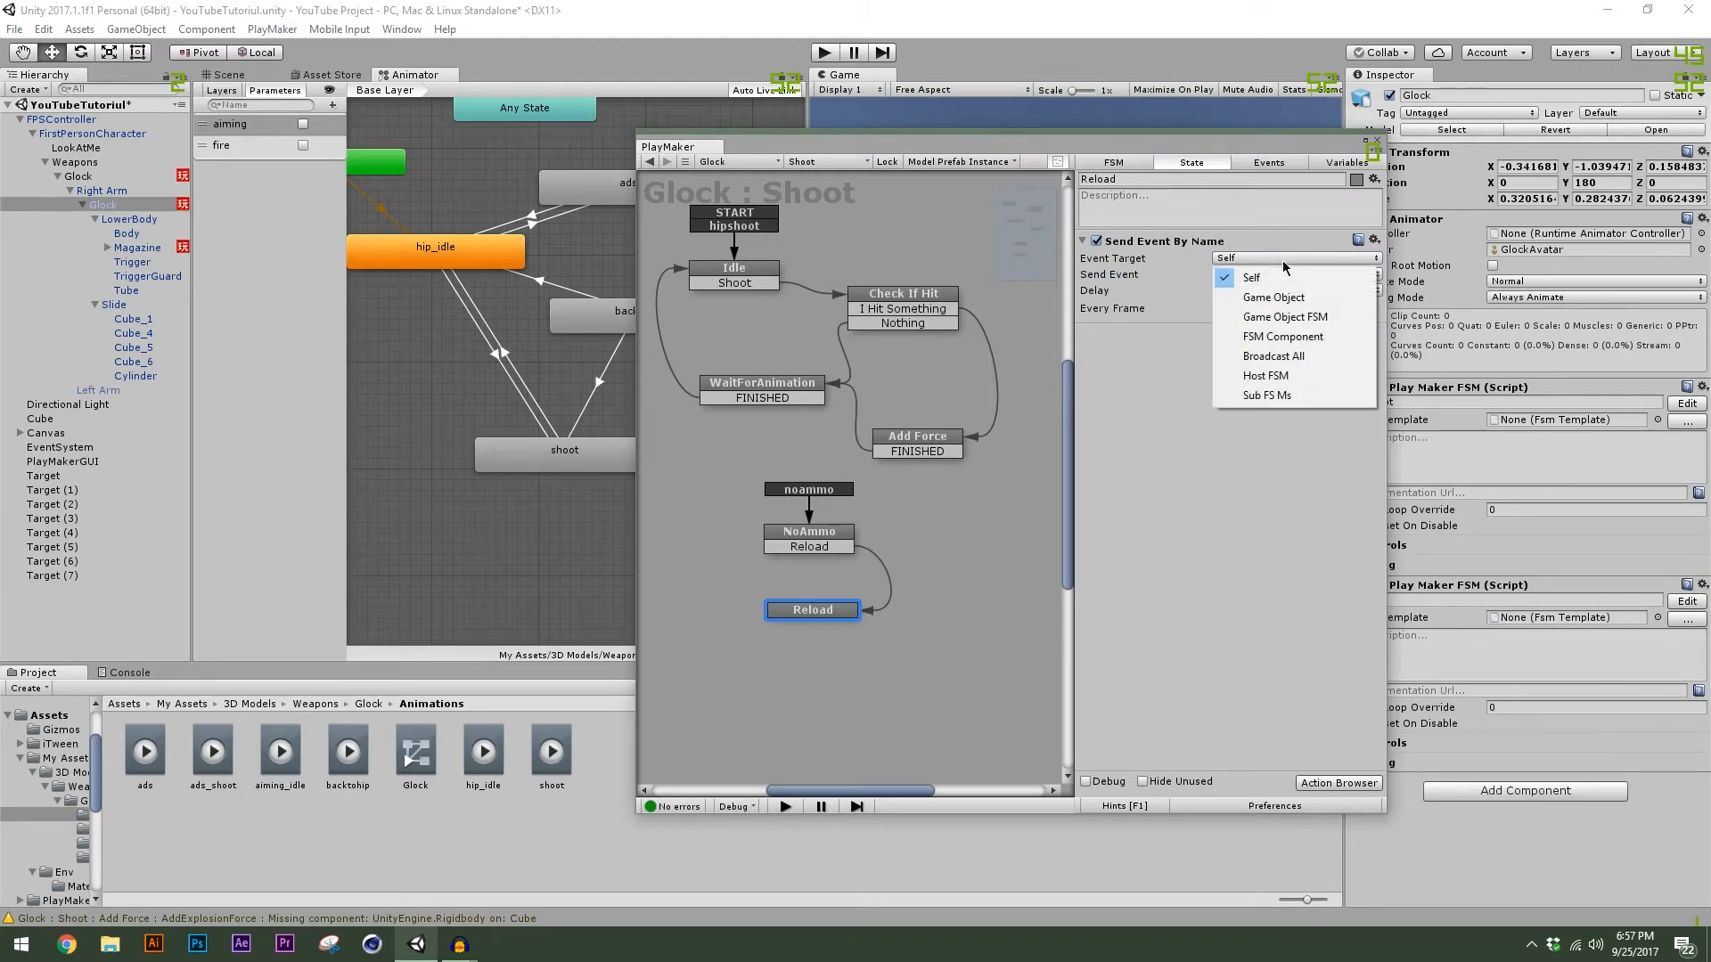
pyautogui.click(1302, 334)
pyautogui.click(1309, 274)
pyautogui.click(1310, 287)
pyautogui.click(1355, 291)
pyautogui.click(1301, 385)
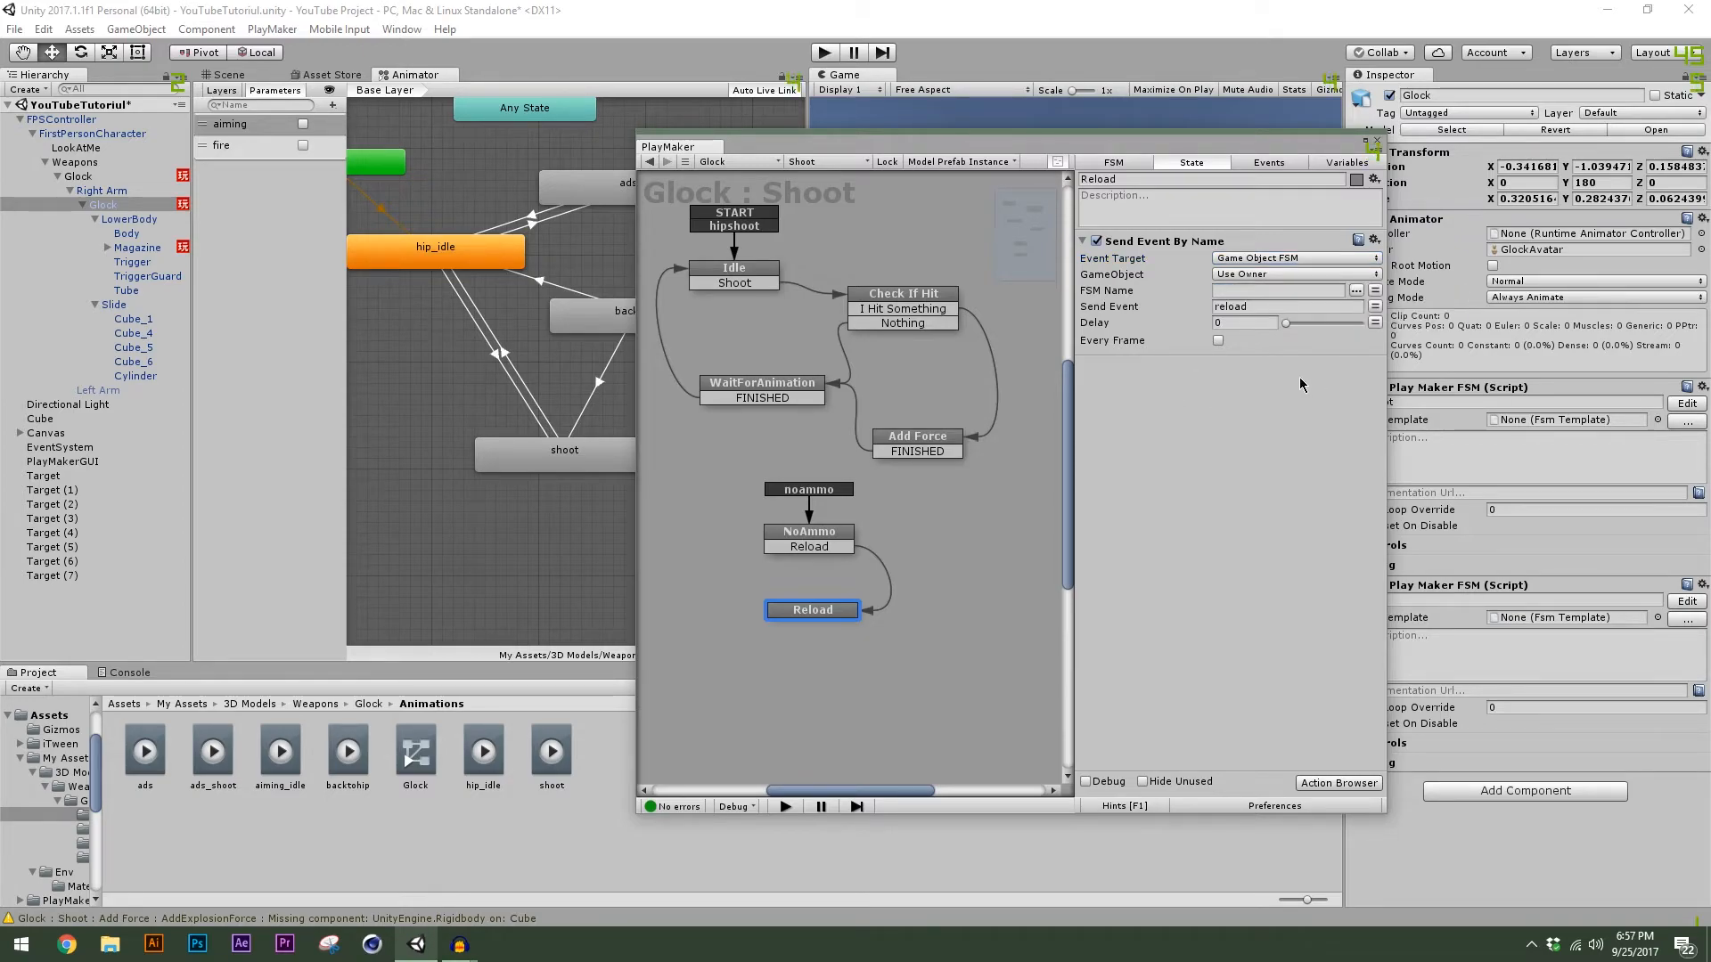
# Specify the Magazine as the action's target game object and choose Ammo as the FSM name.
pyautogui.click(1264, 275)
pyautogui.click(1283, 311)
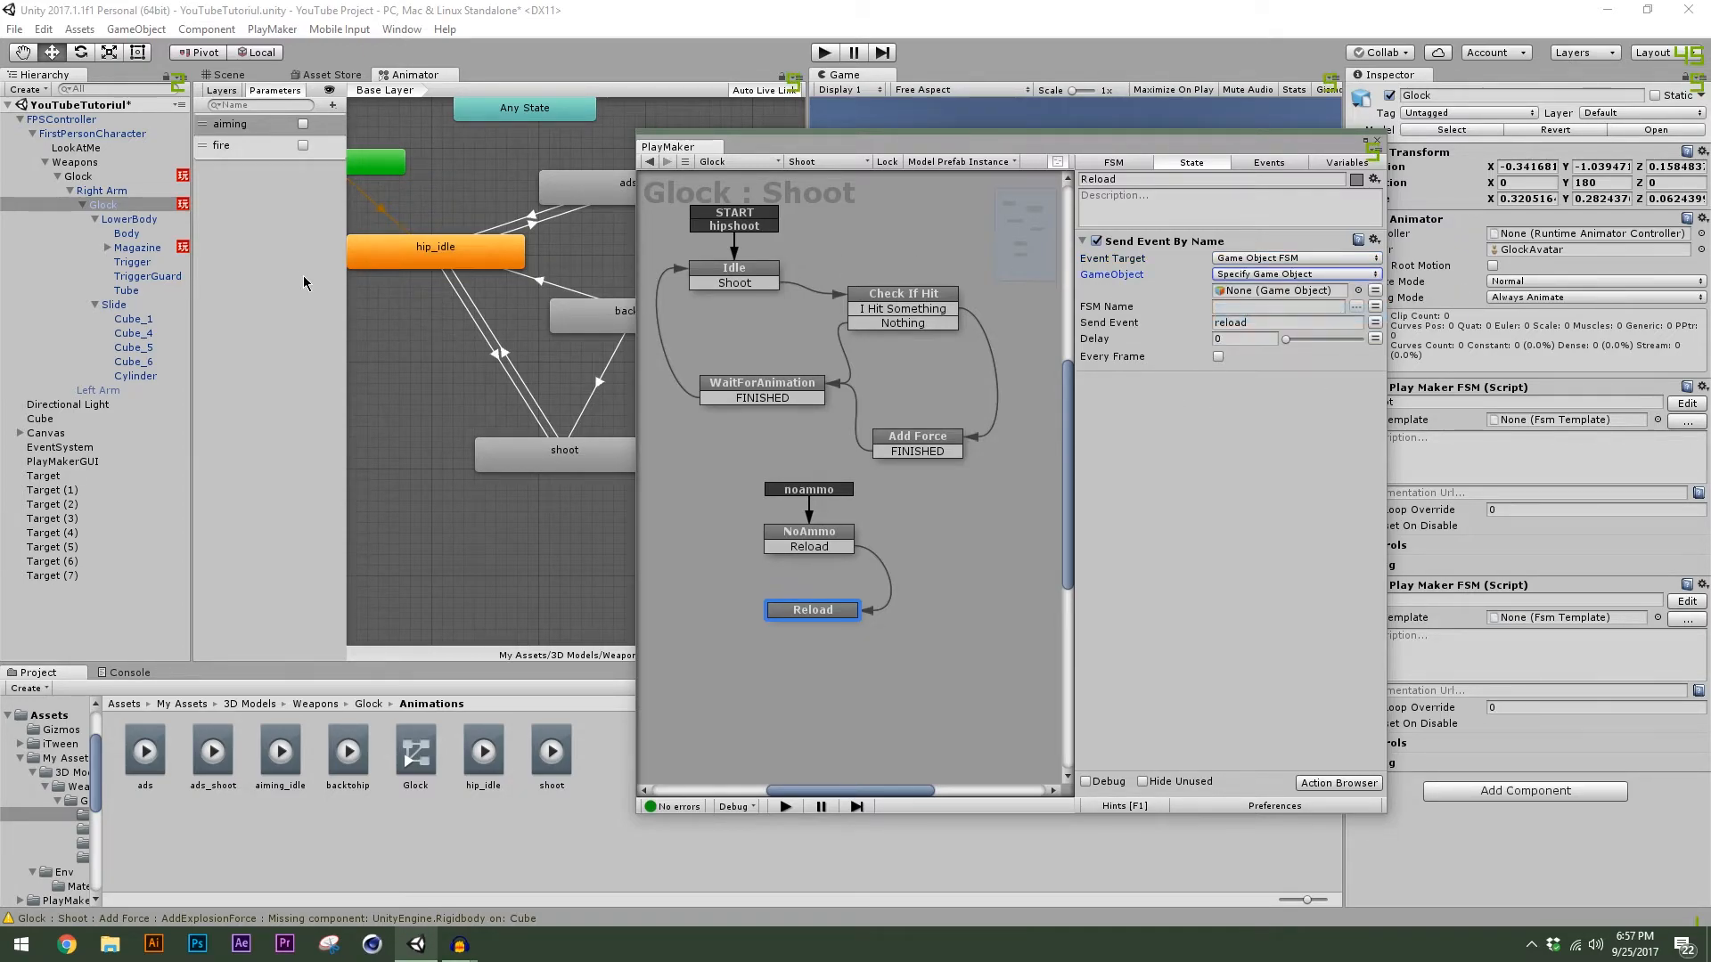
pyautogui.moveTo(154, 252); pyautogui.dragTo(1280, 291)
pyautogui.click(1355, 305)
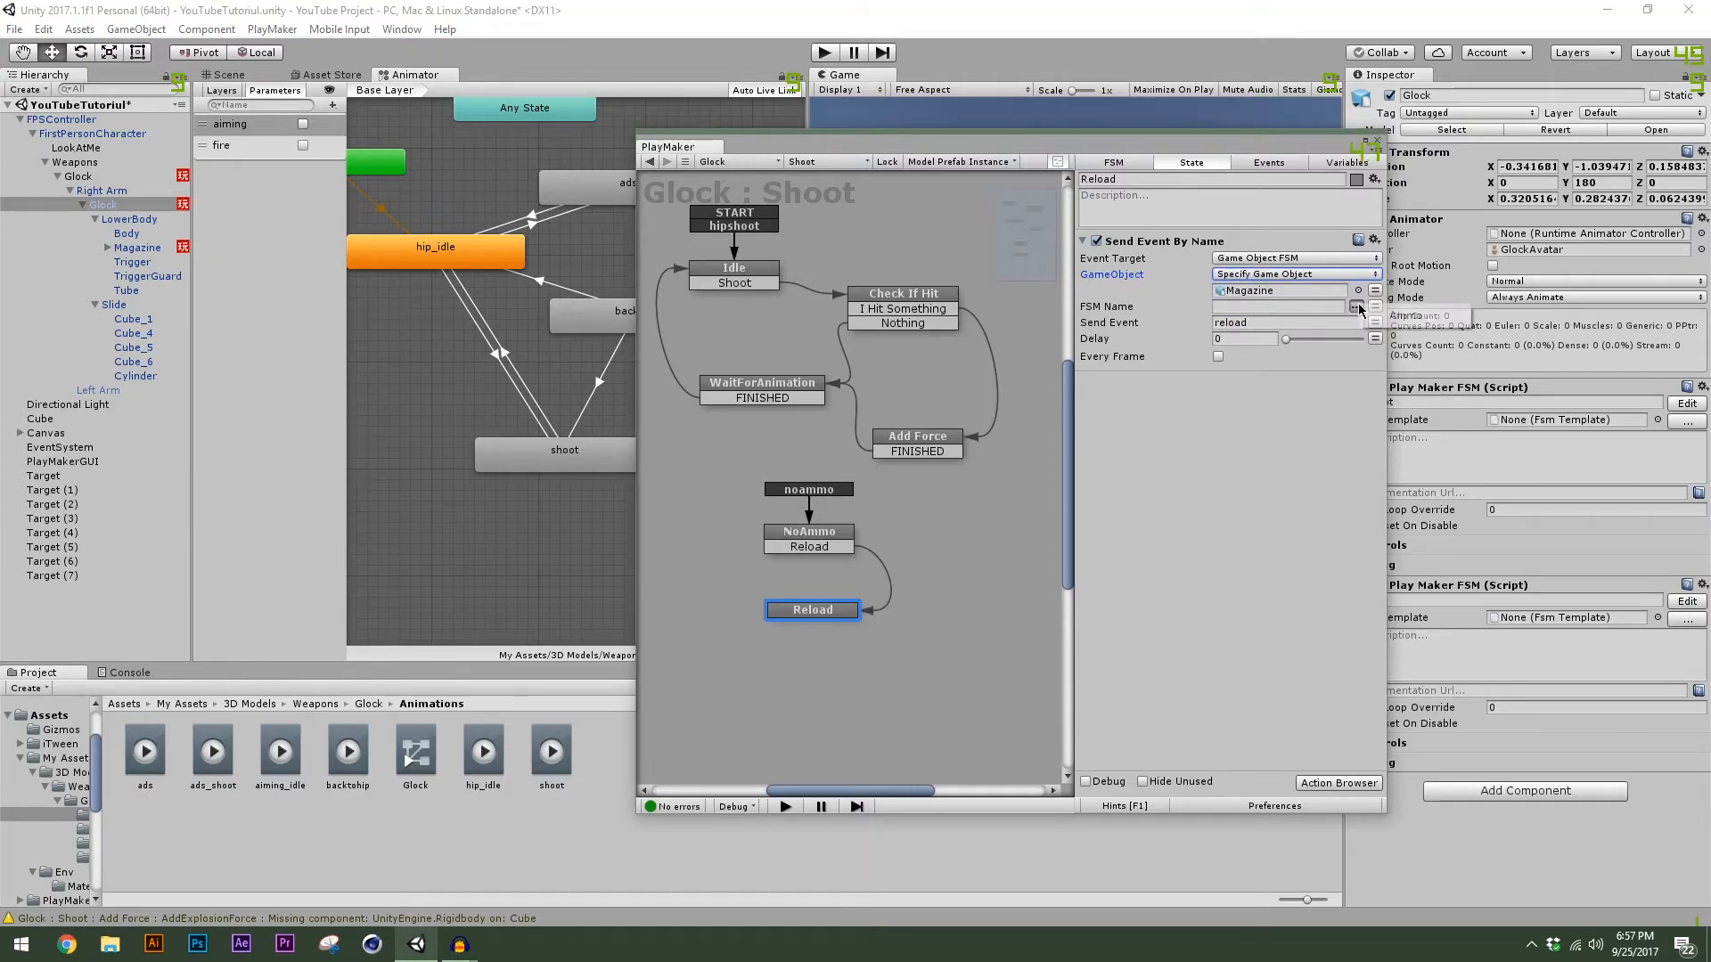
pyautogui.click(1378, 317)
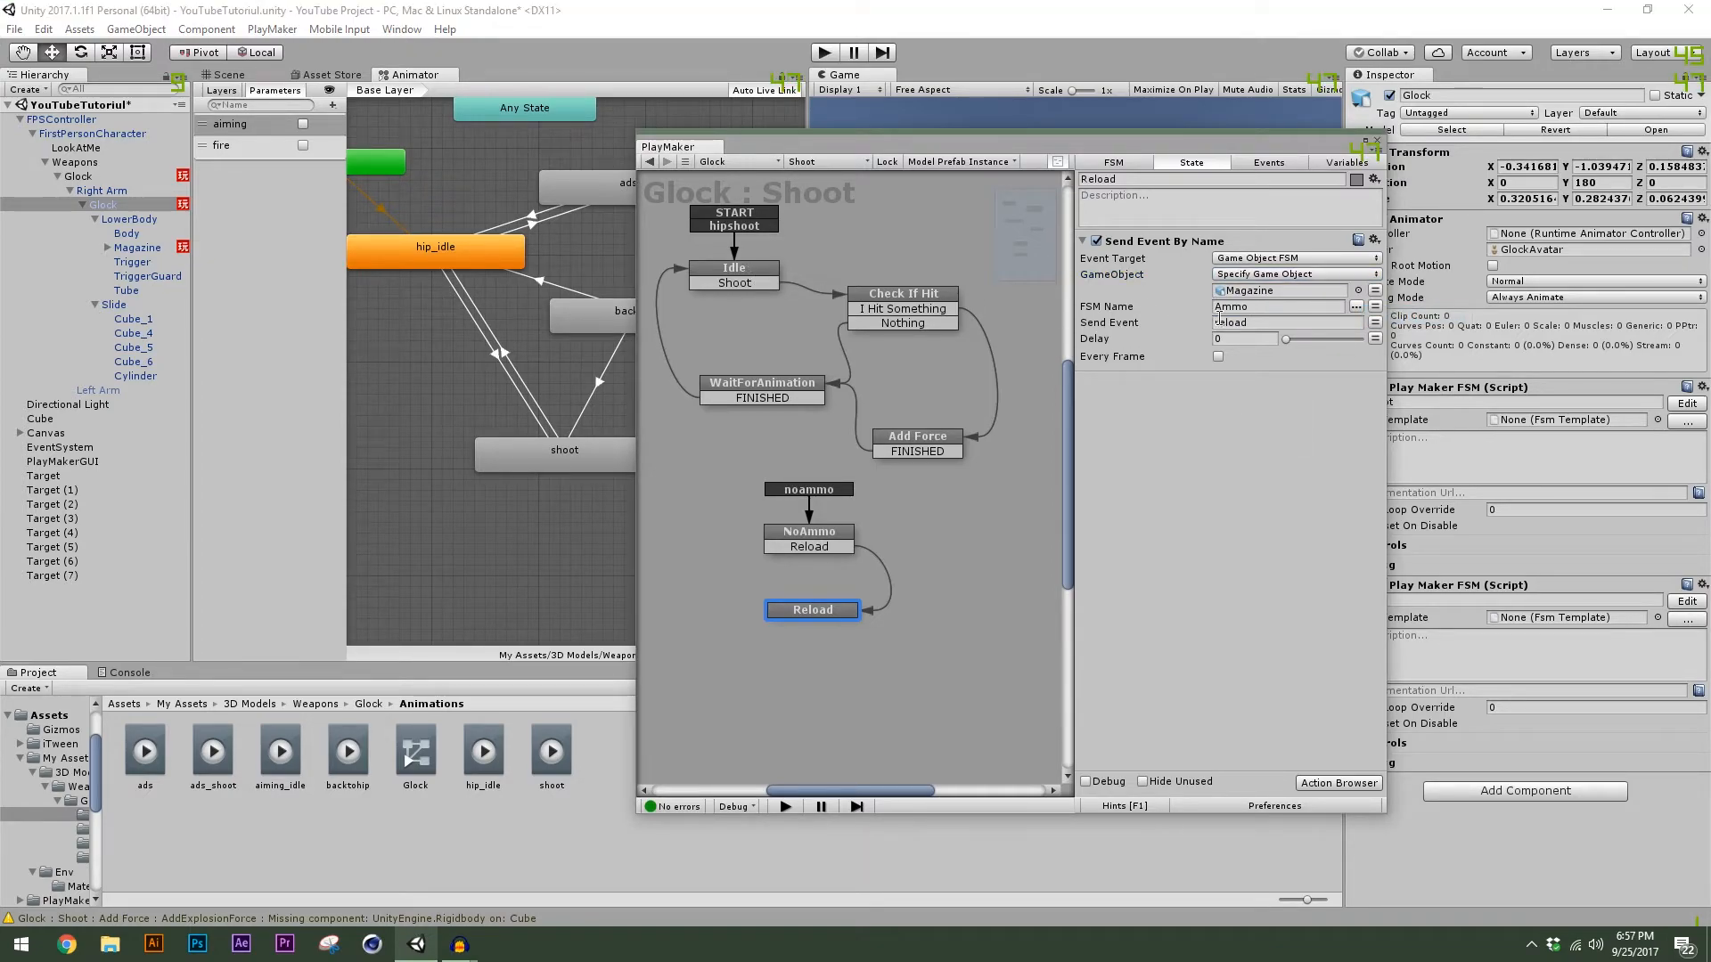
# Add a state named Reload to the Magazine's Ammo FSM and place it beside the Idle state.
pyautogui.click(136, 248)
pyautogui.rightClick(745, 404)
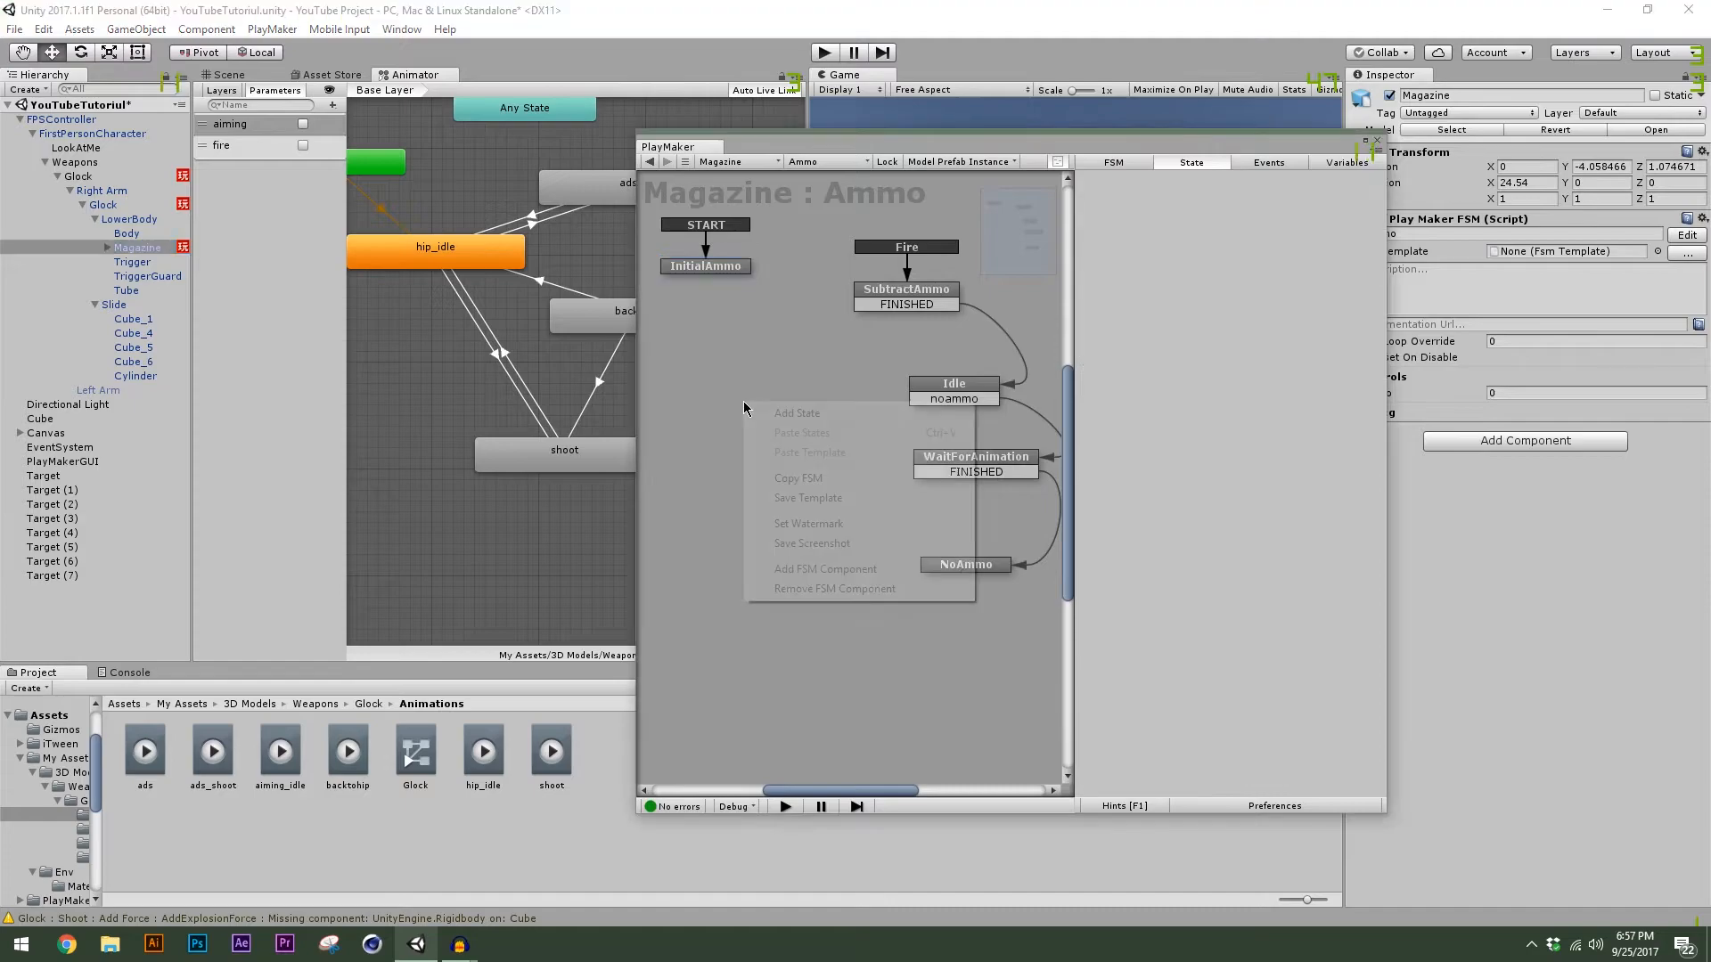
pyautogui.click(798, 414)
pyautogui.write('Reload')
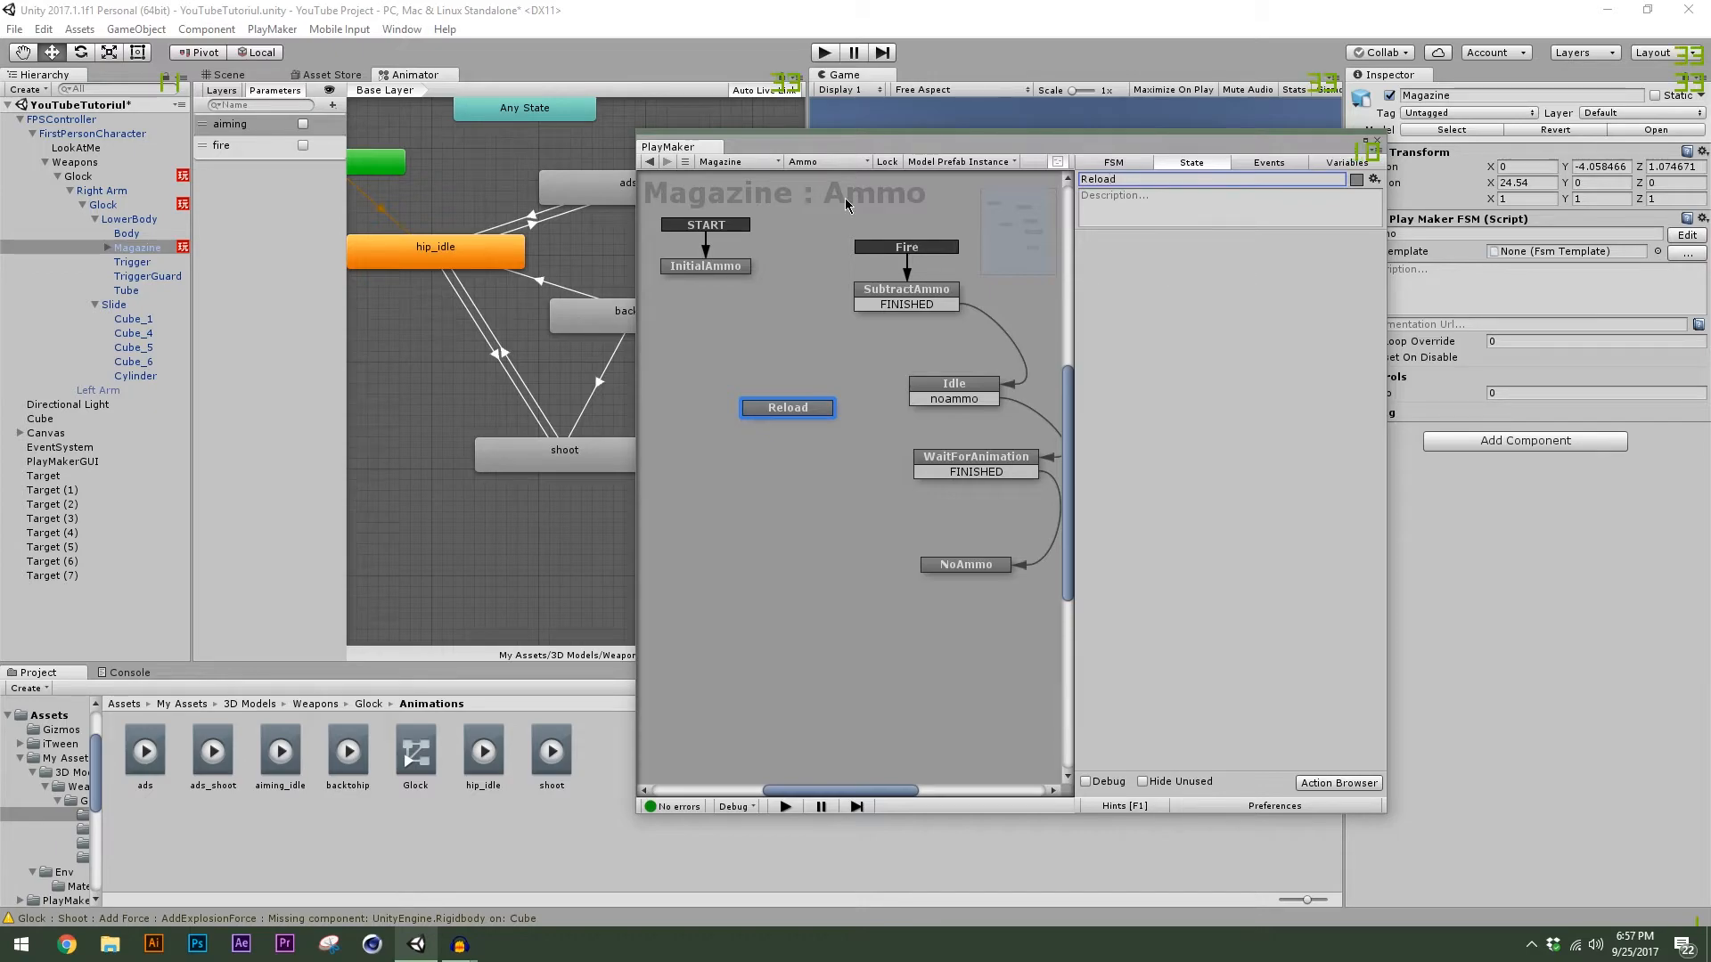
pyautogui.moveTo(806, 409); pyautogui.dragTo(782, 383)
# Add an event named reload to the Magazine's Ammo FSM.
pyautogui.rightClick(781, 386)
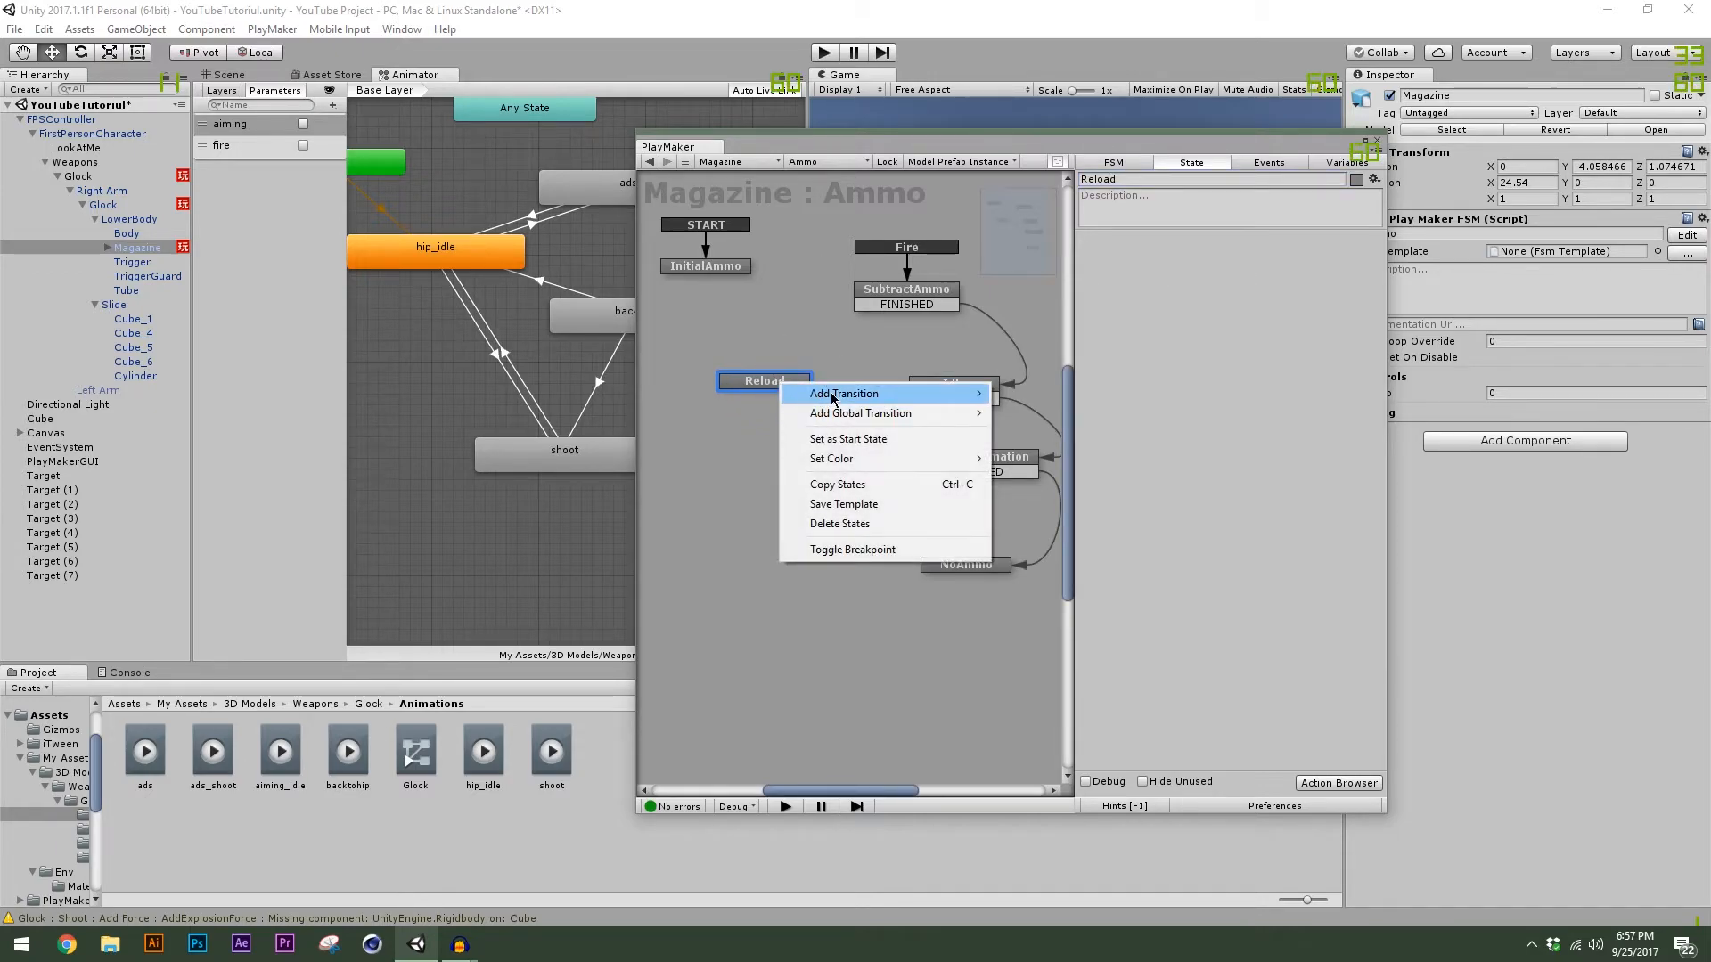
pyautogui.moveTo(860, 413)
pyautogui.click(1162, 349)
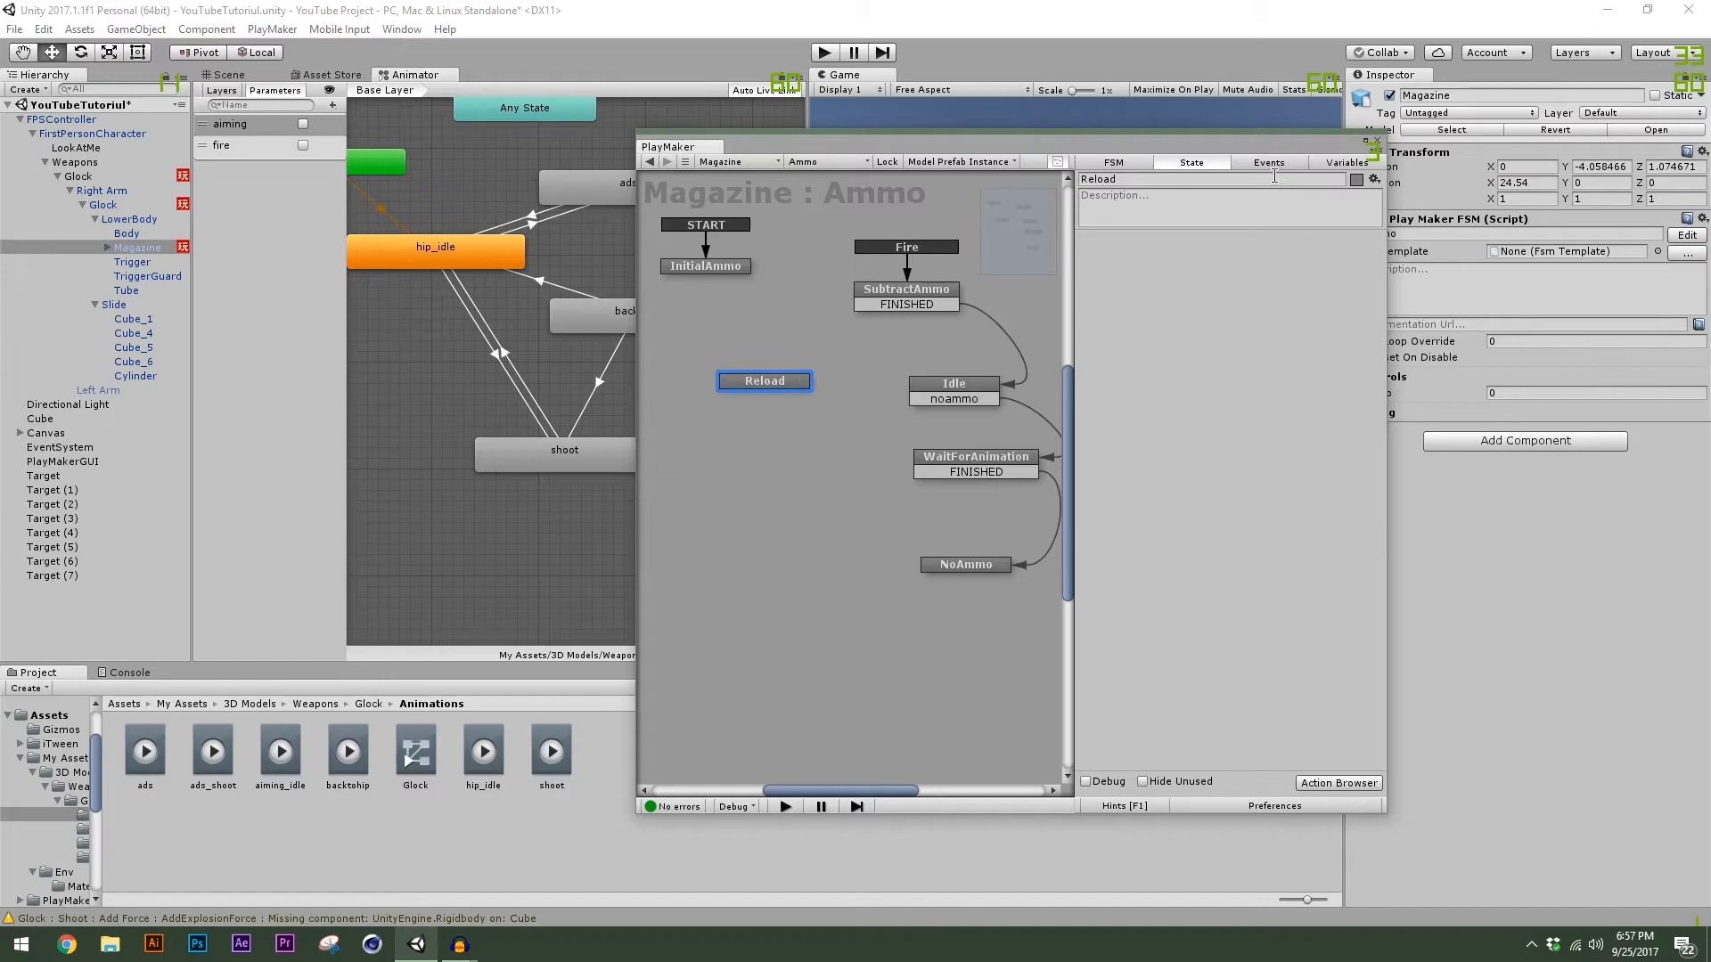
pyautogui.click(1269, 163)
pyautogui.click(1220, 756)
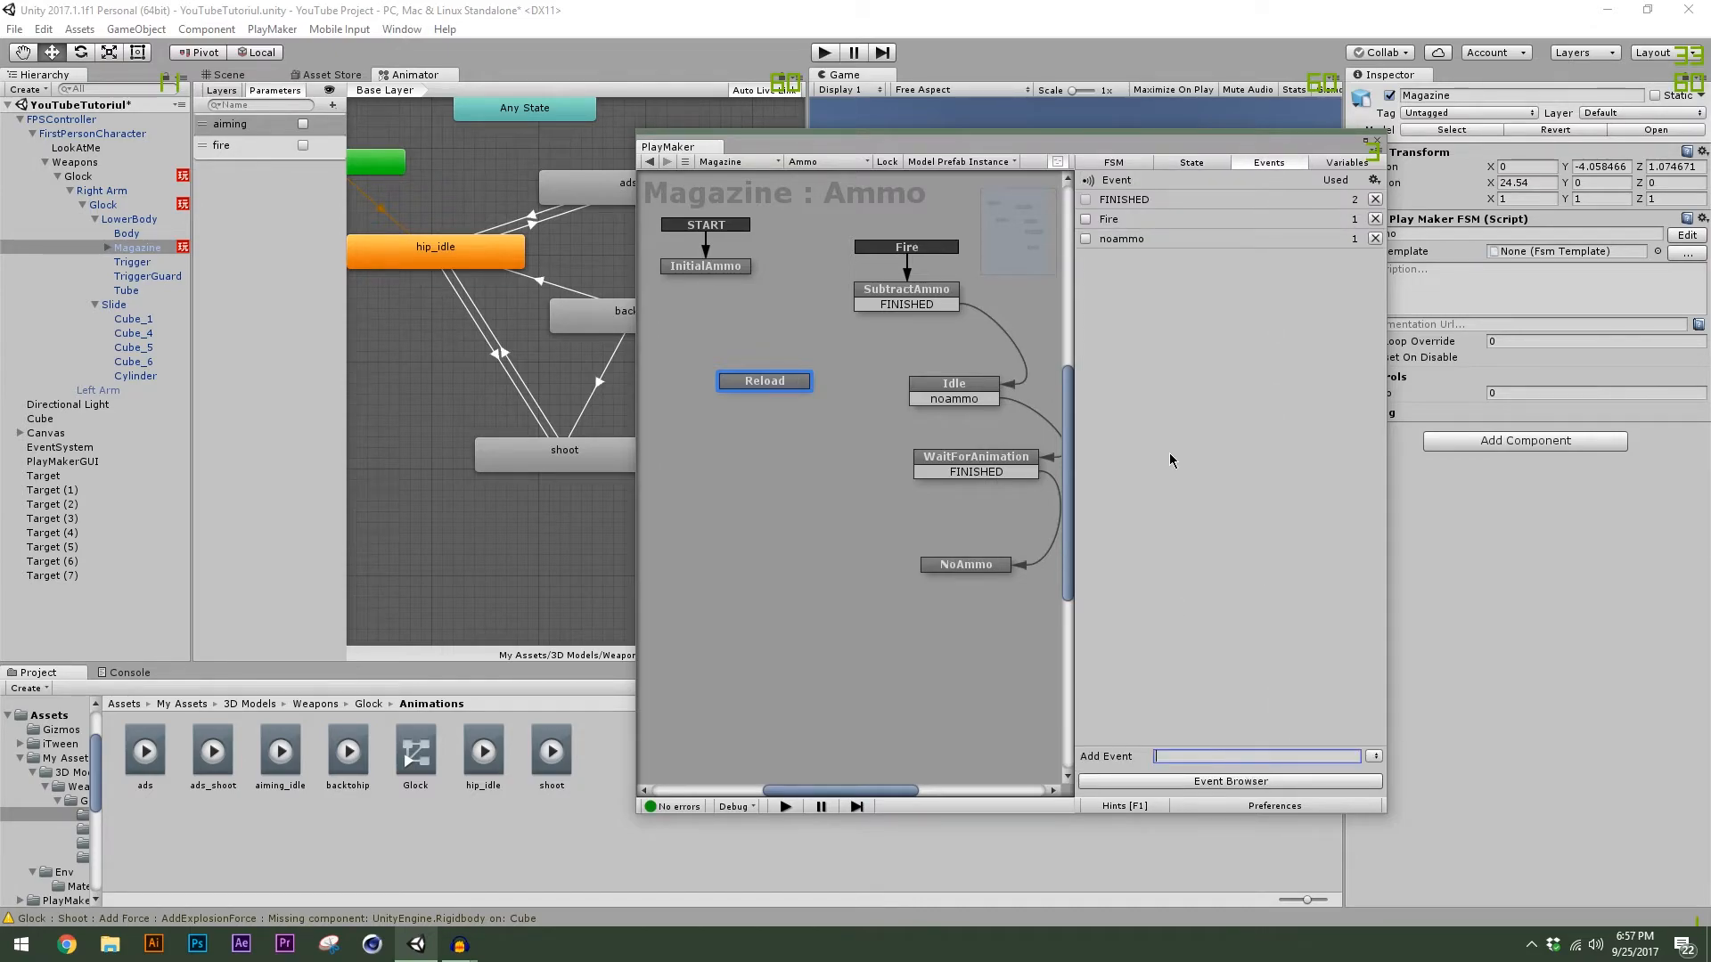
pyautogui.press('Return')
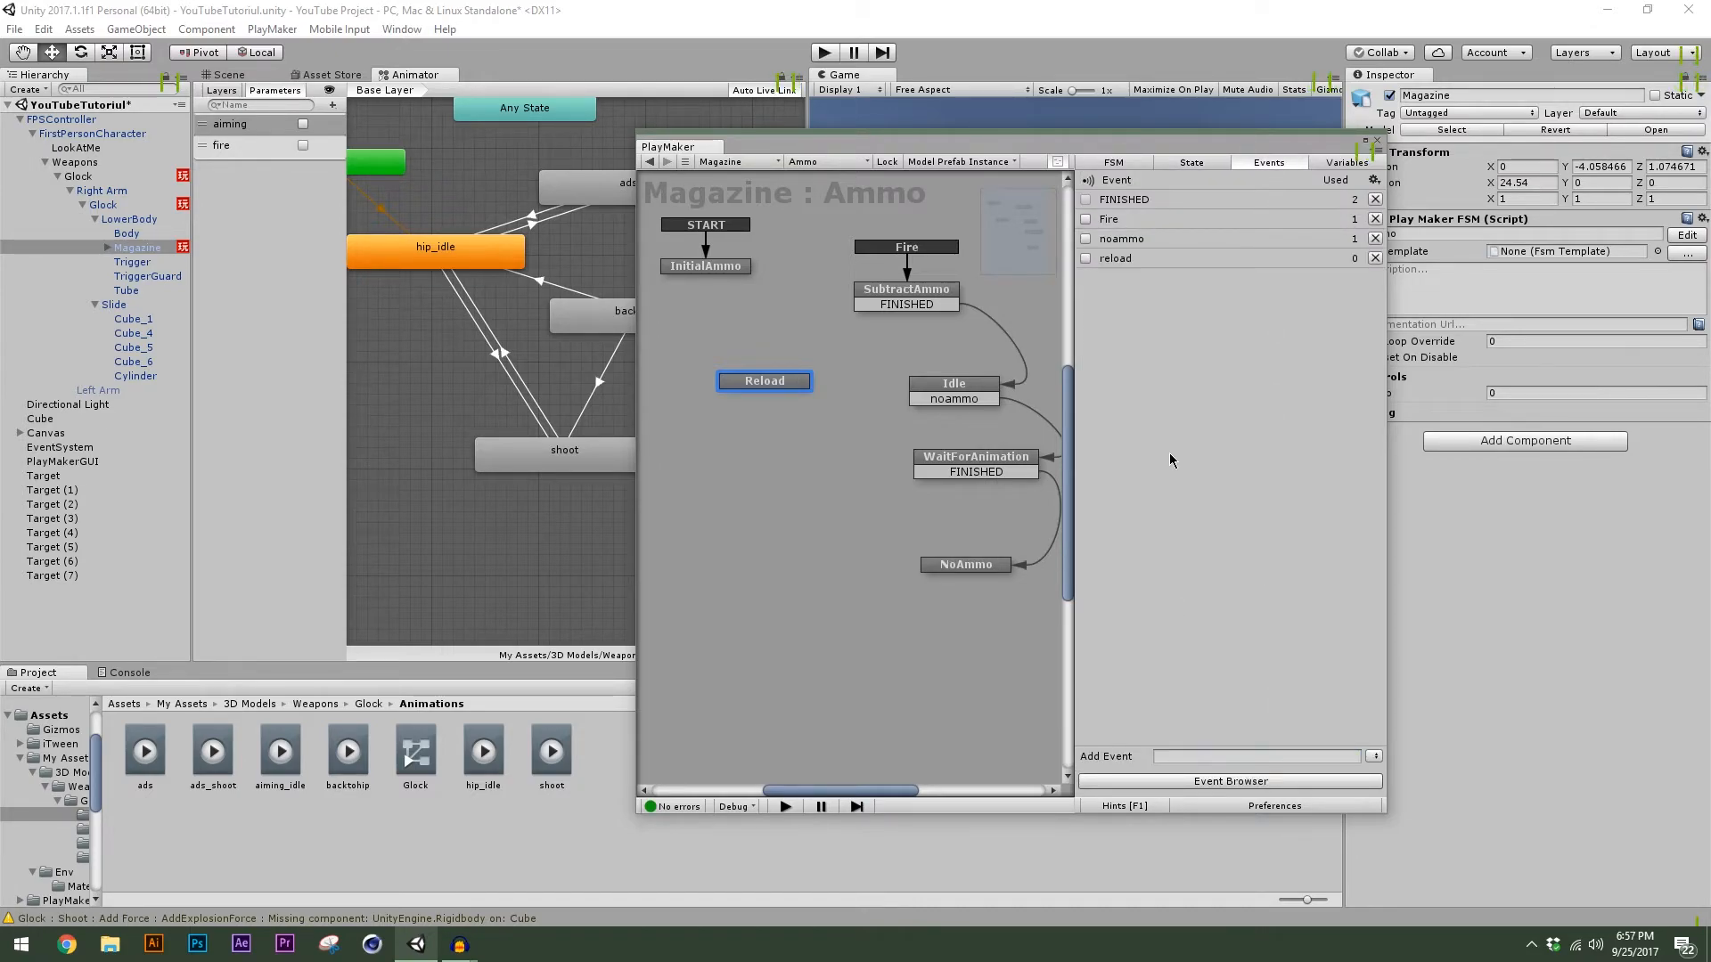
# Give the Reload state a global transition for the reload event and shift the state slightly down.
pyautogui.rightClick(762, 386)
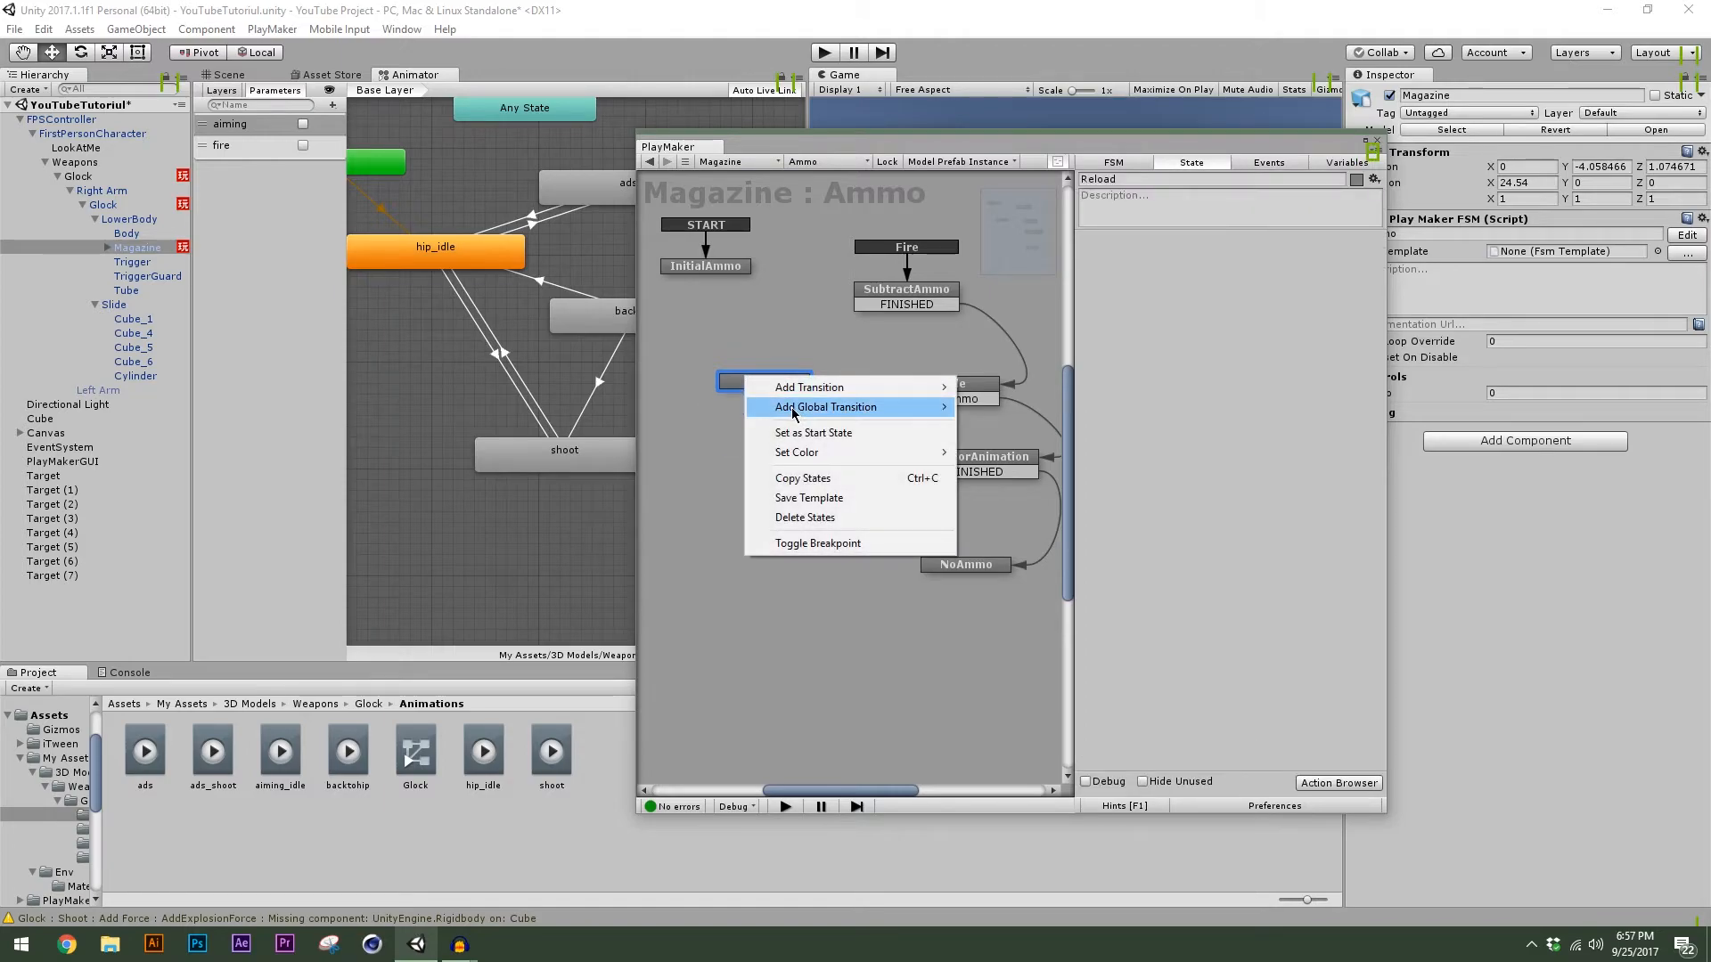
pyautogui.moveTo(790, 407)
pyautogui.click(695, 465)
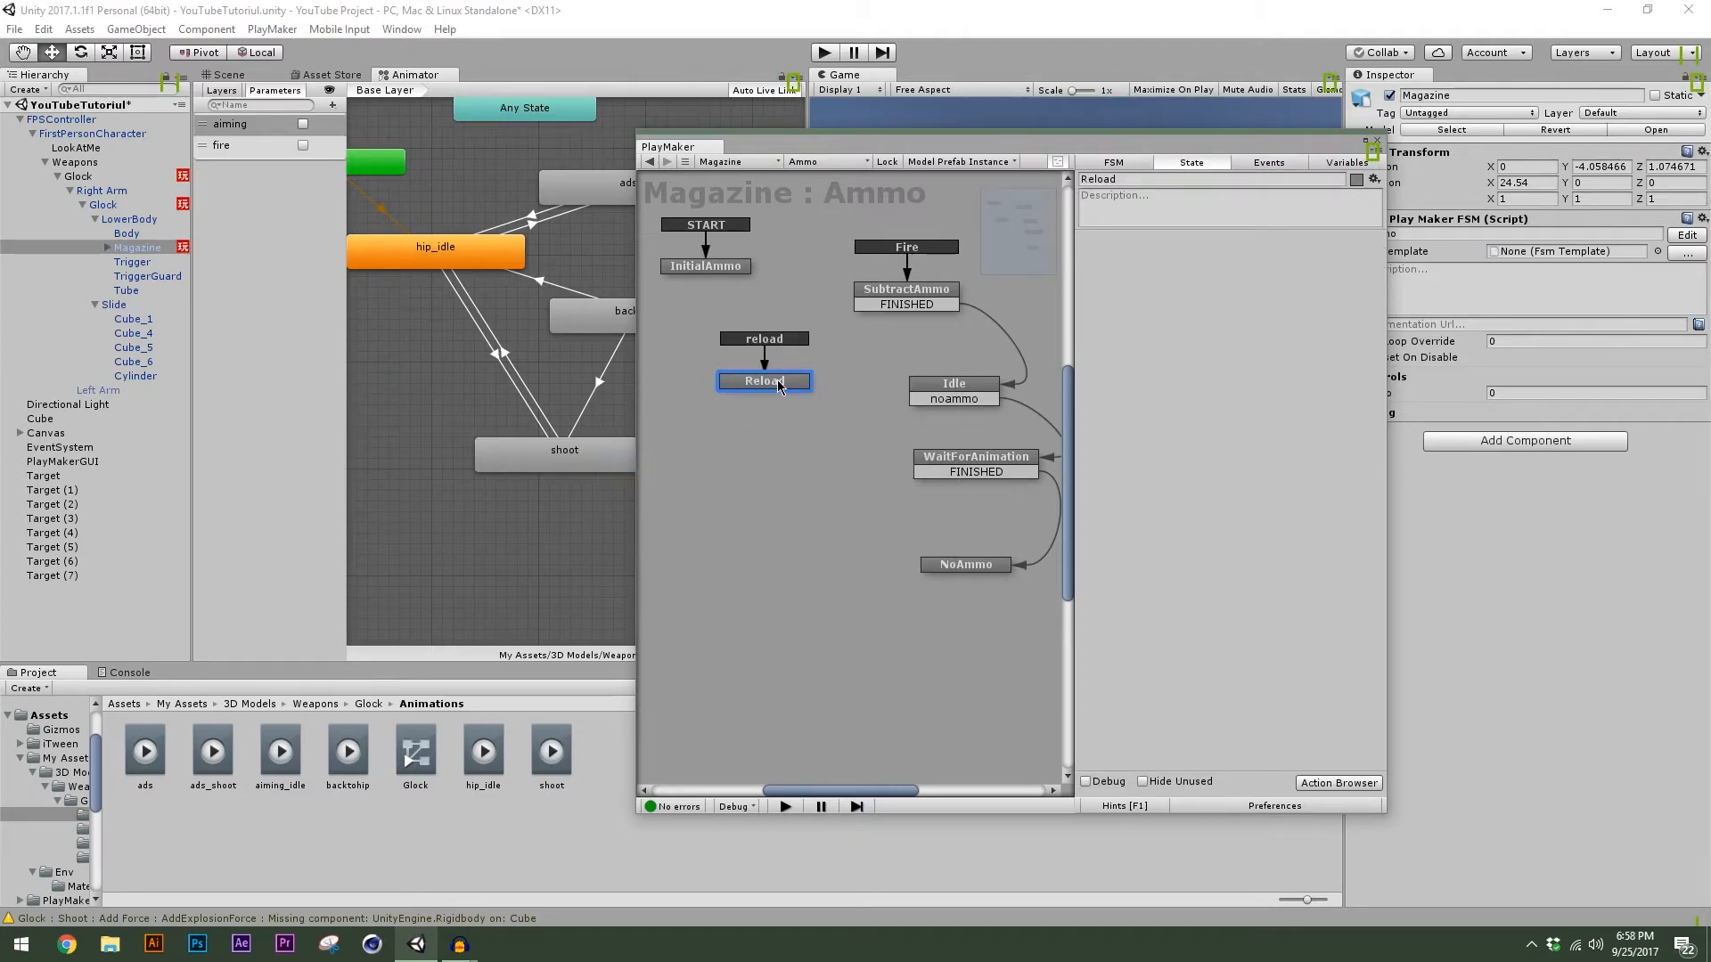
pyautogui.moveTo(778, 386); pyautogui.dragTo(772, 397)
pyautogui.click(795, 429)
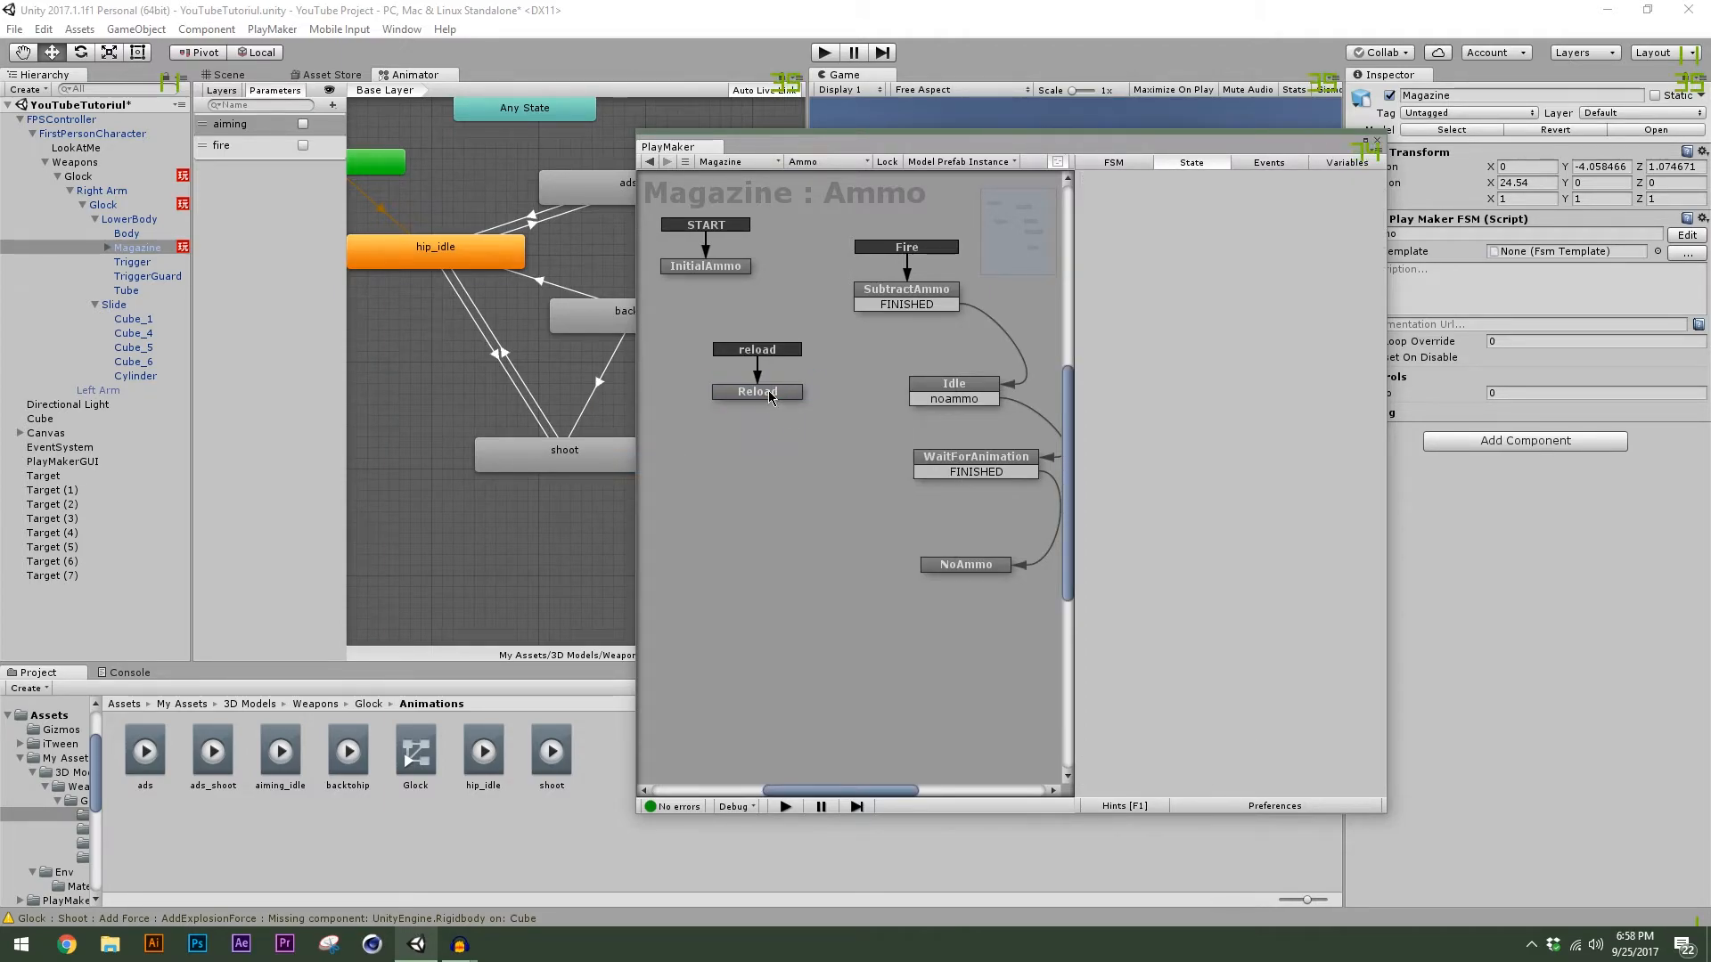
# Add a Float Subtract action to the Reload state of the Ammo FSM.
pyautogui.click(771, 393)
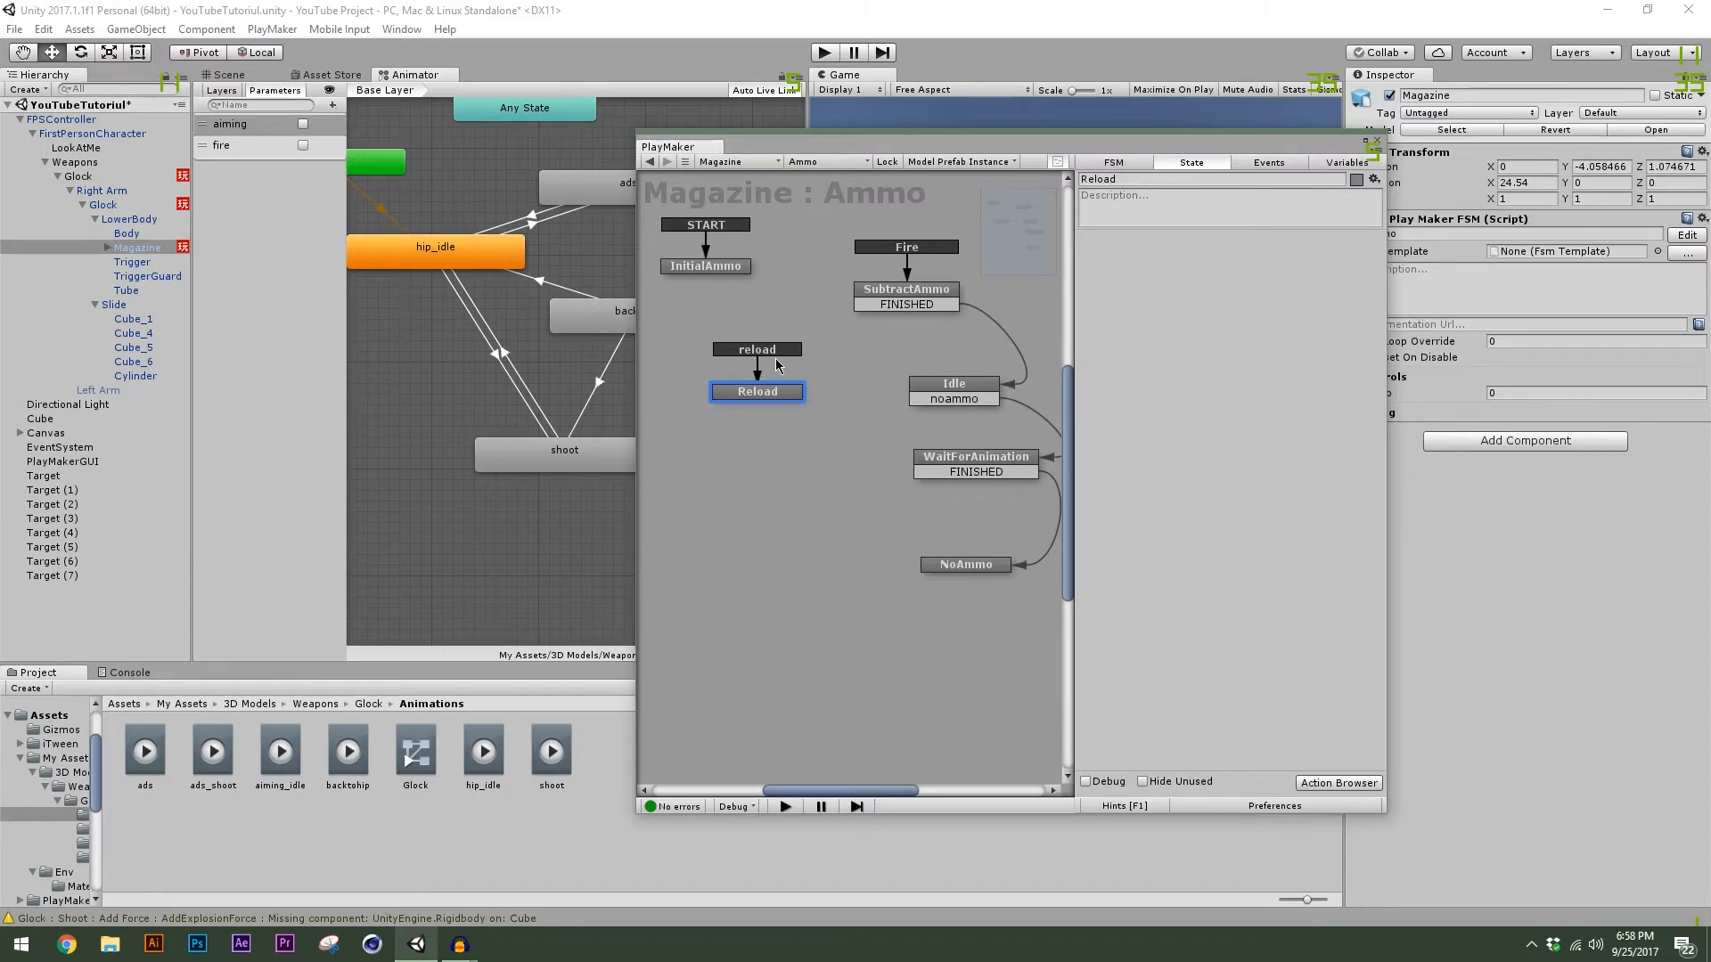
pyautogui.click(1339, 784)
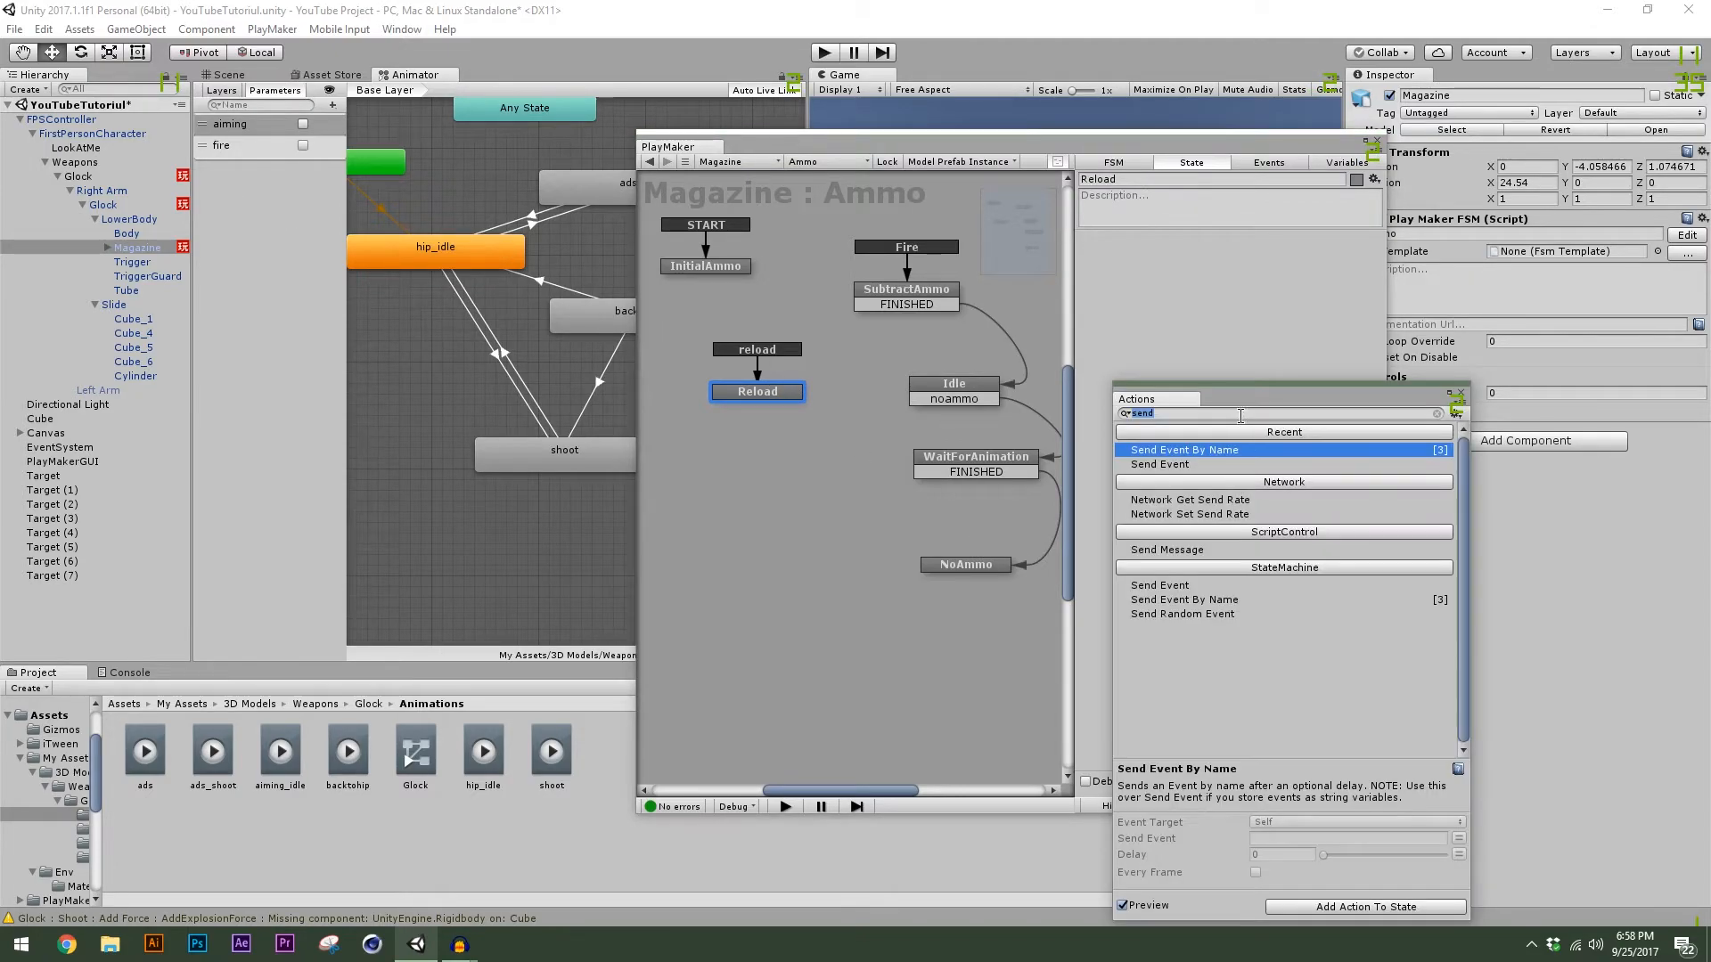
pyautogui.moveTo(1237, 410); pyautogui.dragTo(1245, 325)
pyautogui.write('subtr')
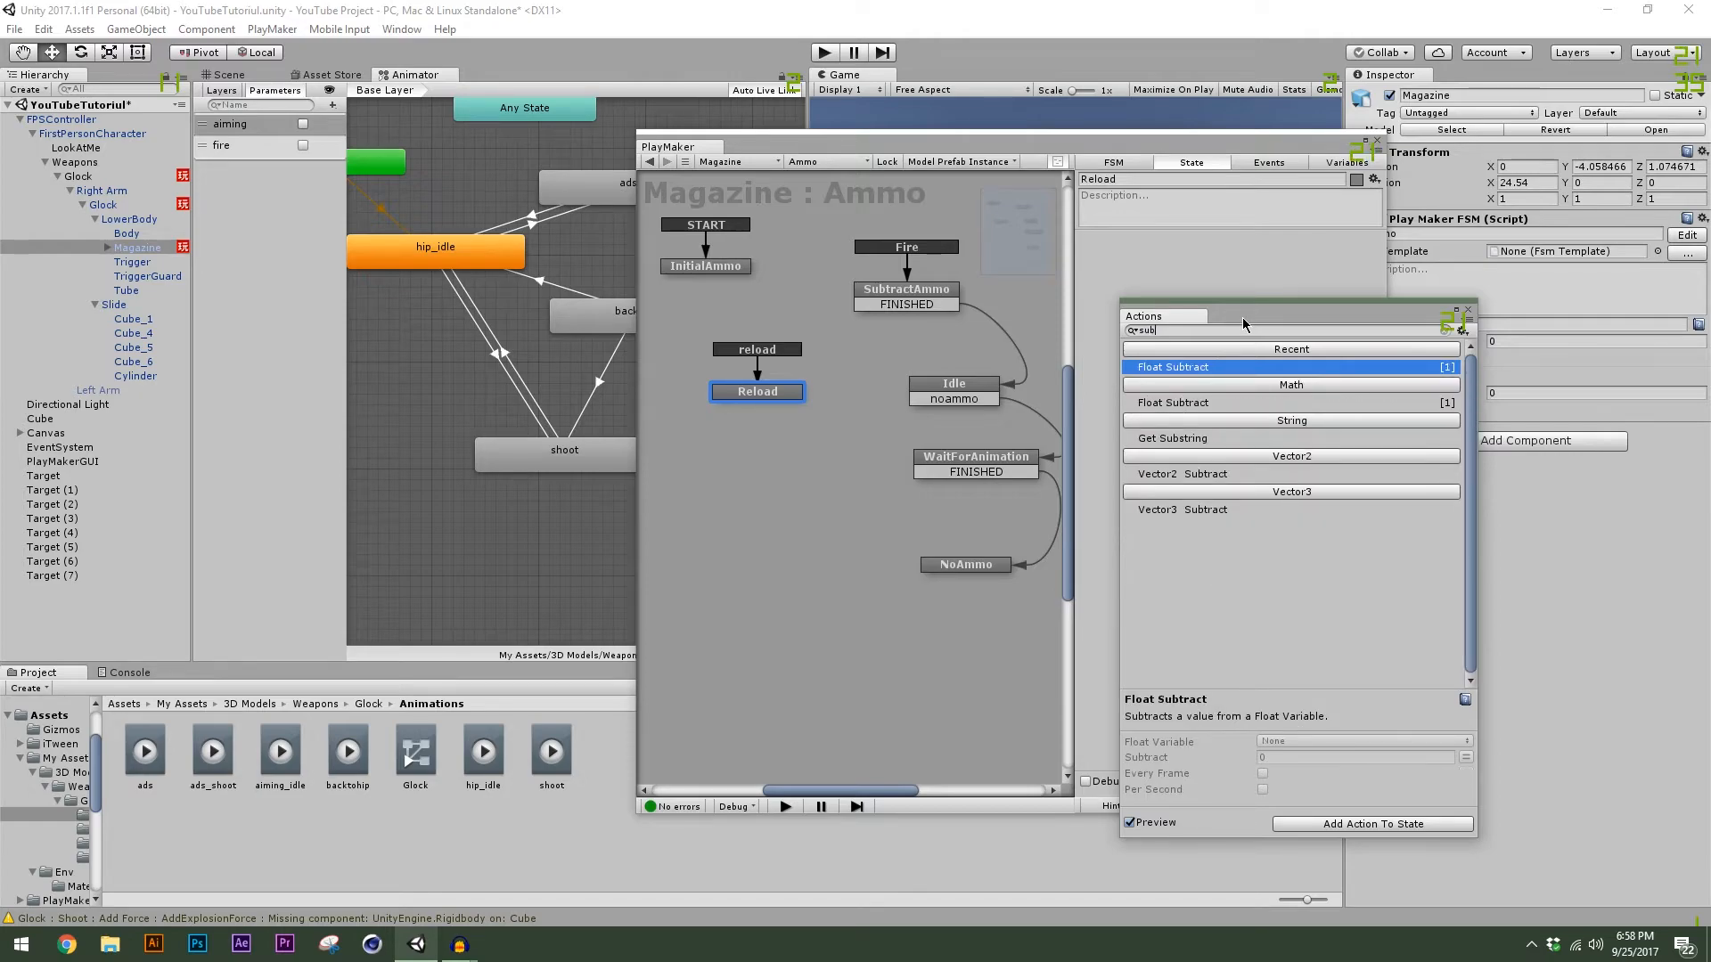
pyautogui.doubleClick(1240, 375)
pyautogui.click(1464, 309)
# Set the Float Subtract action to subtract 15 from the SpareAmmo variable.
pyautogui.click(1267, 259)
pyautogui.click(1273, 316)
pyautogui.click(1215, 275)
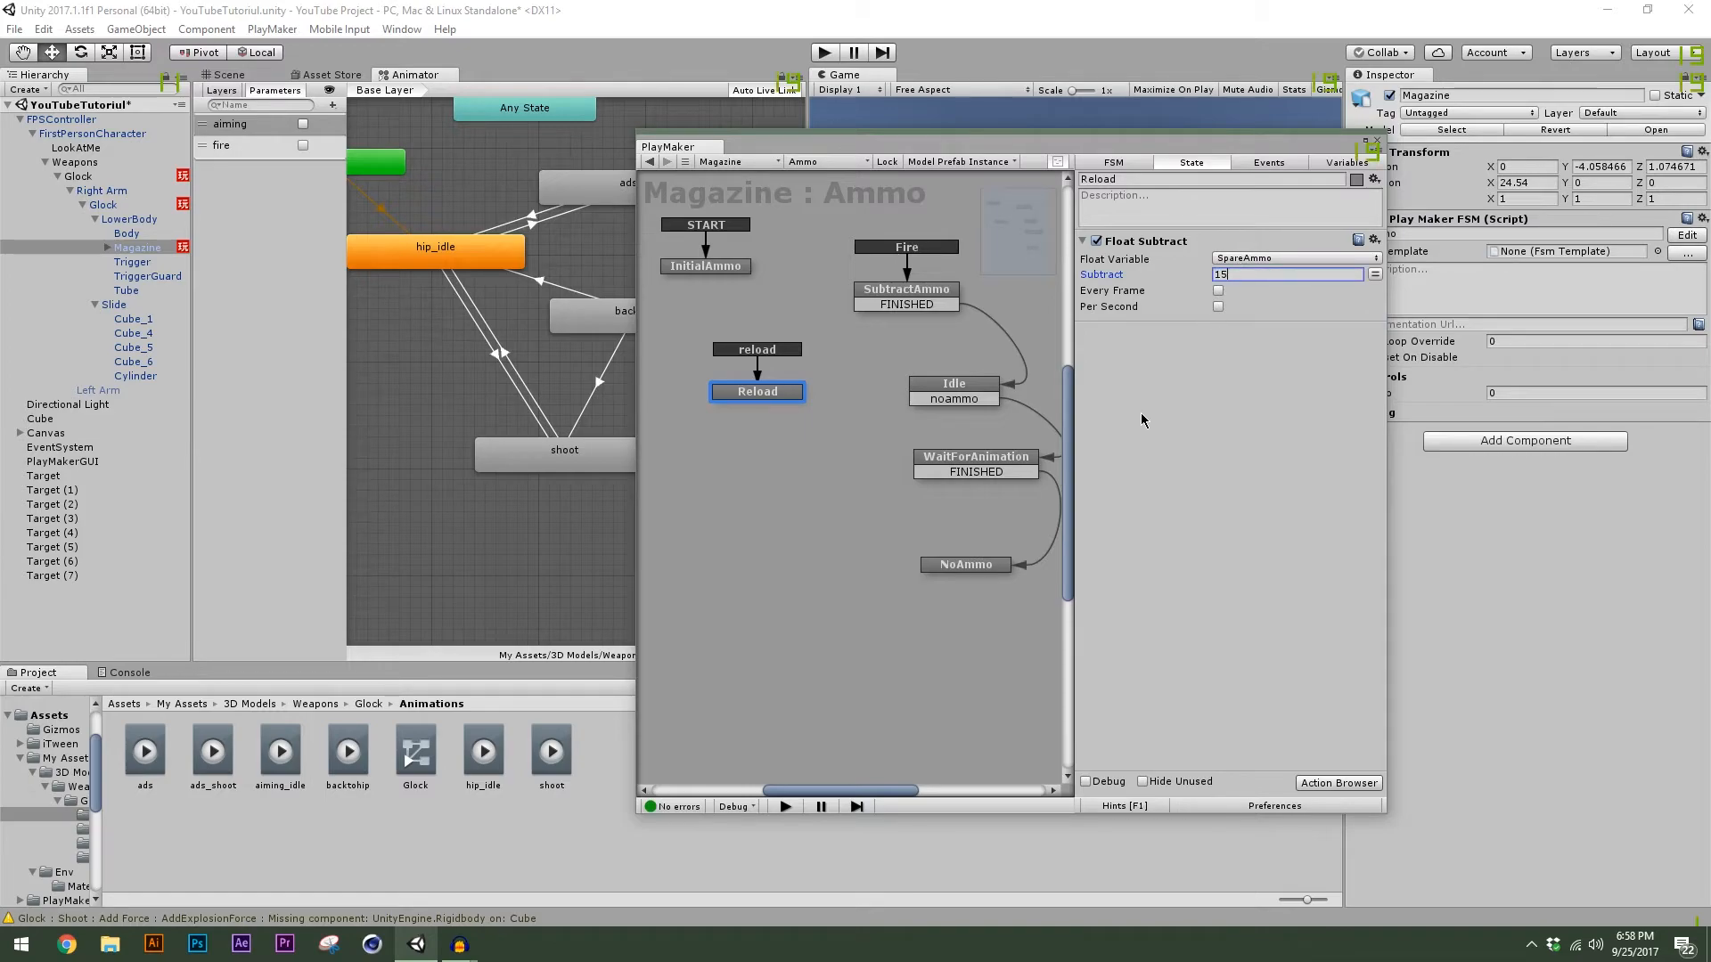
pyautogui.press('Return')
# Add a Float Add action to the Reload state that adds 15 to the Ammo variable.
pyautogui.click(1329, 779)
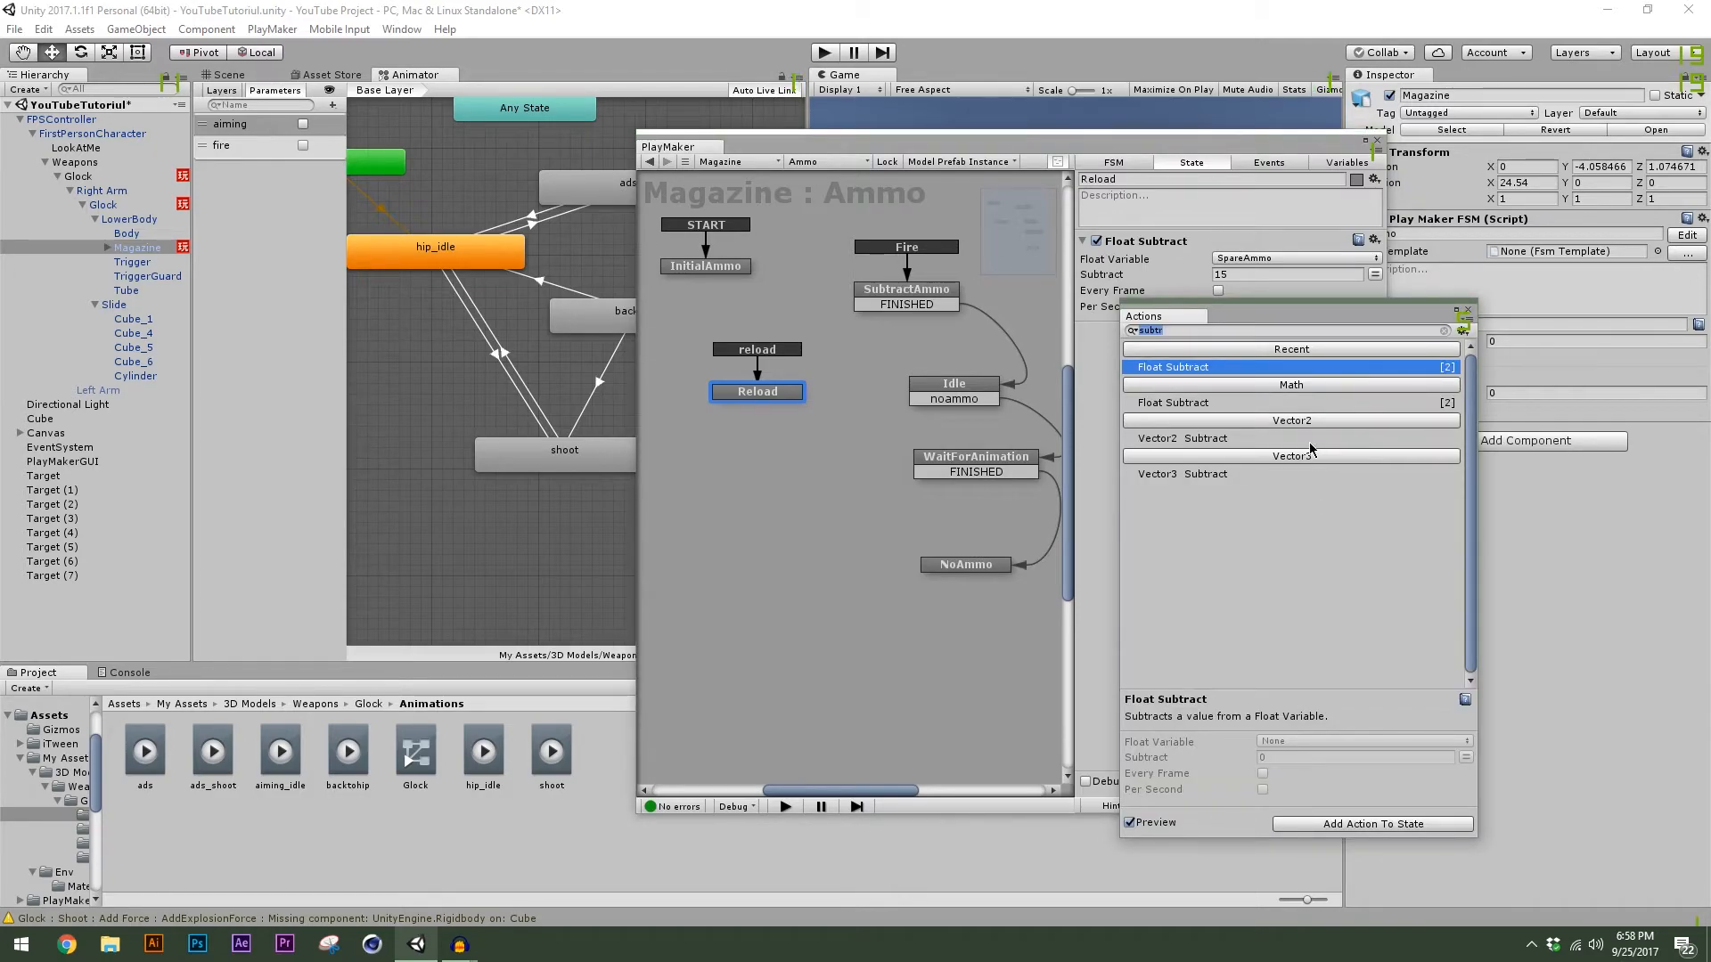
pyautogui.write('ad')
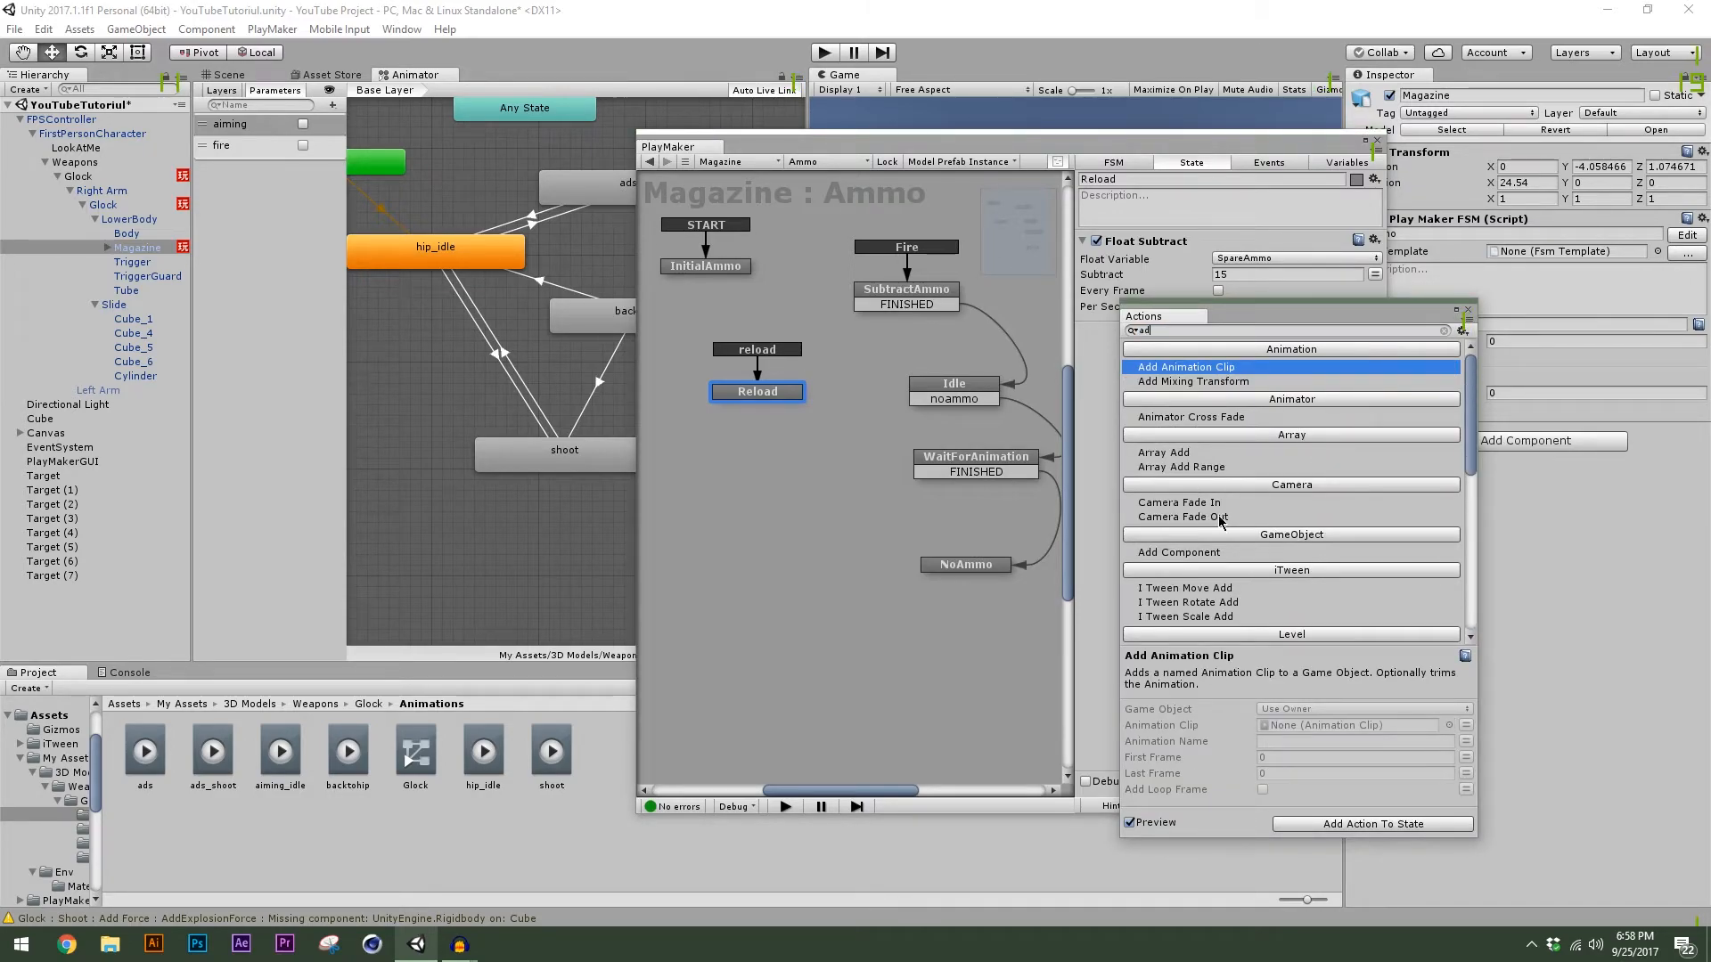
pyautogui.write('d')
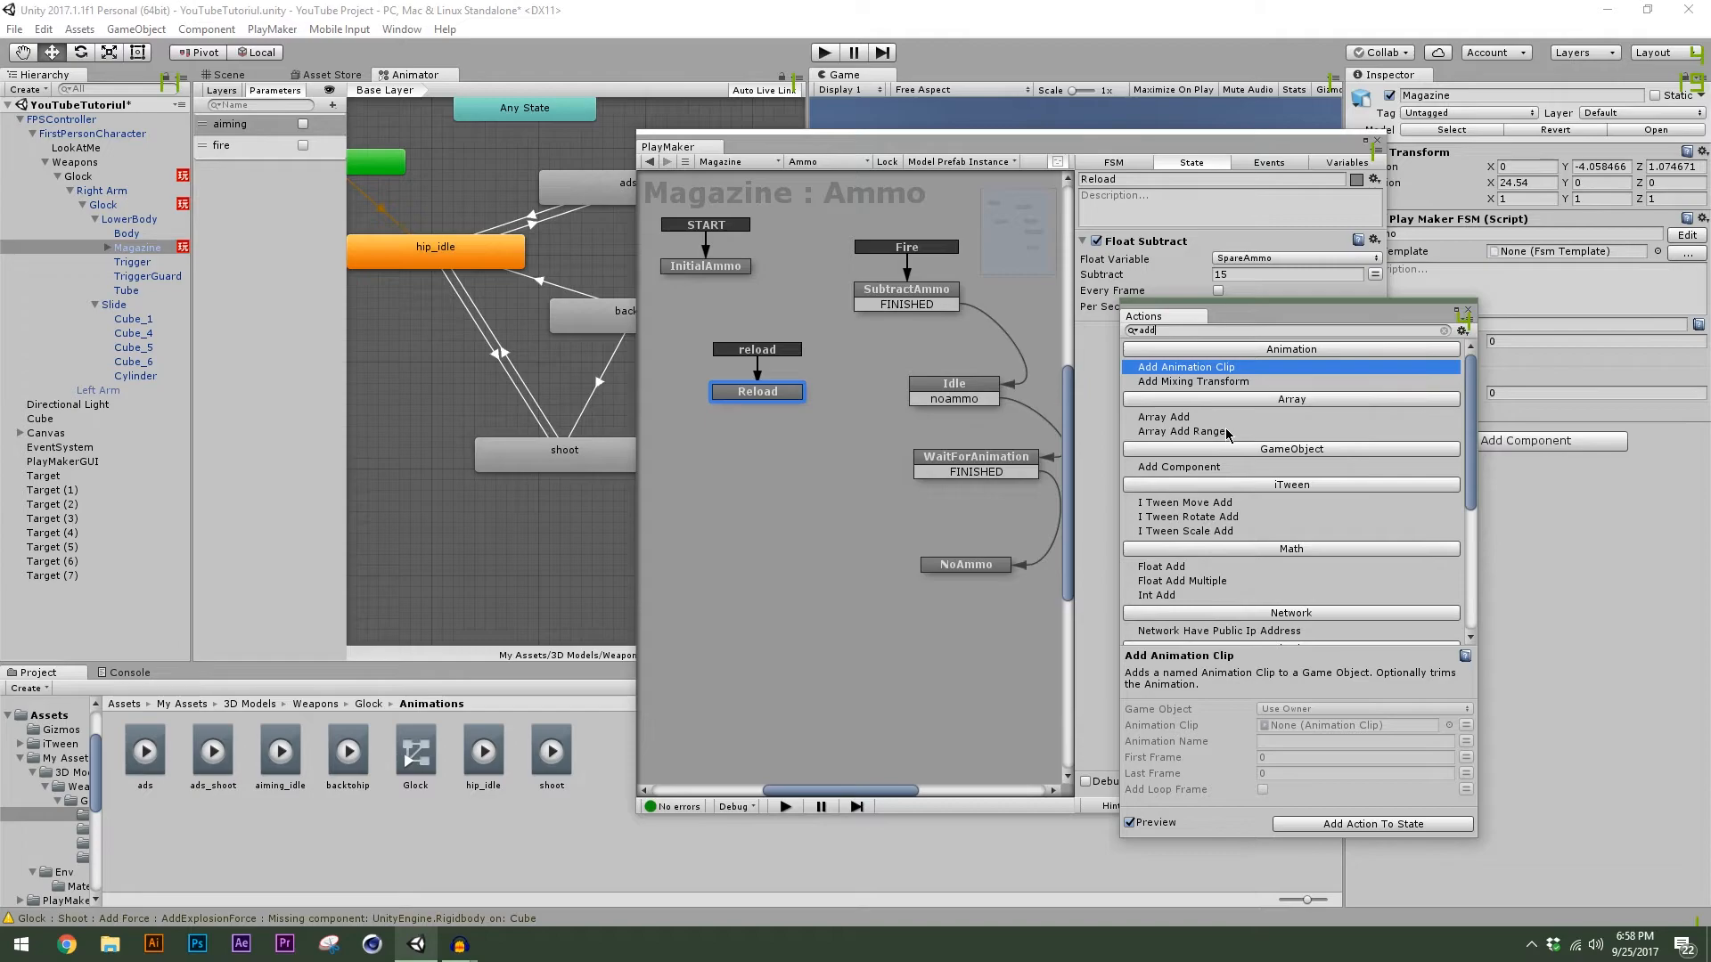
pyautogui.doubleClick(1196, 568)
pyautogui.write('15')
pyautogui.click(1220, 432)
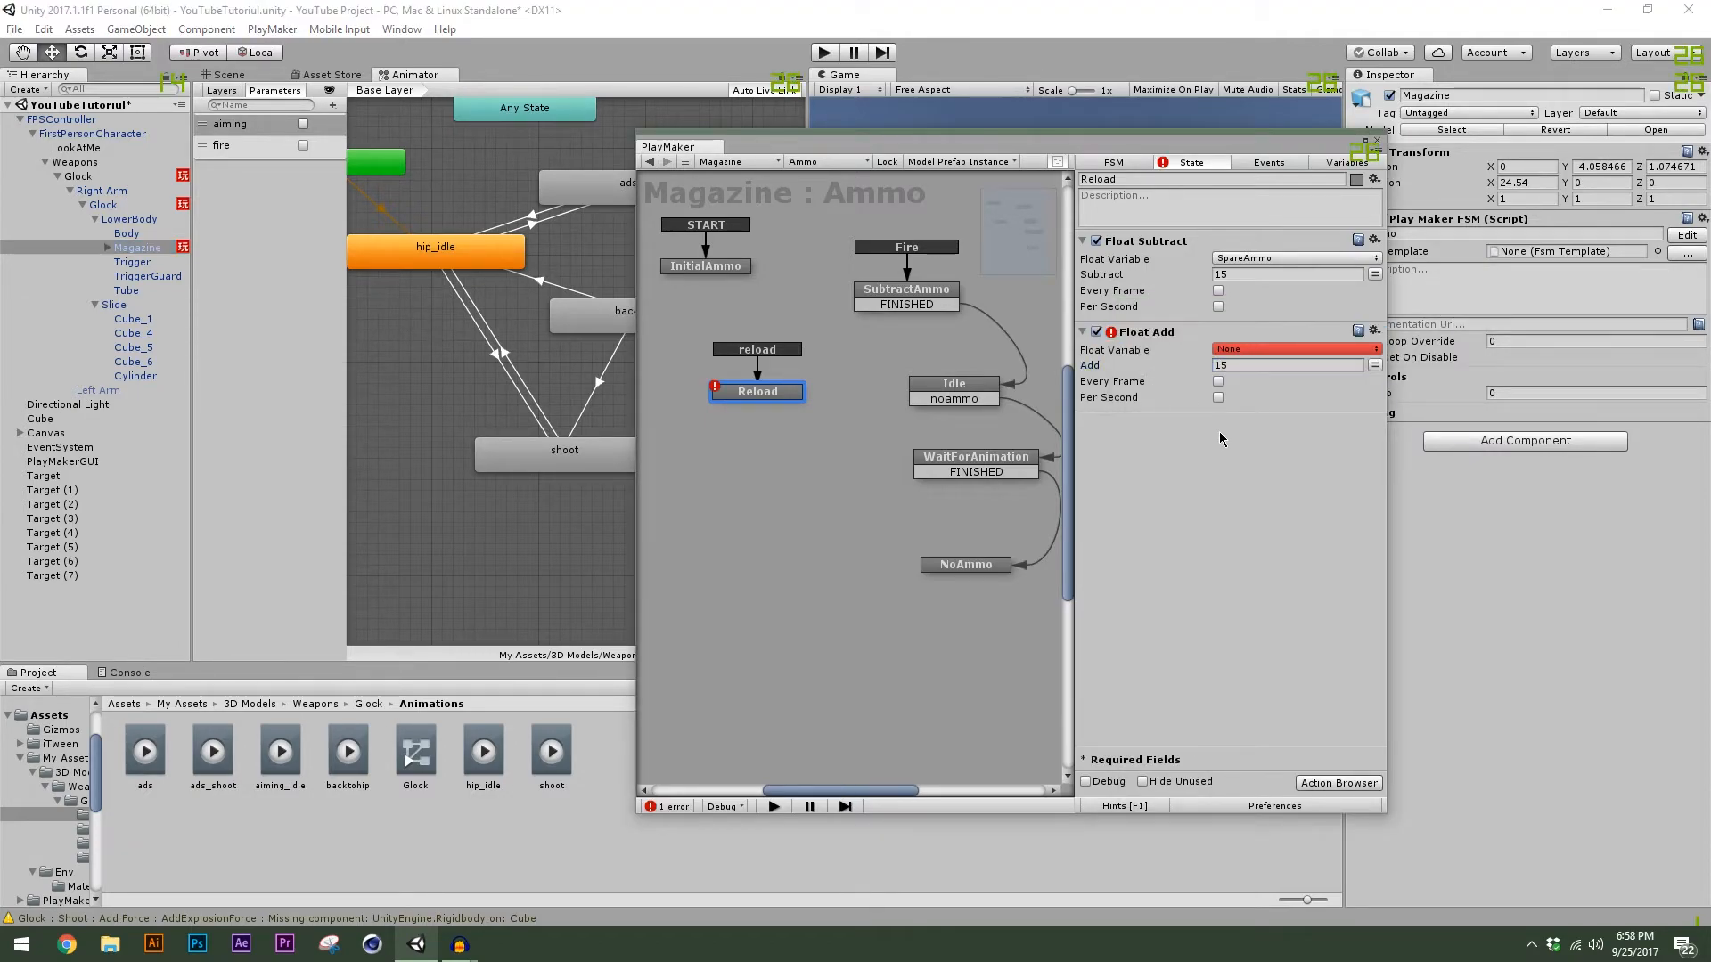
pyautogui.click(1249, 349)
pyautogui.click(1274, 389)
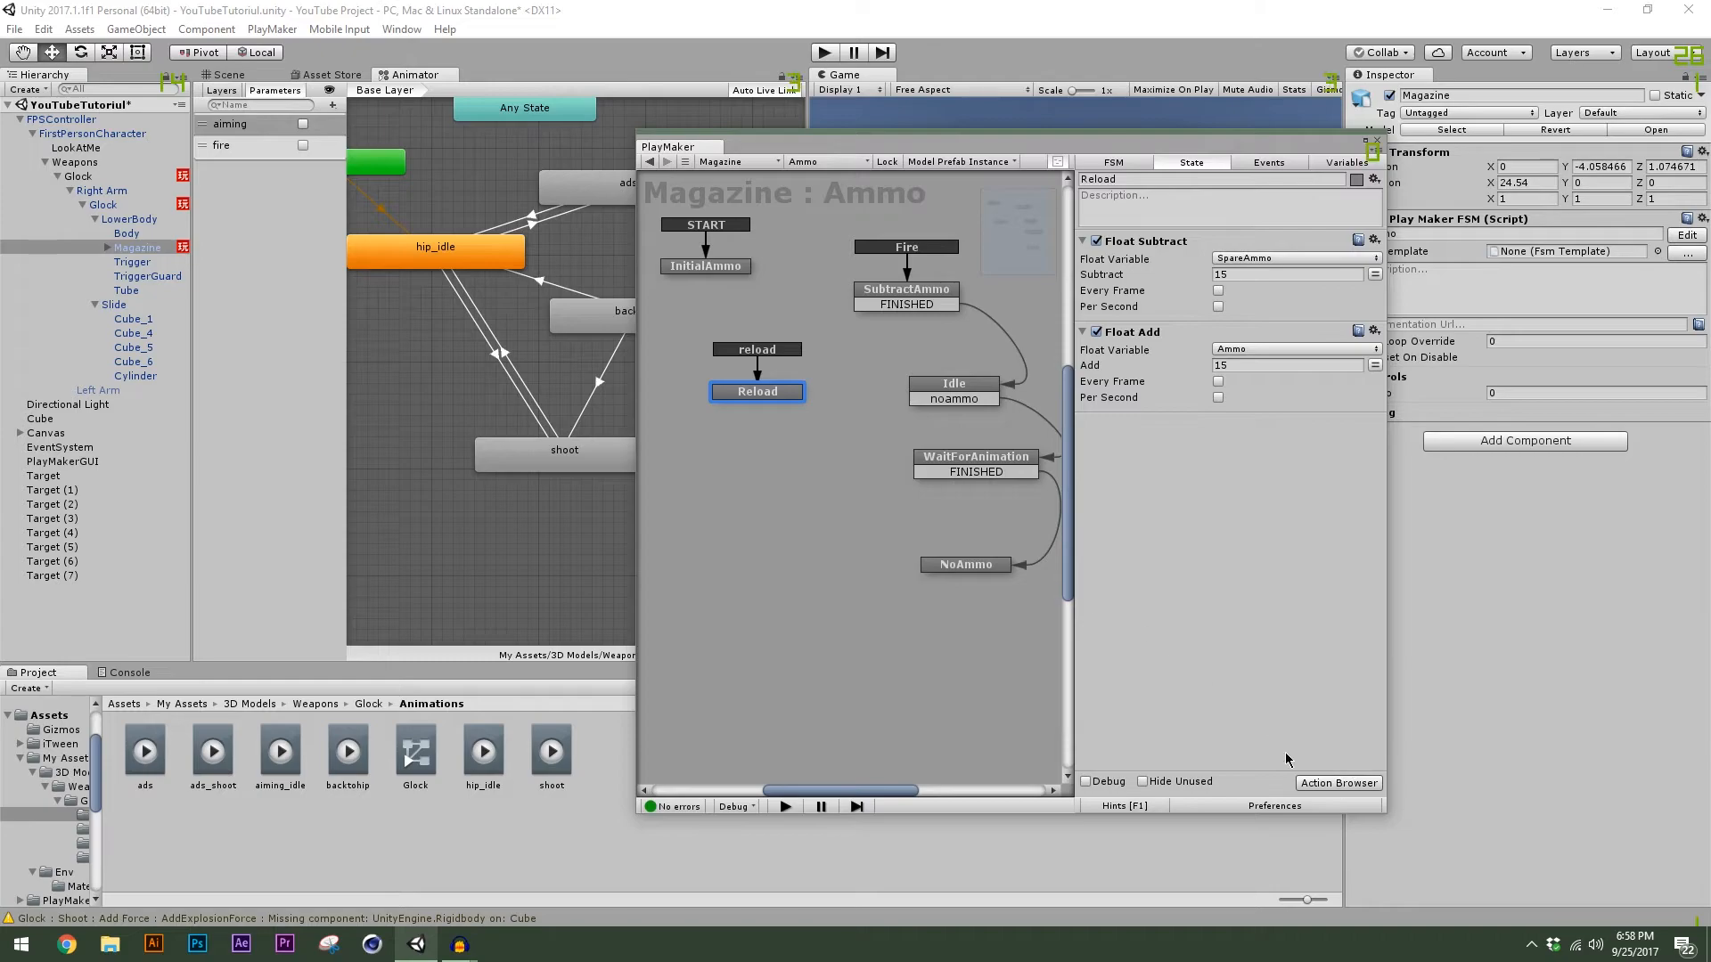
# Add a Send Event By Name action to the Reload state with Game Object FSM as its event target.
pyautogui.click(1339, 782)
pyautogui.write('send ev')
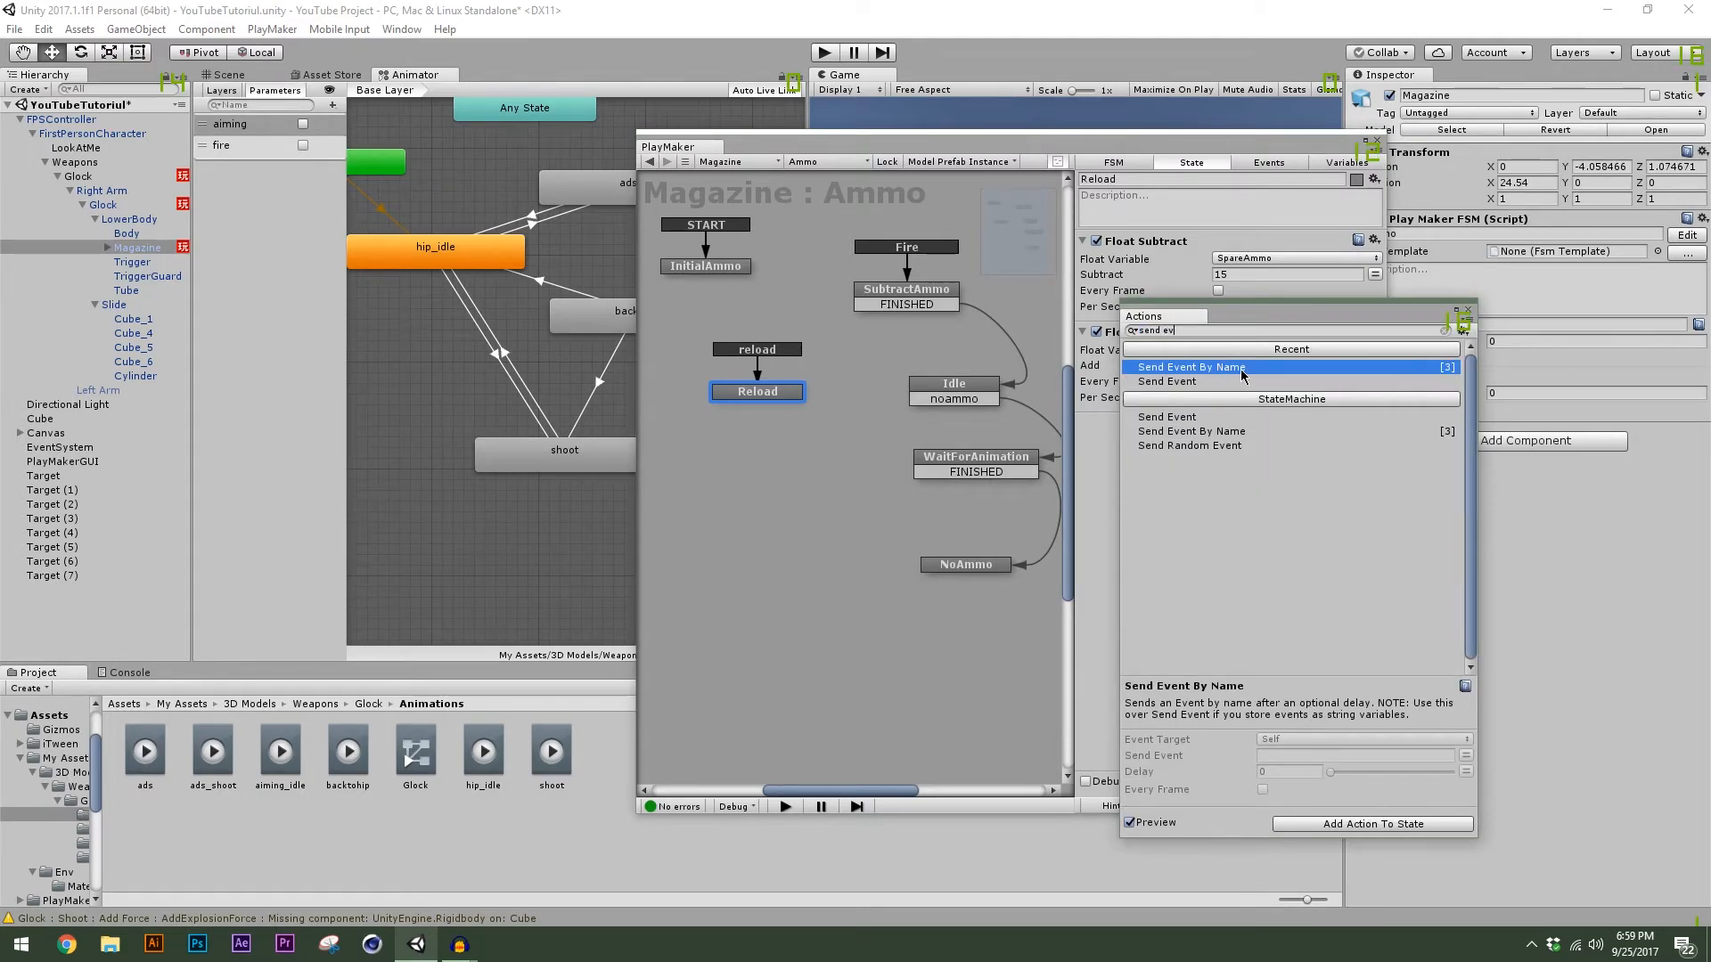
pyautogui.doubleClick(1244, 375)
pyautogui.click(1296, 440)
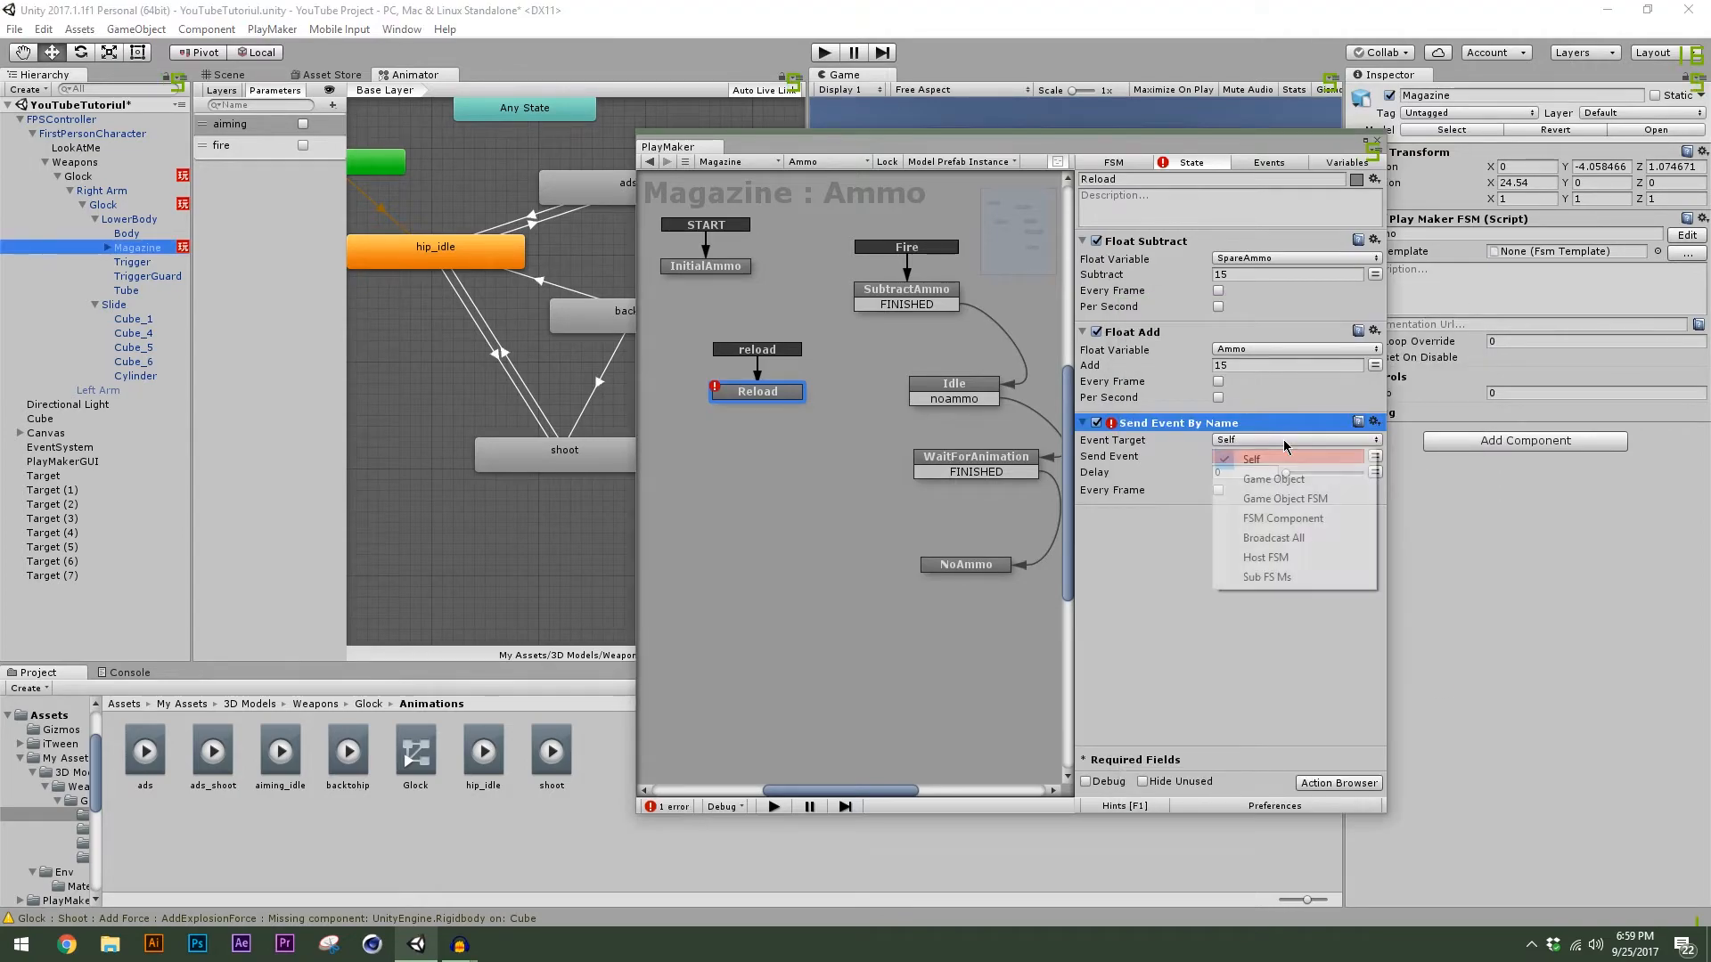
pyautogui.click(1286, 498)
# Point the Send Event By Name action at the Glock object's Shoot FSM as a specified game object.
pyautogui.click(1283, 456)
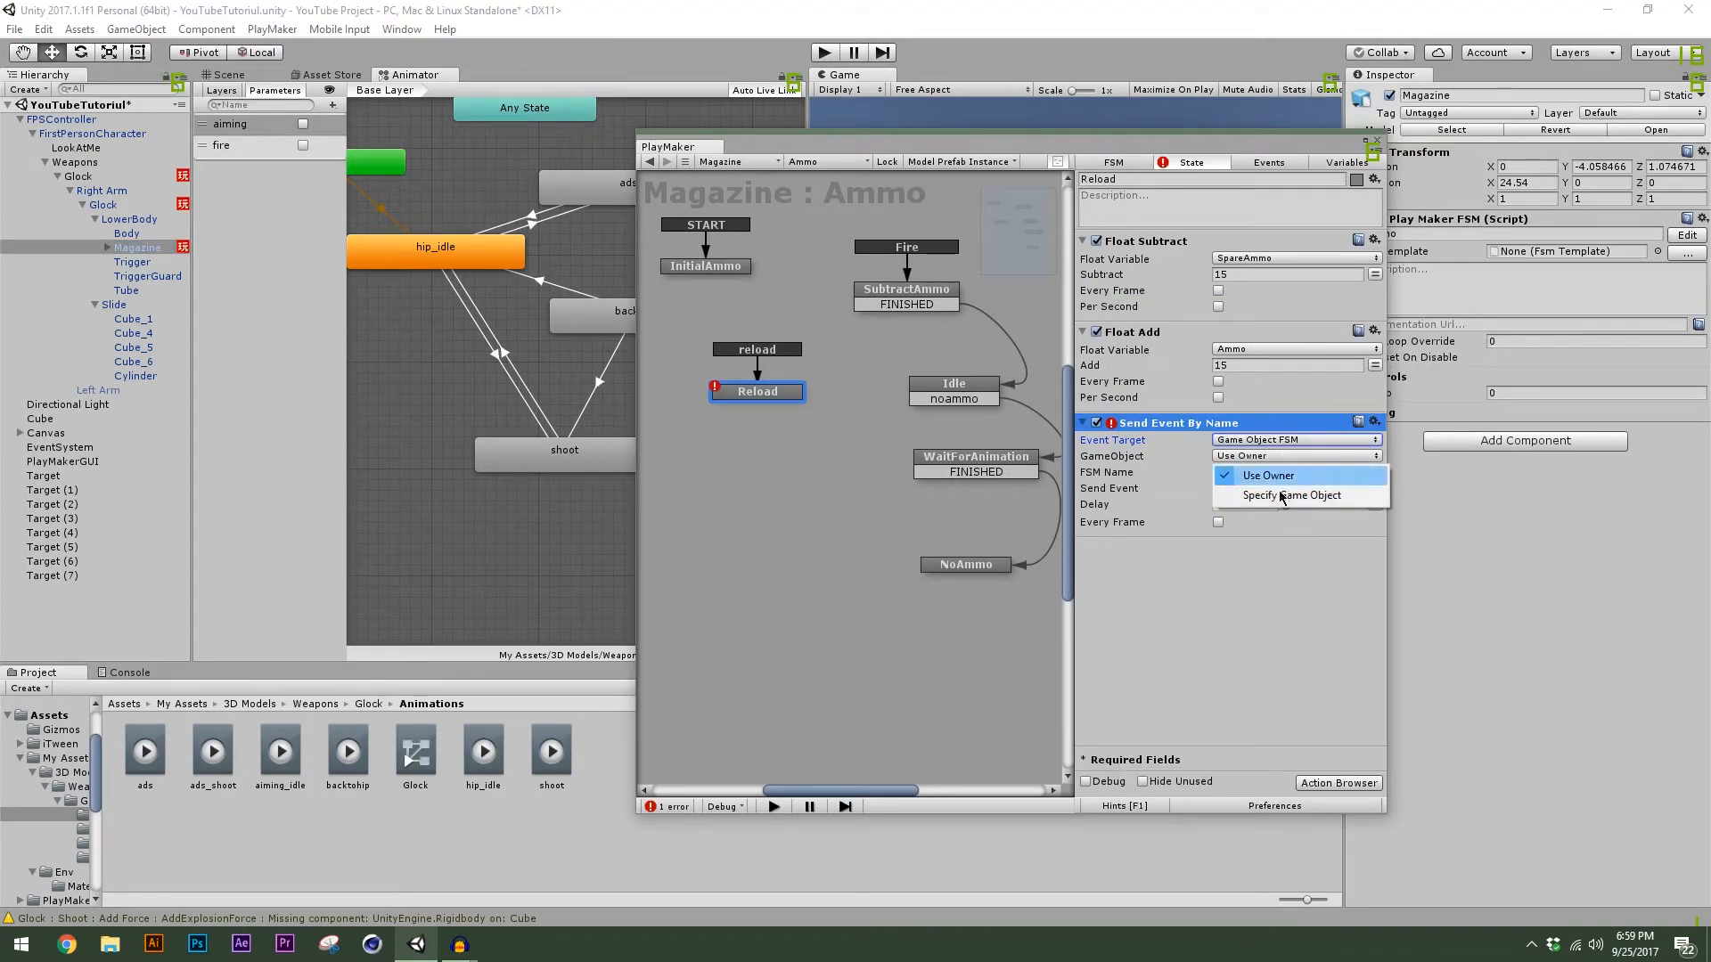
pyautogui.click(1278, 497)
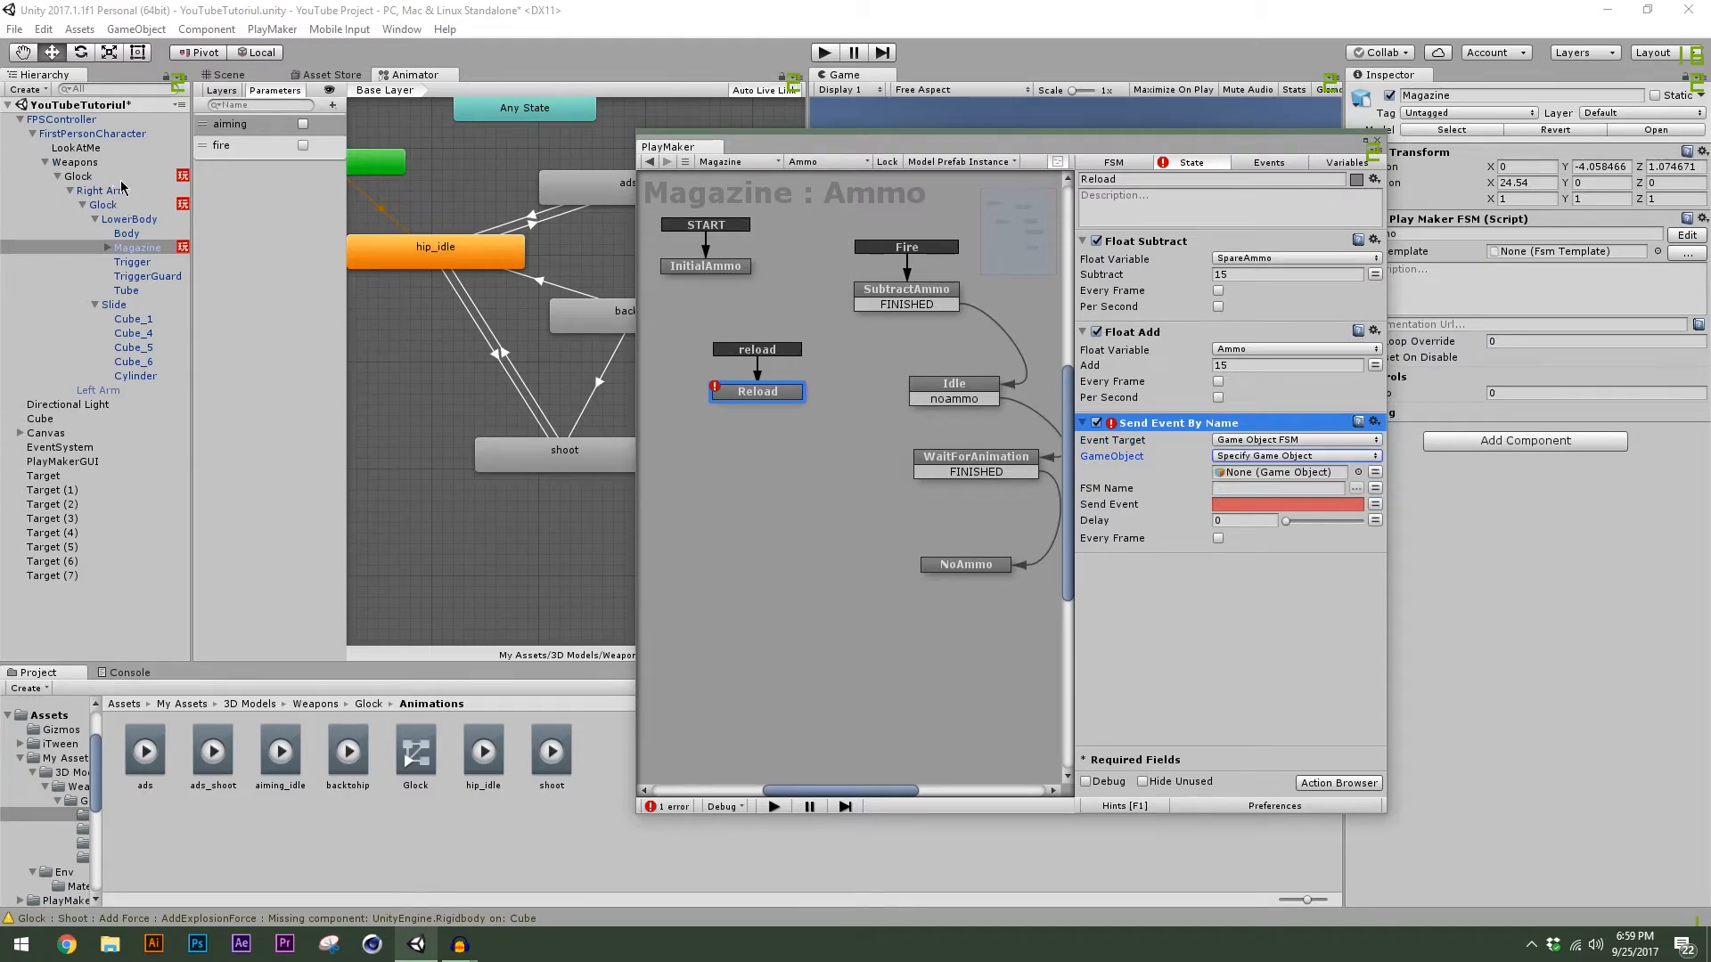
pyautogui.moveTo(136, 248); pyautogui.dragTo(1284, 473)
pyautogui.click(1355, 488)
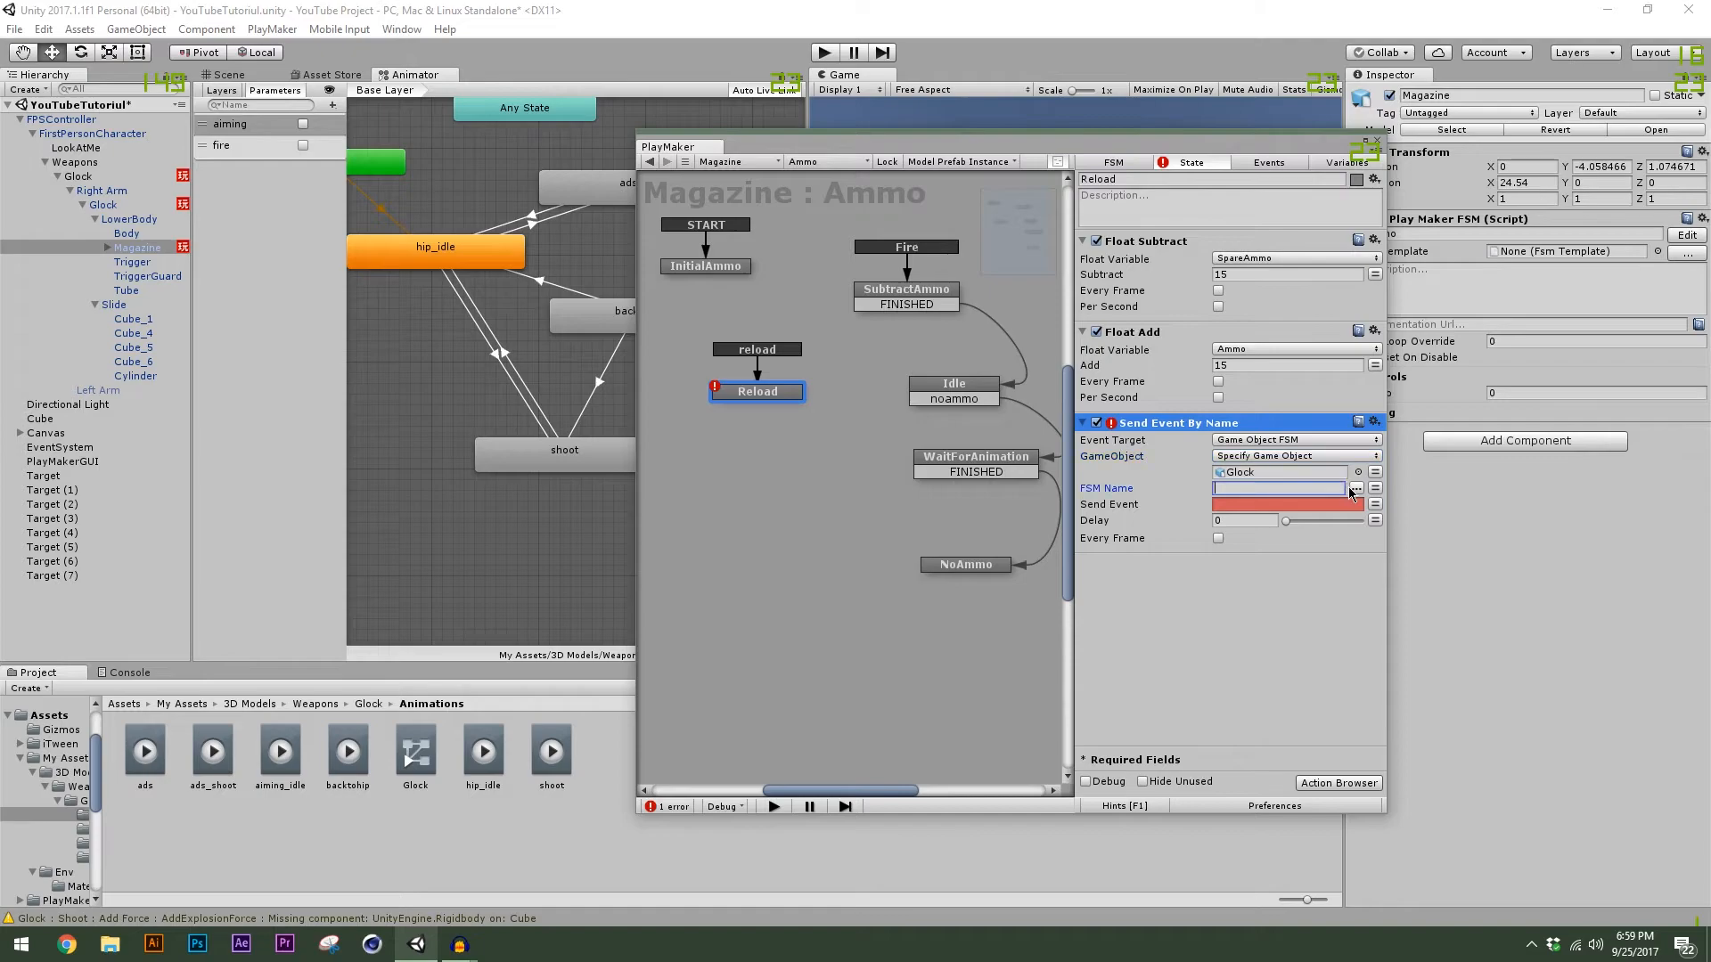
pyautogui.click(1396, 499)
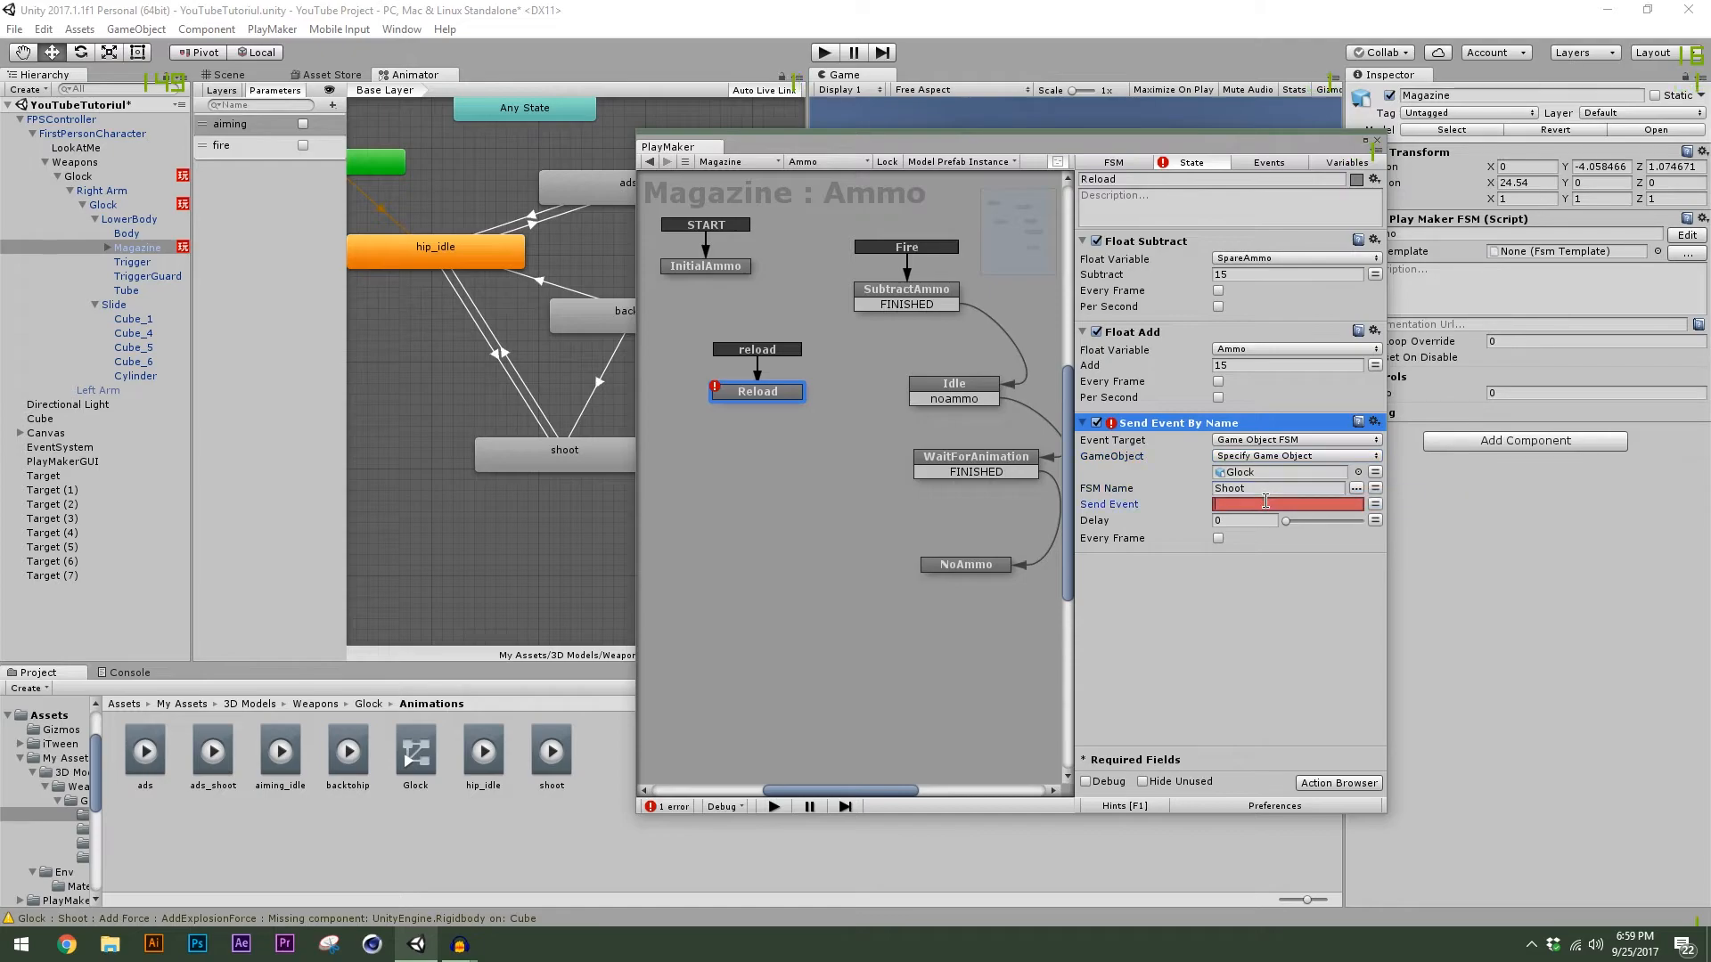
# Check the global event name in the Glock's Shoot FSM and make the Magazine's Reload state send the hipshoot event.
pyautogui.moveTo(988, 153); pyautogui.dragTo(945, 153)
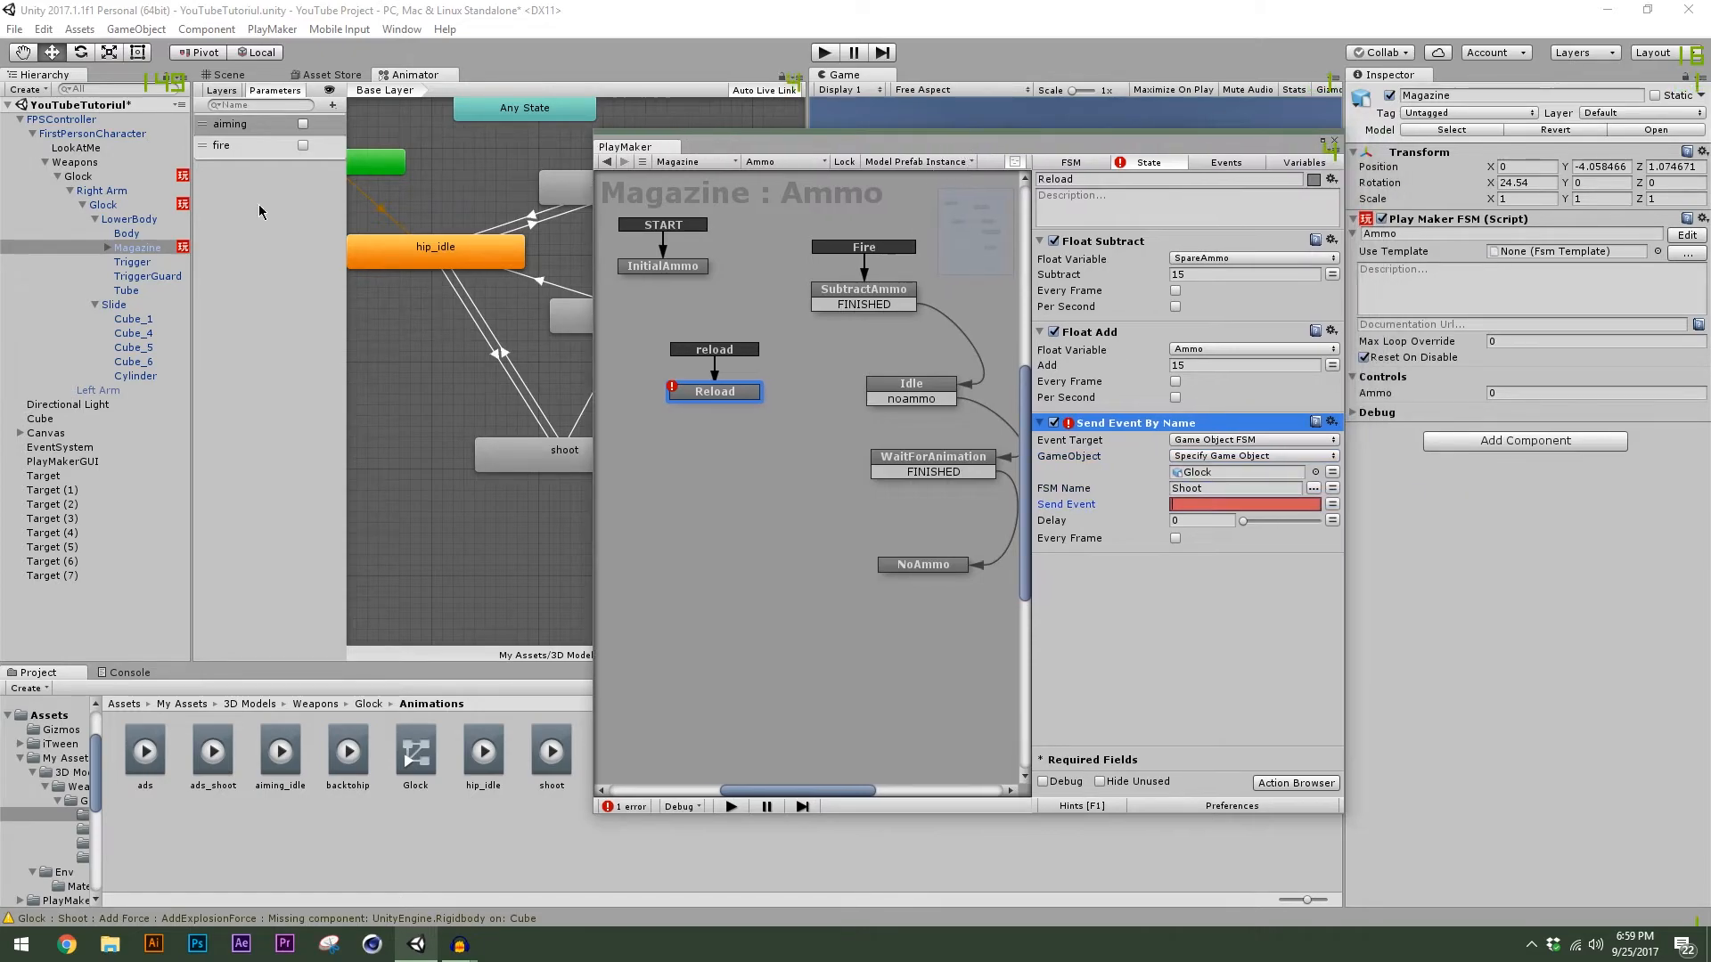
pyautogui.click(121, 206)
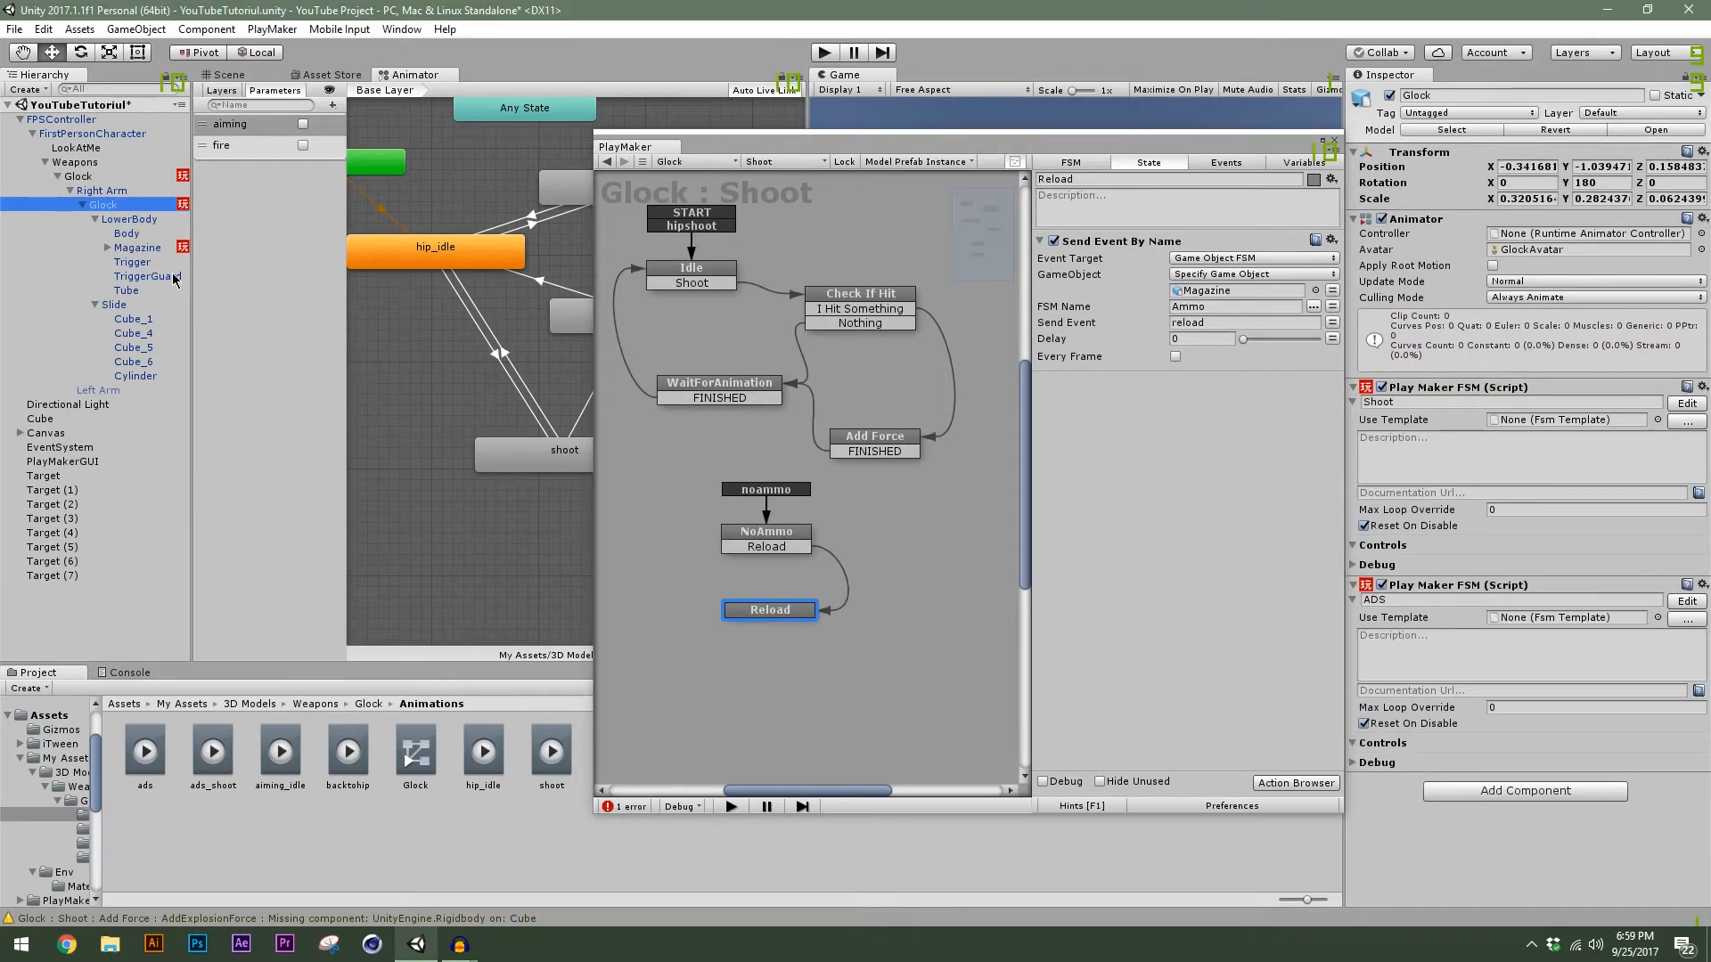
pyautogui.click(149, 252)
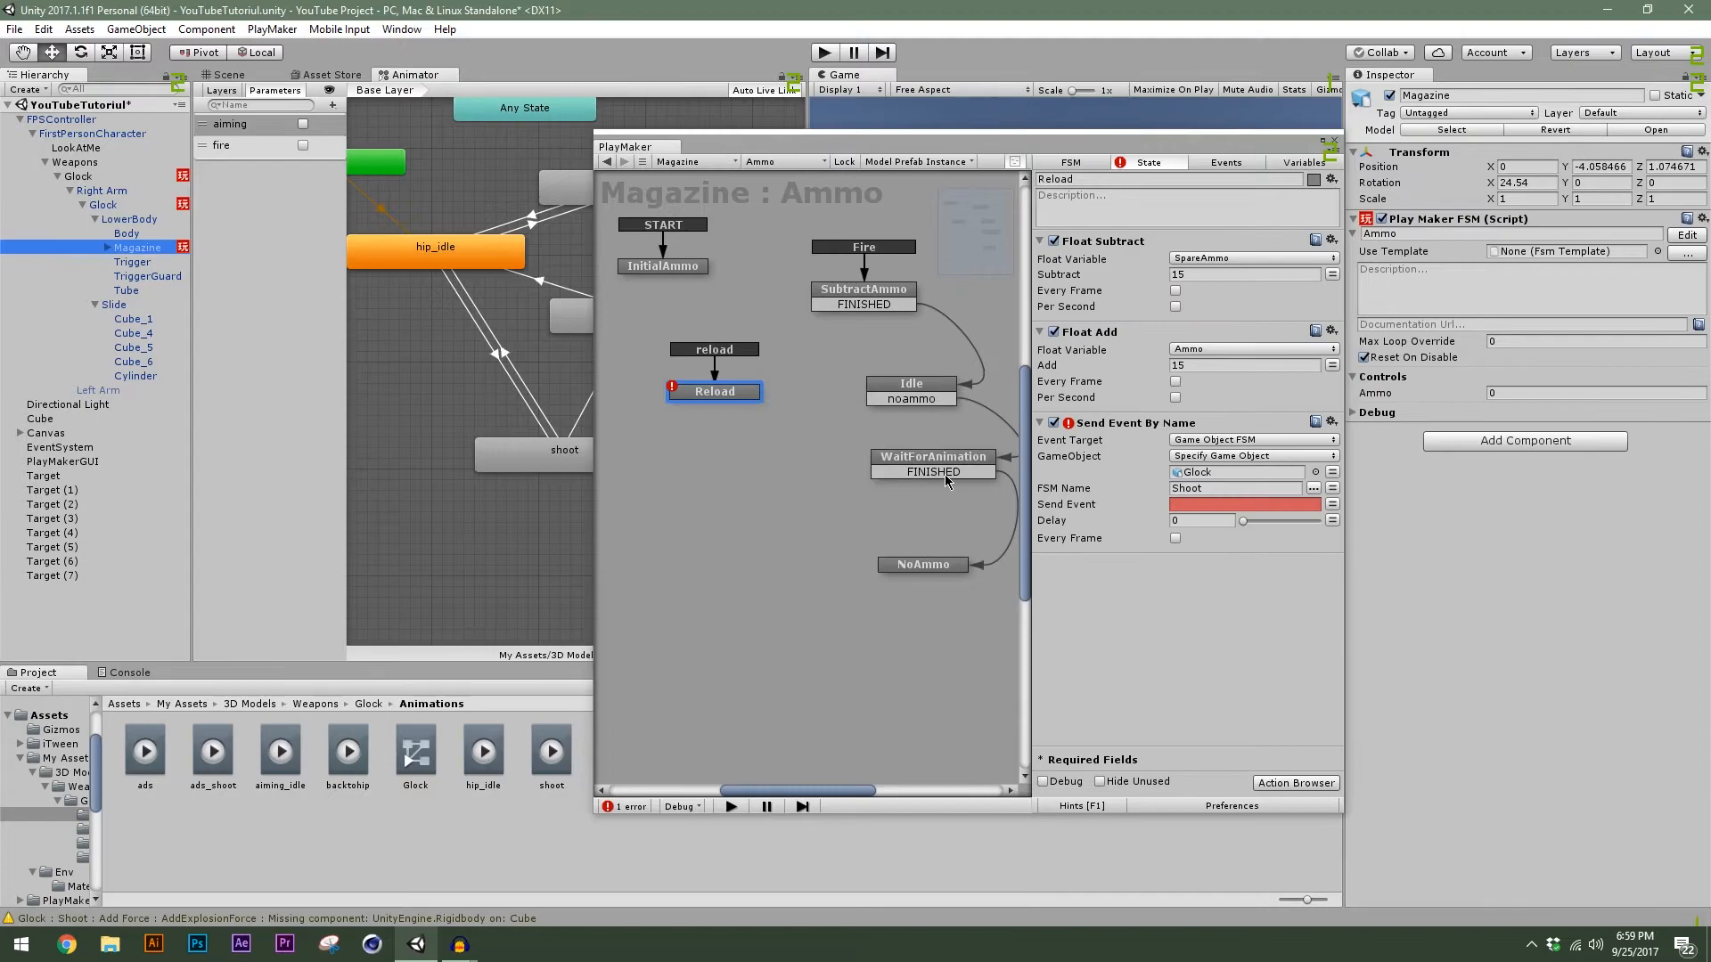
pyautogui.click(1207, 502)
pyautogui.write('hipshoot')
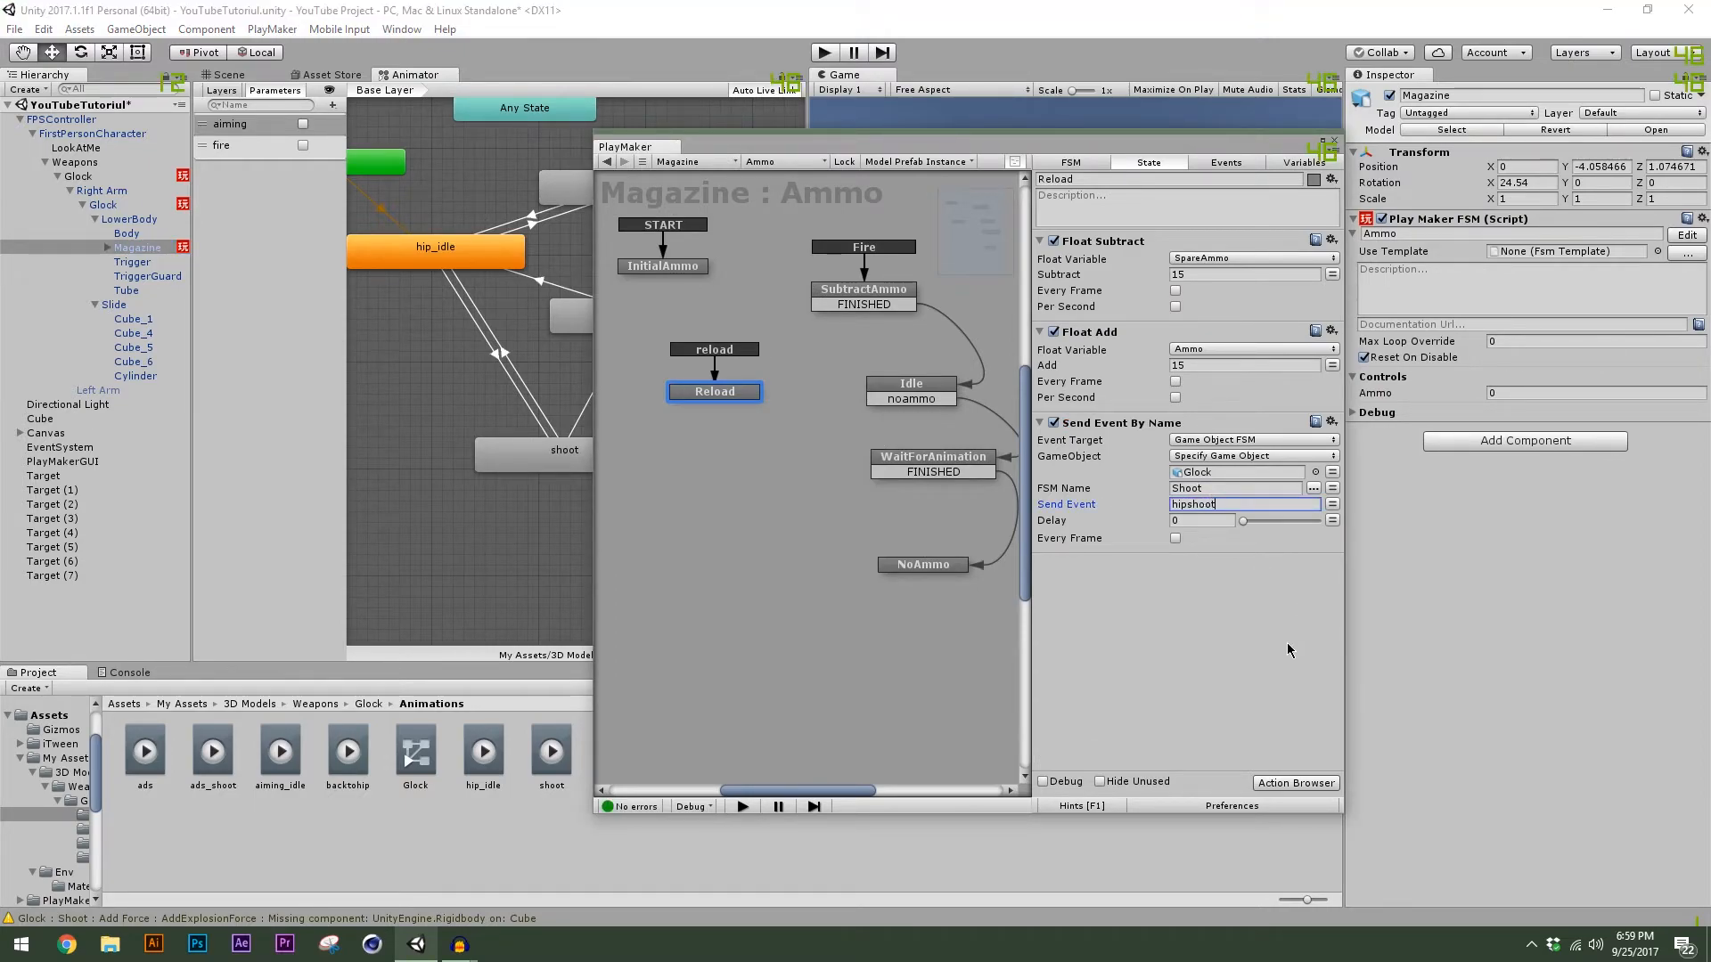
# Close the PlayMaker editor, run the game and fire the Glock until its magazine is empty.
pyautogui.moveTo(1054, 150); pyautogui.dragTo(957, 156)
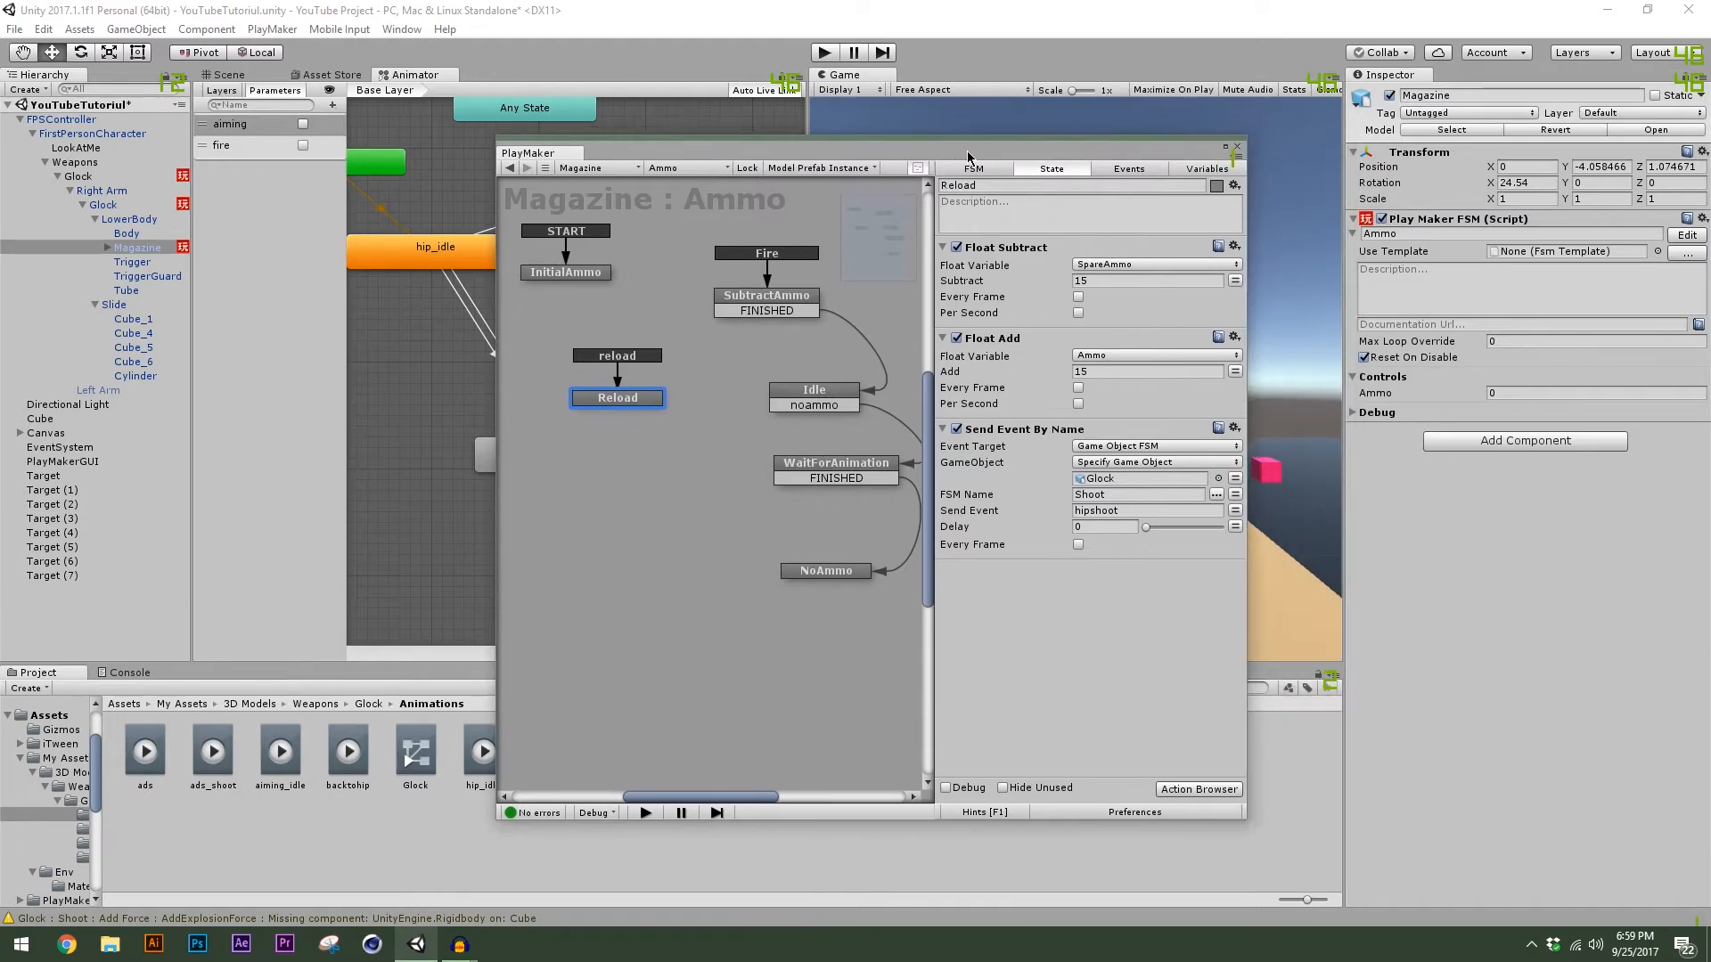
pyautogui.click(1239, 150)
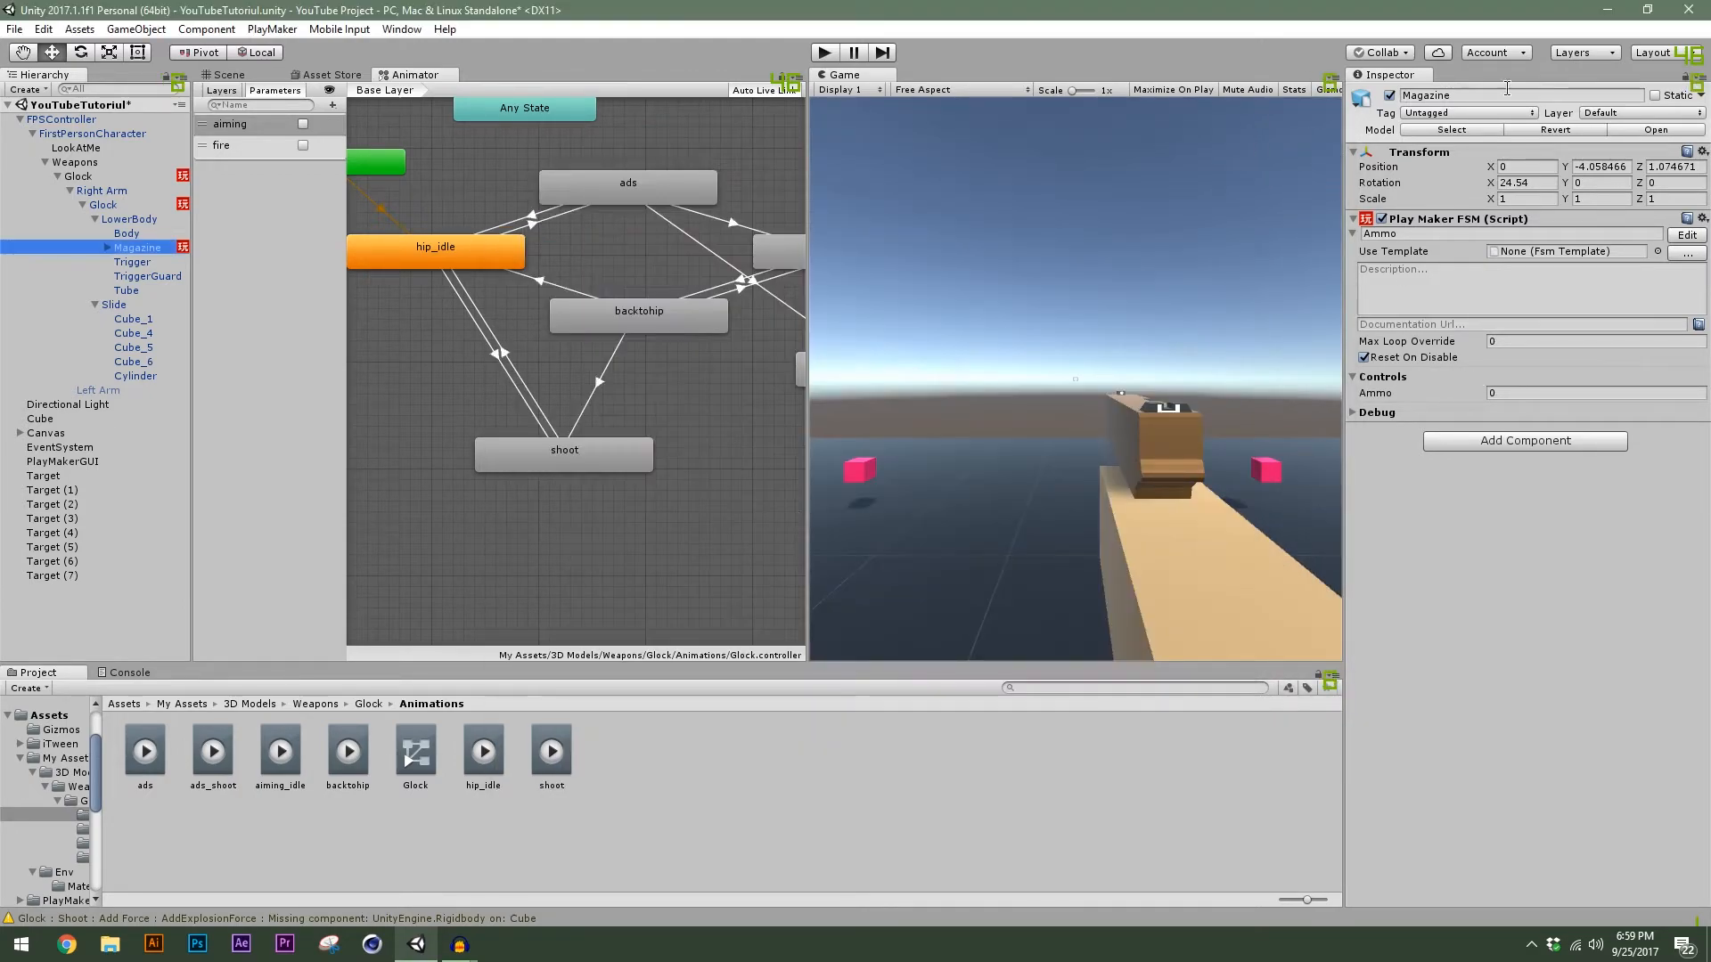
pyautogui.click(1684, 76)
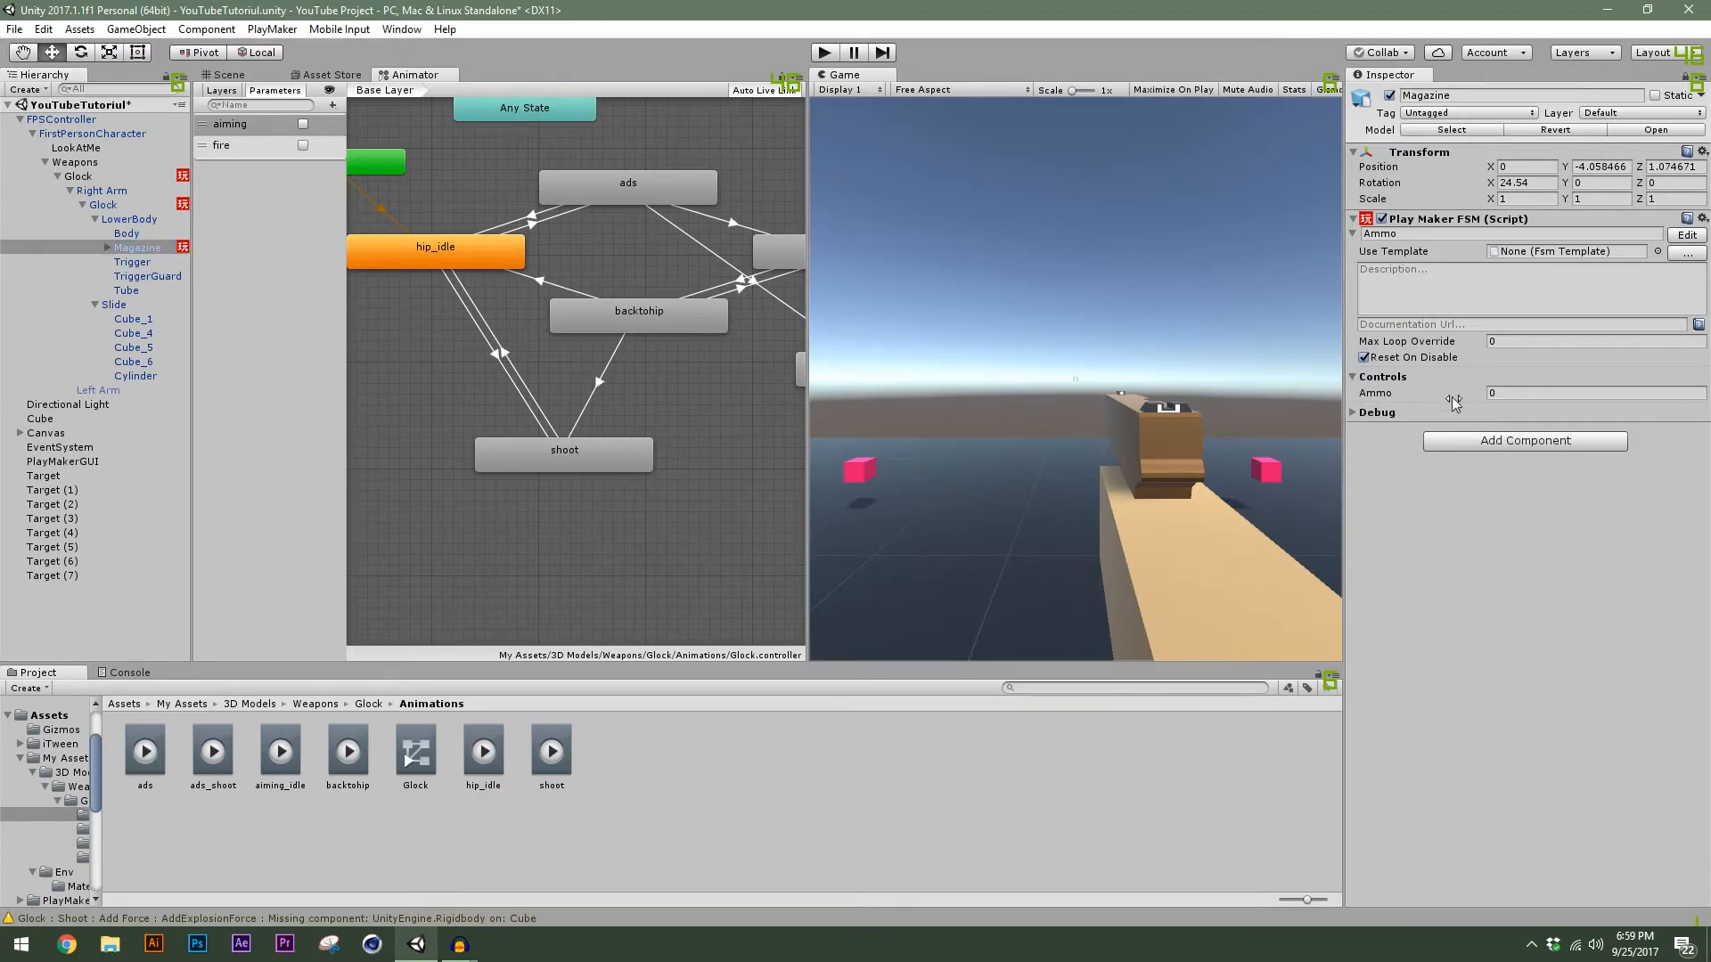
pyautogui.hotkey('ctrl', 'p')
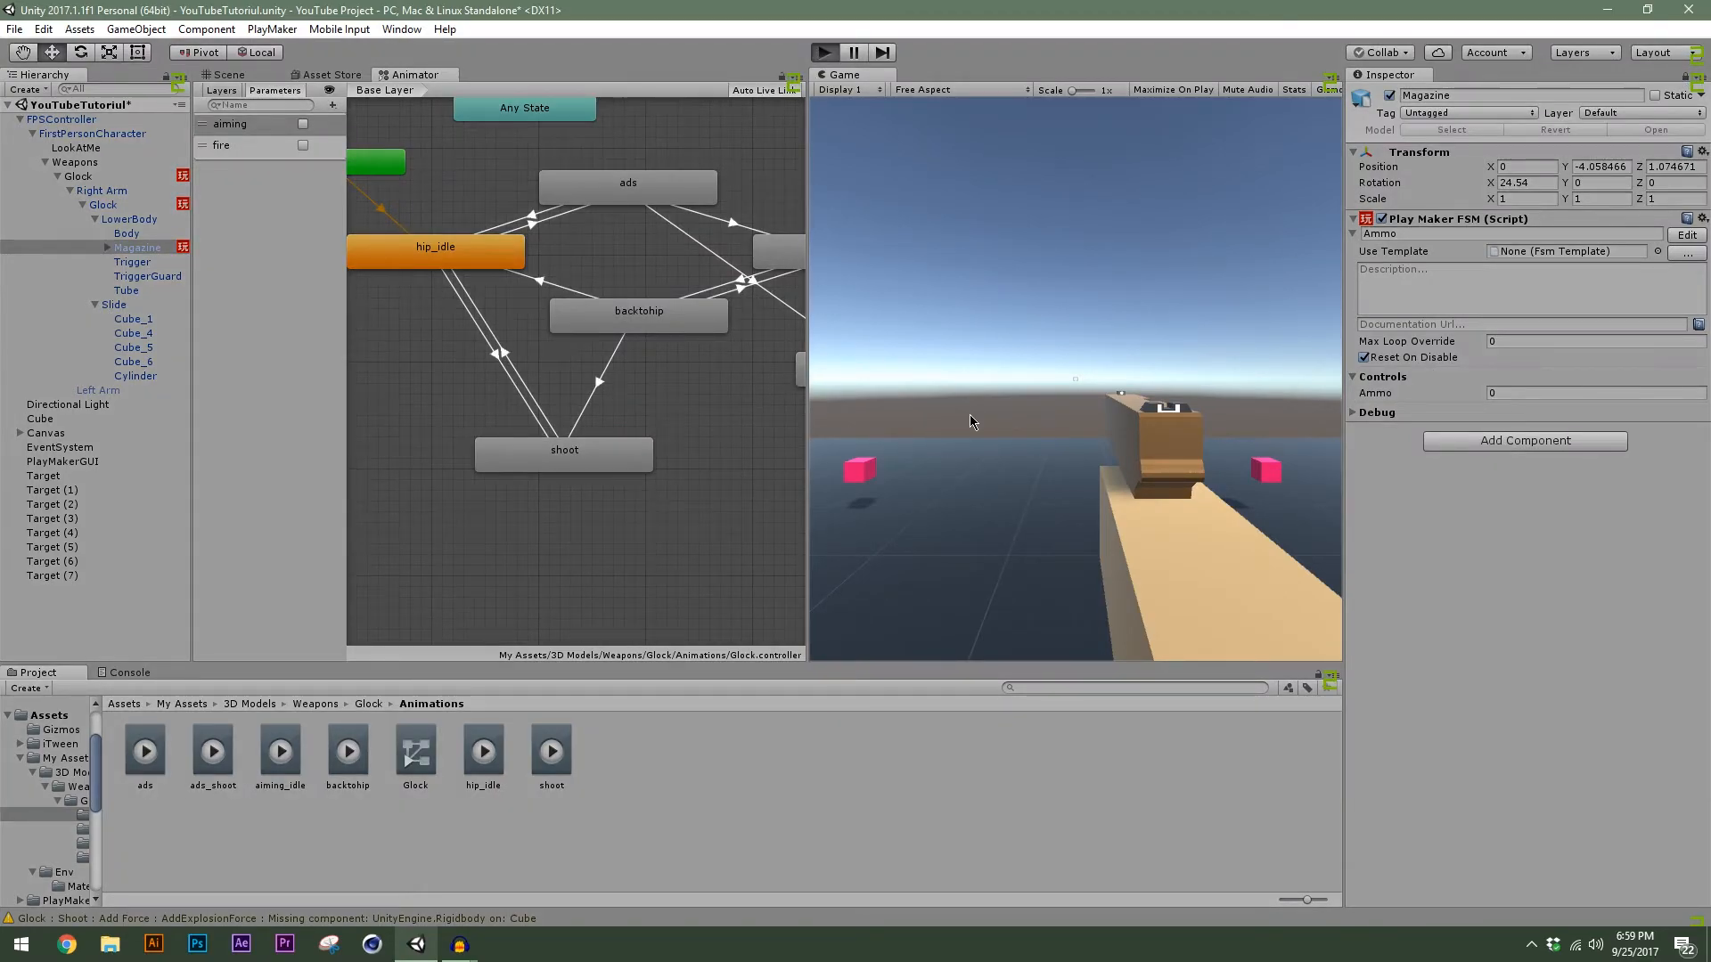
pyautogui.click(1075, 380)
pyautogui.click(1075, 379)
pyautogui.click(1076, 380)
pyautogui.click(1075, 380)
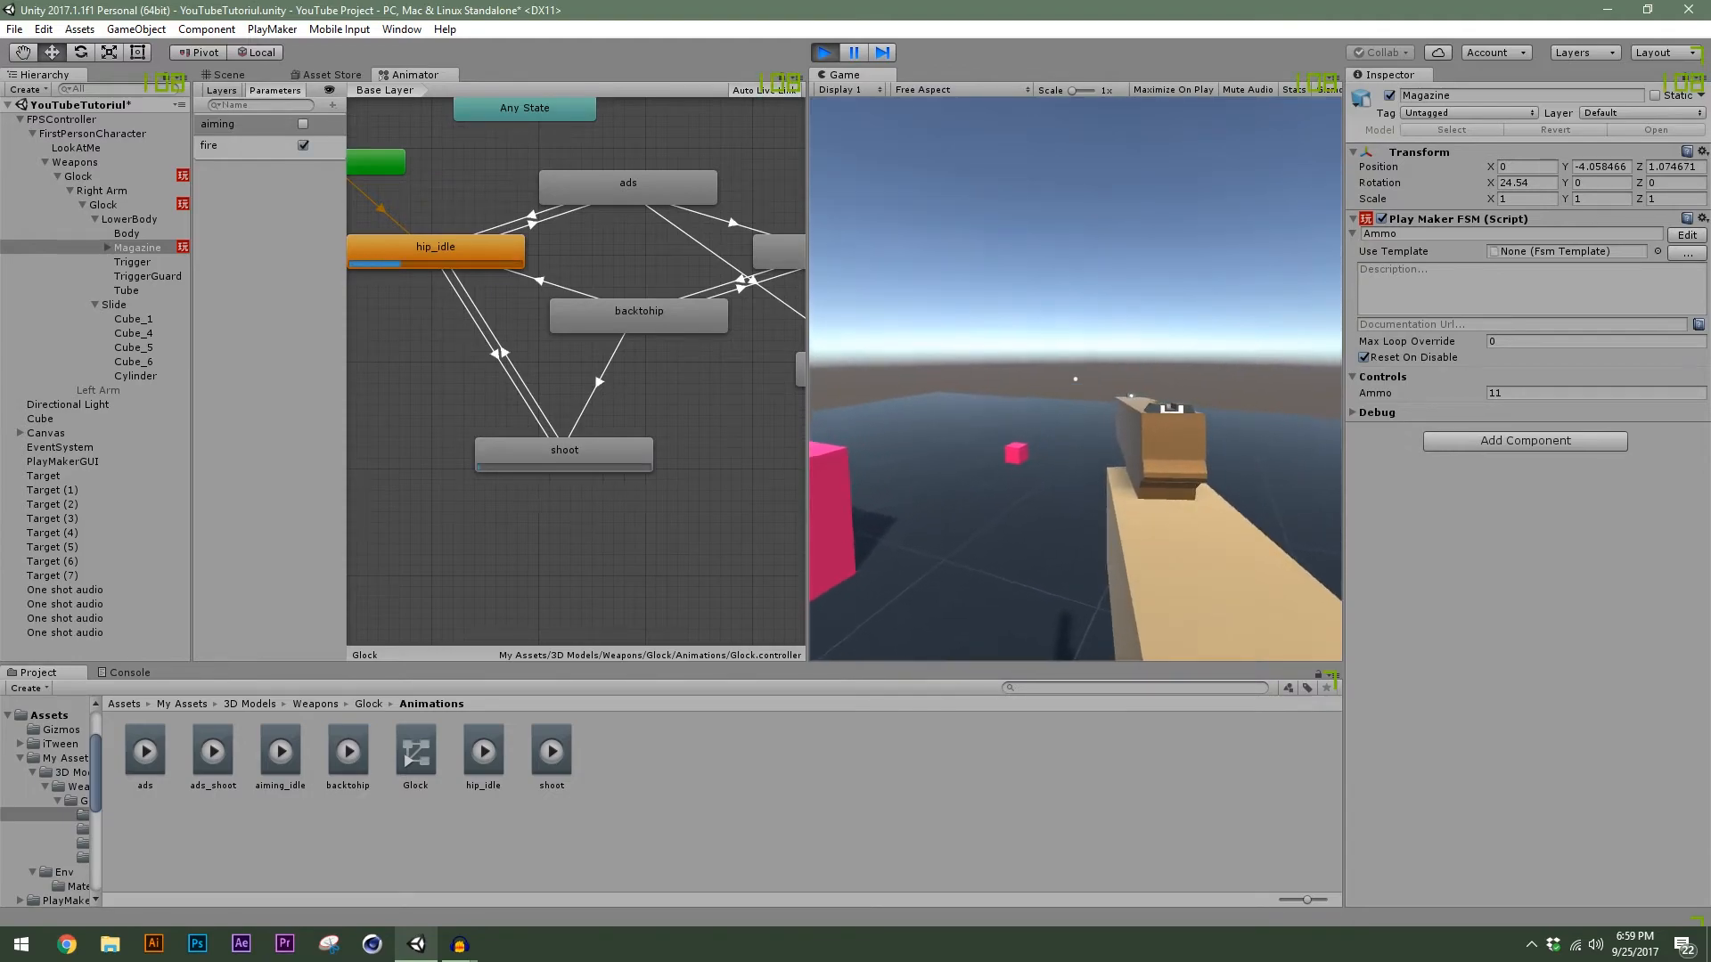
pyautogui.click(1076, 380)
pyautogui.click(1075, 380)
pyautogui.click(1075, 380)
pyautogui.click(1075, 379)
pyautogui.click(1075, 380)
pyautogui.click(1075, 379)
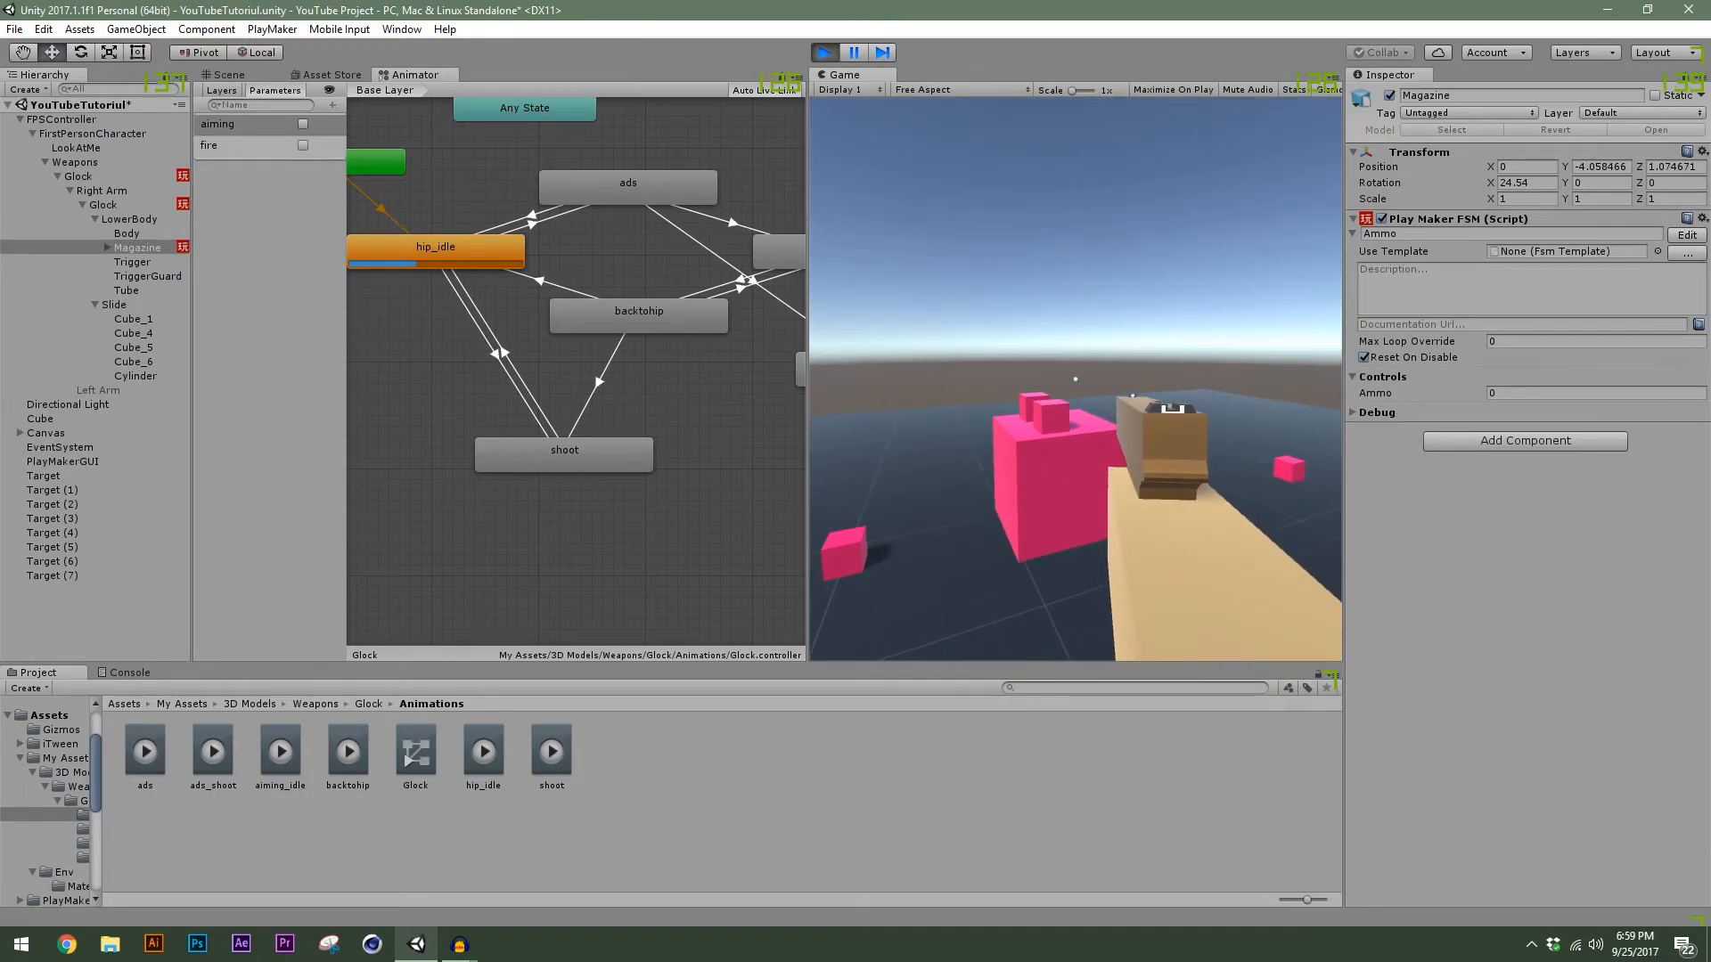
# Test reloading by repeatedly refilling and emptying the magazine in the running game, and stop play mode.
pyautogui.press('r')
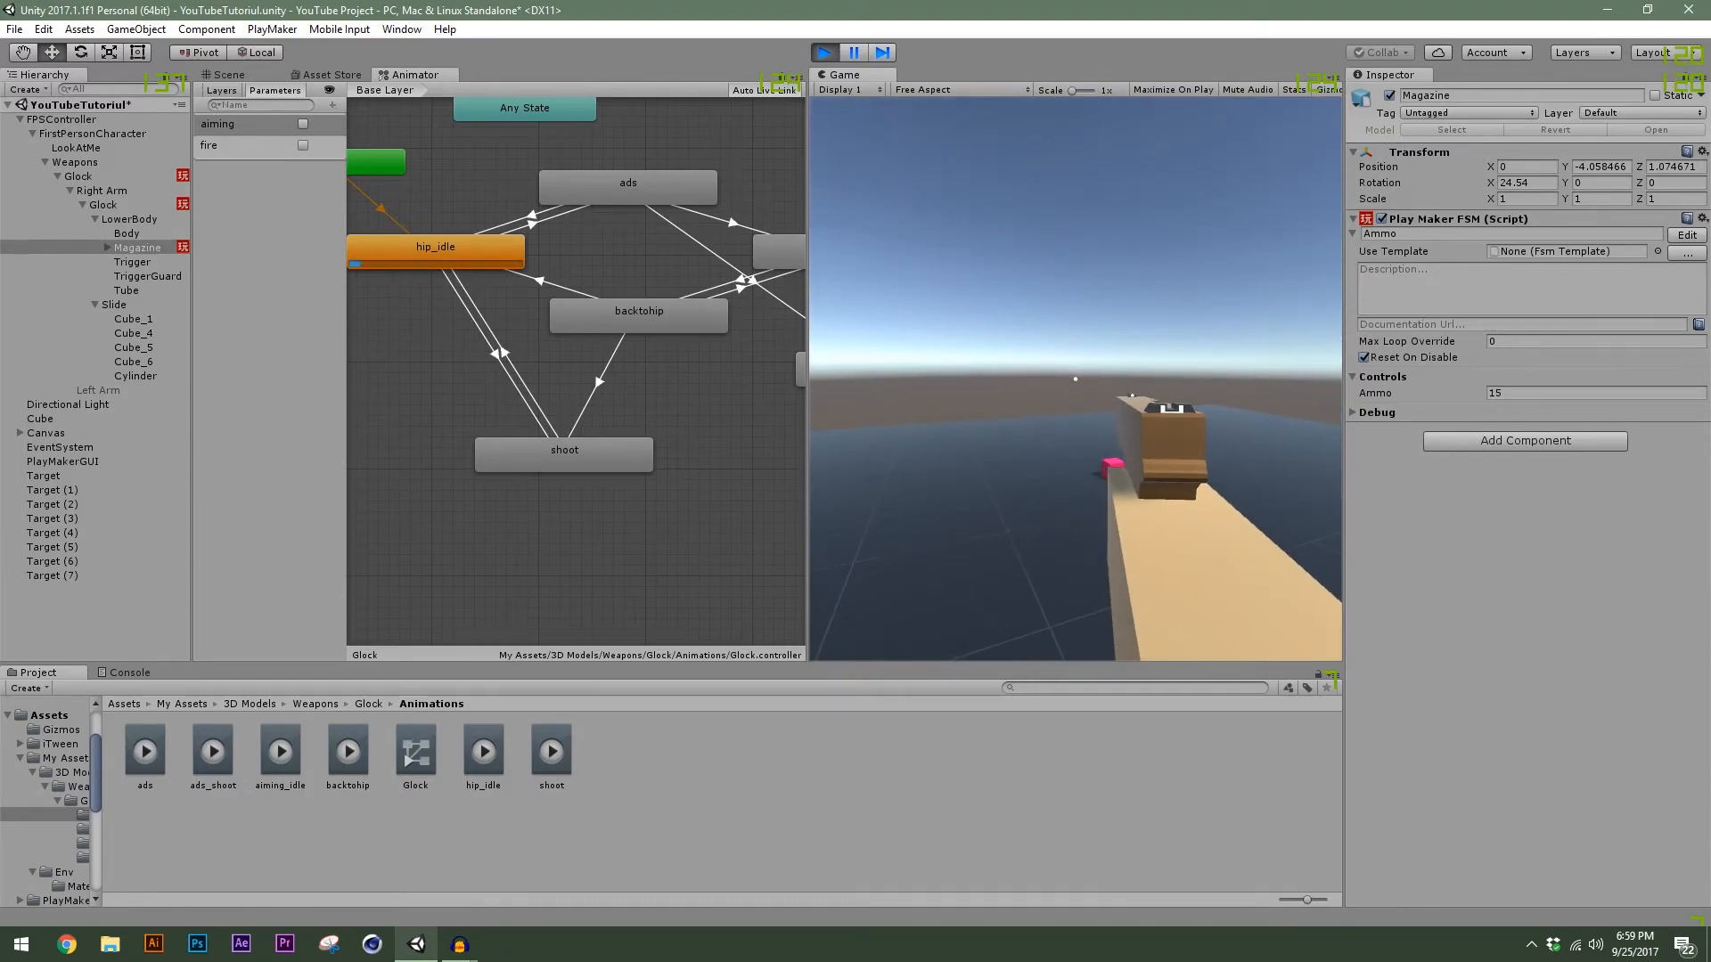
pyautogui.click(1076, 379)
pyautogui.click(1076, 380)
pyautogui.click(1076, 379)
pyautogui.click(1075, 380)
pyautogui.click(1075, 379)
pyautogui.click(1076, 379)
pyautogui.click(1075, 380)
pyautogui.click(1076, 380)
pyautogui.click(1076, 379)
pyautogui.click(1075, 380)
pyautogui.click(1076, 380)
pyautogui.click(1076, 379)
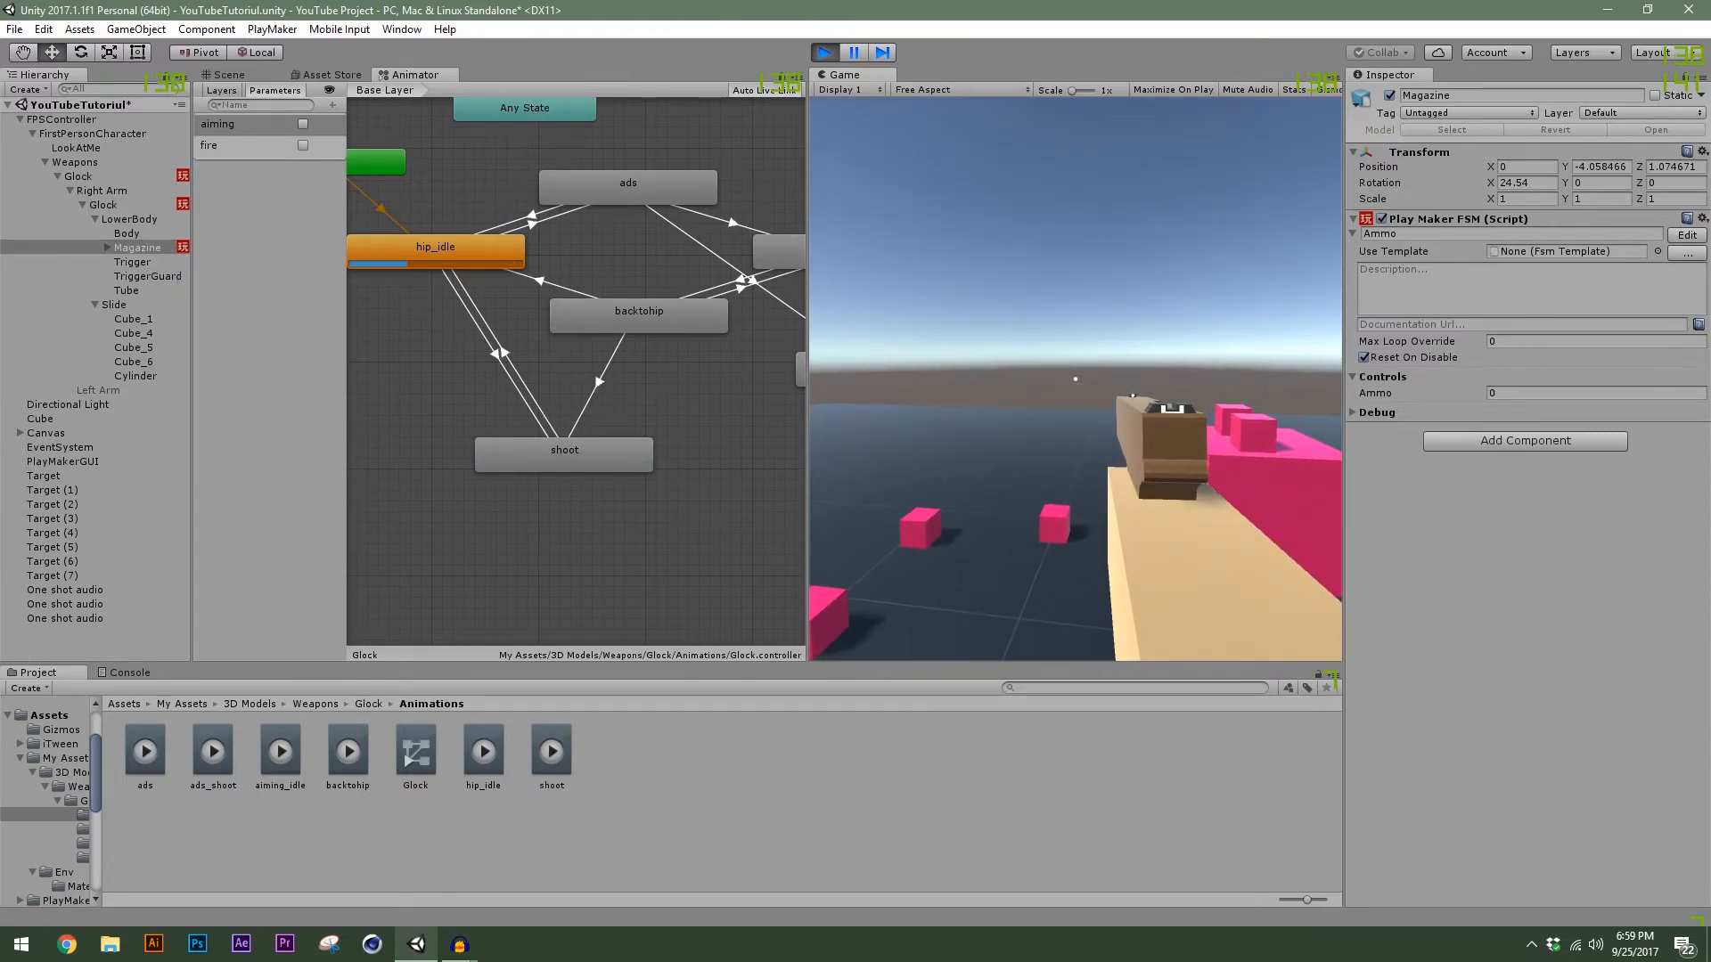
pyautogui.press('r')
pyautogui.click(1076, 380)
pyautogui.click(1075, 380)
pyautogui.click(1075, 379)
pyautogui.click(1076, 380)
pyautogui.click(1075, 380)
pyautogui.click(1075, 380)
pyautogui.click(1075, 379)
pyautogui.click(1075, 379)
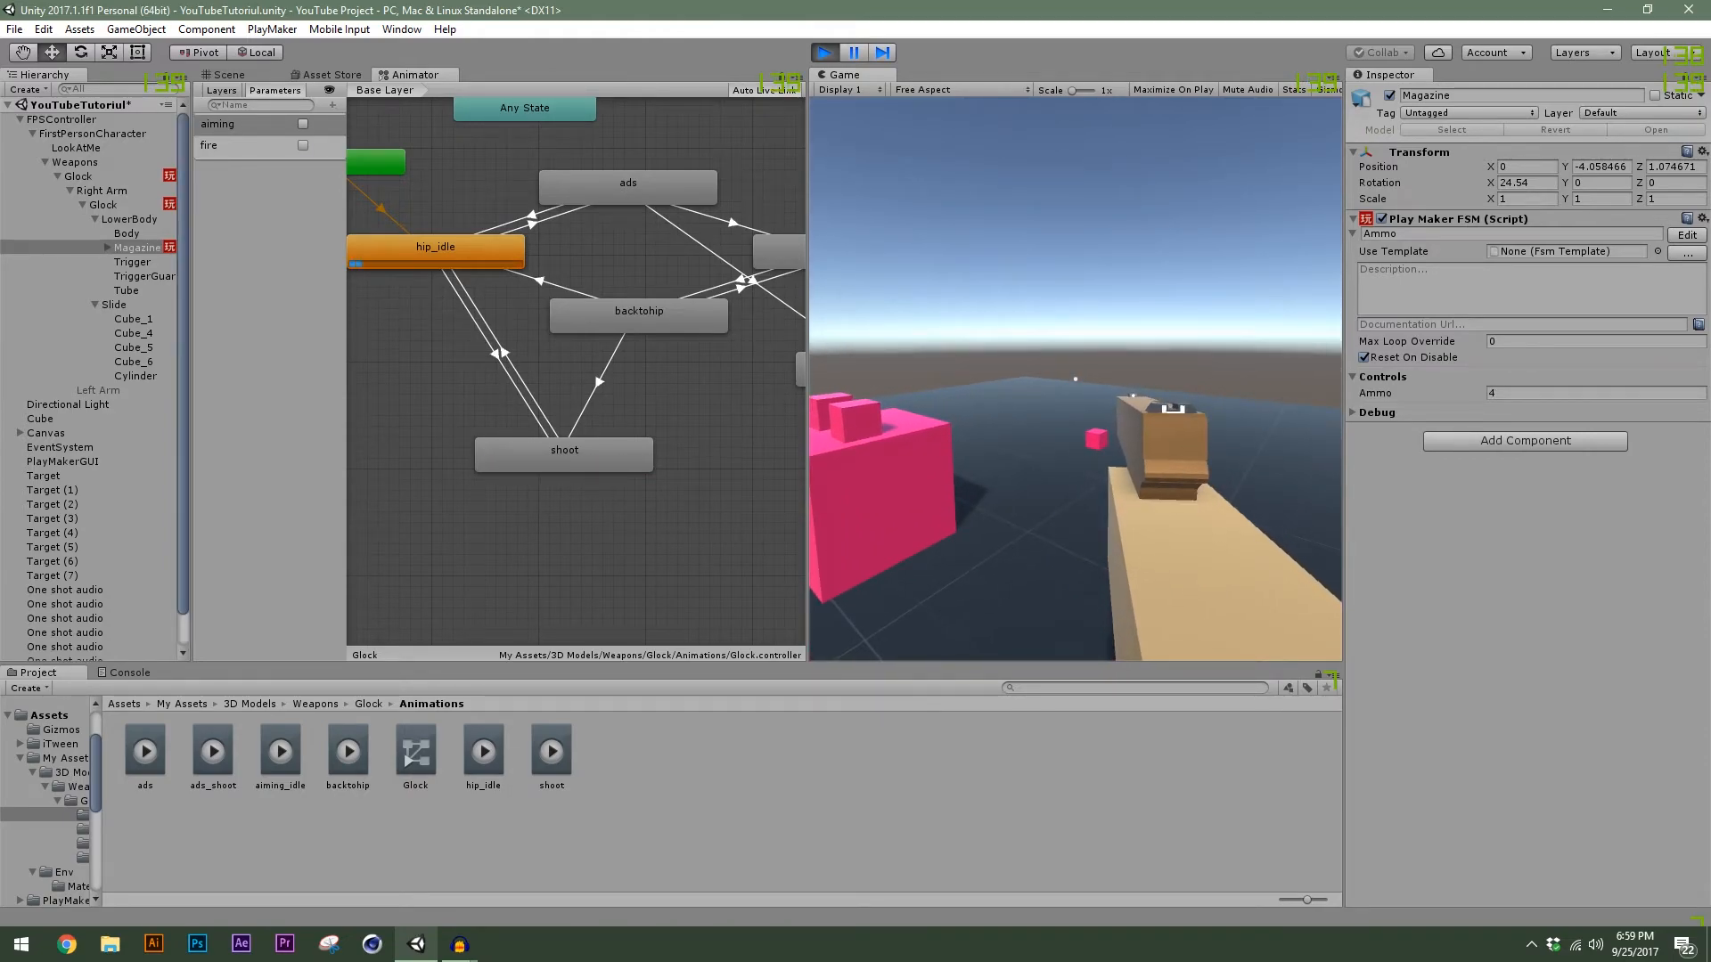
pyautogui.press('r')
pyautogui.click(1076, 379)
pyautogui.click(1076, 380)
pyautogui.click(1076, 379)
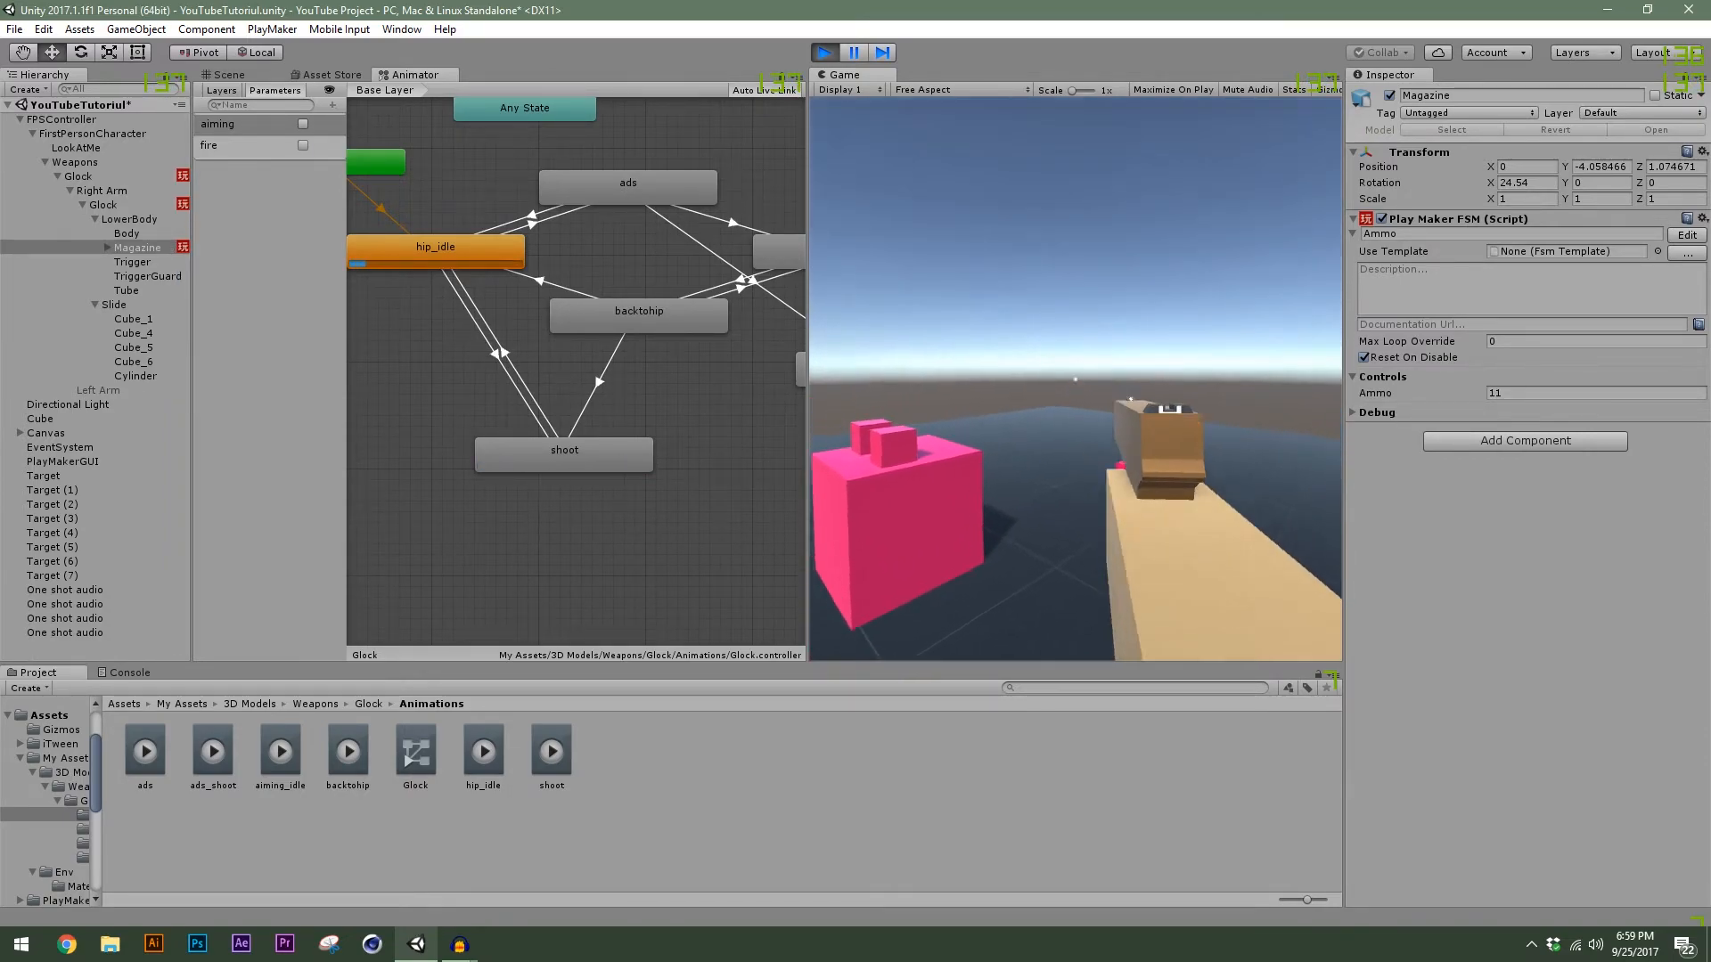
pyautogui.click(1075, 380)
pyautogui.click(1076, 380)
pyautogui.click(1076, 380)
pyautogui.press('r')
pyautogui.click(1076, 380)
pyautogui.click(1076, 379)
pyautogui.click(1076, 380)
pyautogui.click(1075, 379)
pyautogui.click(1075, 380)
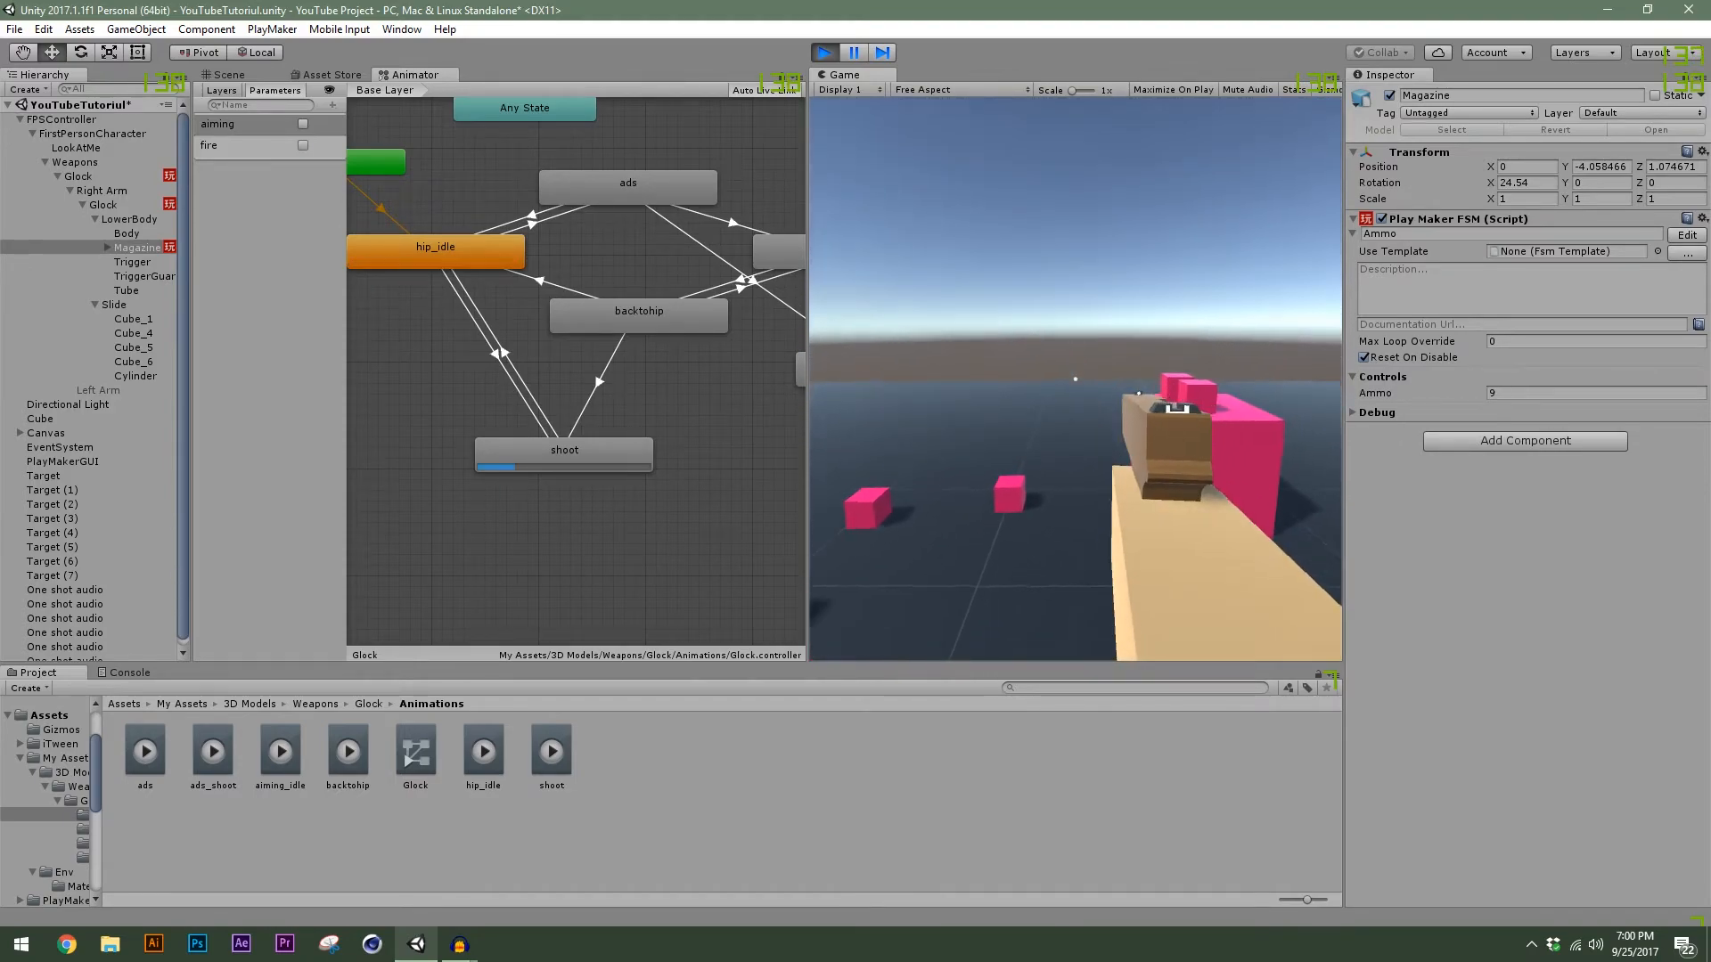
pyautogui.click(1076, 379)
pyautogui.click(1075, 380)
pyautogui.click(1076, 379)
pyautogui.click(1075, 379)
pyautogui.click(1075, 379)
pyautogui.click(1075, 380)
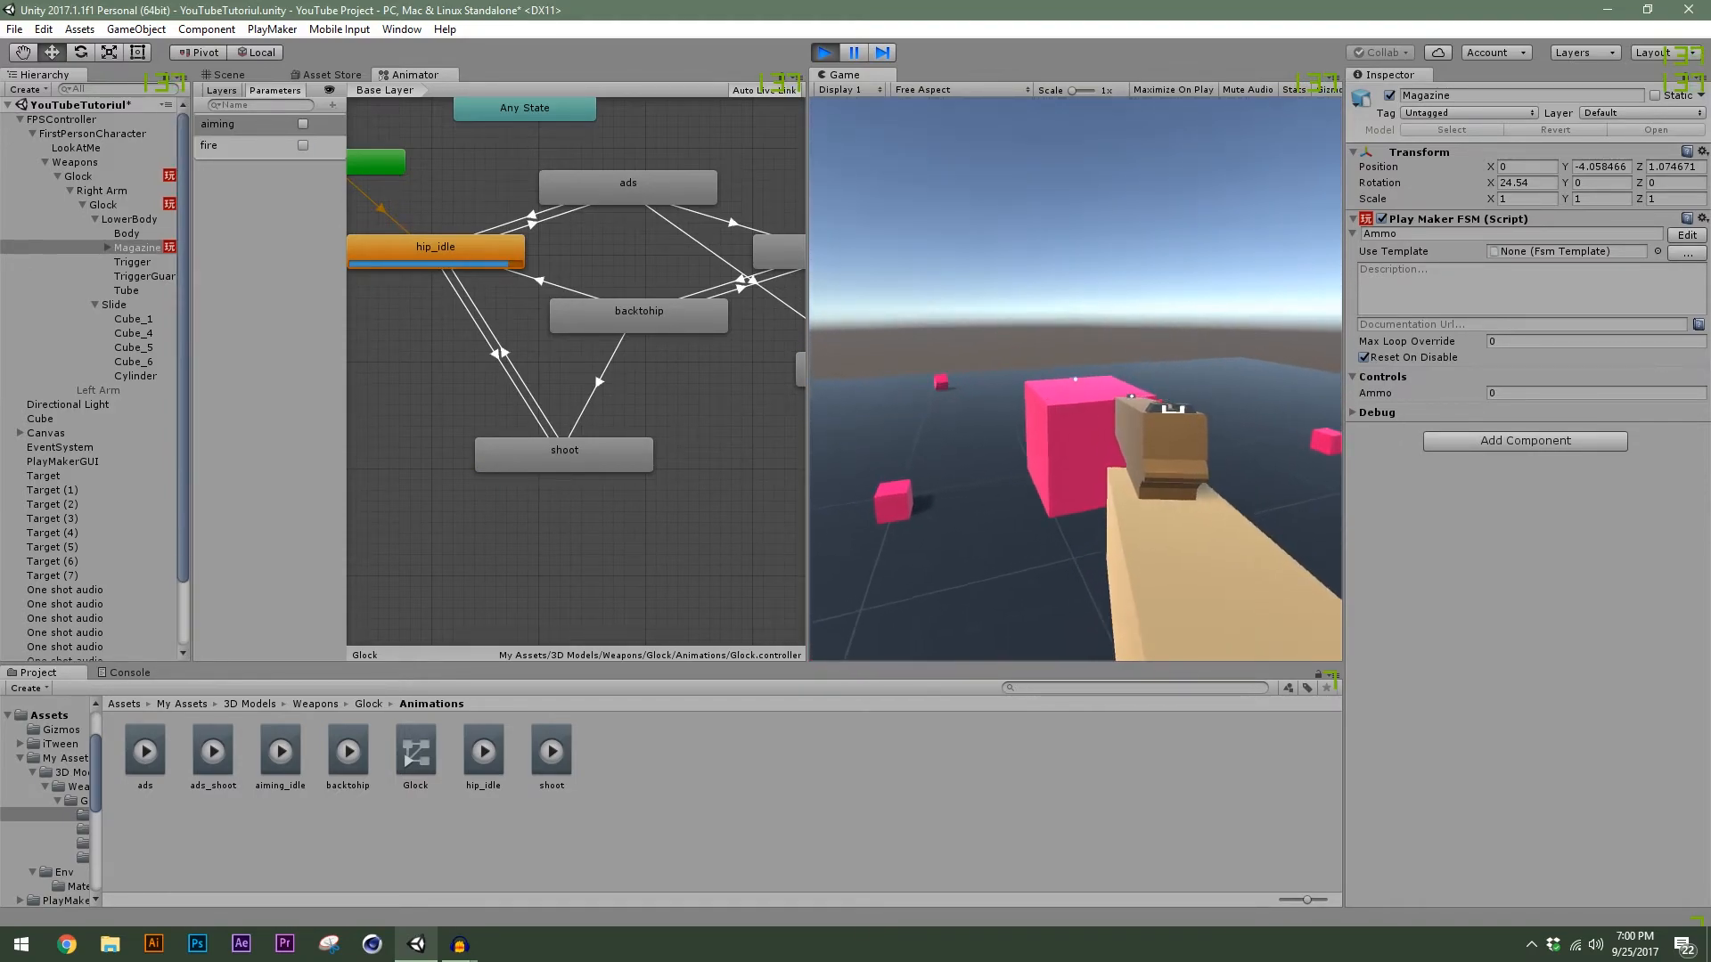
pyautogui.press('r')
pyautogui.press('Escape')
pyautogui.click(824, 52)
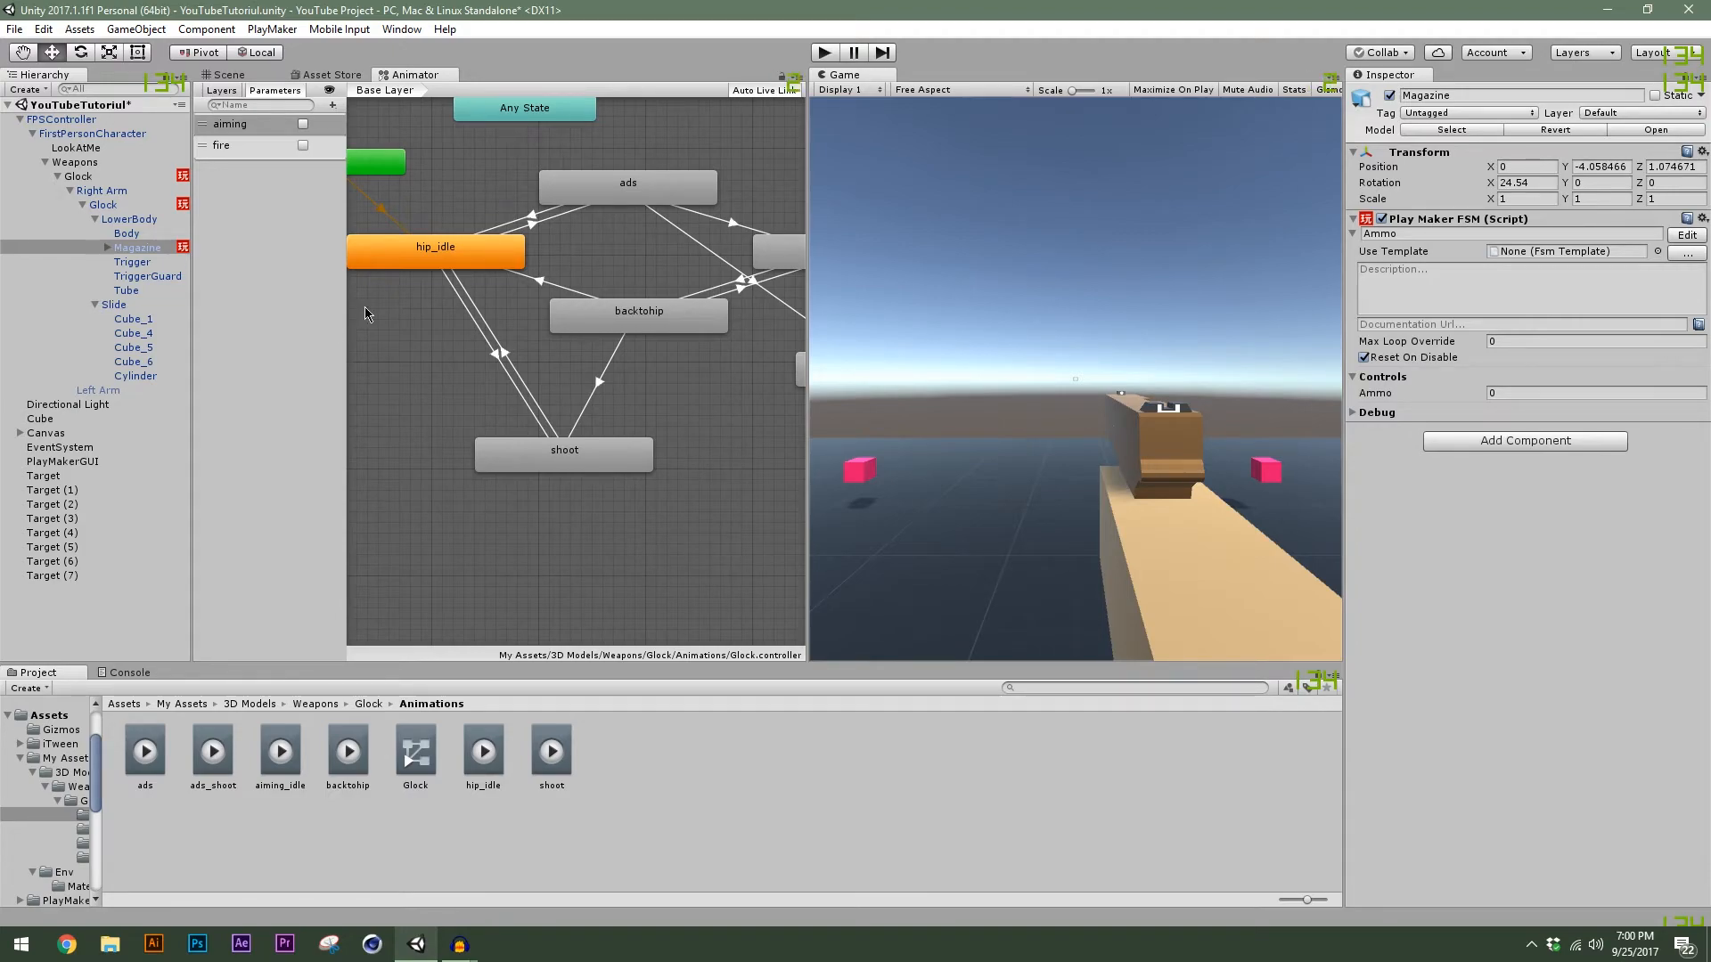
# Widen the Animator panel slightly and open the Reload state of the Magazine's Ammo FSM for editing.
pyautogui.moveTo(811, 212); pyautogui.dragTo(872, 214)
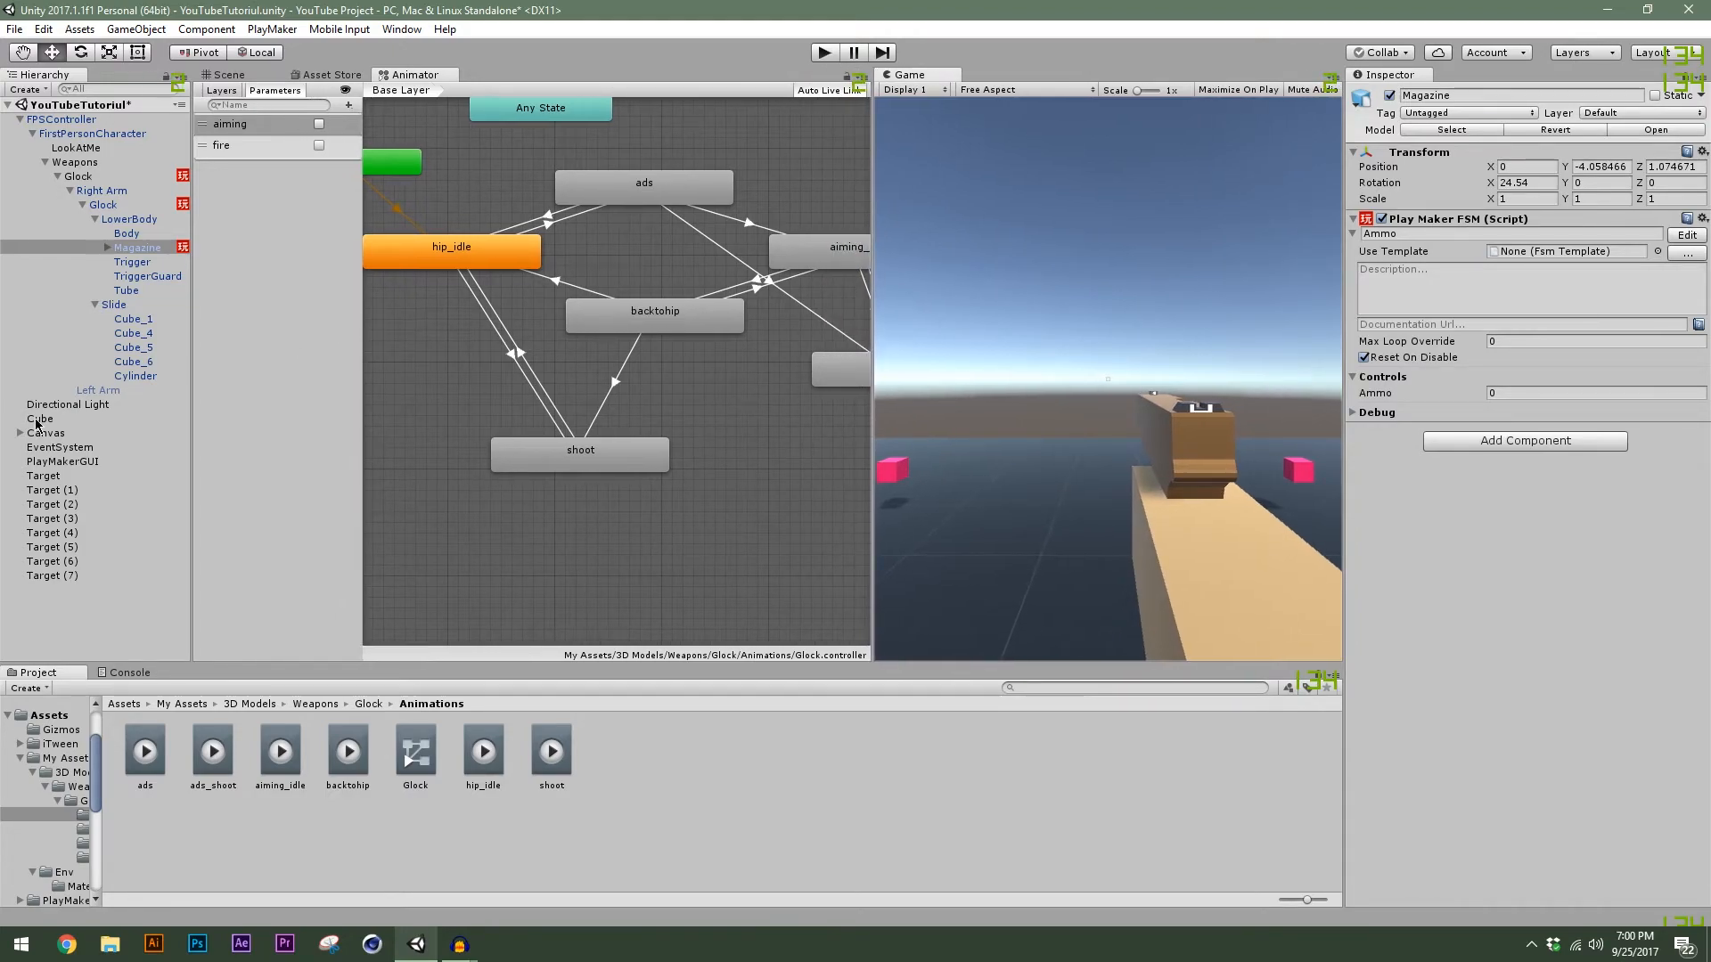
pyautogui.click(130, 249)
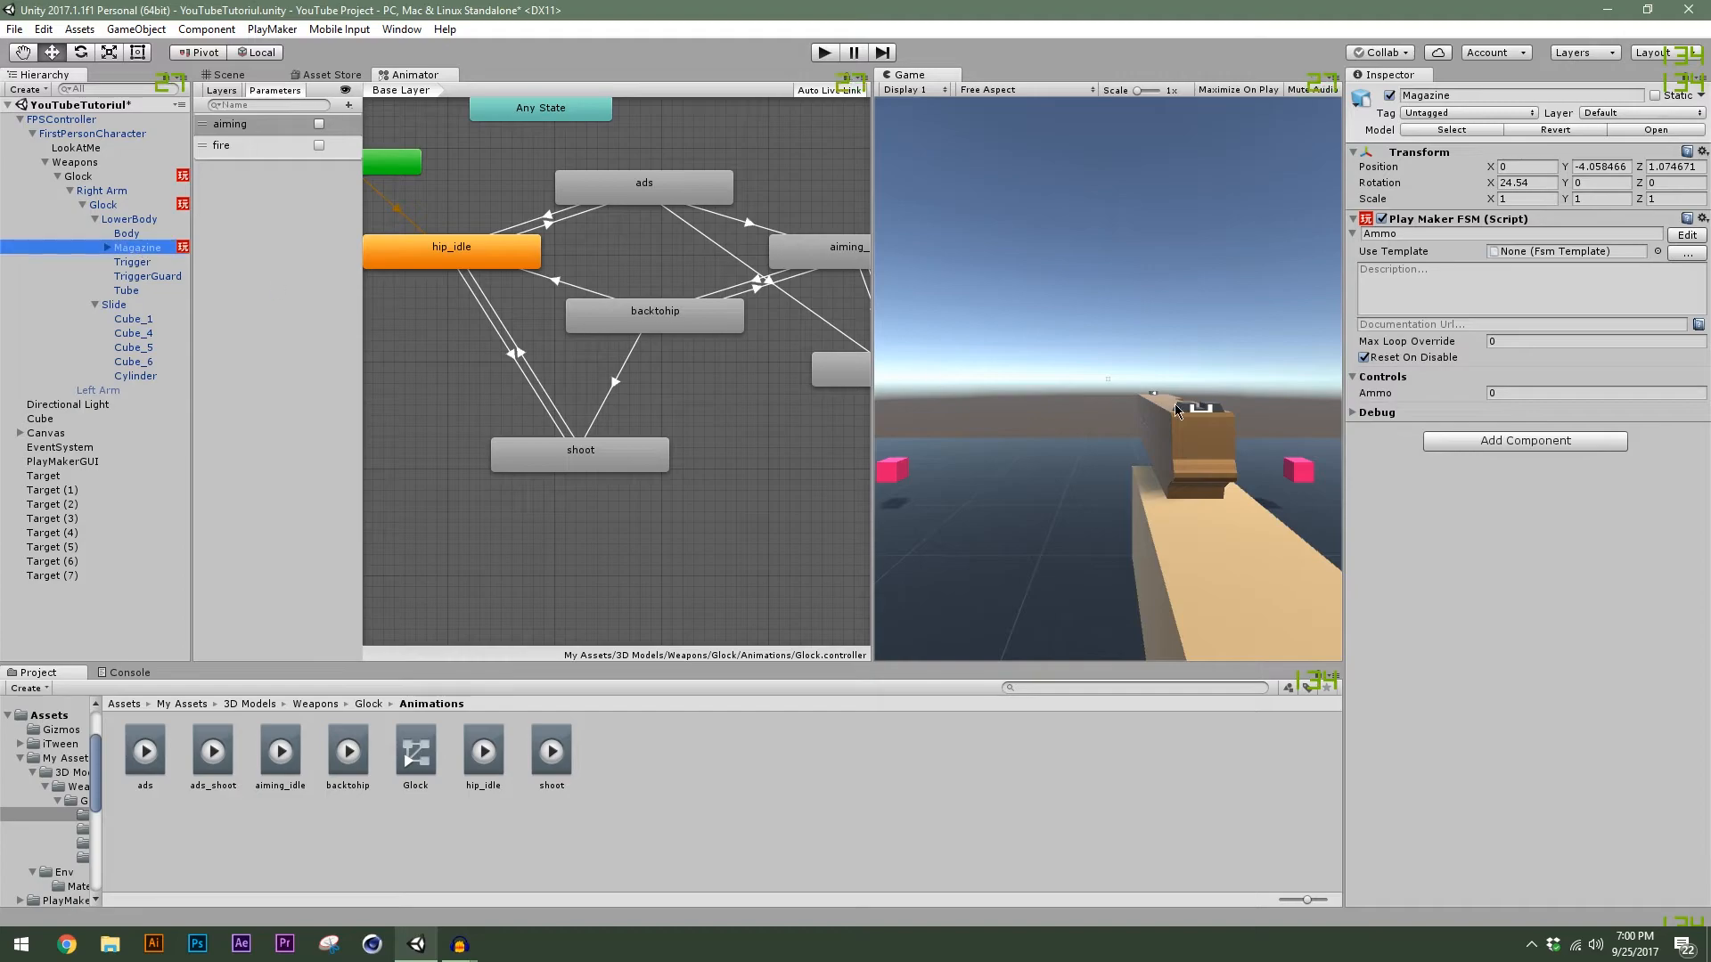
pyautogui.click(1687, 235)
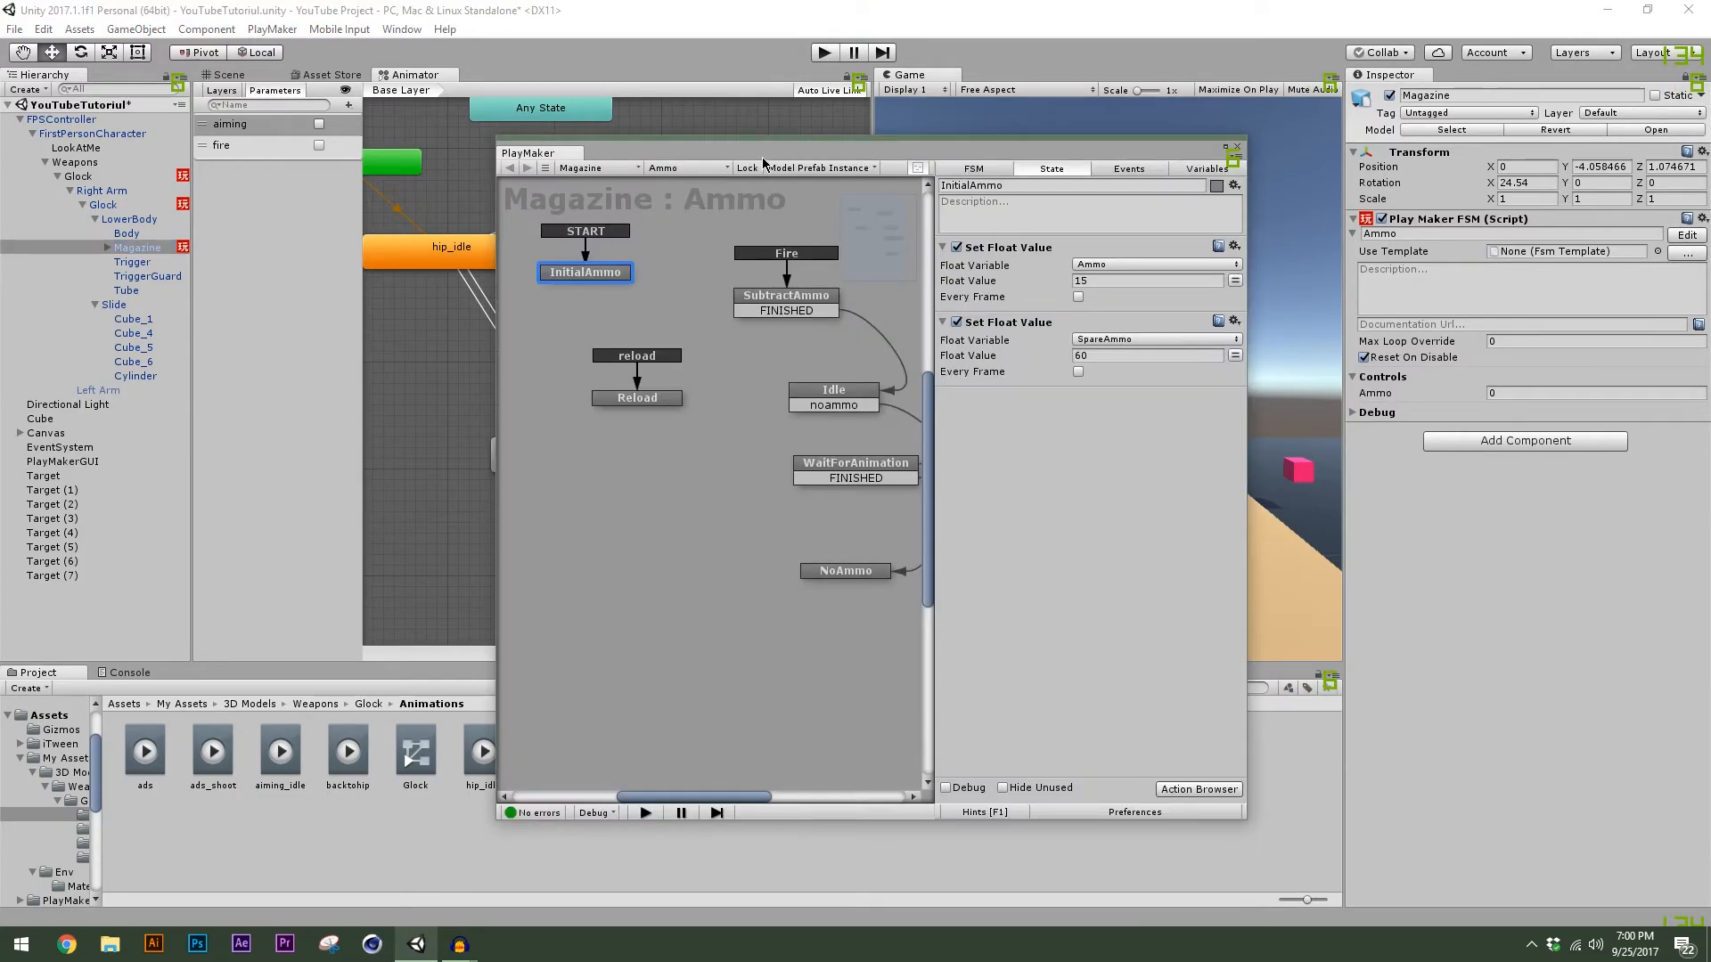
pyautogui.moveTo(764, 163); pyautogui.dragTo(805, 172)
pyautogui.click(687, 407)
# Add a Float Compare action to the Reload state and place it between Float Subtract and Float Add.
pyautogui.click(1240, 797)
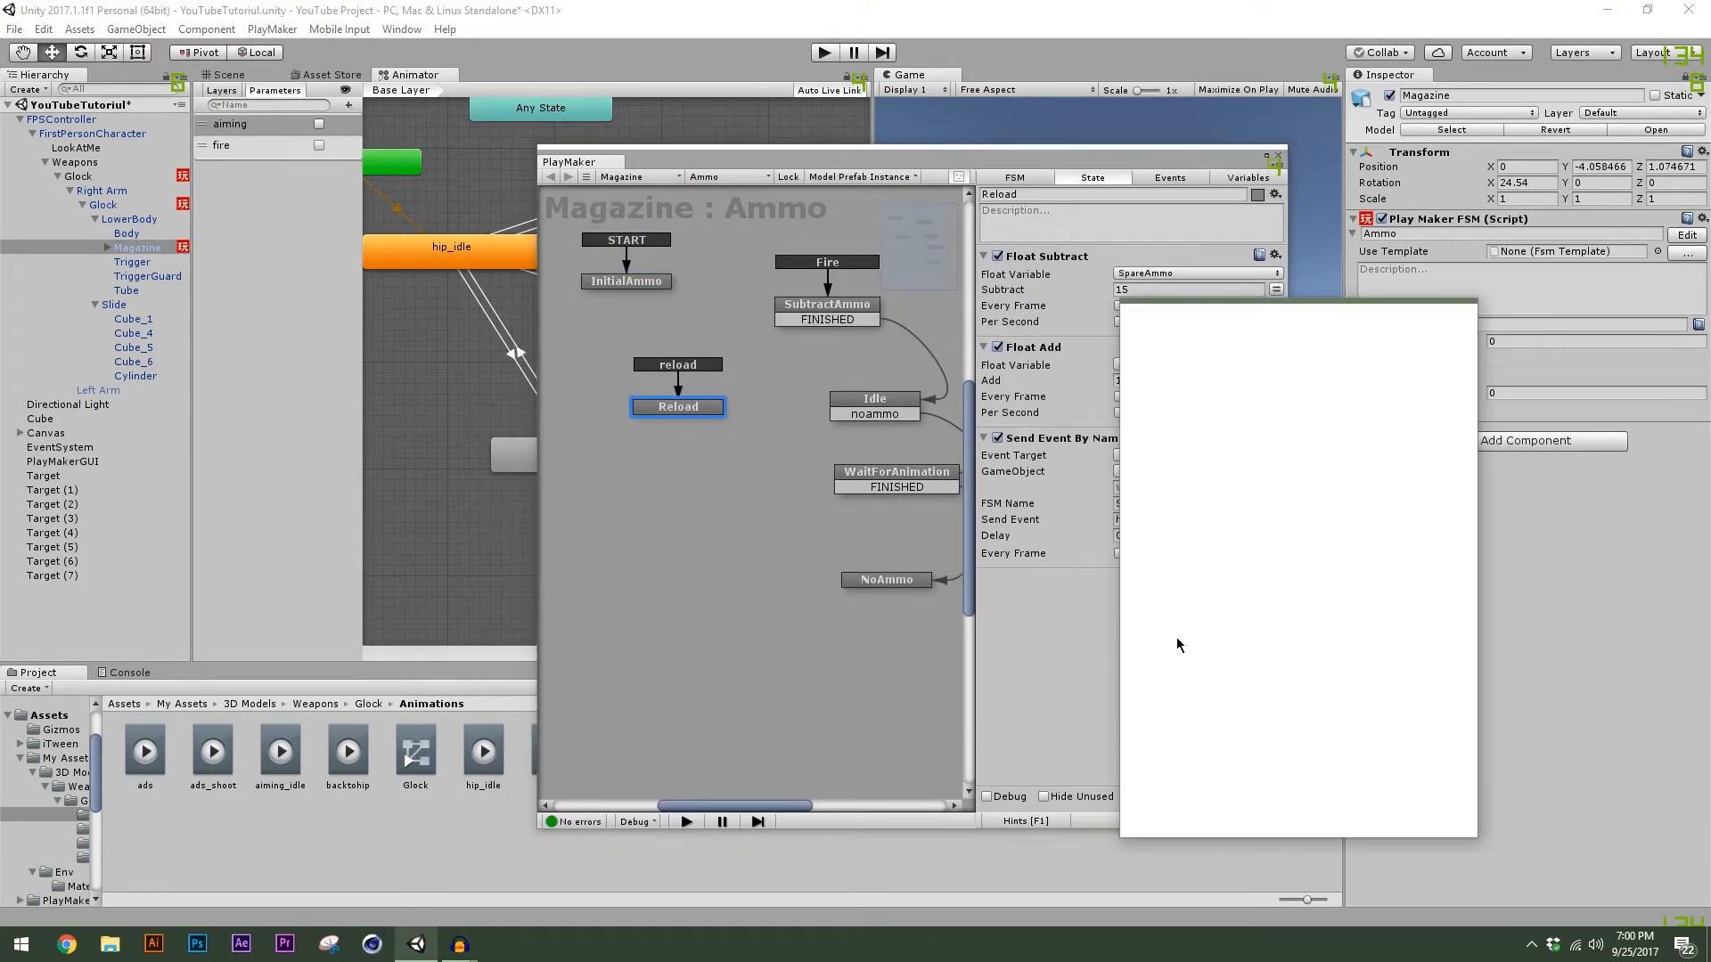
pyautogui.write('flaor')
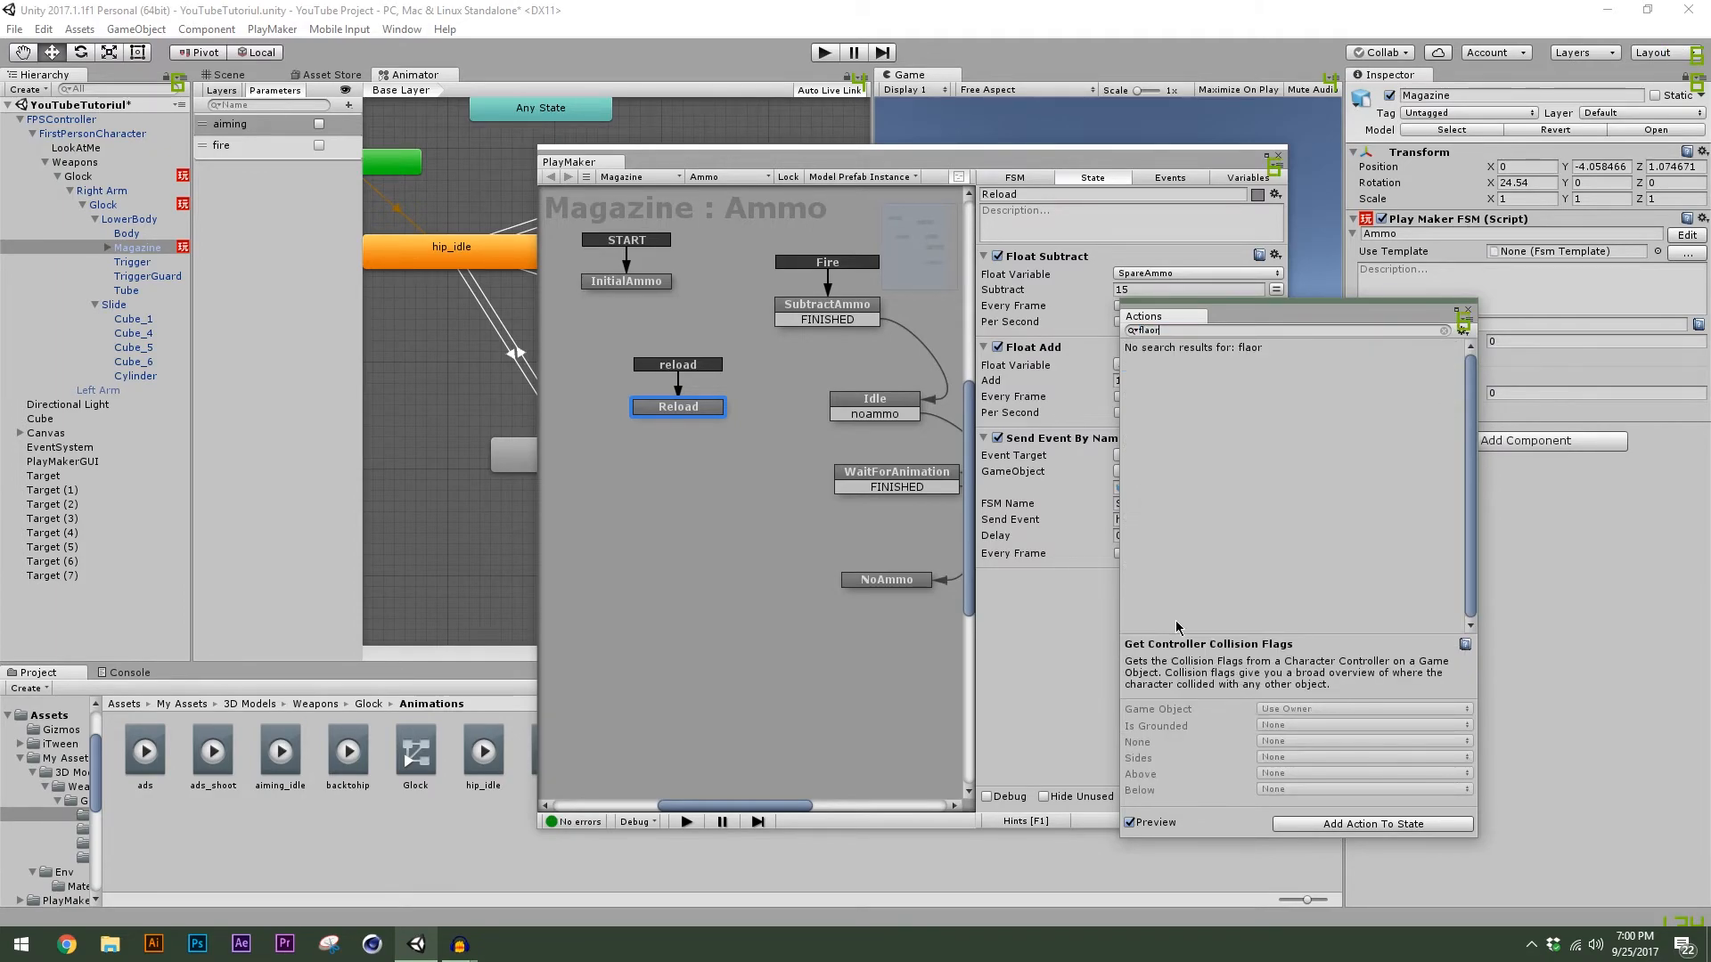
pyautogui.press('BackSpace')
pyautogui.press('BackSpace')
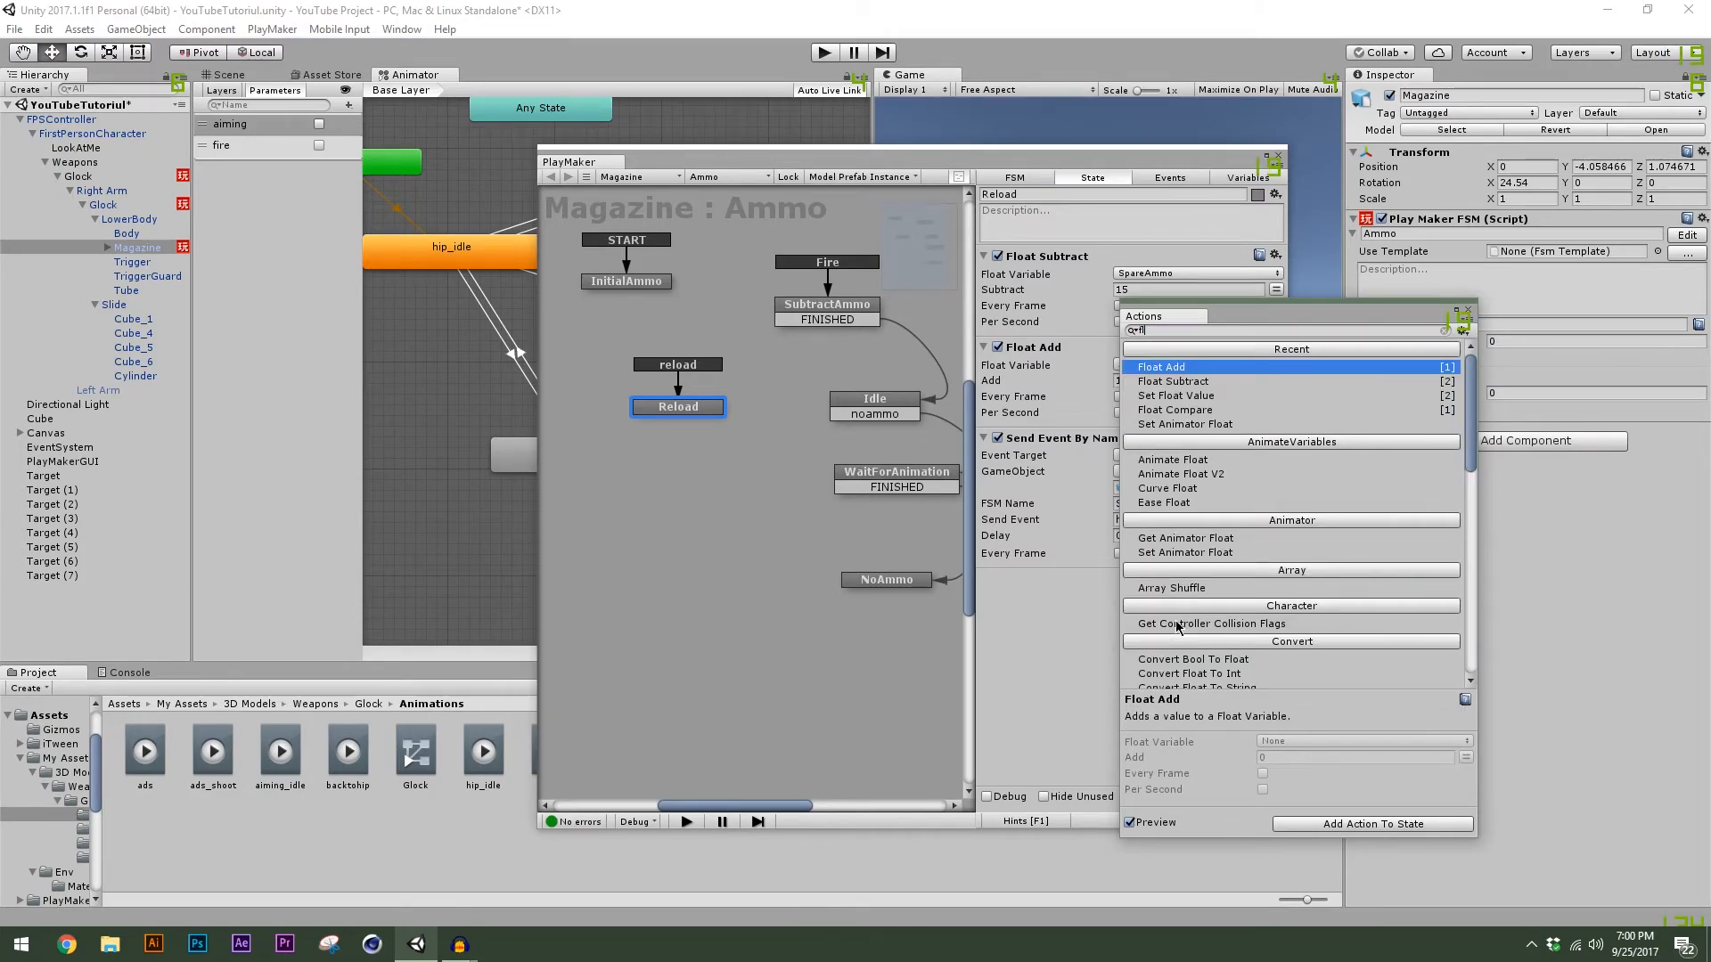
pyautogui.write('oat')
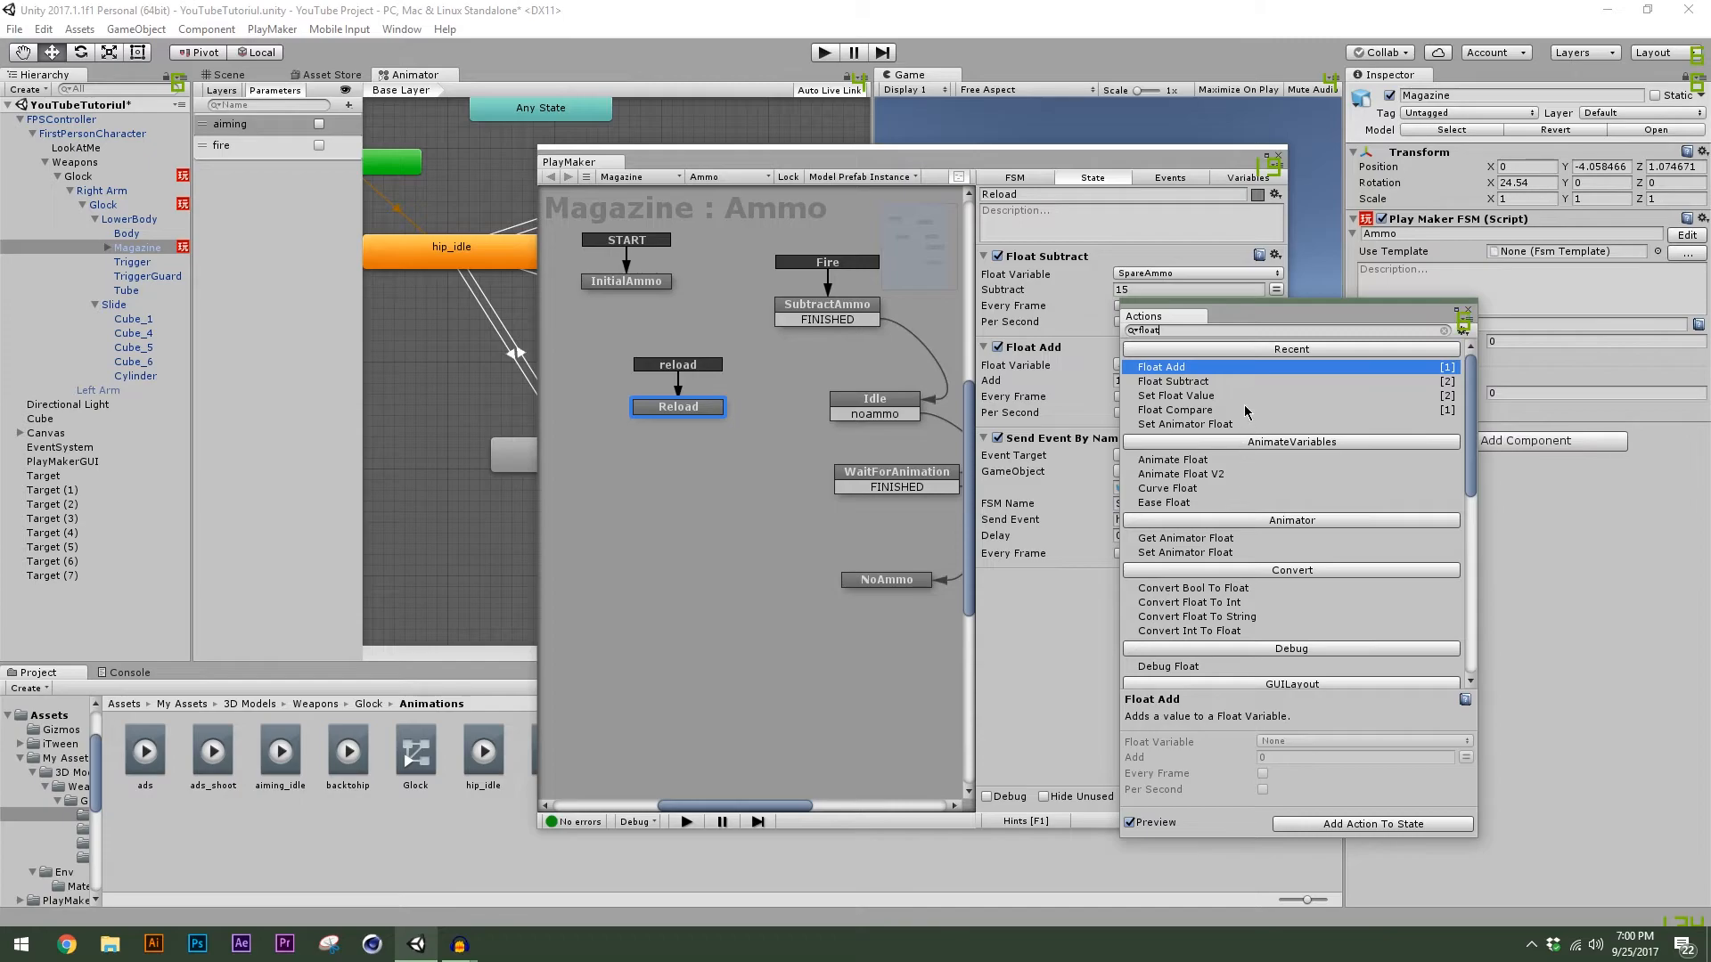
pyautogui.click(1241, 411)
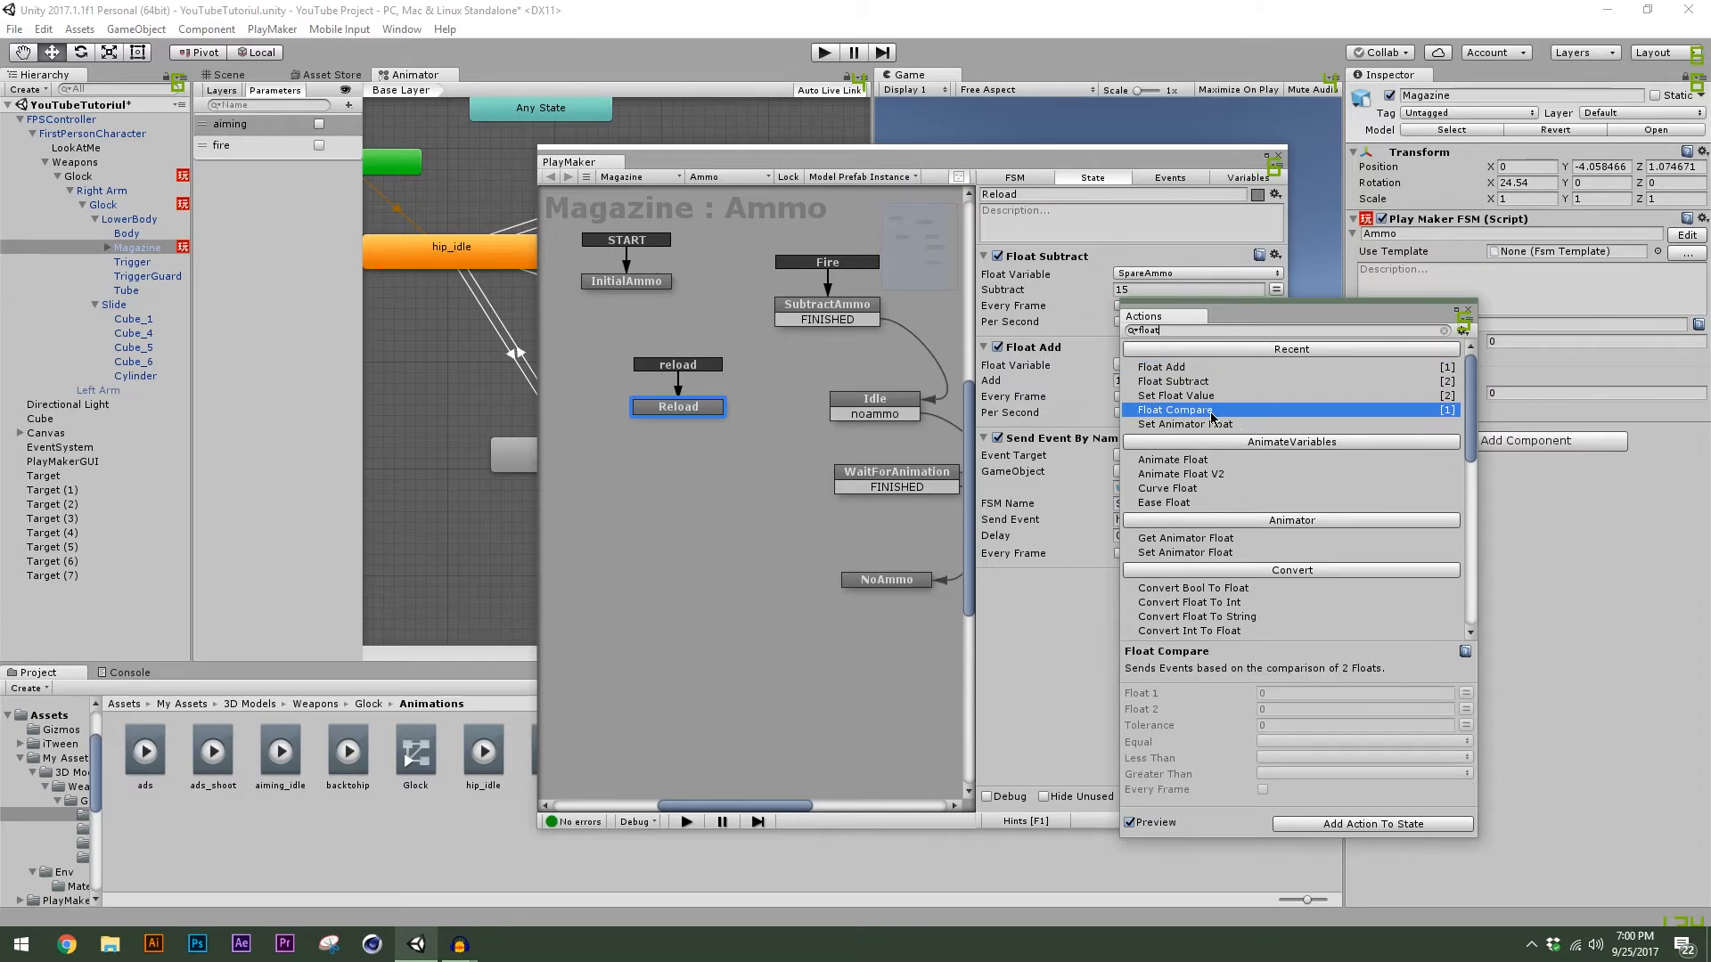
pyautogui.click(1468, 309)
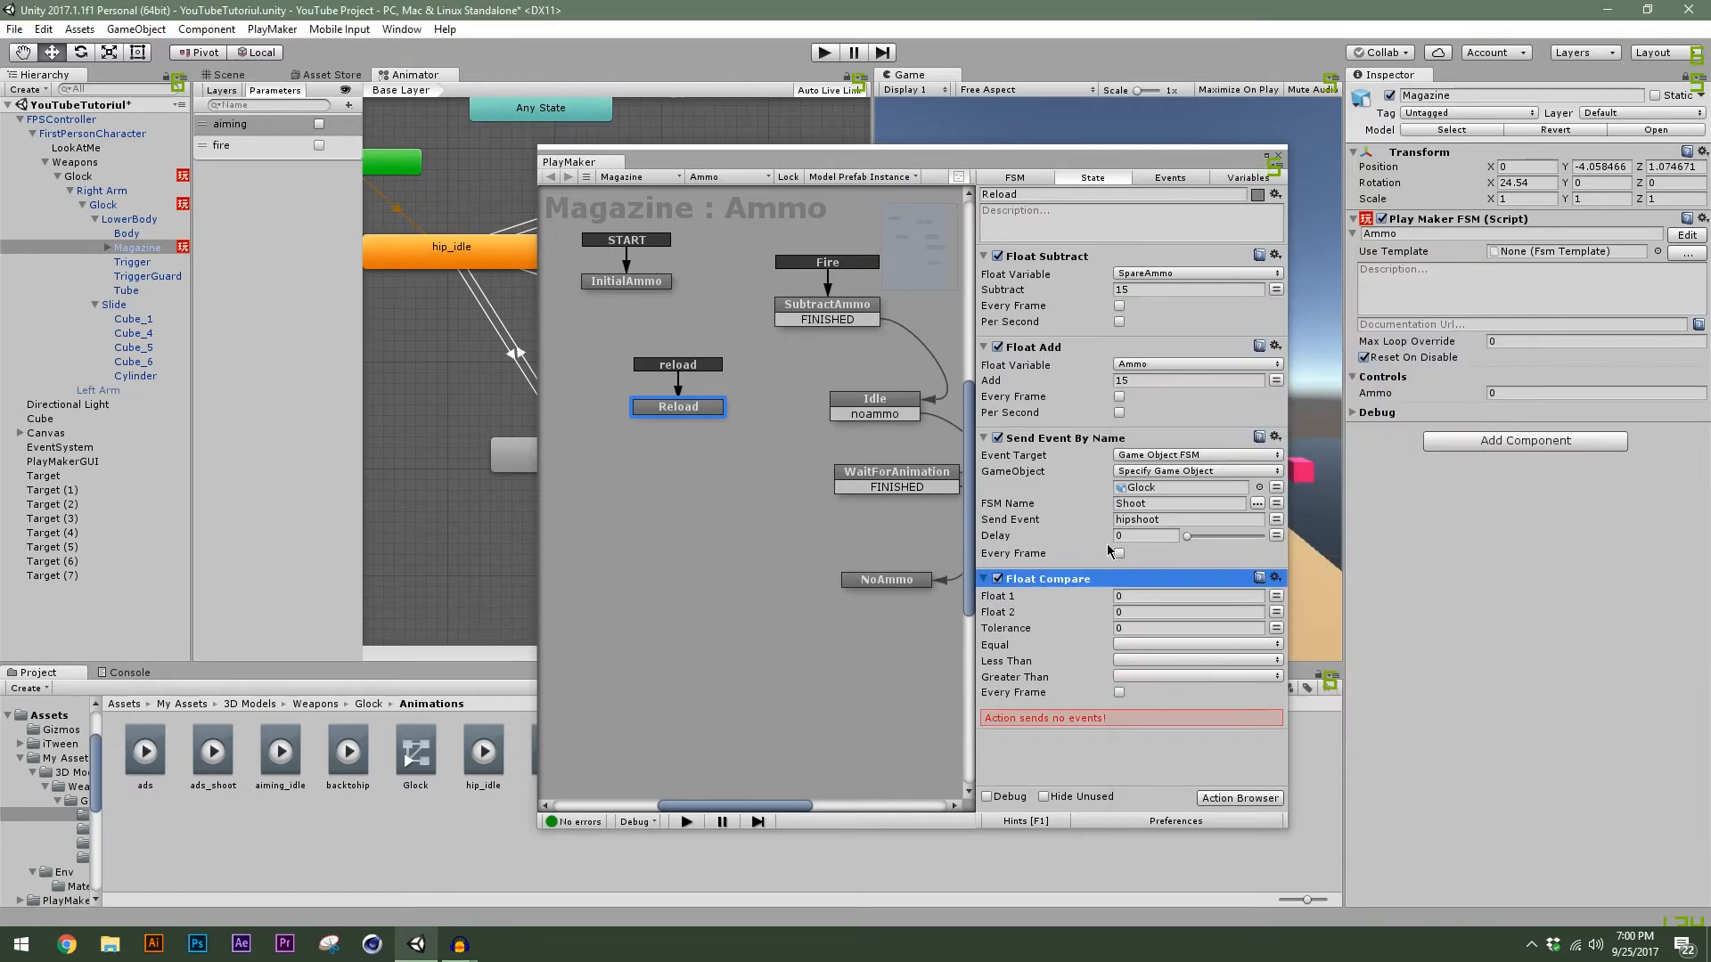
pyautogui.click(1108, 382)
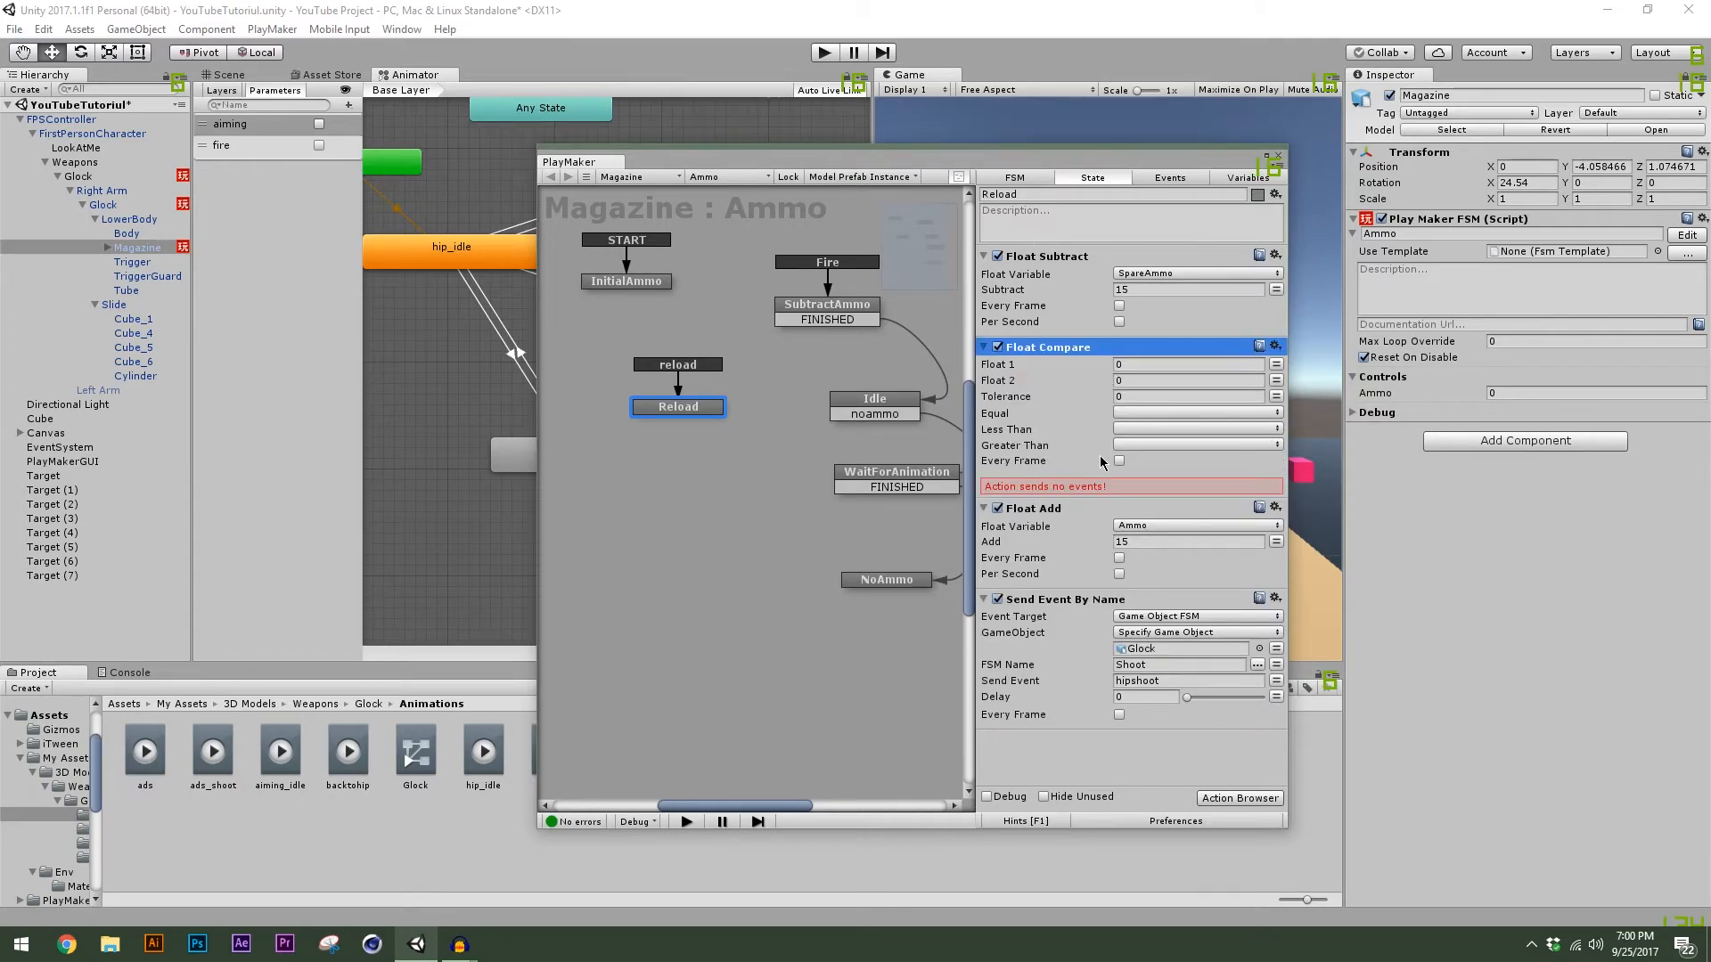
# Make Float Compare check the SpareAmmo variable against 0 and send the noammo event for both Equal and Less Than.
pyautogui.click(1276, 365)
pyautogui.click(1158, 366)
pyautogui.click(1172, 414)
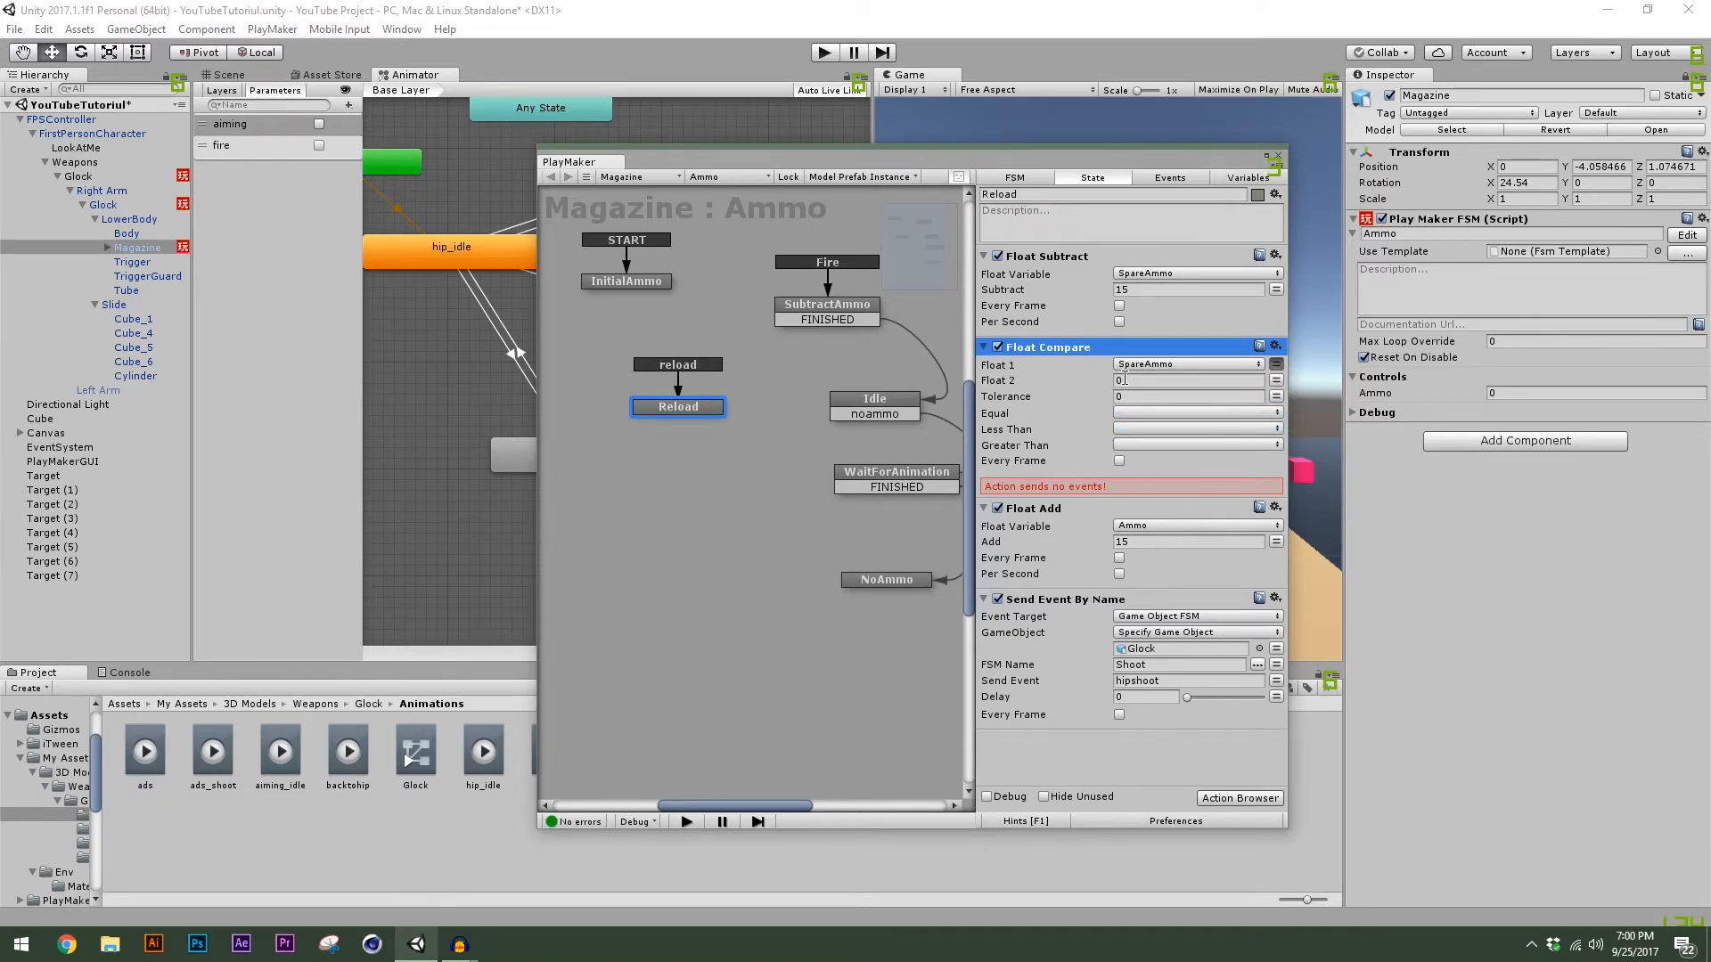
pyautogui.click(1136, 413)
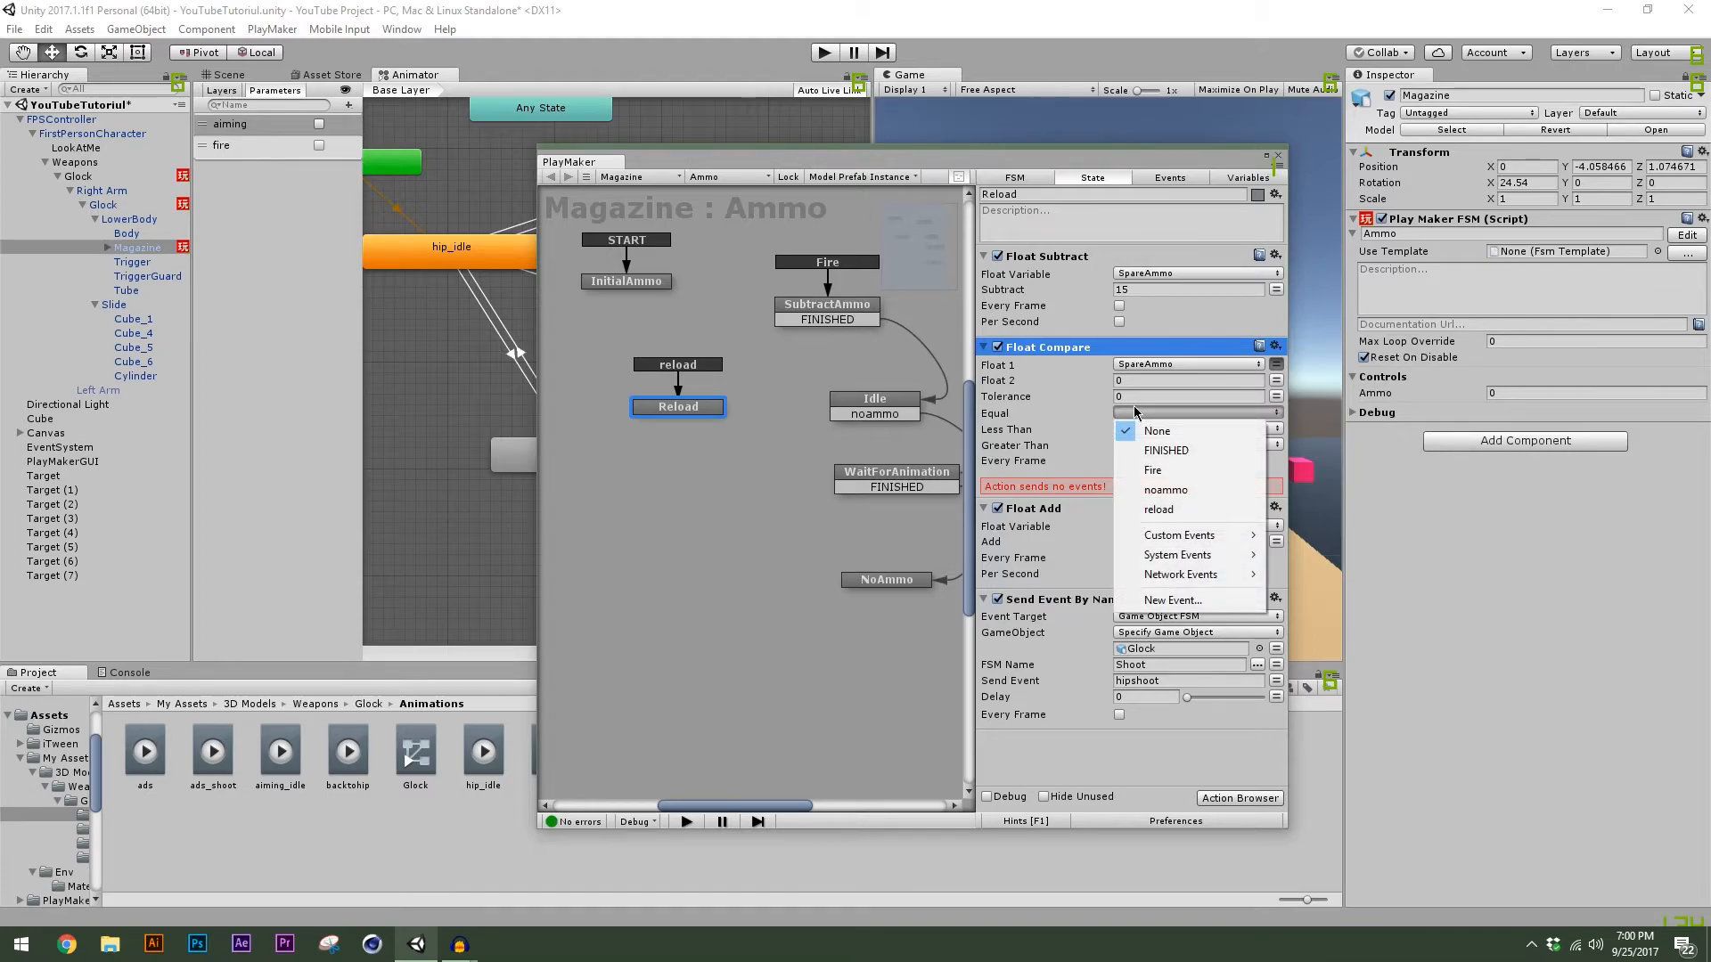
pyautogui.click(1163, 490)
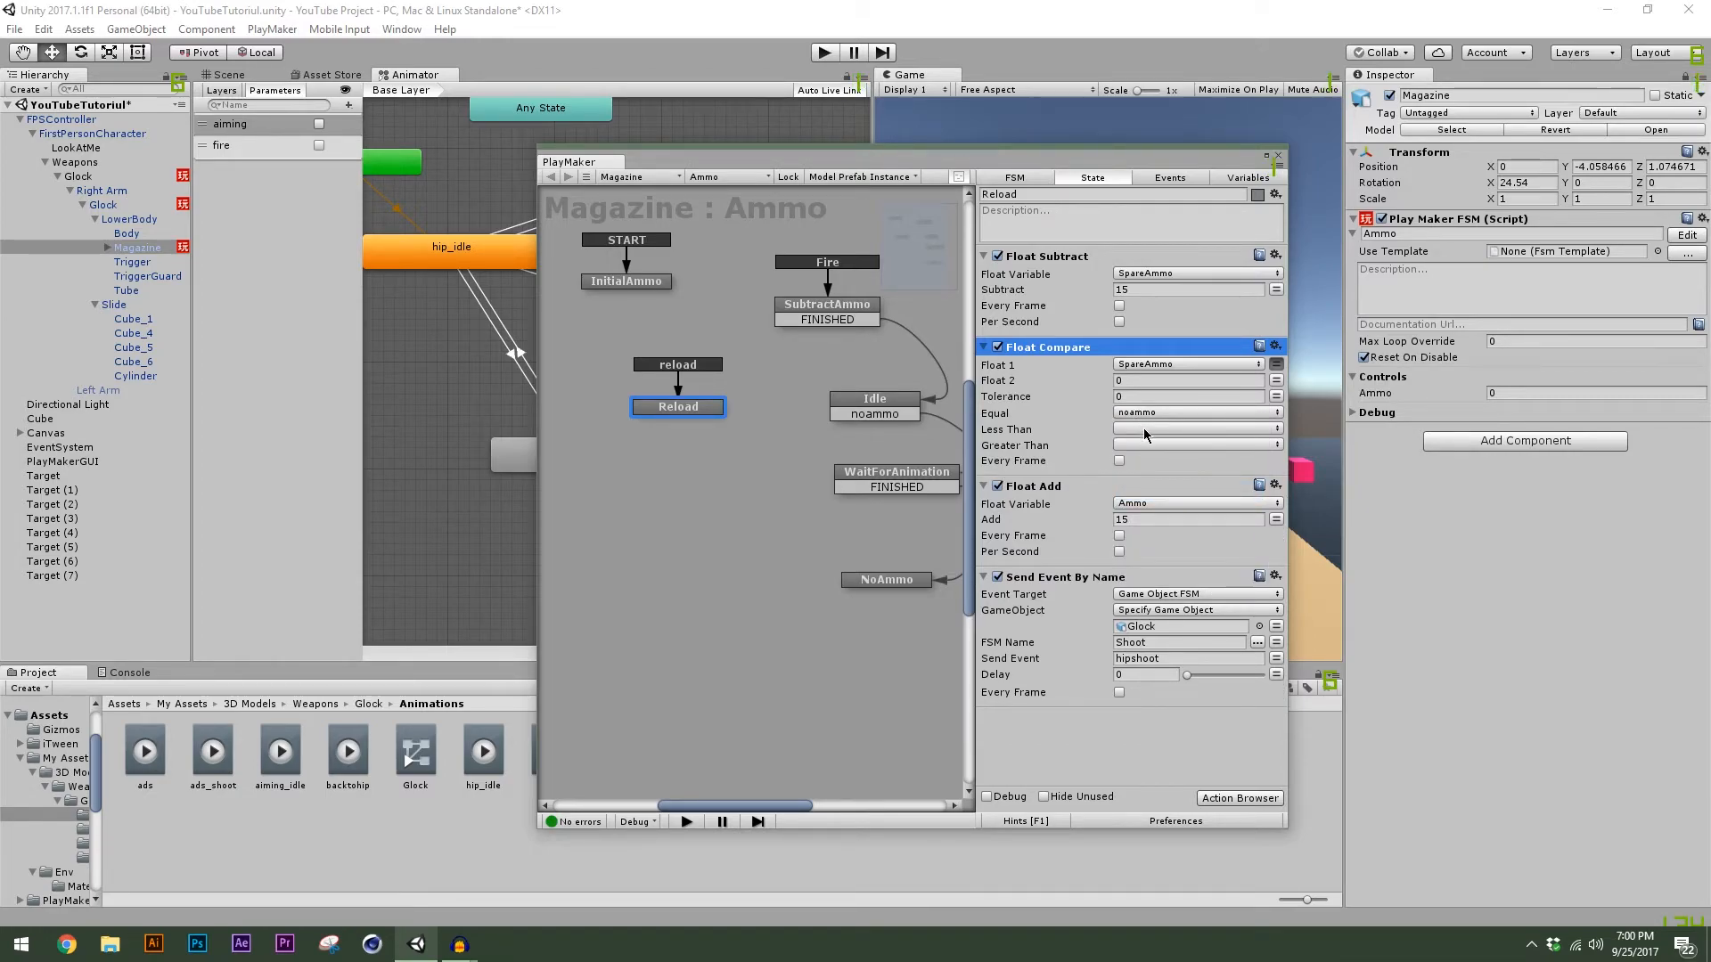
pyautogui.click(1145, 431)
pyautogui.click(1151, 504)
# Add a noammo transition to the Reload state and link it to the NoAmmo state.
pyautogui.rightClick(718, 411)
pyautogui.moveTo(753, 423)
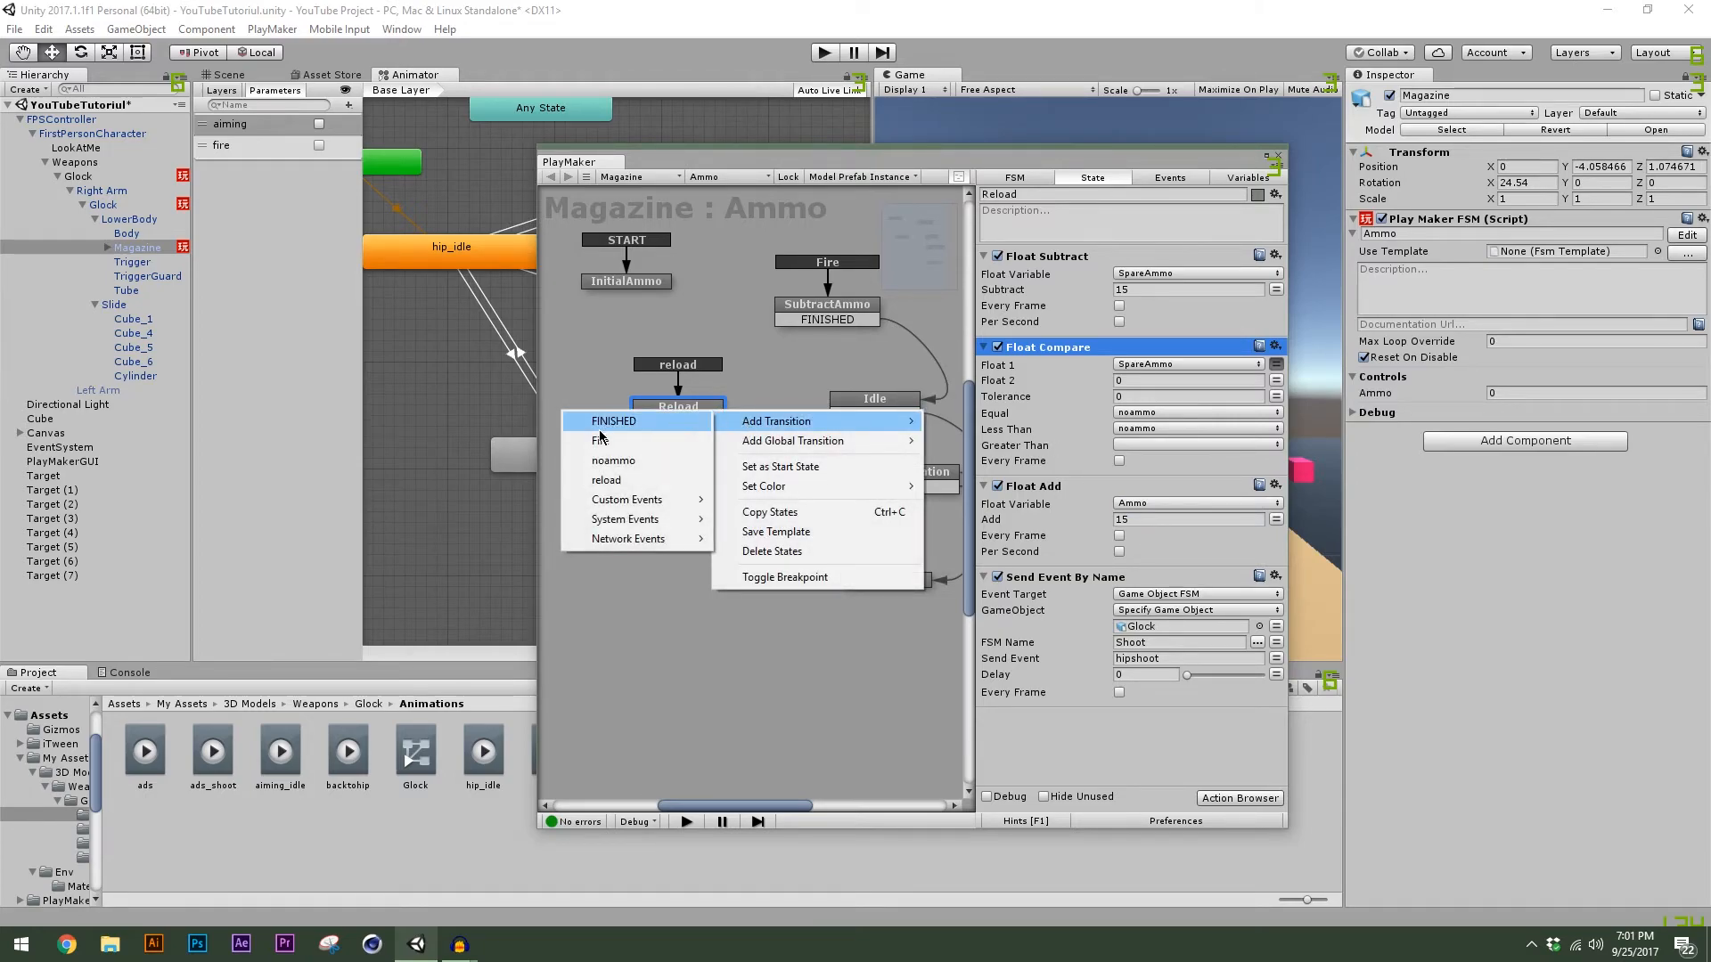
pyautogui.click(614, 460)
pyautogui.moveTo(704, 422); pyautogui.dragTo(861, 580)
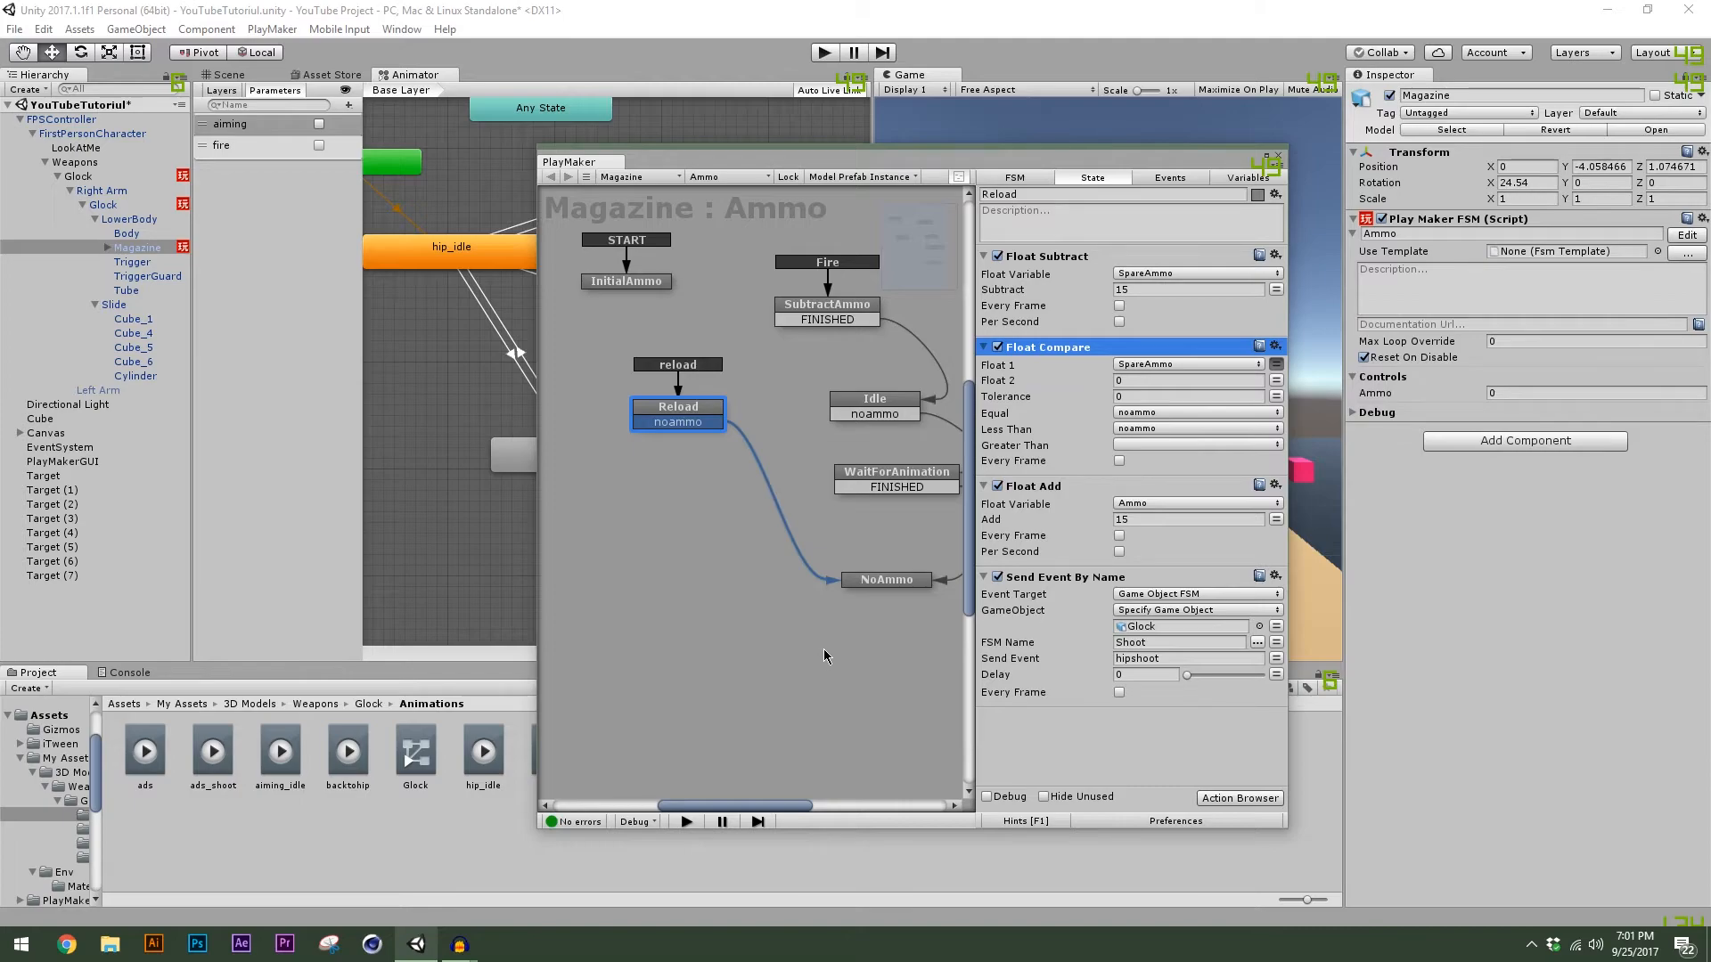
# Close the PlayMaker editor and play-test repeated firing and reloading of the Glock until its ammo is exhausted, ending play mode when done.
pyautogui.moveTo(1104, 165); pyautogui.dragTo(1015, 173)
pyautogui.click(1188, 164)
pyautogui.click(824, 51)
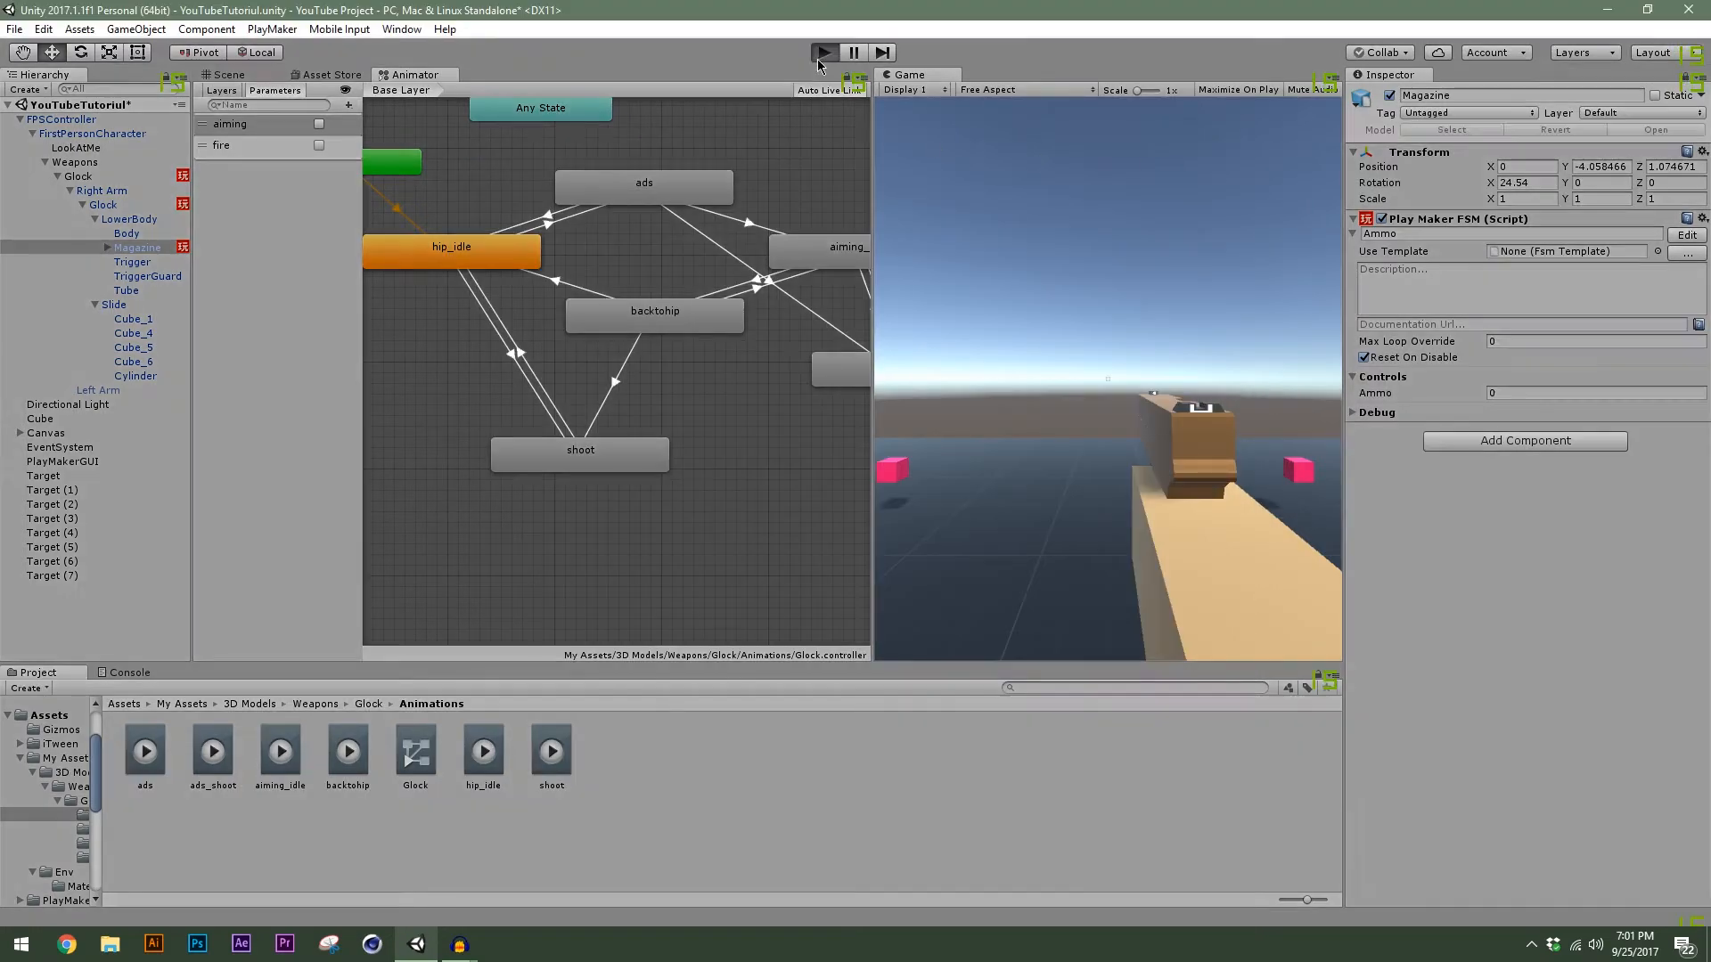
pyautogui.click(1108, 379)
pyautogui.click(1108, 379)
pyautogui.click(1108, 379)
pyautogui.click(1107, 379)
pyautogui.click(1107, 379)
pyautogui.click(1108, 378)
pyautogui.click(1108, 379)
pyautogui.click(1108, 379)
pyautogui.click(1108, 378)
pyautogui.press('r')
pyautogui.click(1107, 378)
pyautogui.click(1107, 378)
pyautogui.click(1107, 379)
pyautogui.click(1107, 378)
pyautogui.click(1108, 379)
pyautogui.click(1107, 379)
pyautogui.click(1107, 379)
pyautogui.click(1108, 379)
pyautogui.click(1107, 379)
pyautogui.click(1107, 378)
pyautogui.press('r')
pyautogui.click(1107, 379)
pyautogui.click(1107, 379)
pyautogui.click(1108, 378)
pyautogui.click(1108, 379)
pyautogui.click(1108, 379)
pyautogui.click(1108, 379)
pyautogui.click(1107, 379)
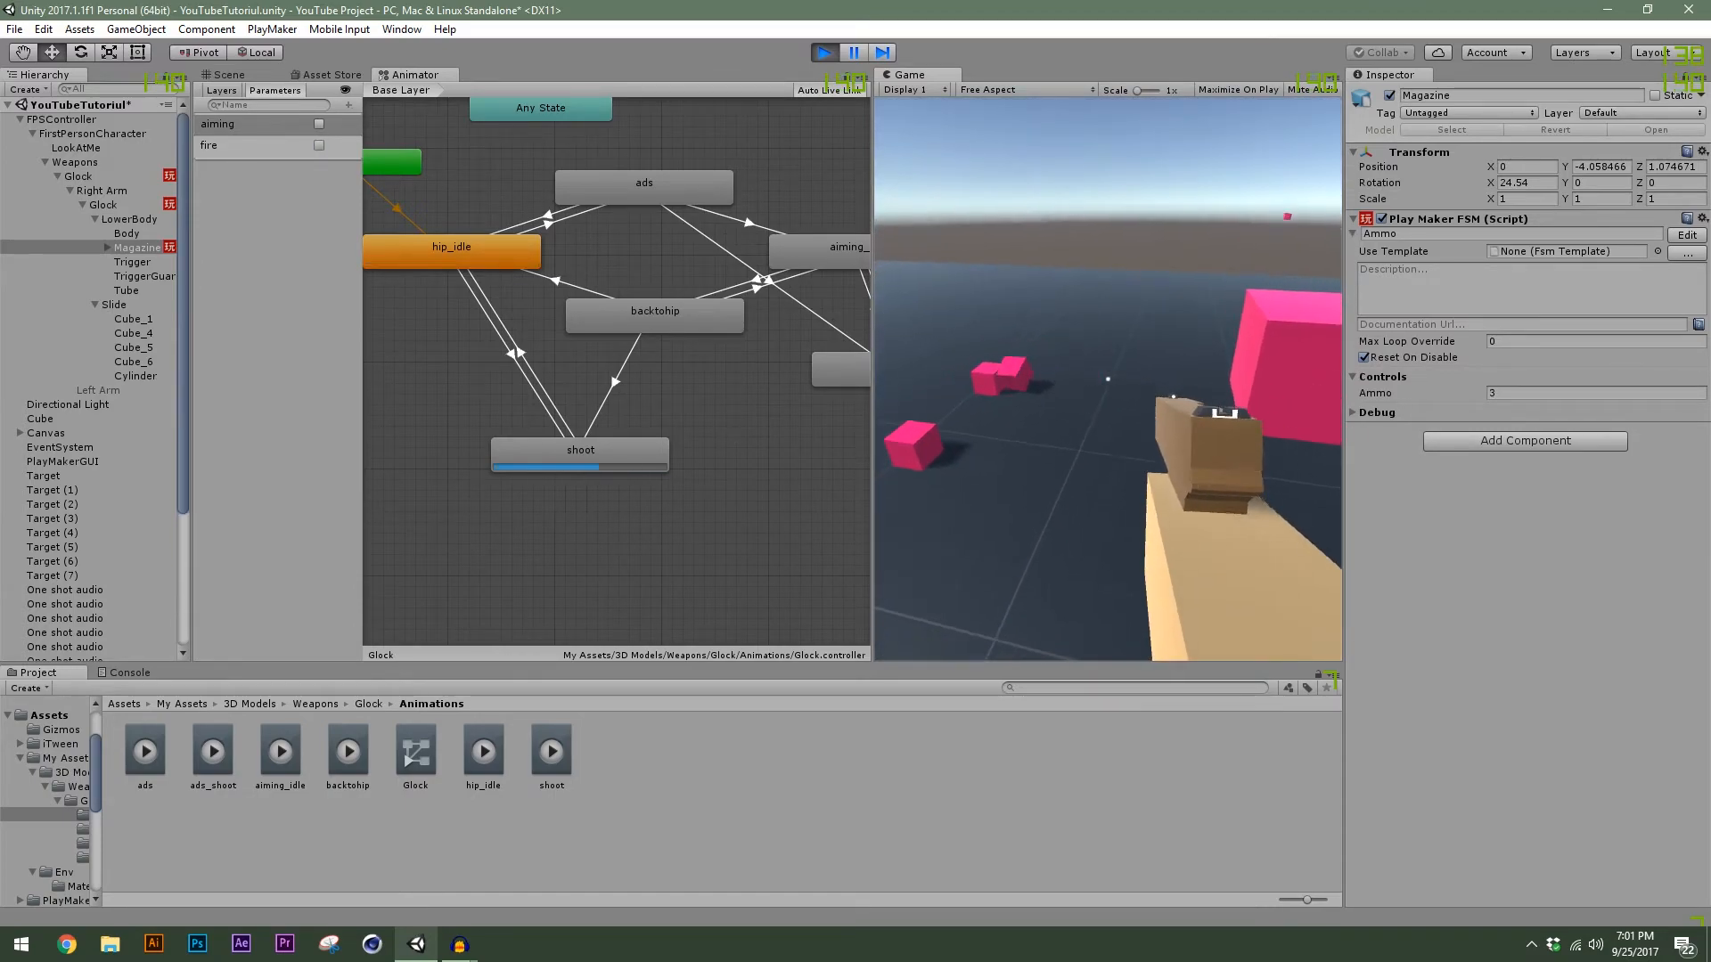
pyautogui.click(1108, 379)
pyautogui.press('r')
pyautogui.click(1108, 379)
pyautogui.click(1108, 378)
pyautogui.click(1108, 379)
pyautogui.click(1108, 379)
pyautogui.click(1108, 379)
pyautogui.click(1108, 378)
pyautogui.click(1107, 378)
pyautogui.click(1107, 379)
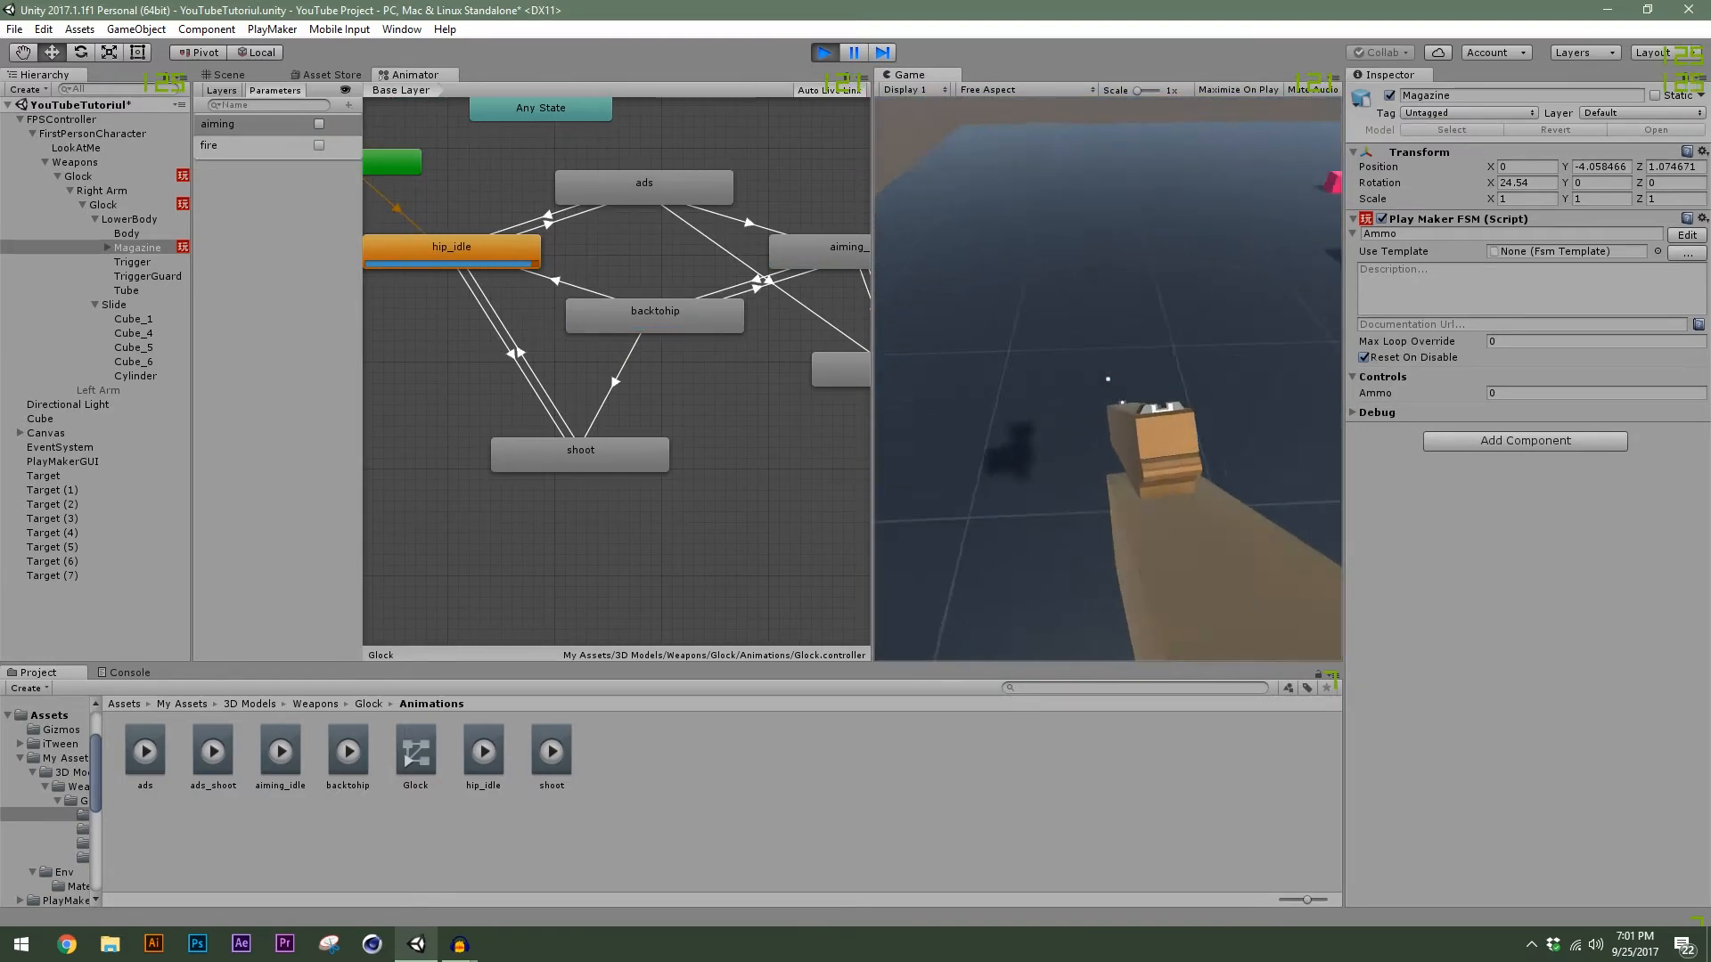
pyautogui.rightClick(1108, 379)
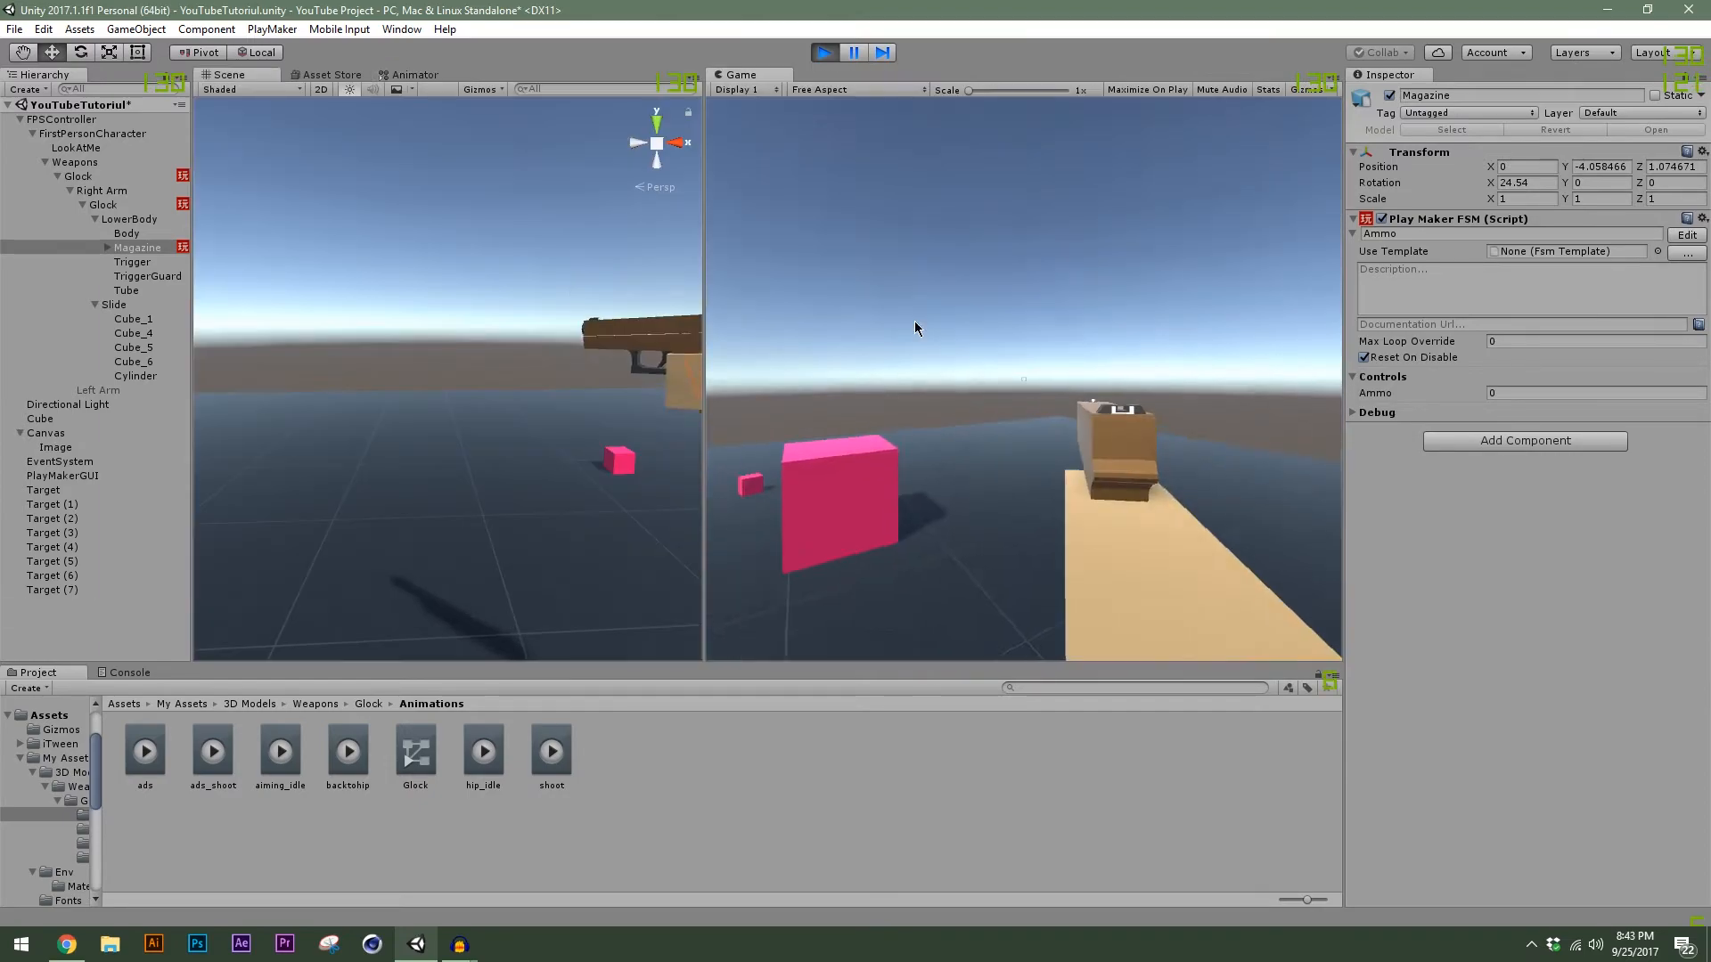
pyautogui.click(824, 53)
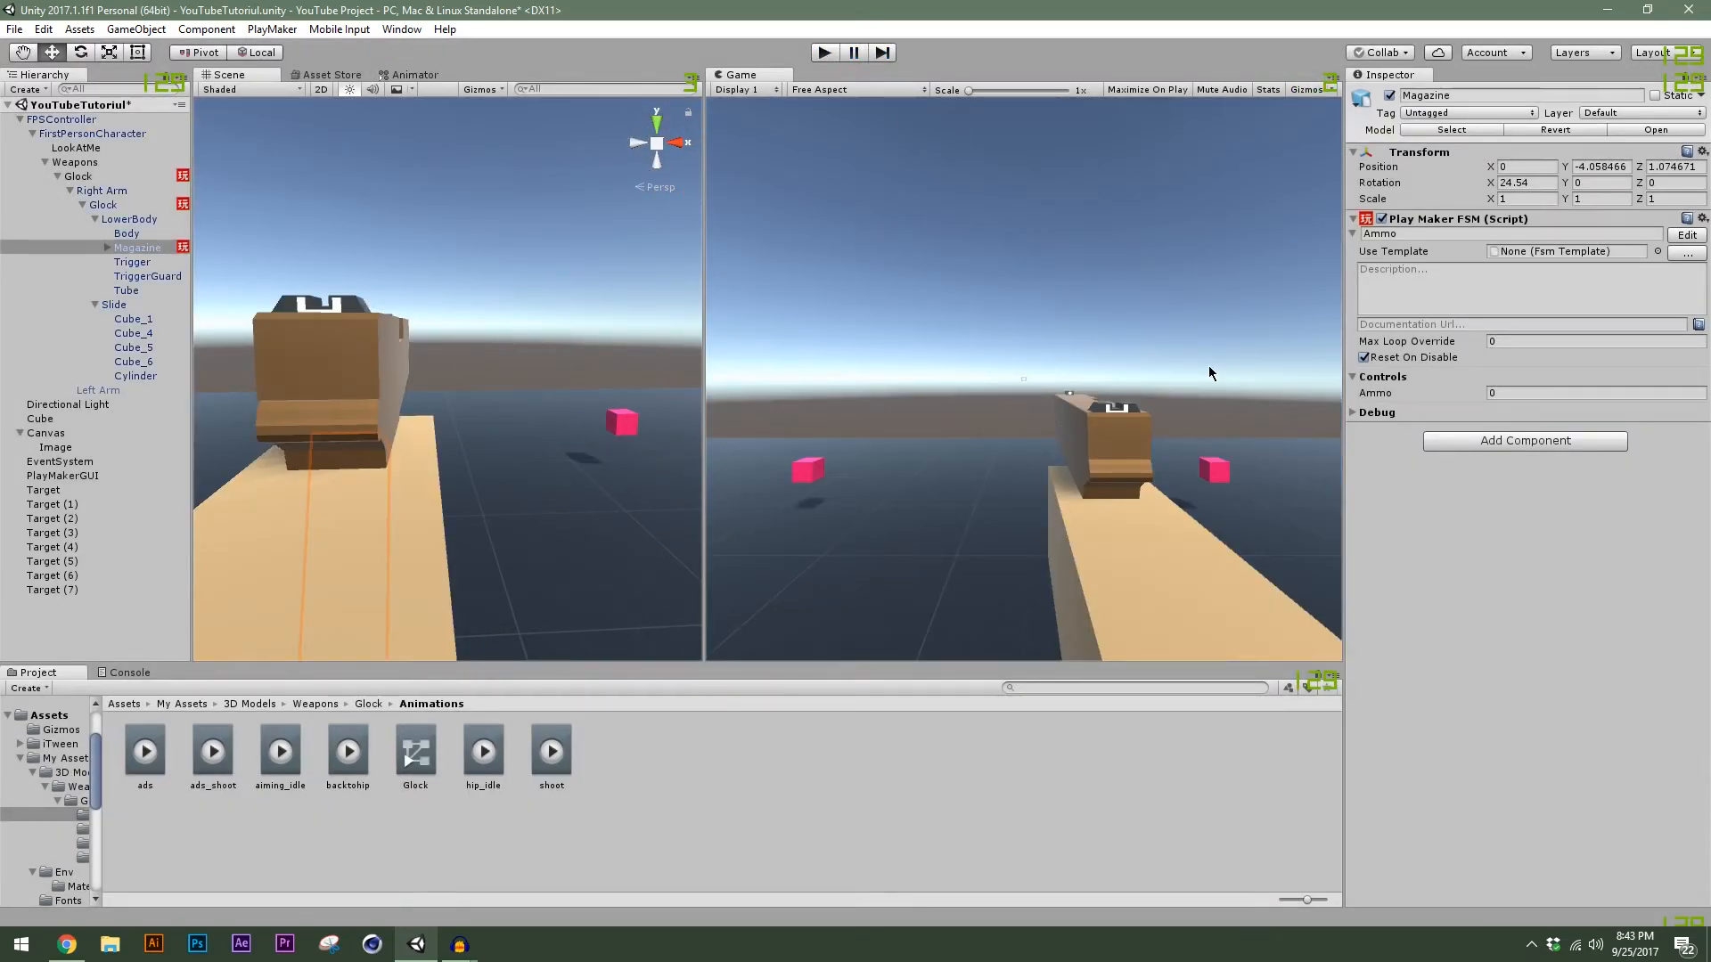
# Enlarge the Scene view relative to the Game view.
pyautogui.moveTo(704, 268); pyautogui.dragTo(589, 268)
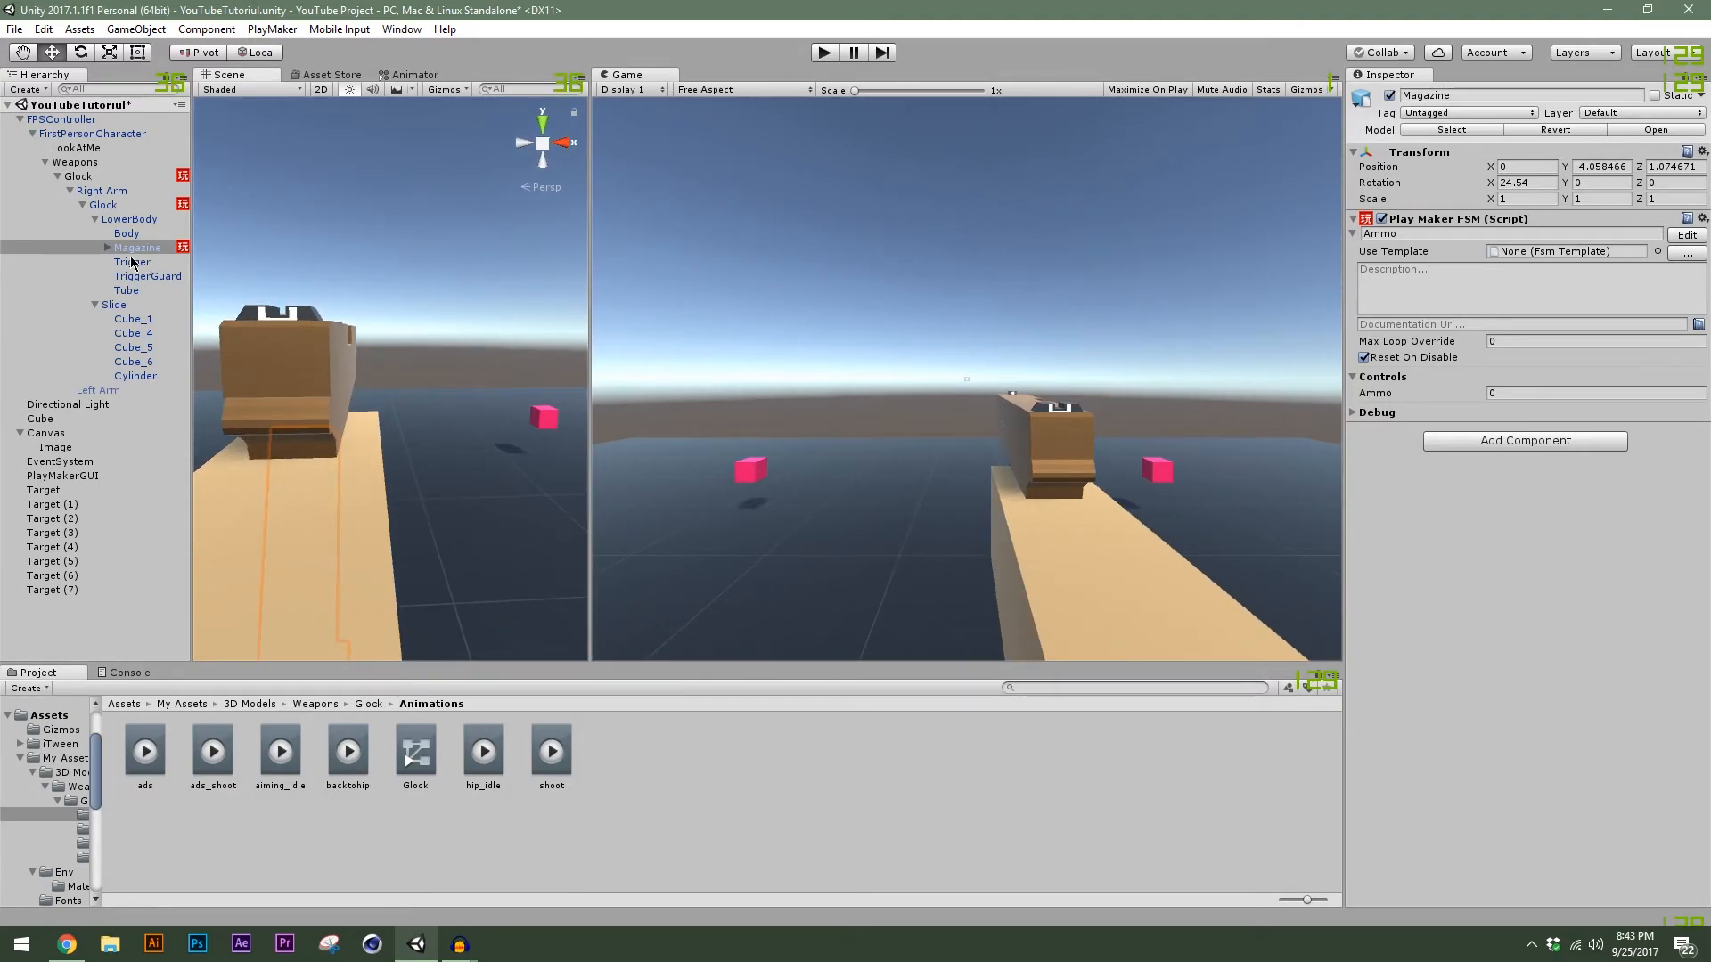
pyautogui.moveTo(589, 230); pyautogui.dragTo(1054, 271)
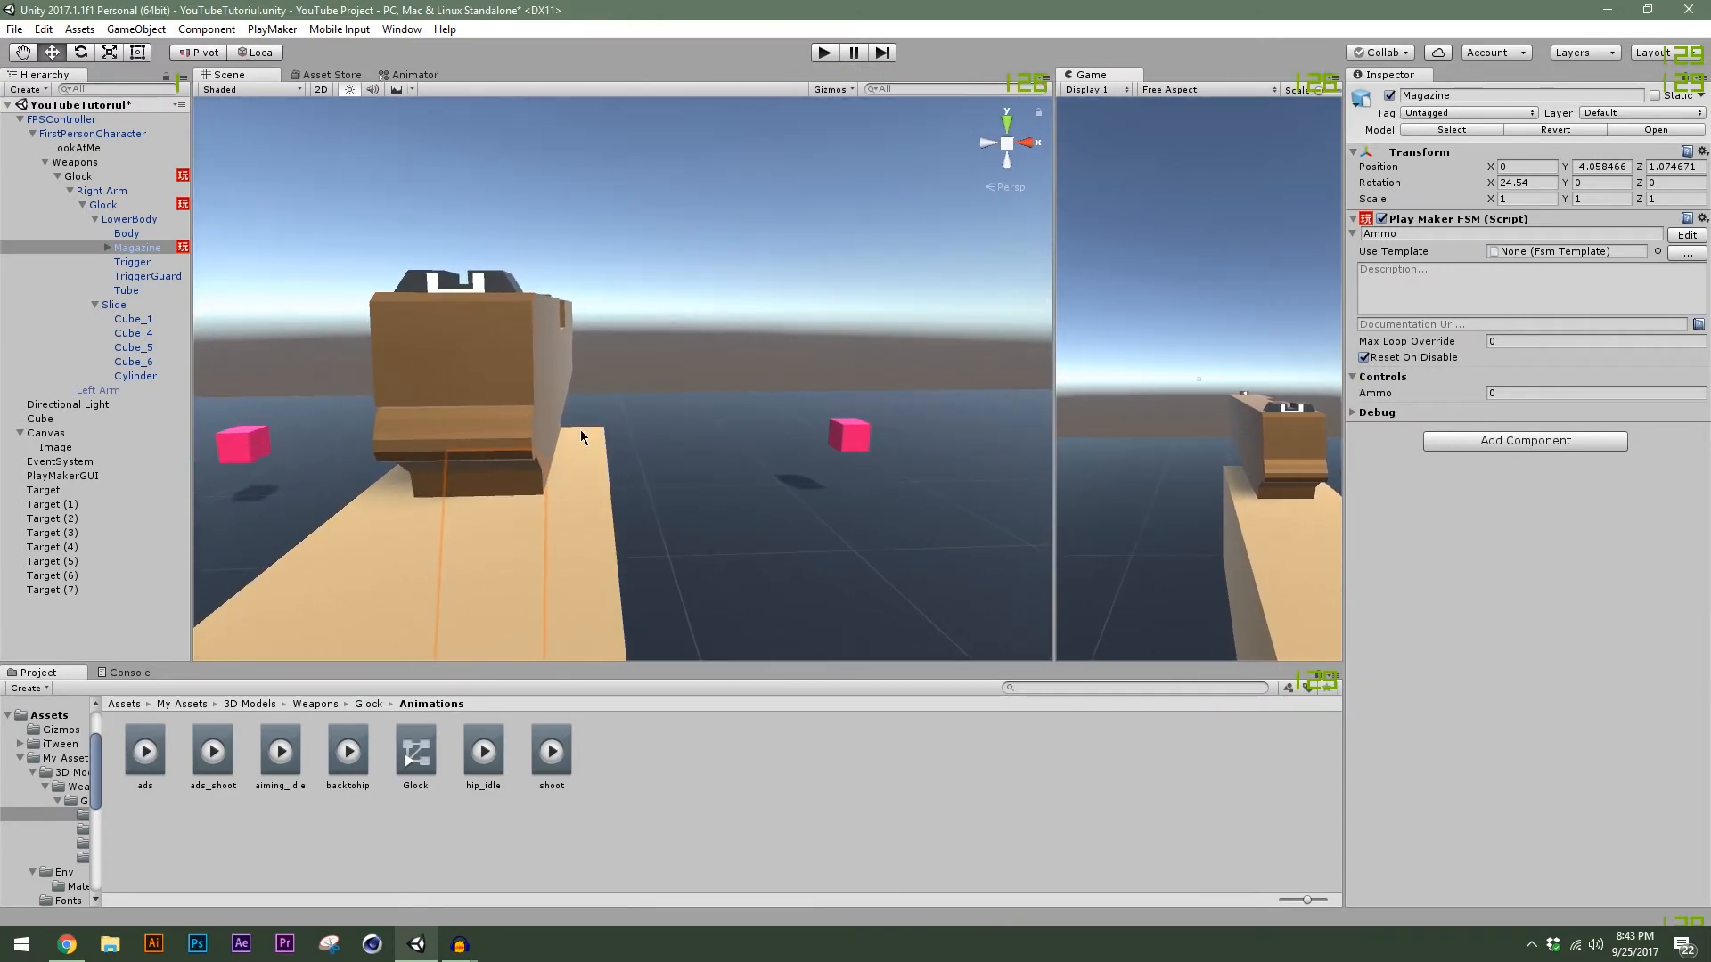
pyautogui.keyDown('alt'); pyautogui.moveTo(590, 430); pyautogui.dragTo(660, 433); pyautogui.keyUp('alt')
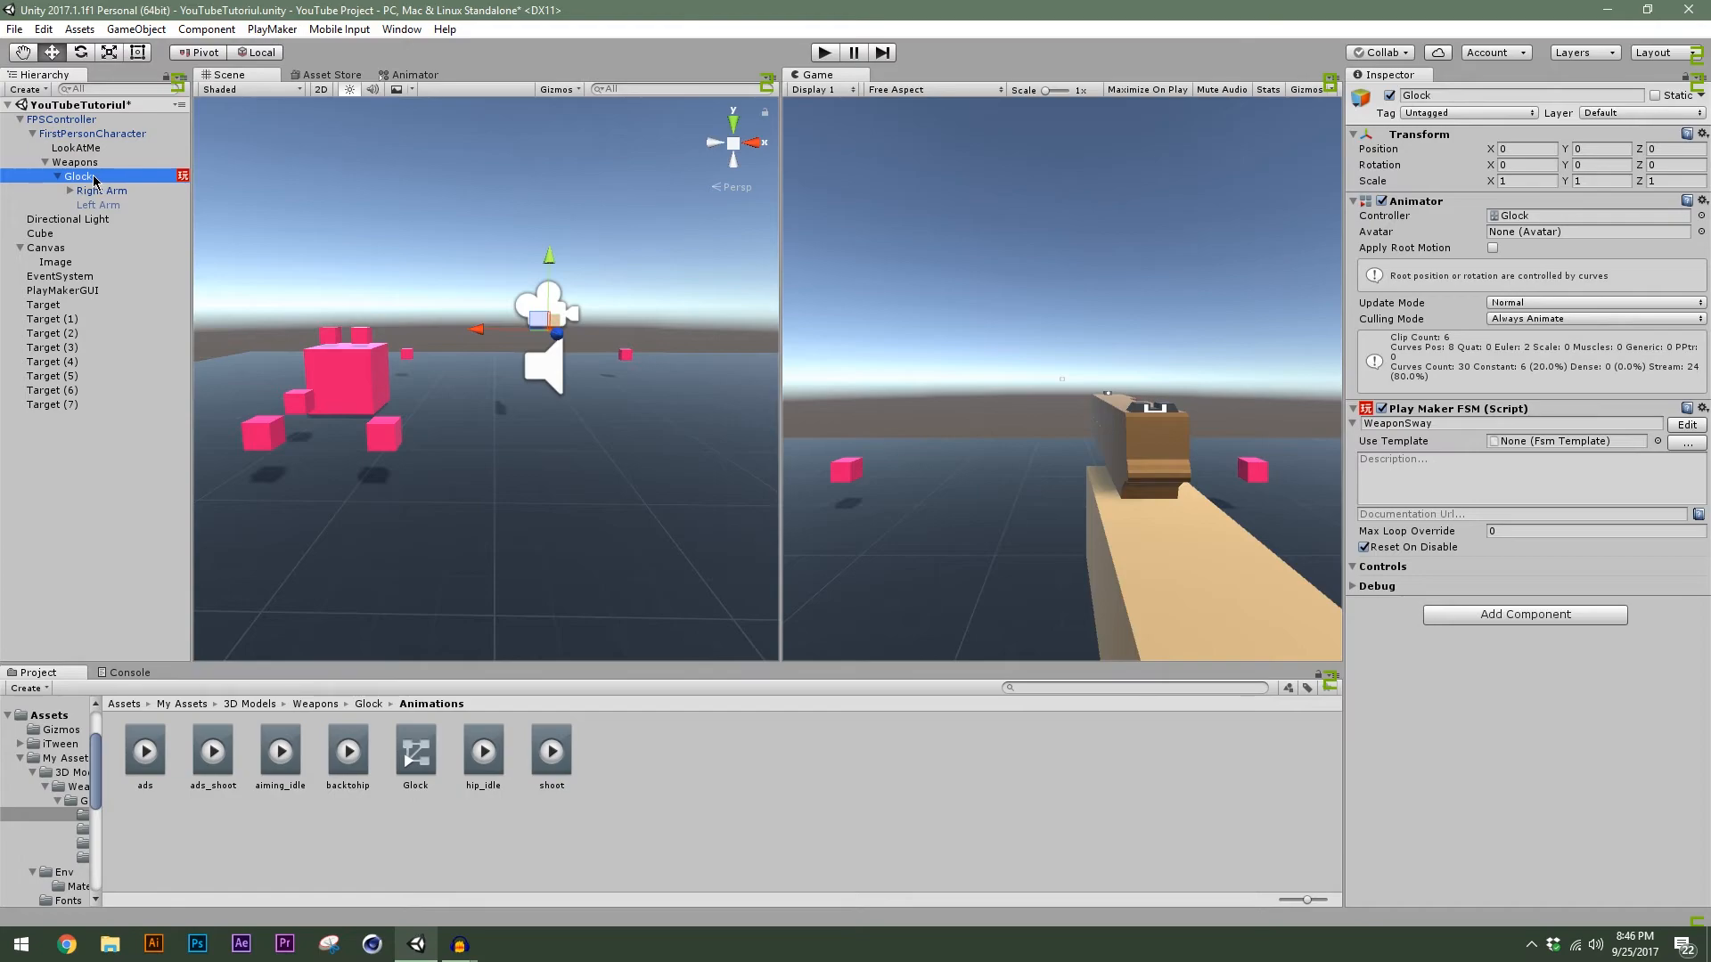
# Create a UI canvas as a child of the Glock object directly under Weapons.
pyautogui.rightClick(96, 181)
pyautogui.moveTo(166, 464)
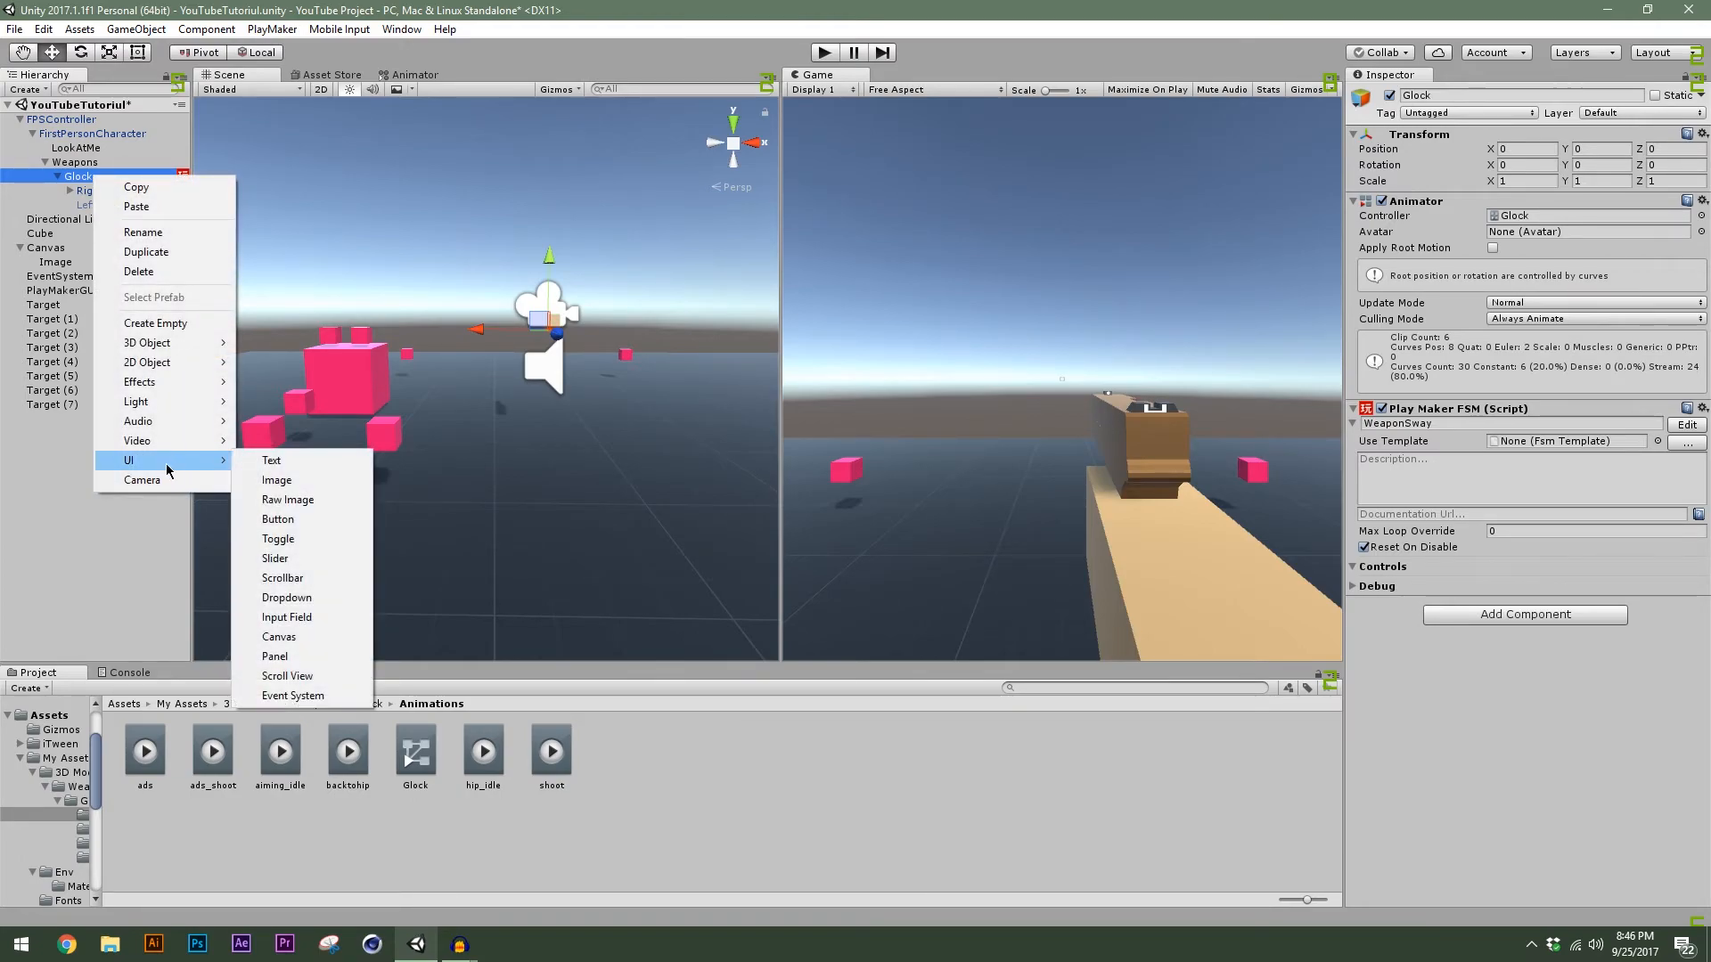
pyautogui.click(314, 638)
# Set the Glock canvas's Render Mode to World Space and assign FirstPersonCharacter as its Event Camera.
pyautogui.keyDown('alt'); pyautogui.moveTo(580, 335); pyautogui.dragTo(551, 392); pyautogui.keyUp('alt')
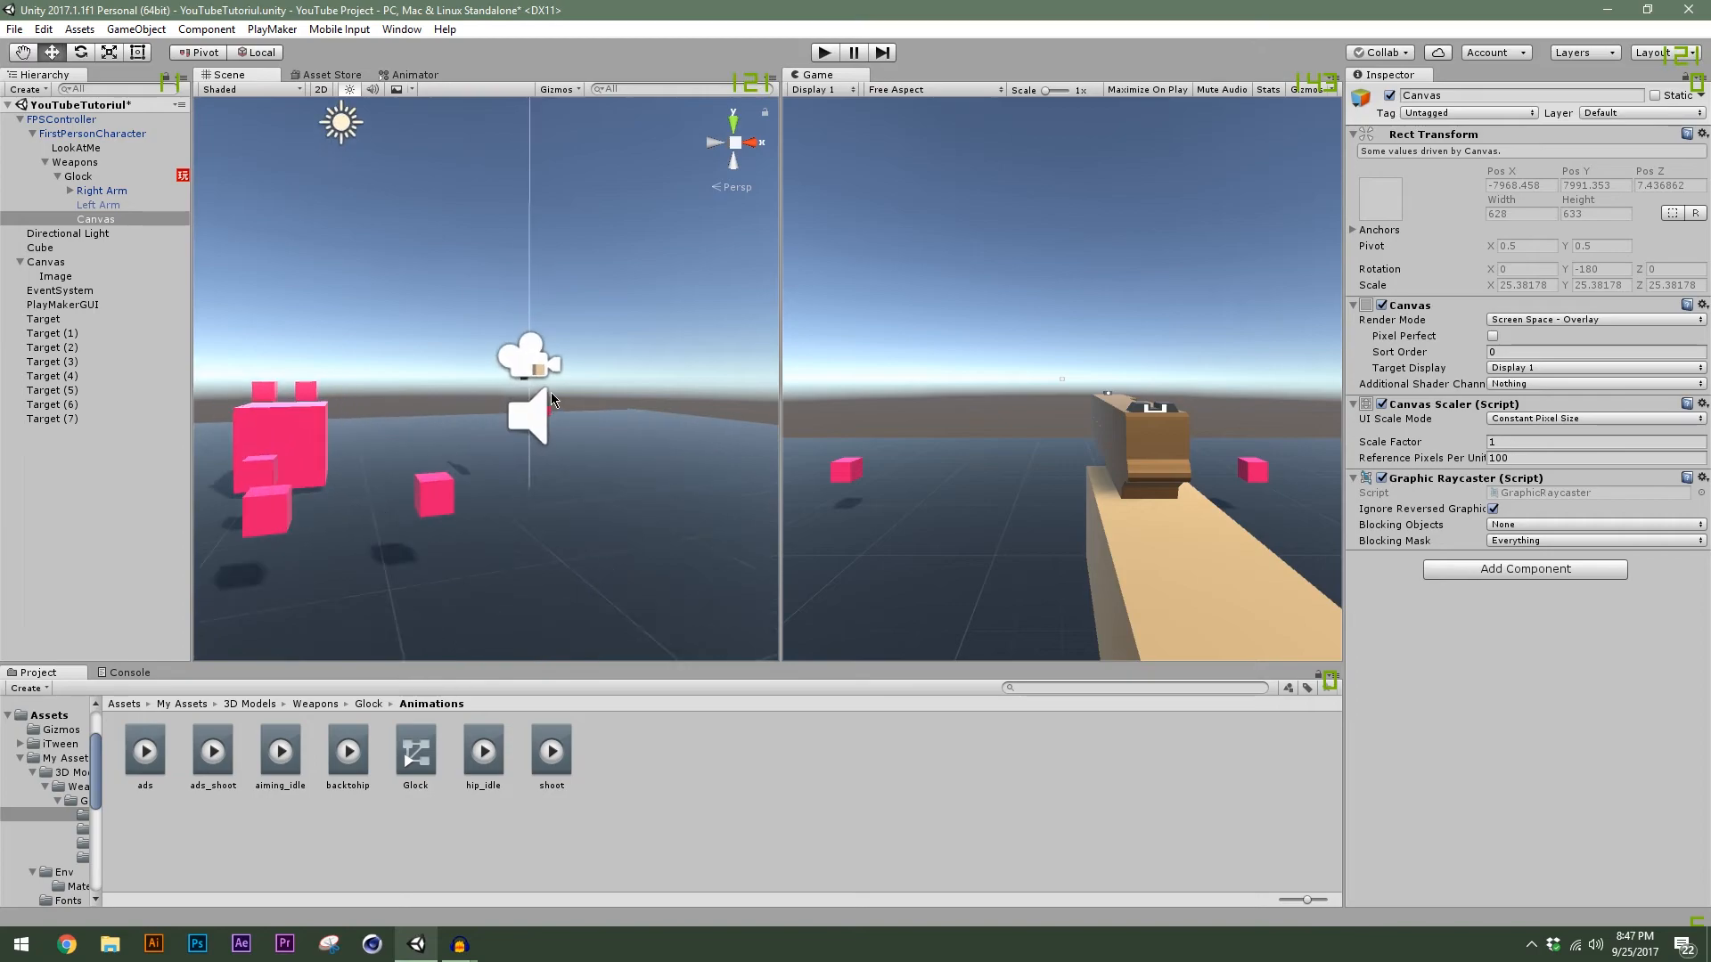
pyautogui.click(1595, 319)
pyautogui.click(1568, 379)
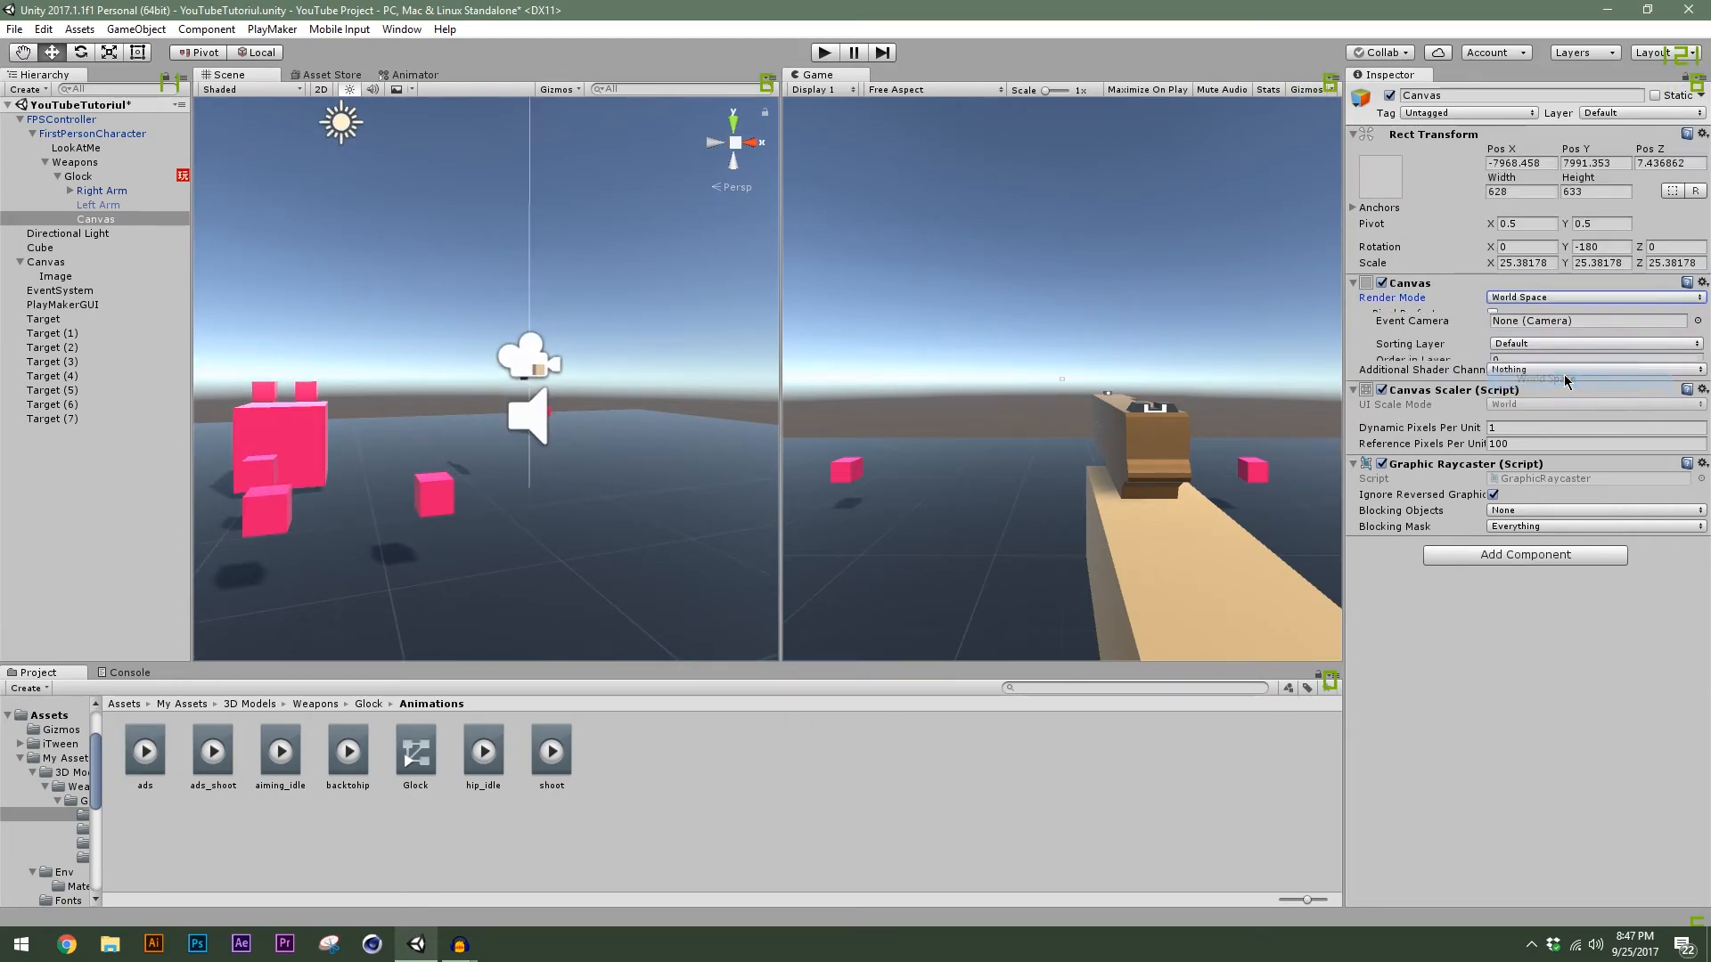
pyautogui.keyDown('alt'); pyautogui.moveTo(620, 355); pyautogui.dragTo(574, 371); pyautogui.keyUp('alt')
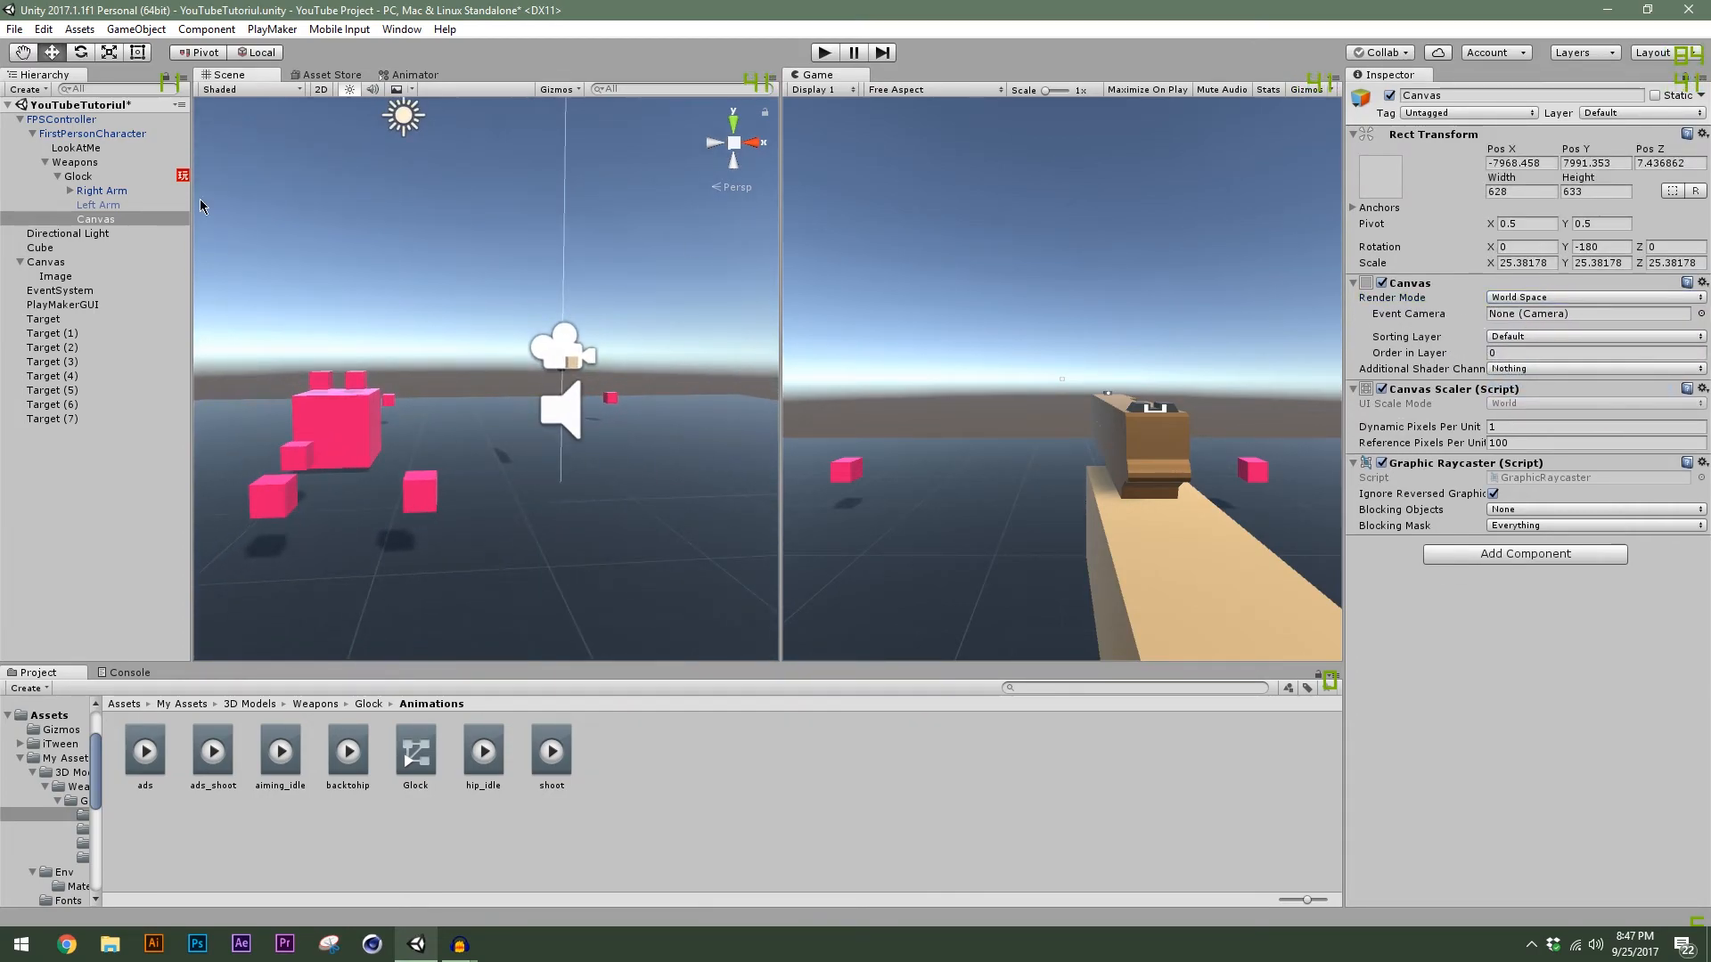
pyautogui.moveTo(85, 133); pyautogui.dragTo(1587, 314)
# Set the canvas position to 0, 0, 0 and its width and height to 2.
pyautogui.scroll(3, 635, 373)
pyautogui.moveTo(632, 370); pyautogui.dragTo(565, 369, button='middle')
pyautogui.click(1509, 162)
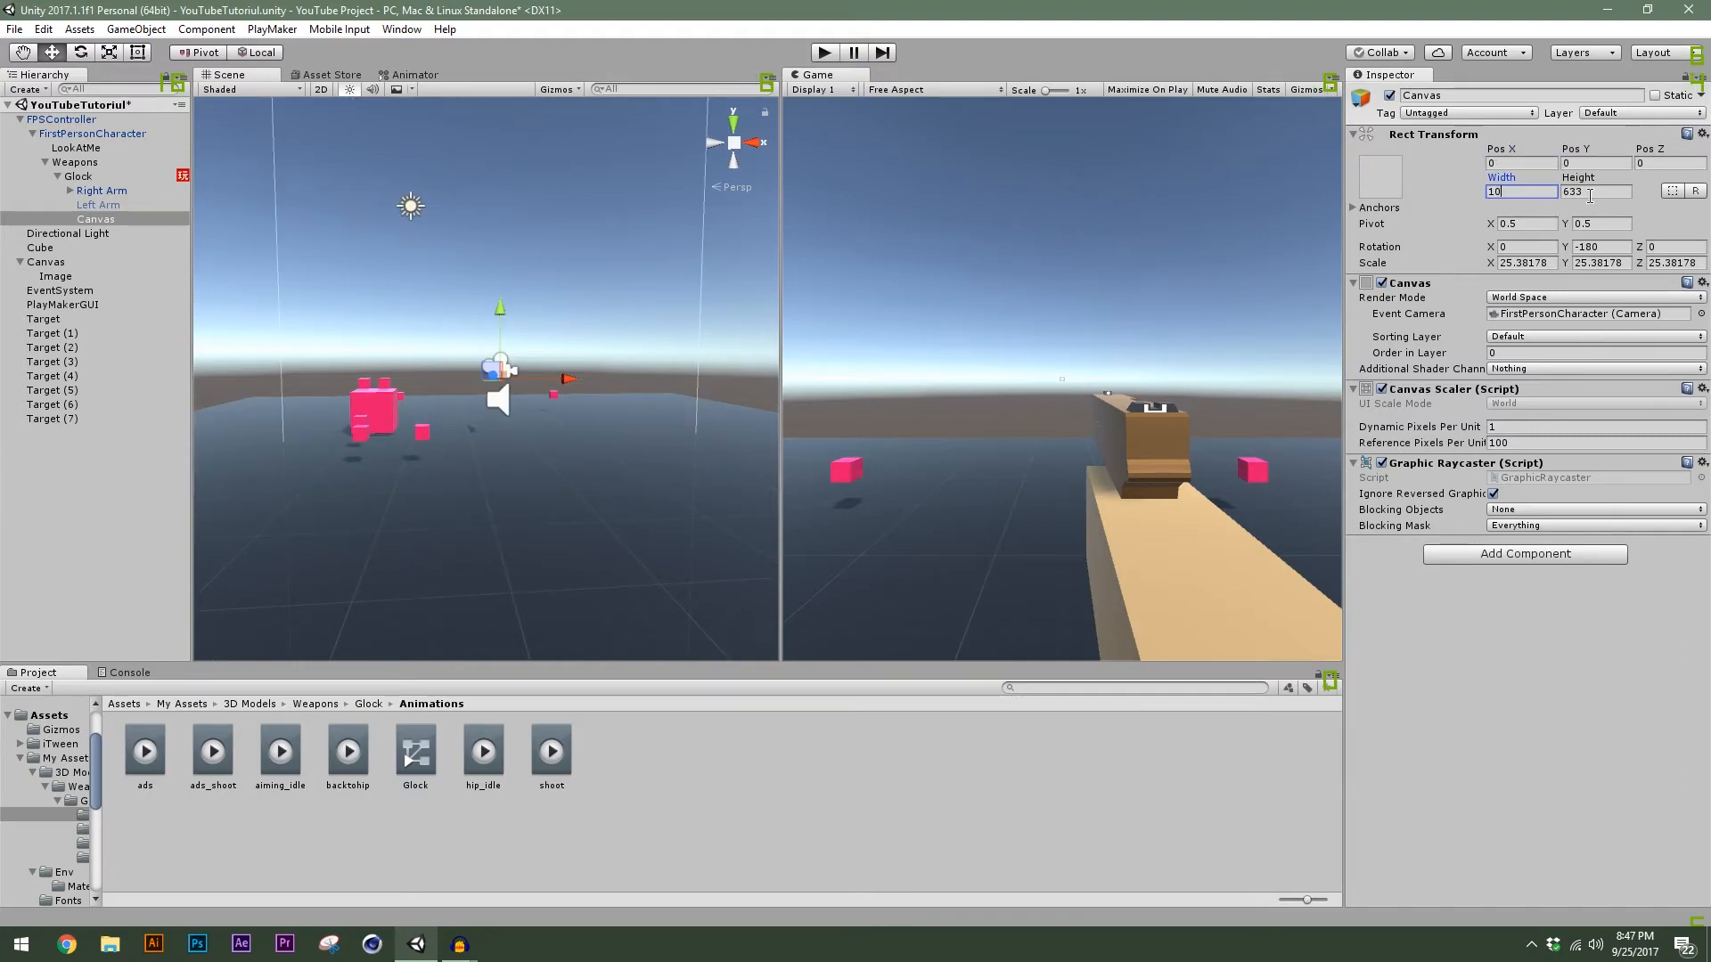
pyautogui.click(1590, 192)
pyautogui.write('10')
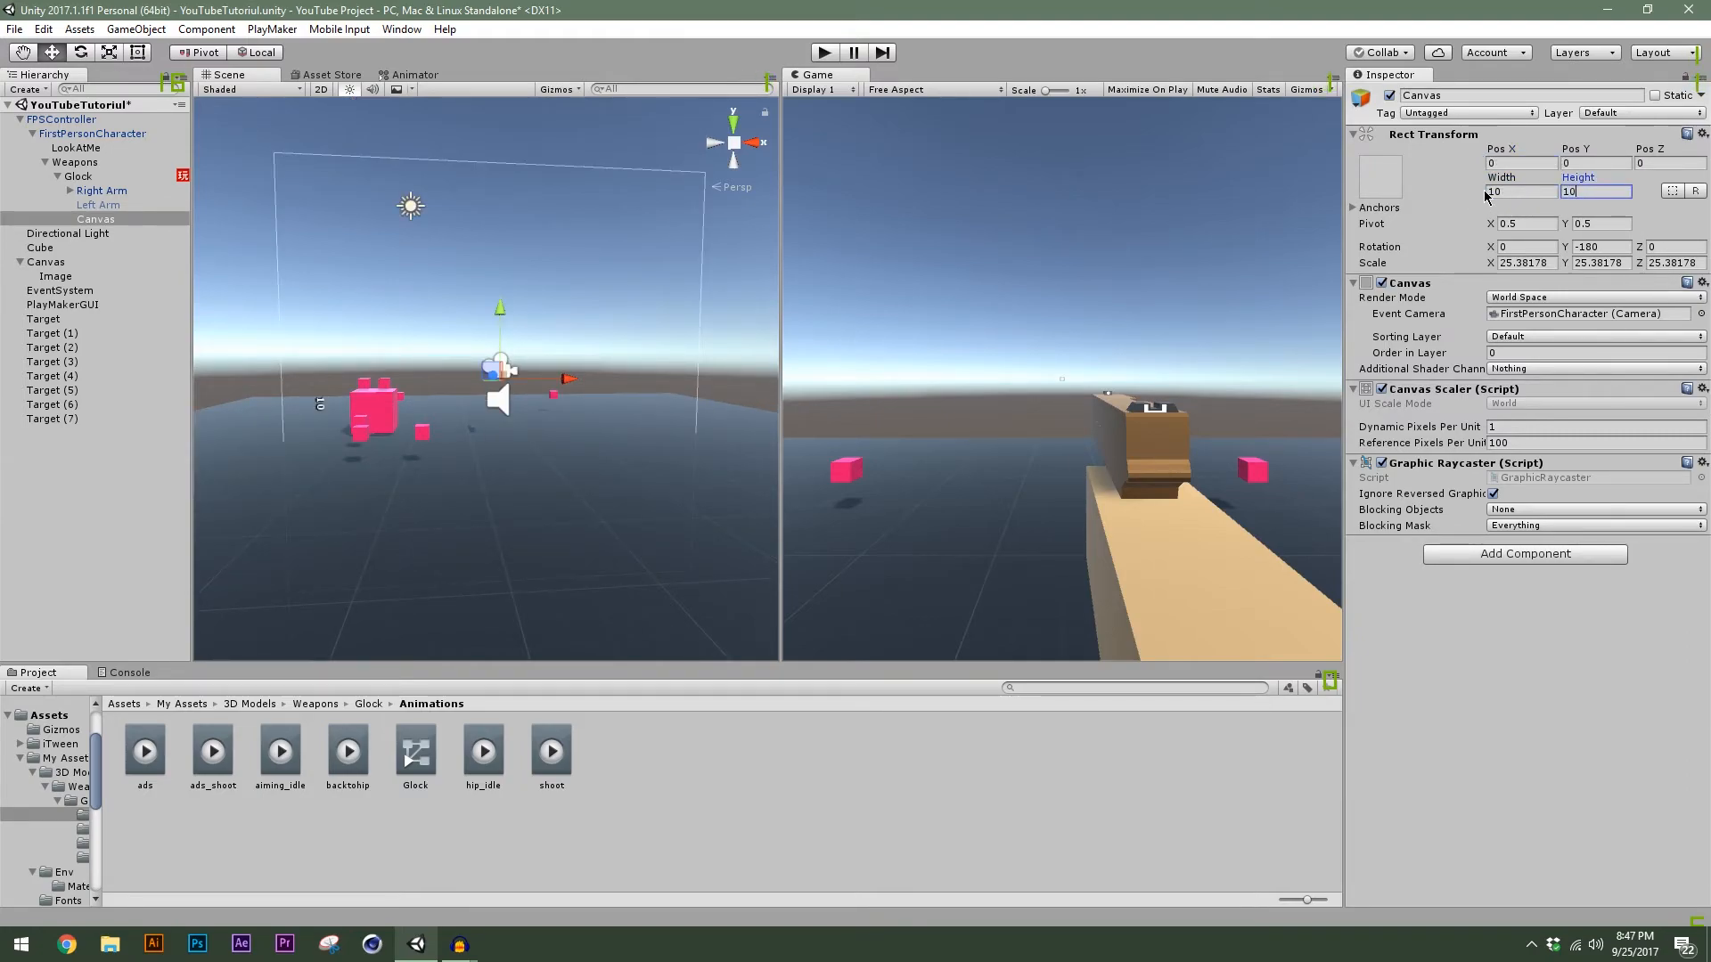
pyautogui.click(1505, 194)
pyautogui.write('2')
pyautogui.click(1588, 191)
pyautogui.write('2')
# Scale the canvas down uniformly to about 5.46 on all axes.
pyautogui.scroll(15, 535, 373)
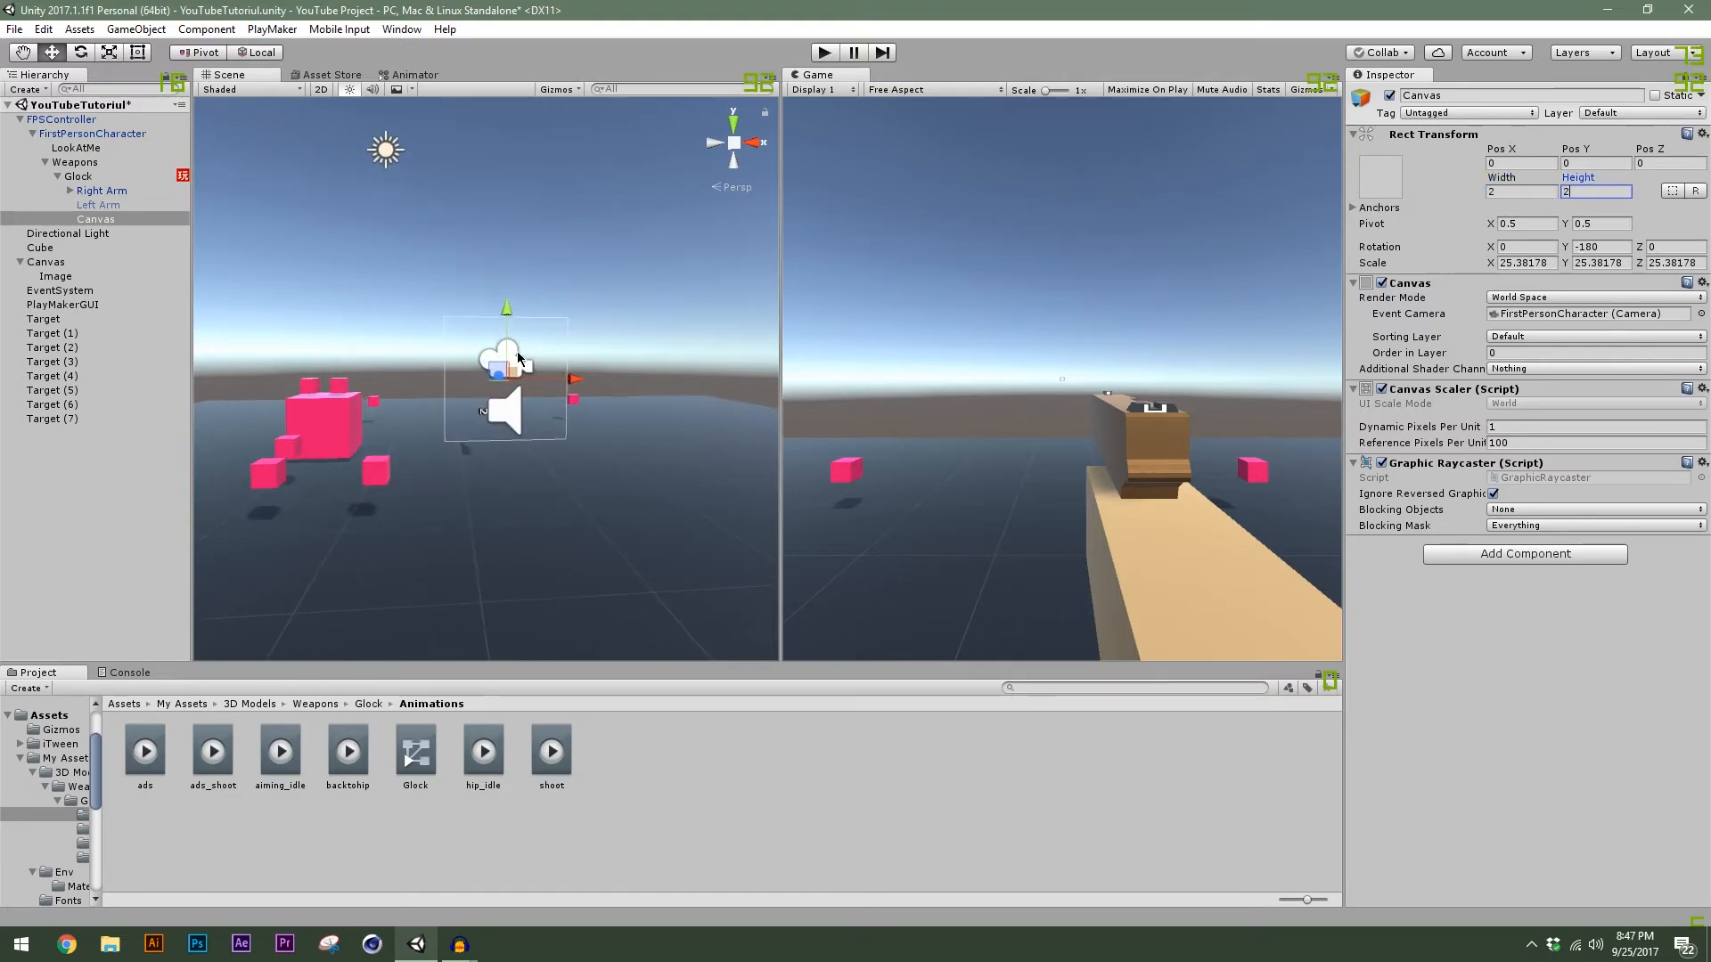
pyautogui.press('r')
pyautogui.moveTo(562, 381); pyautogui.dragTo(493, 393)
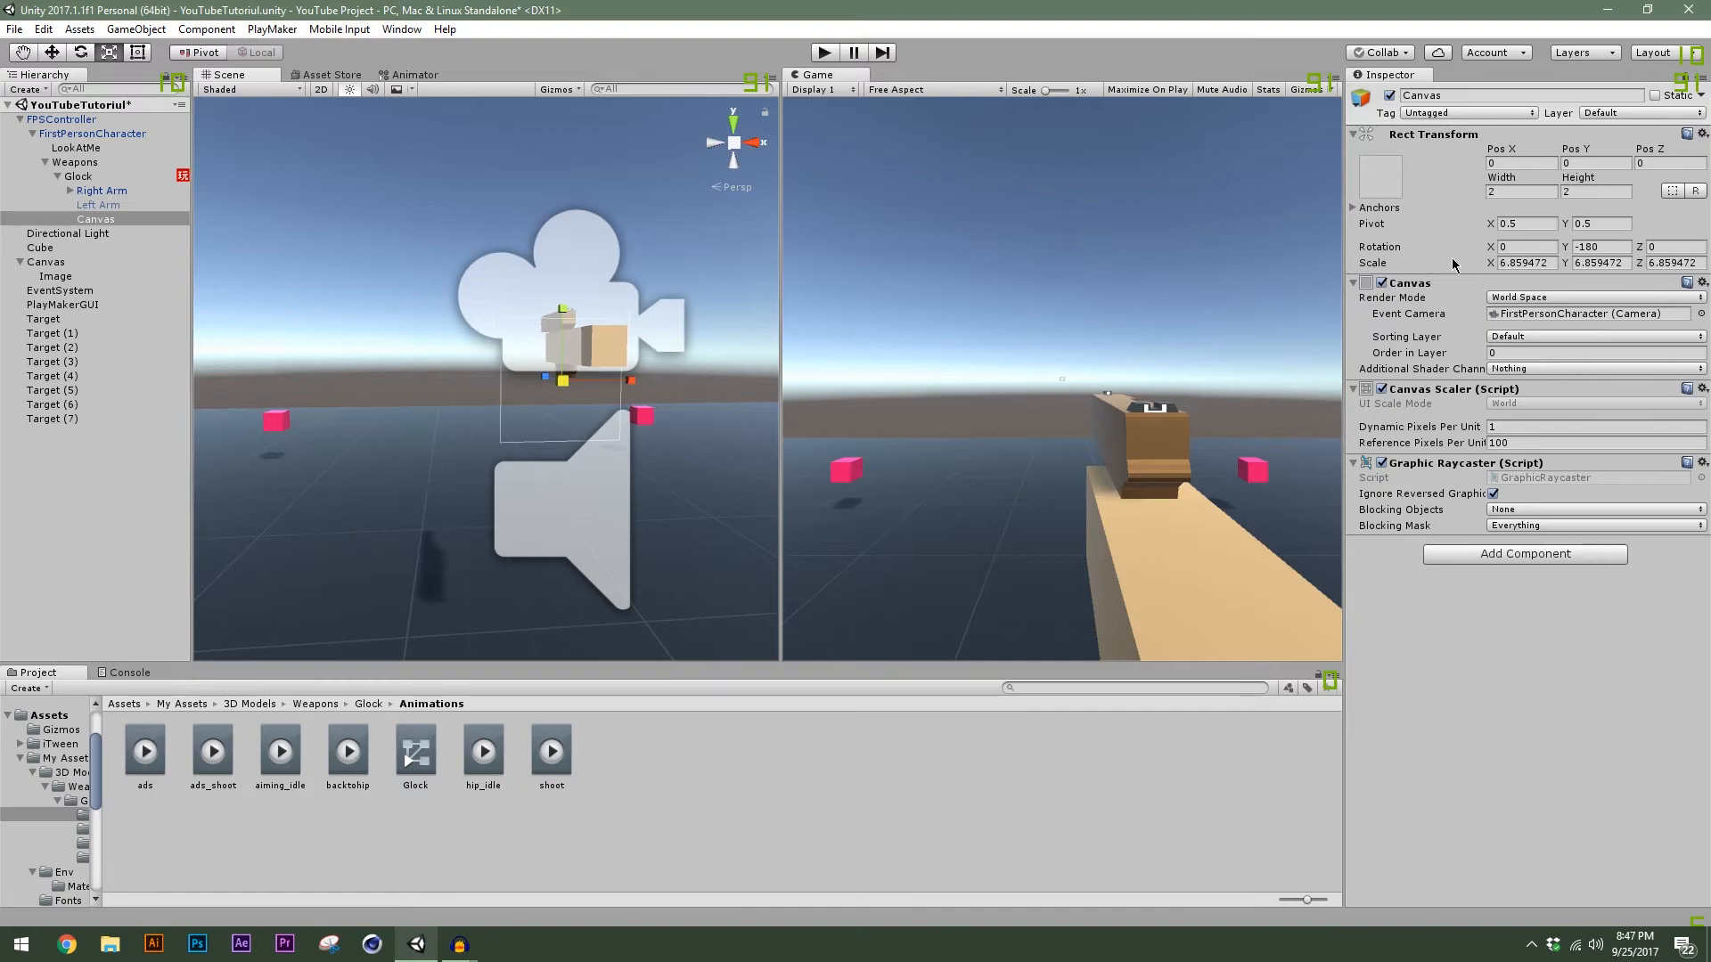
pyautogui.keyDown('alt'); pyautogui.moveTo(535, 401); pyautogui.dragTo(517, 371); pyautogui.keyUp('alt')
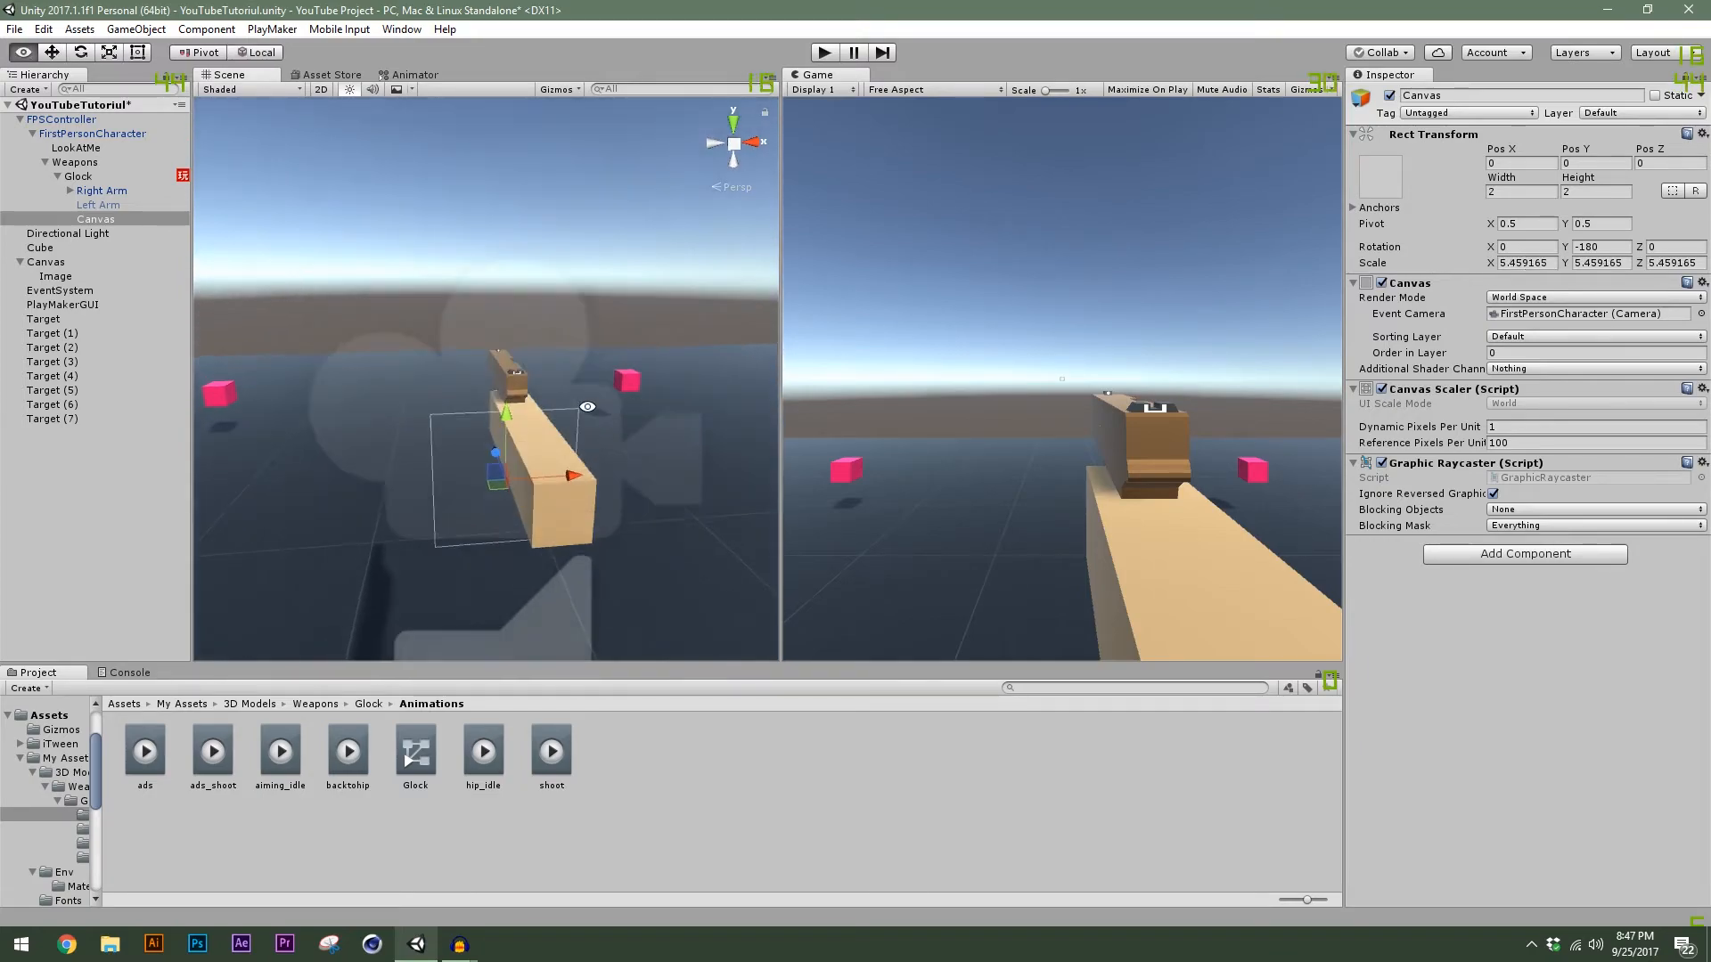
# Move the canvas up beside the Glock, to about X -8.61 and Y 6.49.
pyautogui.scroll(2, 604, 407)
pyautogui.keyDown('alt'); pyautogui.moveTo(629, 432); pyautogui.dragTo(551, 410); pyautogui.keyUp('alt')
pyautogui.moveTo(432, 381); pyautogui.dragTo(529, 430)
pyautogui.scroll(3, 515, 413)
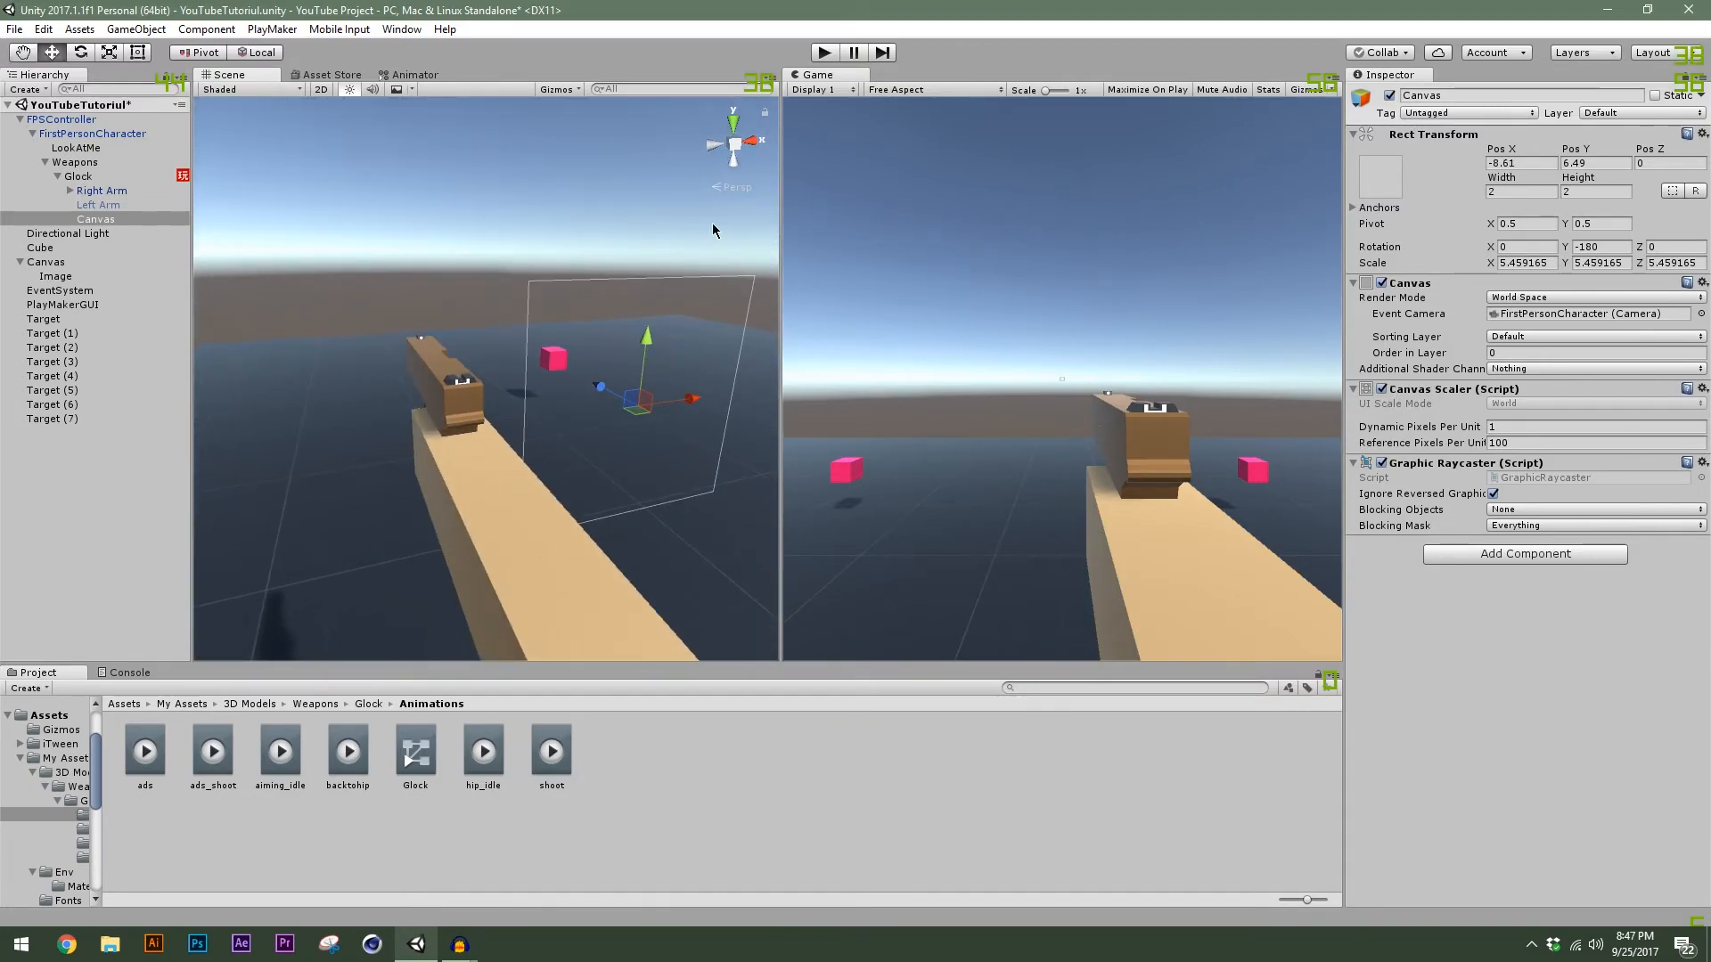
# Refine the canvas placement beside the gun to about Y 5.95 and Z -1.45, using axis-aligned views.
pyautogui.click(738, 122)
pyautogui.click(734, 144)
pyautogui.moveTo(512, 472); pyautogui.dragTo(580, 276, button='middle')
pyautogui.scroll(8, 580, 356)
pyautogui.moveTo(584, 406); pyautogui.dragTo(584, 381)
pyautogui.click(718, 147)
pyautogui.moveTo(556, 157); pyautogui.dragTo(556, 168)
pyautogui.click(733, 143)
pyautogui.keyDown('alt'); pyautogui.moveTo(695, 303); pyautogui.dragTo(543, 337); pyautogui.keyUp('alt')
pyautogui.scroll(8, 543, 337)
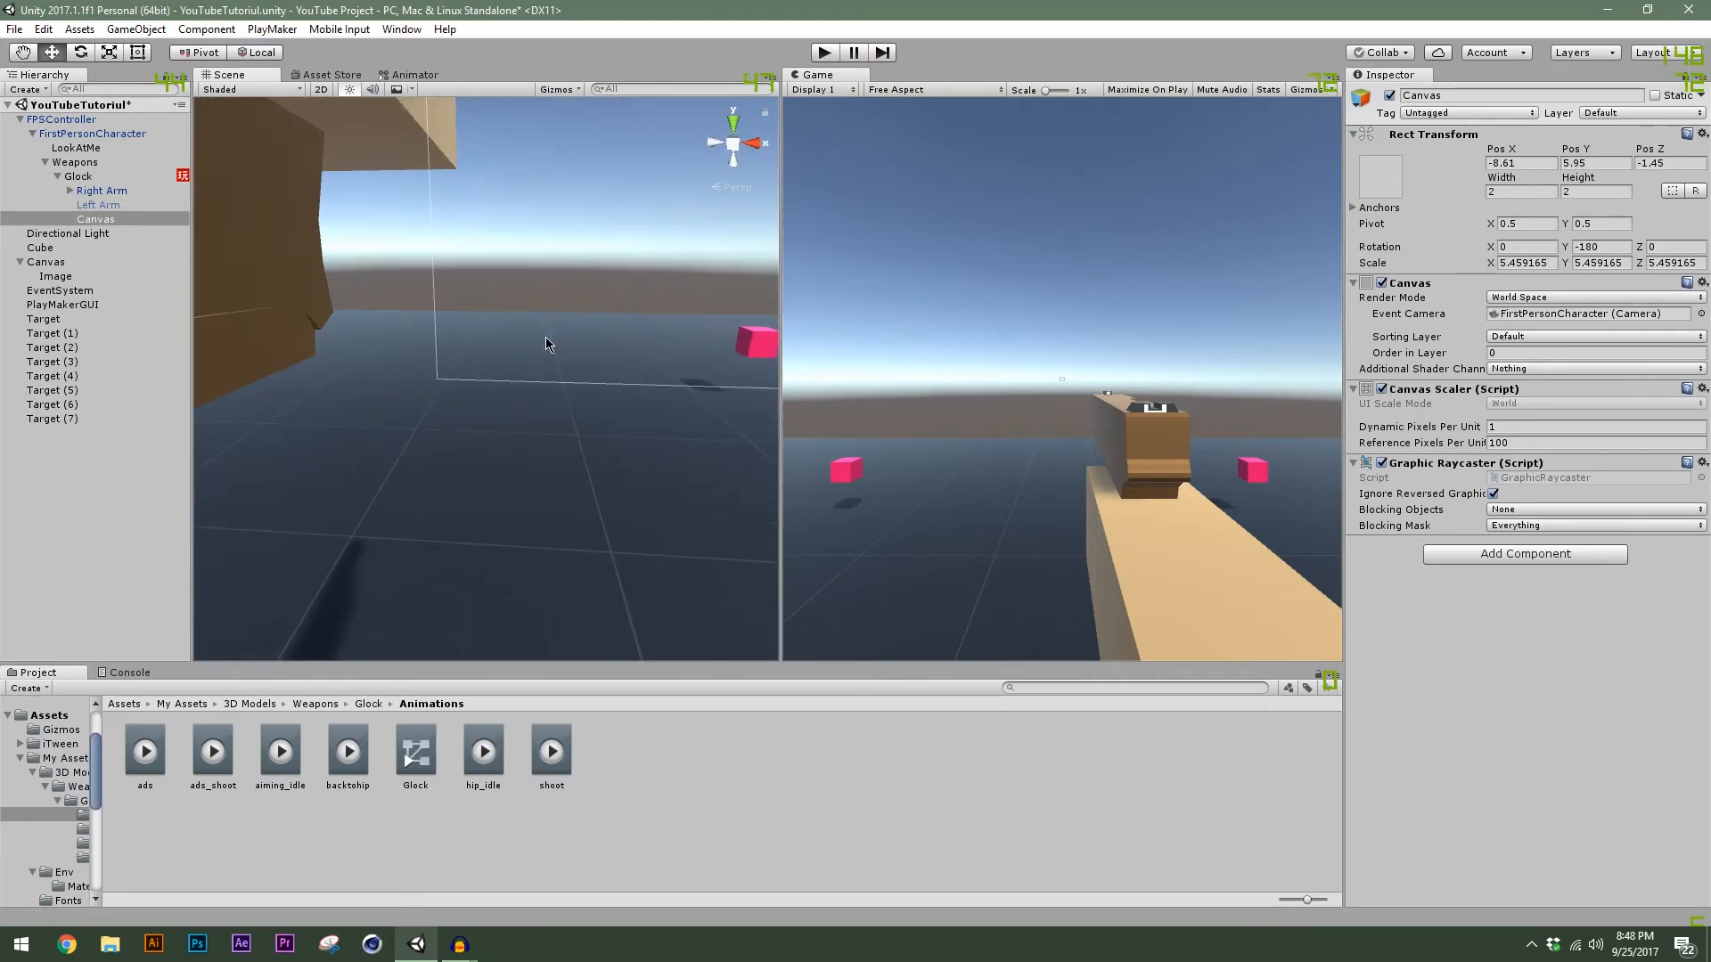
pyautogui.moveTo(544, 337); pyautogui.dragTo(517, 393, button='middle')
pyautogui.scroll(-4, 330, 326)
# Add a UI Text object under the Glock's Canvas and set its horizontal and vertical overflow to Overflow.
pyautogui.rightClick(112, 222)
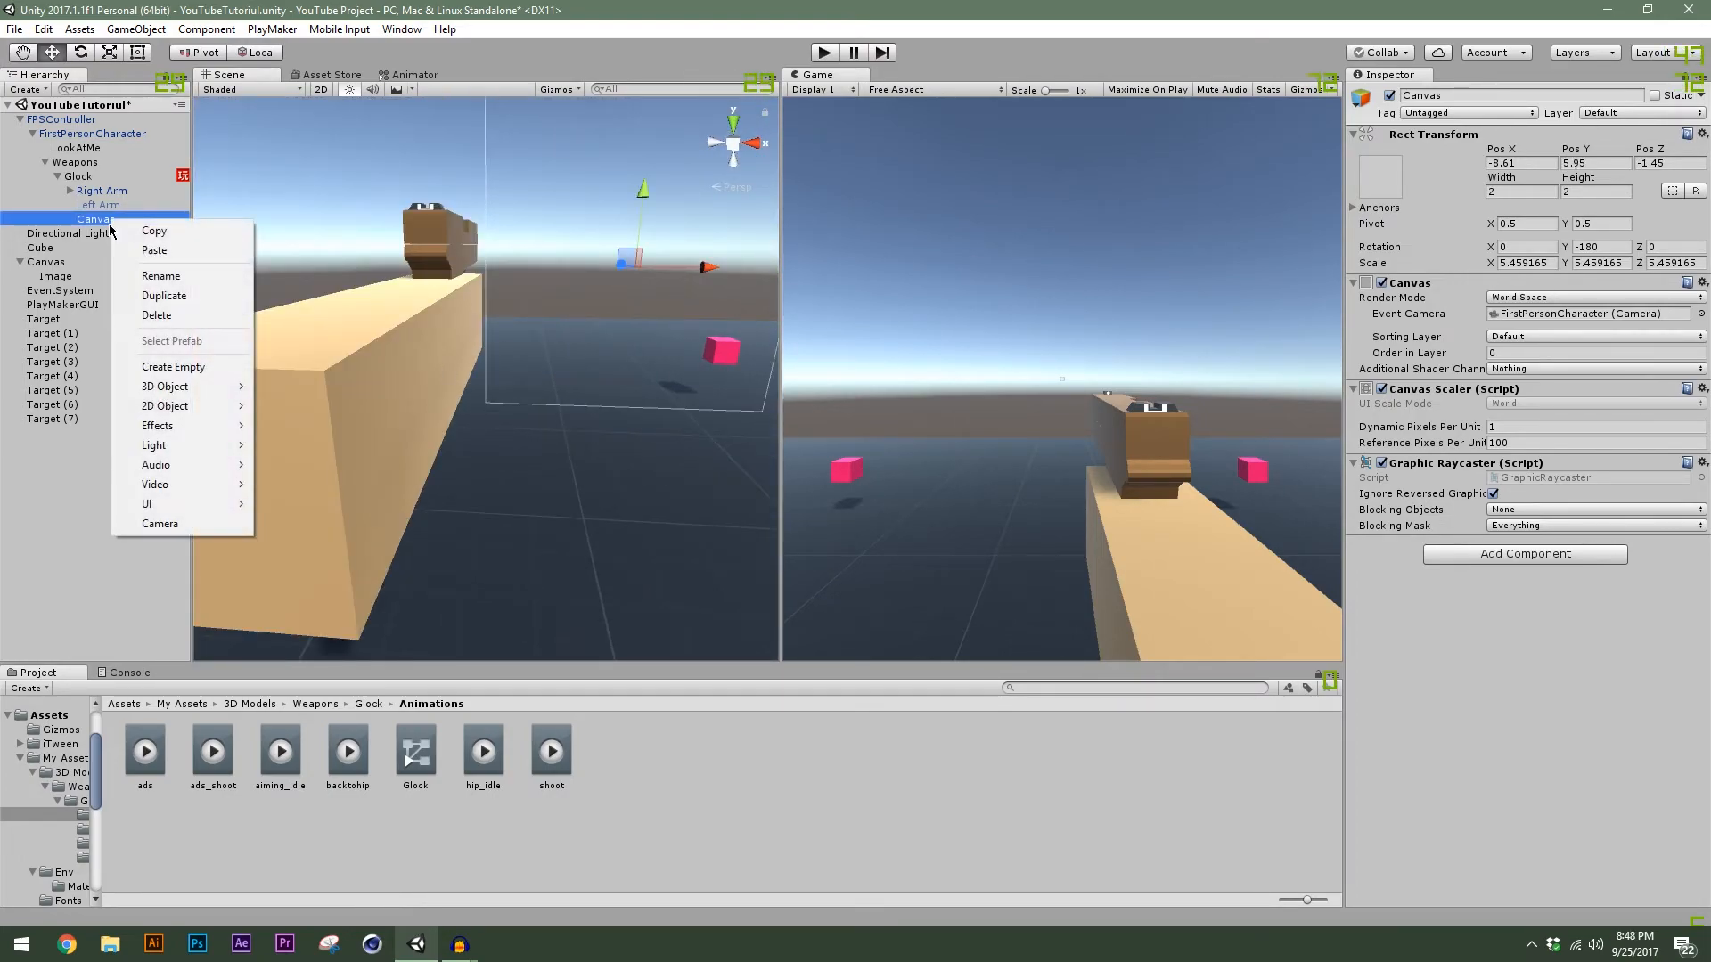
pyautogui.moveTo(204, 509)
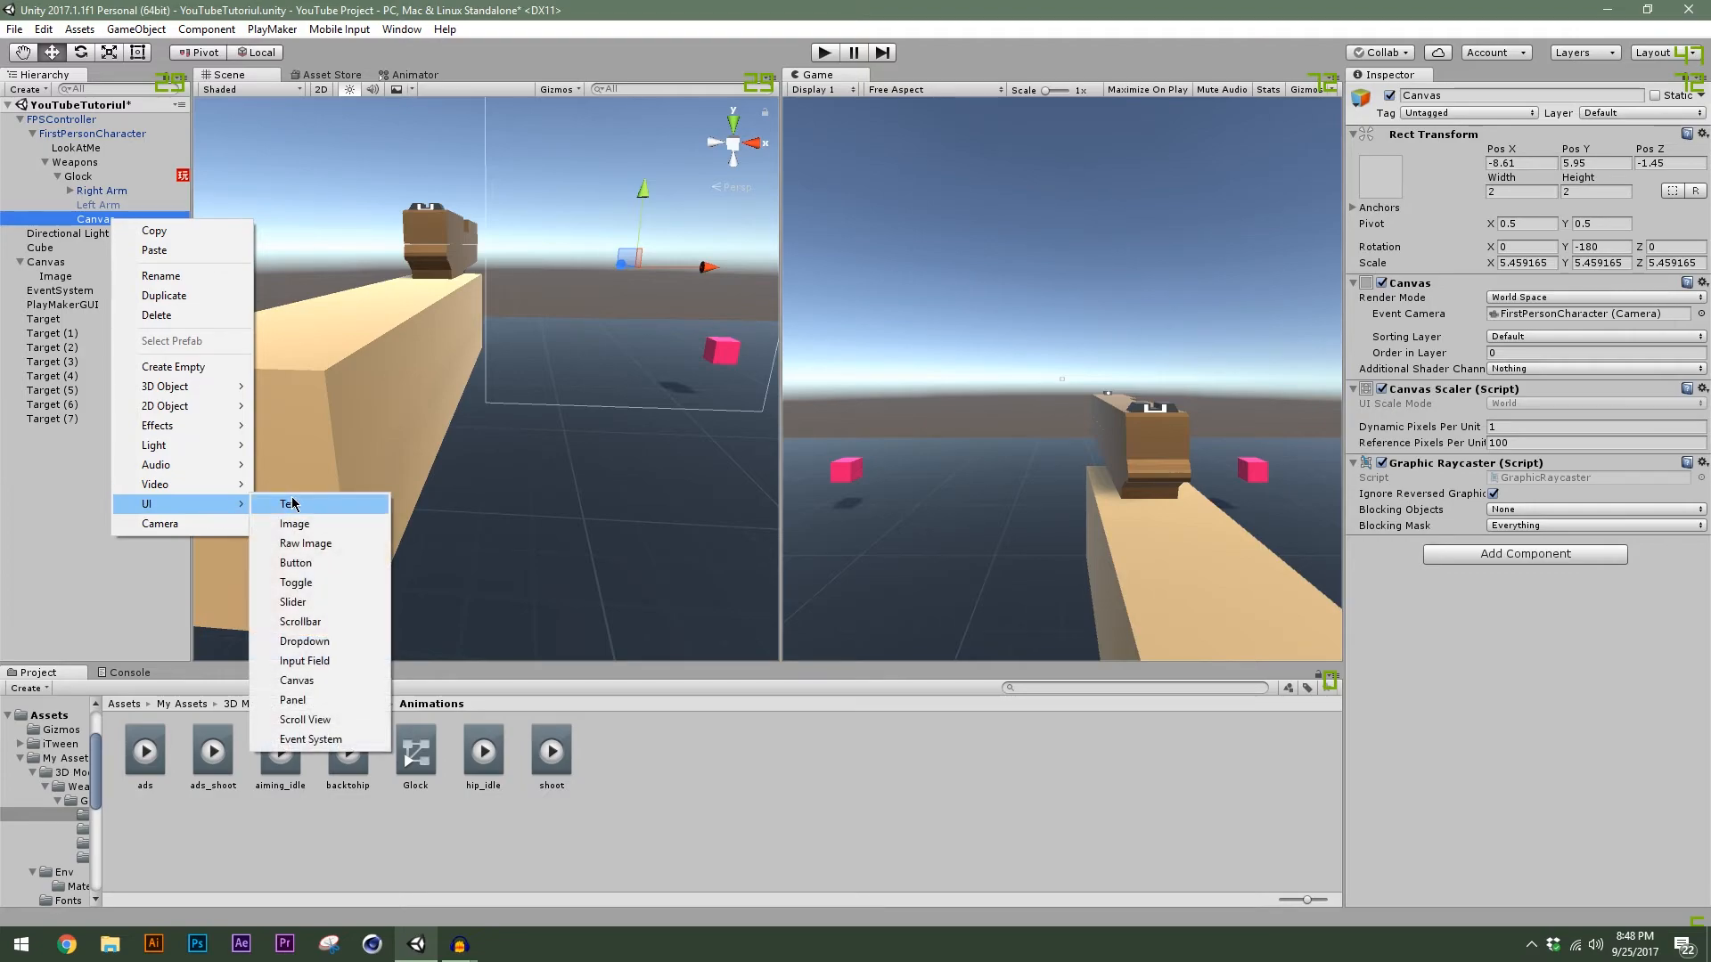
pyautogui.click(323, 504)
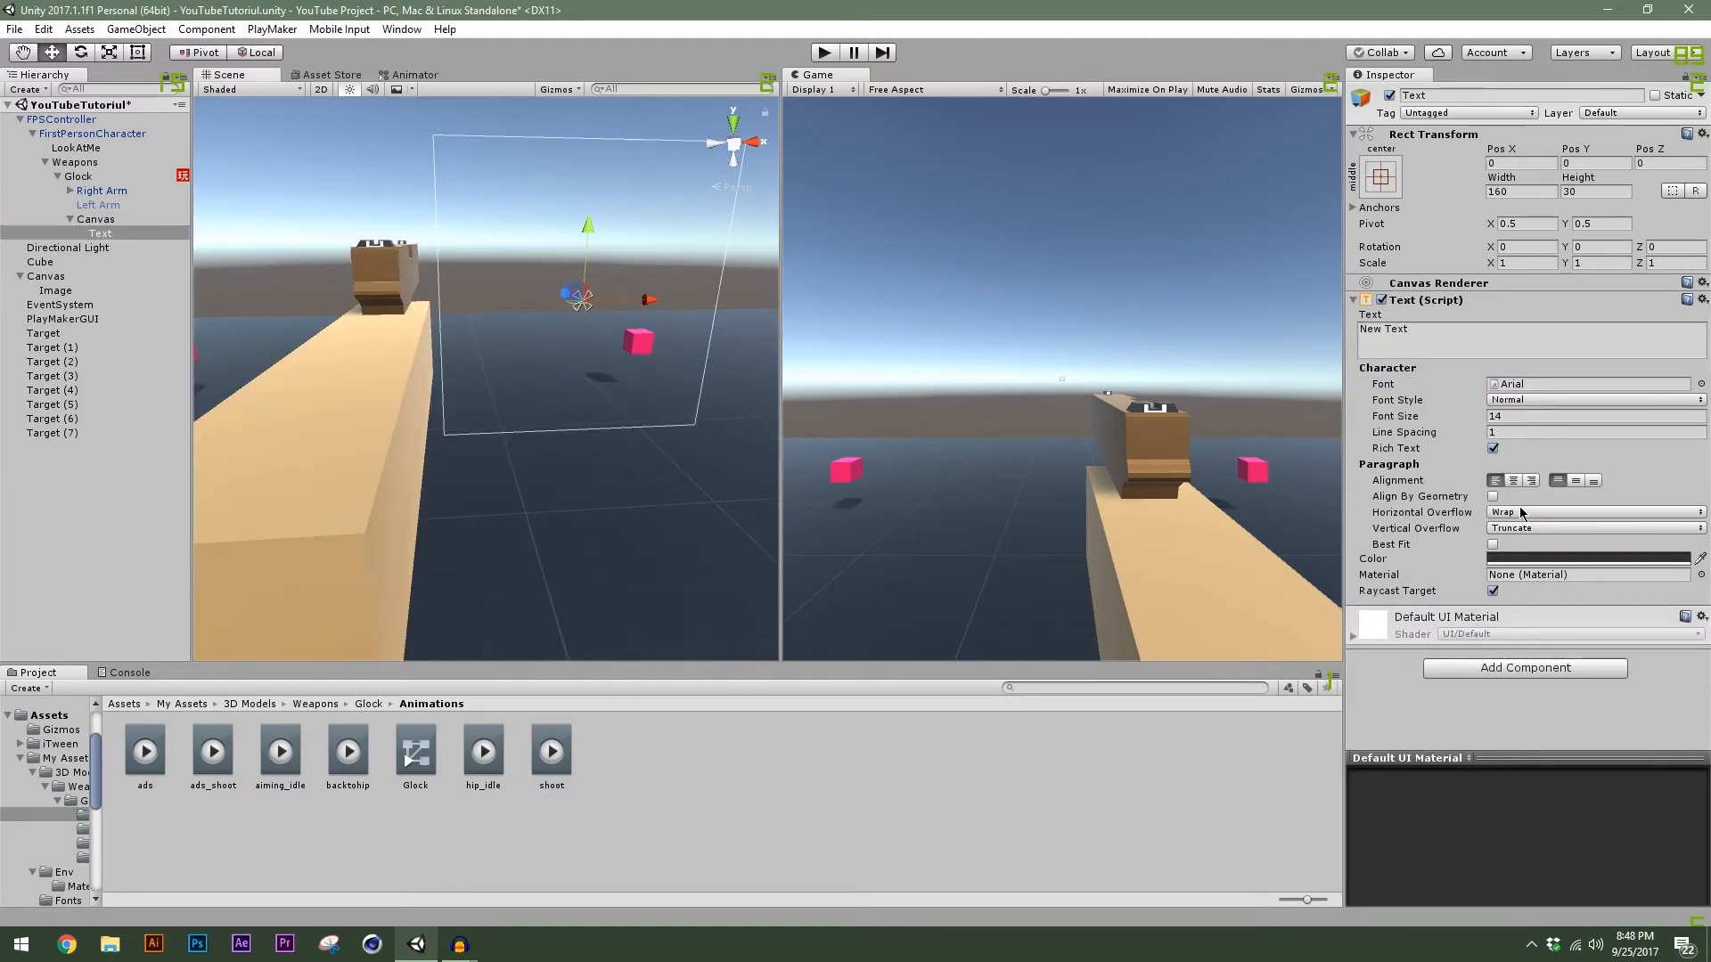
pyautogui.click(1521, 513)
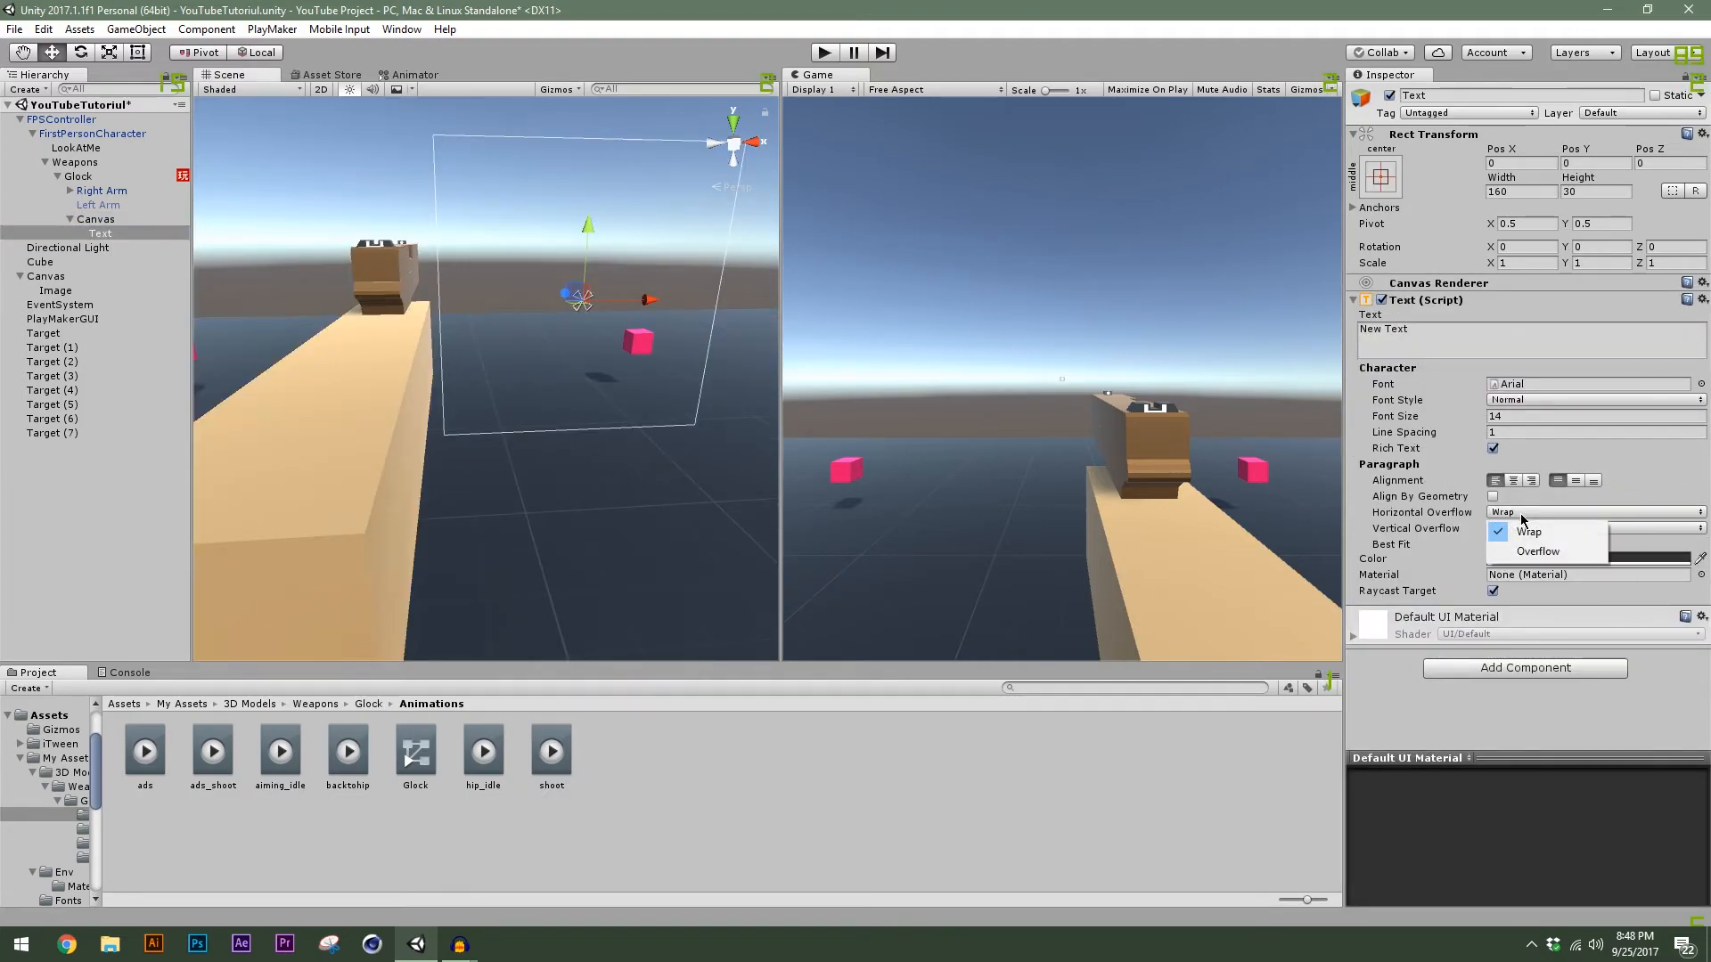
pyautogui.click(1536, 552)
pyautogui.click(1535, 529)
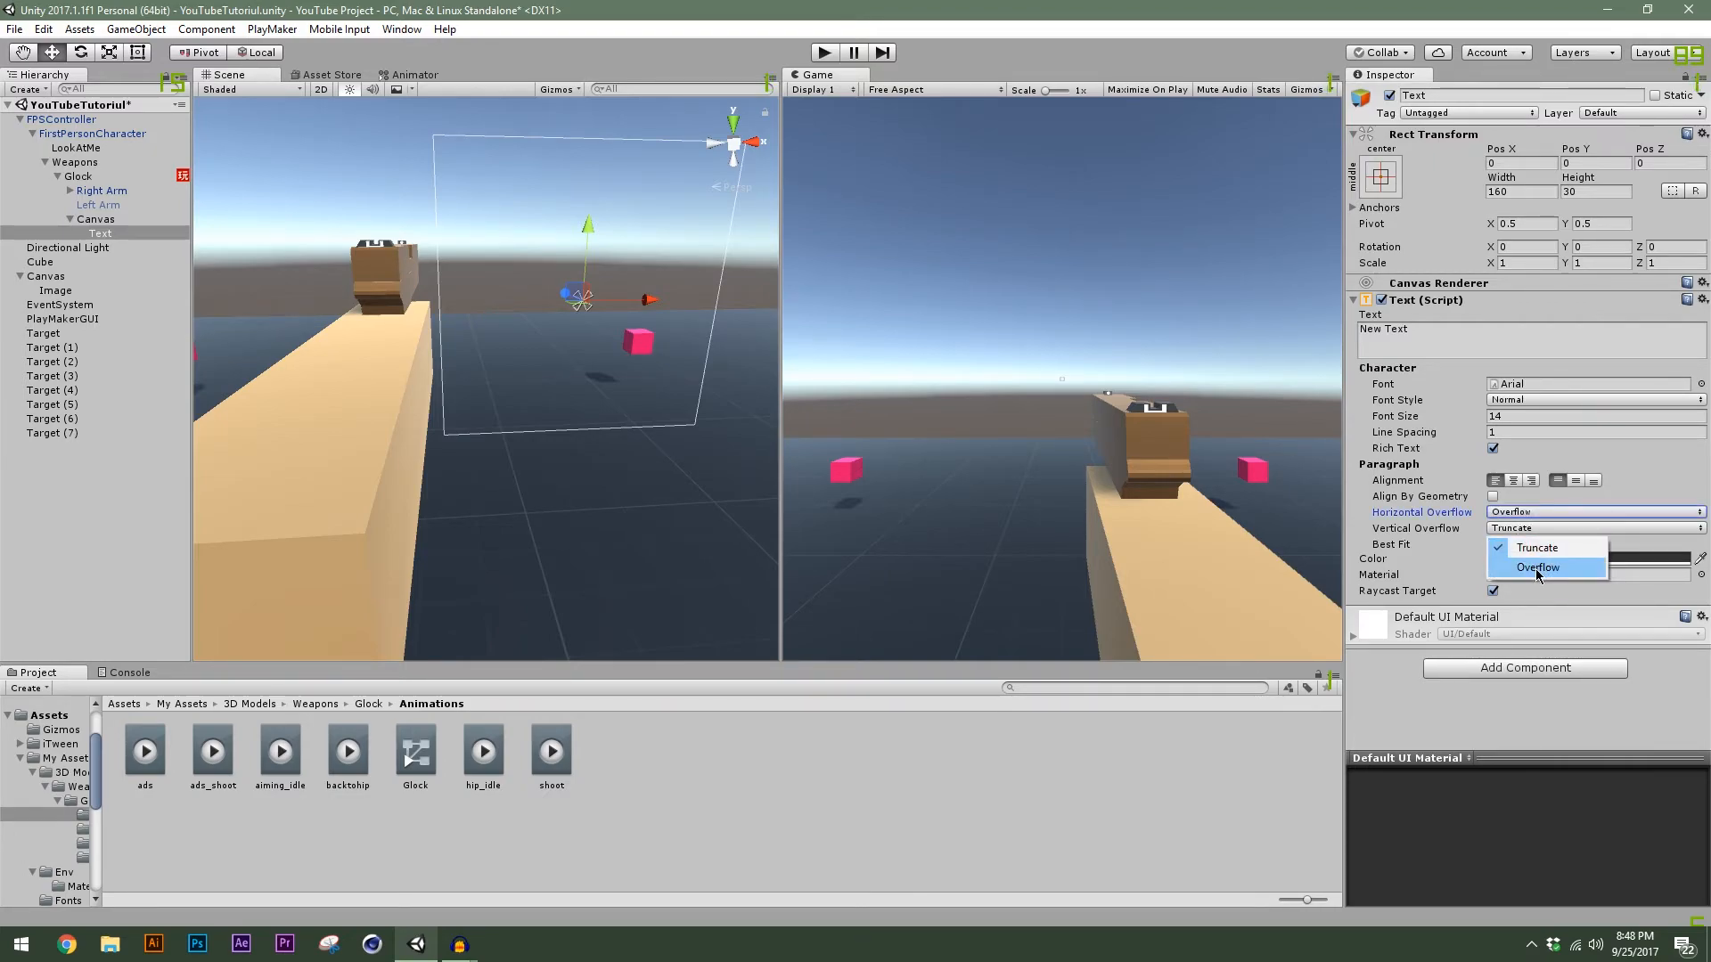
pyautogui.click(1536, 569)
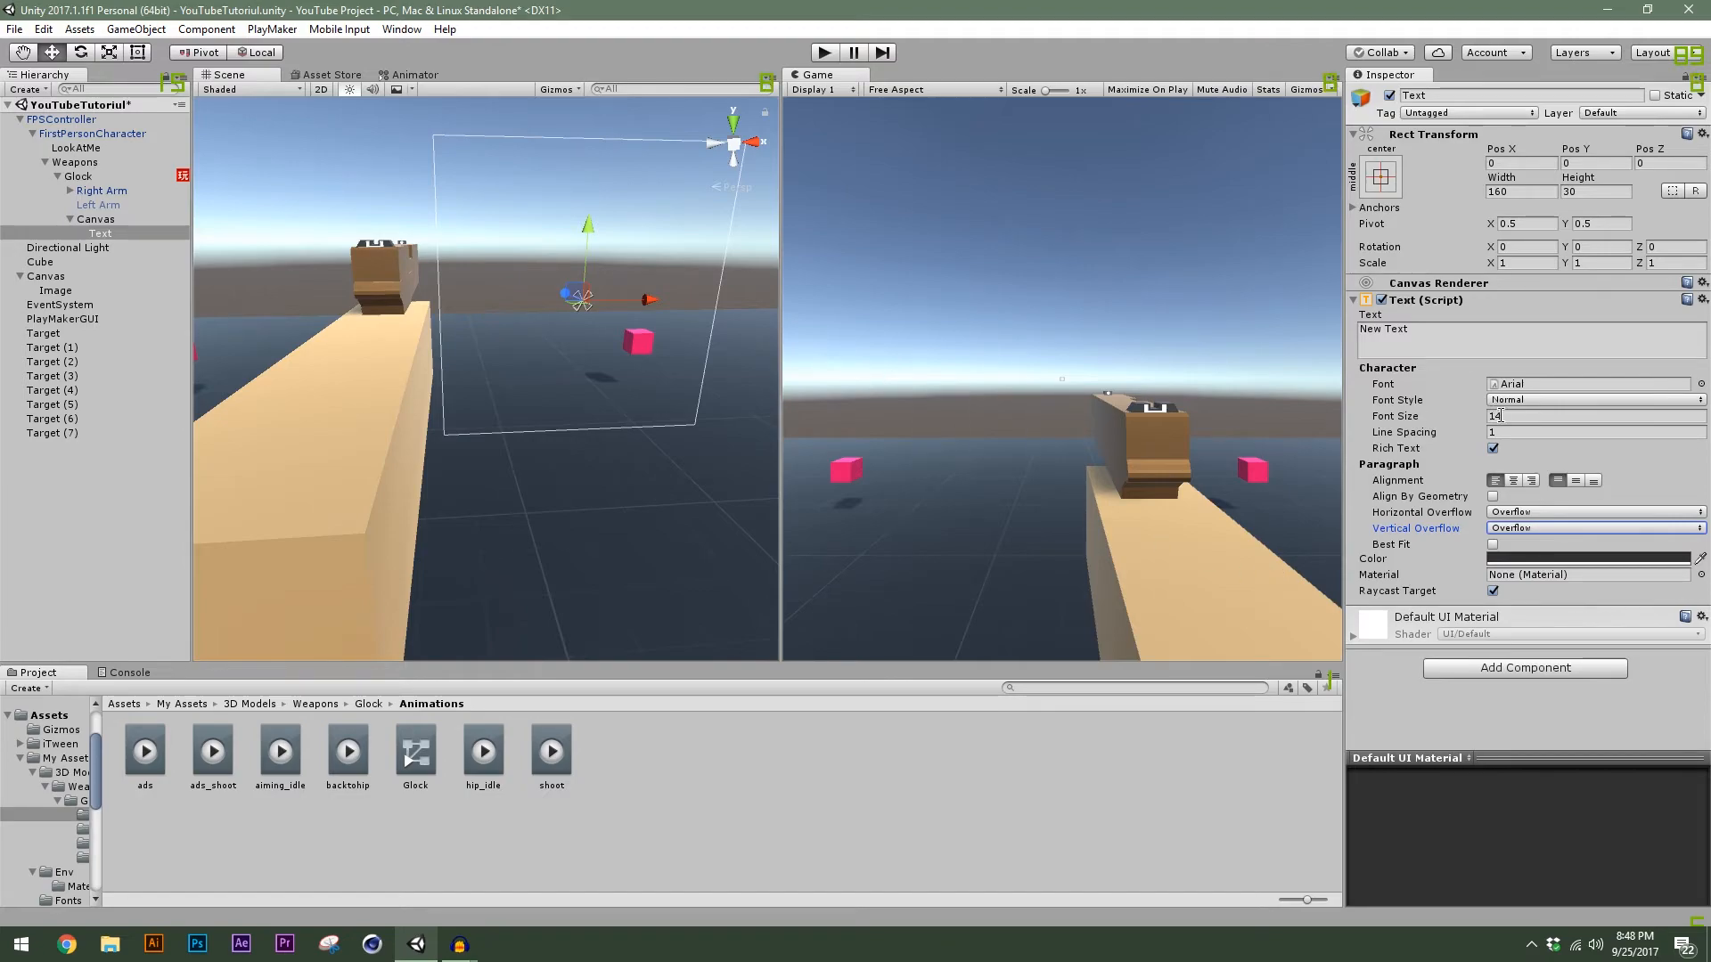
# Set the new text's font size to 20 and move it sideways to Pos X 24.
pyautogui.moveTo(1458, 417); pyautogui.dragTo(1316, 446)
pyautogui.press('f')
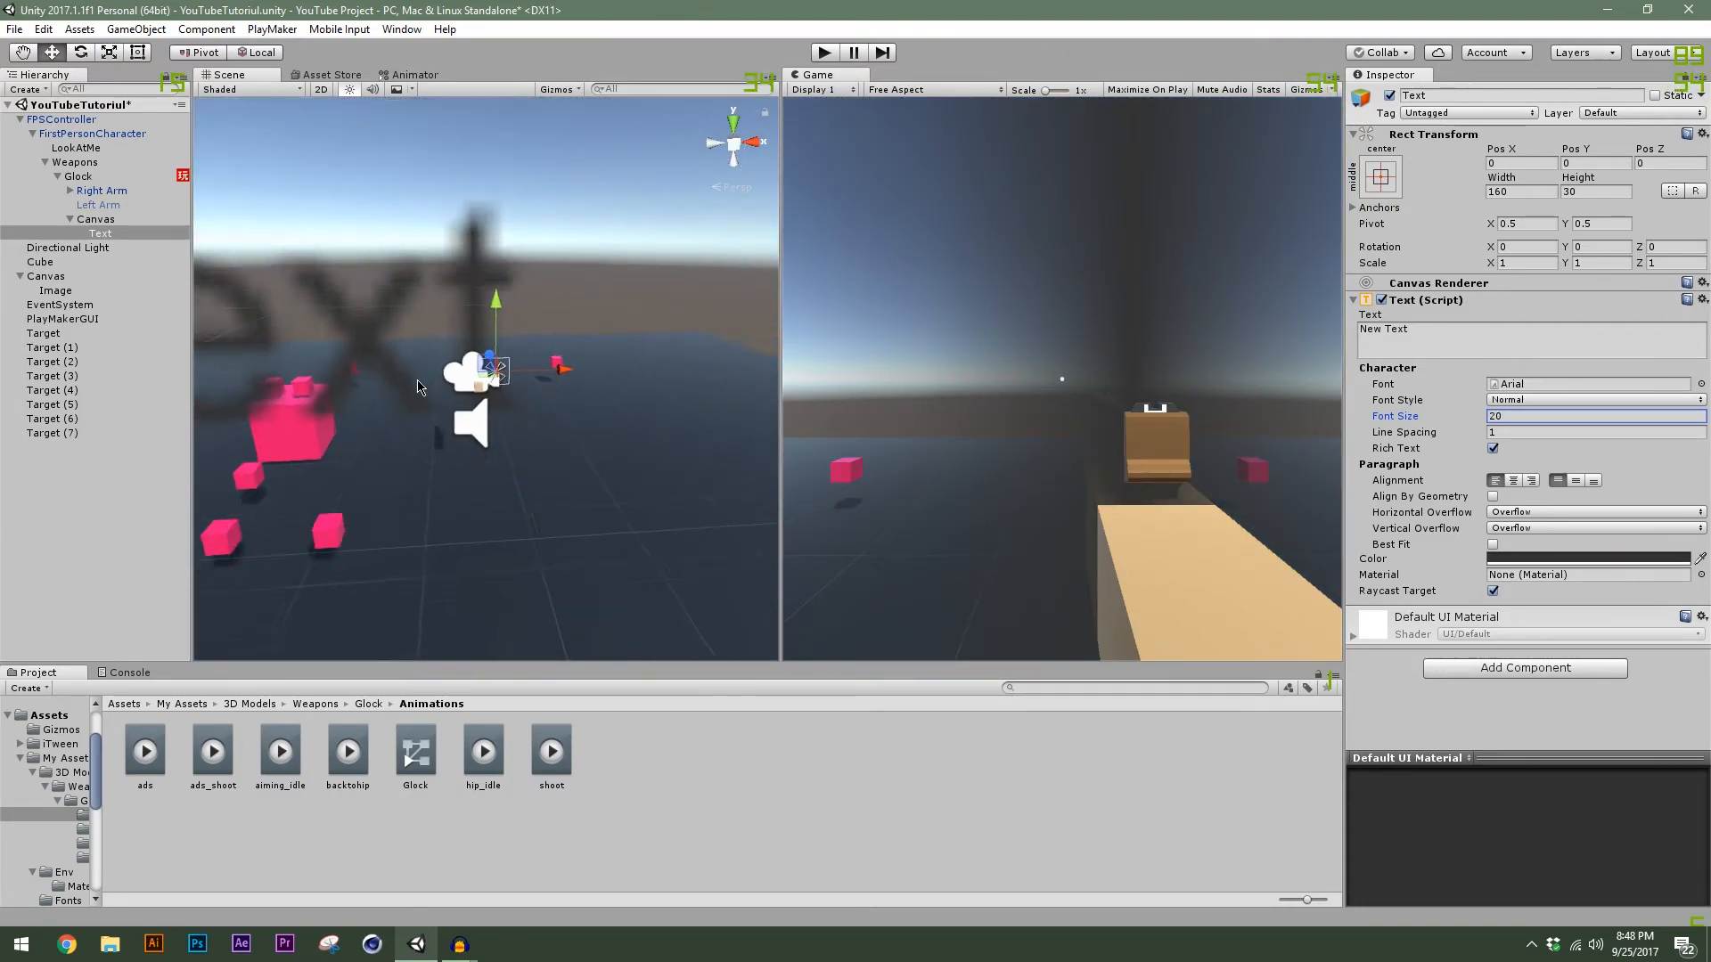
pyautogui.scroll(-5, 420, 380)
pyautogui.moveTo(420, 380)
pyautogui.keyDown('alt'); pyautogui.mouseDown()
pyautogui.moveTo(450, 380)
pyautogui.moveTo(419, 372)
pyautogui.mouseUp(); pyautogui.keyUp('alt')
pyautogui.moveTo(563, 371); pyautogui.dragTo(767, 374)
pyautogui.scroll(4, 522, 383)
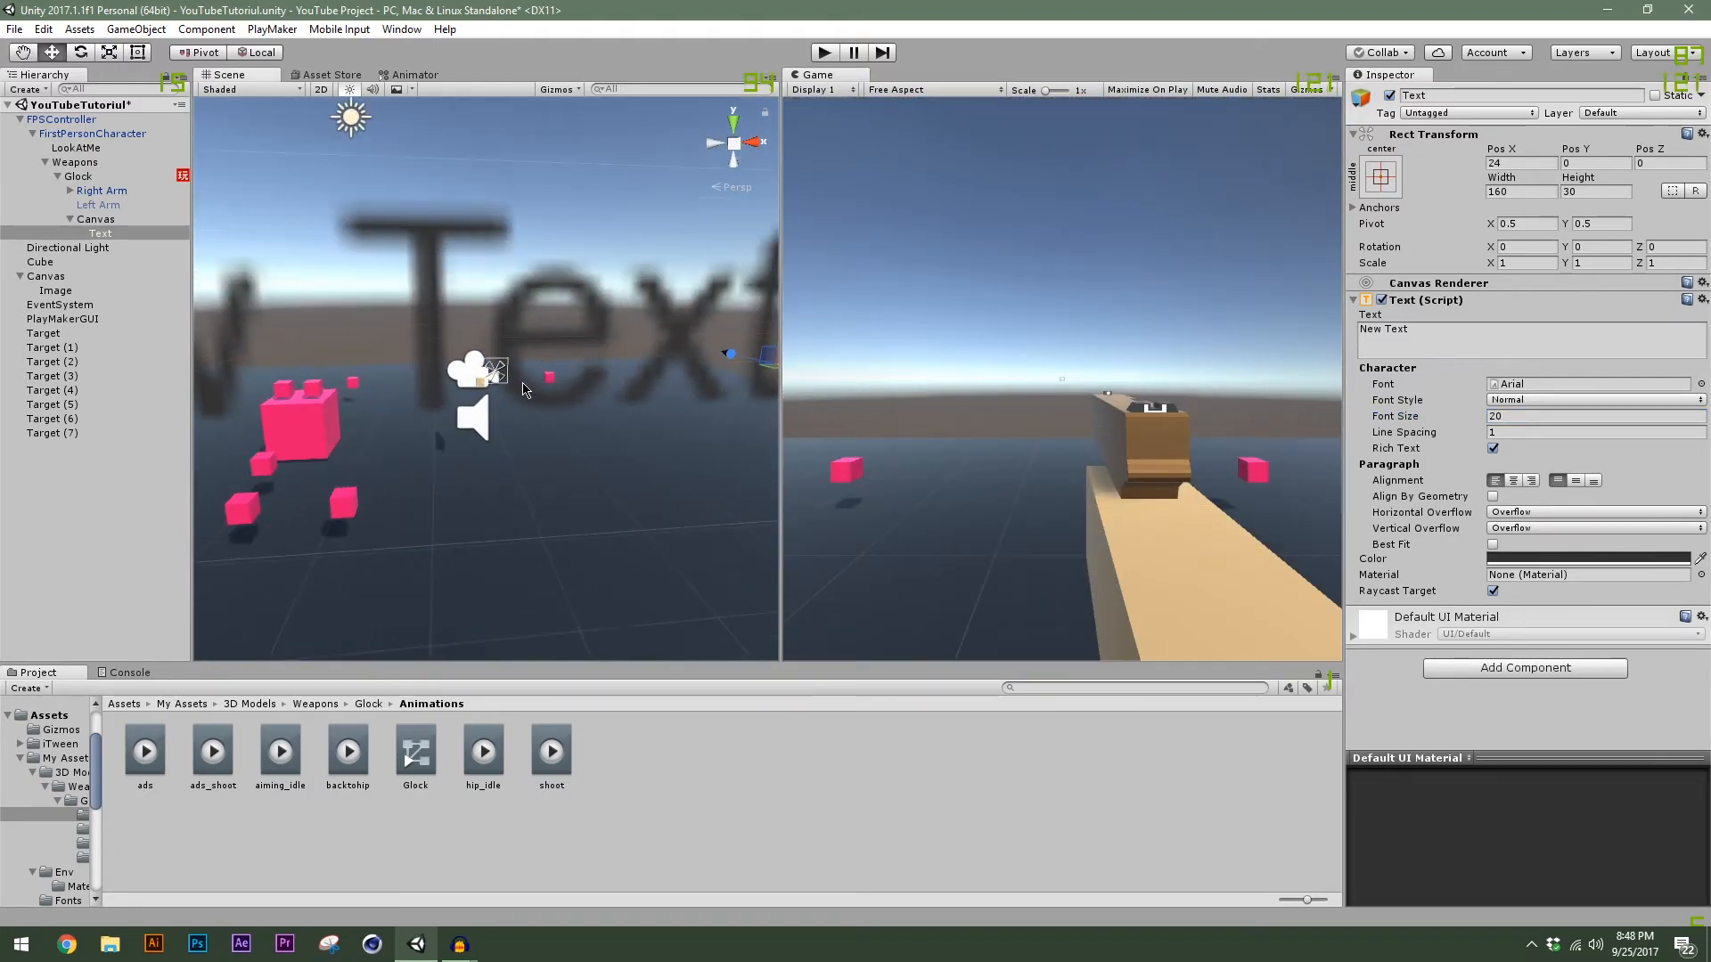
# Increase the text's font size to 150.
pyautogui.scroll(-2, 522, 384)
pyautogui.moveTo(1459, 419)
pyautogui.mouseDown()
pyautogui.moveTo(1433, 429)
pyautogui.moveTo(1454, 422)
pyautogui.mouseUp()
pyautogui.scroll(-10, 437, 460)
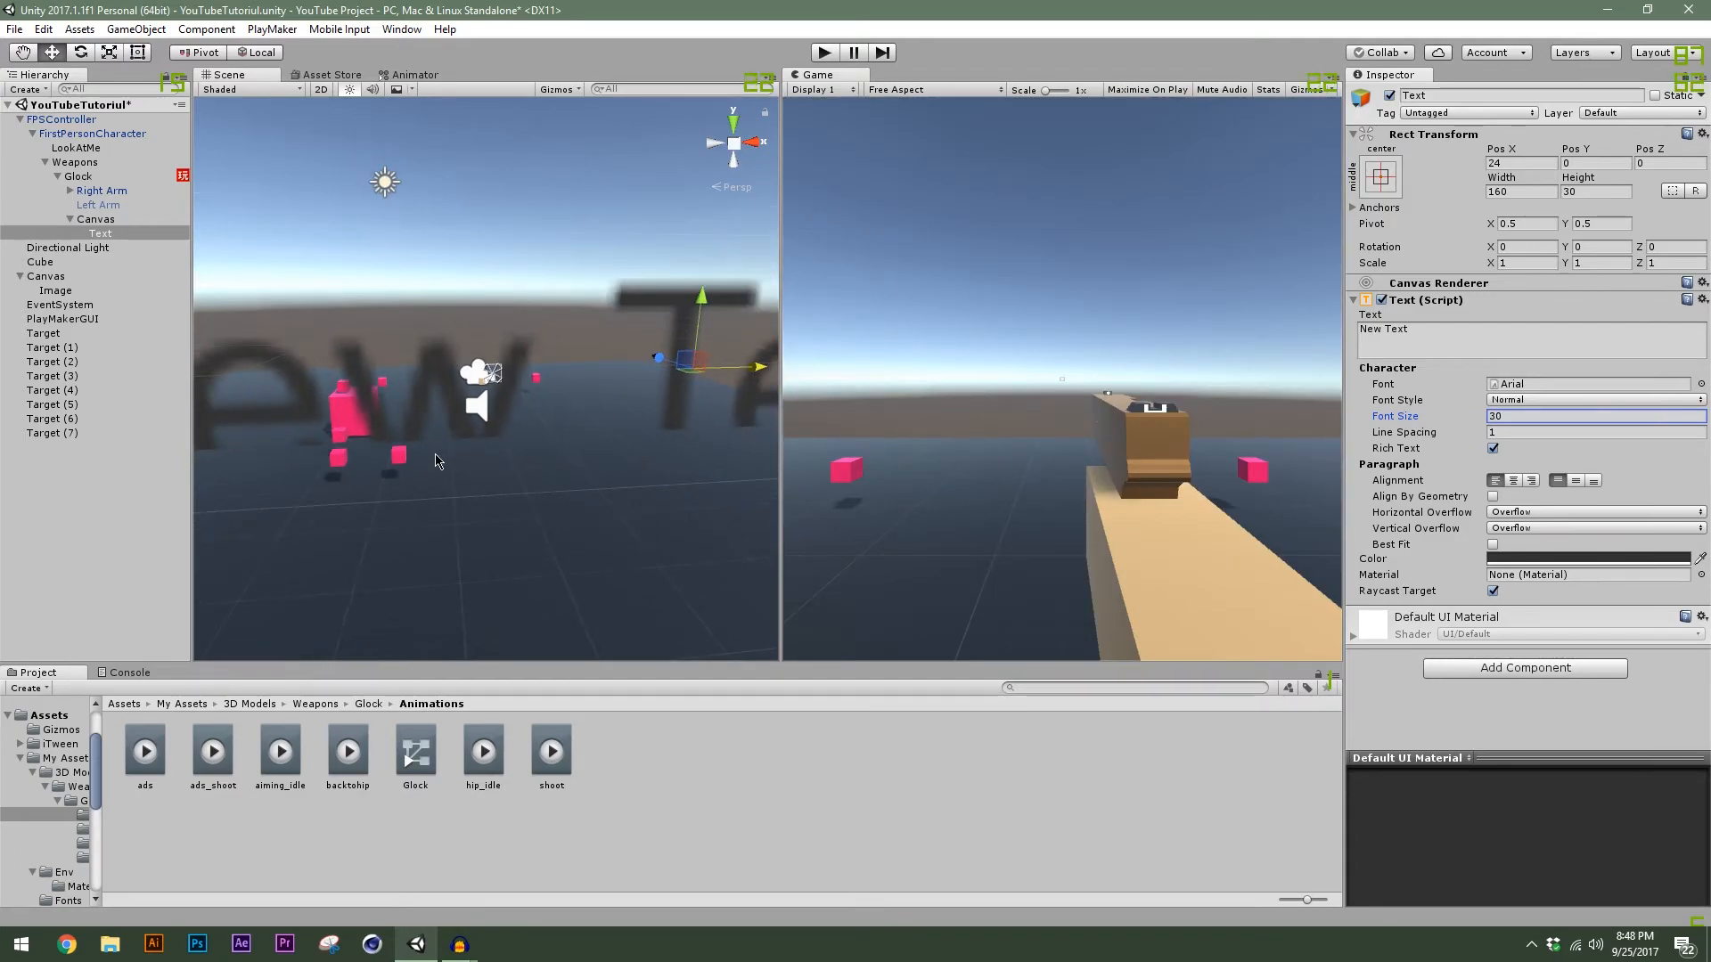
pyautogui.moveTo(488, 402)
pyautogui.keyDown('alt'); pyautogui.mouseDown()
pyautogui.moveTo(487, 426)
pyautogui.moveTo(485, 400)
pyautogui.mouseUp(); pyautogui.keyUp('alt')
pyautogui.moveTo(1490, 415); pyautogui.dragTo(1430, 423)
pyautogui.write('1')
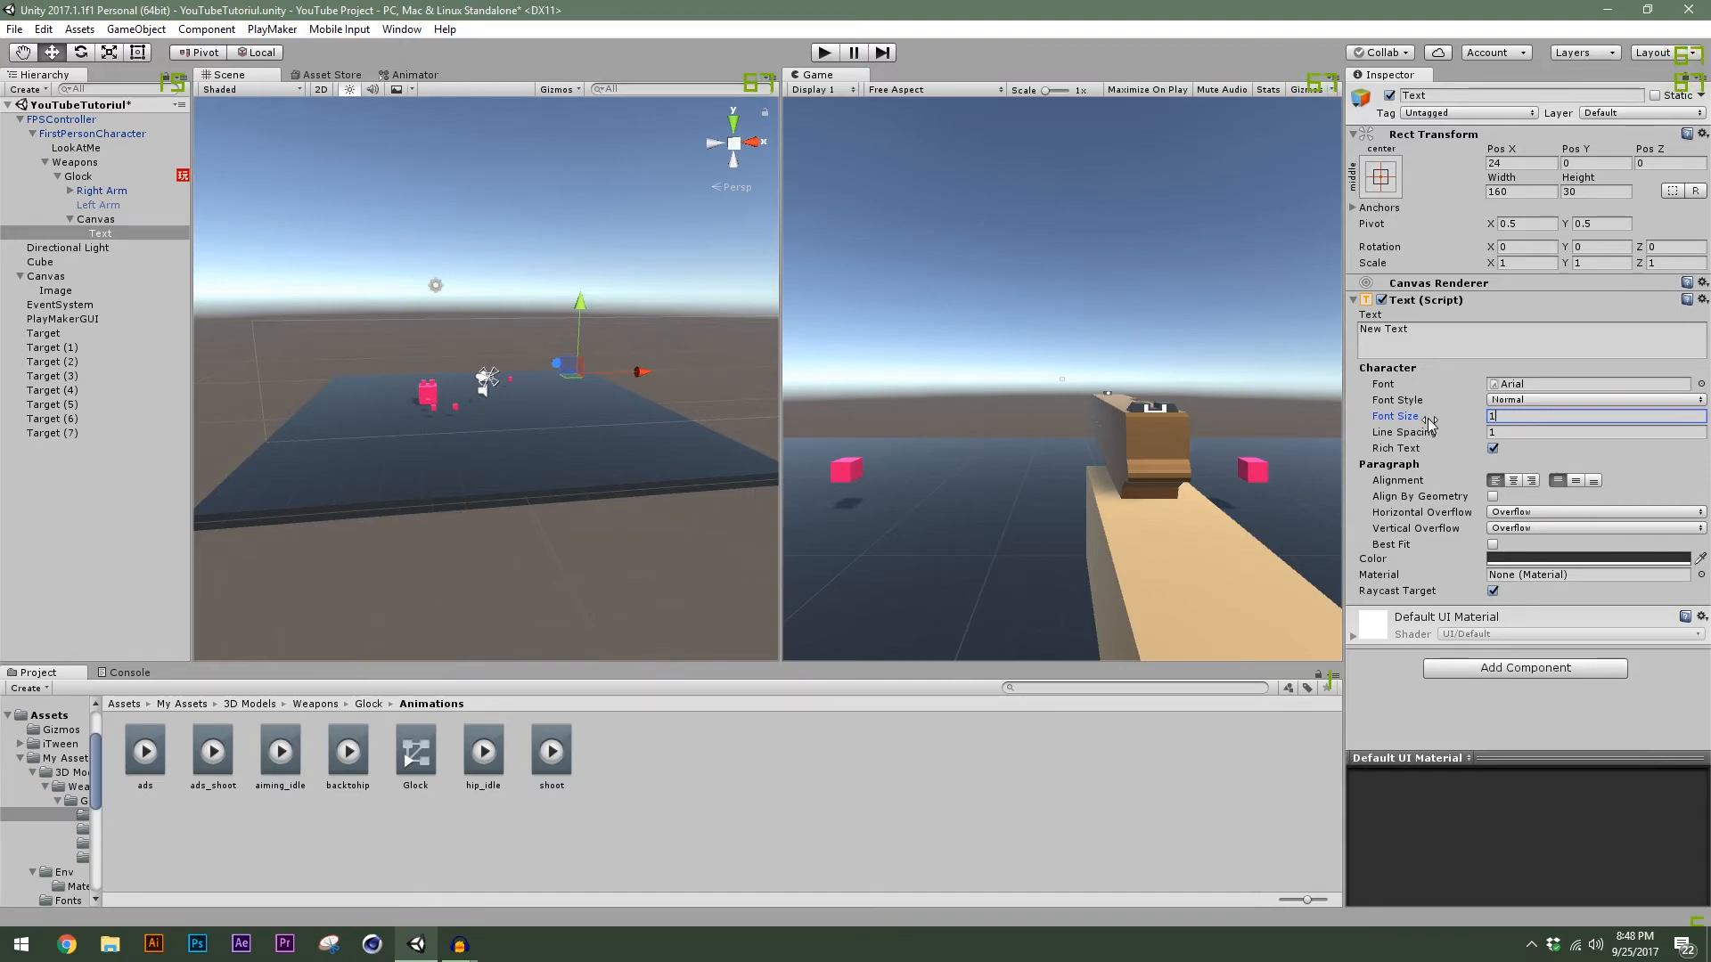
pyautogui.write('50')
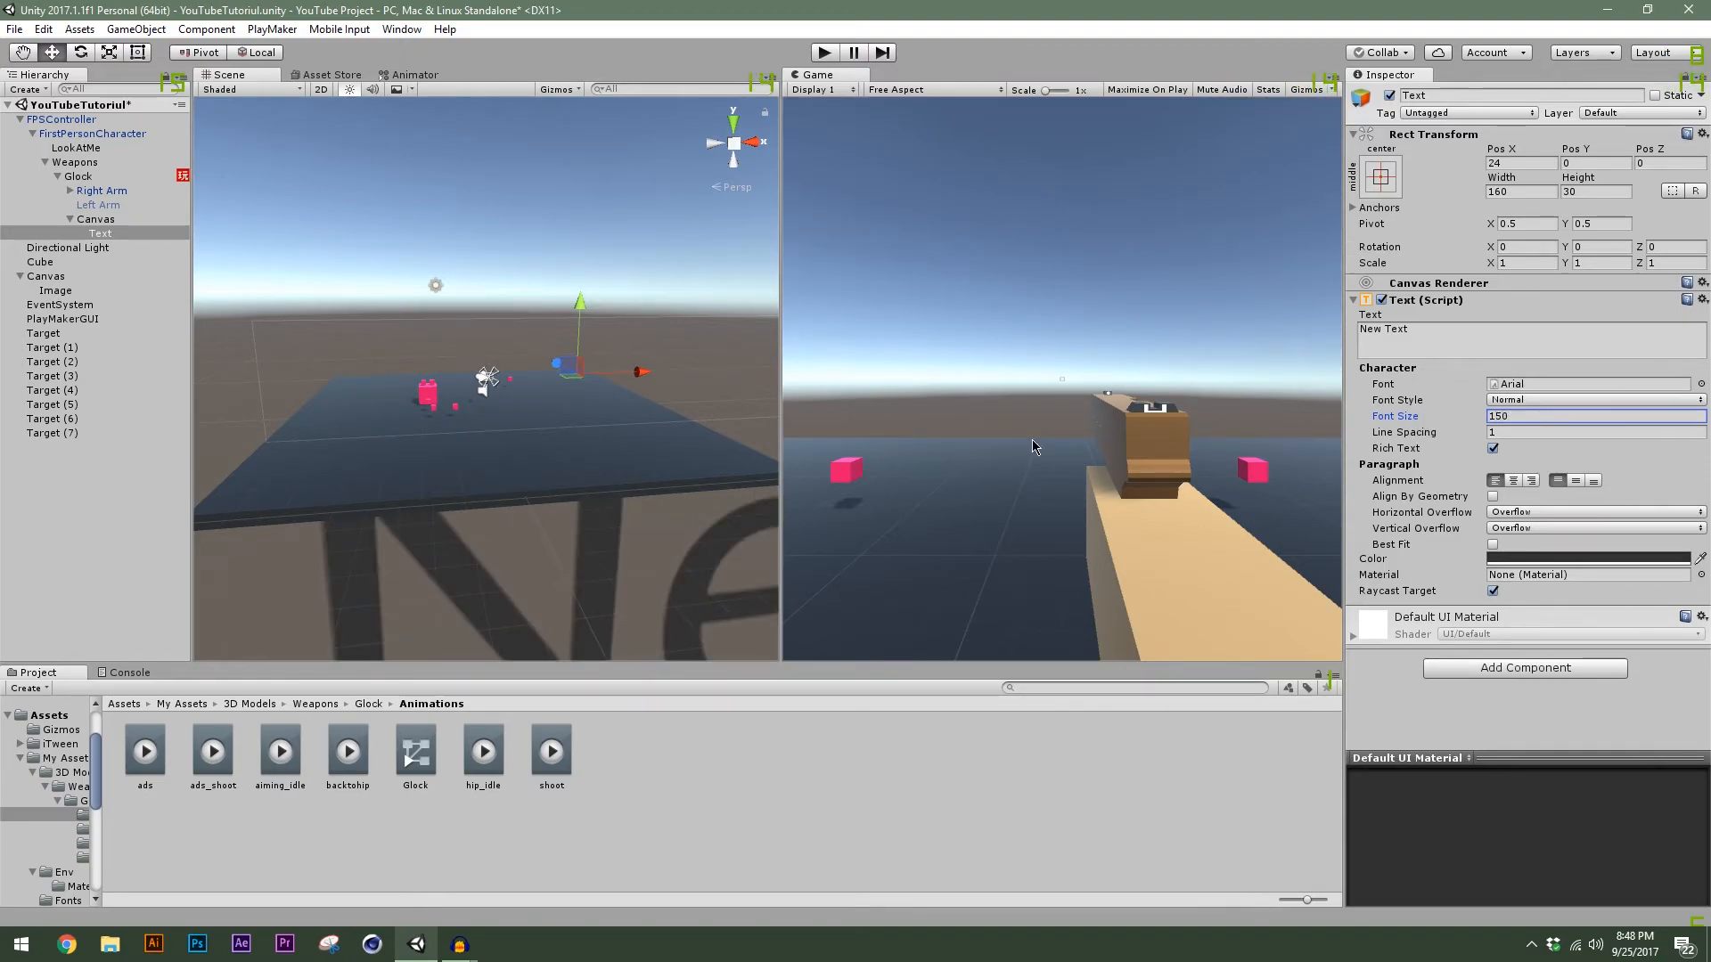
# Try scaling the text down uniformly to about 0.157, and undo that scaling.
pyautogui.moveTo(465, 599); pyautogui.dragTo(490, 629, button='middle')
pyautogui.moveTo(482, 510); pyautogui.dragTo(479, 504, button='right')
pyautogui.scroll(3, 523, 446)
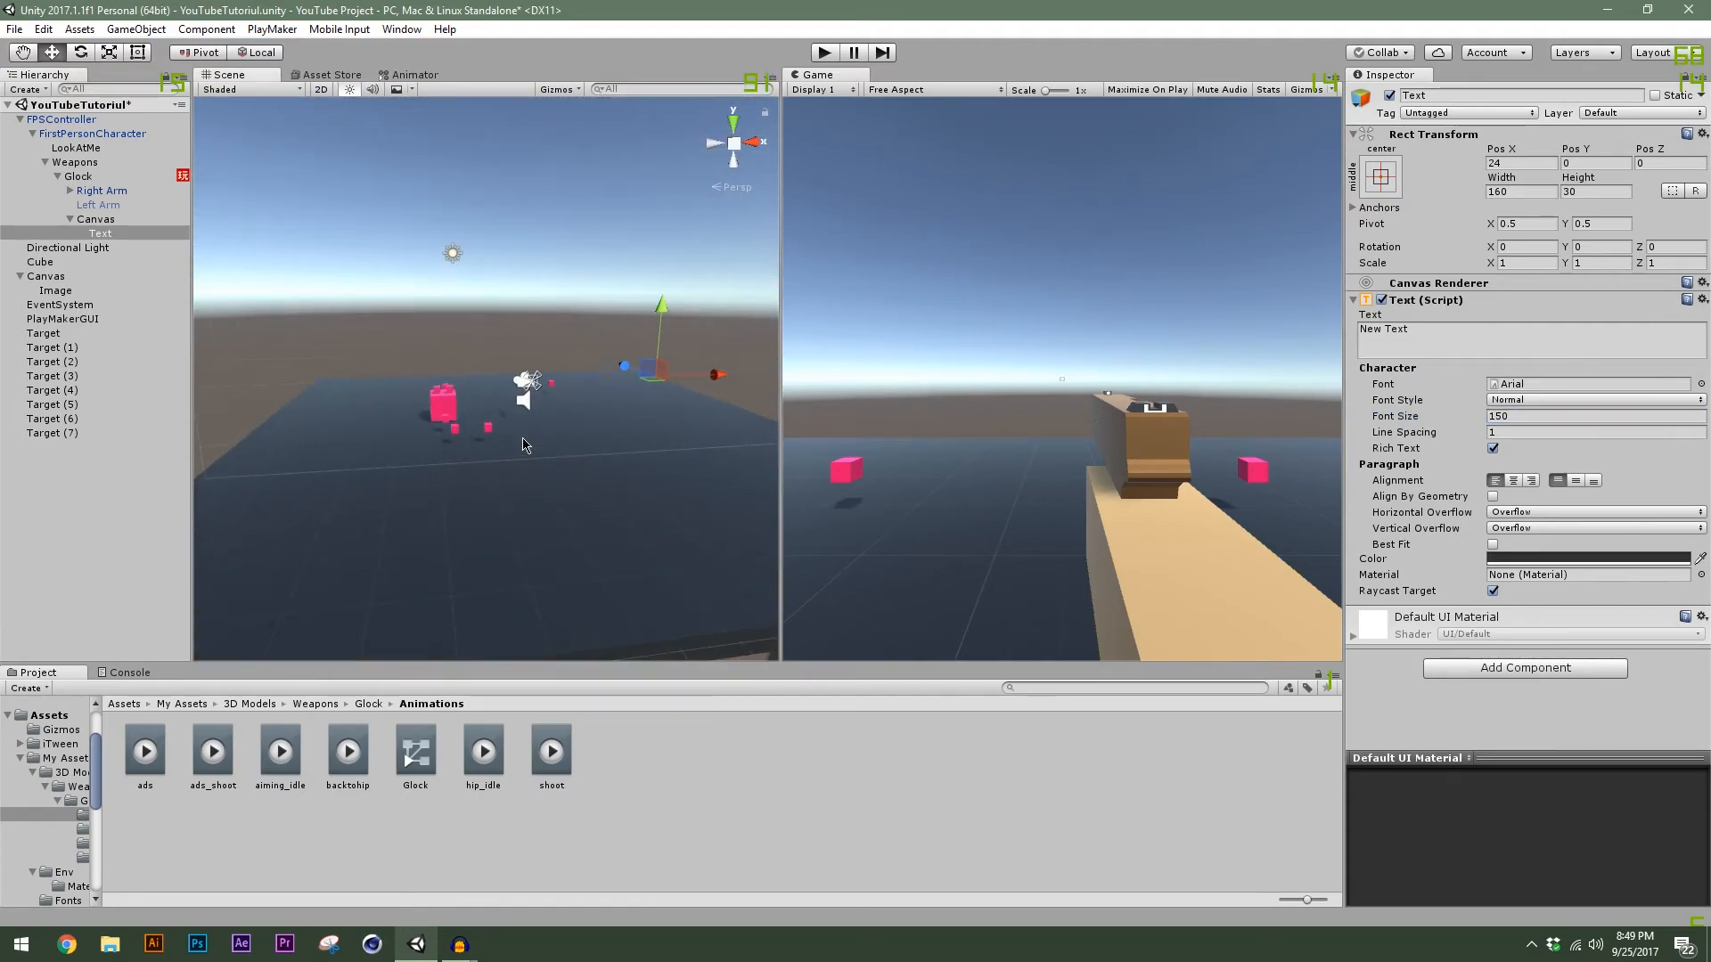
pyautogui.scroll(1, 638, 358)
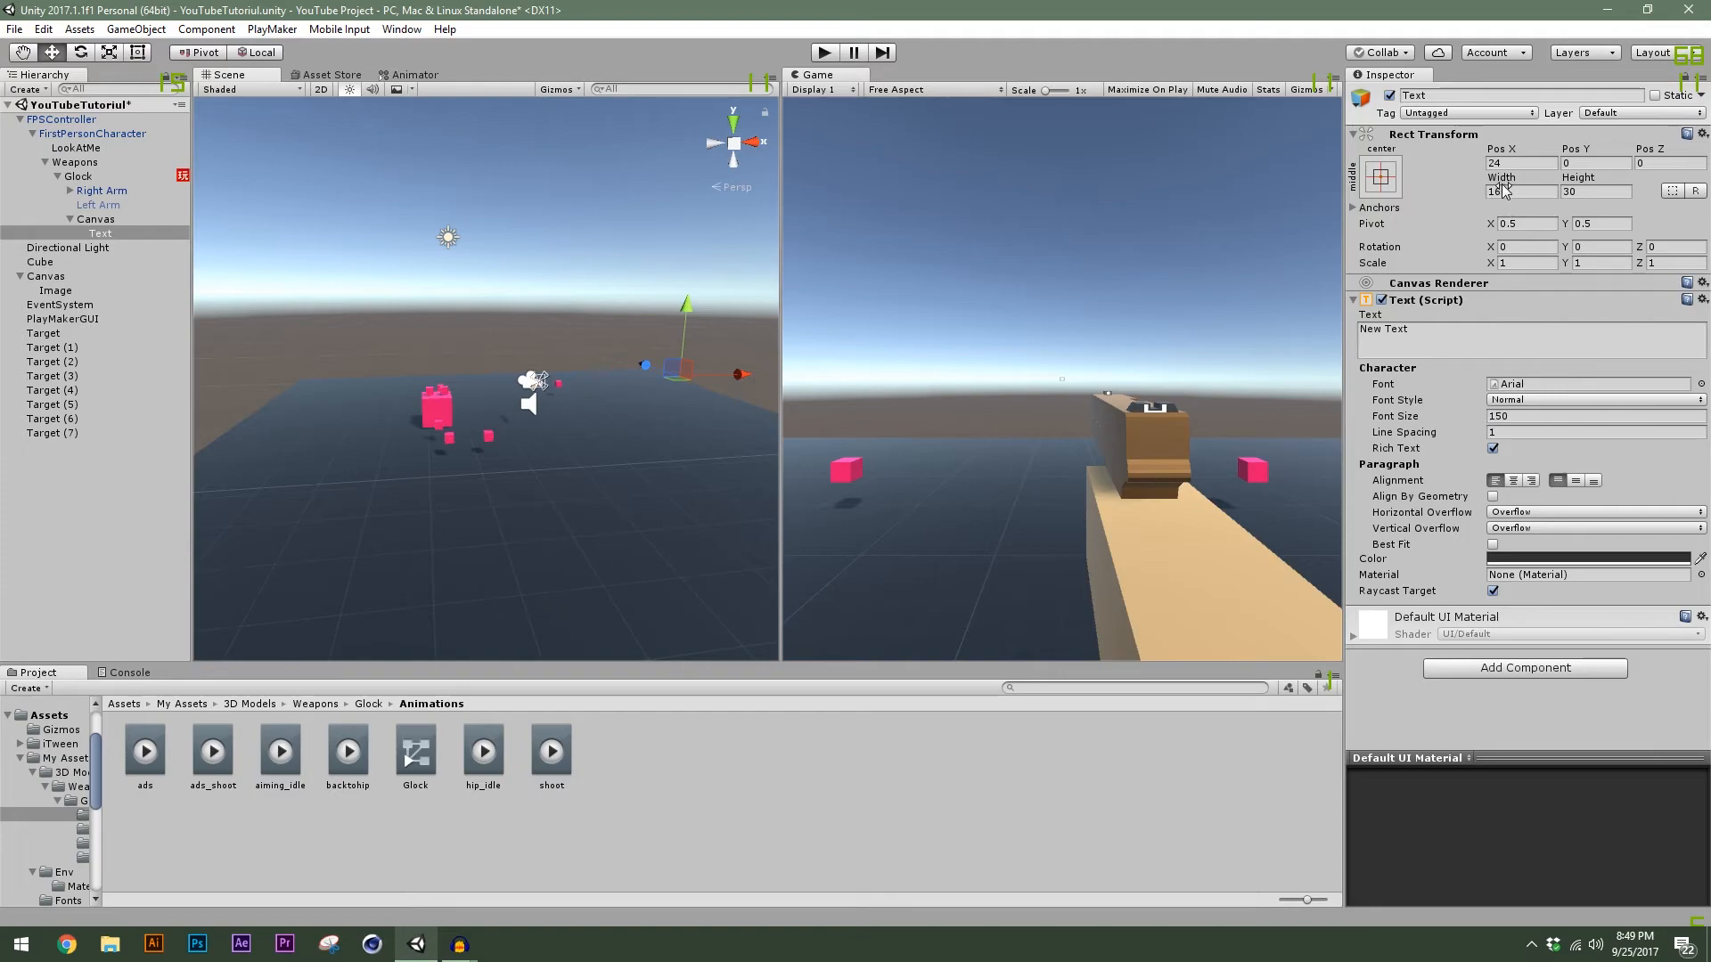
pyautogui.write('0')
pyautogui.press('Tab')
pyautogui.click(110, 54)
pyautogui.moveTo(430, 314); pyautogui.dragTo(367, 338)
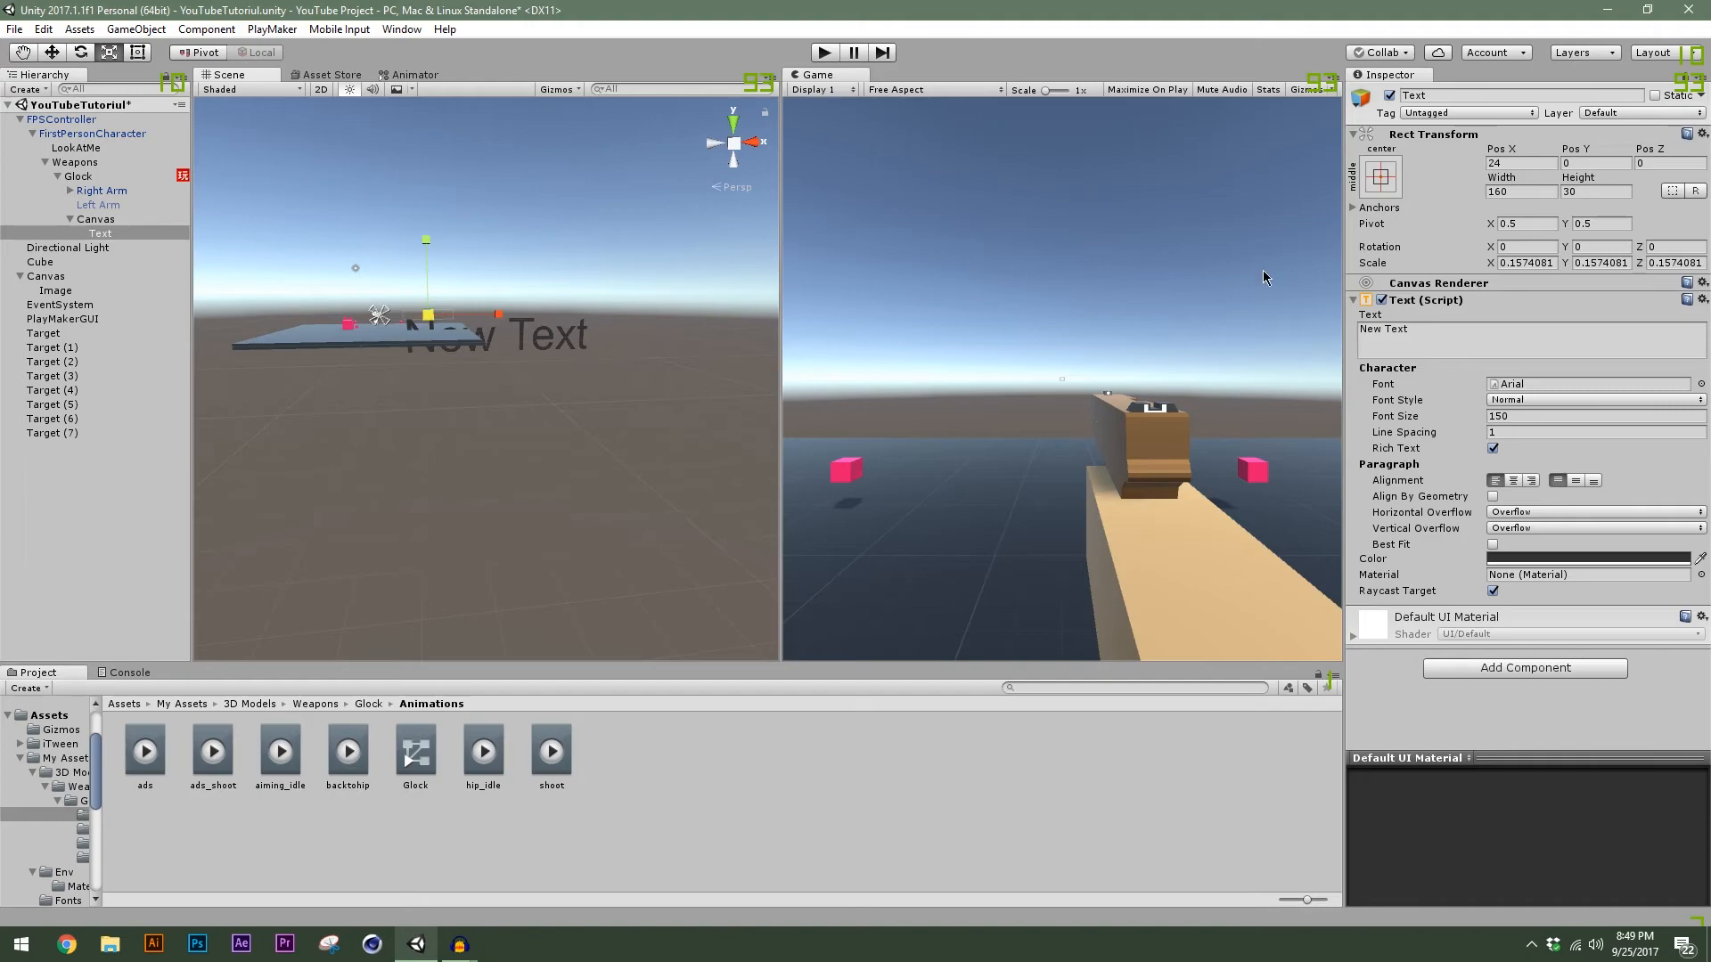
pyautogui.hotkey('ctrl', 'z')
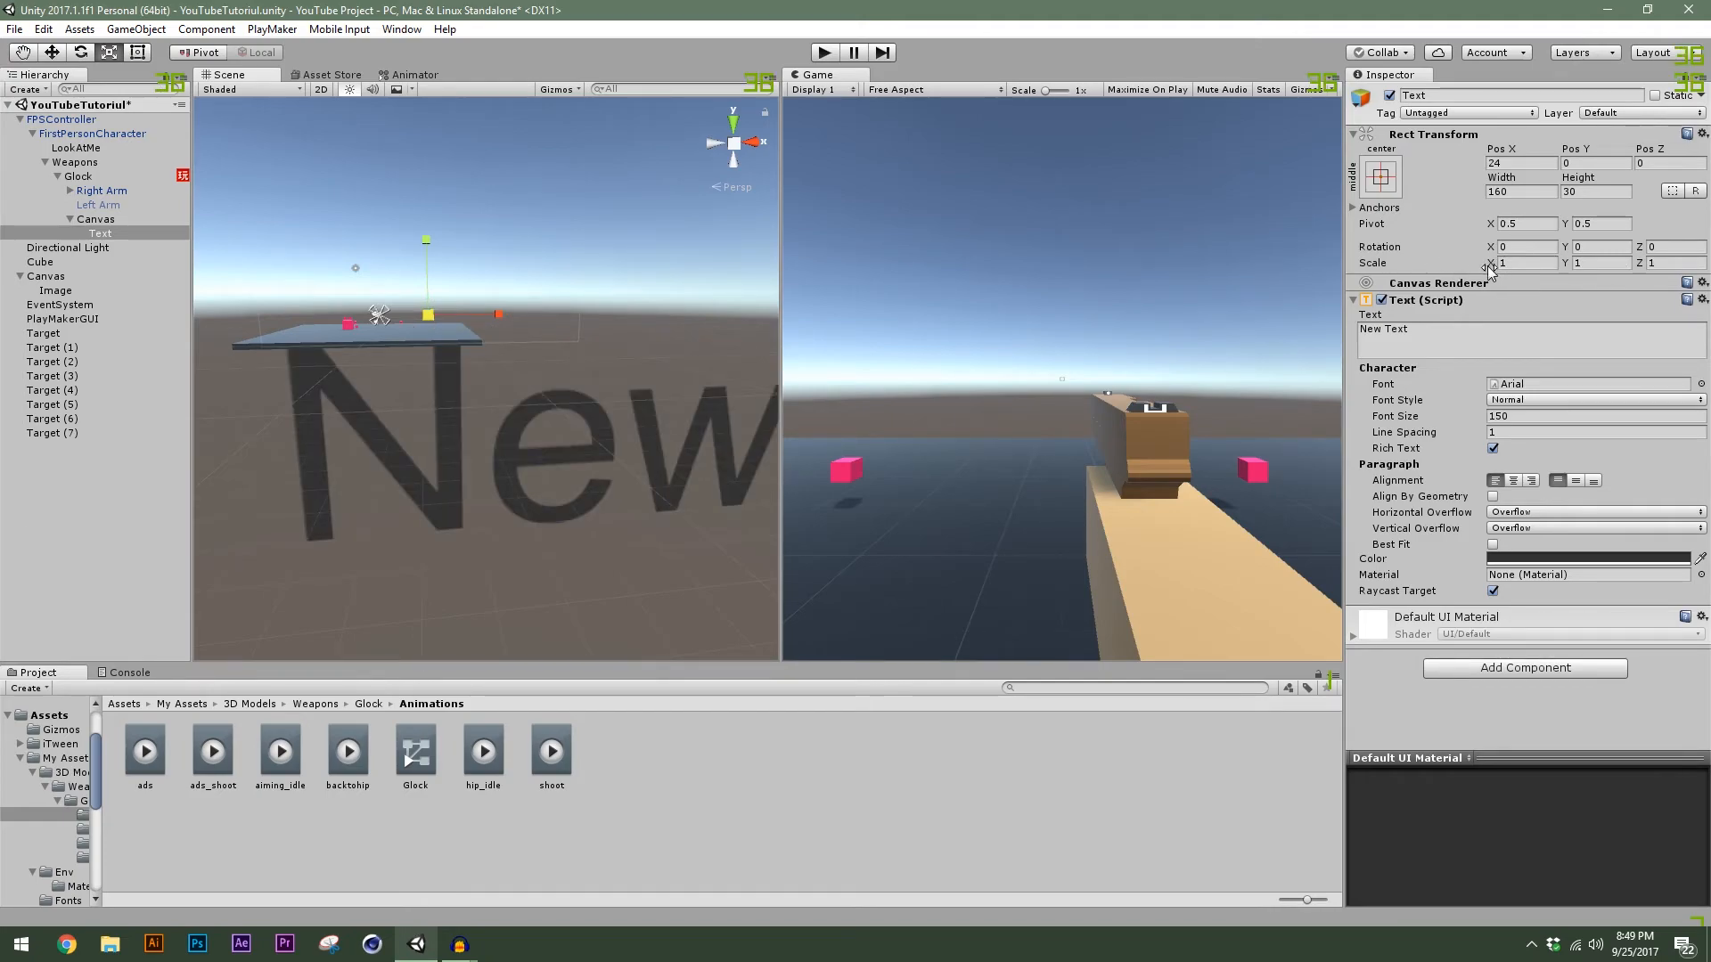
# Scale the text uniformly to about 0.002, move it beside the Glock to about X -0.81, Y 0.27, and widen the Game view.
pyautogui.scroll(6, 547, 368)
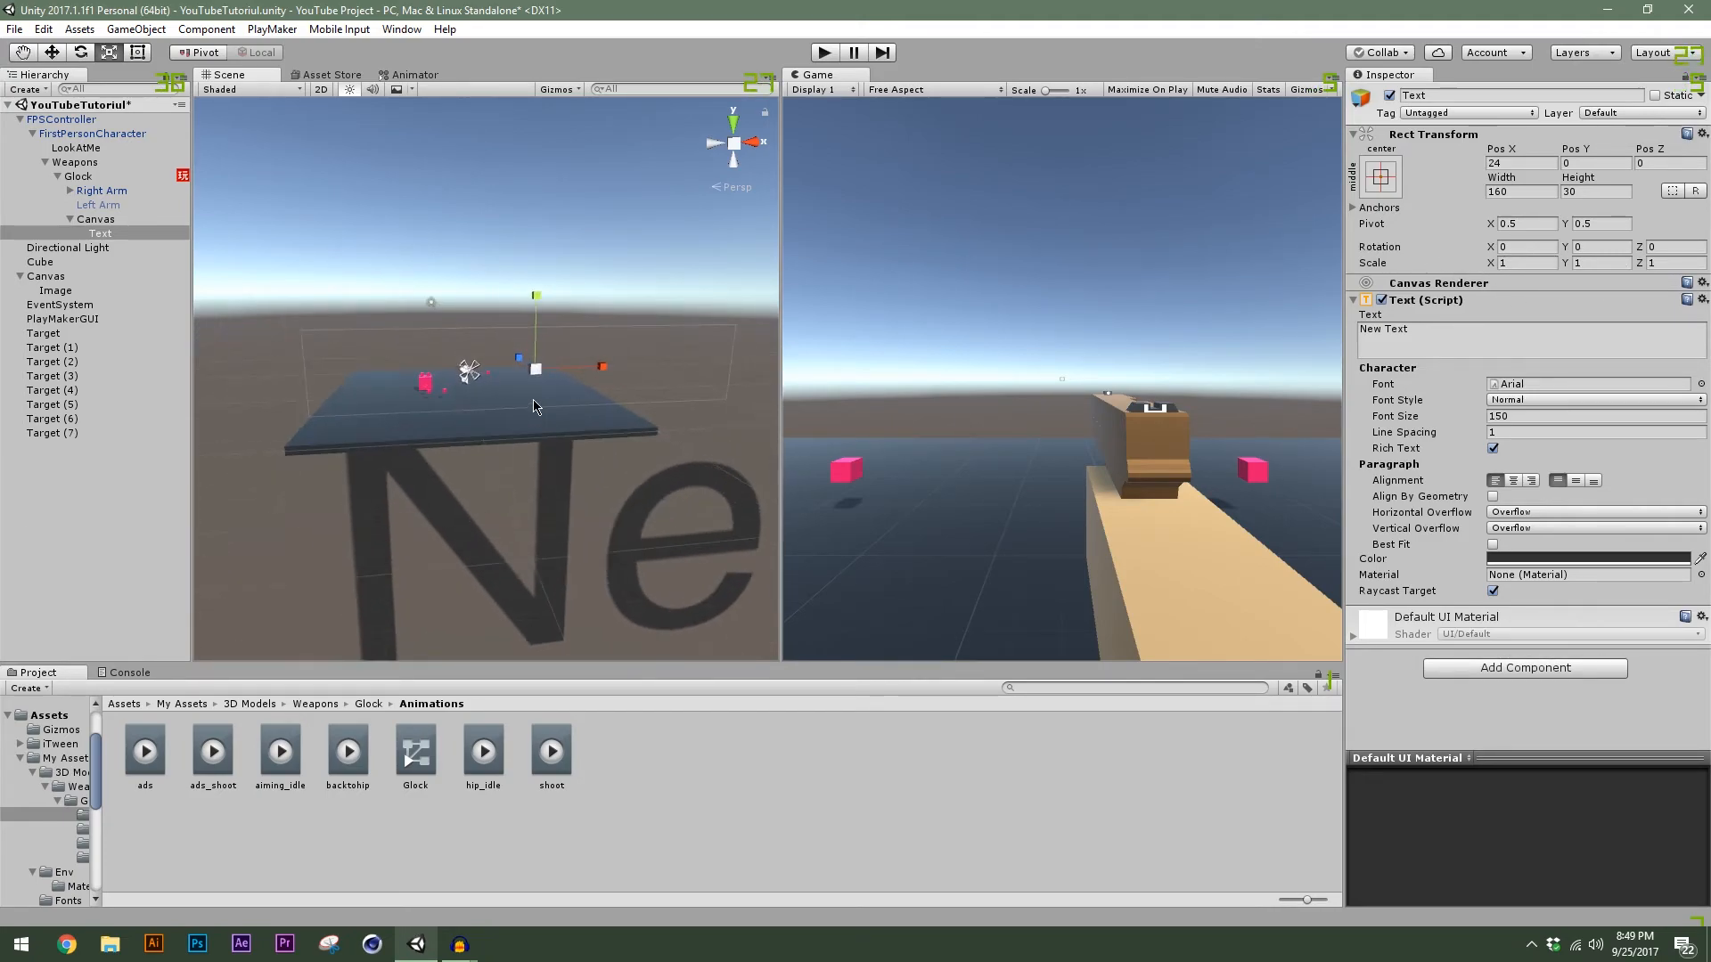
pyautogui.moveTo(547, 365); pyautogui.dragTo(470, 395)
pyautogui.scroll(6, 542, 362)
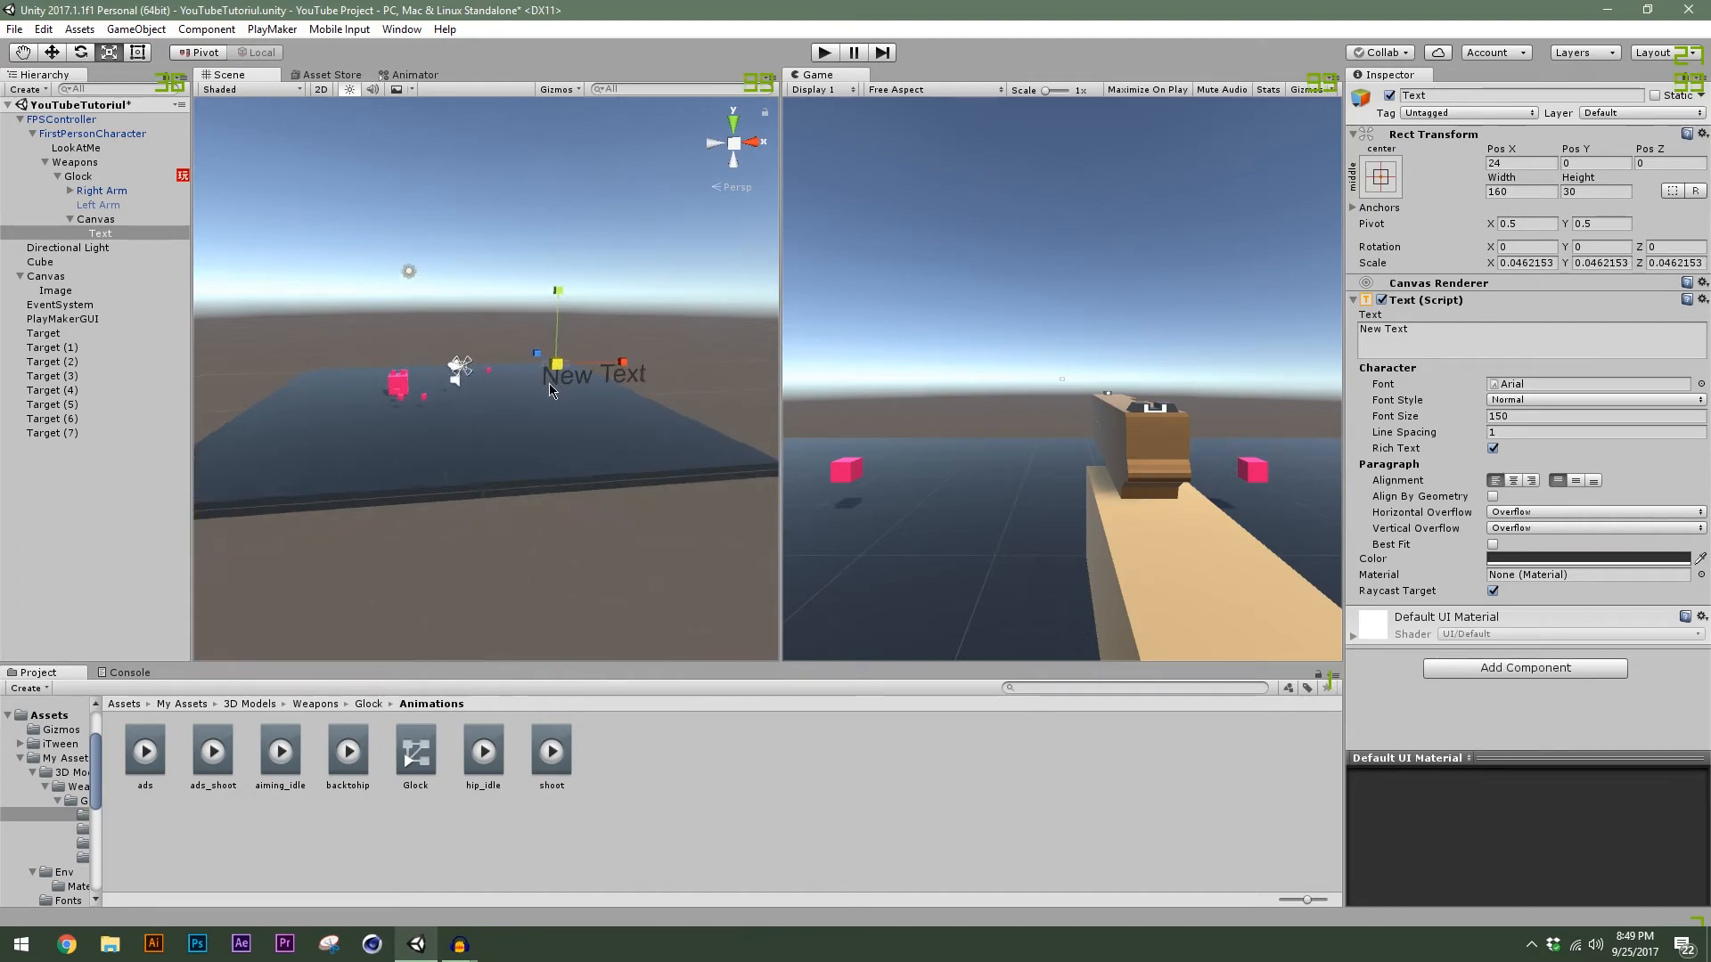
pyautogui.scroll(3, 540, 360)
pyautogui.moveTo(619, 351); pyautogui.dragTo(556, 362)
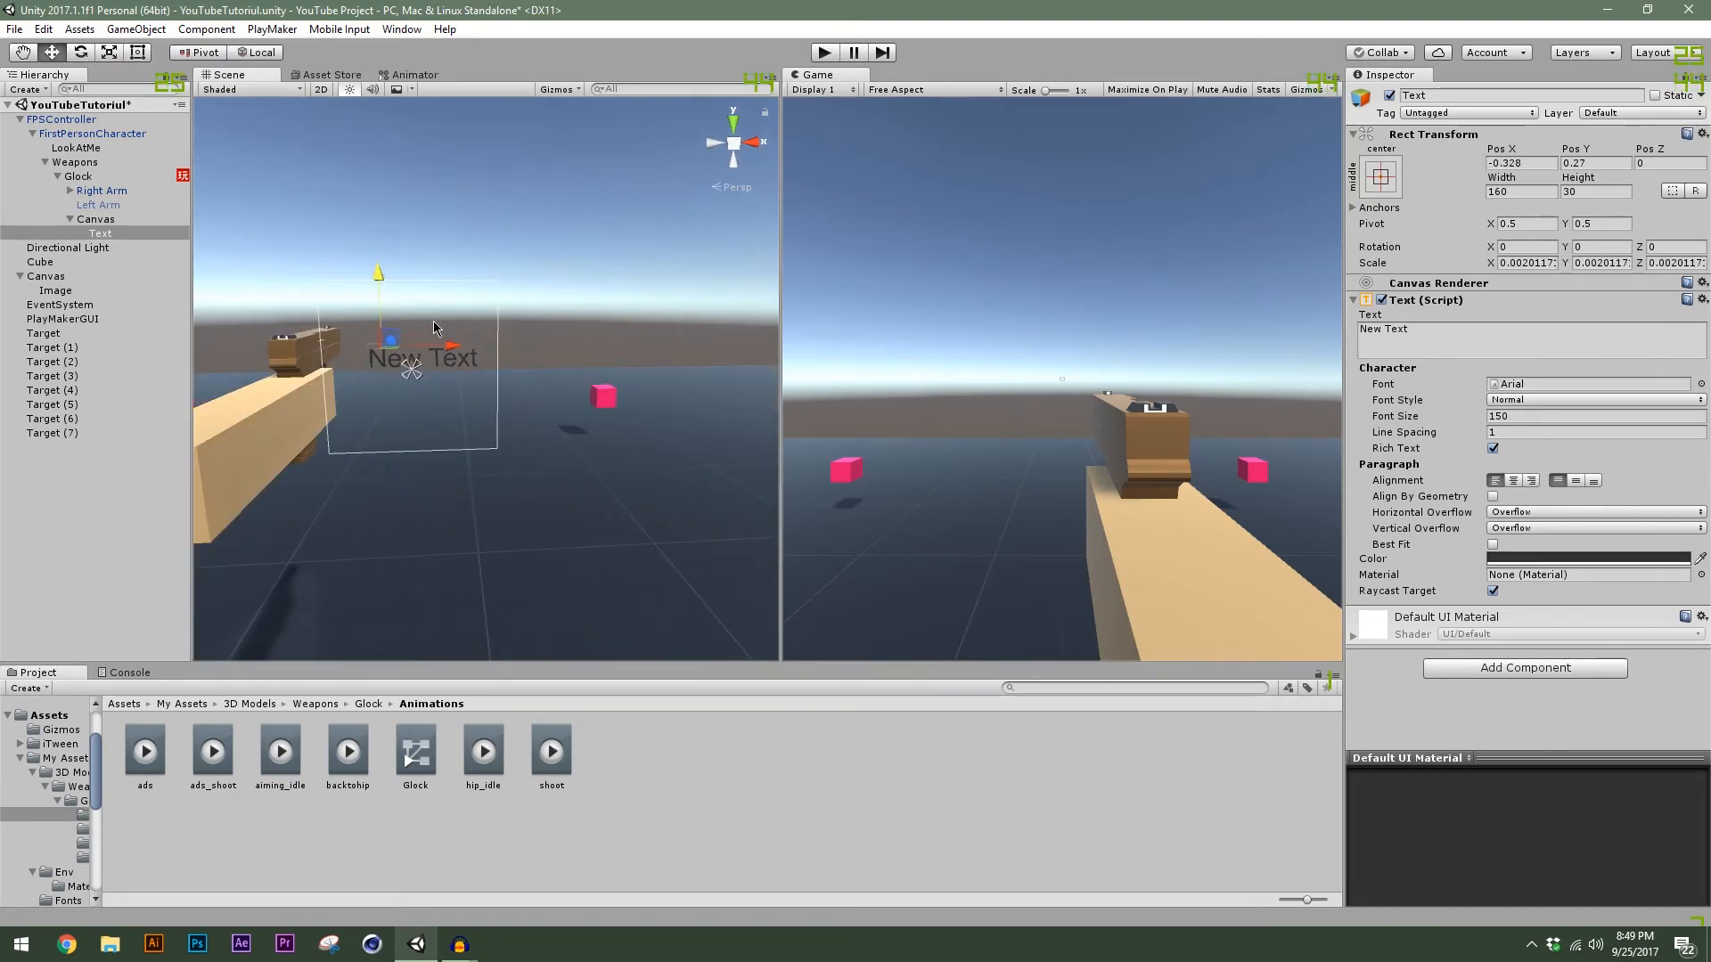
pyautogui.moveTo(779, 321); pyautogui.dragTo(485, 339)
# Replace the text's content with 0 and set its color to white (FFFFFFFF).
pyautogui.click(1442, 330)
pyautogui.hotkey('ctrl', 'a')
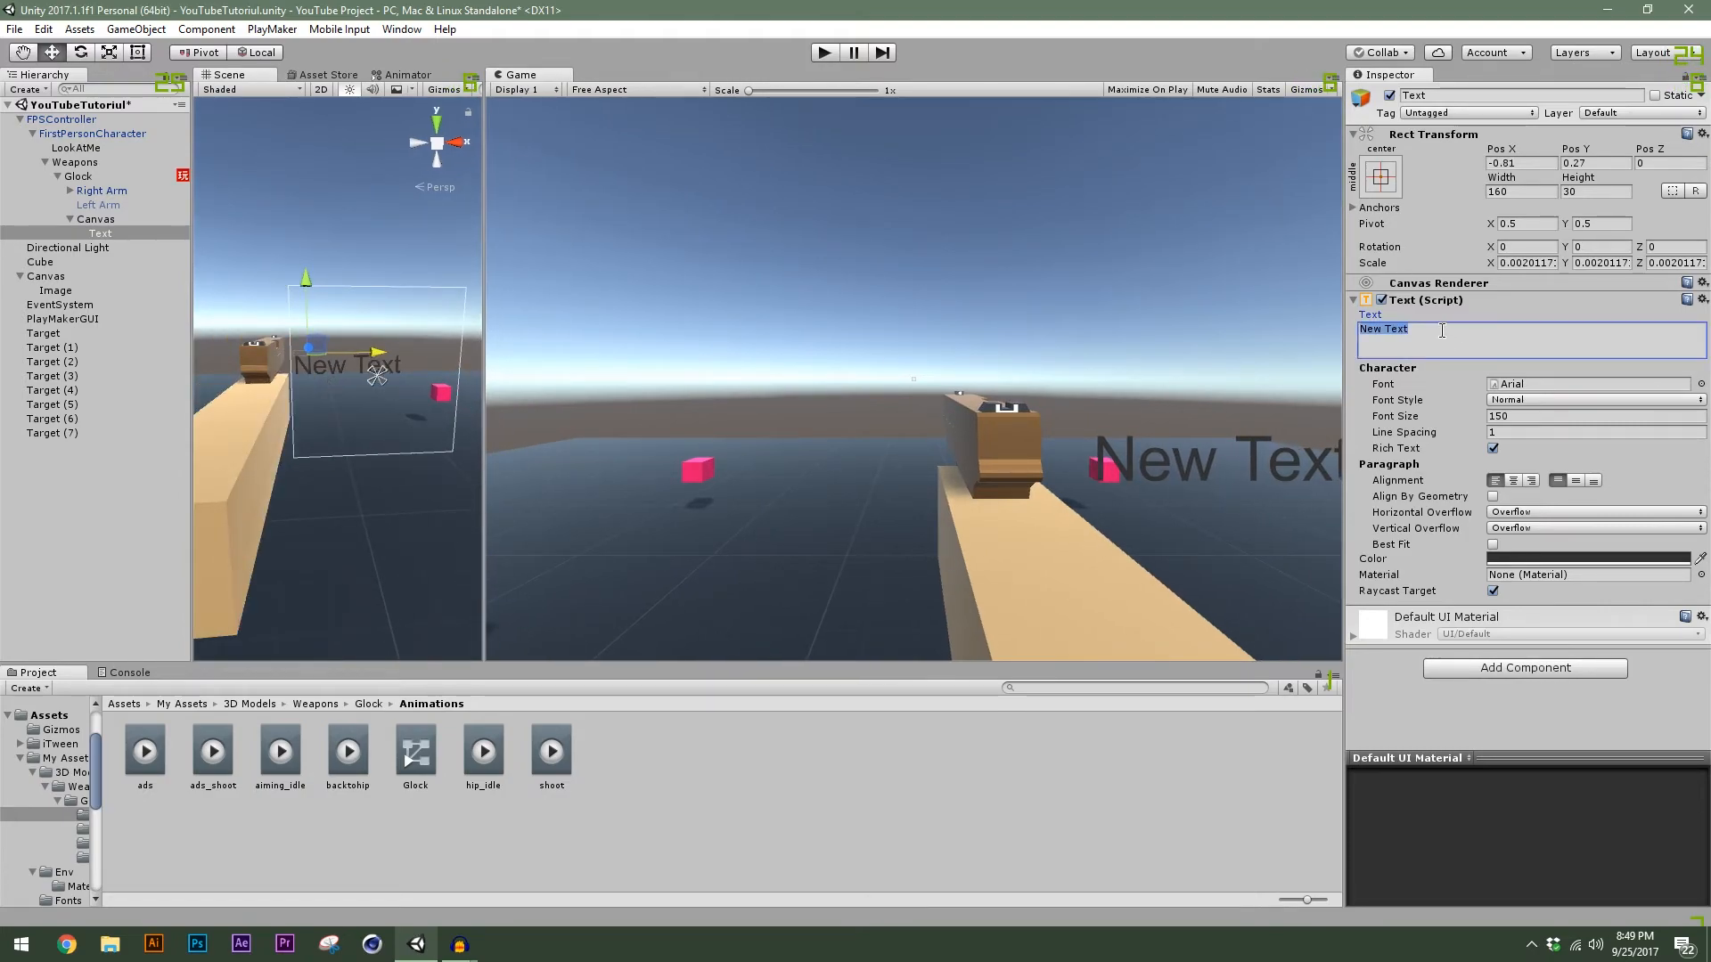
pyautogui.write('0')
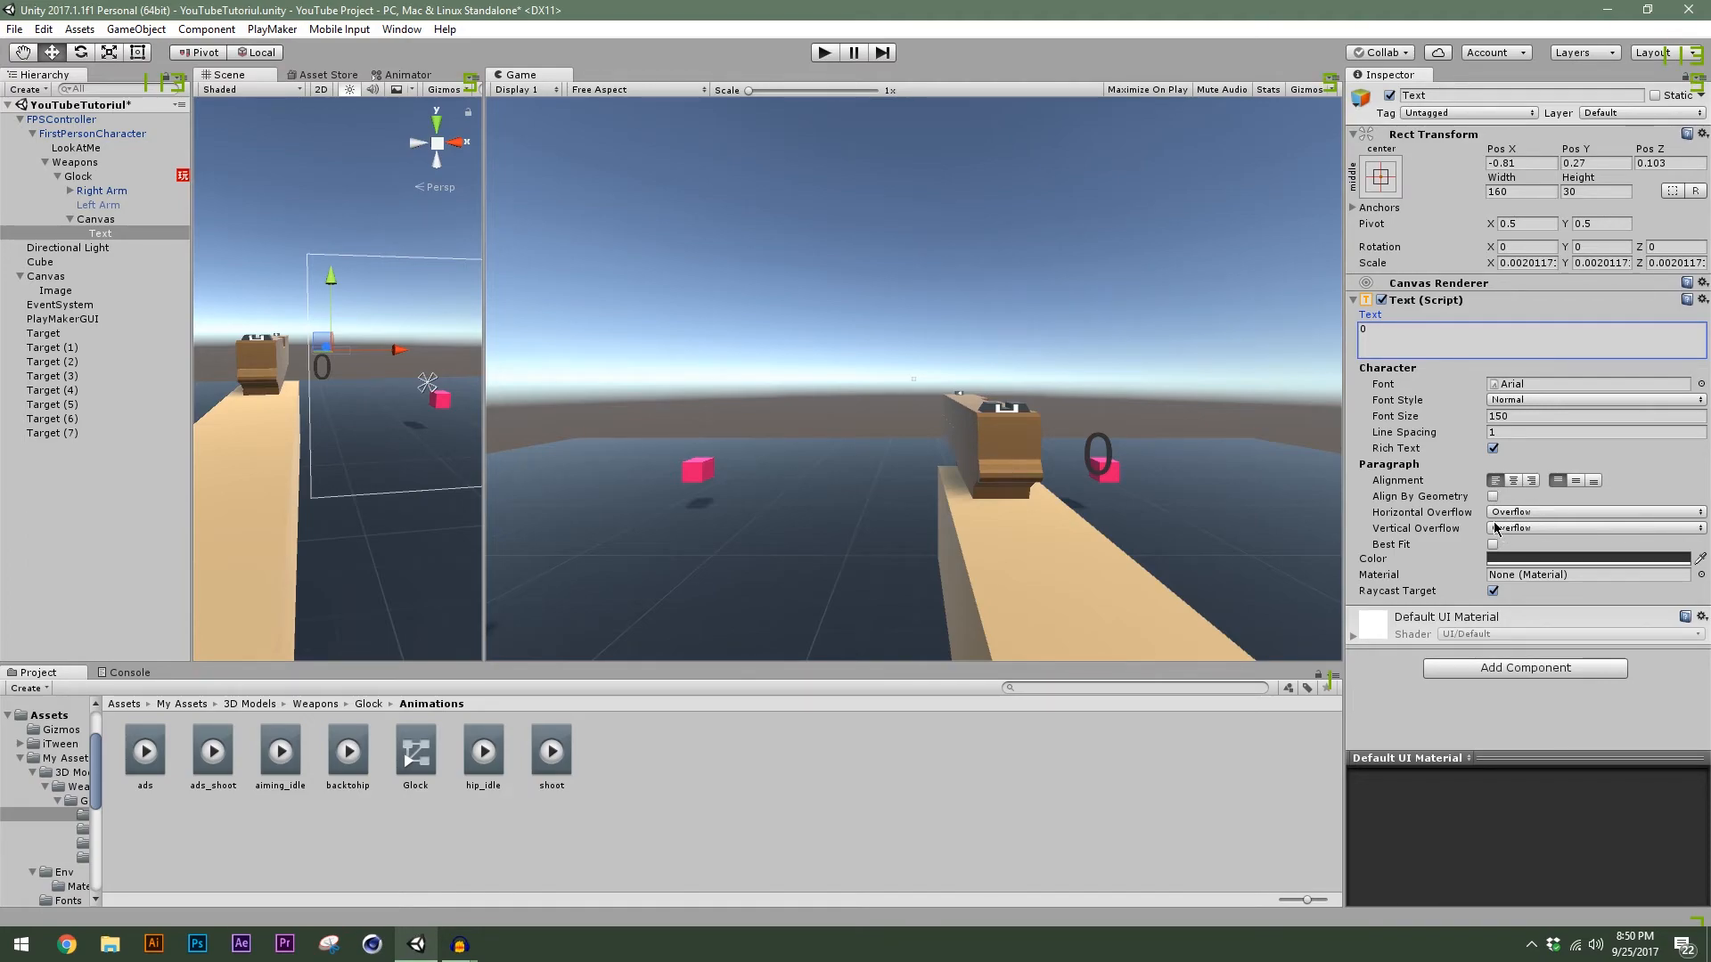
pyautogui.click(1510, 560)
pyautogui.moveTo(913, 393); pyautogui.dragTo(894, 249)
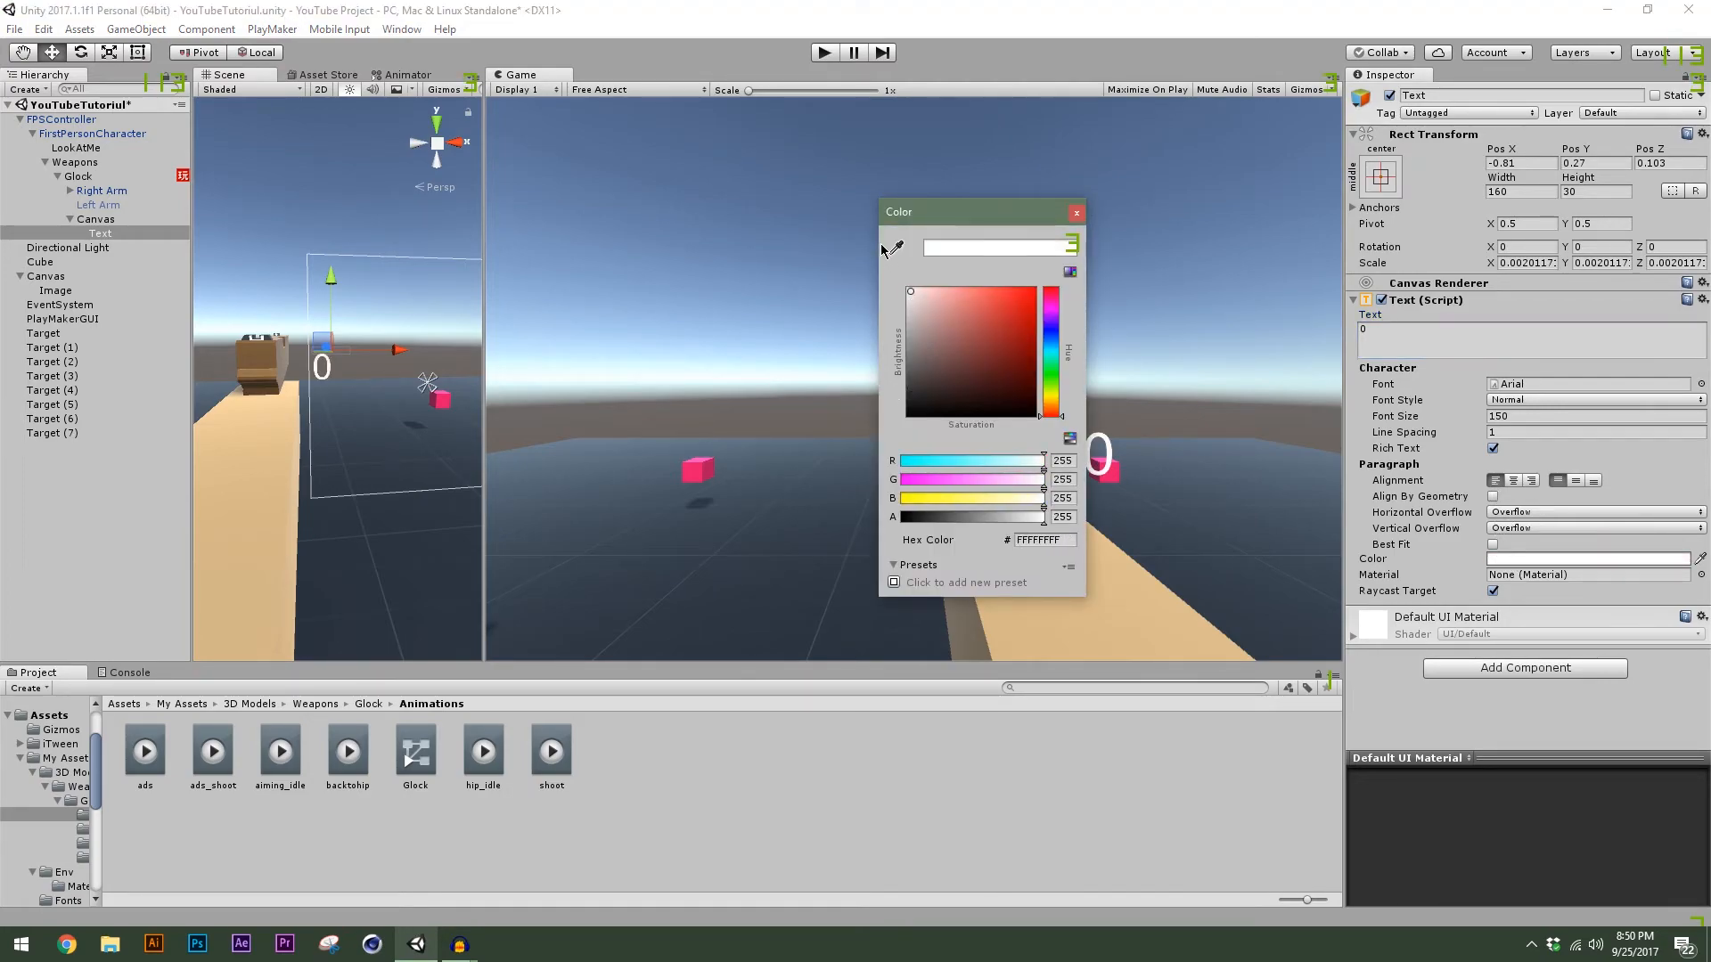
pyautogui.click(1076, 211)
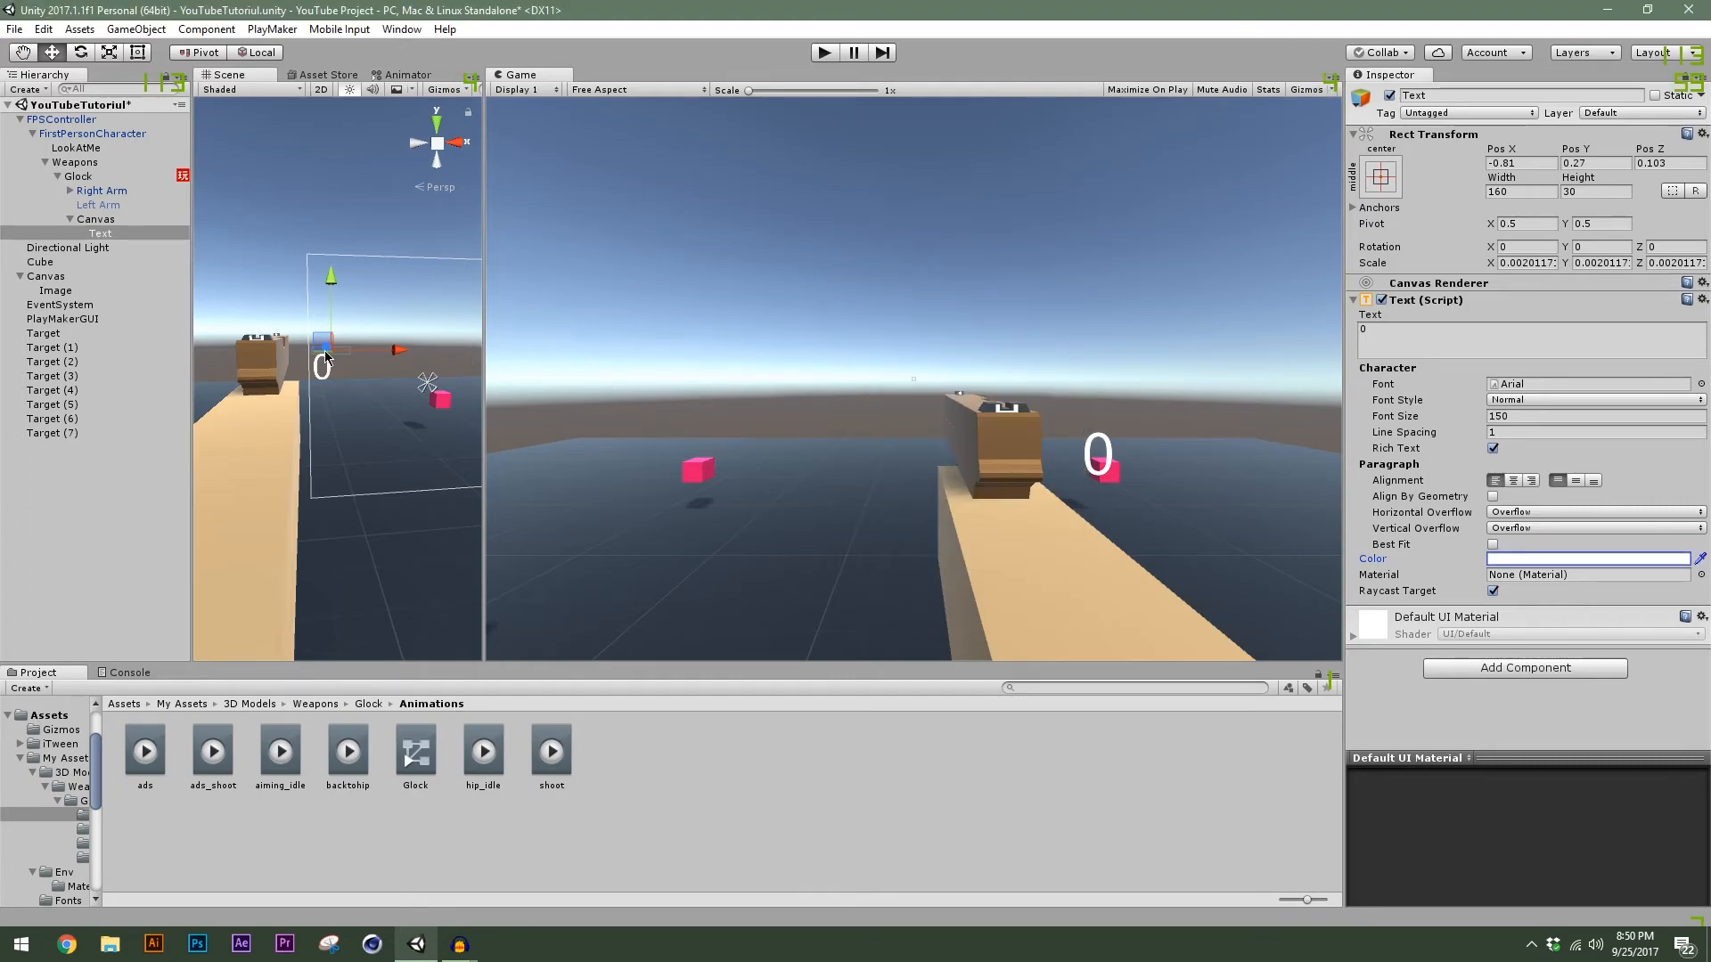
# Change the text's font to AMERICAN CAPTAIN.
pyautogui.press('f')
pyautogui.click(1701, 384)
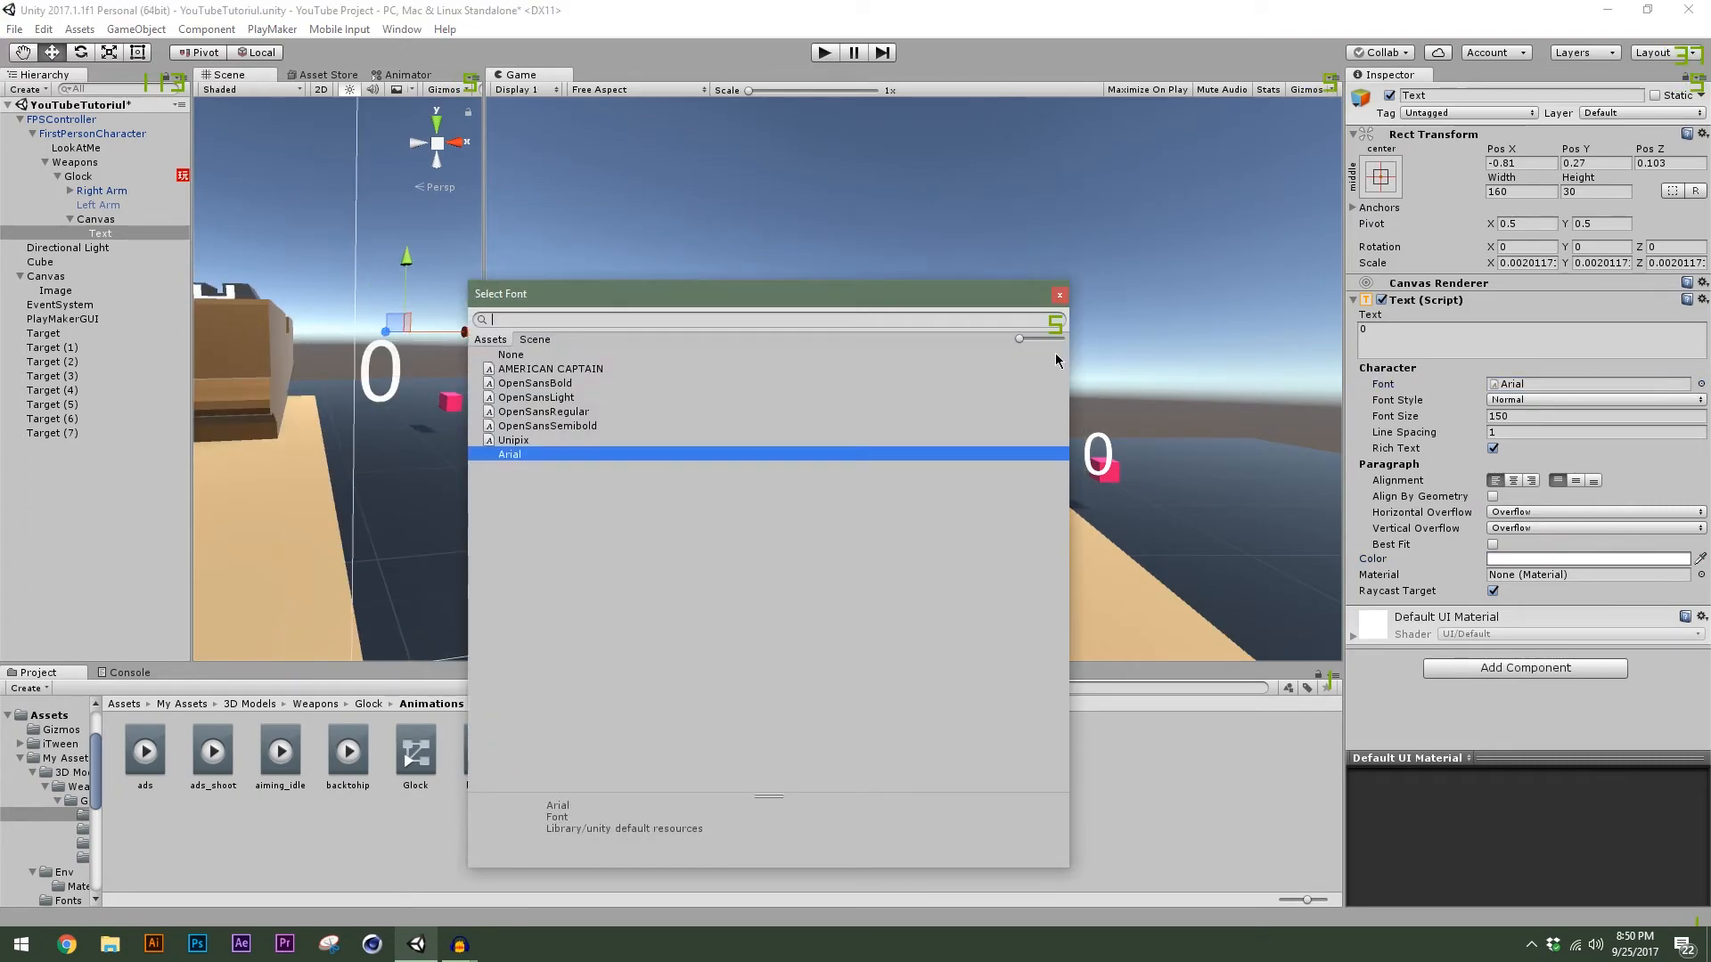
pyautogui.doubleClick(576, 369)
pyautogui.moveTo(463, 371)
pyautogui.keyDown('alt'); pyautogui.mouseDown()
pyautogui.moveTo(542, 430)
pyautogui.moveTo(450, 382)
pyautogui.mouseUp(); pyautogui.keyUp('alt')
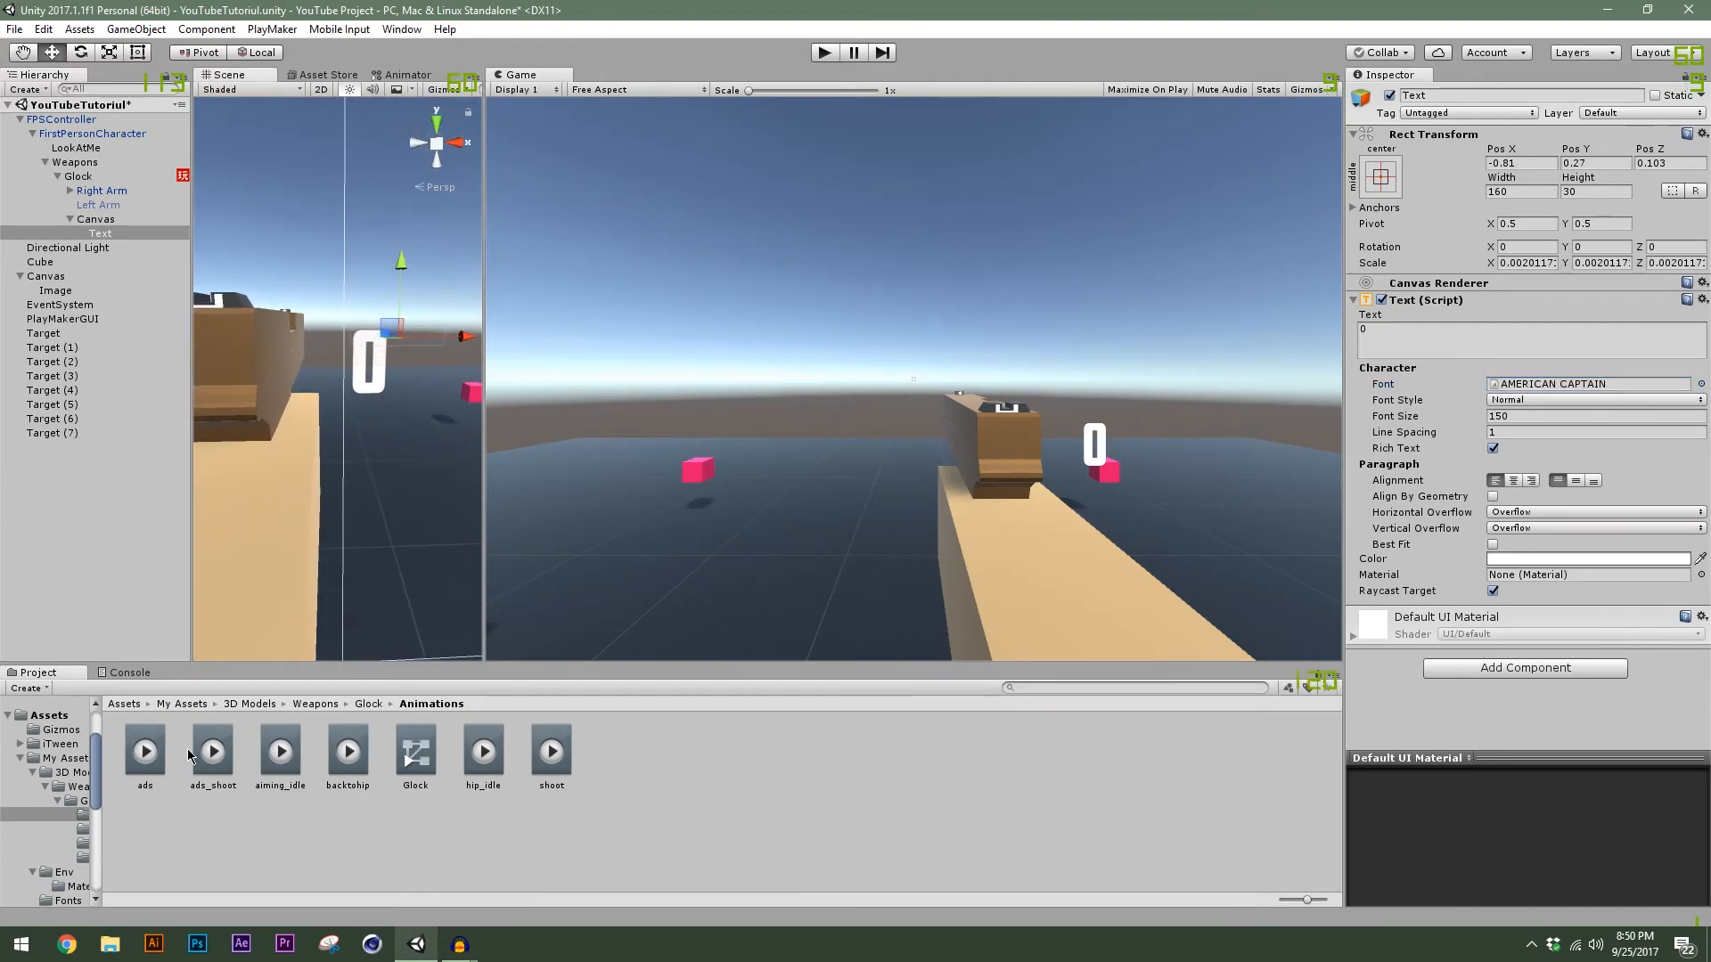
# Import Helvetica Inserat LT Std Extra Bold from the Windows Fonts folder into the project's My Assets > Fonts folder.
pyautogui.click(171, 703)
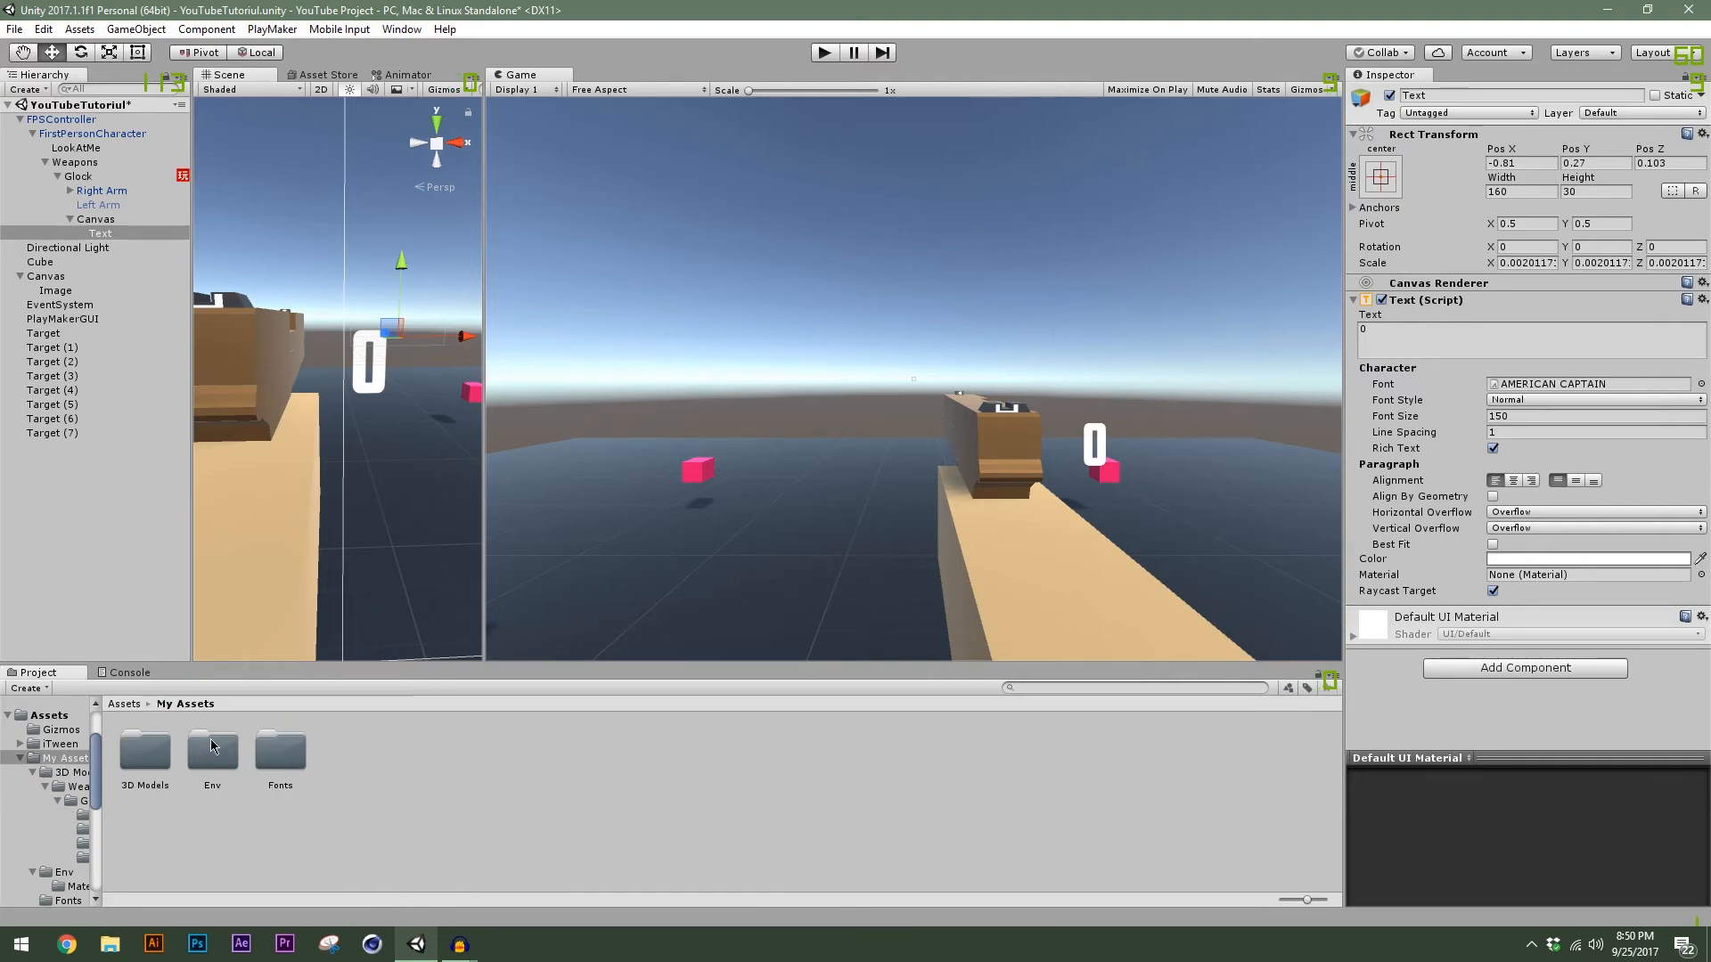
pyautogui.doubleClick(271, 758)
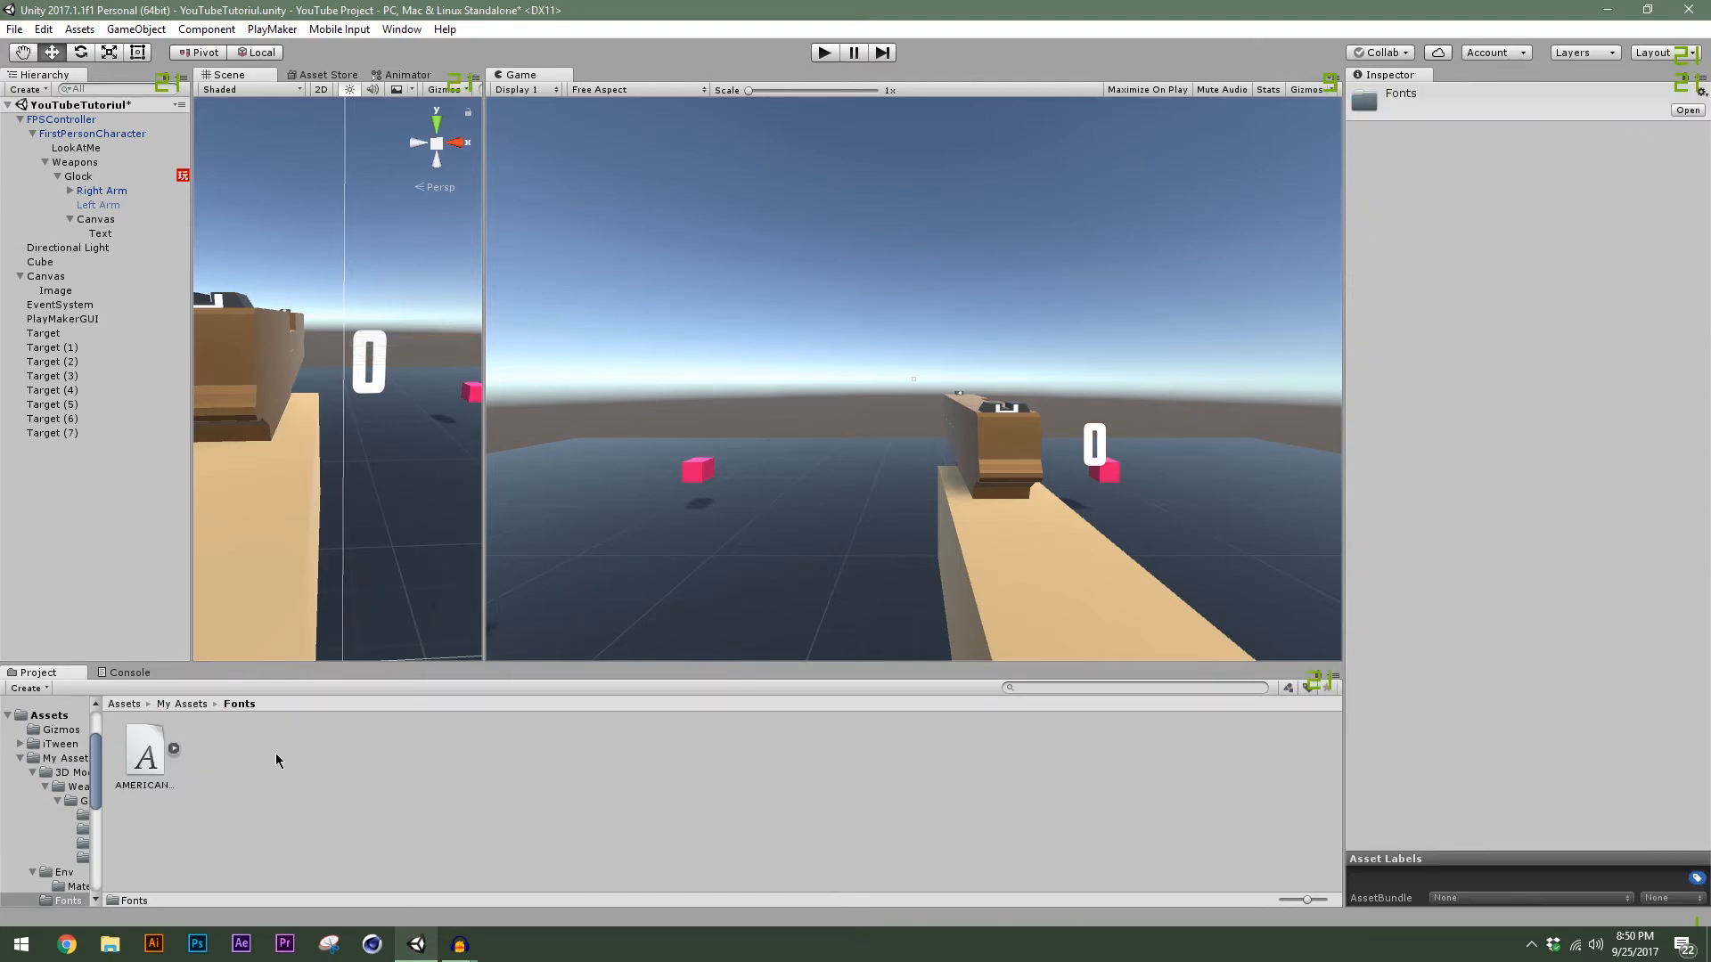
pyautogui.click(22, 952)
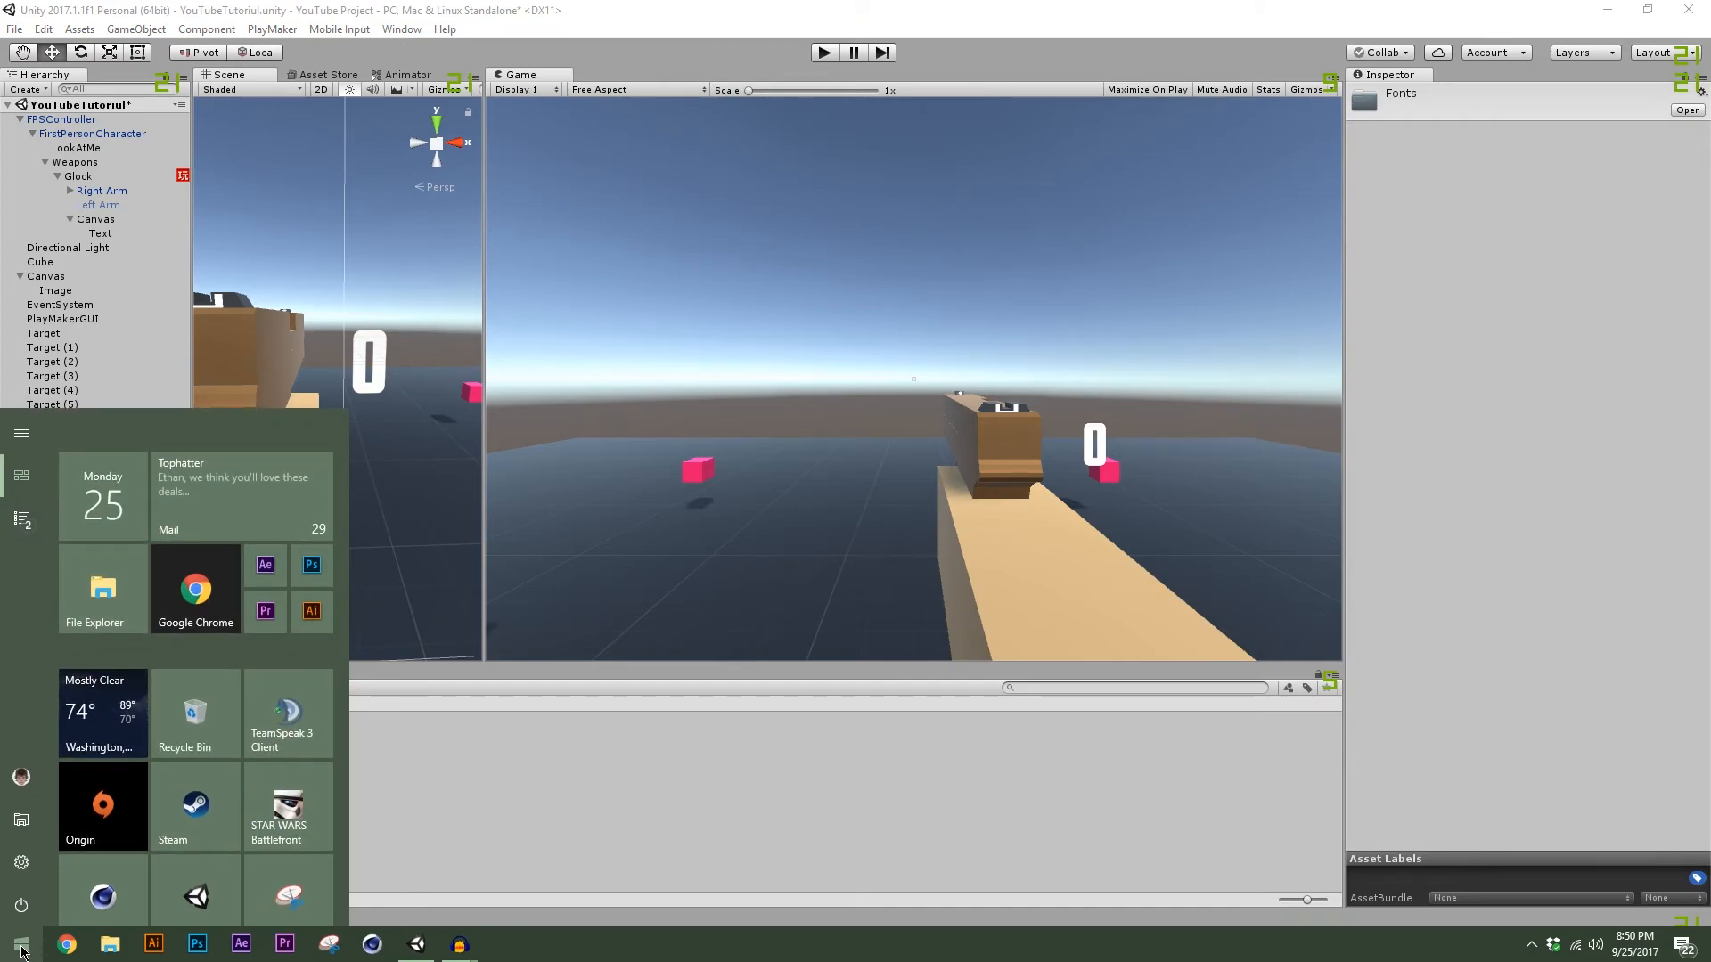
pyautogui.write('fonts')
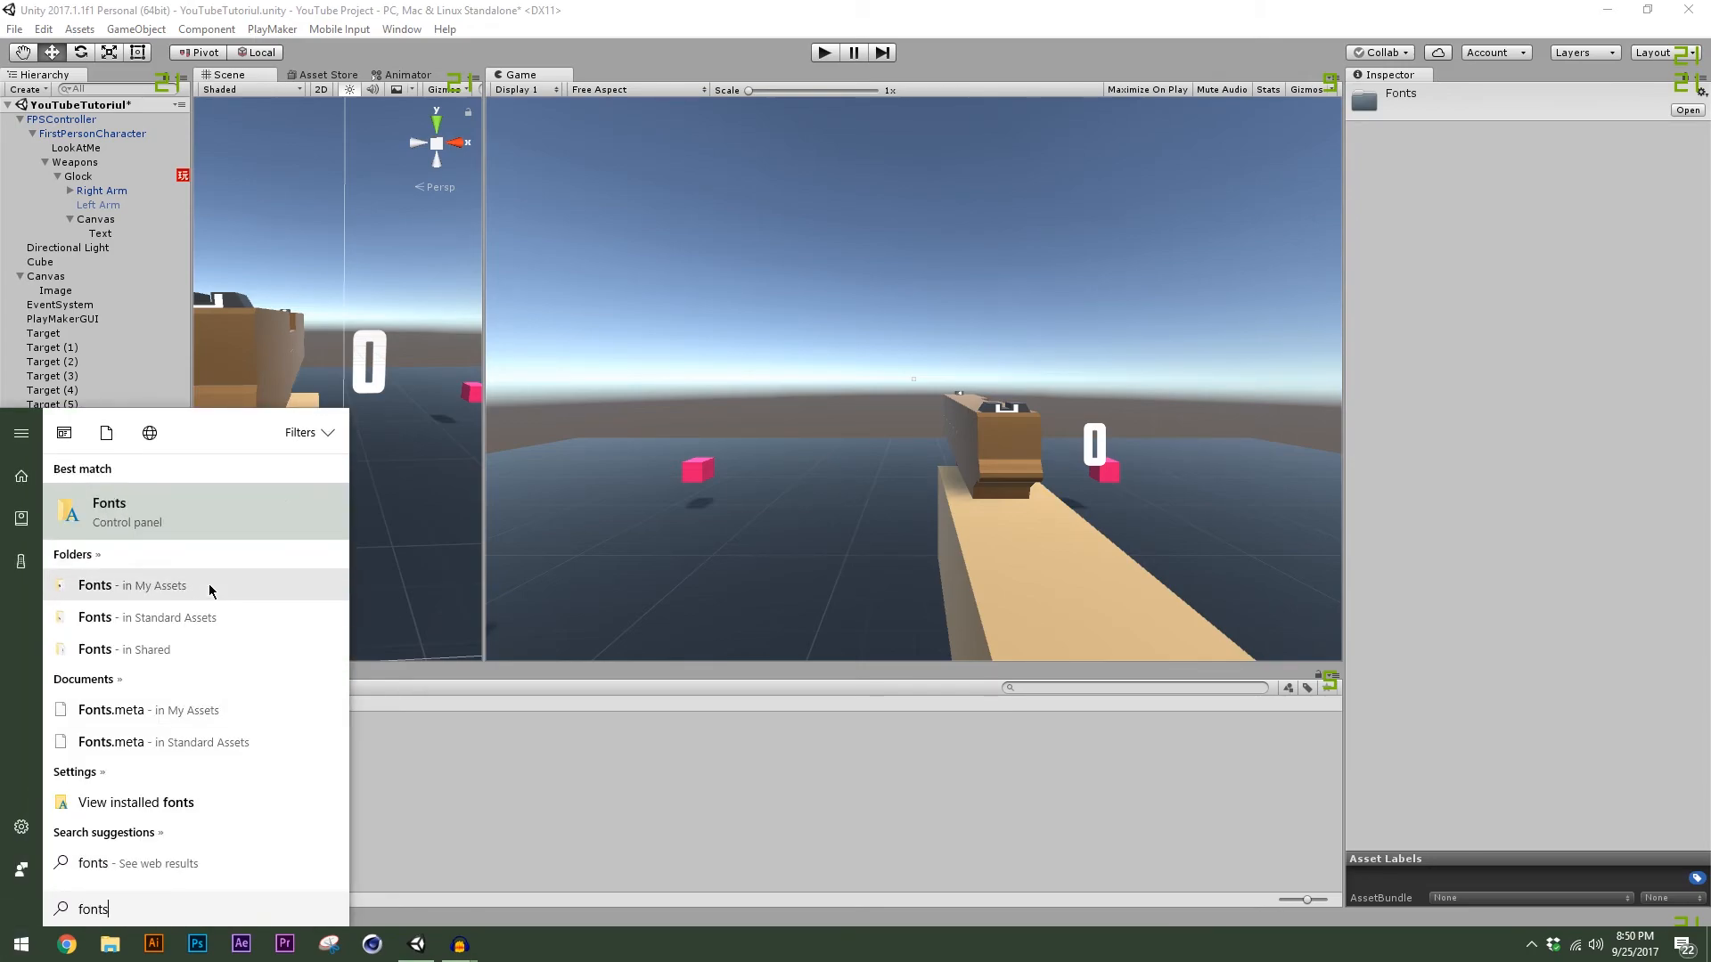
pyautogui.click(142, 517)
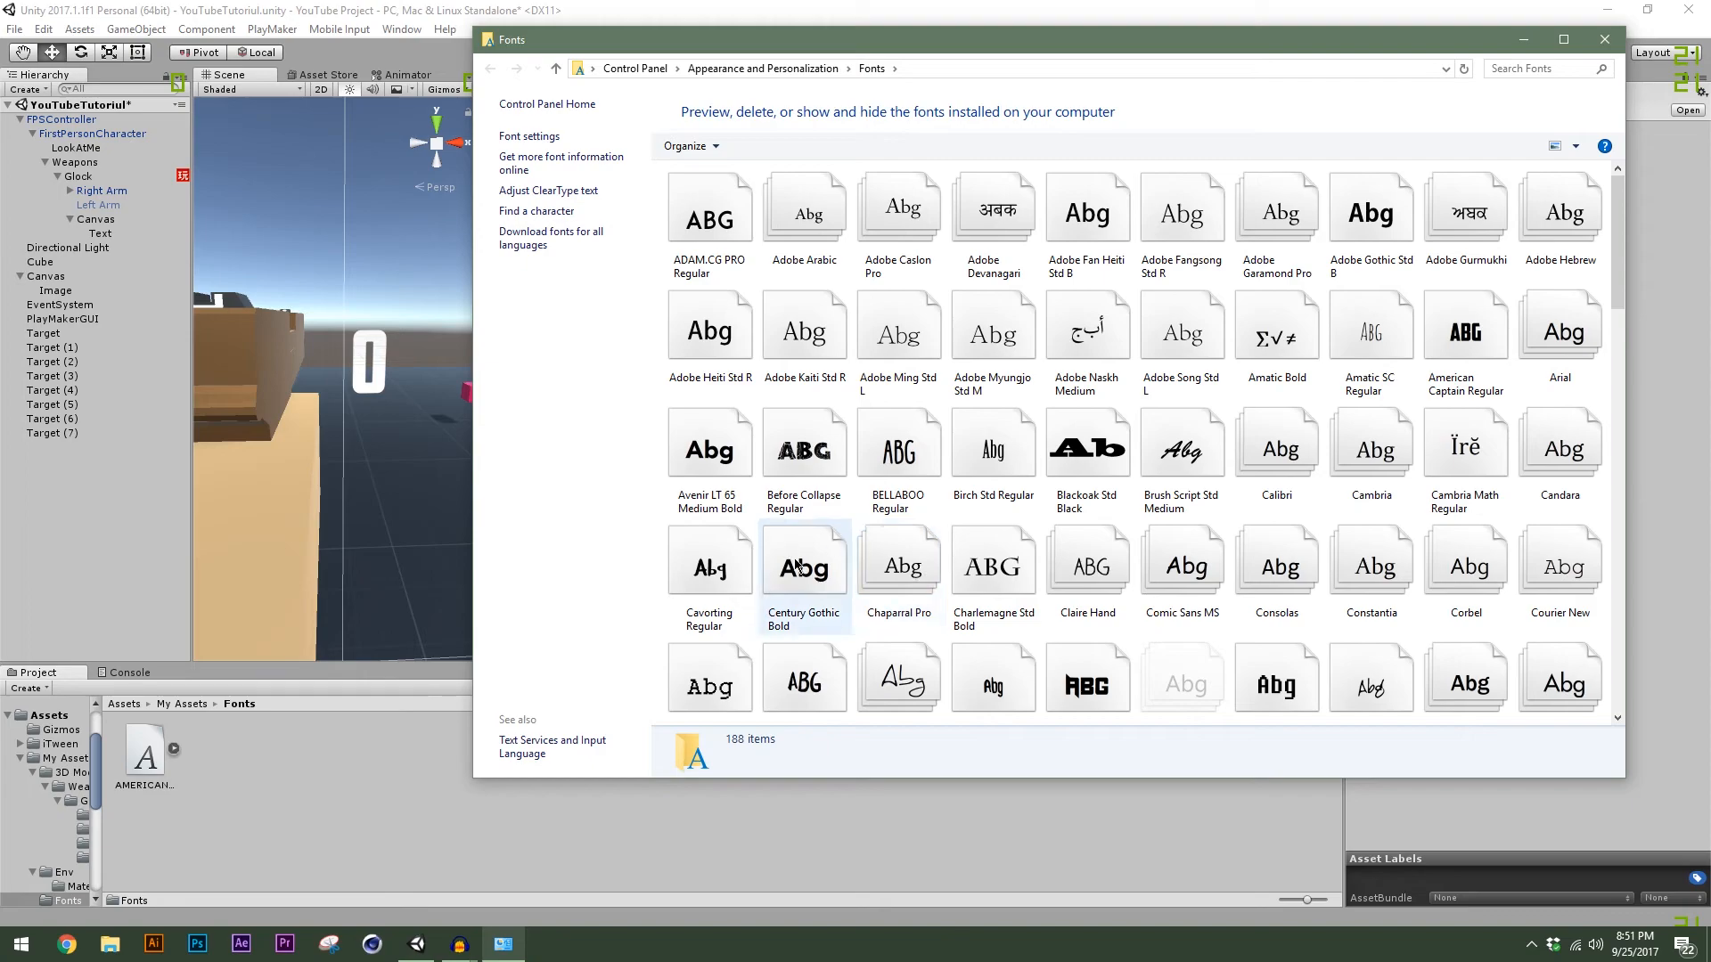
pyautogui.scroll(-6, 829, 566)
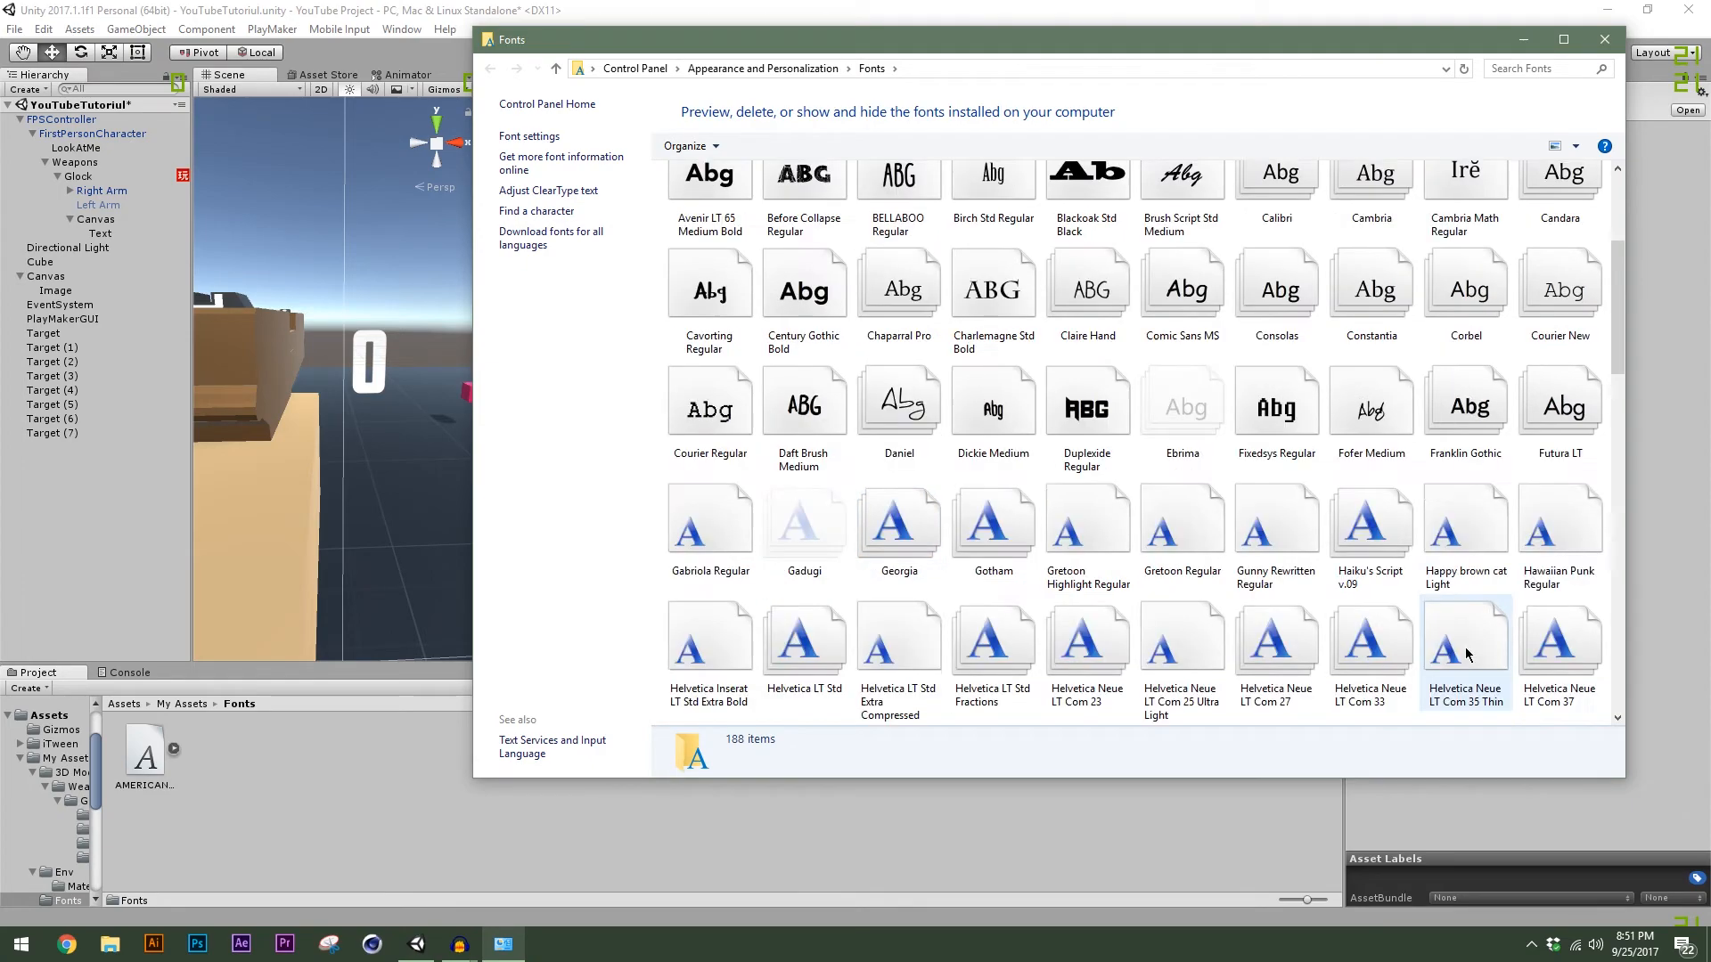
pyautogui.scroll(3, 844, 506)
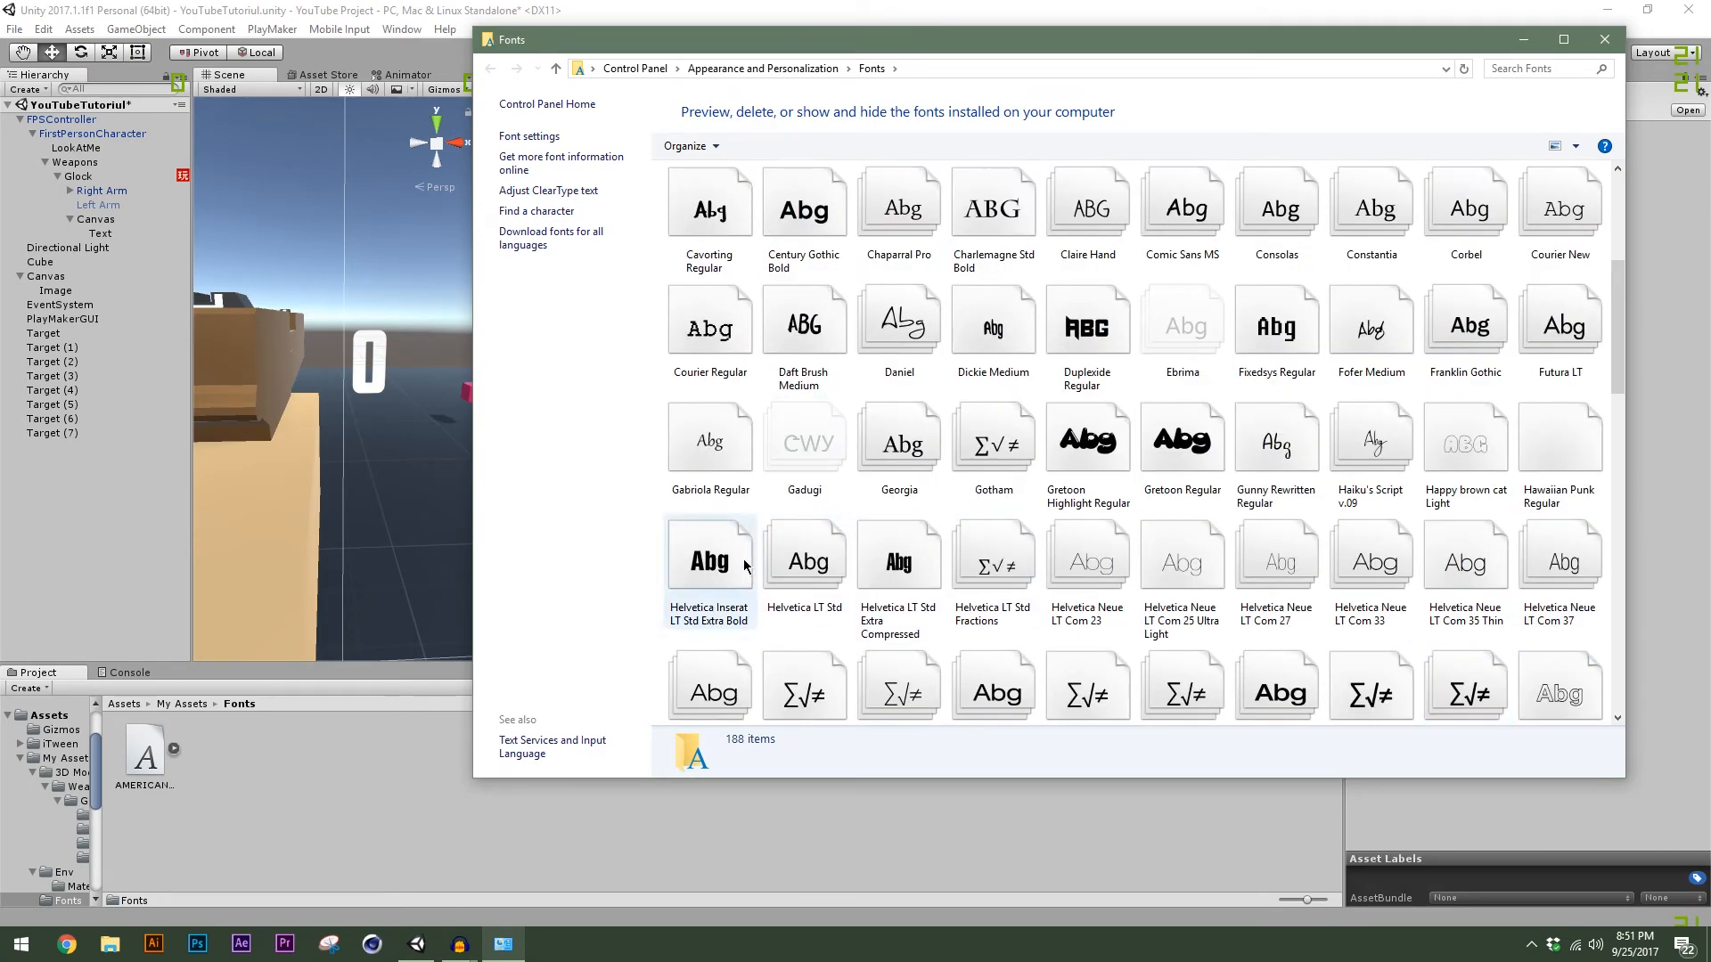
pyautogui.moveTo(710, 561); pyautogui.dragTo(301, 759)
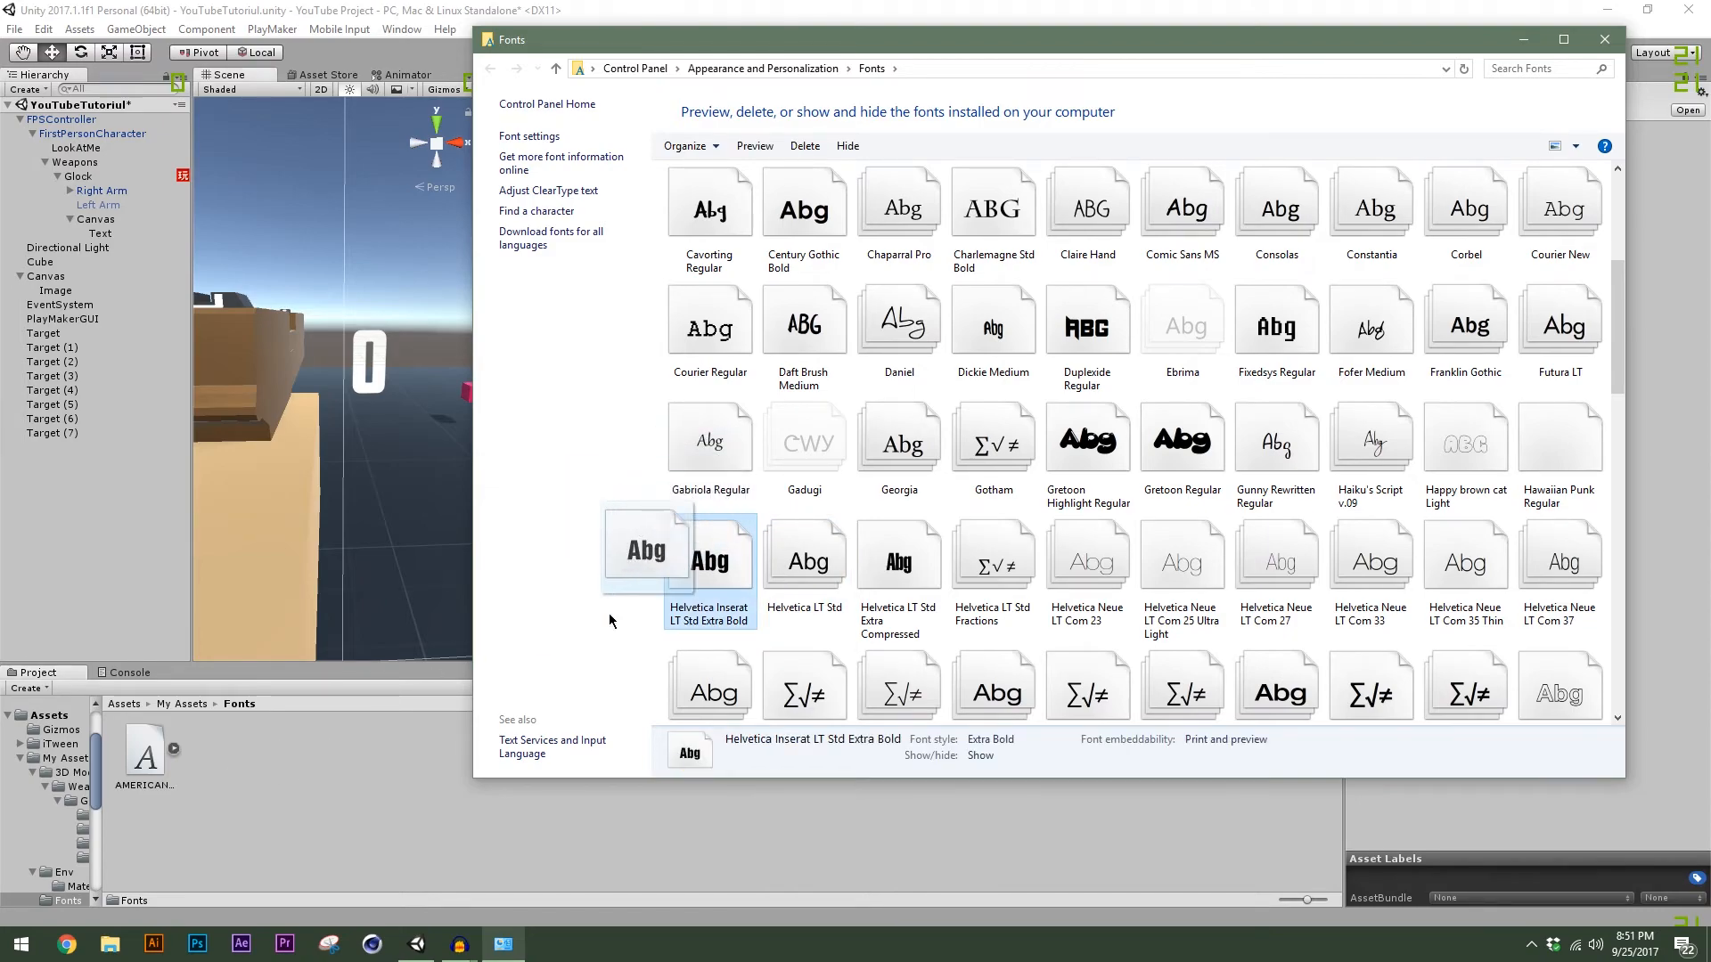
pyautogui.click(1604, 40)
# Try the HELVETICAINSERATLTSTD-ROMAN font on the Glock's text, and switch back to AMERICAN CAPTAIN.
pyautogui.click(100, 234)
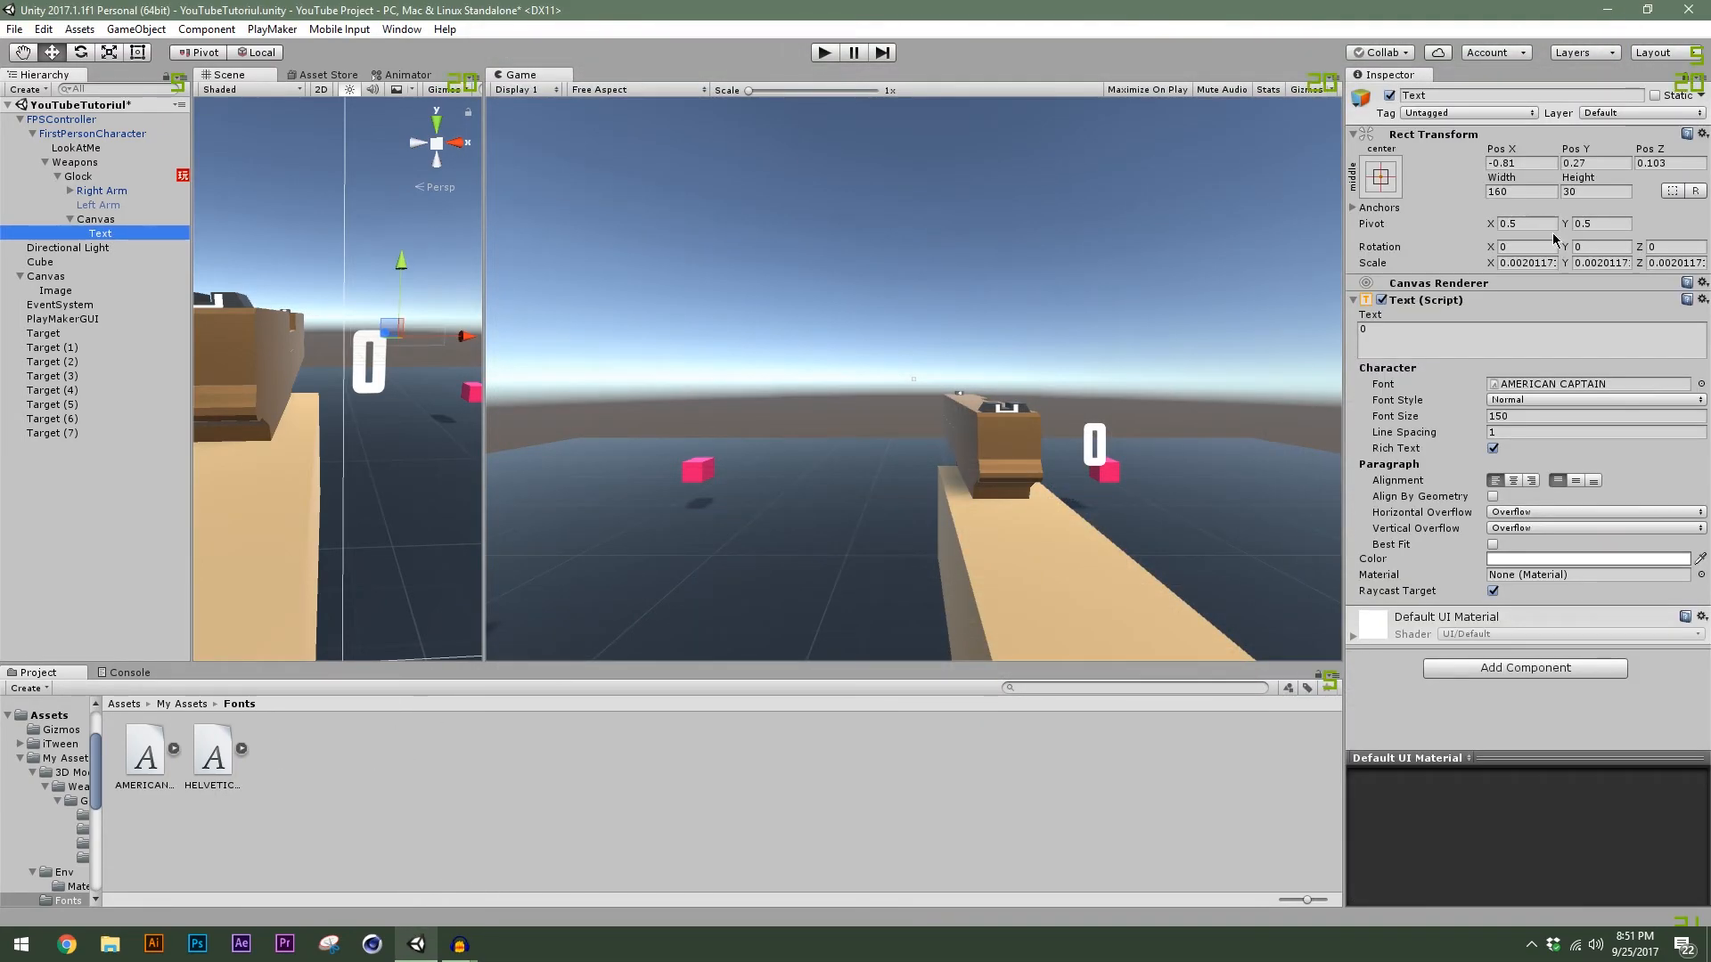
pyautogui.click(1701, 384)
pyautogui.click(568, 386)
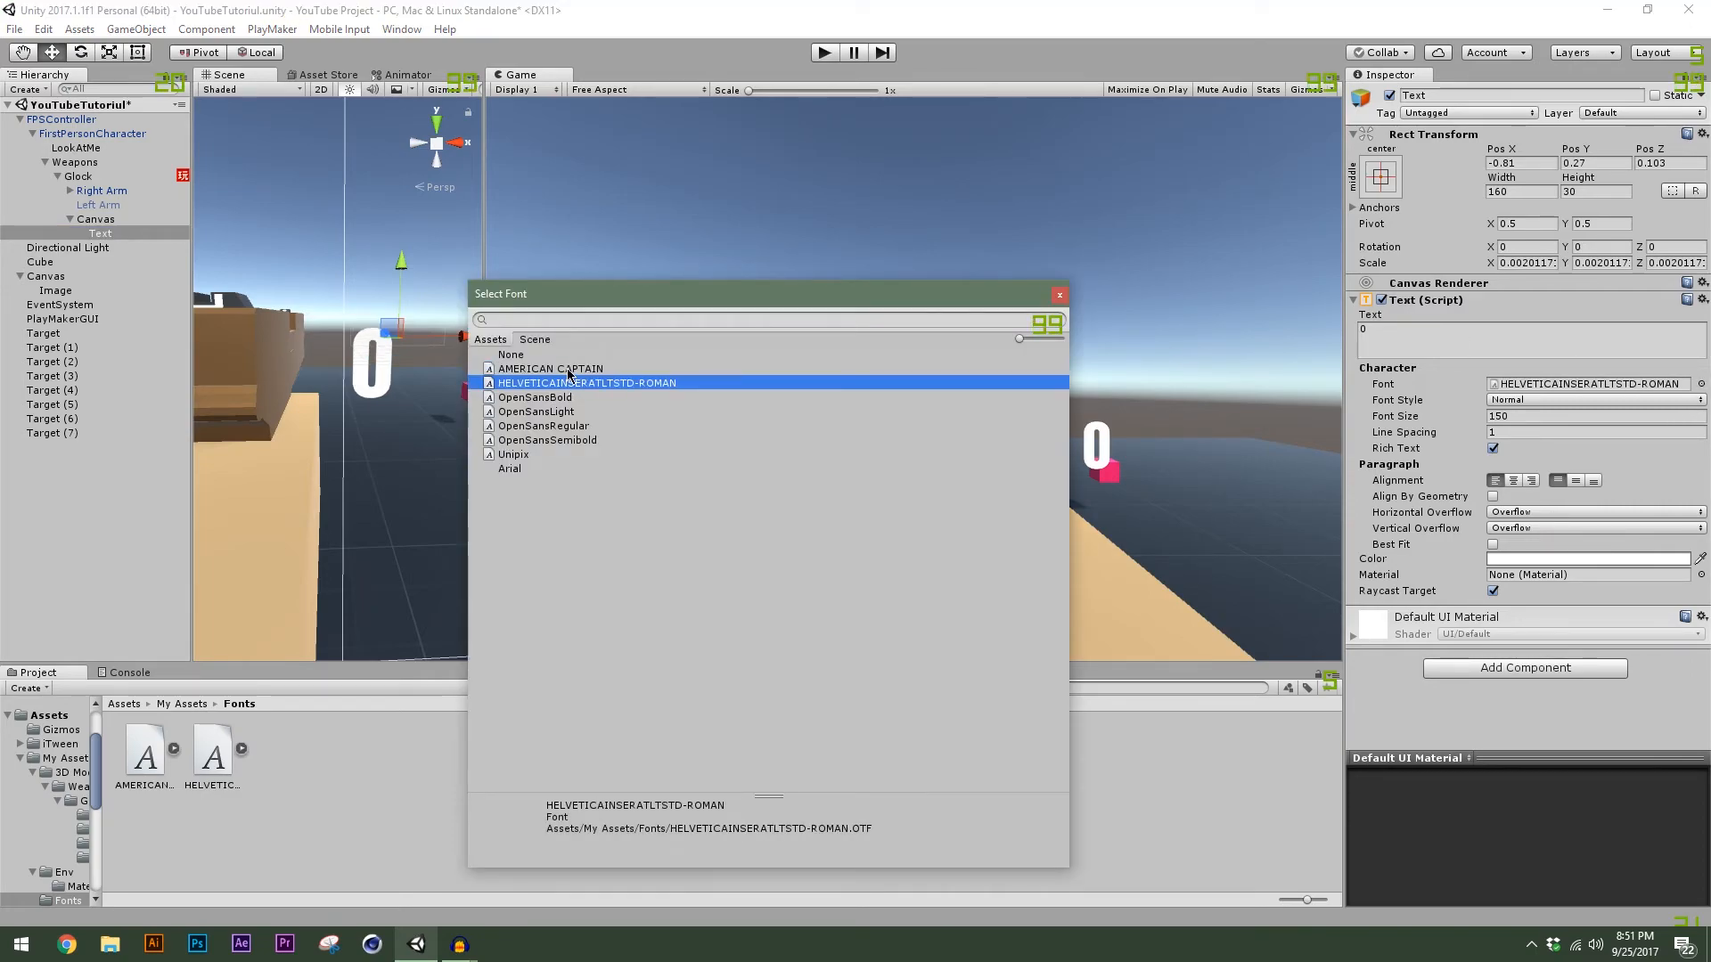
pyautogui.click(576, 369)
pyautogui.doubleClick(594, 372)
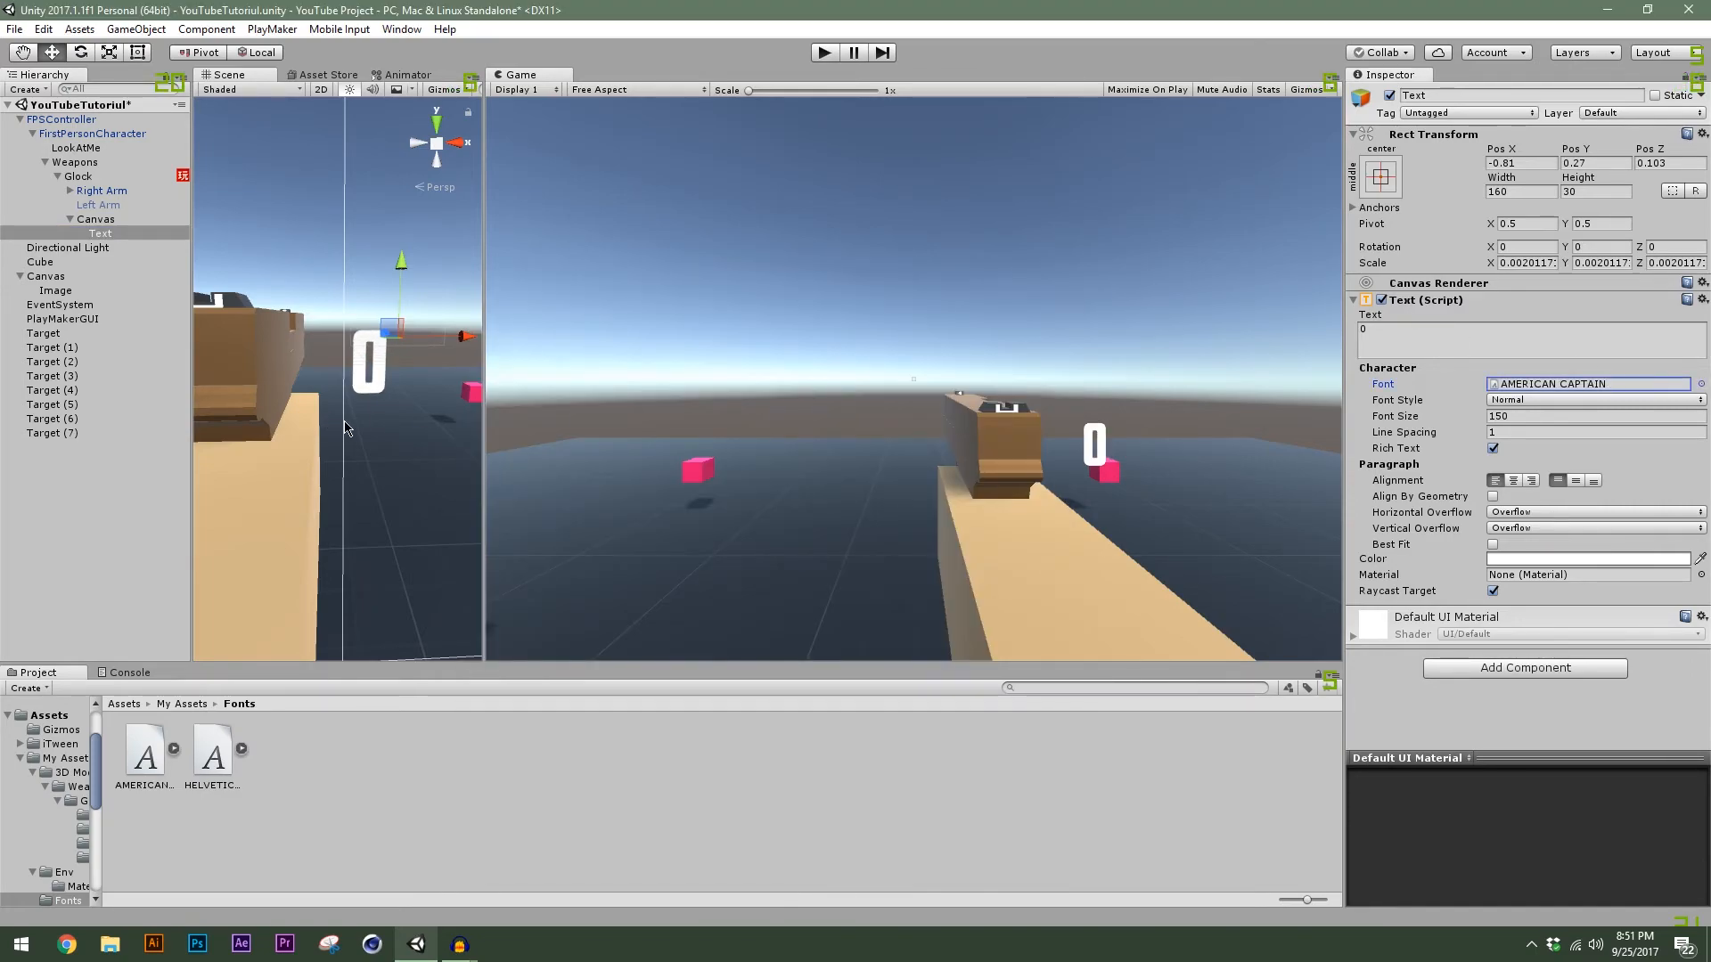
# Play-test the scene to check how the ammo text sits beside the Glock, and stop playing.
pyautogui.keyDown('alt'); pyautogui.moveTo(358, 417); pyautogui.dragTo(336, 458); pyautogui.keyUp('alt')
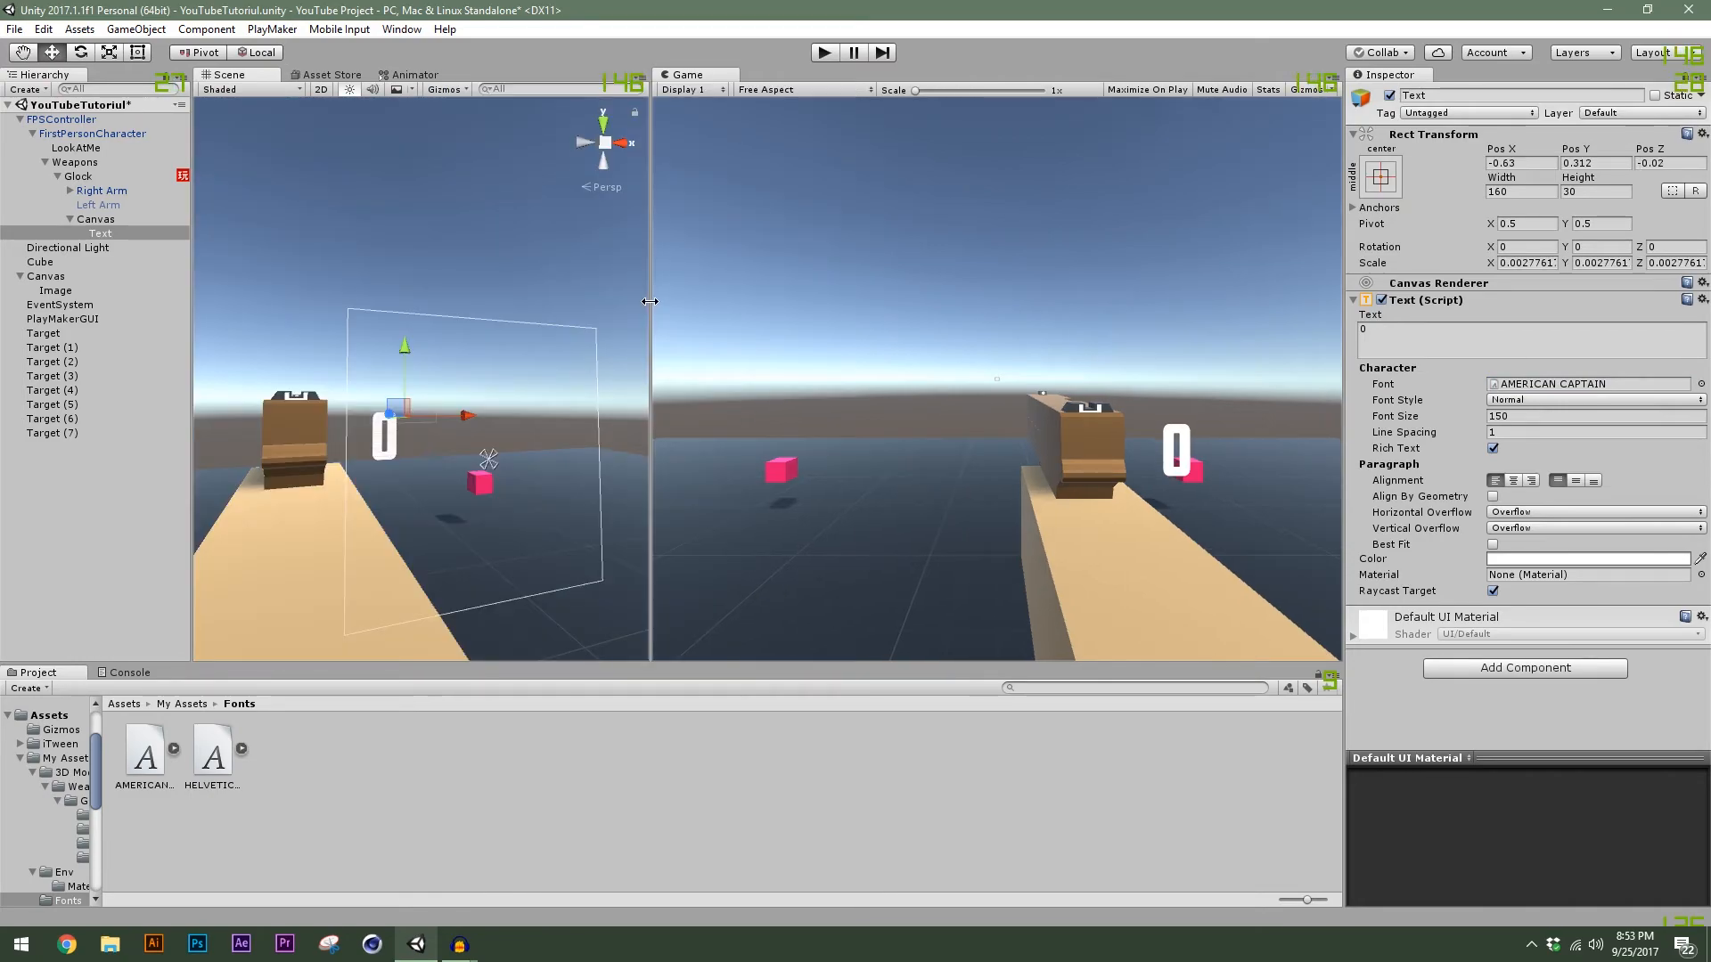
pyautogui.moveTo(650, 302); pyautogui.dragTo(491, 301)
pyautogui.click(825, 51)
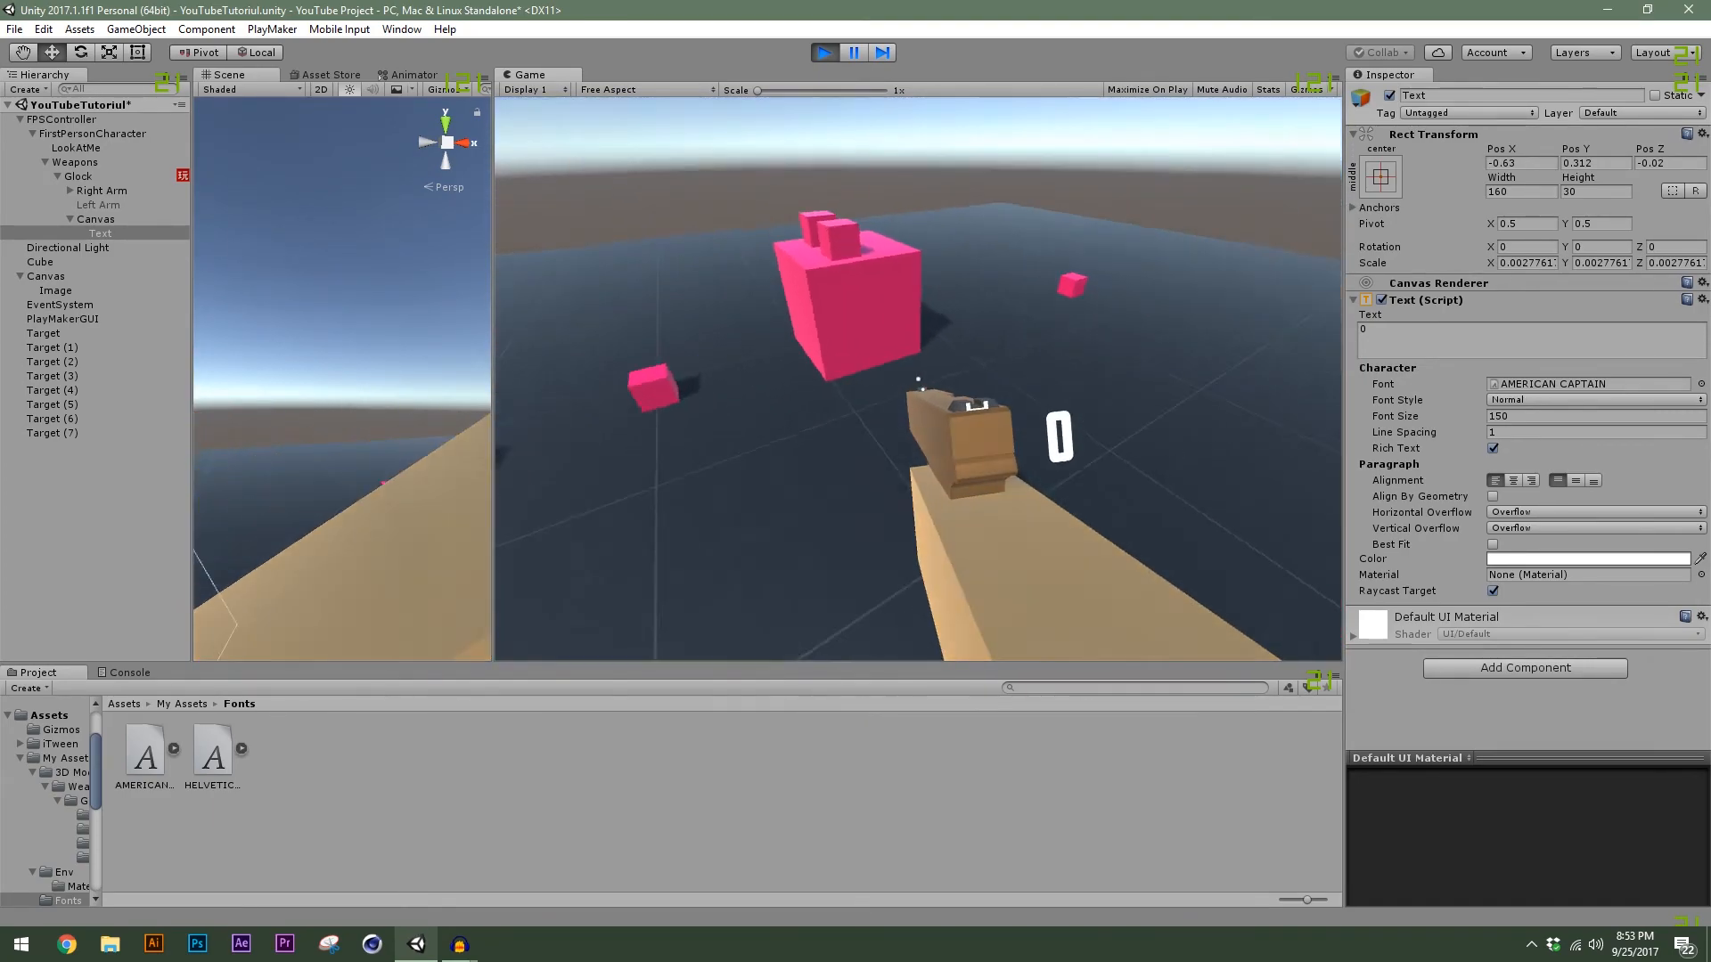
pyautogui.hotkey('ctrl', 'p')
pyautogui.click(309, 157)
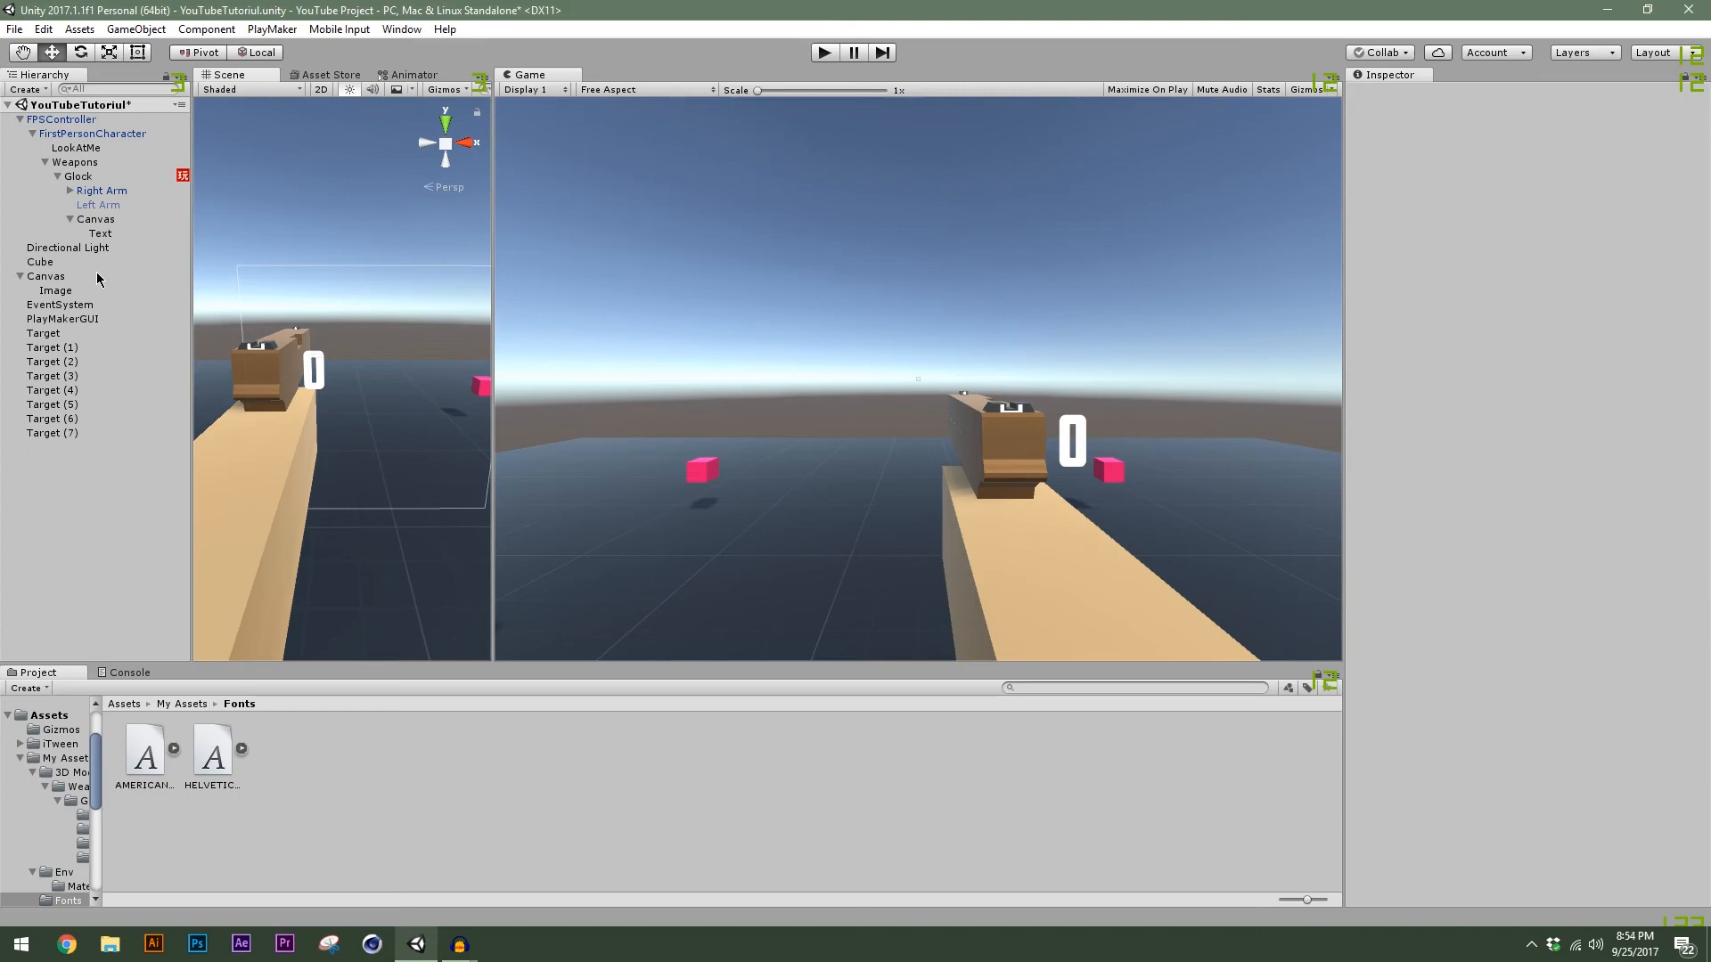
# Add a second PlayMakerFSM component to the Glock under Weapons and name it AmmoUI.
pyautogui.click(89, 177)
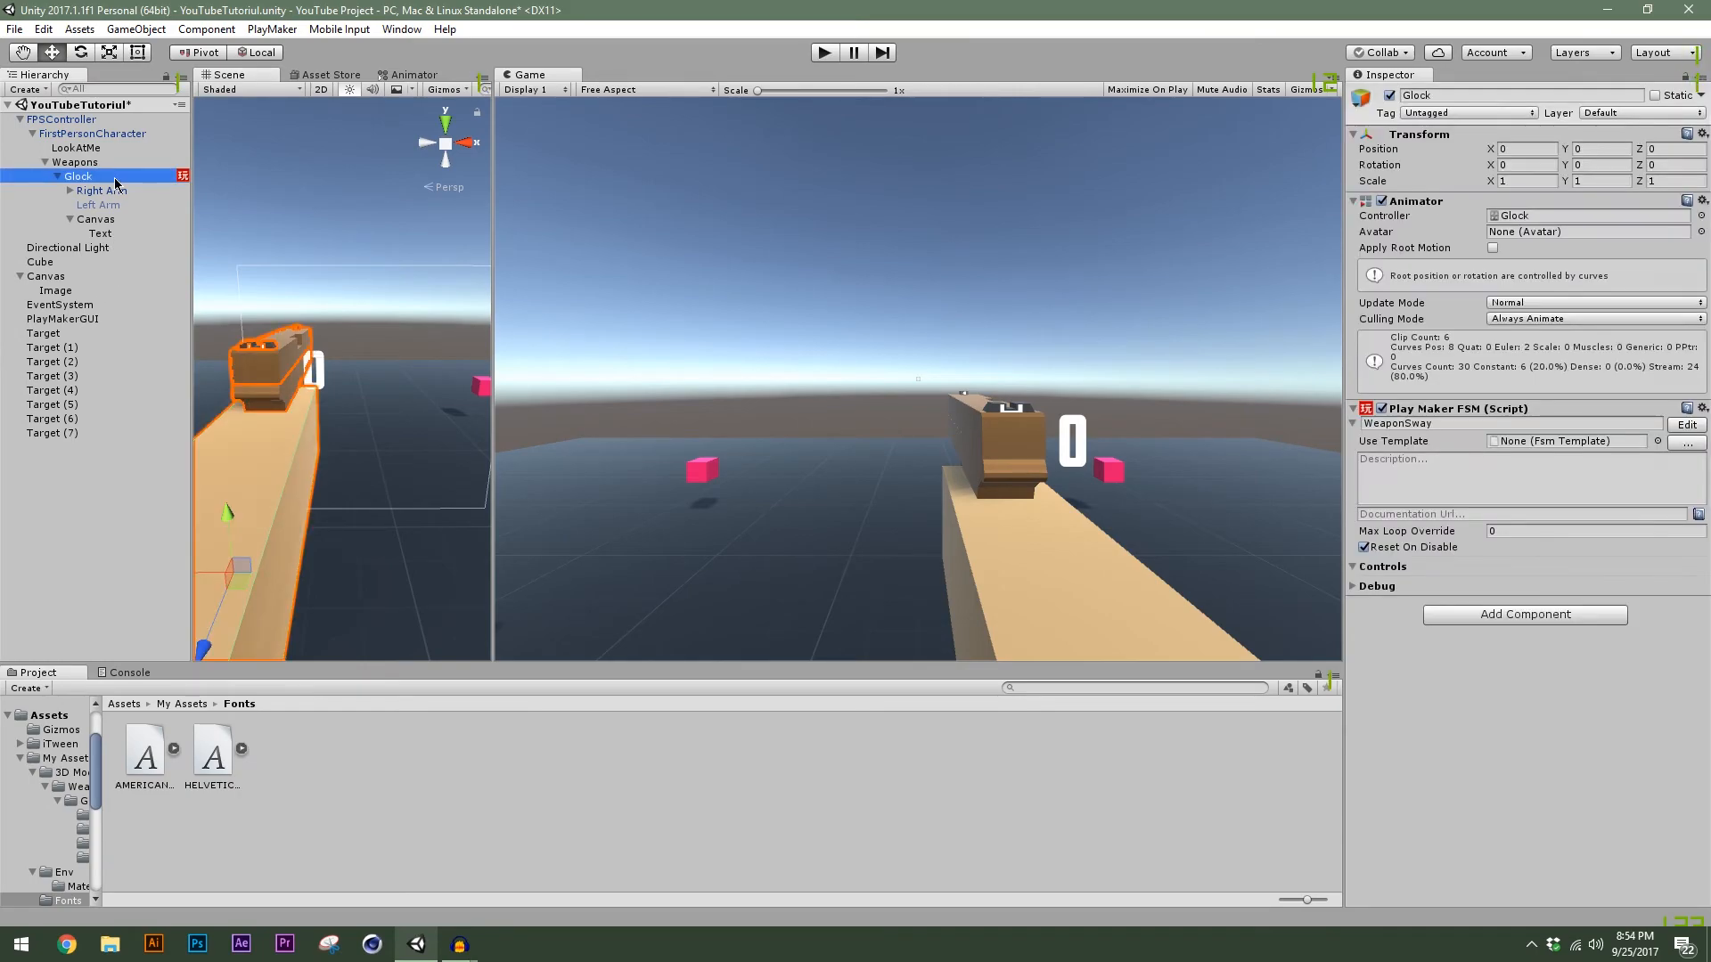
pyautogui.click(1500, 615)
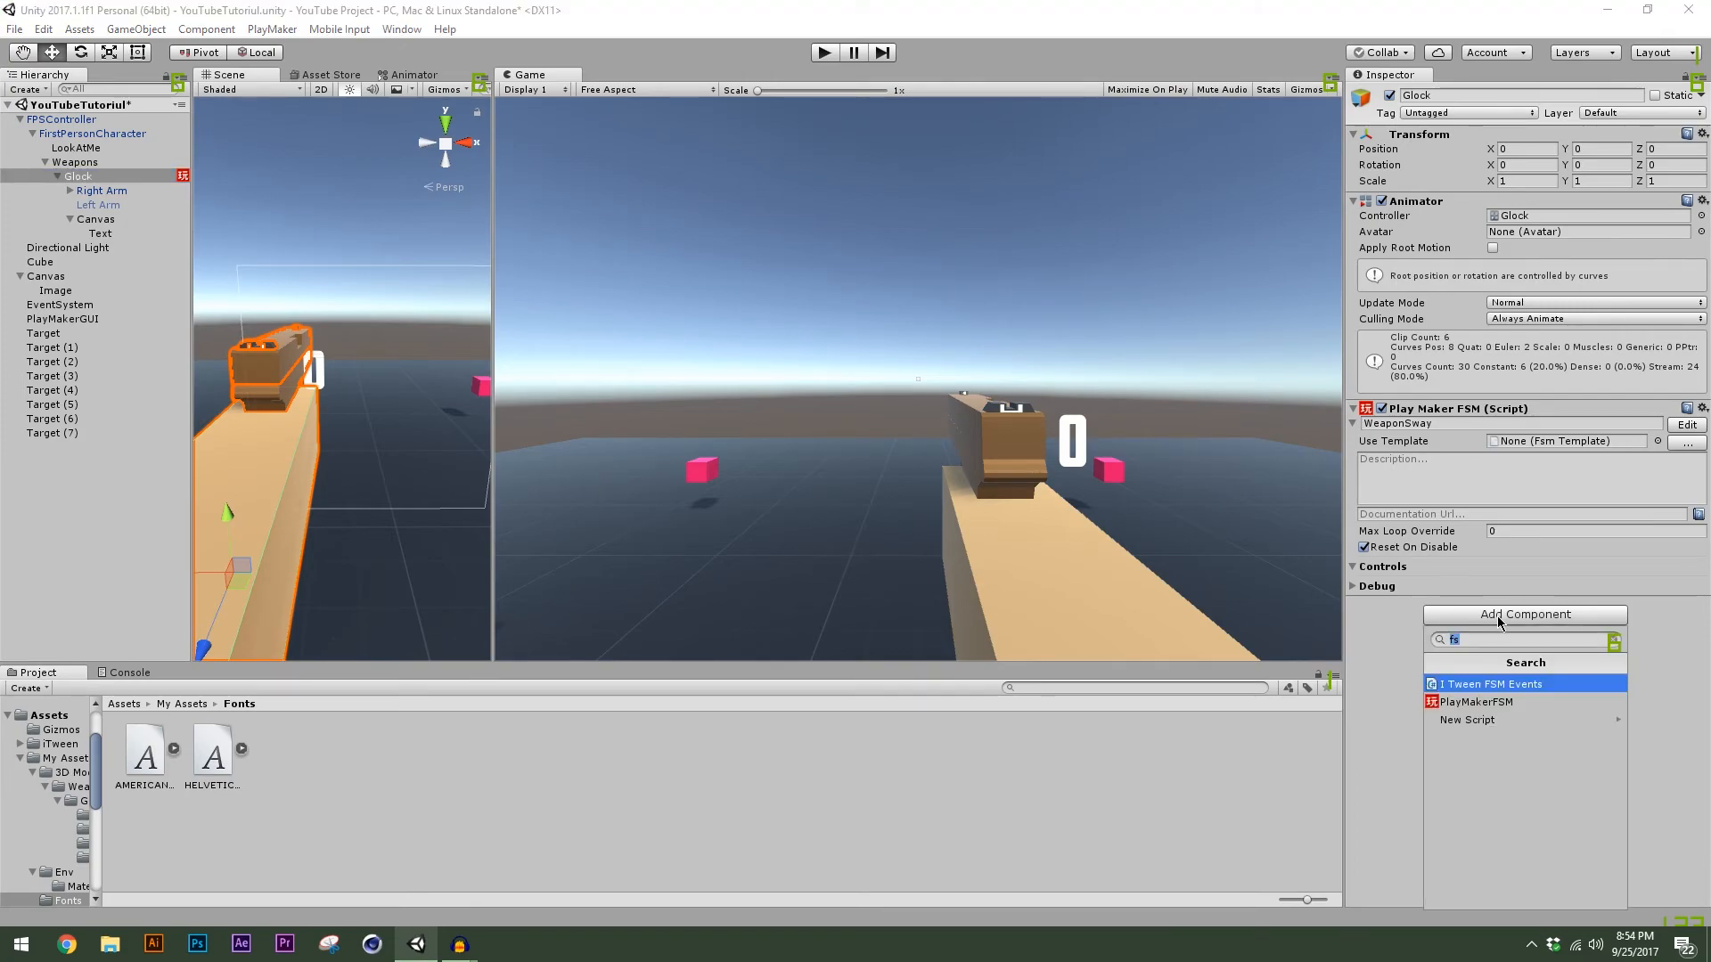
pyautogui.click(1476, 702)
pyautogui.click(1386, 624)
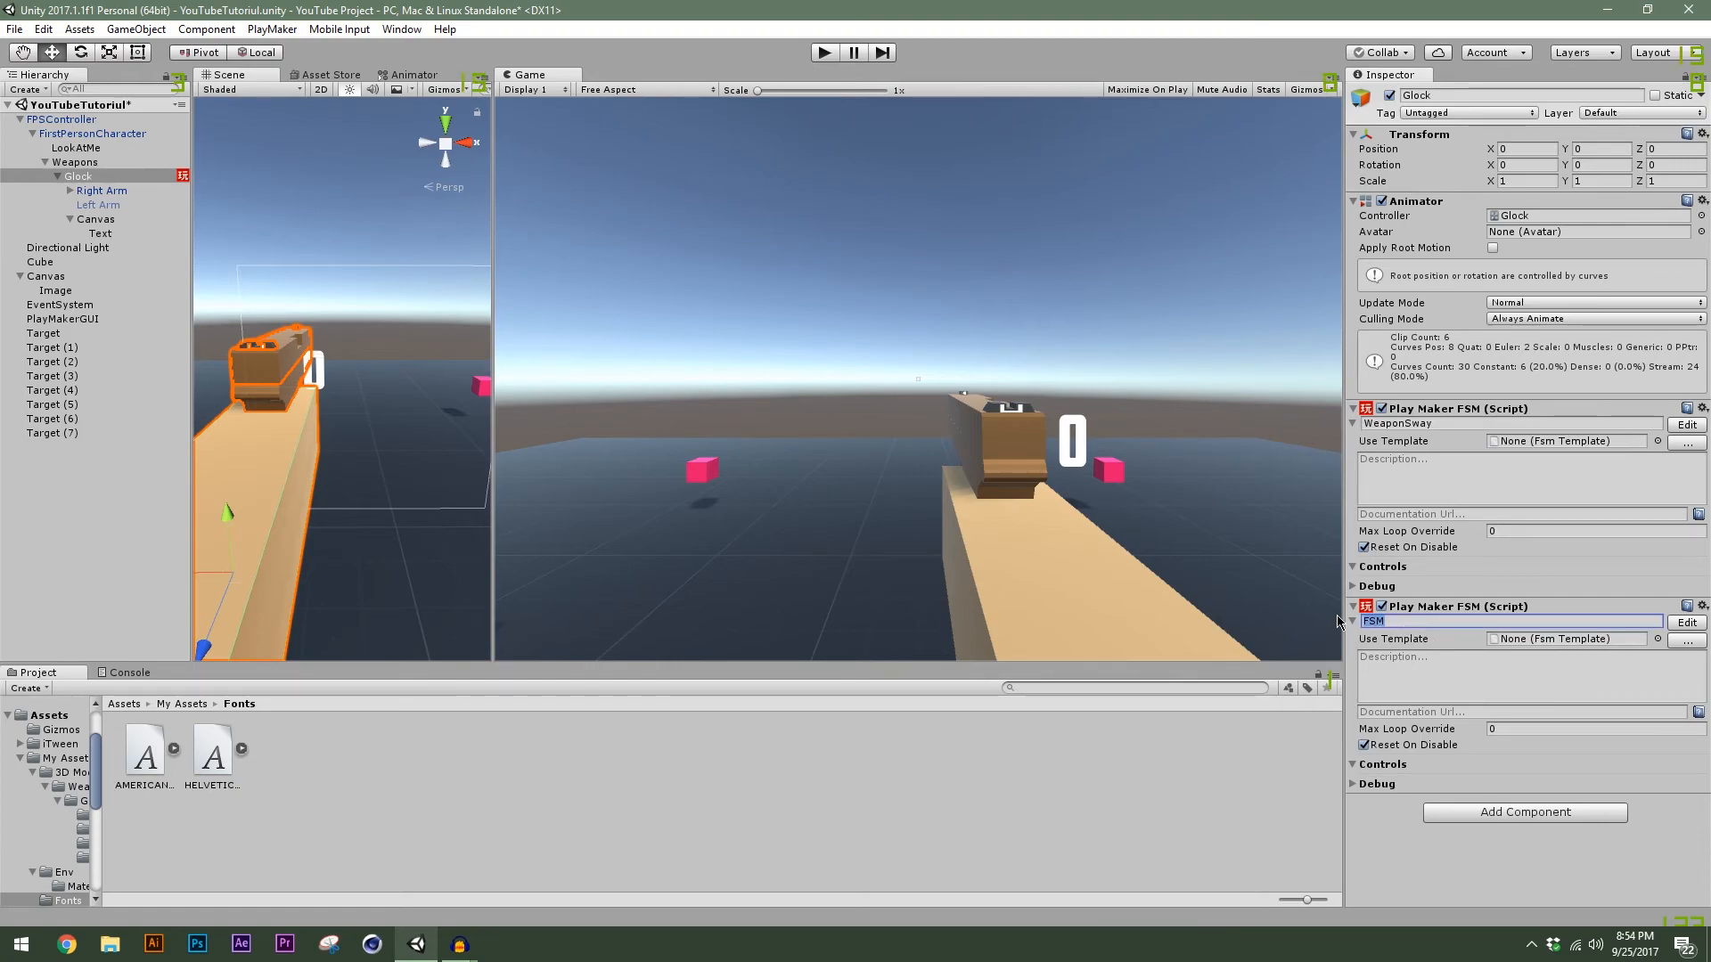
pyautogui.write('AmmoUI')
pyautogui.press('Return')
pyautogui.click(1683, 622)
pyautogui.moveTo(574, 150); pyautogui.dragTo(670, 197)
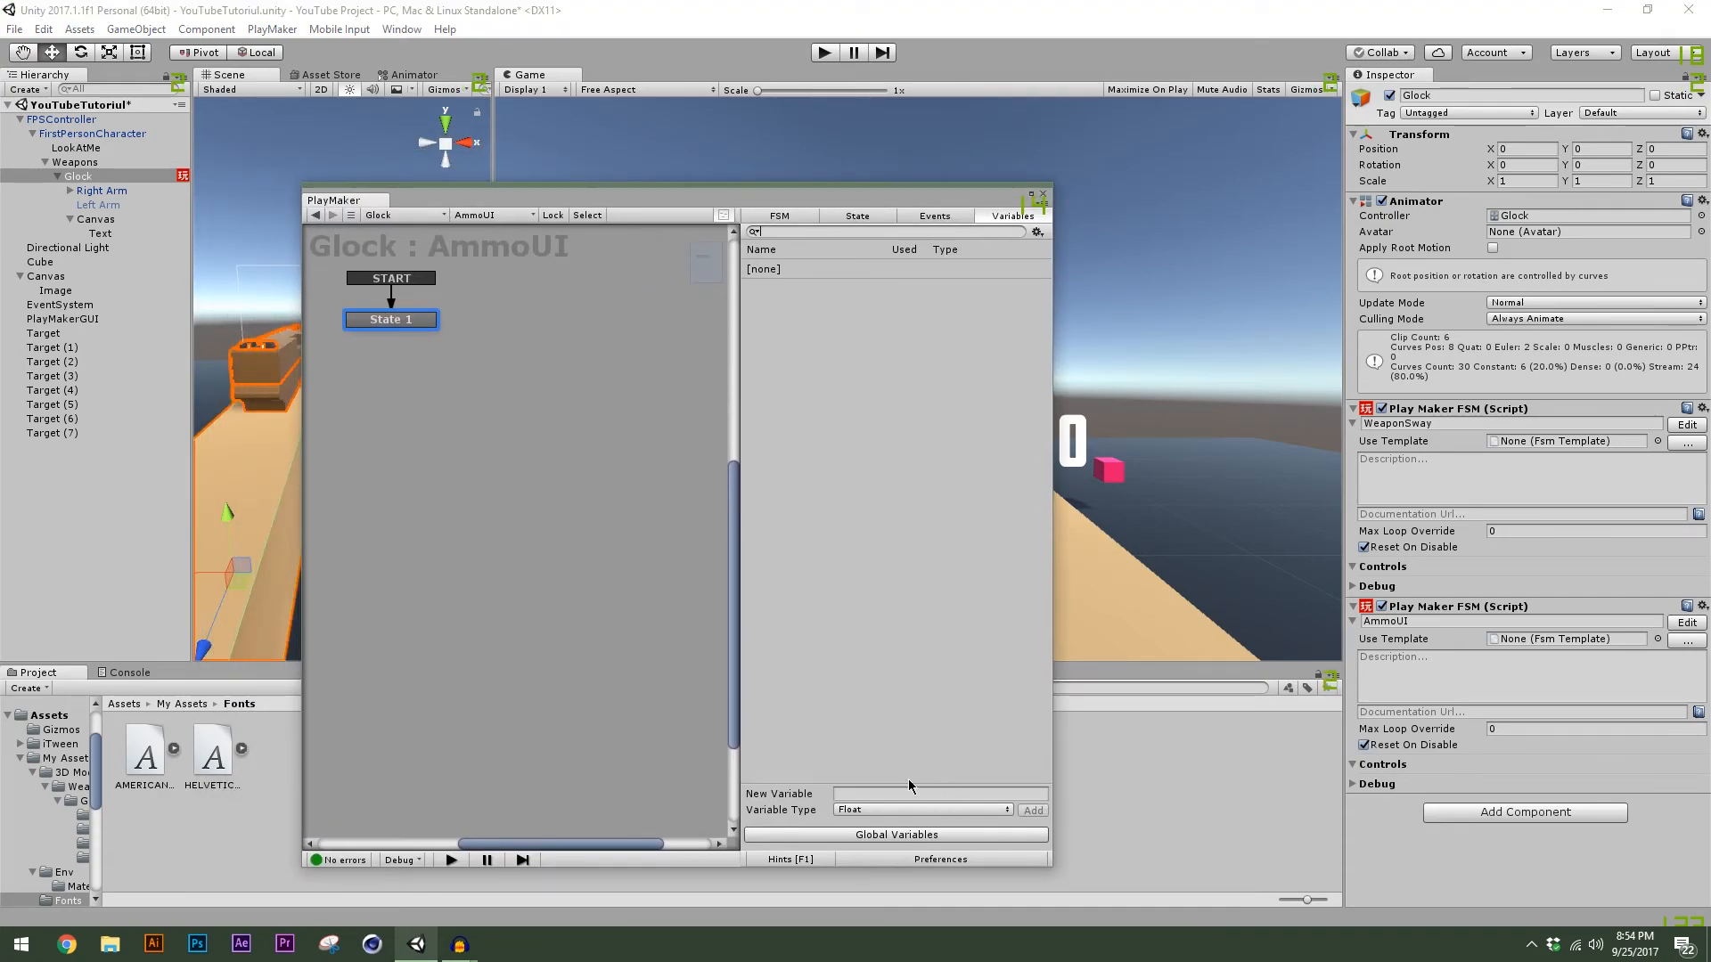
pyautogui.moveTo(839, 186); pyautogui.dragTo(894, 180)
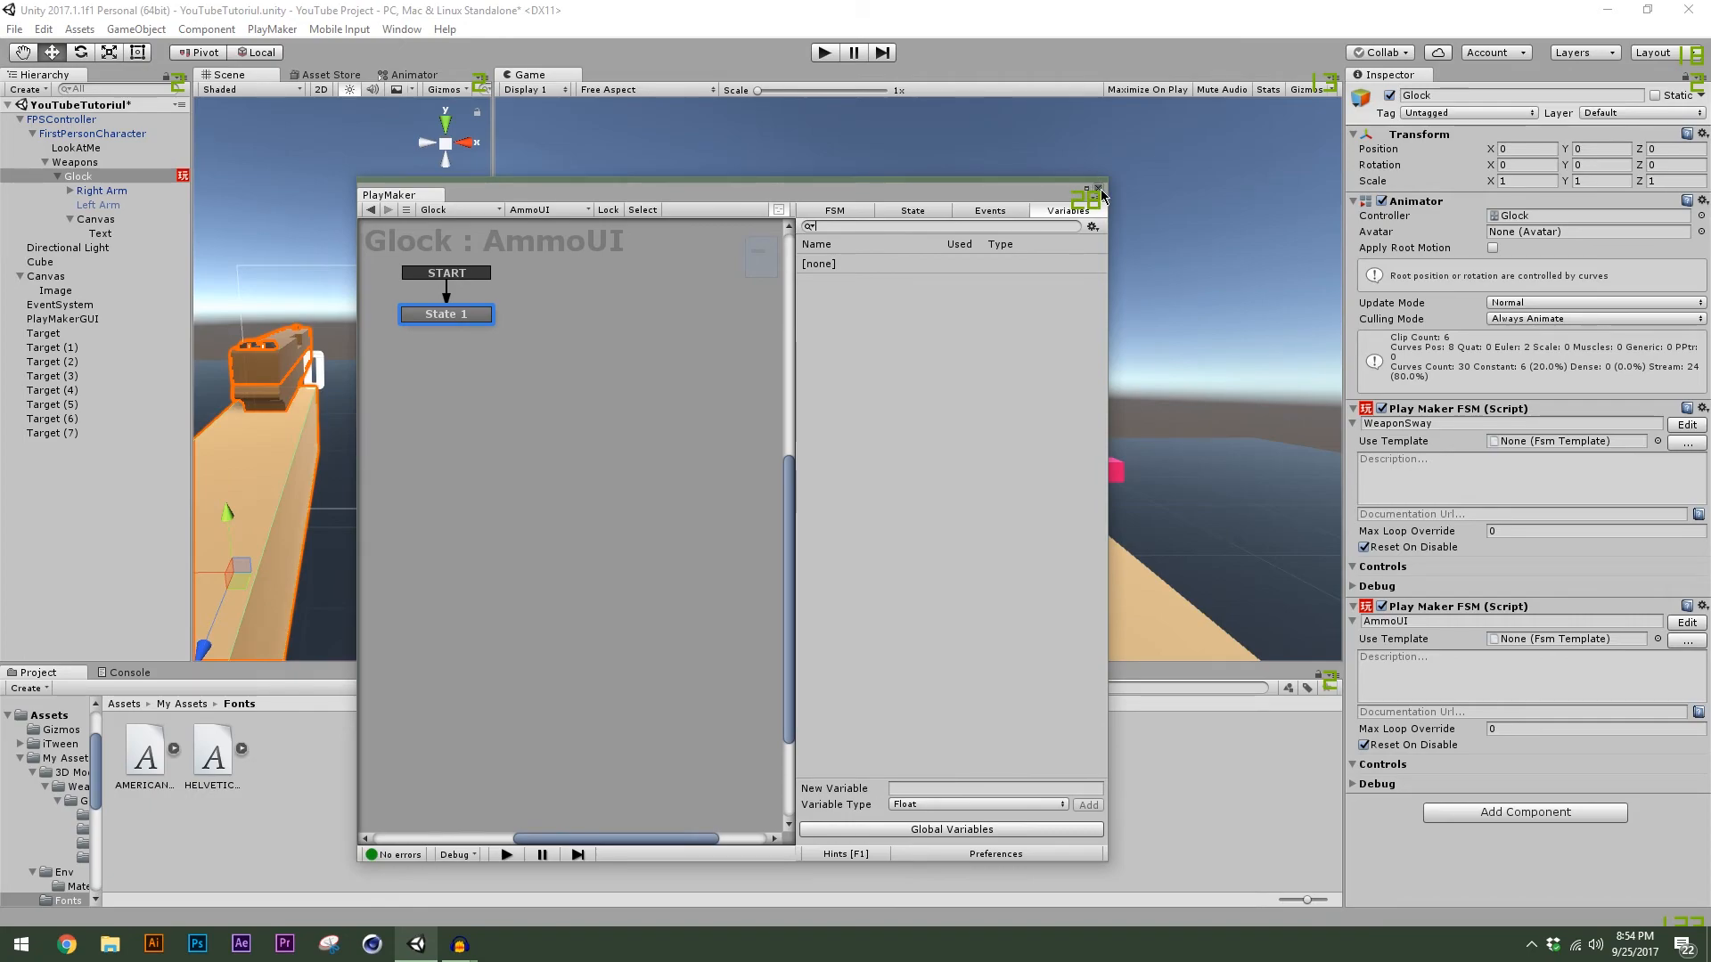
pyautogui.click(1098, 189)
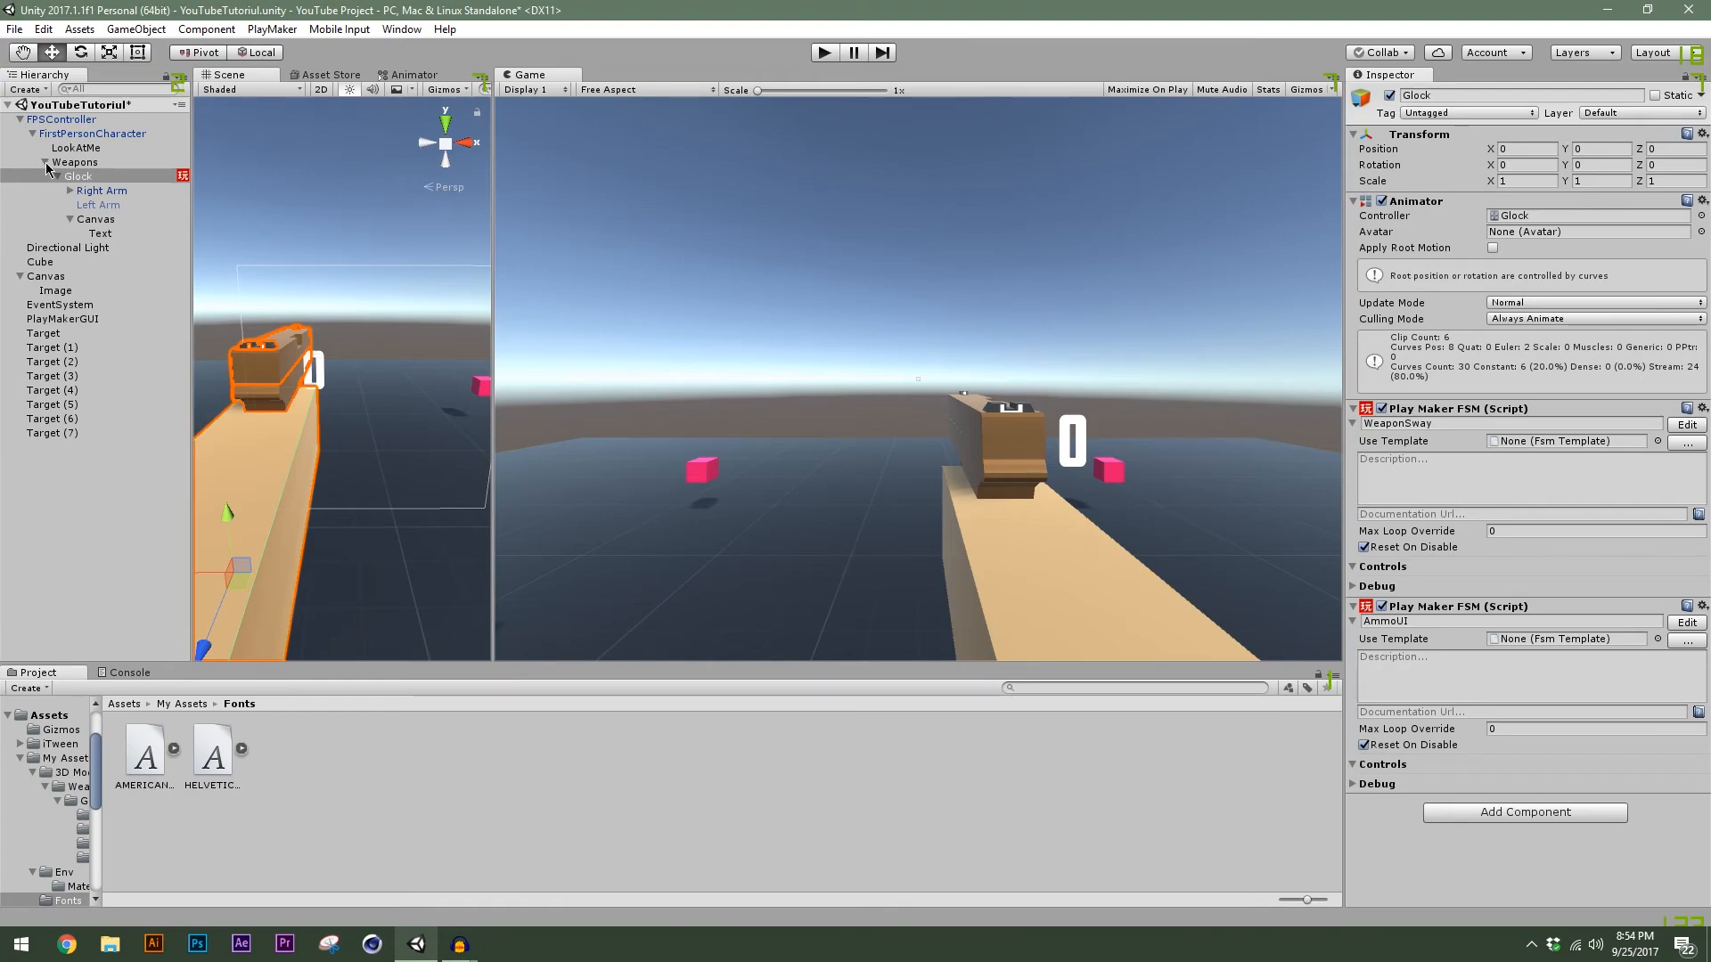
# Move the Ammo variable of the Magazine's Ammo FSM to the global variables.
pyautogui.click(71, 191)
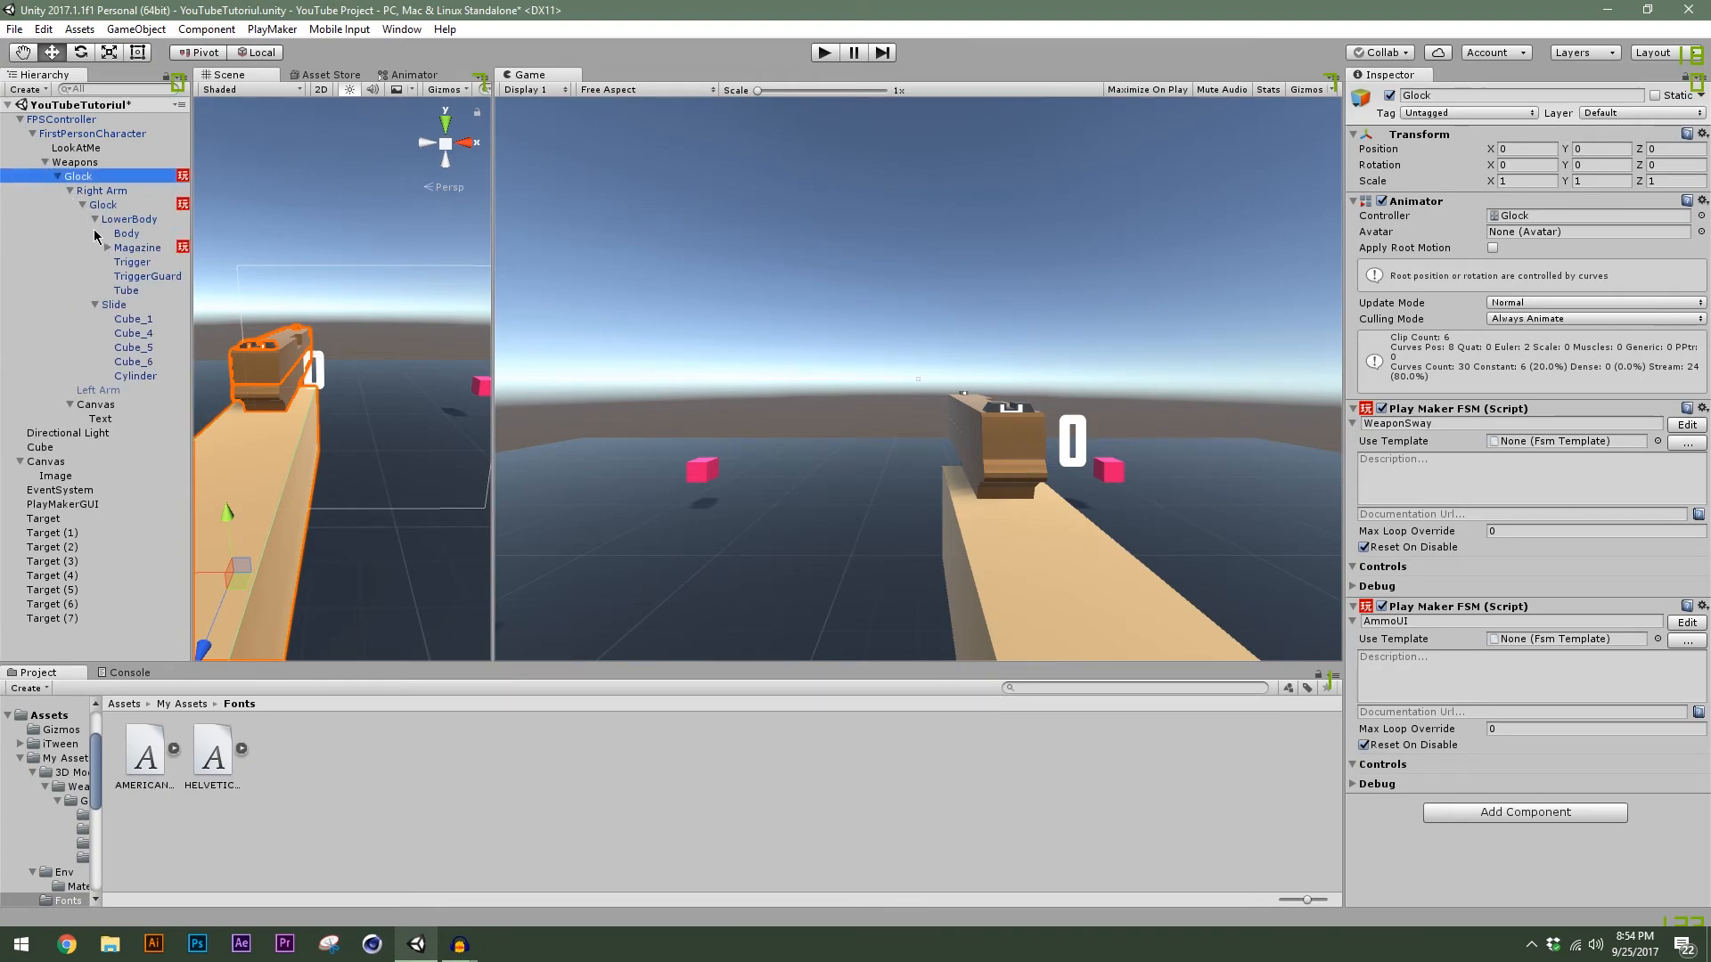
pyautogui.click(130, 250)
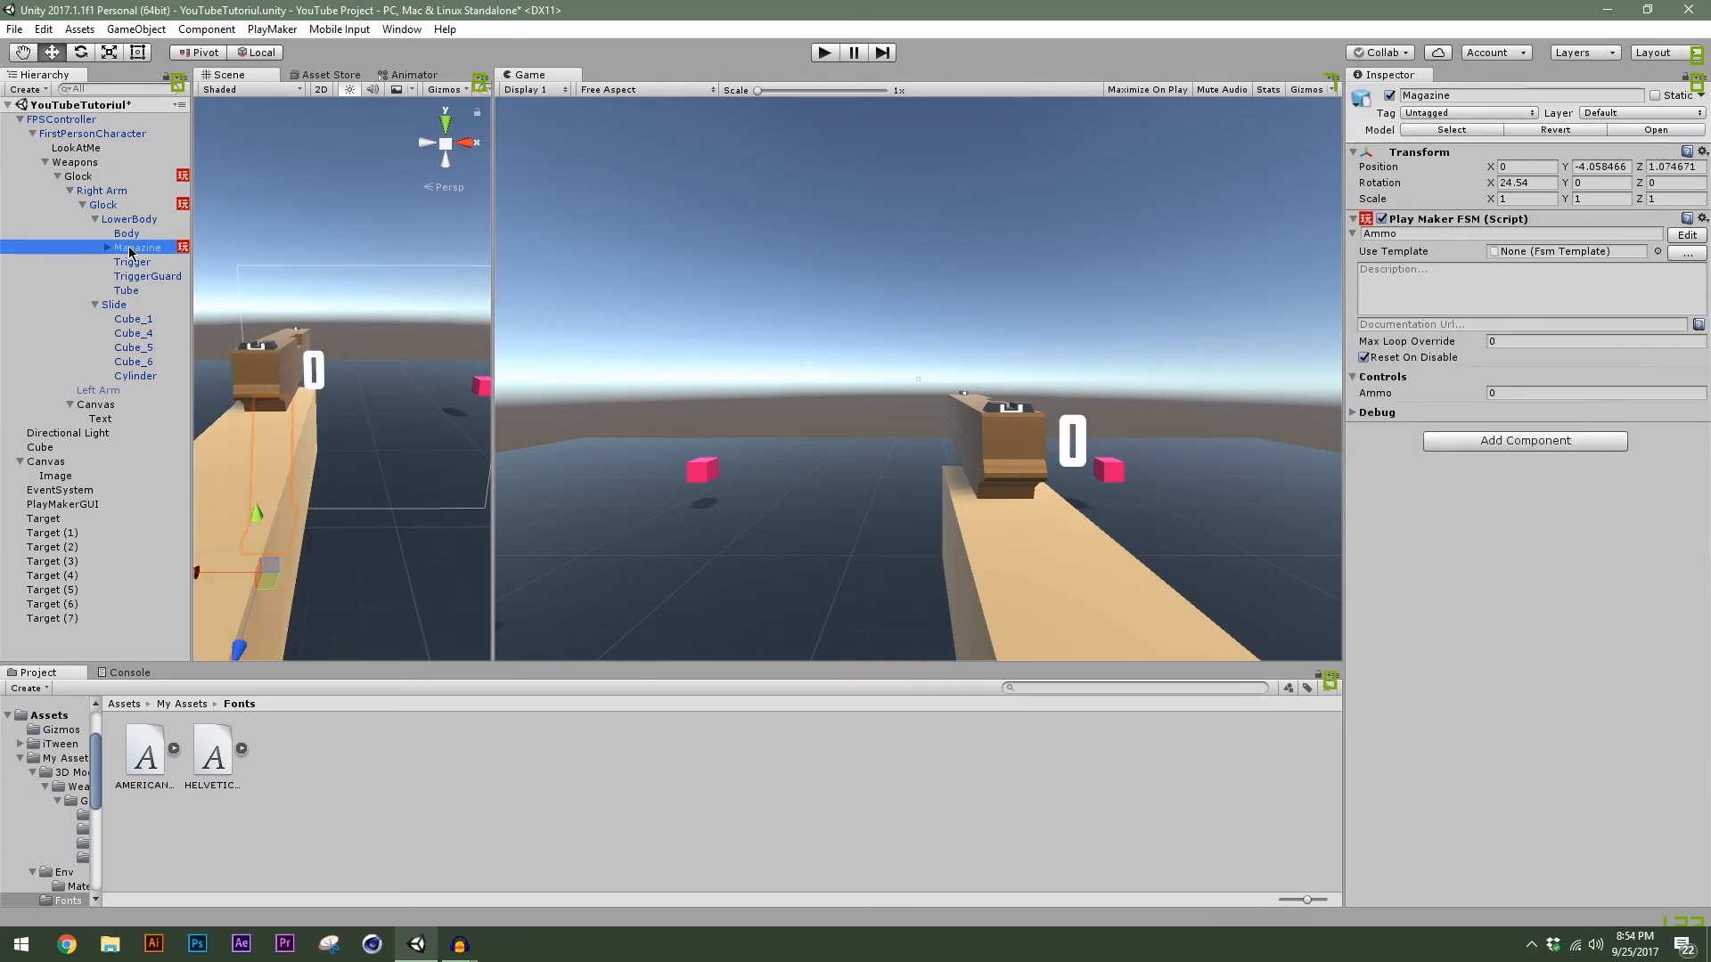
pyautogui.click(1682, 235)
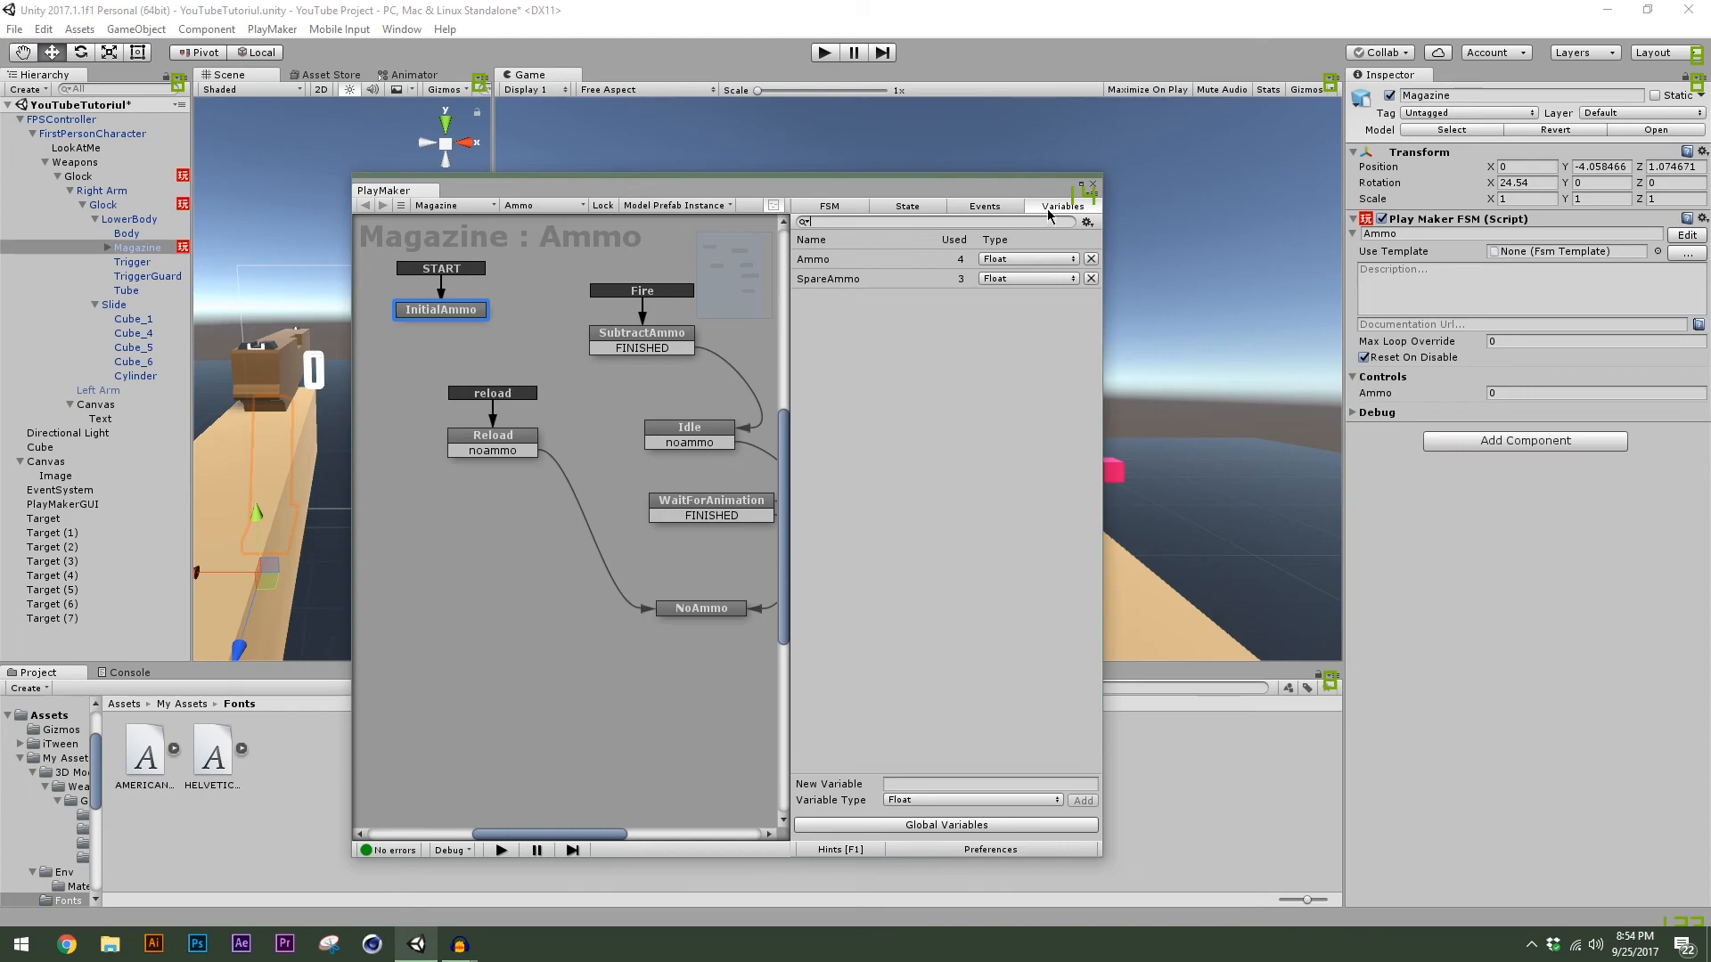
pyautogui.click(821, 261)
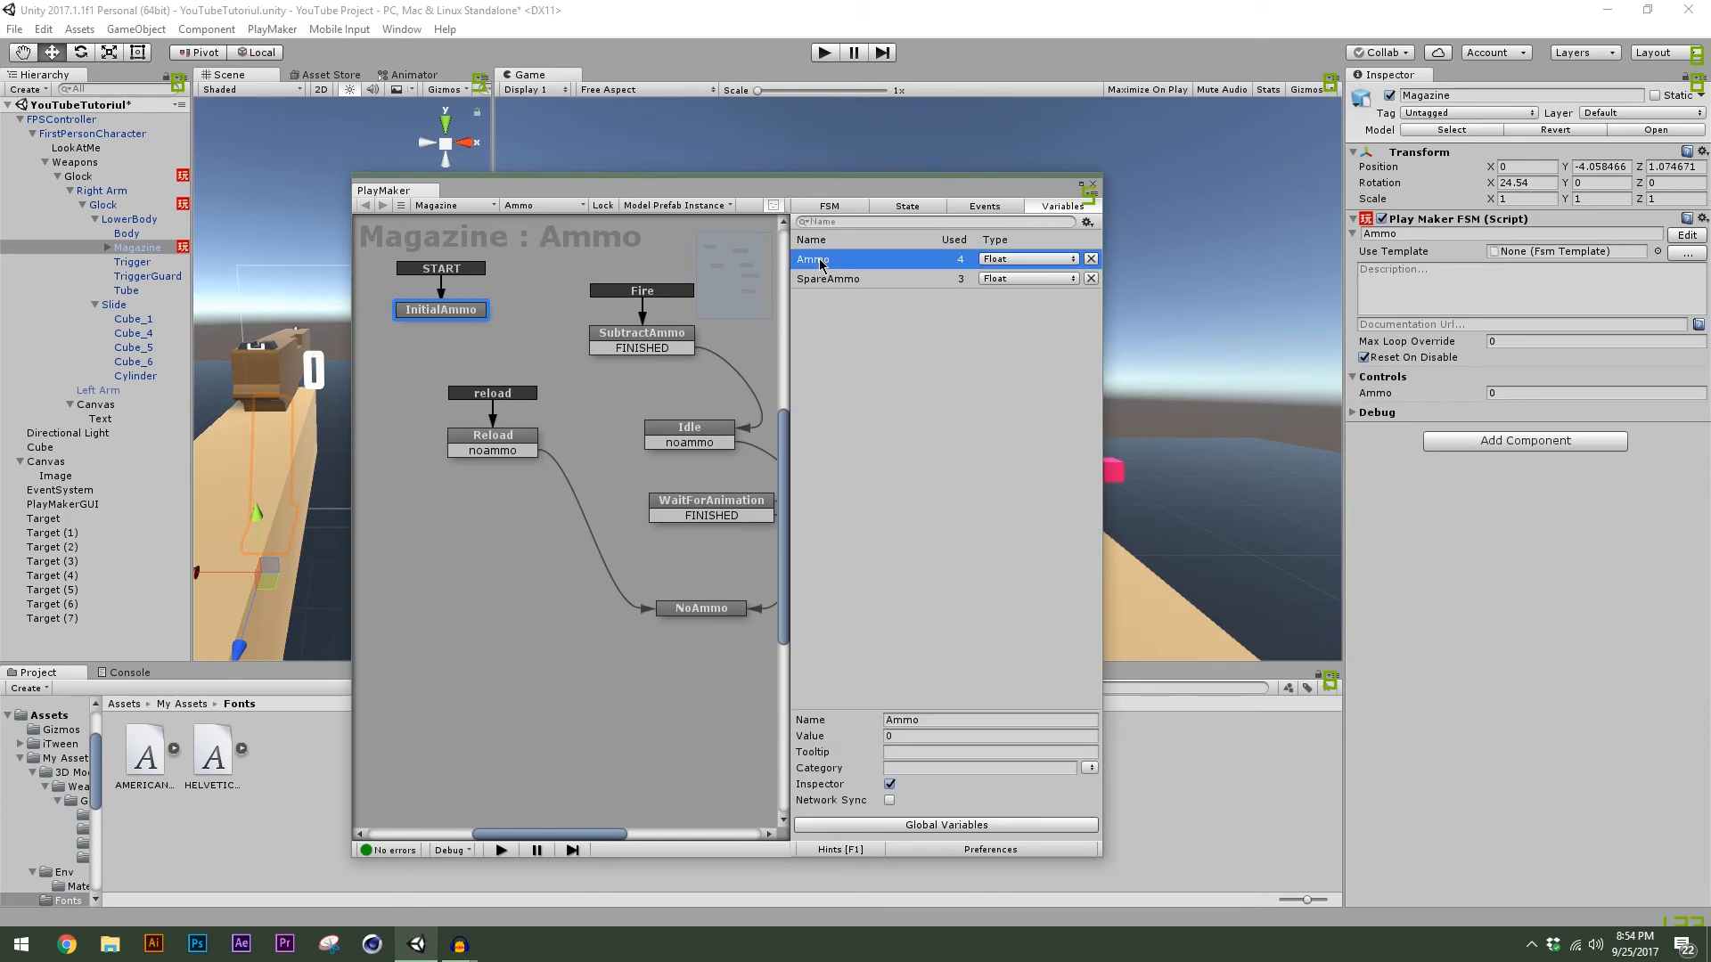
pyautogui.click(929, 825)
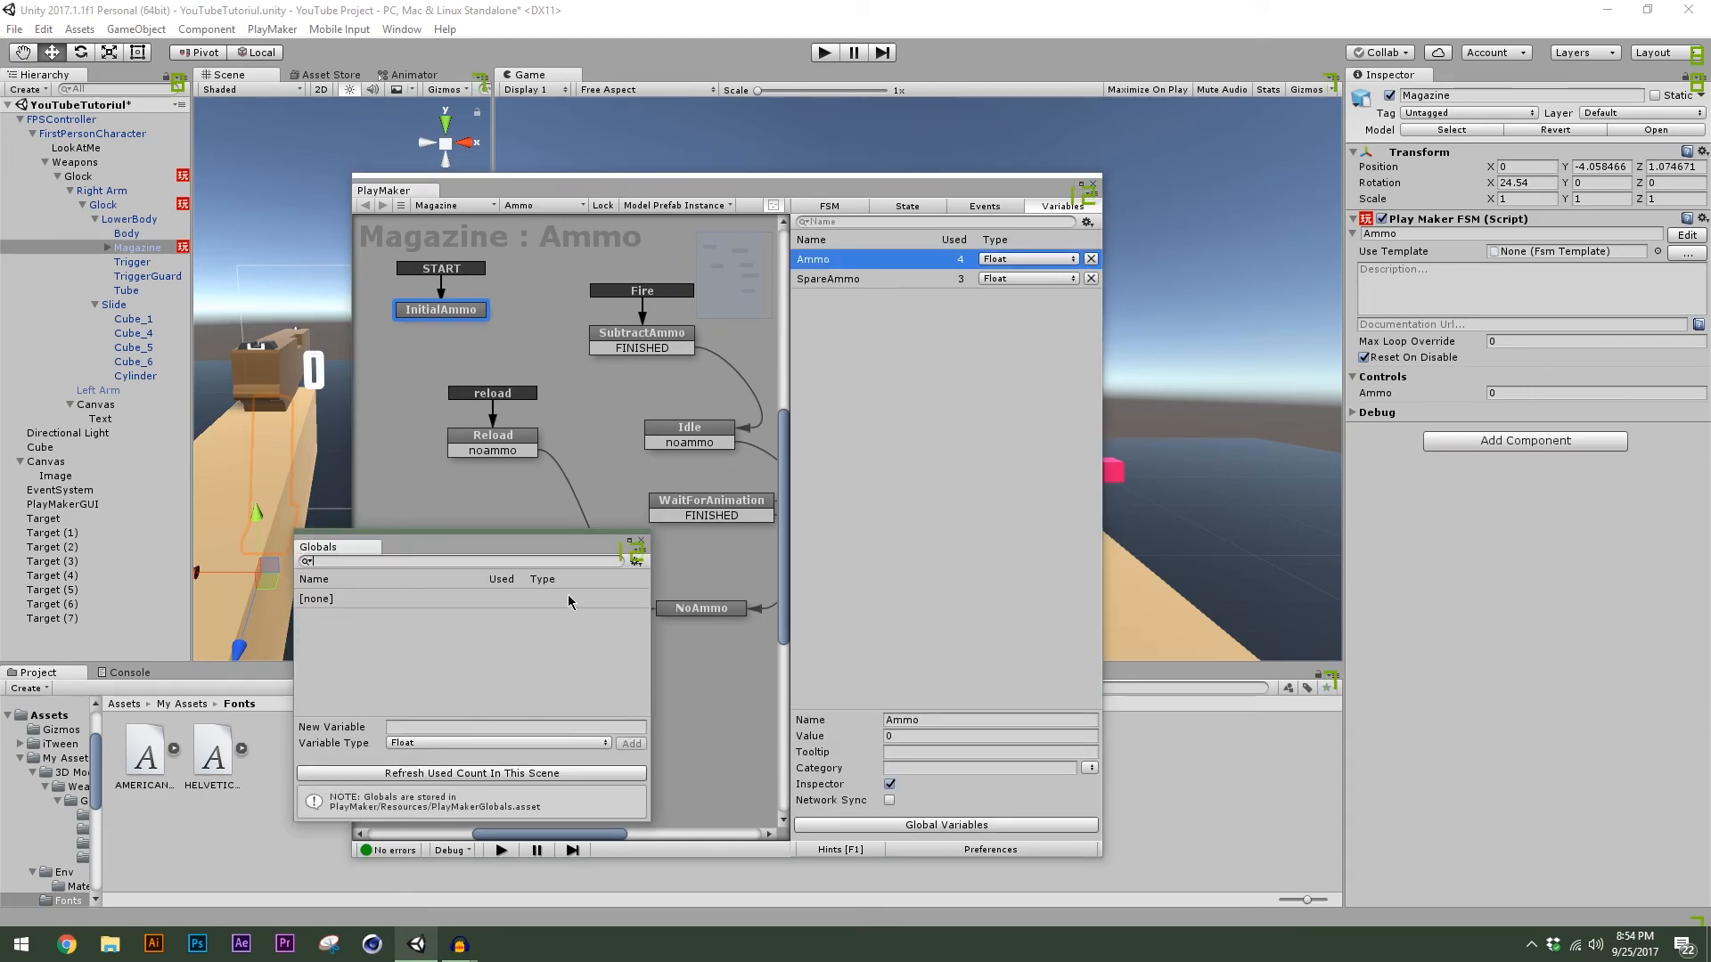
pyautogui.click(641, 541)
pyautogui.rightClick(835, 267)
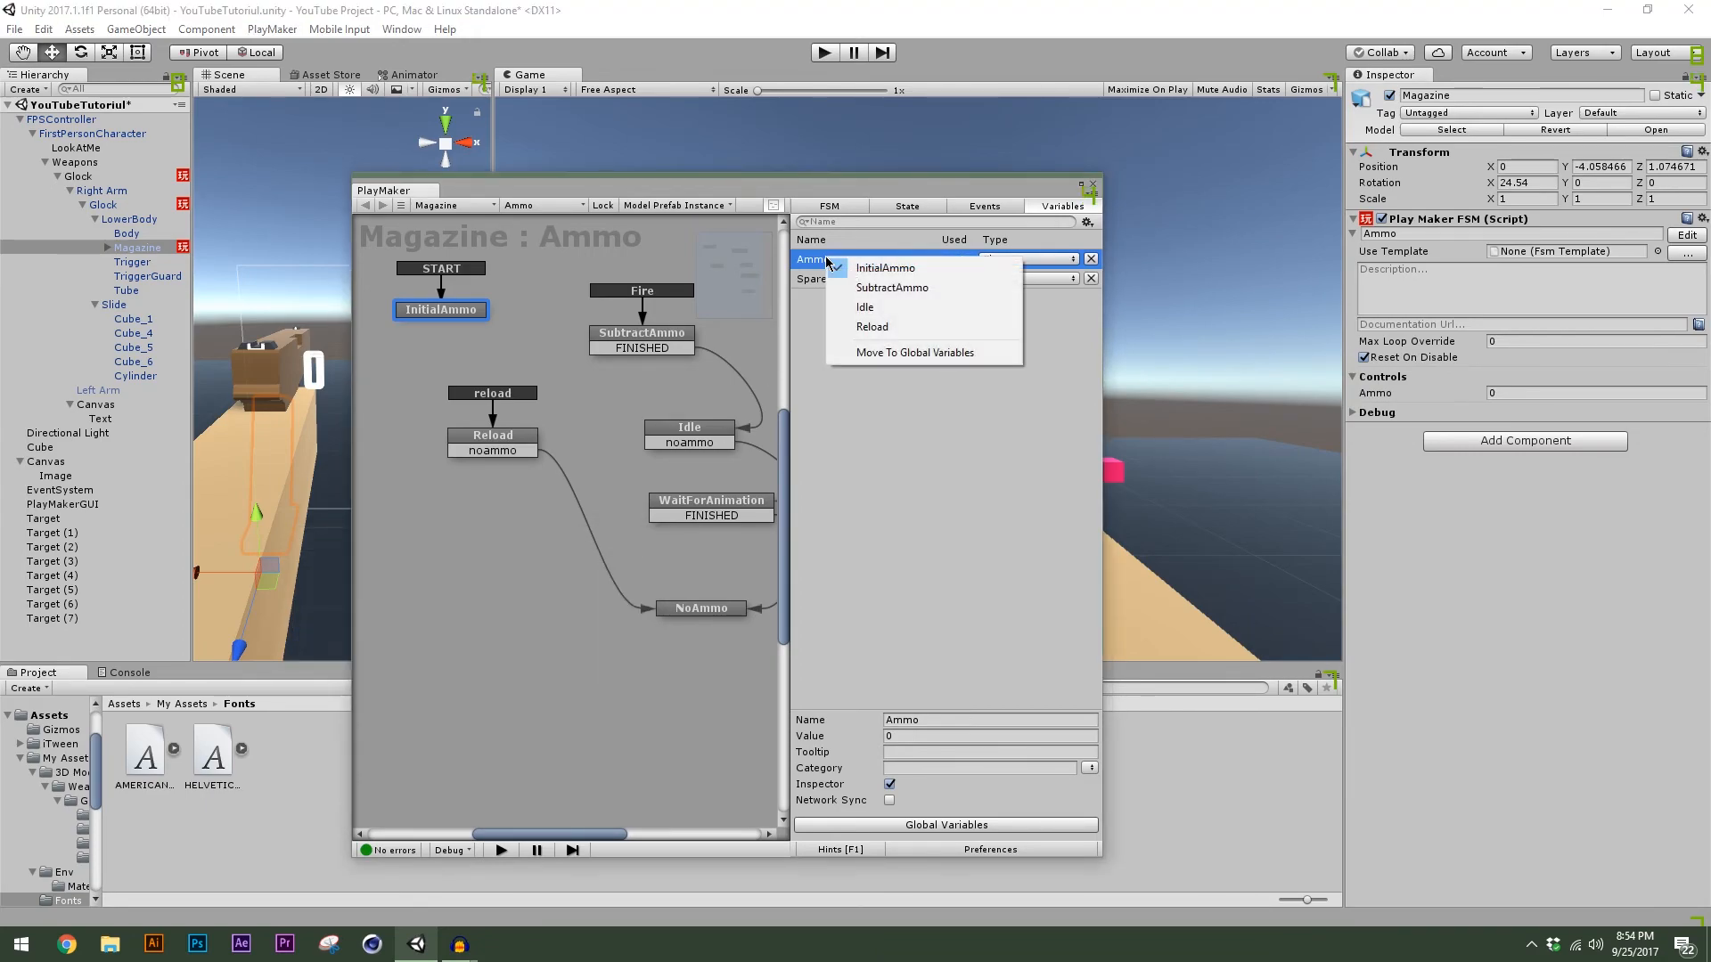
pyautogui.click(899, 354)
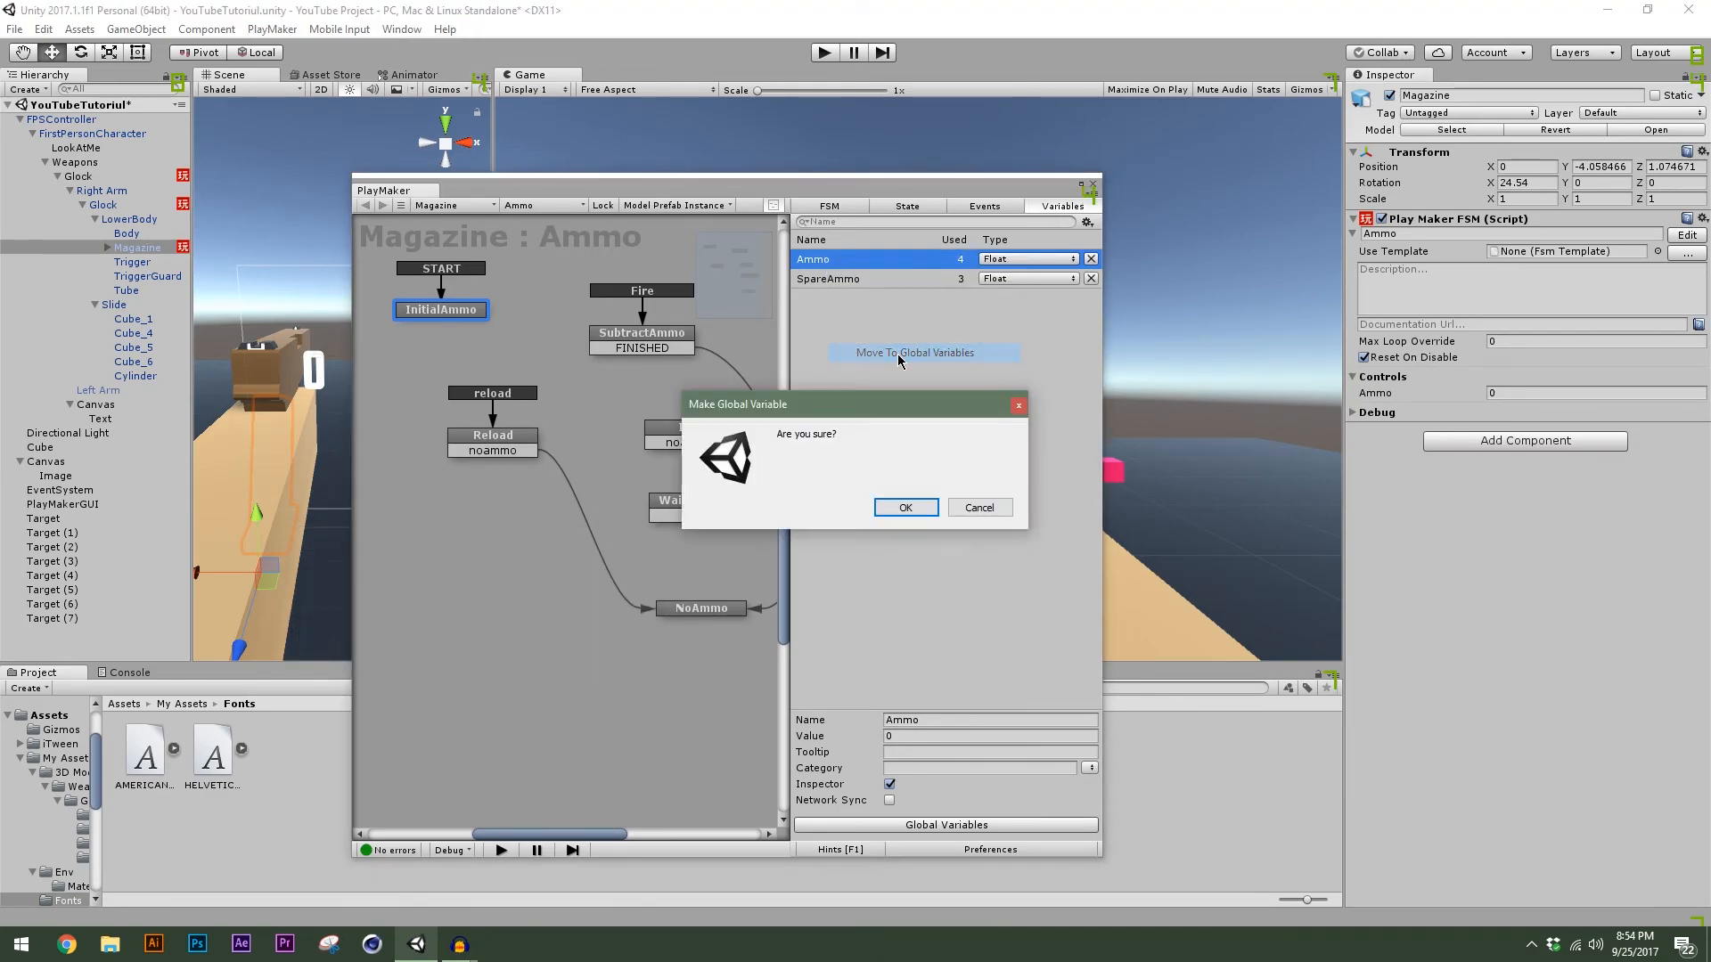
pyautogui.click(905, 508)
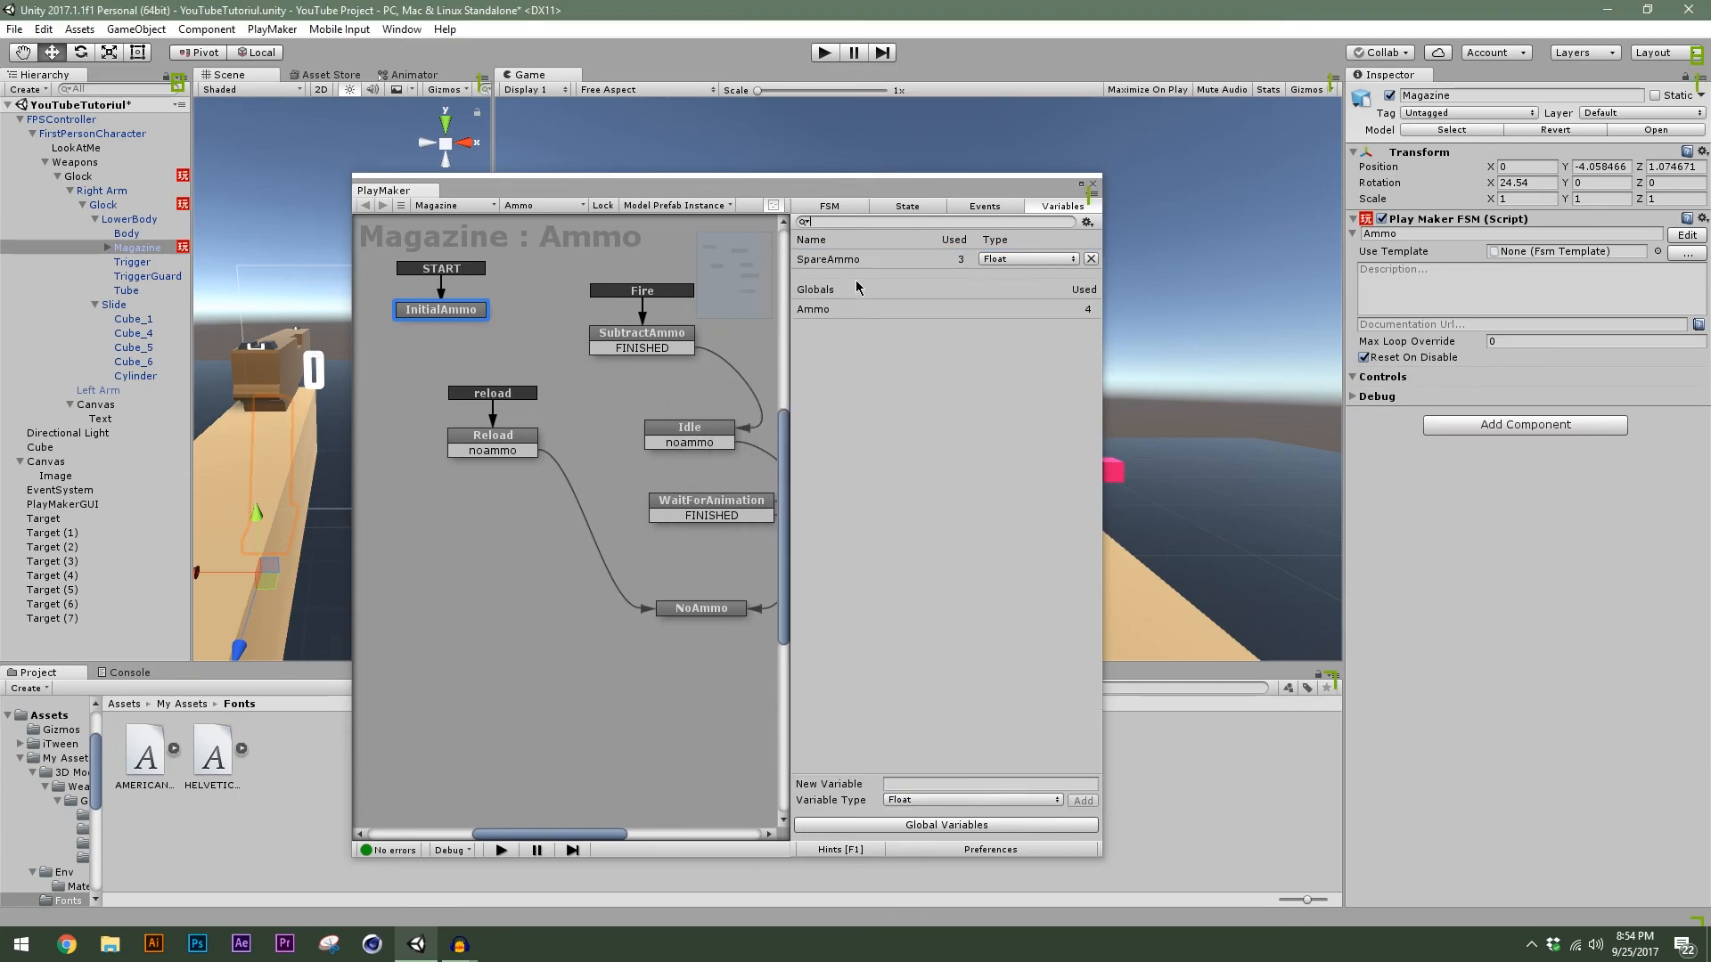
pyautogui.click(1092, 184)
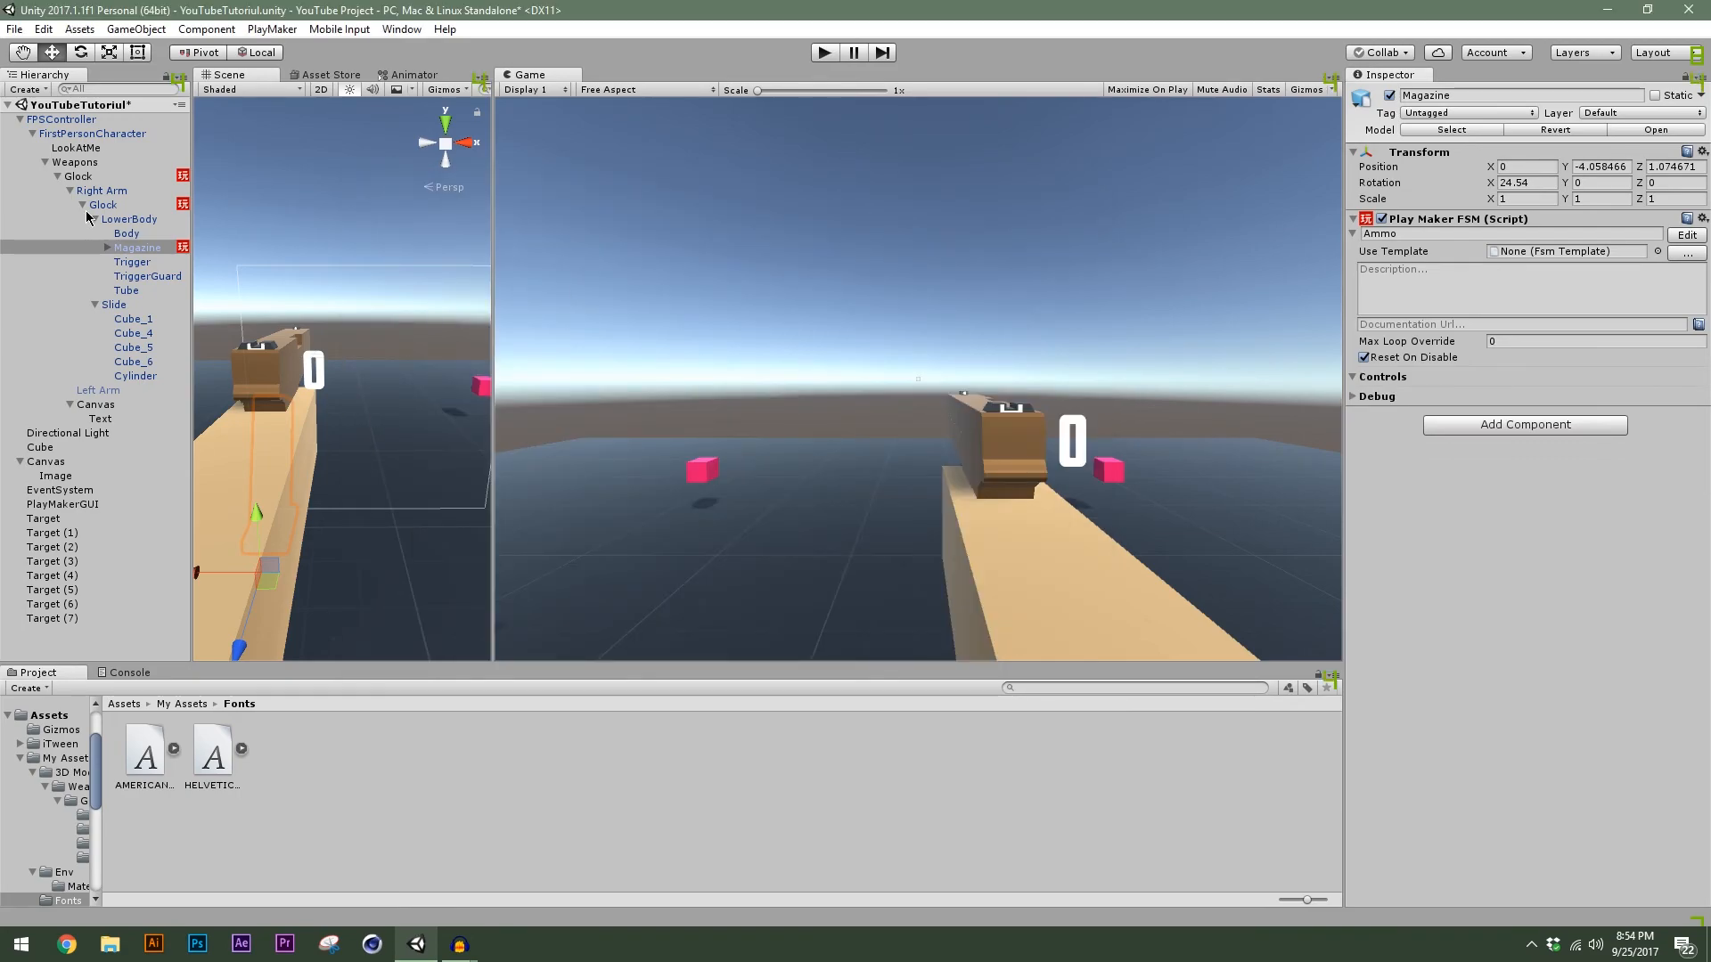
# Open the Glock's AmmoUI FSM for editing and inspect the Ammo variable among the globals.
pyautogui.click(70, 190)
pyautogui.click(76, 176)
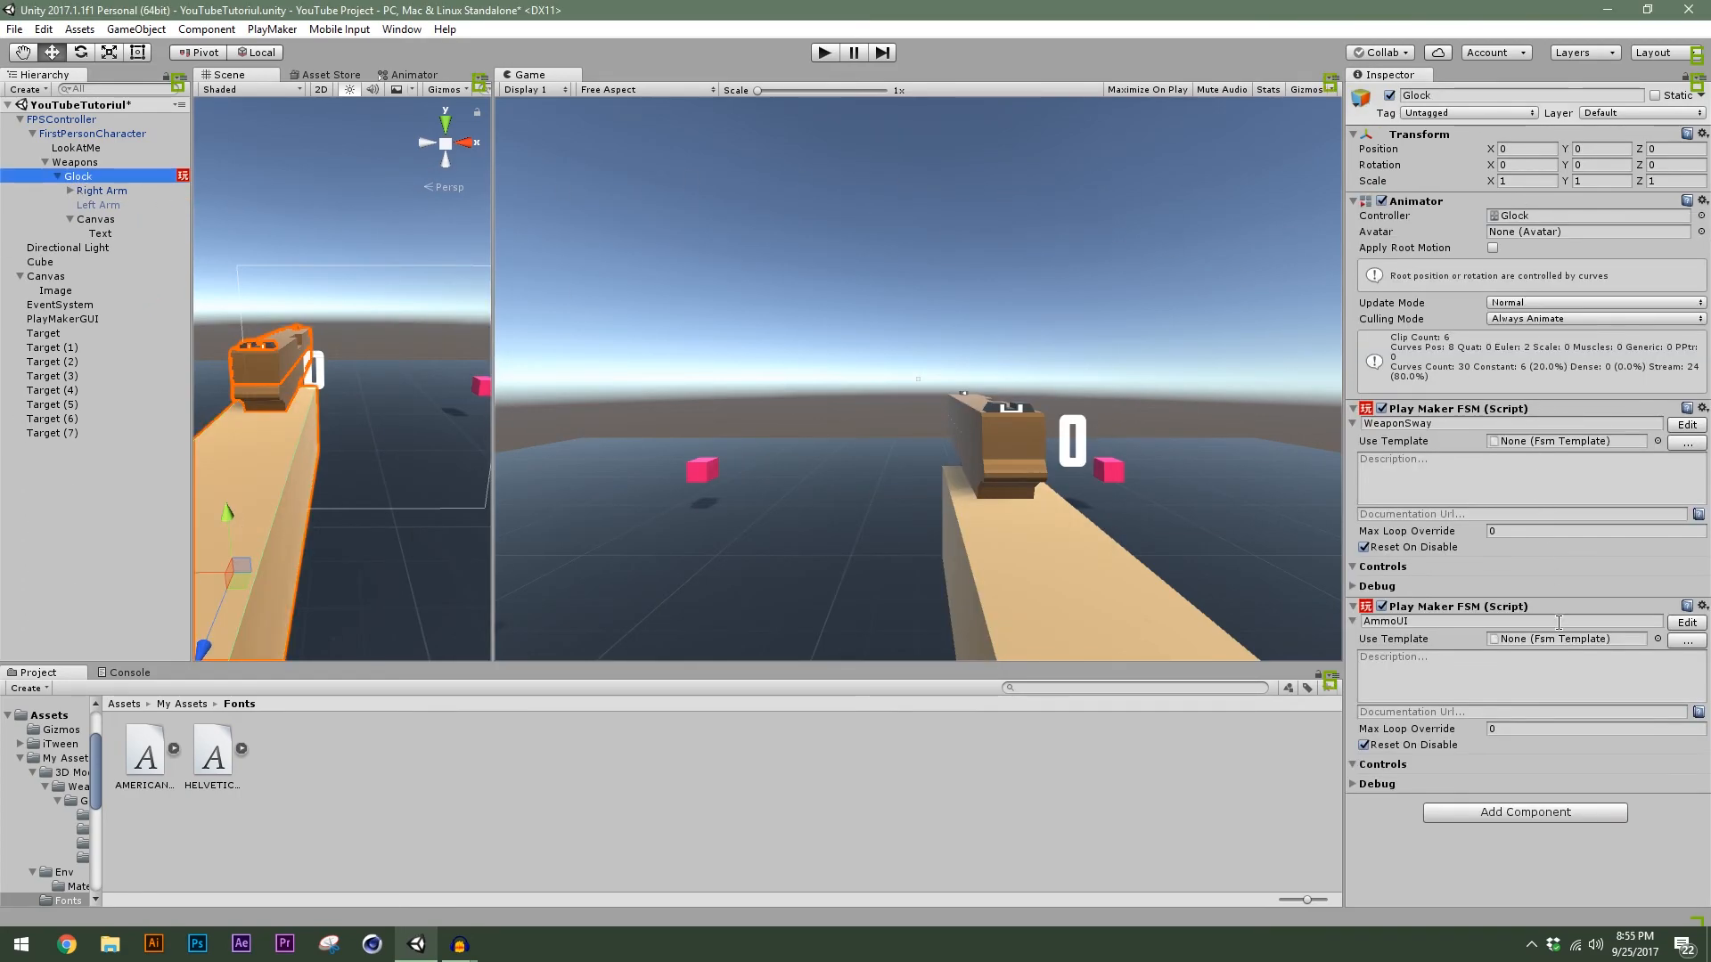
pyautogui.click(1677, 624)
pyautogui.moveTo(822, 186); pyautogui.dragTo(942, 185)
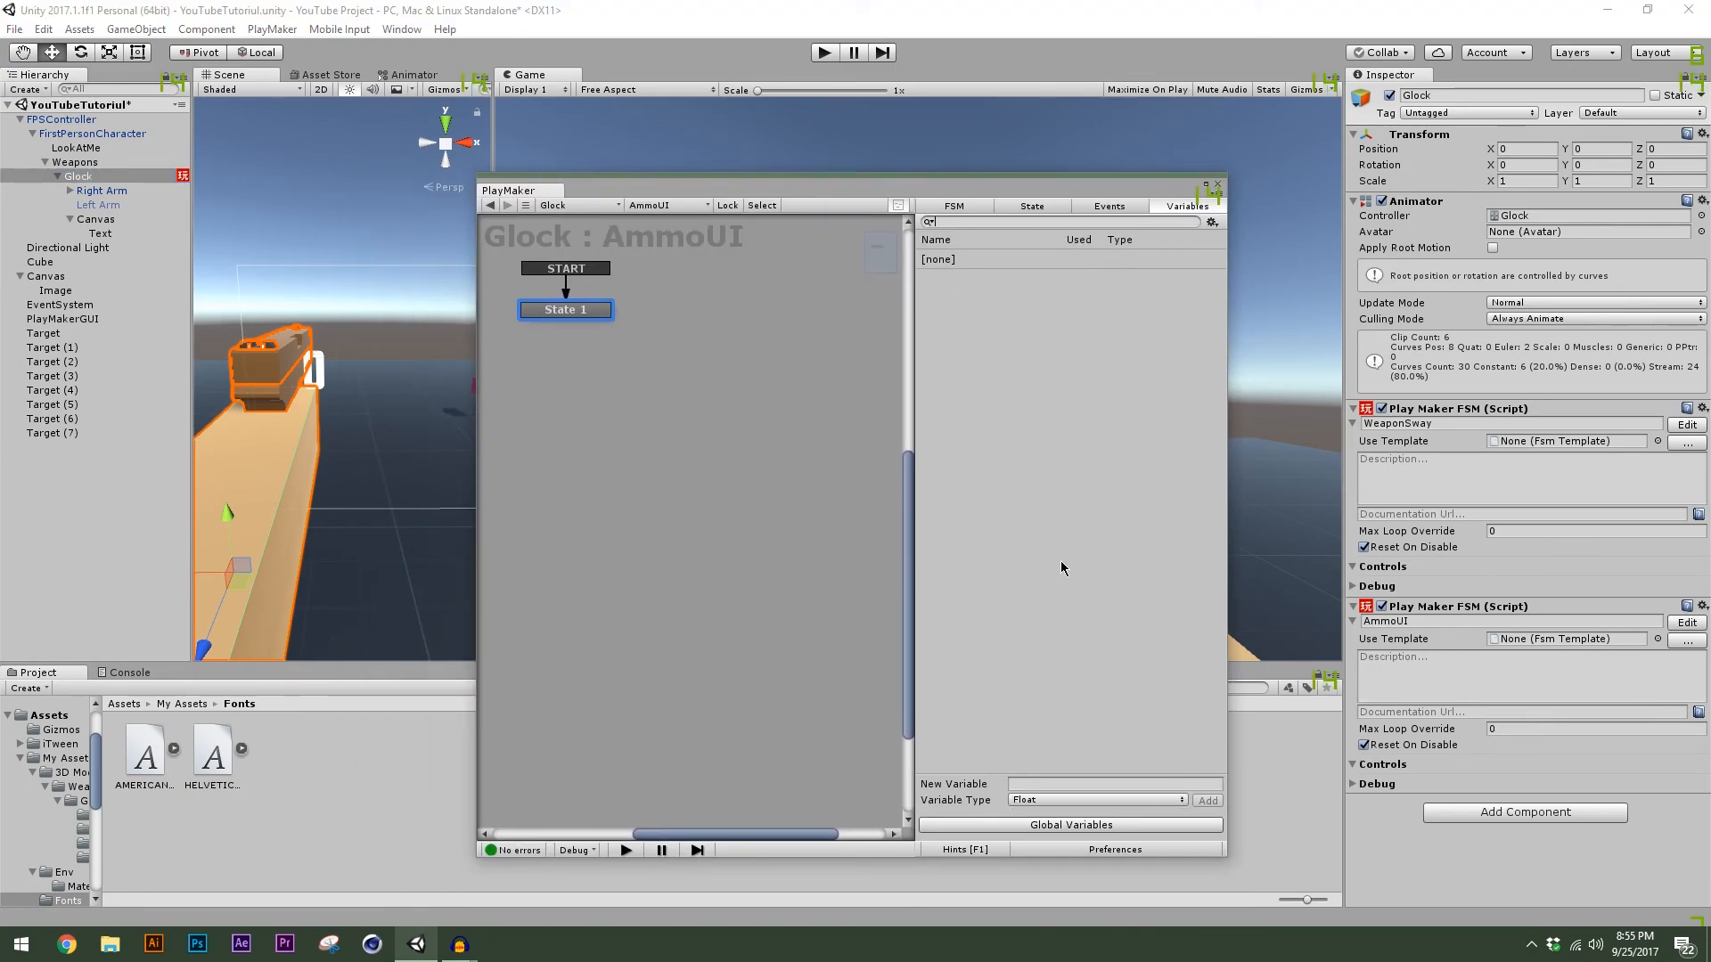
pyautogui.click(1070, 825)
pyautogui.click(324, 599)
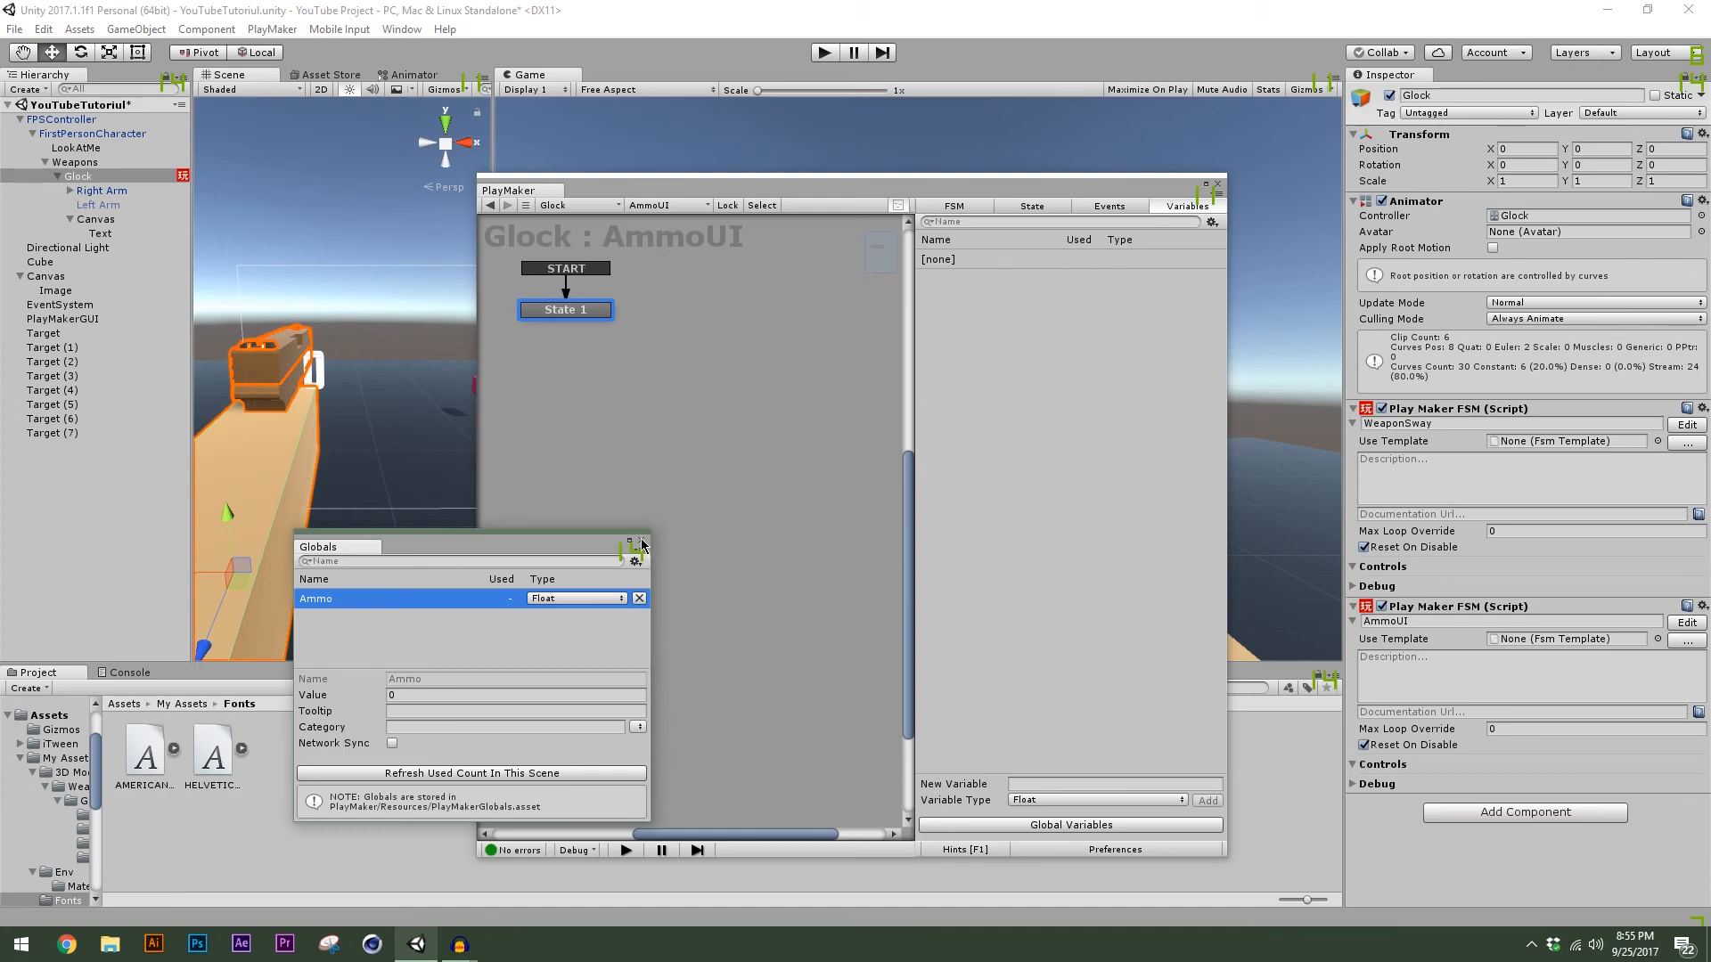
pyautogui.click(643, 543)
# Rename the FSM's State 1 to AmmoUI and add a Convert Float To String action to it.
pyautogui.click(1034, 207)
pyautogui.click(972, 225)
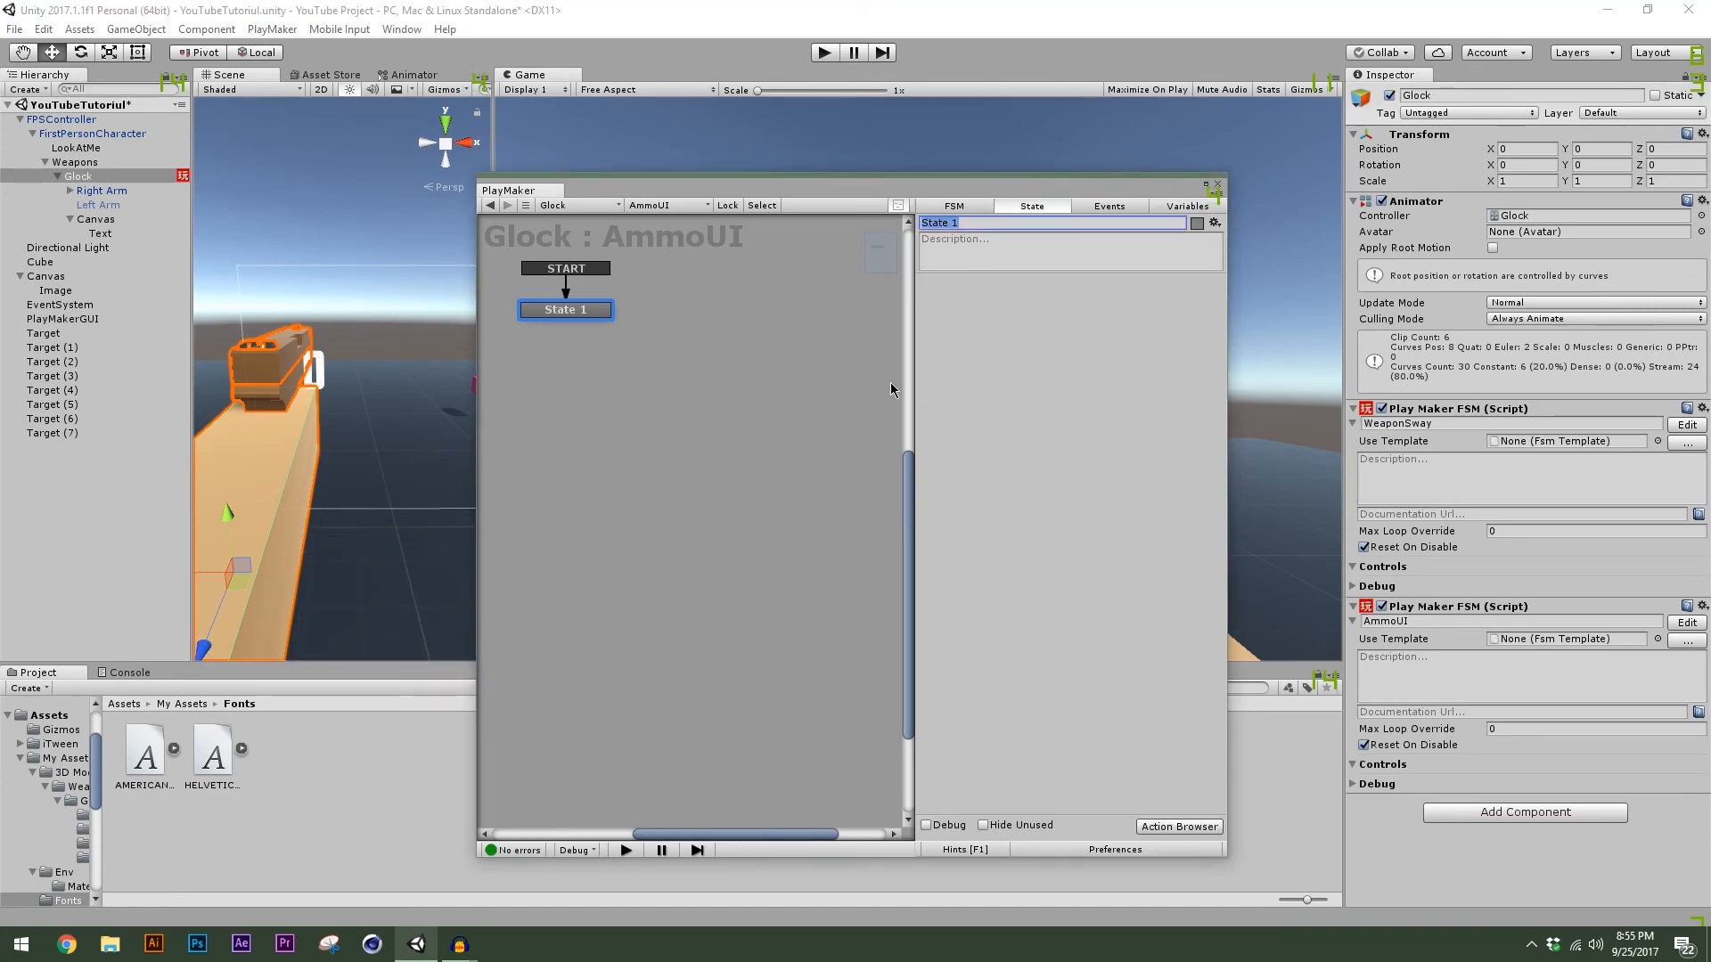
pyautogui.write('AmmoUI')
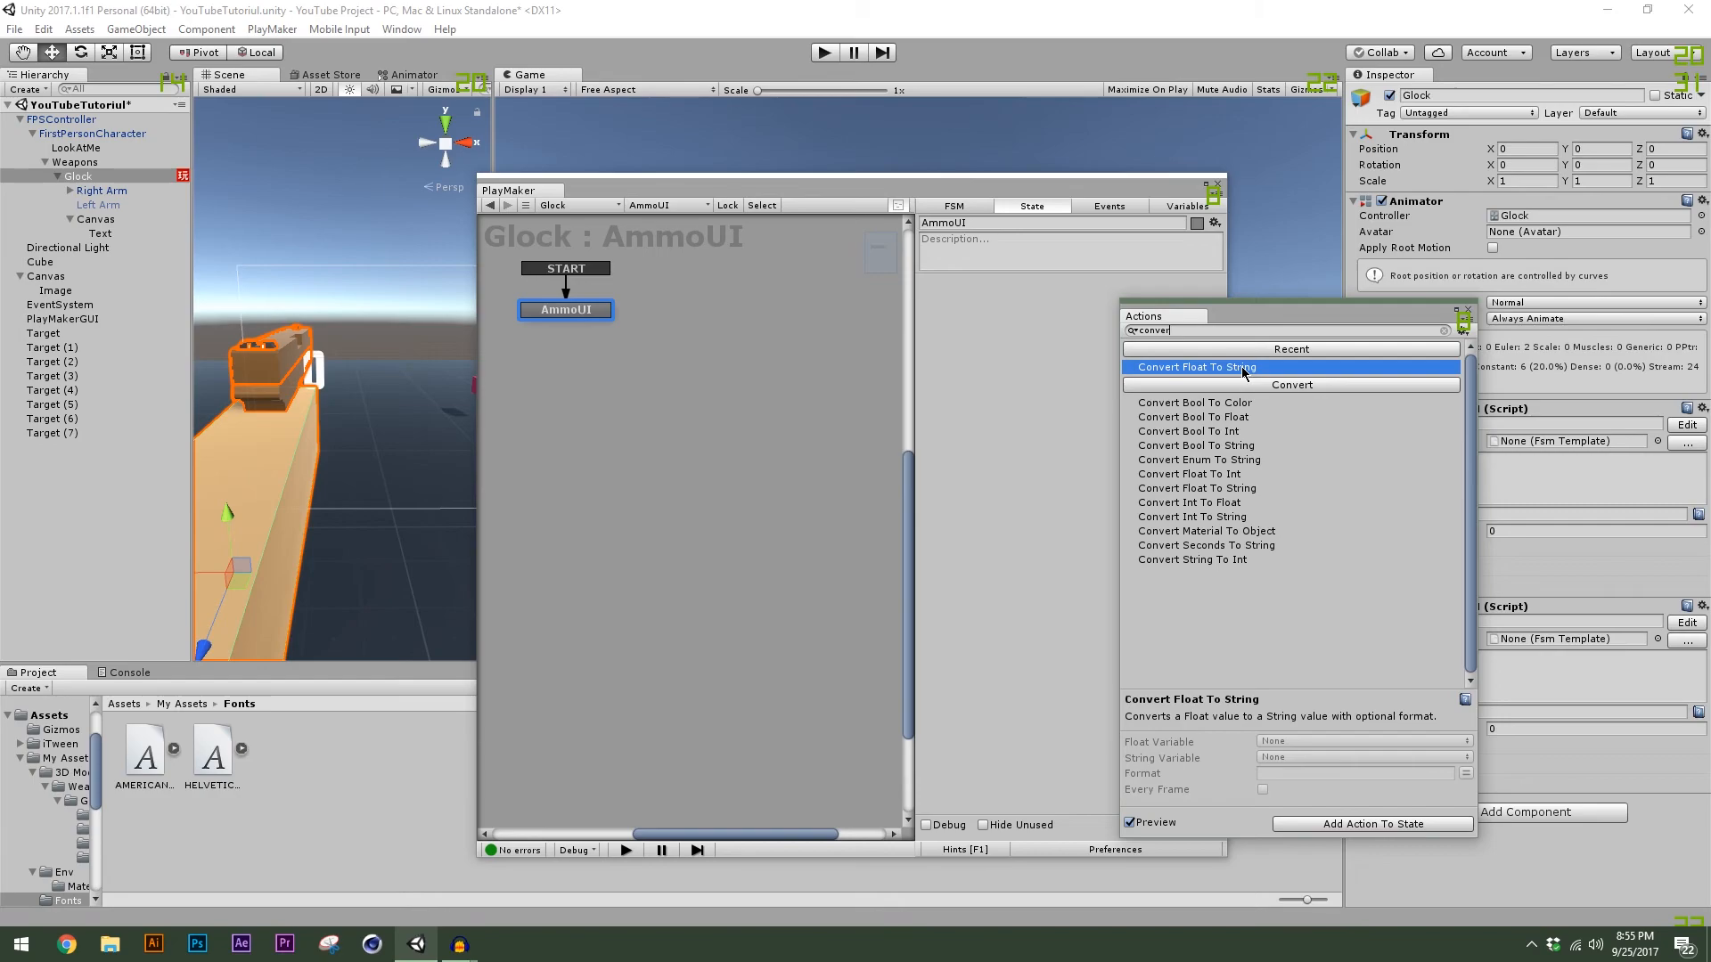
pyautogui.doubleClick(1244, 368)
pyautogui.click(1467, 310)
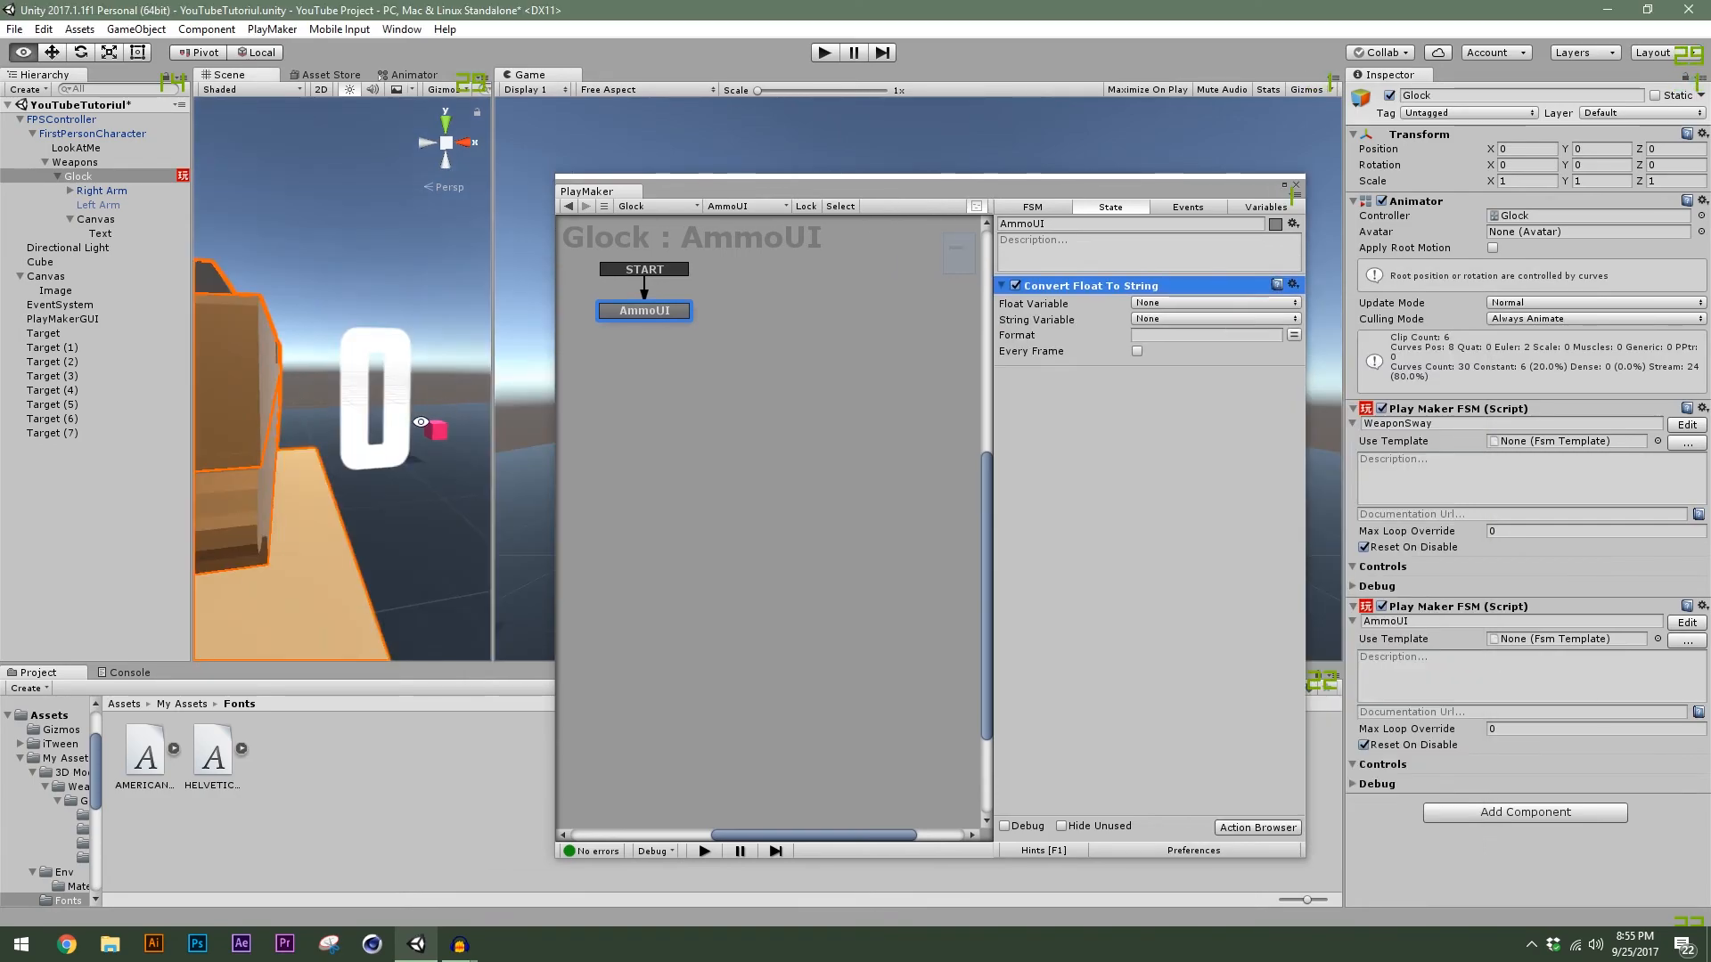
pyautogui.scroll(-3, 400, 434)
pyautogui.scroll(3, 400, 434)
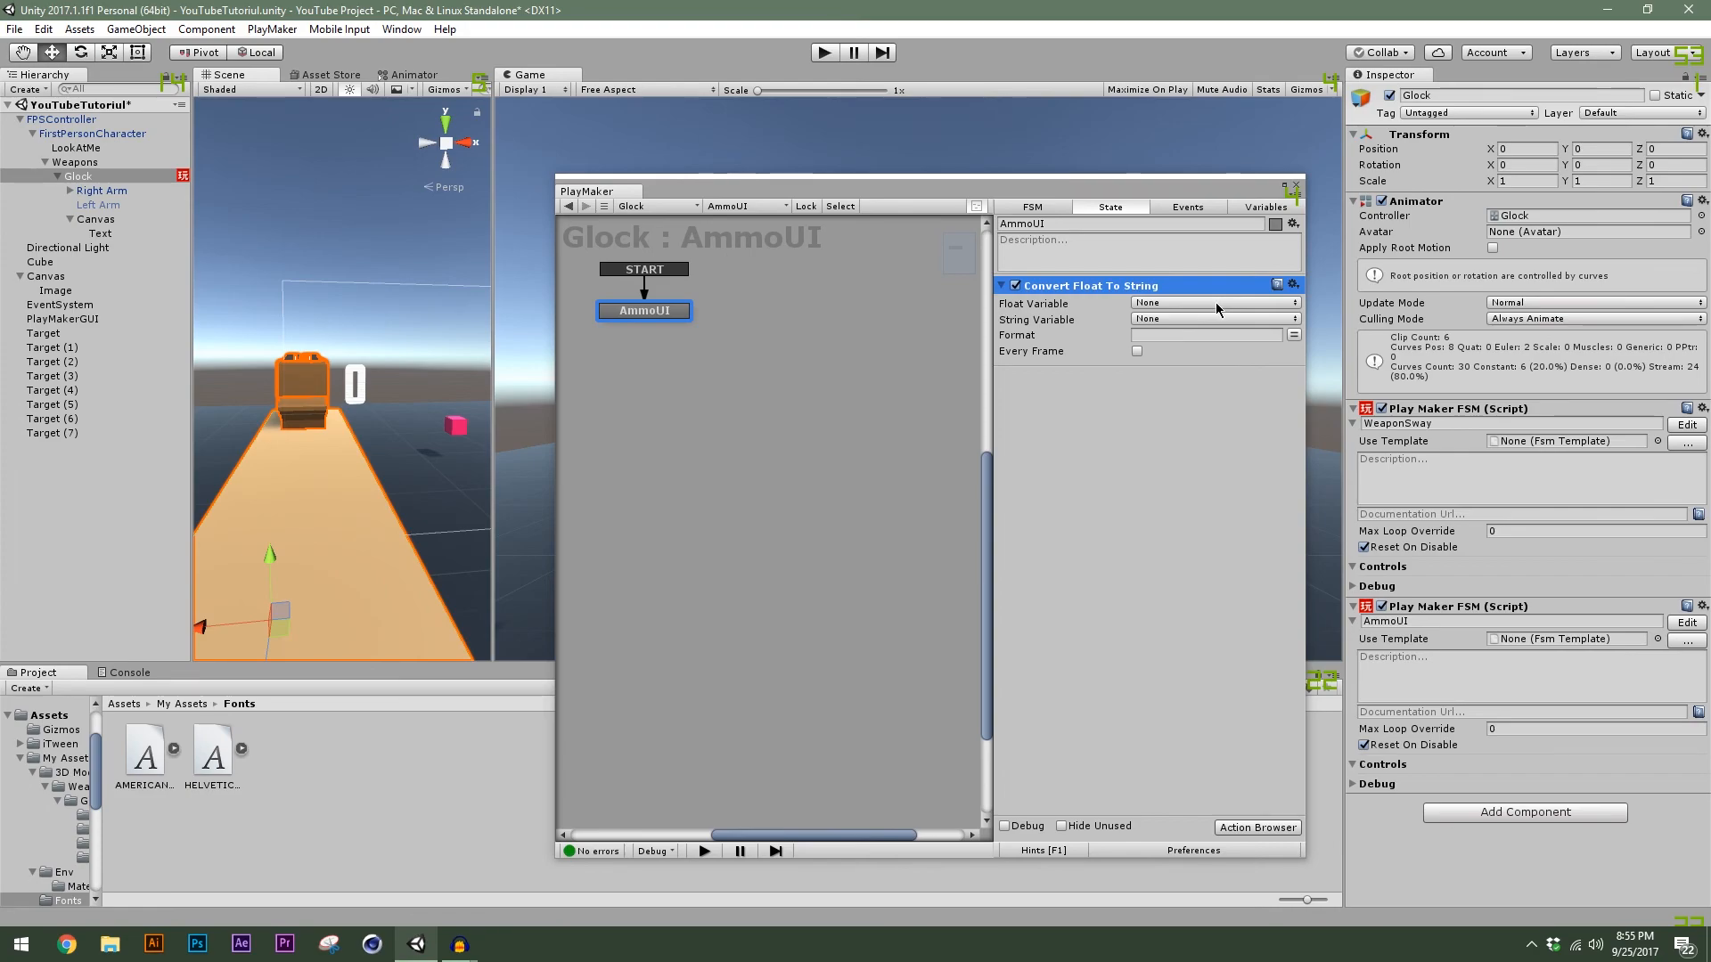
# Set the Convert Float To String action to convert the global Ammo into a new string variable AmmoString every frame.
pyautogui.click(1187, 302)
pyautogui.moveTo(1189, 341)
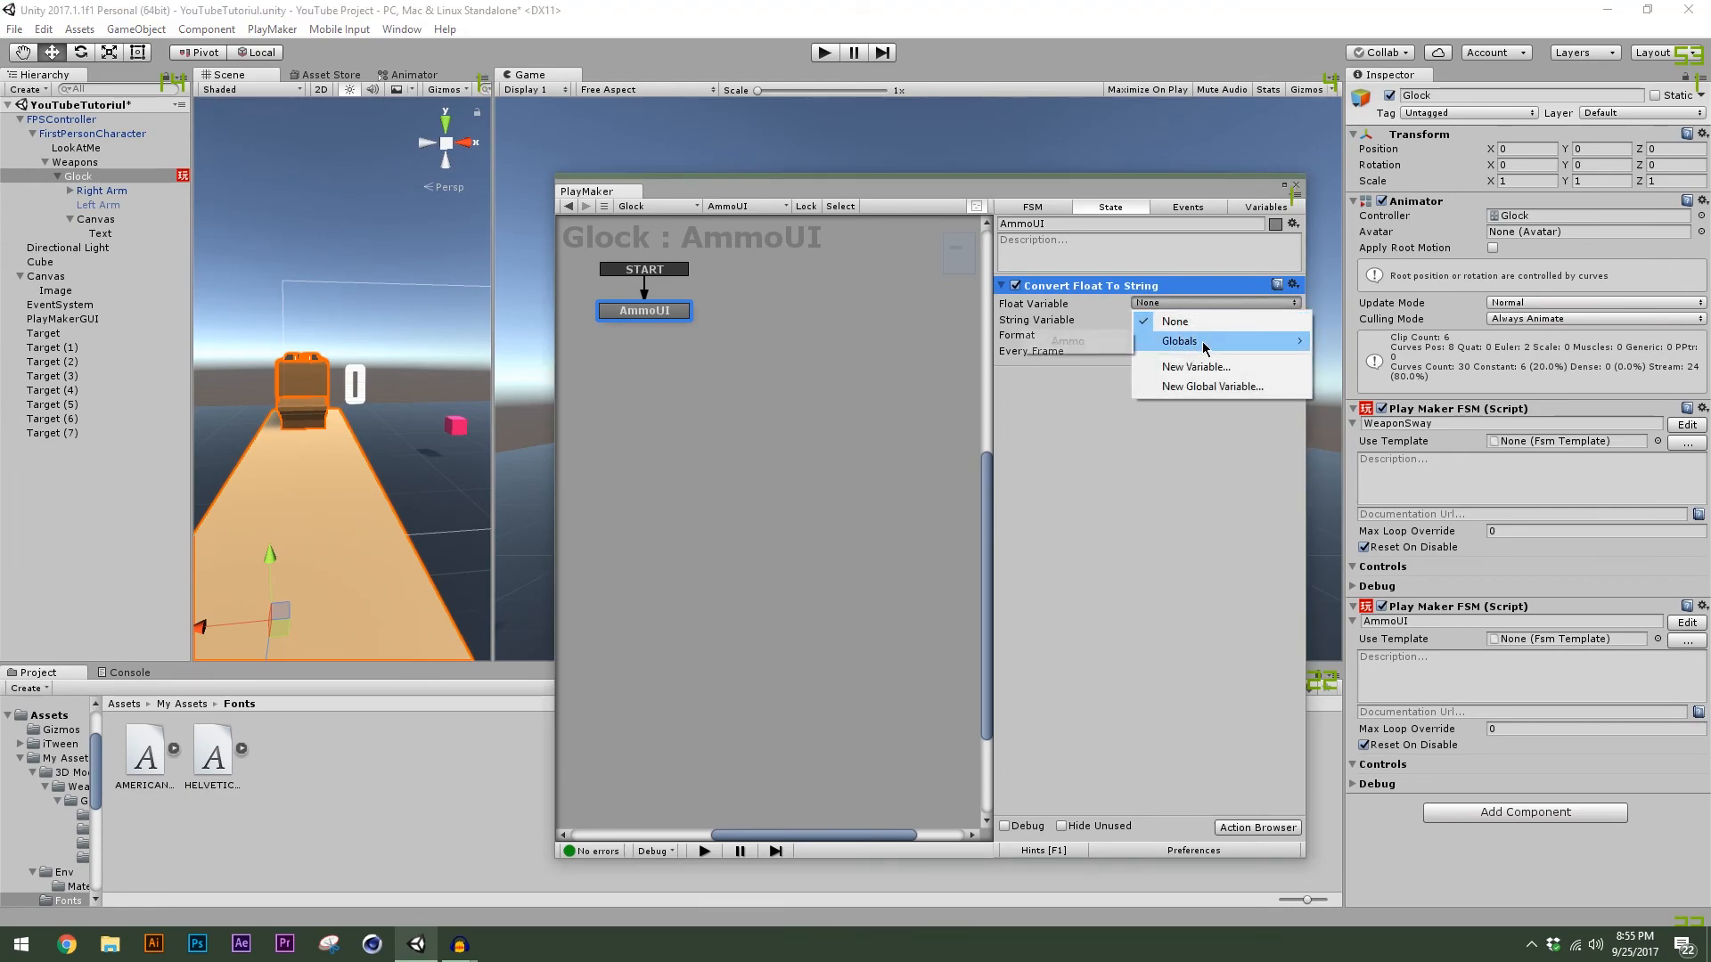
pyautogui.click(1089, 343)
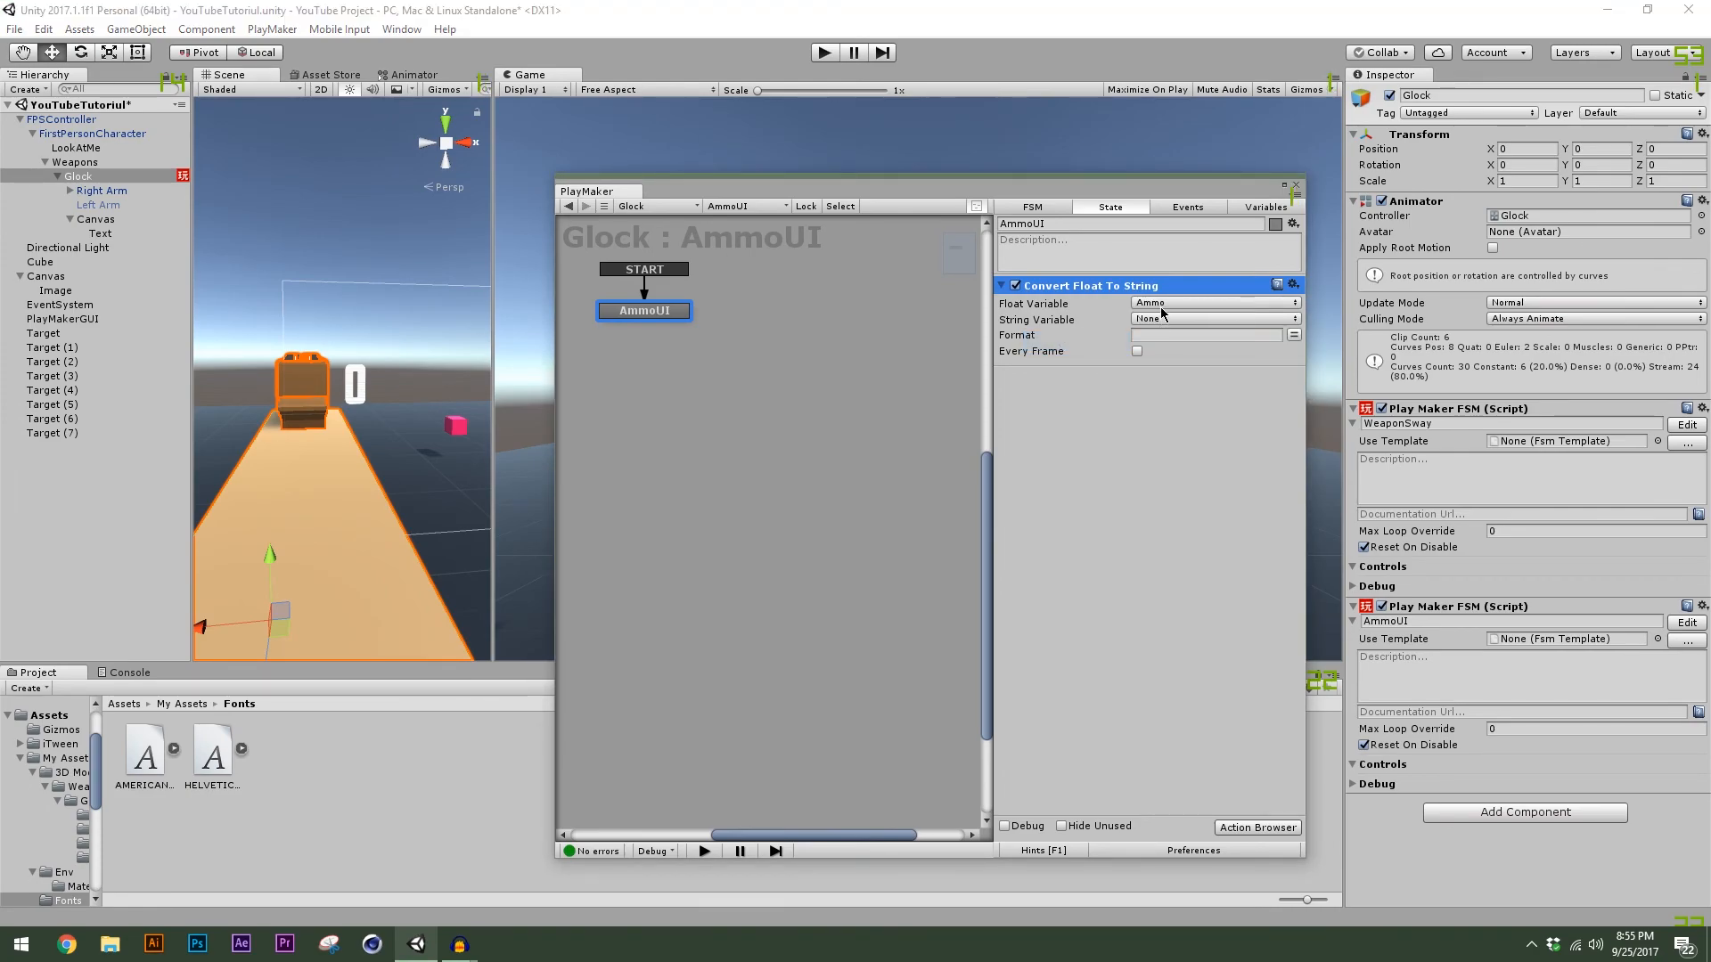
pyautogui.click(1163, 319)
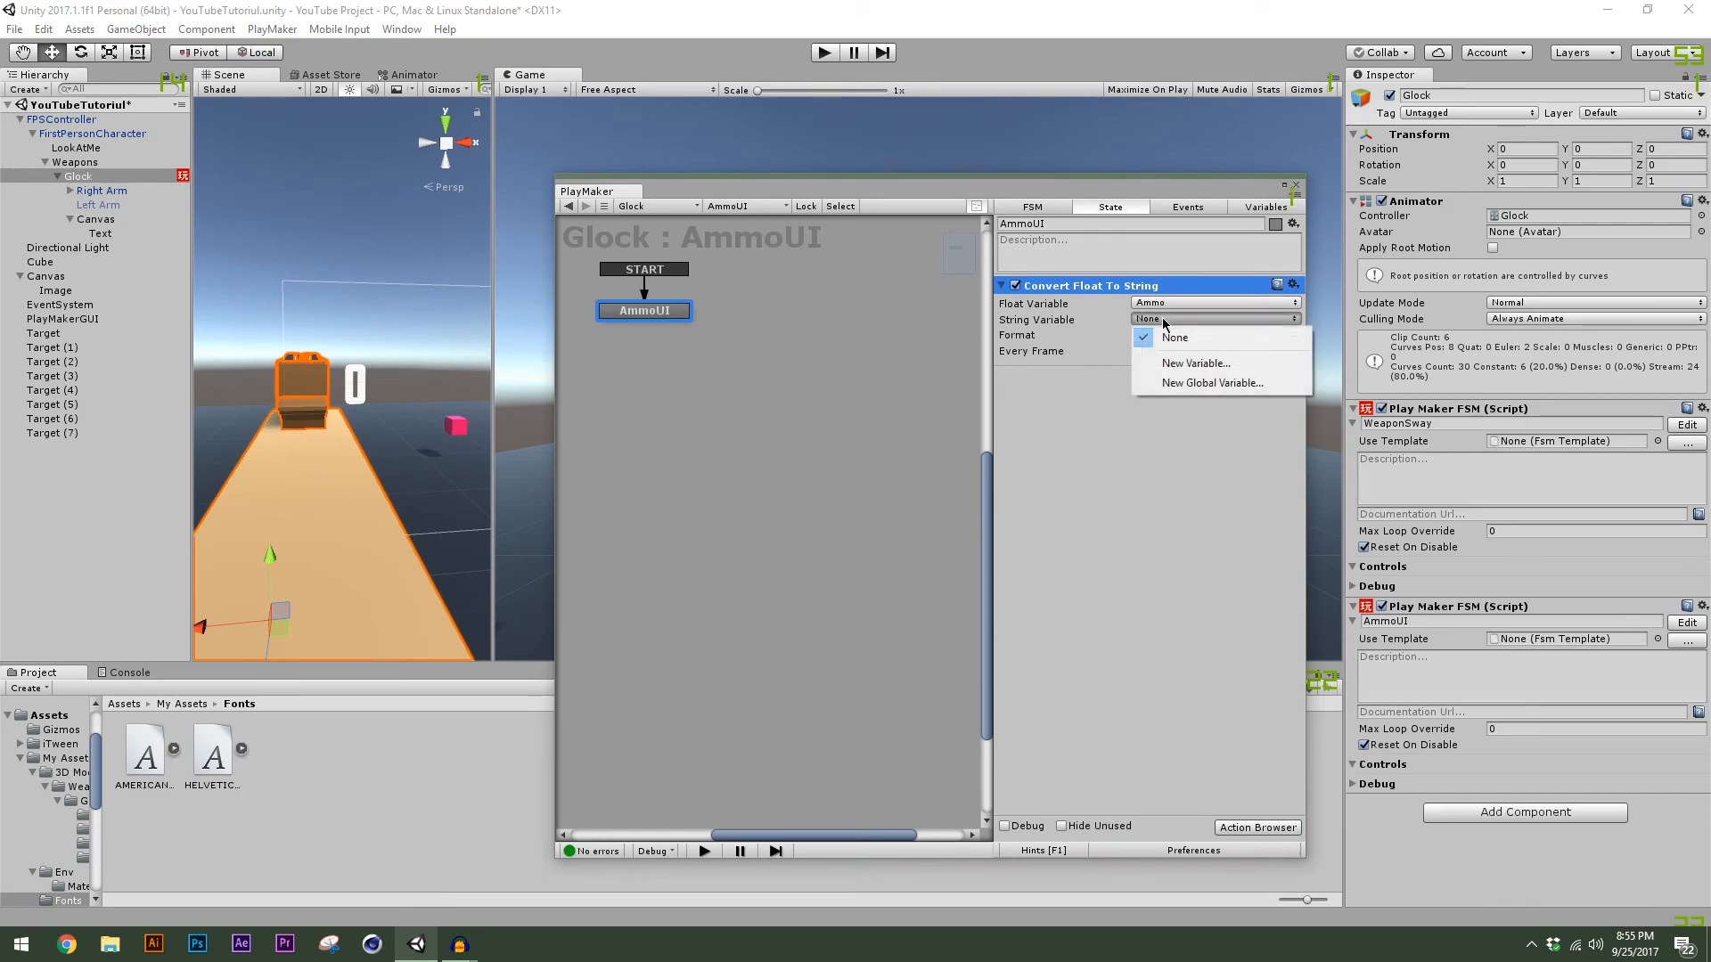
pyautogui.click(1165, 363)
pyautogui.write('AmmoSt')
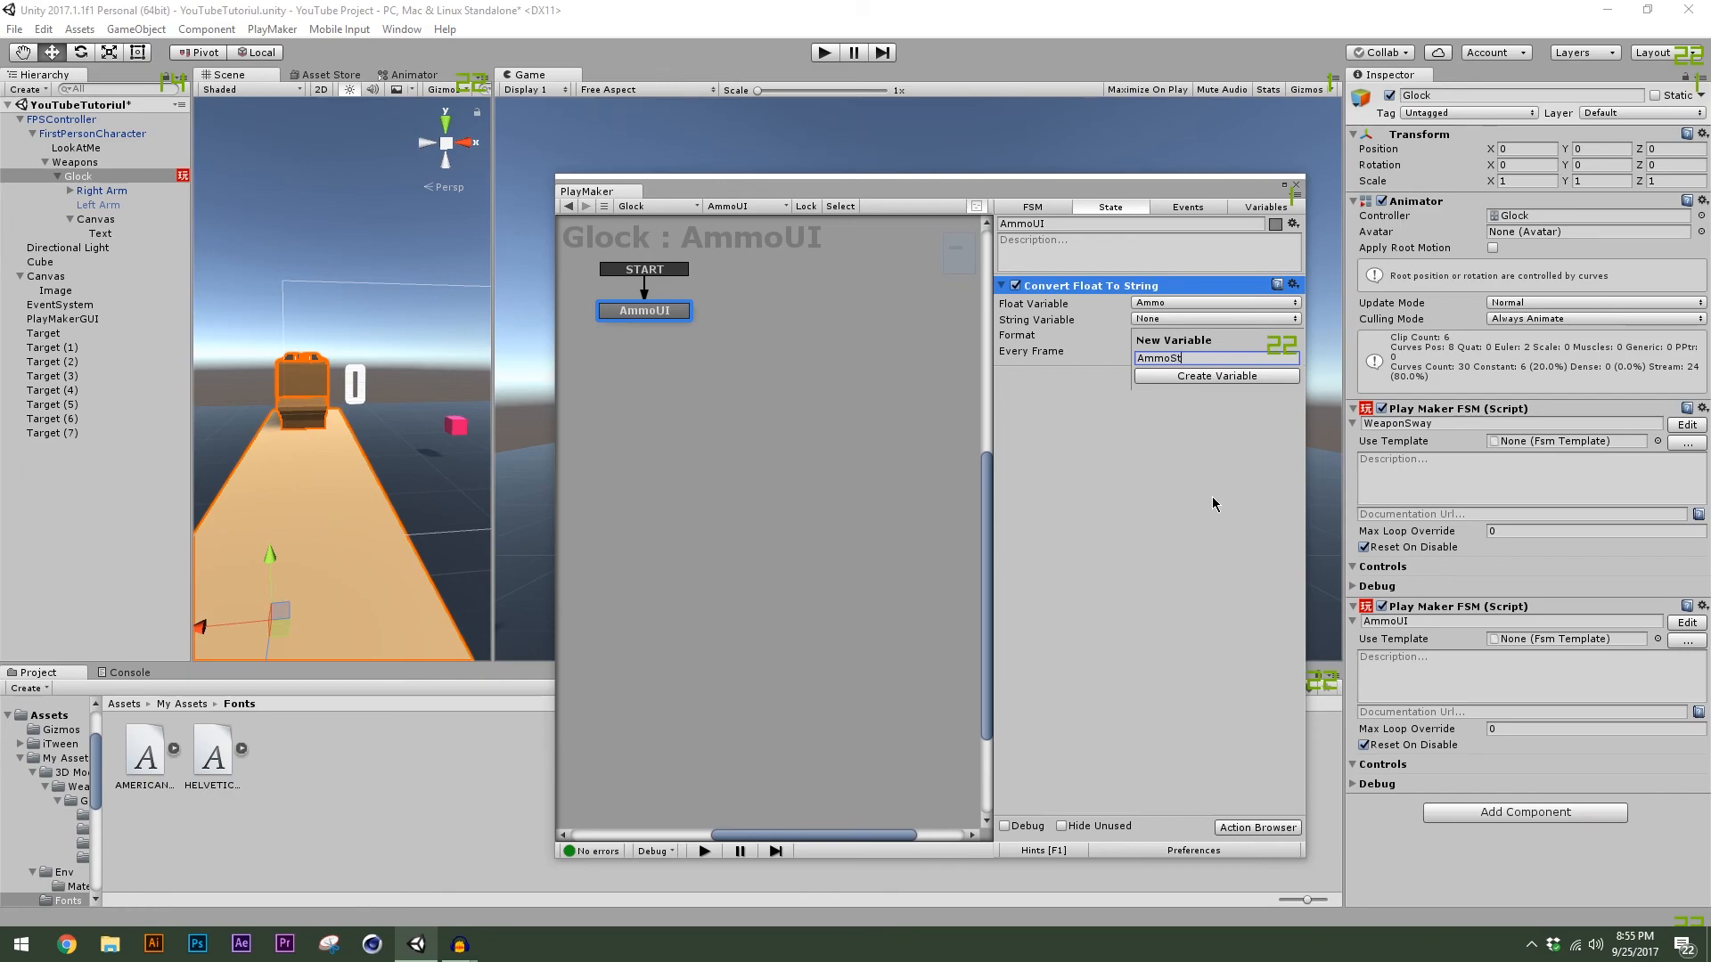
pyautogui.write('ring')
pyautogui.press('Return')
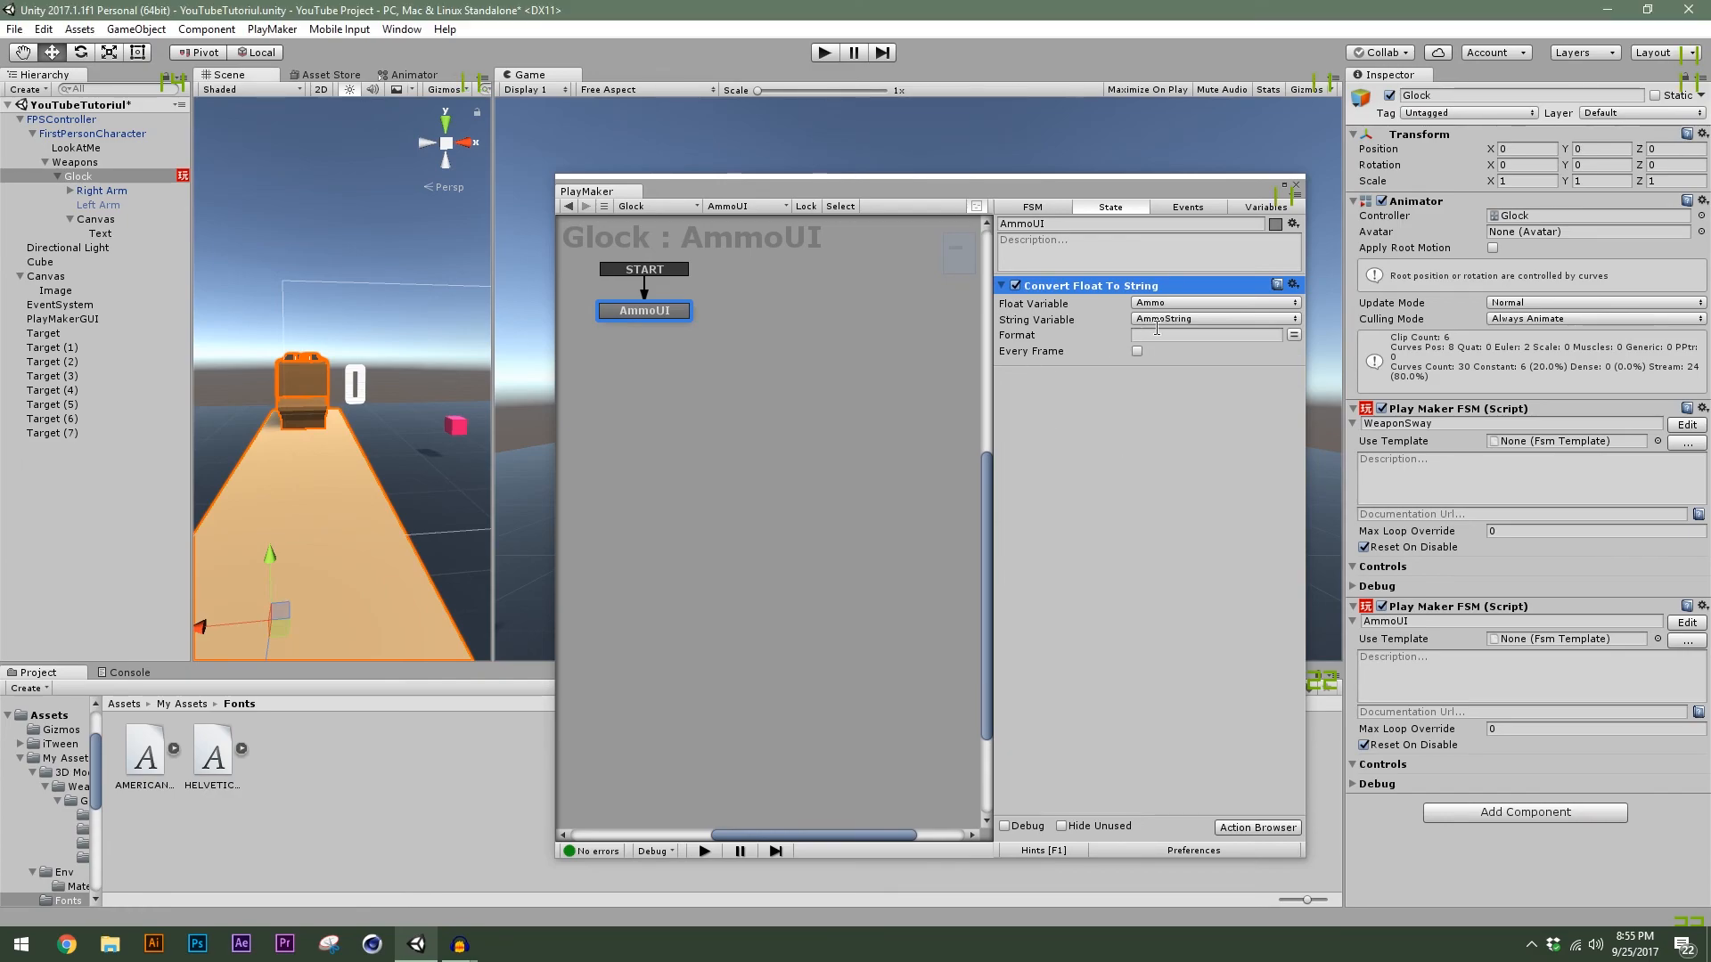
pyautogui.click(1136, 352)
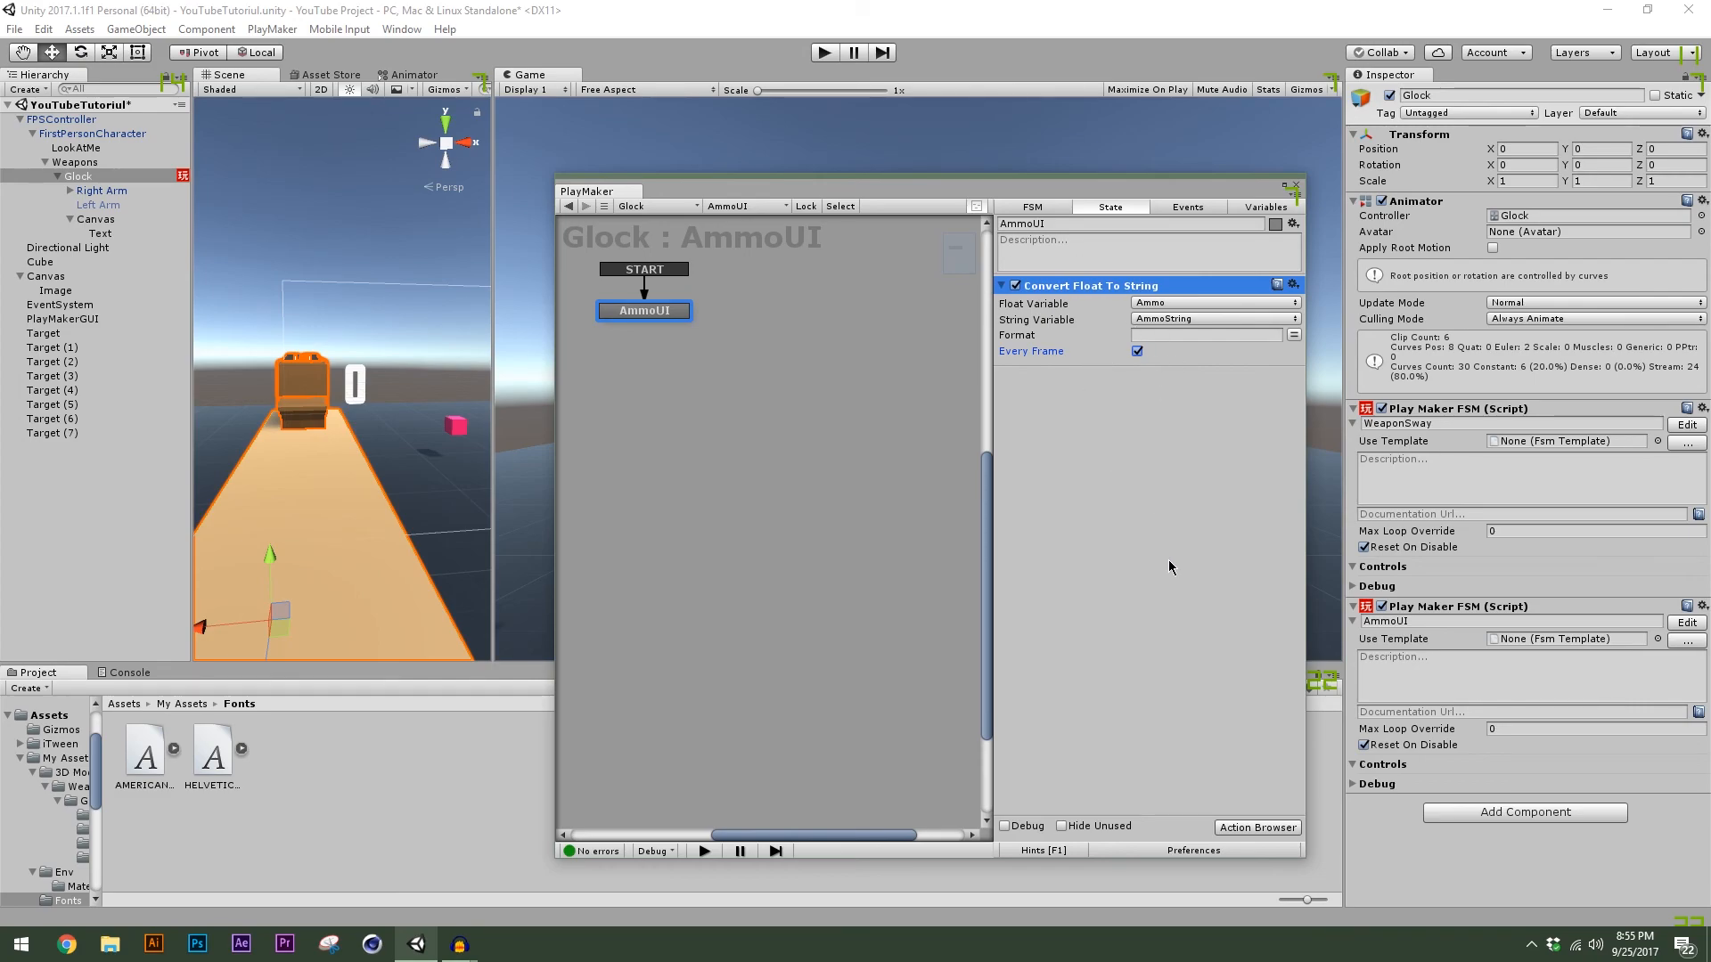
pyautogui.click(1194, 751)
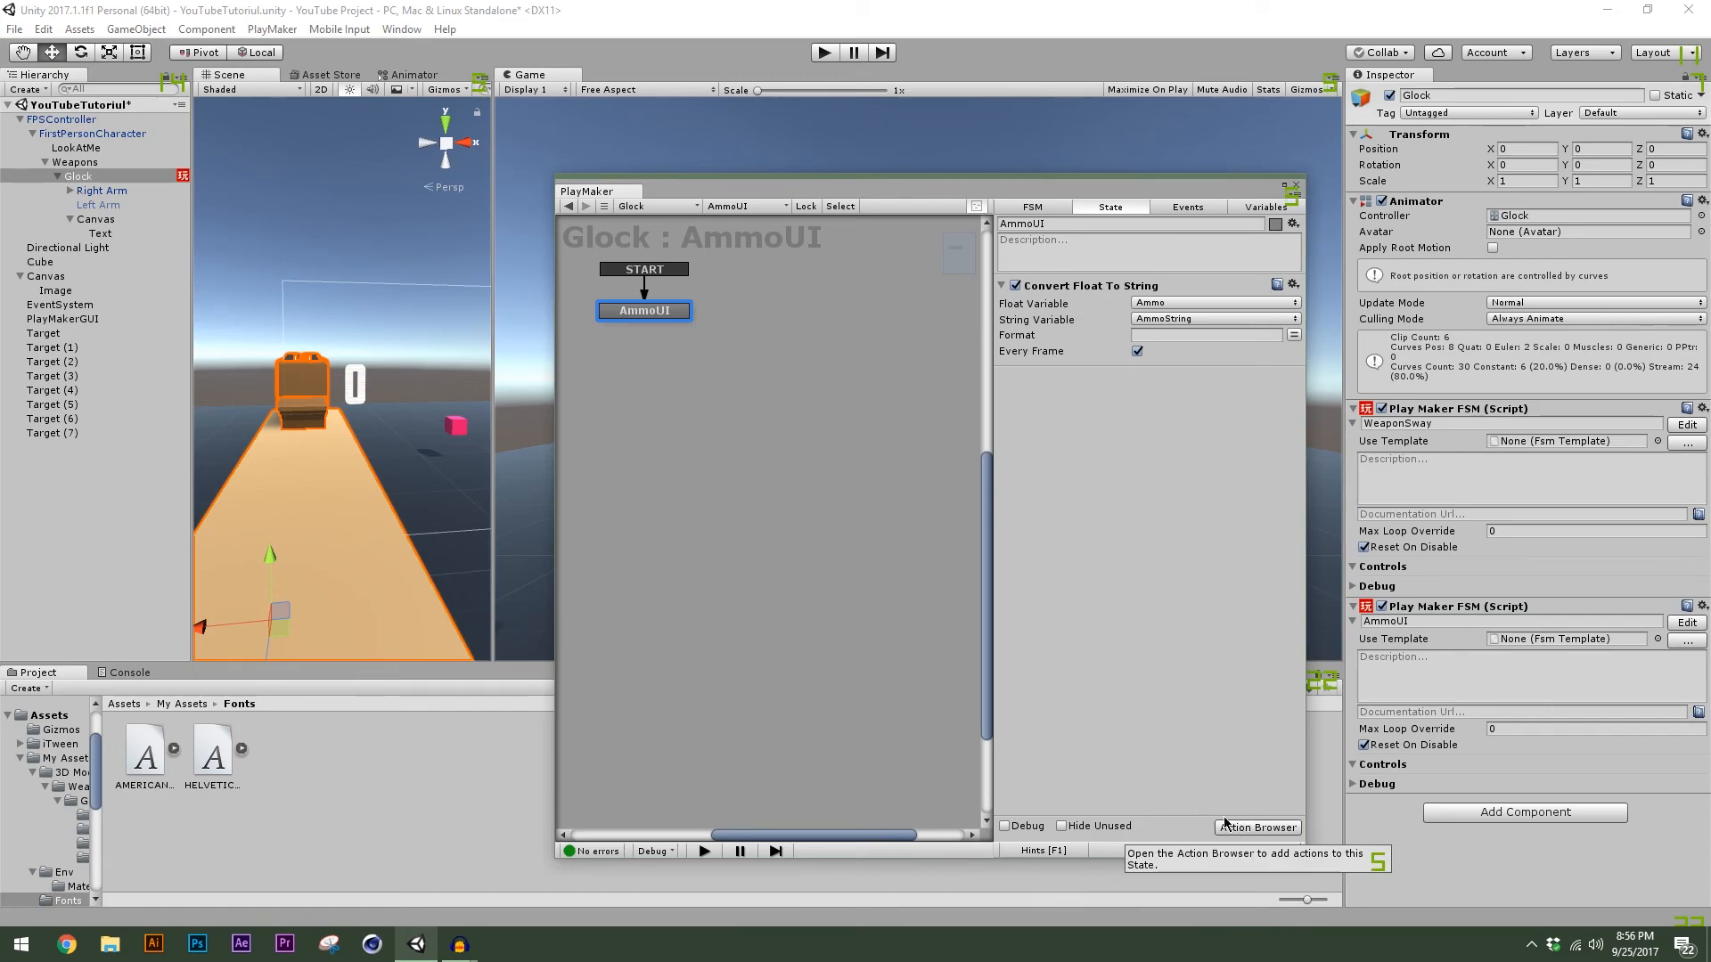
# Add a Set Property action for the Text component of the Glock canvas's Text object to the AmmoUI state.
pyautogui.click(1251, 826)
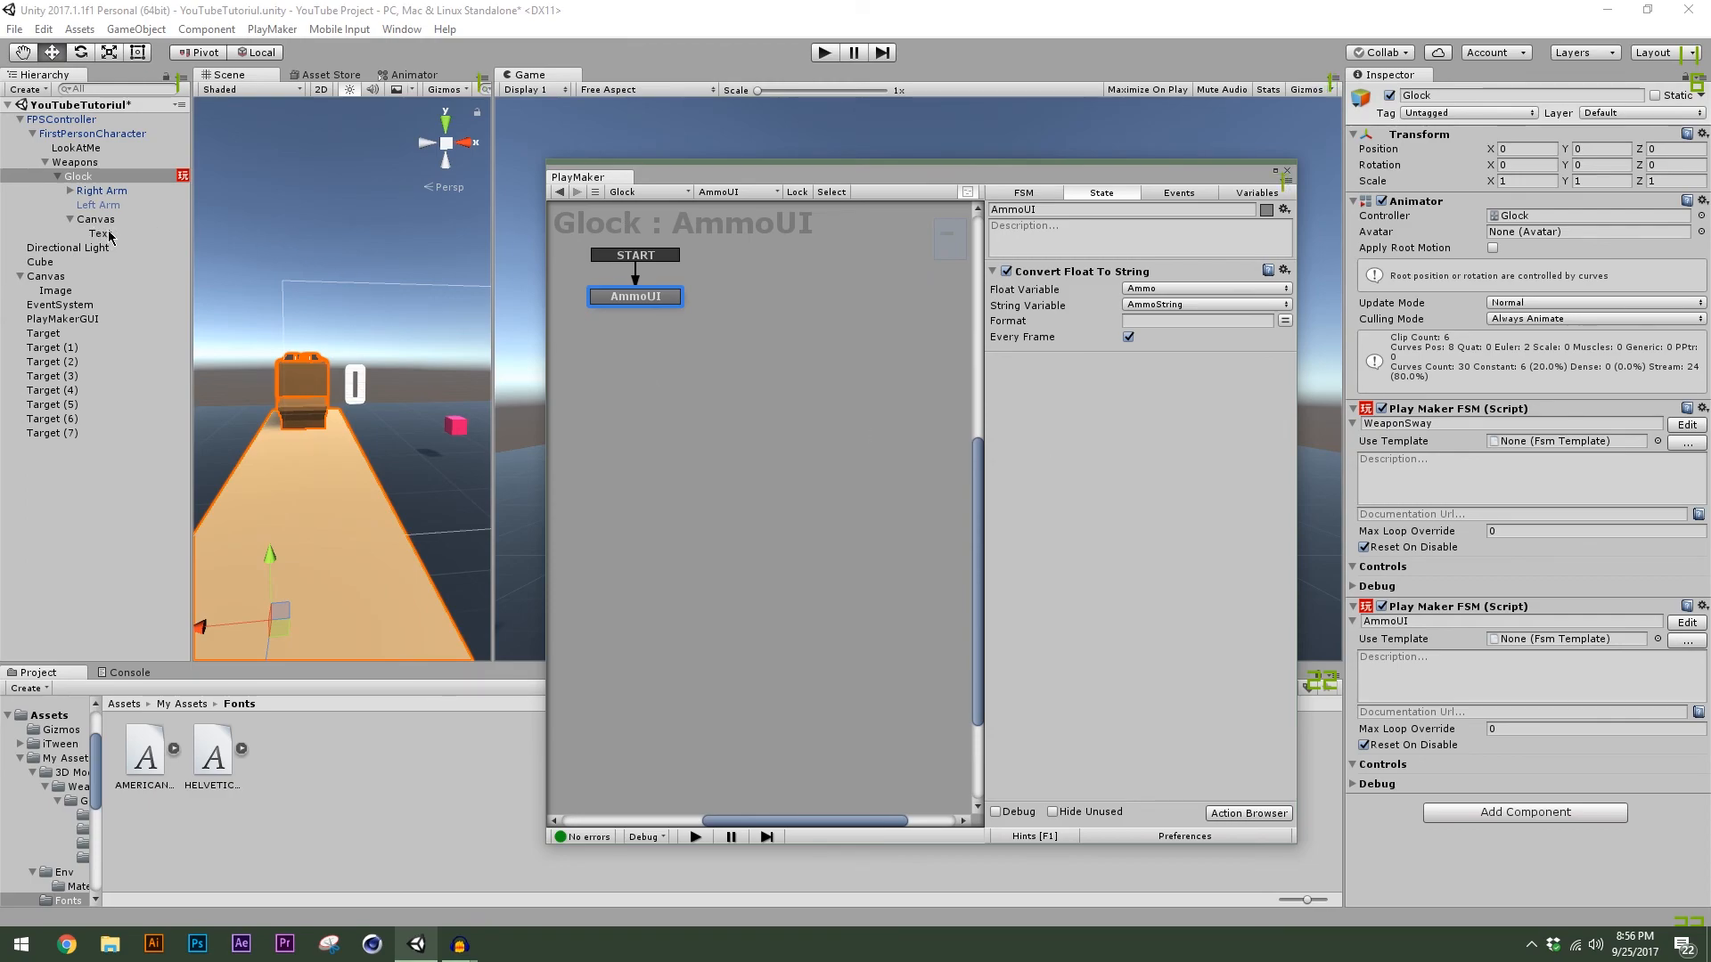
pyautogui.moveTo(110, 236); pyautogui.dragTo(1101, 417)
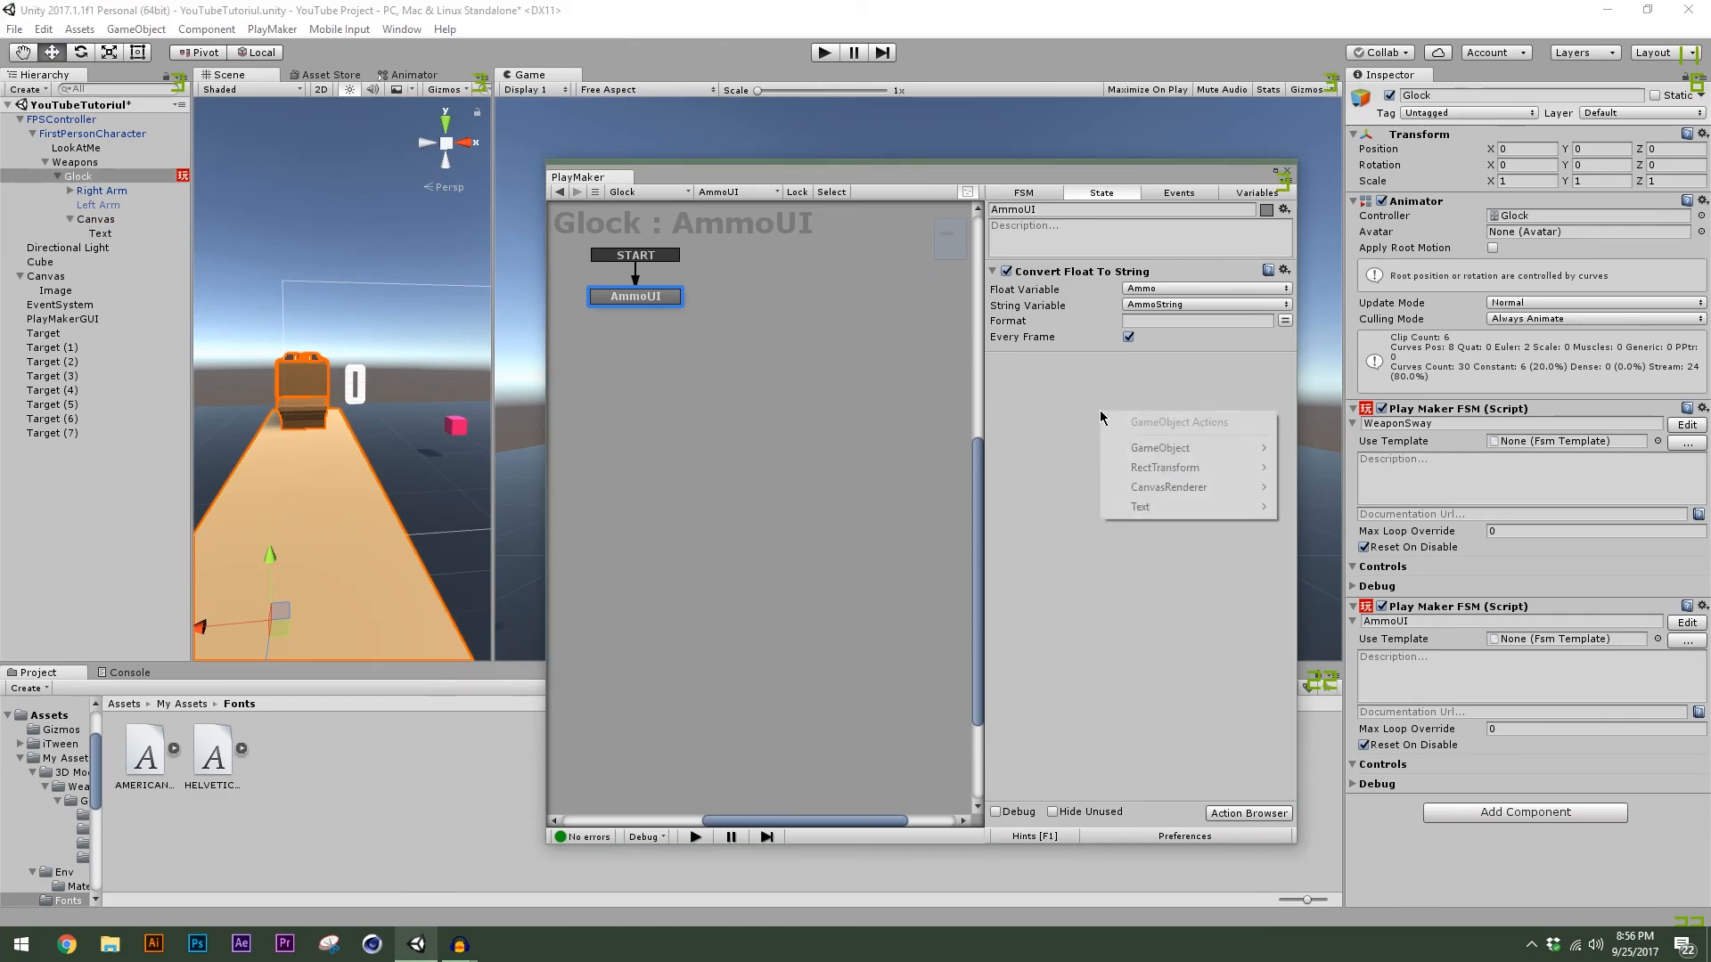
pyautogui.moveTo(1168, 508)
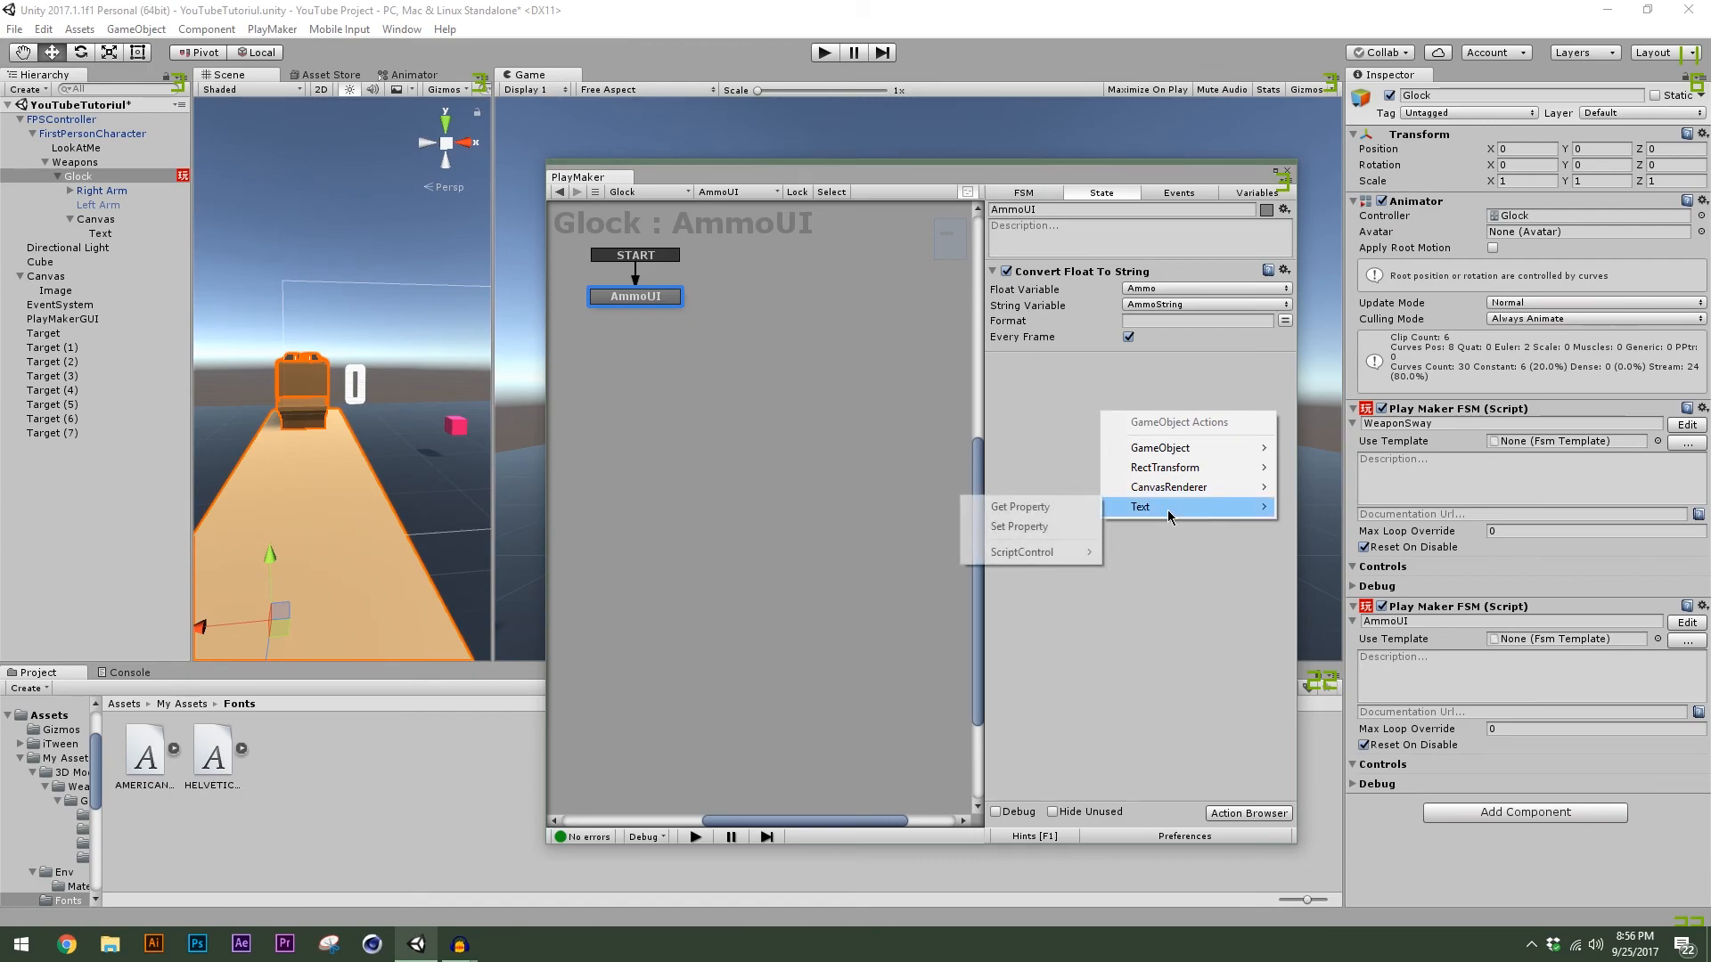
pyautogui.click(1041, 527)
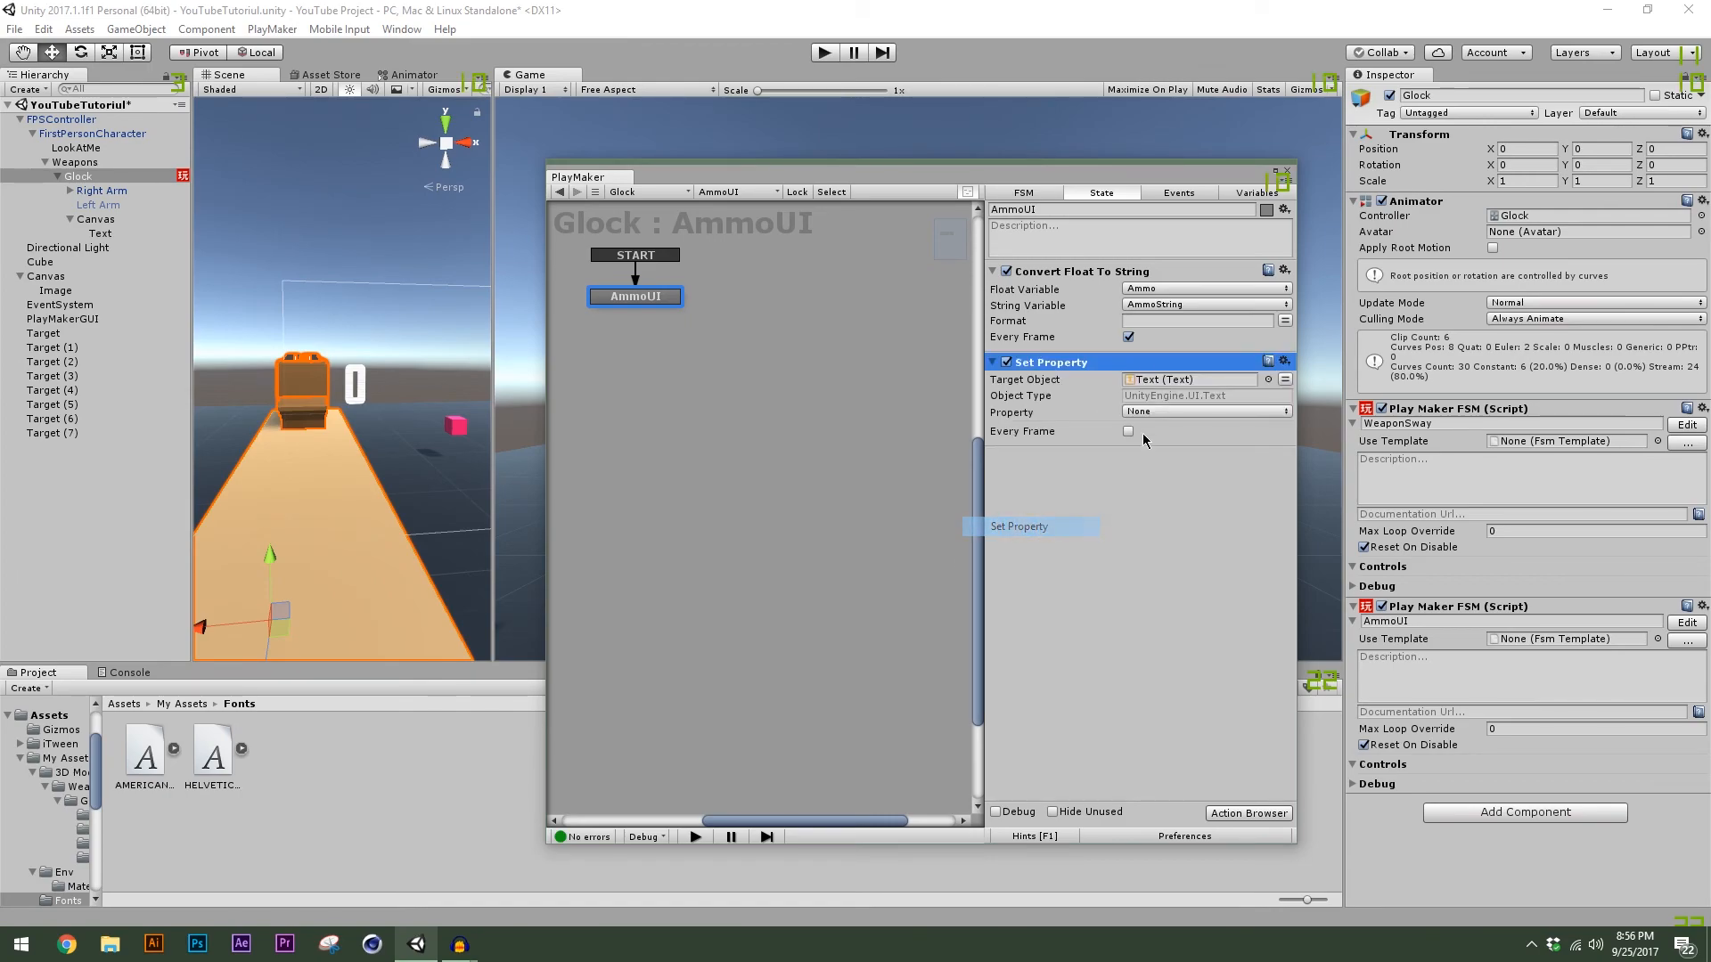
# Configure the Set Property action to set the text property to the AmmoString variable every frame.
pyautogui.click(1175, 412)
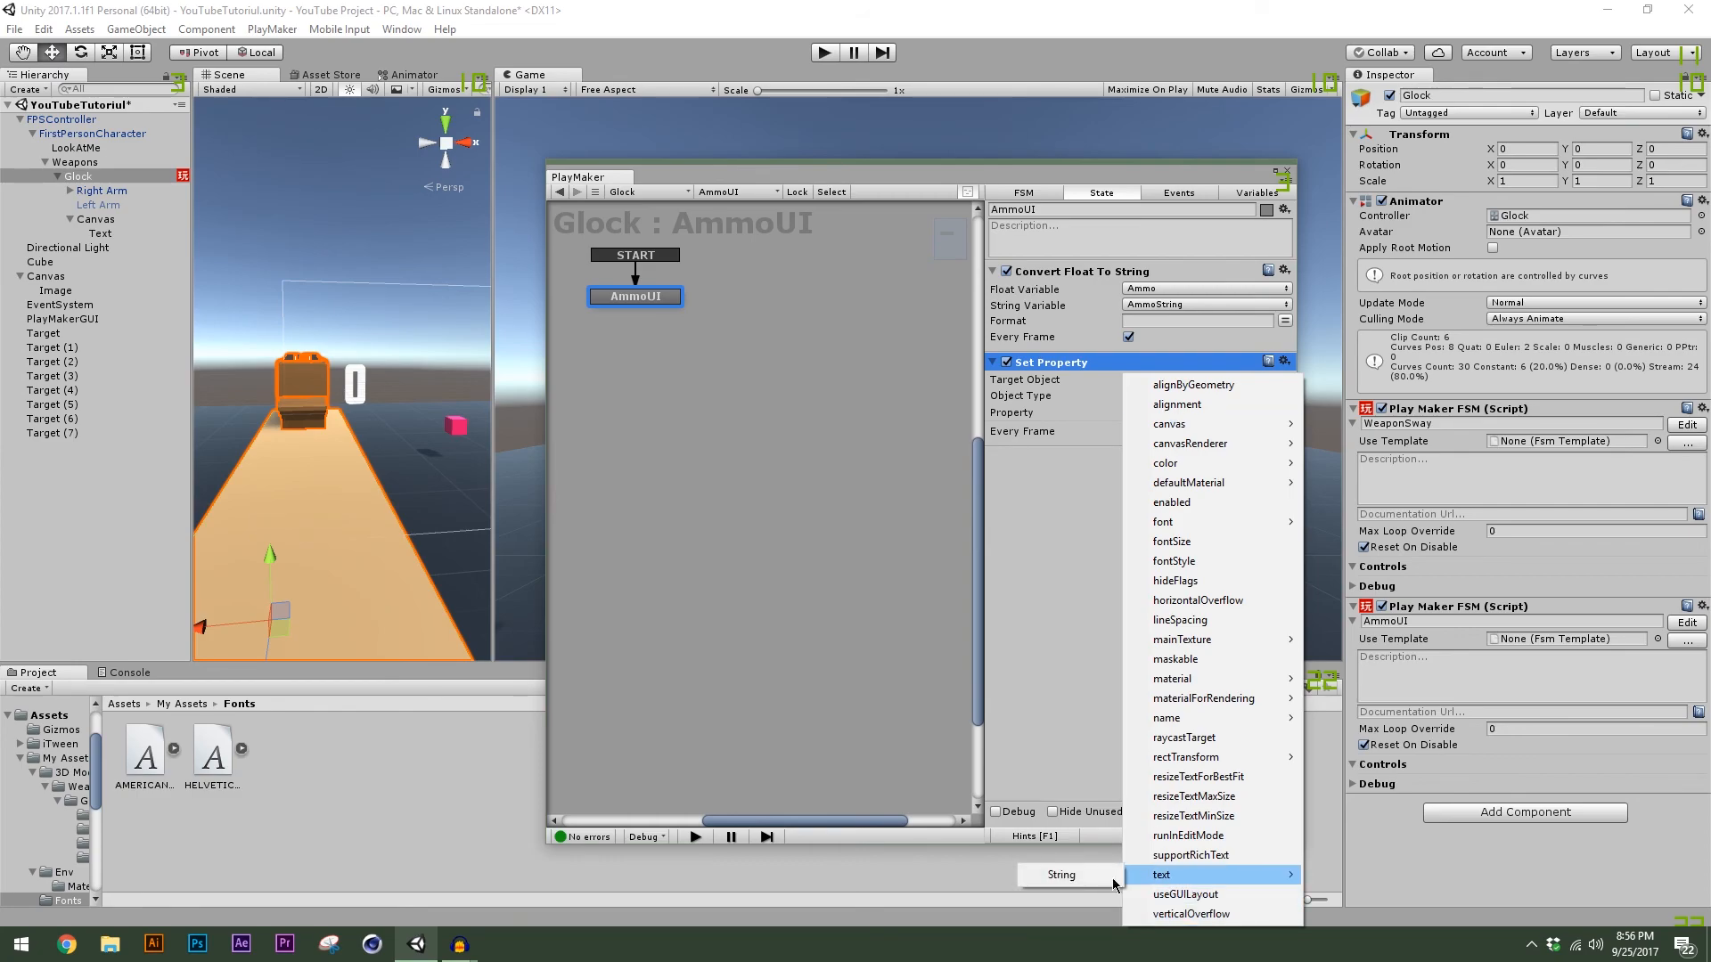
pyautogui.click(1158, 878)
pyautogui.click(1286, 428)
pyautogui.click(1159, 428)
pyautogui.click(1163, 466)
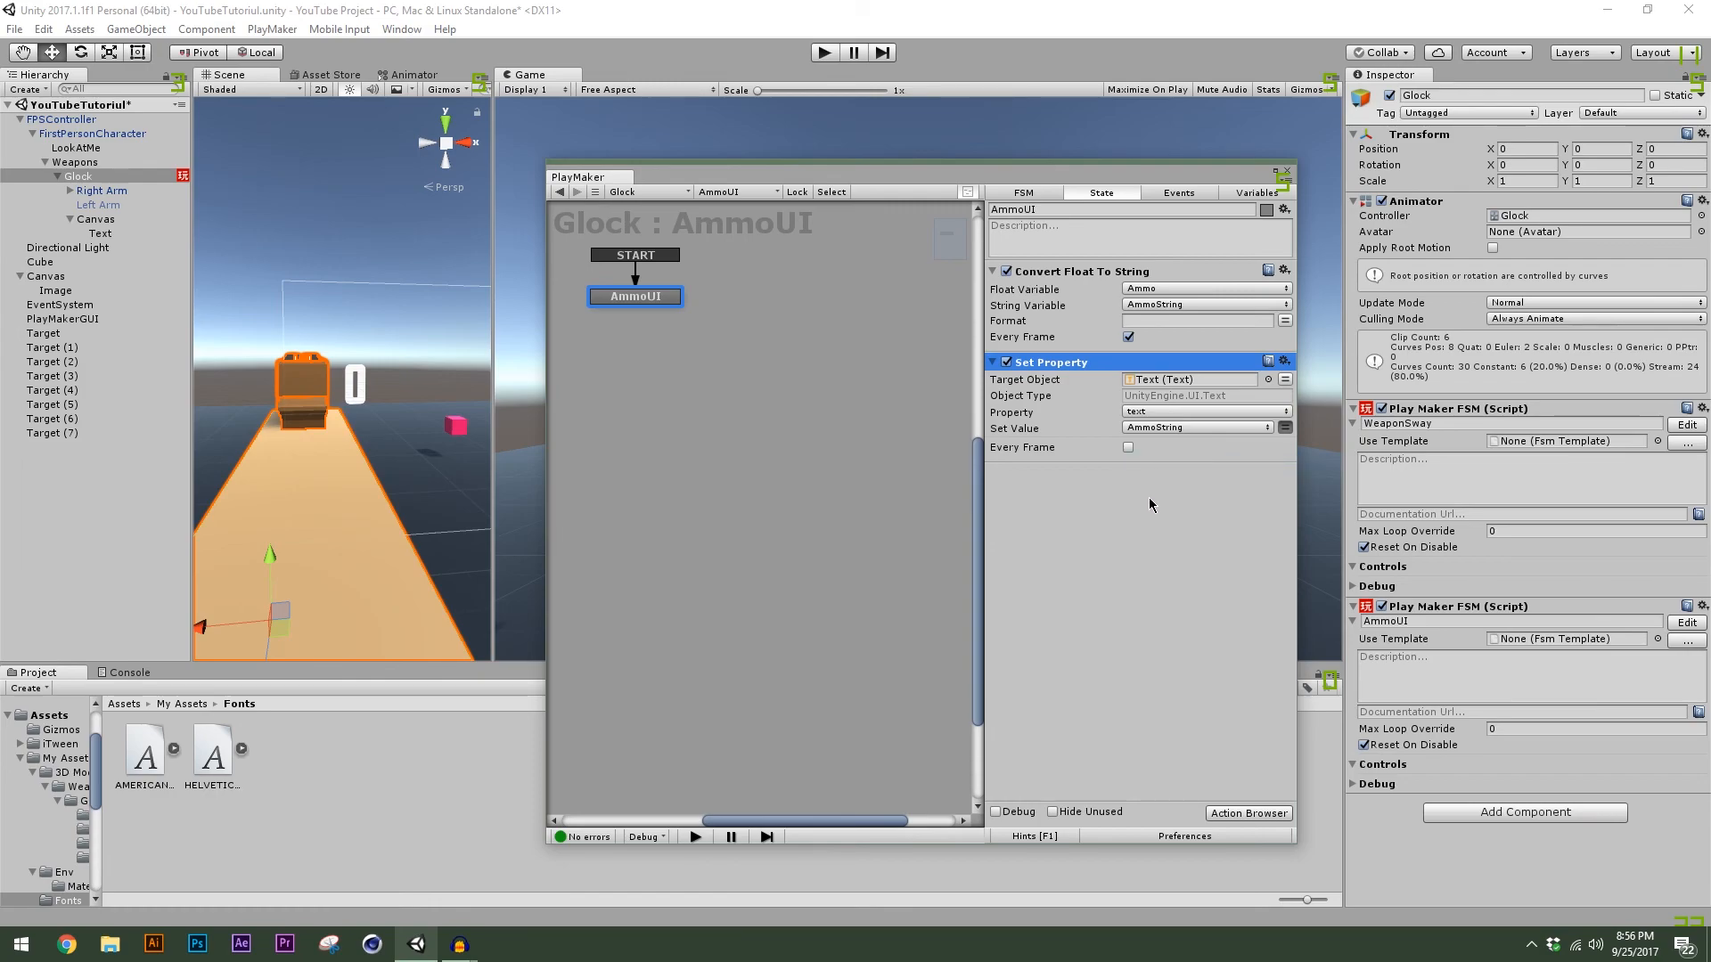
pyautogui.click(1149, 505)
pyautogui.click(1128, 448)
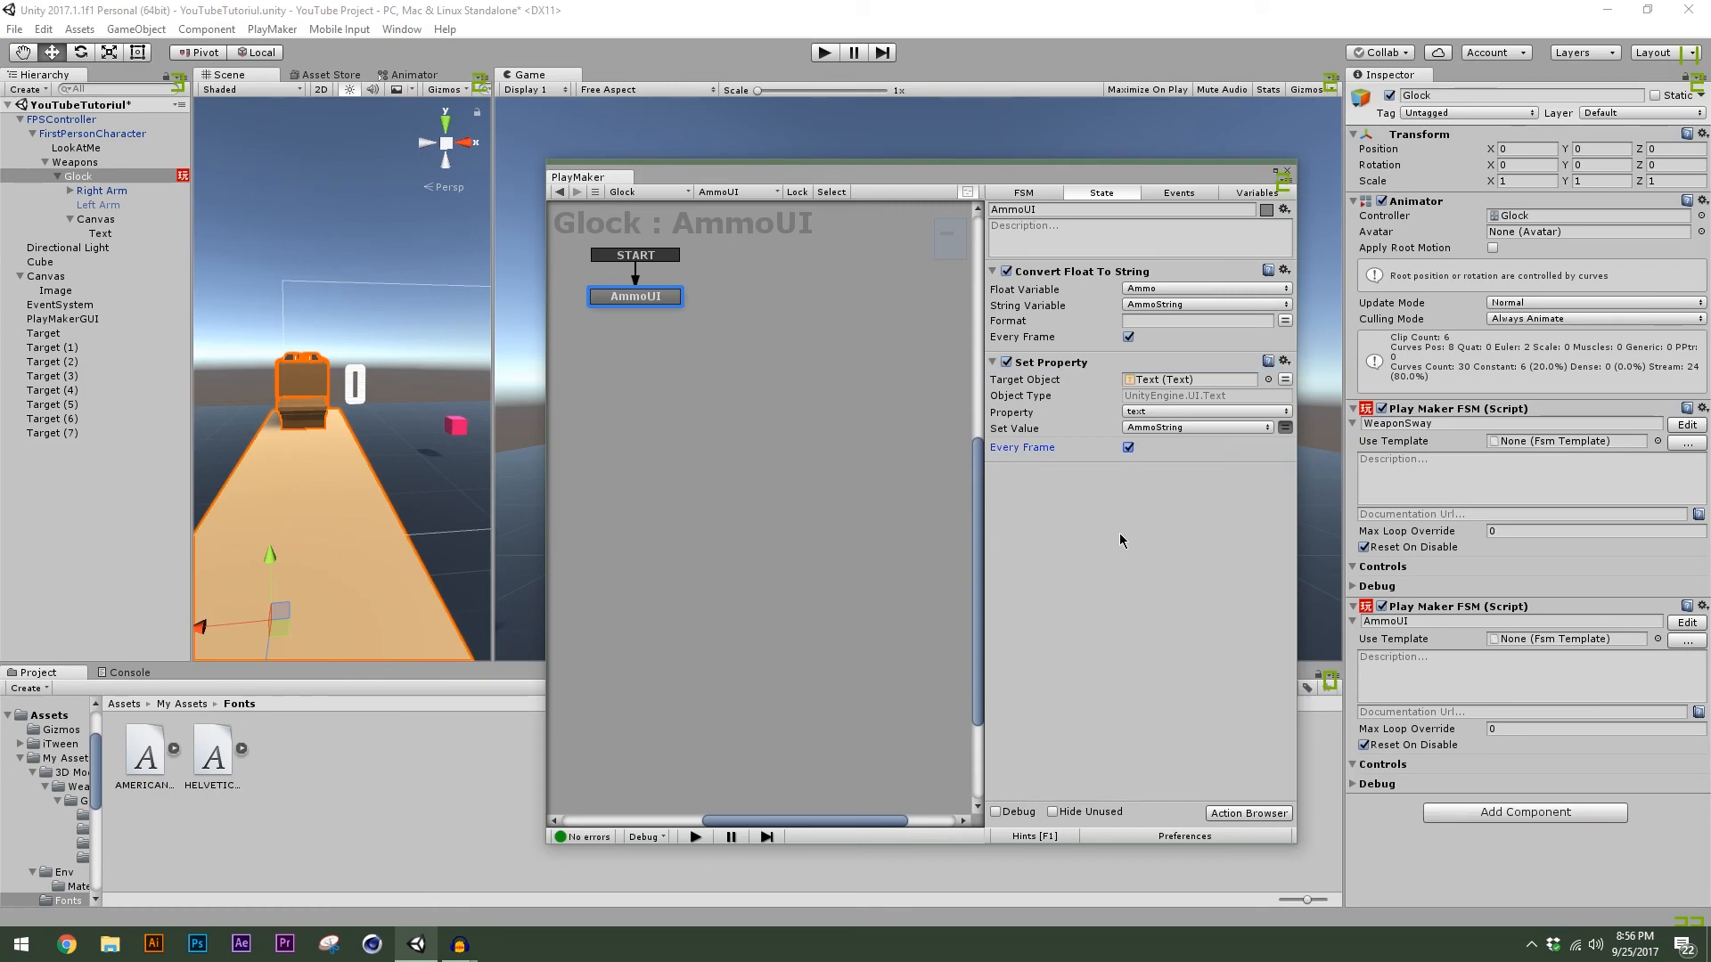
# Close the PlayMaker editor and play-test the scene, firing the Glock until its magazine is empty.
pyautogui.moveTo(1289, 179); pyautogui.dragTo(1251, 186)
pyautogui.click(1251, 179)
pyautogui.click(821, 51)
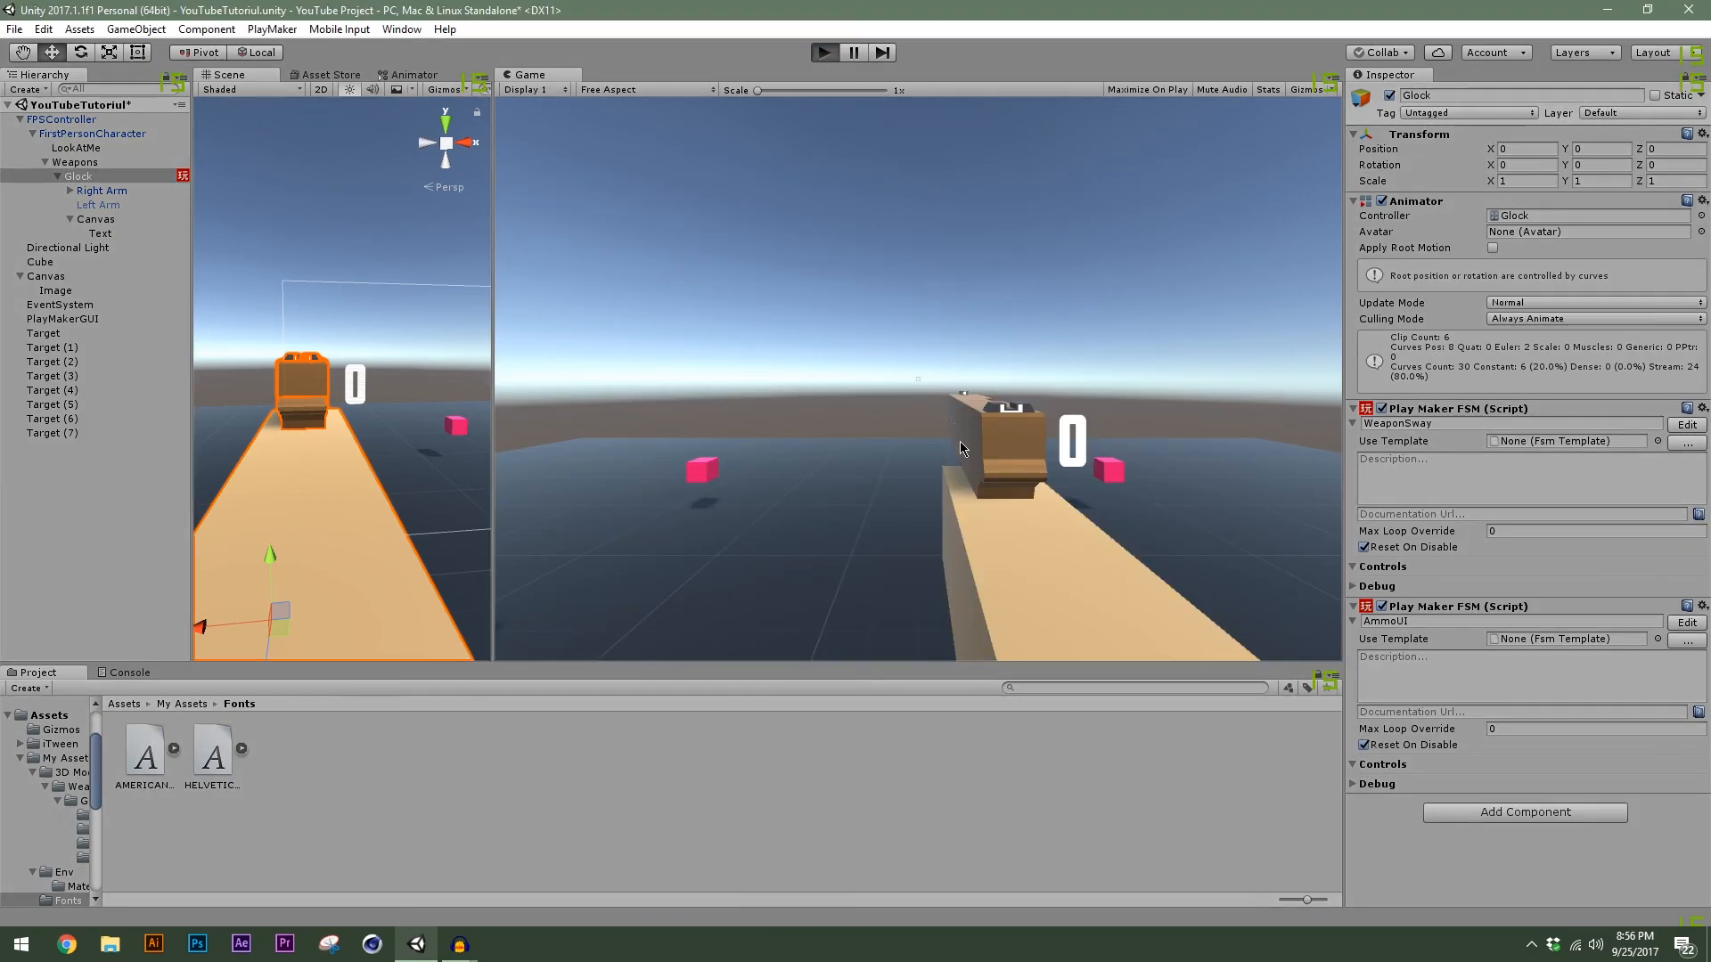
pyautogui.click(918, 379)
pyautogui.press('w')
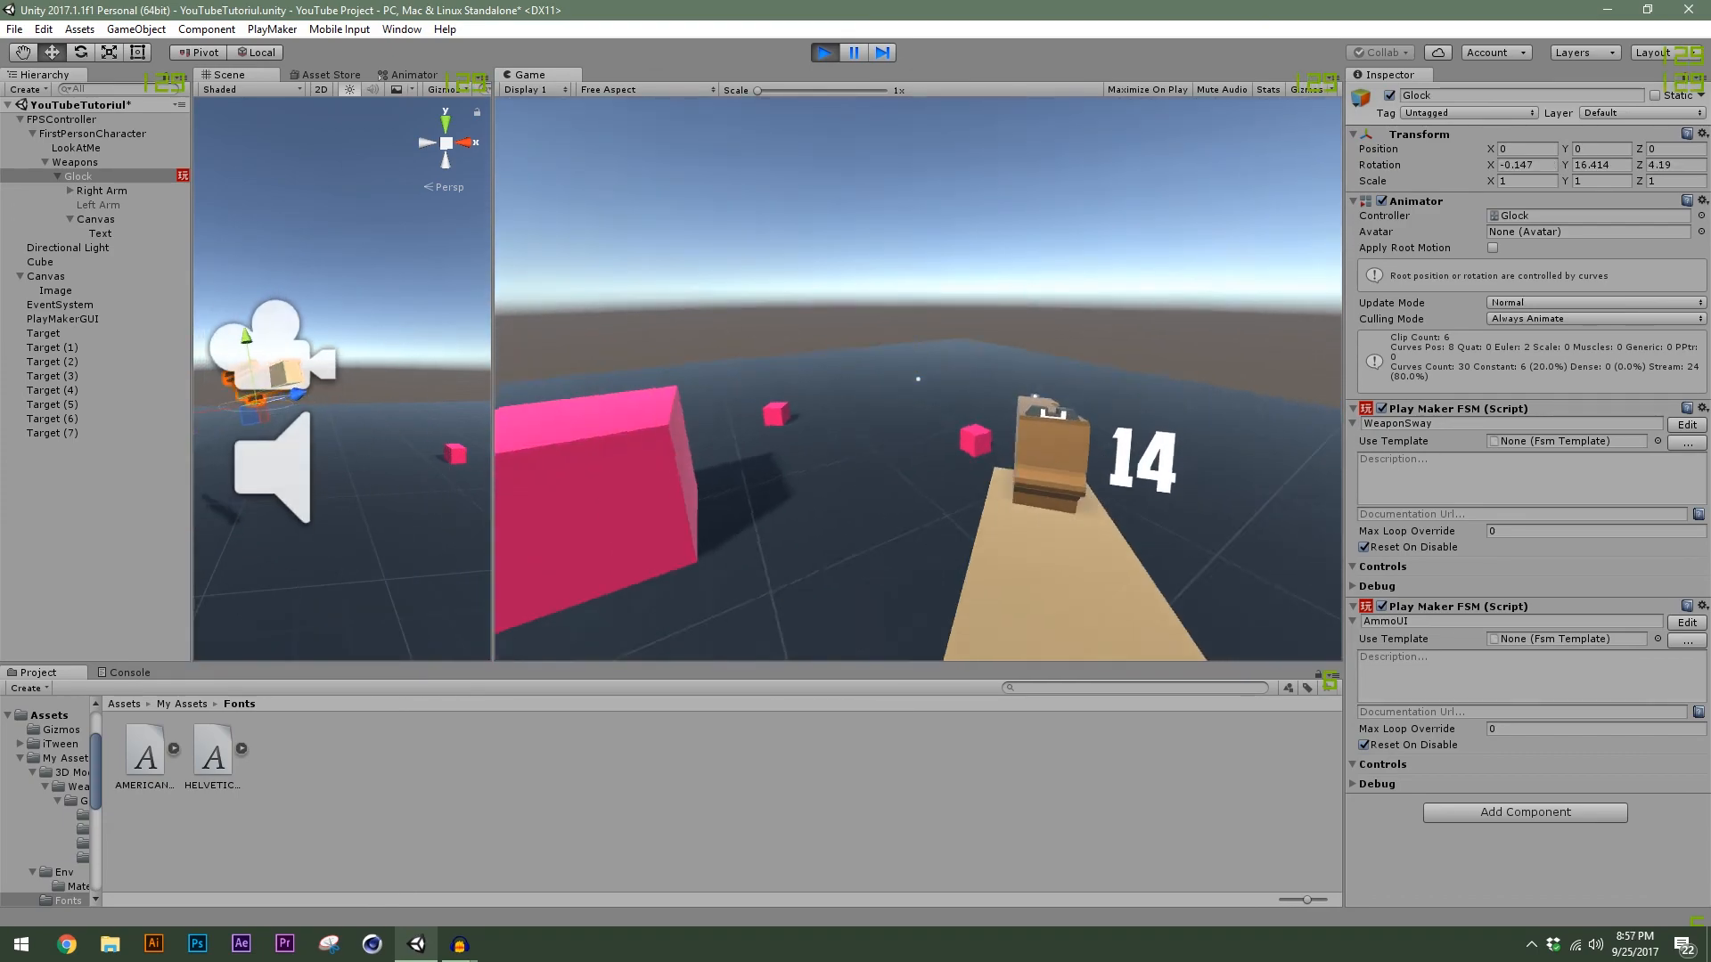
pyautogui.press('s')
pyautogui.click(918, 379)
pyautogui.click(918, 379)
pyautogui.click(918, 379)
pyautogui.click(918, 378)
pyautogui.click(918, 379)
pyautogui.click(917, 378)
pyautogui.click(918, 378)
pyautogui.click(918, 379)
pyautogui.click(918, 379)
pyautogui.click(918, 378)
pyautogui.click(917, 378)
pyautogui.click(917, 378)
pyautogui.click(917, 379)
pyautogui.click(918, 379)
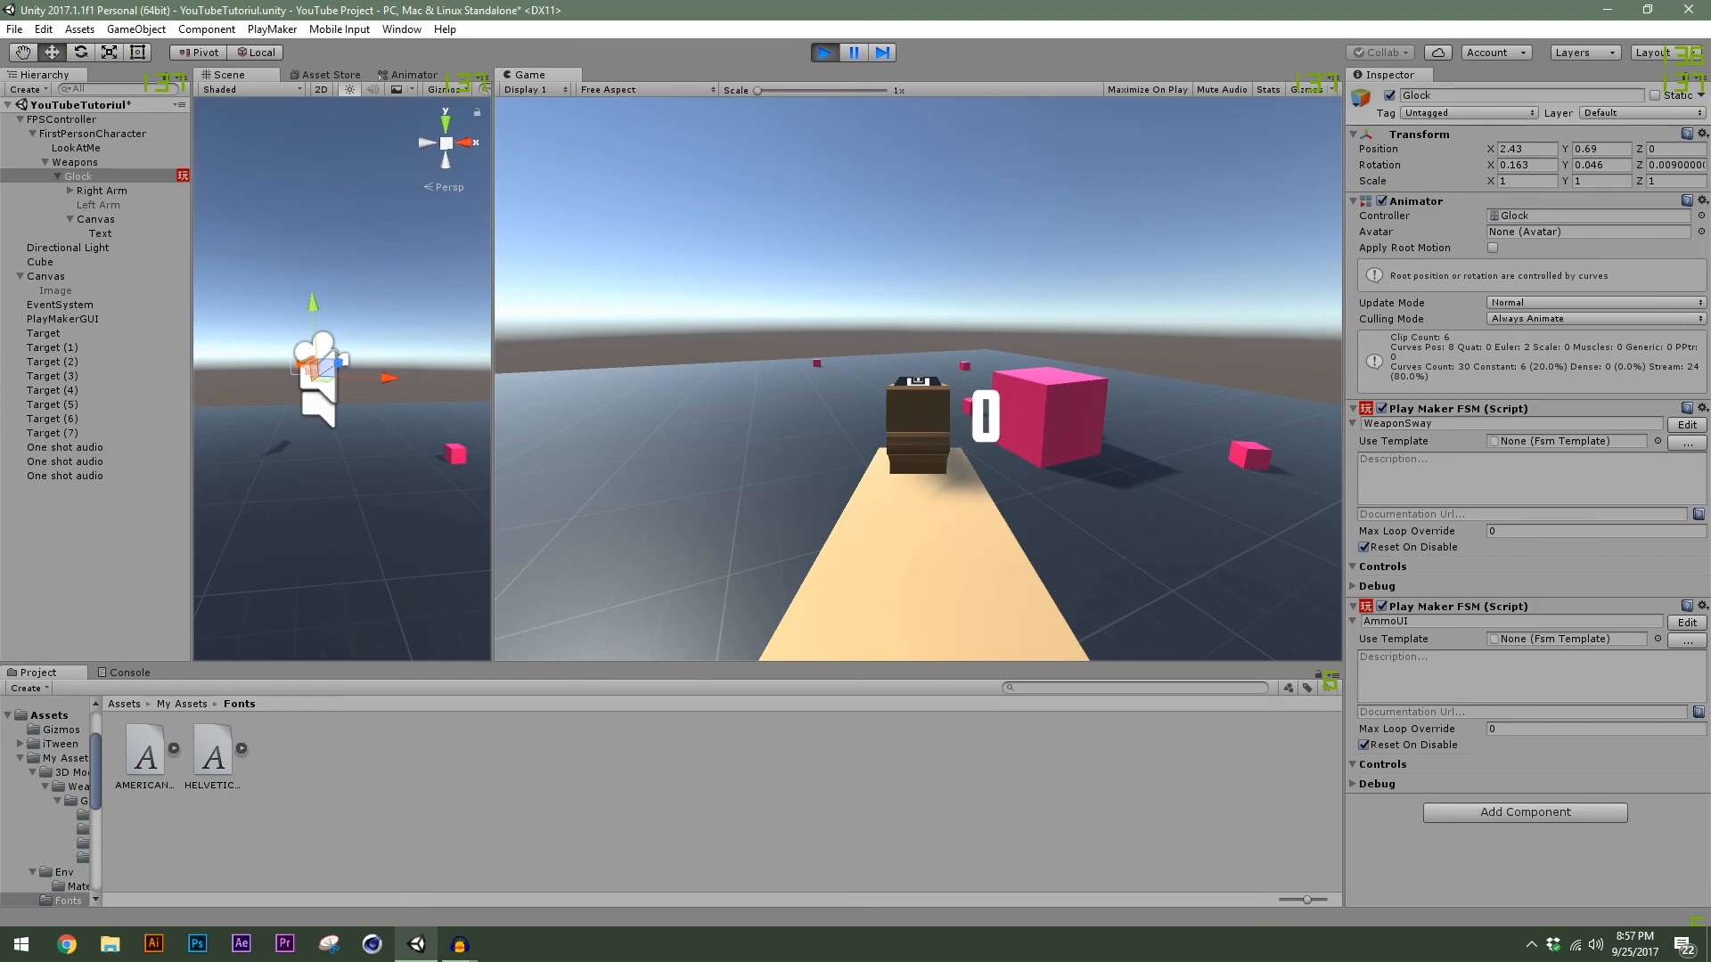
# Aim the reloaded Glock and fire a series of shots to check the ammo counter against a full magazine.
pyautogui.press('s')
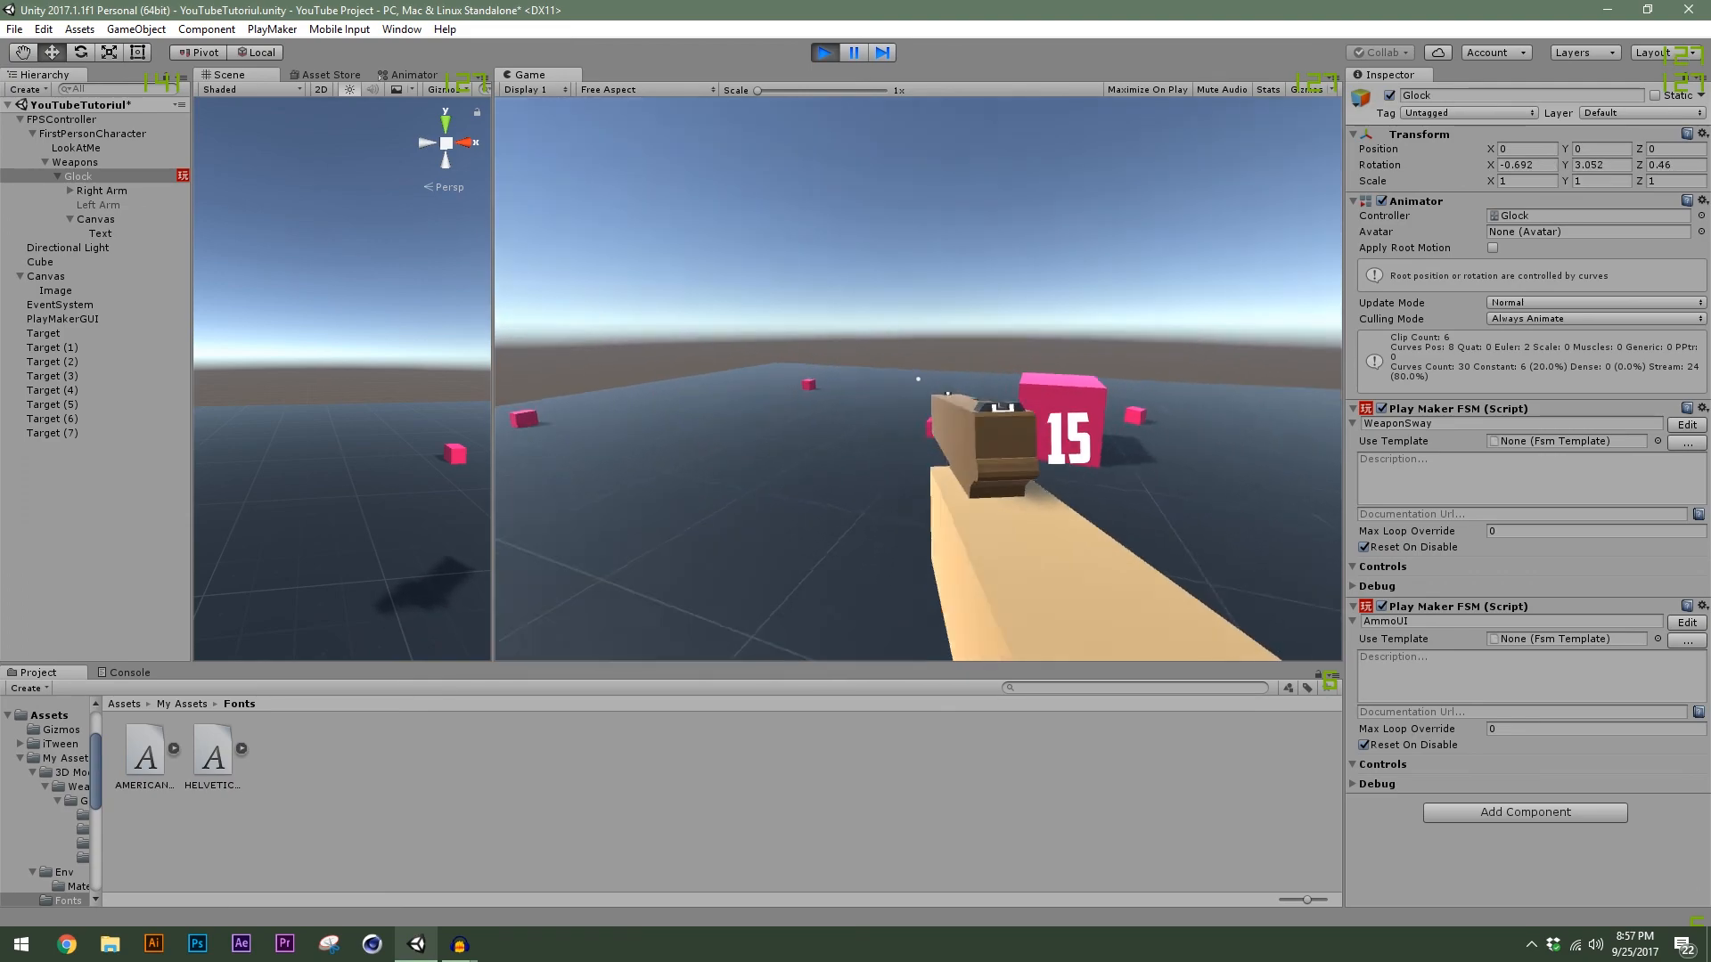
pyautogui.press('w')
pyautogui.rightClick(917, 379)
pyautogui.click(918, 379)
pyautogui.click(918, 379)
pyautogui.click(918, 379)
pyautogui.click(918, 379)
pyautogui.click(918, 379)
pyautogui.click(918, 379)
pyautogui.click(917, 379)
pyautogui.click(918, 379)
pyautogui.click(918, 379)
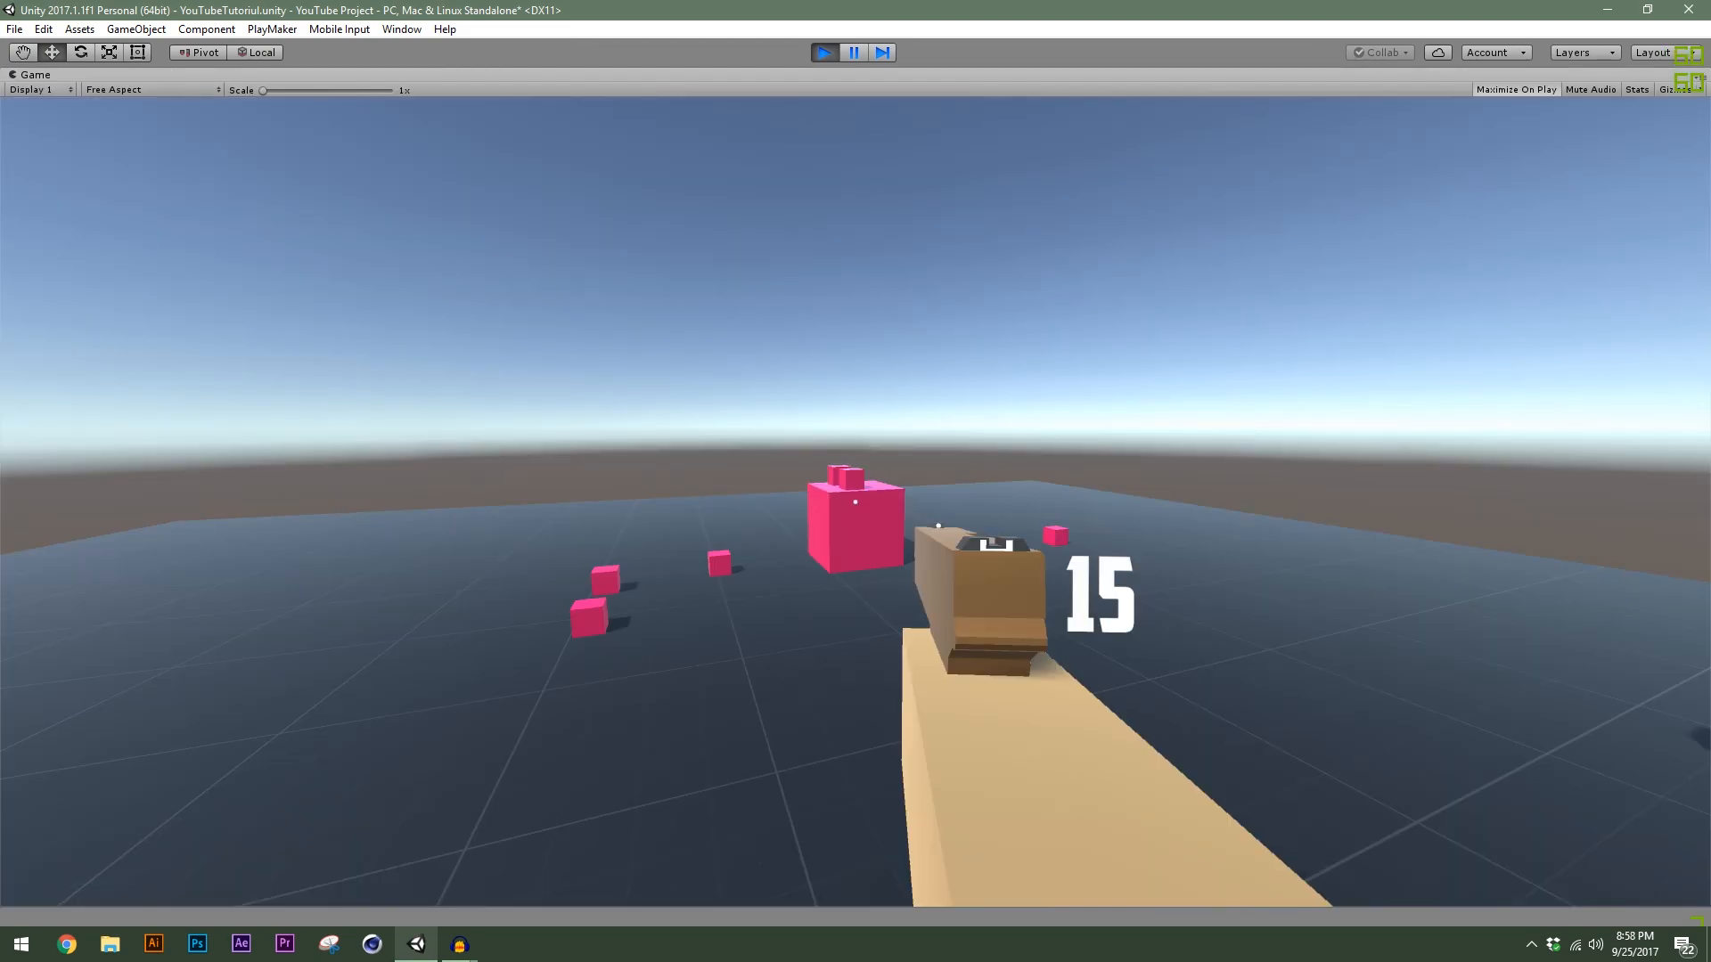
# Walk around the targets in the maximized game view to examine the ammo text beside the Glock.
pyautogui.press('a')
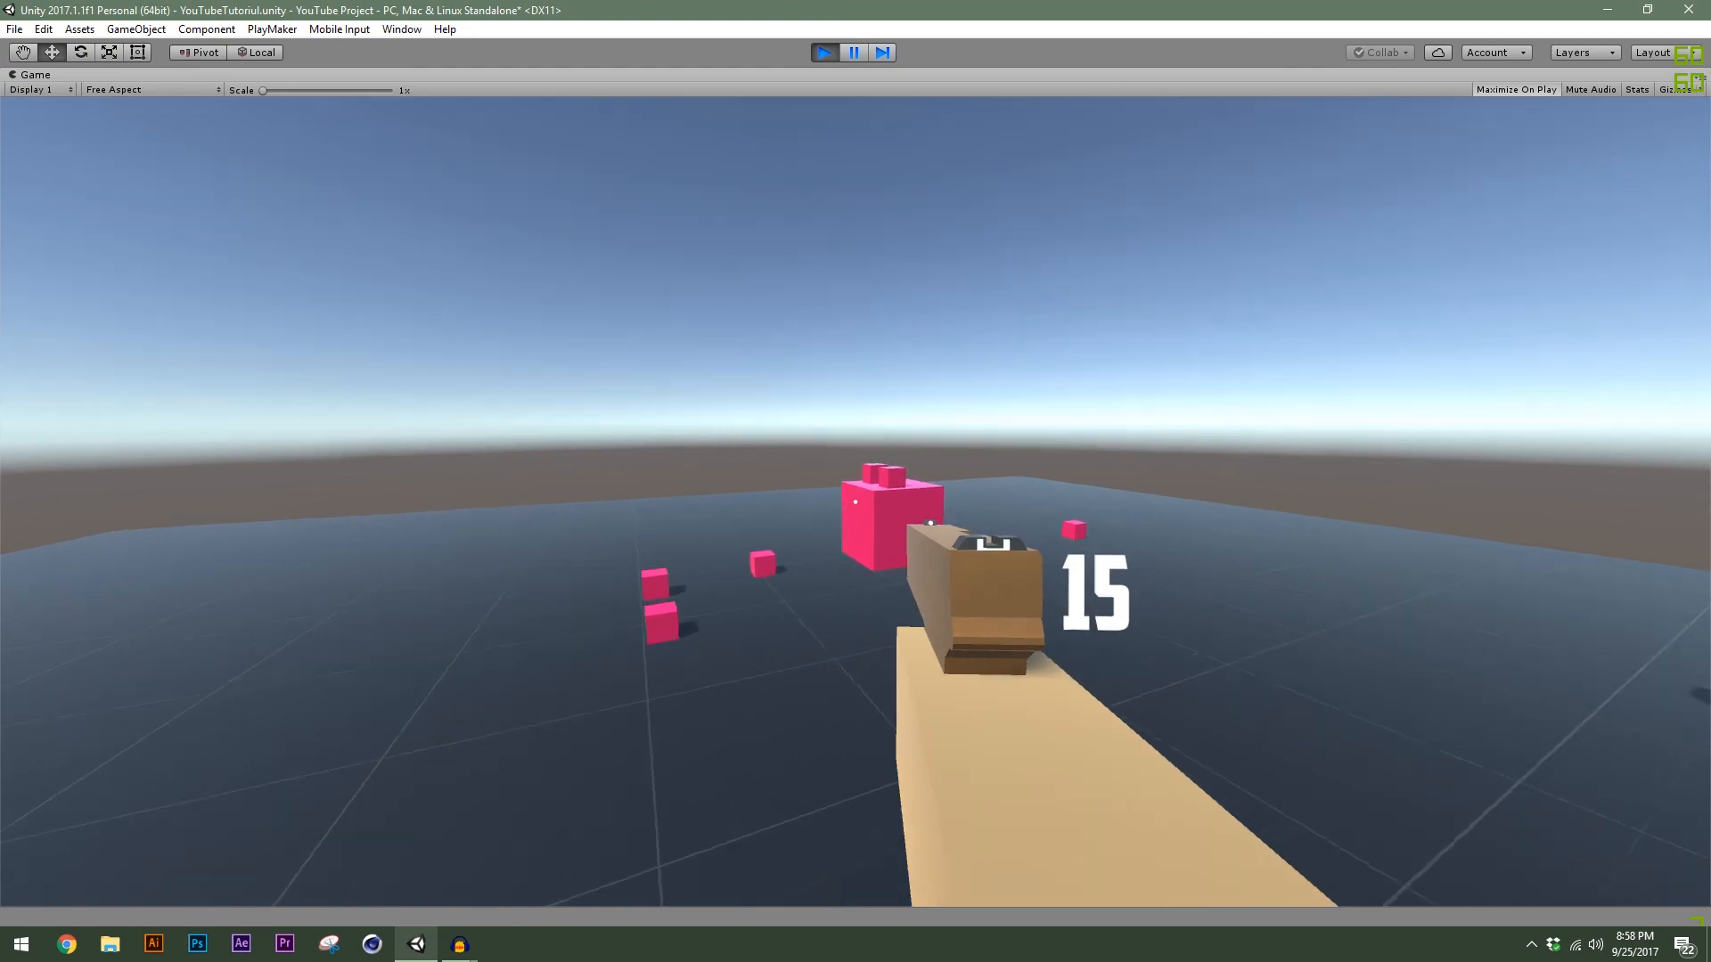
pyautogui.press('w')
pyautogui.press('s')
pyautogui.press('d')
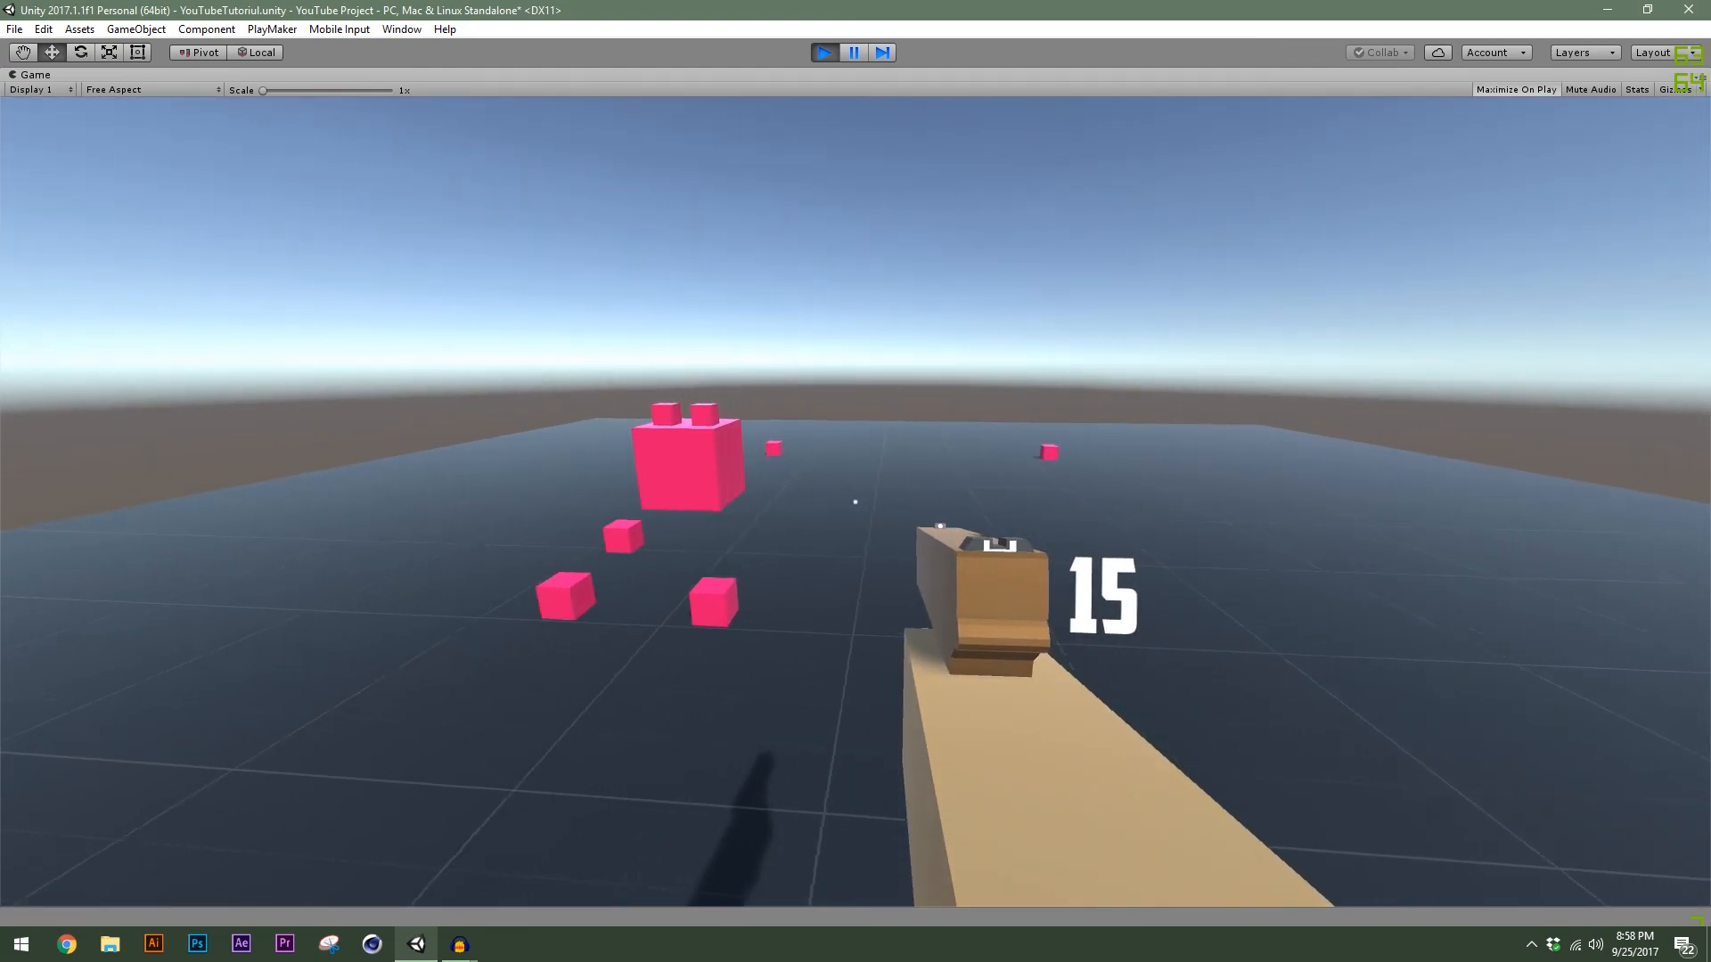
pyautogui.press('w')
pyautogui.press('s')
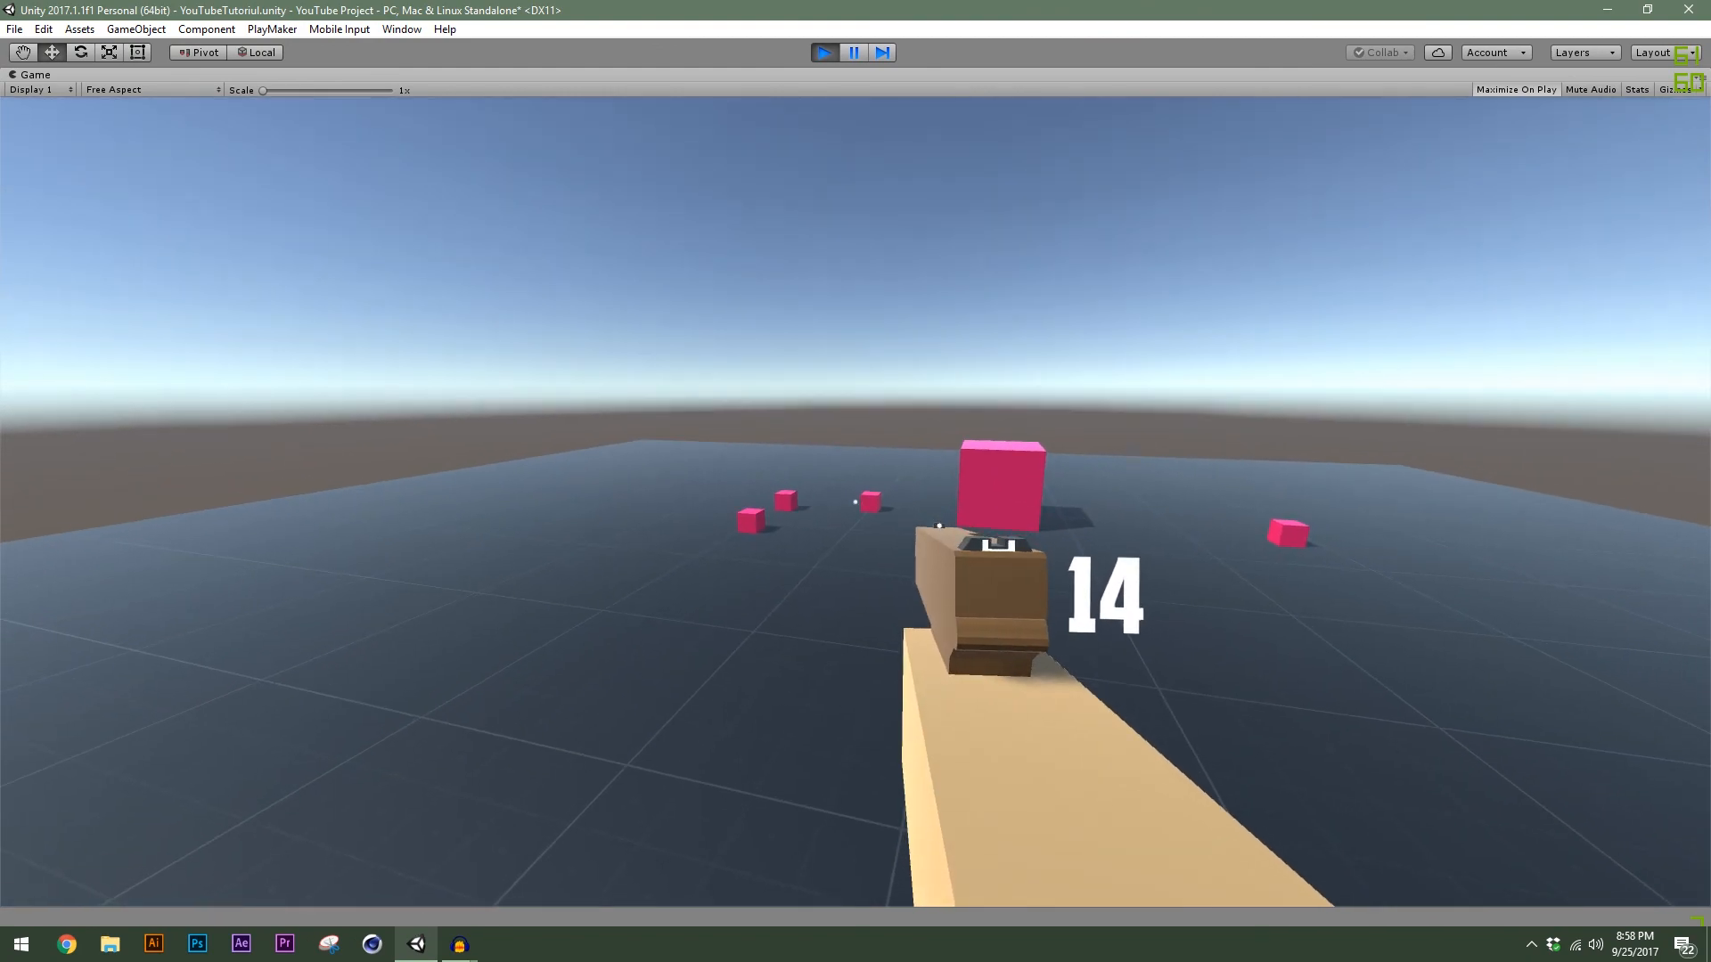
# Fire at the targets both from the hip and while aiming to check the ammo counter in each stance.
pyautogui.click(855, 501)
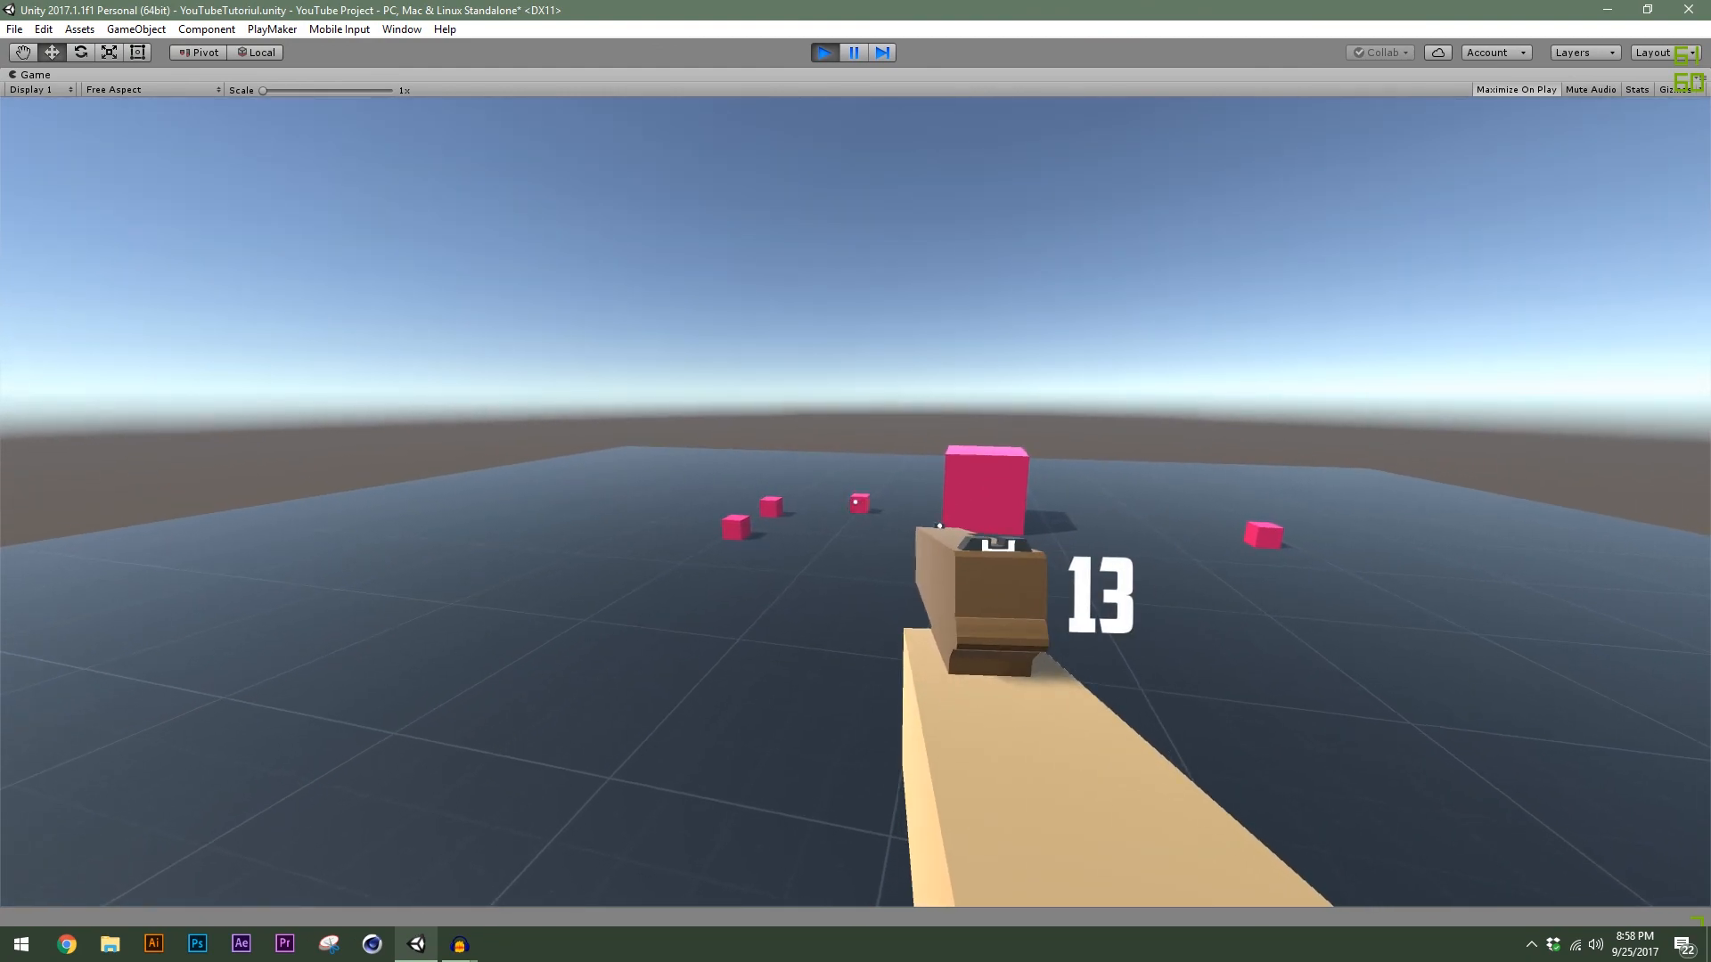
pyautogui.click(856, 502)
pyautogui.click(855, 501)
pyautogui.press('s')
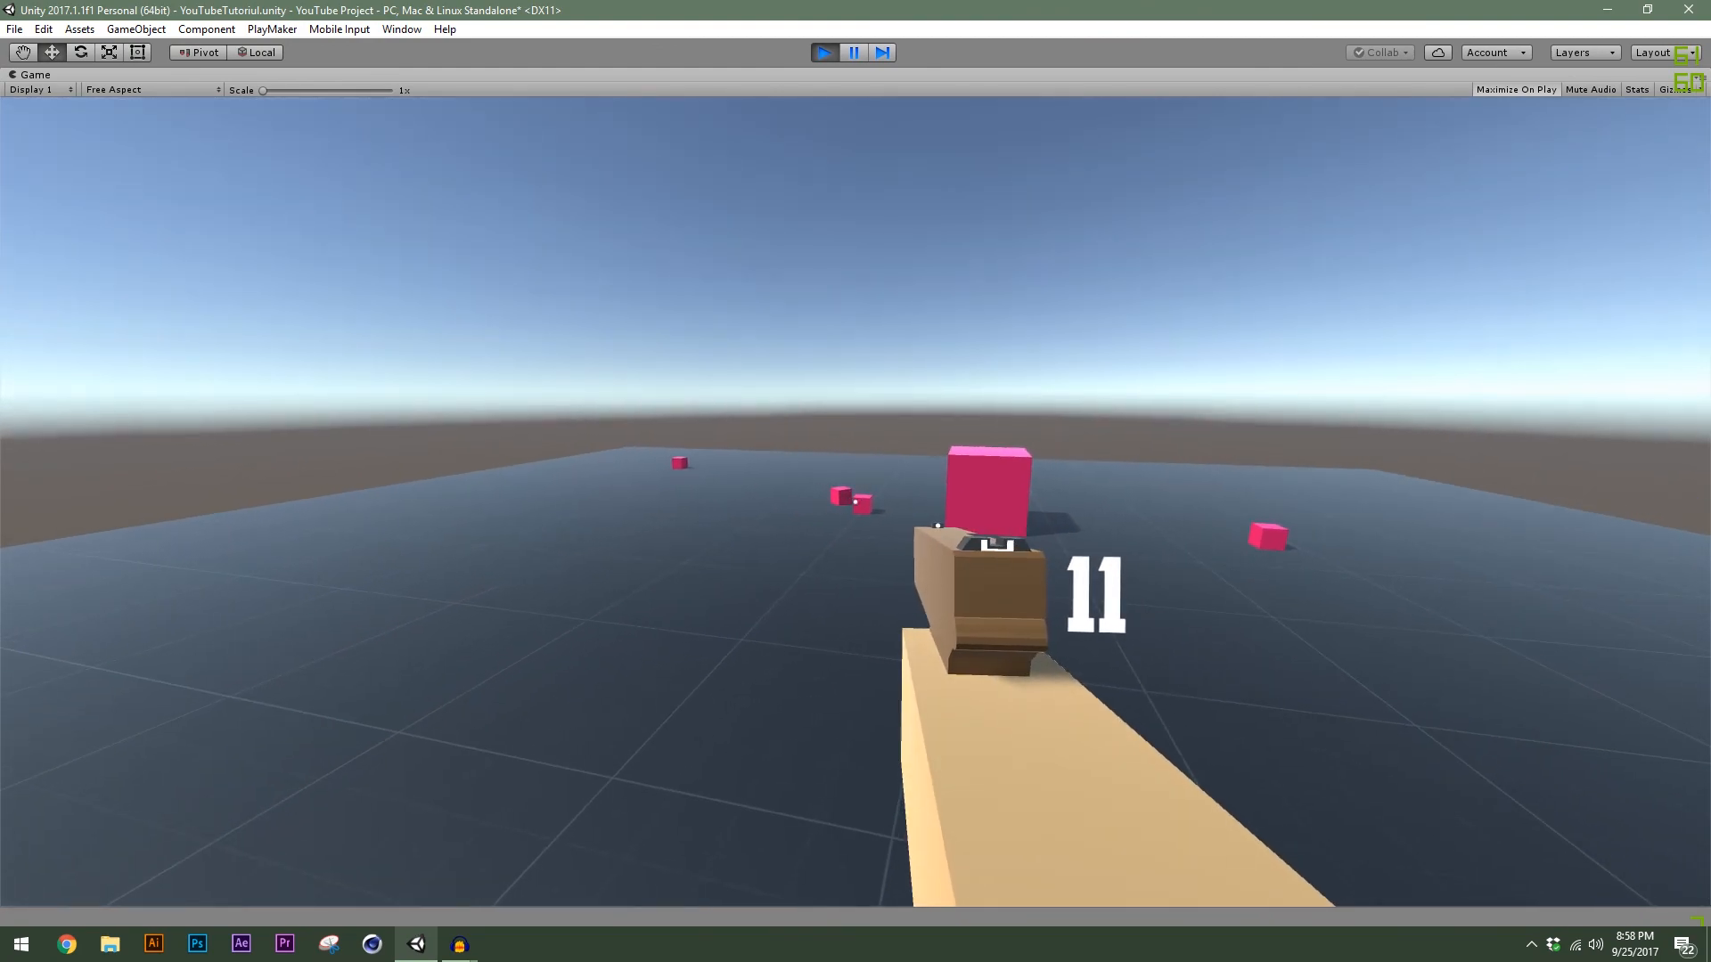
pyautogui.rightClick(856, 502)
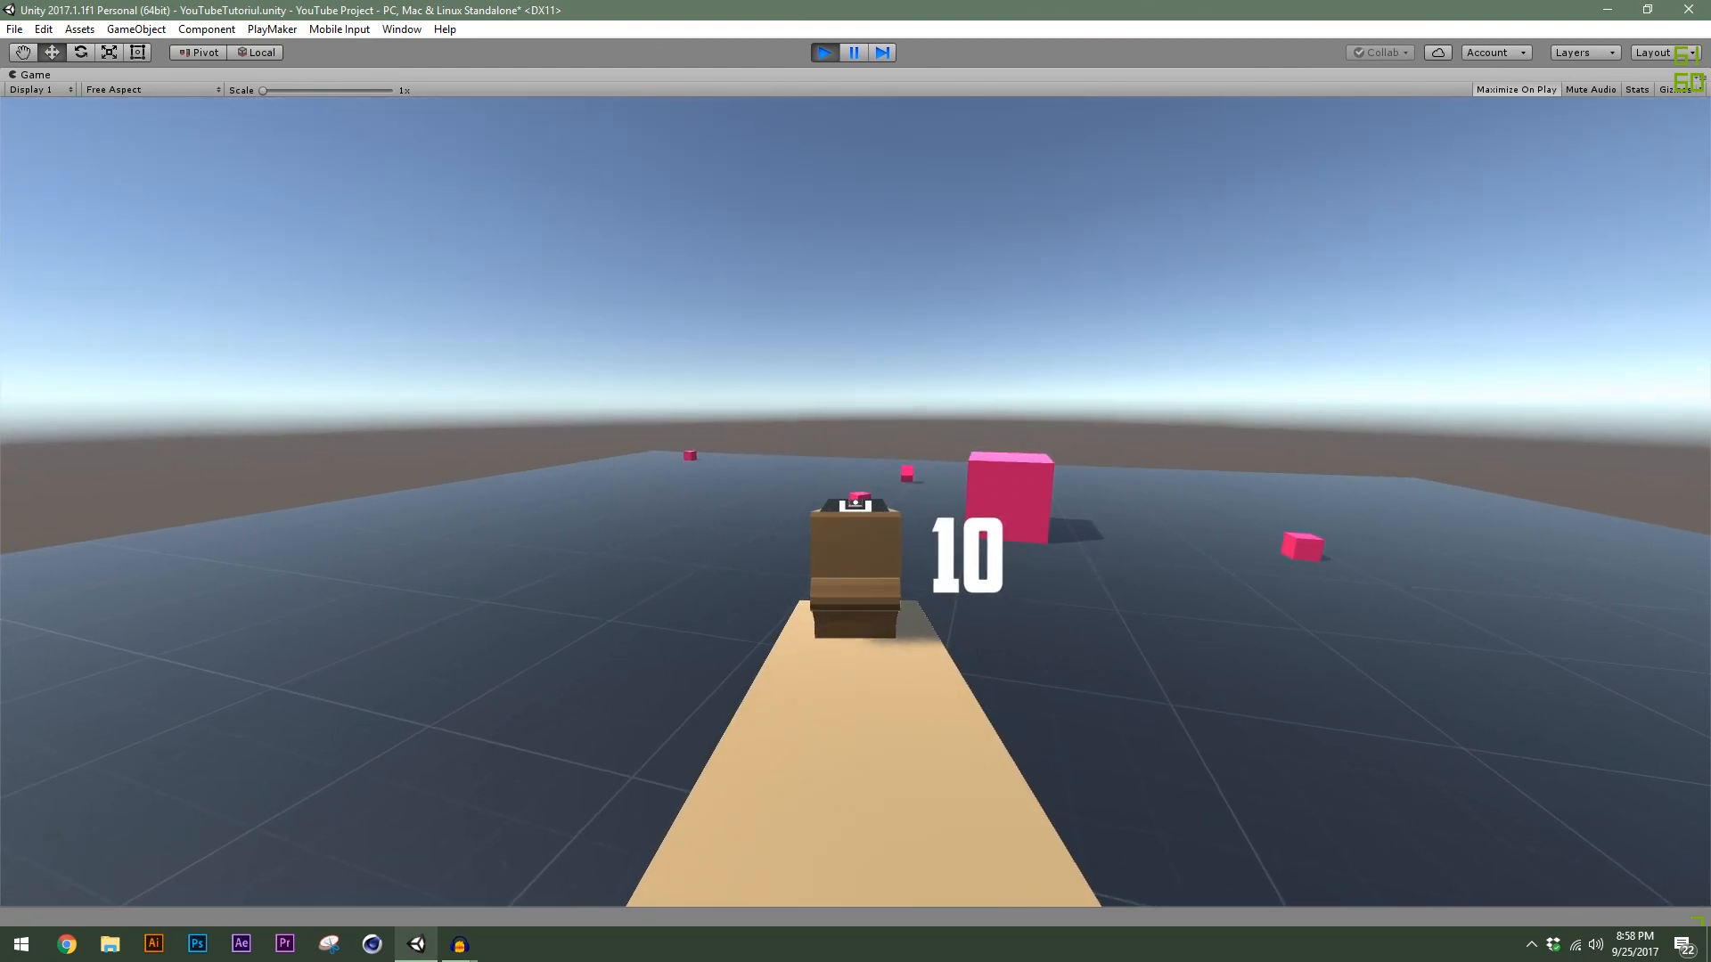
pyautogui.click(855, 501)
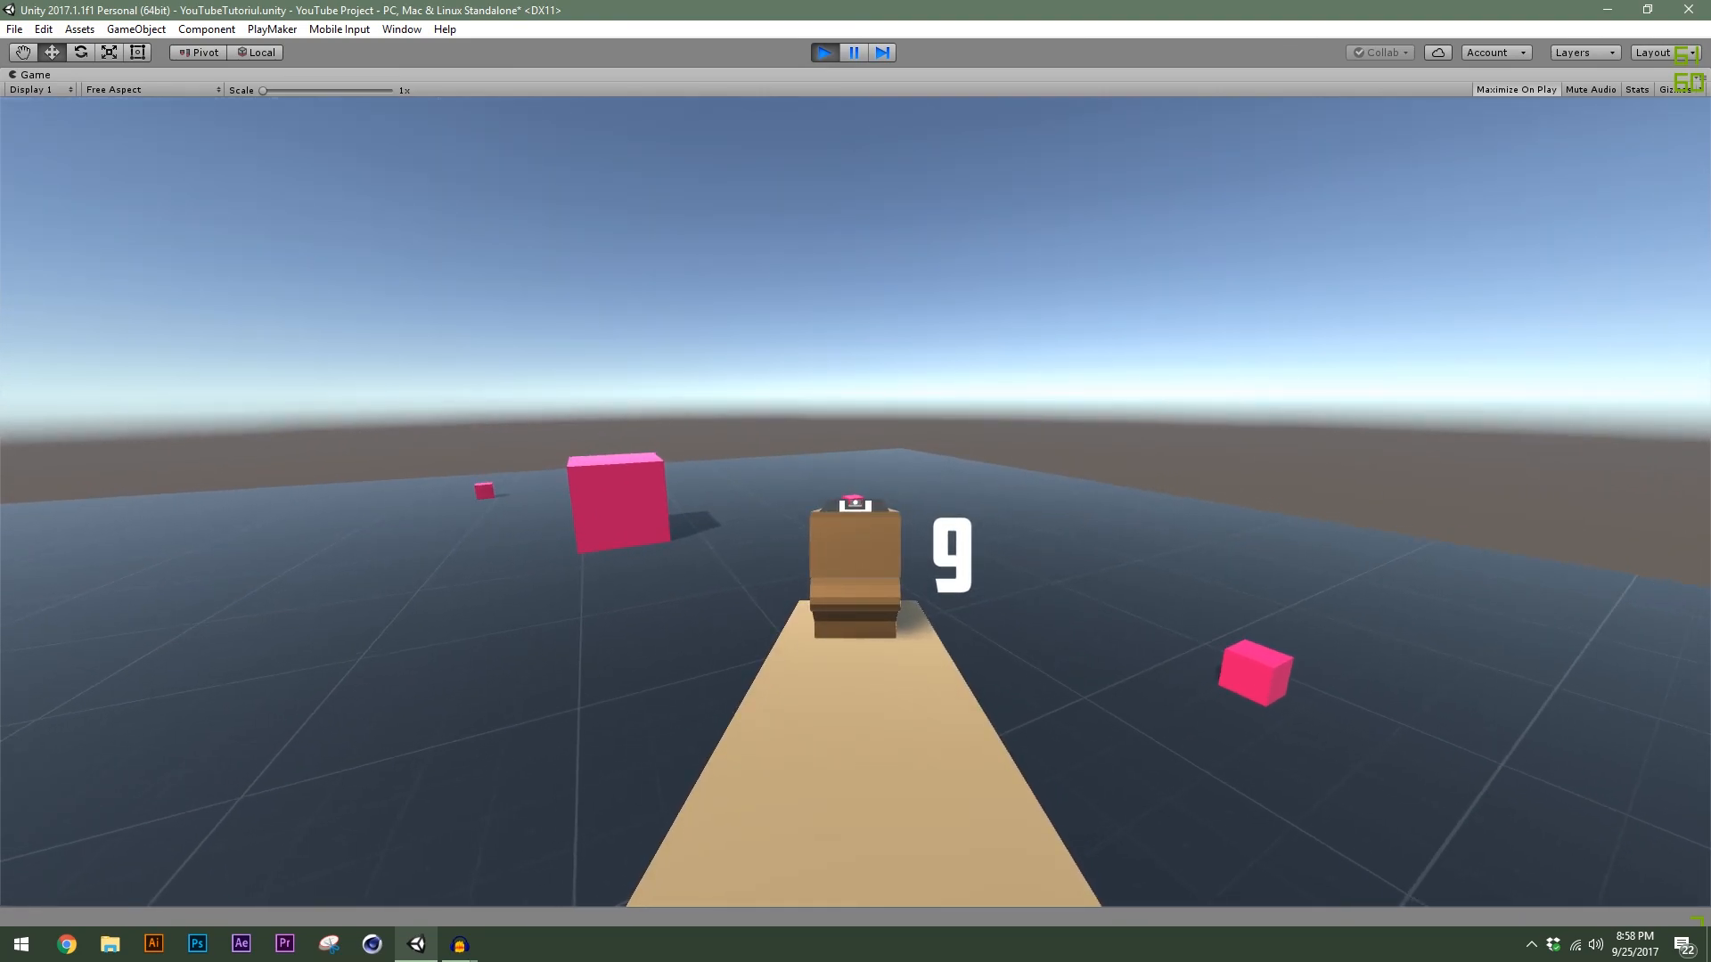
pyautogui.click(856, 501)
pyautogui.click(856, 502)
pyautogui.click(855, 502)
pyautogui.click(856, 502)
pyautogui.rightClick(856, 502)
pyautogui.press('w')
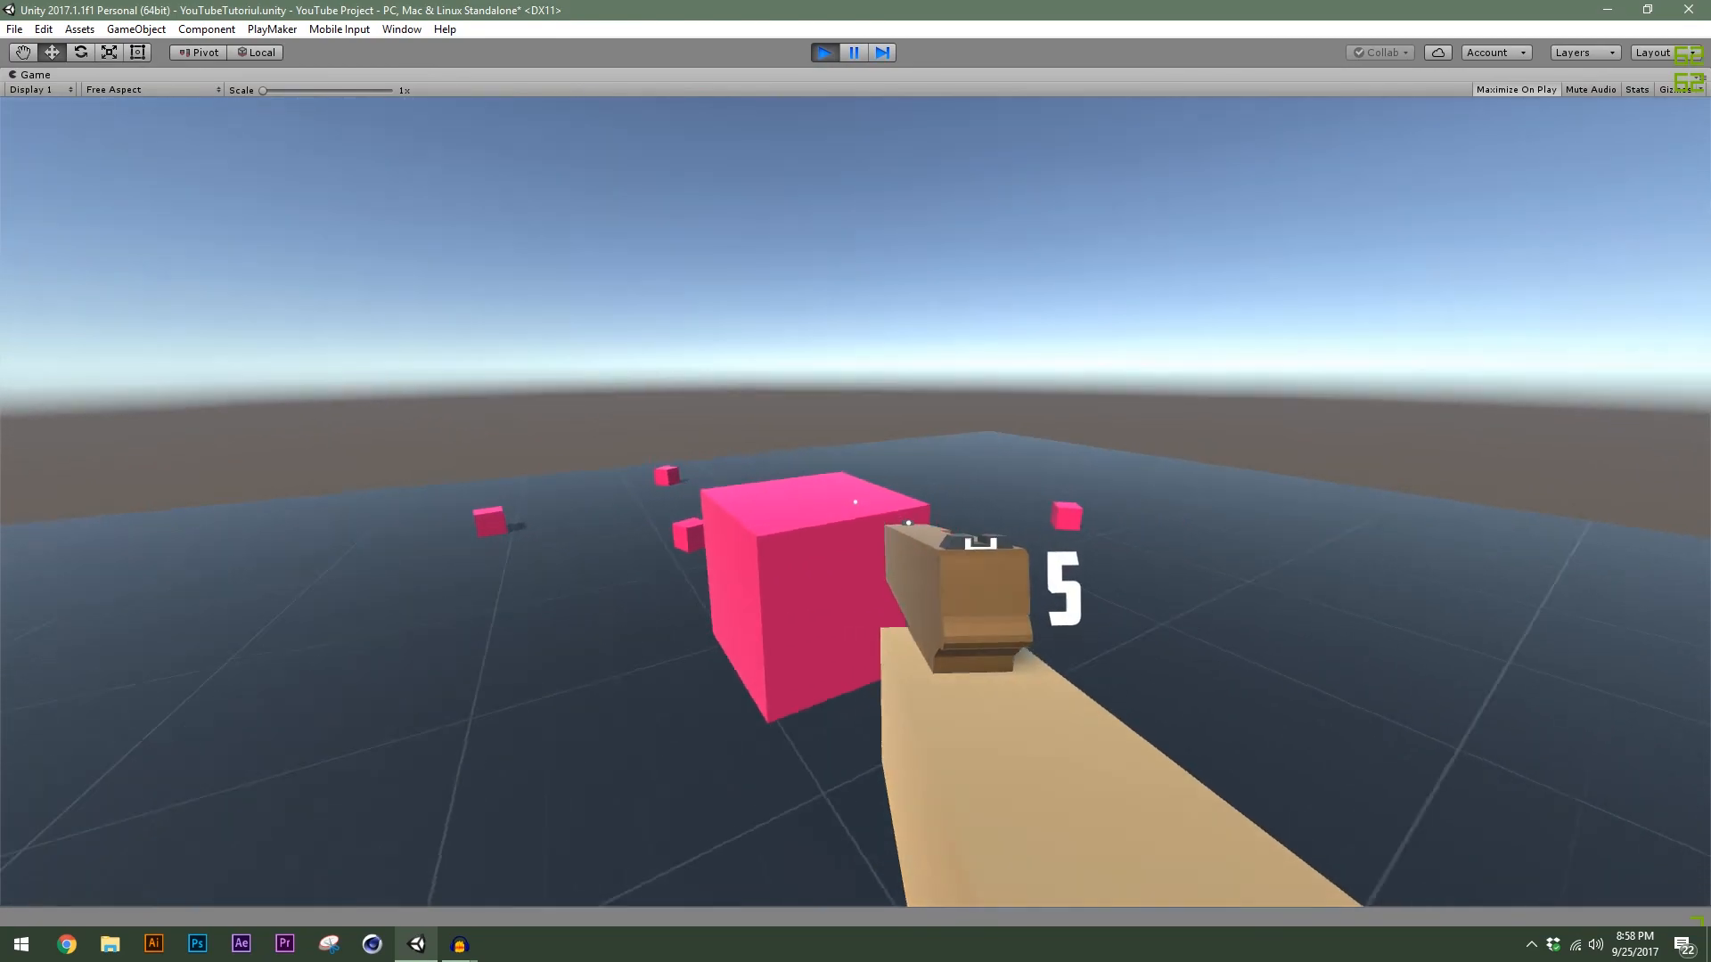
# Fire the Glock's remaining rounds while aiming past the large cube and reload the magazine.
pyautogui.press('d')
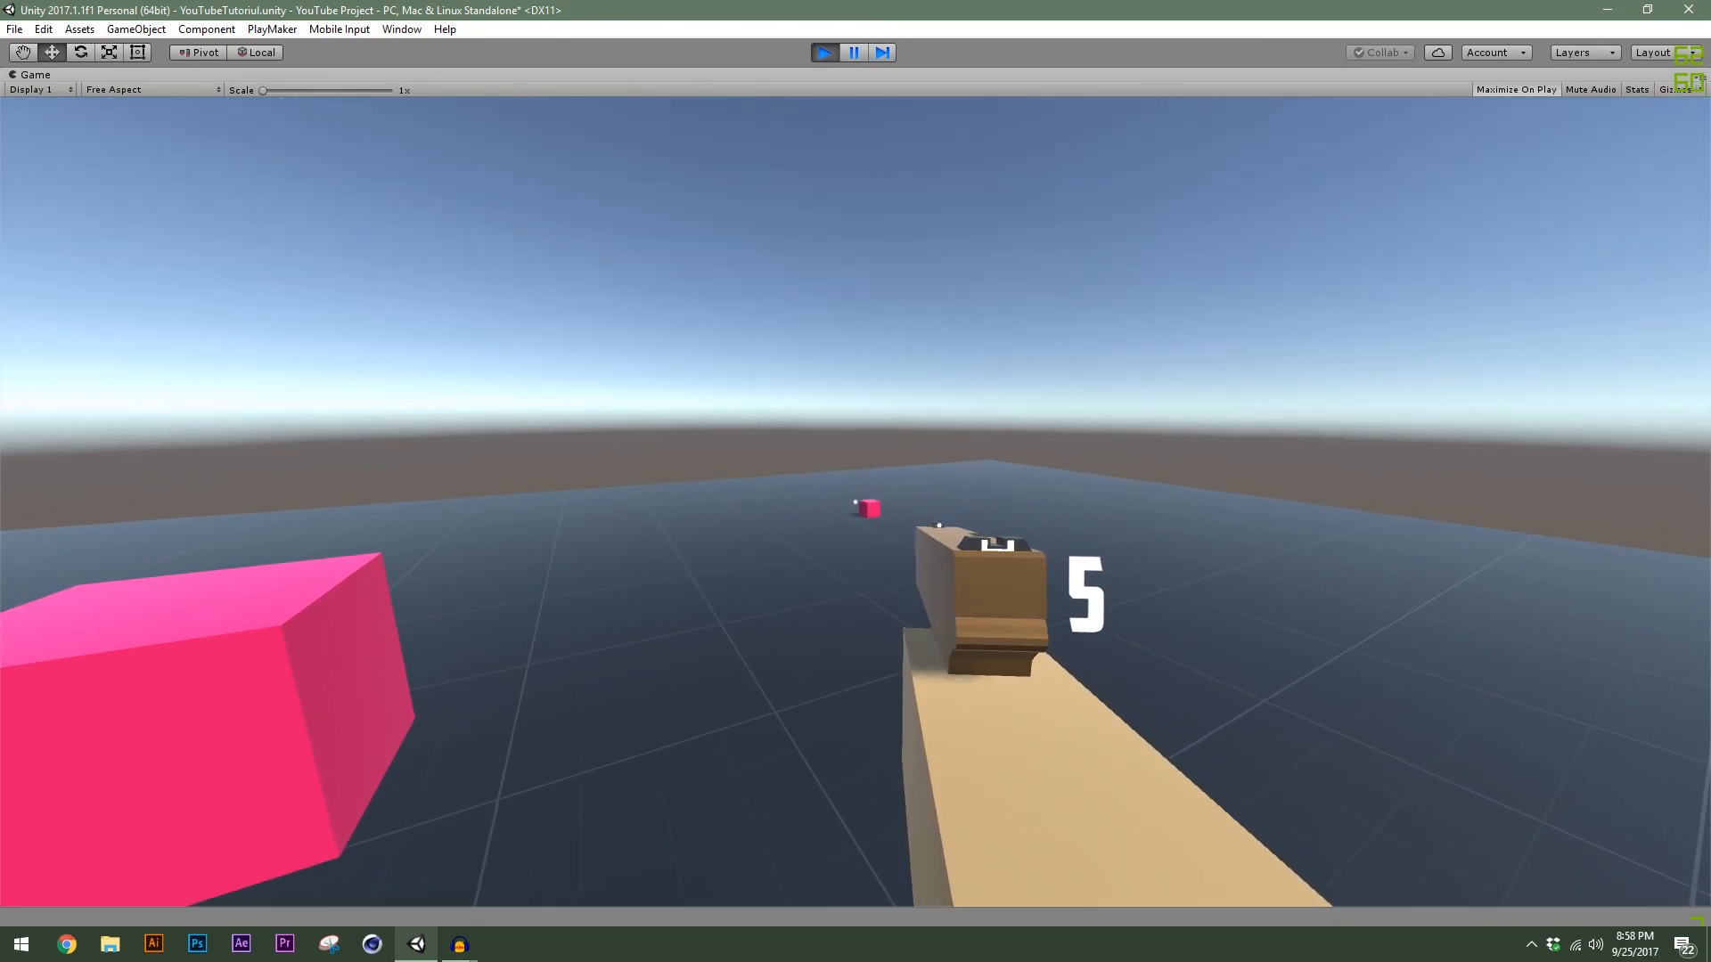
pyautogui.press('d')
pyautogui.press('s')
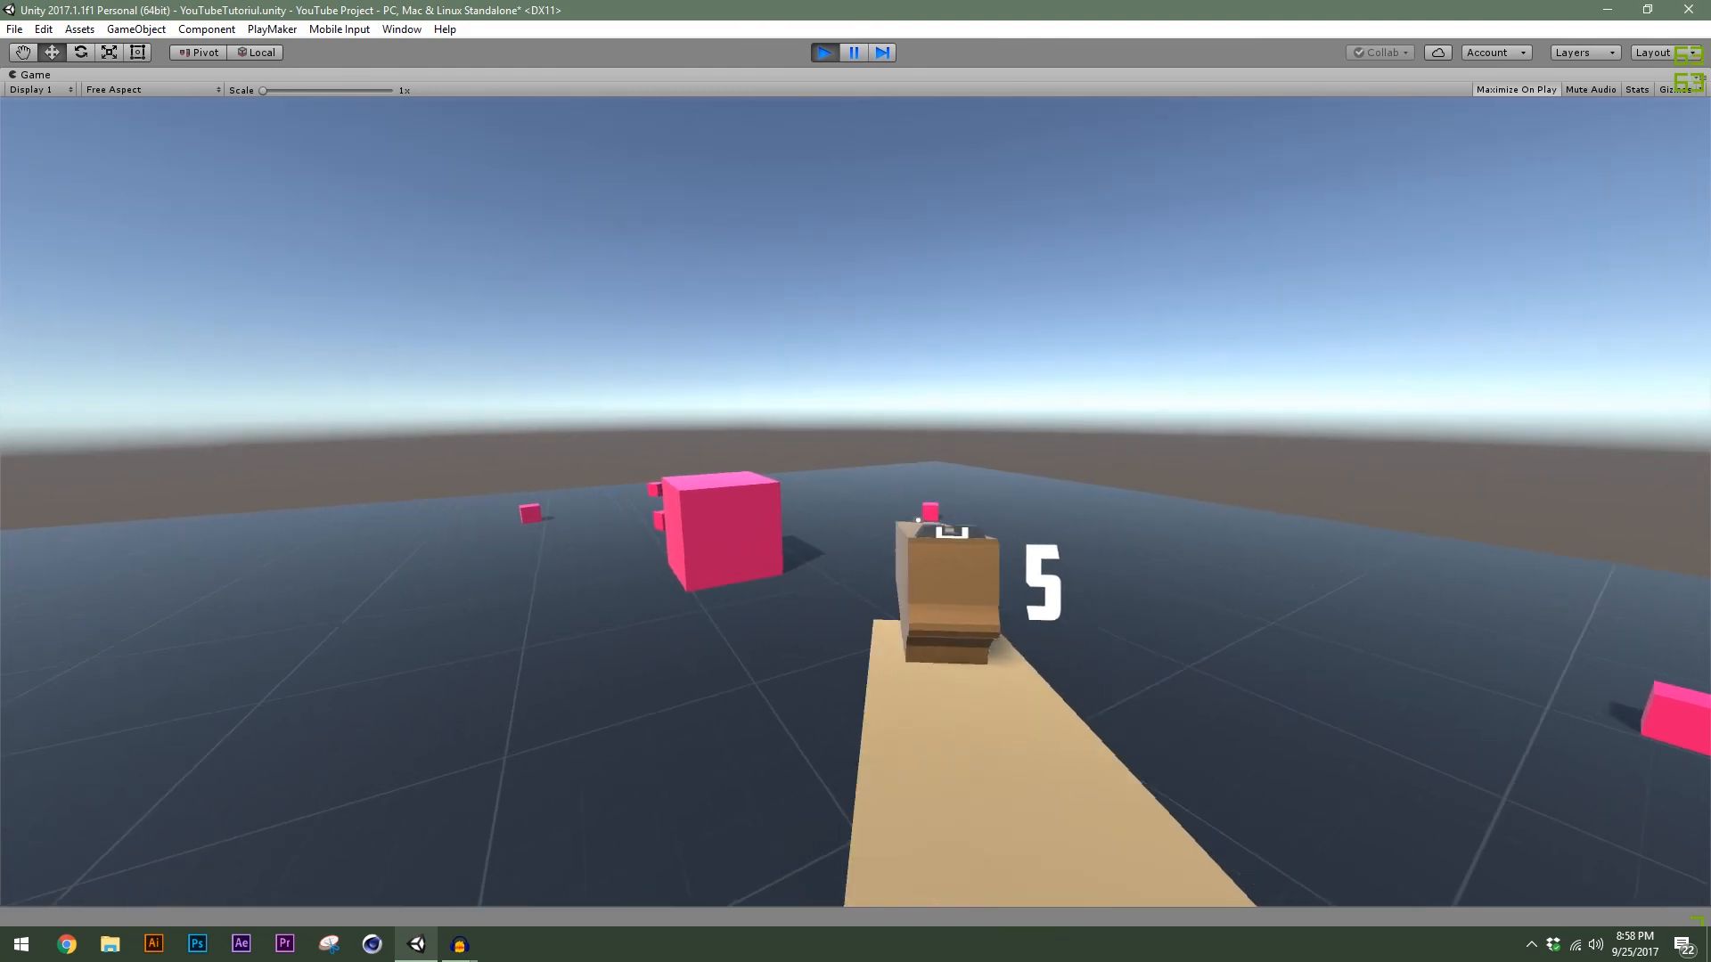
pyautogui.press('w')
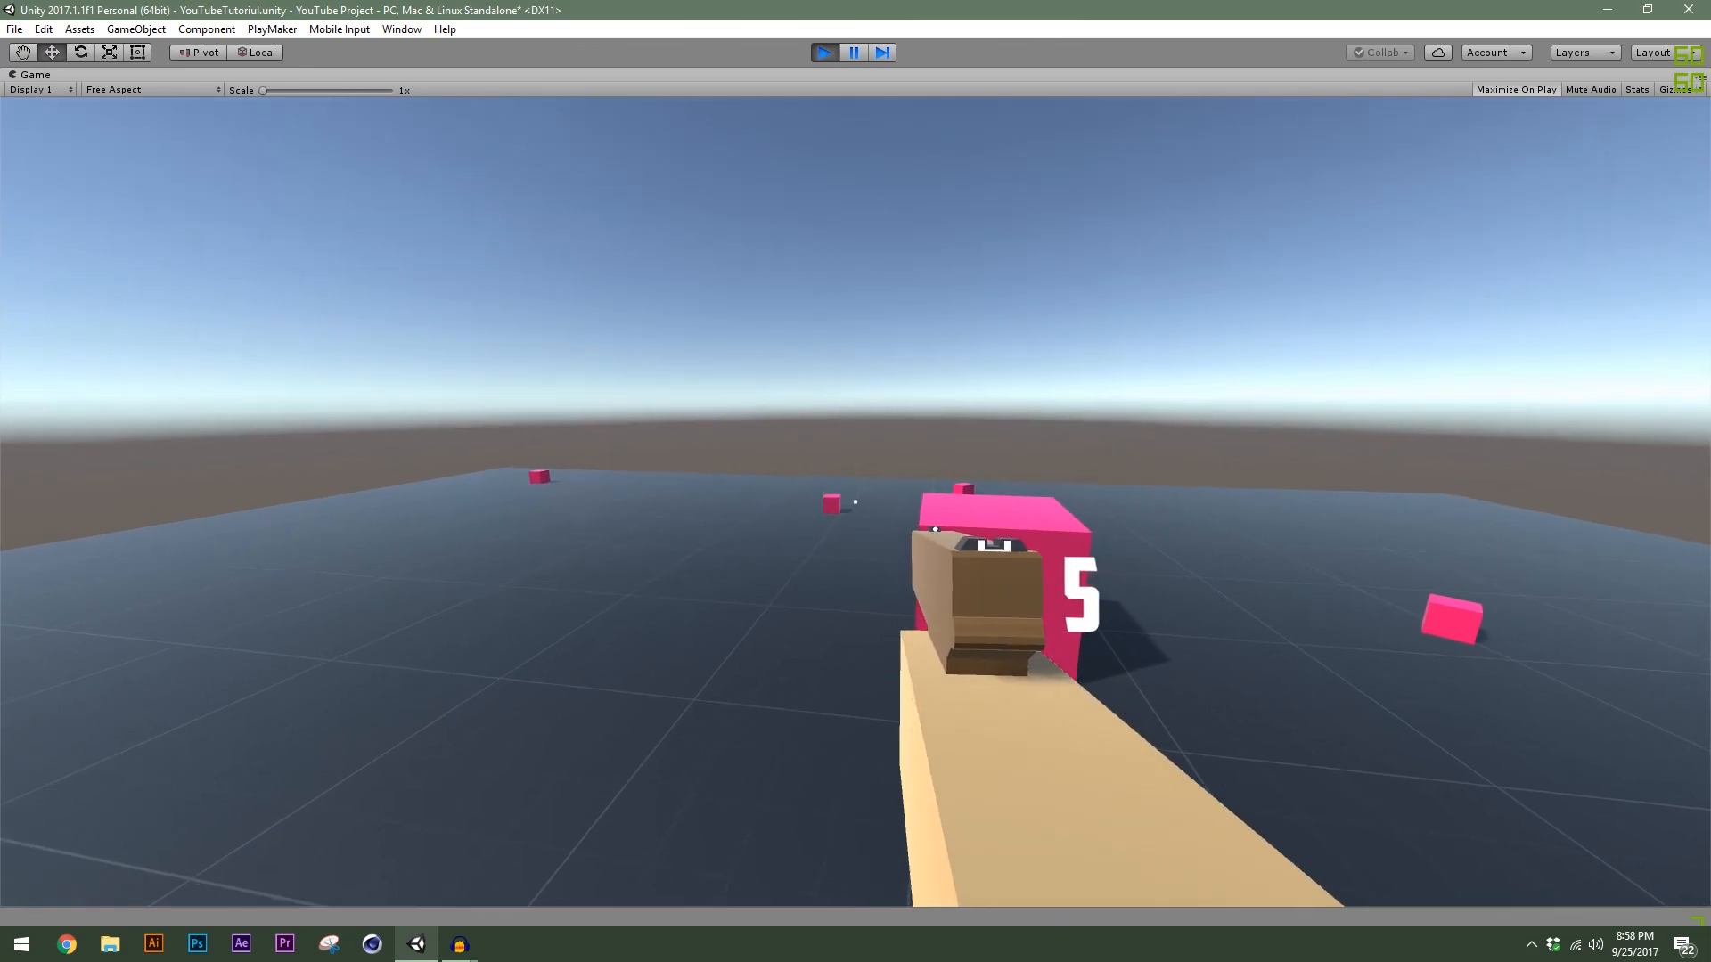
pyautogui.rightClick(856, 501)
pyautogui.click(855, 502)
pyautogui.click(856, 501)
pyautogui.click(855, 502)
pyautogui.click(856, 502)
pyautogui.click(856, 502)
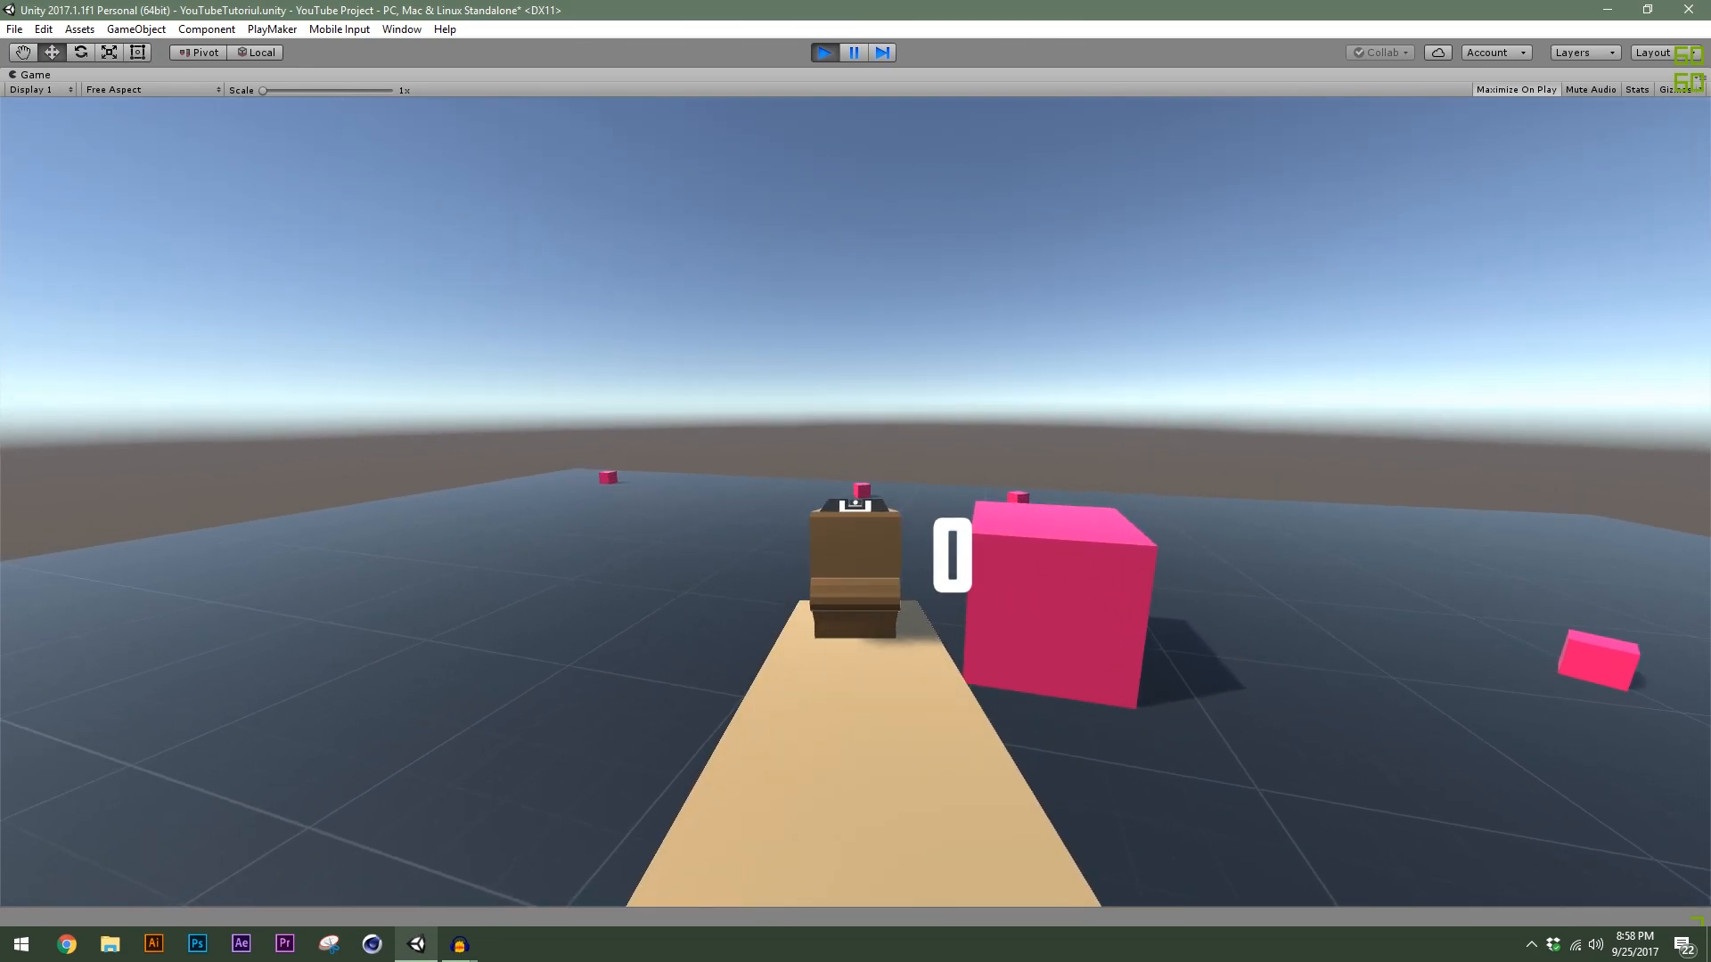
pyautogui.press('s')
pyautogui.press('r')
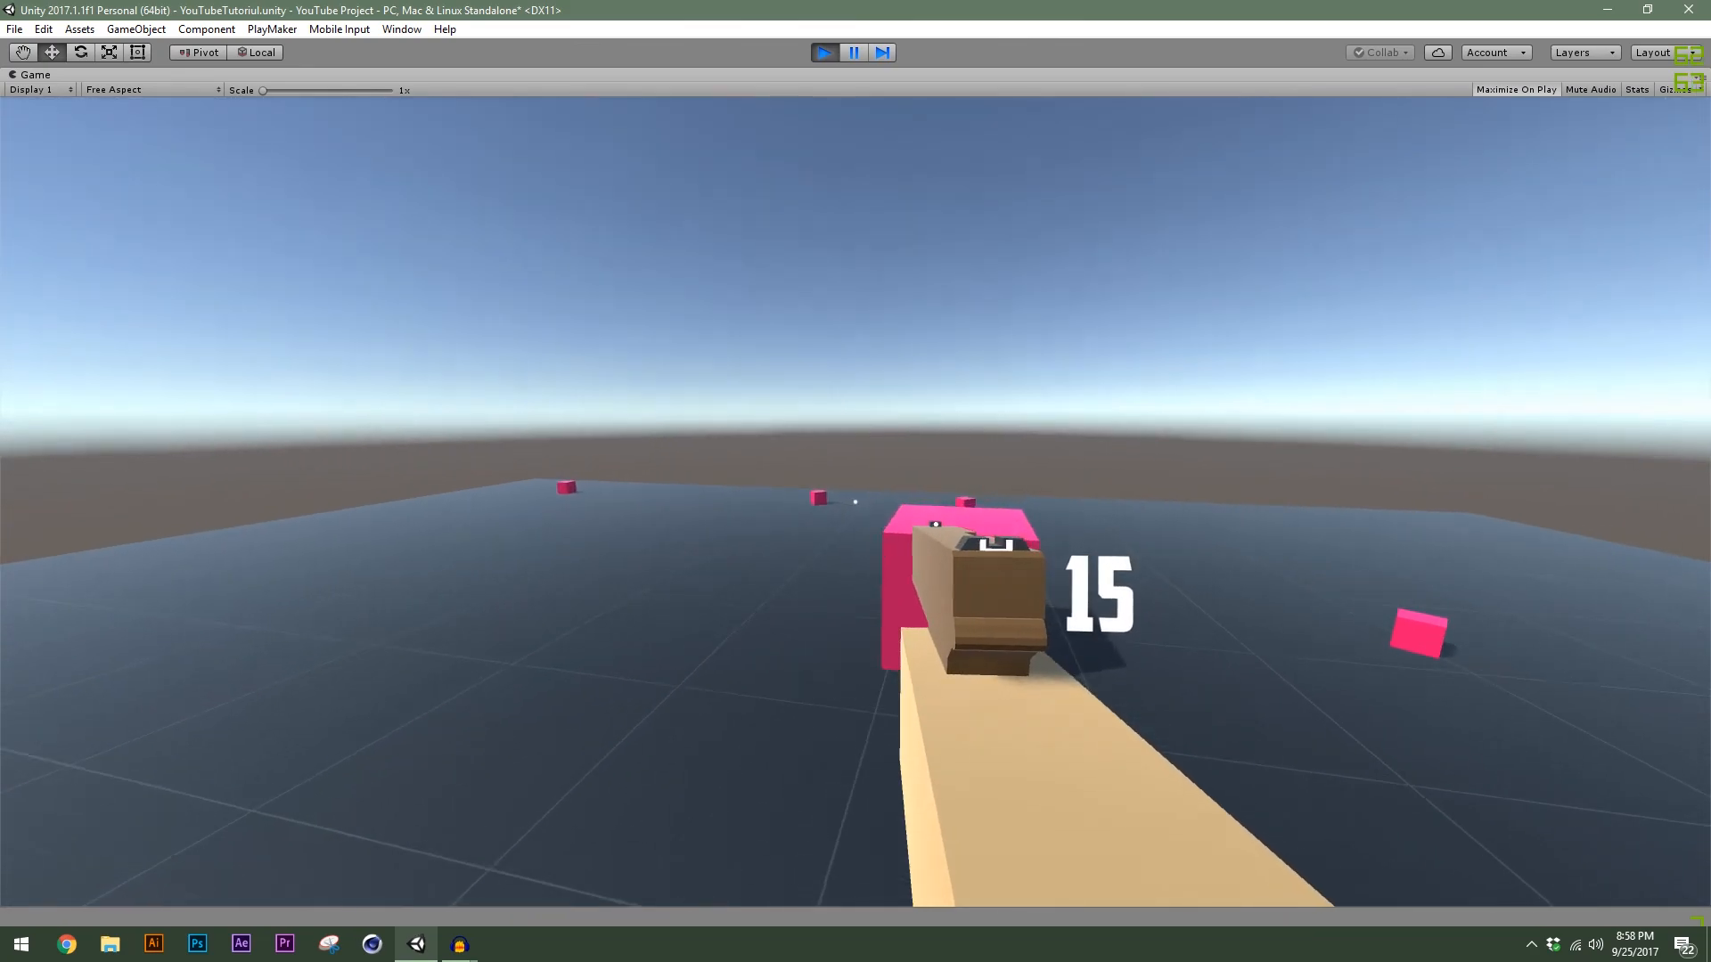
# Walk around the large cube with the reloaded Glock and fire one aimed shot to check the counter.
pyautogui.press('w')
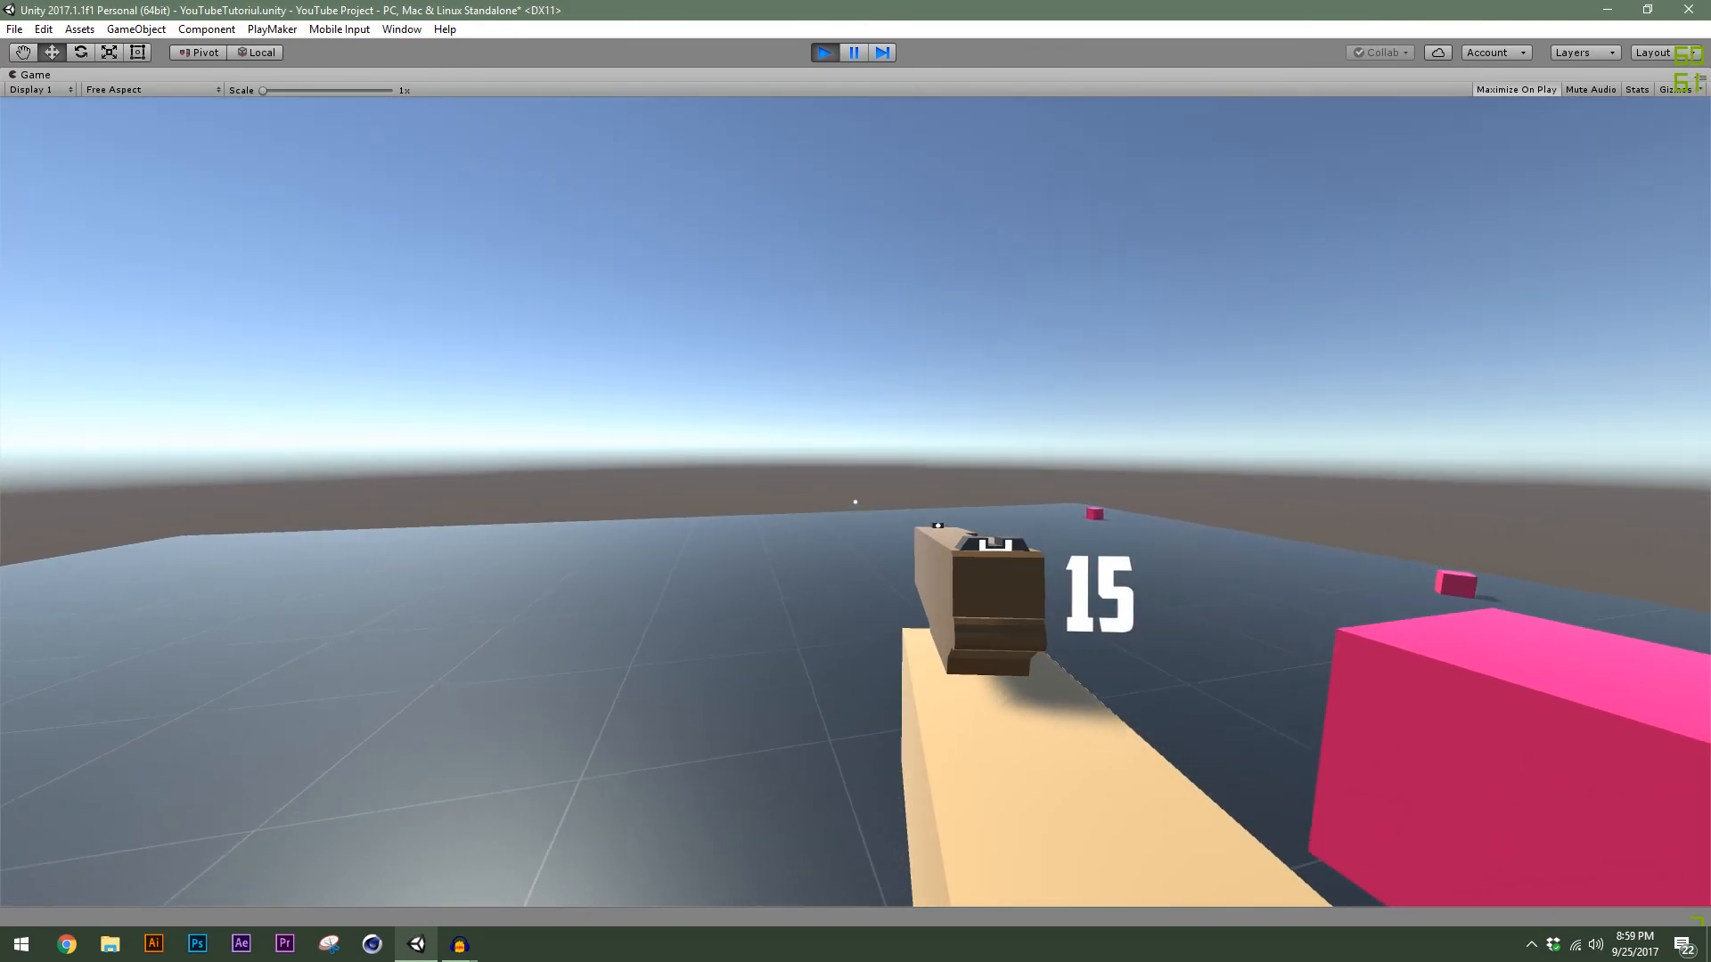
pyautogui.press('s')
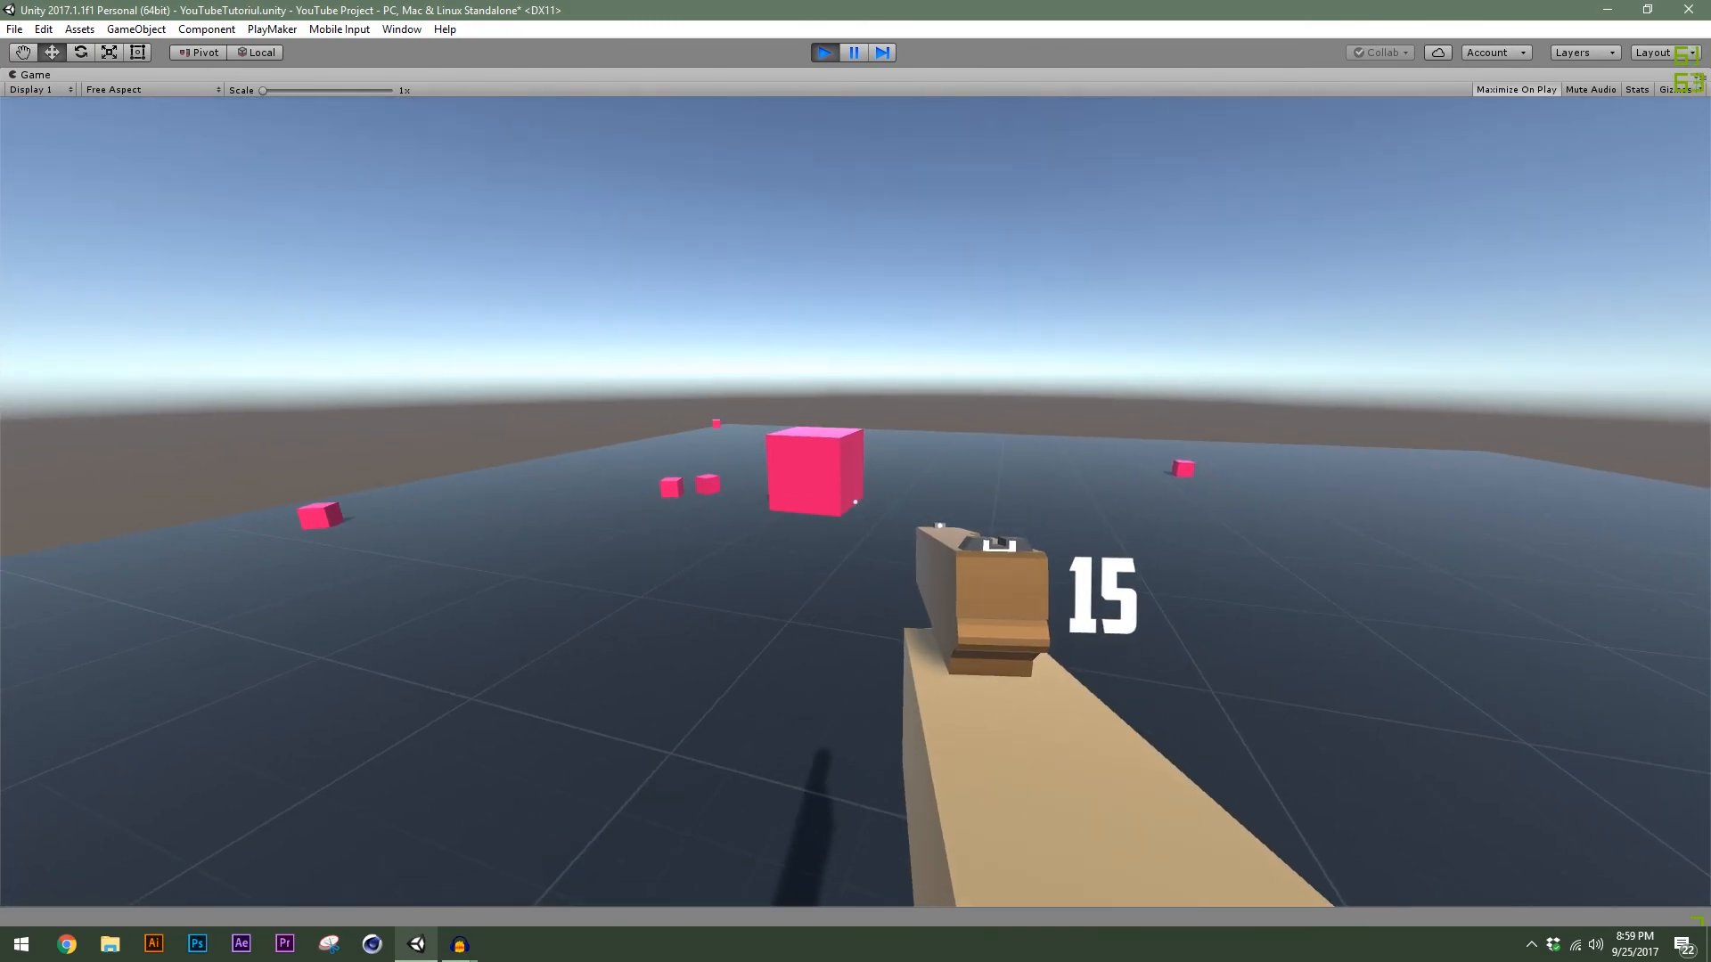
pyautogui.press('w')
pyautogui.press('d')
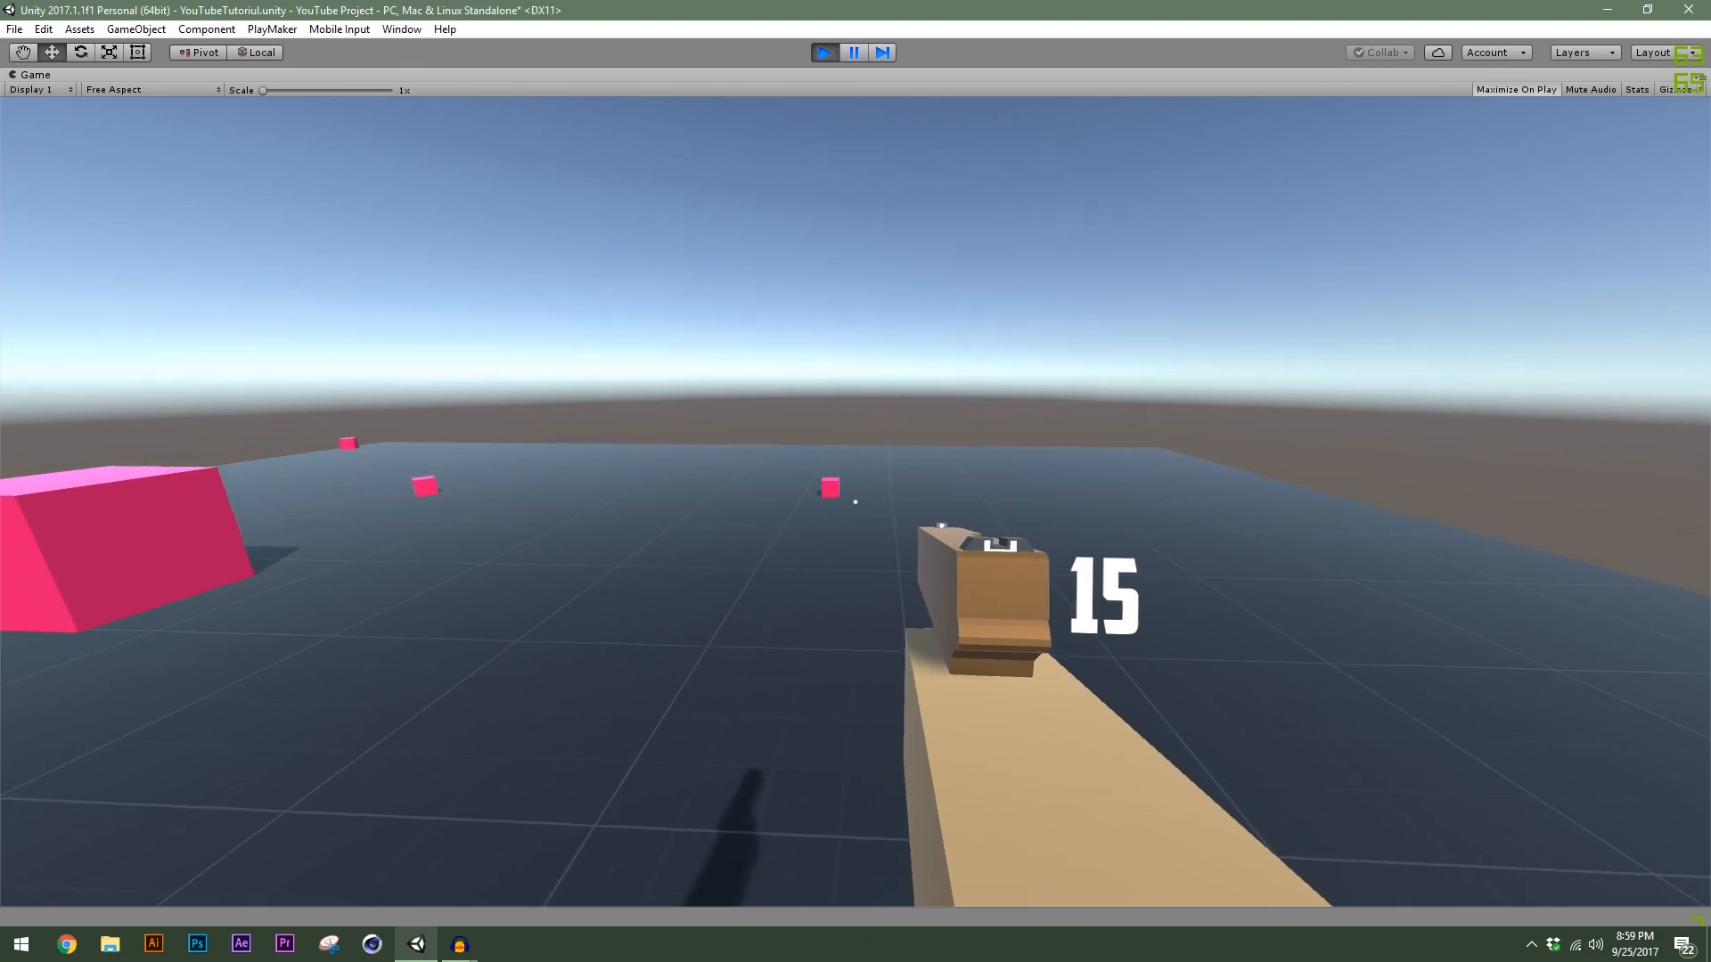
pyautogui.press('w')
pyautogui.press('w')
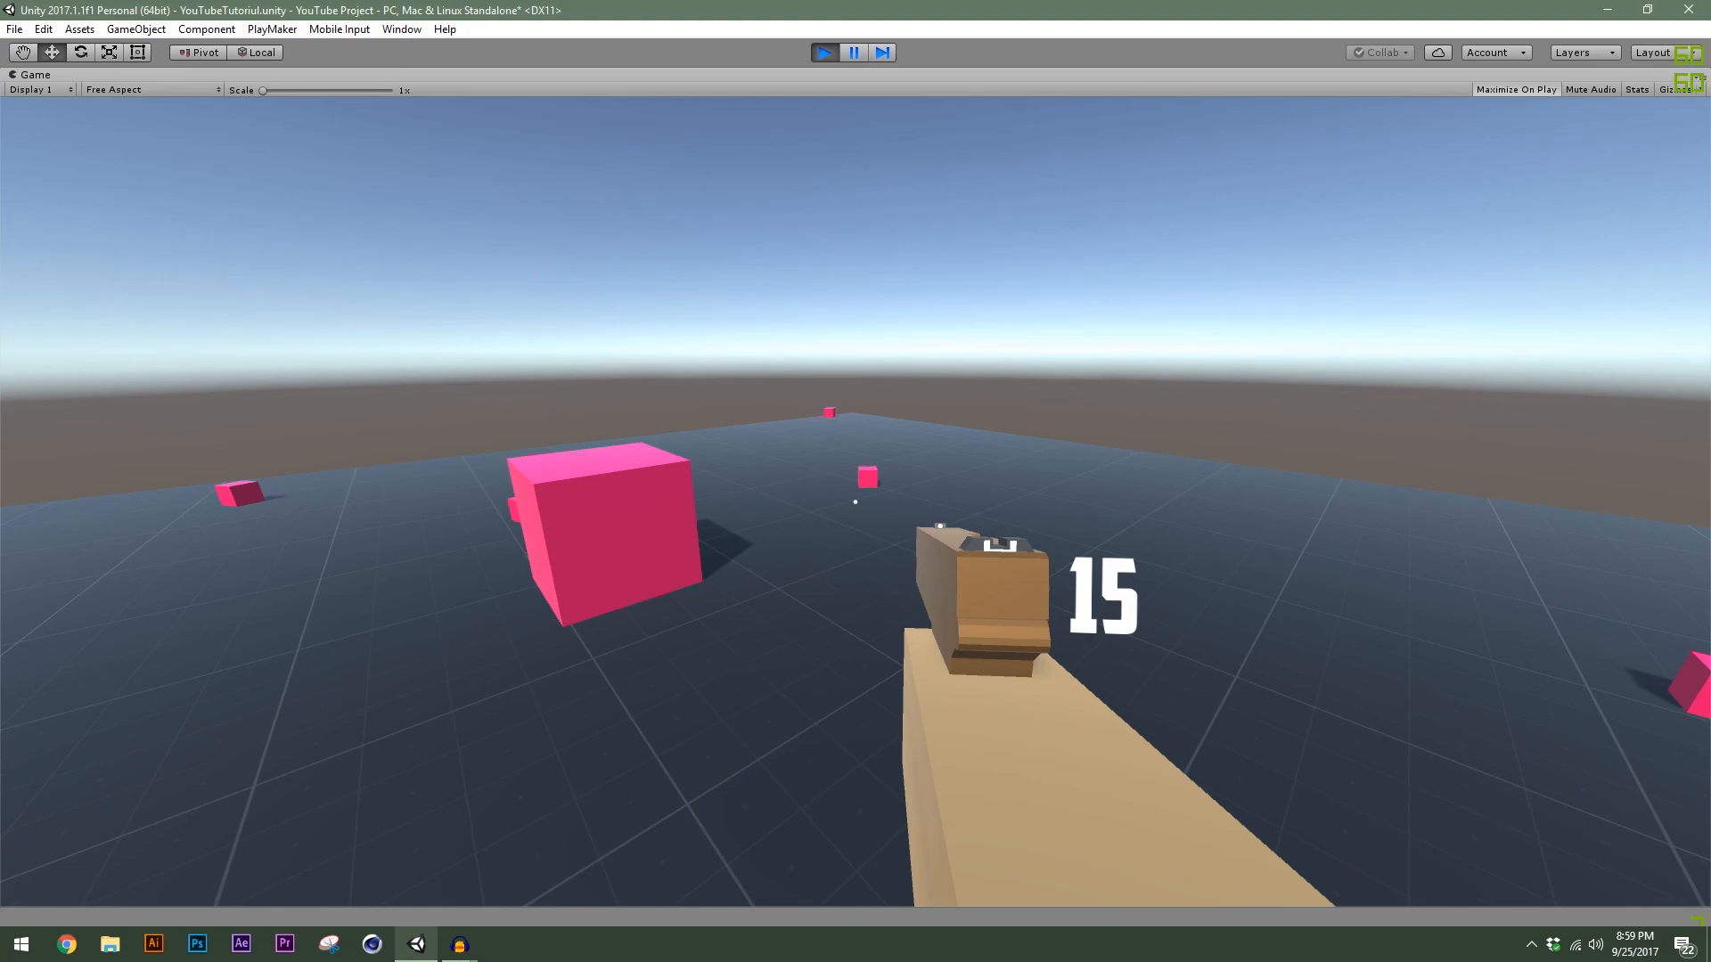
pyautogui.press('s')
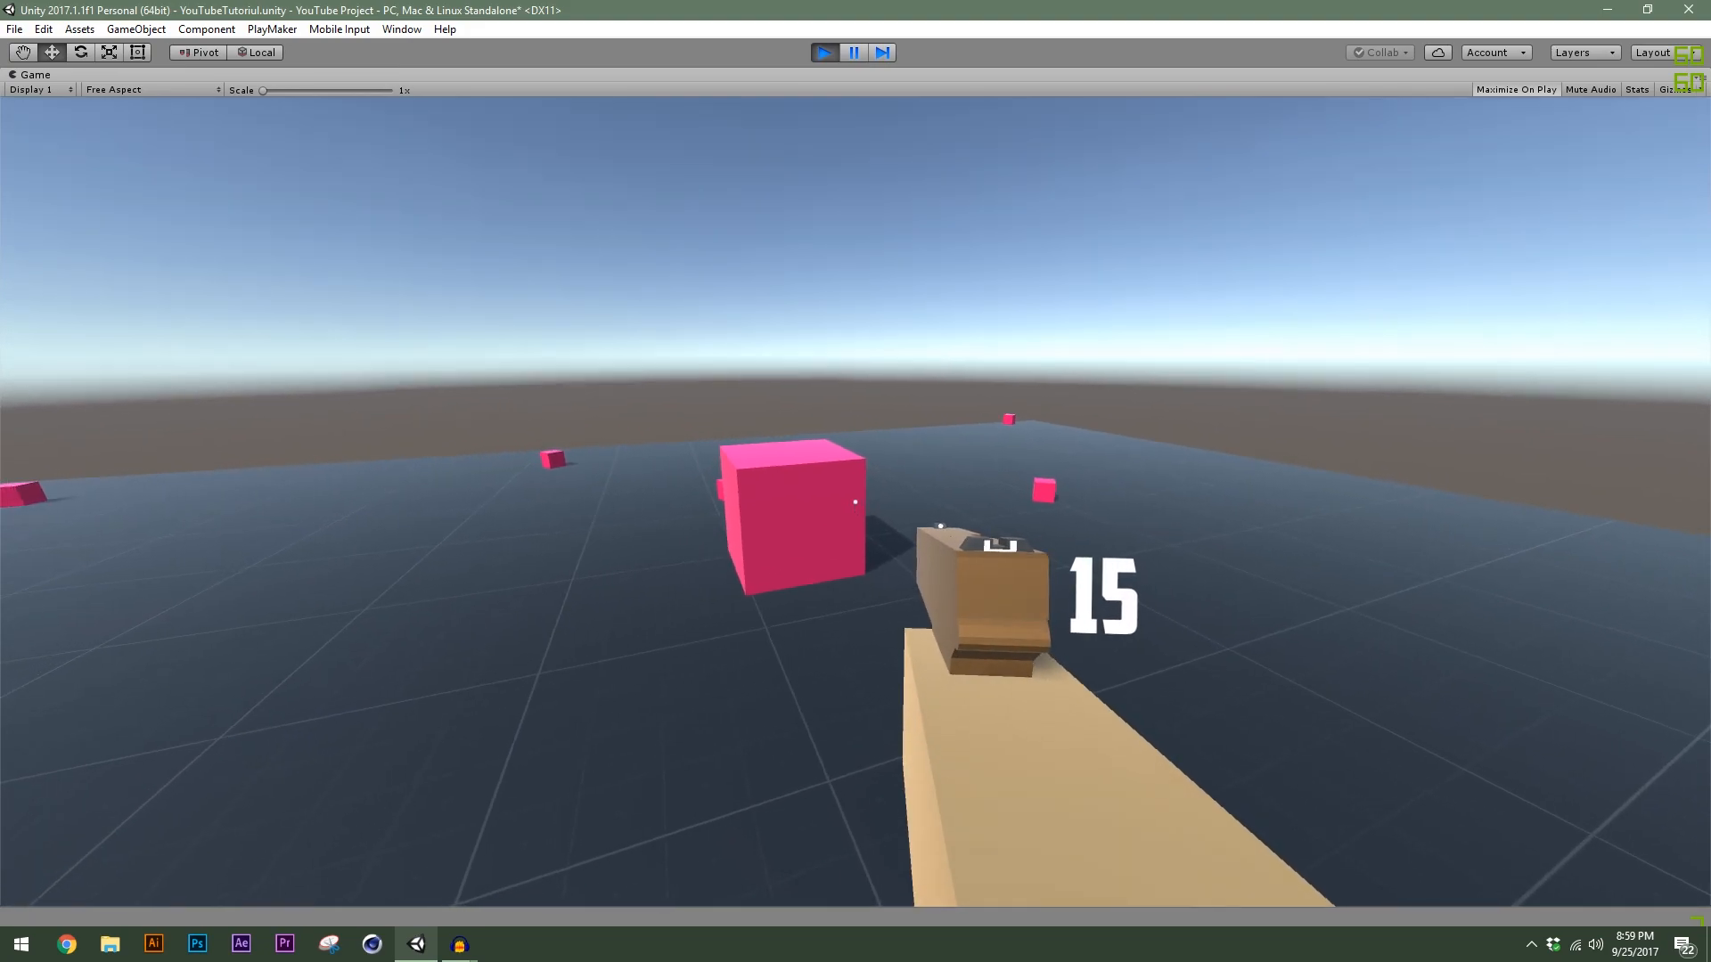
pyautogui.press('d')
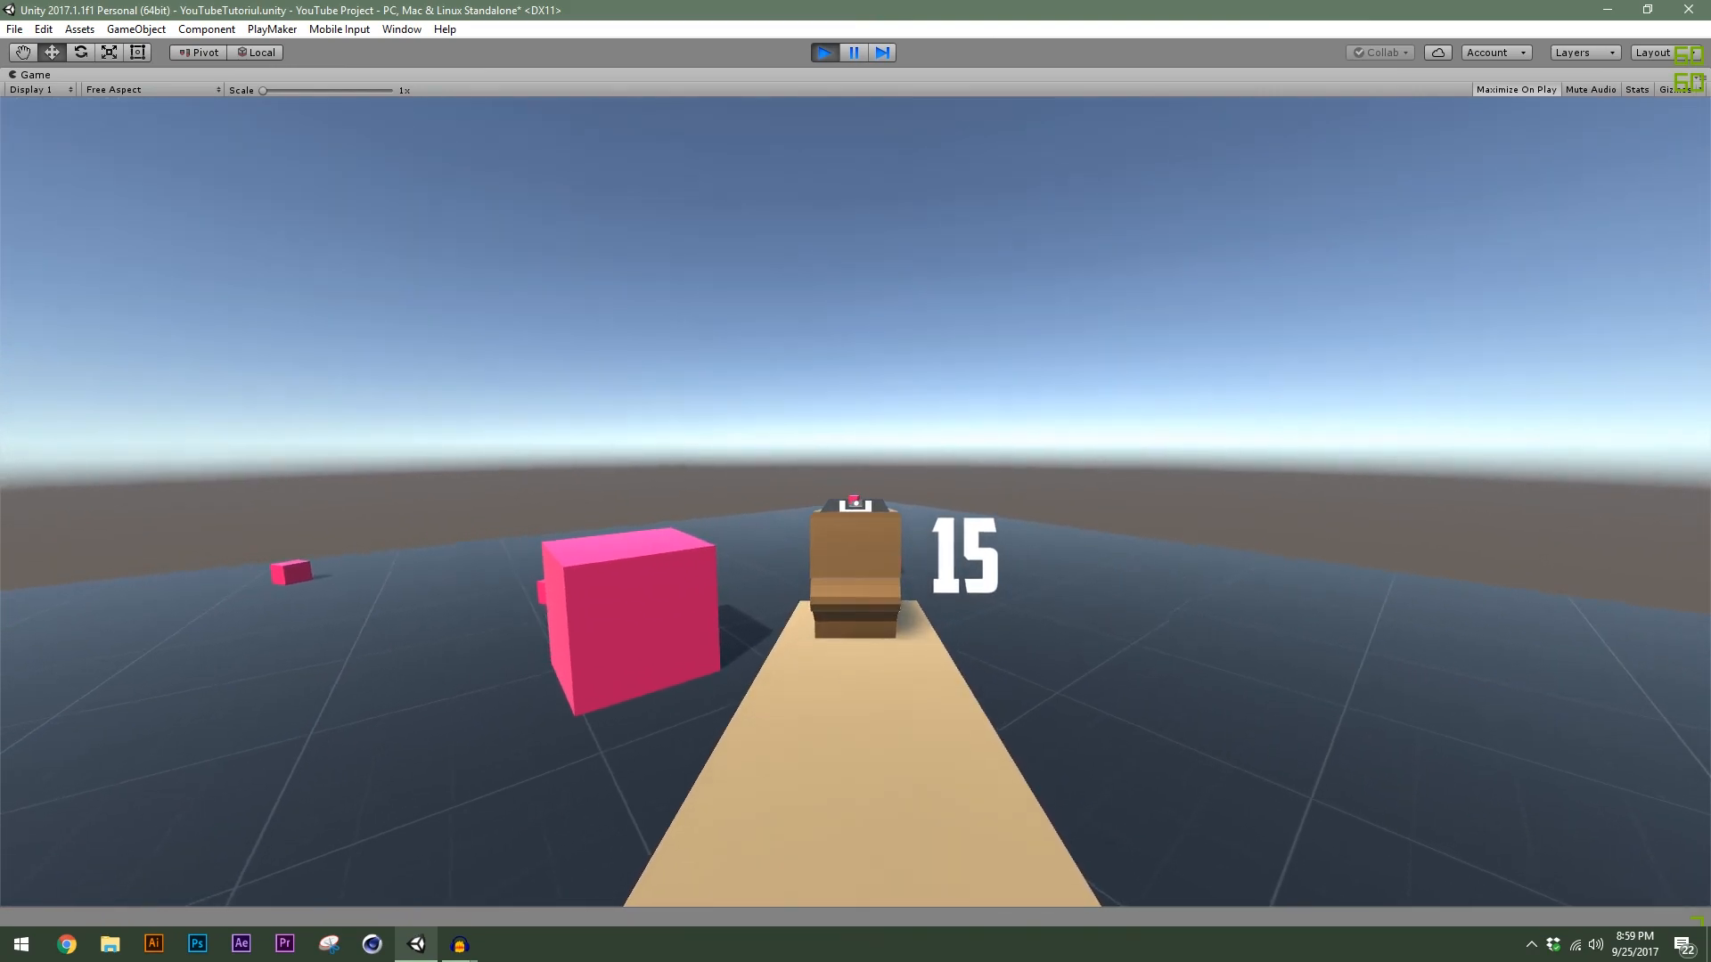
pyautogui.click(855, 501)
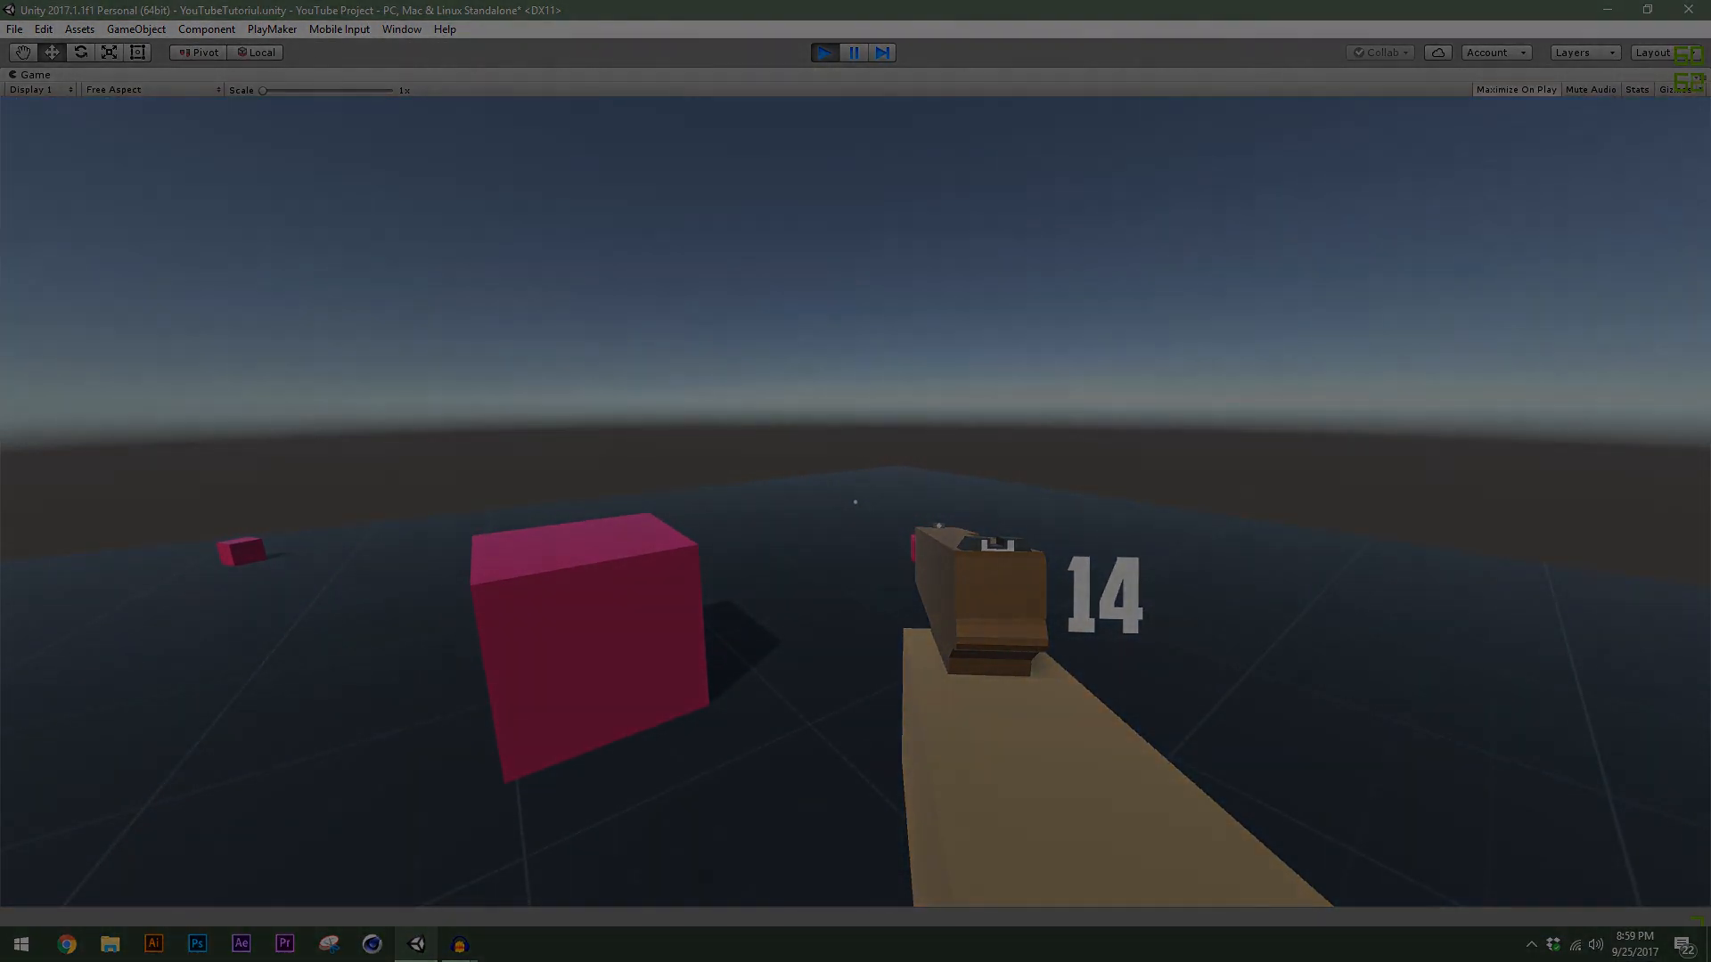